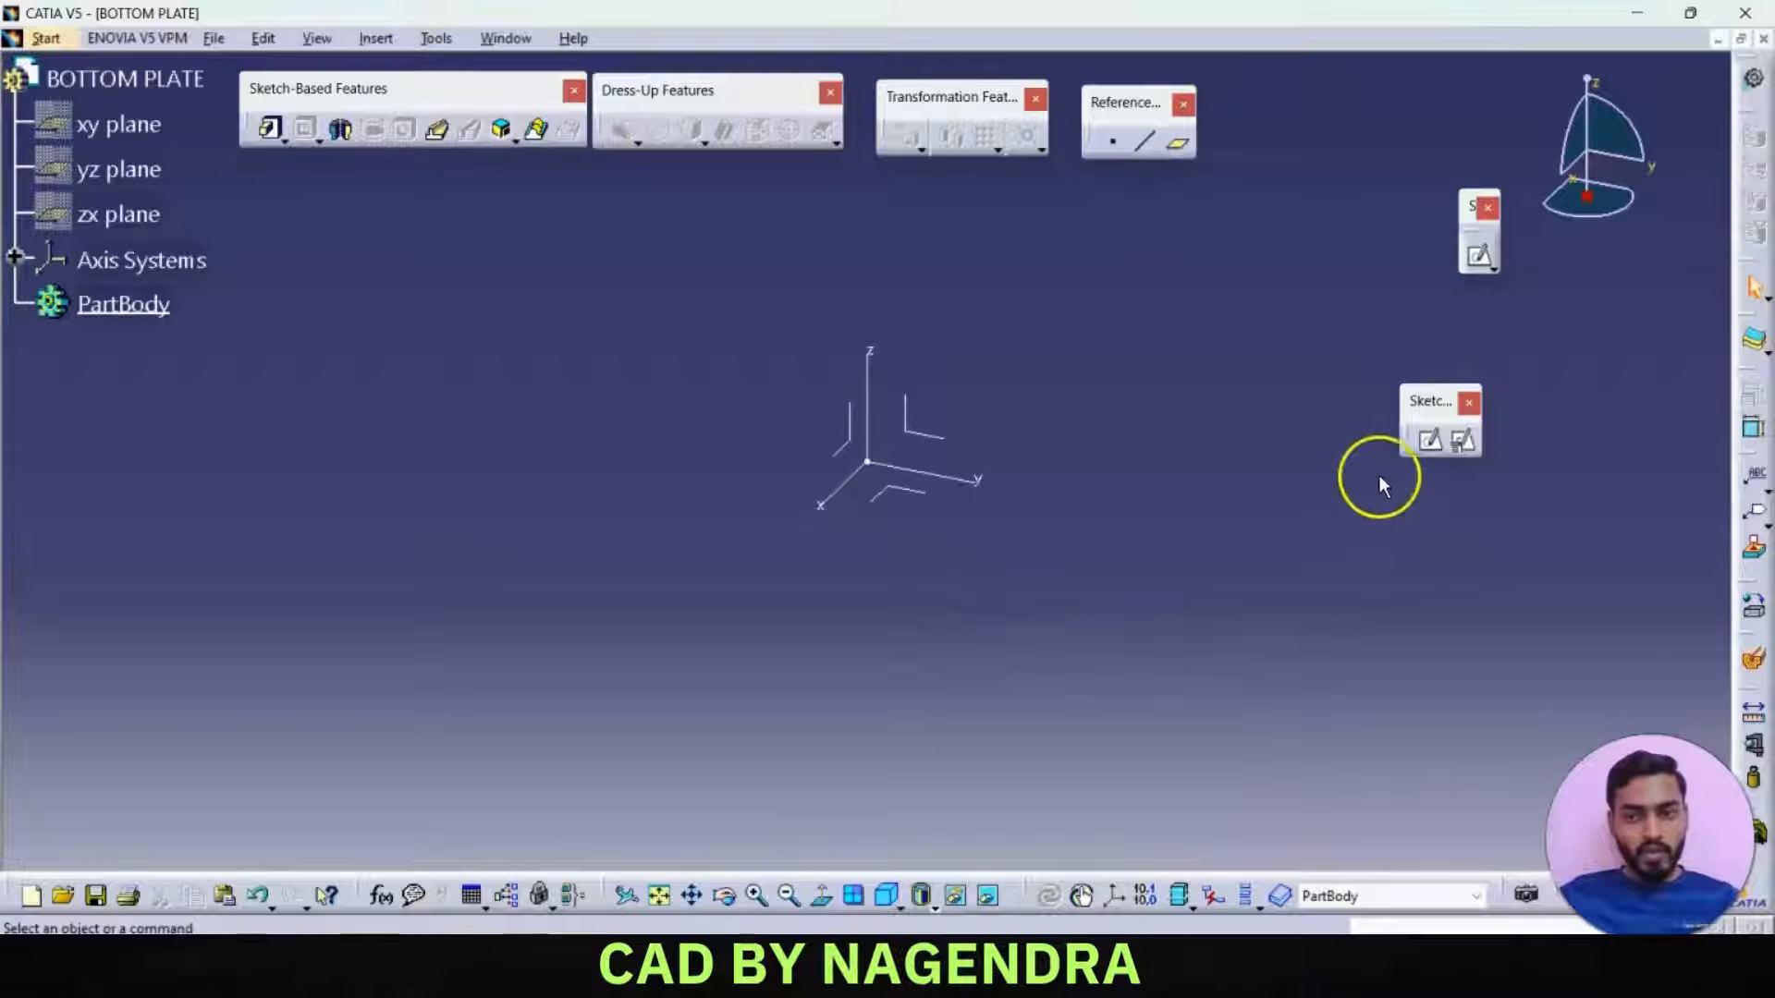
- Create a positioned sketch on the absolute XY plane with H along the Y axis and V opposite to the X axis
click(1464, 446)
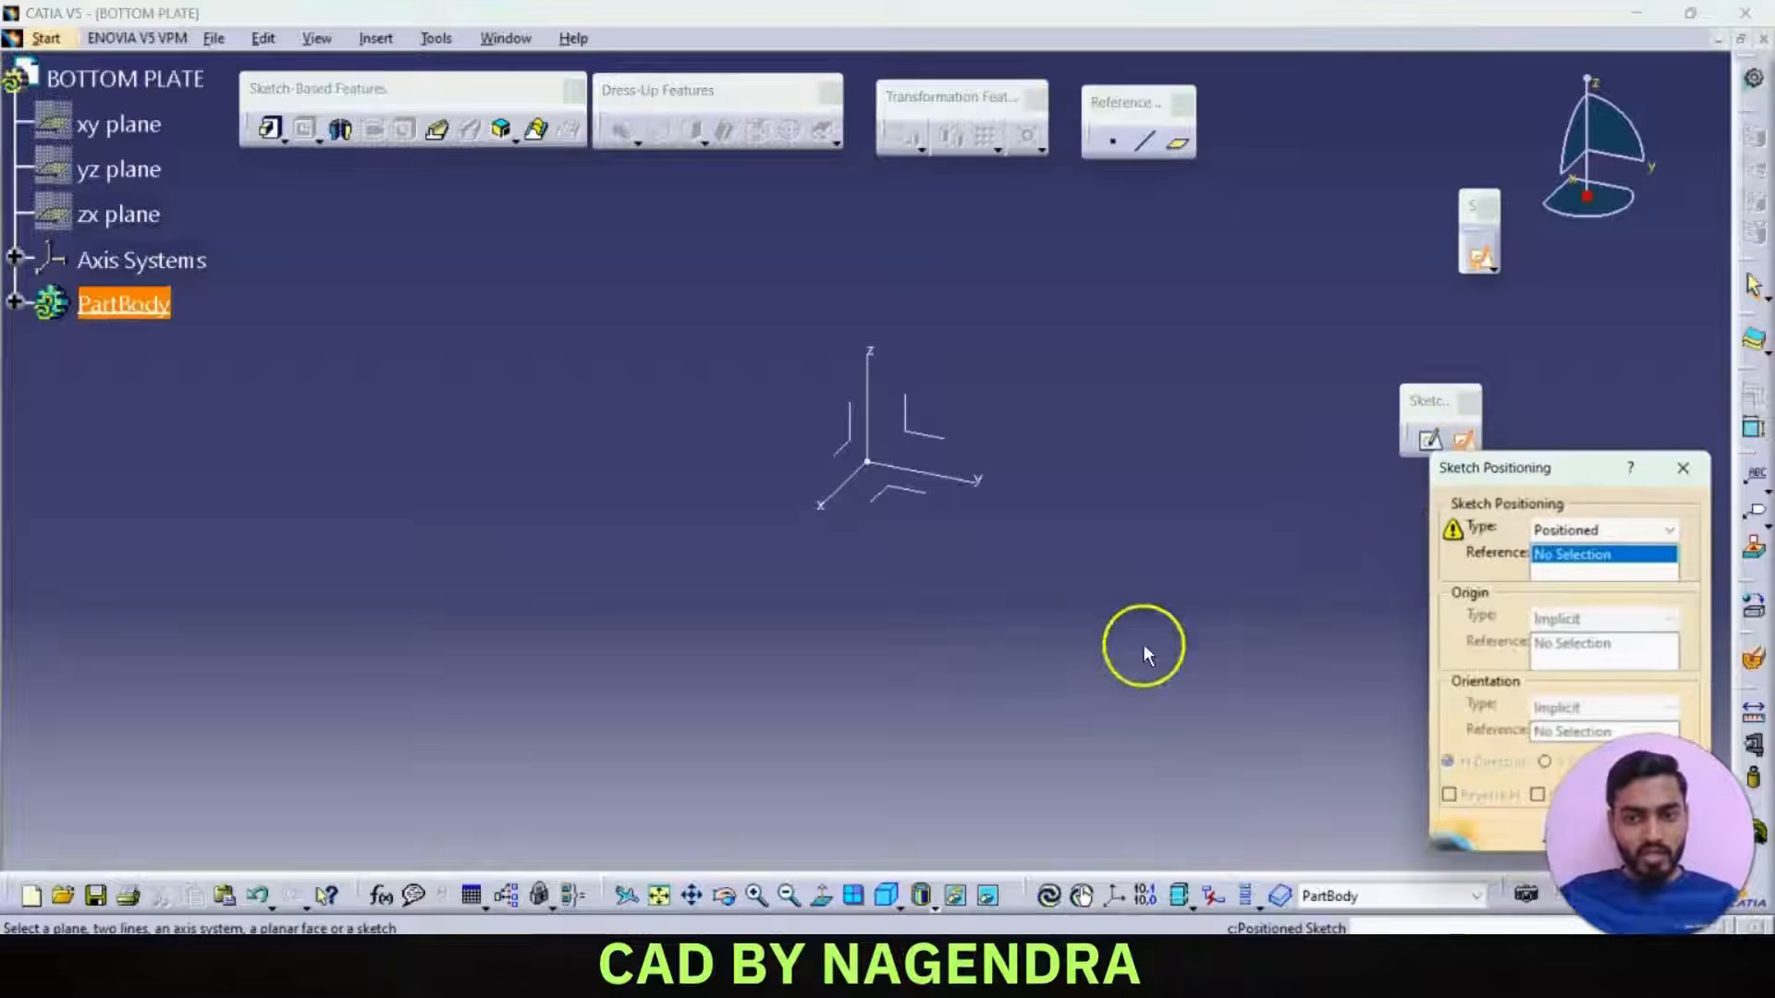
click(918, 500)
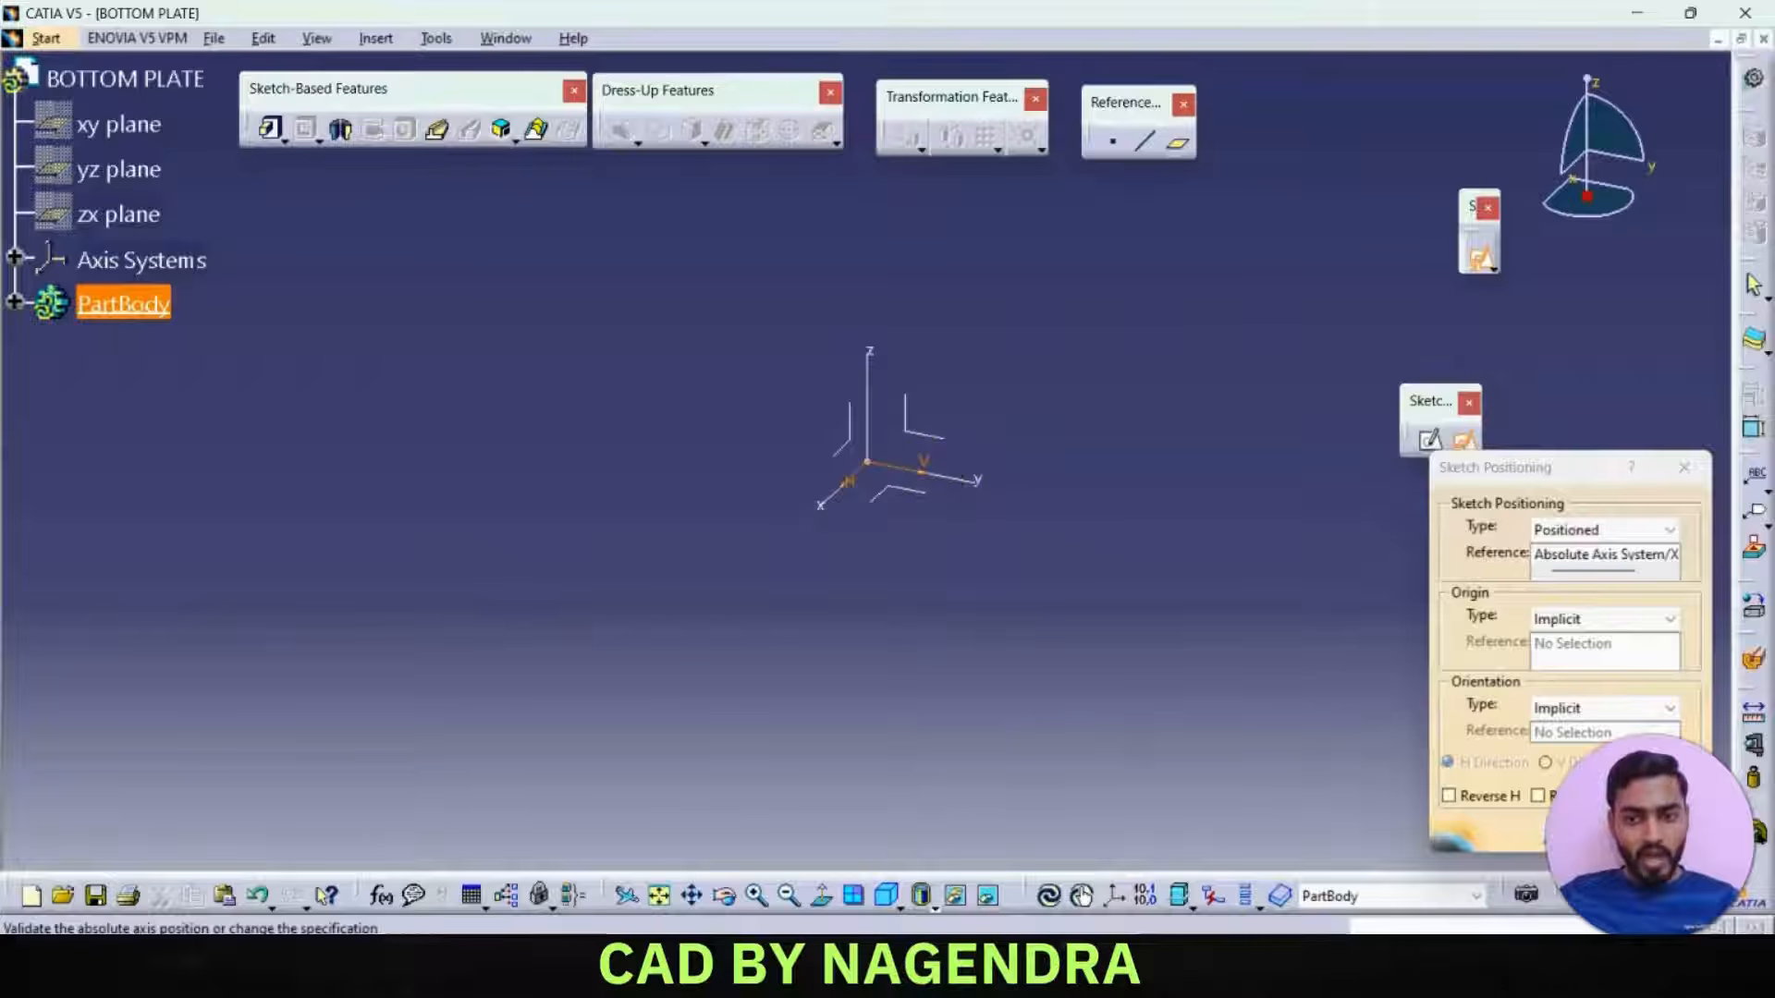
click(1579, 830)
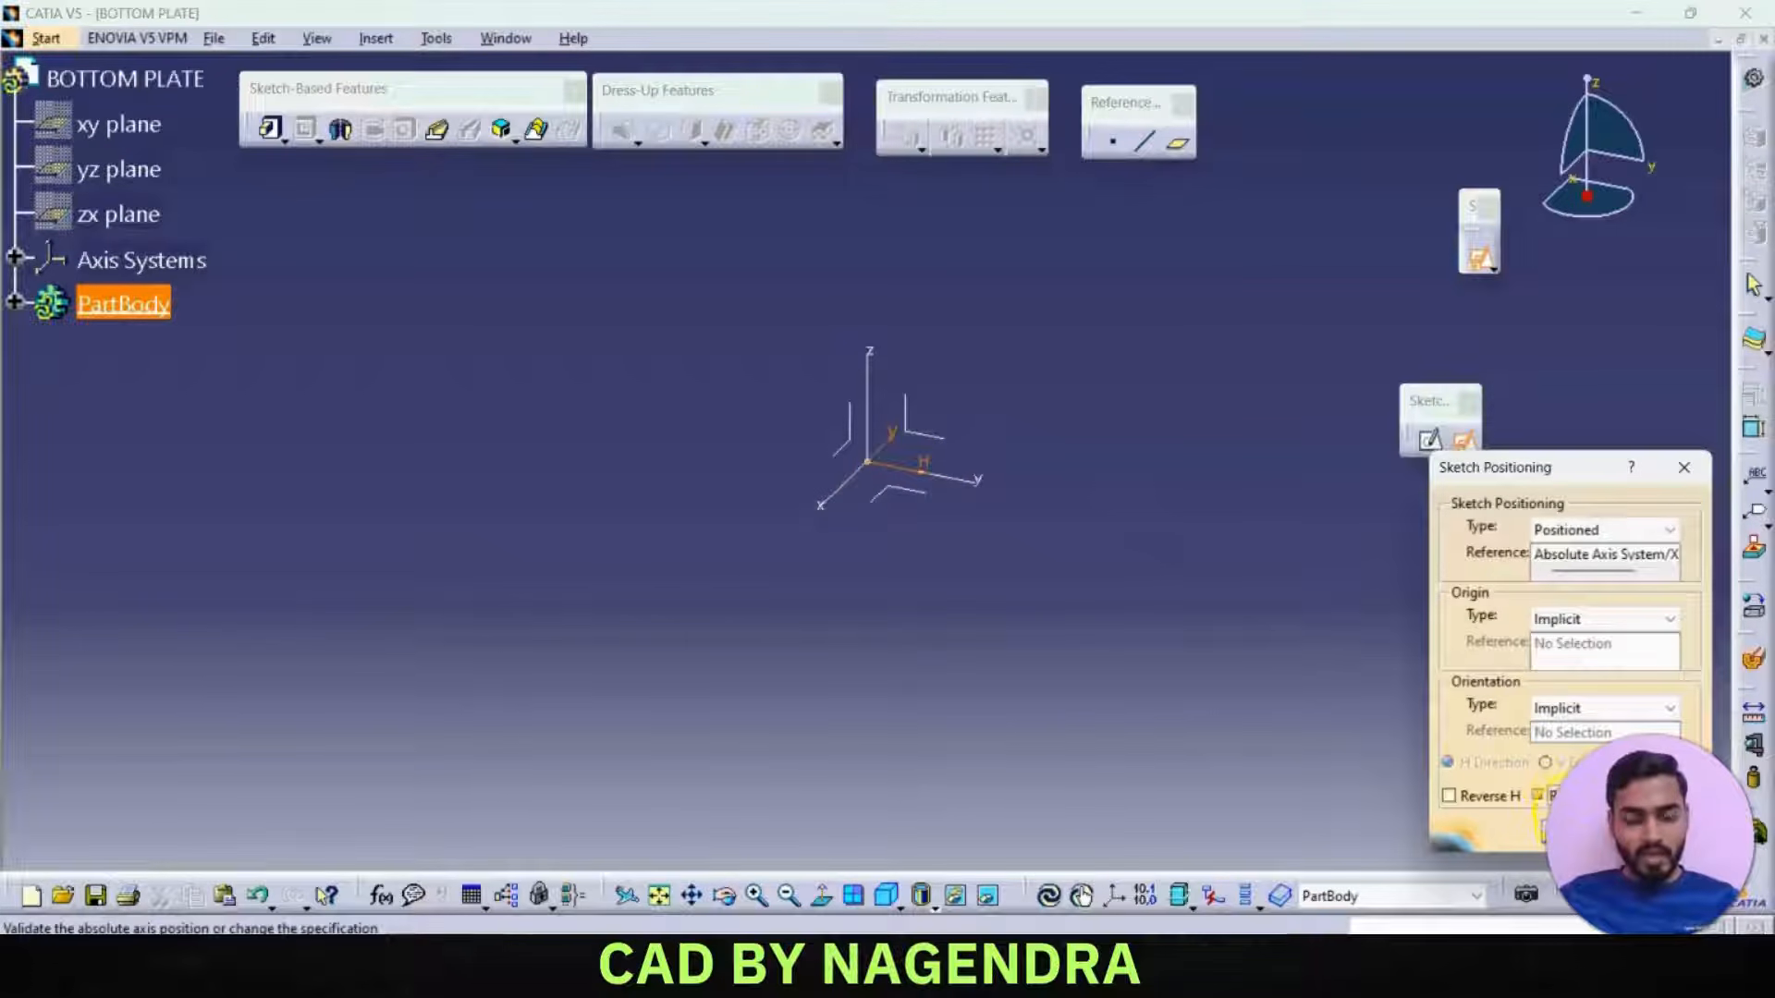
click(1578, 830)
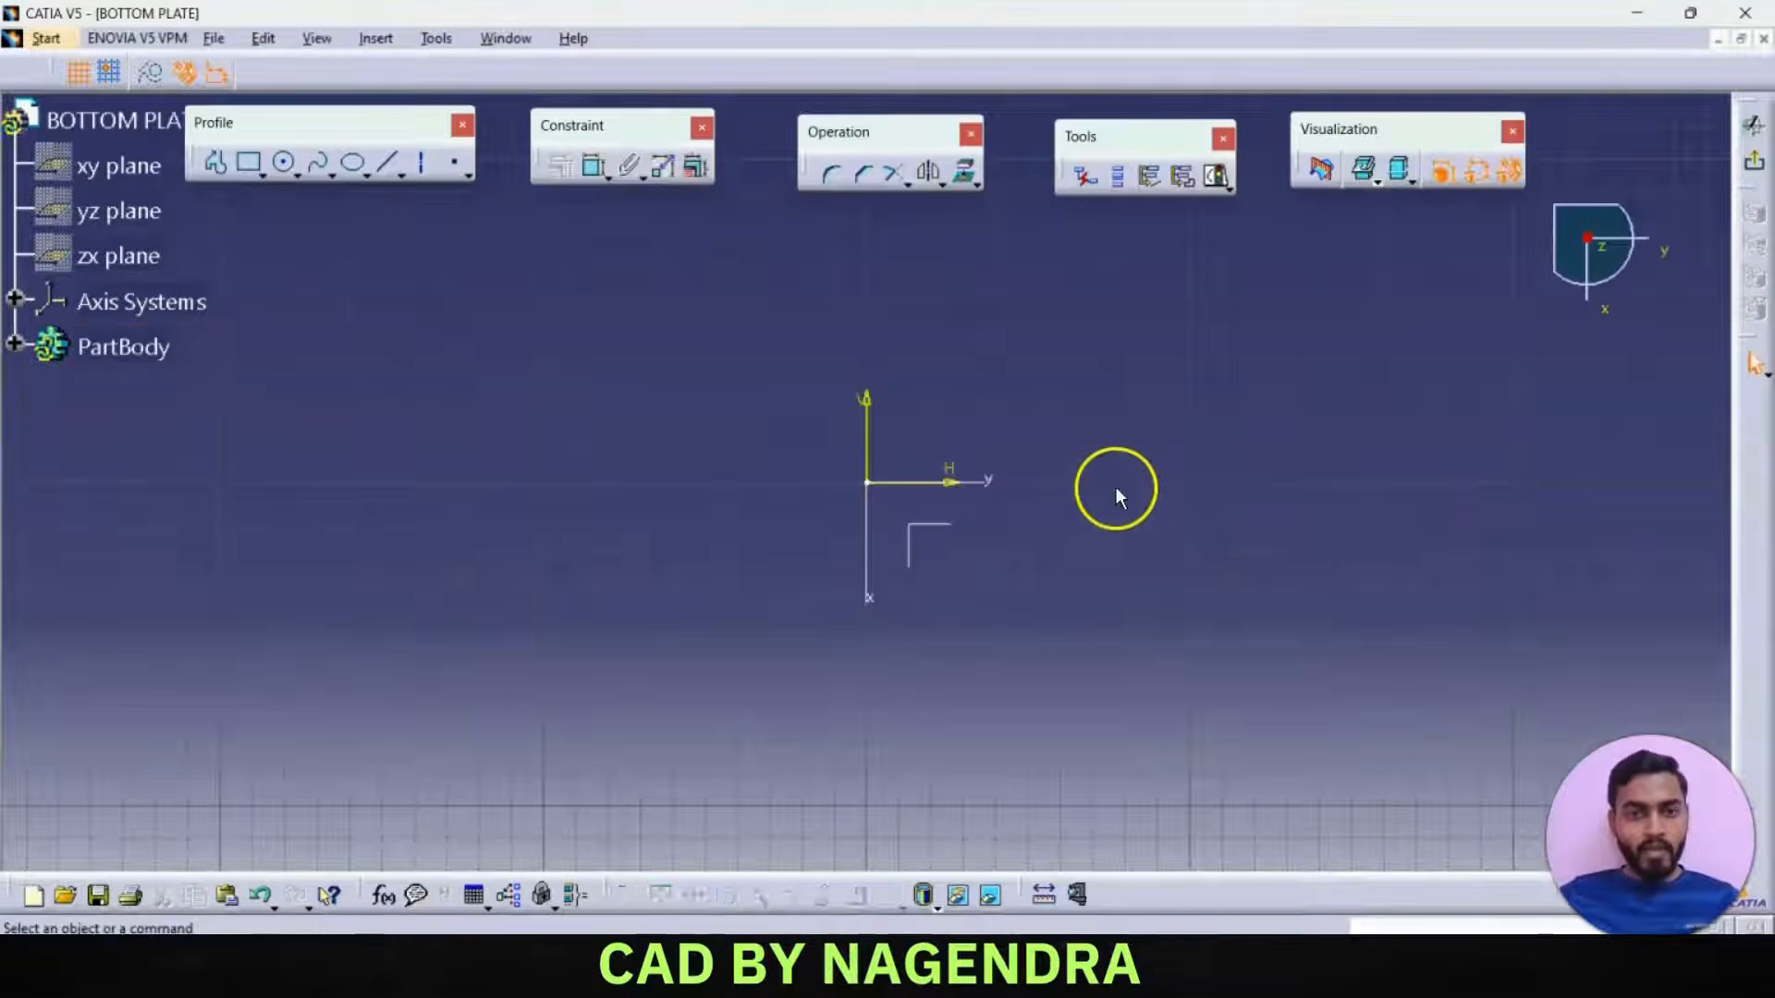
- Sketch a centered rectangle about 166 mm wide and 106 mm high on the sketch origin
click(263, 172)
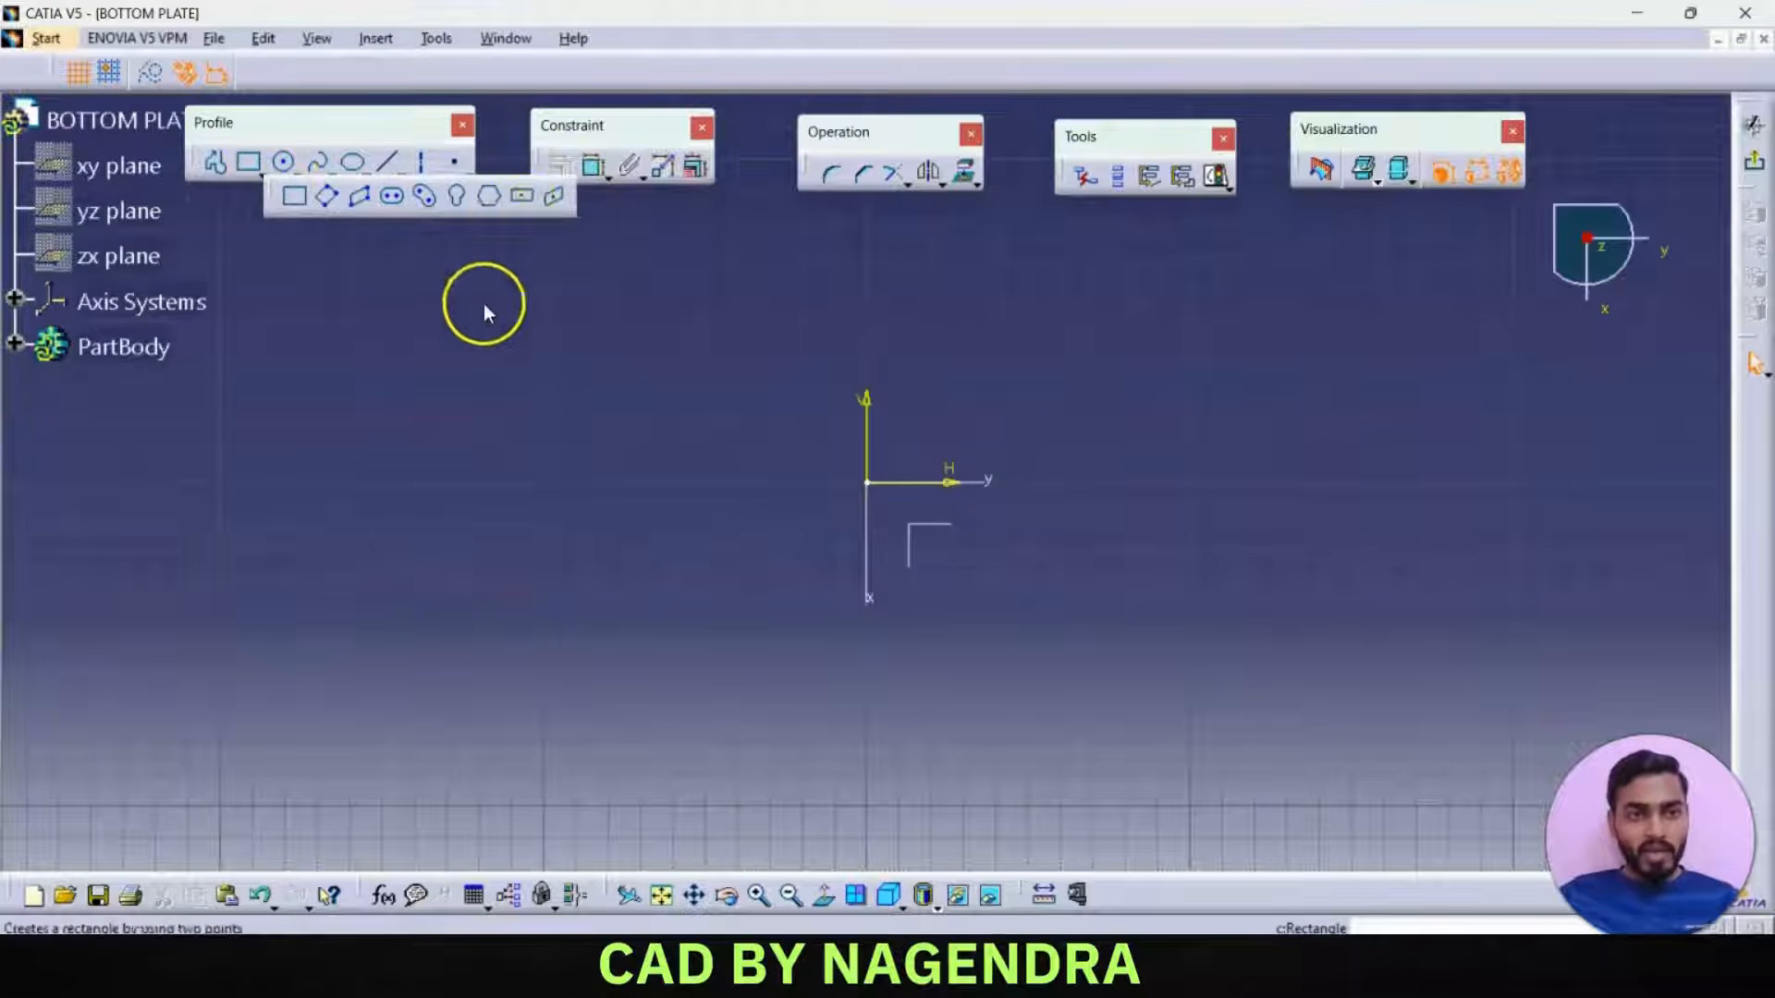
click(522, 197)
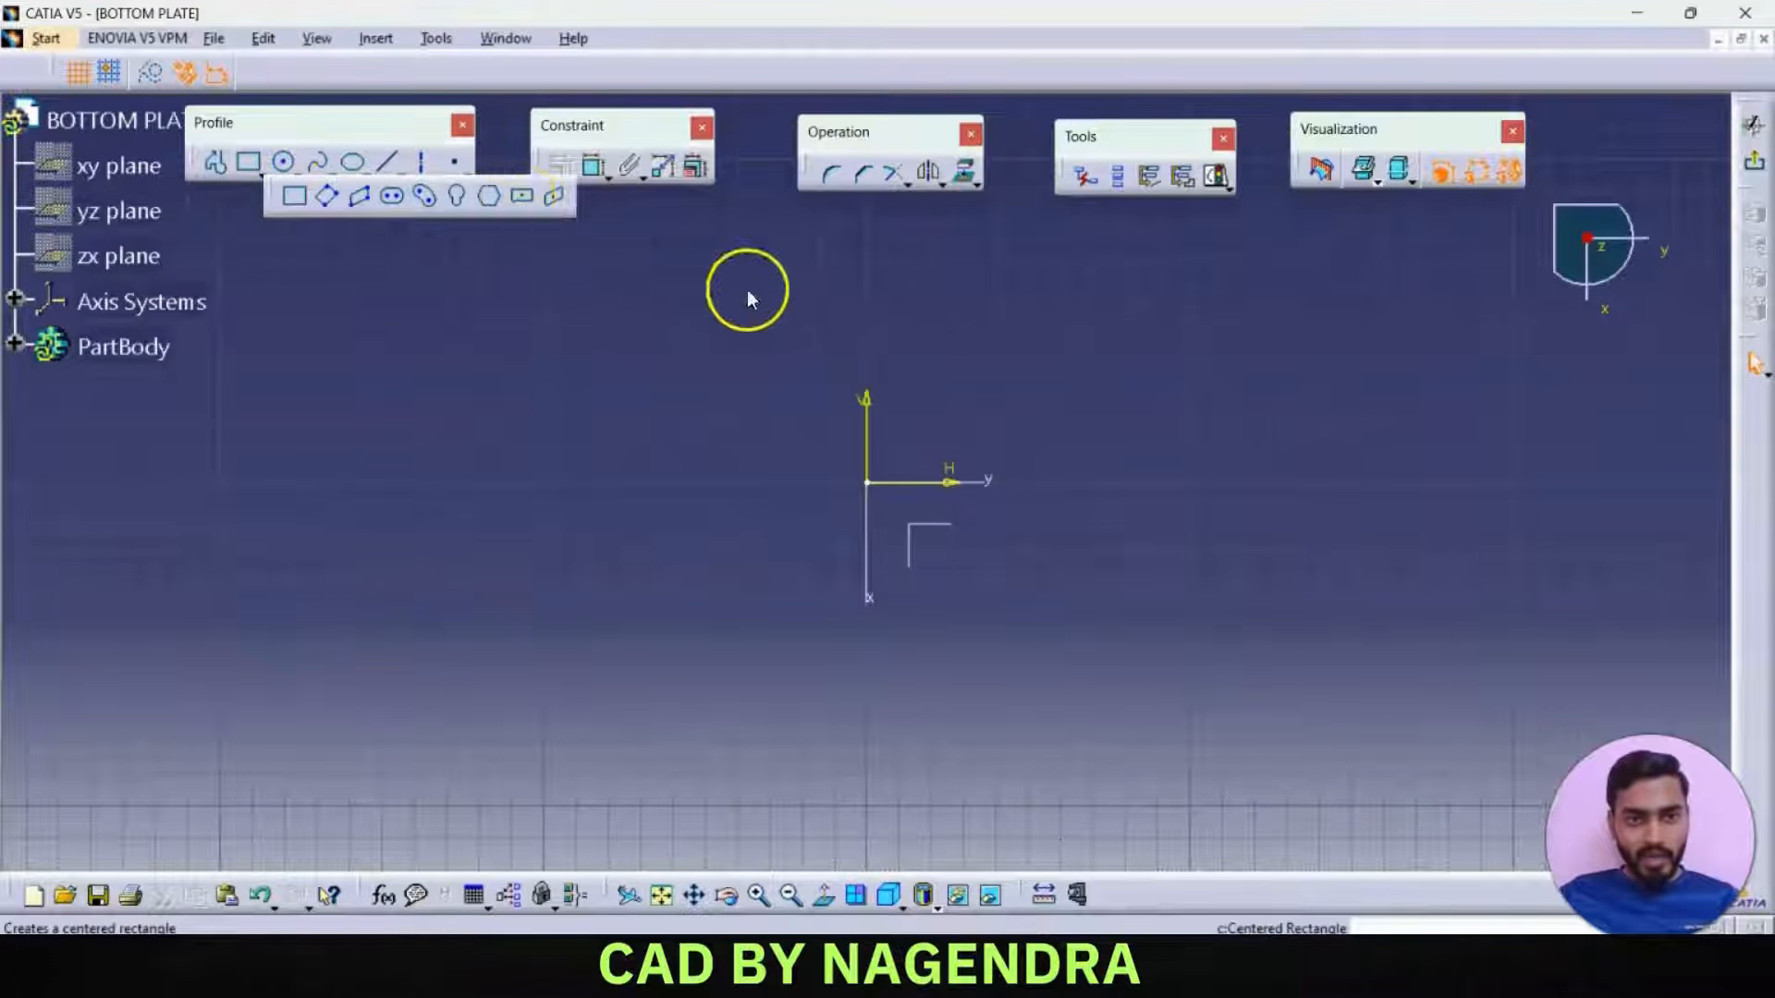
click(867, 482)
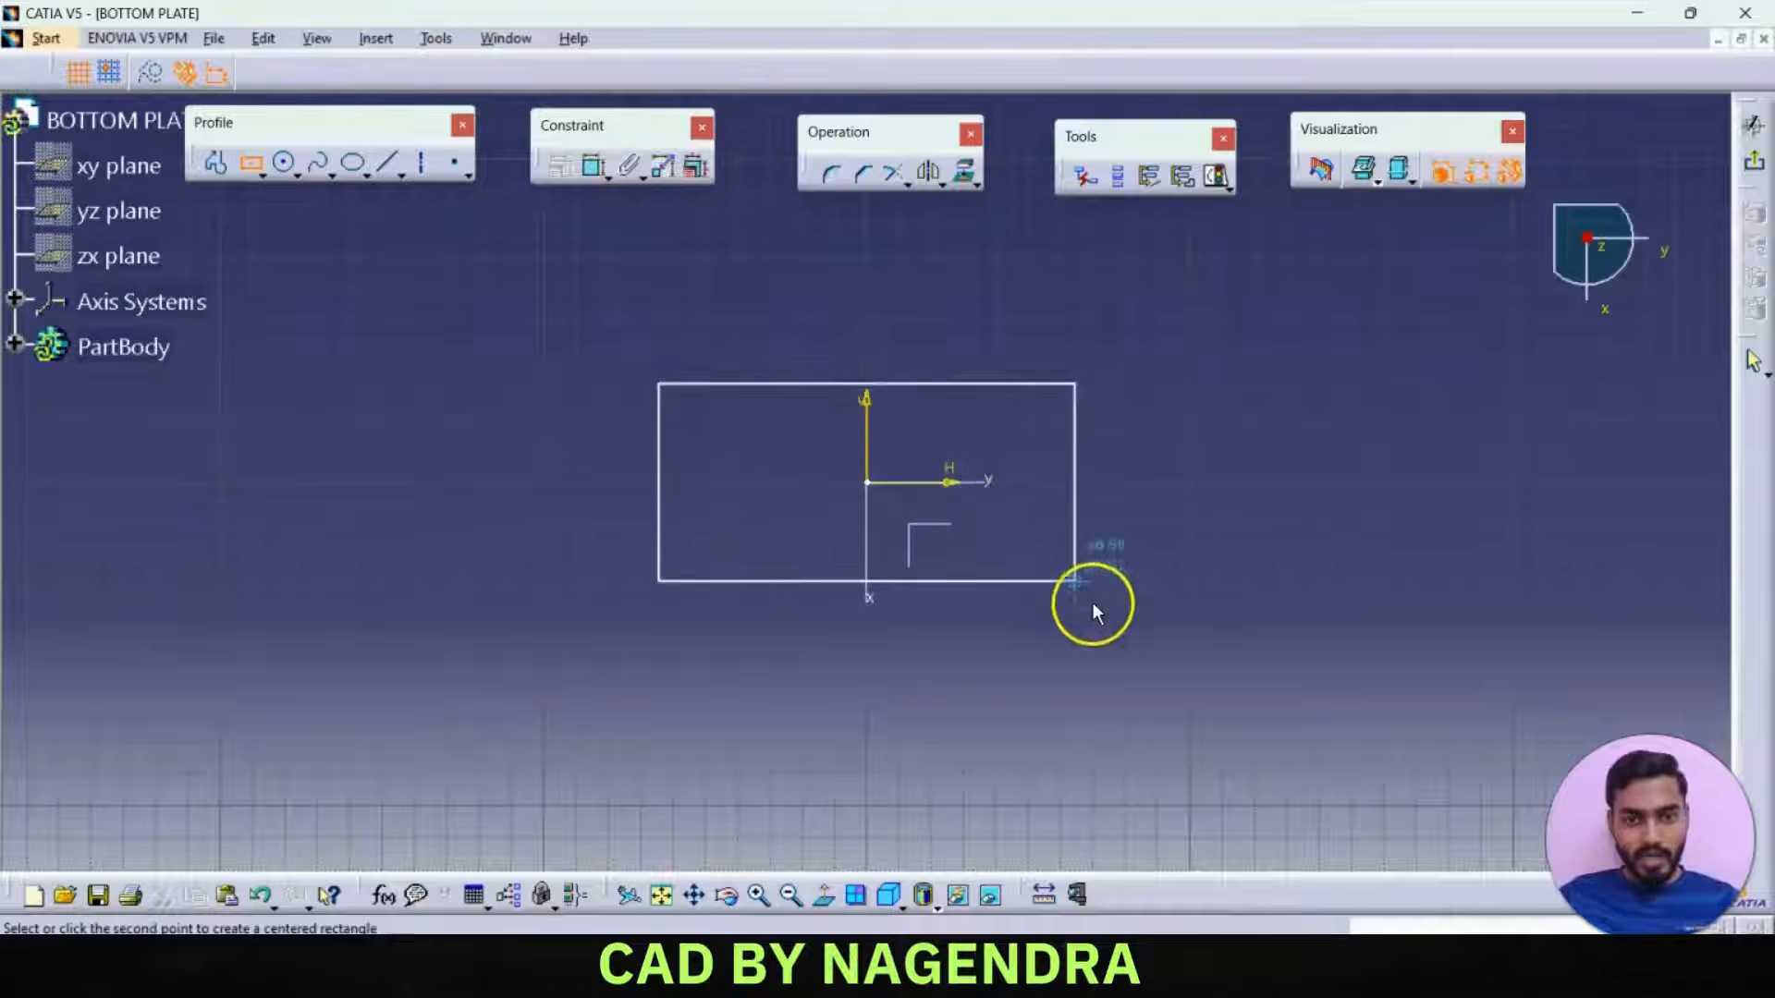
click(1135, 652)
click(1306, 592)
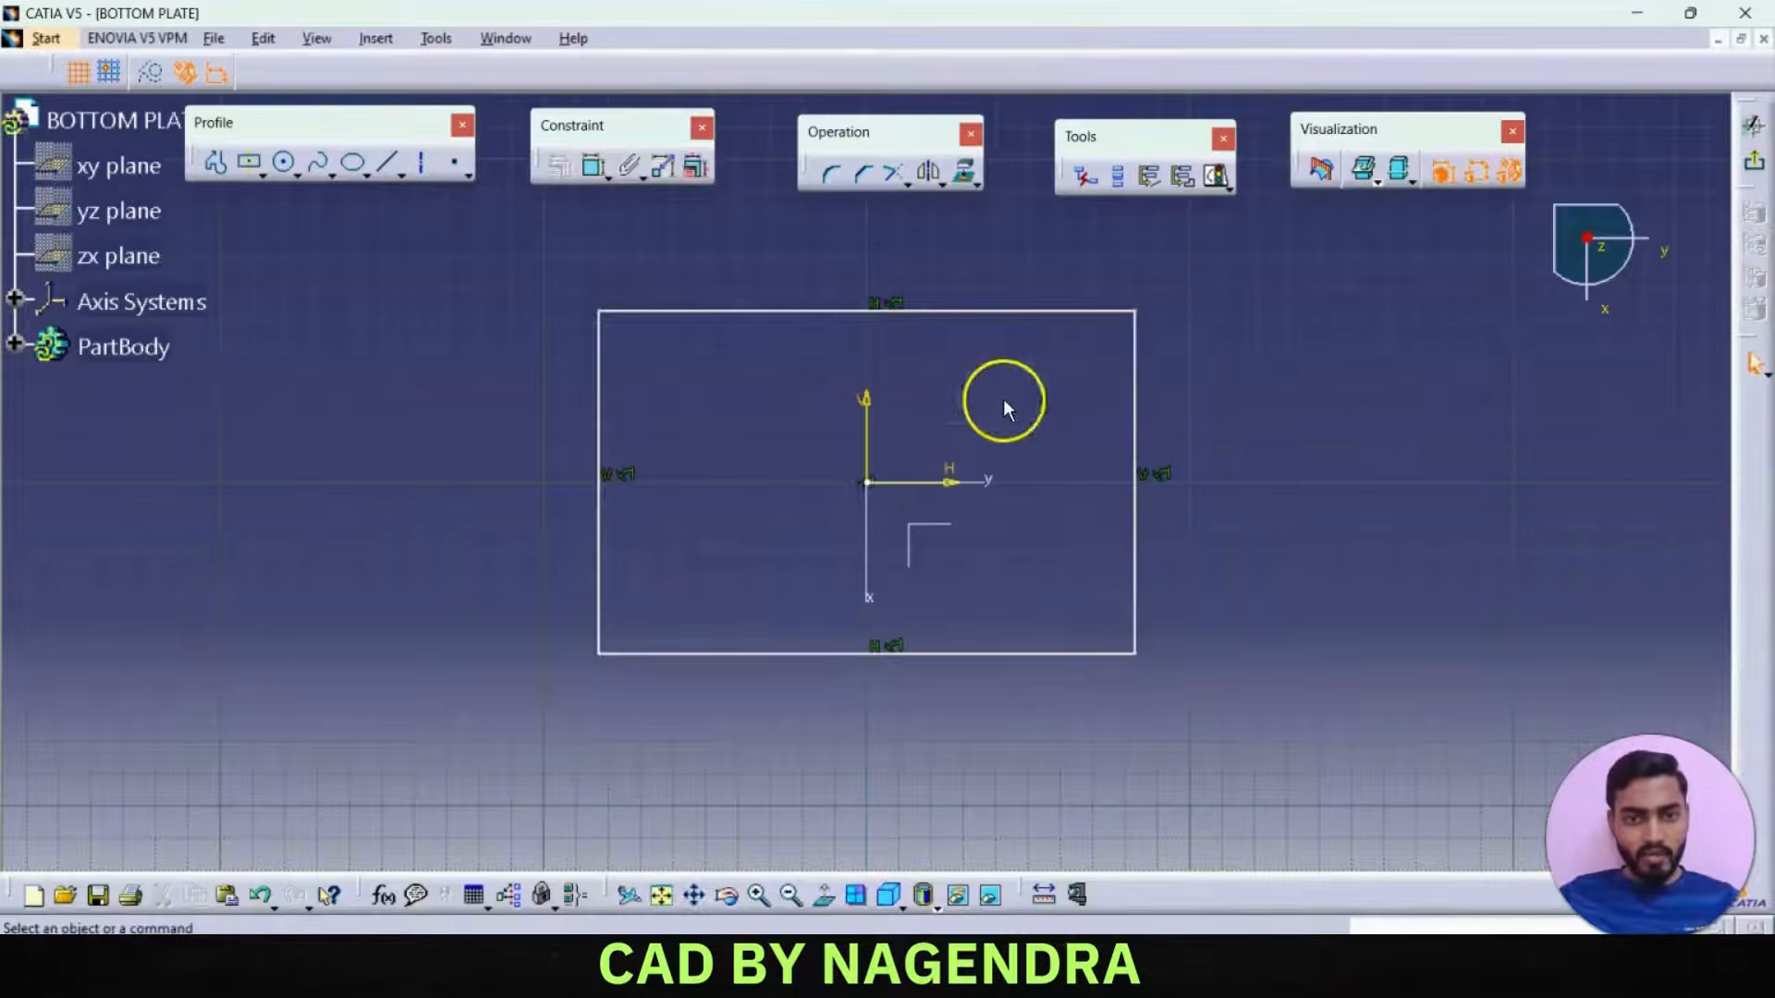
- Dimension the rectangle 250 mm wide and 150 mm high, then exit the sketch
click(596, 170)
click(733, 310)
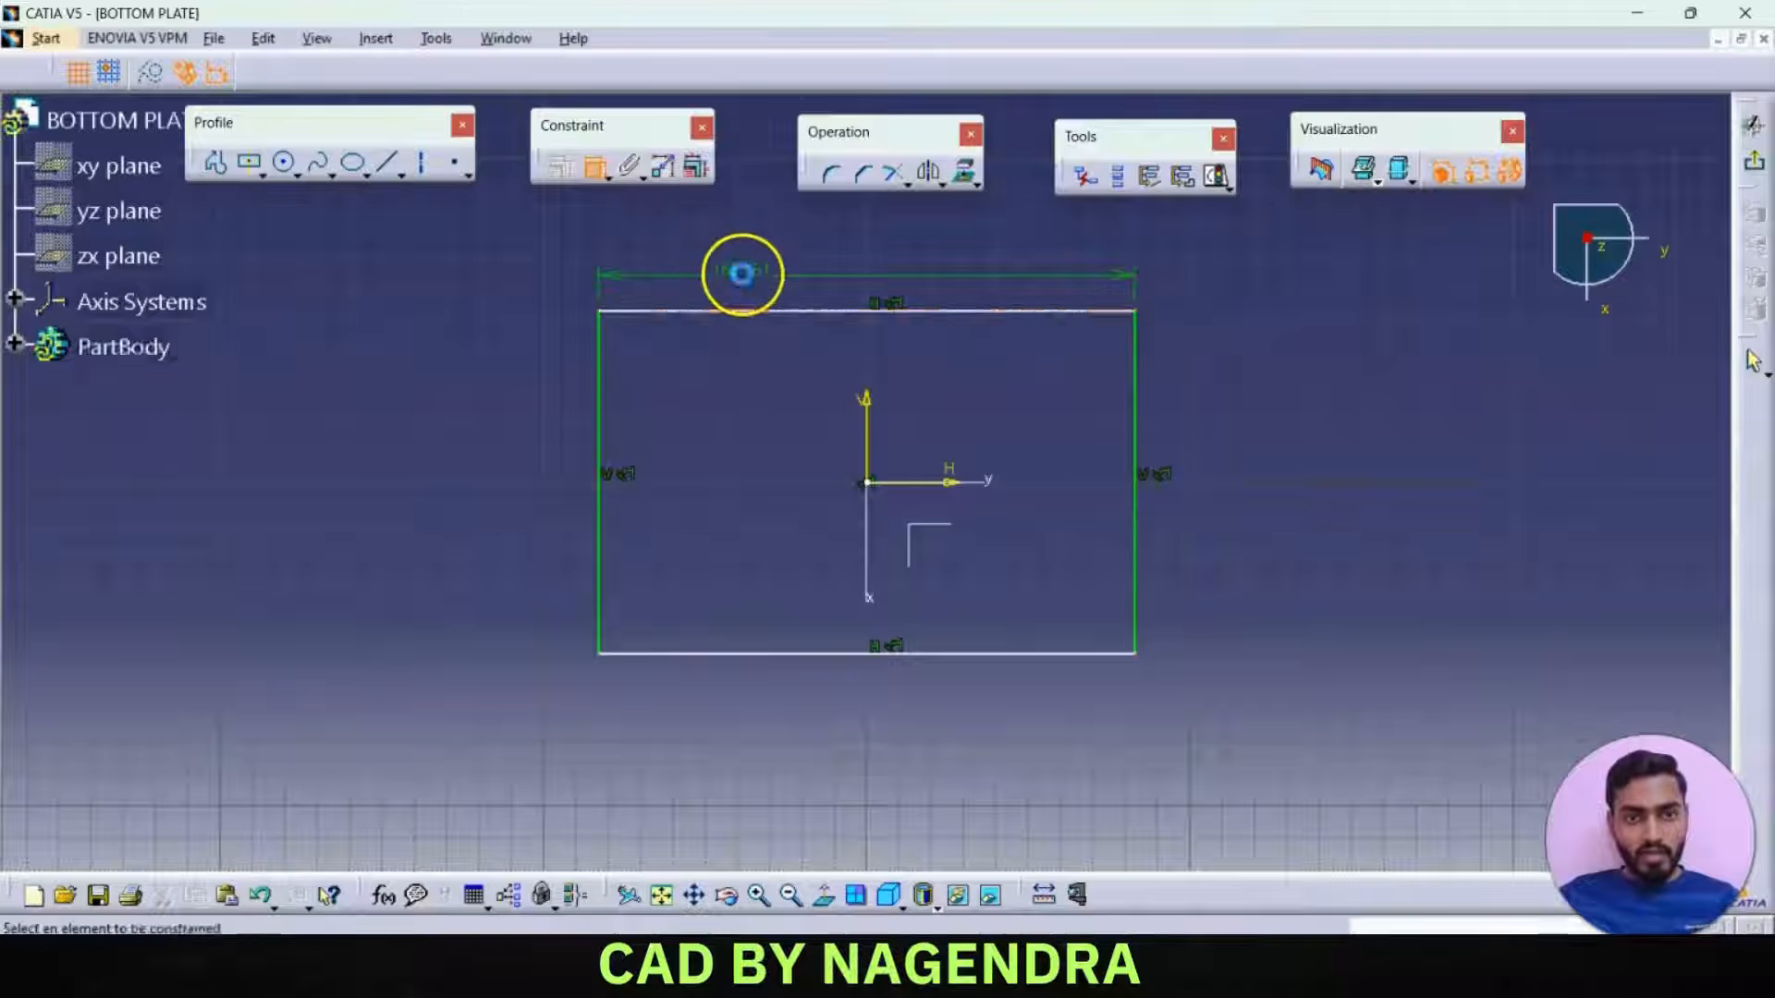
double_click(744, 272)
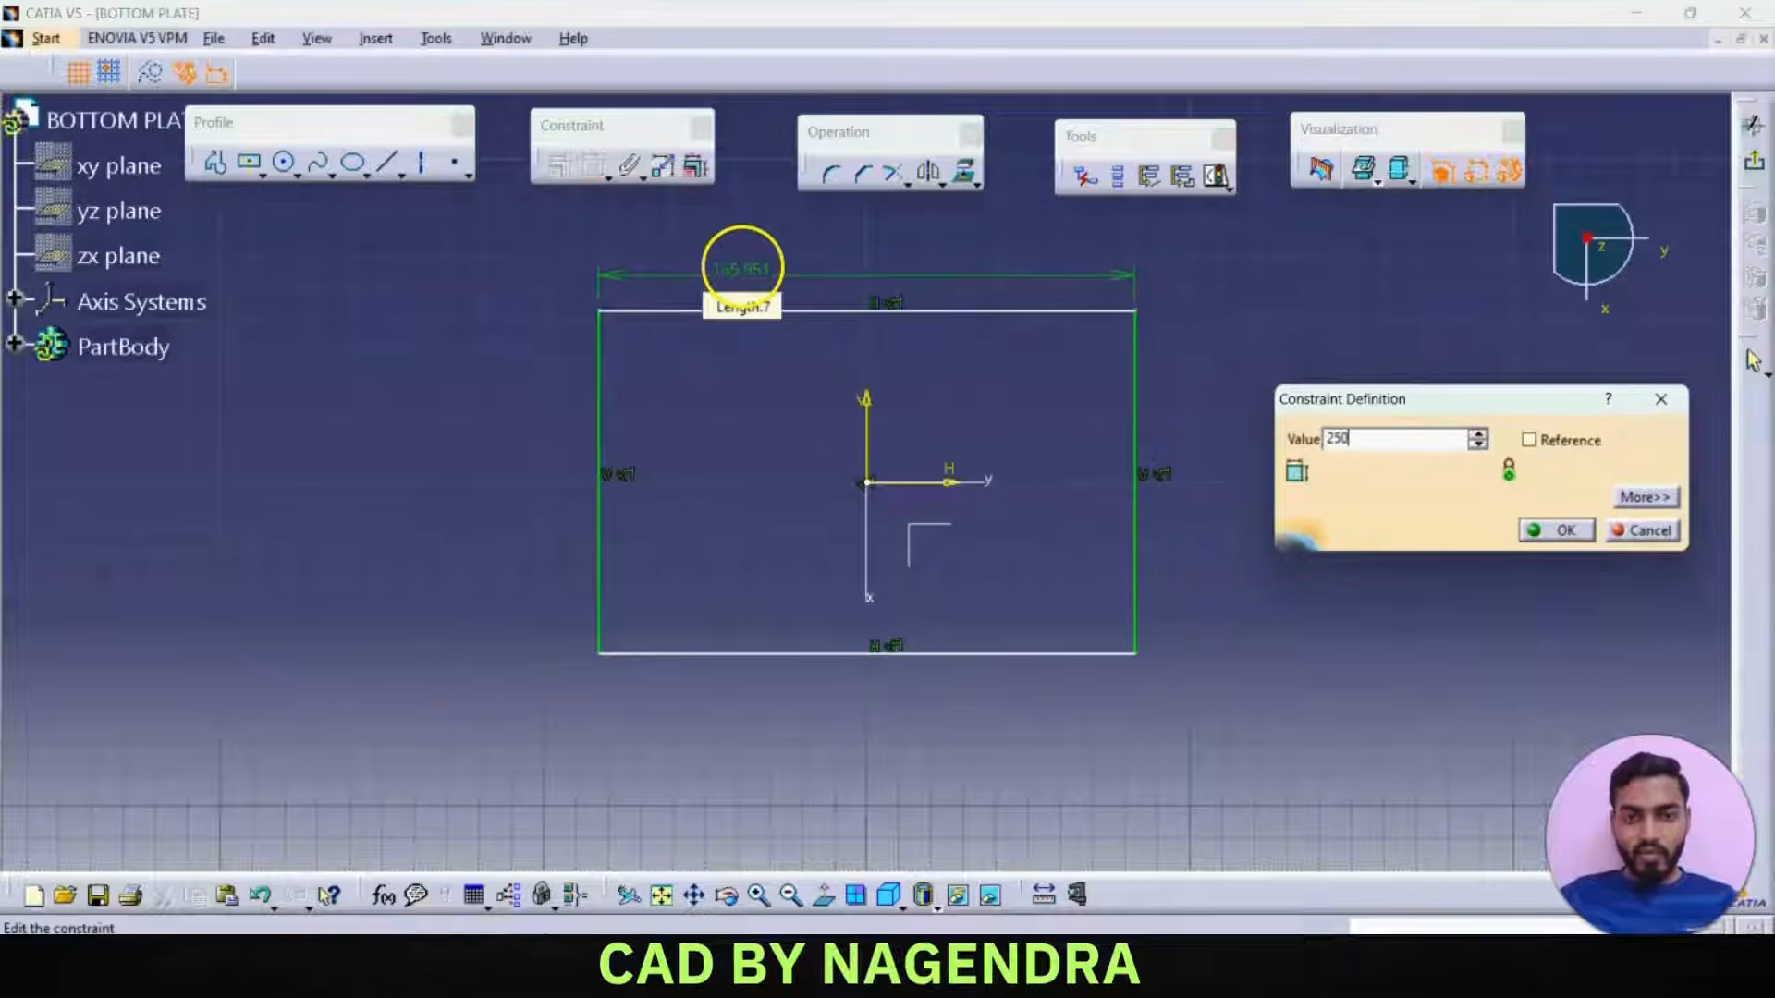
key(Return)
click(474, 406)
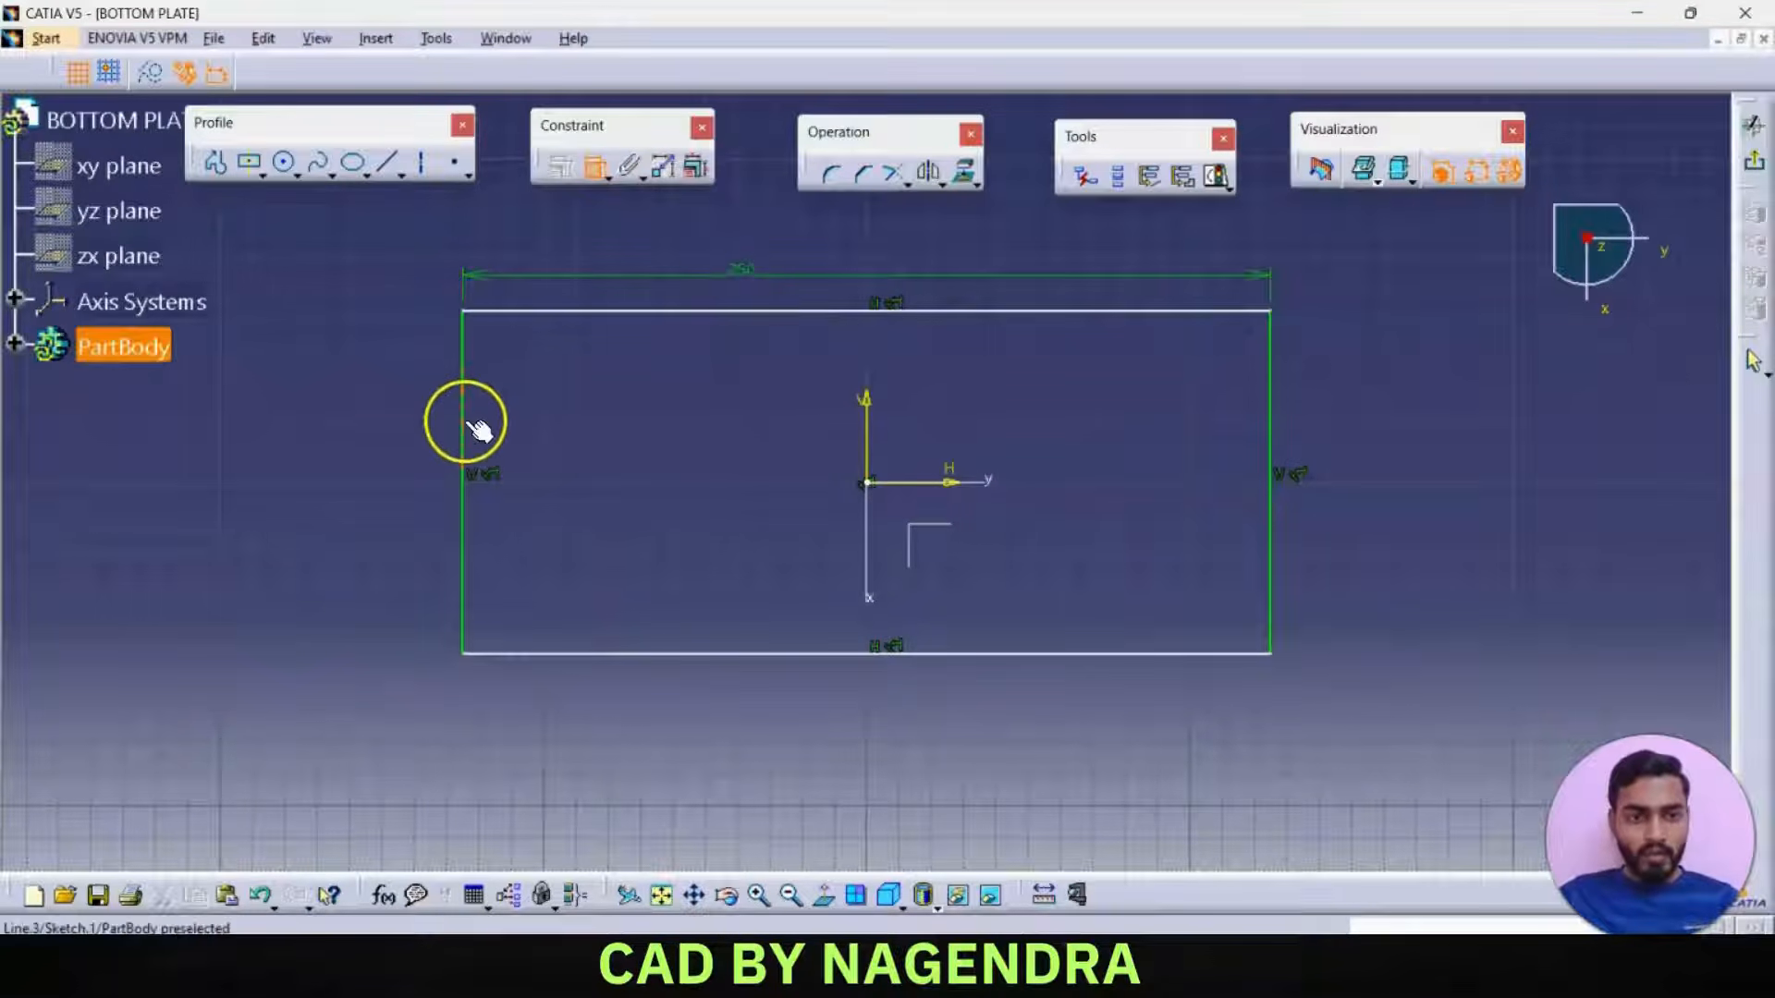
click(388, 422)
double_click(388, 424)
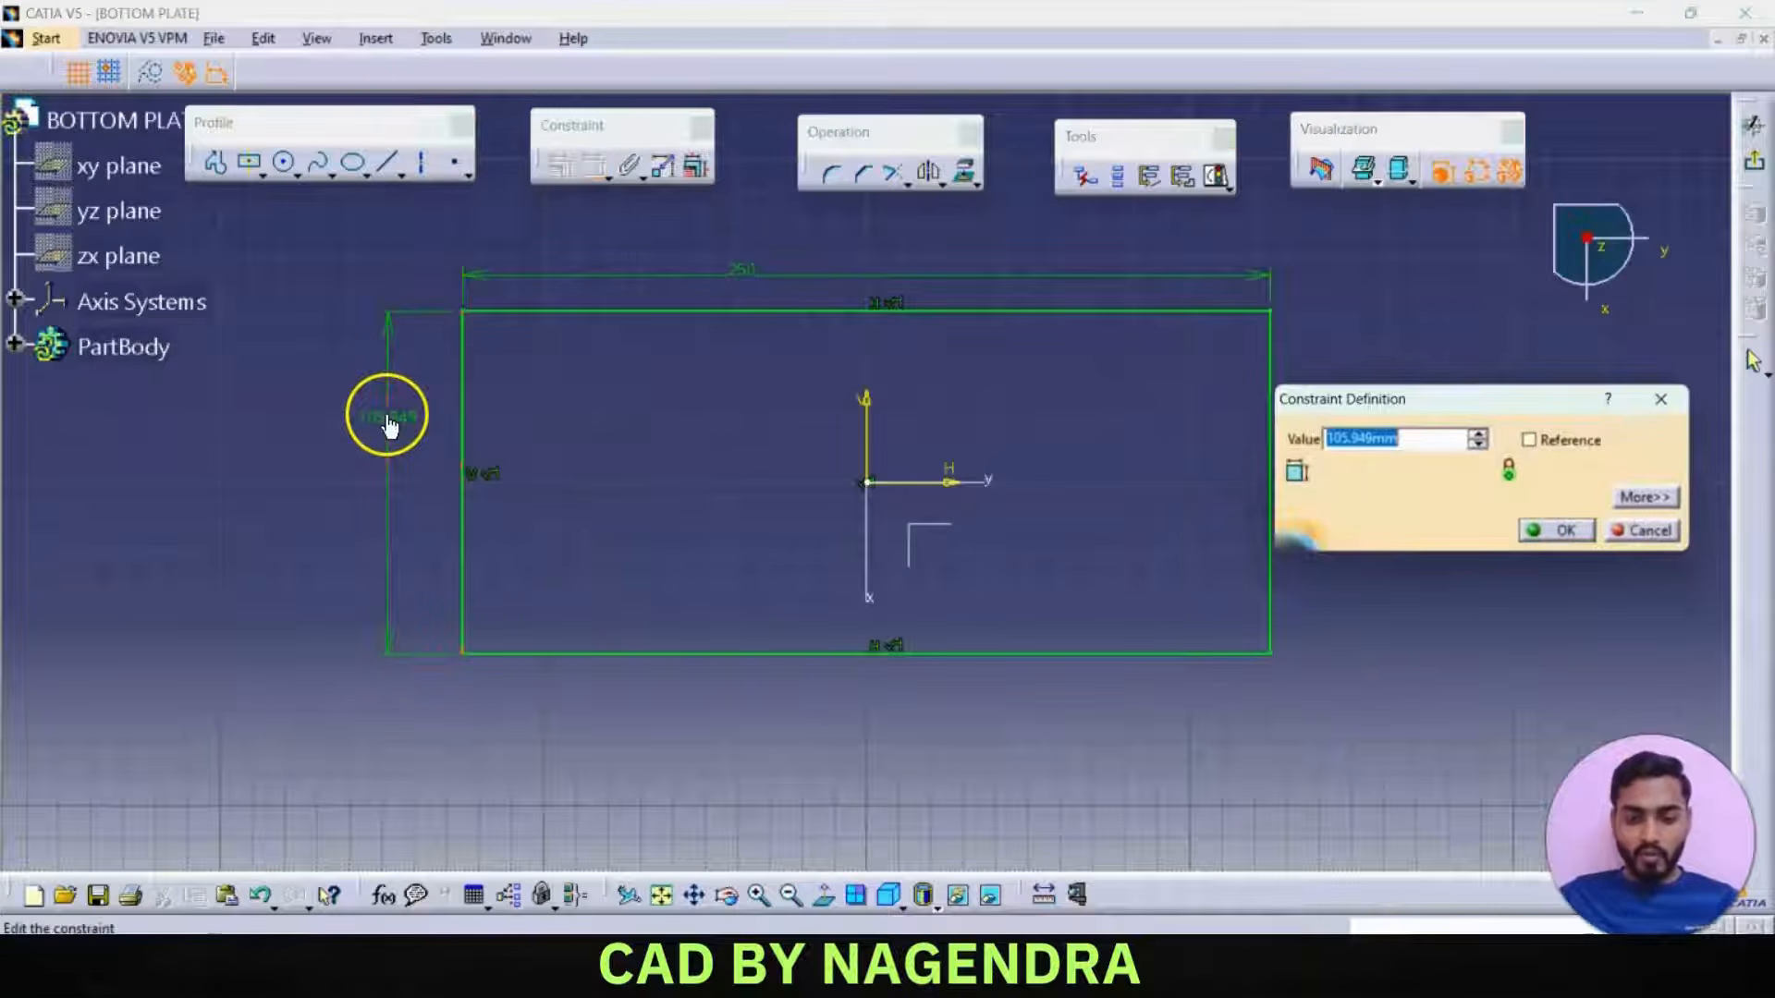
key(Return)
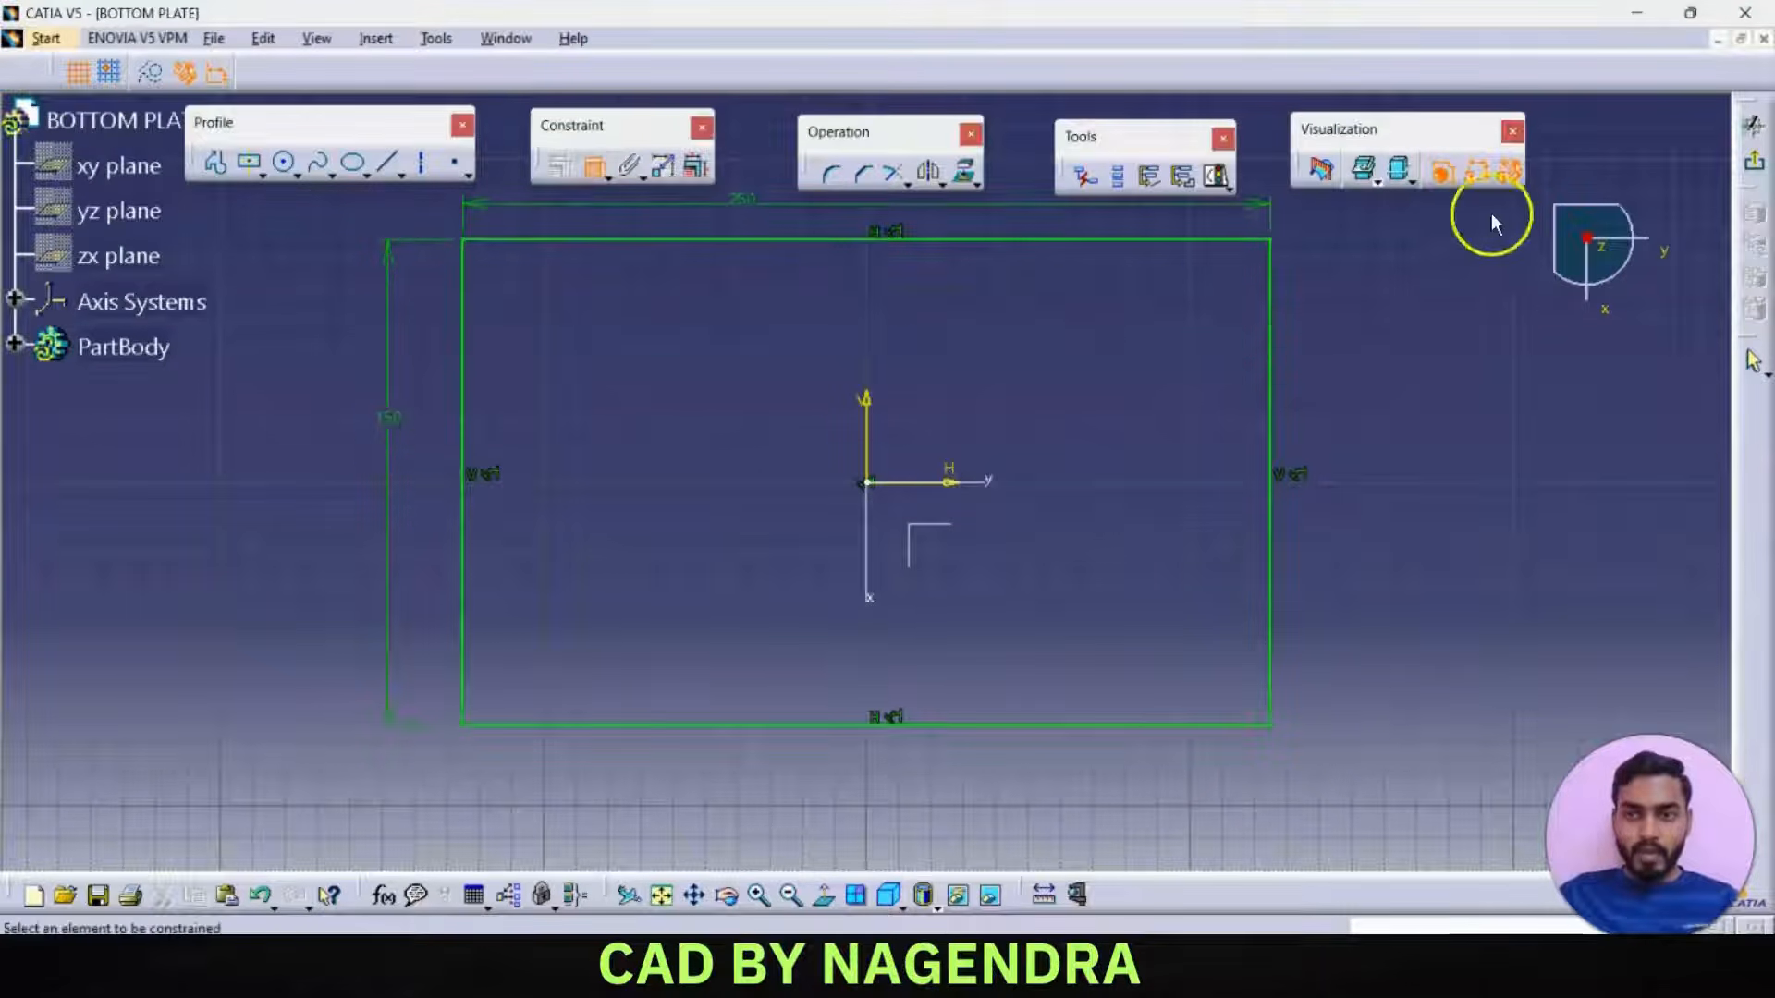
click(1752, 125)
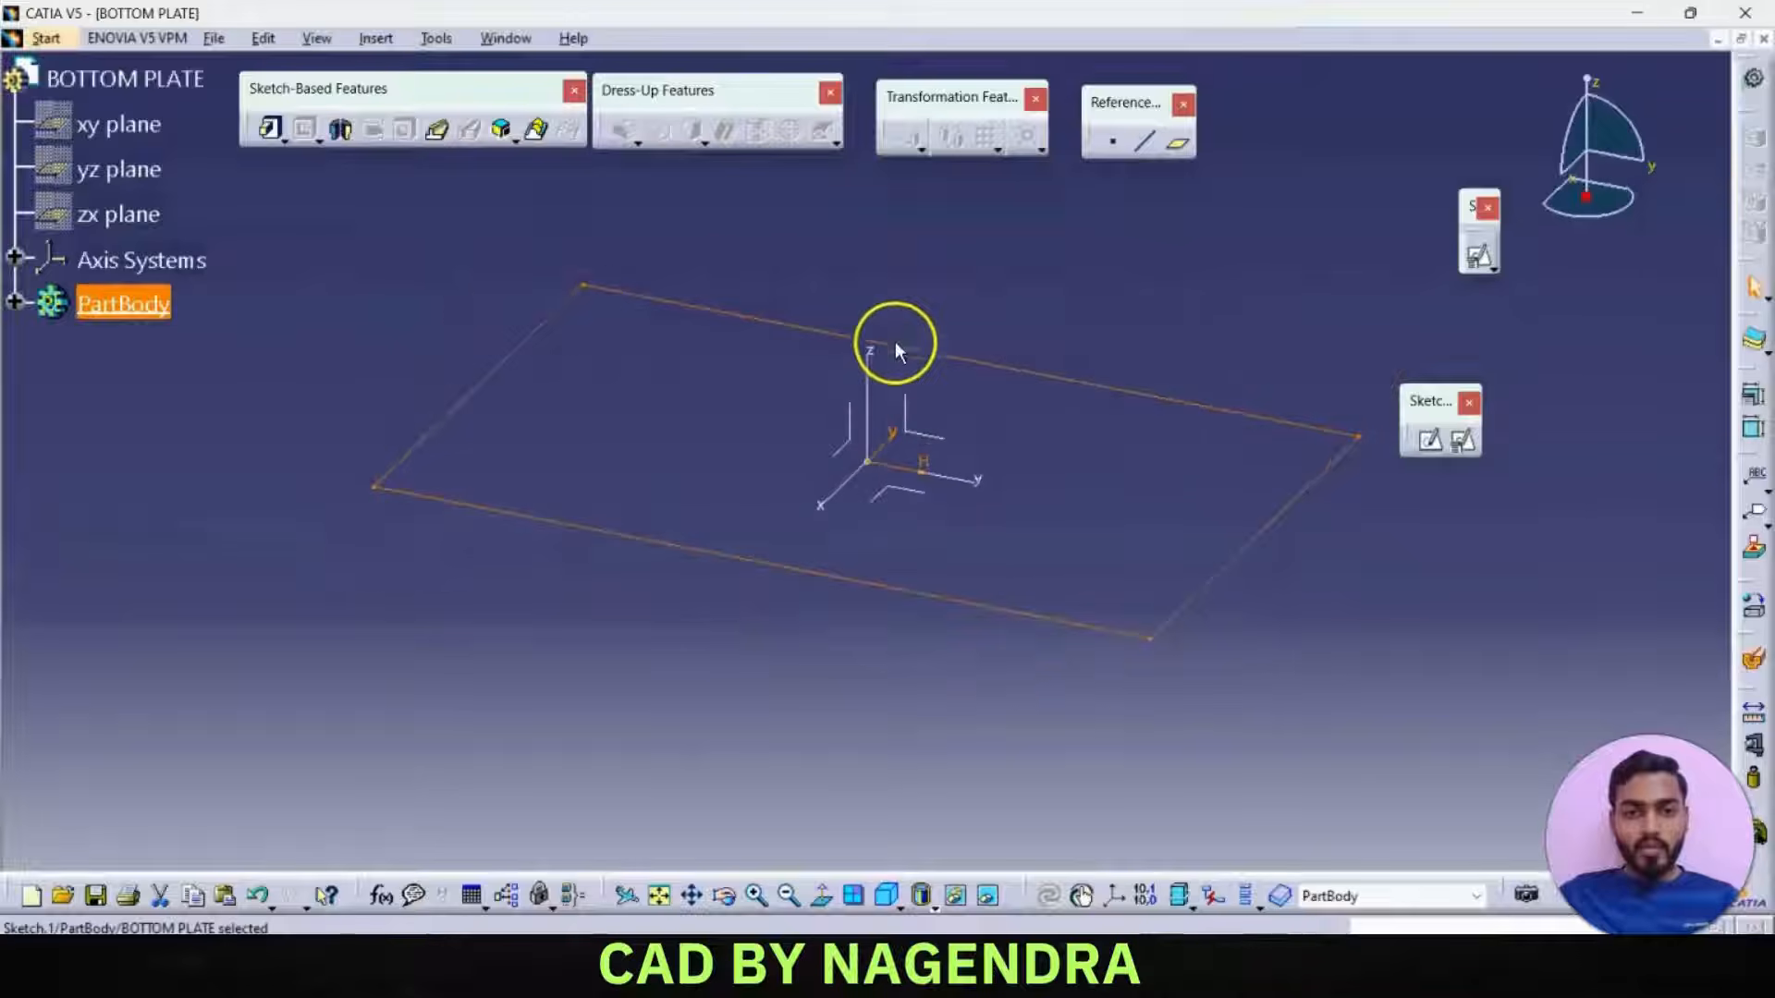
- Pad the rectangle sketch to a length of 30 mm
click(266, 129)
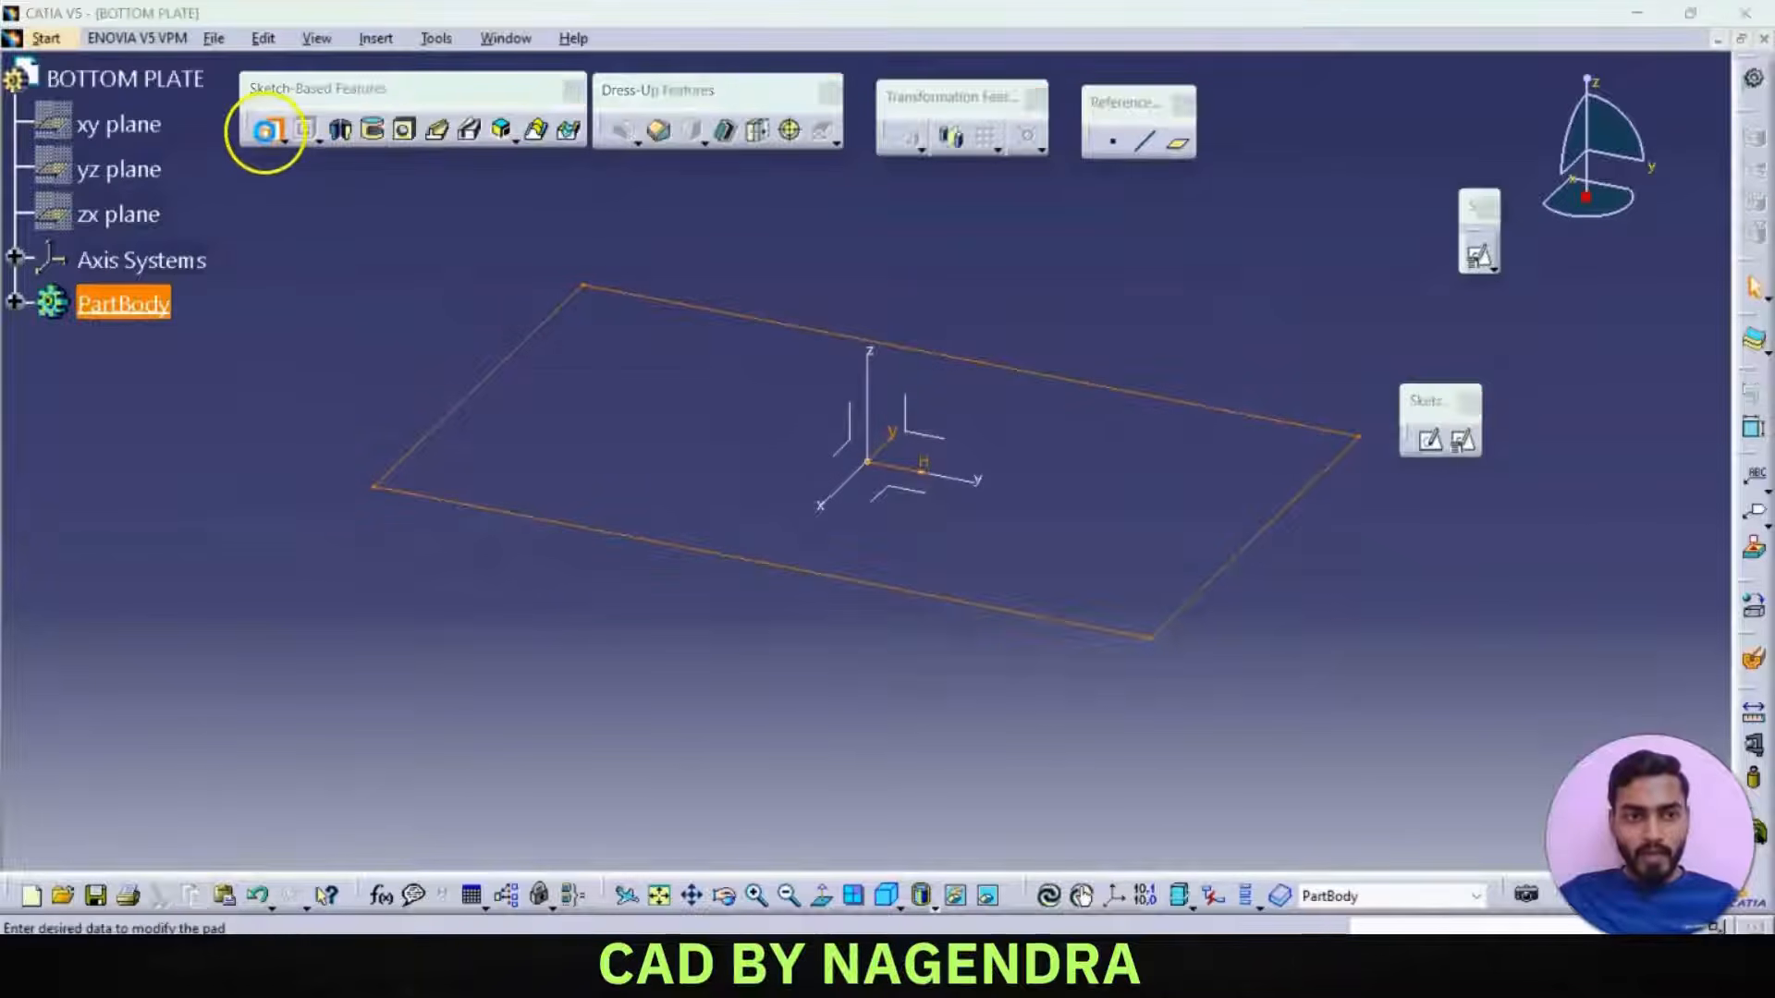
text(30)
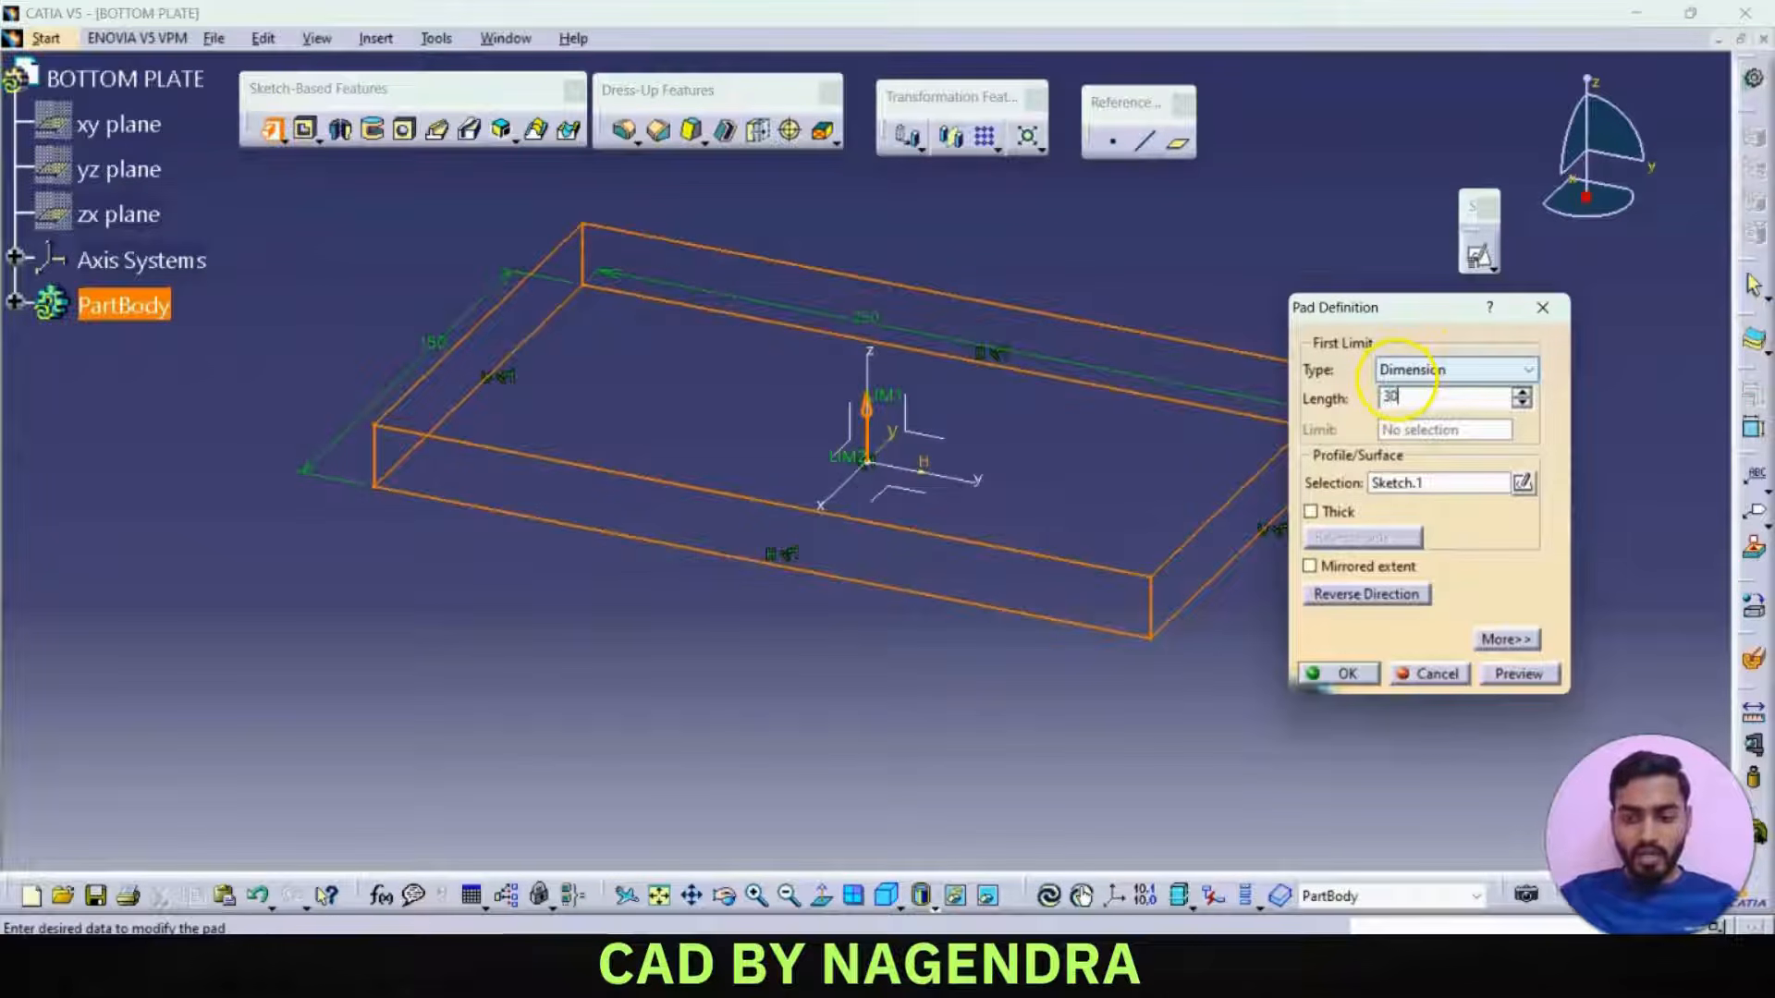
key(Return)
click(1407, 608)
middle_drag(1407, 608, 1260, 630)
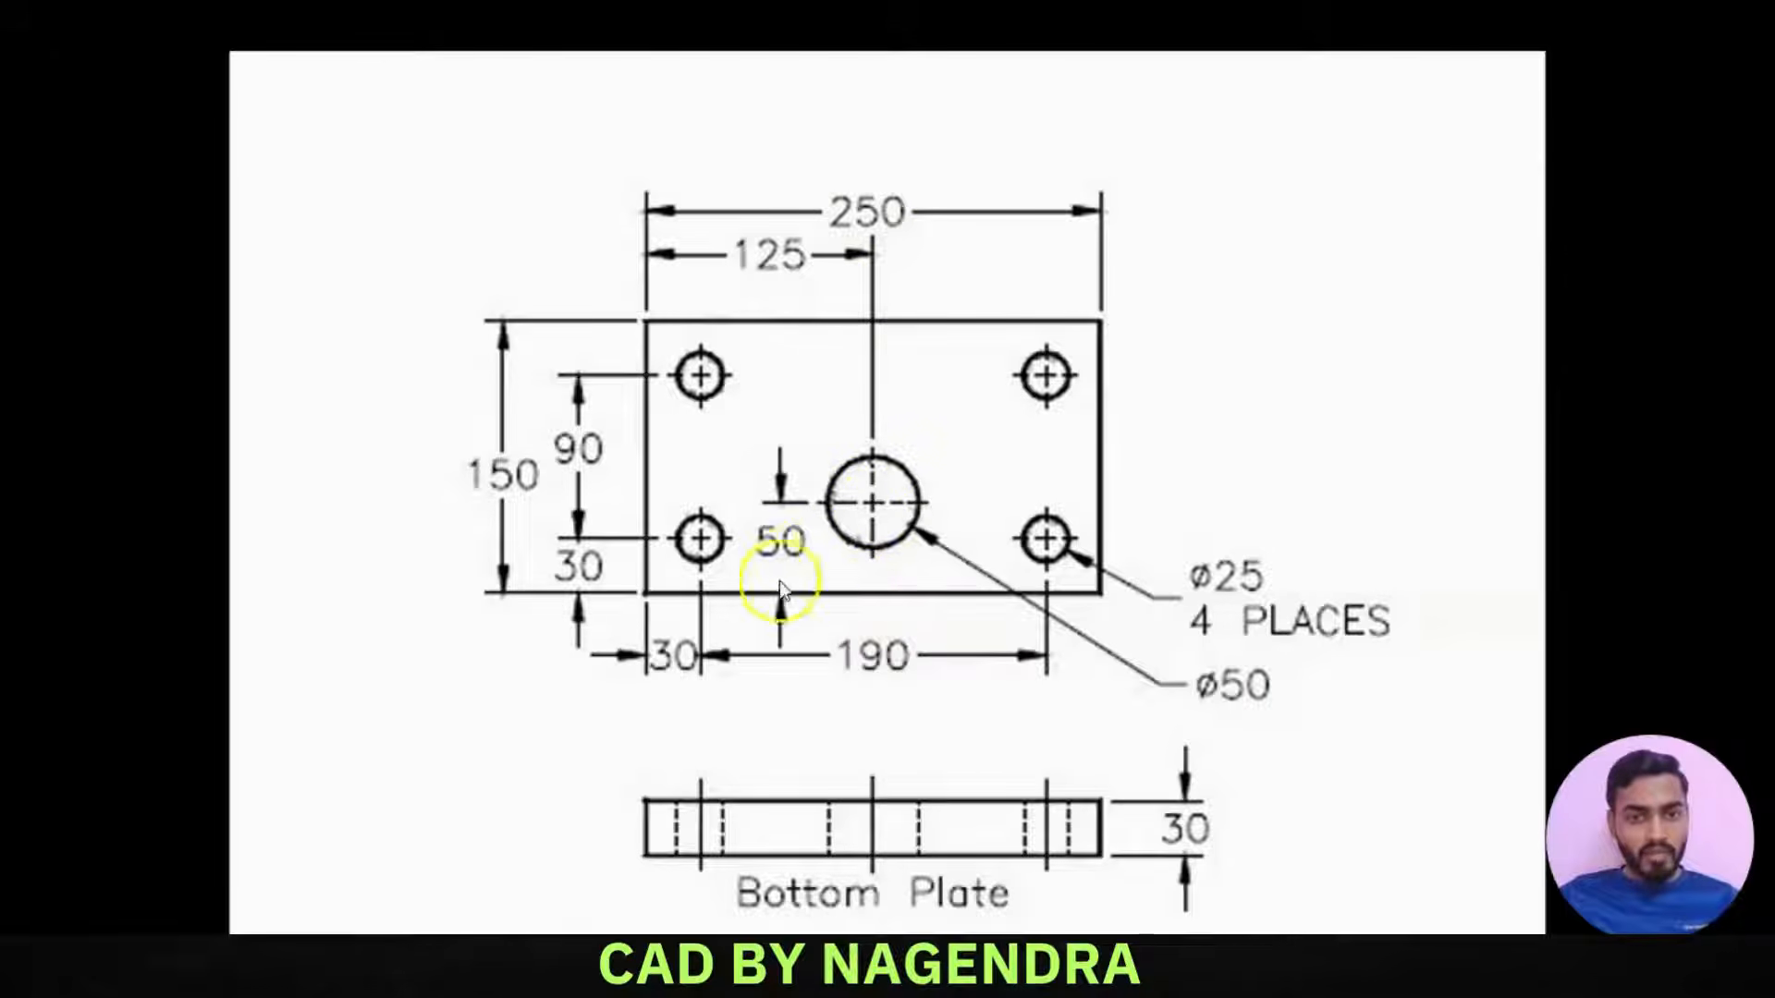
- Switch back to CATIA and place a 50 mm diameter hole on the plate's top face with its extension set to Up To Next
key(alt+Tab)
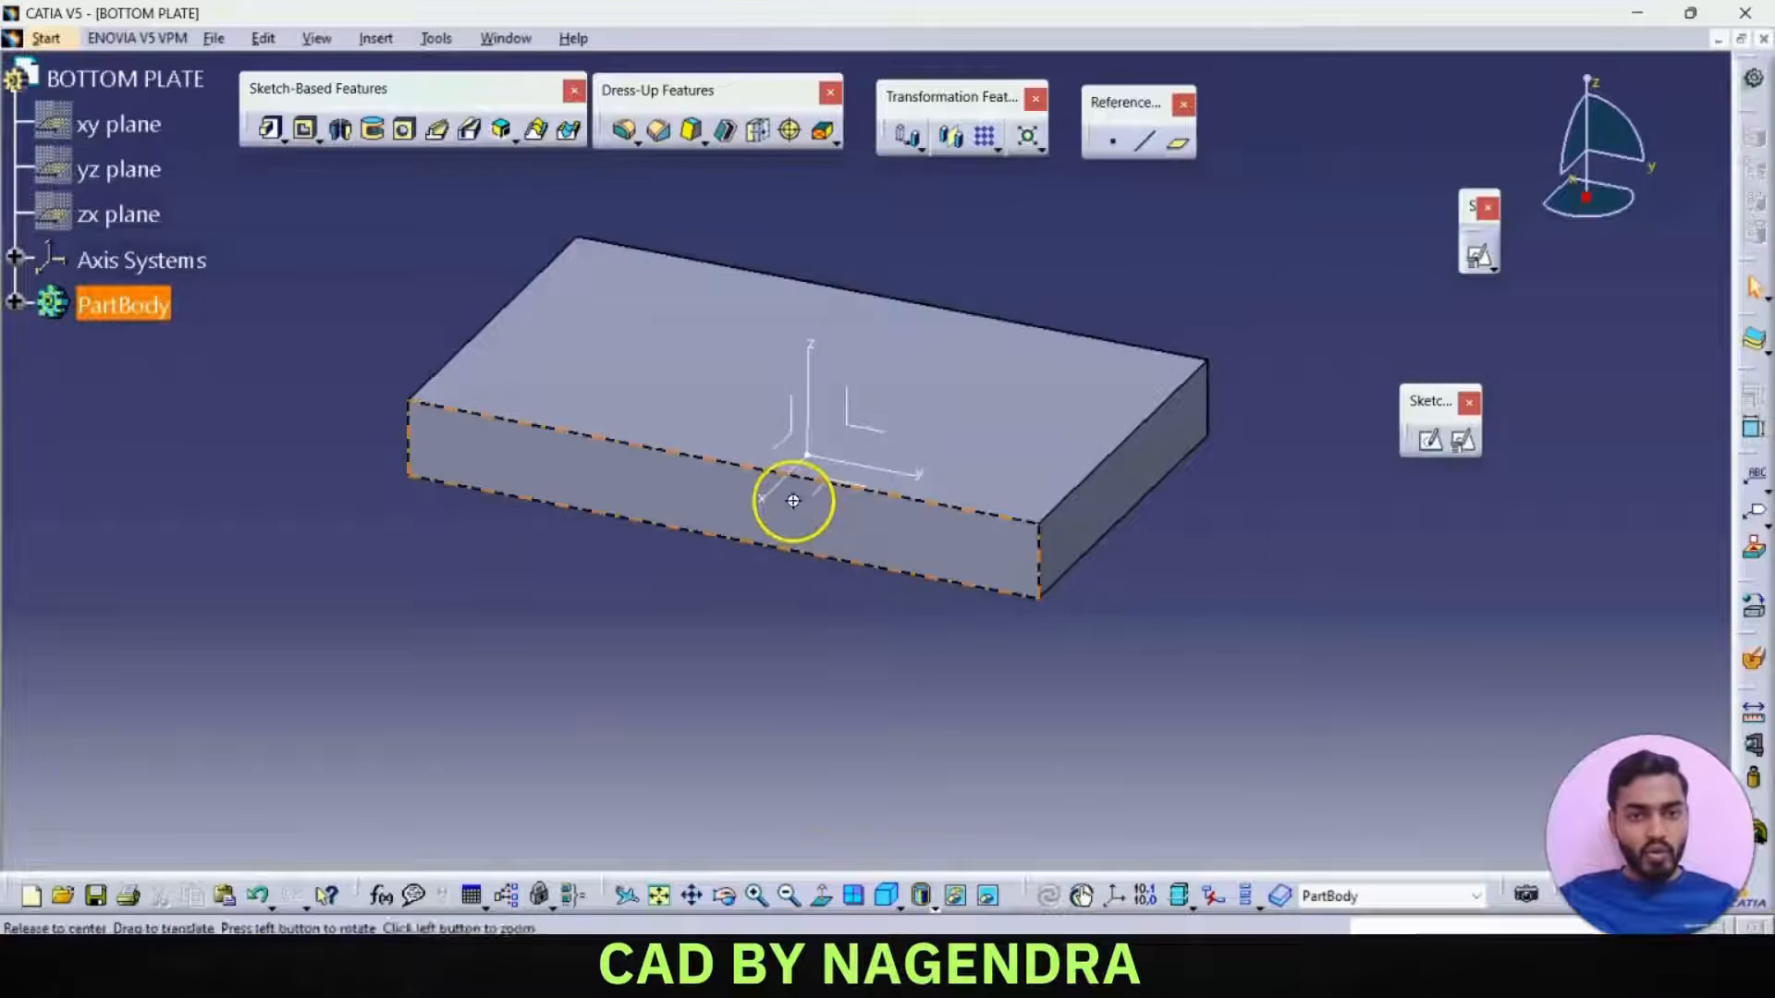
middle_drag(793, 500, 784, 623)
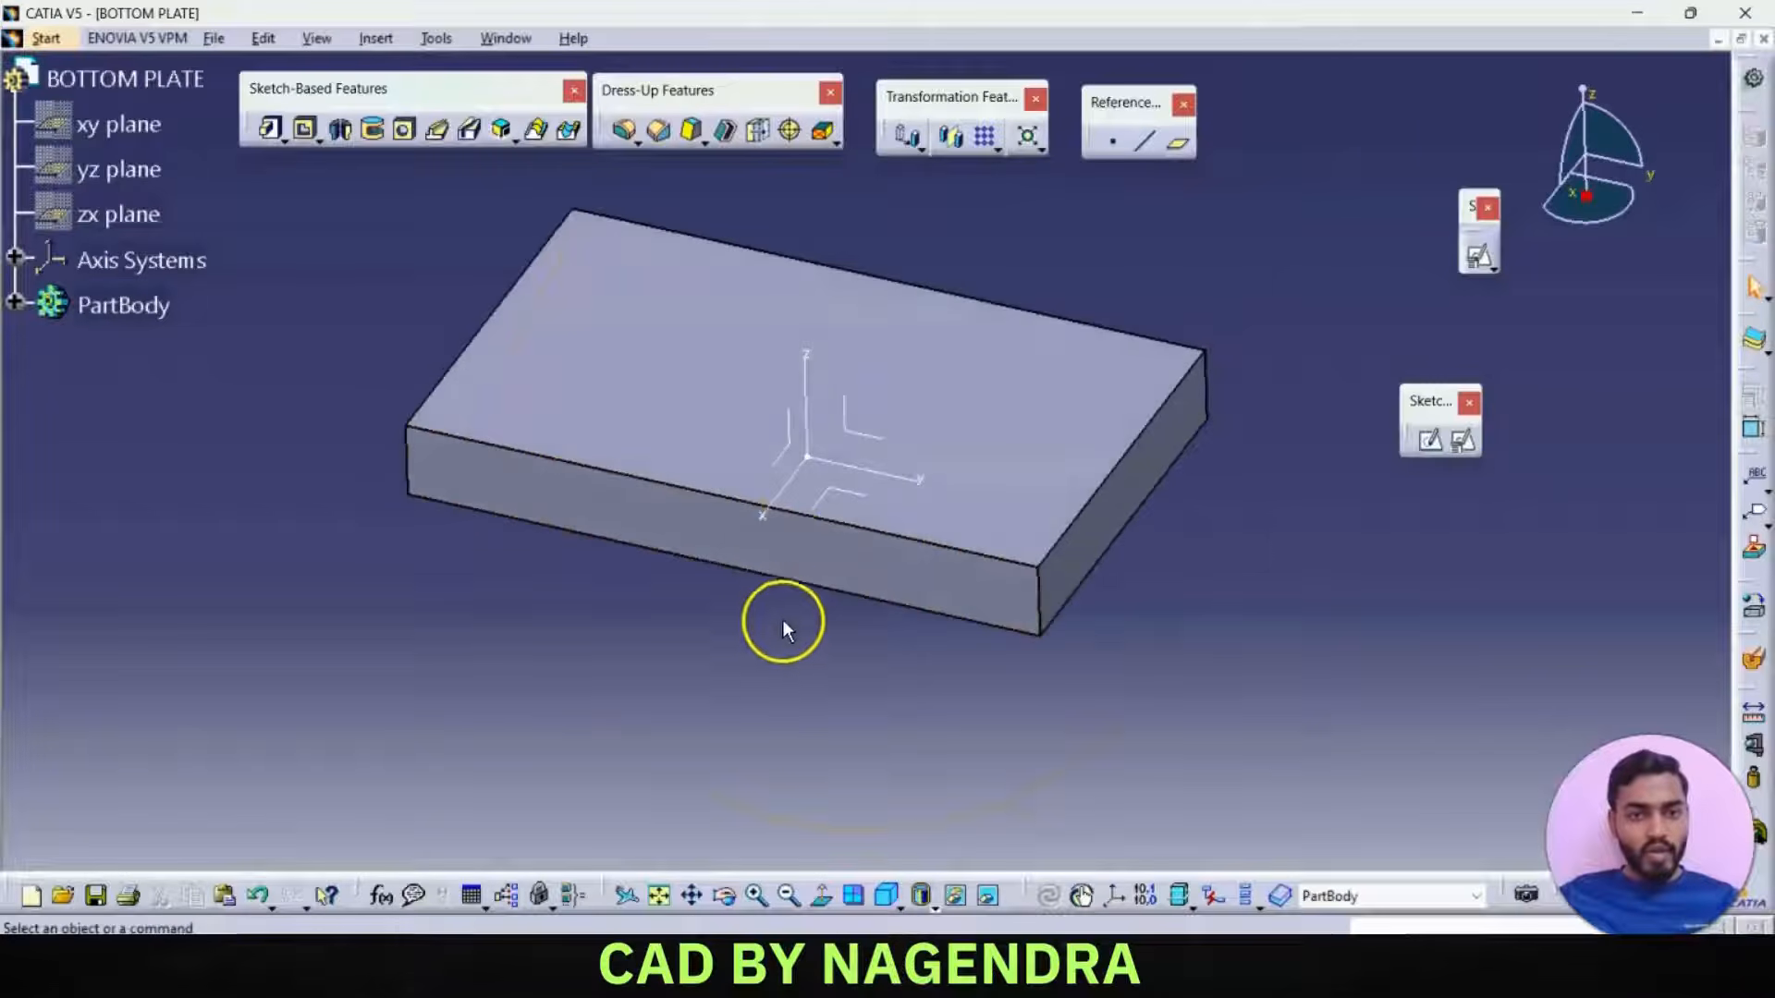
click(405, 141)
click(726, 418)
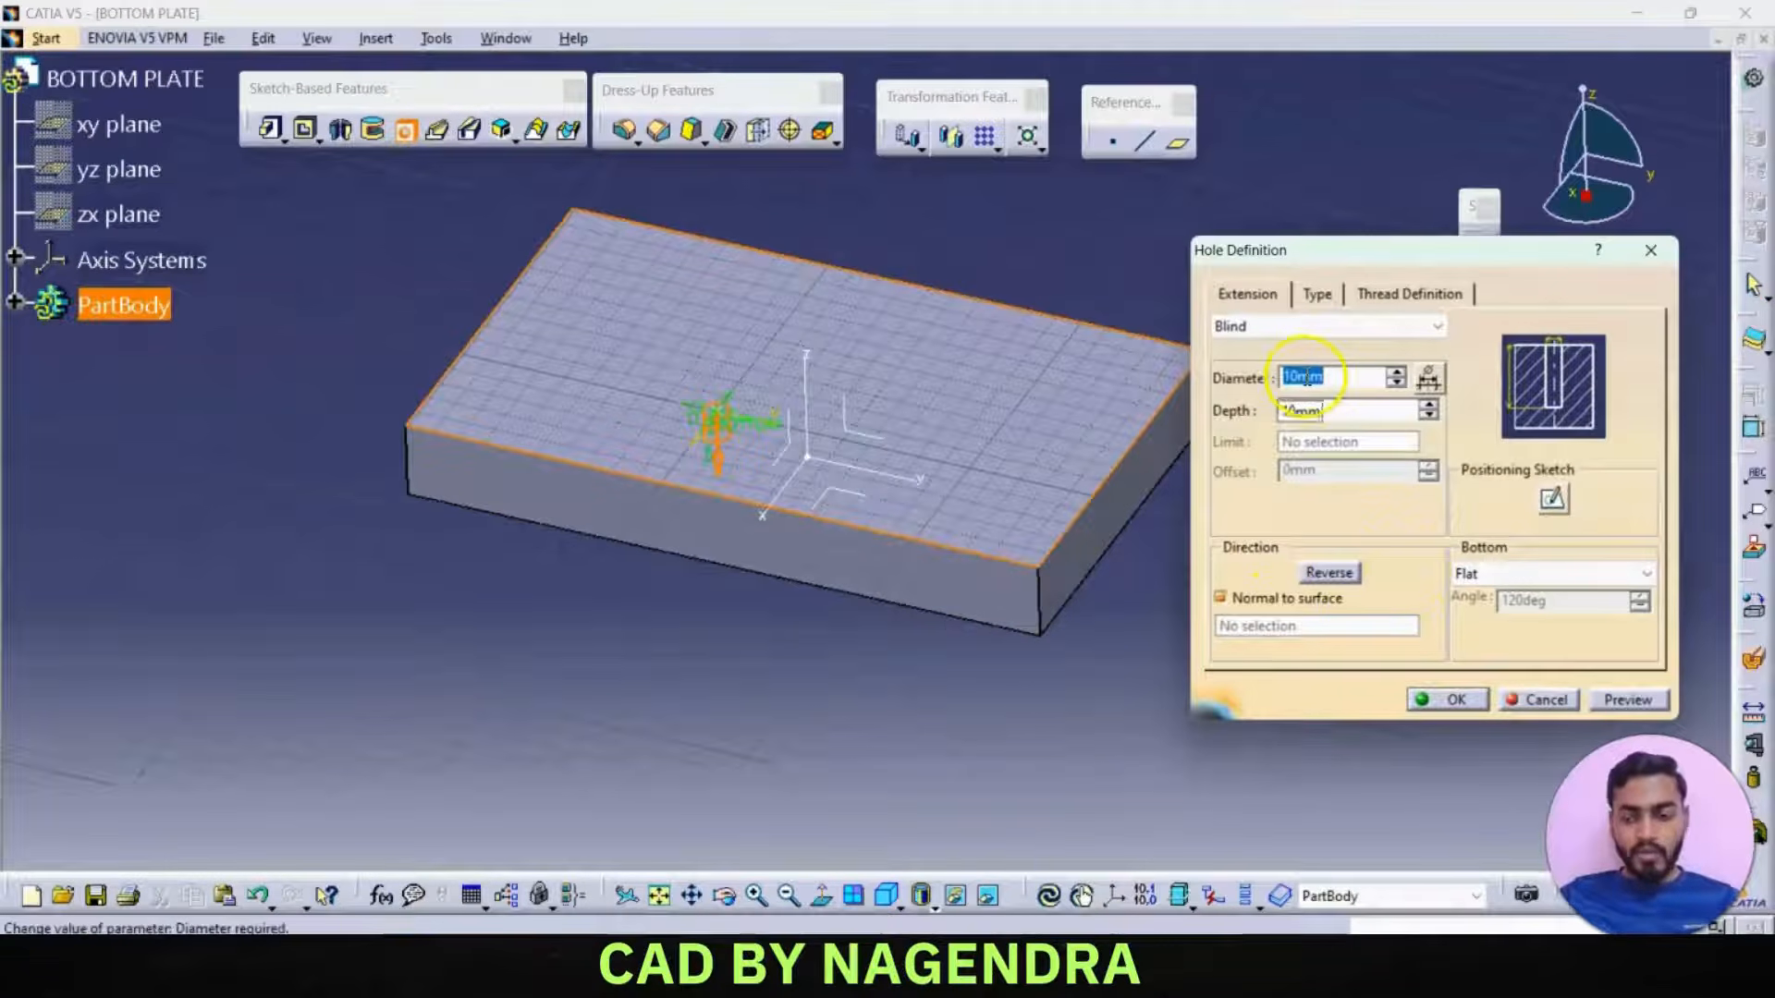
click(1424, 326)
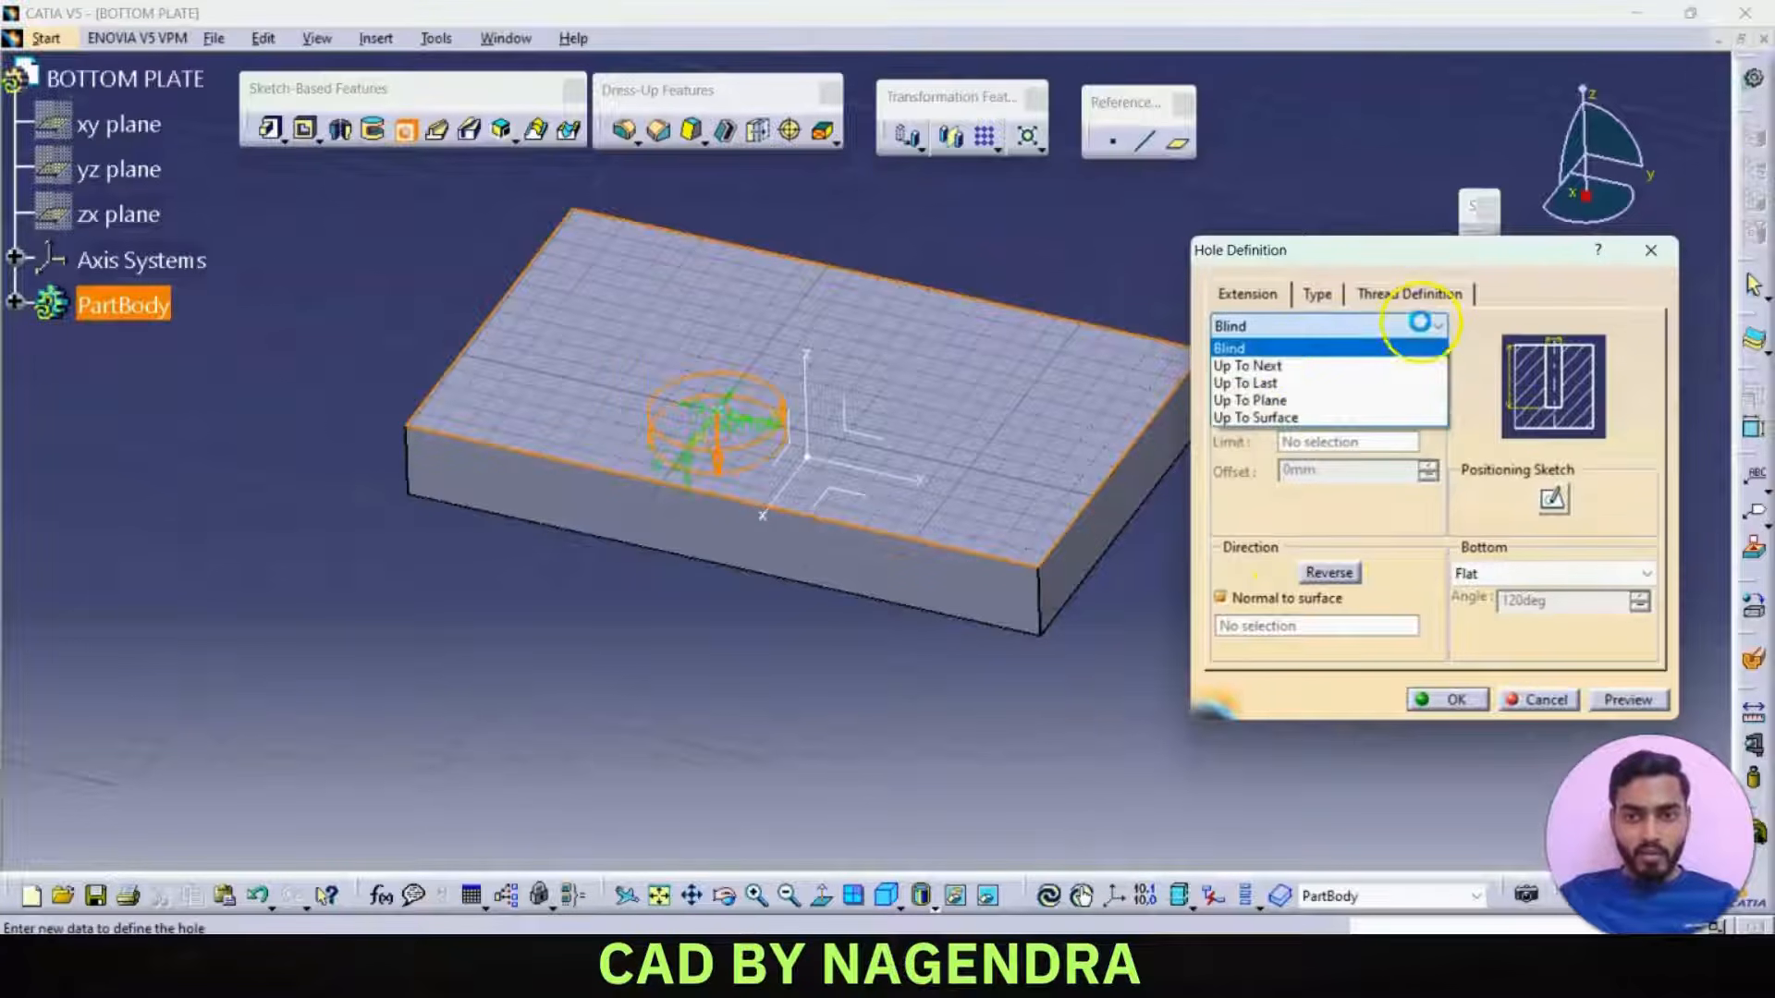
click(1301, 365)
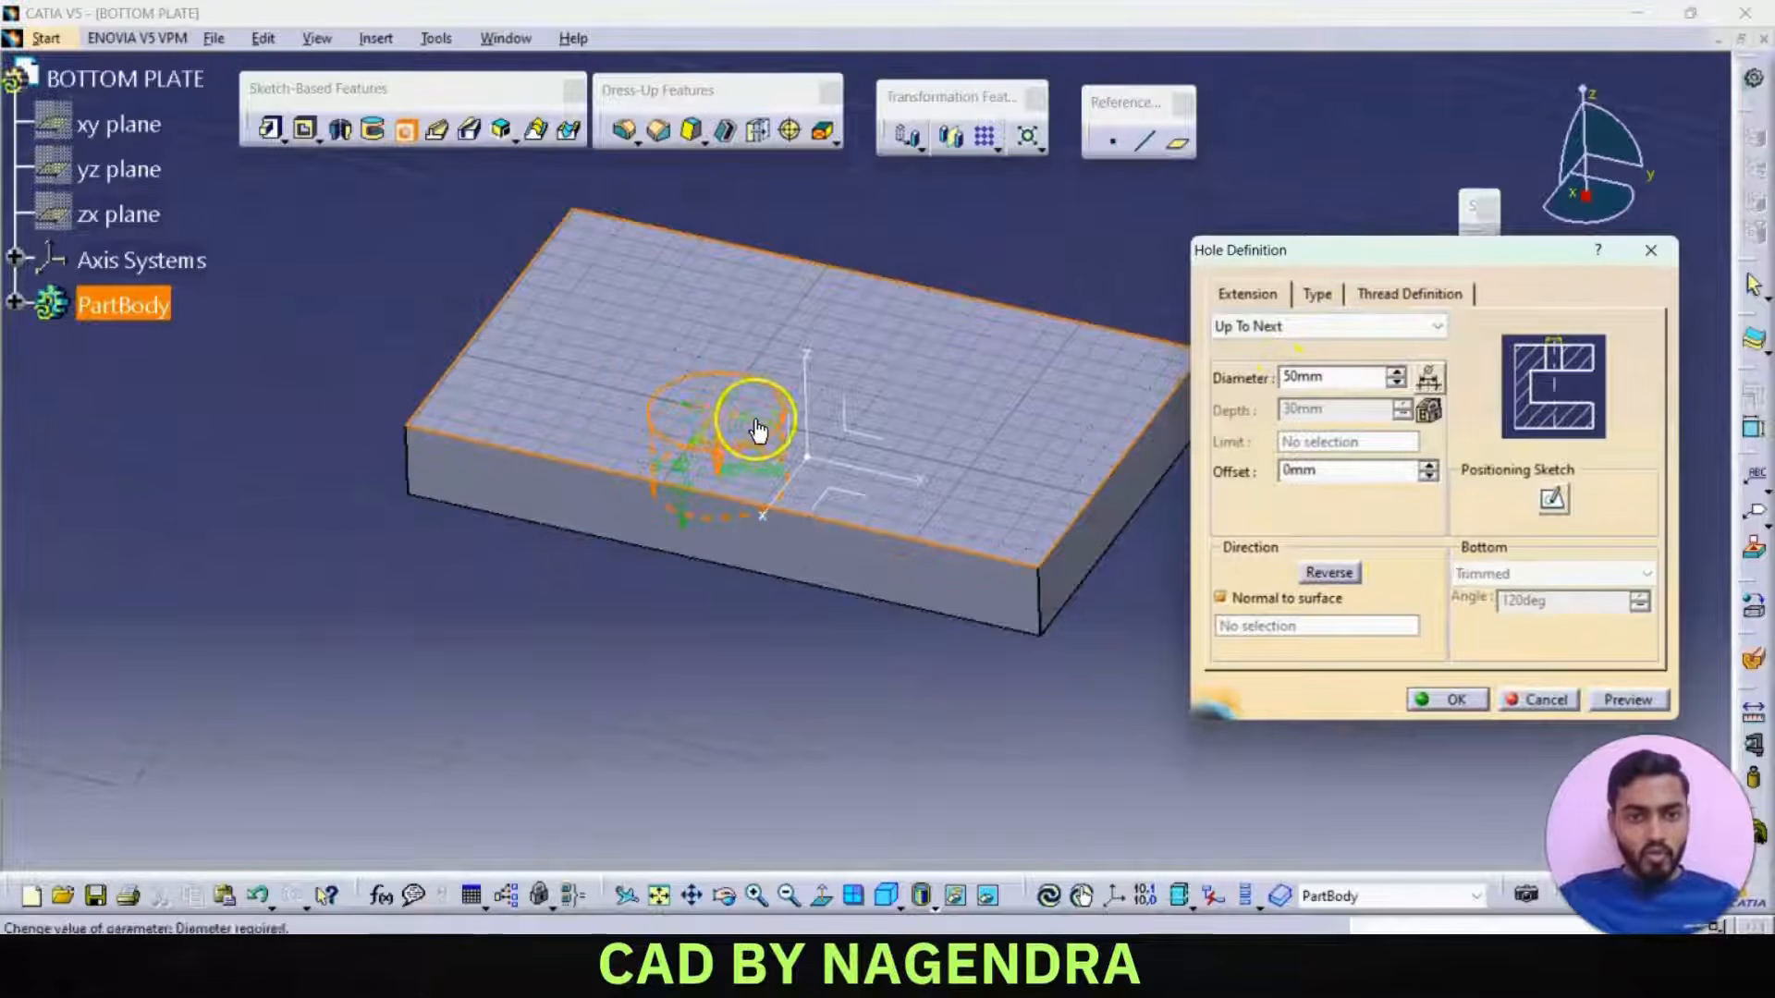
click(803, 384)
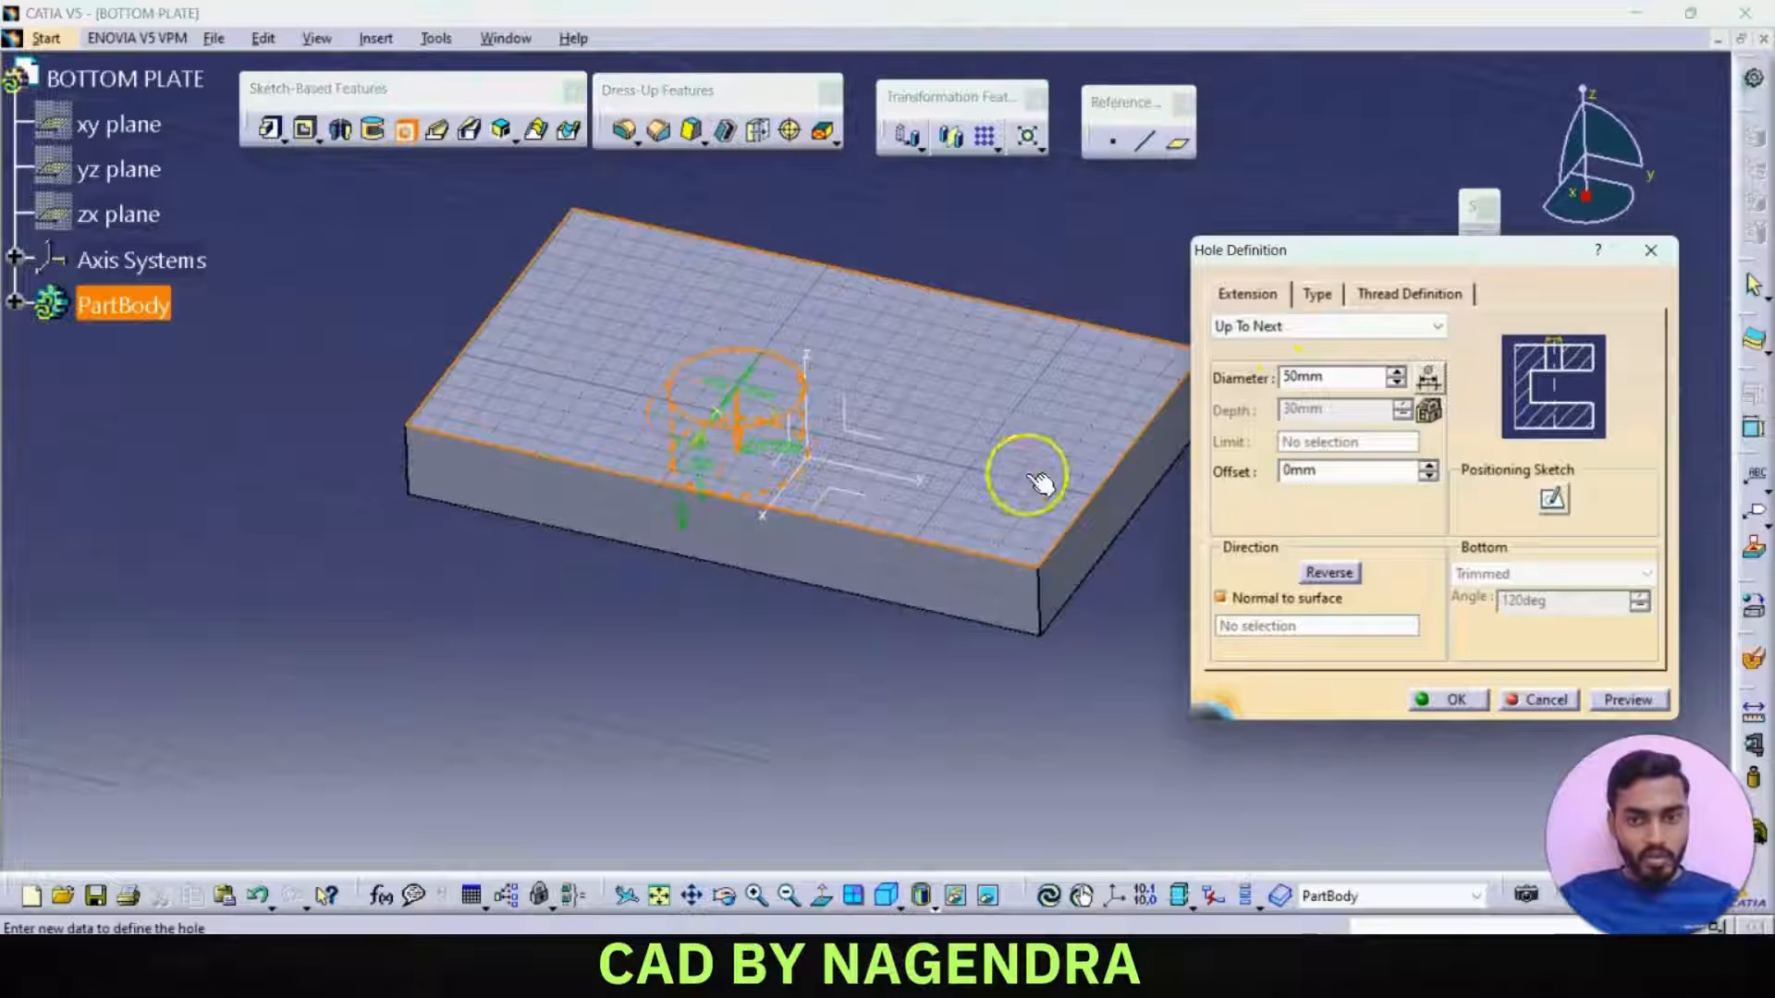
- In the hole's positioning sketch, make the hole centre coincident with the absolute X axis
click(1553, 502)
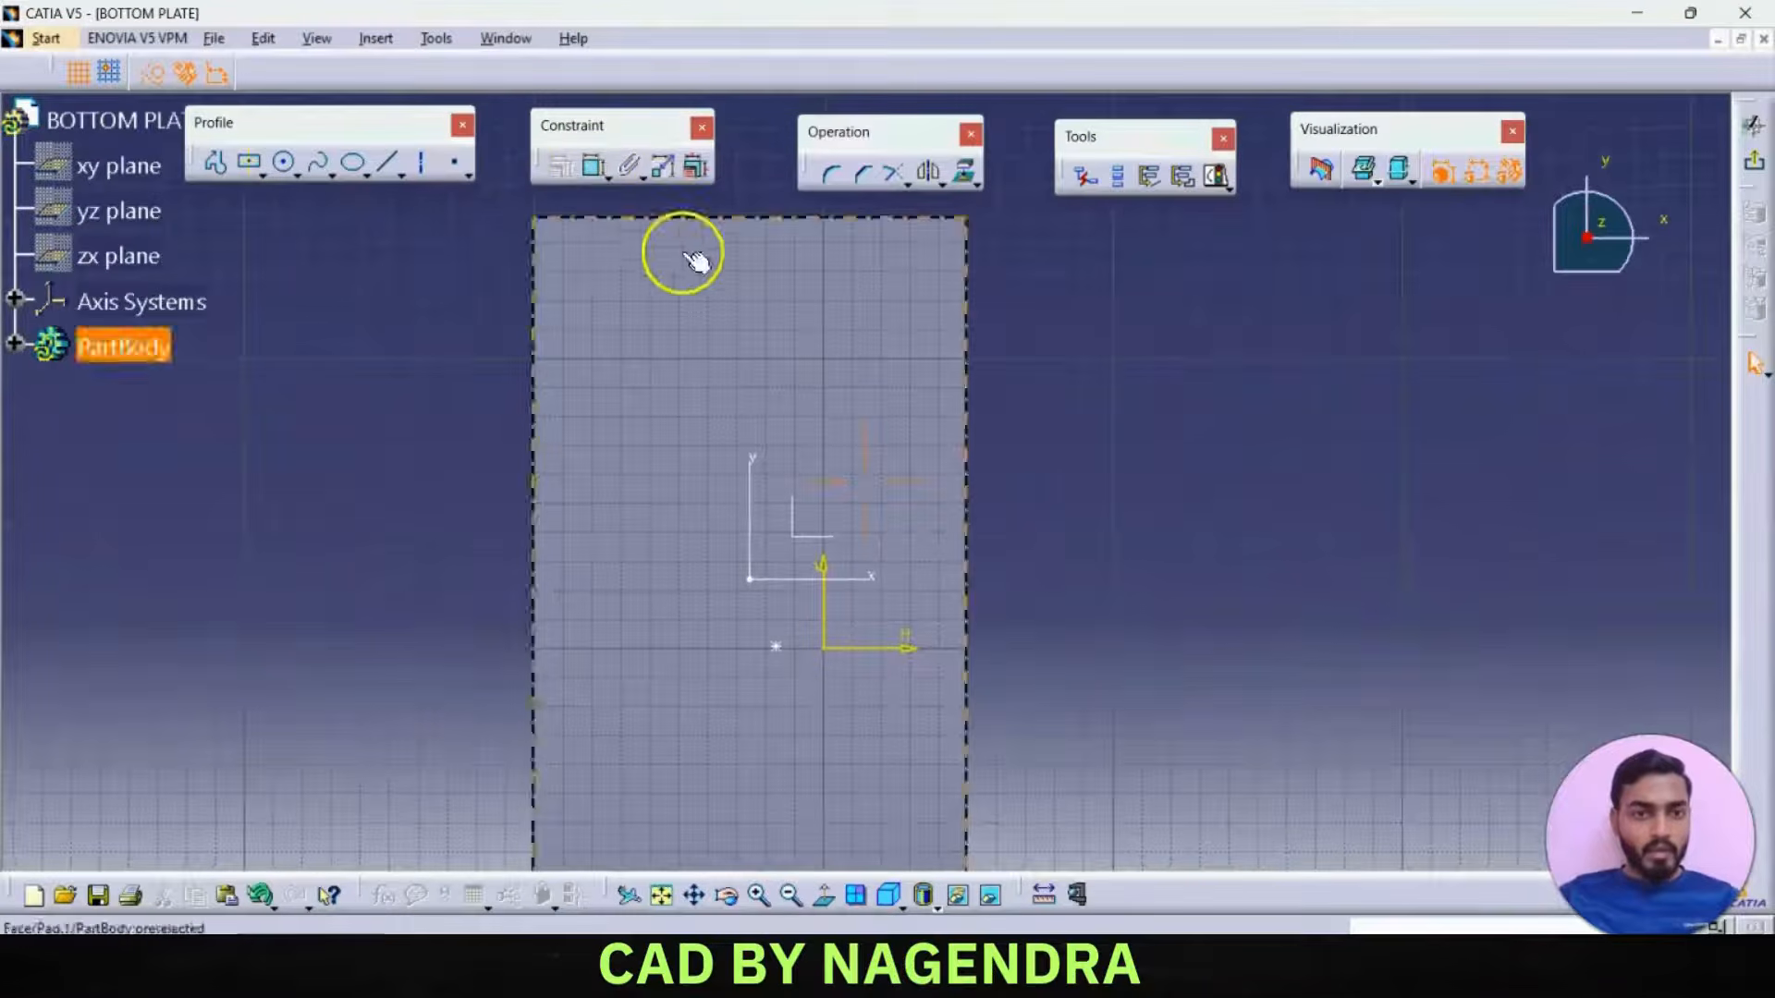
click(596, 169)
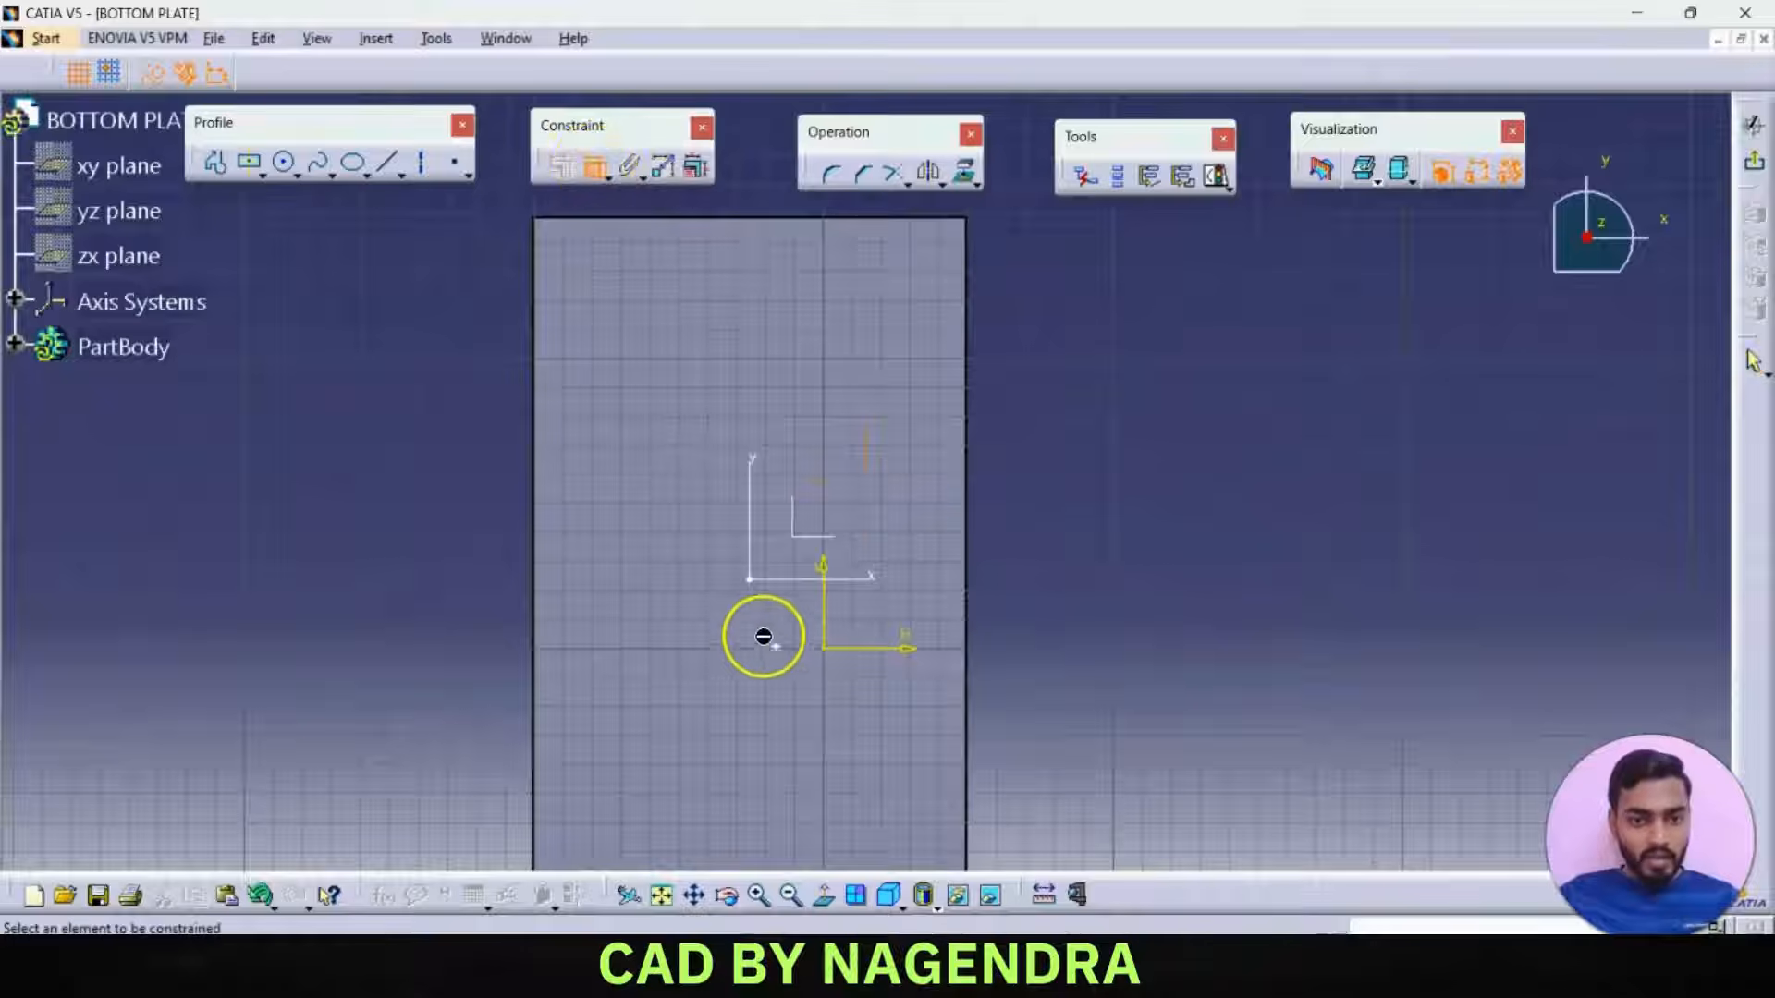
click(776, 646)
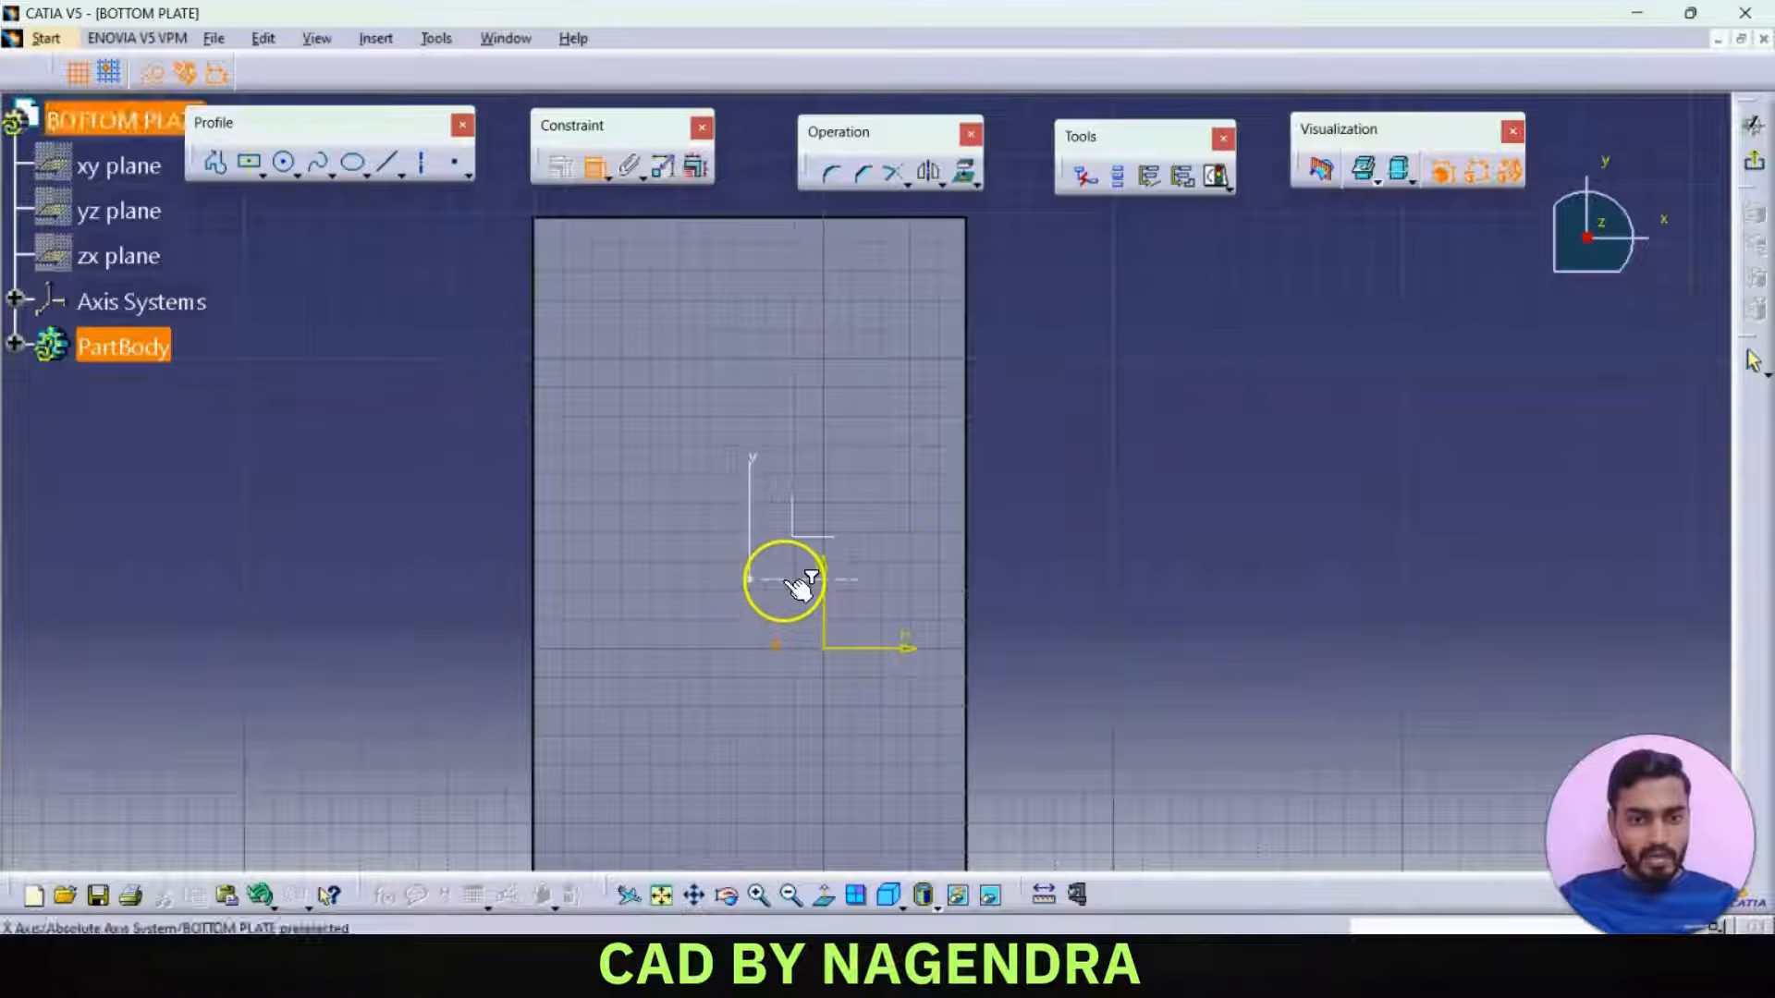
click(792, 581)
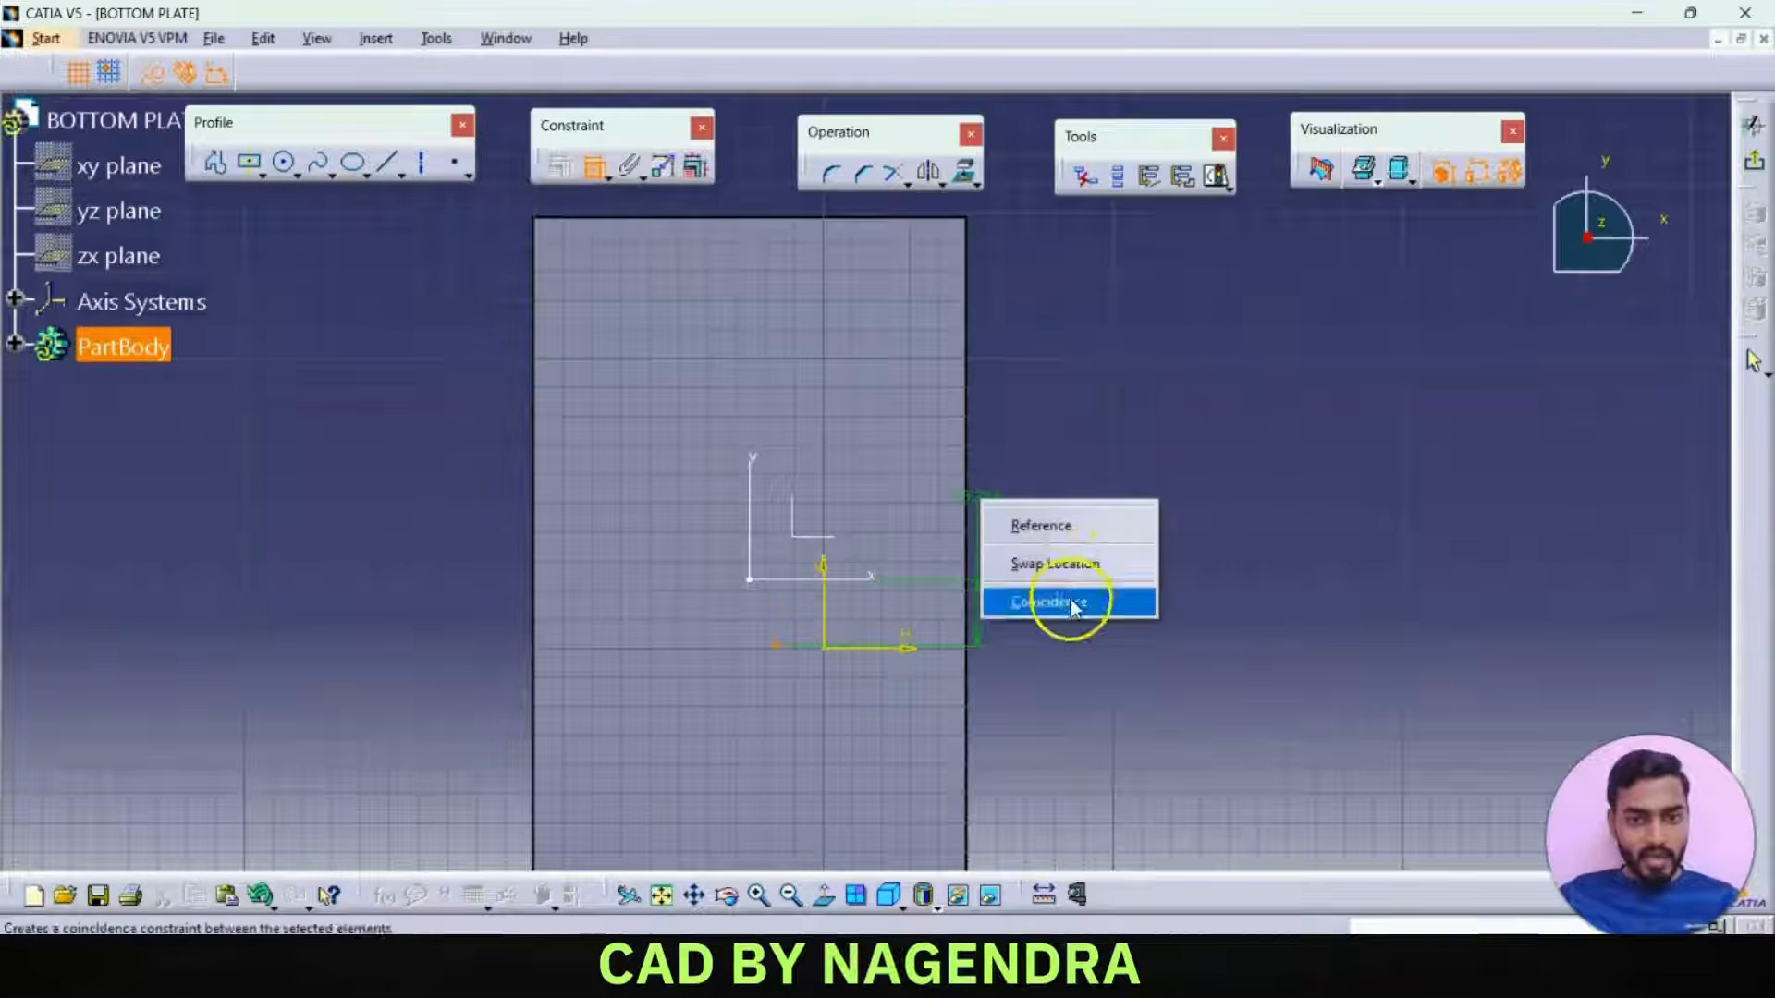
click(1063, 599)
- Constrain the hole centre 50 mm from the plate's front long edge and complete the hole
click(967, 564)
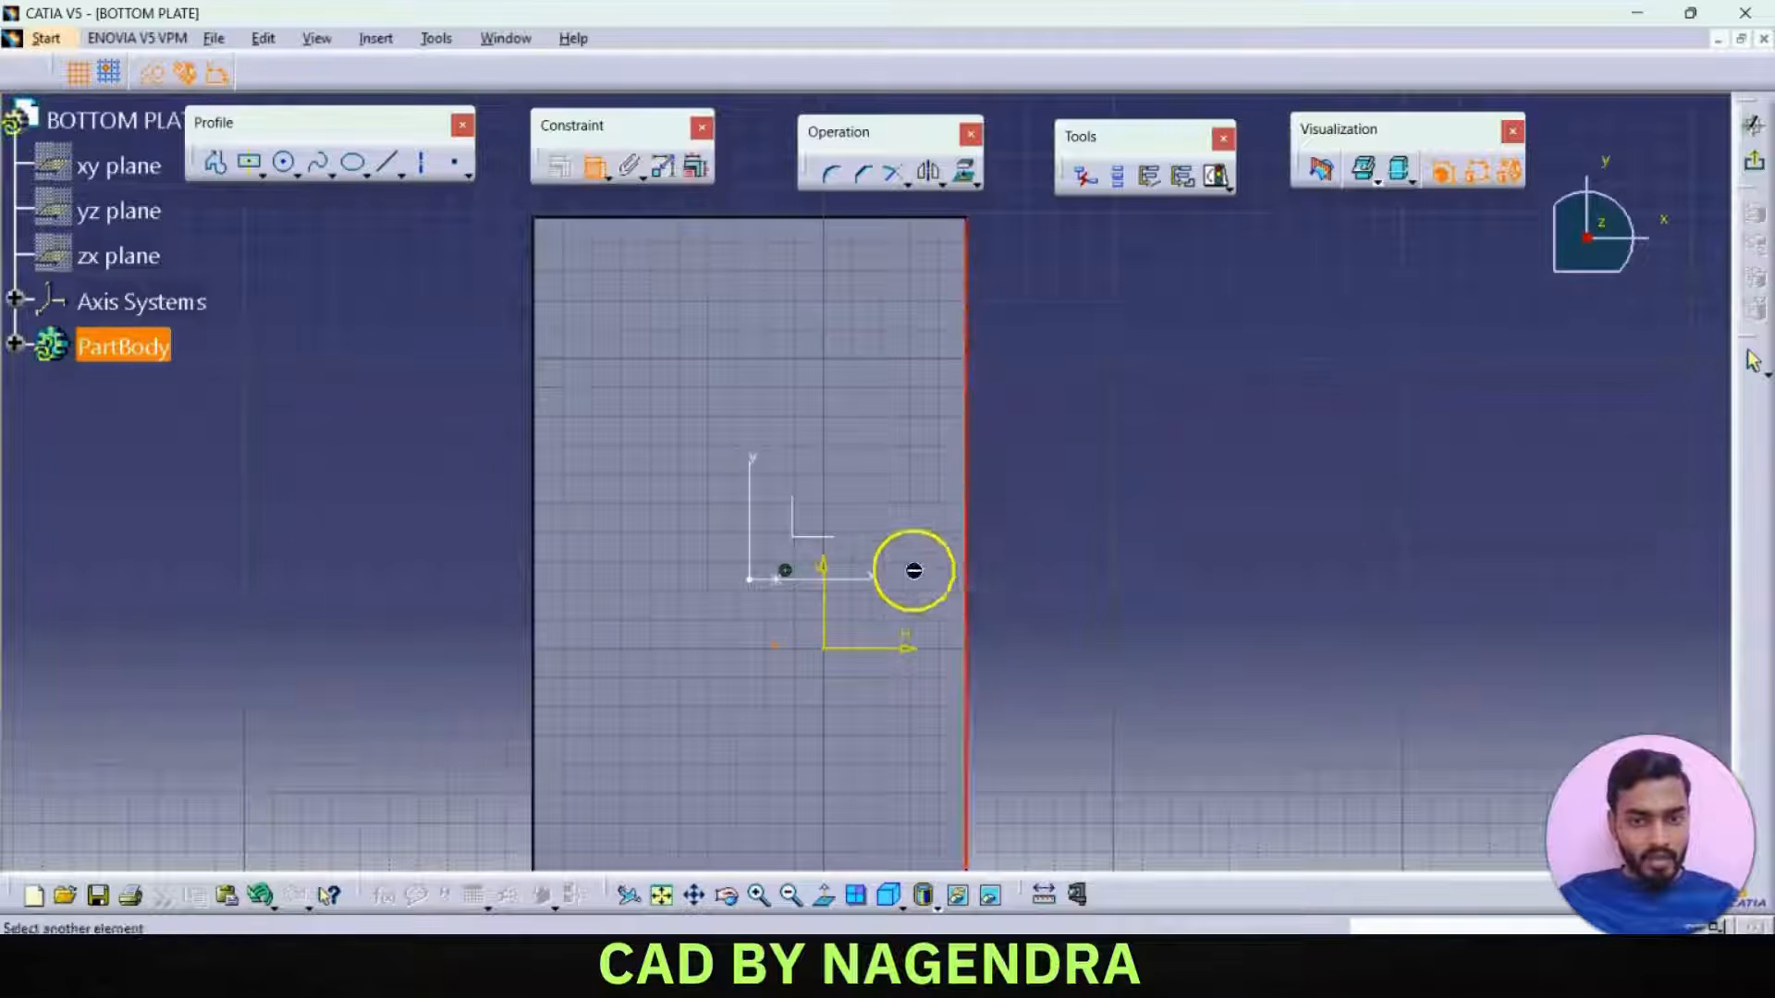
click(790, 582)
click(1042, 626)
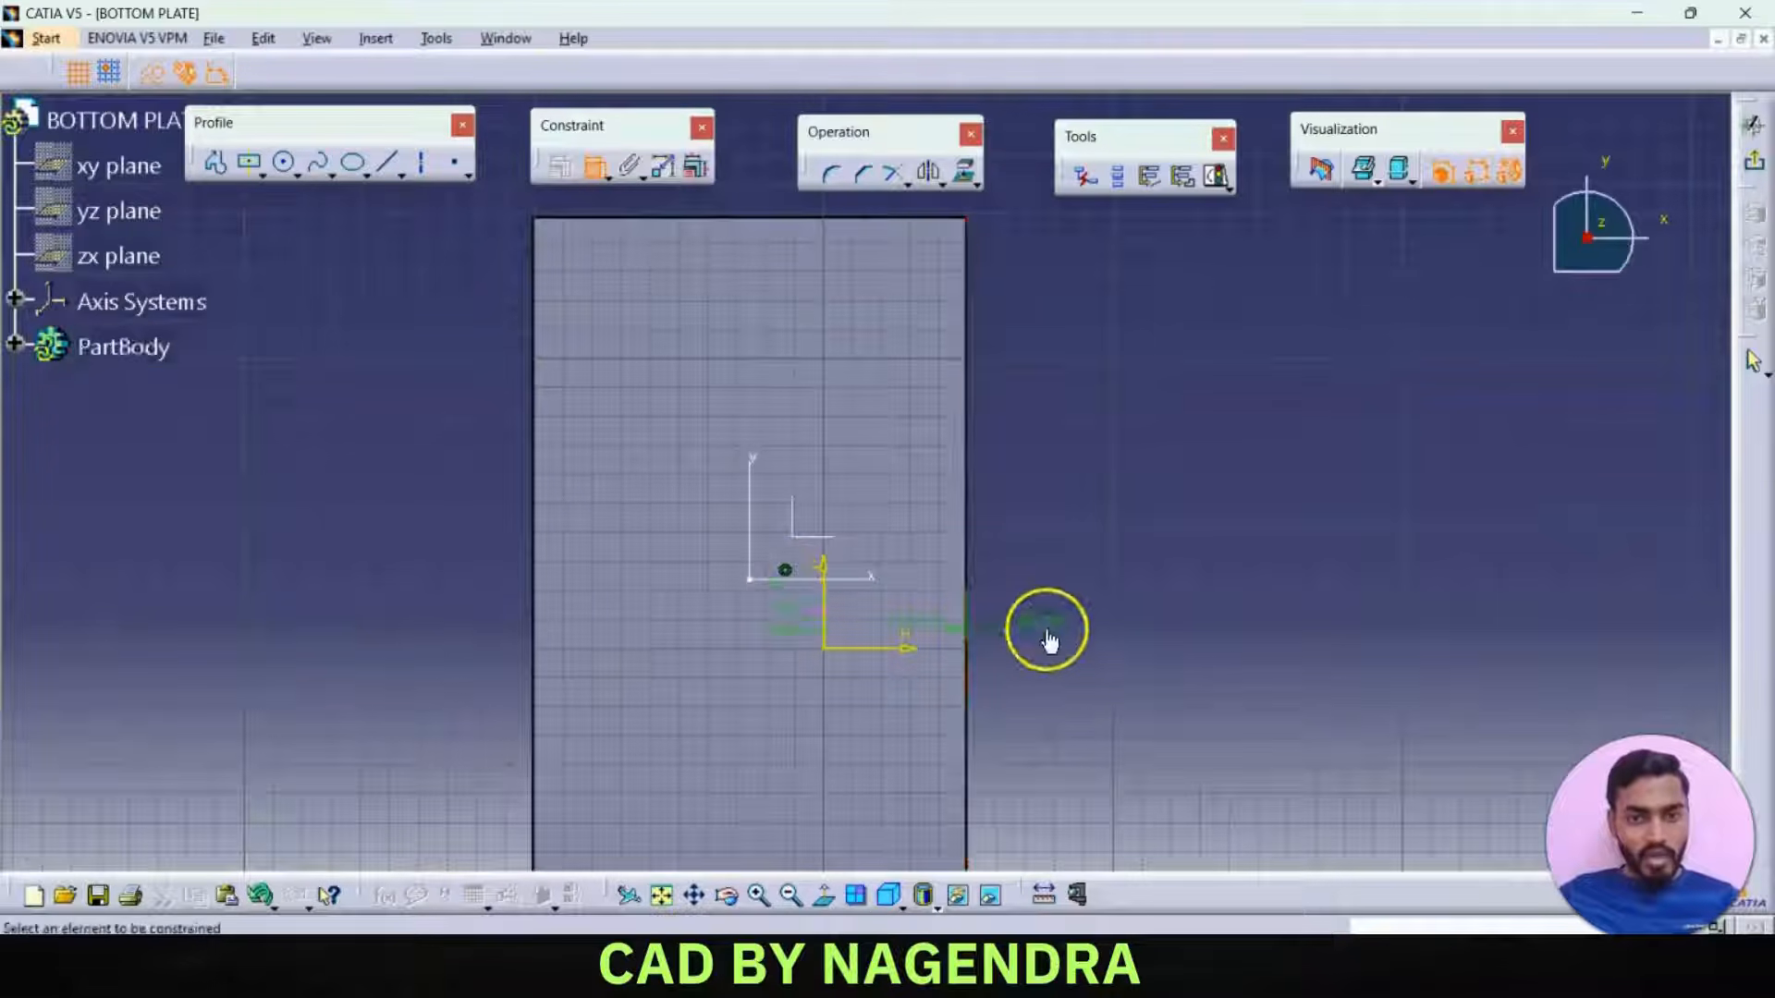
double_click(1047, 629)
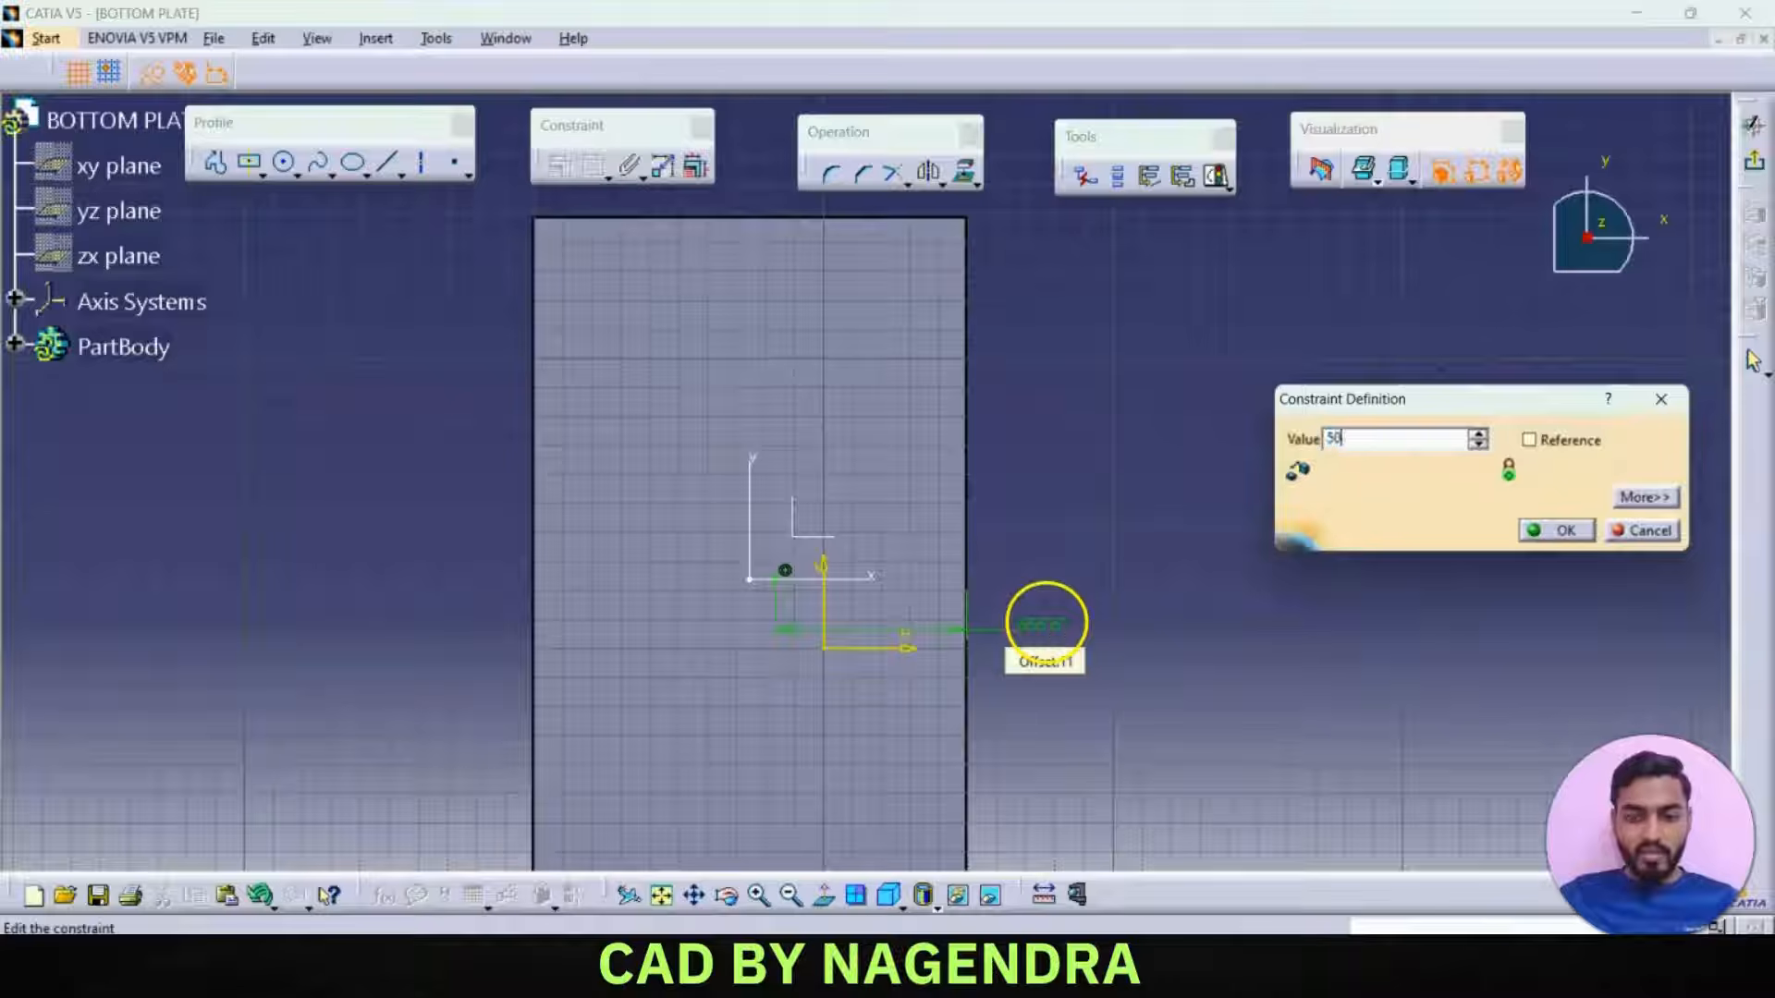
key(Return)
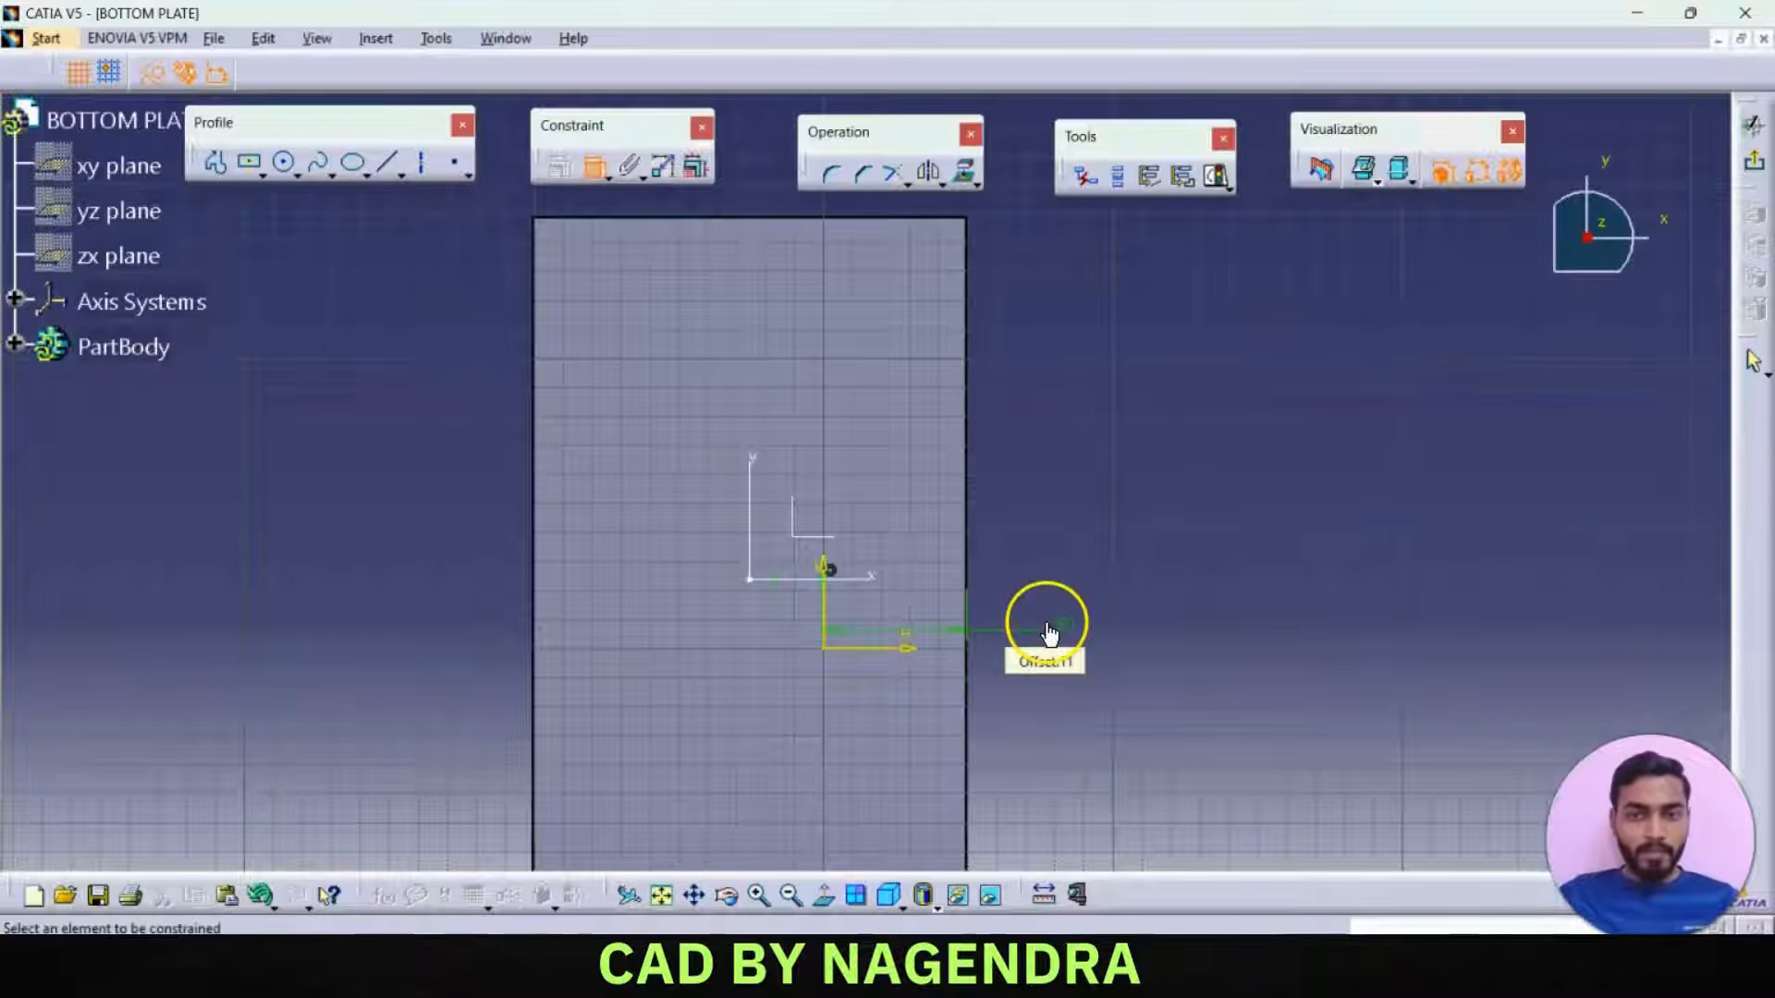
click(1753, 161)
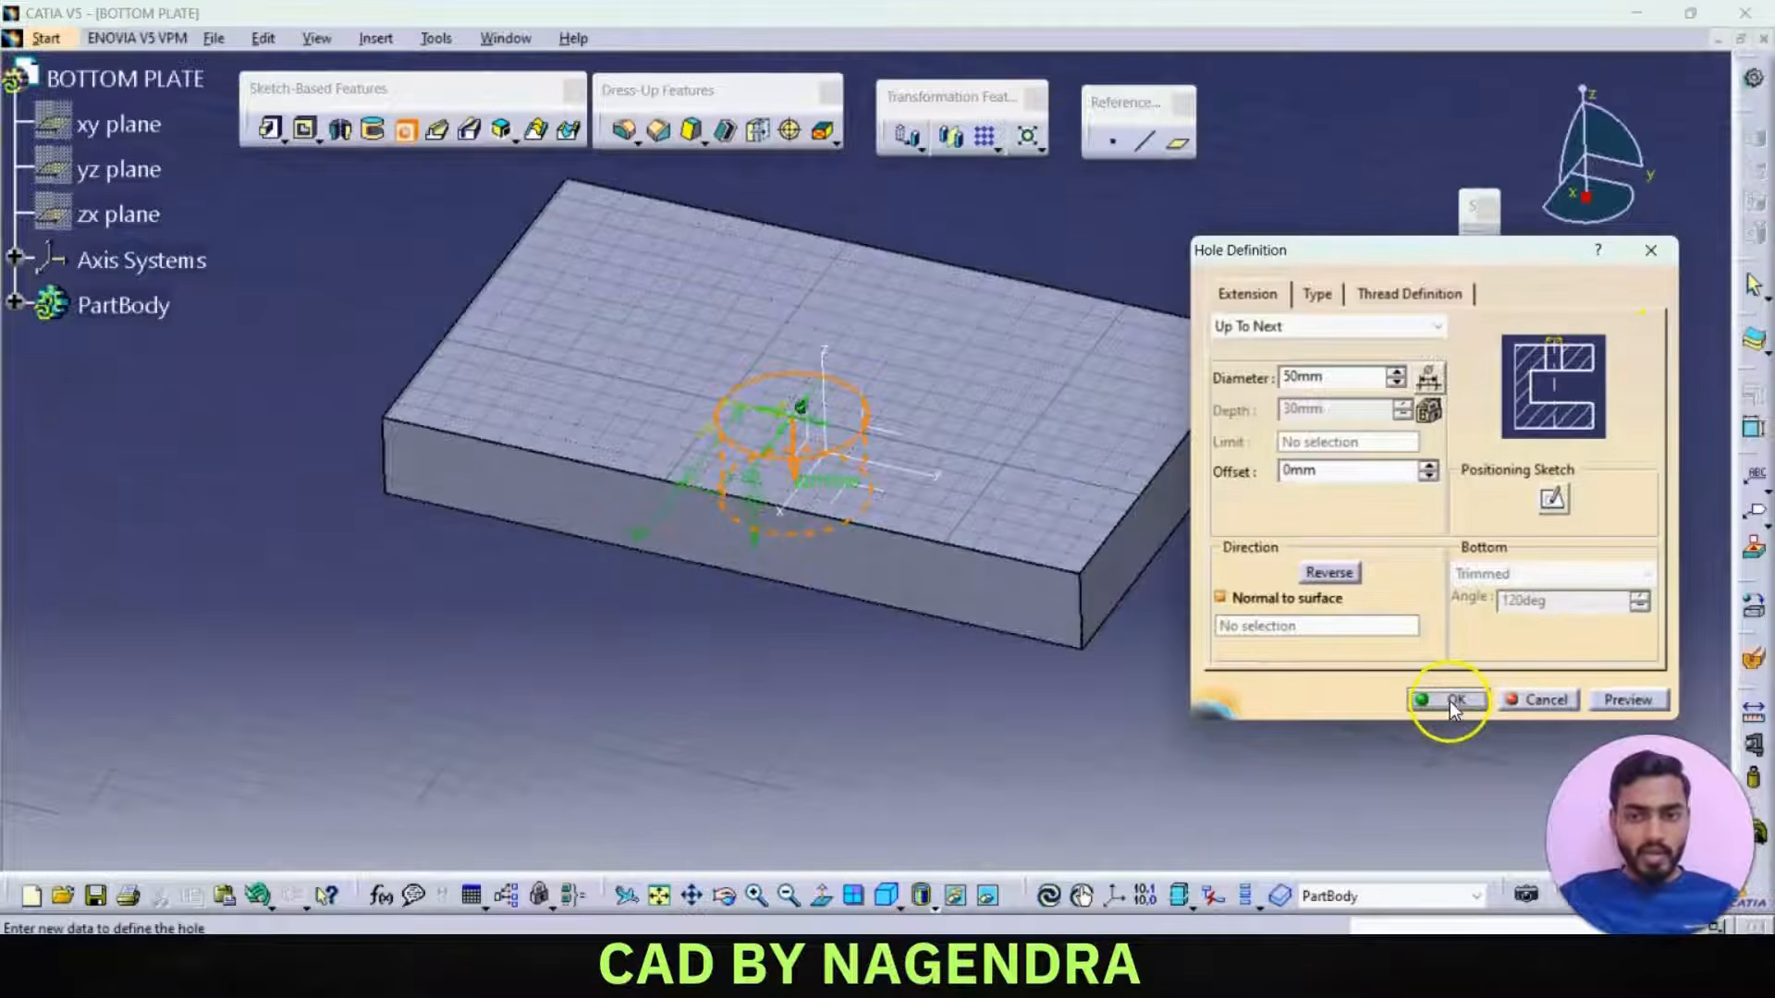
click(1449, 702)
mouse_move(975, 412)
middle_down()
mouse_move(923, 473)
mouse_move(1121, 594)
middle_up()
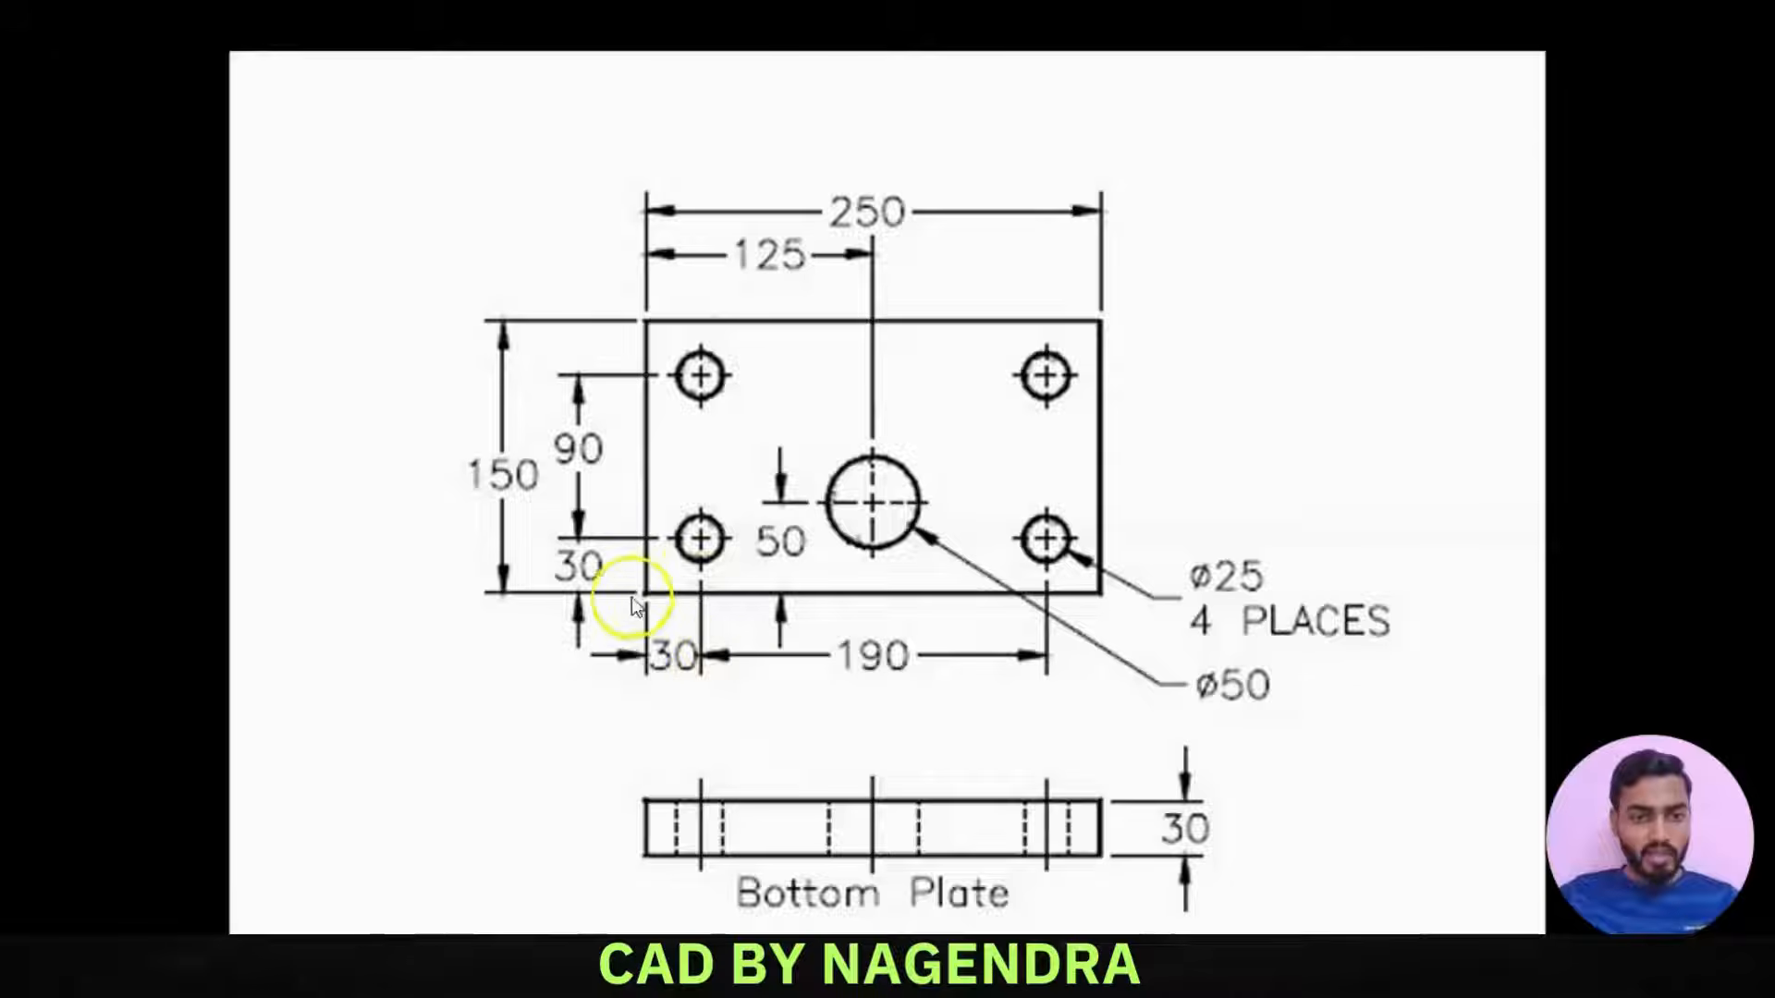
- Switch back to CATIA, place a 25 mm diameter Up To Next hole near a top-face corner, and open its positioning sketch
key(alt+Tab)
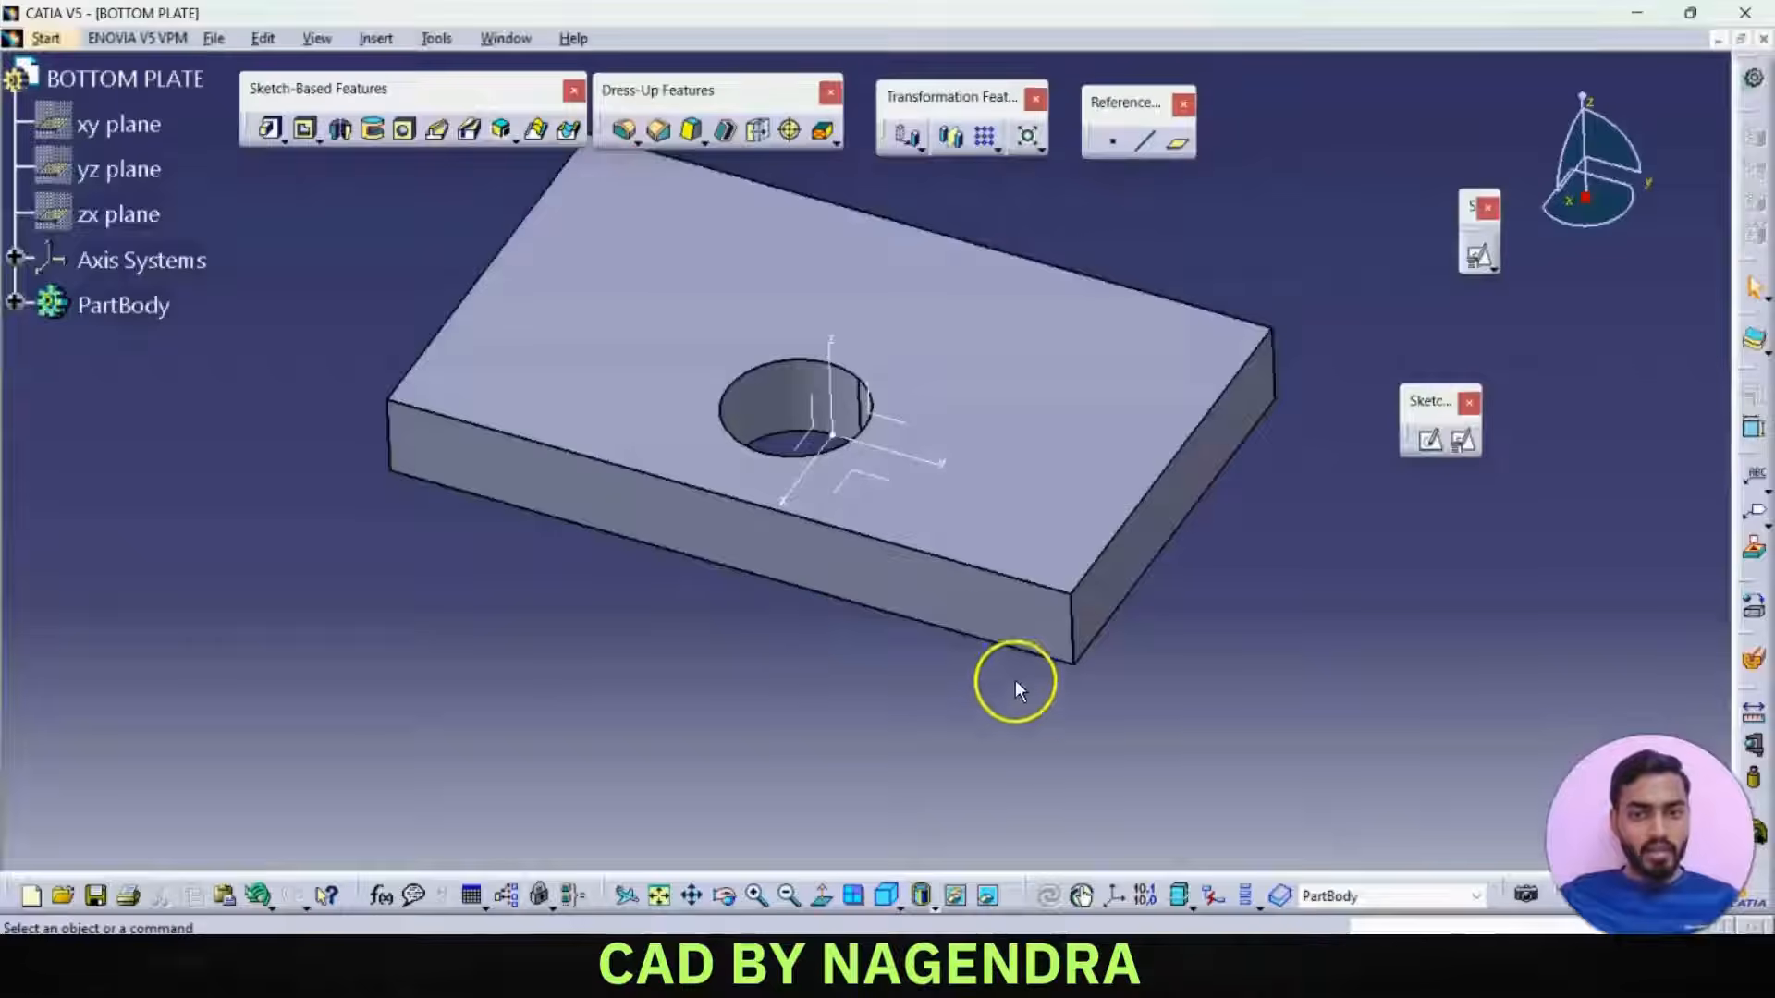
click(407, 136)
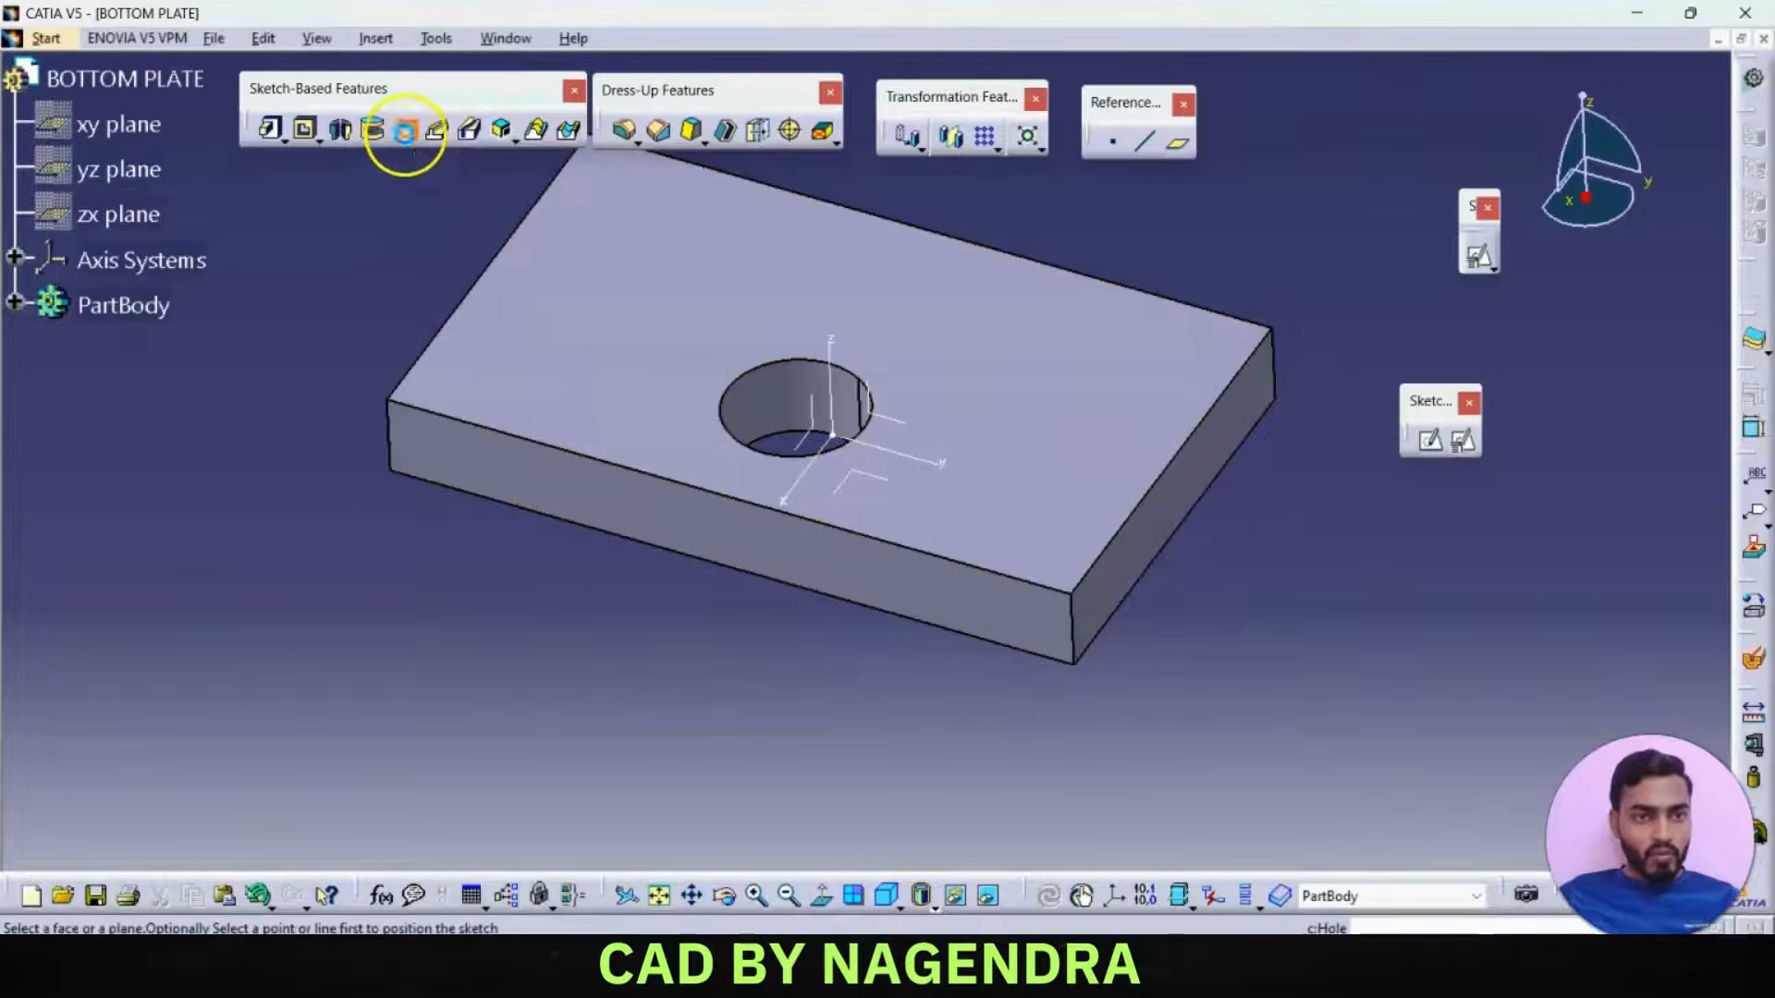
click(471, 371)
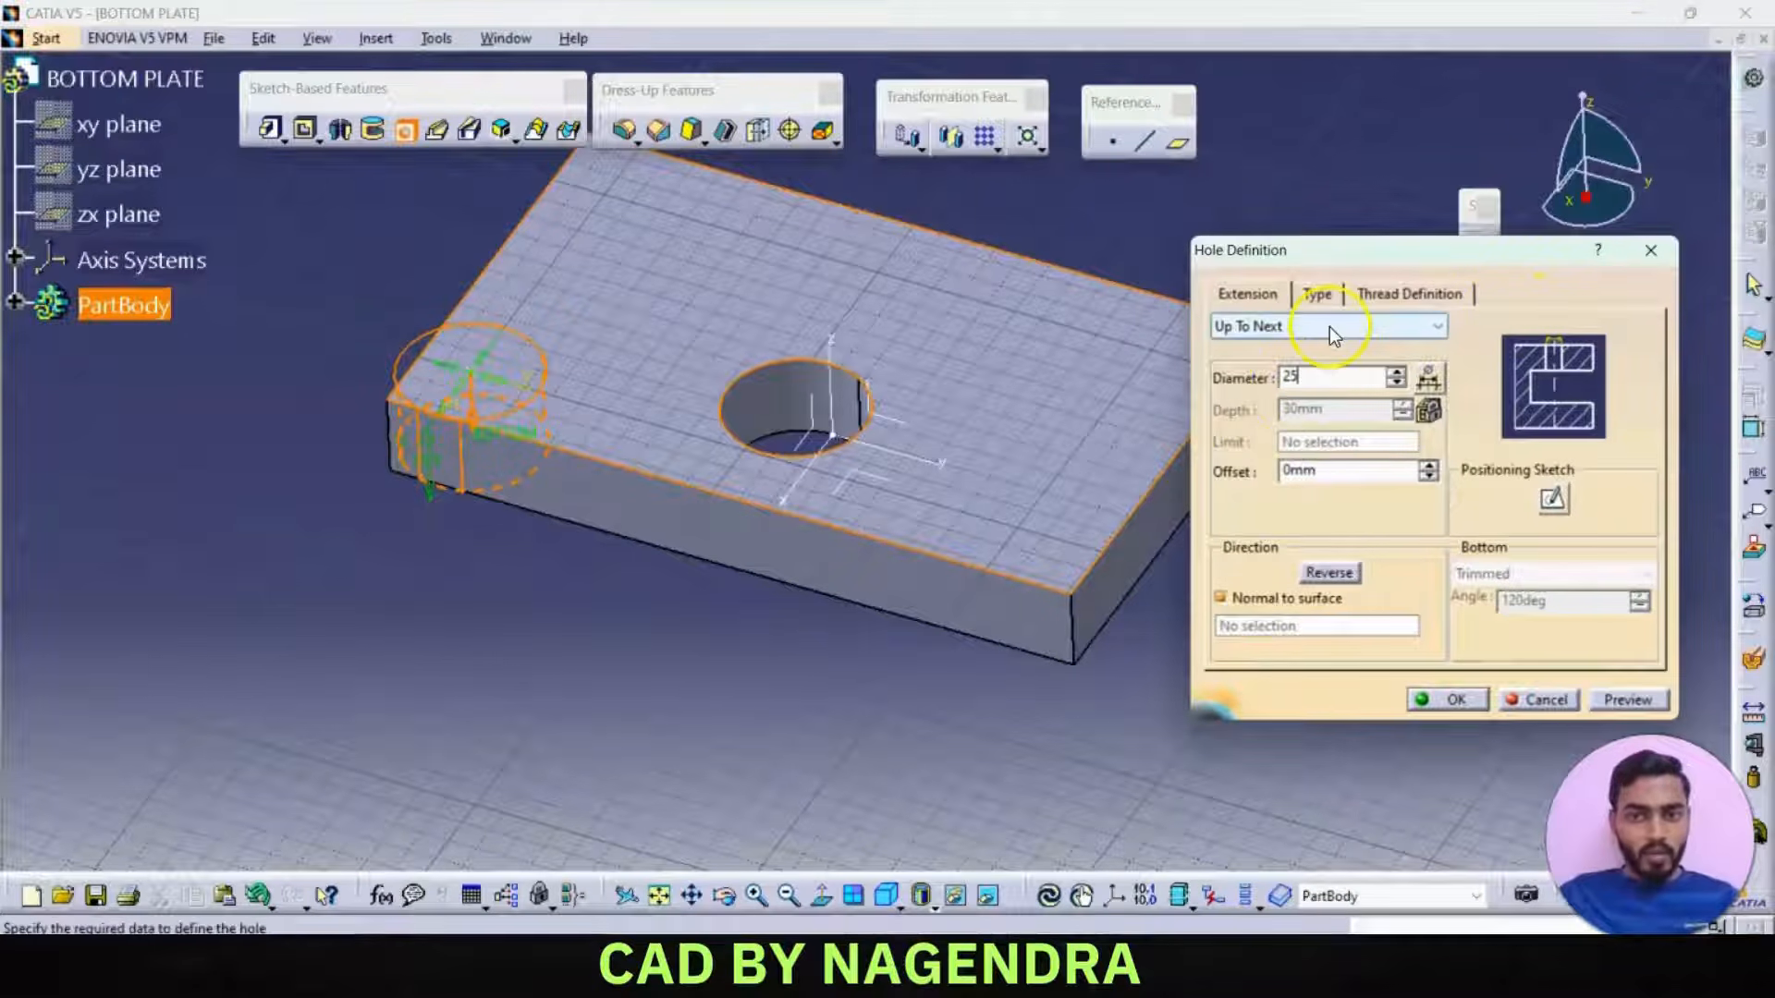
click(1553, 501)
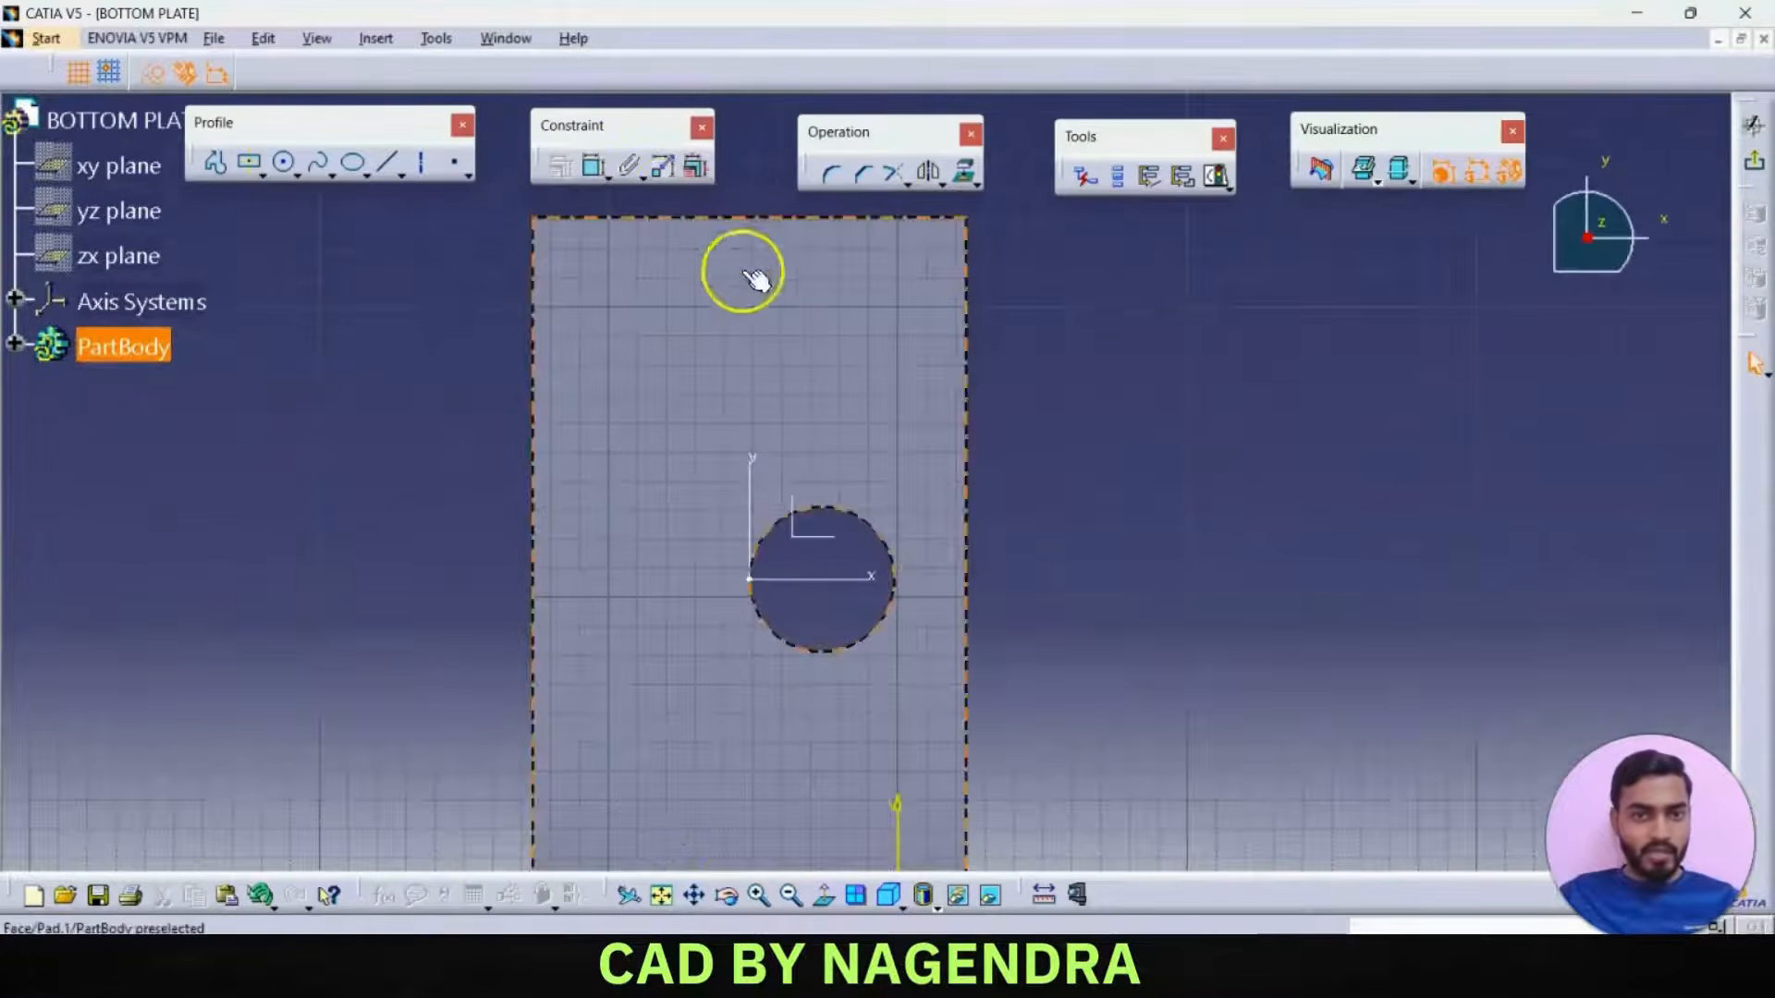
- Constrain the new hole's centre 30 mm from the plate's front long edge
click(596, 169)
middle_drag(1172, 592, 1165, 420)
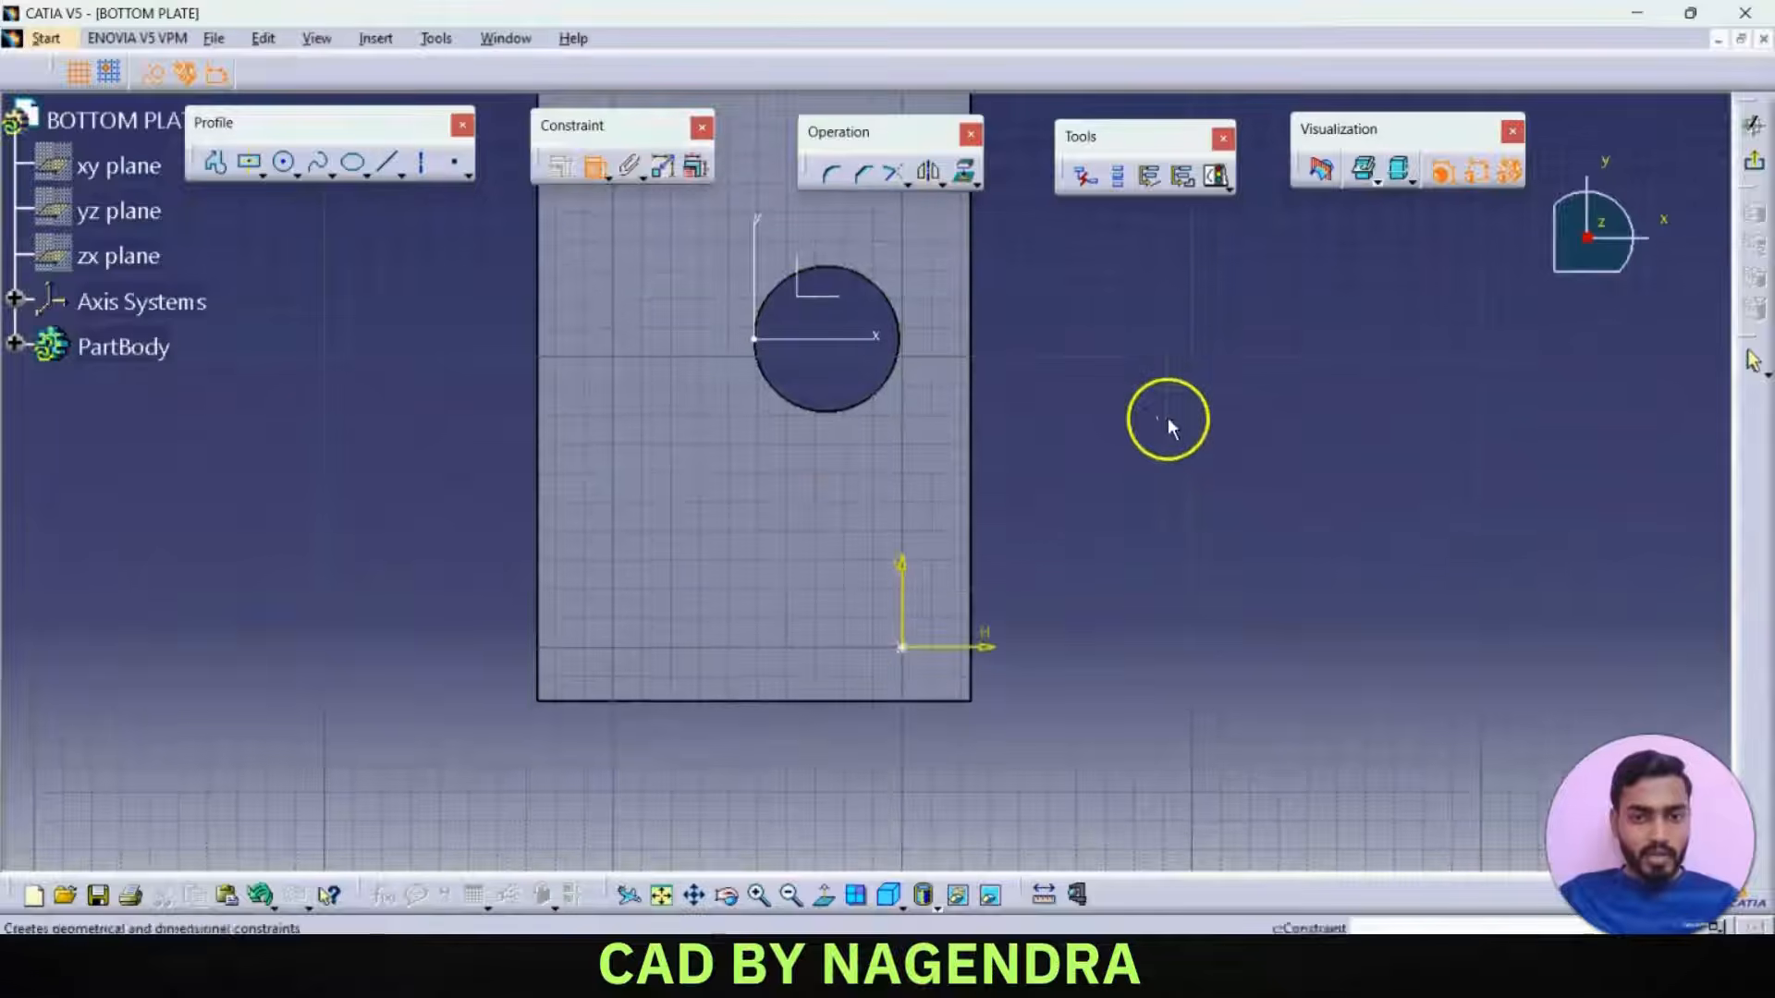
click(910, 646)
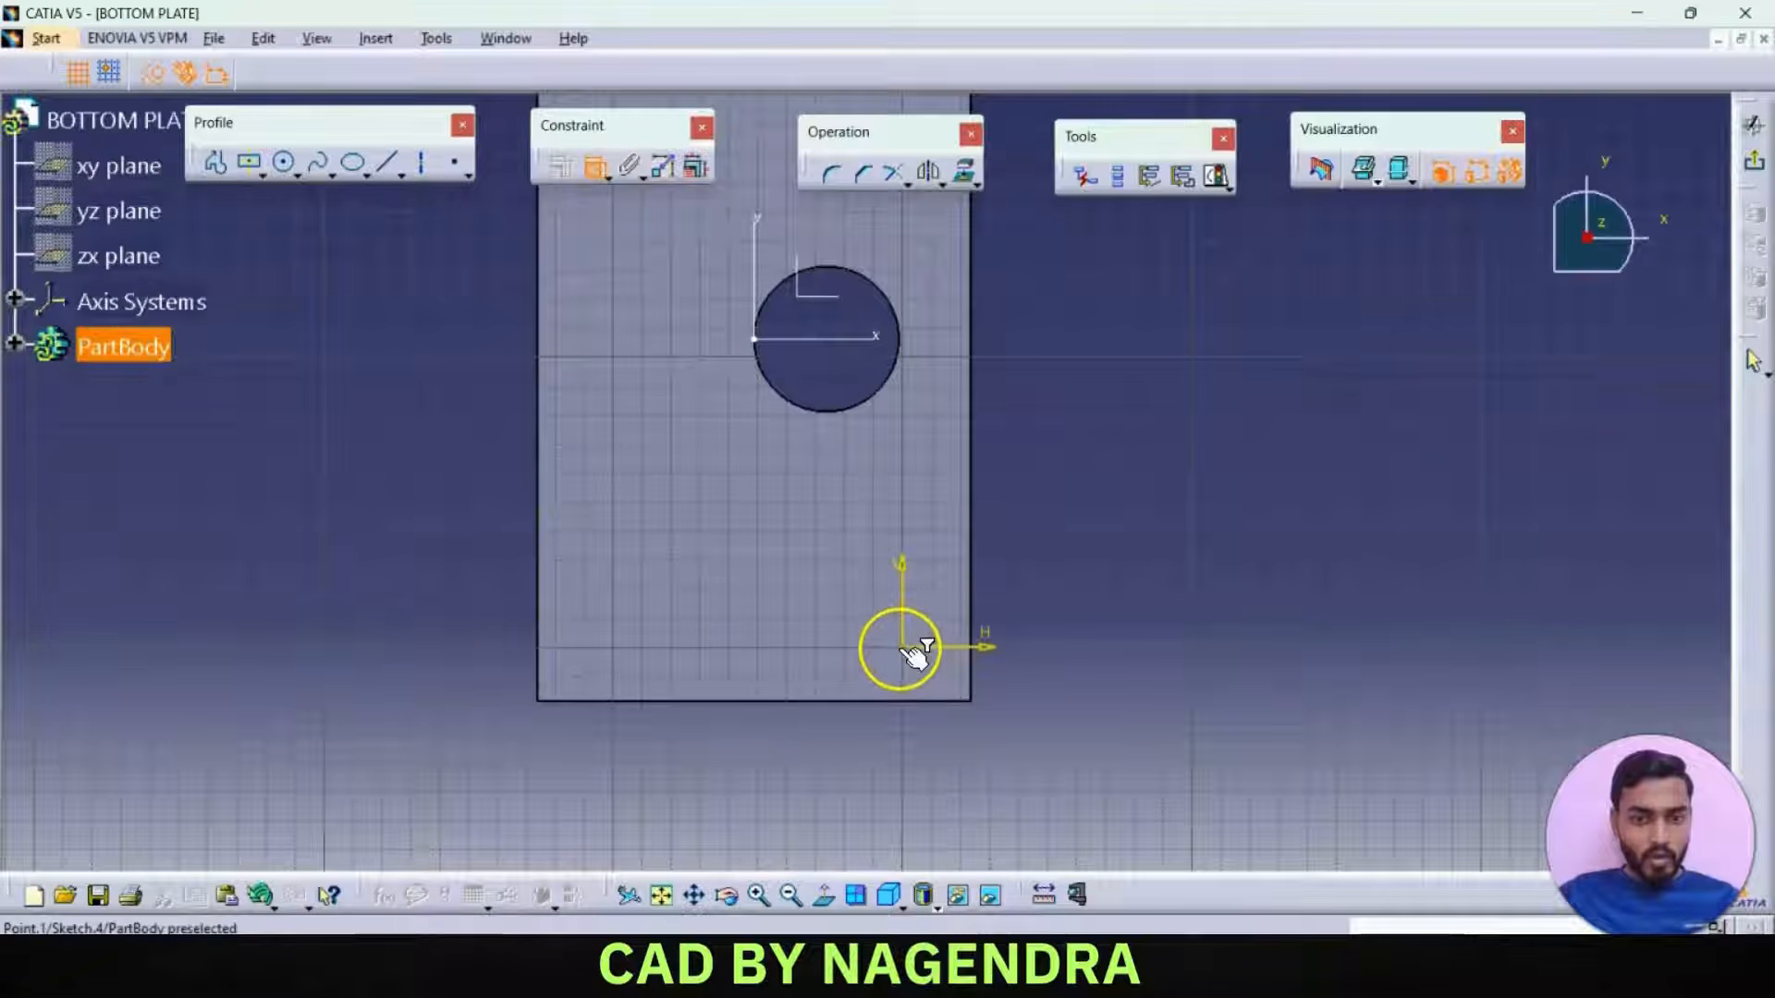
click(987, 612)
click(1035, 751)
double_click(1036, 754)
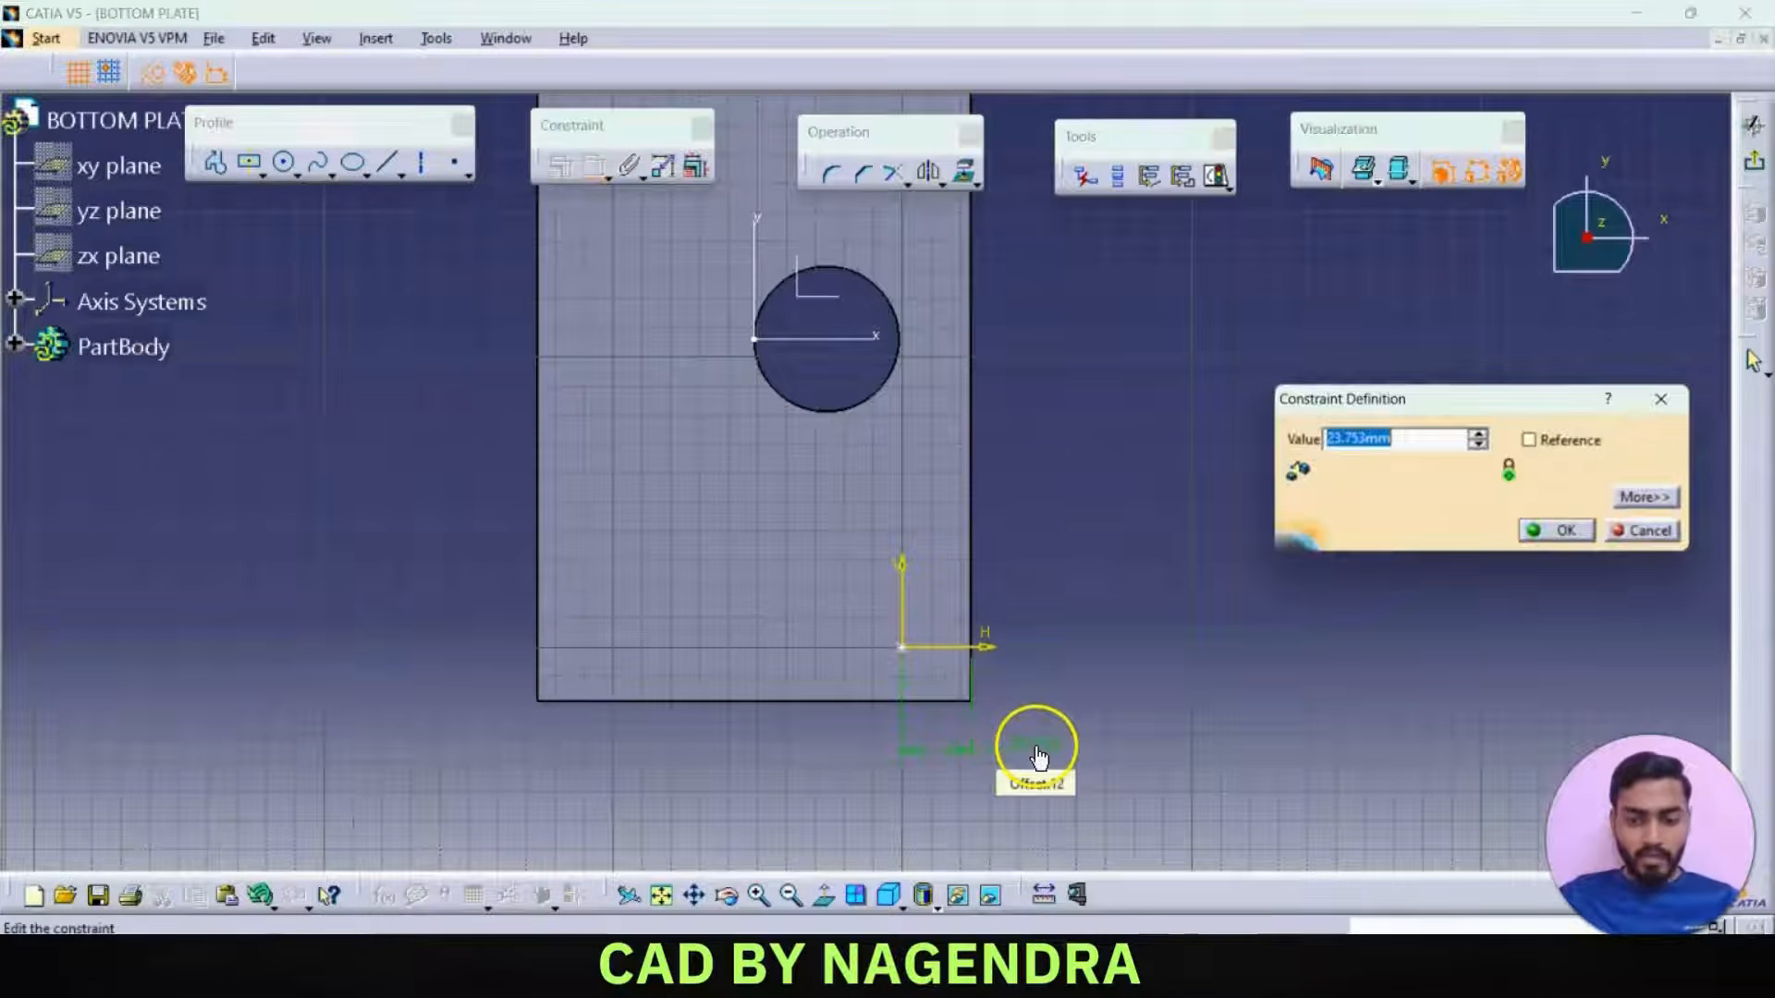
key(Return)
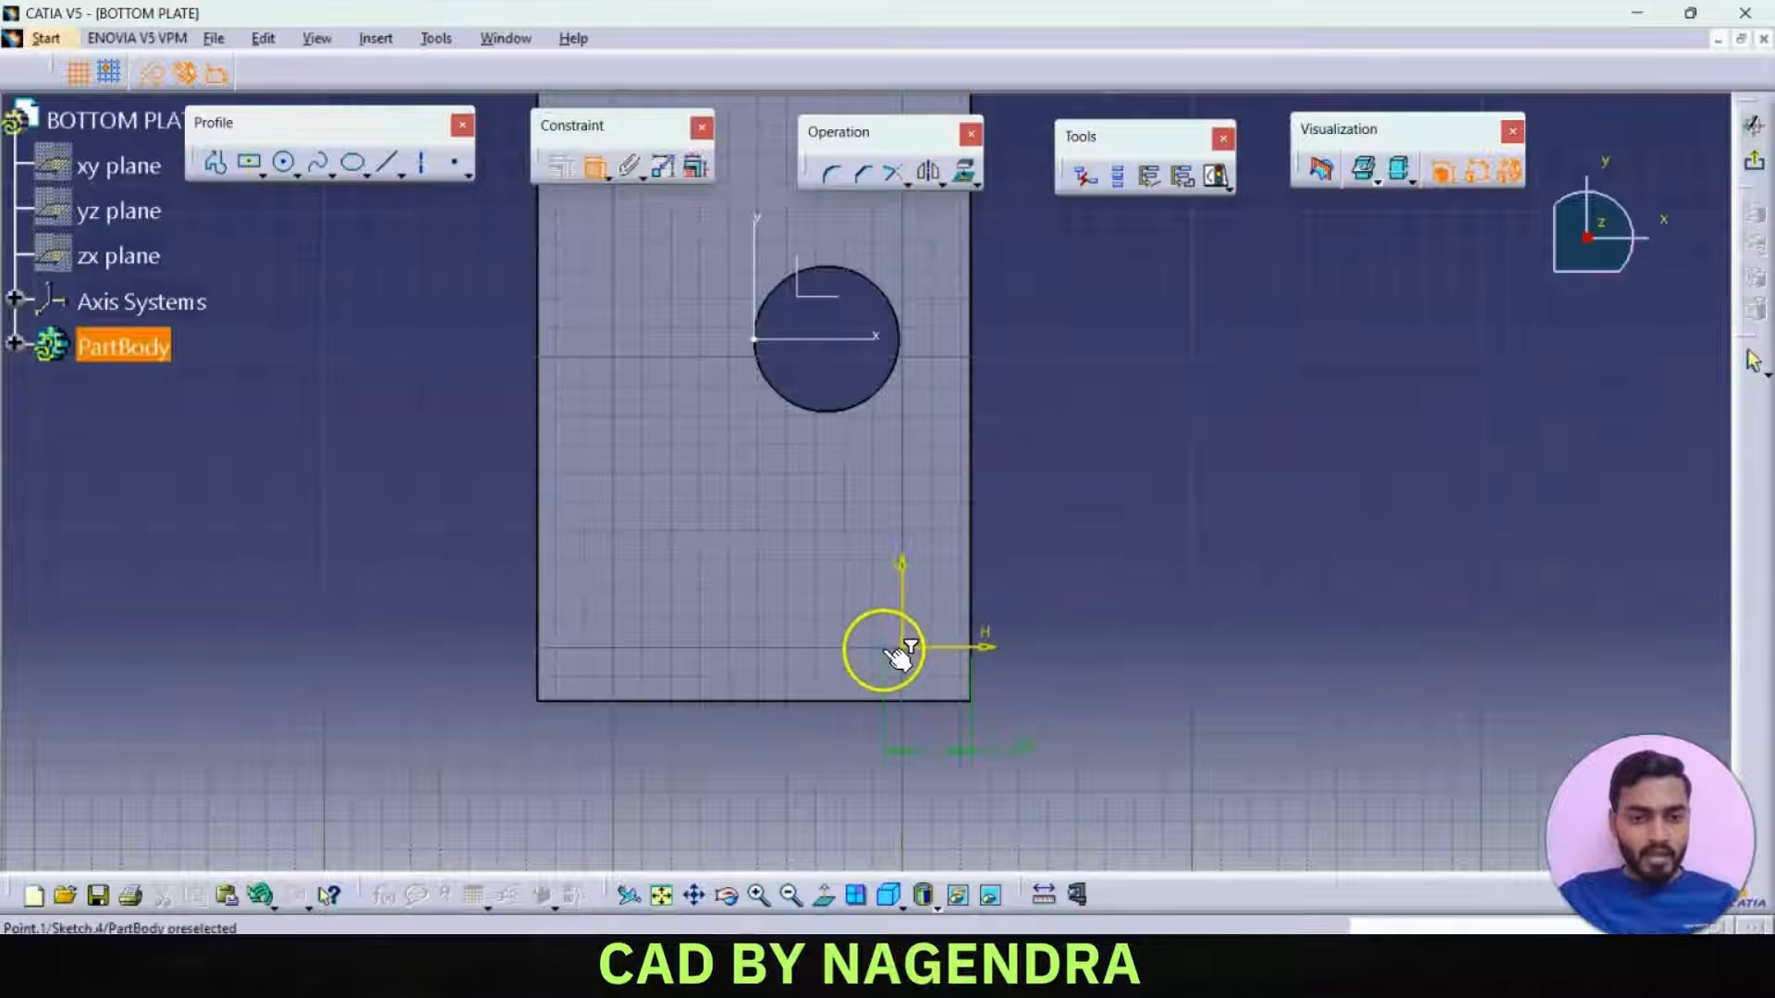
- Constrain the hole centre 30 mm from the adjacent short edge, exit the sketch and complete the 25 mm hole
click(915, 693)
click(1057, 688)
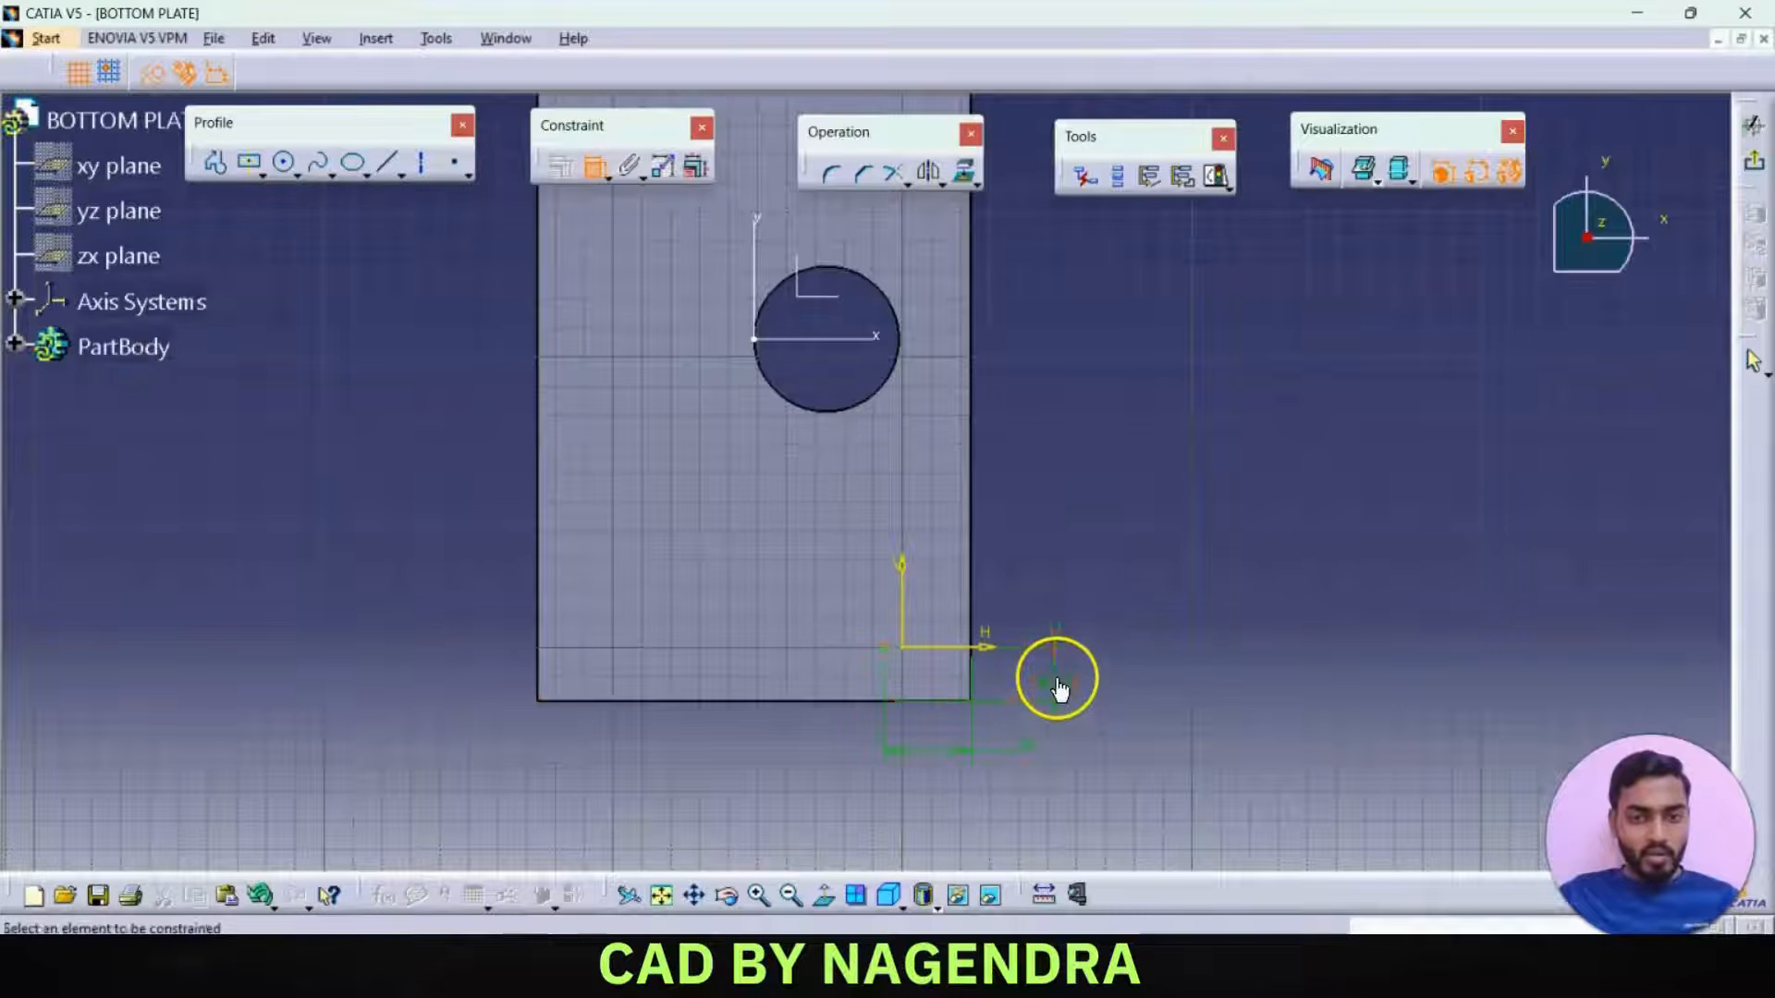
double_click(1059, 689)
text(10)
key(Return)
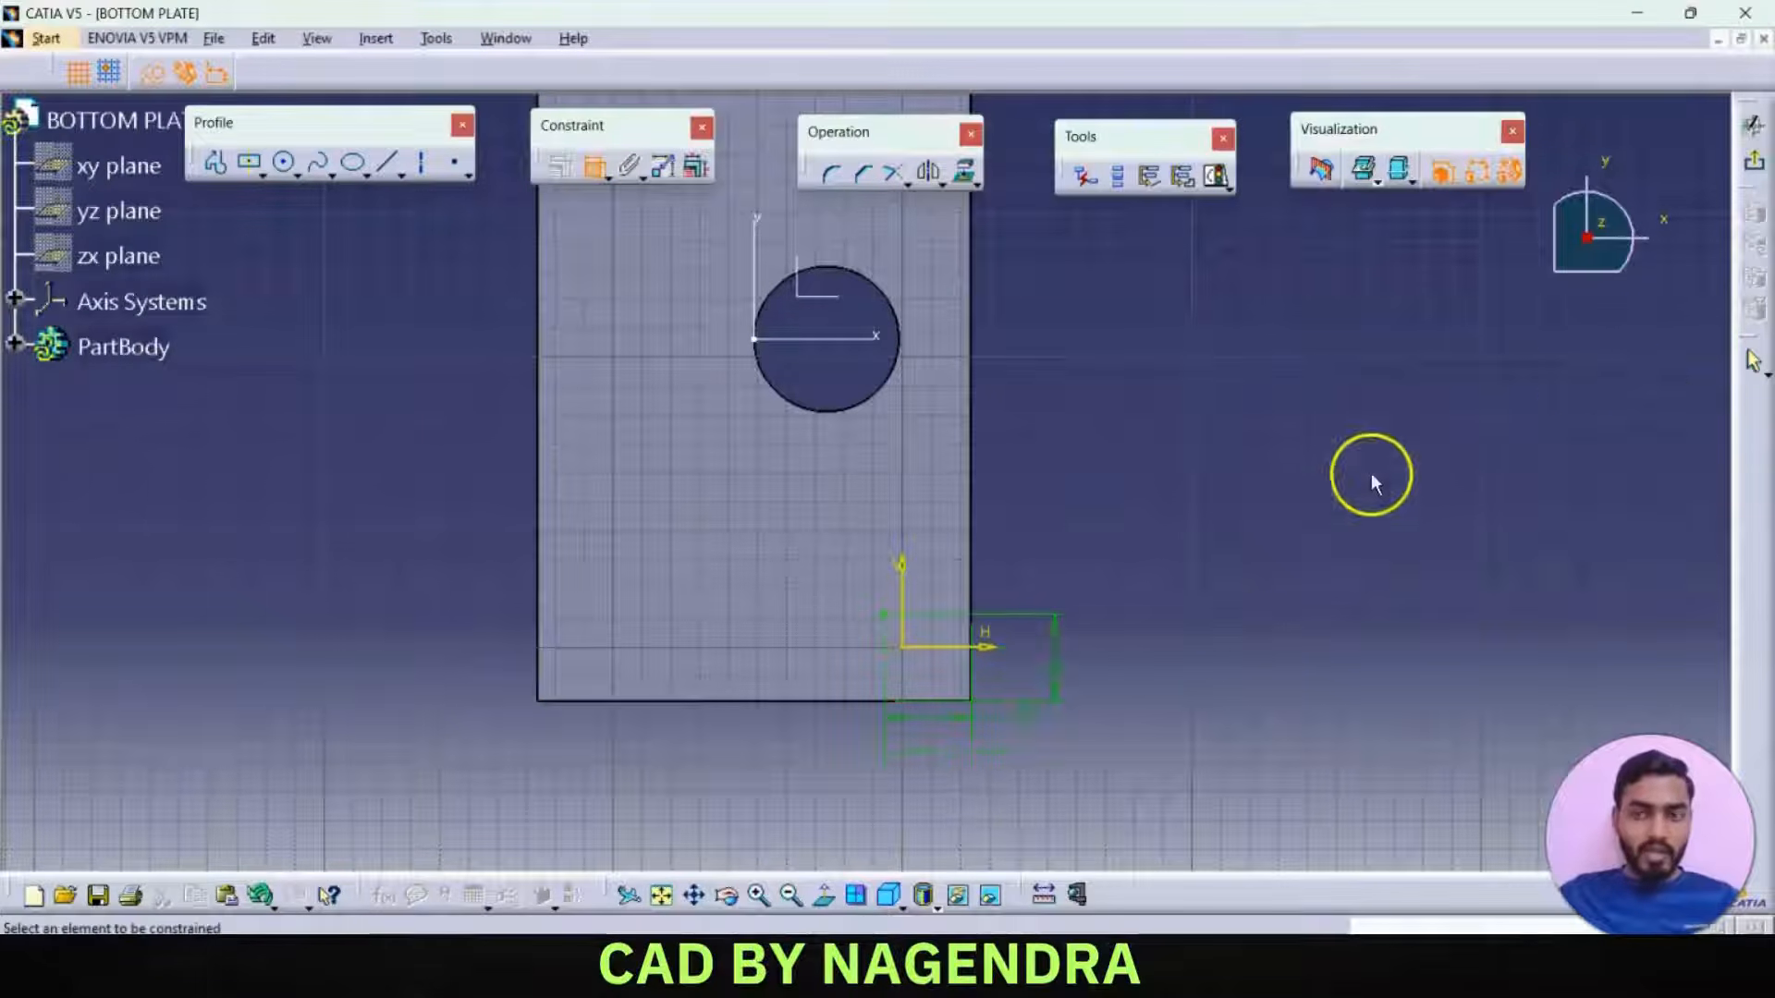
click(1753, 164)
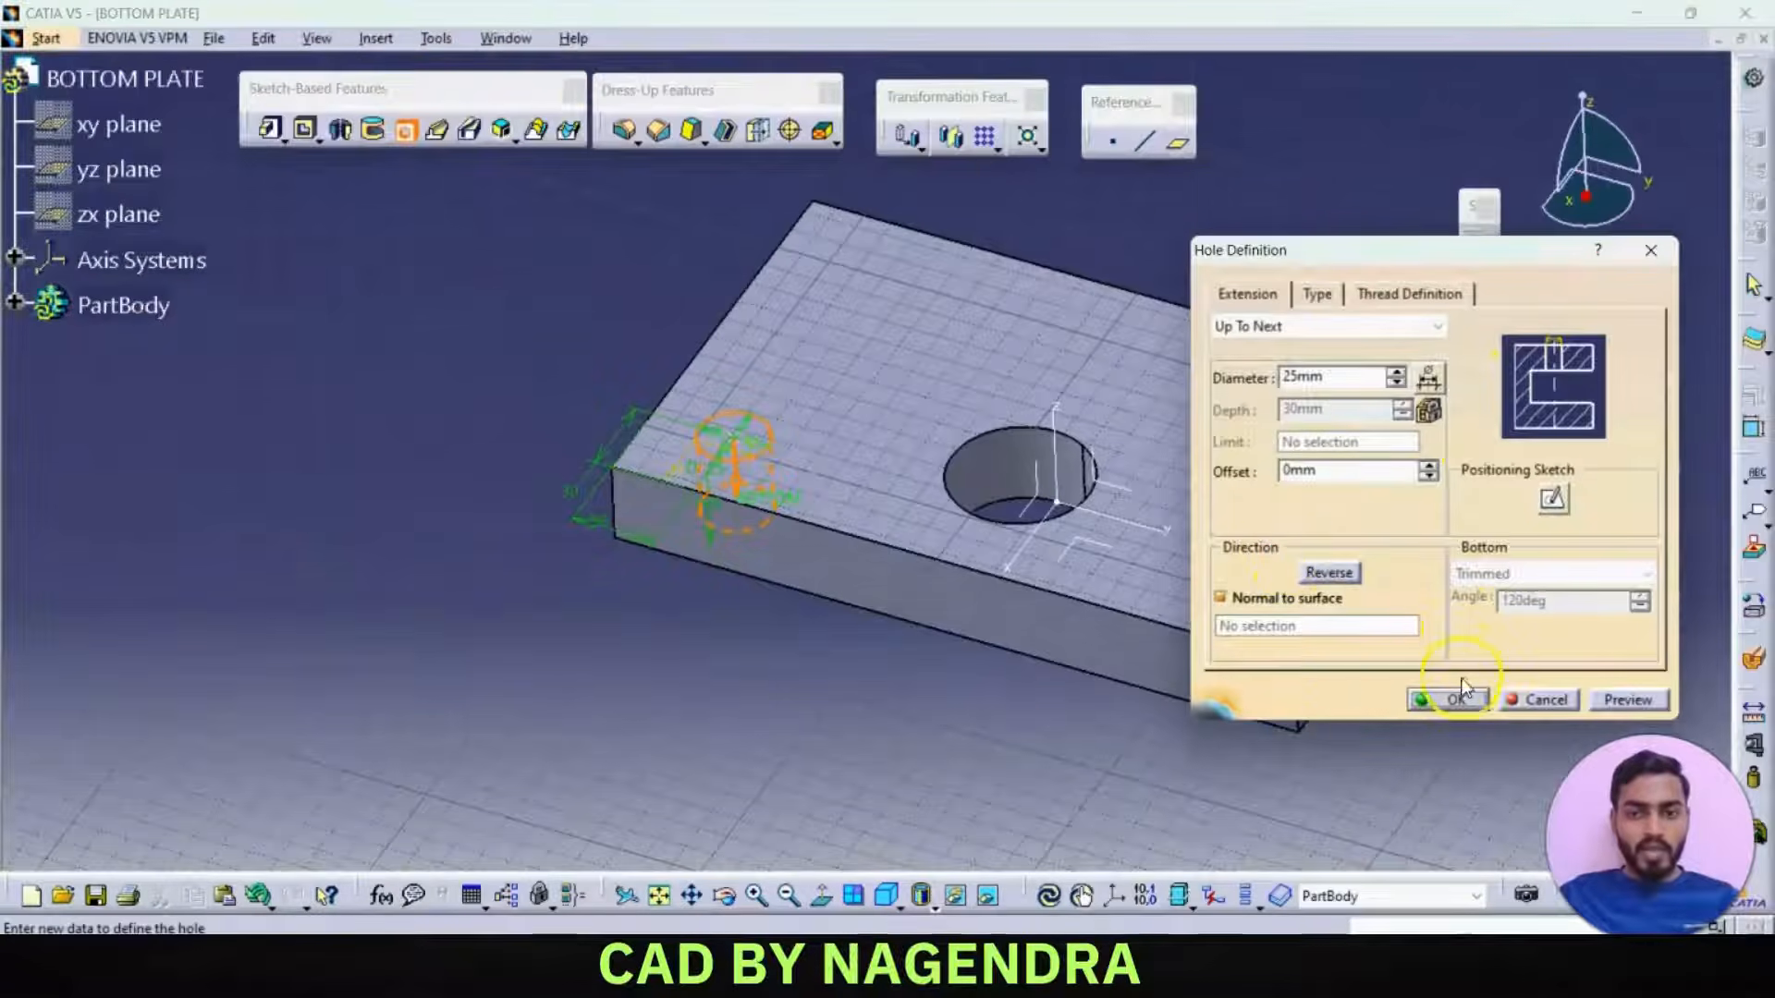
click(1448, 699)
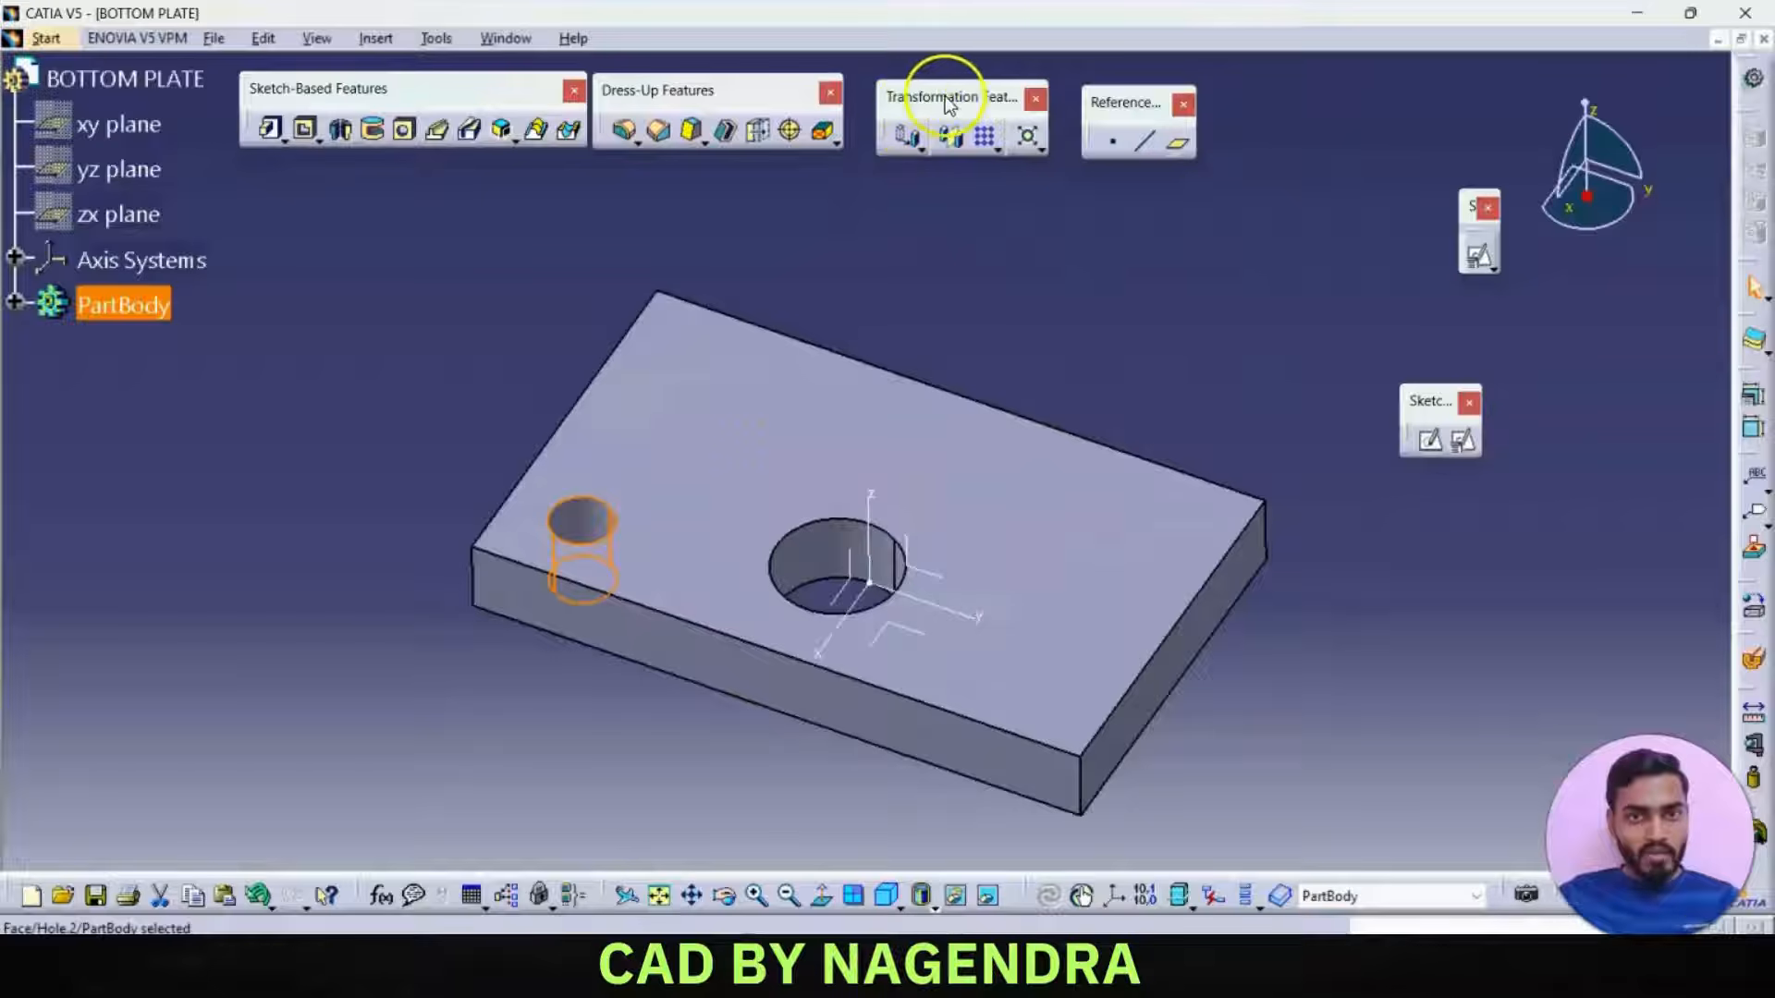
- Start a rectangular pattern of the 25 mm hole with 2 instances spaced 90 mm along the plate's short edge, reversed toward the back
click(987, 139)
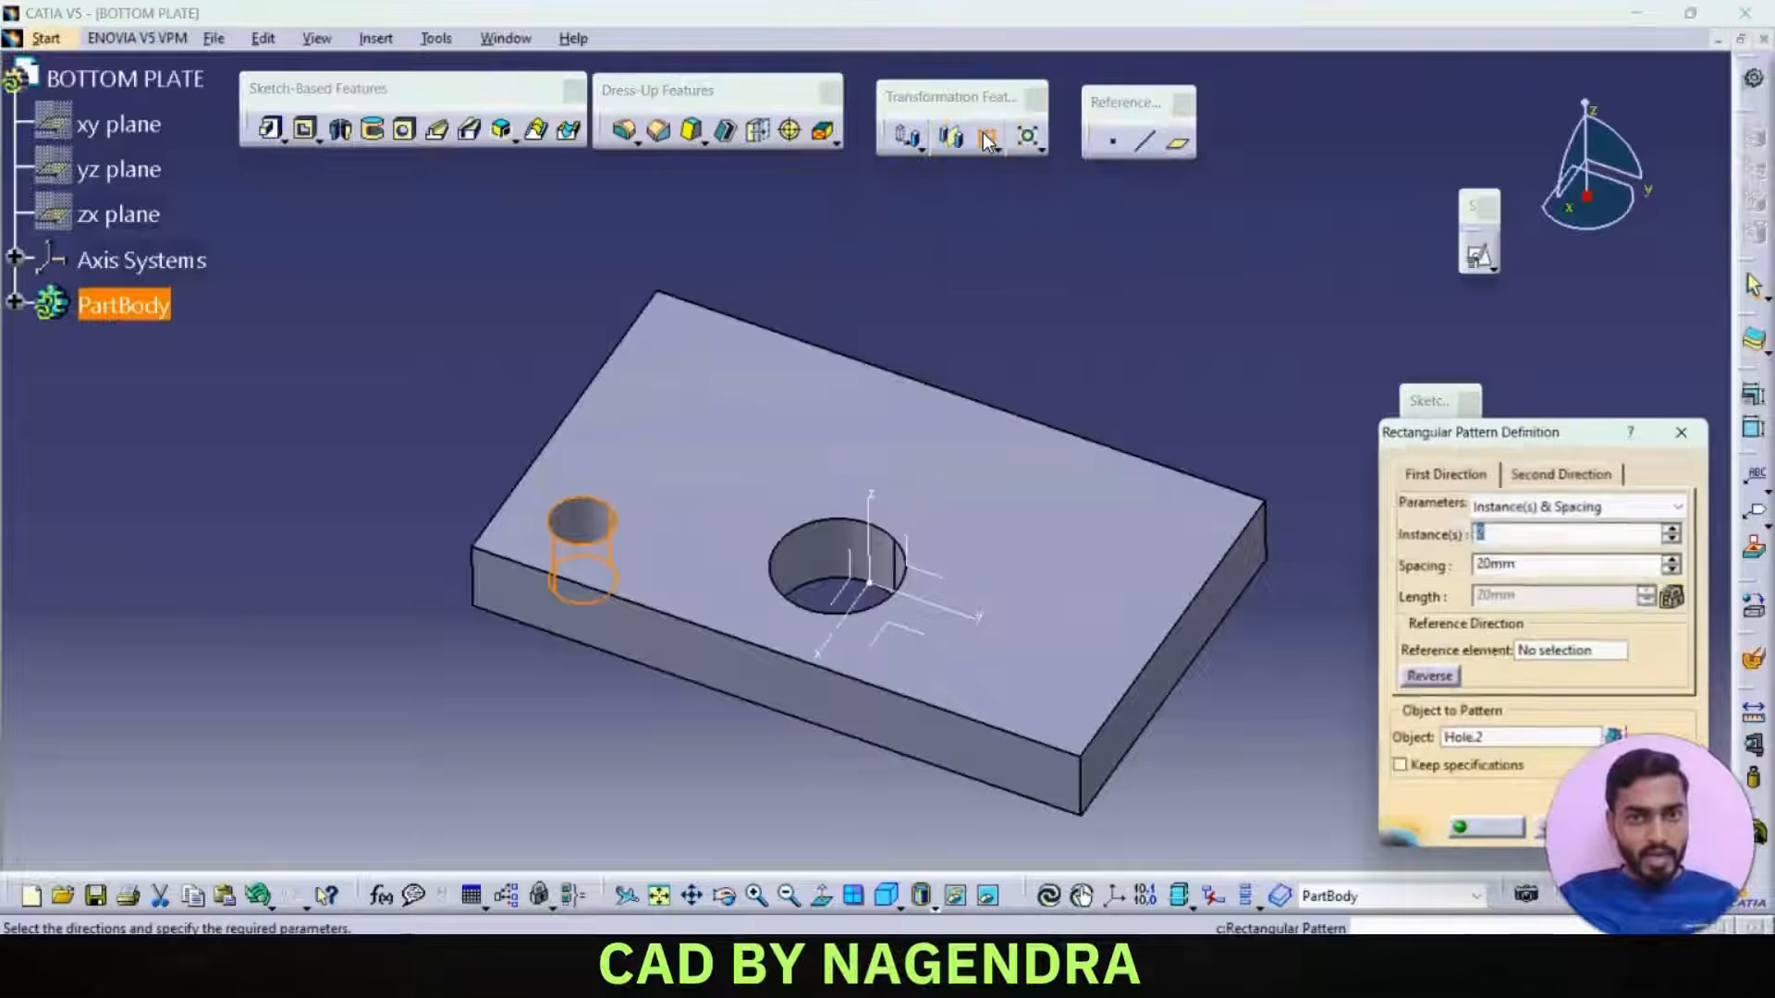
click(1560, 653)
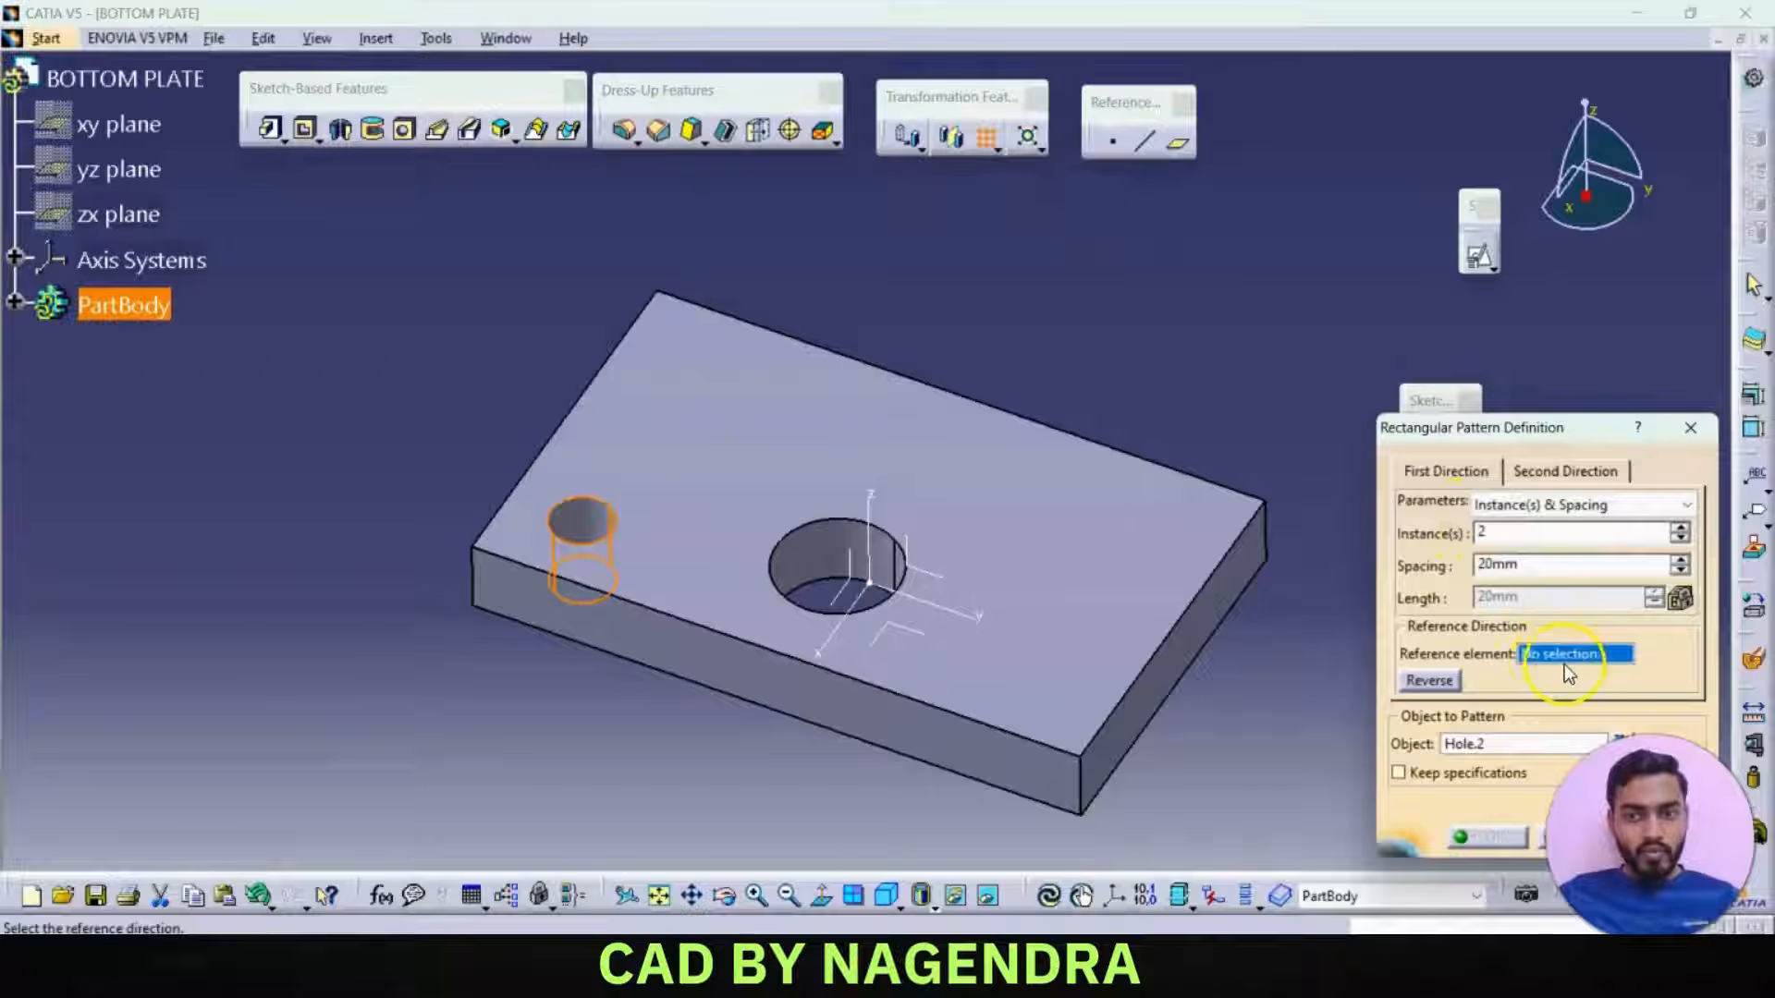
click(575, 399)
key(alt+Tab)
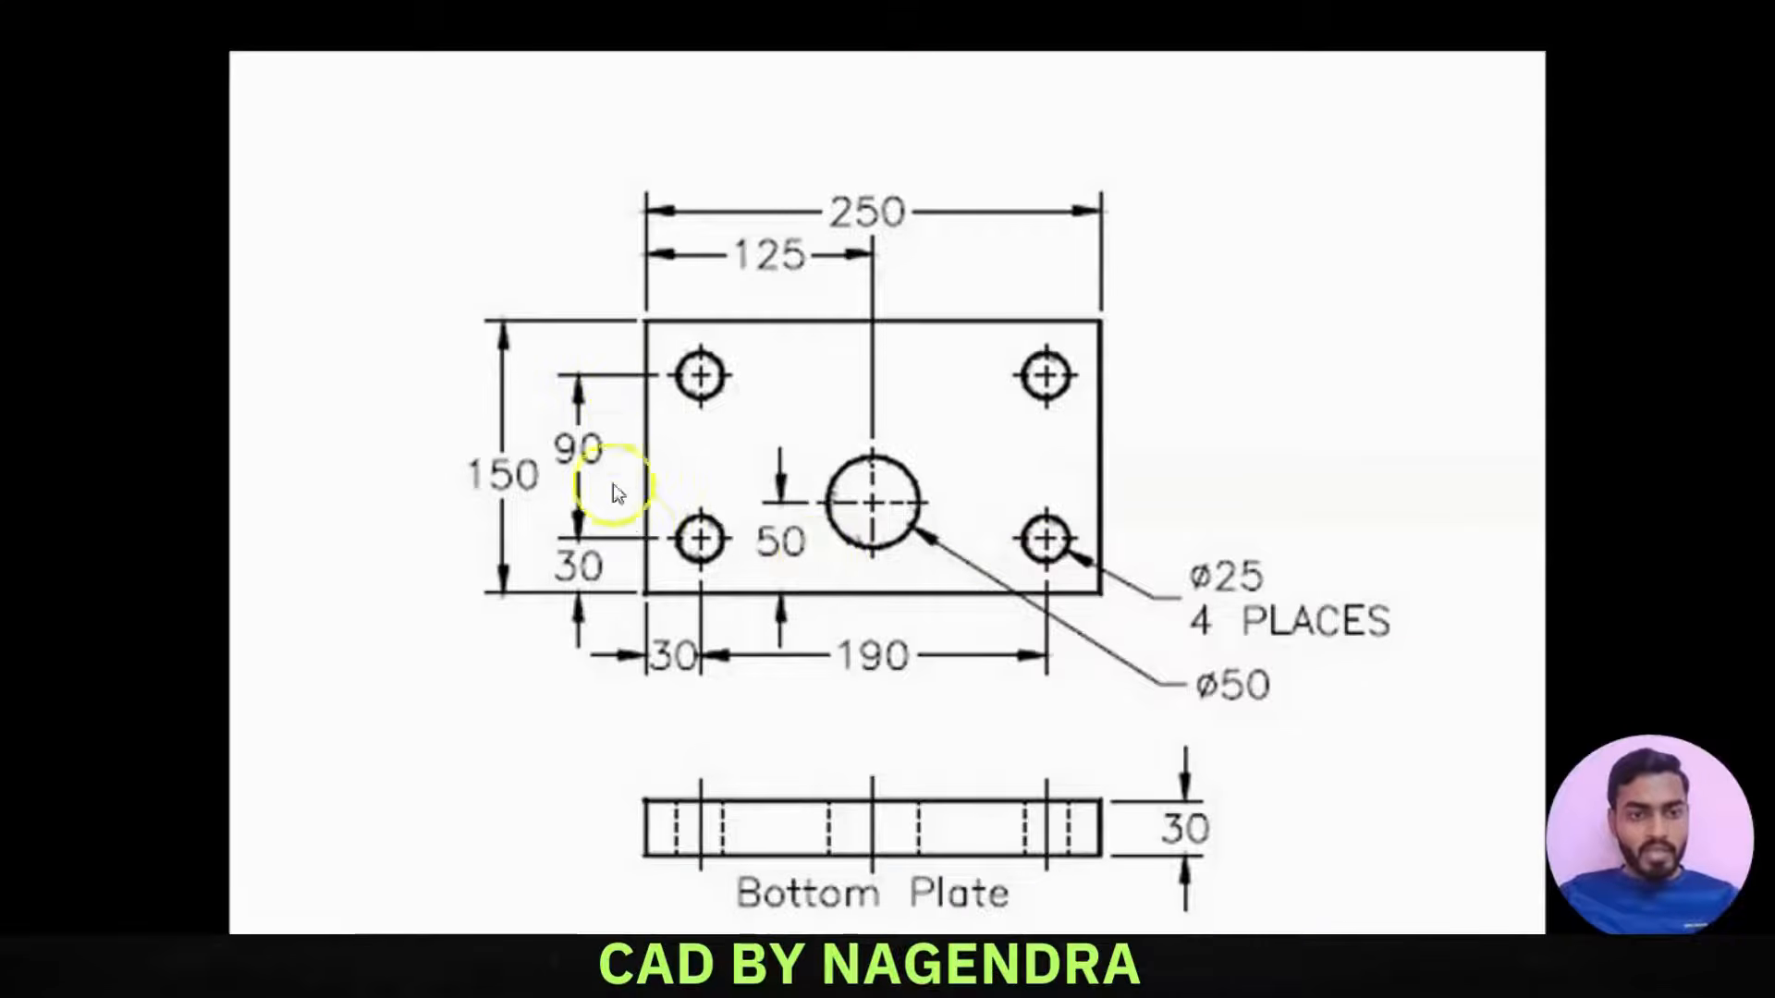
key(alt+Tab)
double_click(1523, 564)
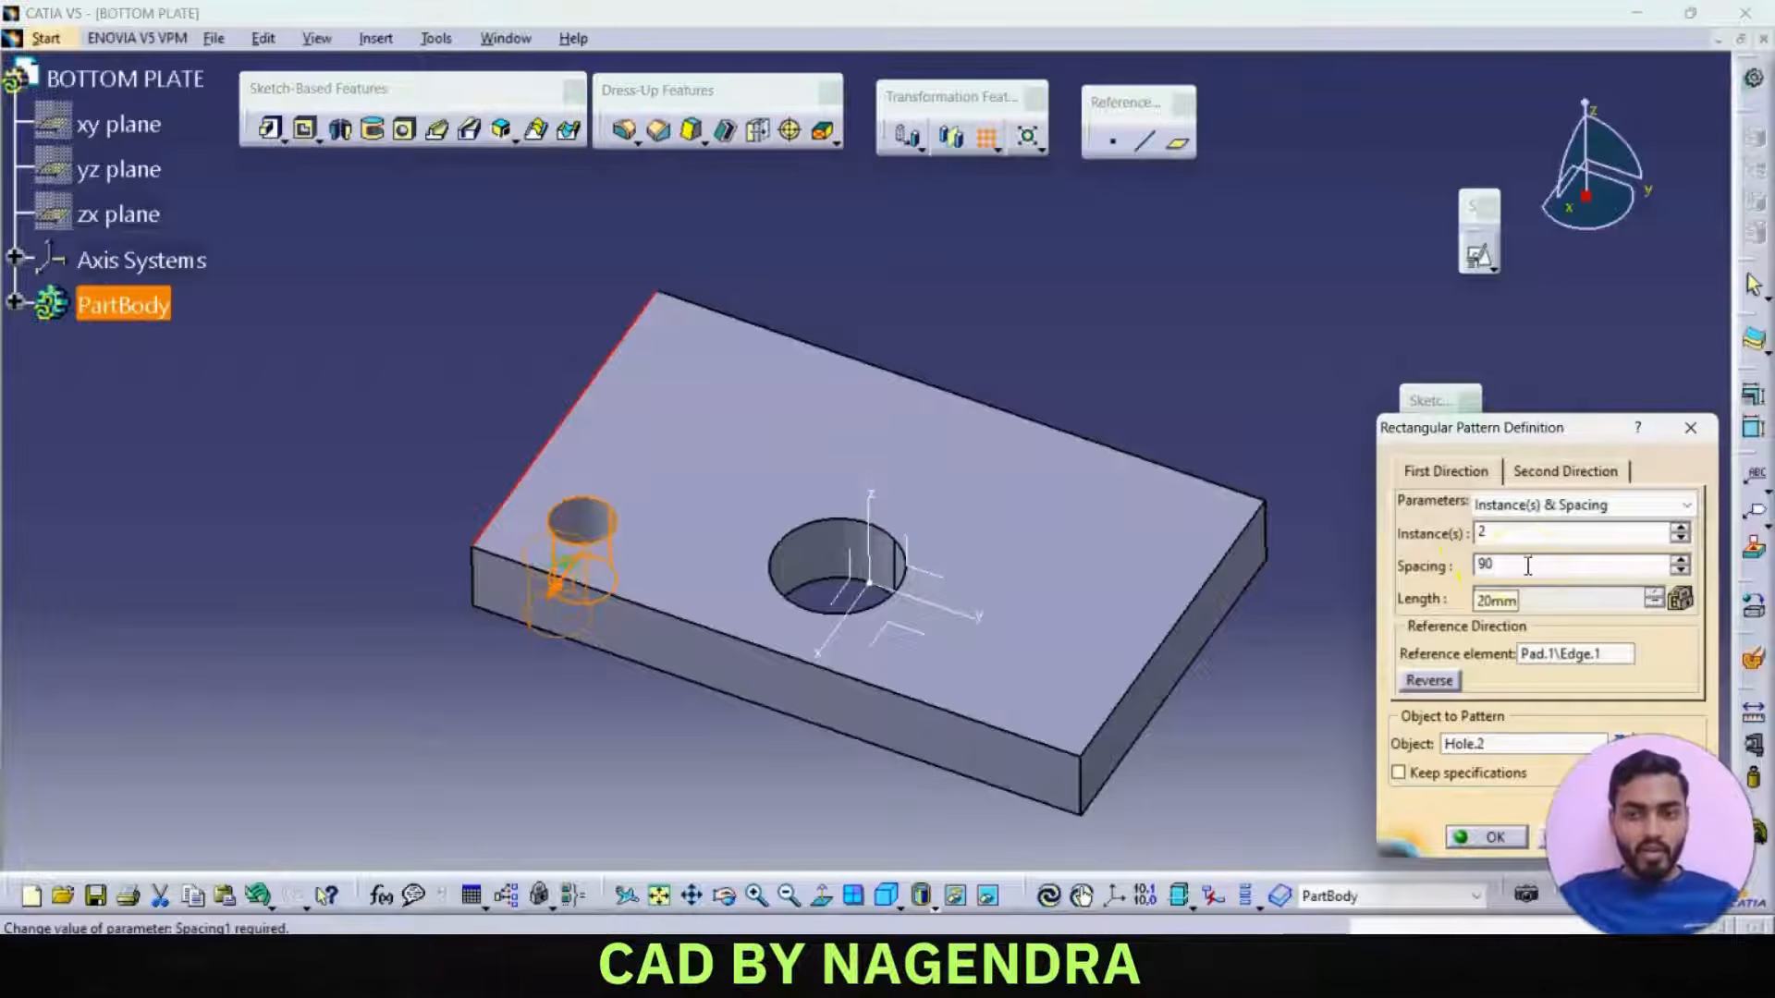
click(1505, 532)
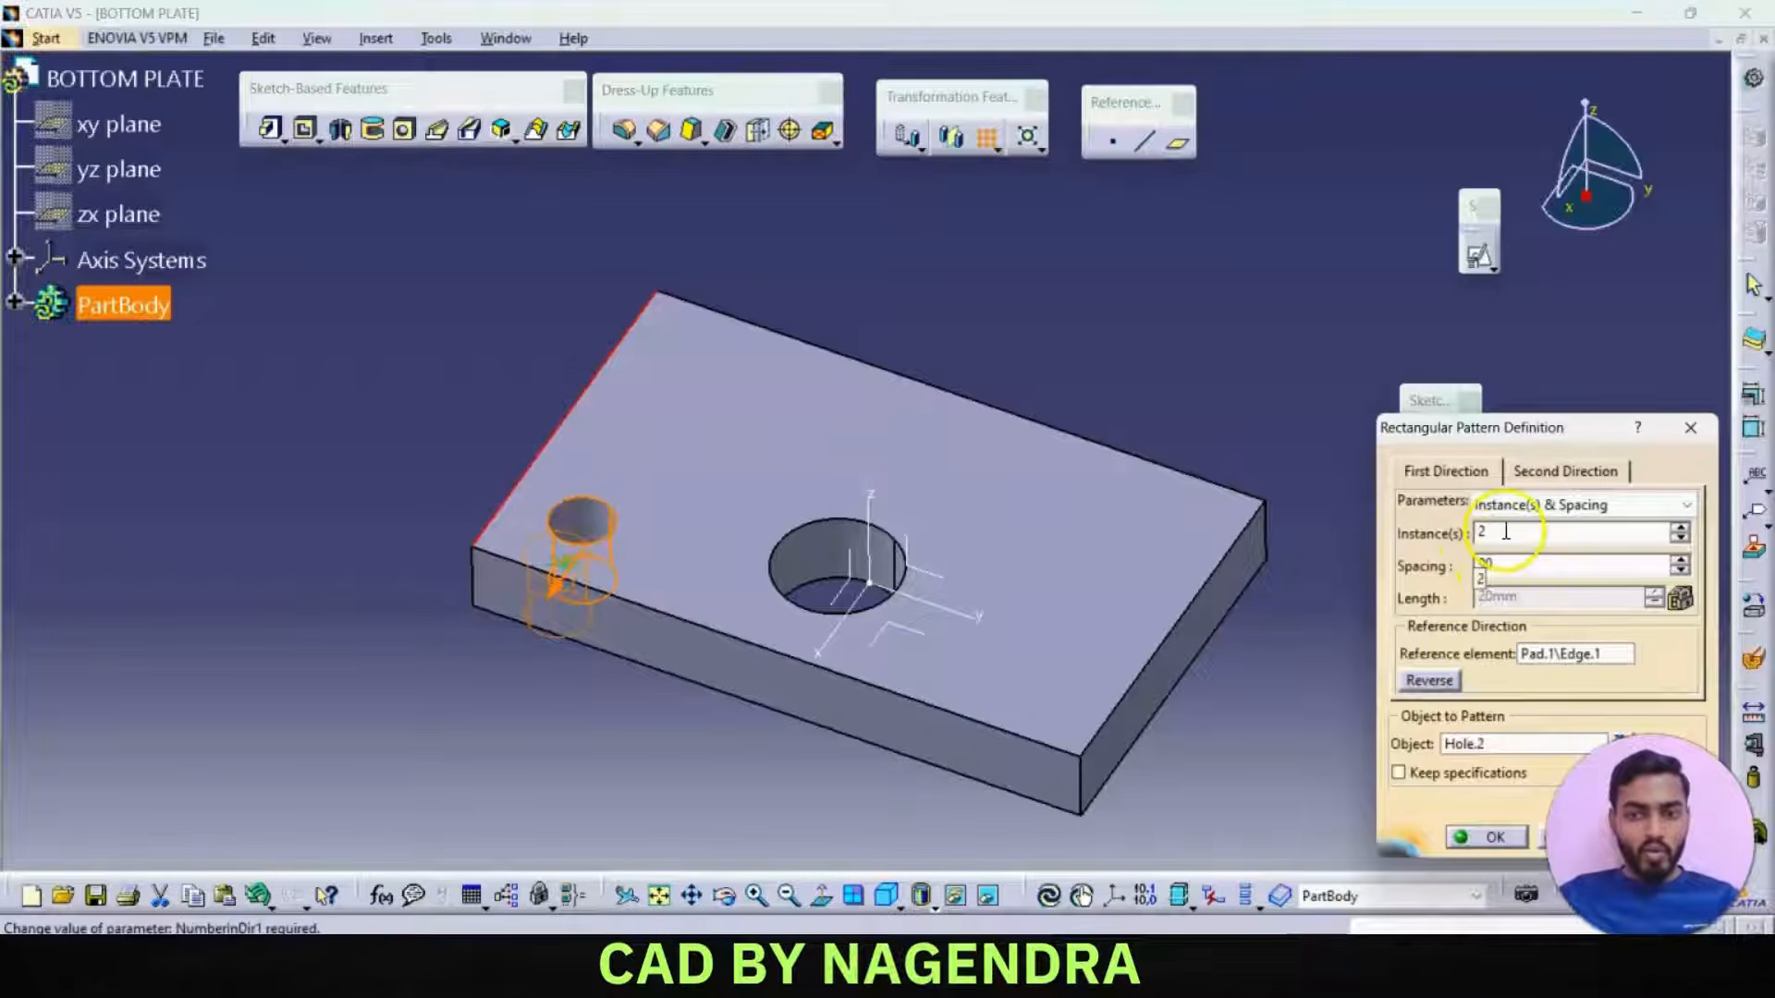
click(1423, 680)
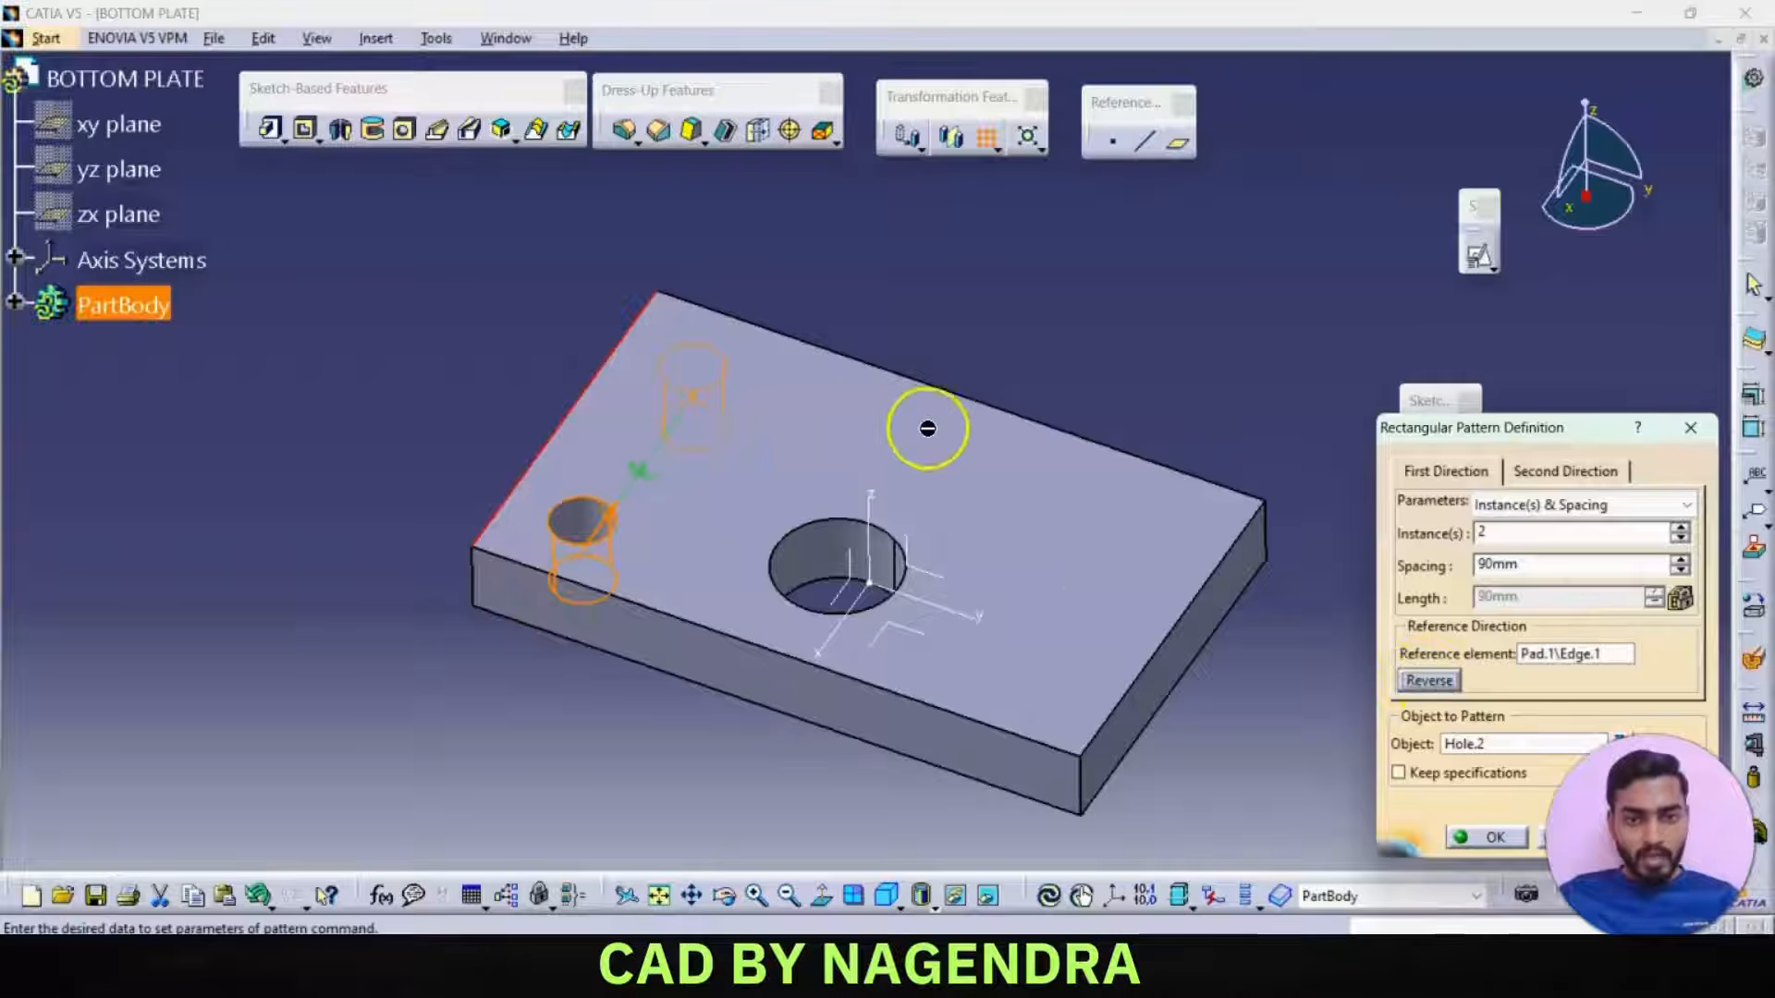
- Define the pattern's second direction with 2 instances spaced 190 mm along the absolute Y axis and complete the pattern
click(1542, 475)
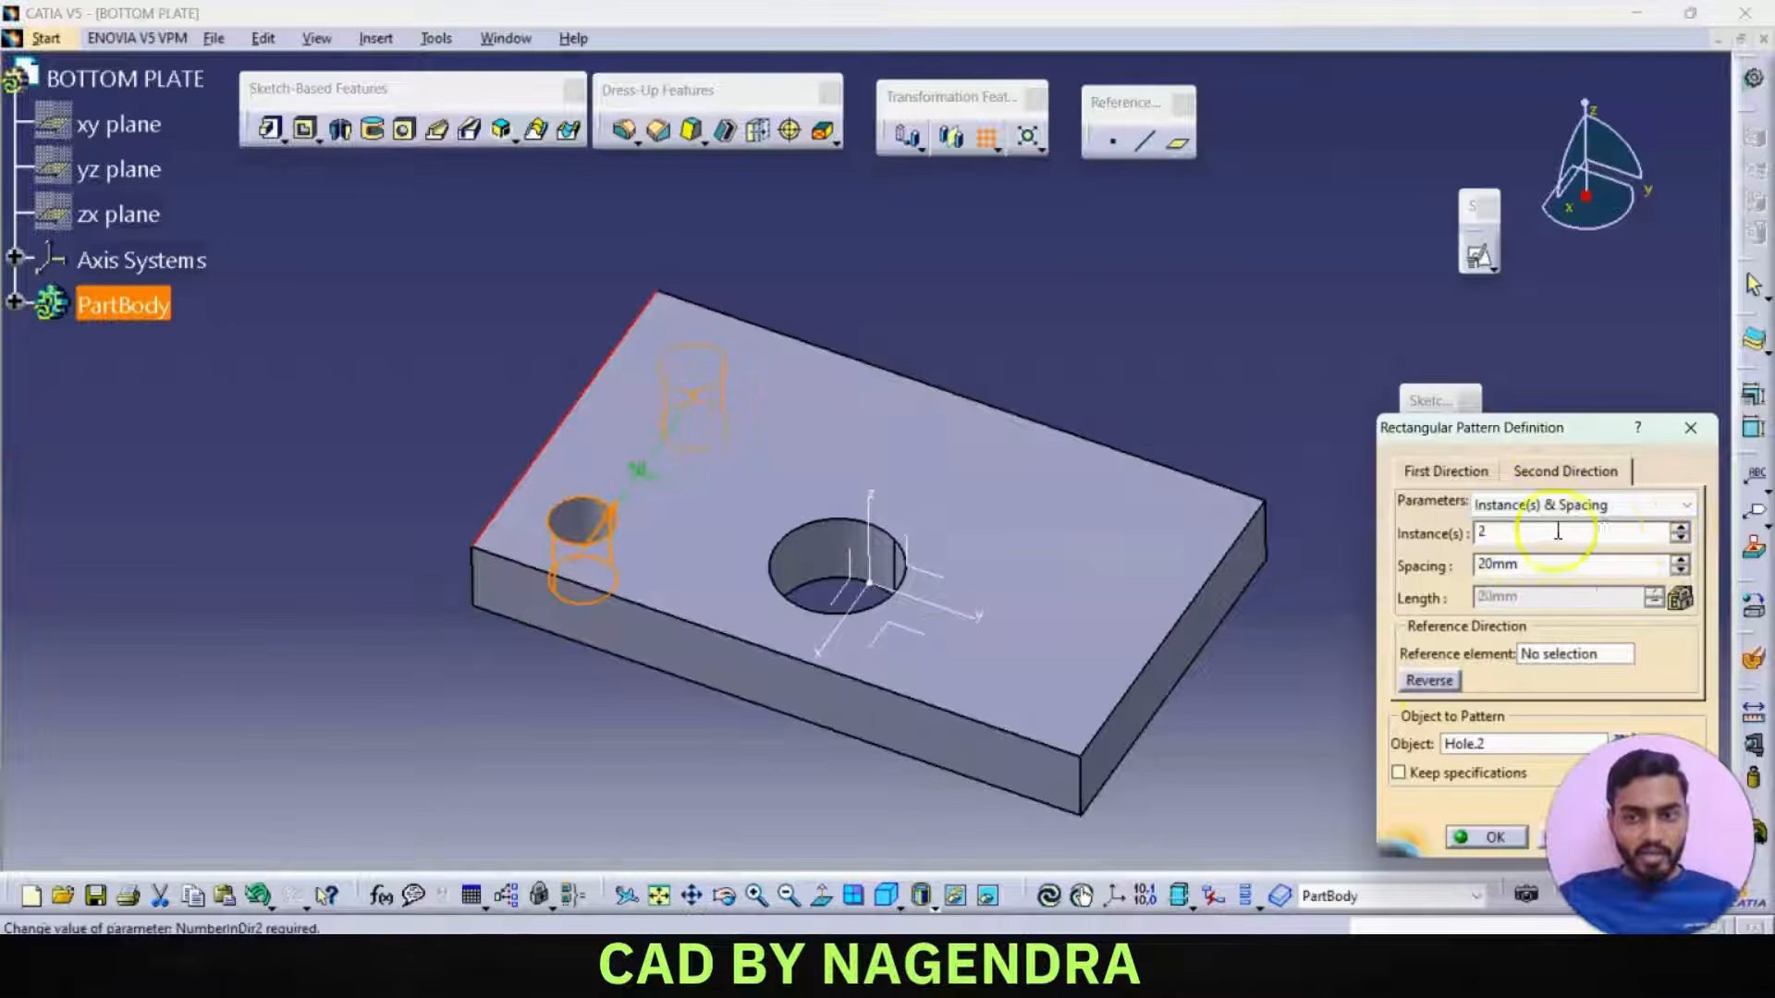
key(alt+Tab)
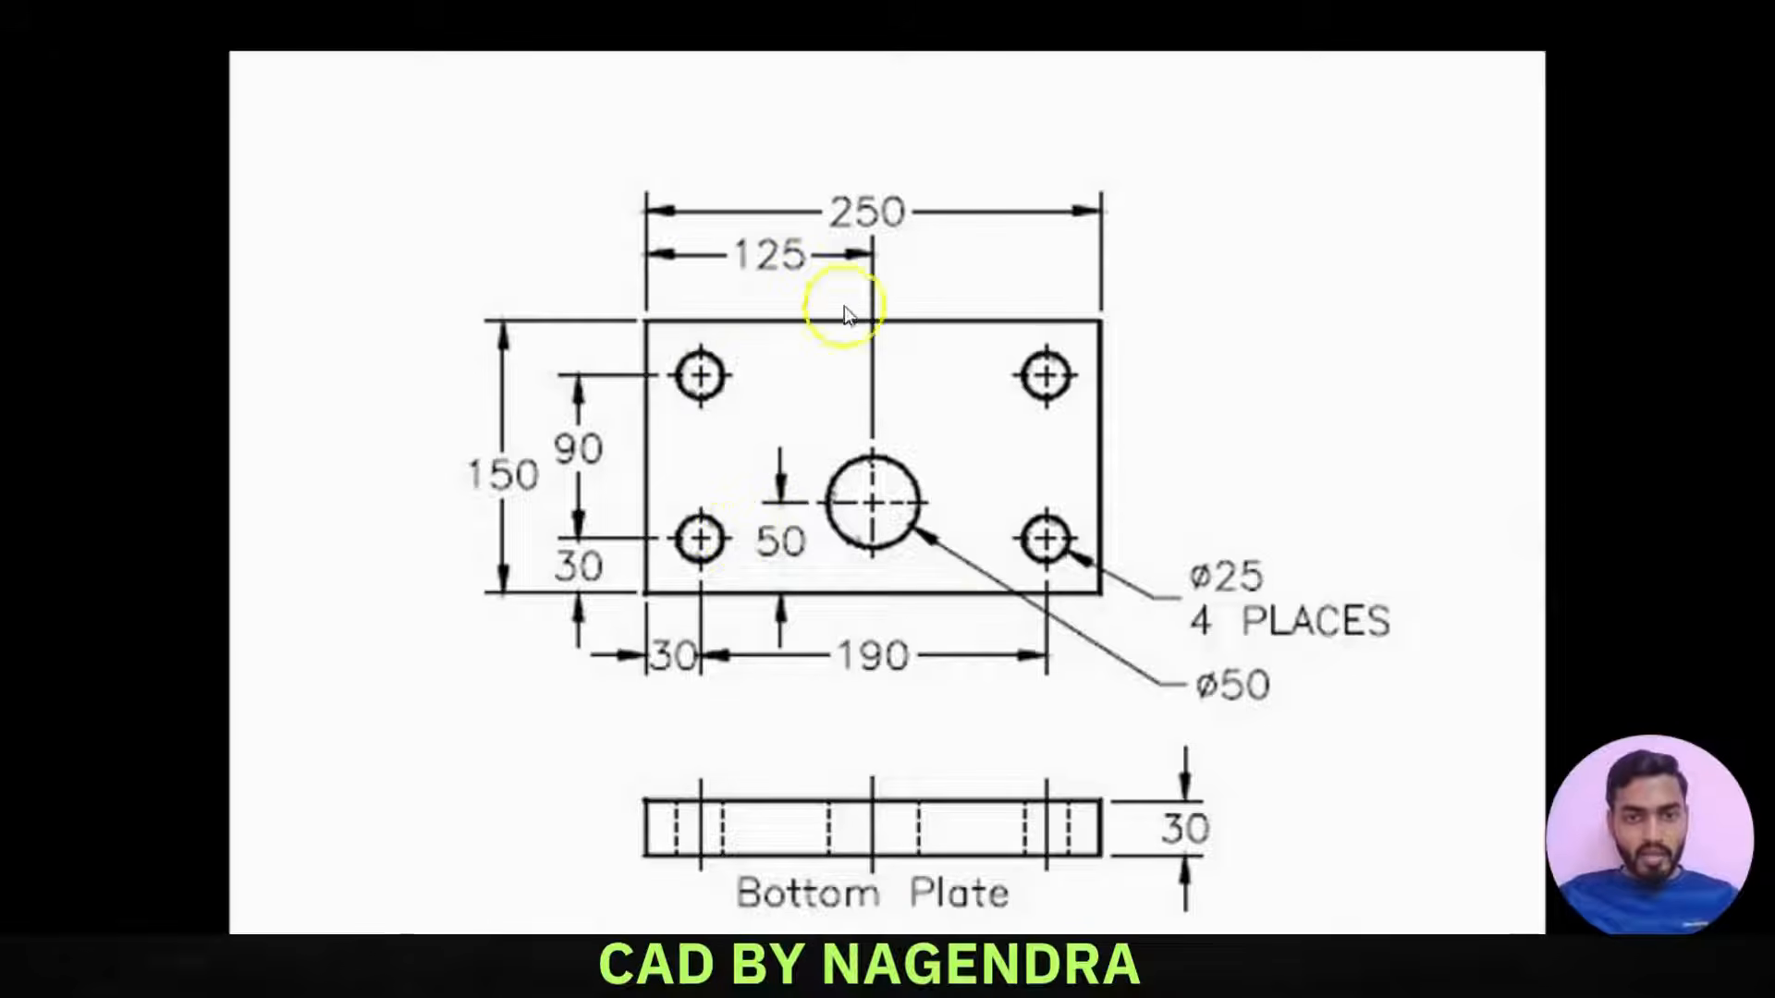
key(alt+Tab)
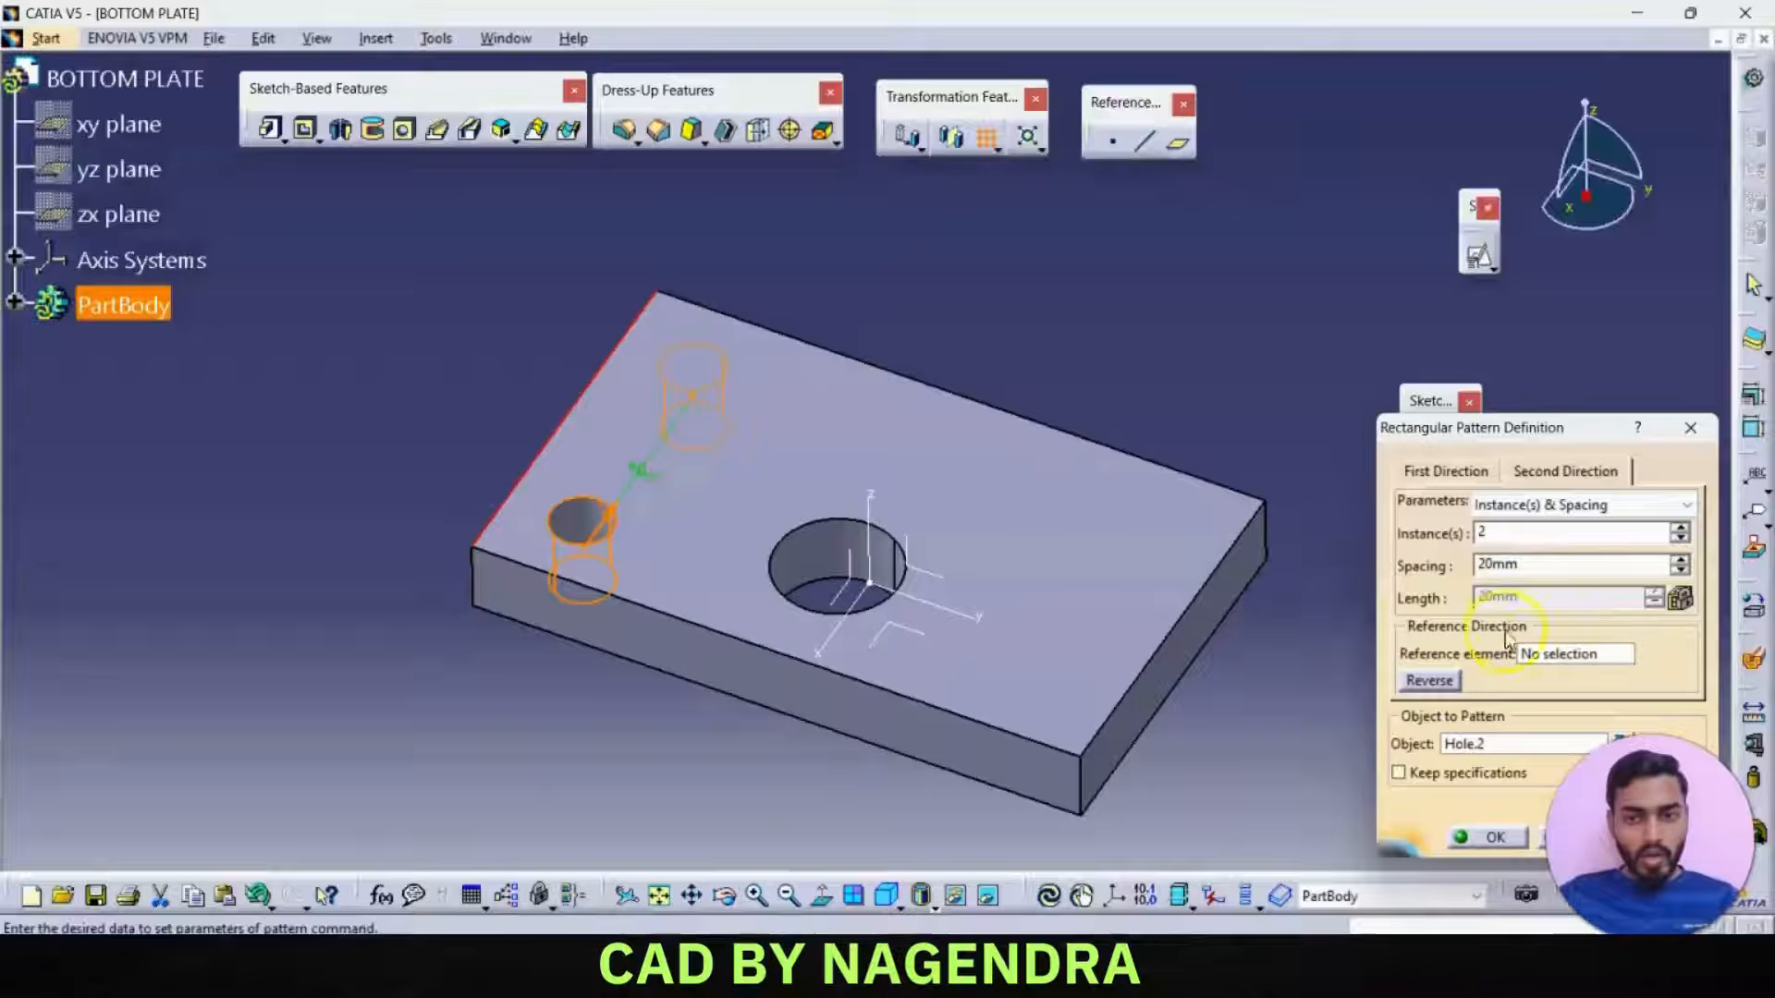
double_click(1543, 558)
text(190)
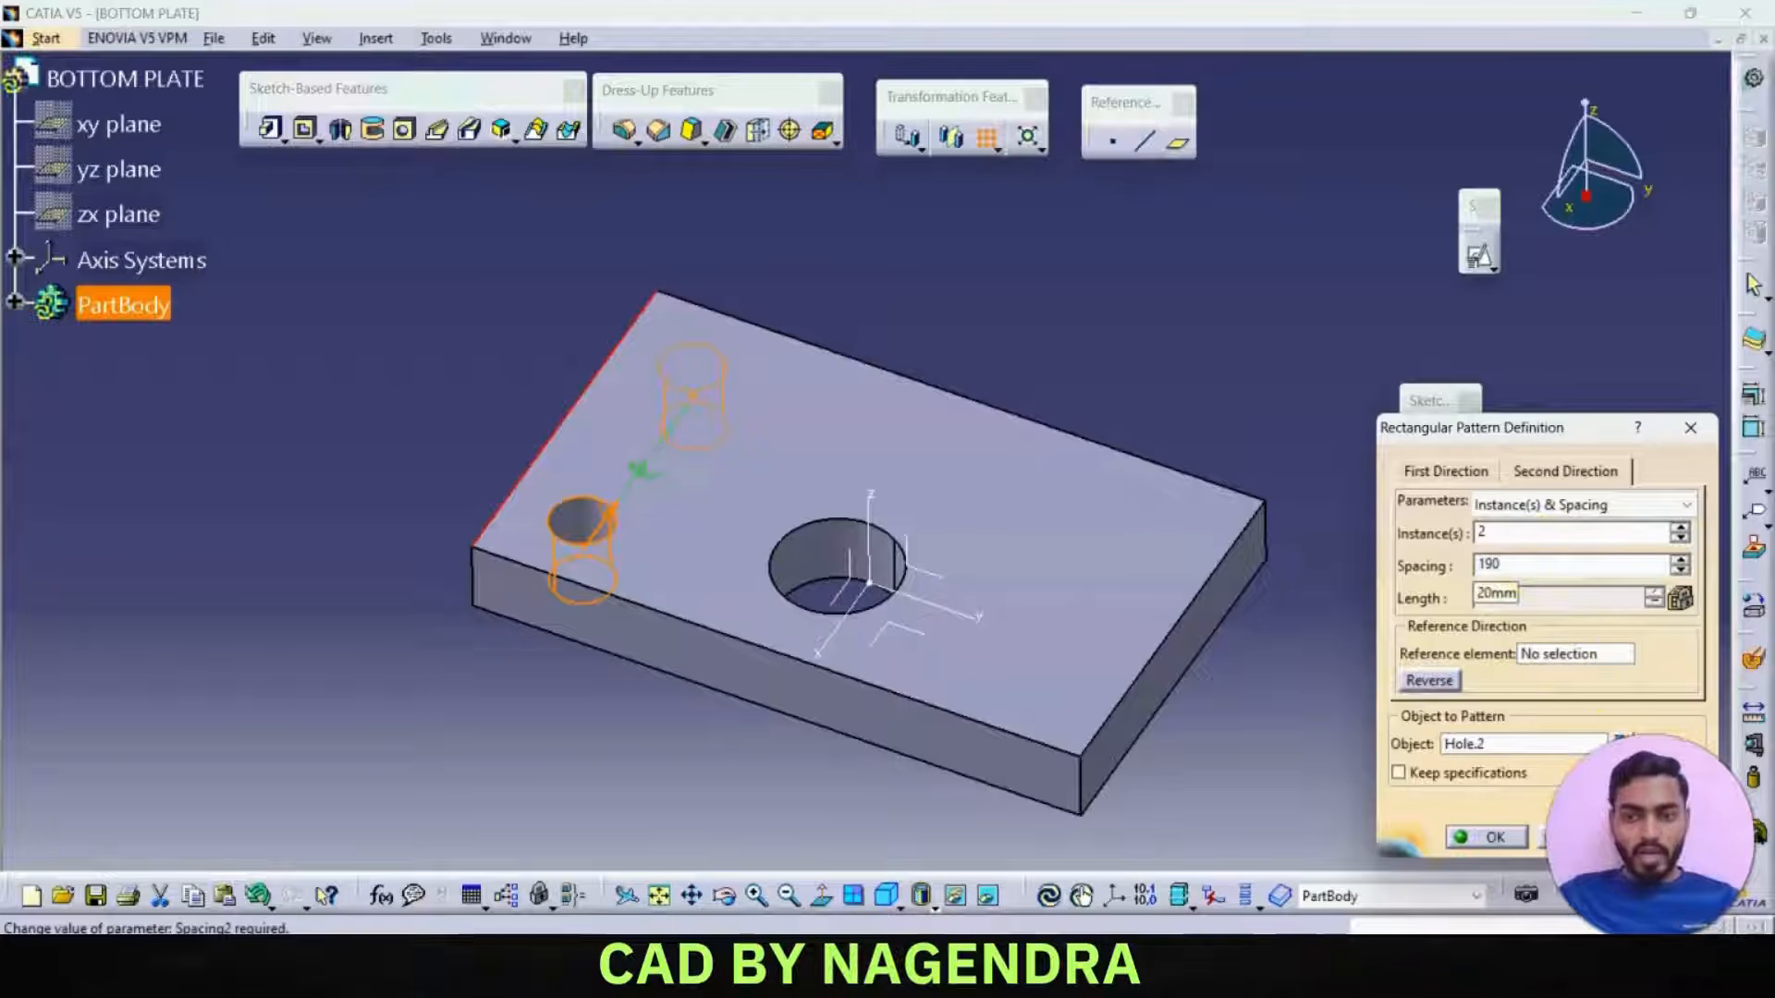
click(1565, 689)
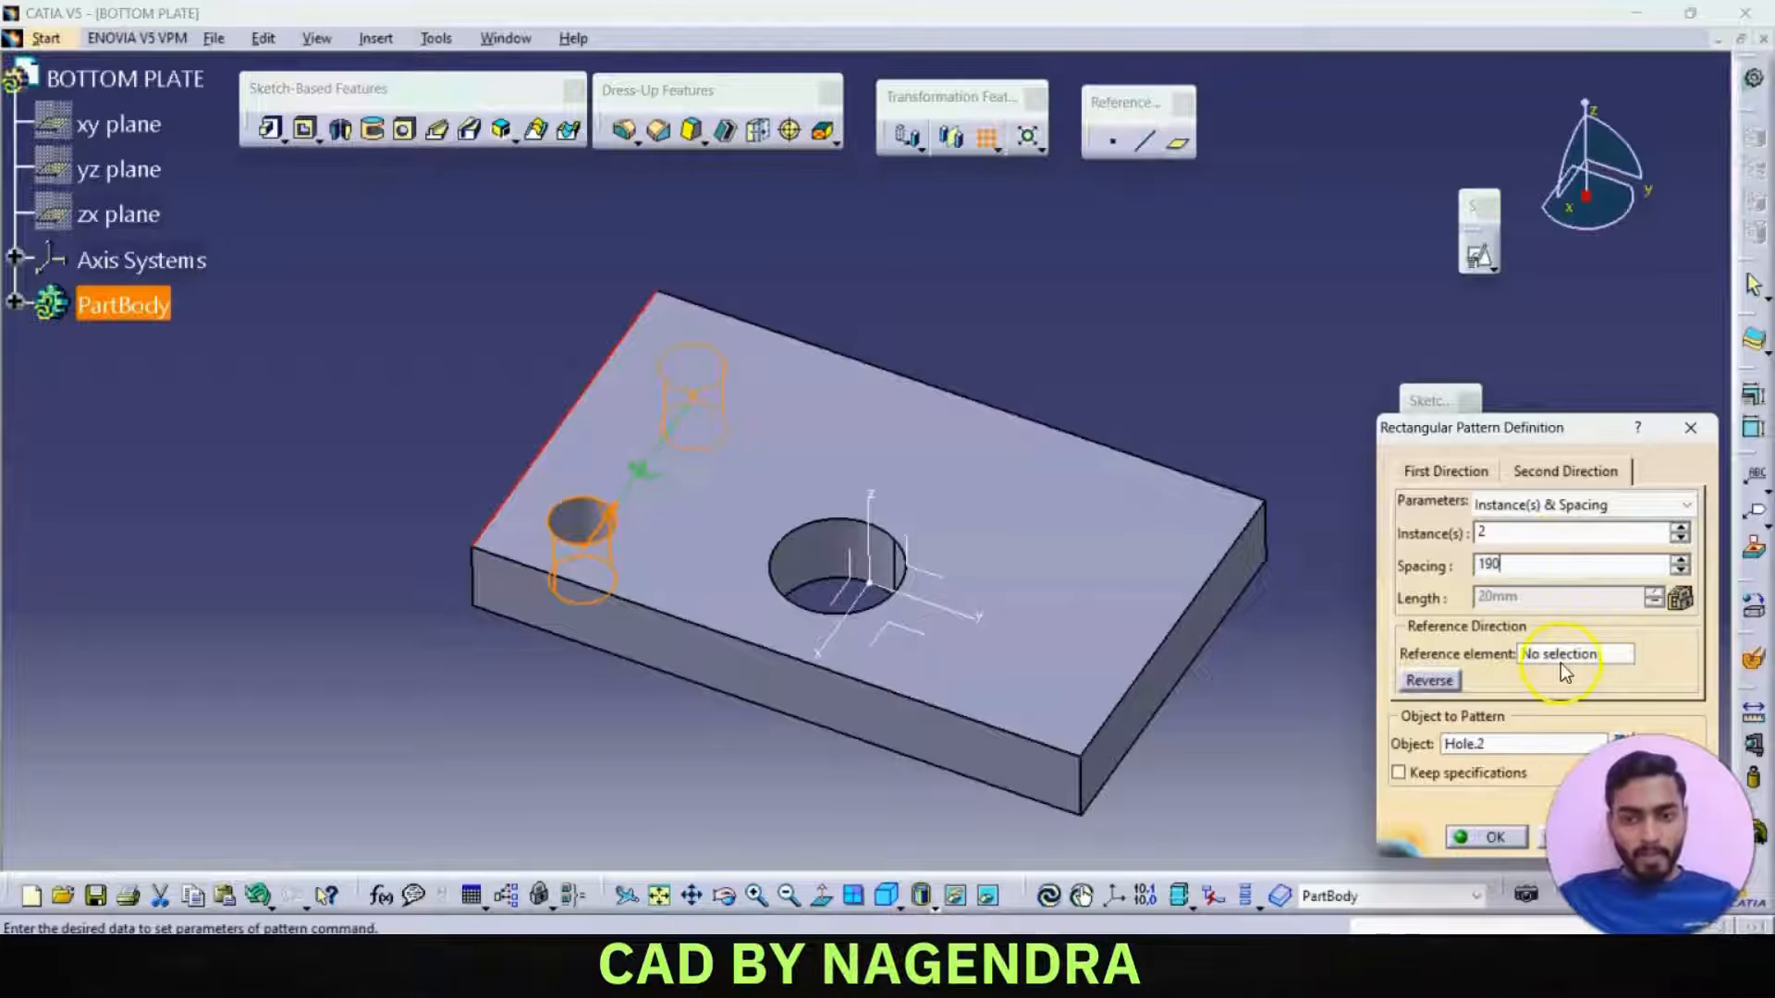
click(1562, 658)
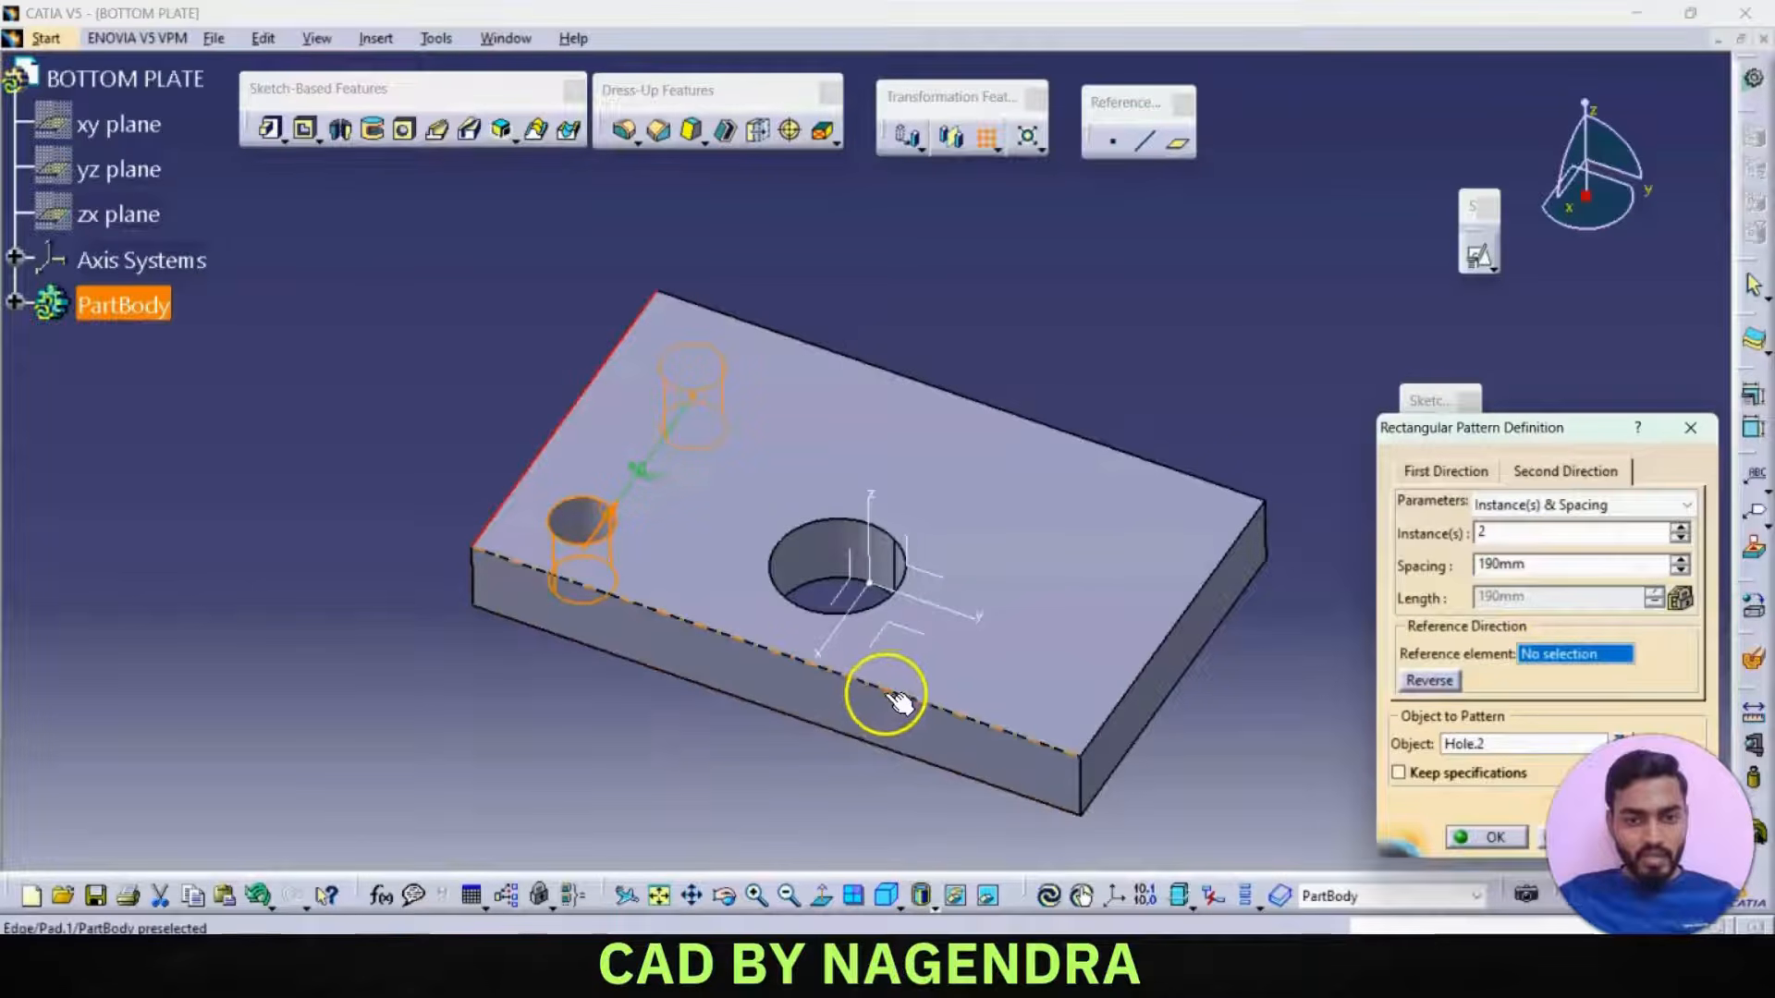
click(963, 613)
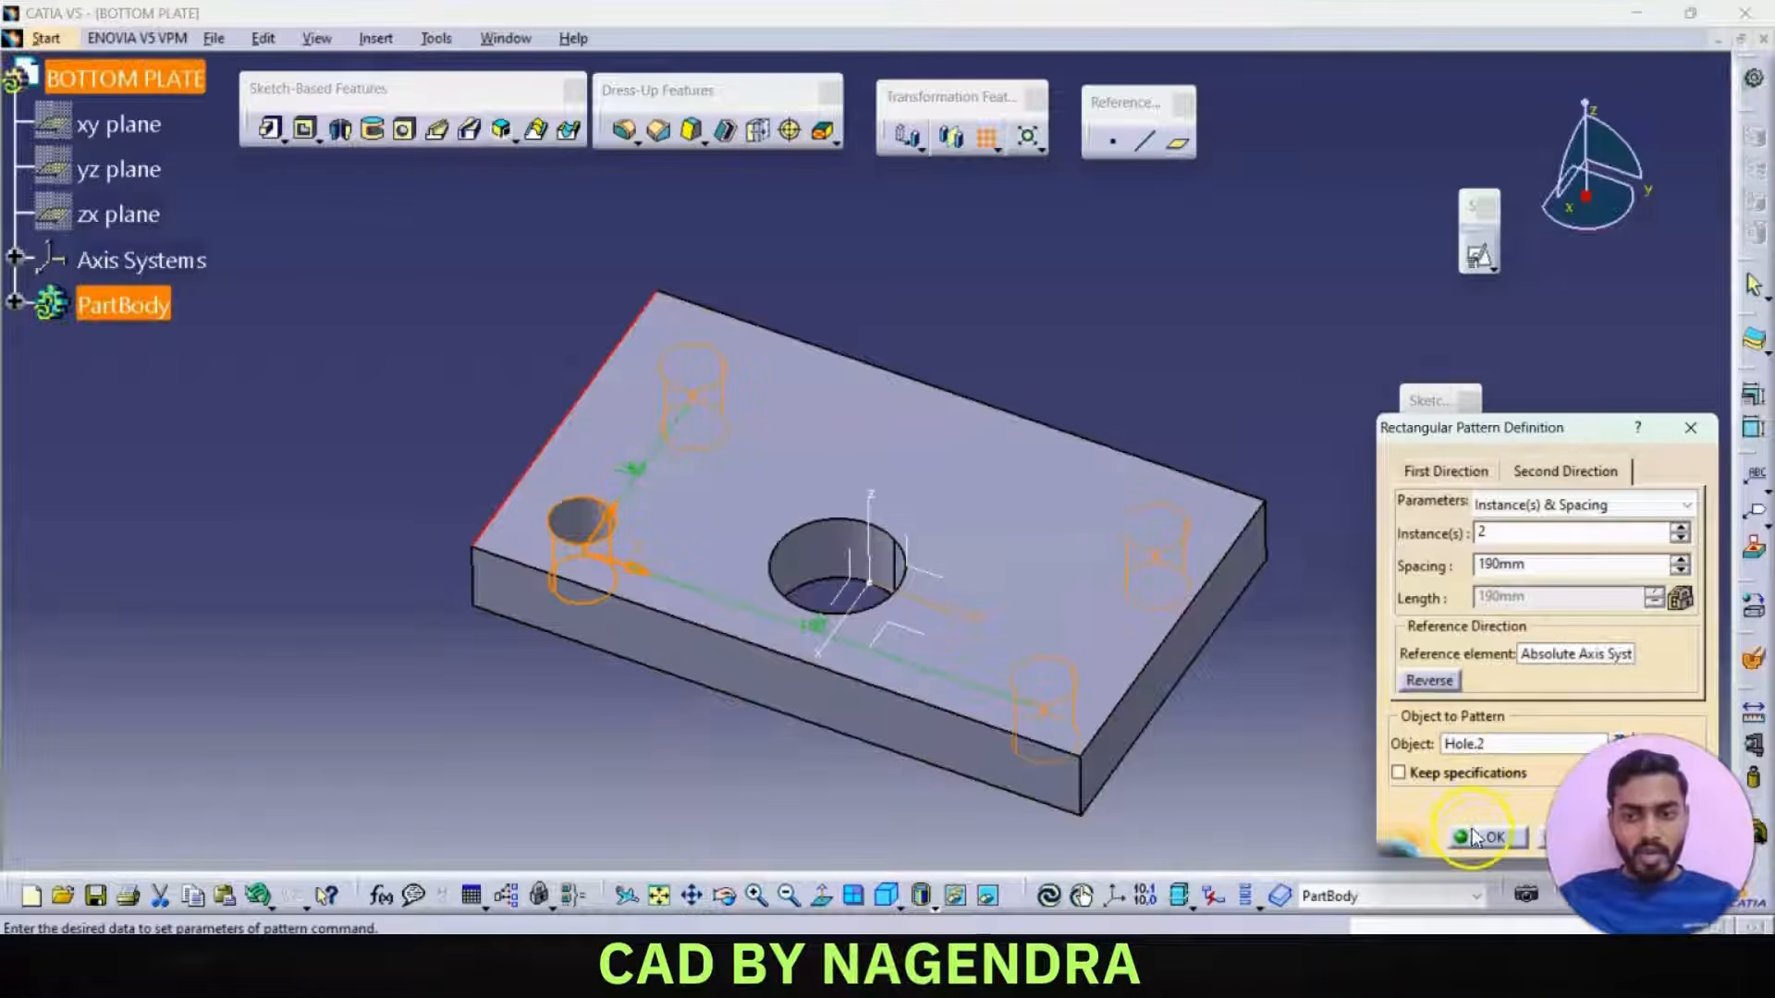
click(1474, 838)
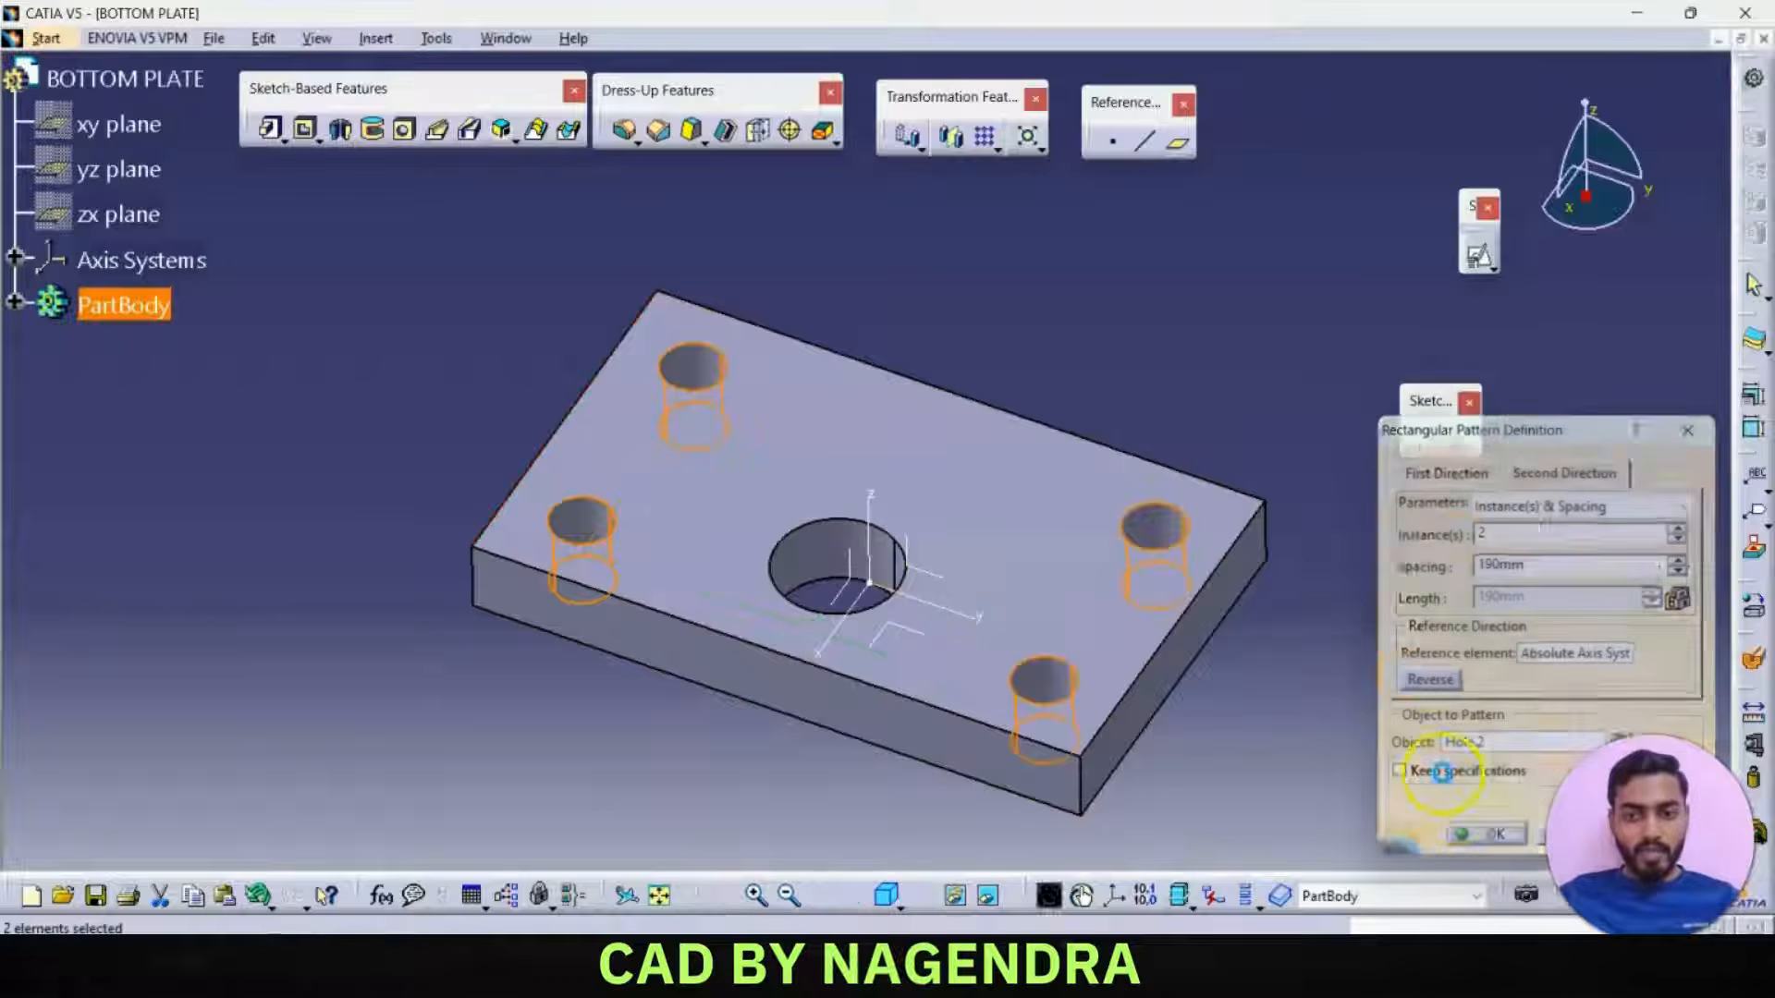
- Set the isometric view and change the PartBody's fill colour to orange in its graphic properties
click(885, 904)
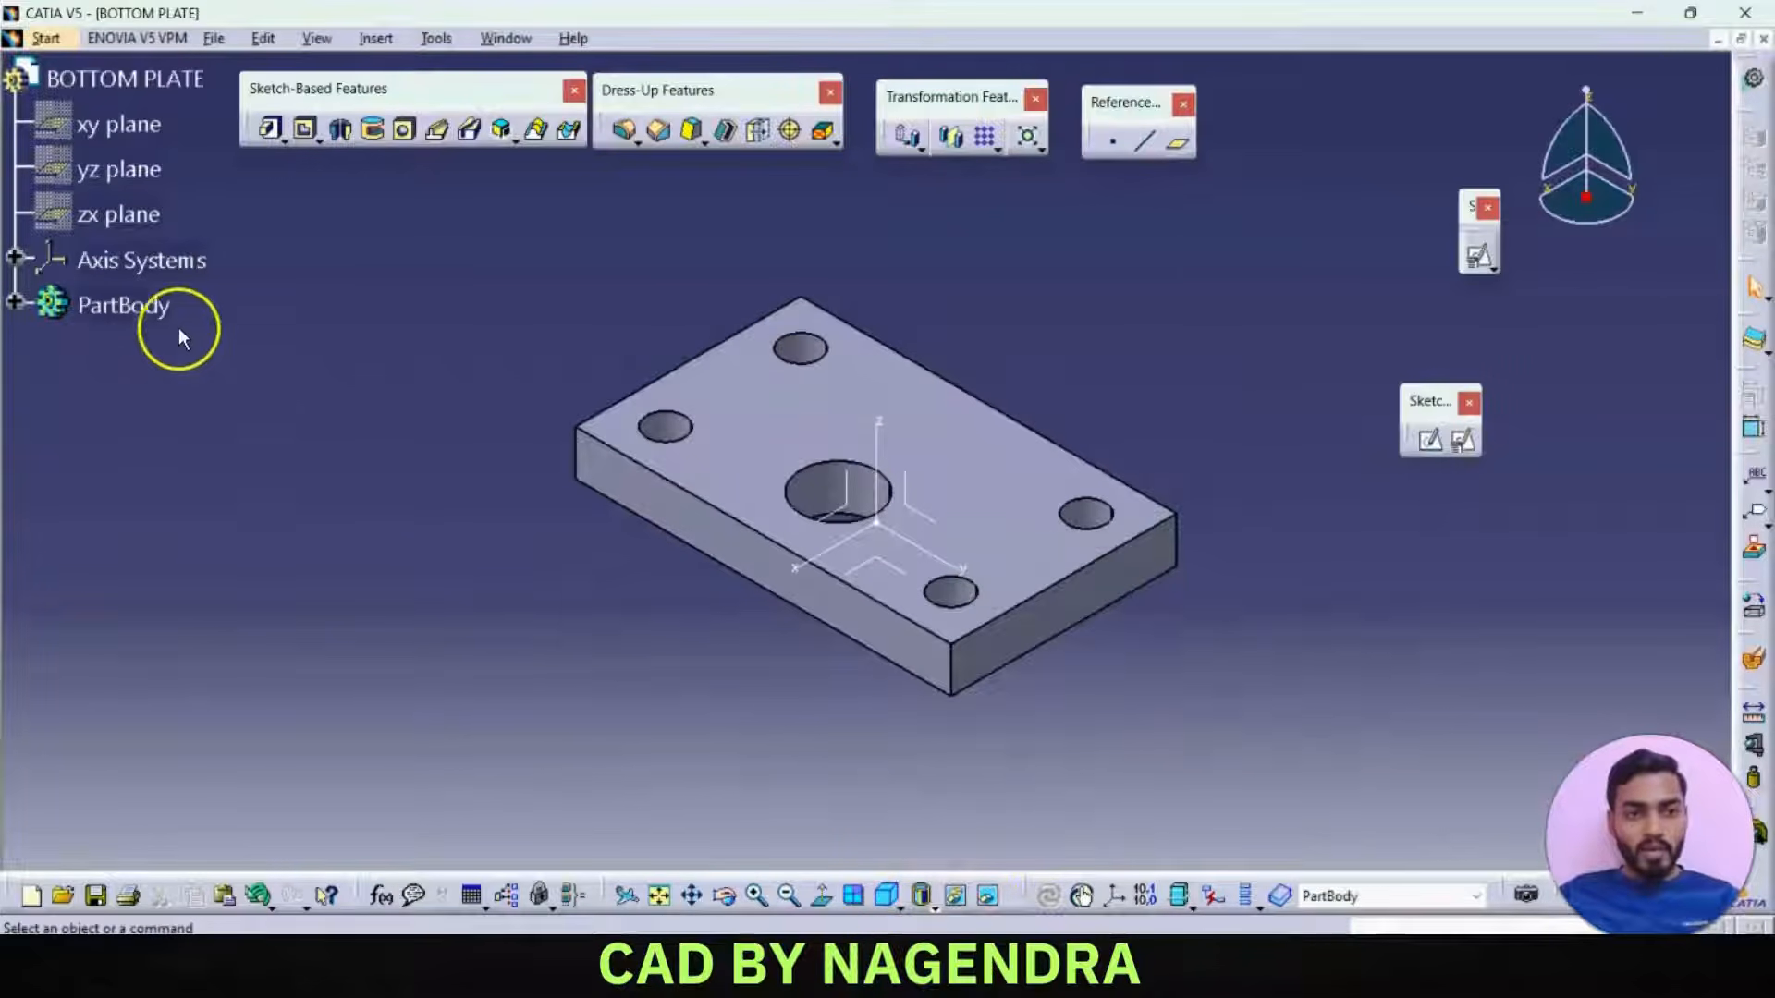
click(125, 303)
right_click(125, 303)
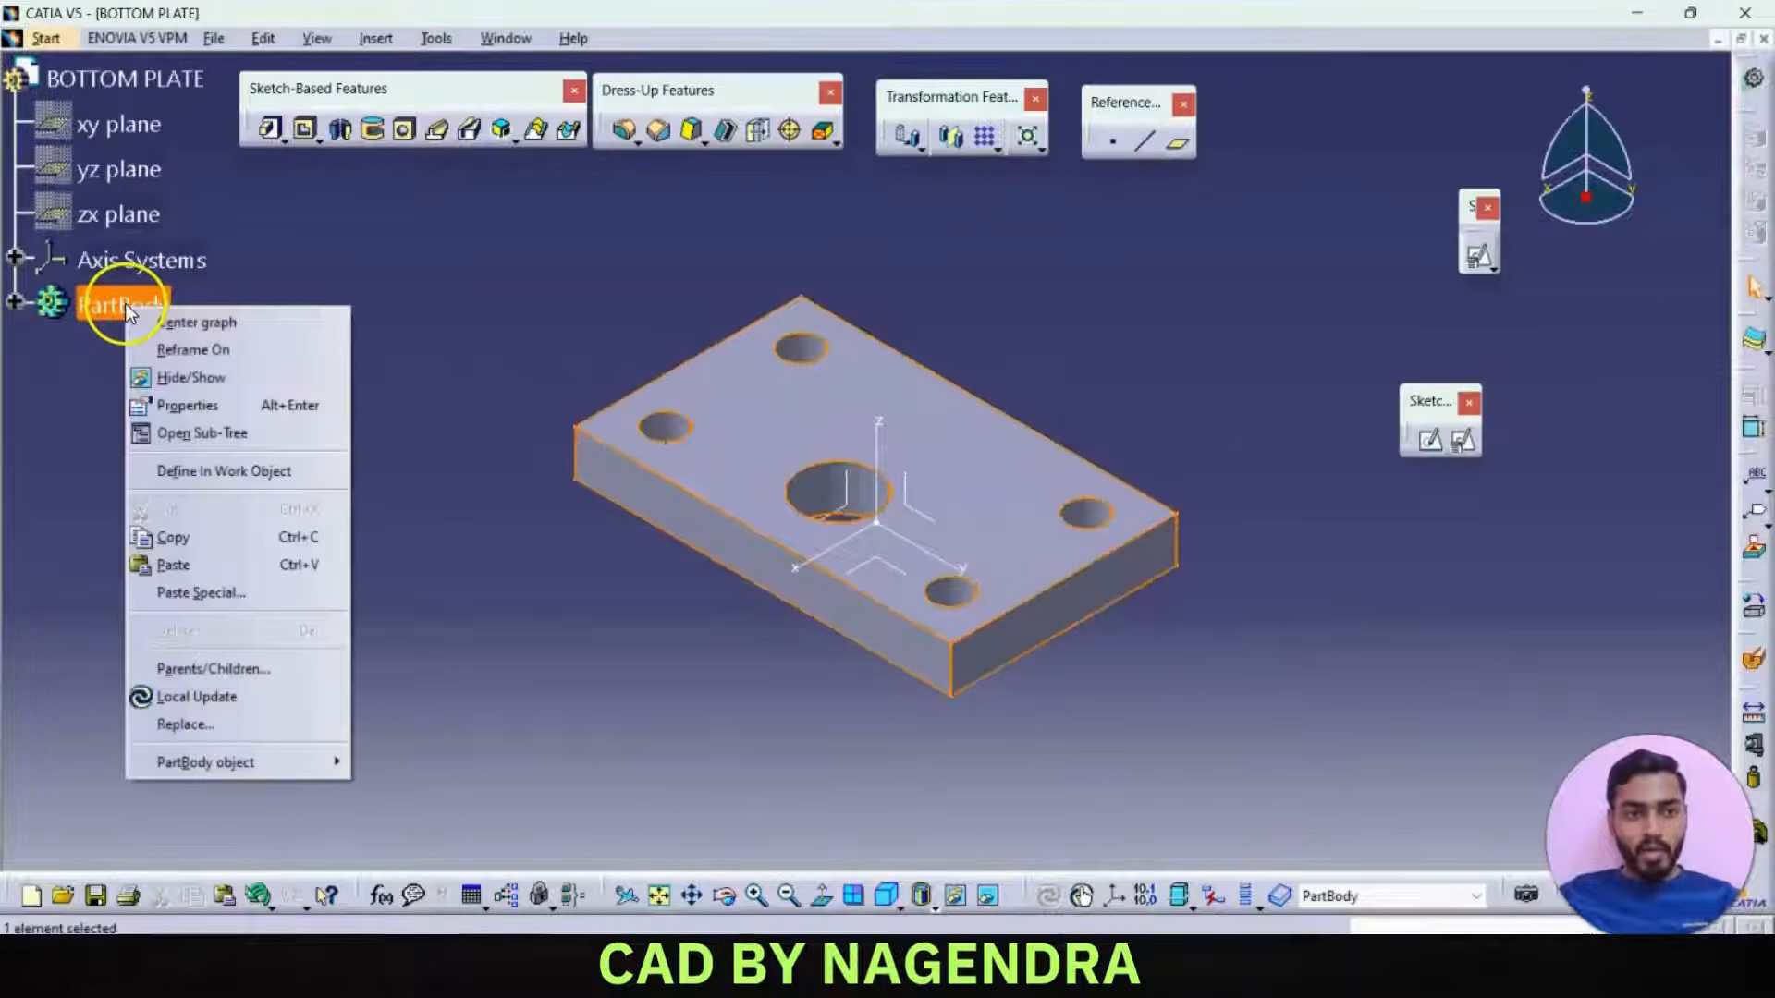
click(238, 405)
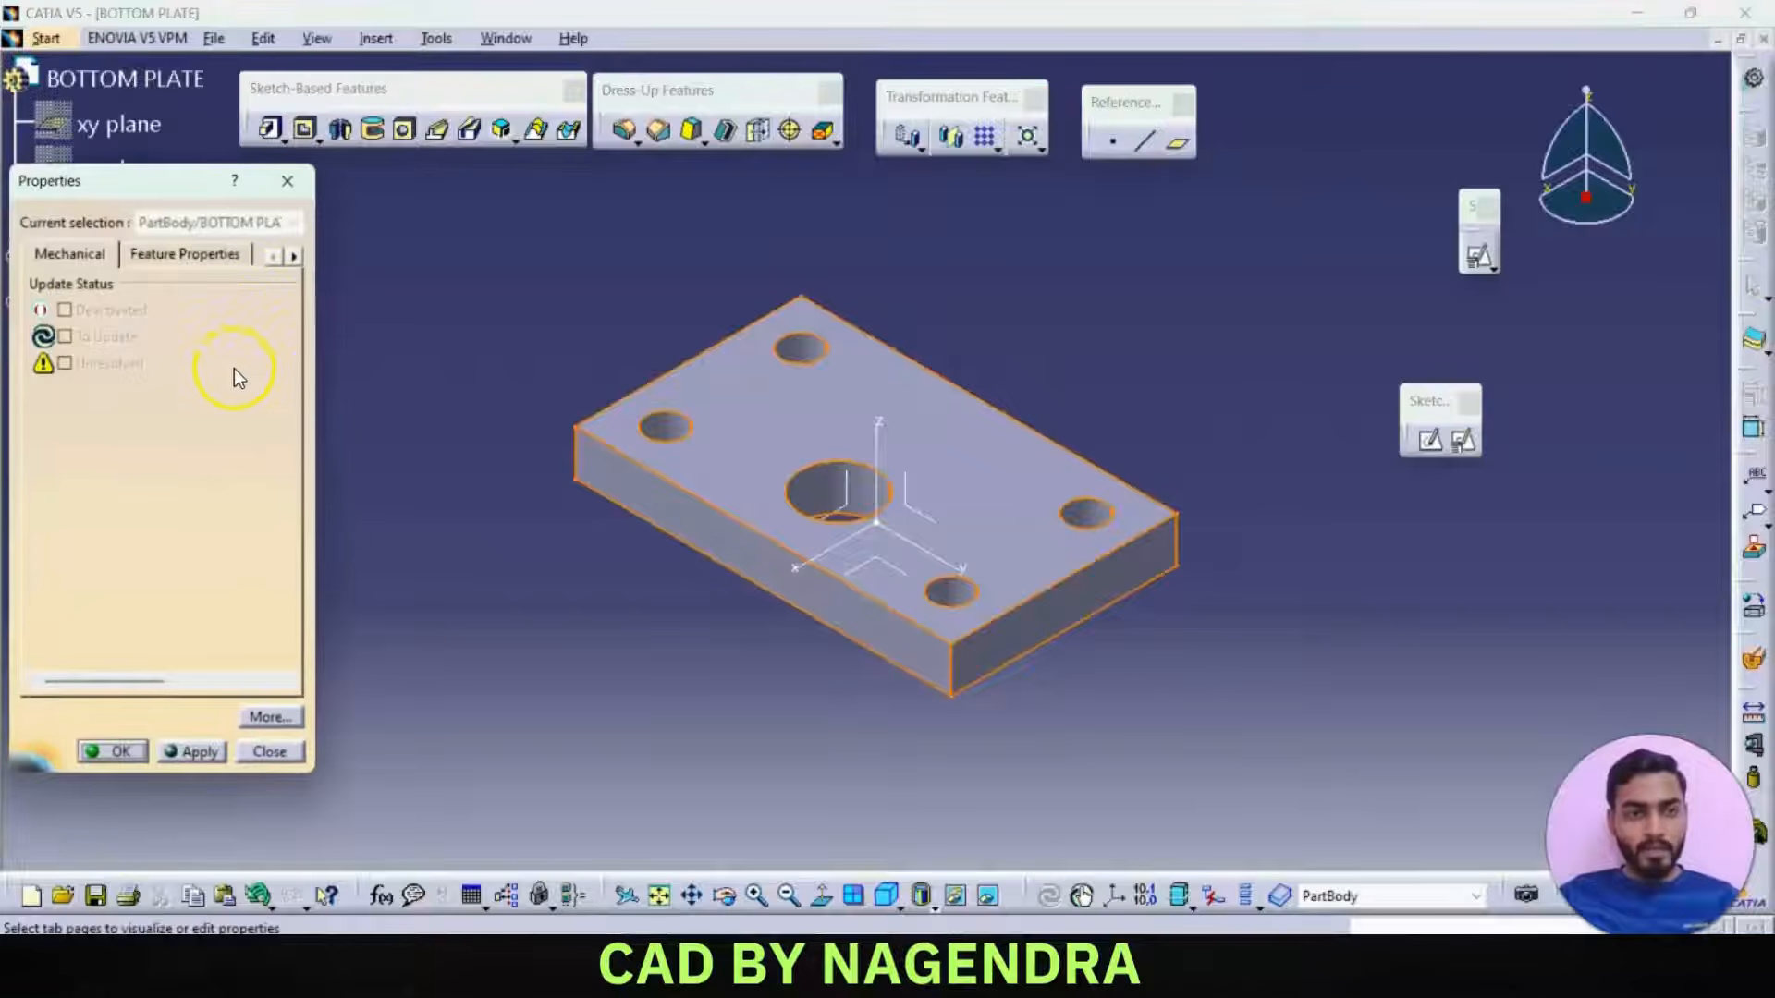
click(293, 257)
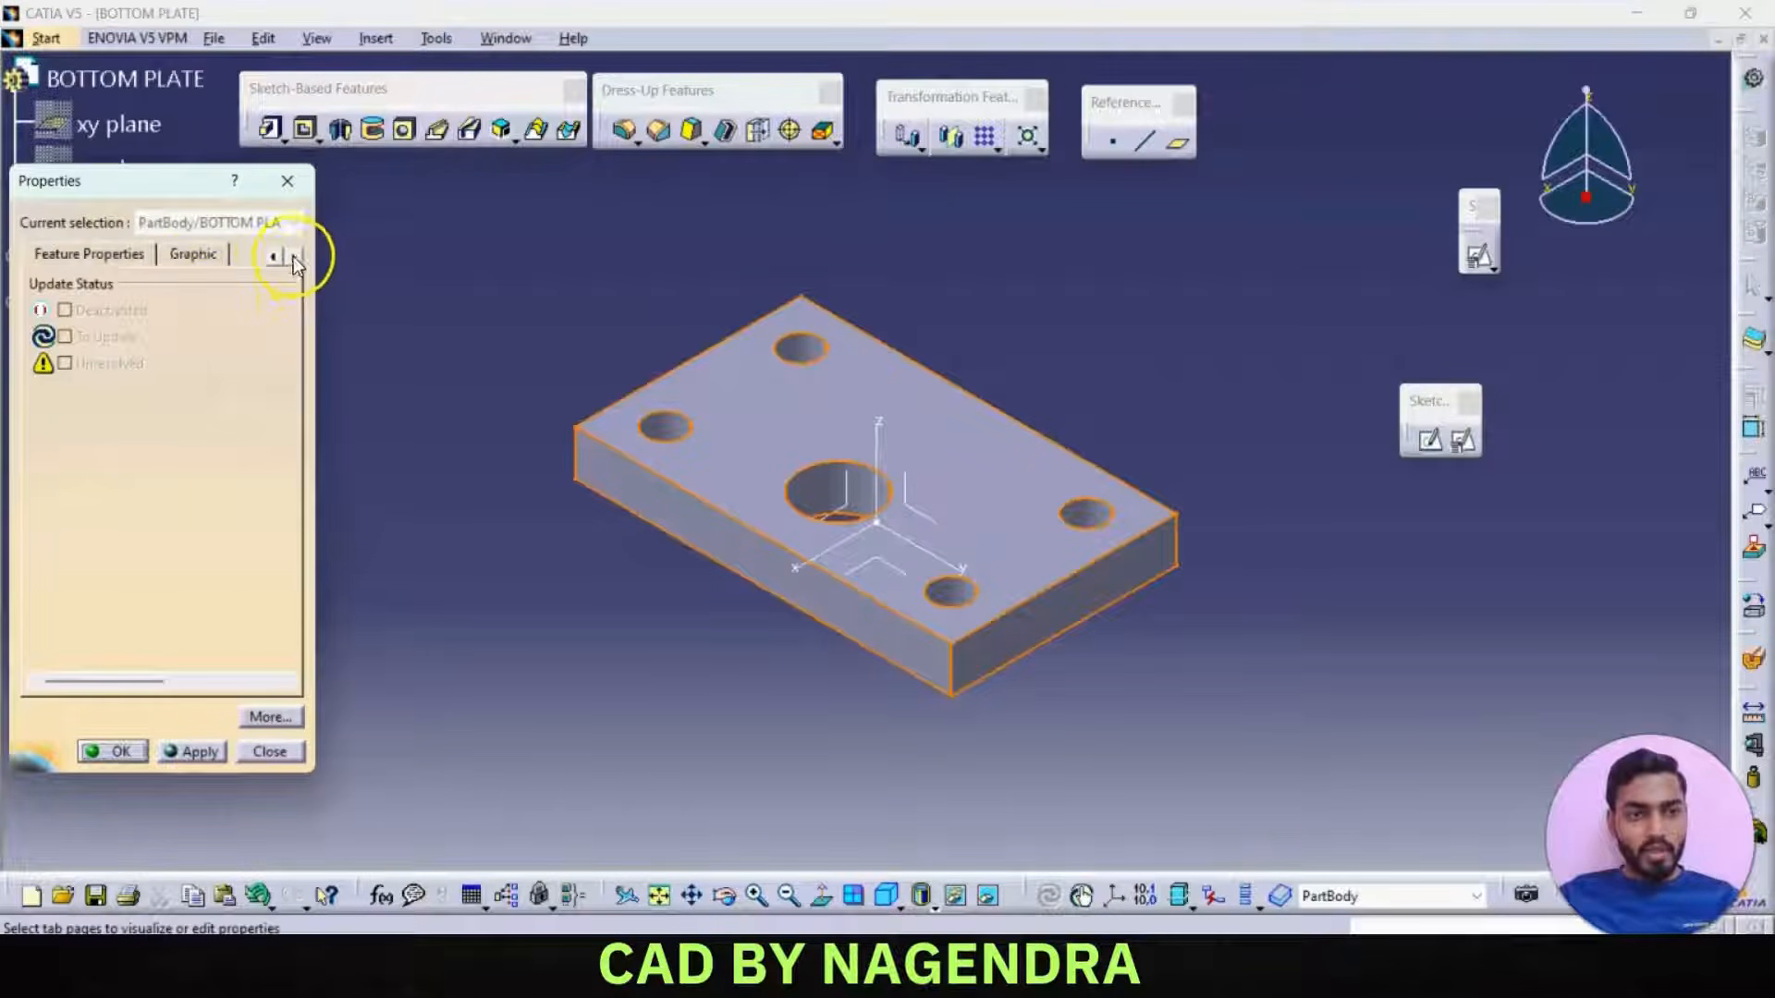
click(194, 255)
click(163, 327)
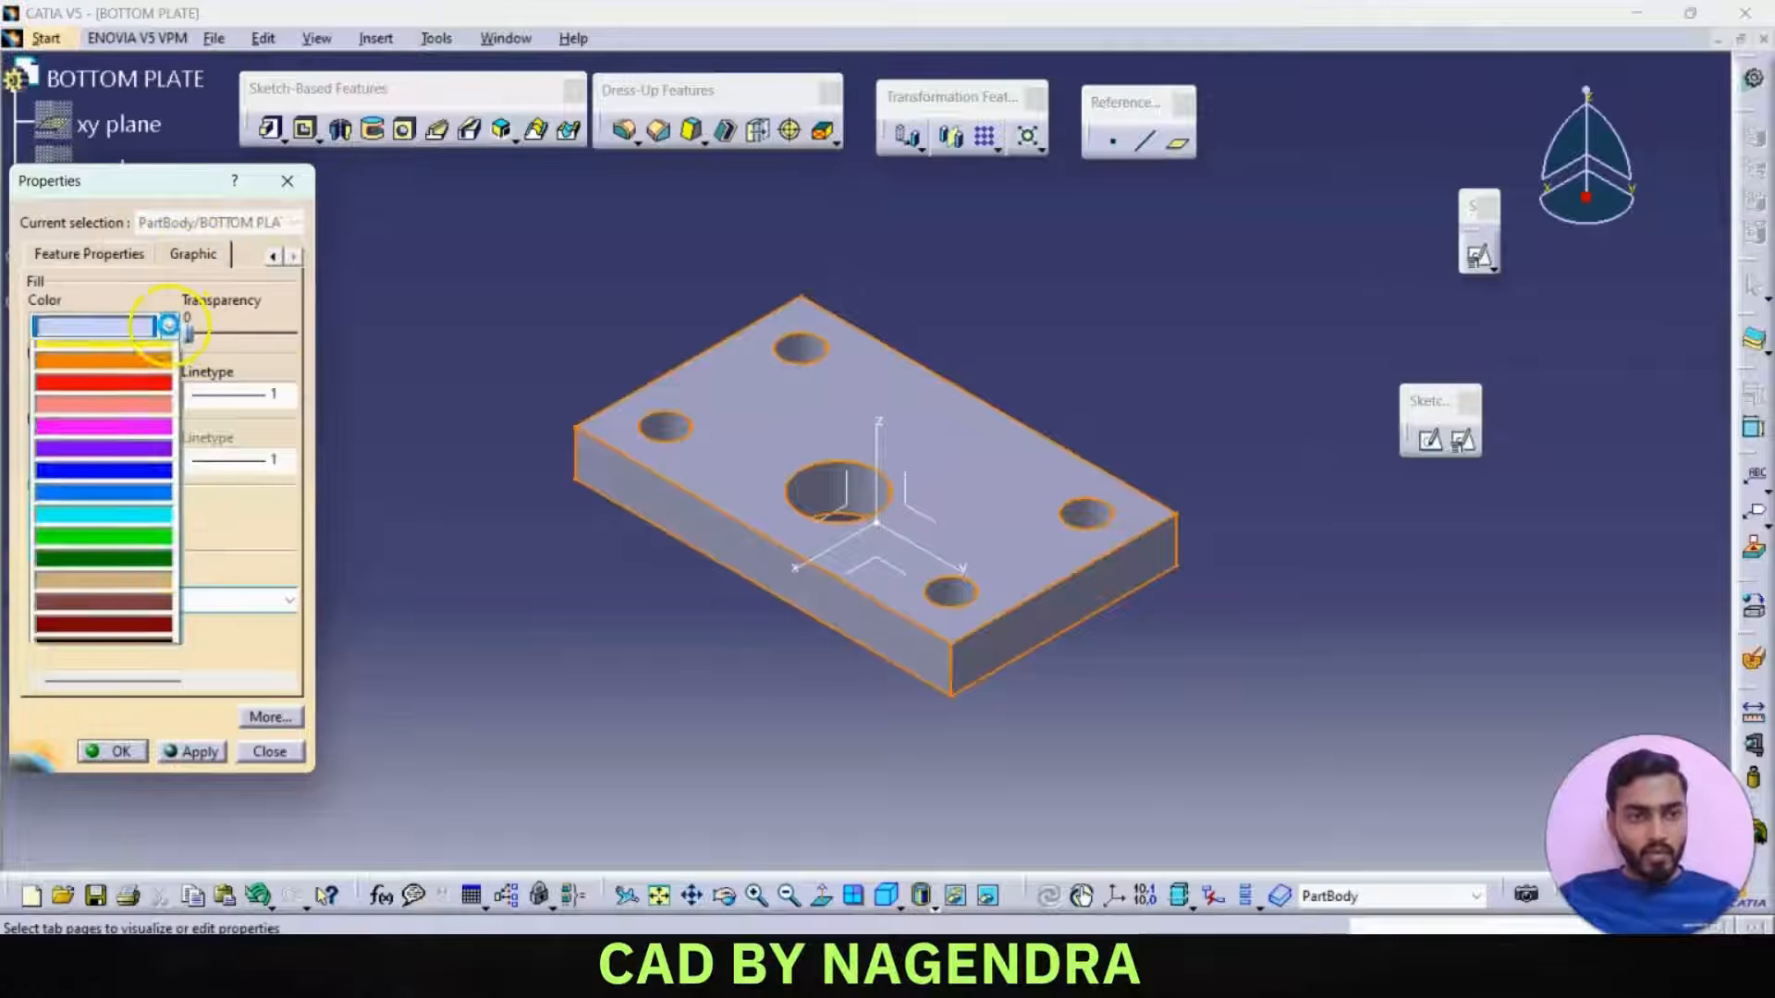
click(125, 421)
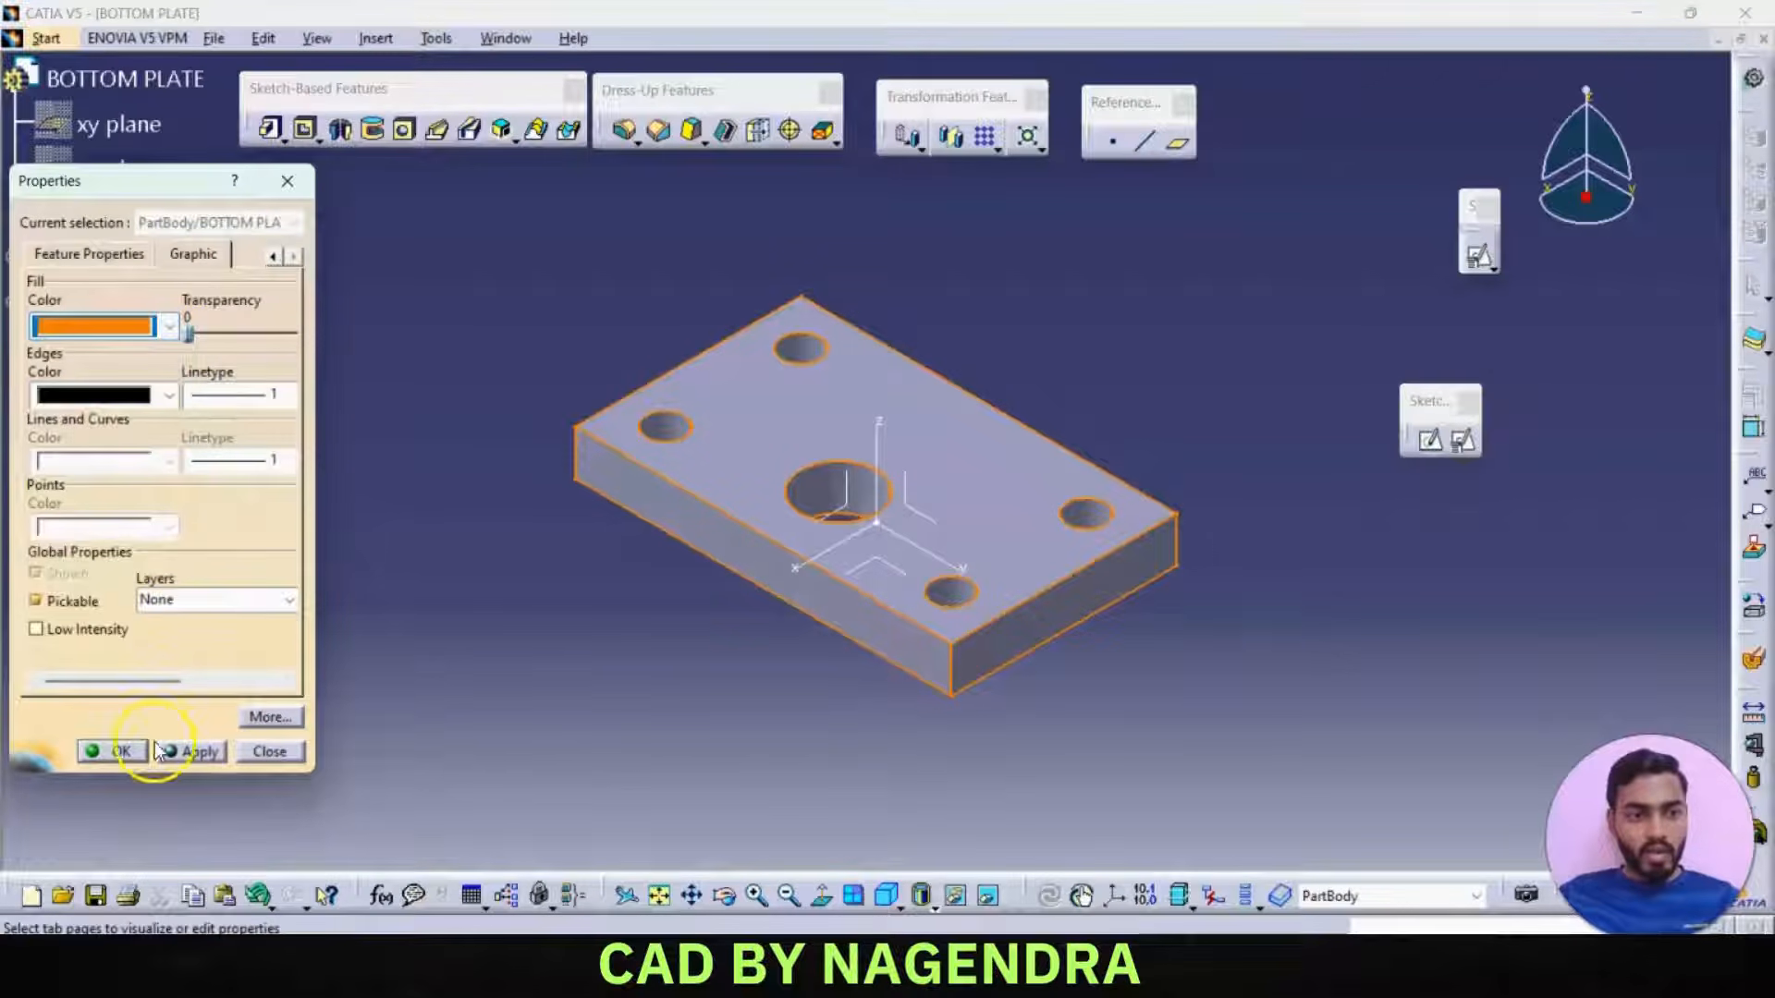
click(118, 752)
click(569, 717)
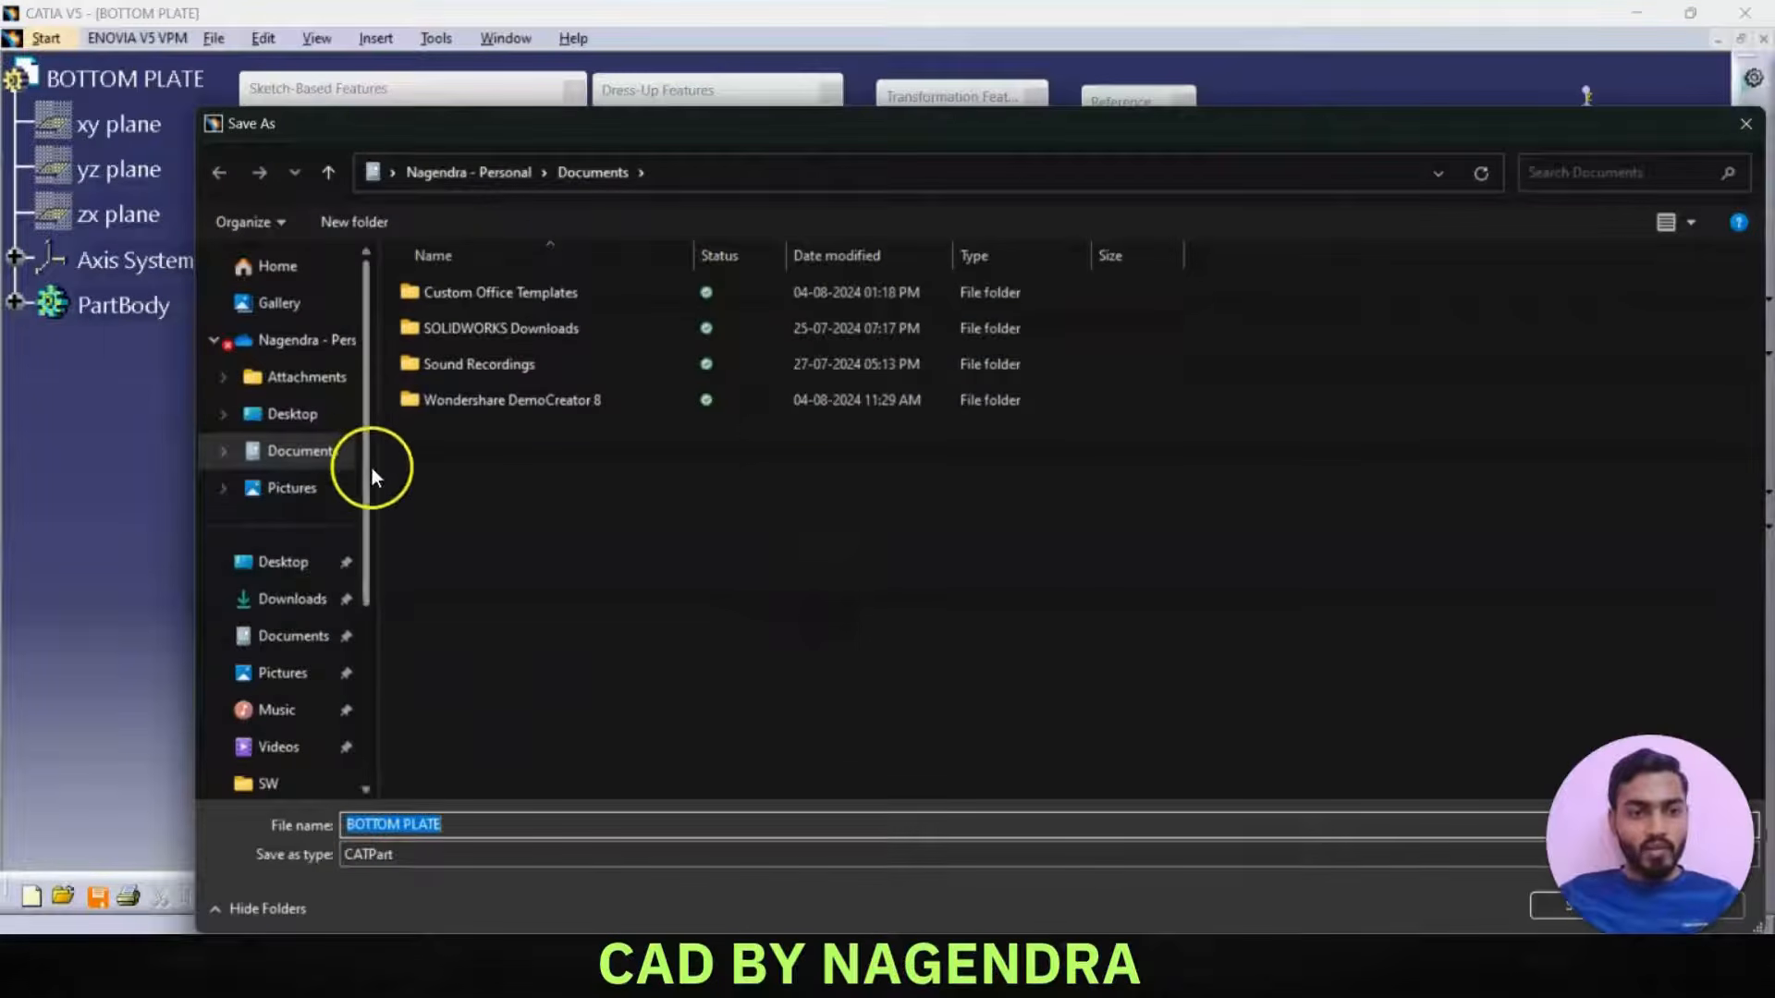
- Set the save location to the folder MODELS\Catia\ASSEMBLY DESIGN on drive D
scroll(373, 555, down, 5)
click(280, 707)
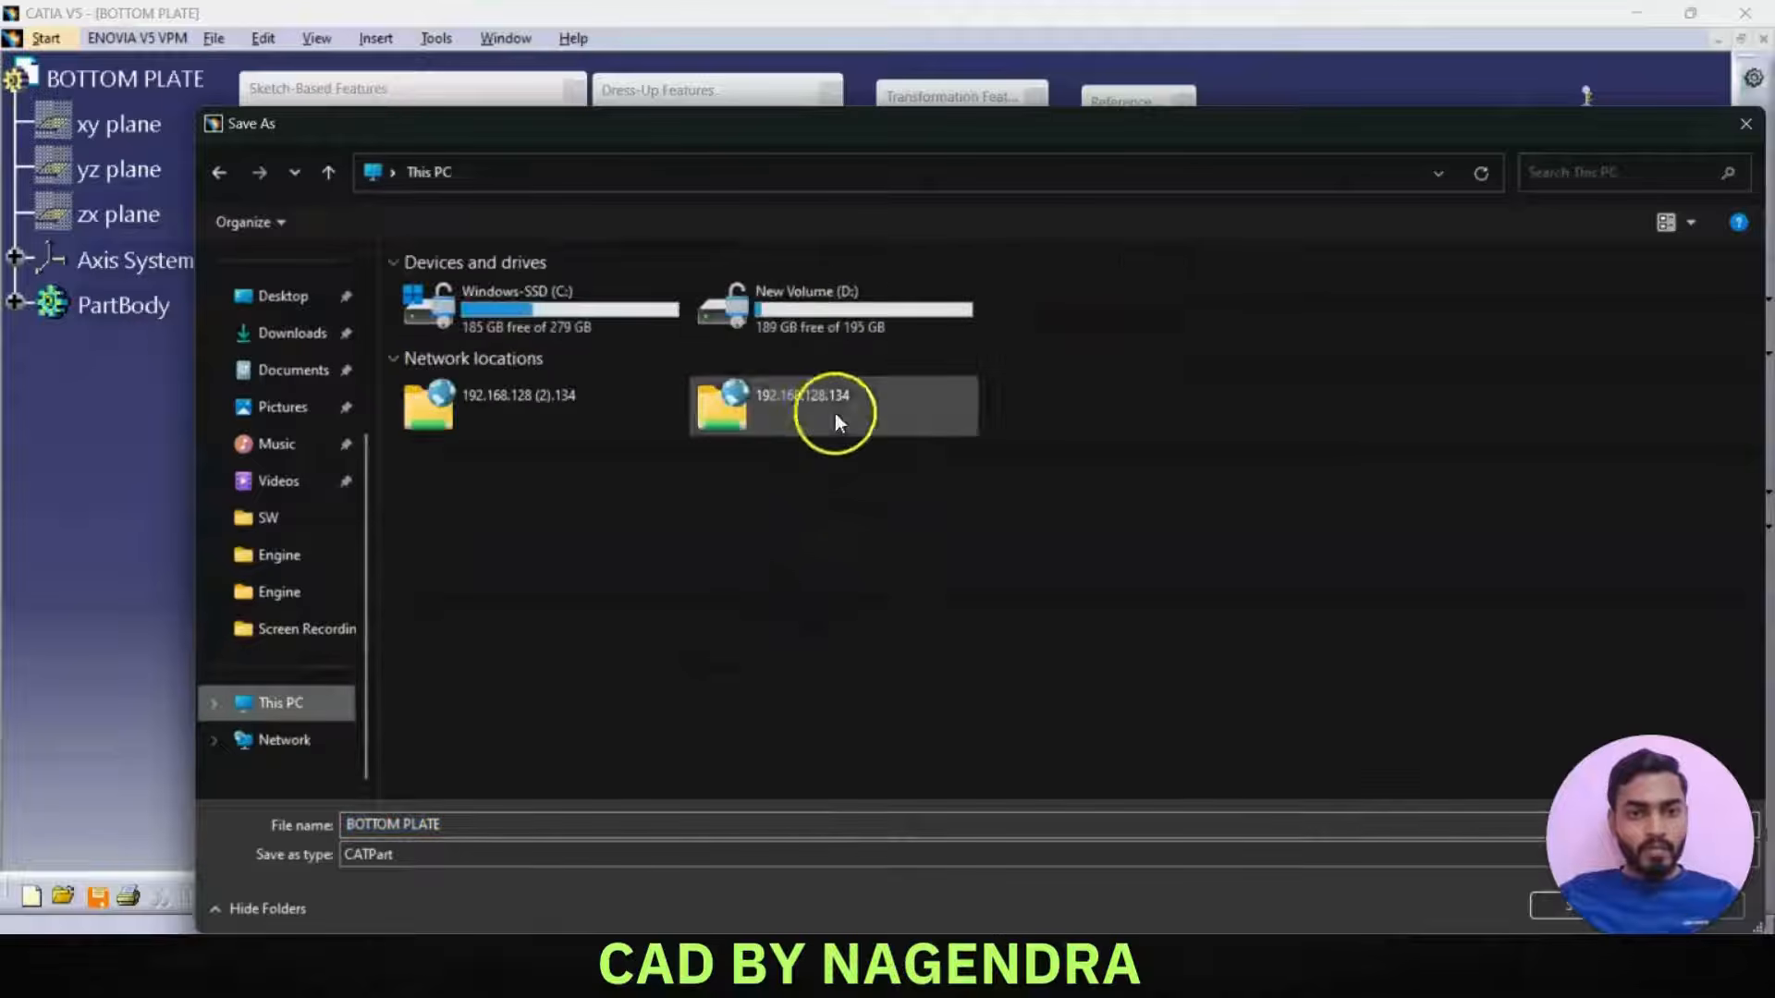
double_click(843, 311)
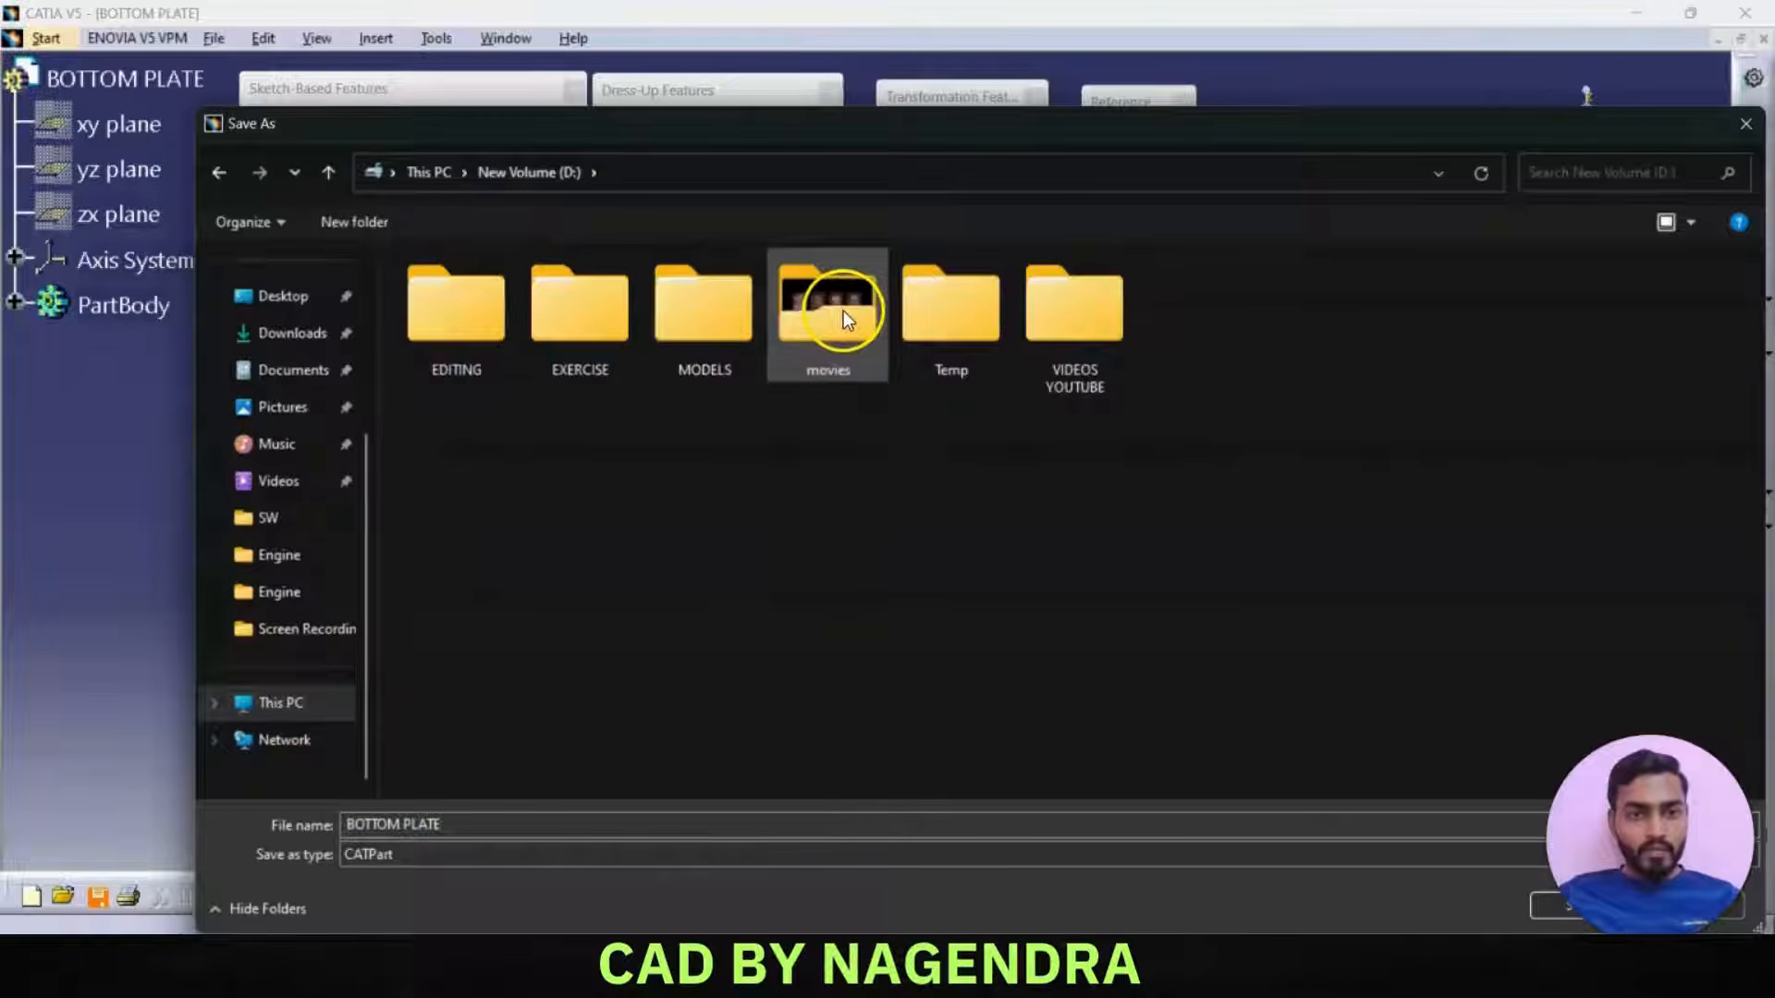
double_click(700, 349)
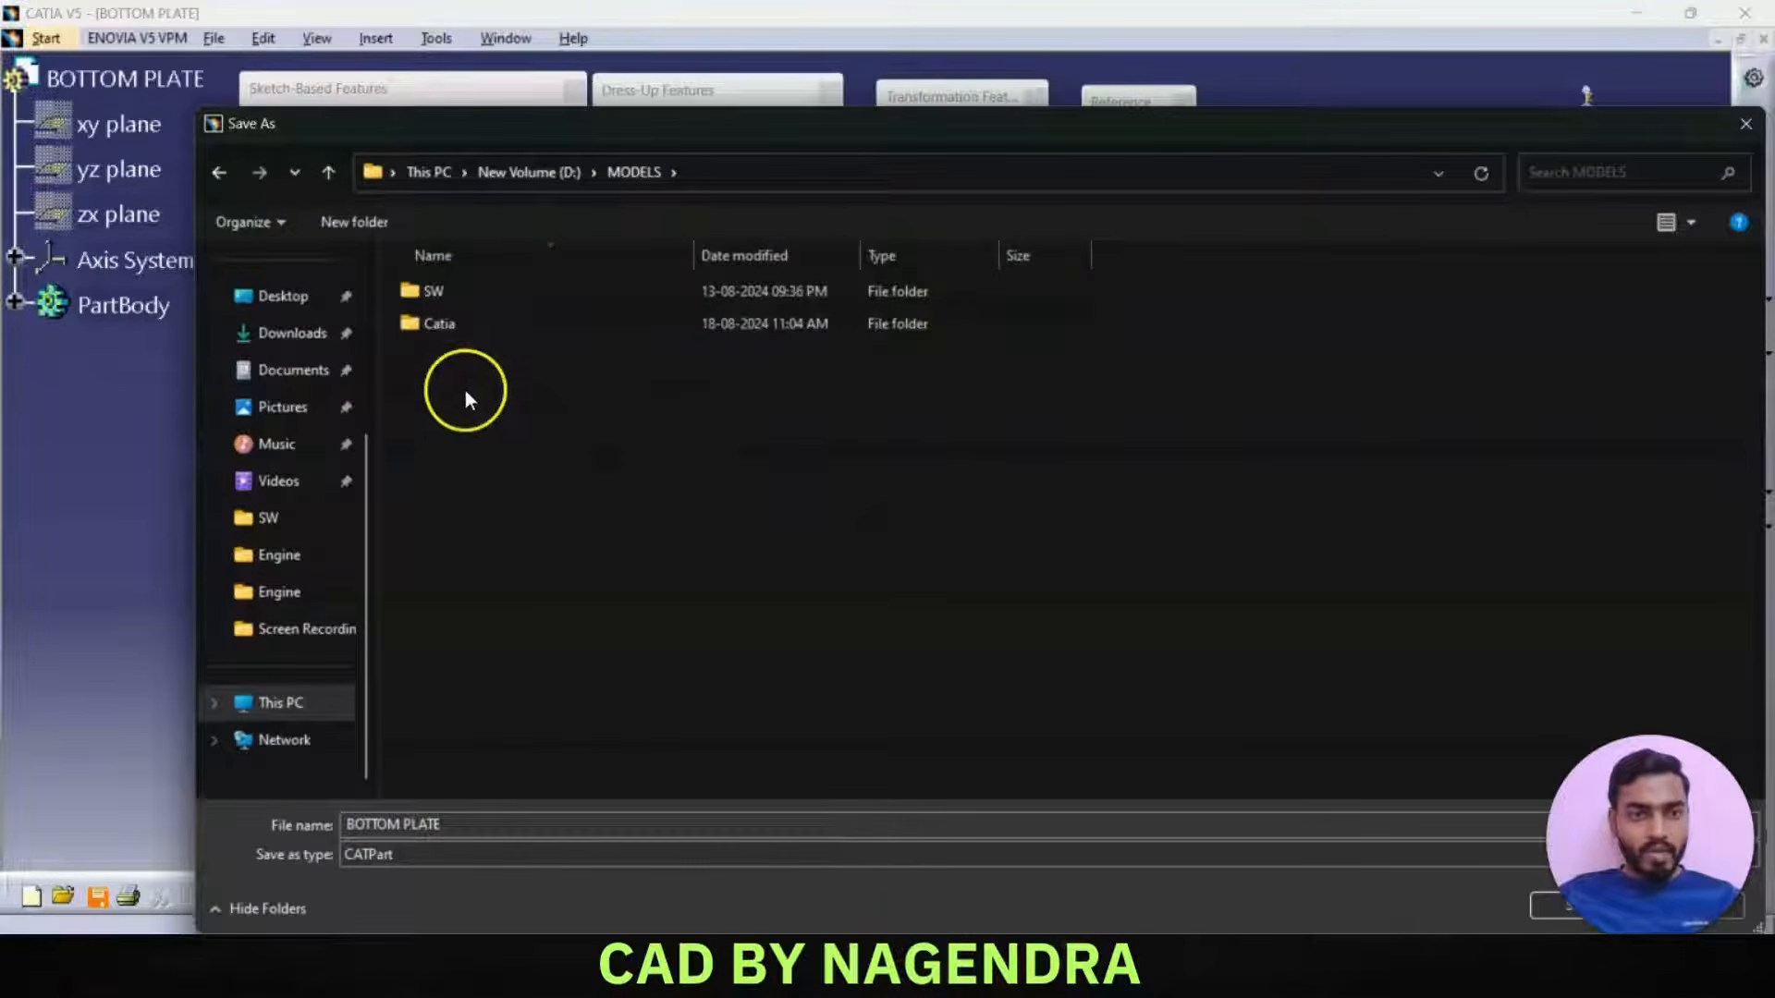
double_click(453, 329)
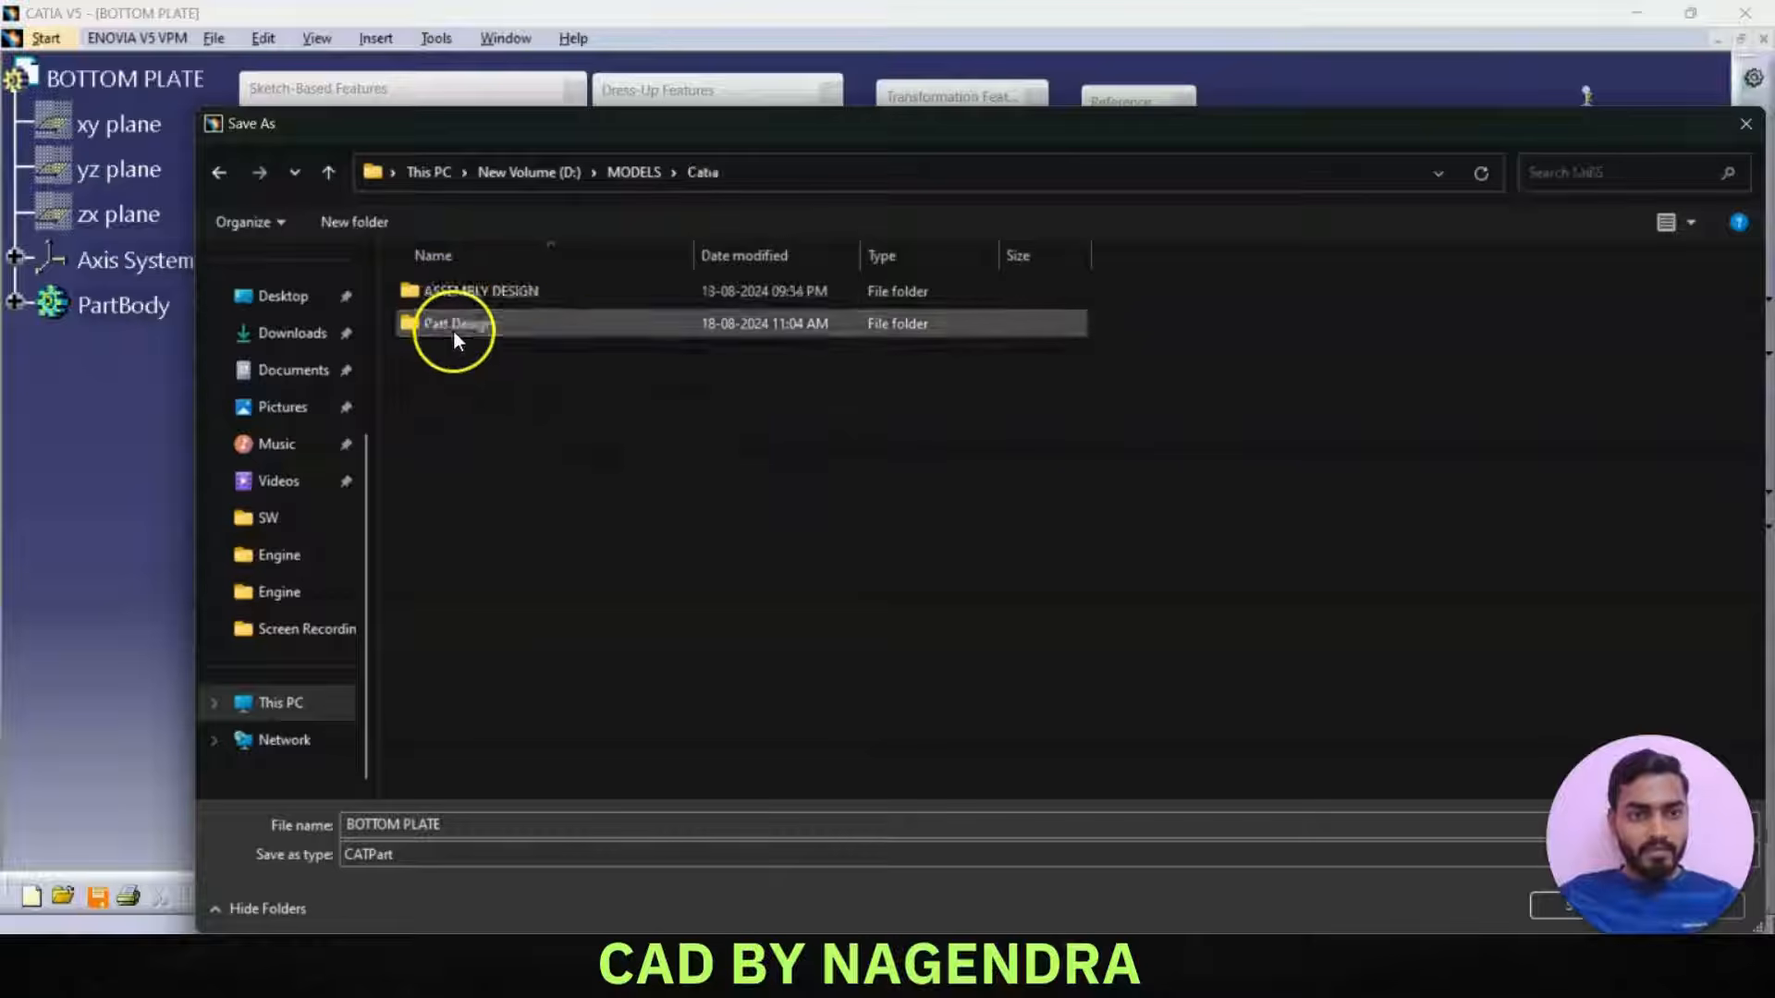
double_click(538, 291)
- Create a folder named PTA in ASSEMBLY DESIGN and save the part in it as BOTTOM PLATE
click(358, 222)
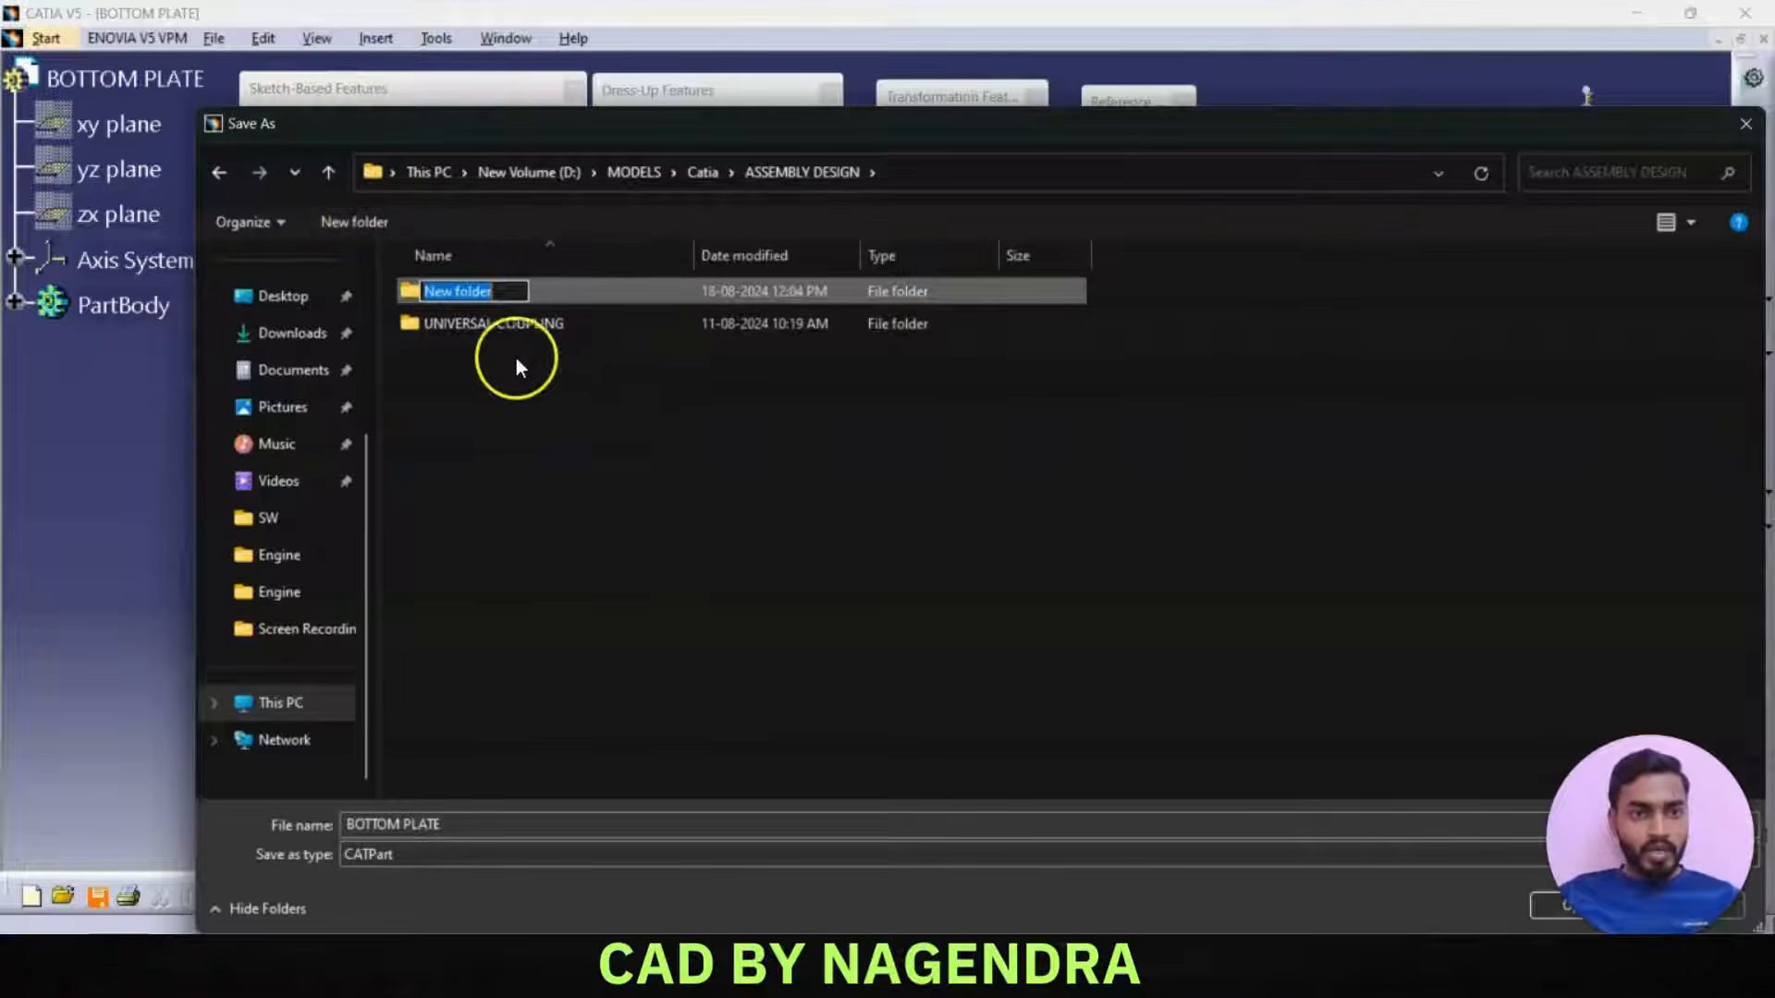
text(PTA)
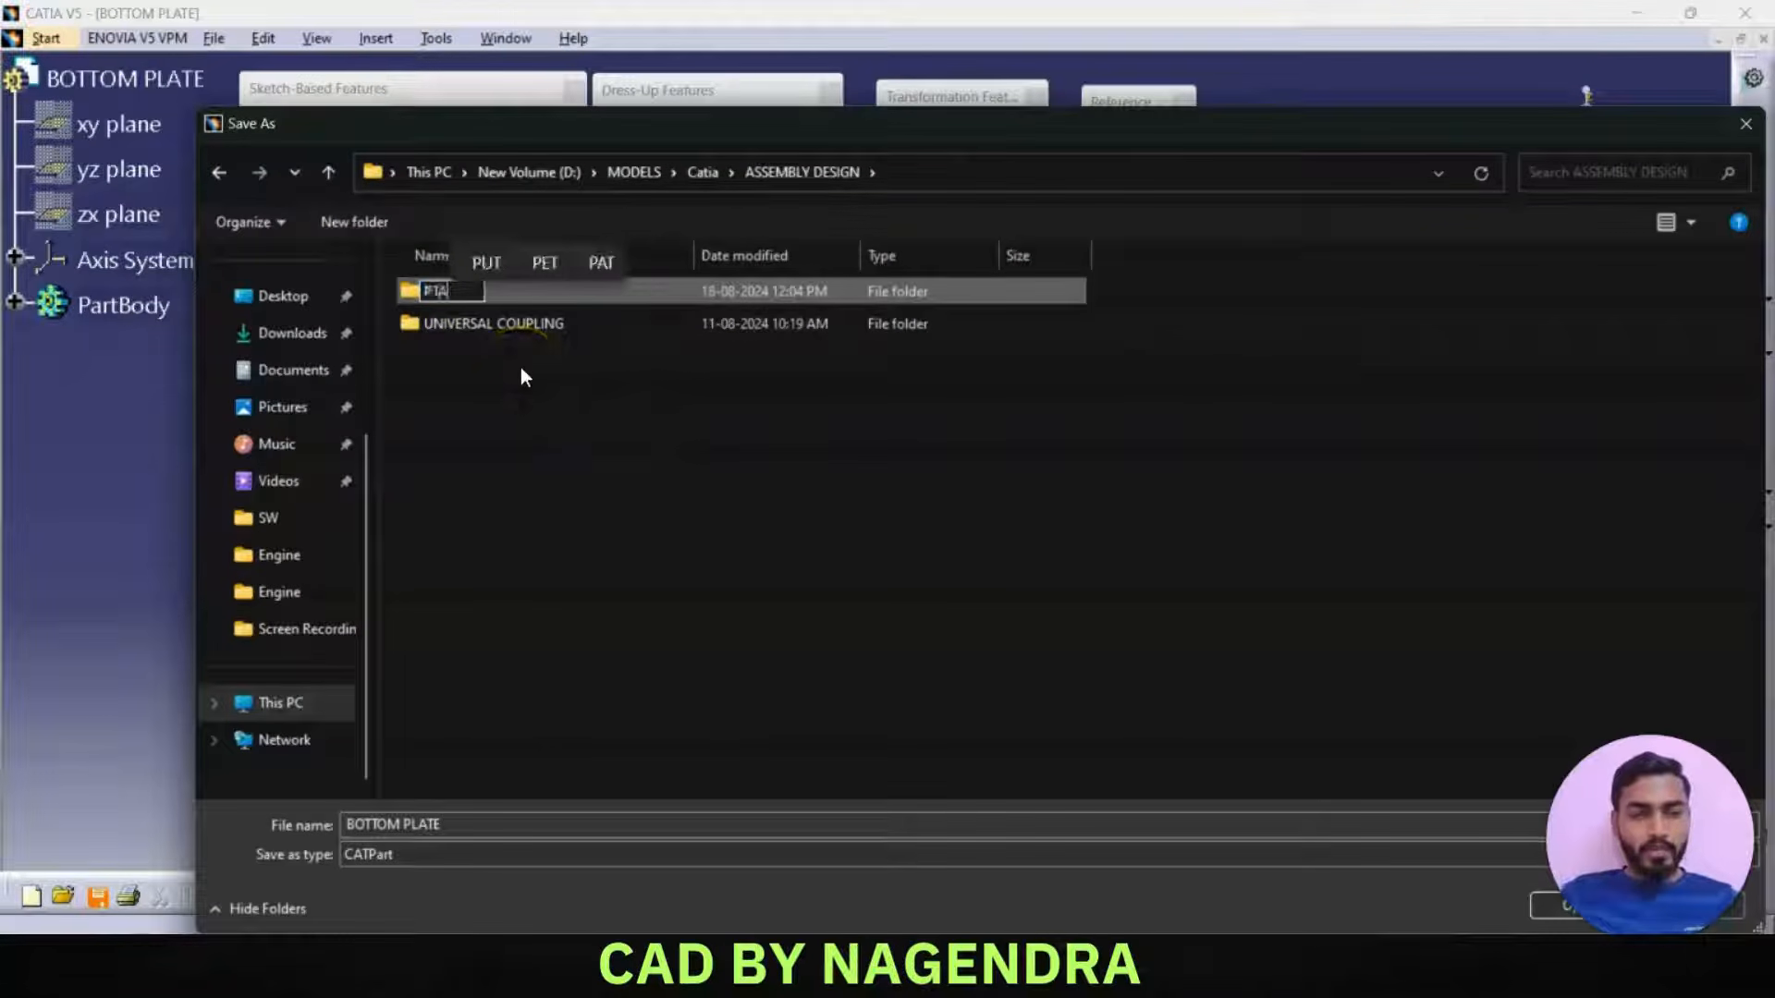
click(530, 436)
double_click(469, 290)
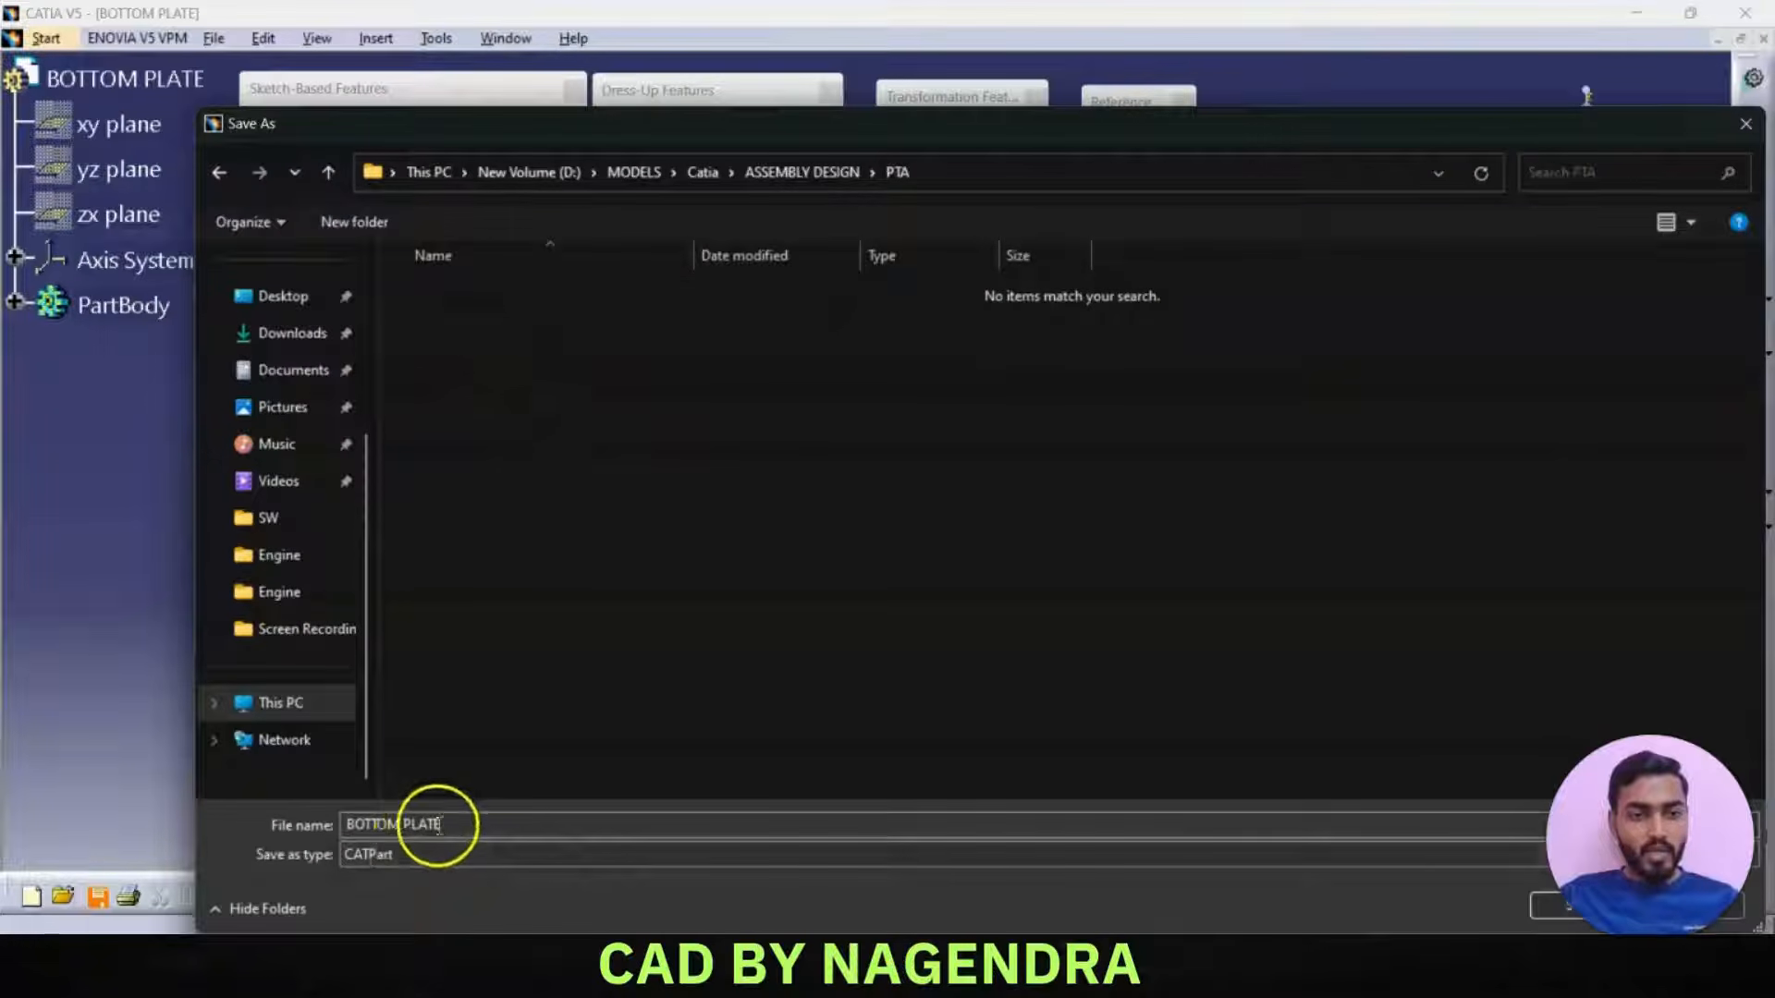
click(1562, 907)
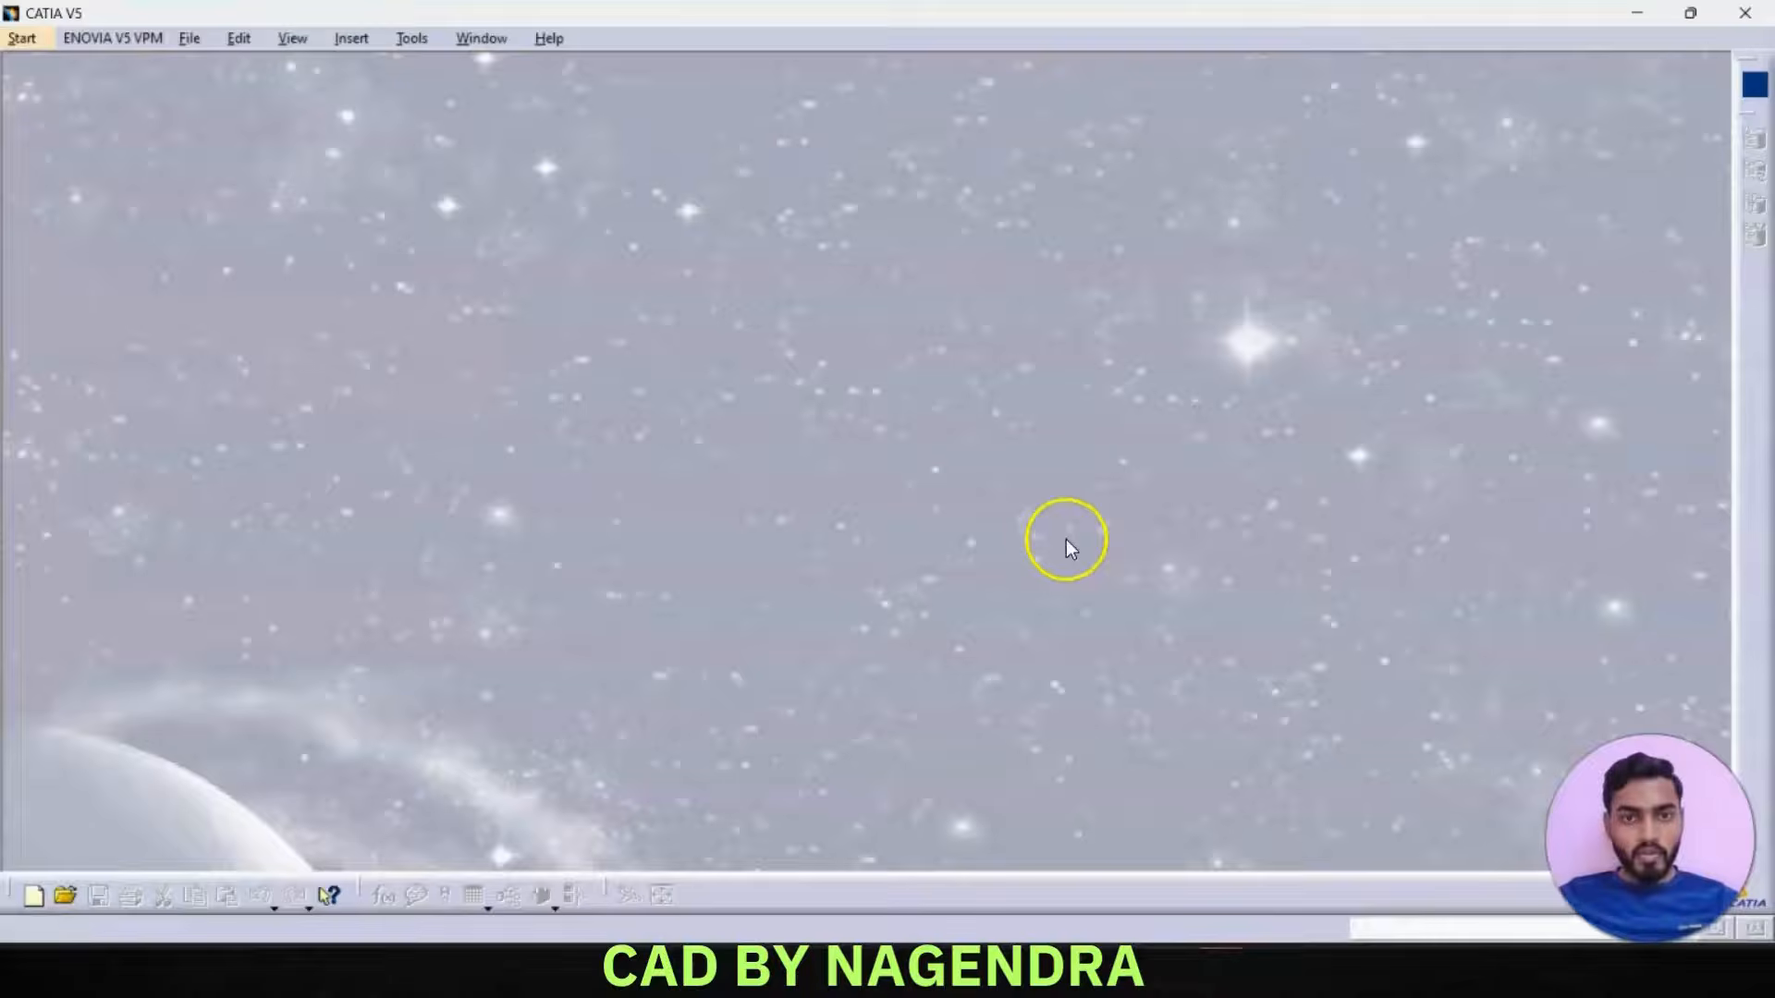
- Create a new part named TOP PLATE in the Part Design workbench
click(22, 38)
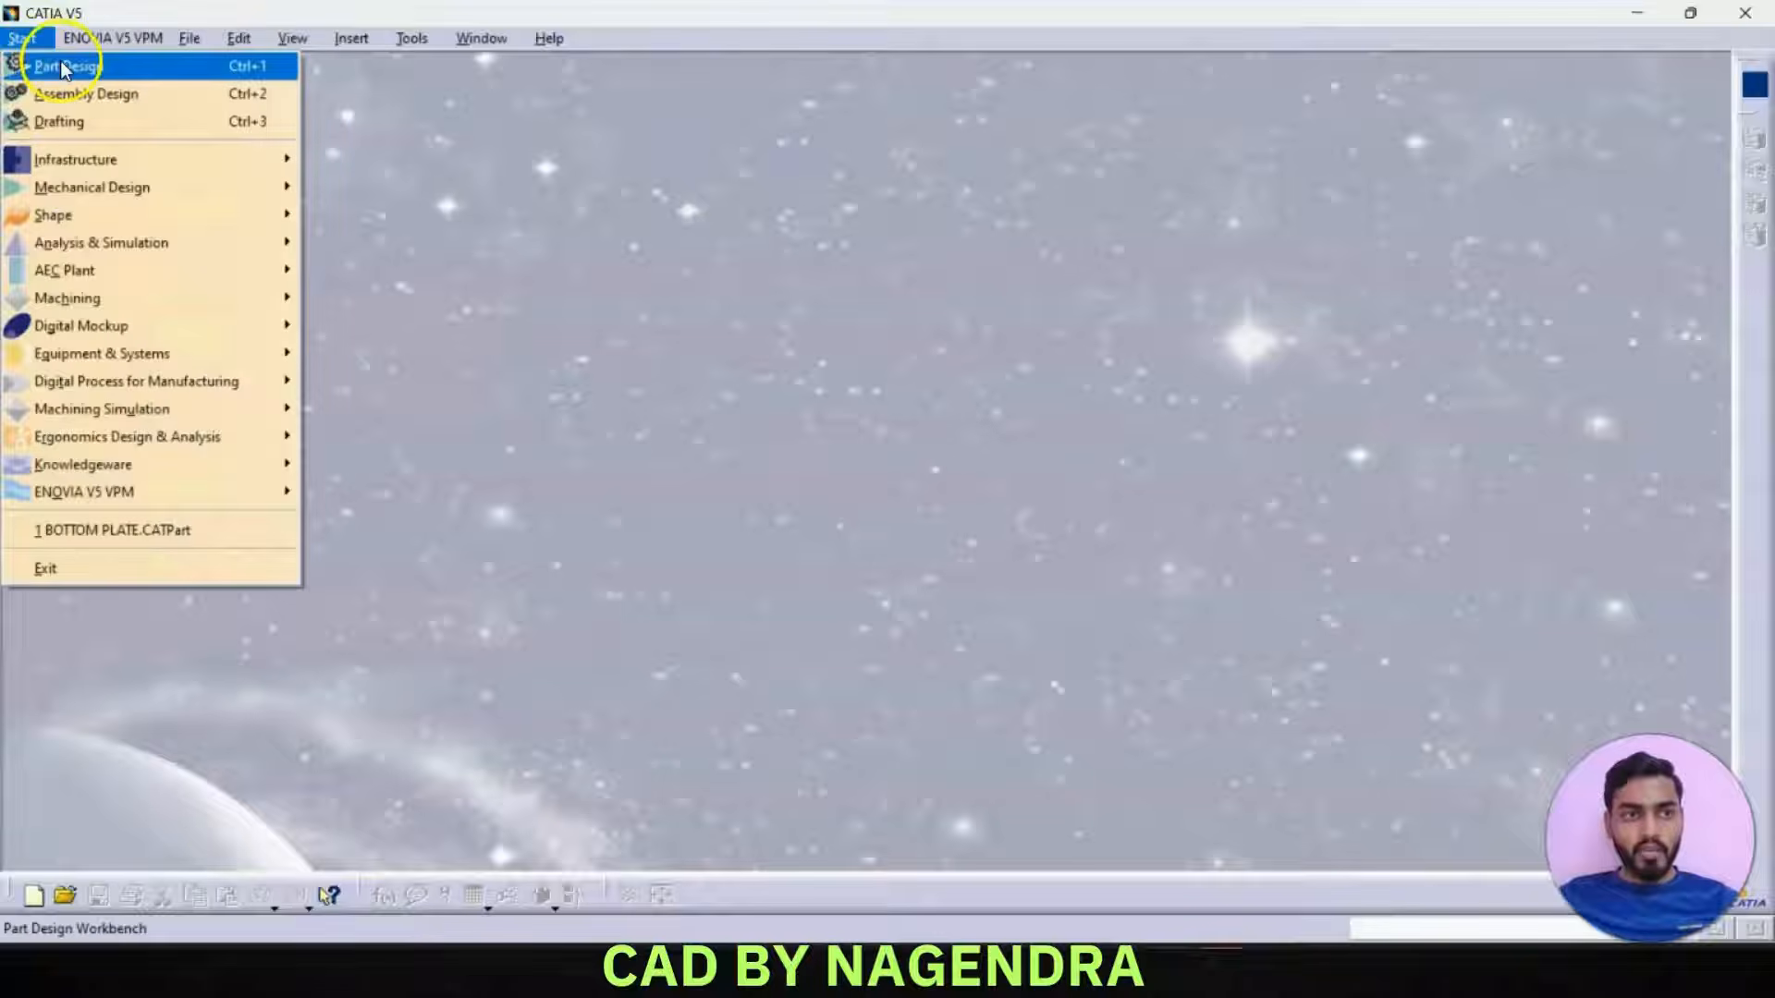
click(59, 59)
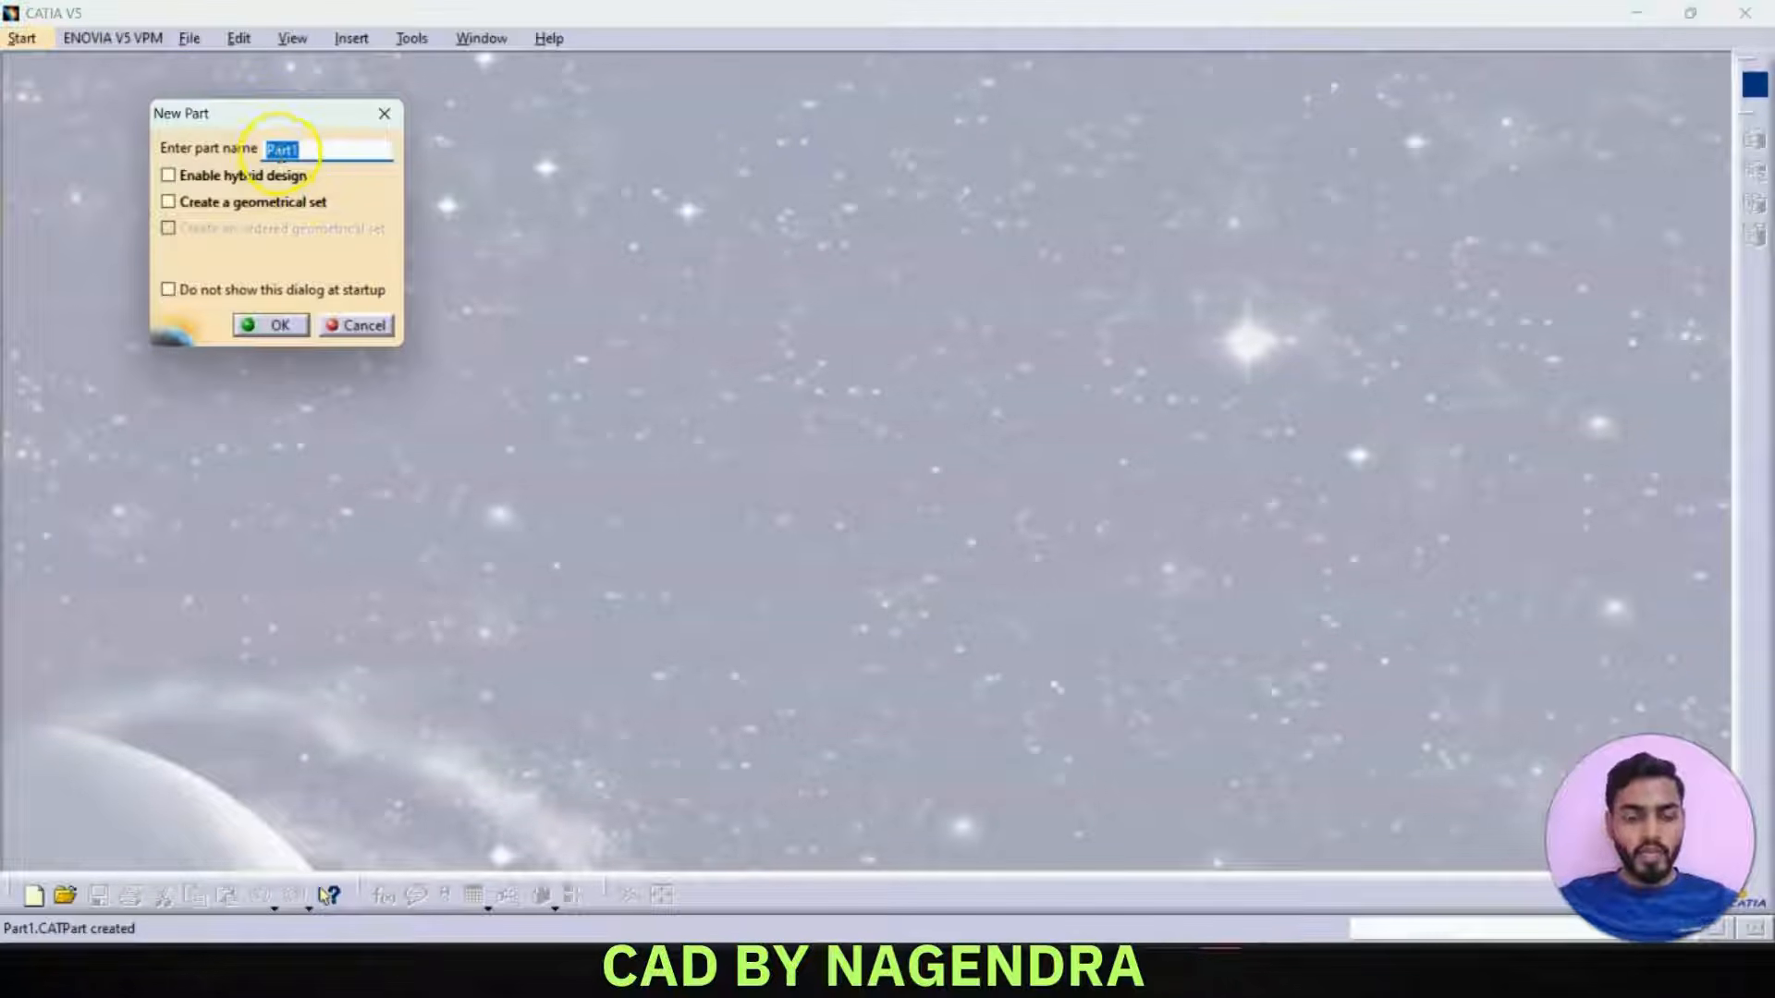
text(TOP )
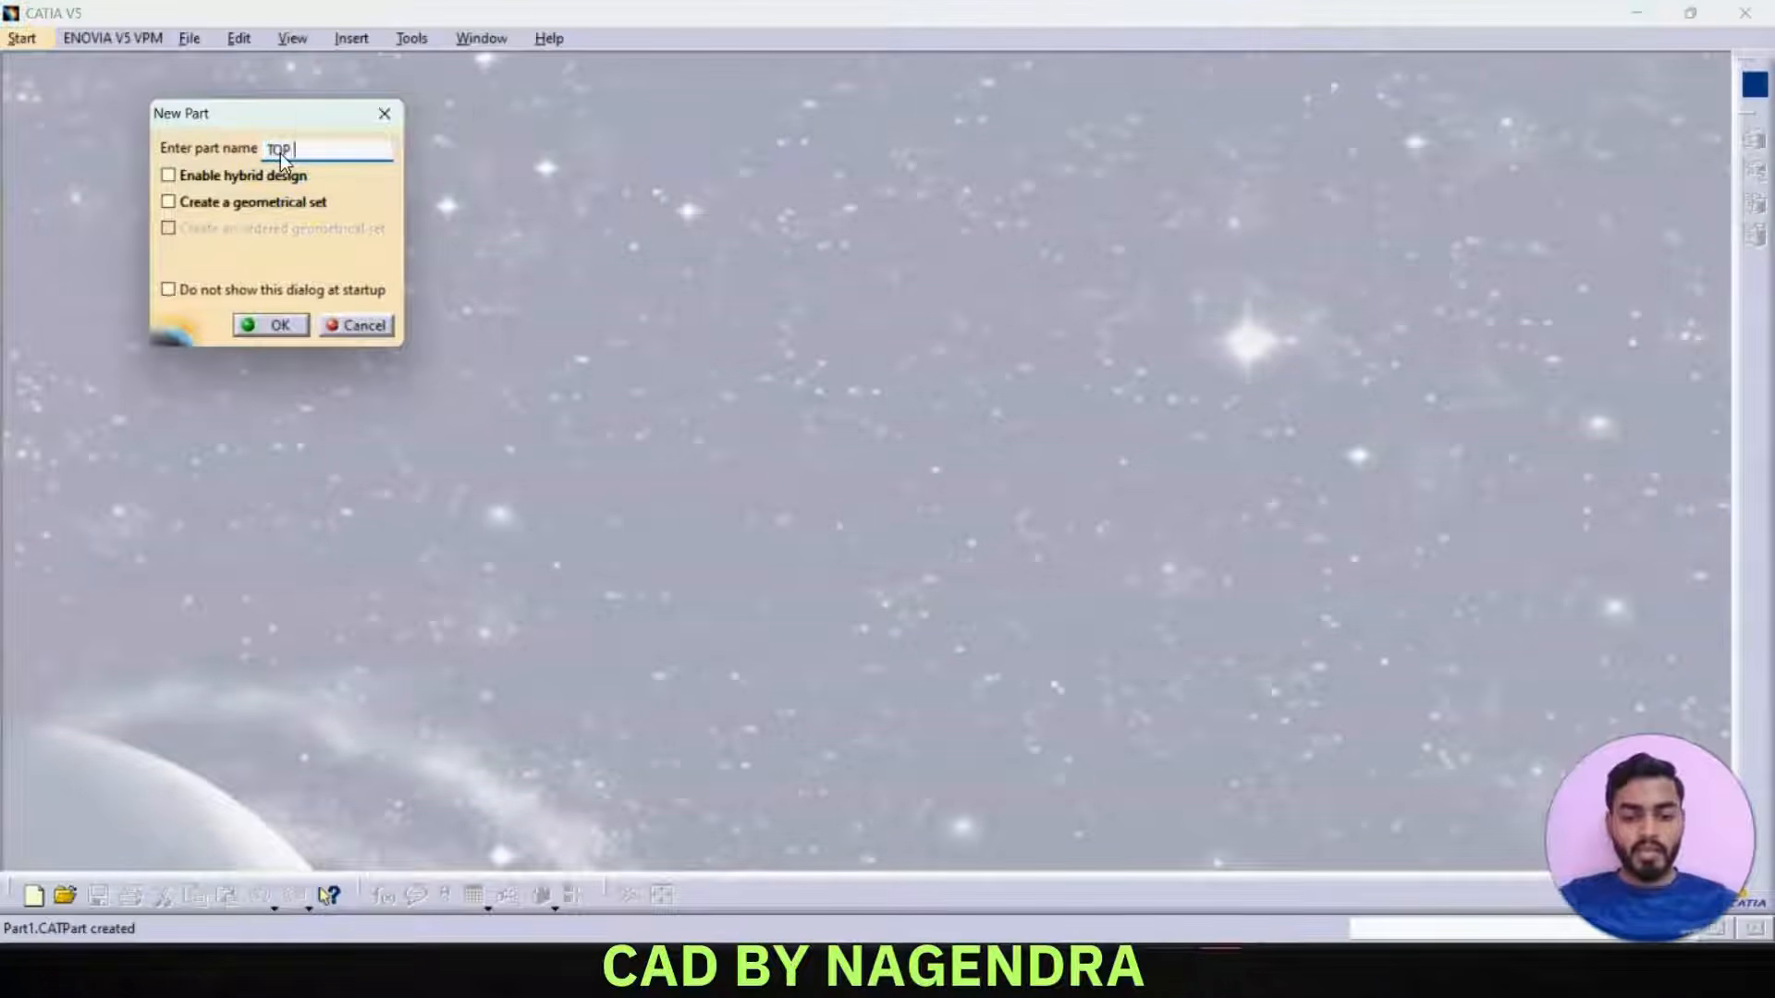
text(PLATE)
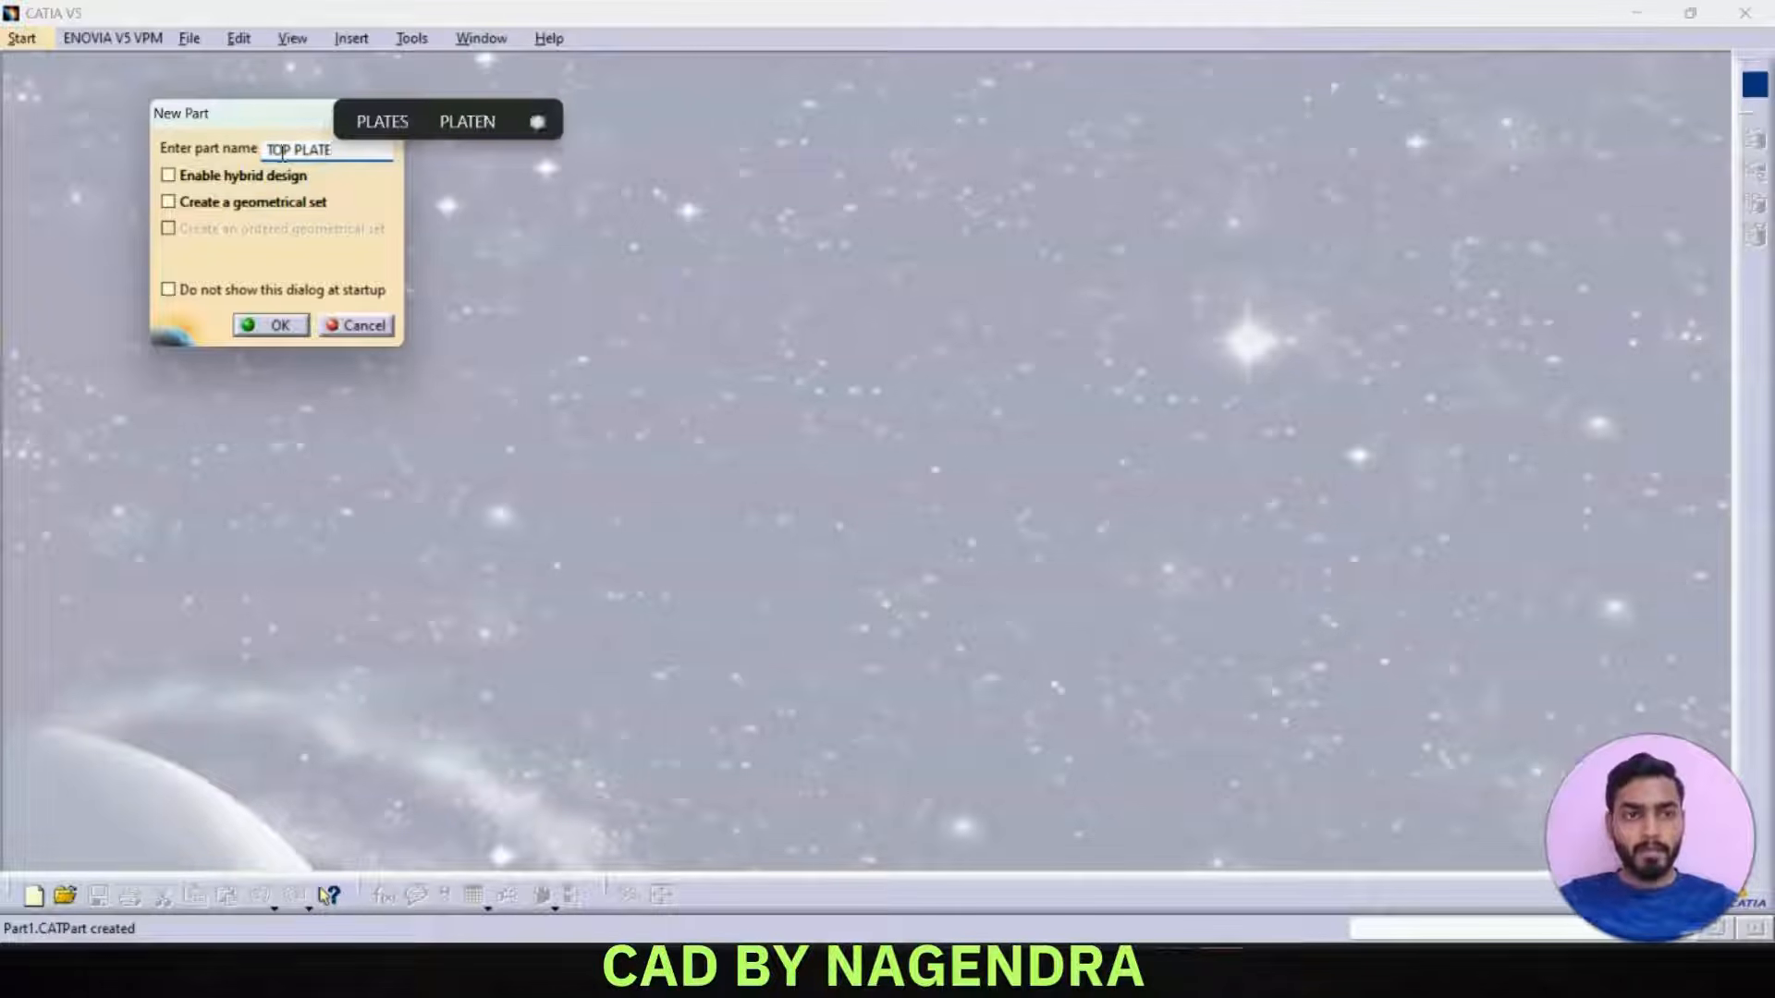
click(292, 327)
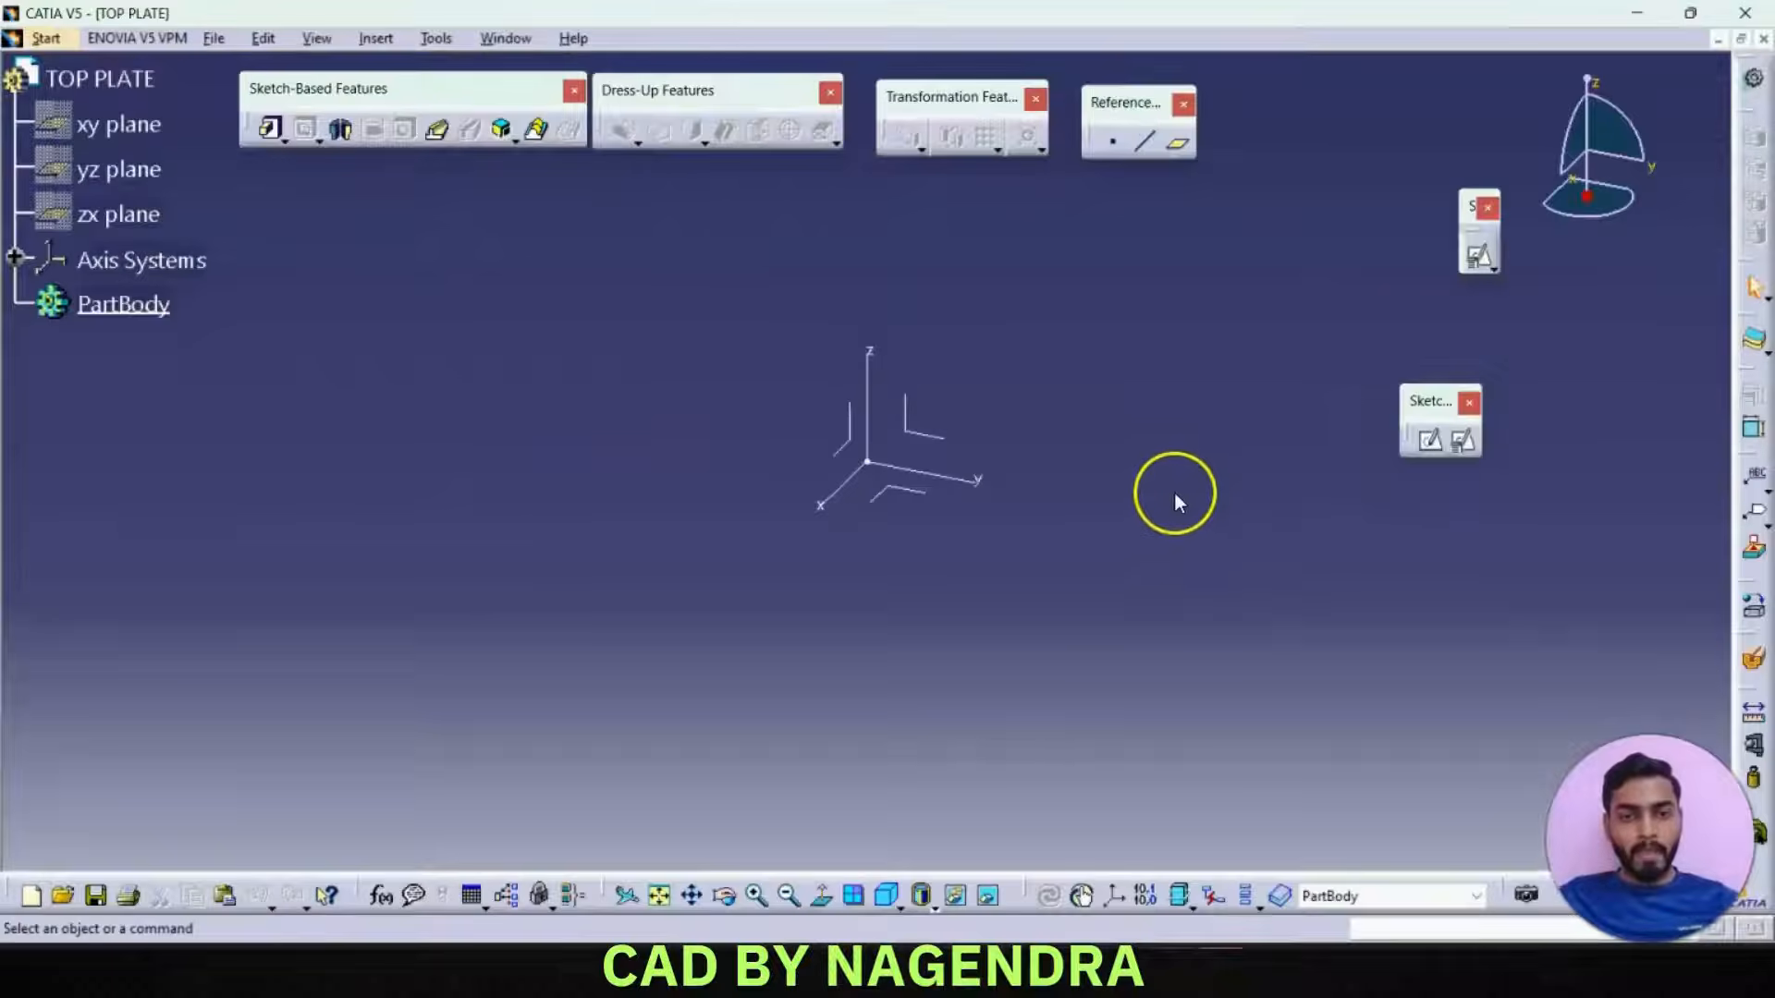
- Check the Top Plate drawing and open a positioned sketch on the absolute XY plane with the axes swapped and V reversed
key(alt+Tab)
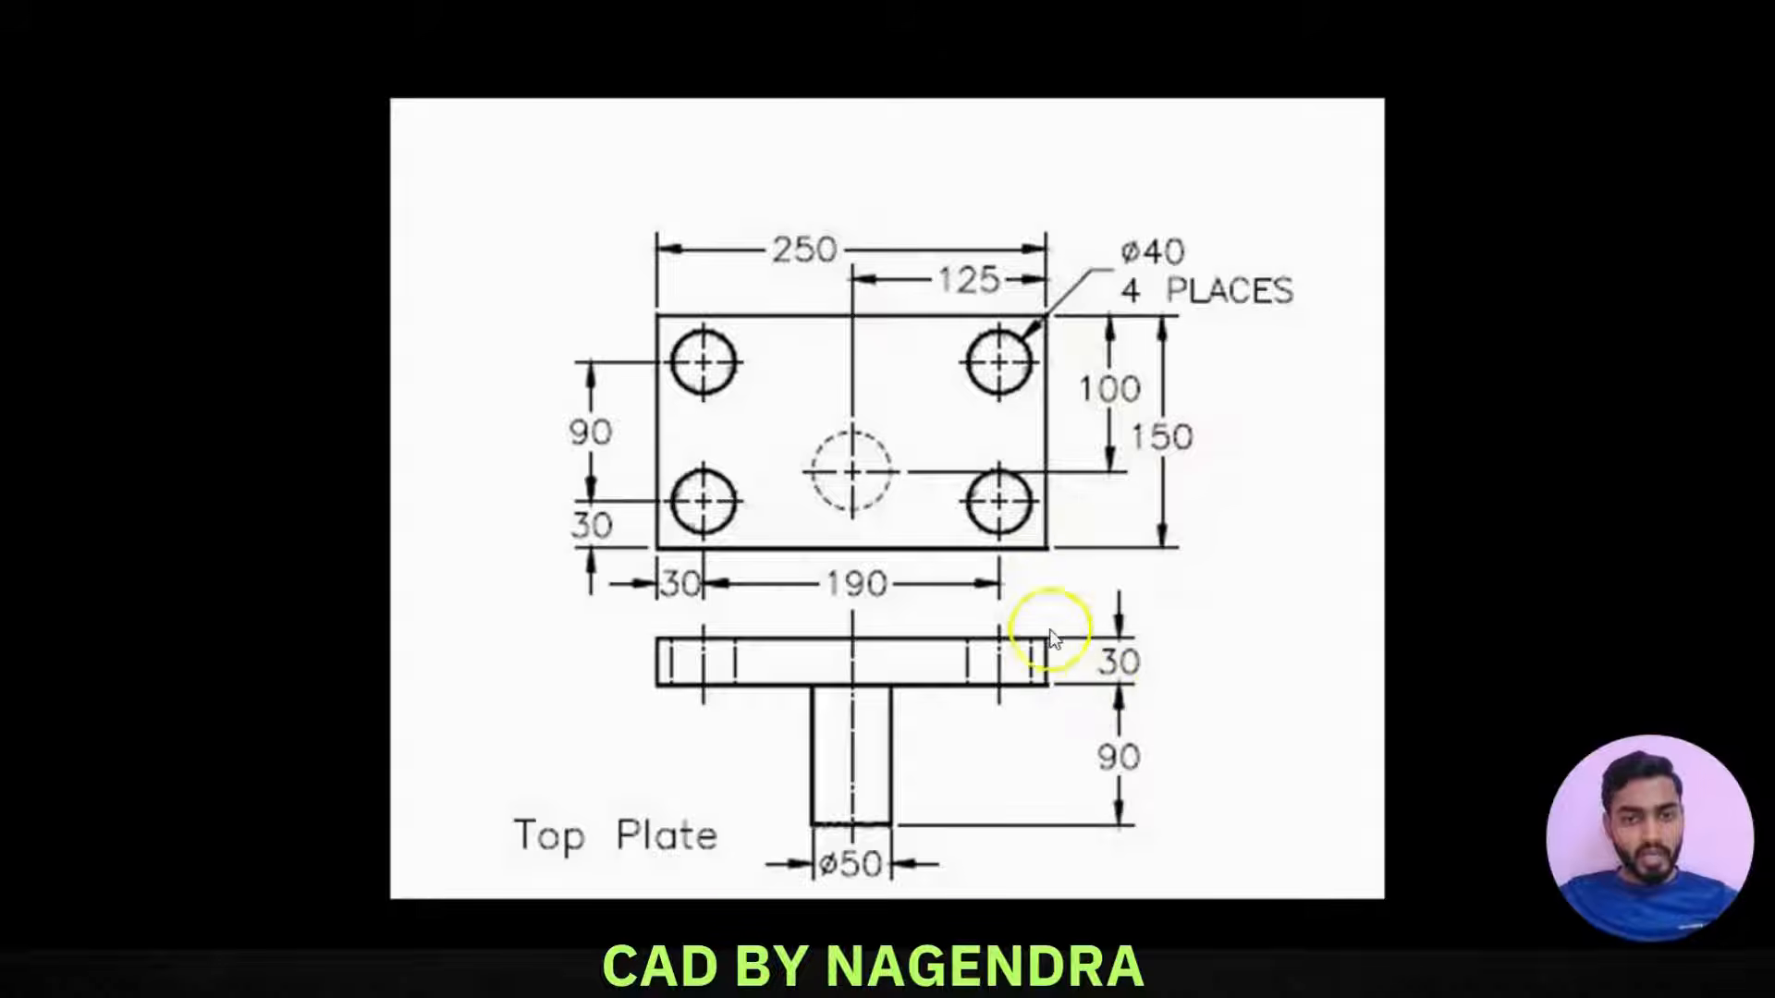
key(alt+Tab)
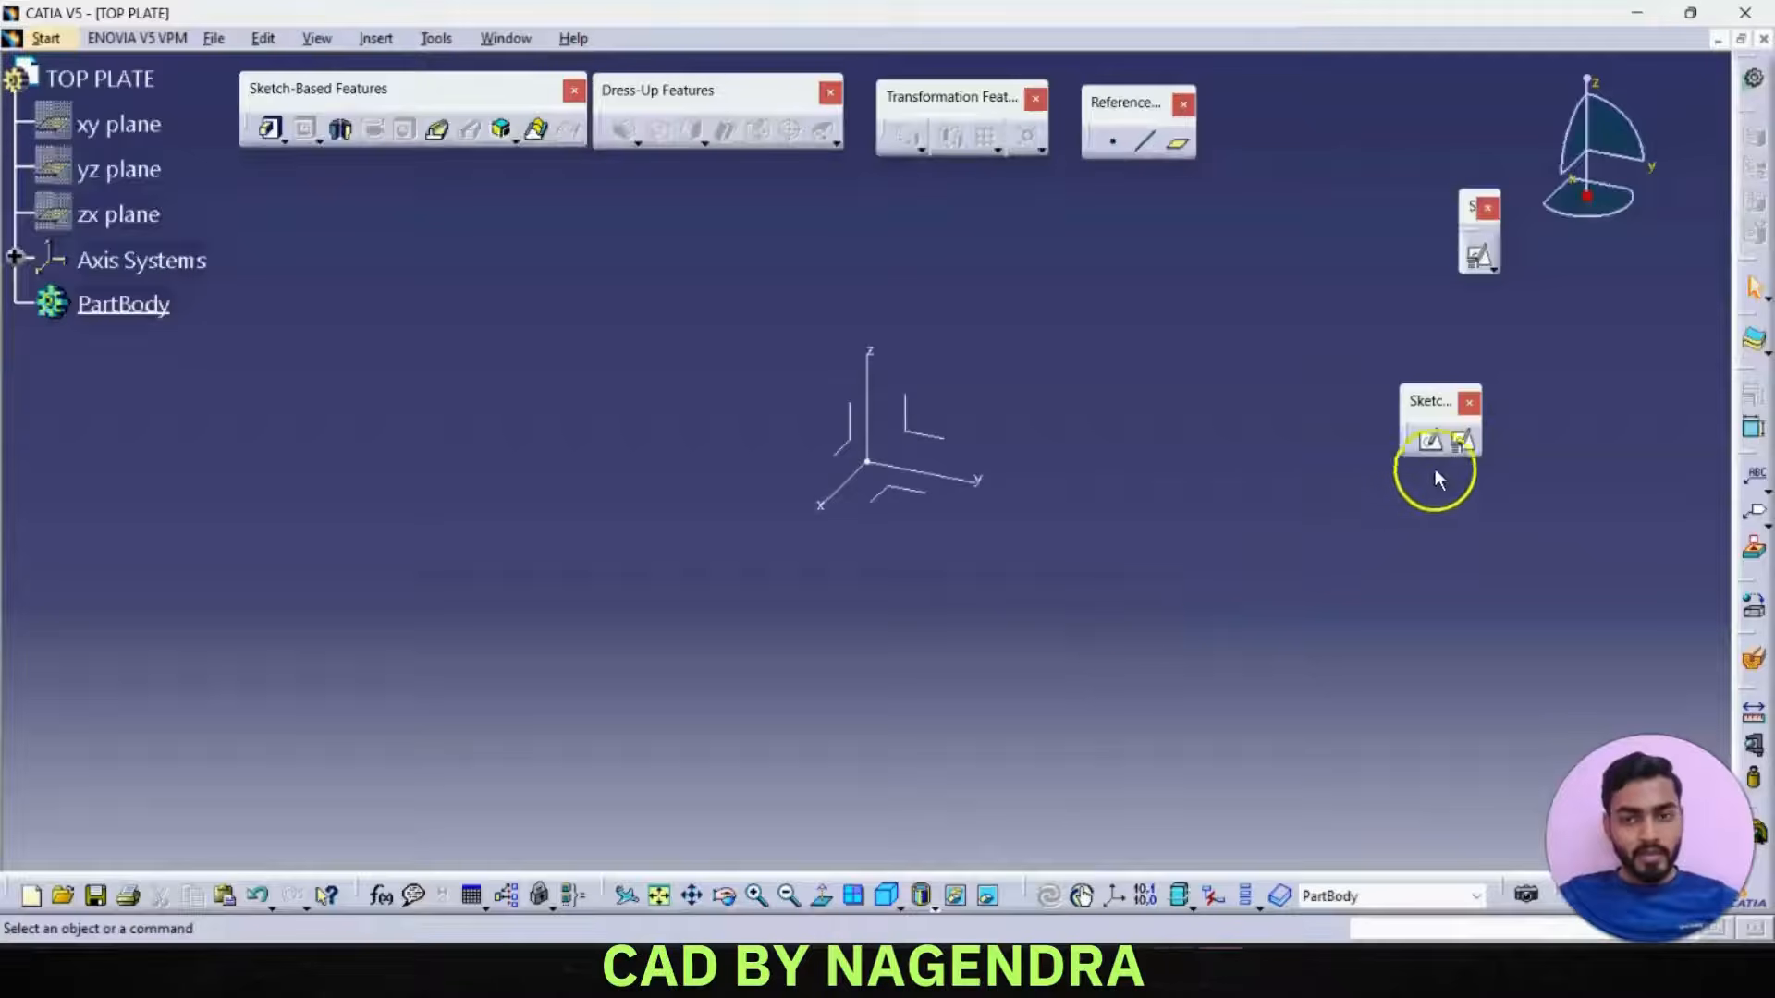
click(1462, 442)
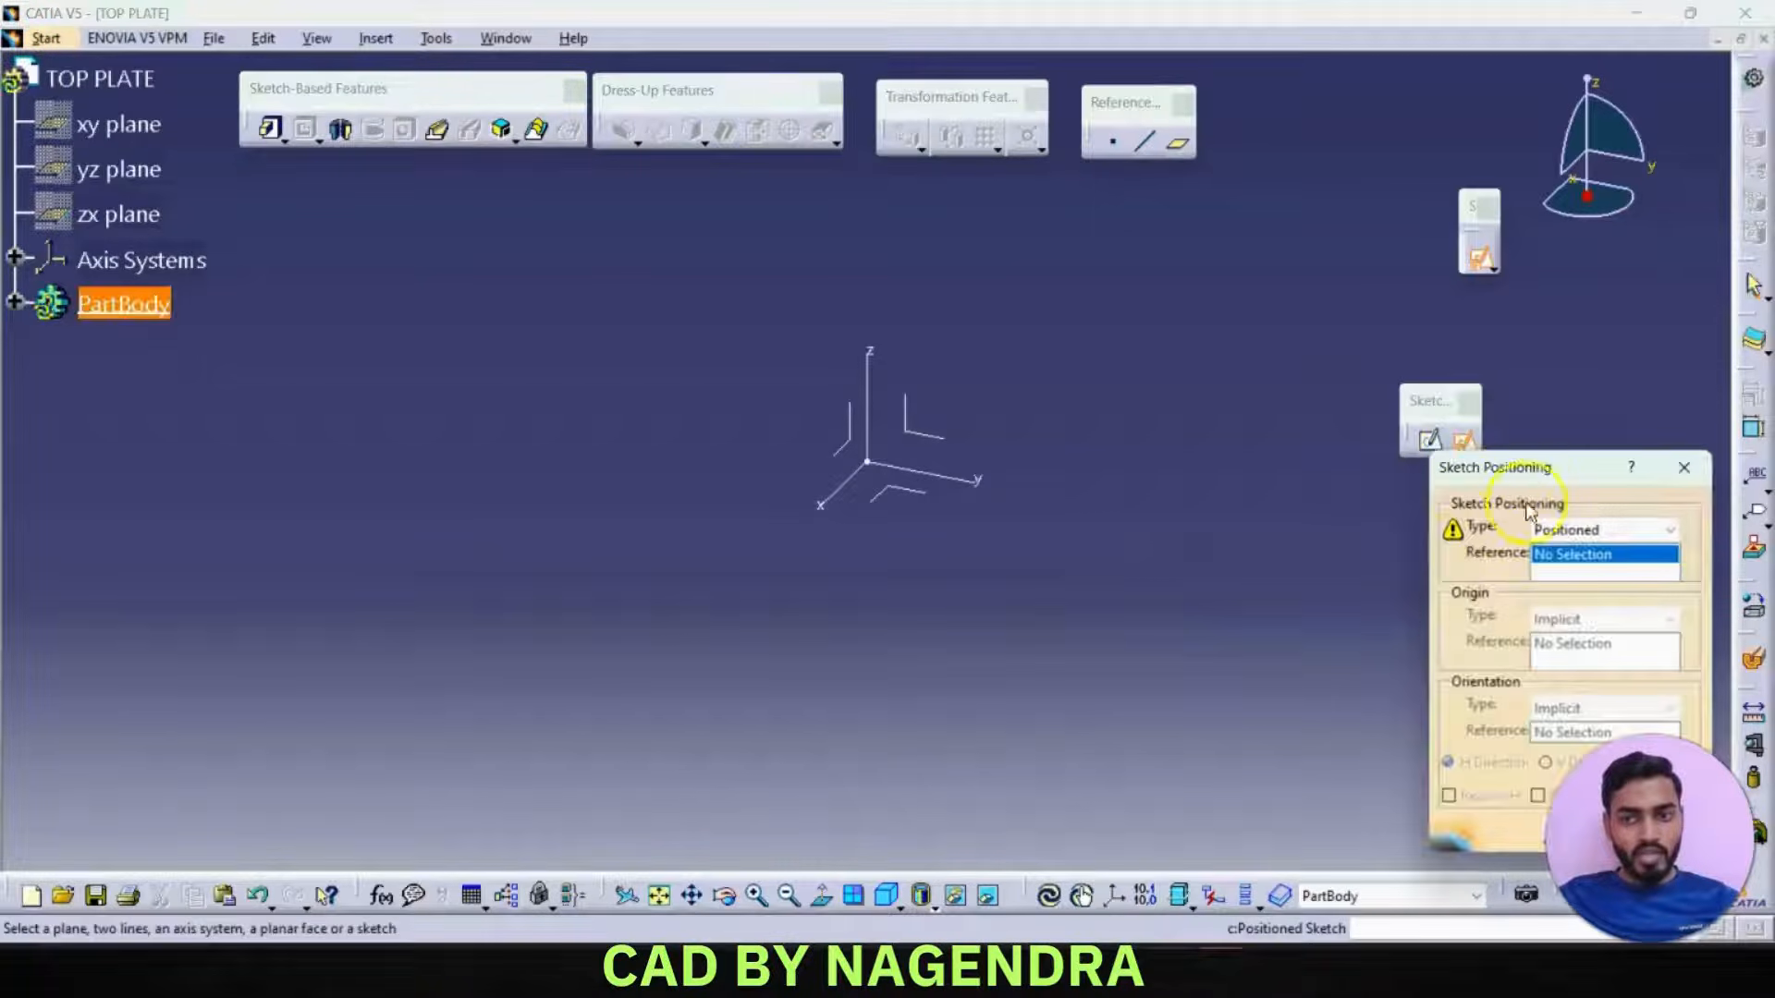
drag(1507, 469, 1157, 184)
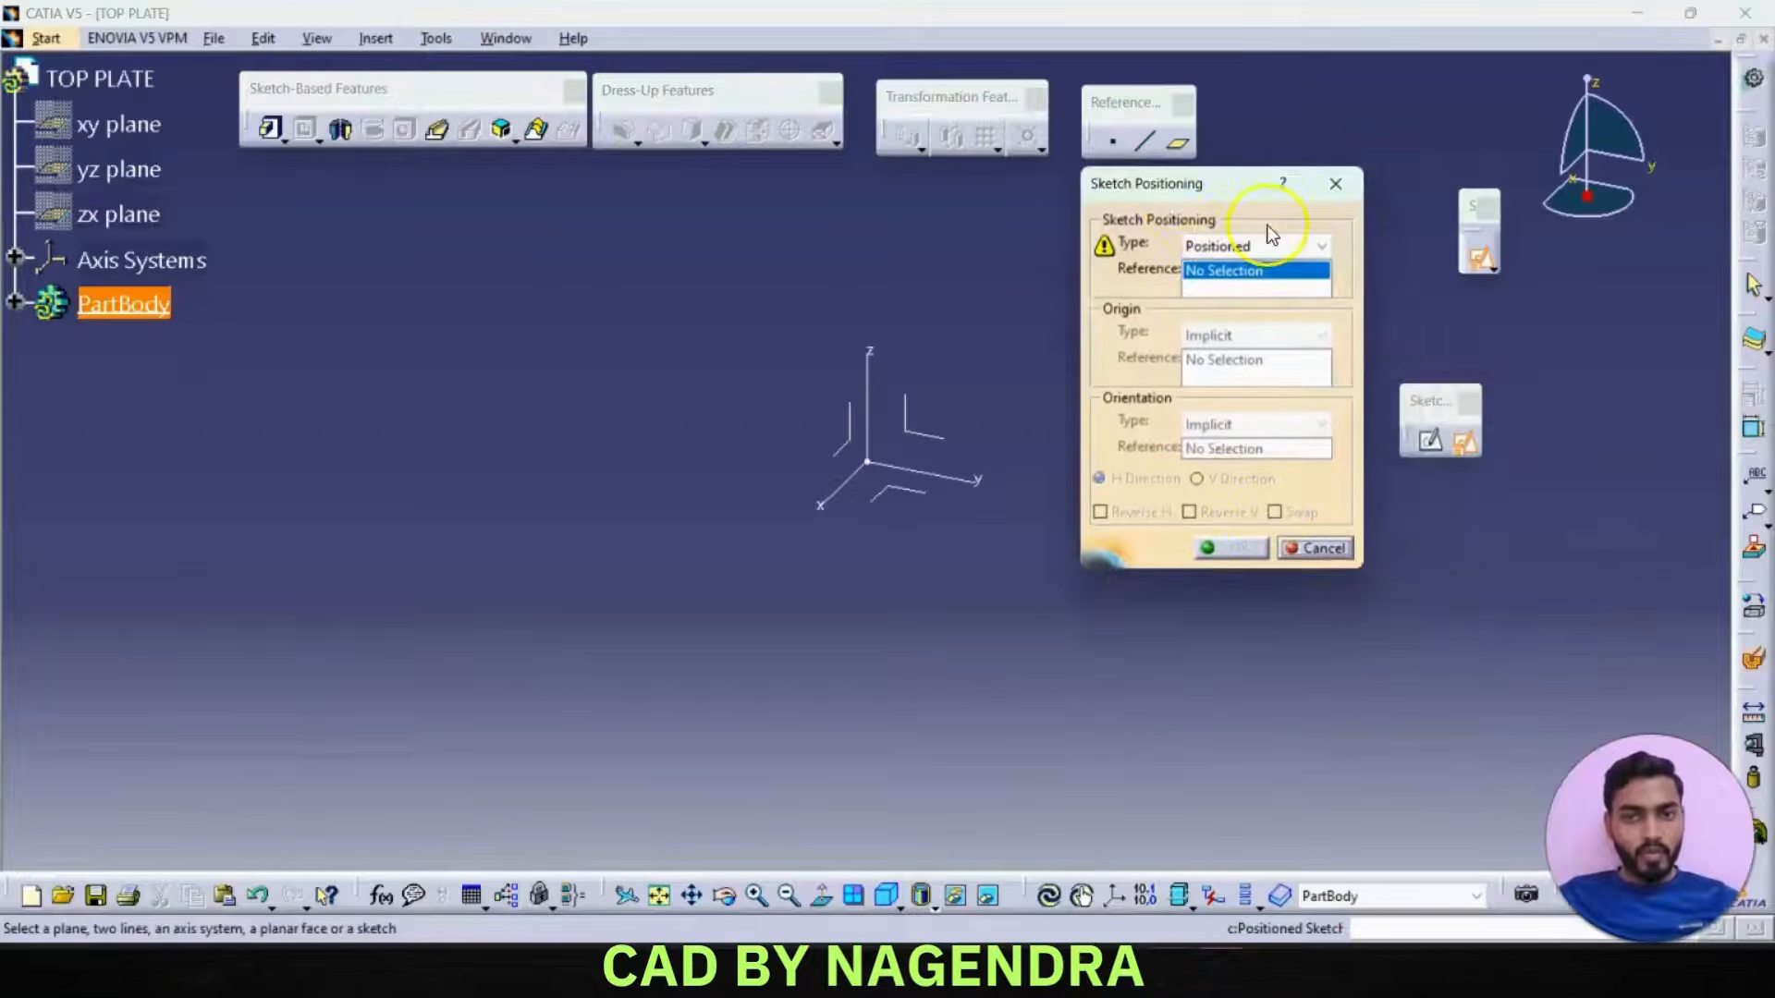
click(920, 485)
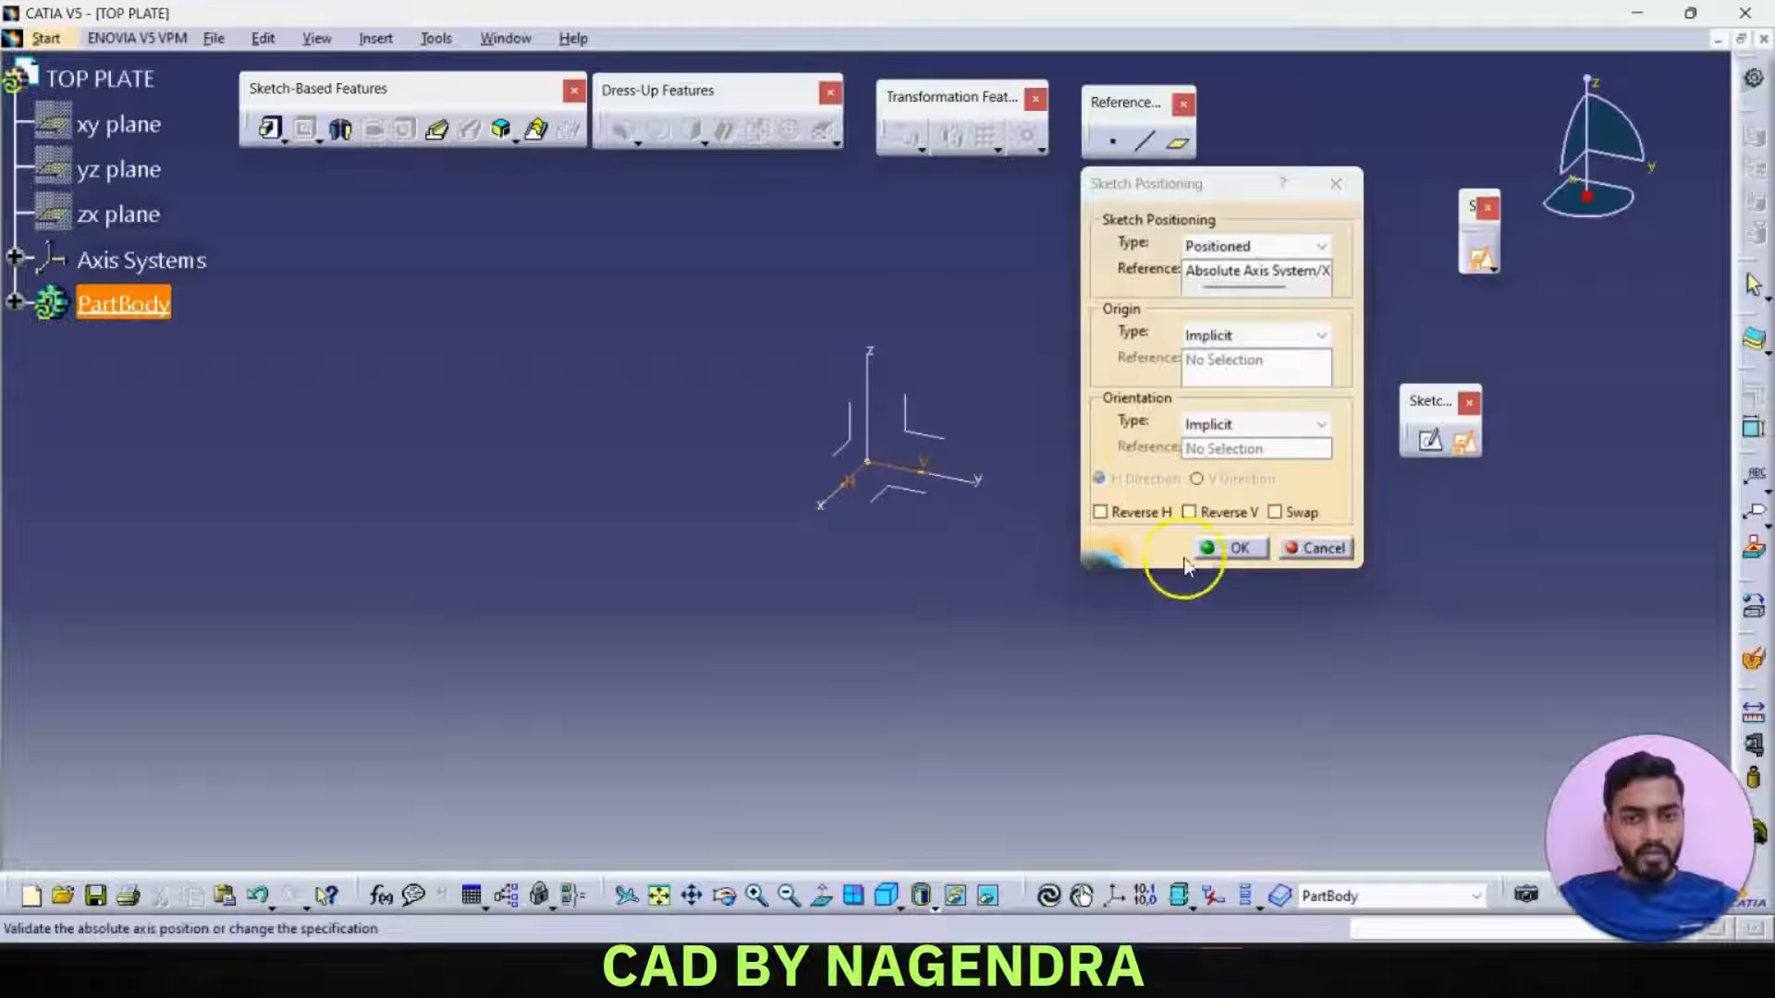
click(1292, 514)
click(1233, 514)
click(1232, 550)
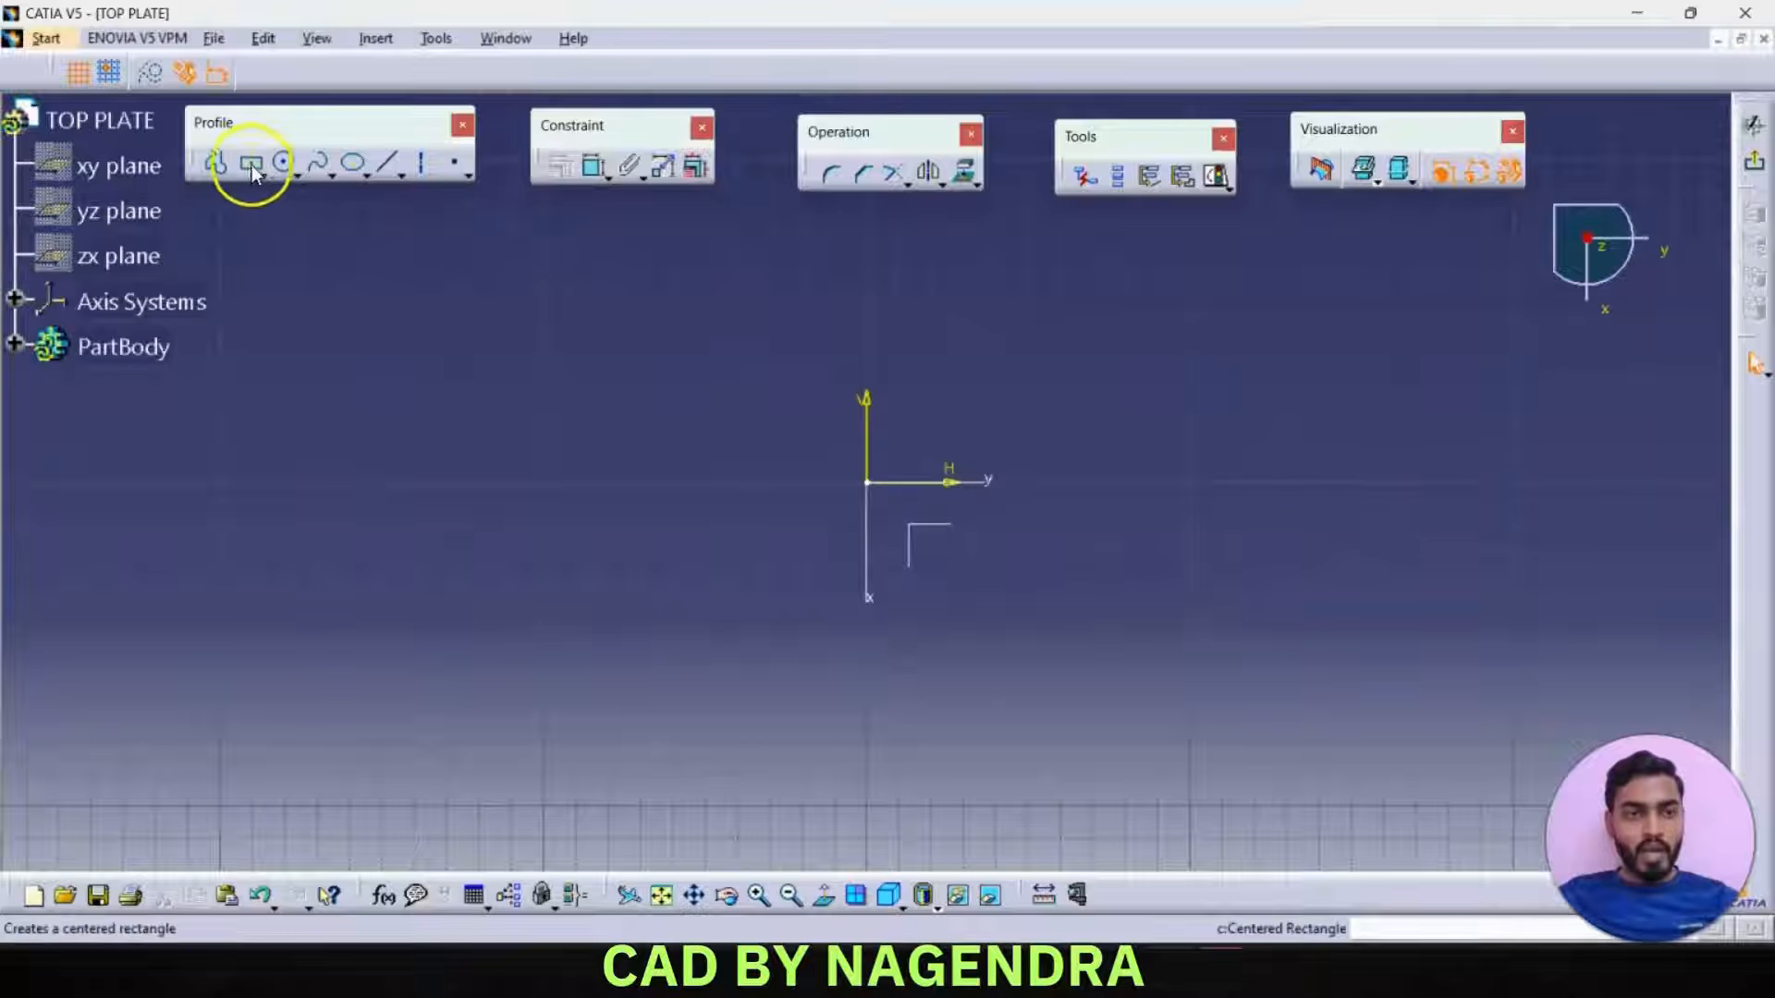
- Sketch a centered rectangle about 55 mm high around the sketch origin
click(252, 167)
click(867, 481)
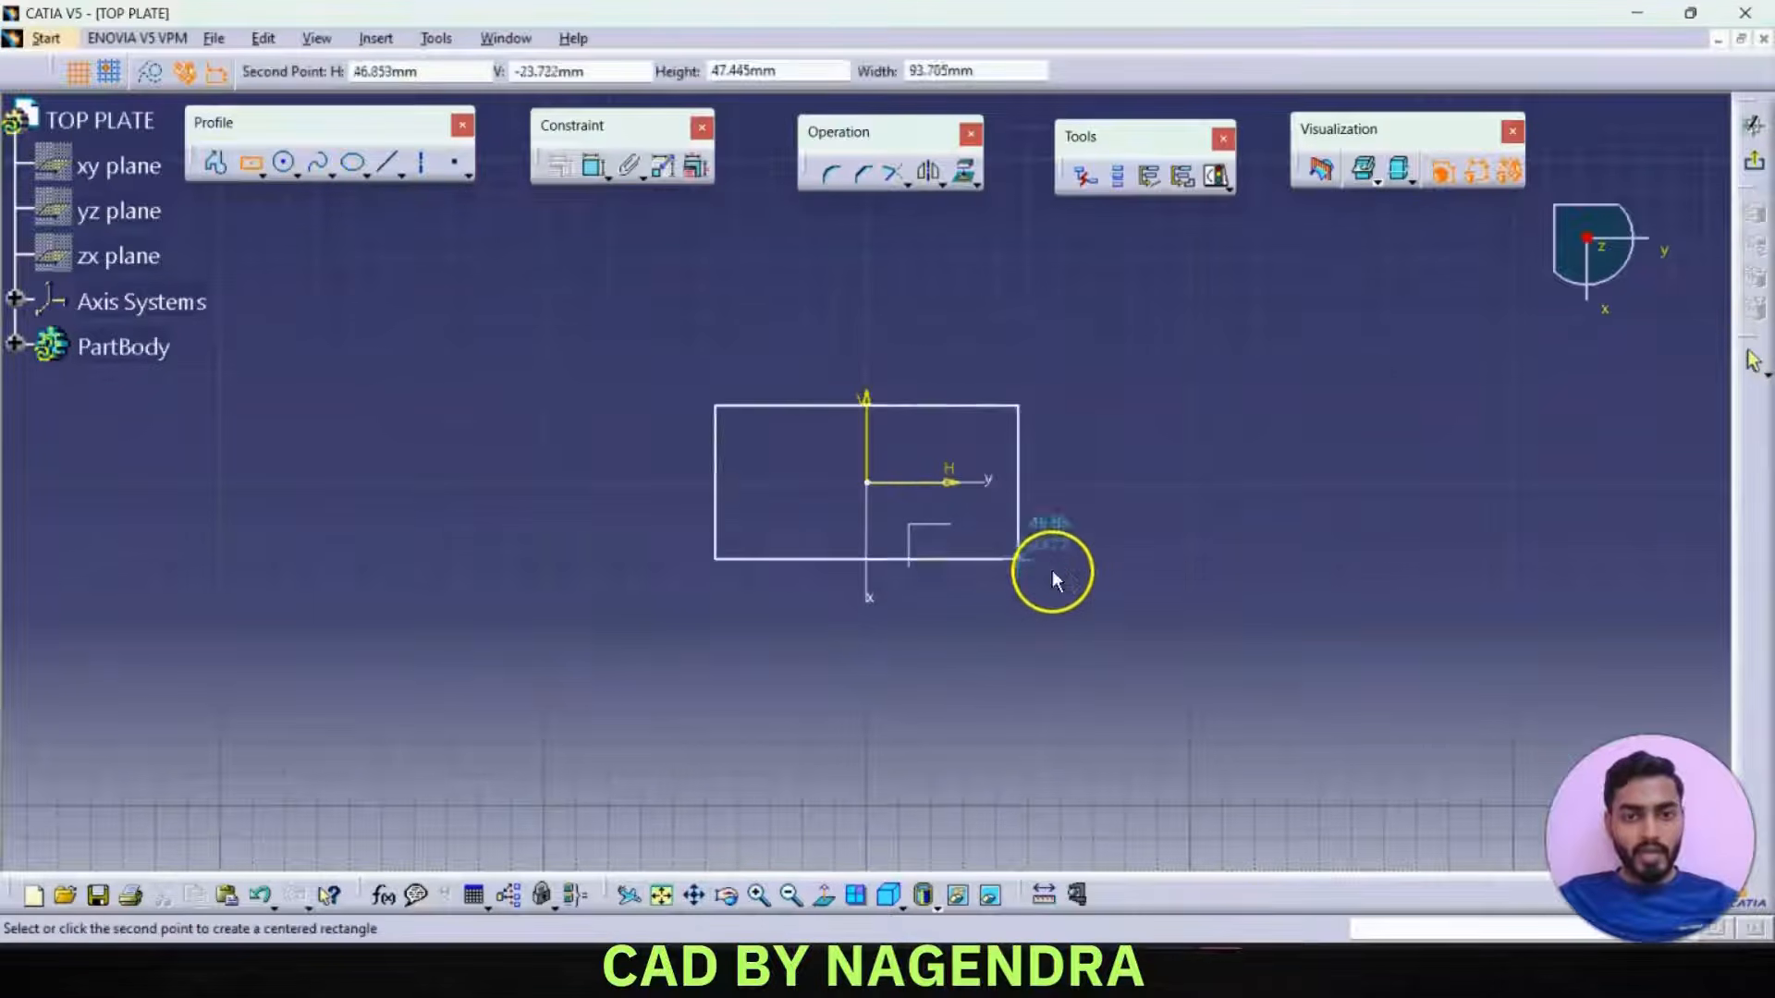
click(1051, 570)
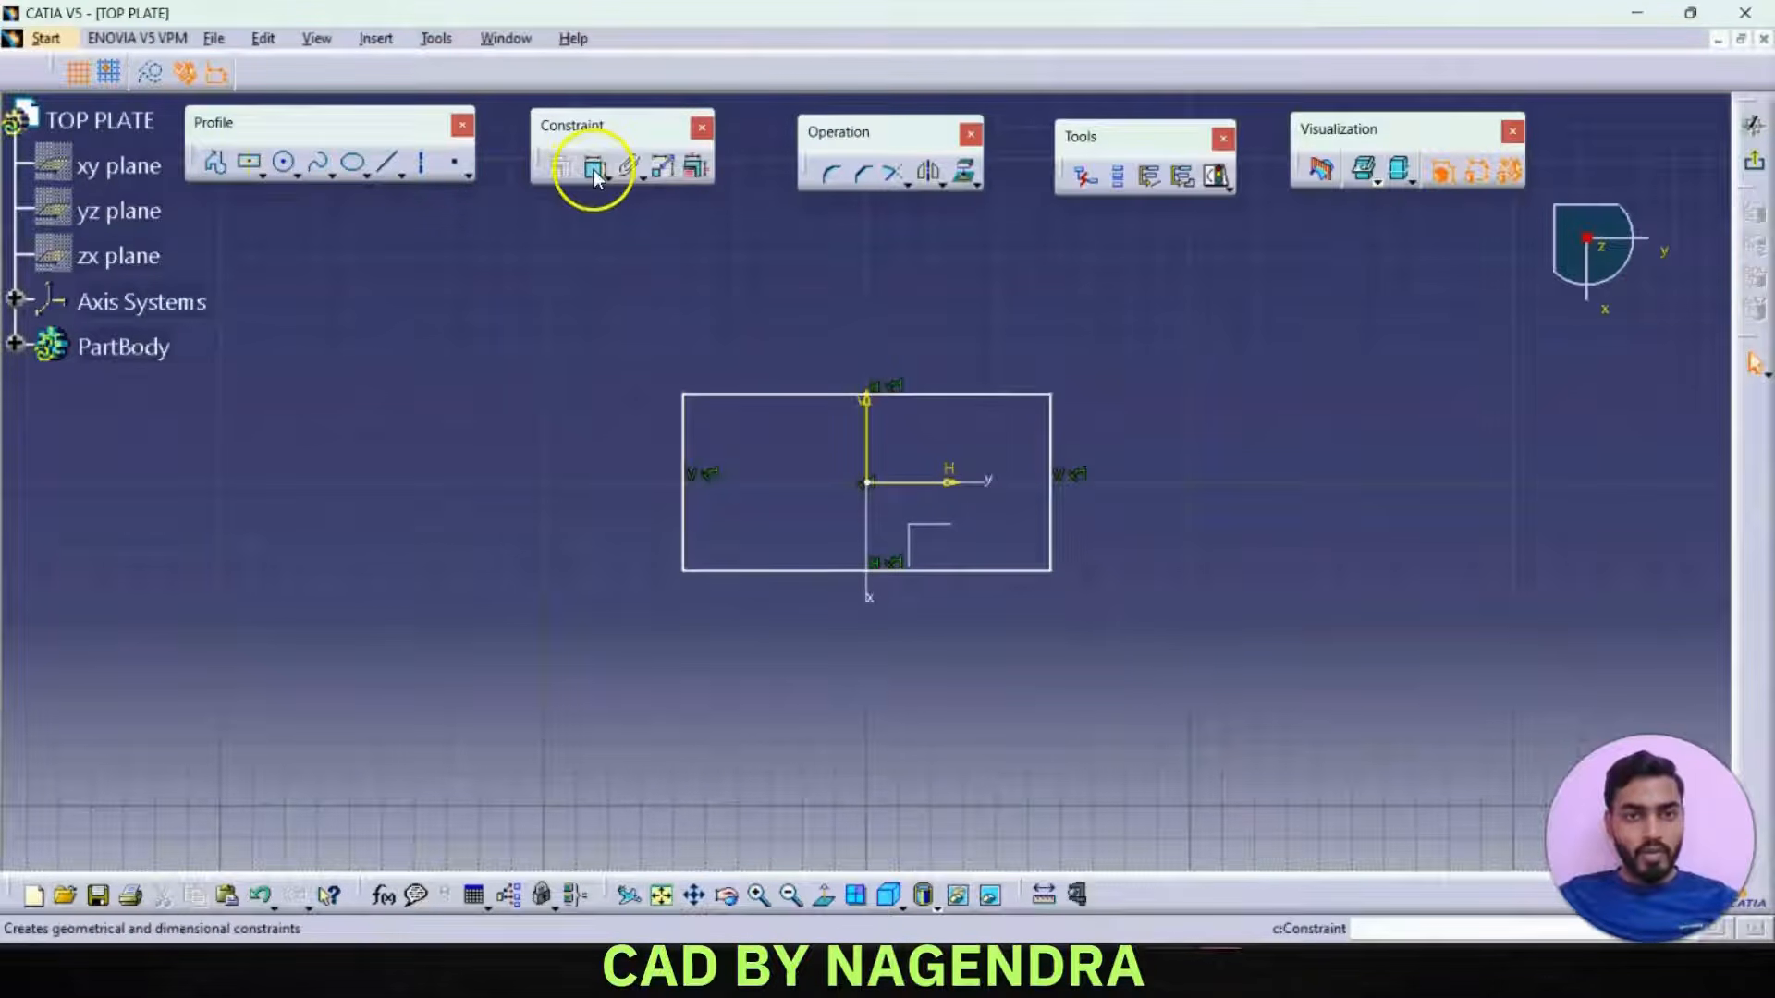
- Constrain the rectangle to a width of 250 mm and a height of 150 mm
click(596, 171)
click(753, 395)
click(776, 357)
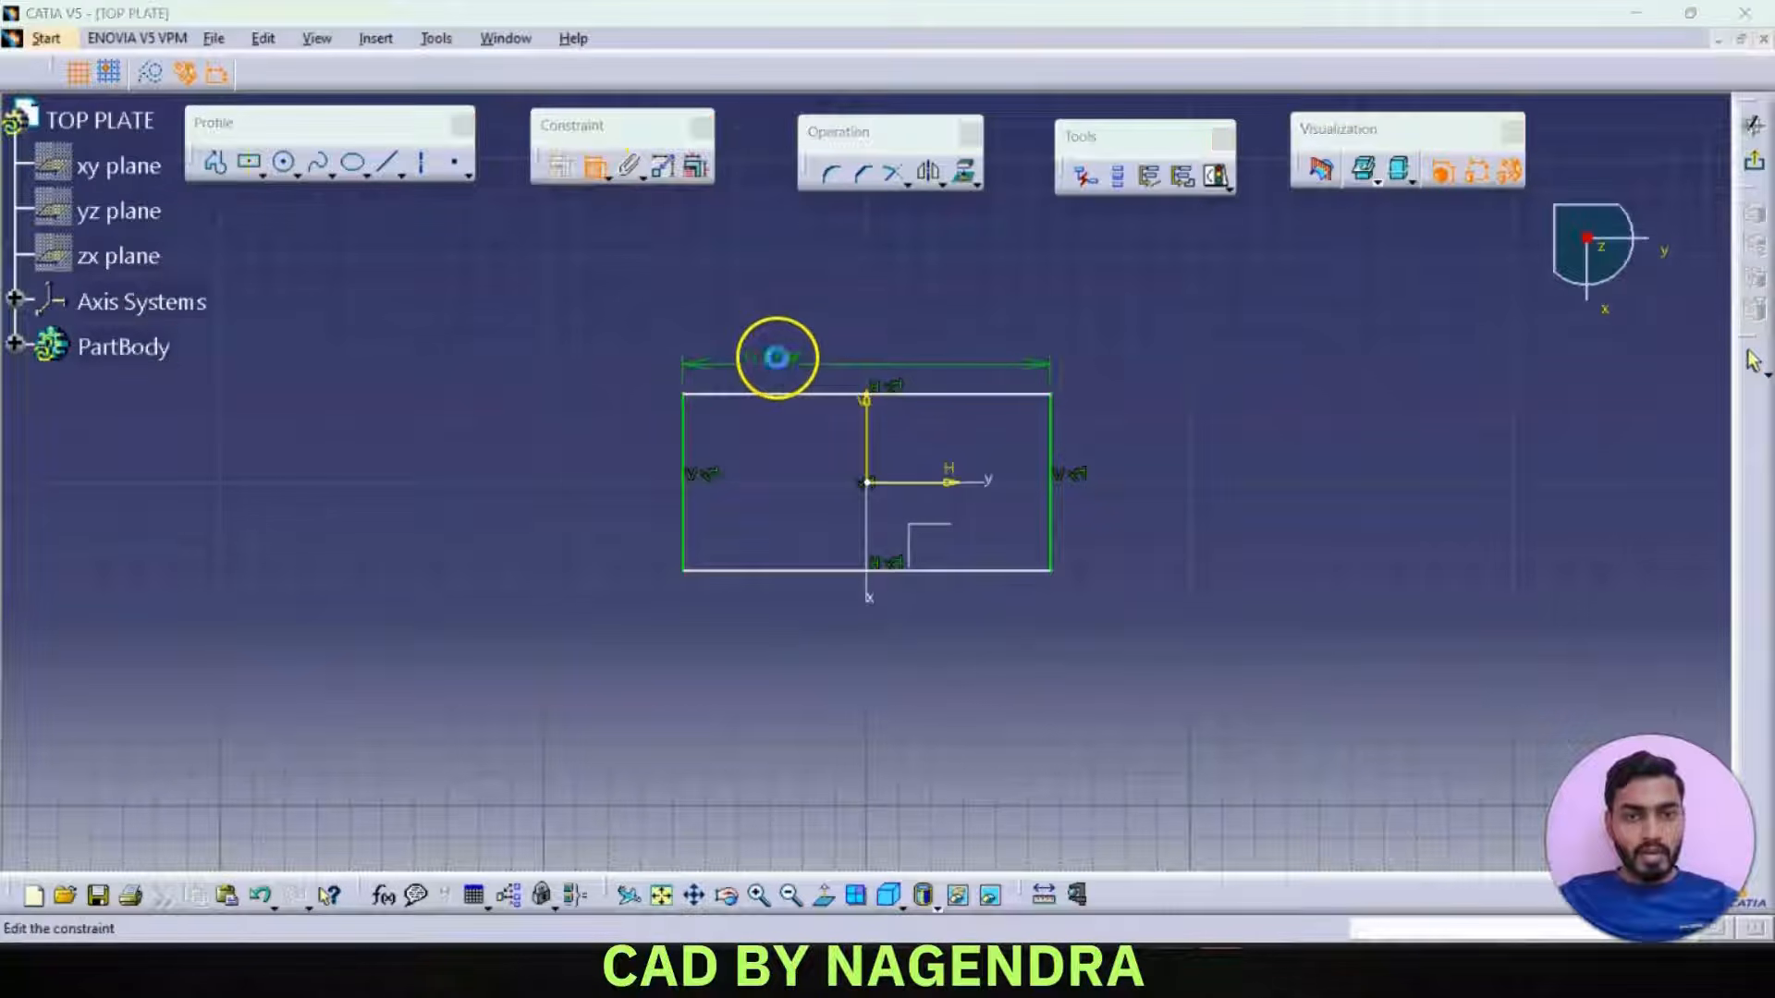
double_click(777, 360)
text(250)
key(Return)
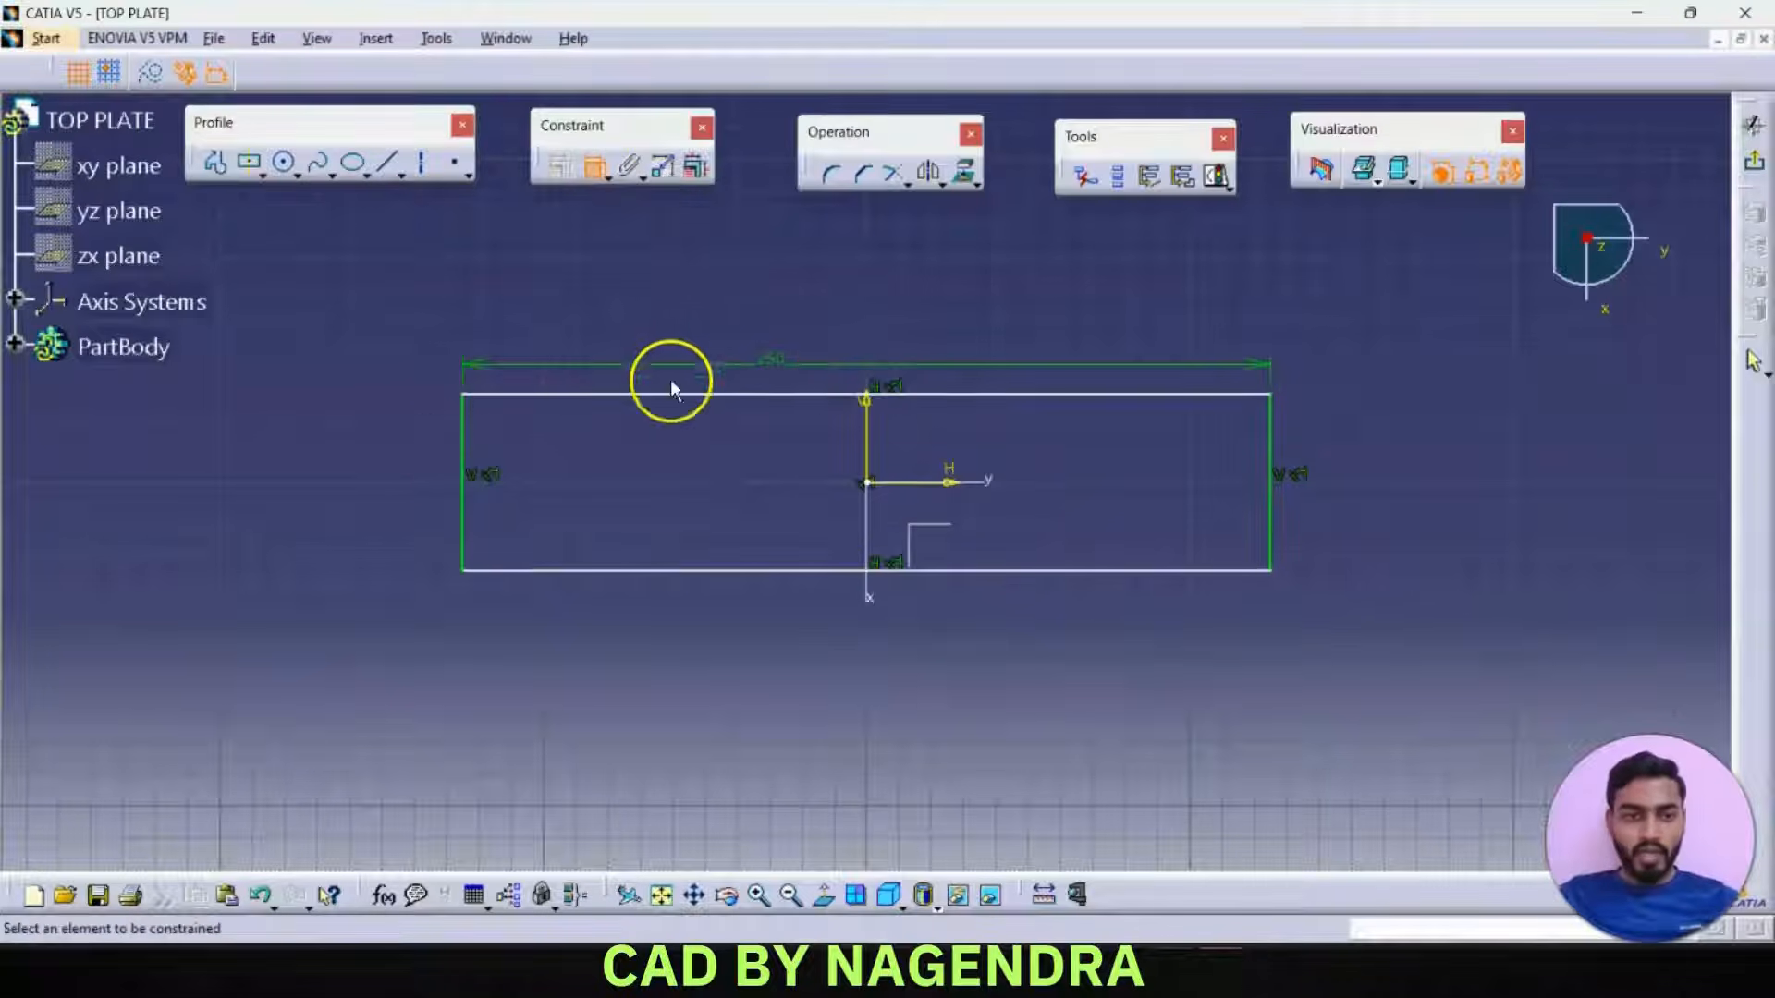
click(462, 453)
click(436, 462)
double_click(437, 460)
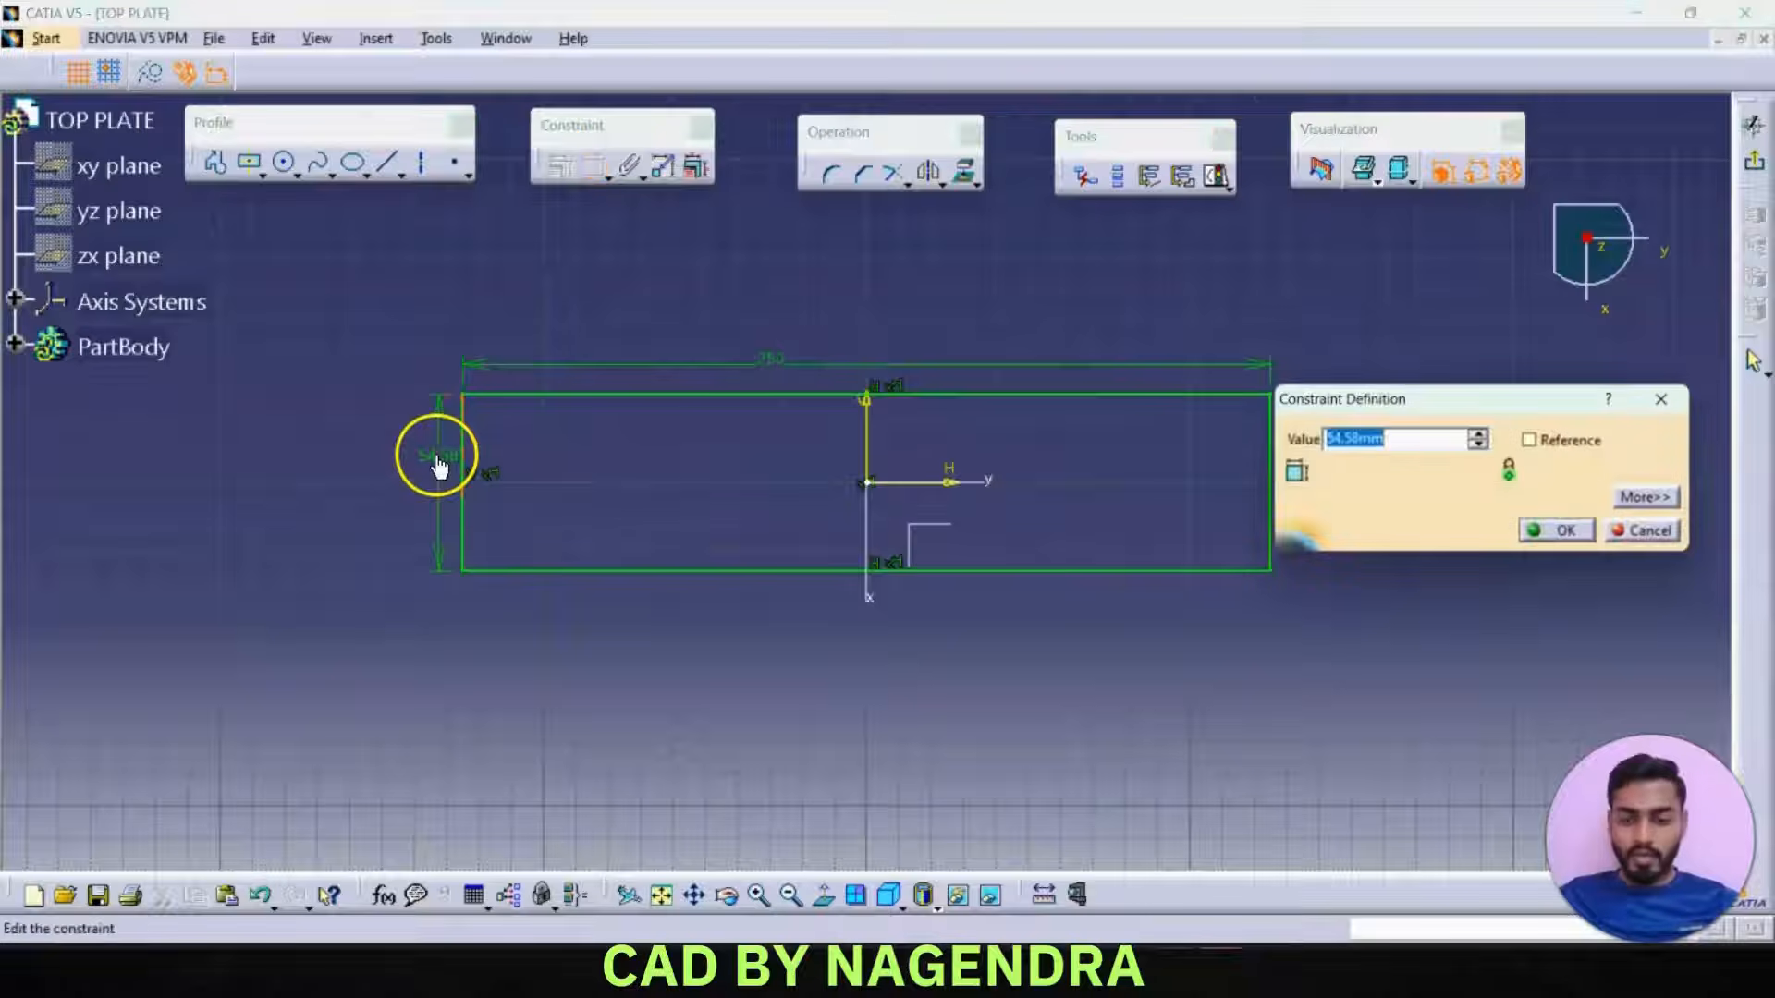
text(150)
key(Return)
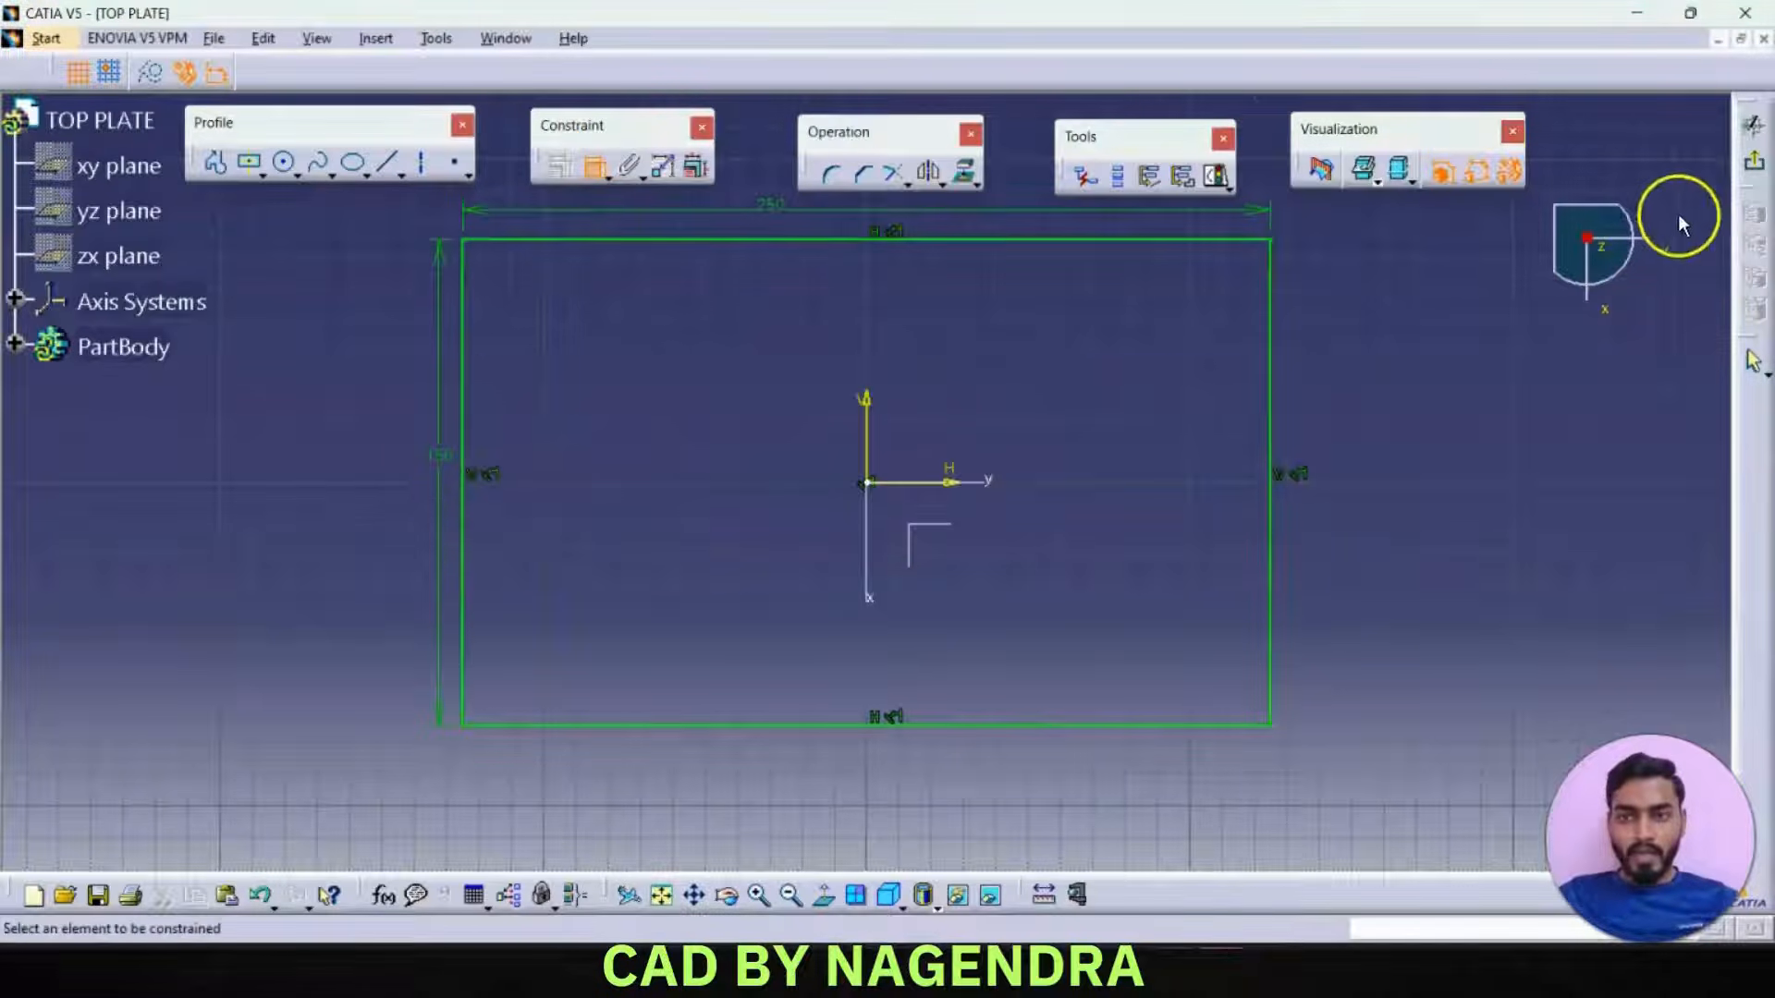
- Exit the sketch and pad the rectangle to a length of 30 mm
click(1754, 169)
click(272, 129)
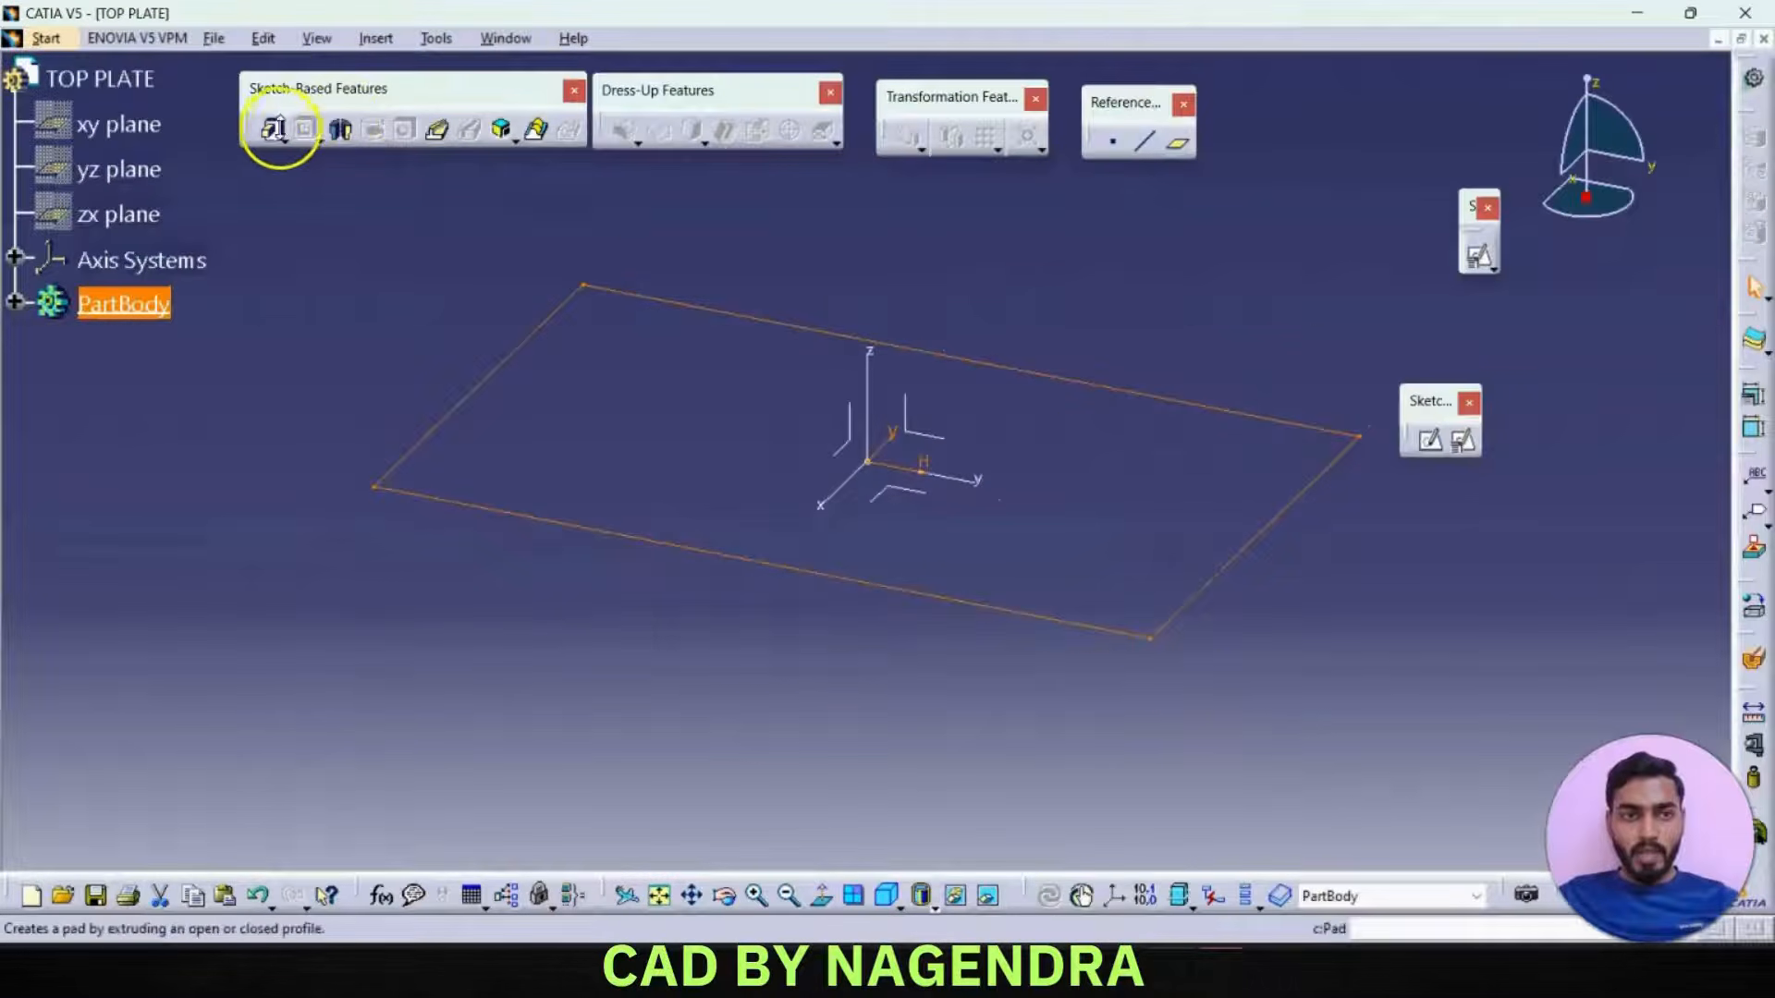
text(30mm)
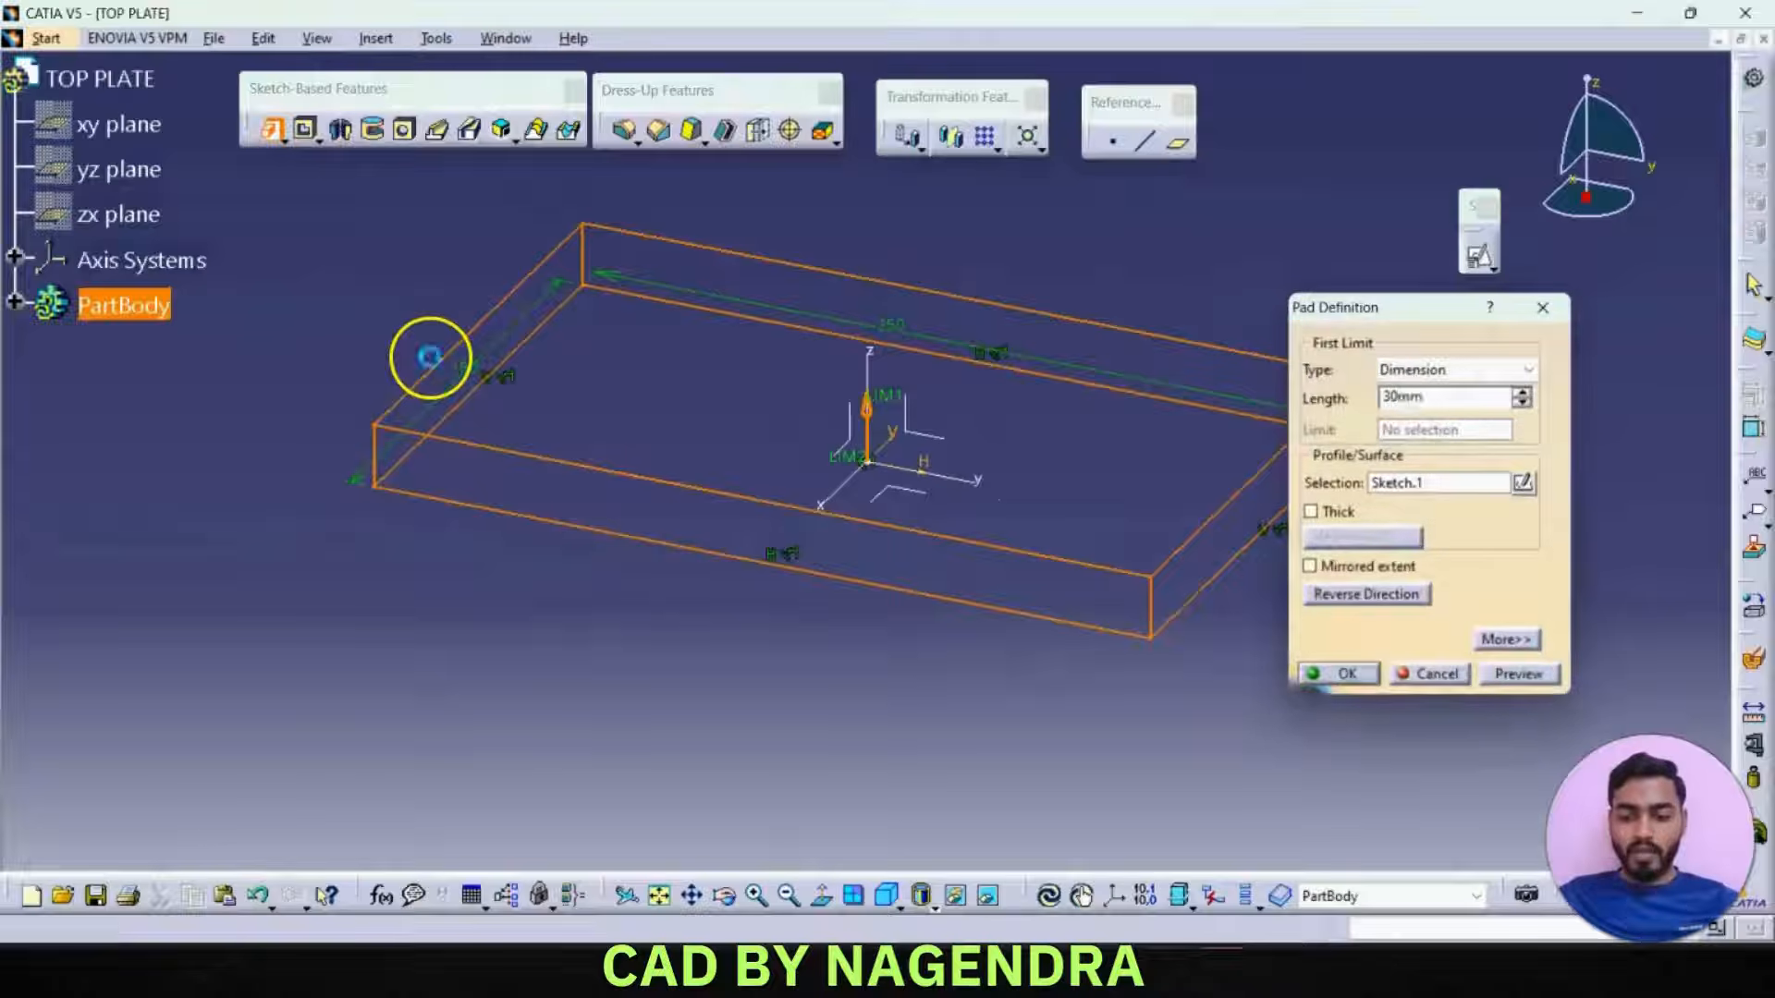
key(Return)
ctrl+middle_drag(1052, 456, 1070, 570)
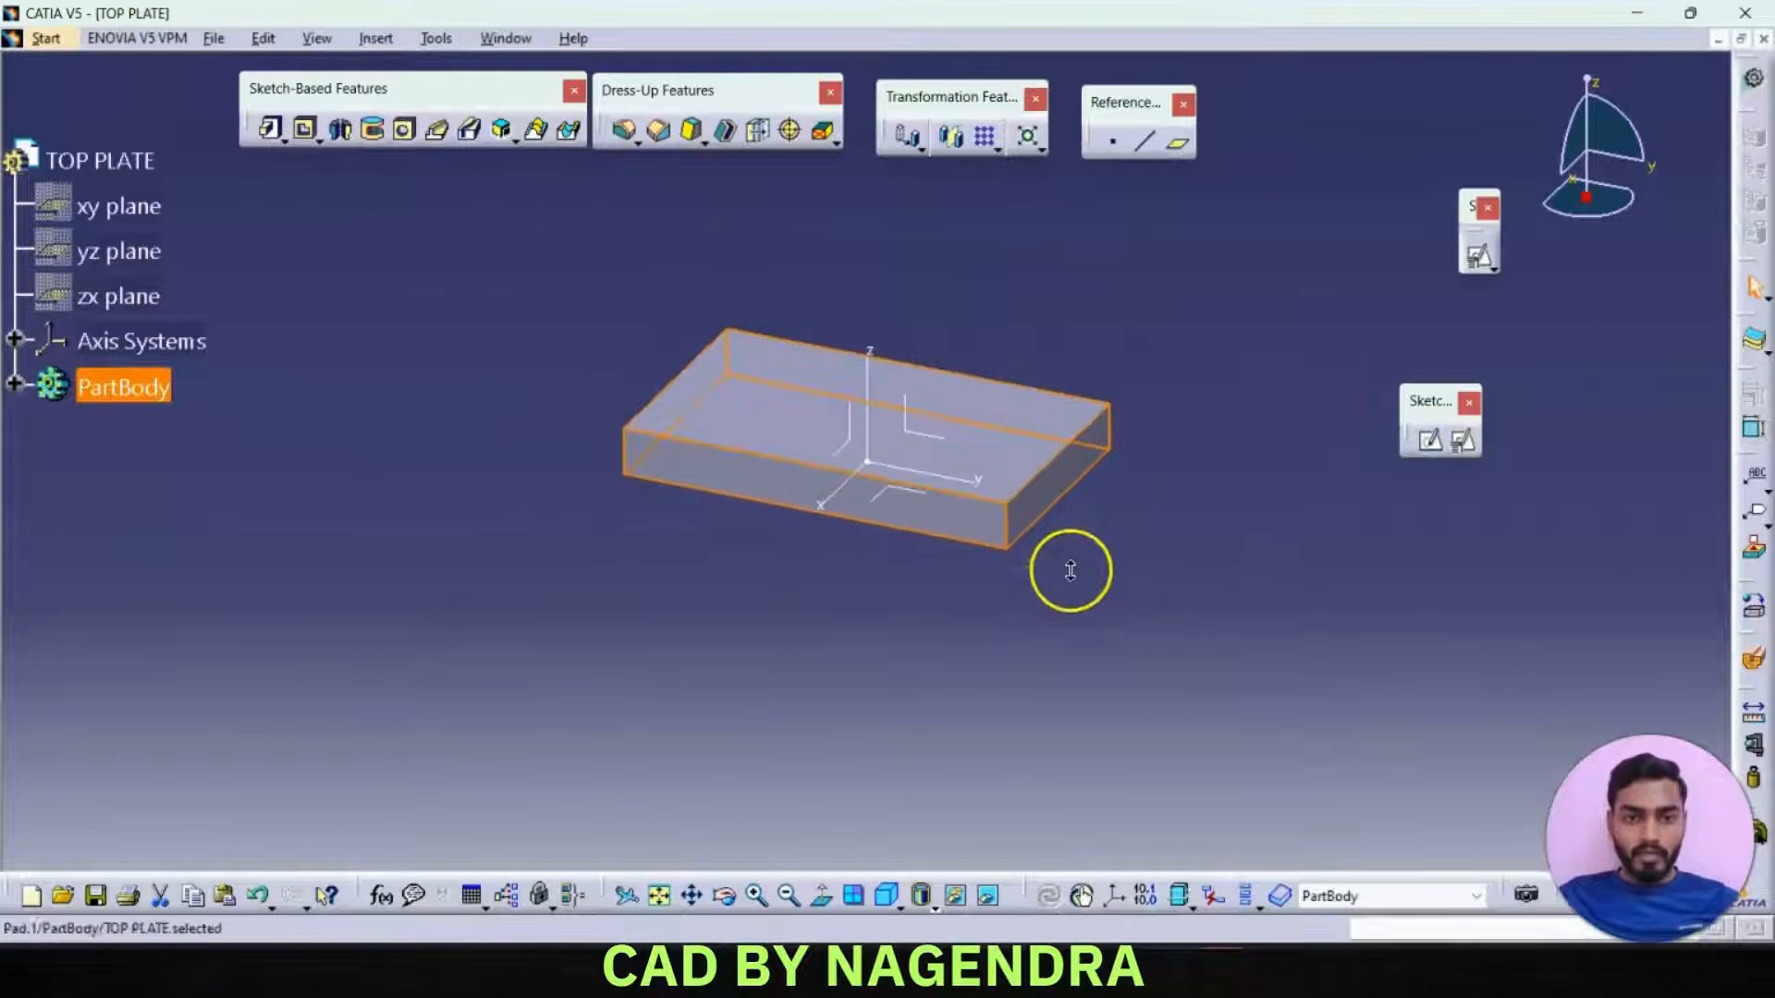
click(1205, 528)
- Open a sketch on the plate's underside and draw a circle of about 25 mm radius centred on the horizontal axis
key(alt+Tab)
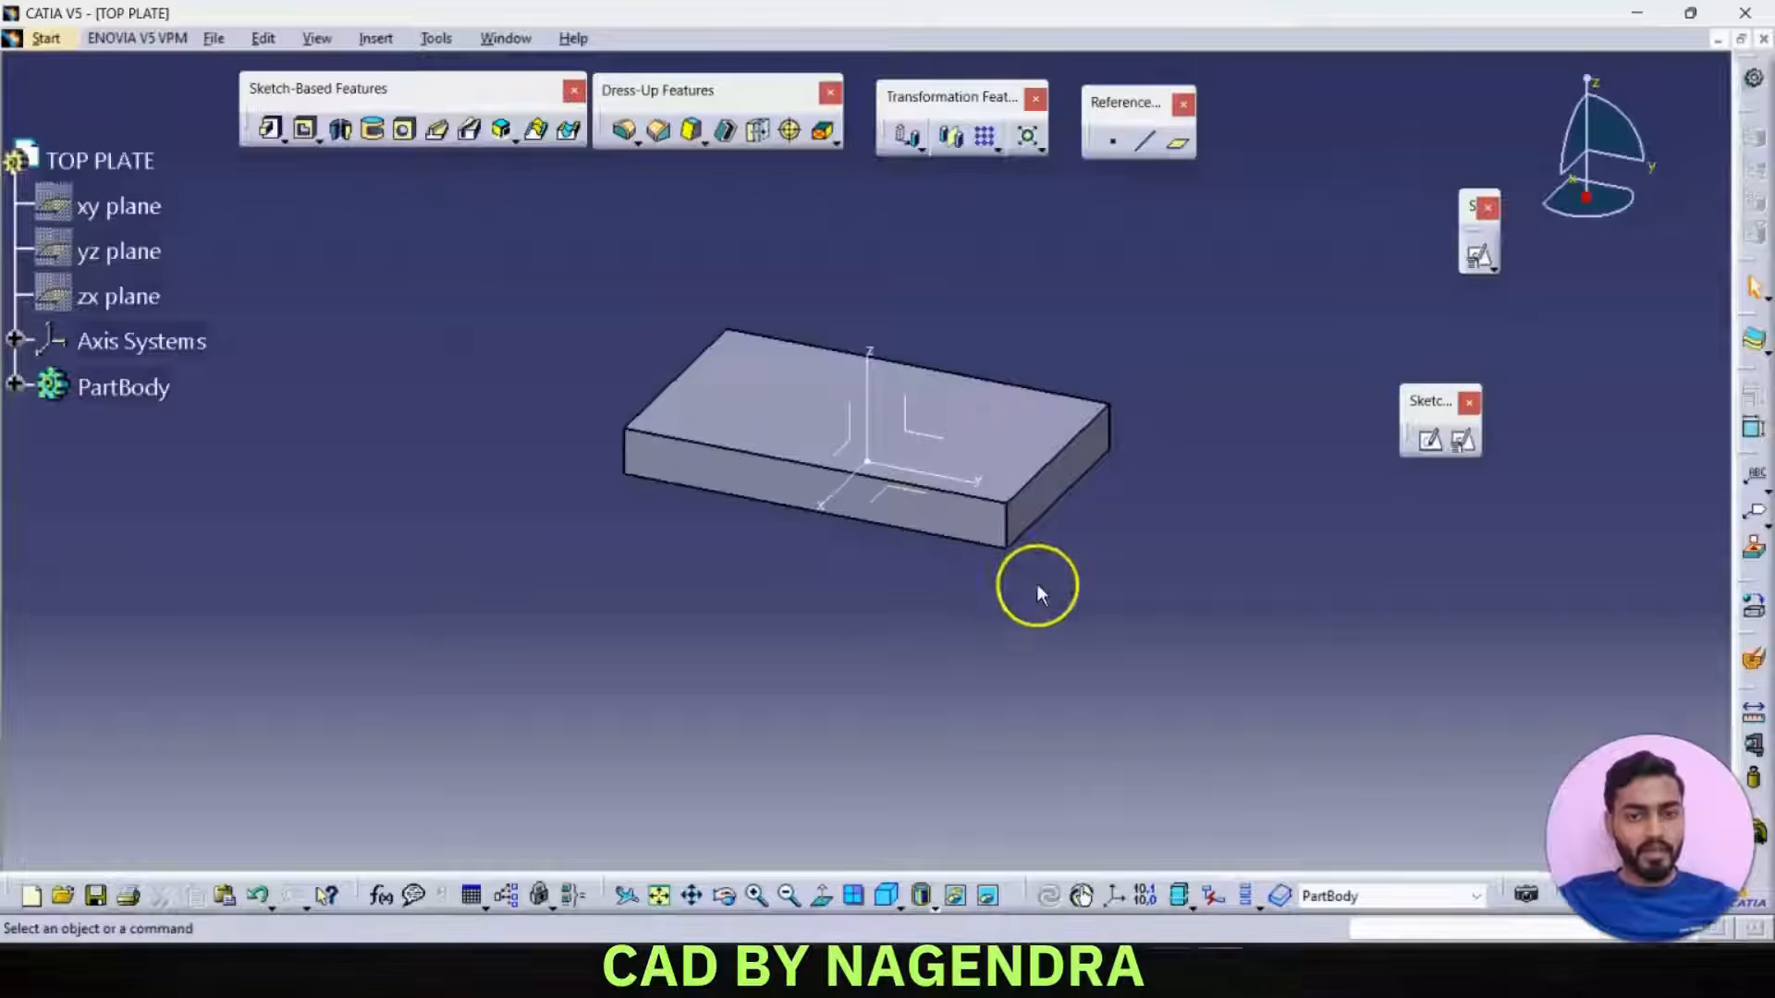
middle_drag(849, 595, 859, 236)
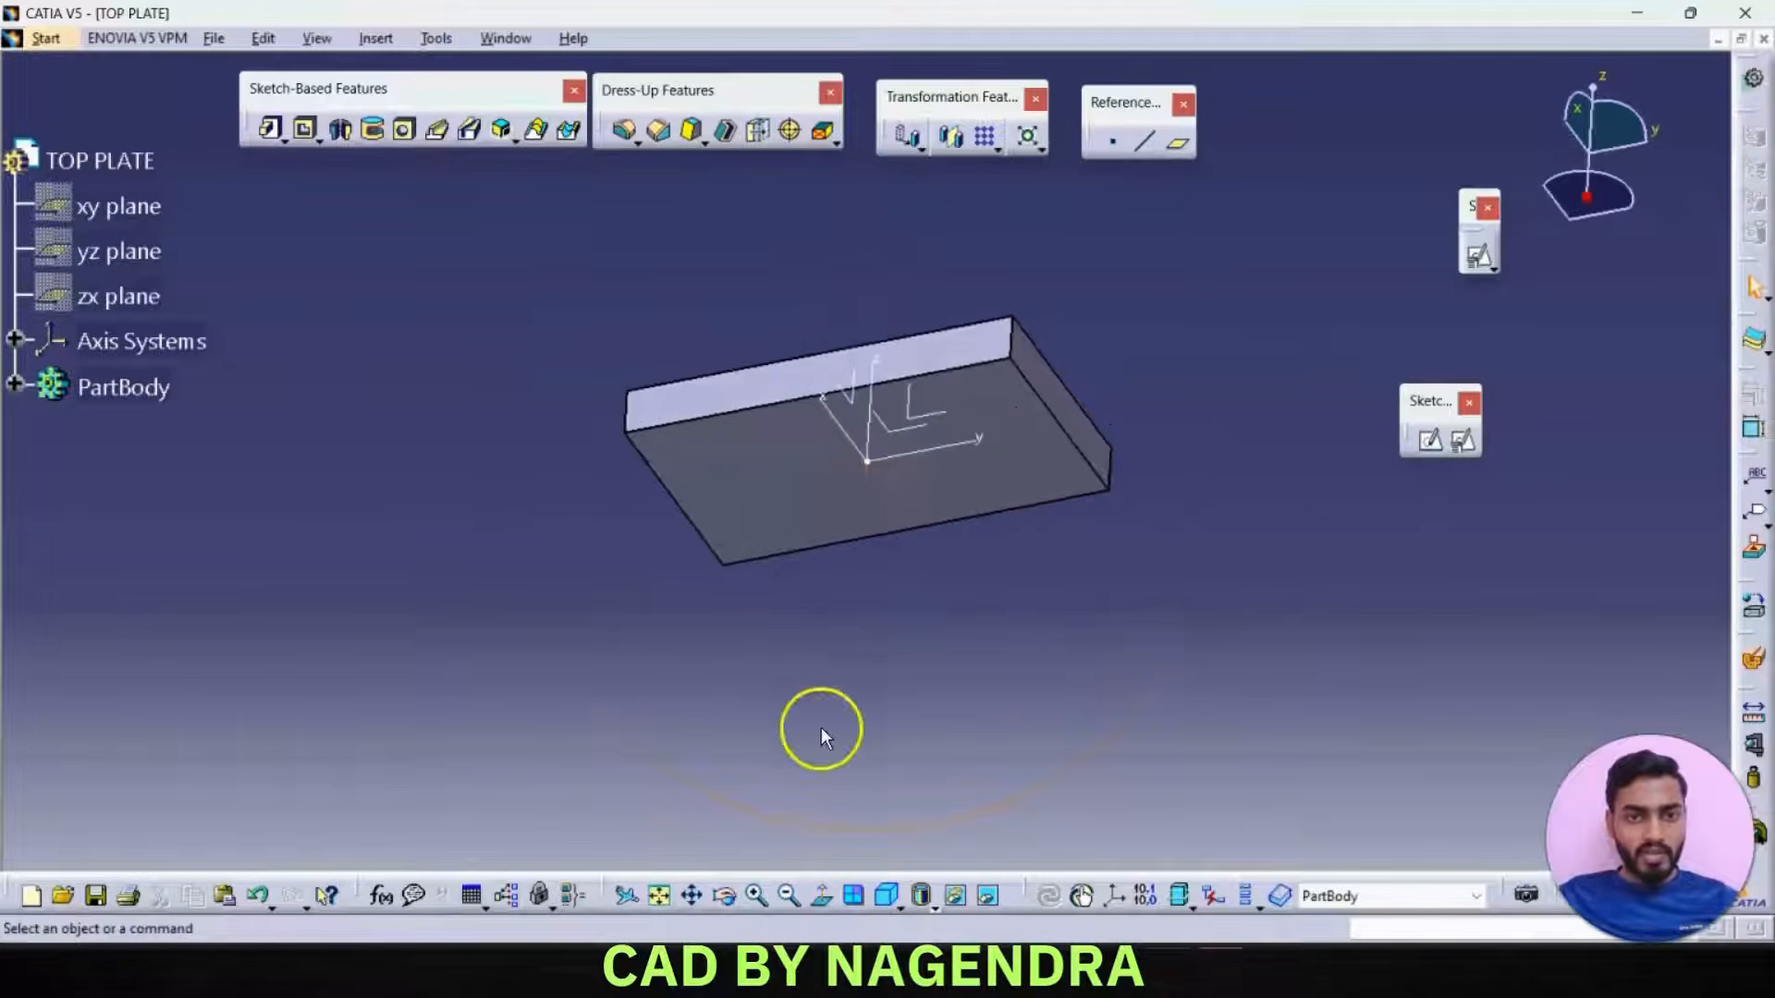
click(853, 506)
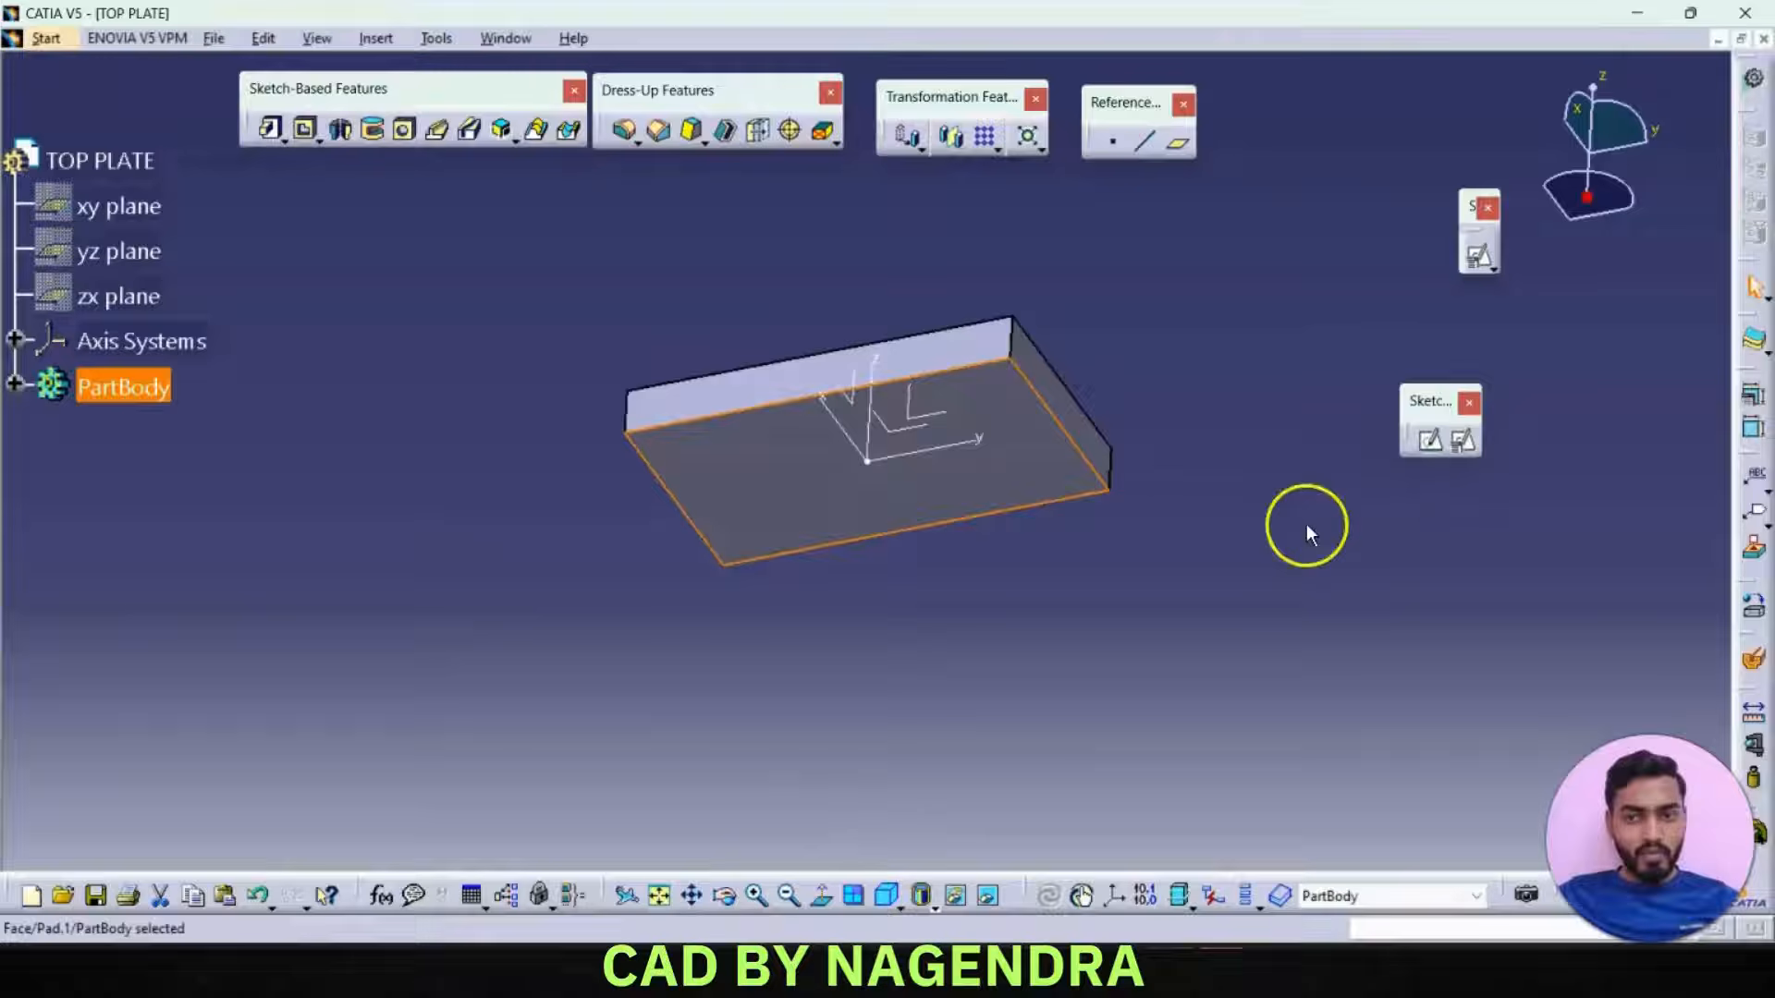
click(1435, 441)
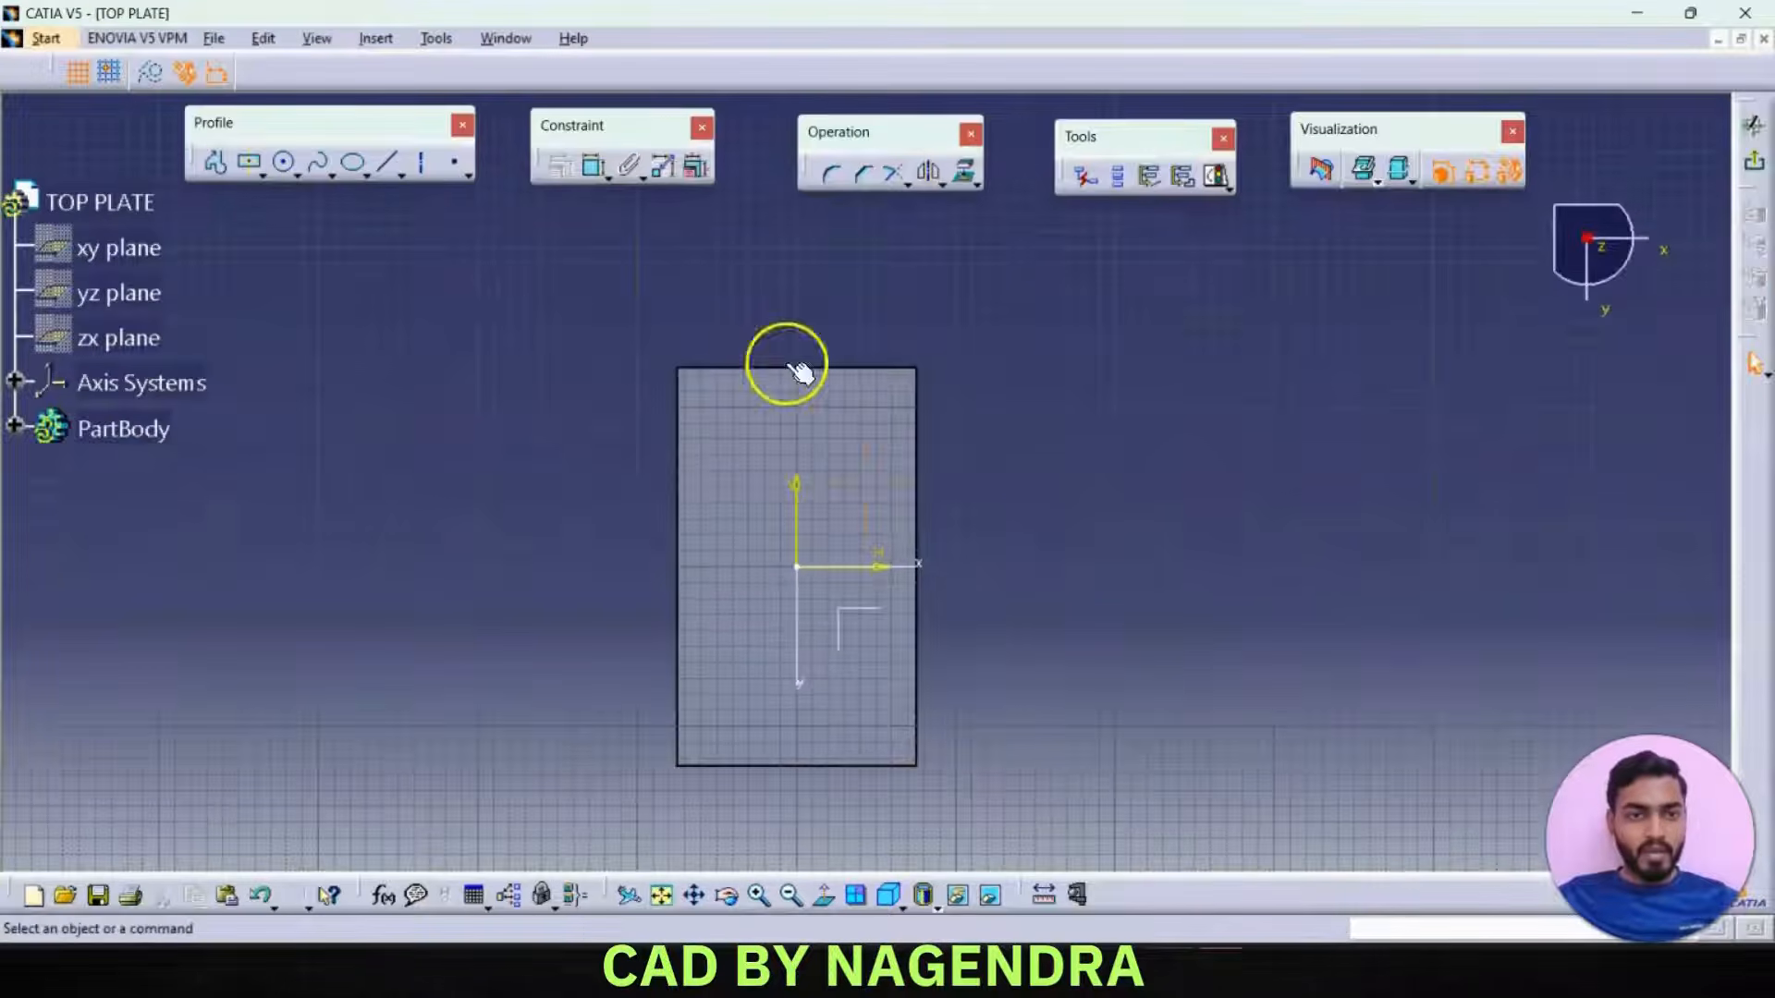
click(290, 167)
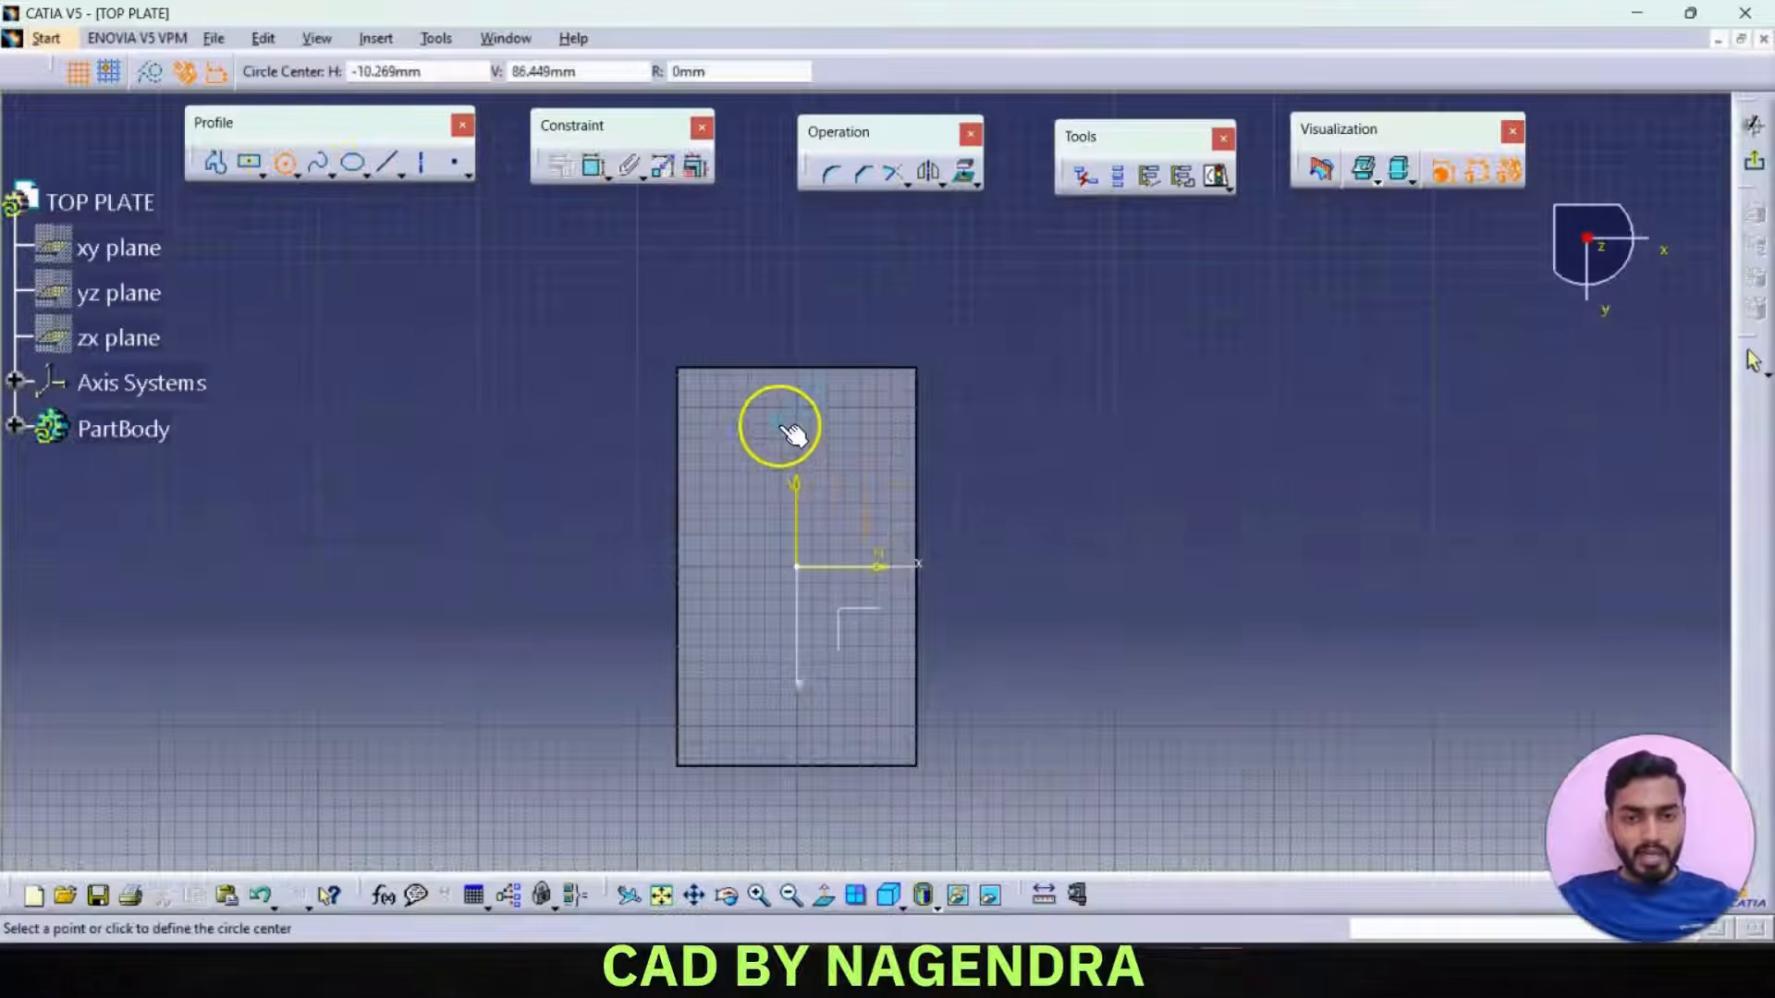
click(862, 567)
click(879, 601)
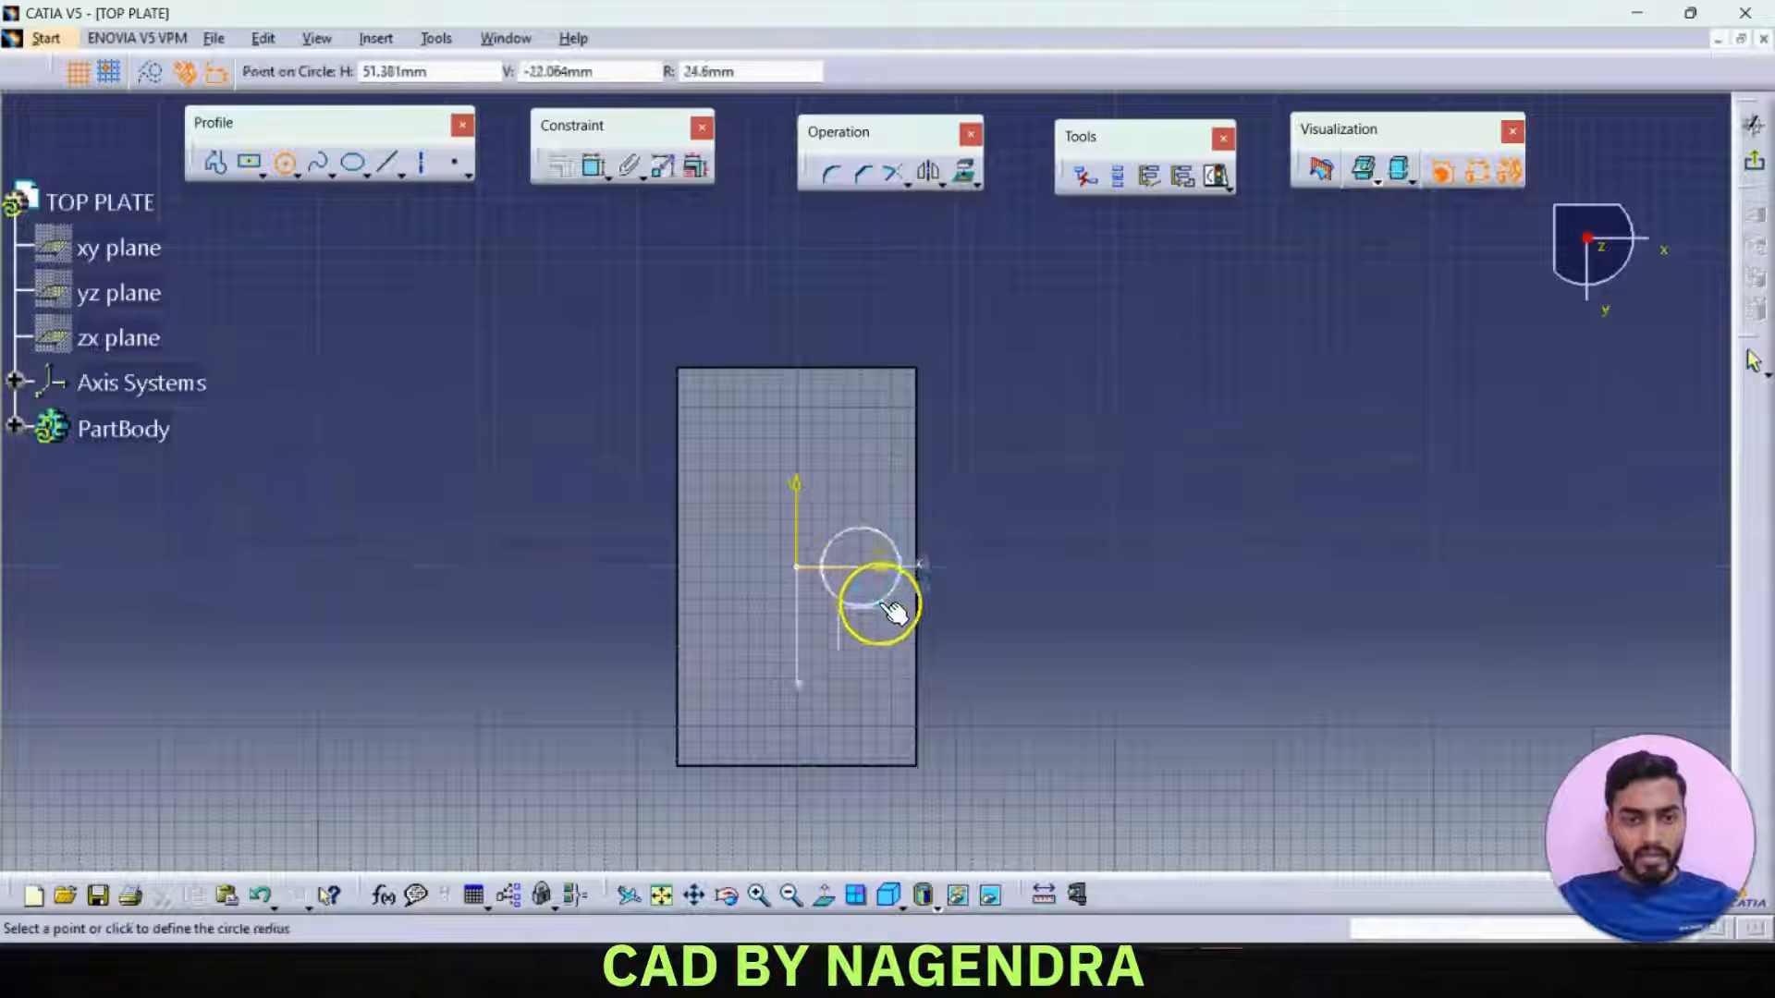
- Constrain the sketched circle to a diameter of 50 mm
click(596, 170)
click(893, 553)
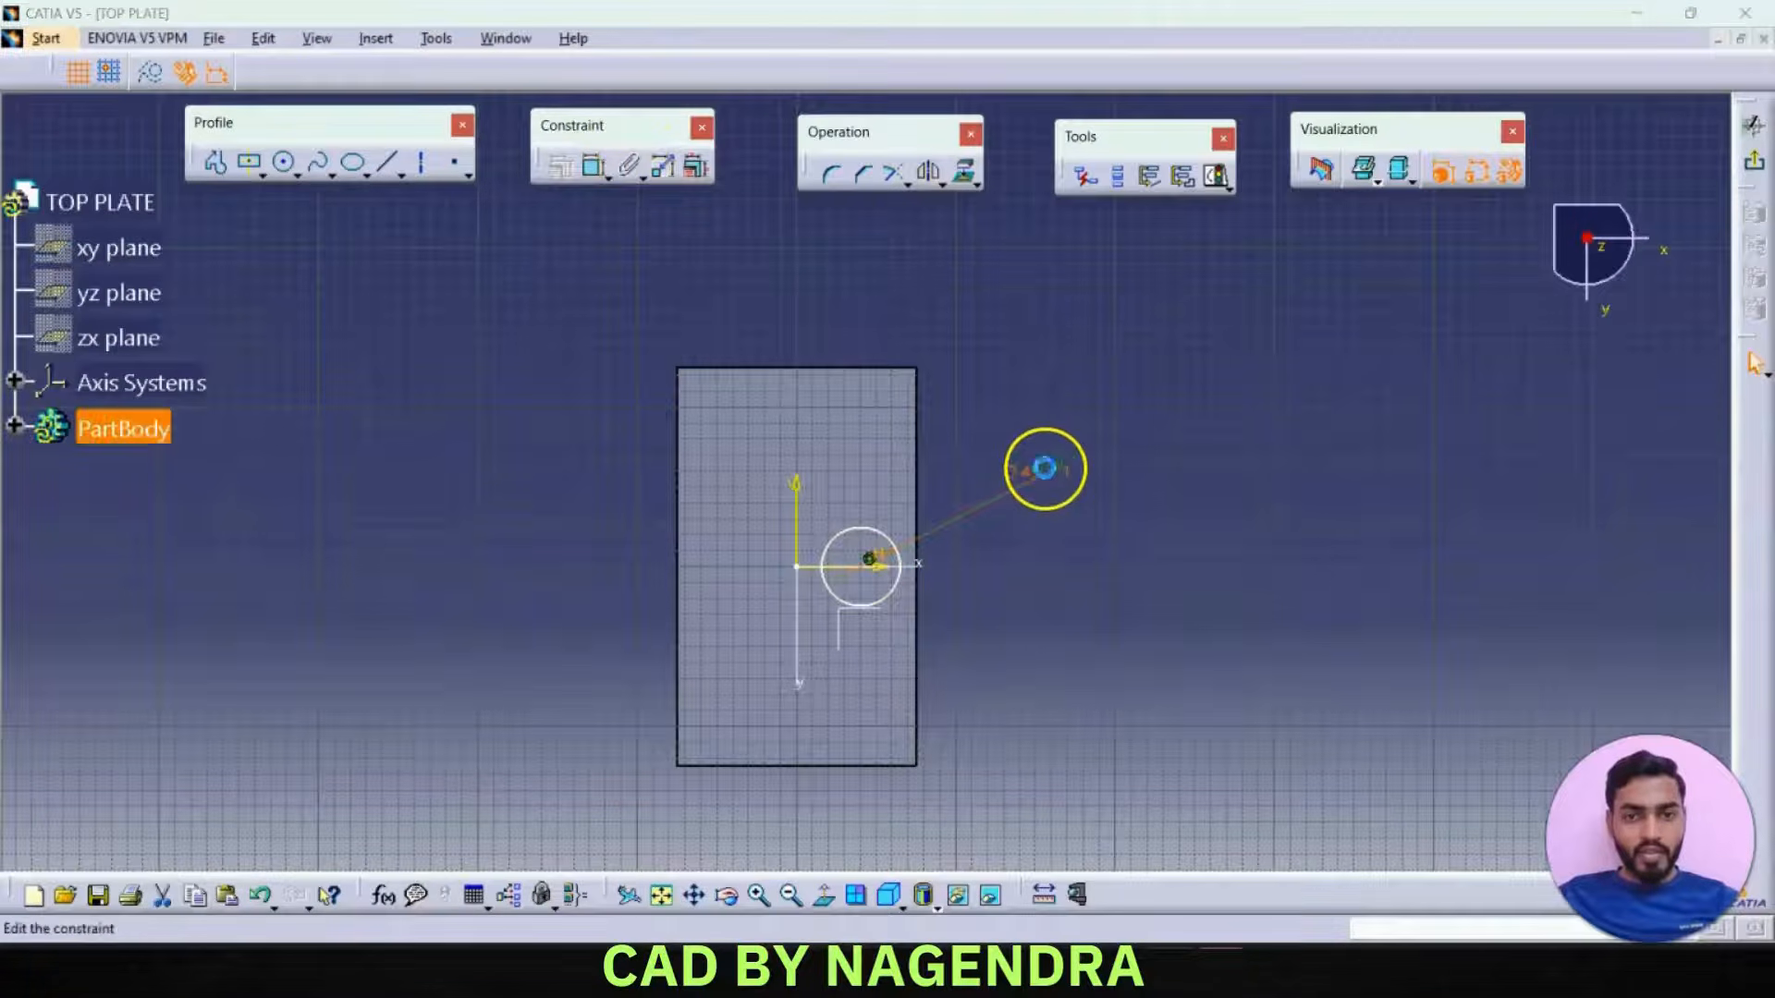
double_click(1043, 473)
key(Return)
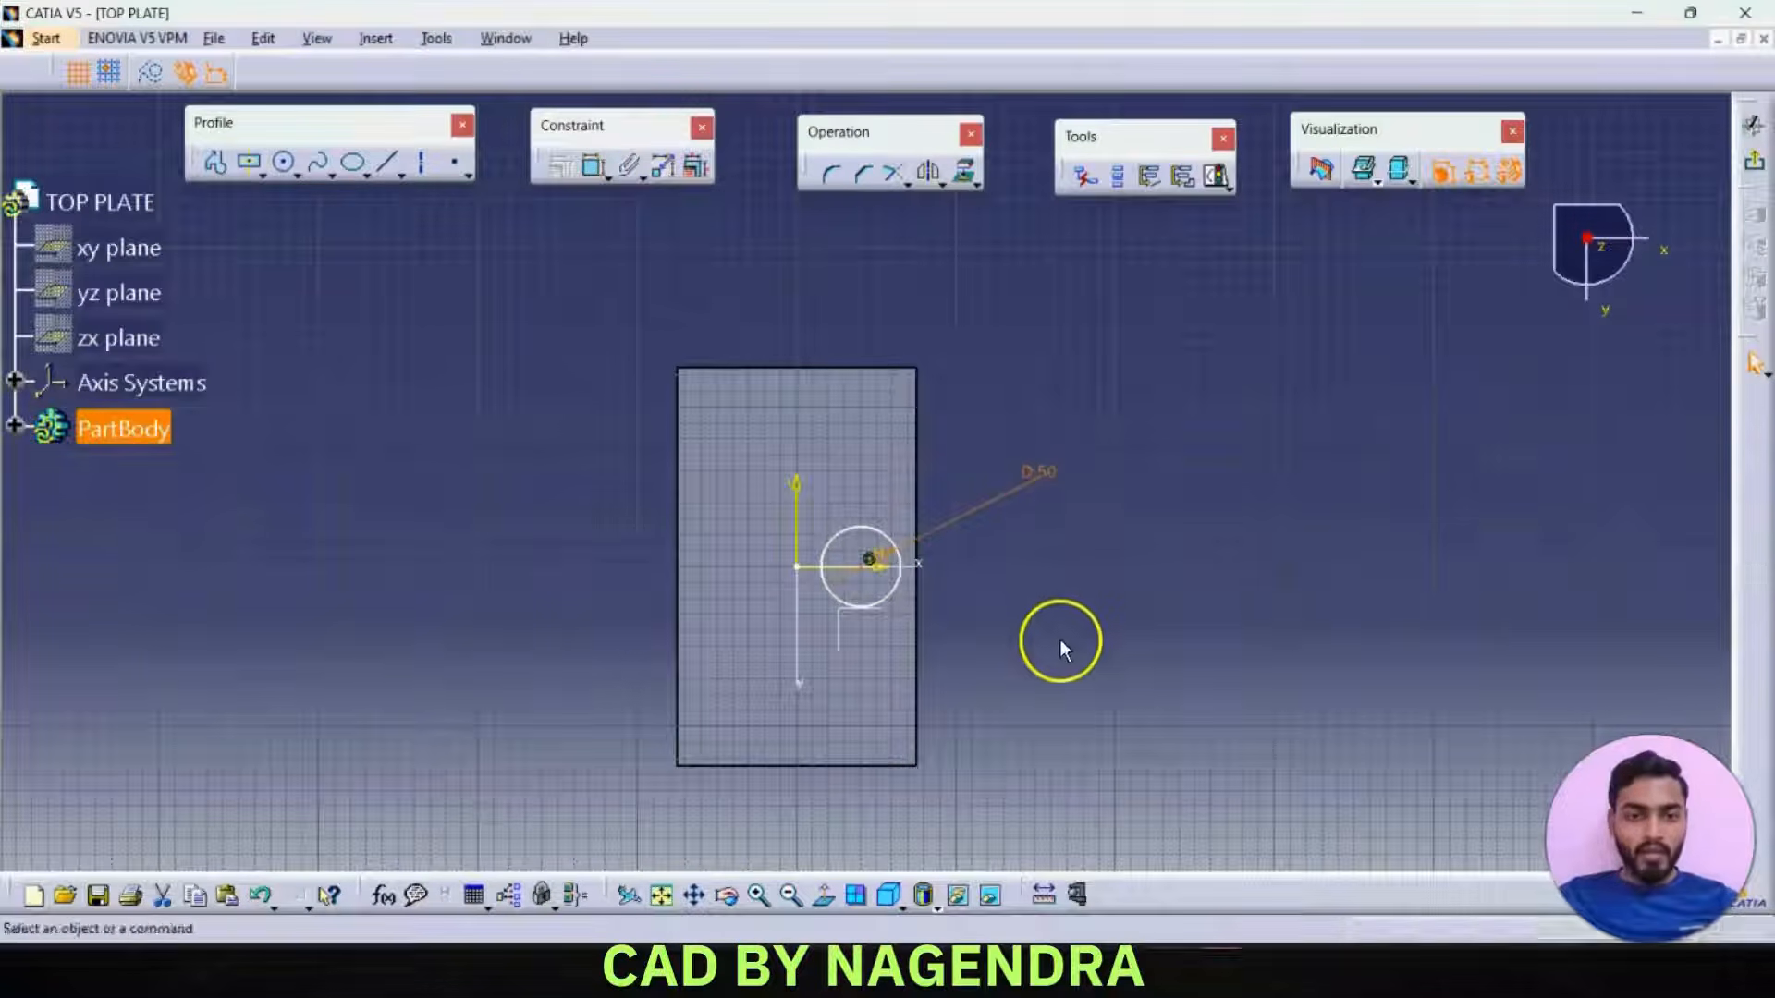
- Constrain the circle's centre to a distance of 50 mm from the nearer long edge of the plate
click(595, 176)
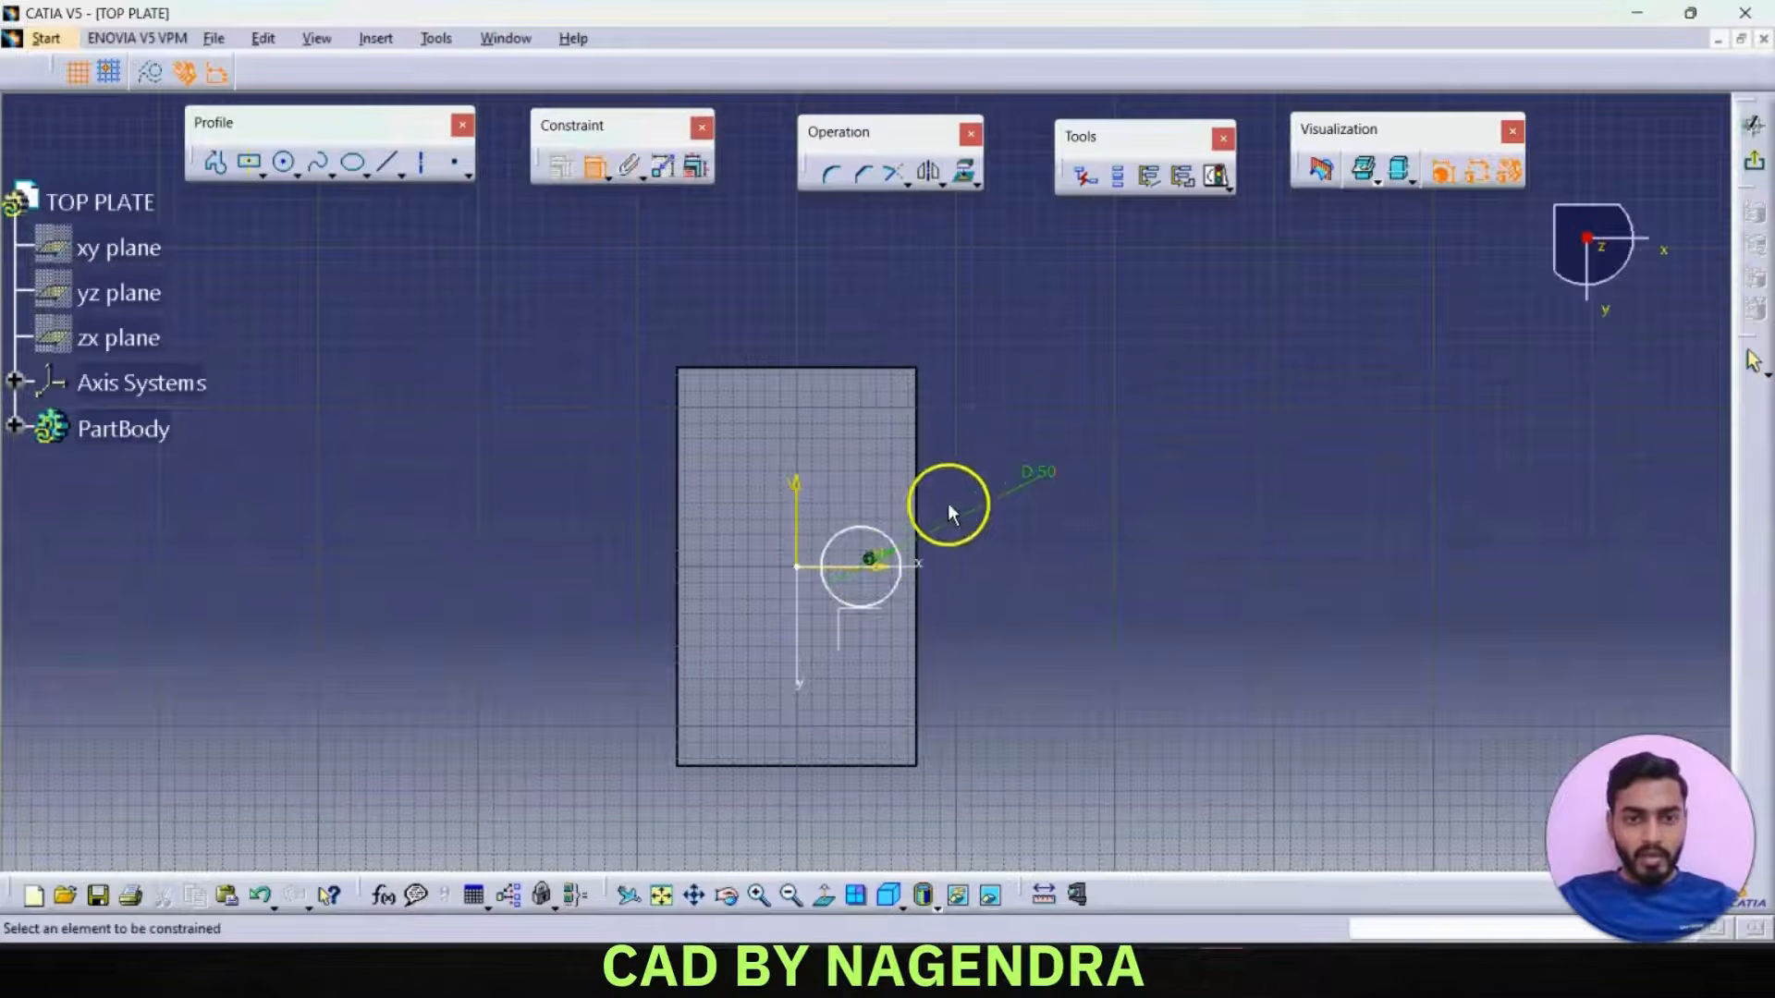
click(871, 562)
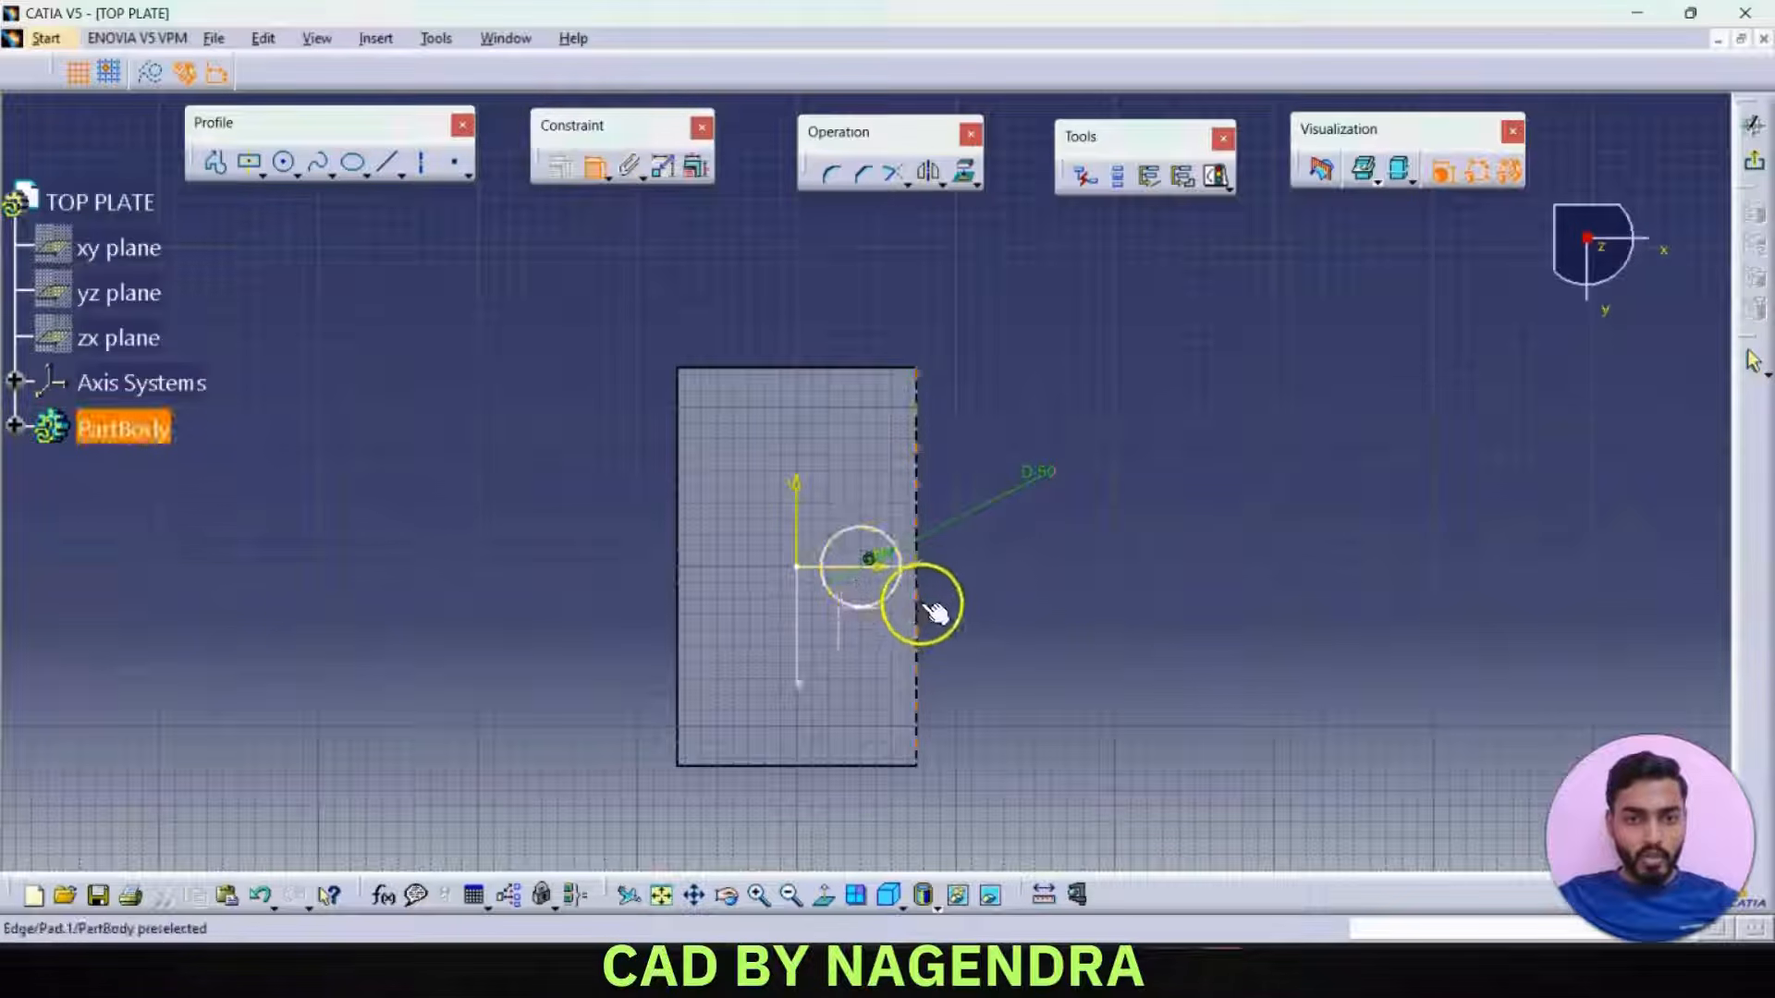
click(929, 611)
double_click(1049, 643)
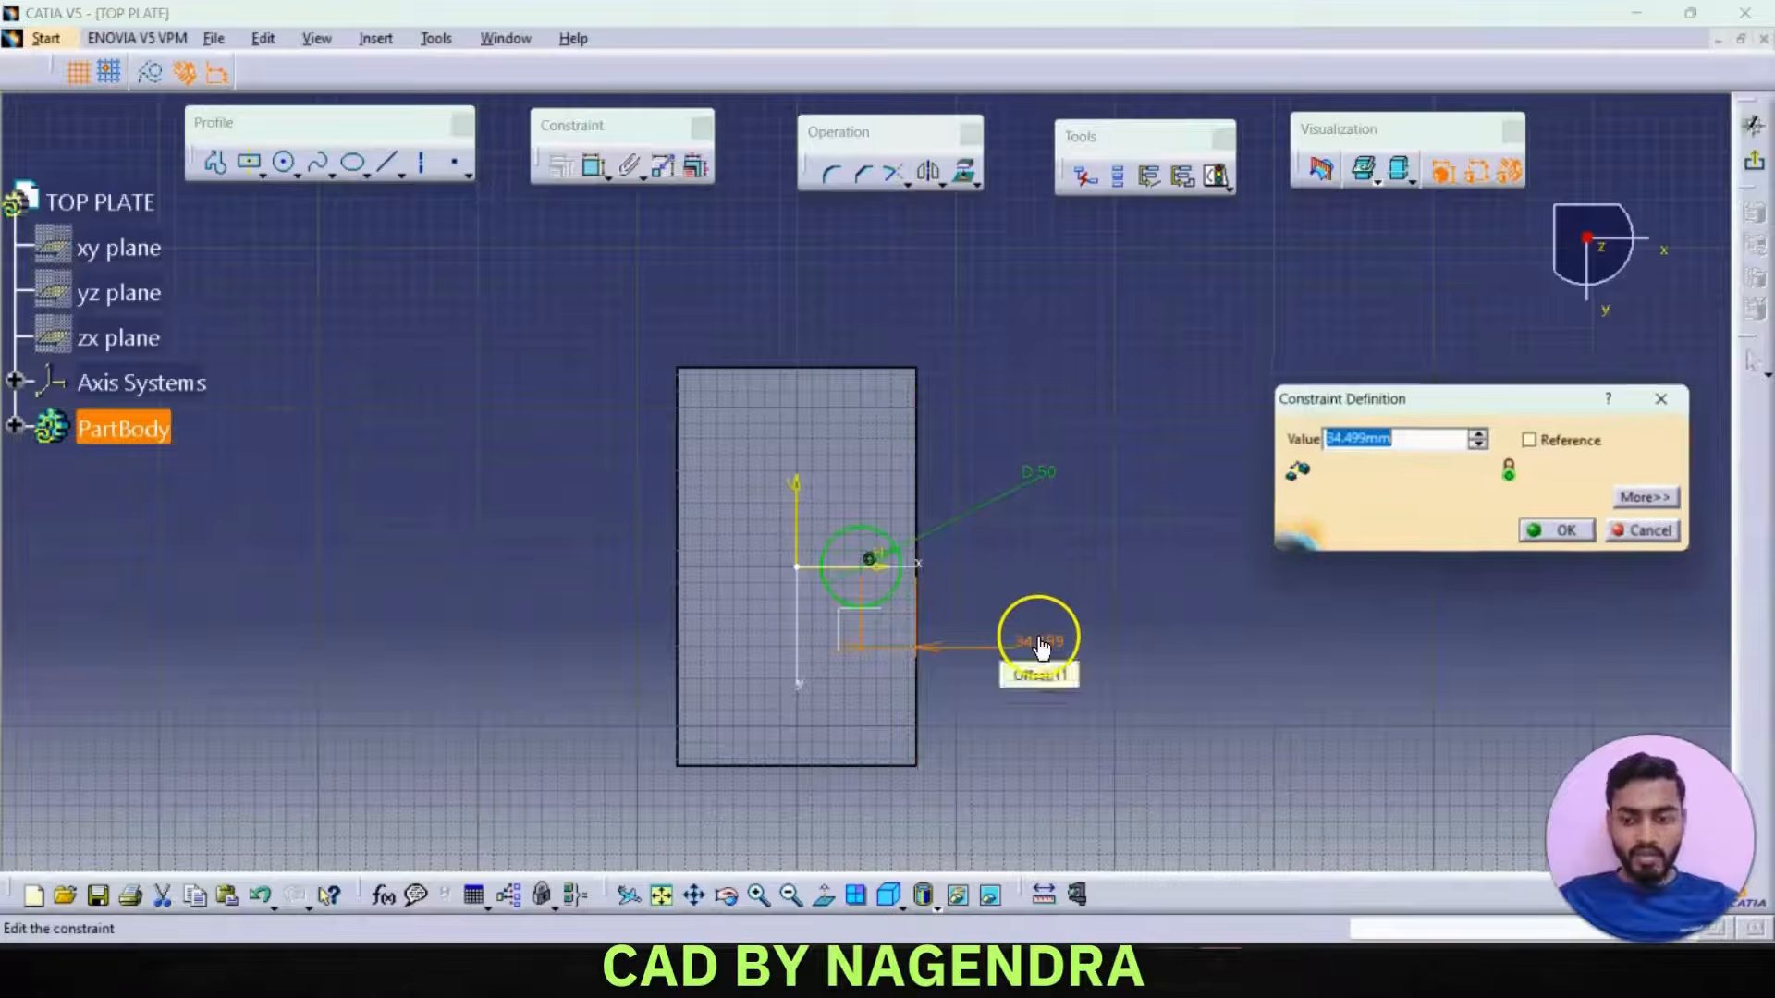
text(50)
key(Return)
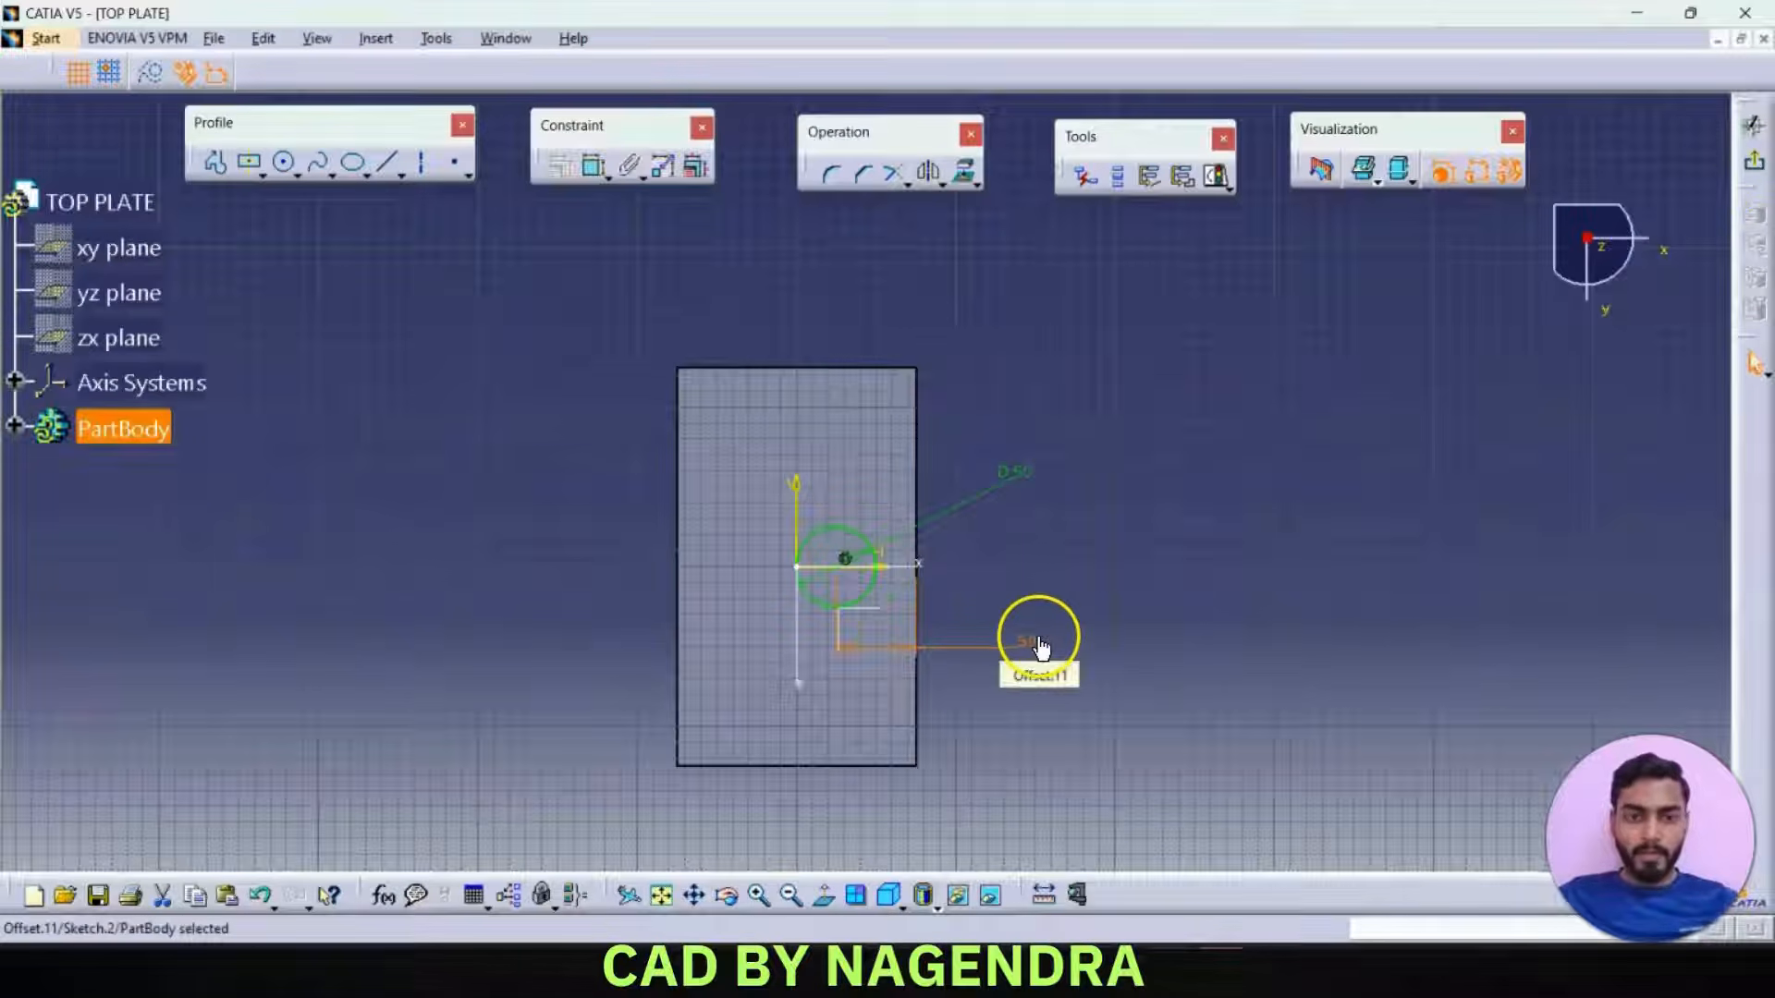
- Exit the sketch and pad the circle downward from the plate's underside to form the cylindrical post
click(1753, 160)
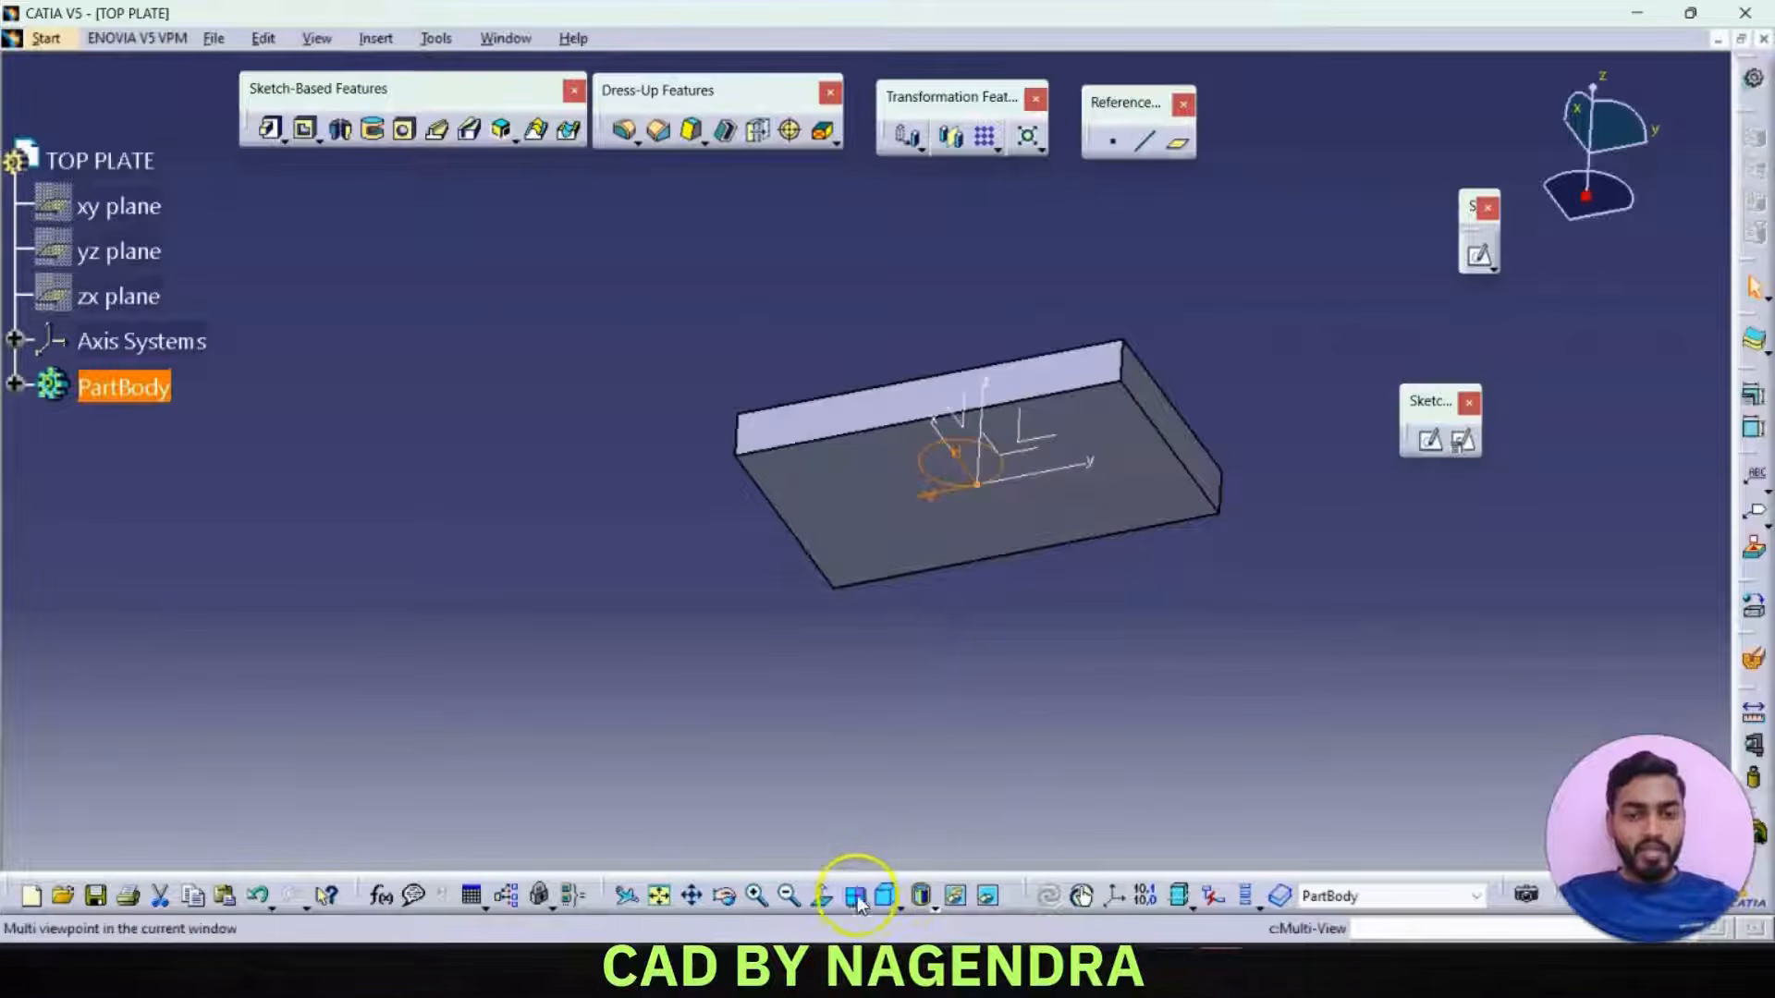
click(270, 137)
mouse_move(924, 628)
middle_down()
mouse_move(951, 665)
mouse_move(1018, 424)
middle_up()
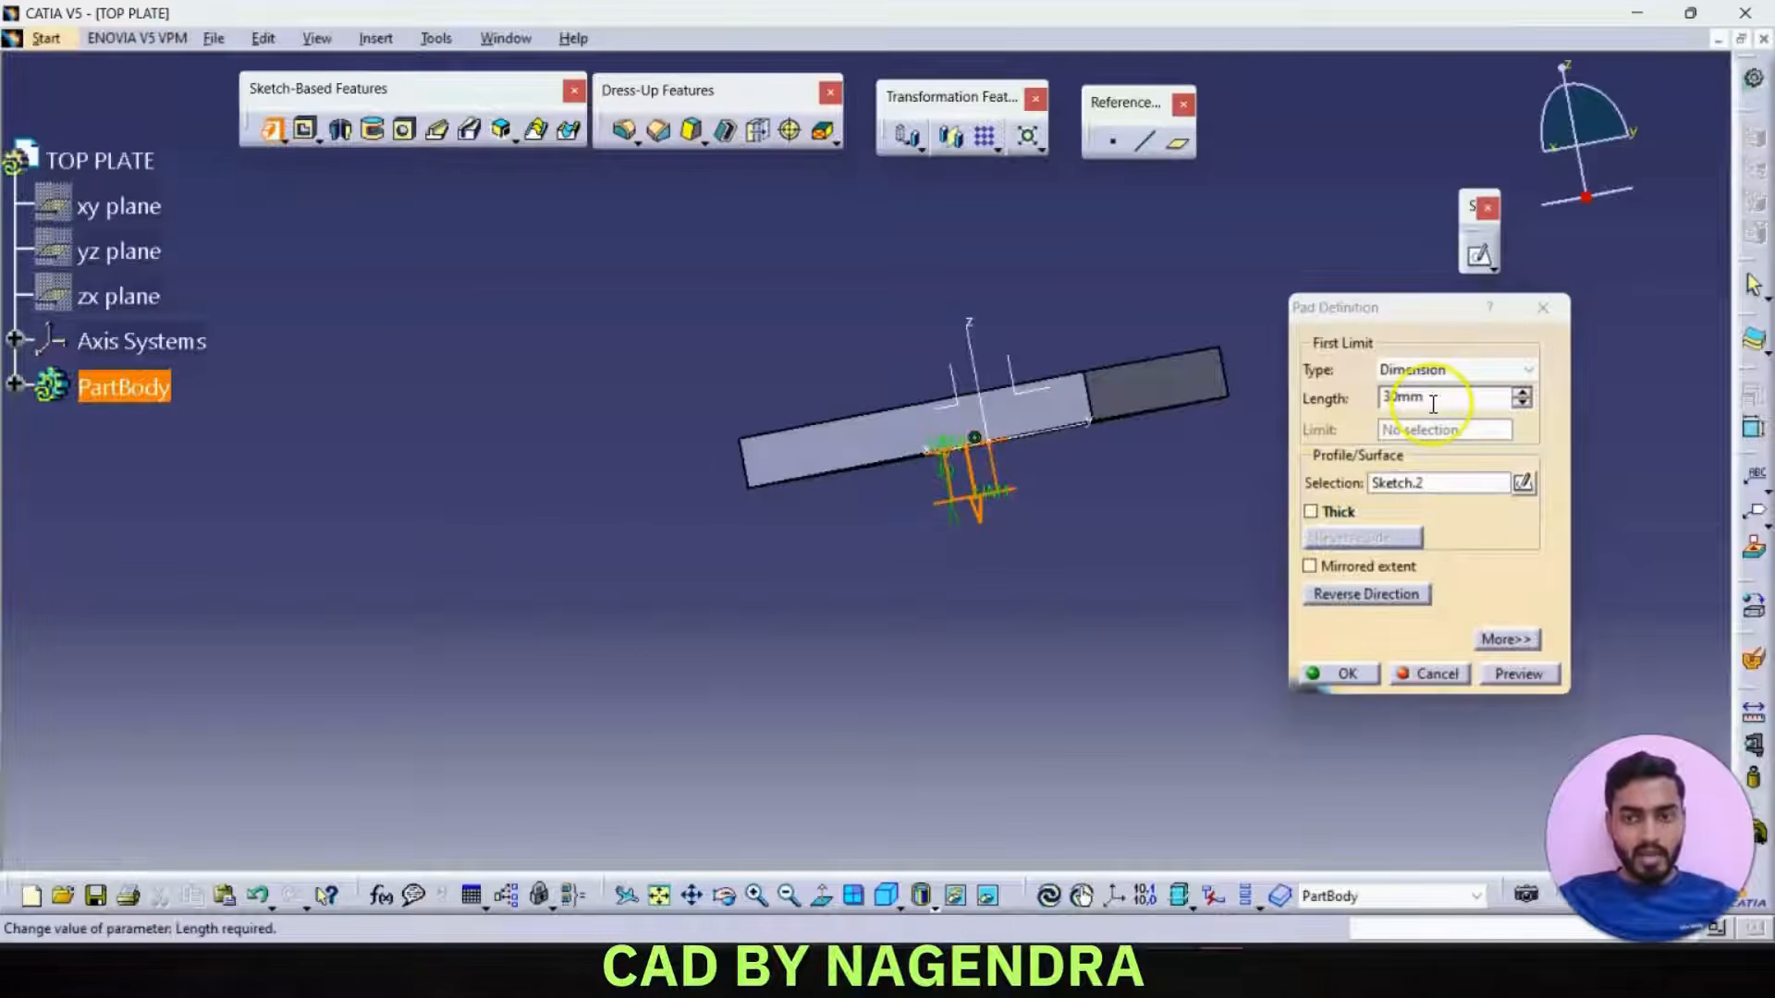
double_click(1433, 404)
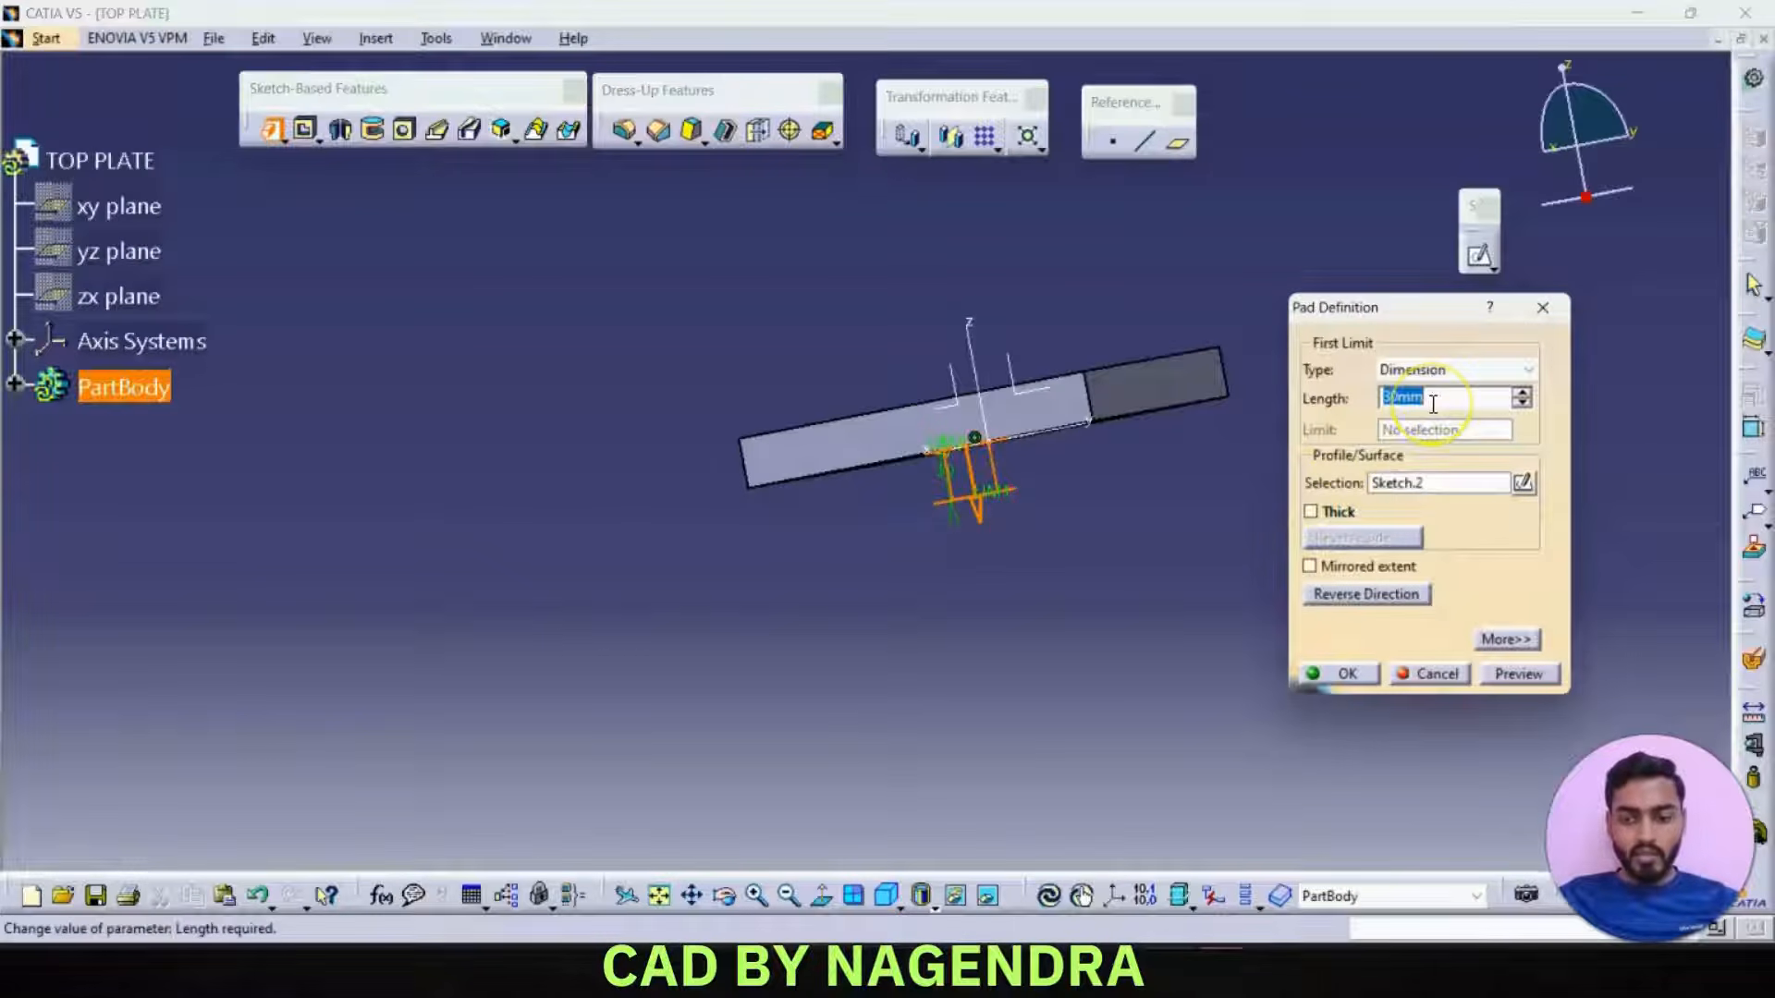
key(Return)
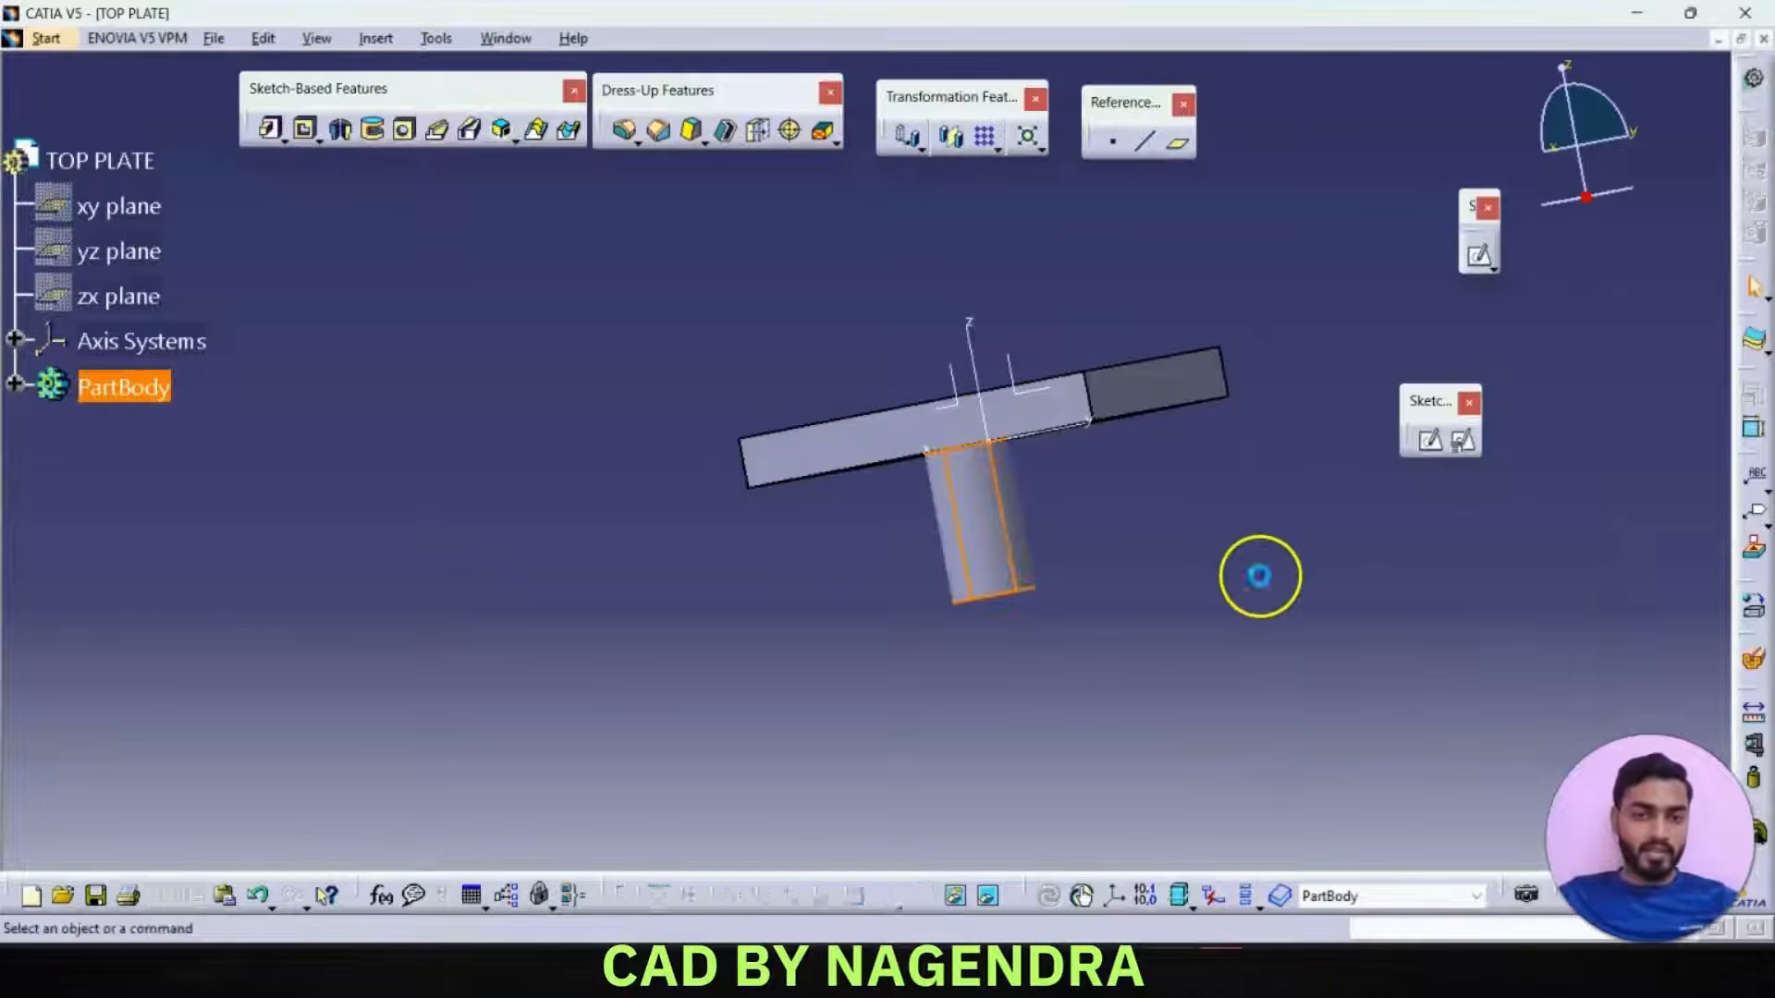
click(1259, 575)
click(886, 896)
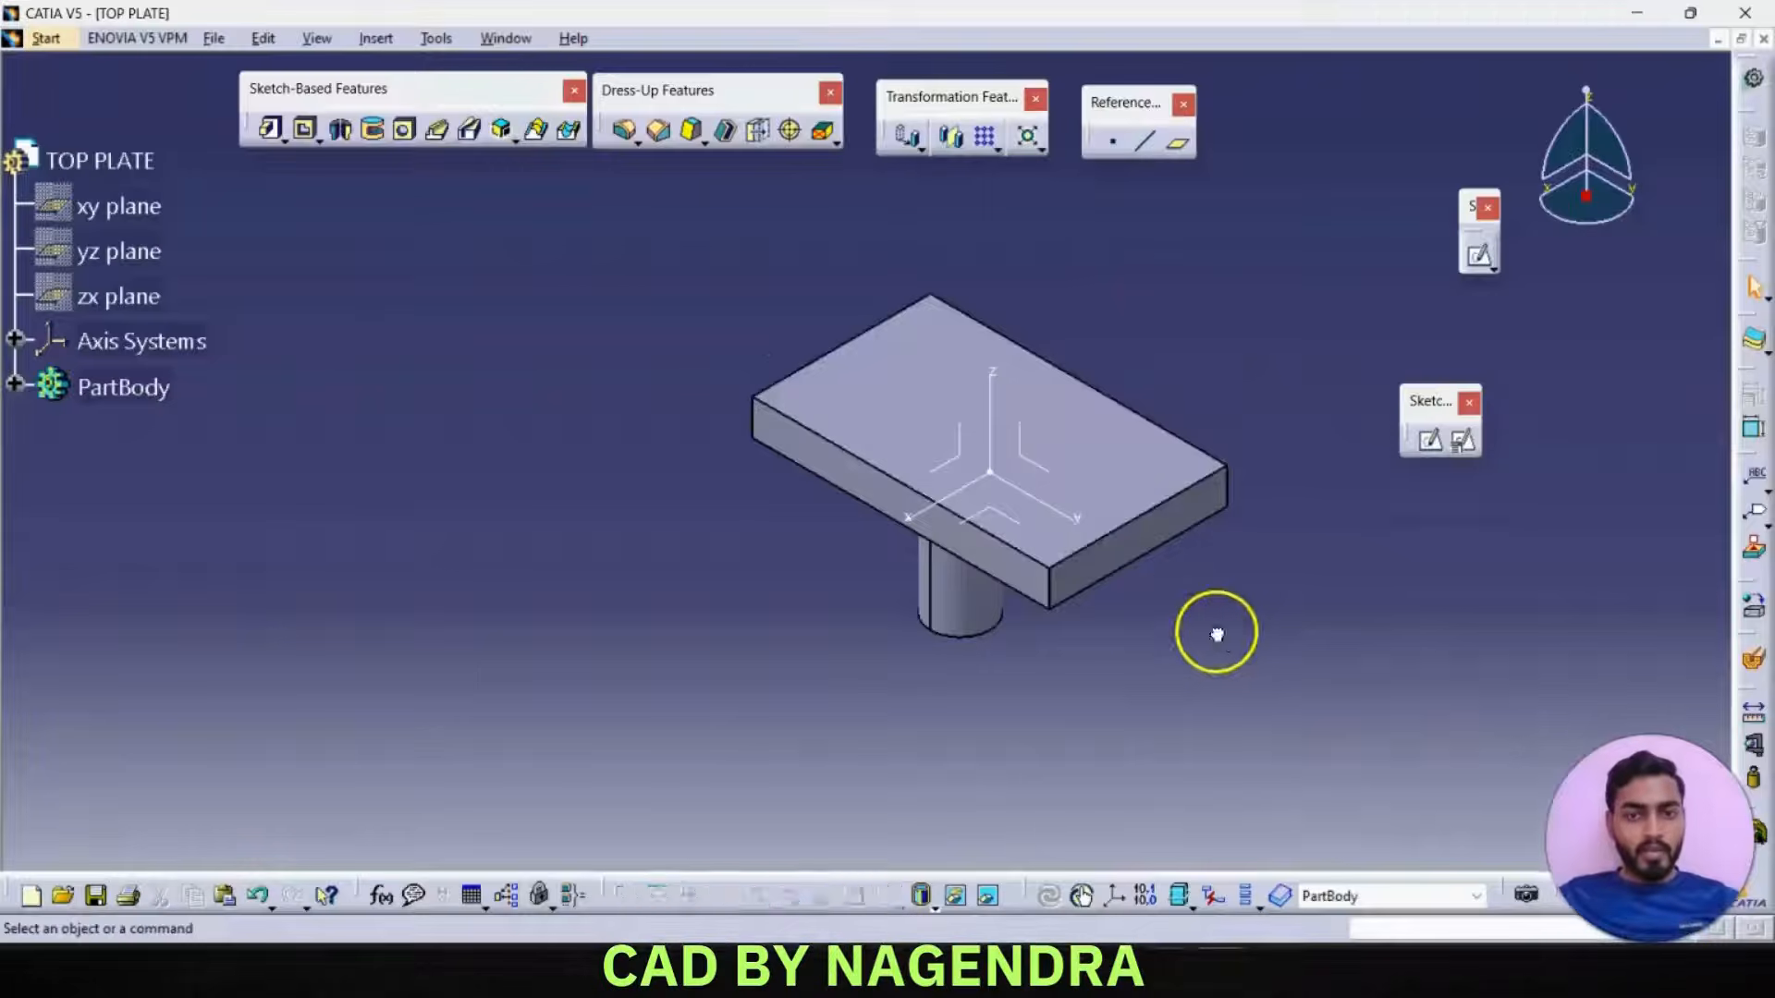
- Start a 40 mm diameter hole near a corner of the plate's upper face with its extension set to Up To Next
mouse_move(1216, 634)
middle_down()
mouse_move(1042, 638)
mouse_move(1134, 621)
middle_up()
middle_drag(1024, 347, 902, 357)
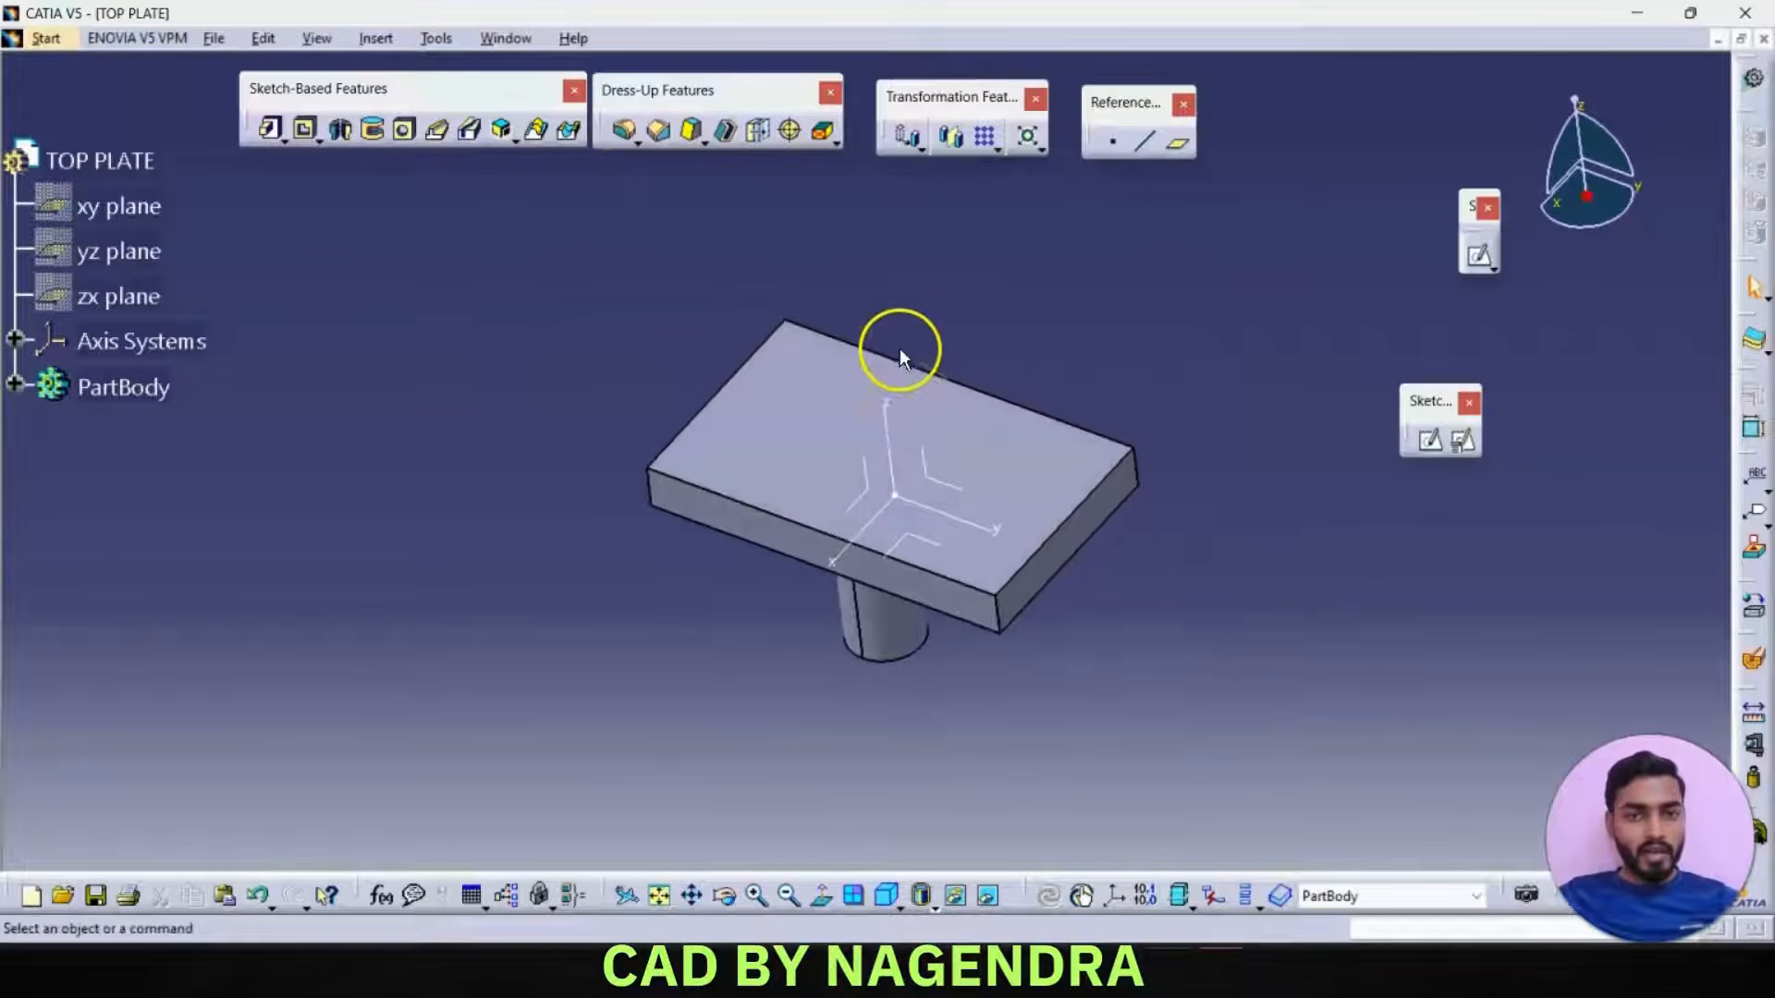
click(405, 130)
click(727, 454)
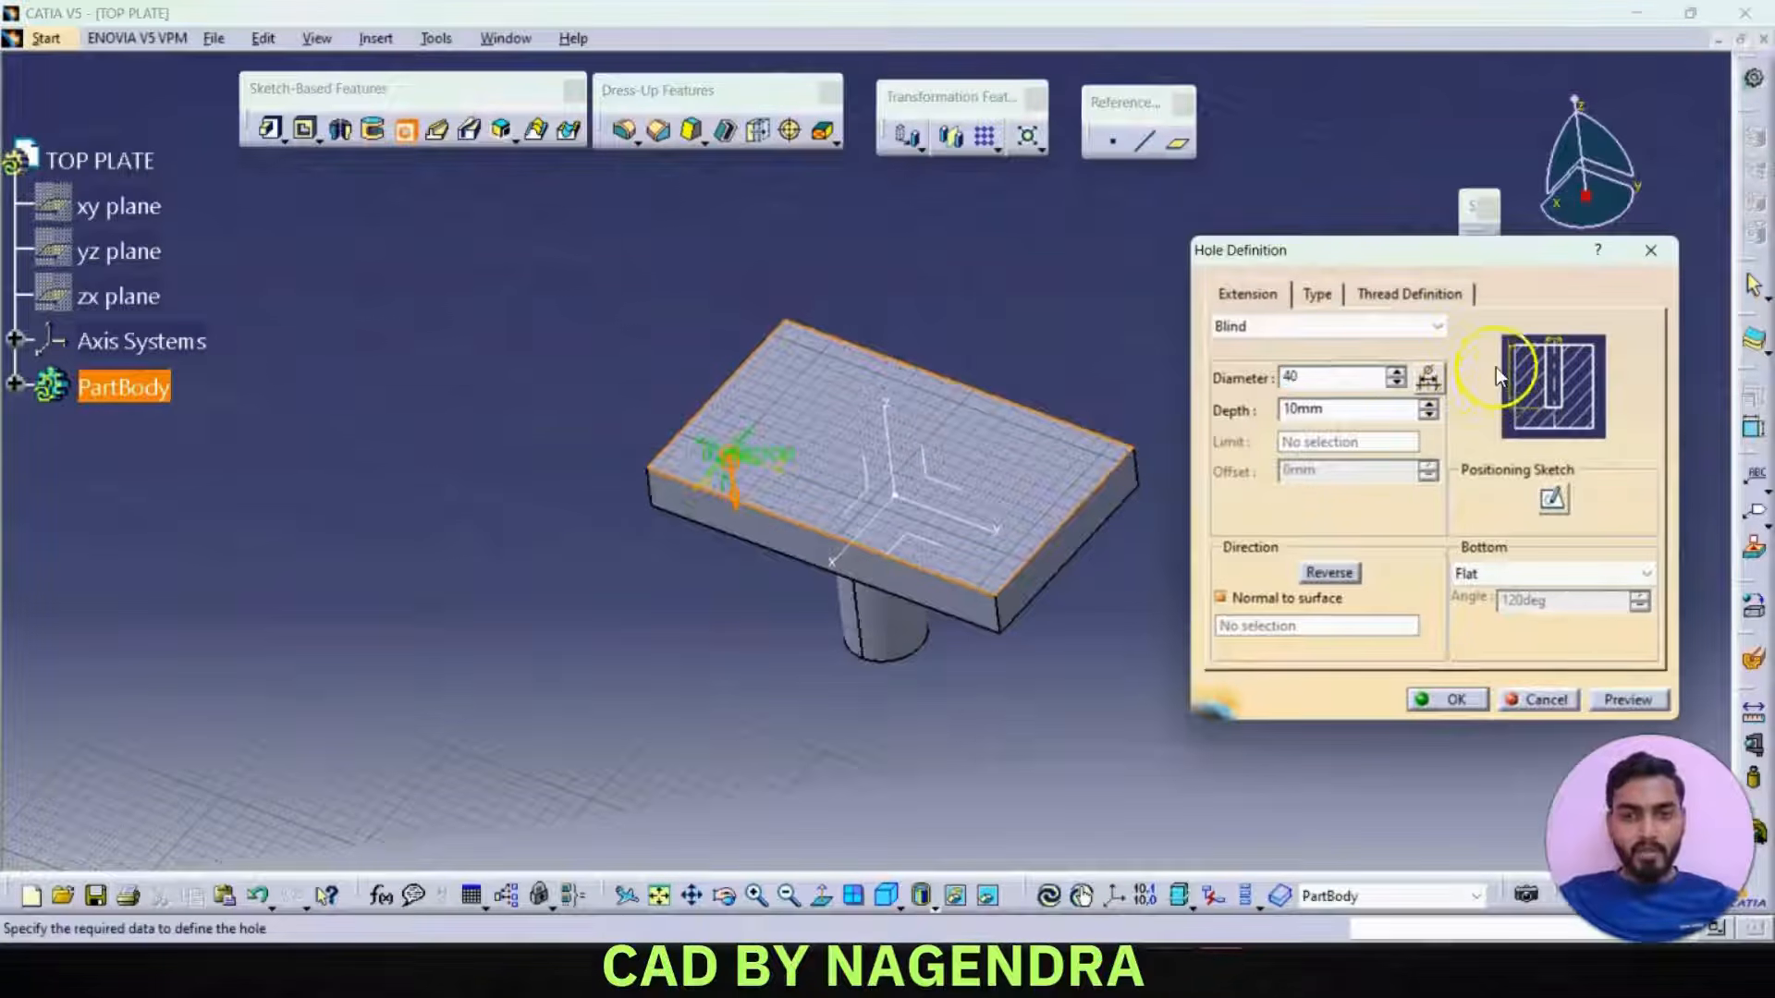
click(1387, 325)
click(1287, 348)
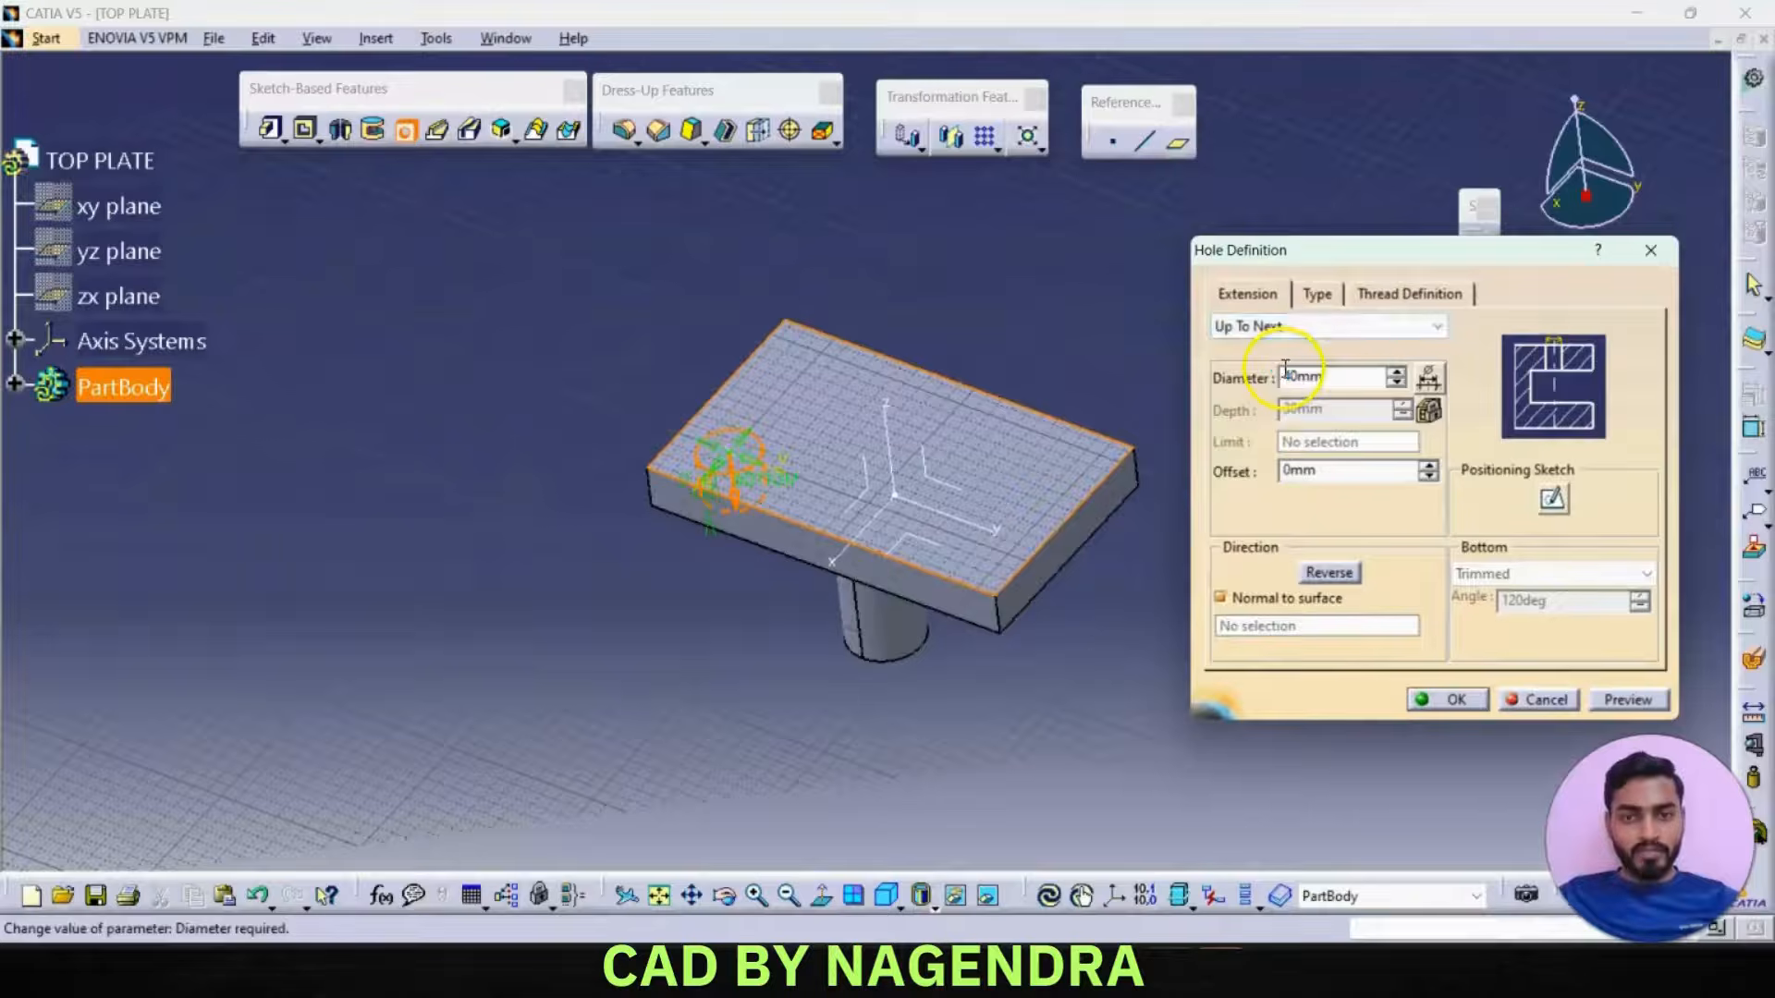
- Open the hole's positioning sketch and constrain the hole centre 30 mm from the nearer long edge
click(1554, 502)
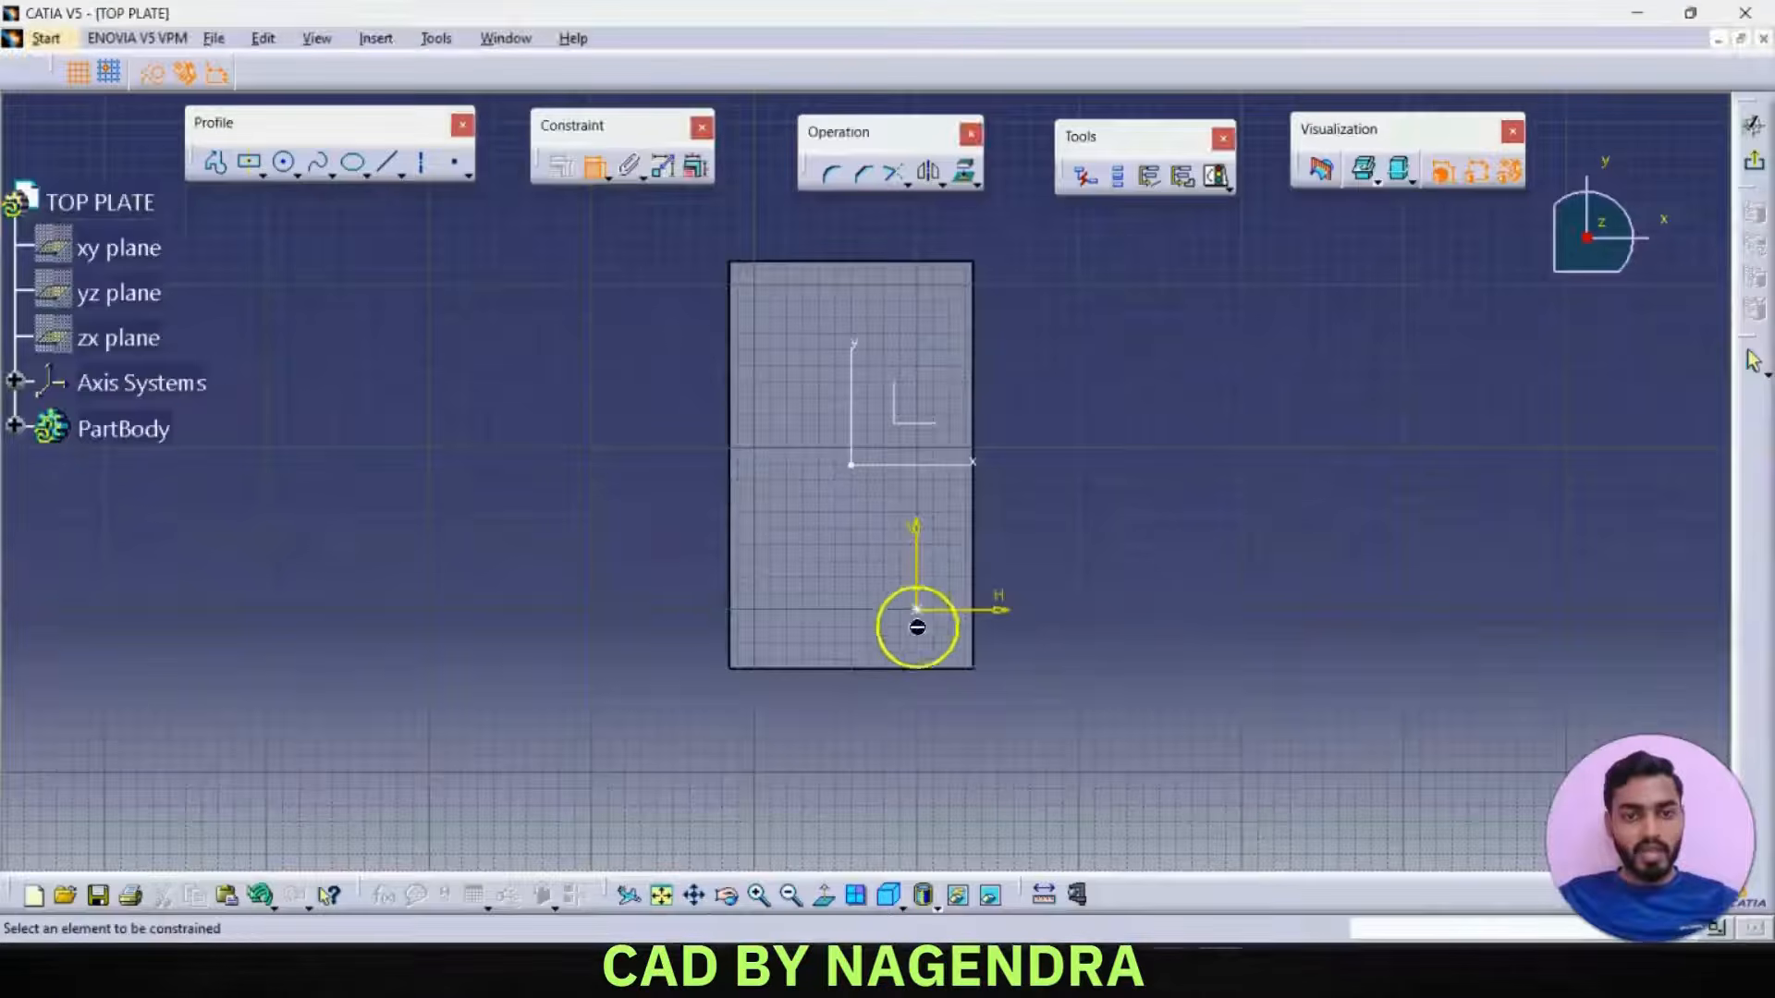
click(919, 612)
click(972, 583)
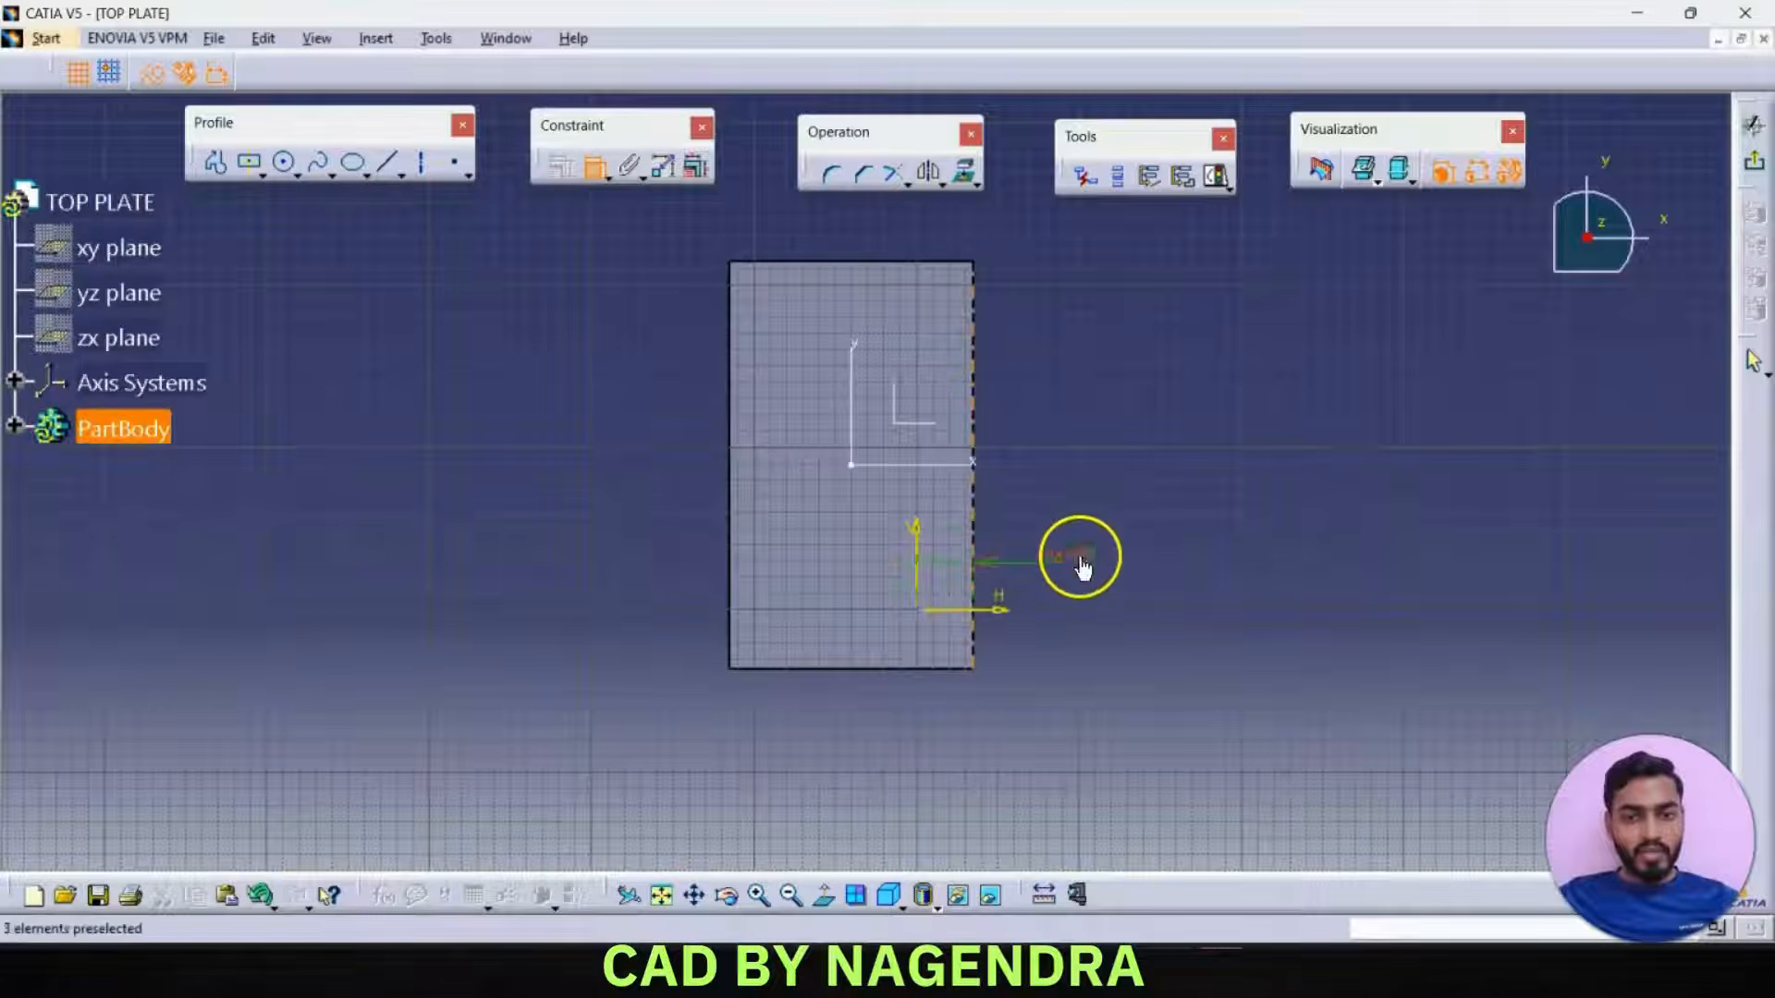
double_click(1081, 559)
text(30mm)
key(Return)
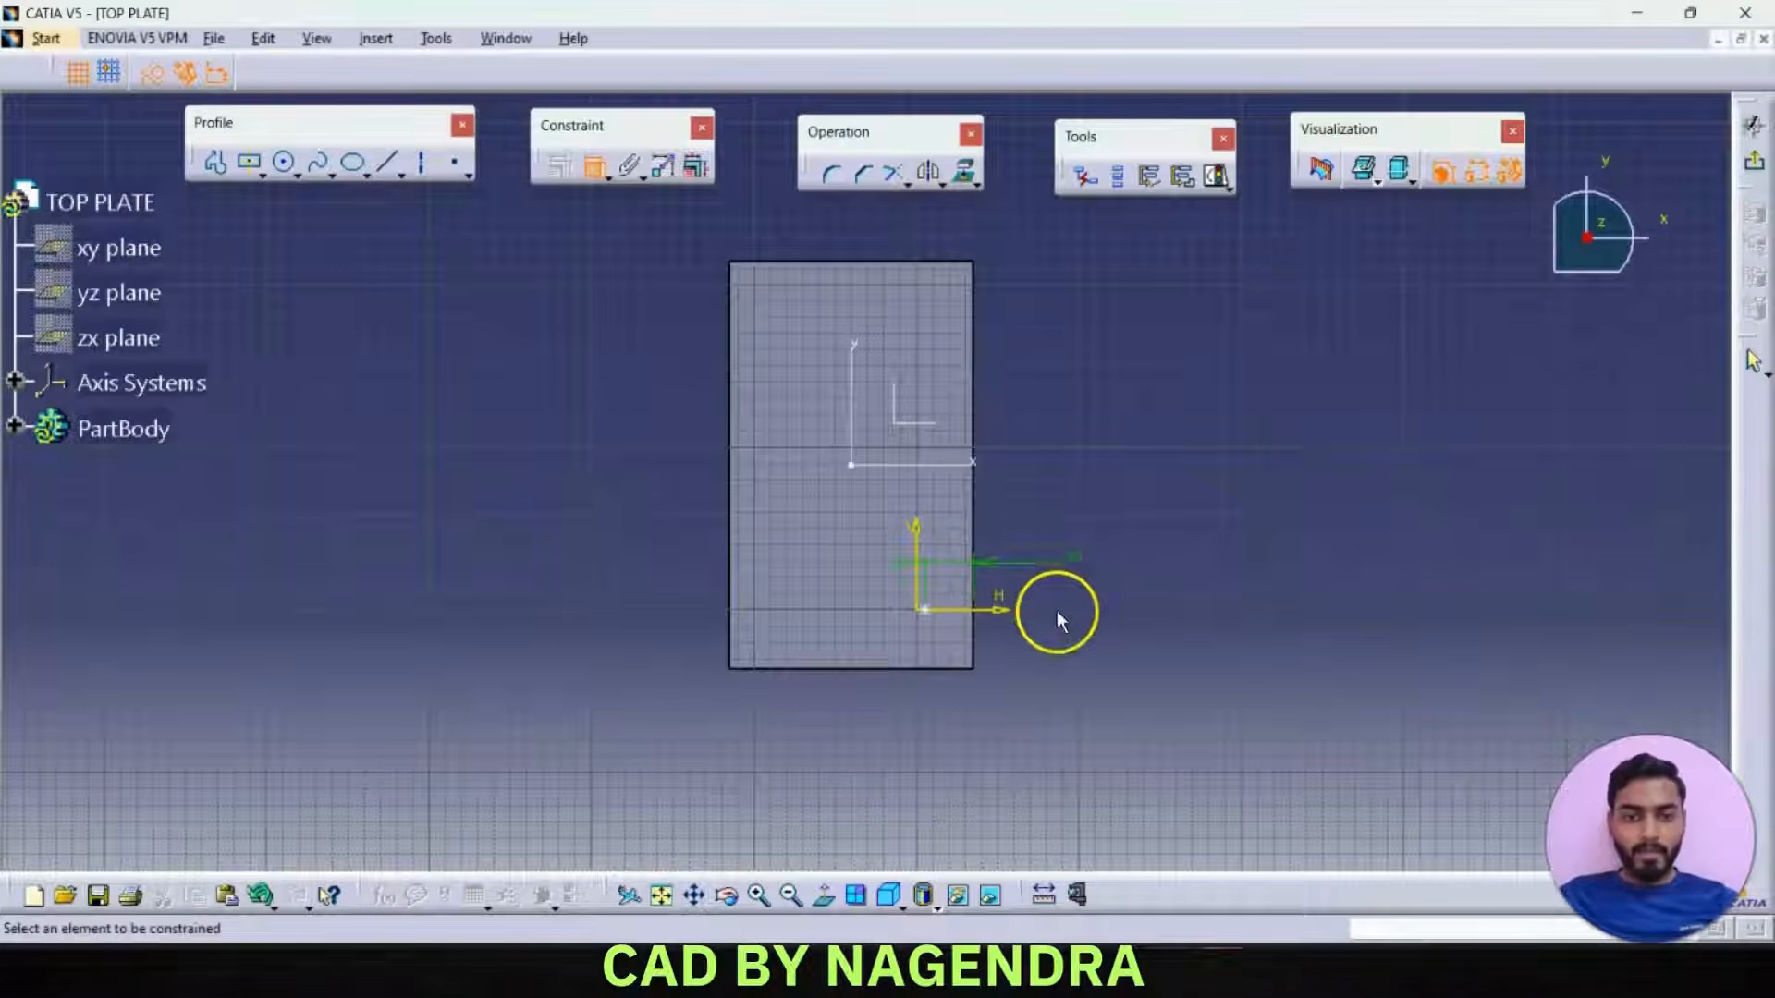
- Constrain the hole centre 30 mm from the nearer short edge, exit the positioning sketch and create the hole
click(925, 612)
click(940, 666)
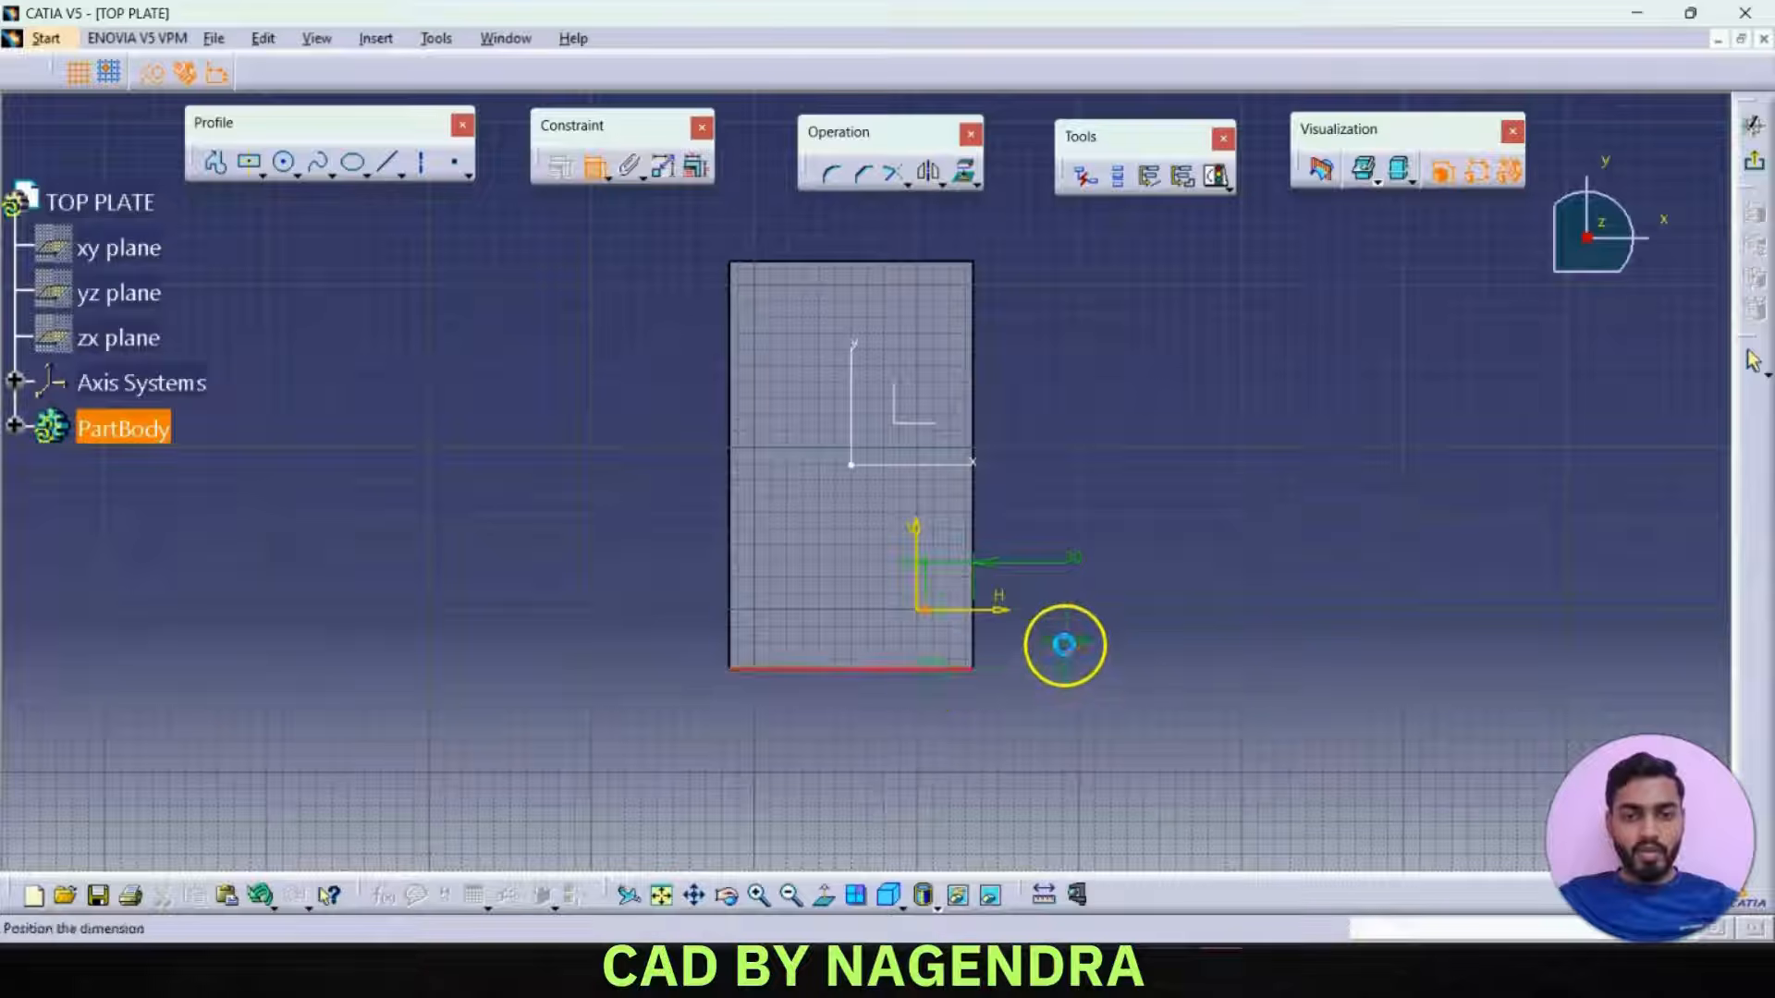
double_click(1062, 642)
text(30mm)
key(Return)
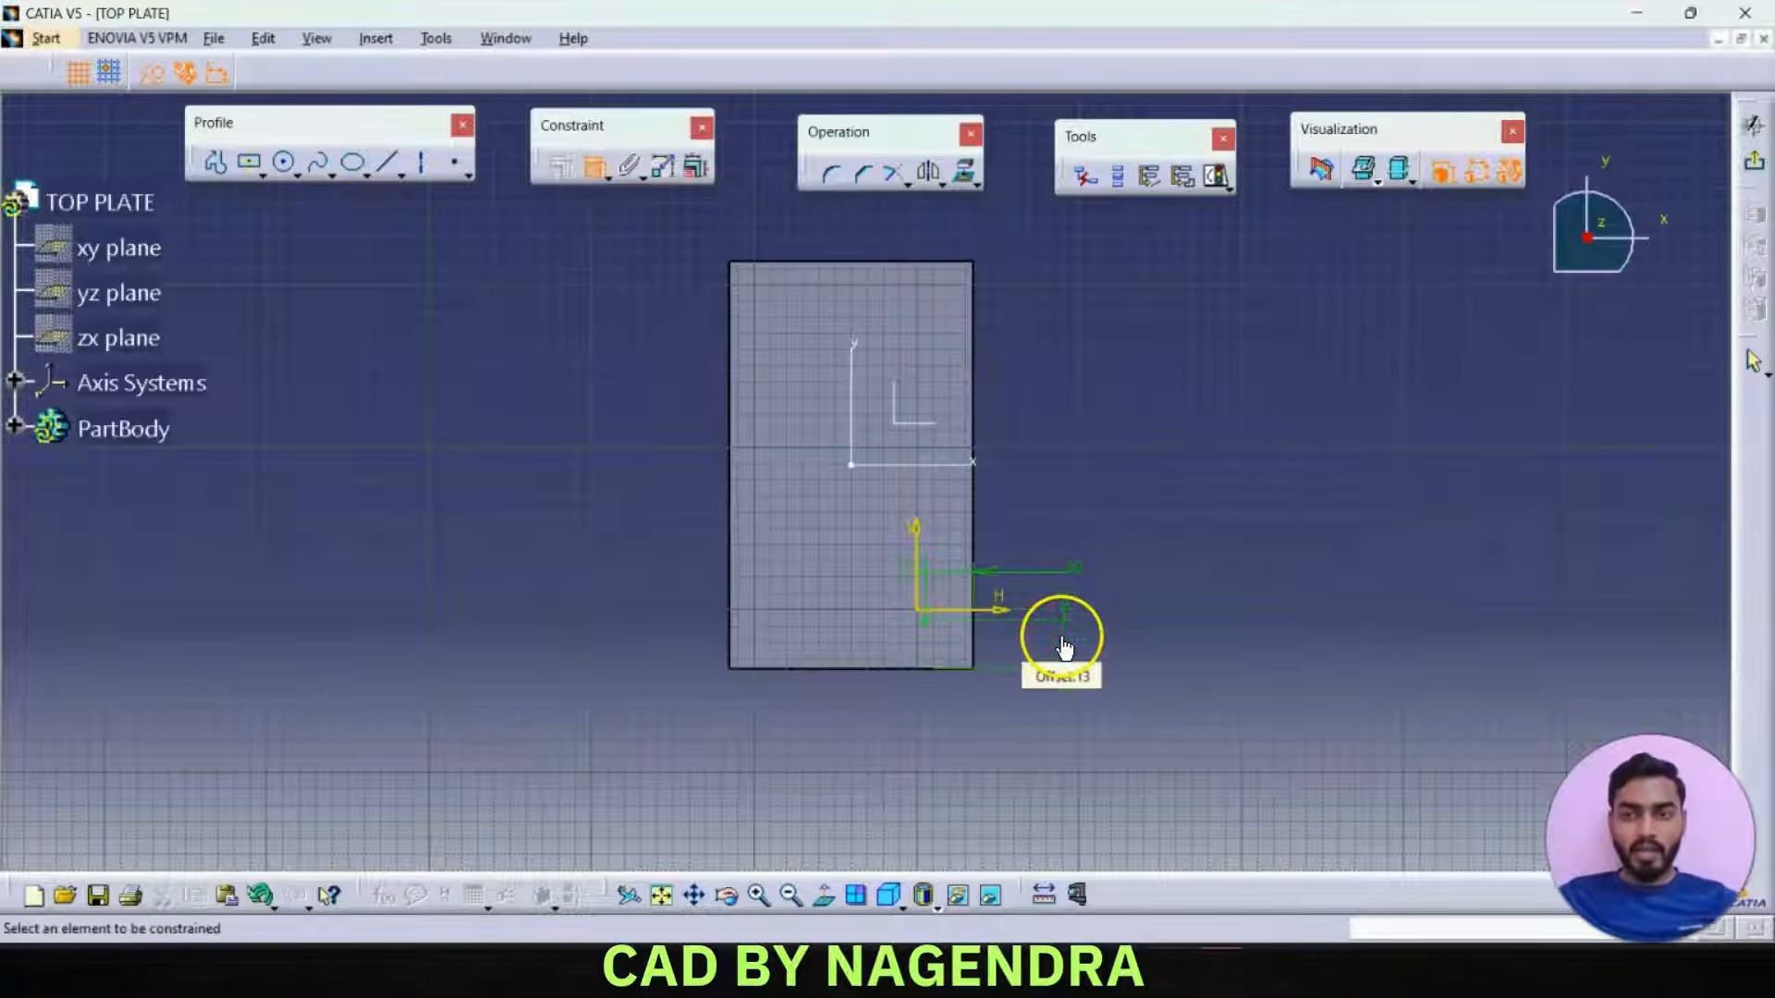
click(1756, 167)
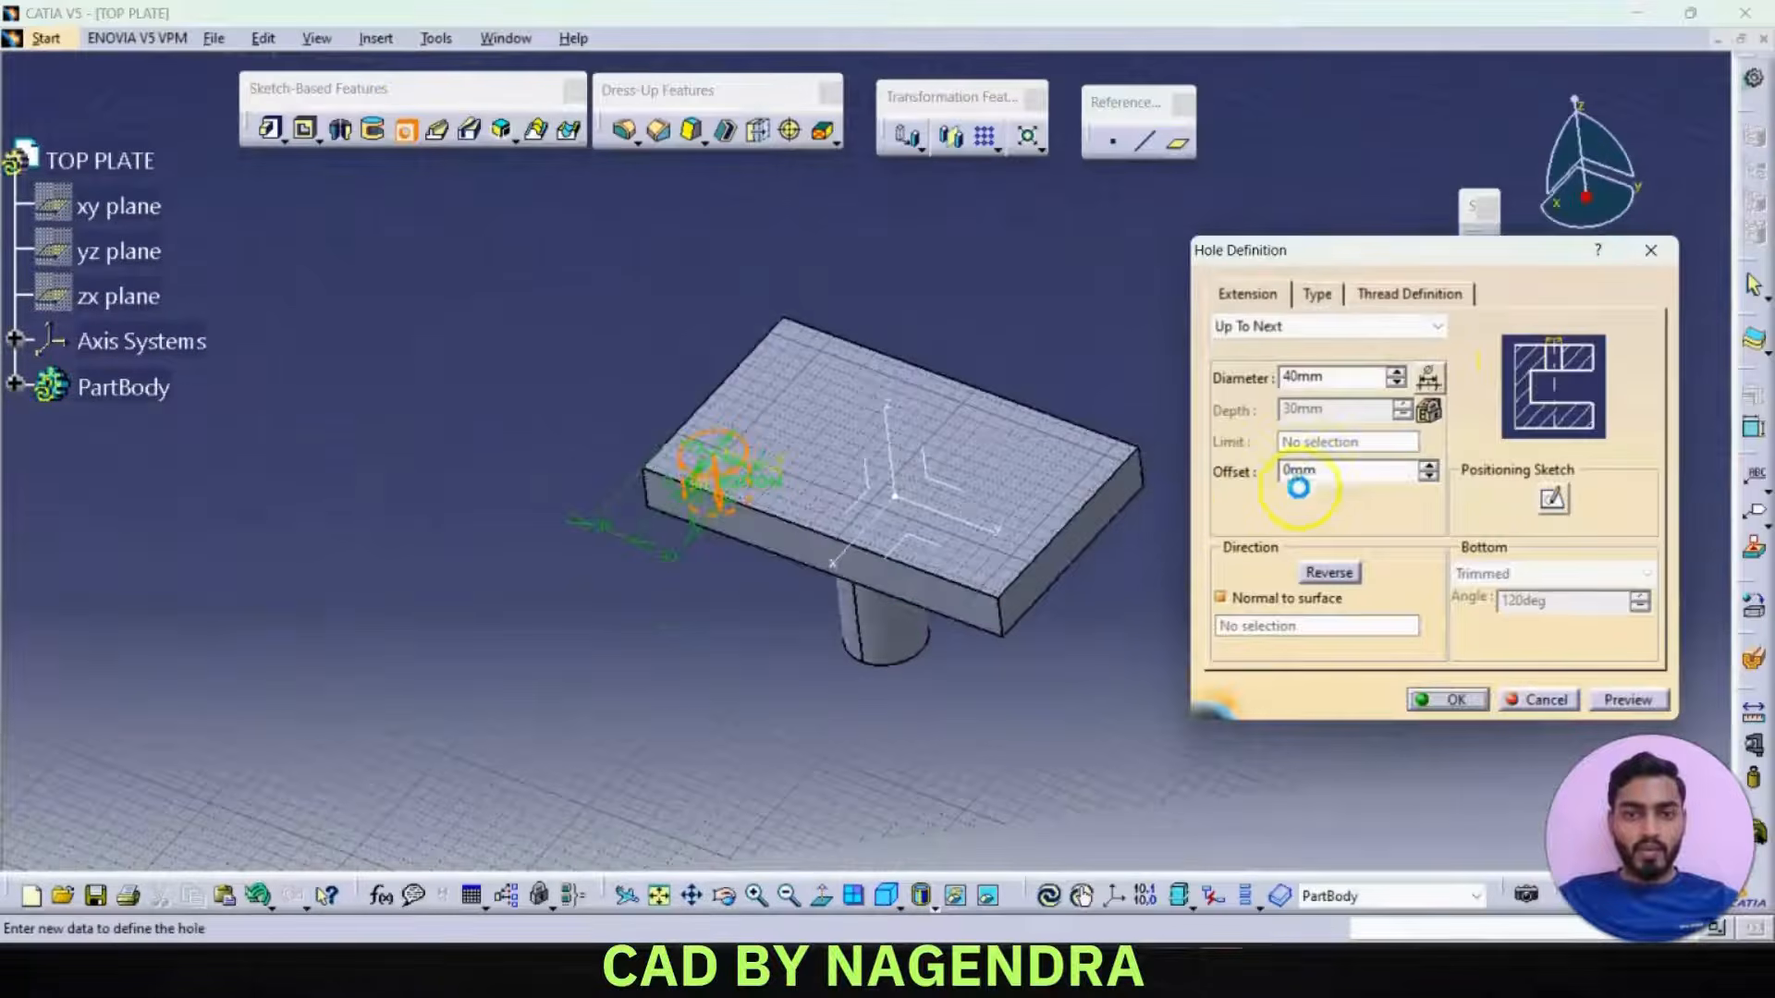
click(1431, 698)
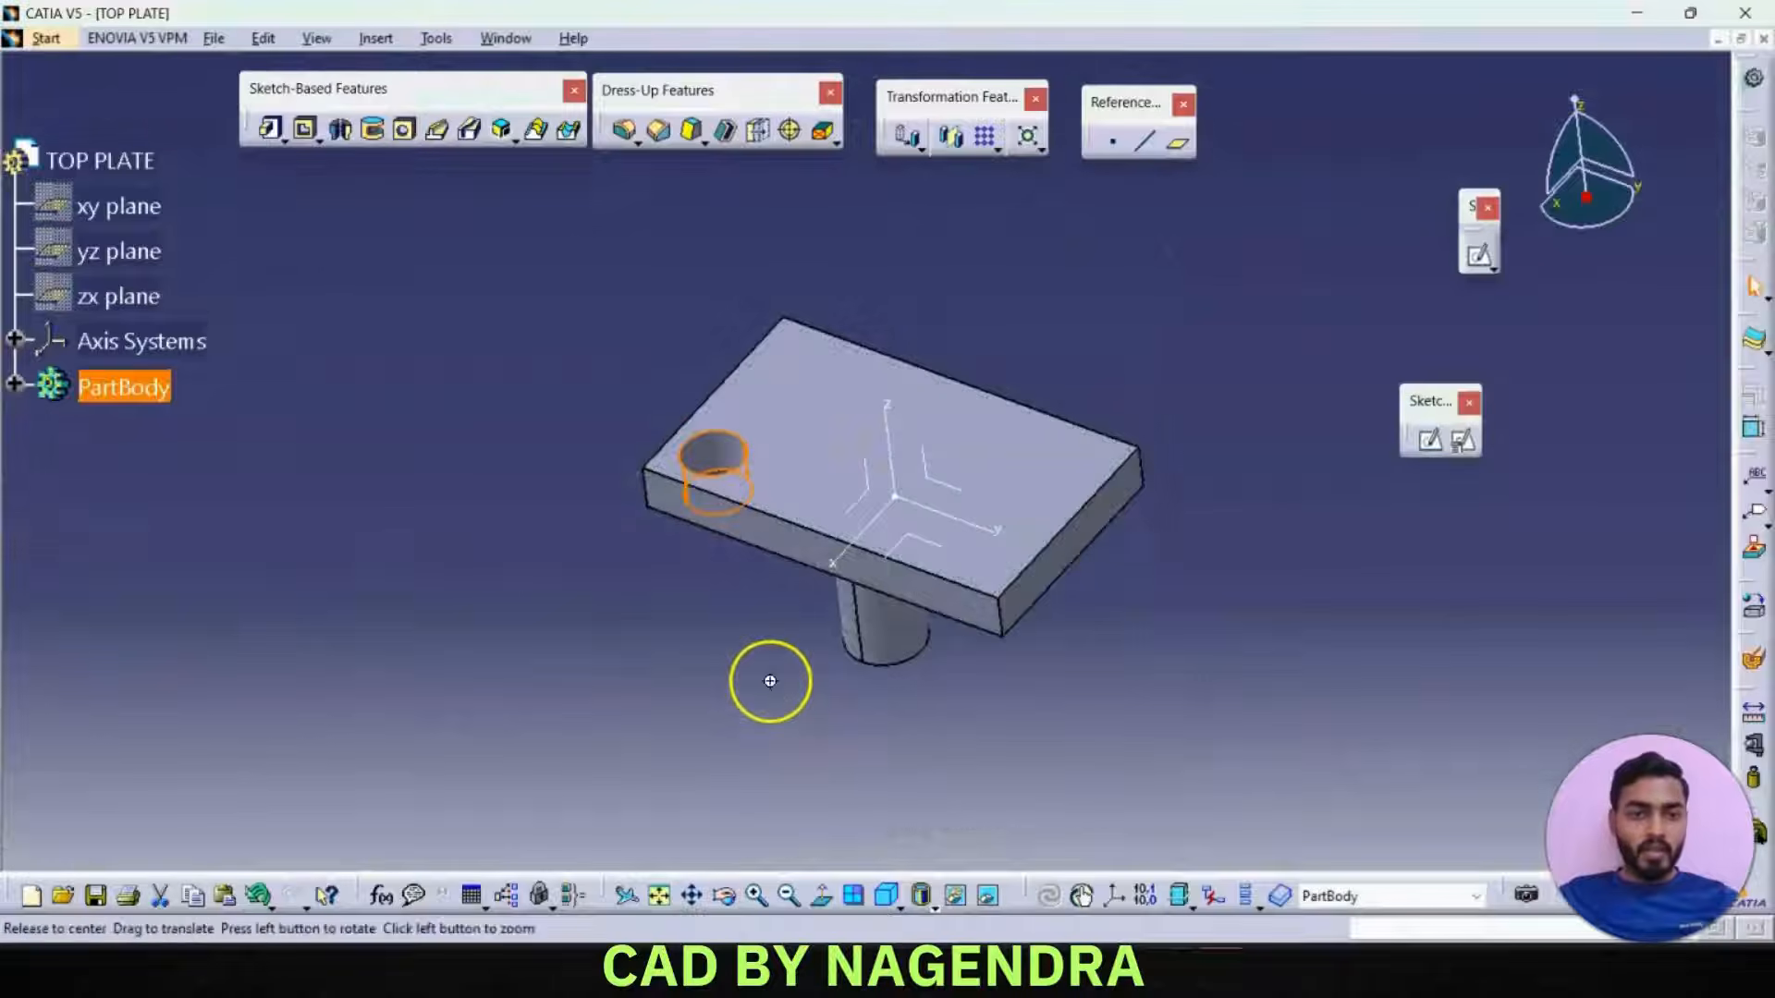
- Start a rectangular pattern of the hole with 2 instances spaced 90 mm along the plate's short edge, reversed onto the plate
middle_drag(768, 682, 765, 726)
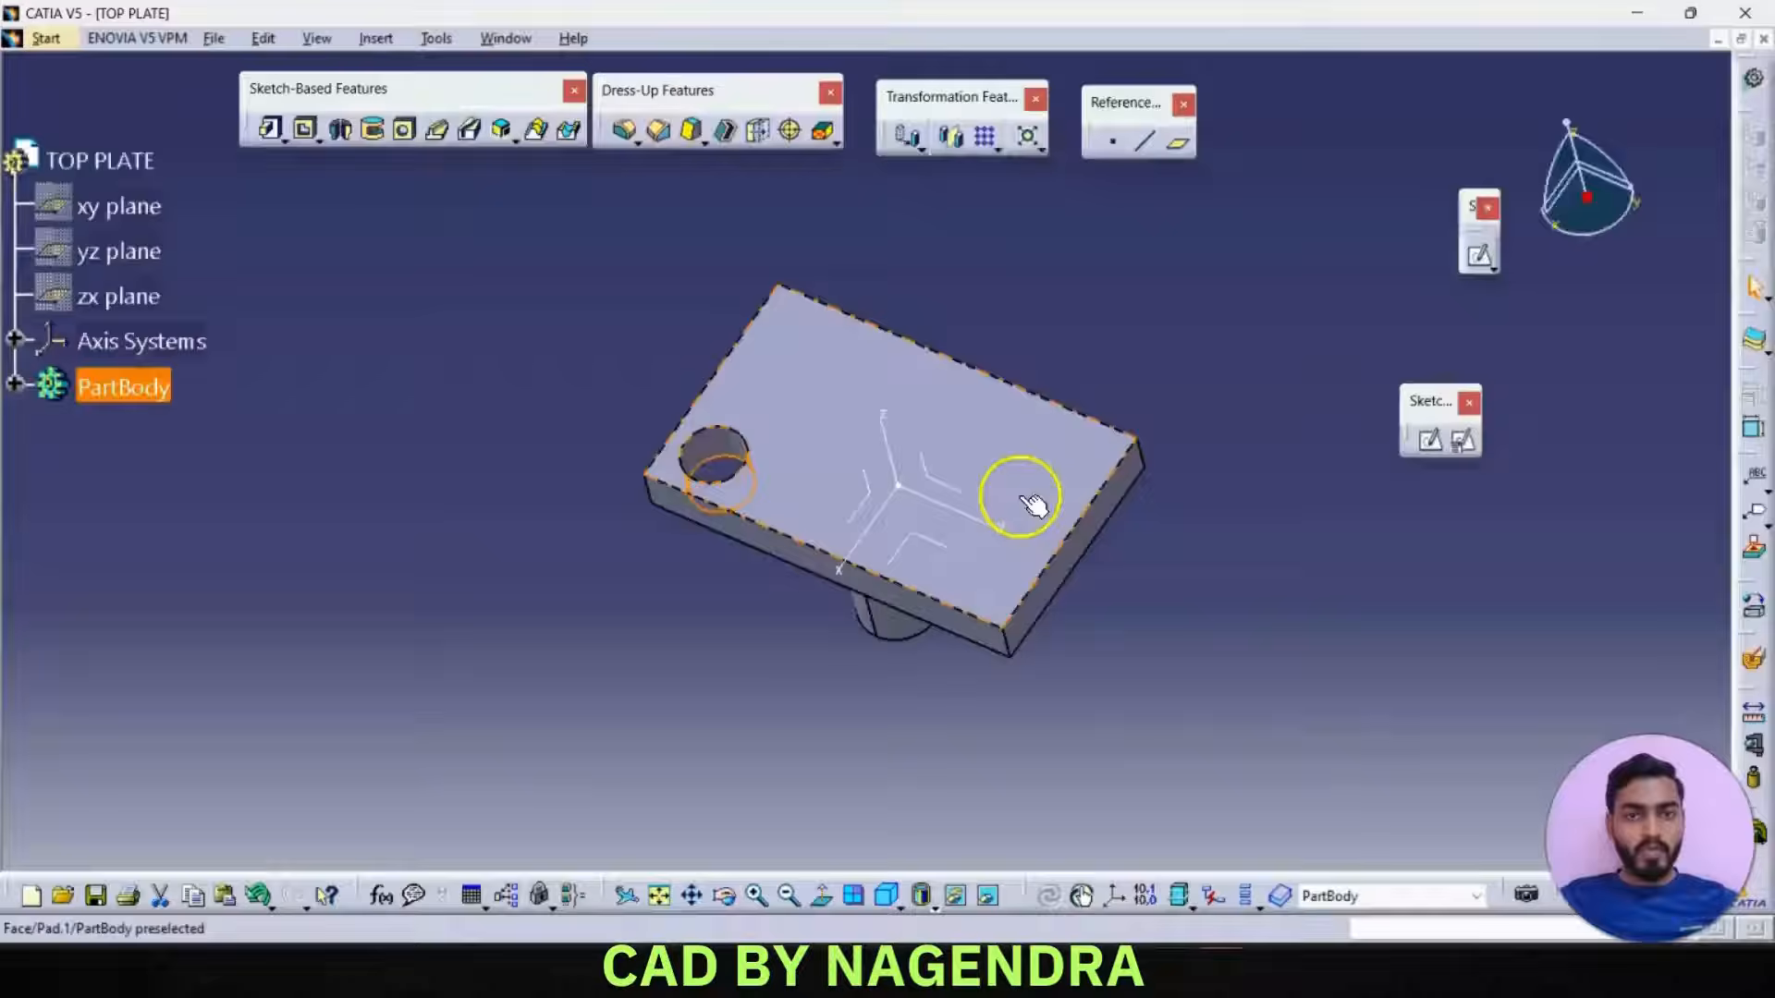
click(985, 136)
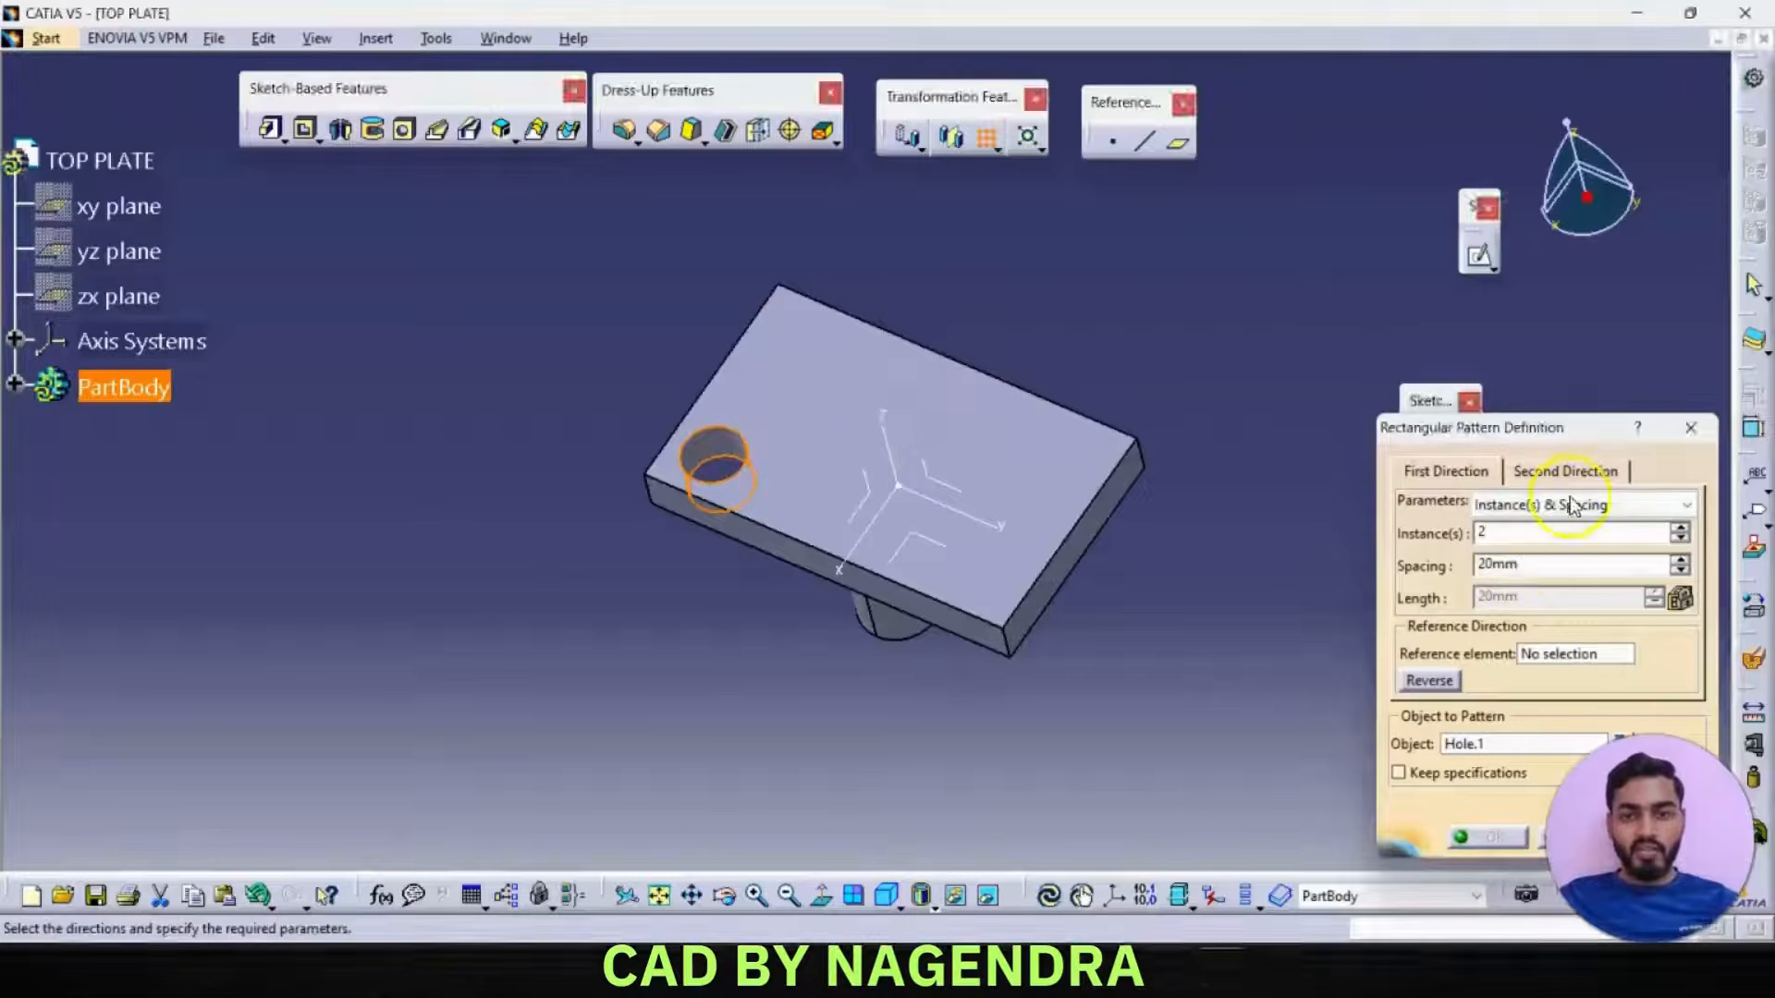
double_click(1498, 564)
text(90)
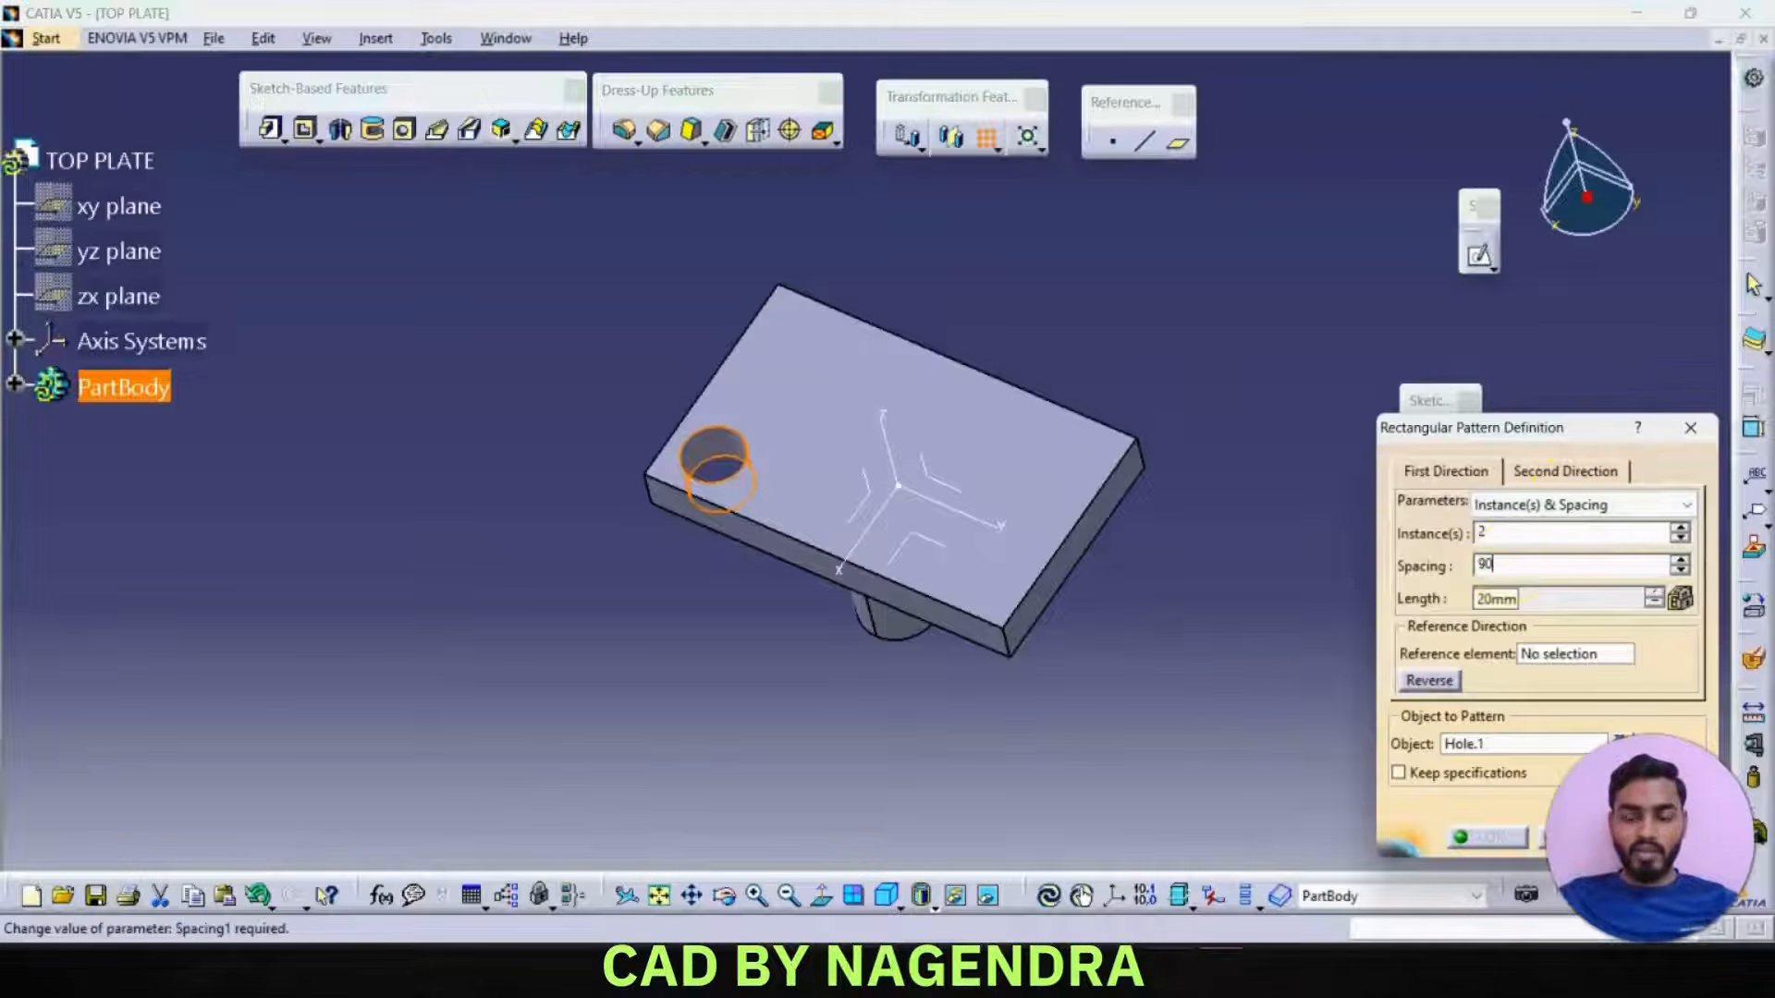
click(1580, 656)
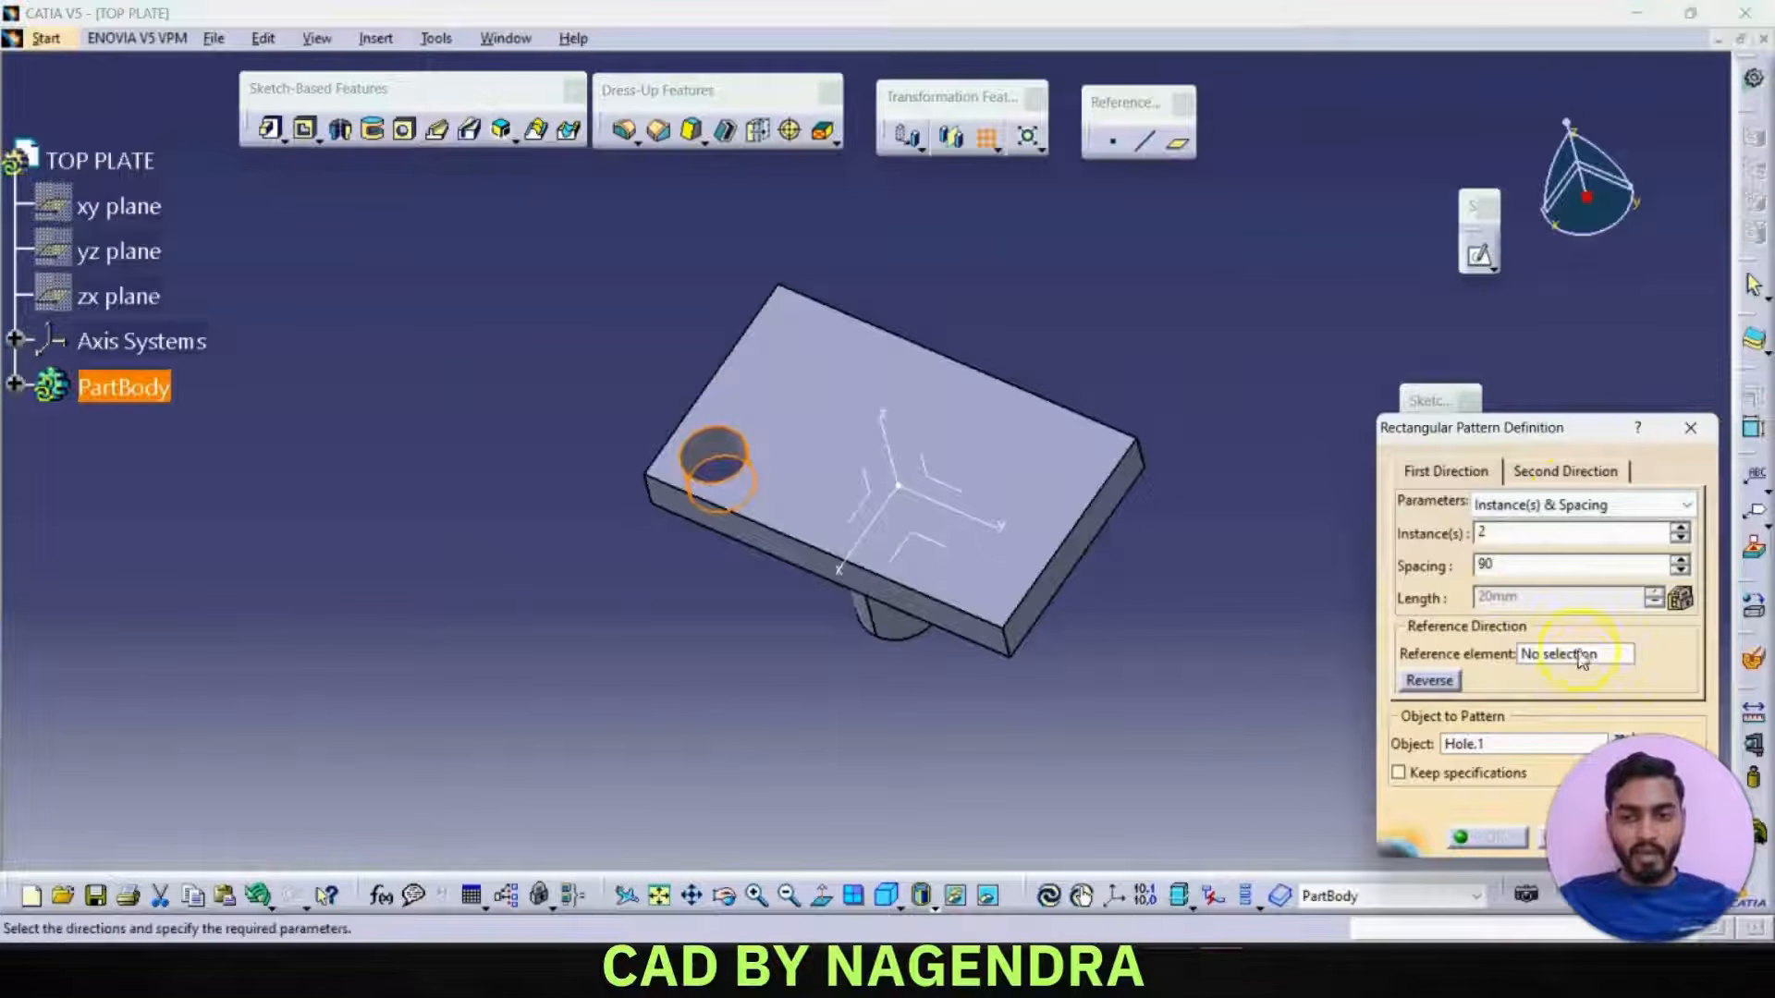
click(722, 357)
click(1429, 681)
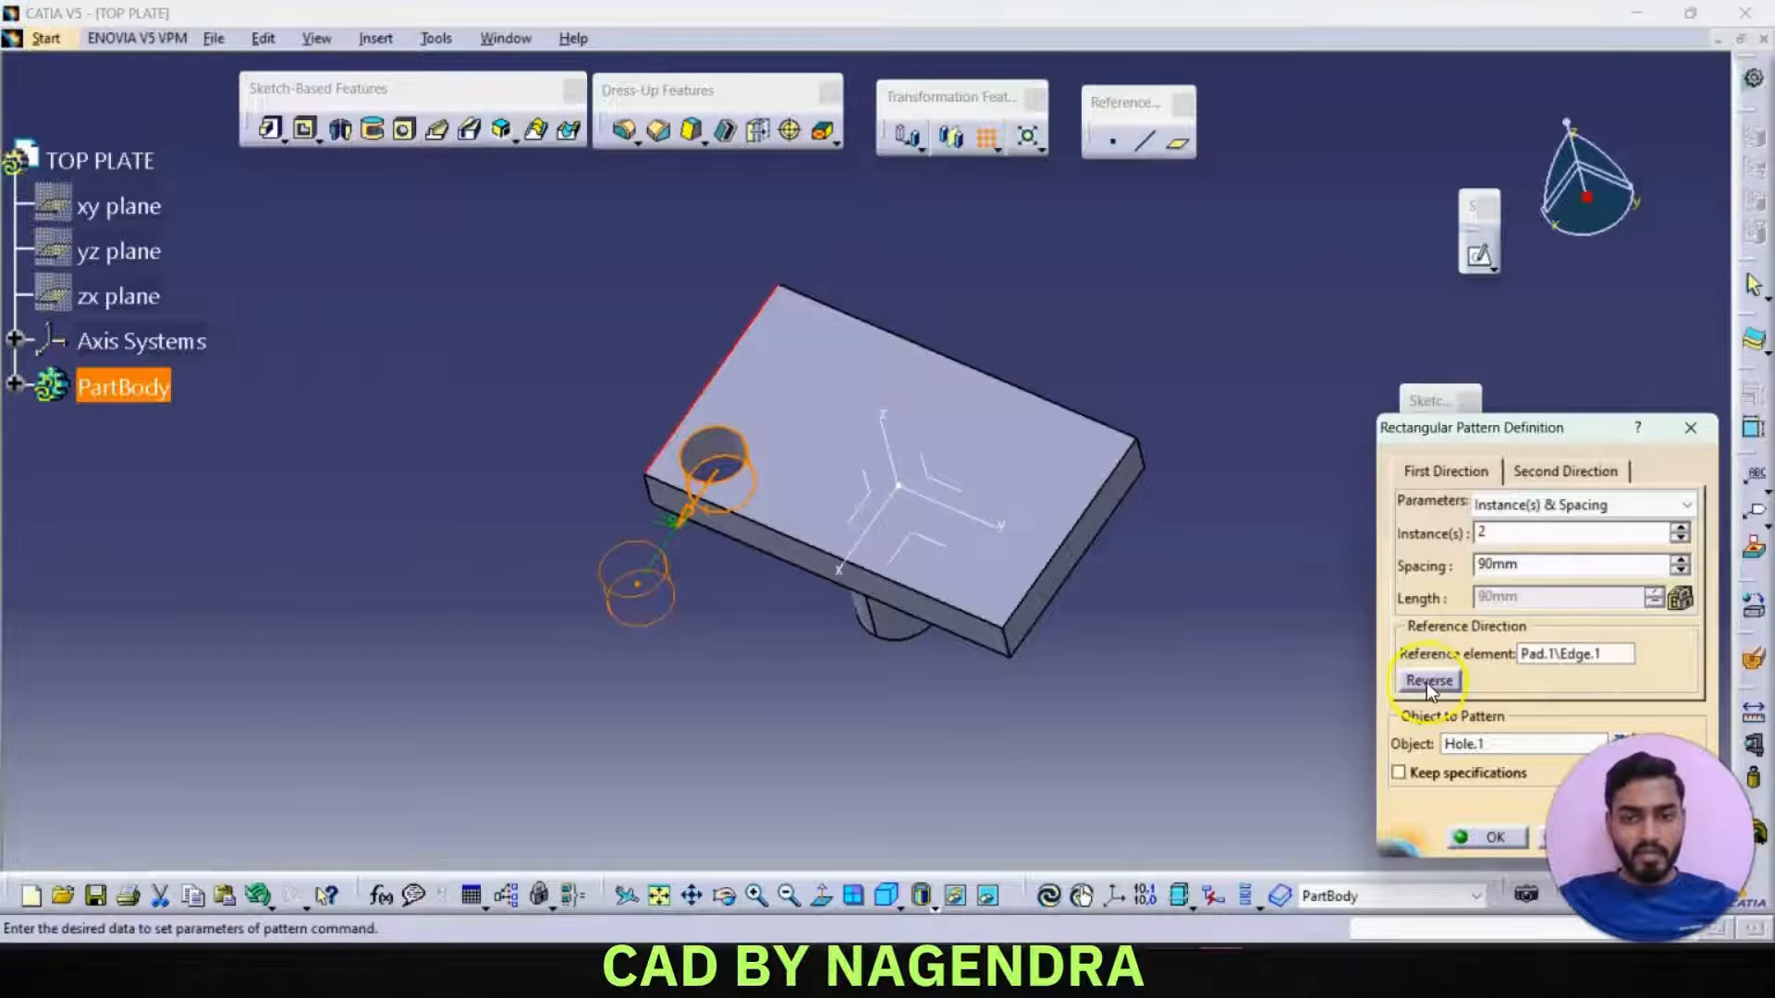
- Set the pattern's second direction to 2 instances spaced 190 mm along the long edge, reverse it and create the pattern
click(1570, 479)
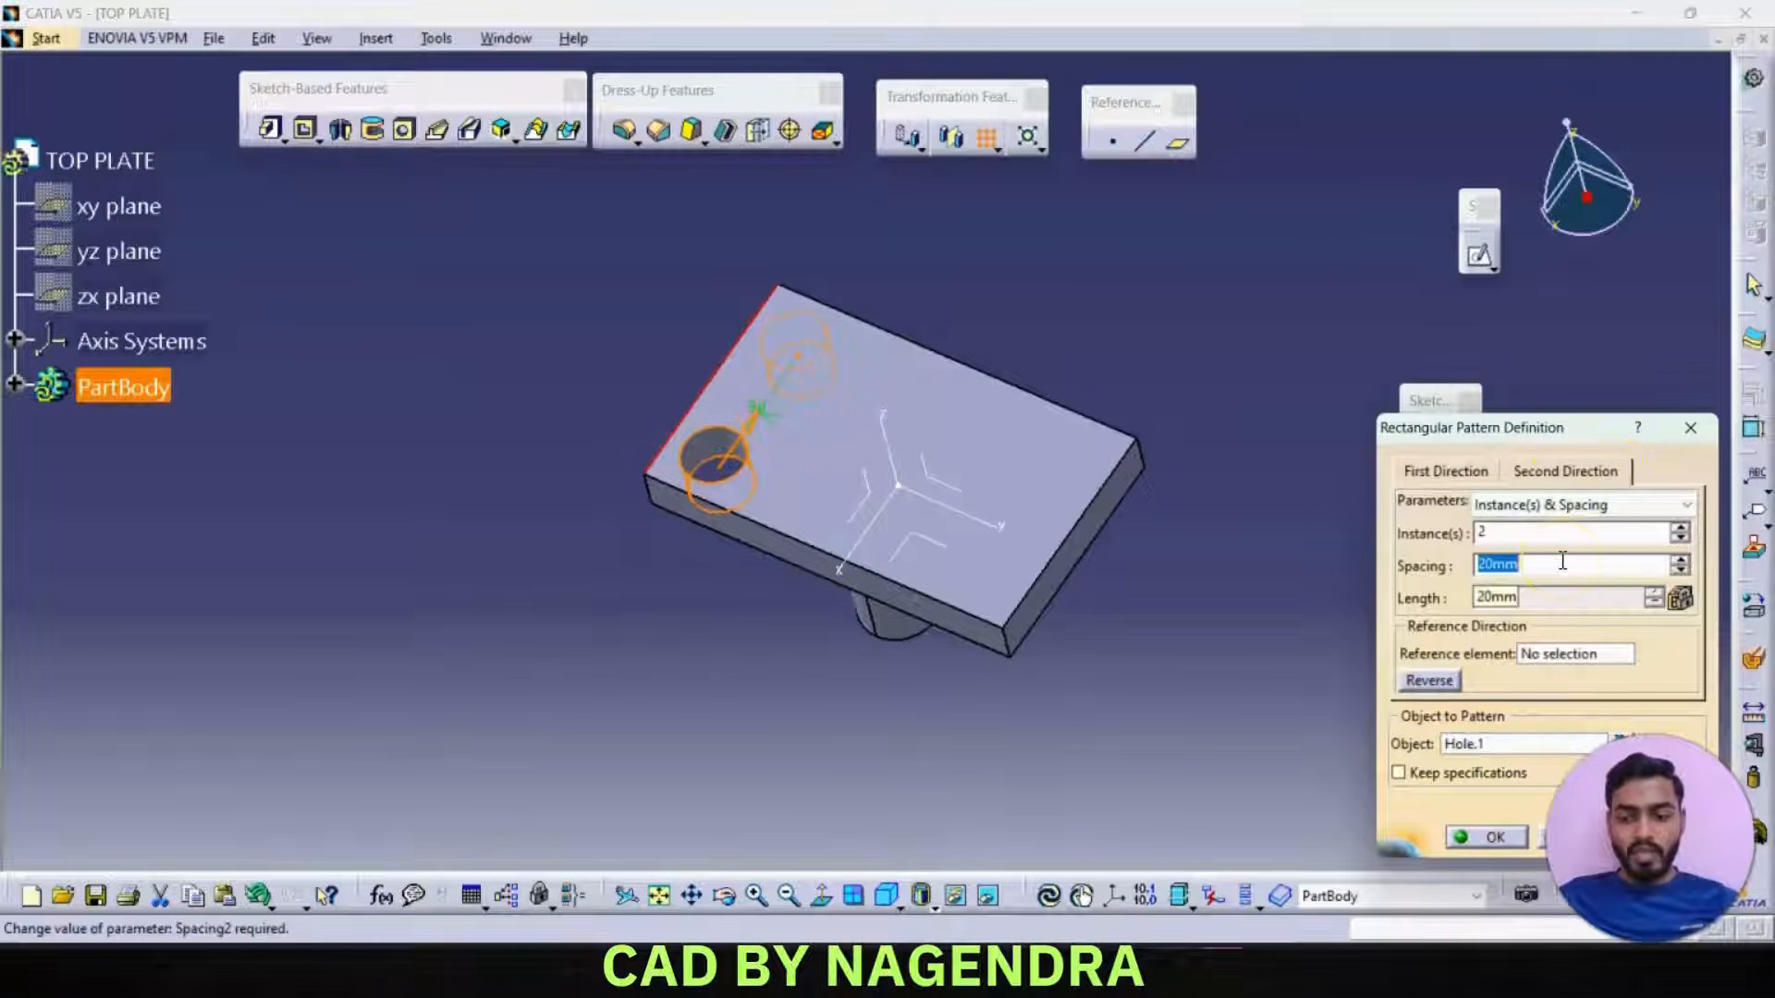
click(1593, 647)
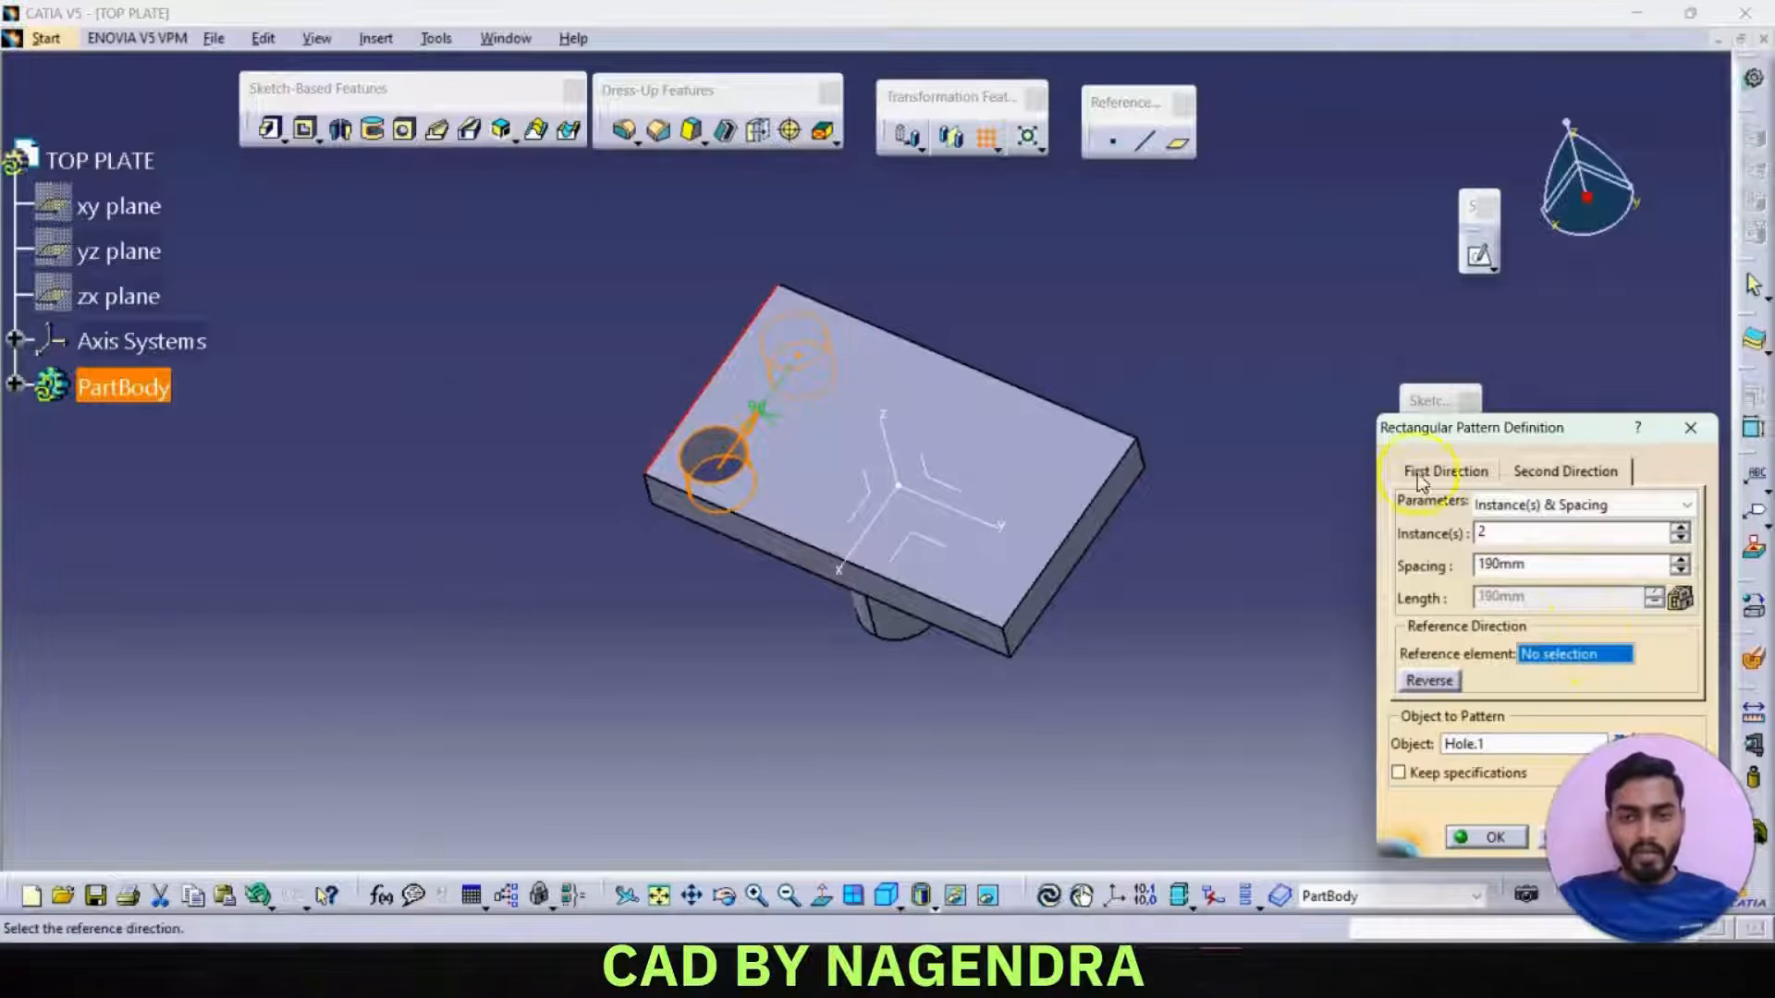
click(1065, 400)
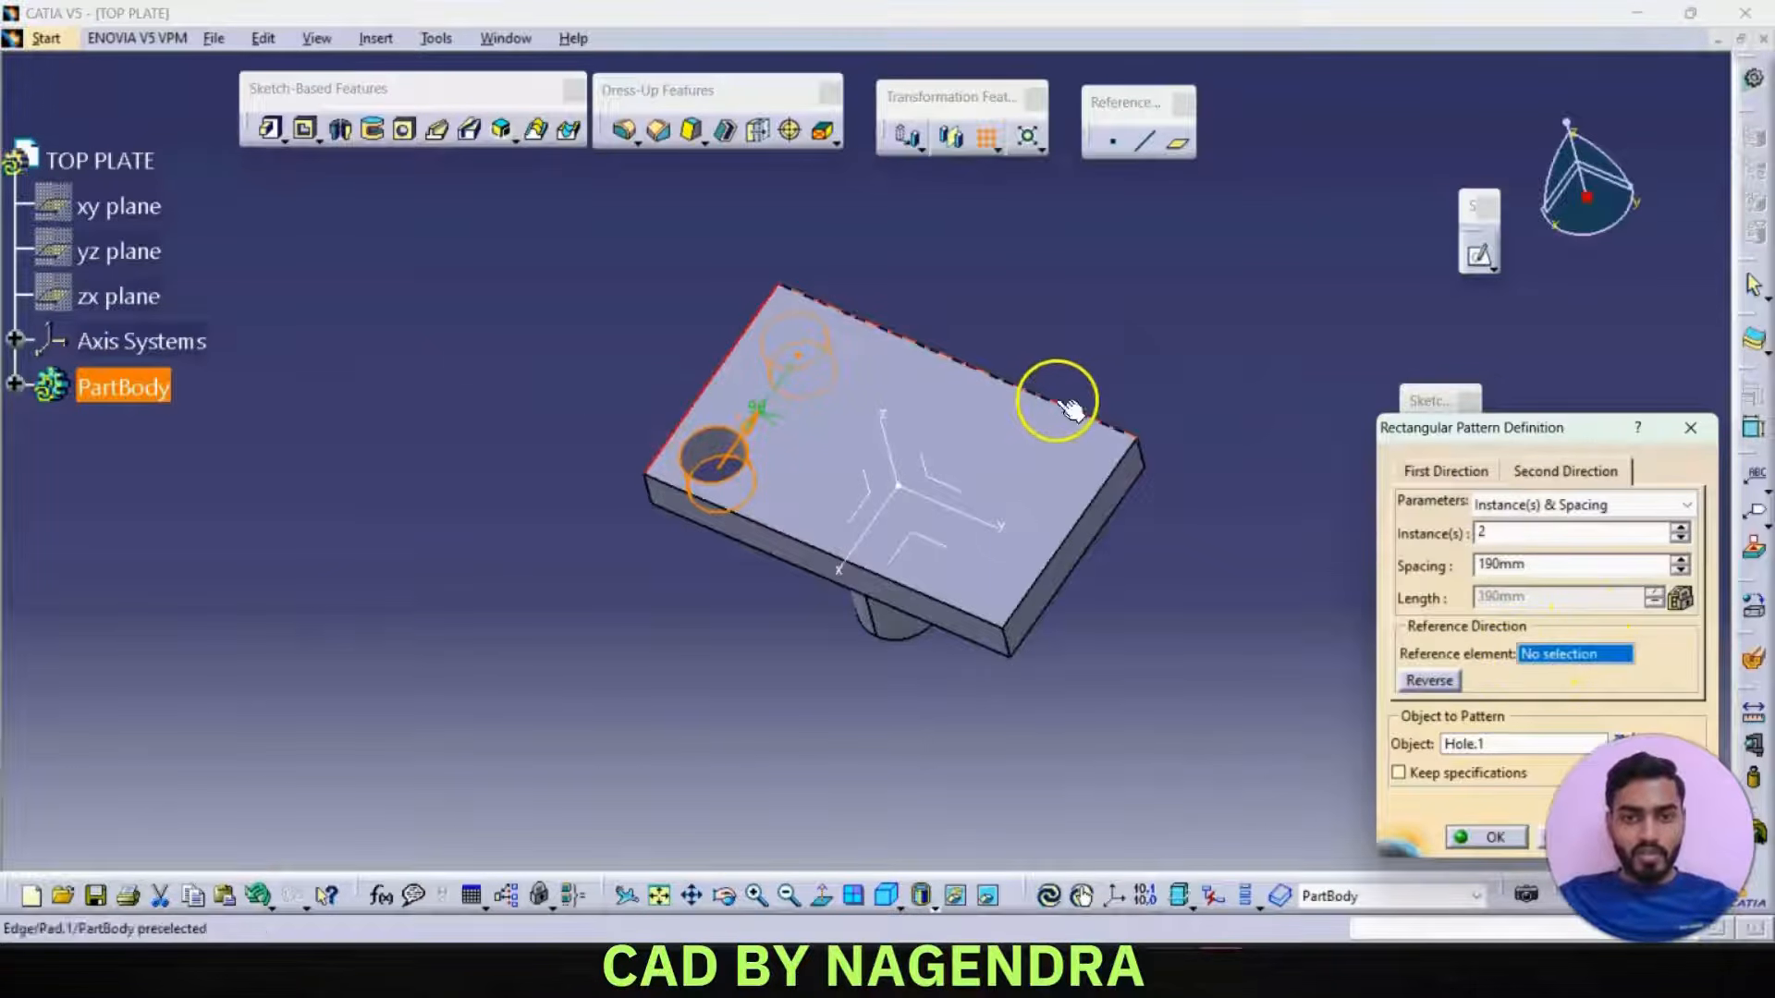
click(1431, 680)
click(1492, 837)
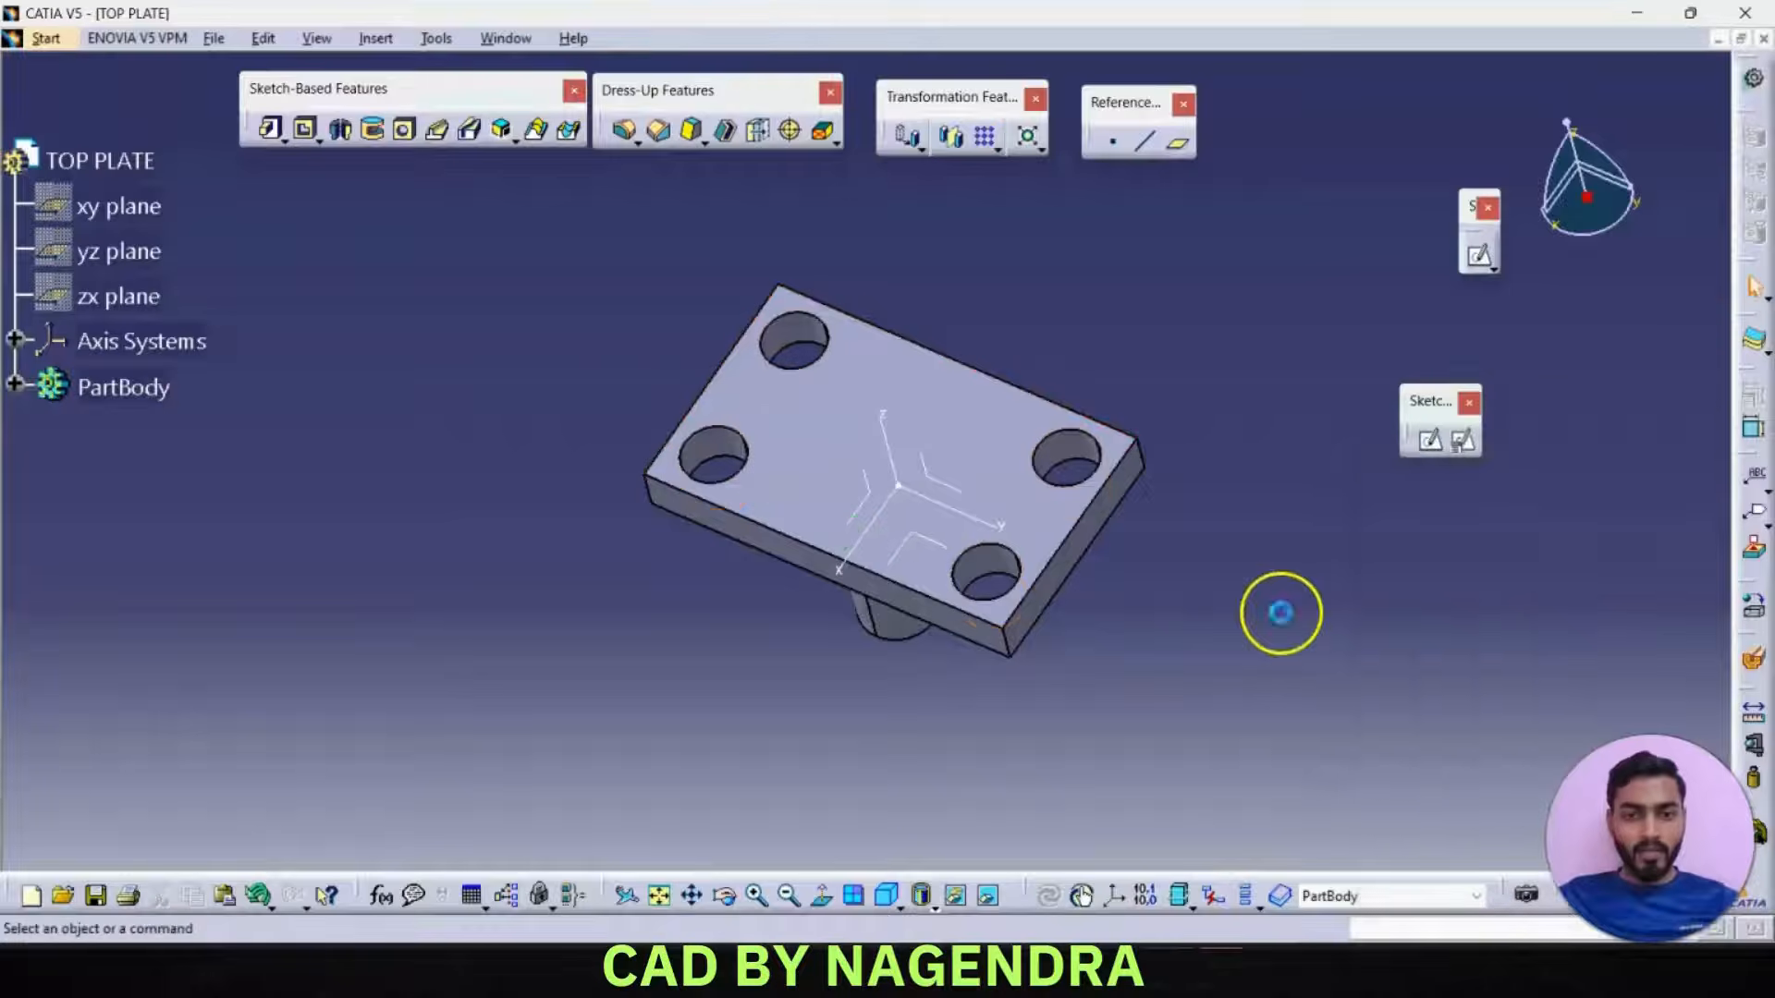
- Change the fill colour of the PartBody to yellow
click(882, 902)
click(123, 387)
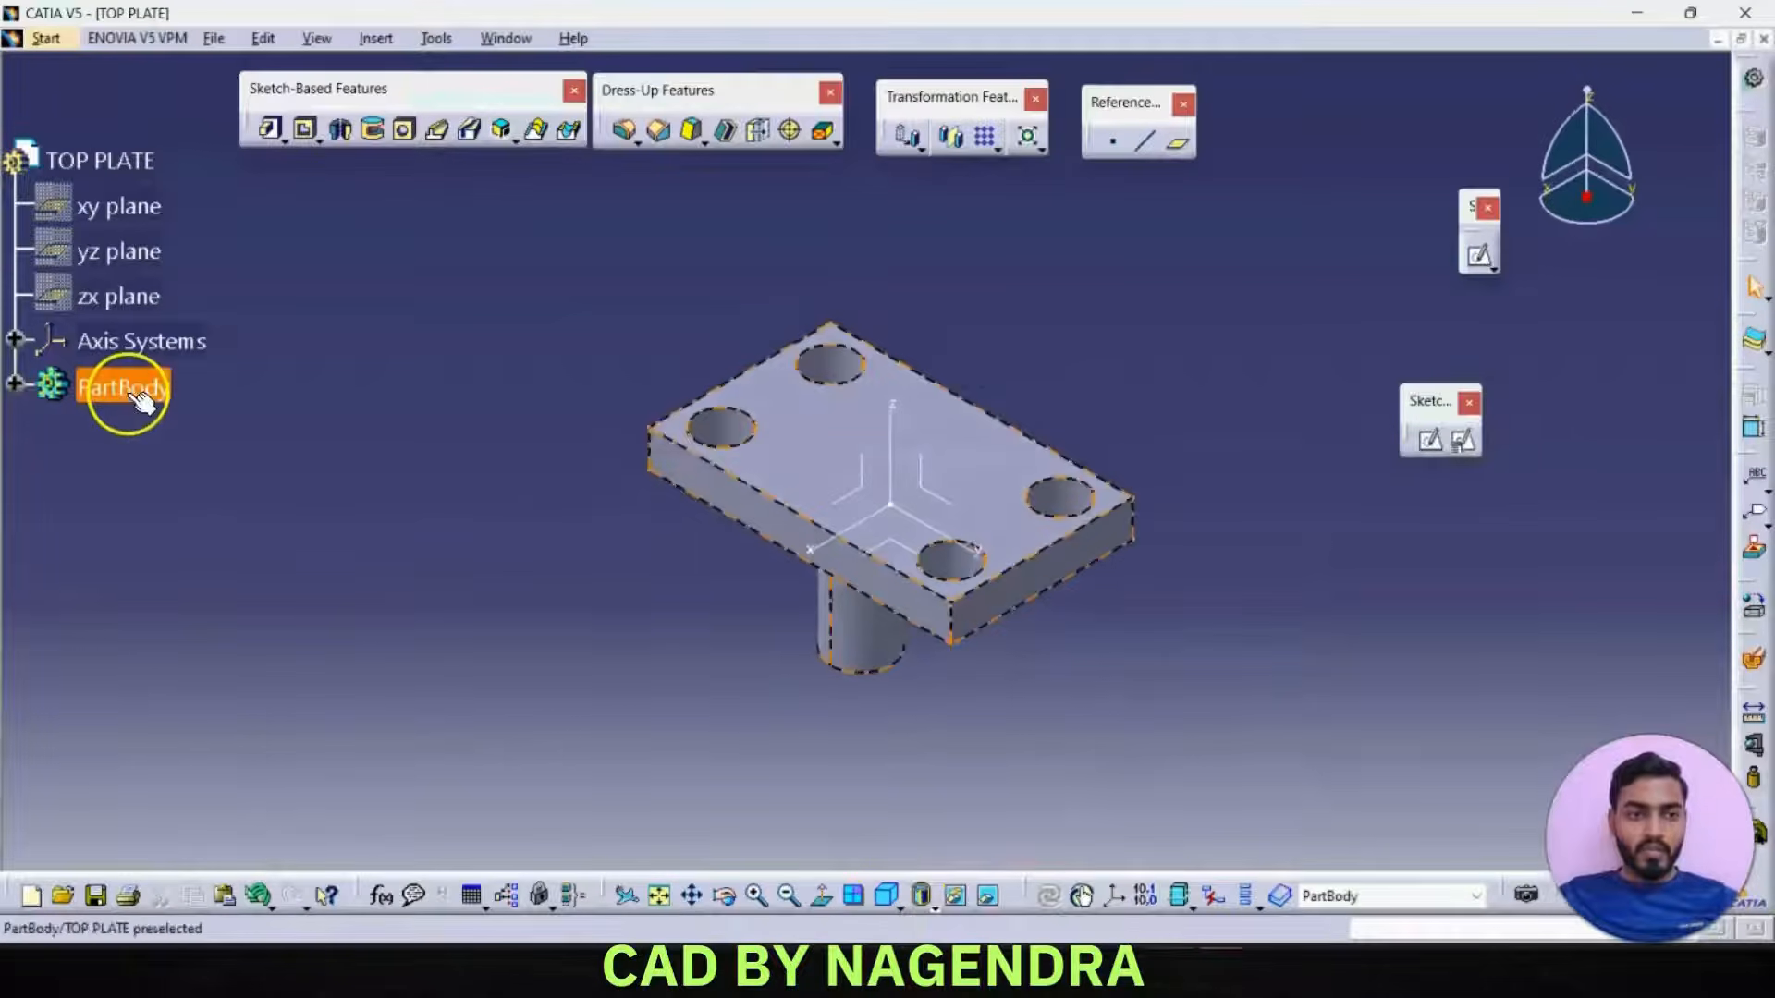
right_click(123, 387)
click(185, 487)
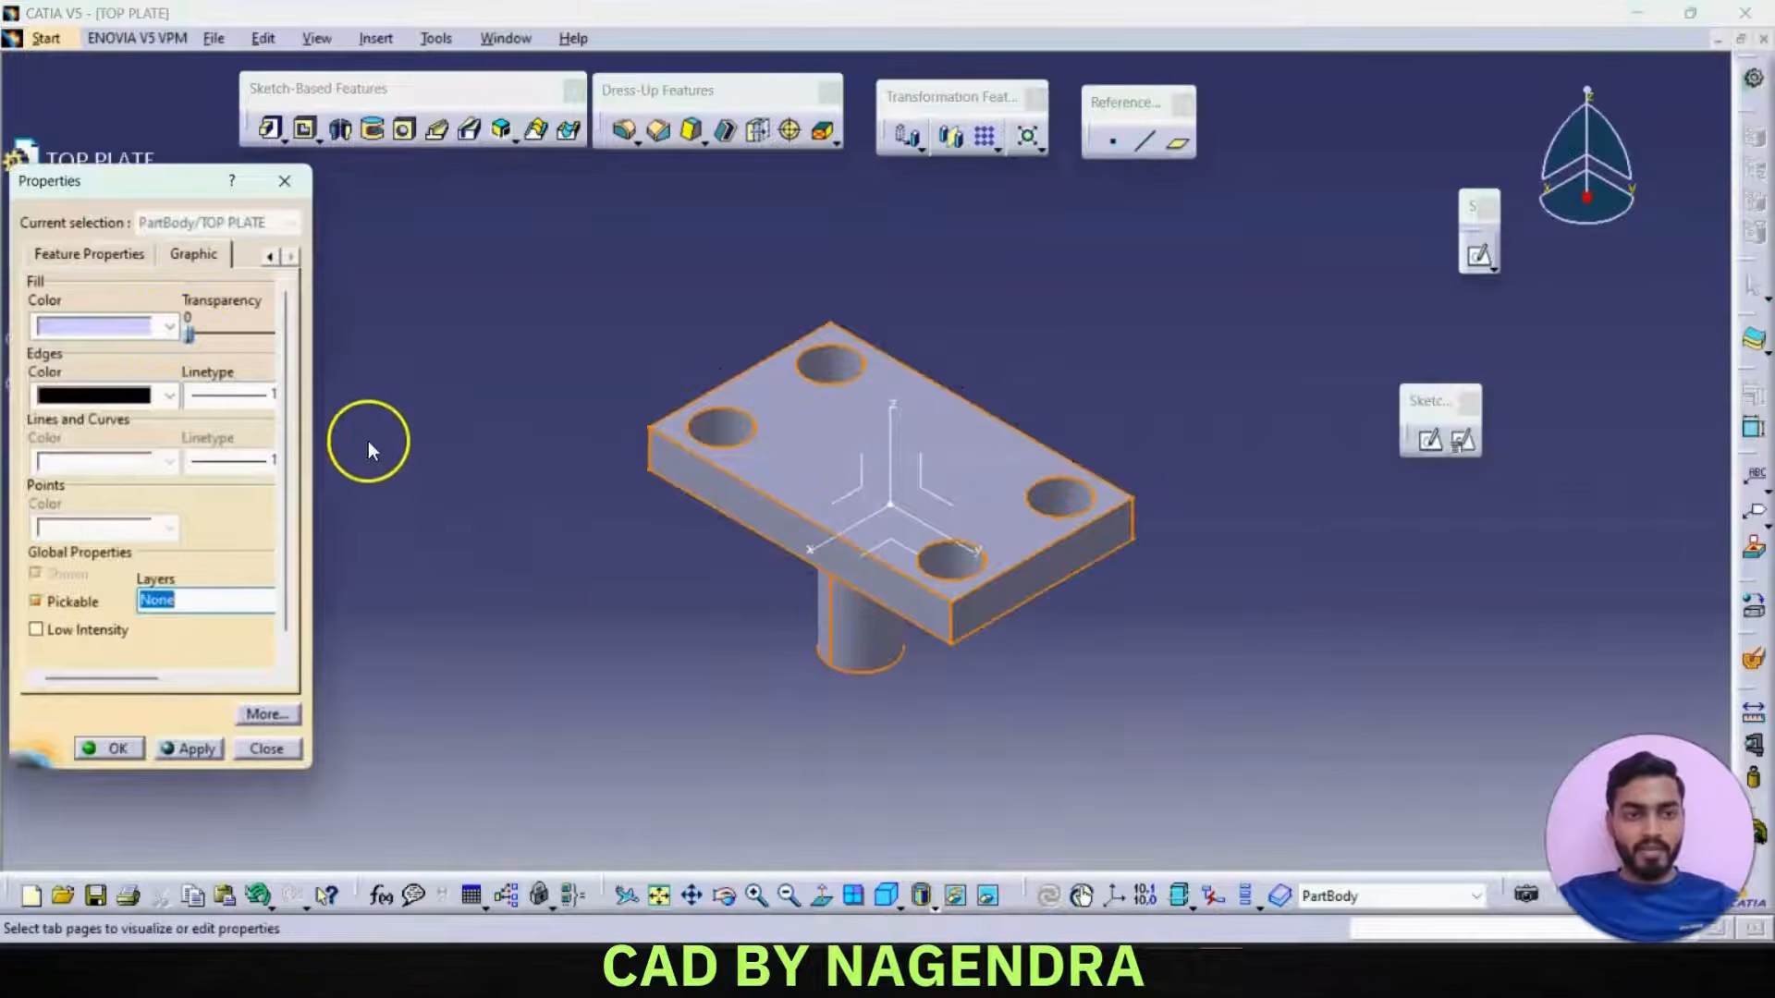
click(101, 326)
click(124, 381)
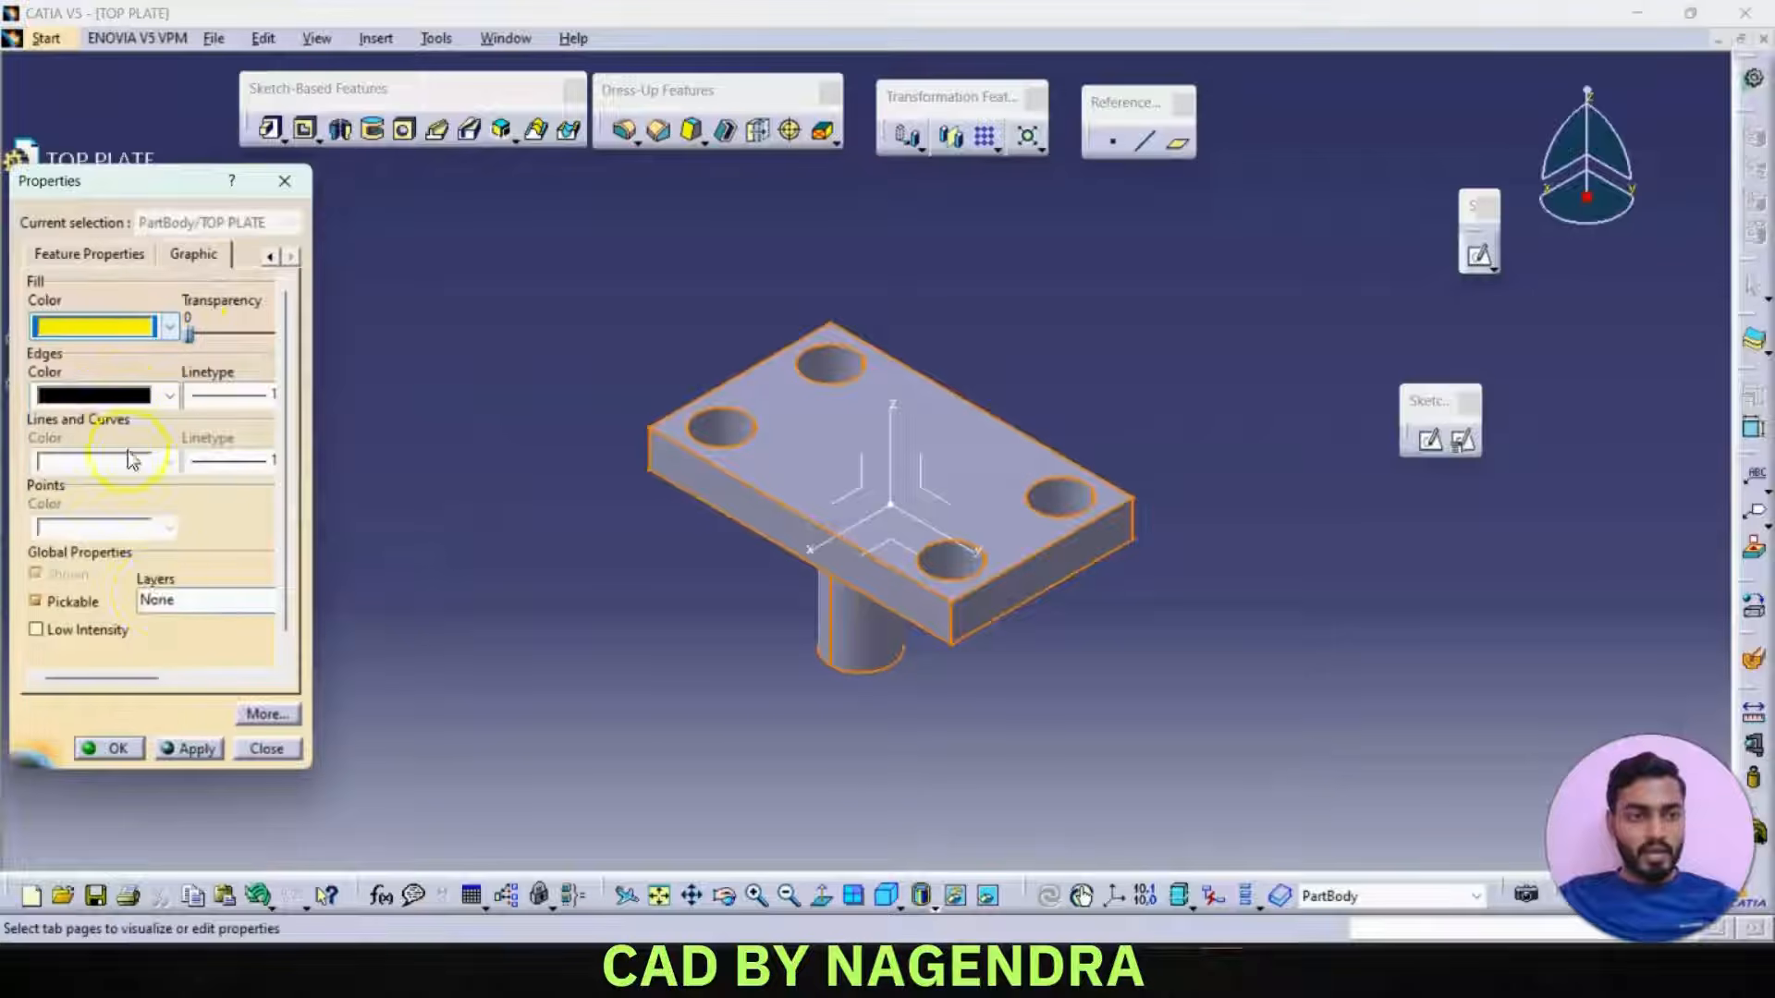
click(118, 749)
click(756, 659)
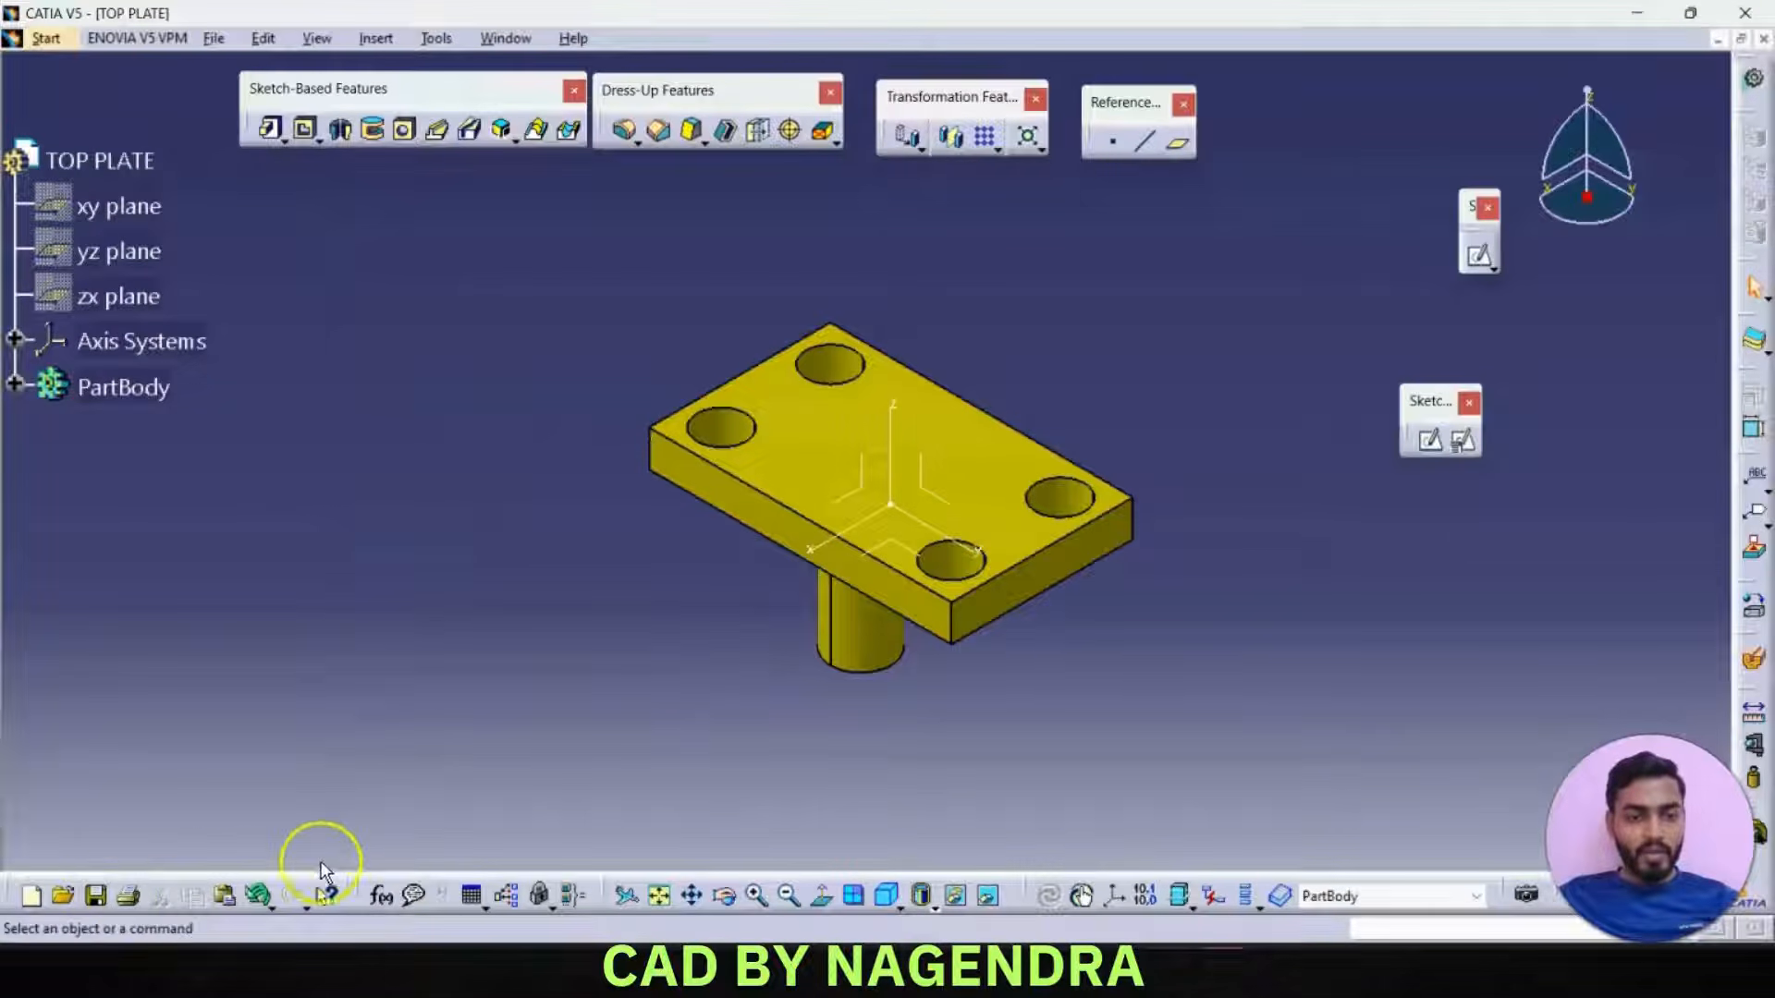
- Save the part as TOP PLATE in the PTA folder beside the Bottom Plate and close it
click(95, 895)
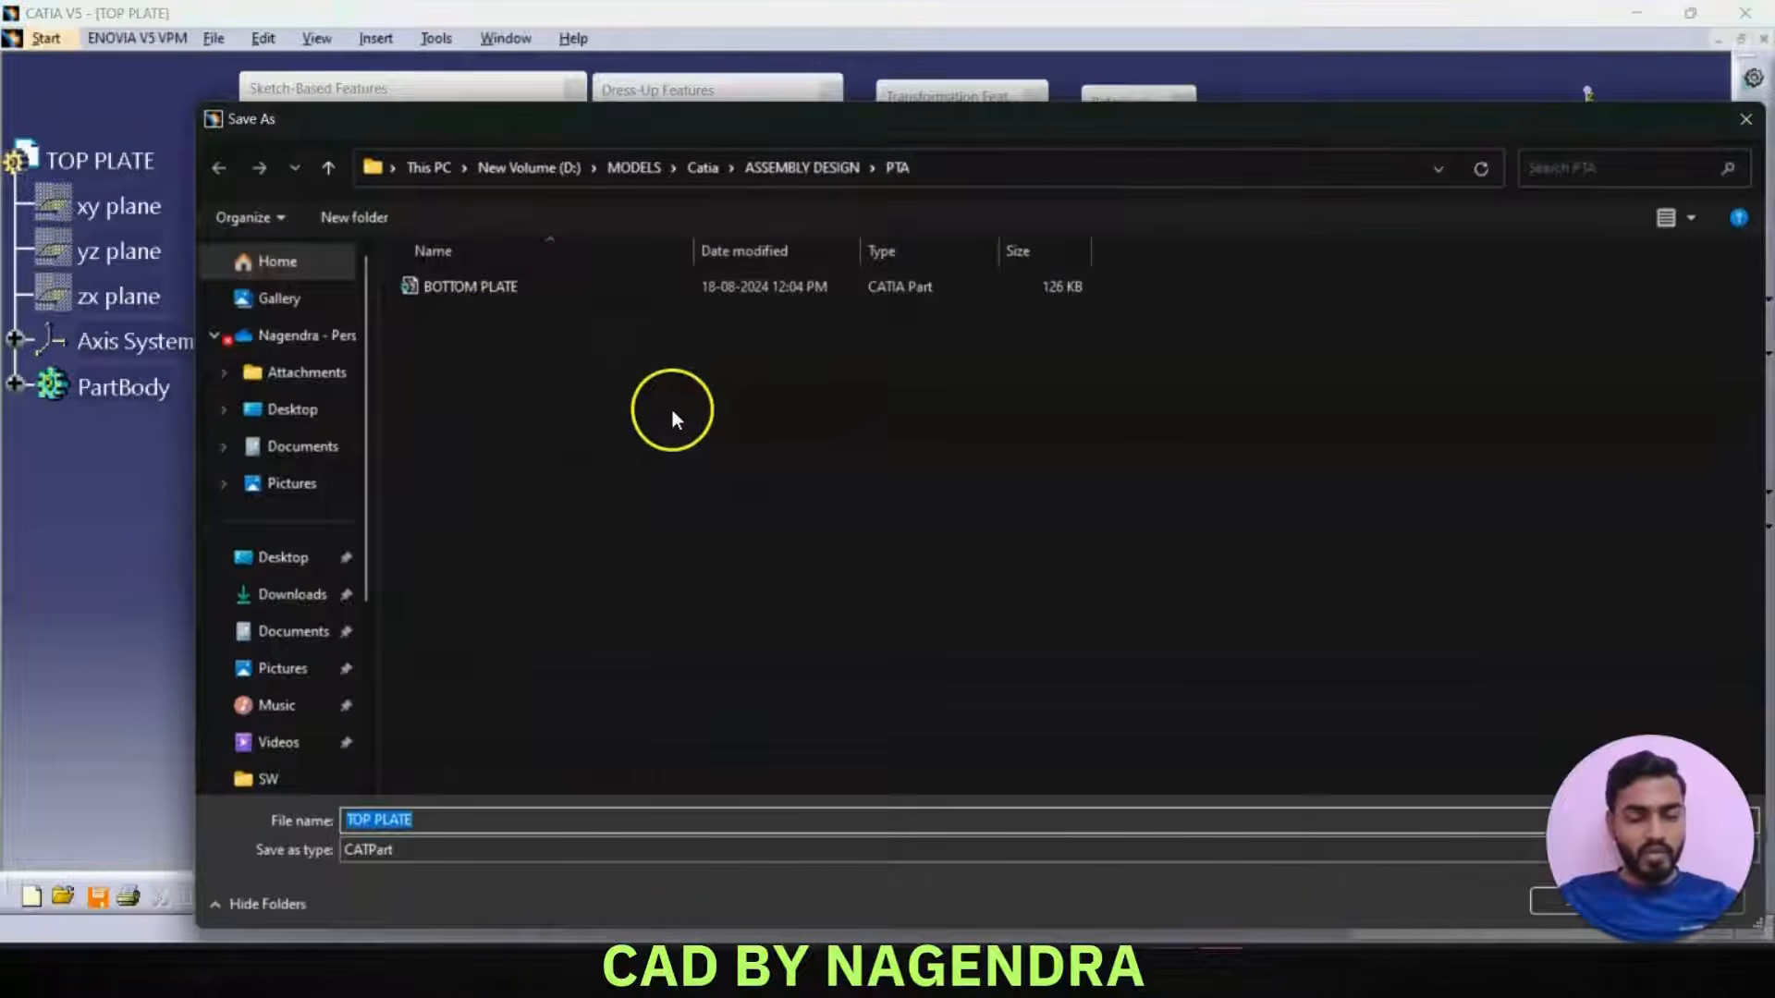
click(1581, 899)
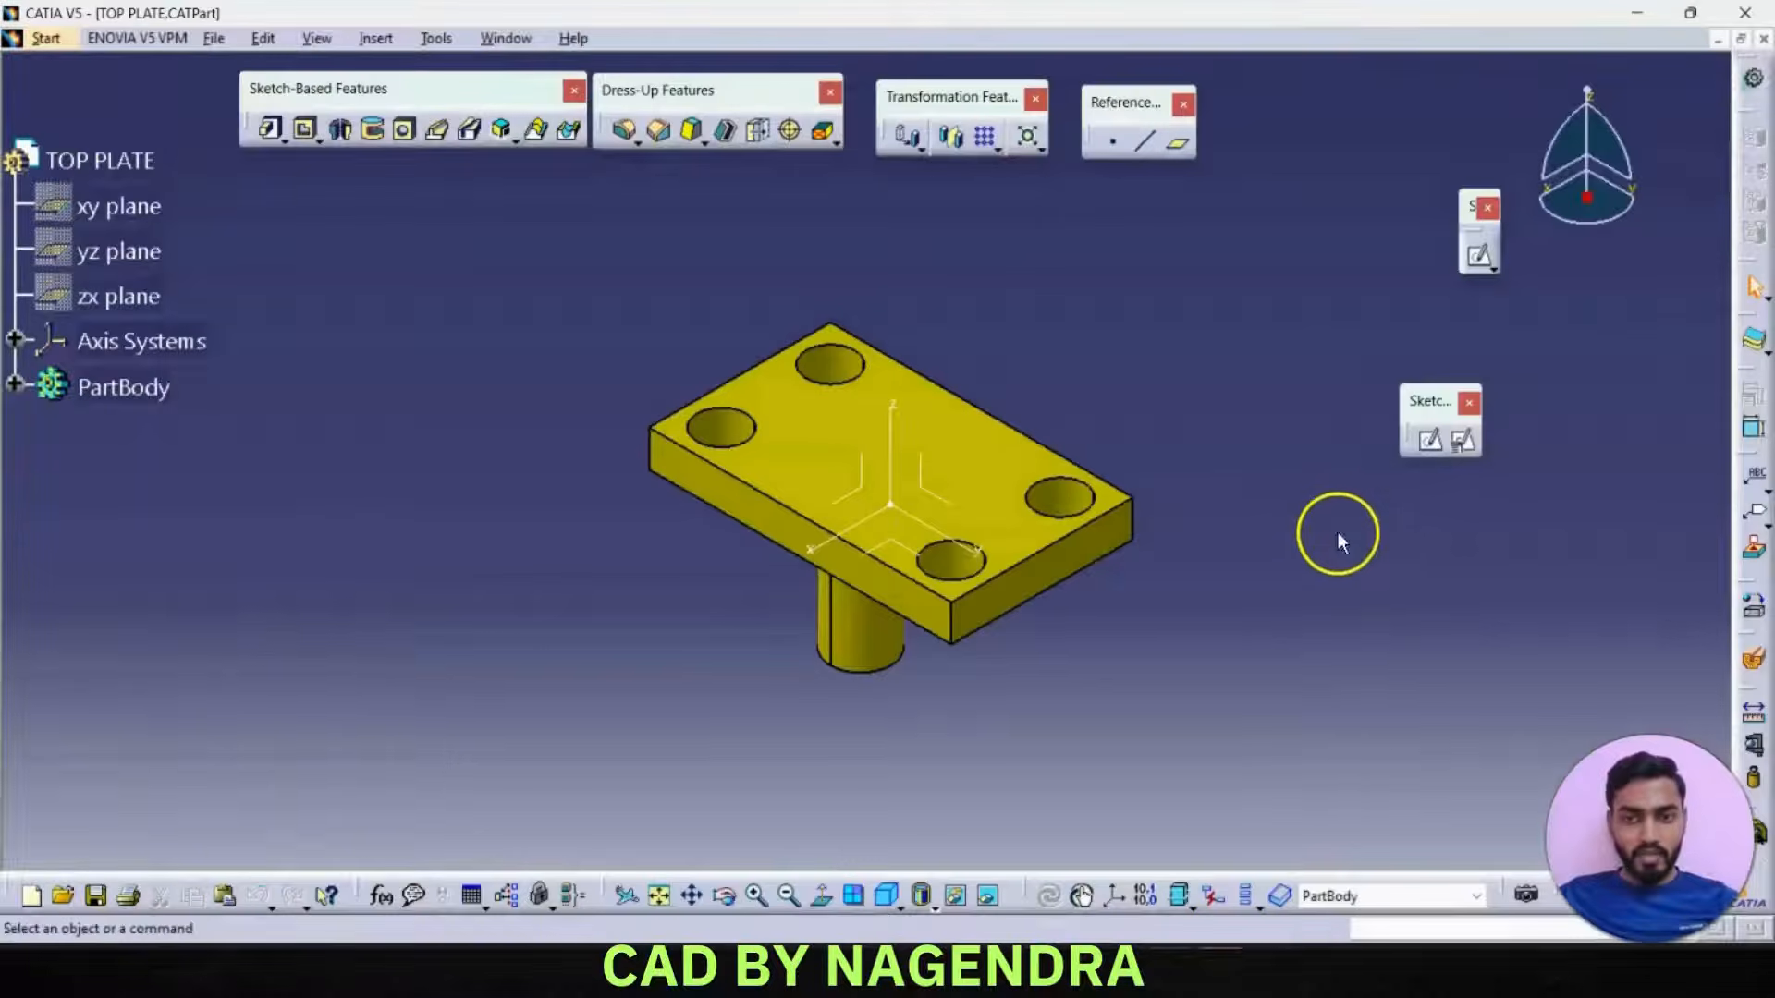
click(1759, 39)
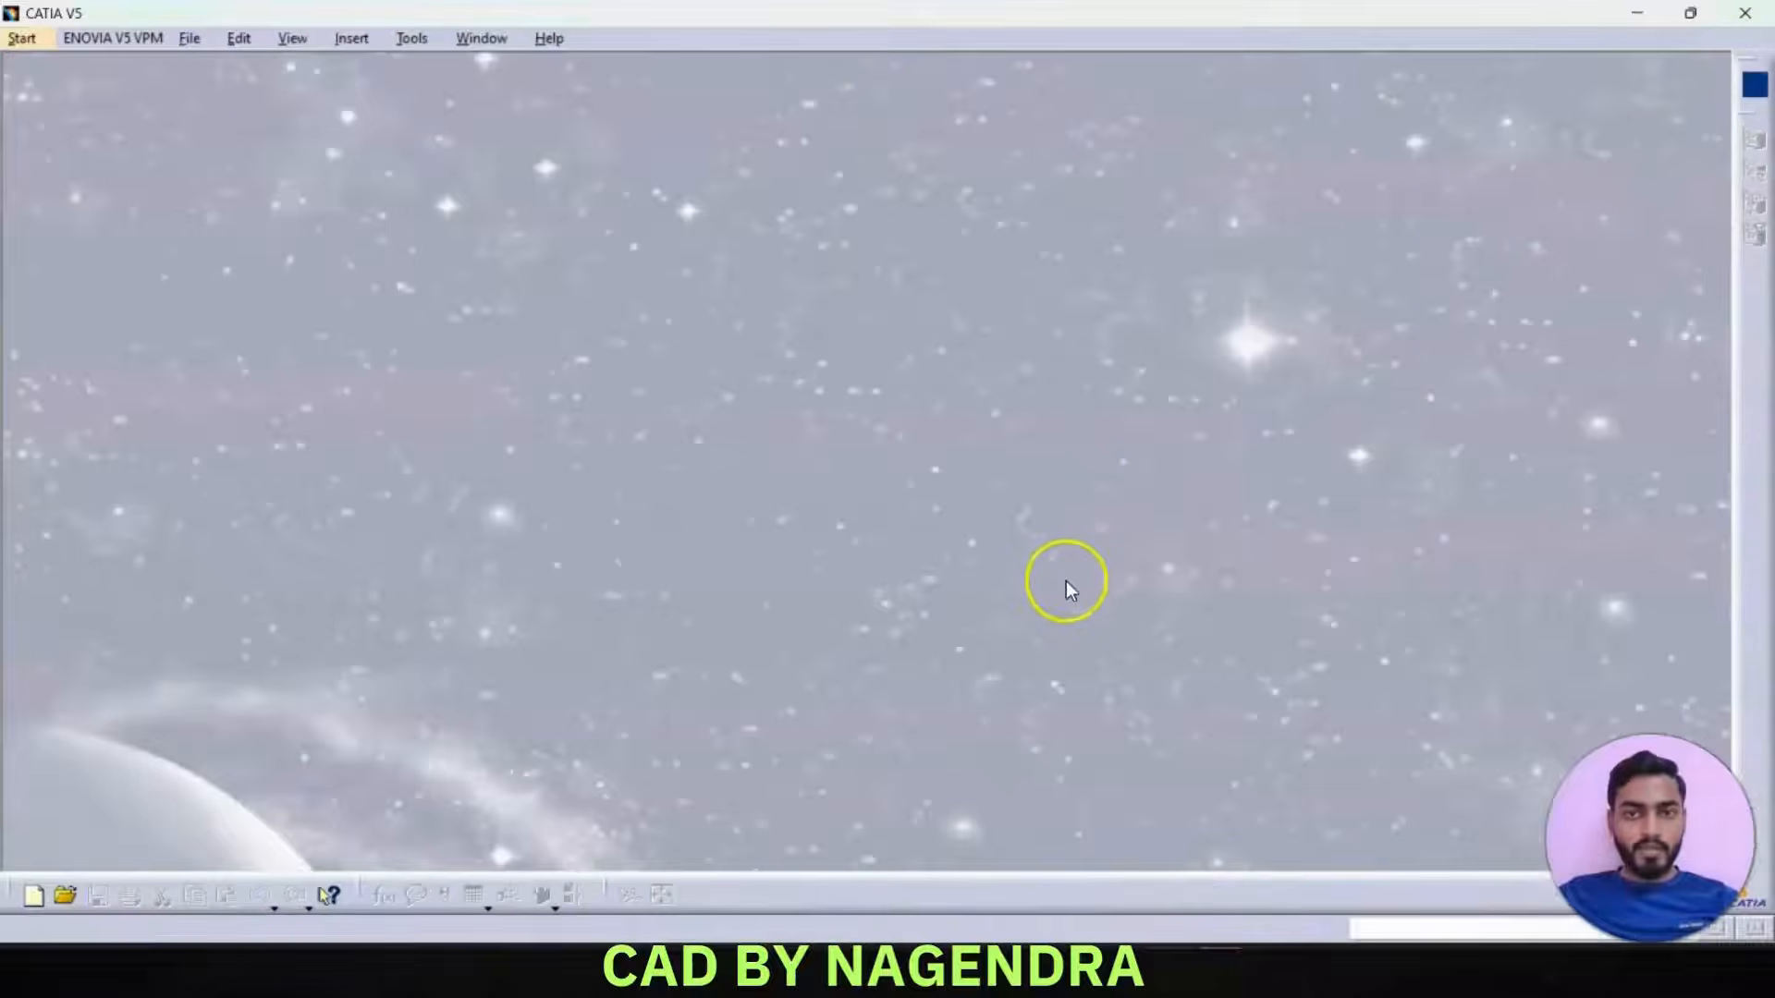
- Consult the Guide Pillar drawing and create a new part named GUIDE PILLAR in the Part Design workbench
key(alt+Tab)
click(1743, 504)
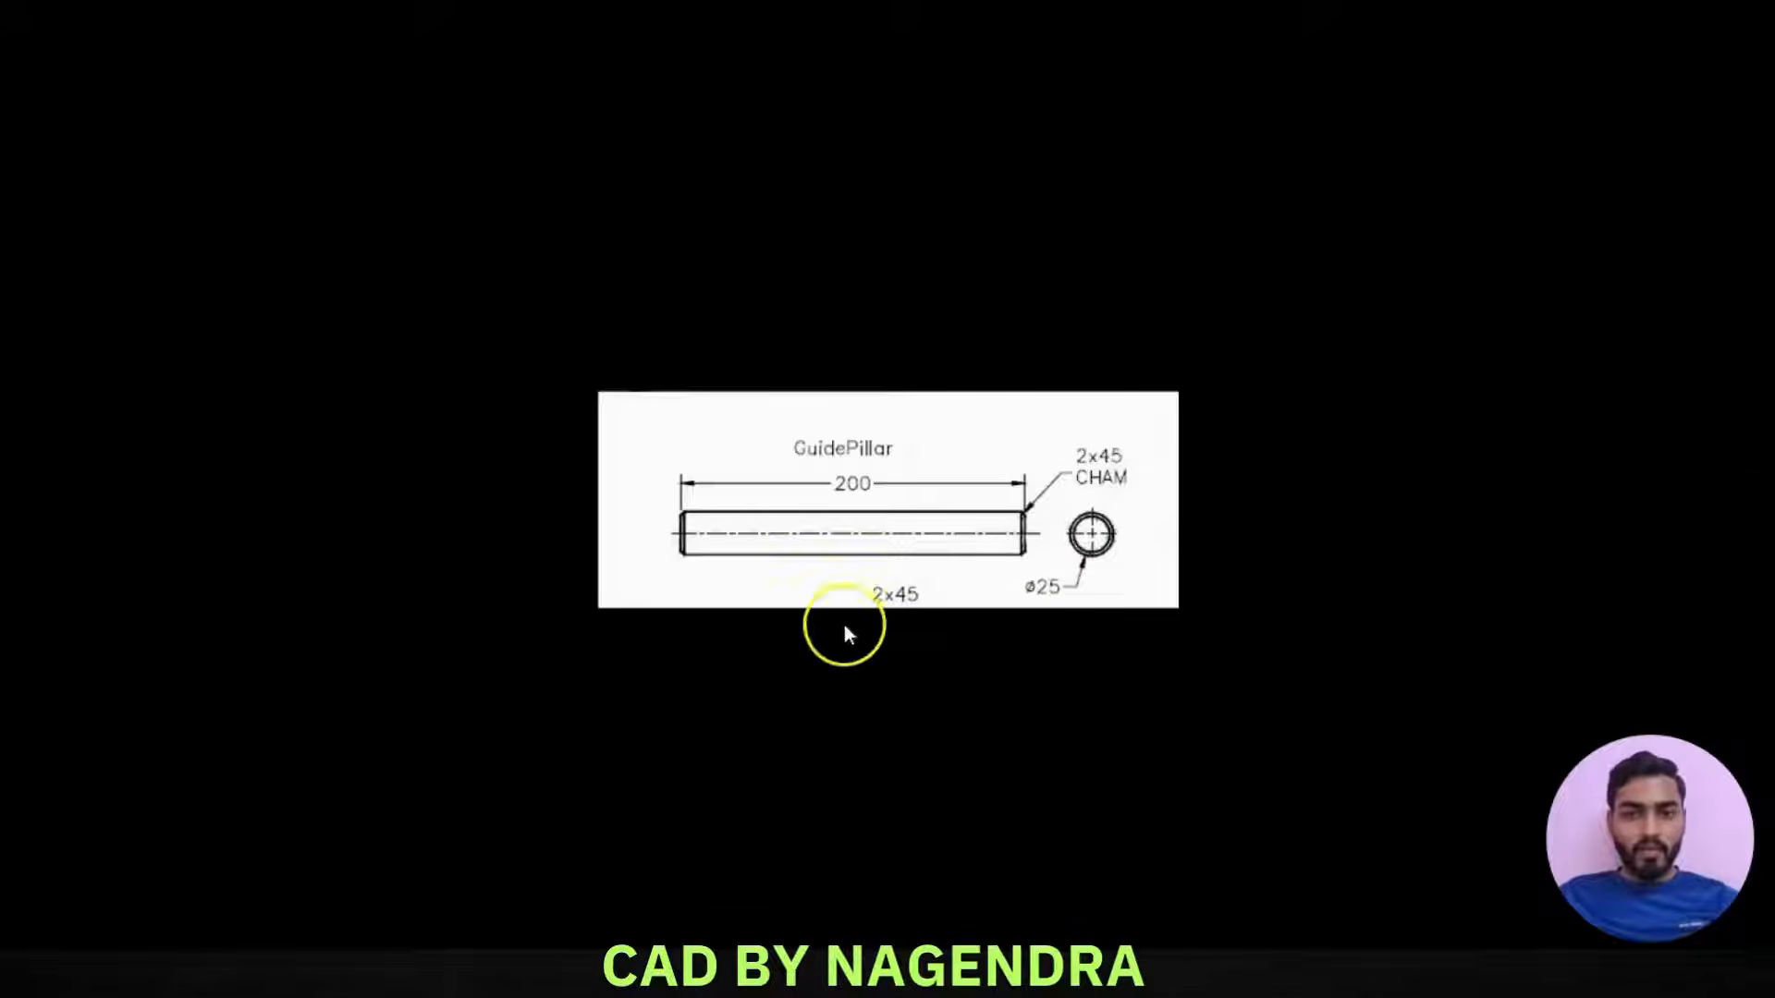
scroll(946, 585, up, 5)
key(alt+Tab)
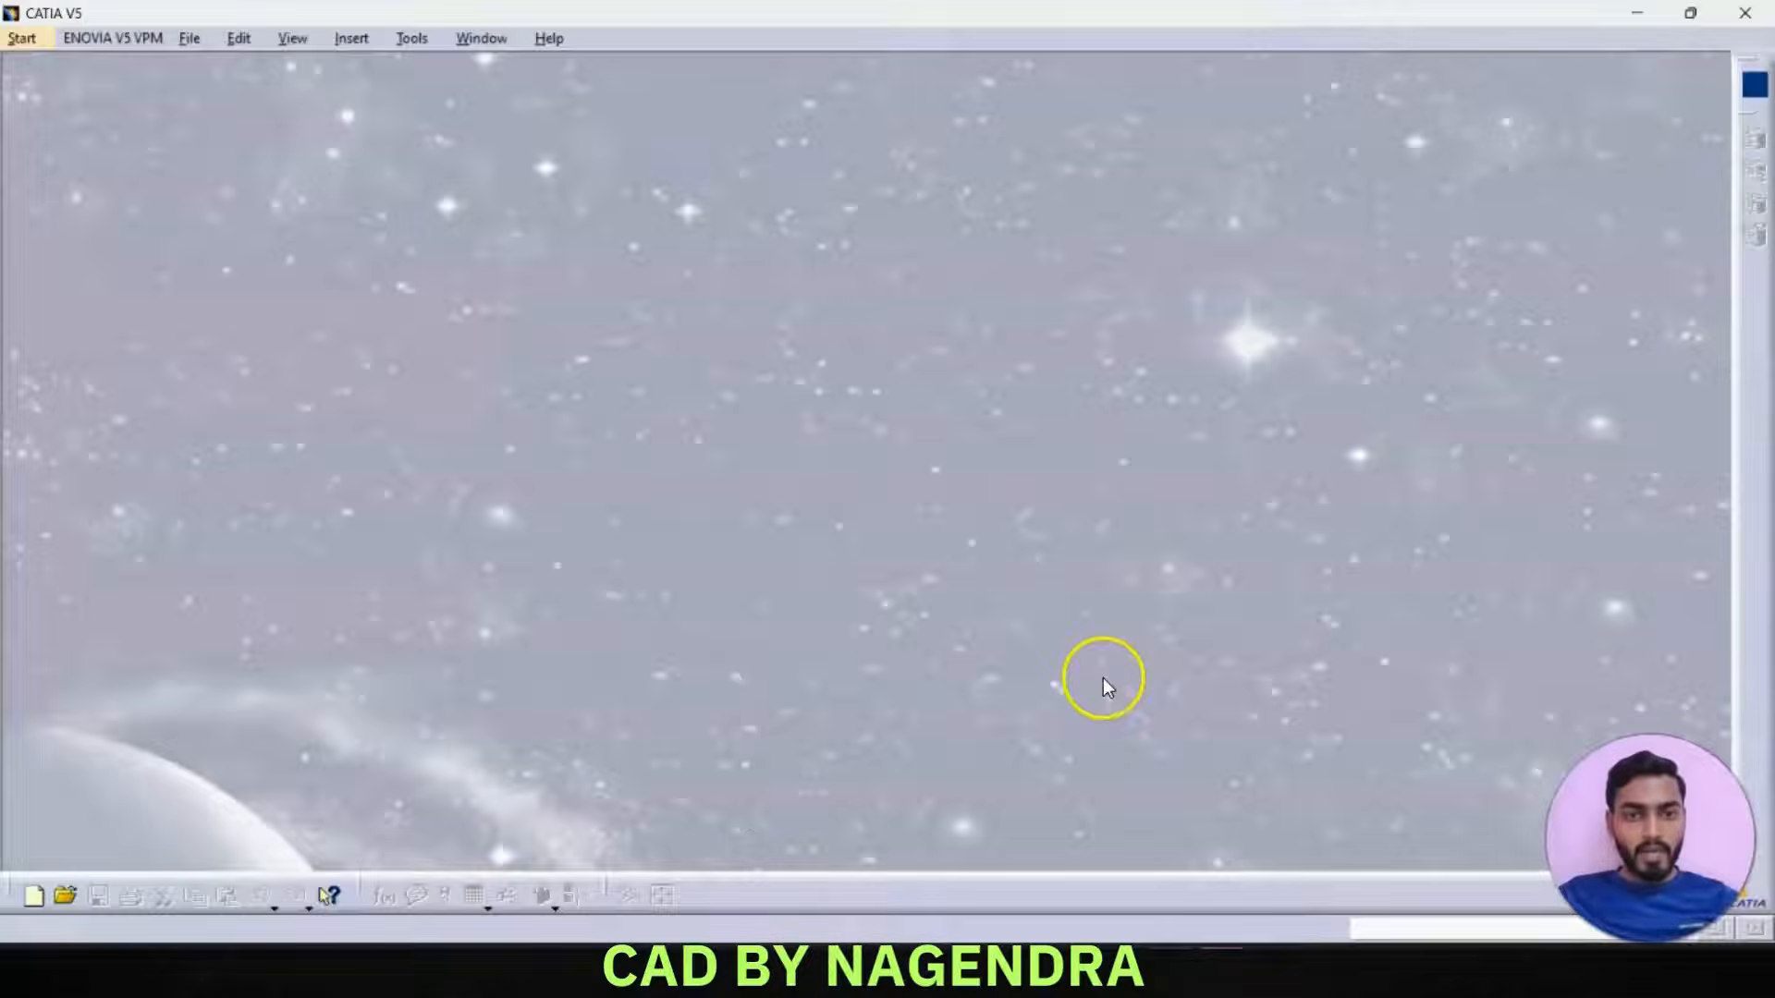
click(22, 38)
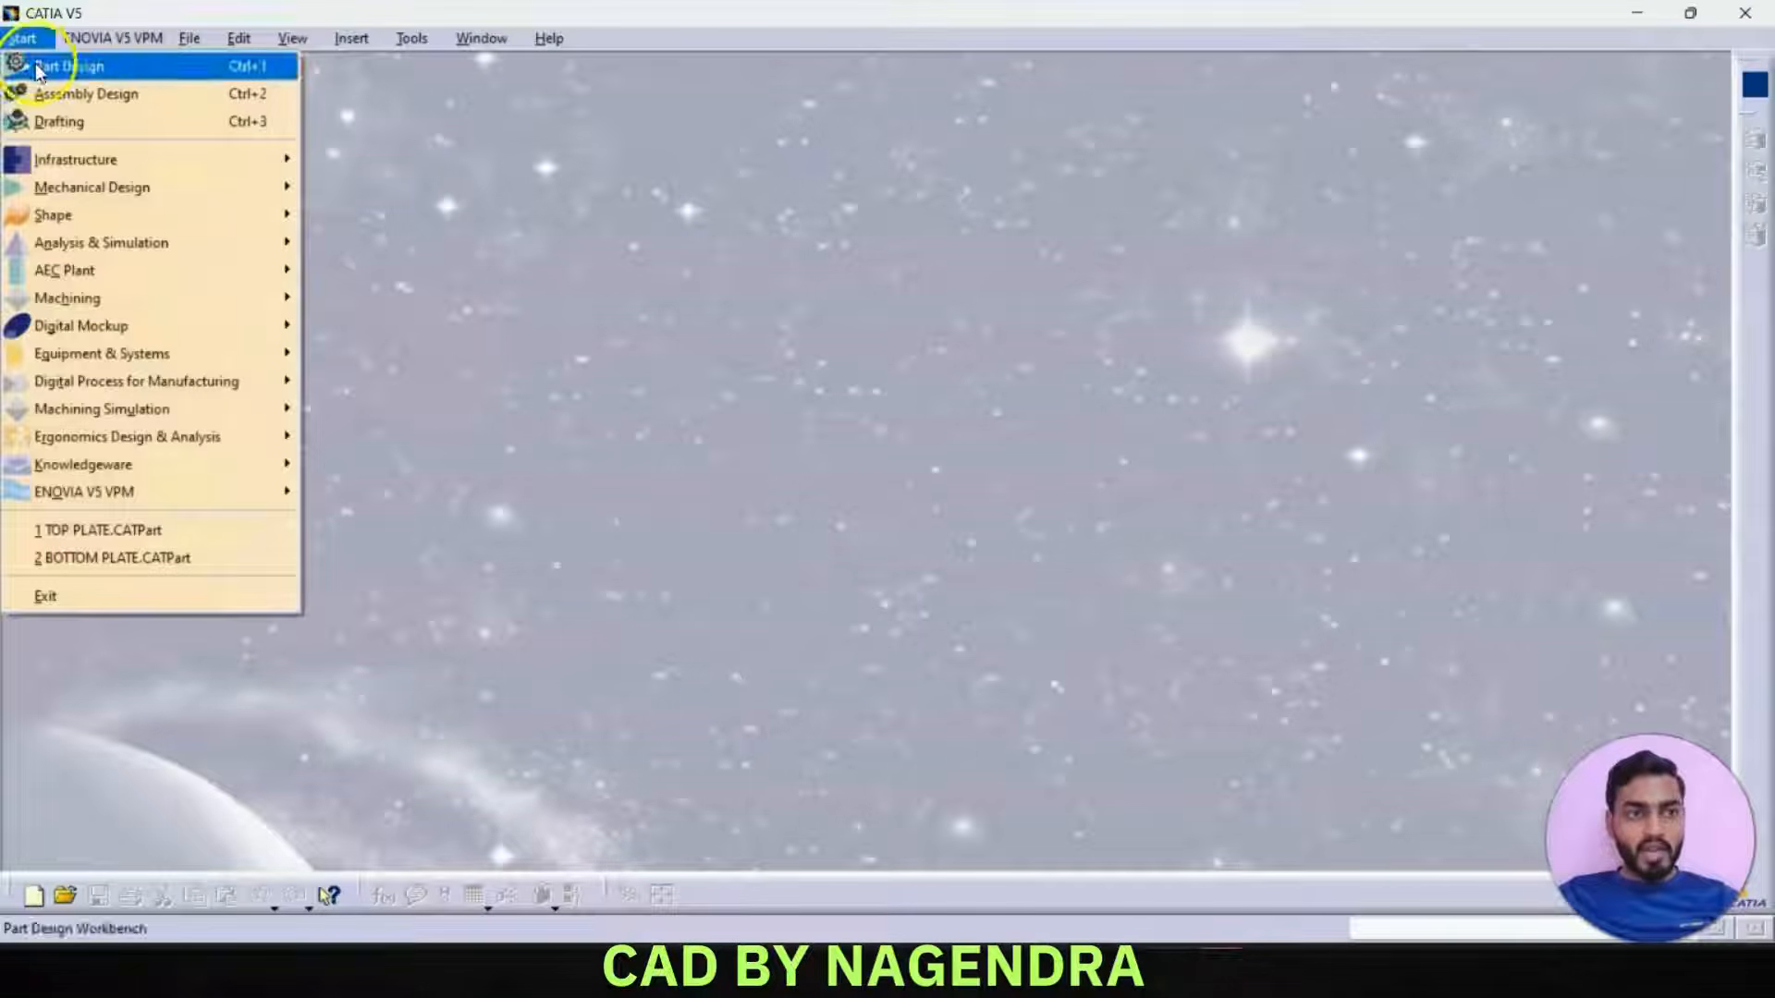
click(55, 64)
text(GU)
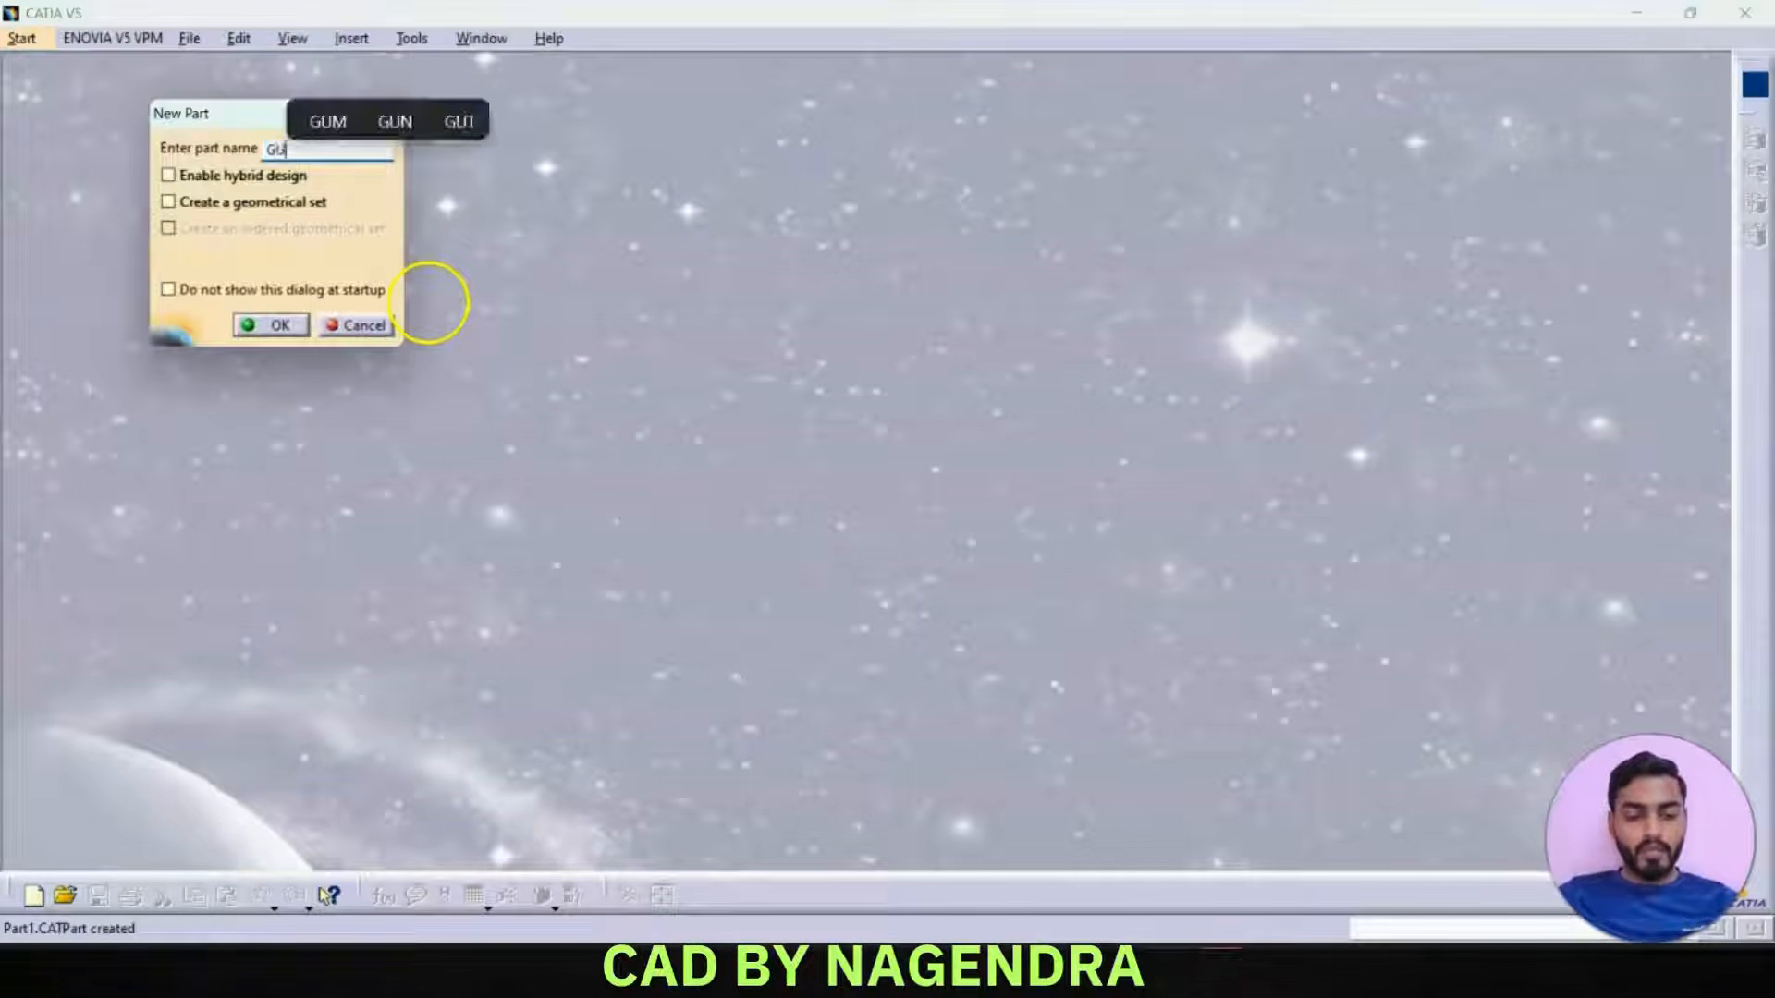
text(IDE PILLAR)
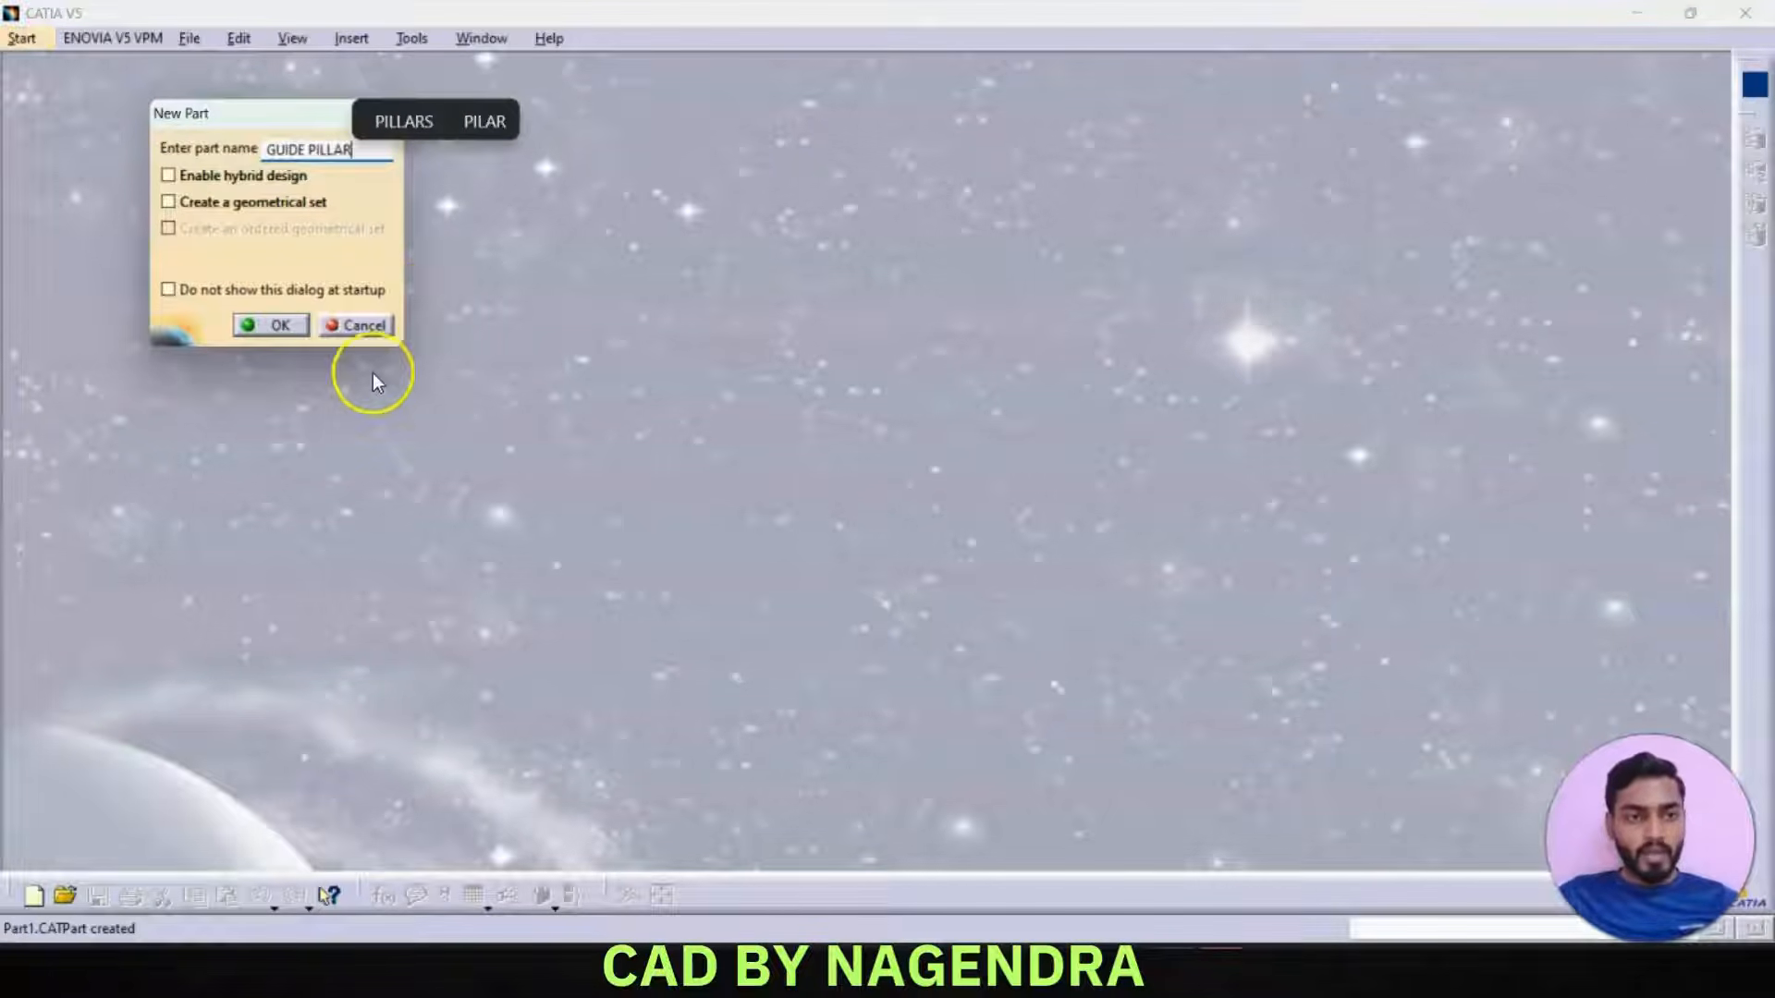
click(279, 325)
- Start a sketch on the xy plane and draw a circle centred on the origin
key(alt+Tab)
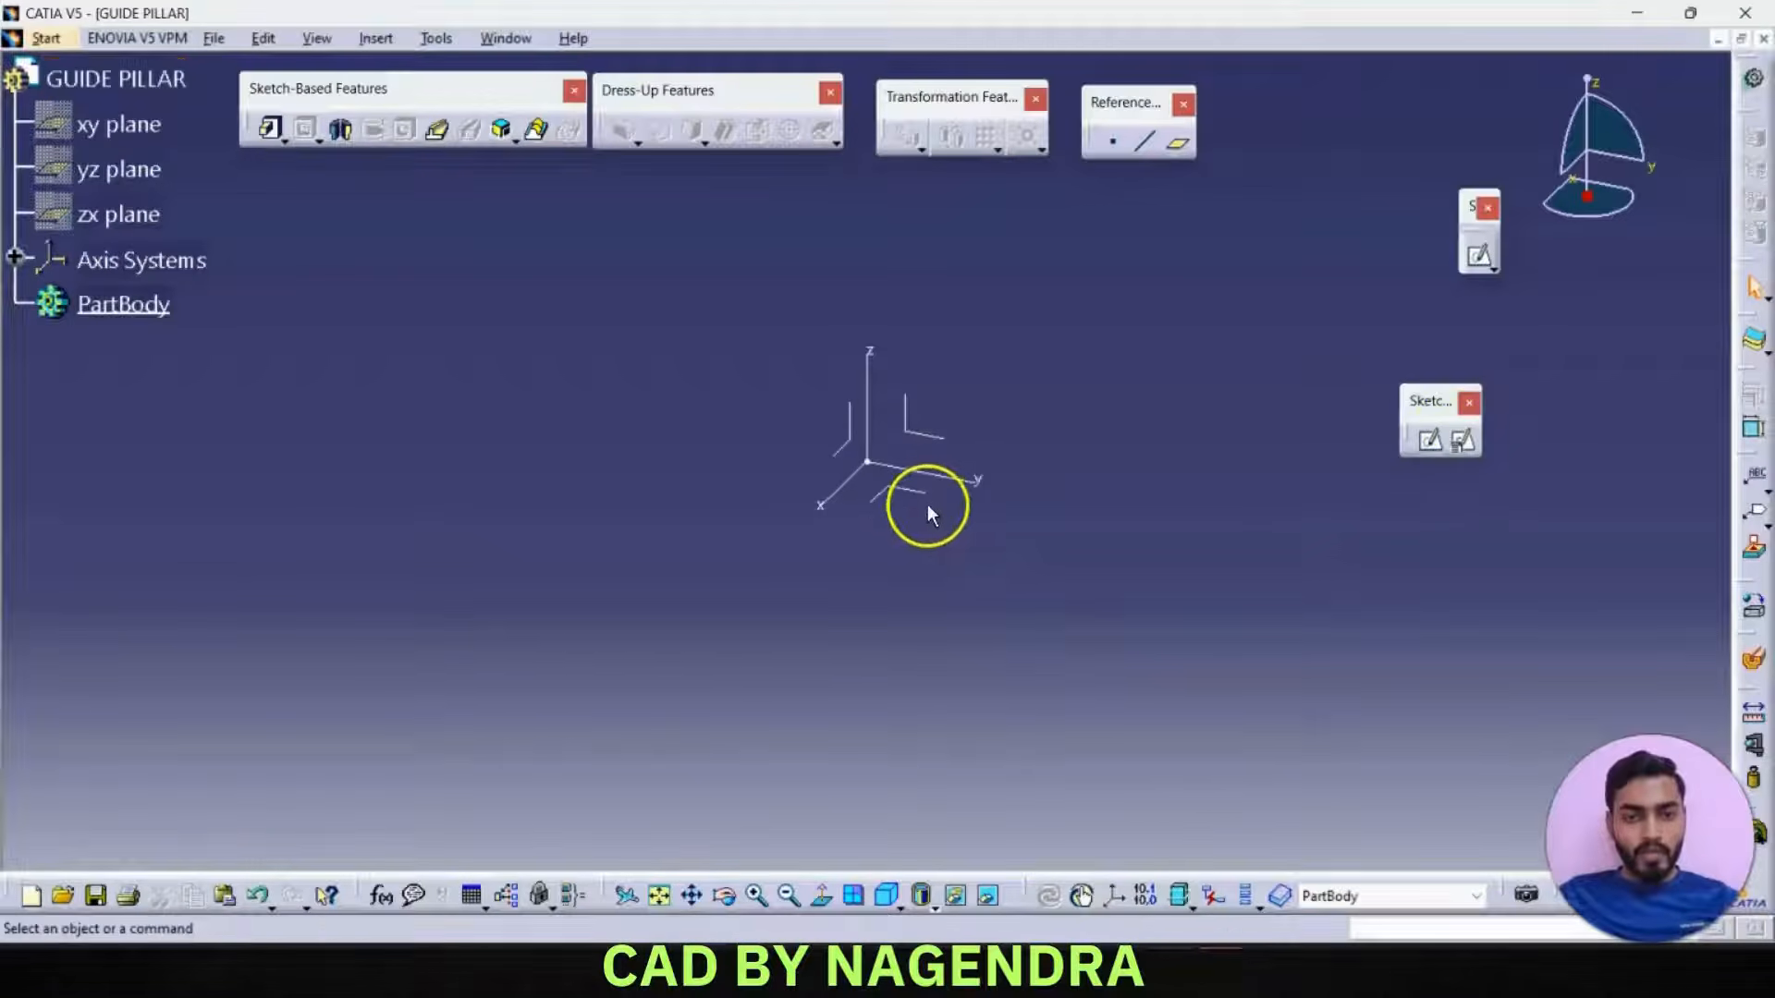
click(910, 494)
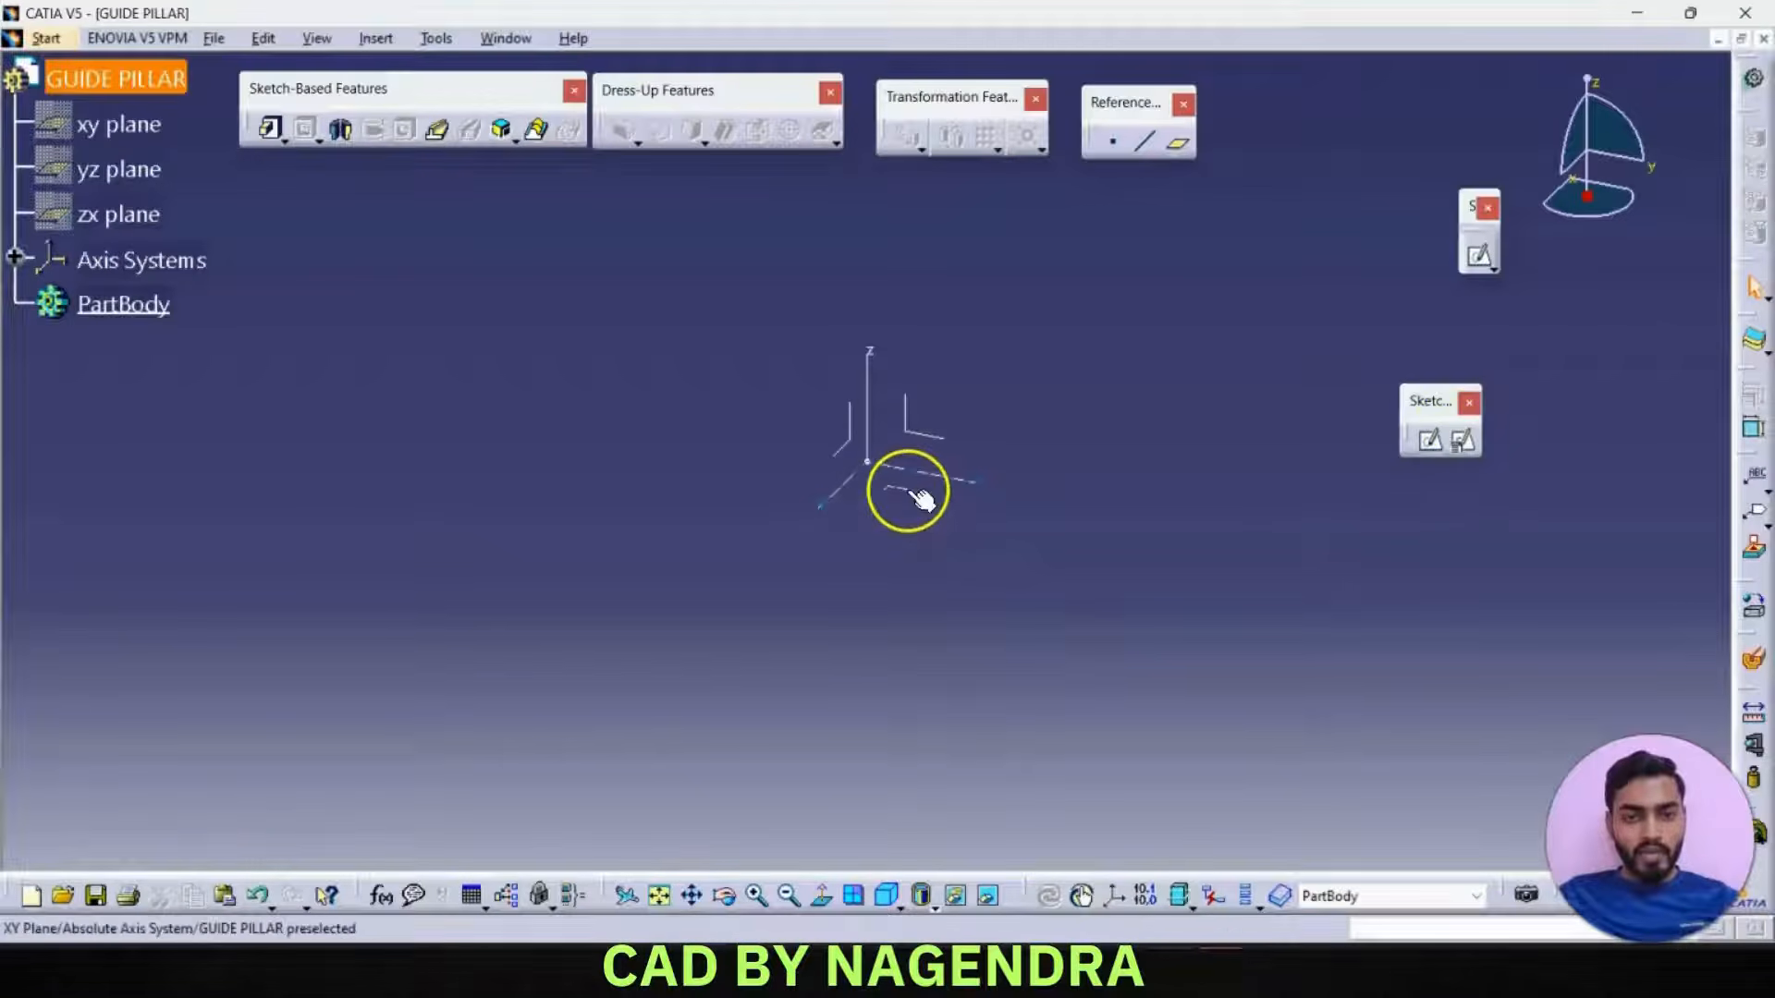
click(1434, 433)
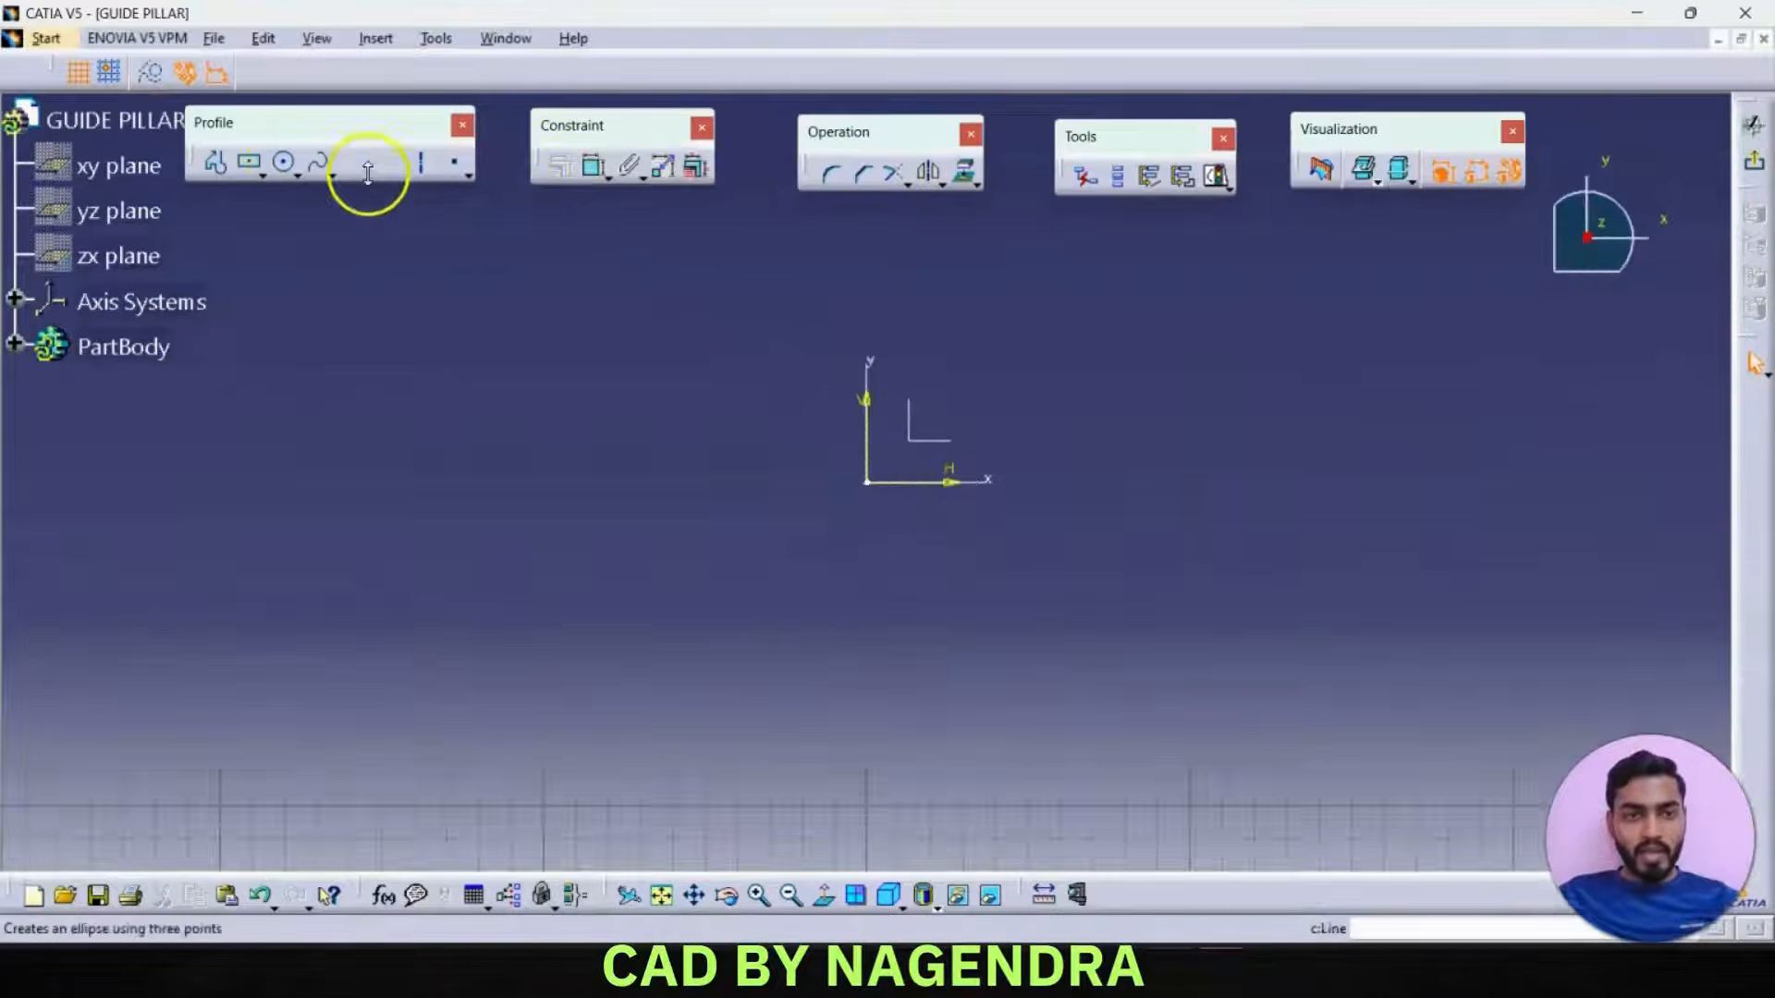
click(284, 164)
click(867, 482)
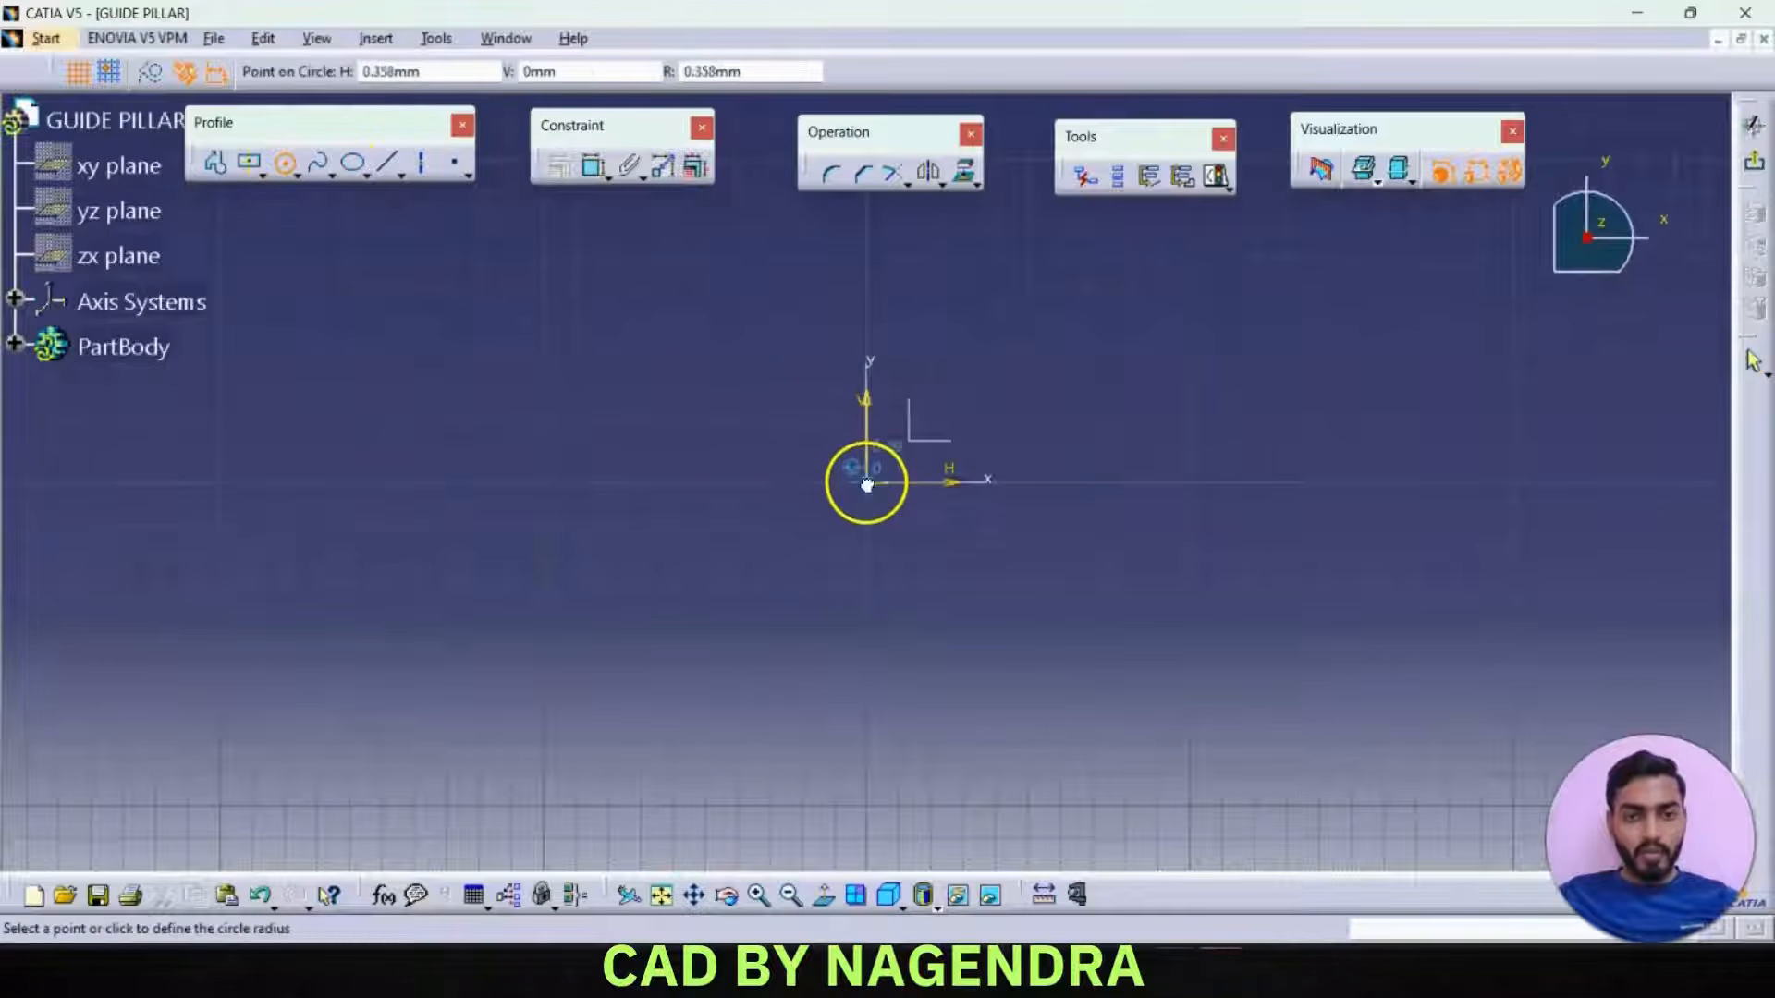
click(859, 418)
- Dimension the circle with a diameter of 25 mm and exit the sketch
click(593, 166)
click(887, 342)
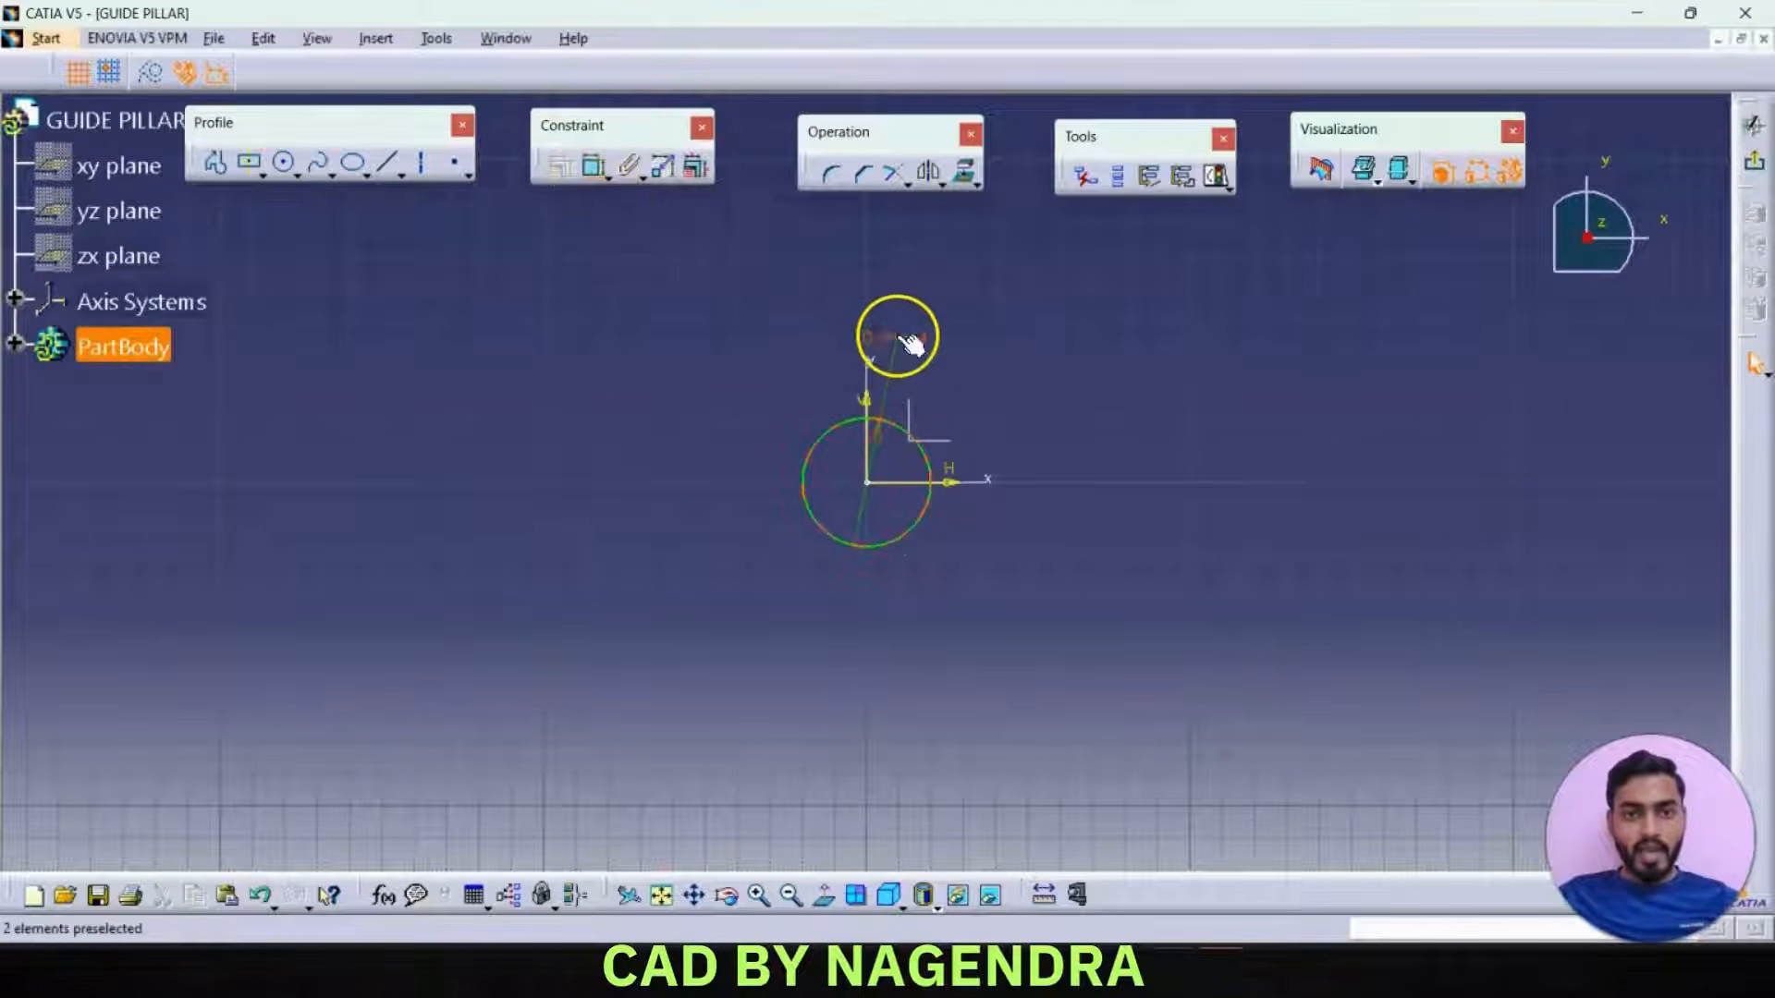
double_click(900, 344)
text(25)
key(Return)
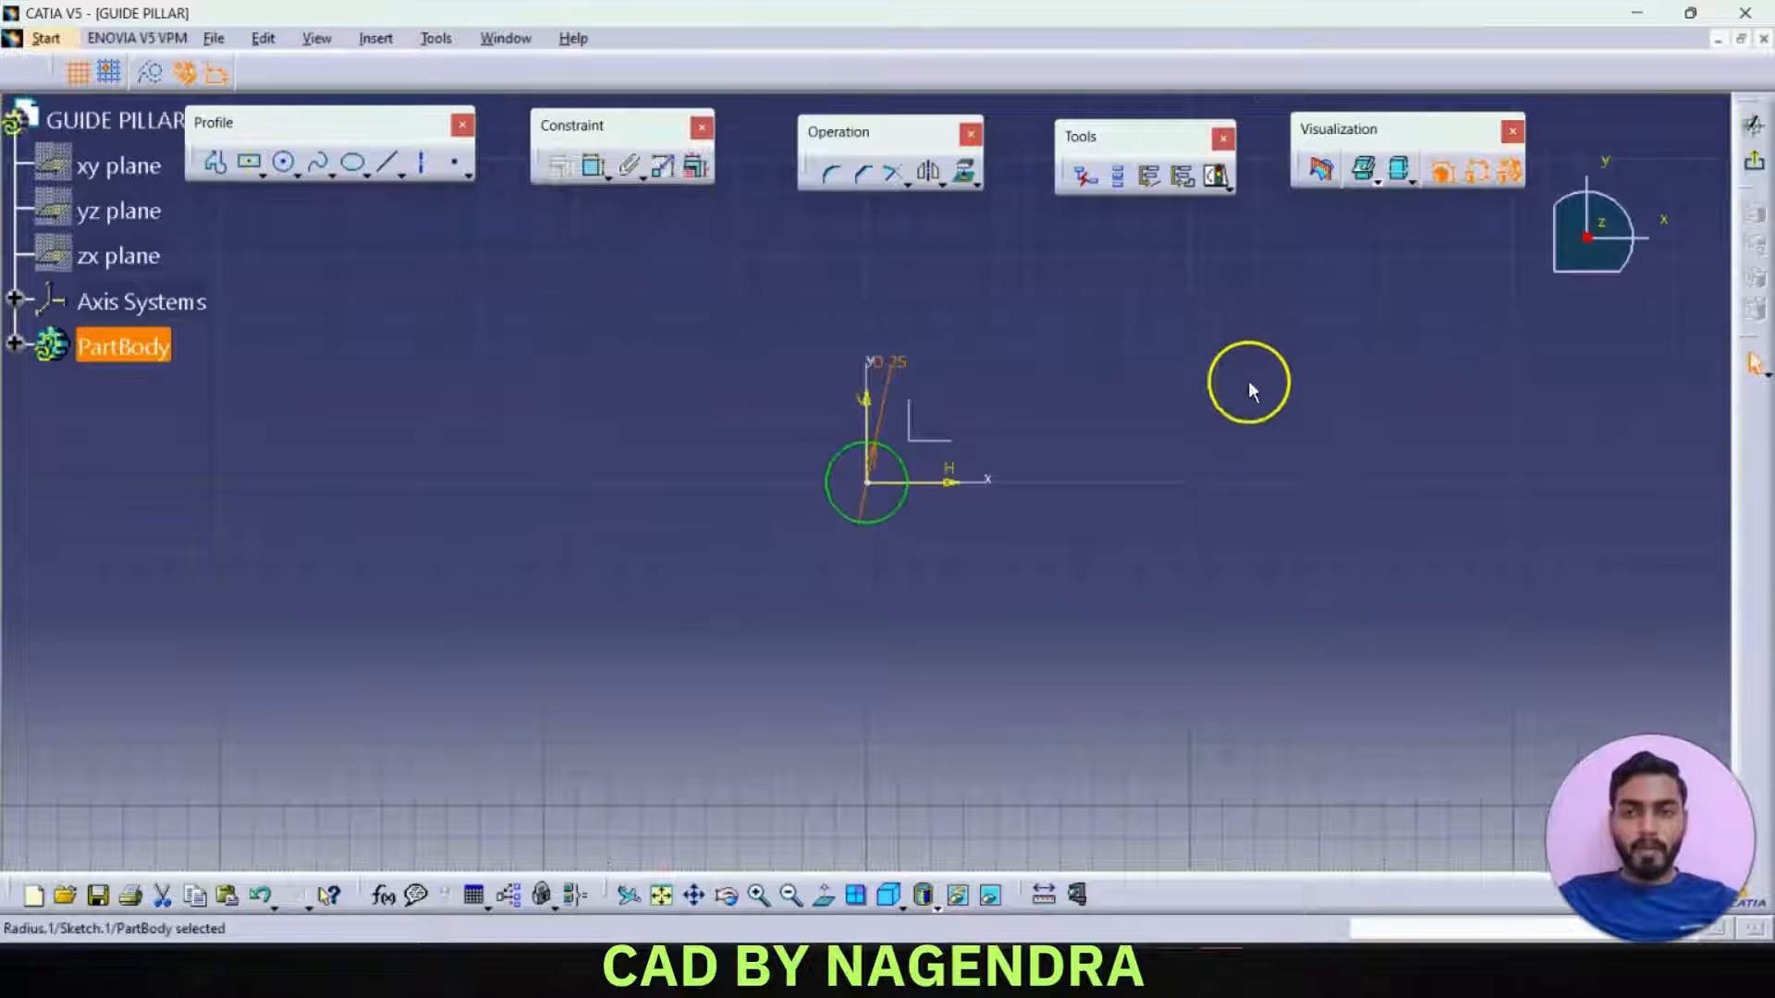
click(1755, 166)
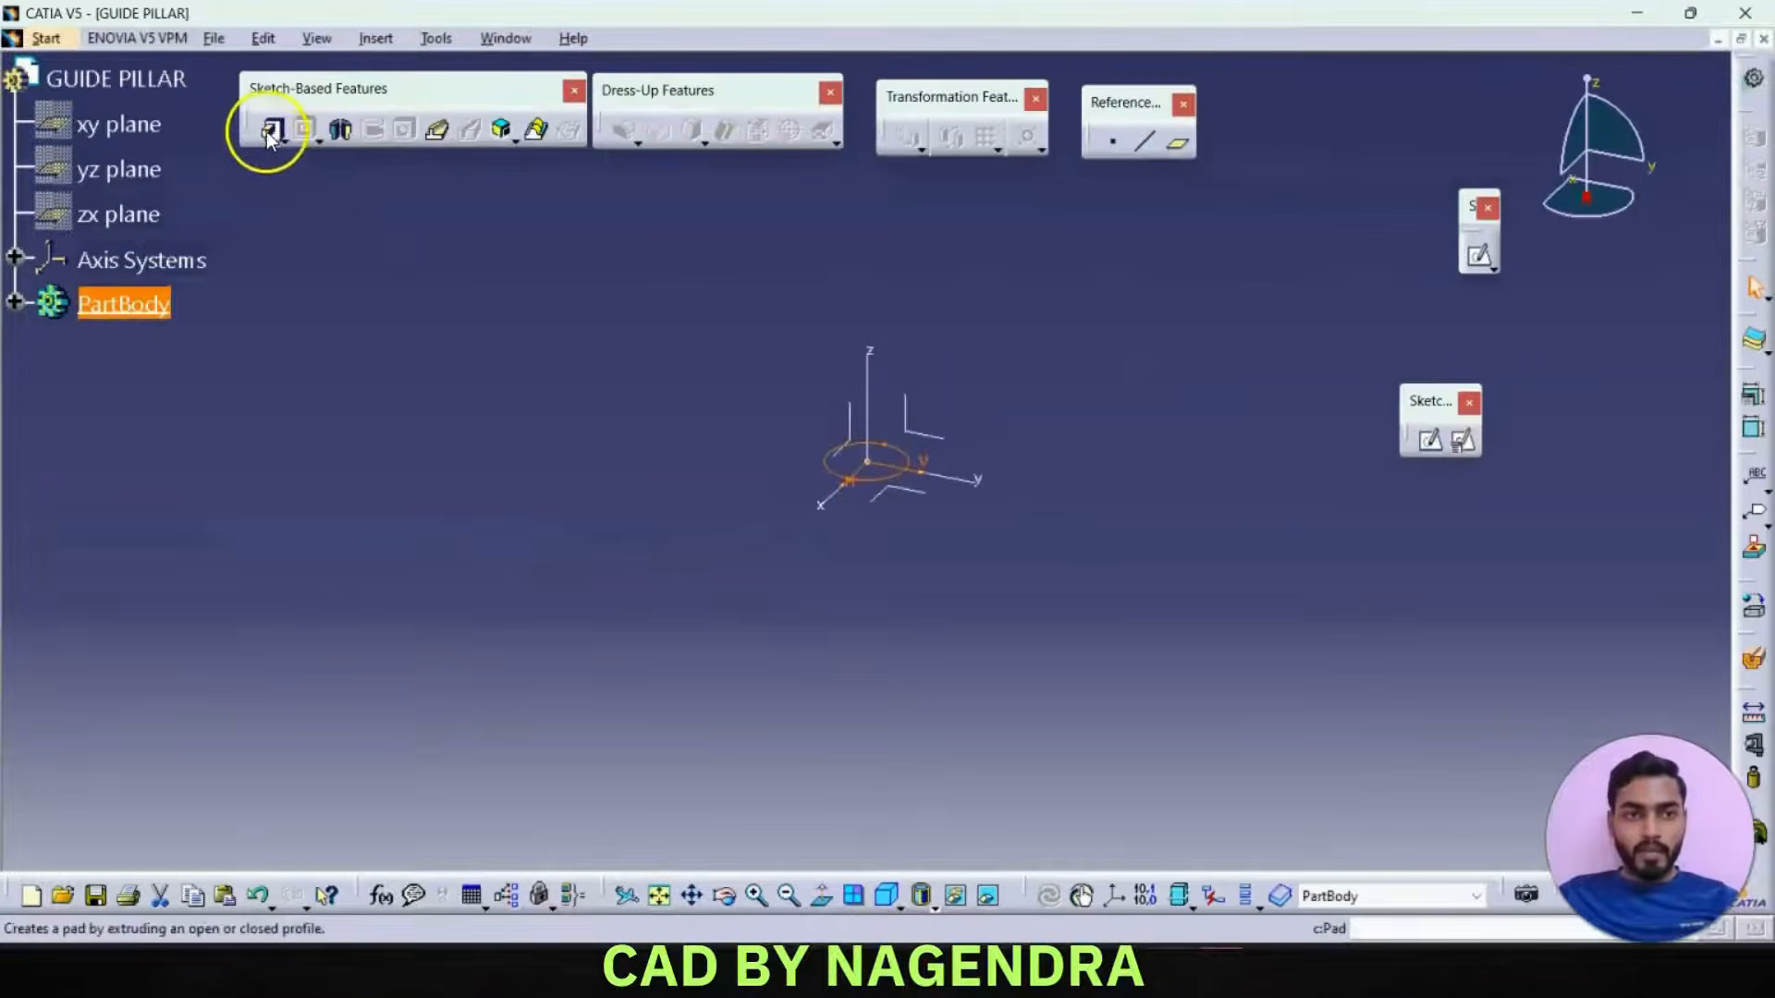
- Pad the circle sketch to a length of 200 mm to form the pillar
click(270, 129)
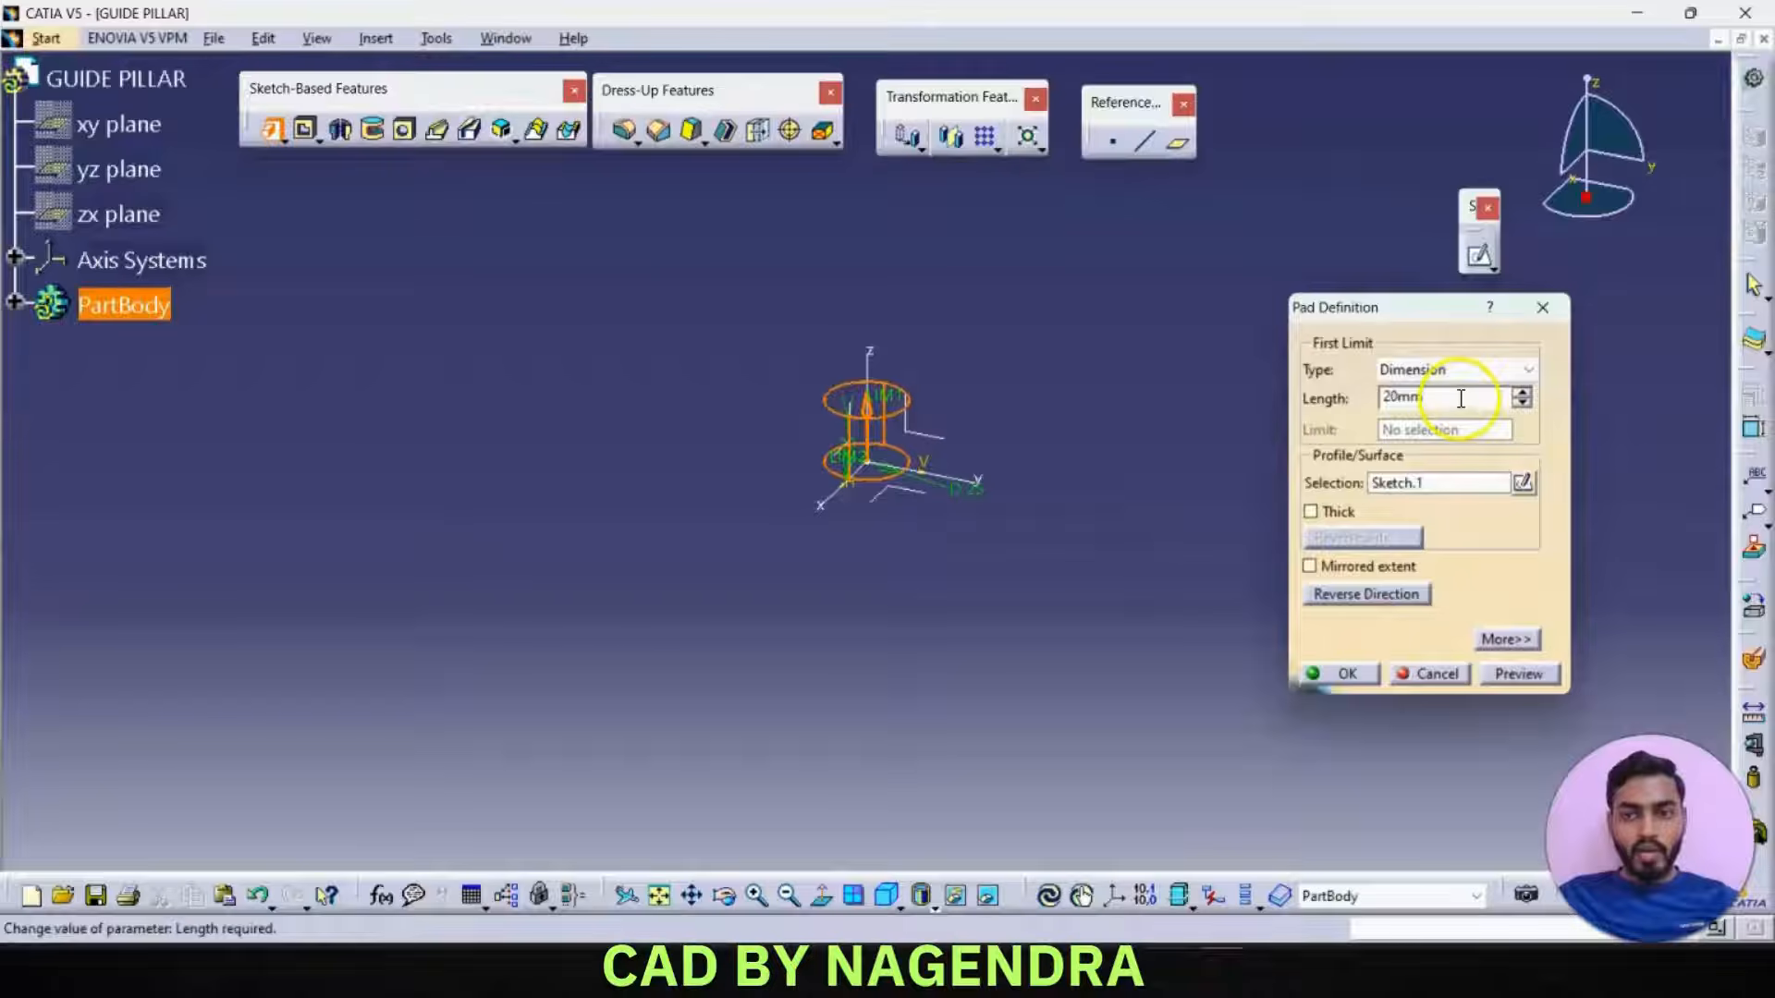
double_click(1460, 397)
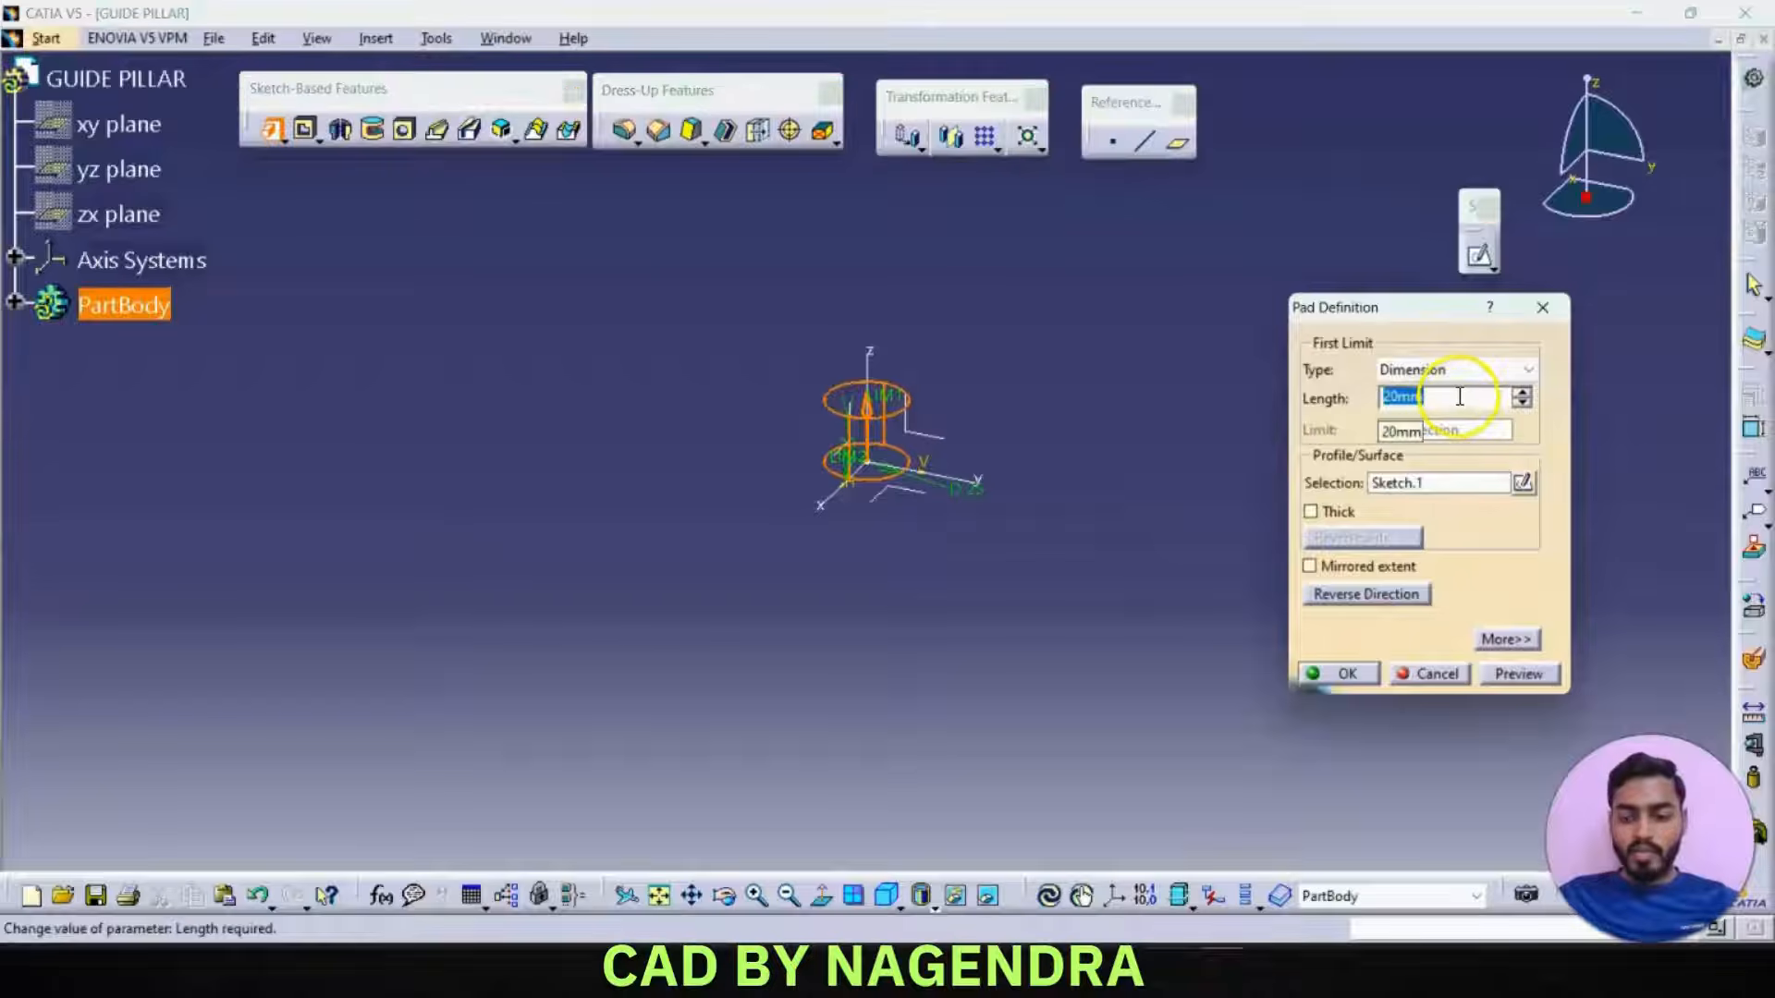
text(200)
key(Return)
- Chamfer the upper and lower circular edges of the pillar by 2 mm at 45 degrees
middle_drag(1283, 484, 1018, 333)
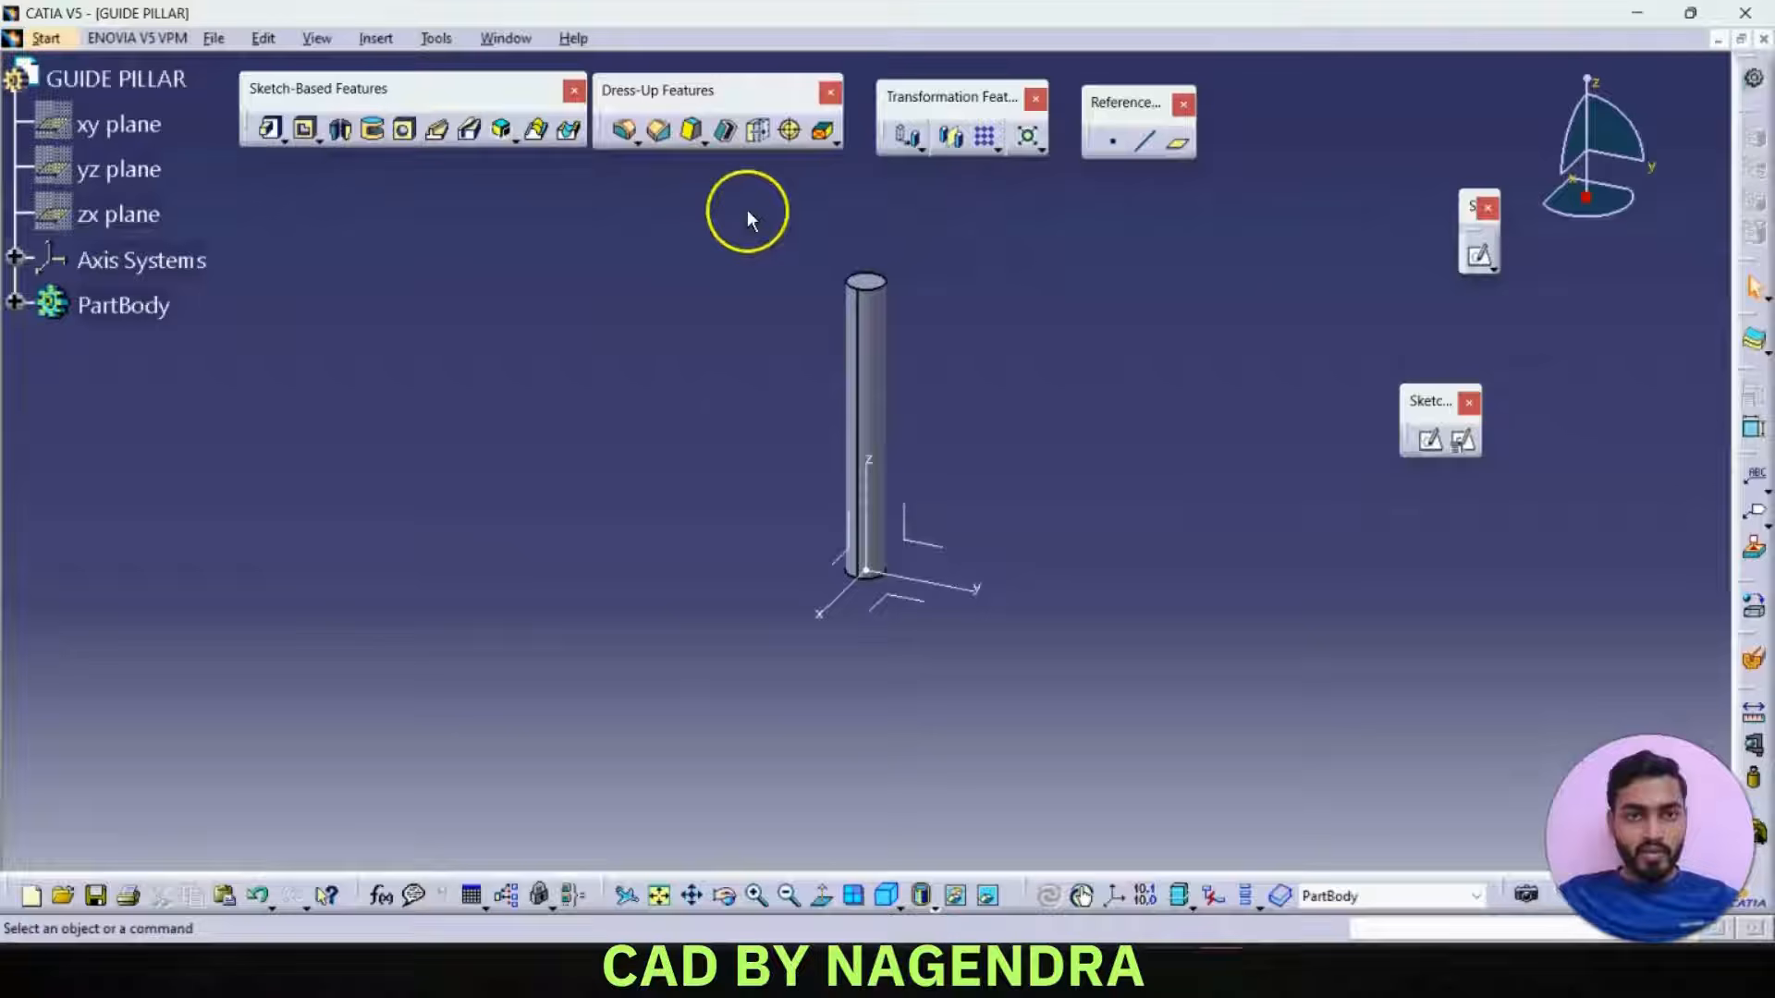
click(658, 130)
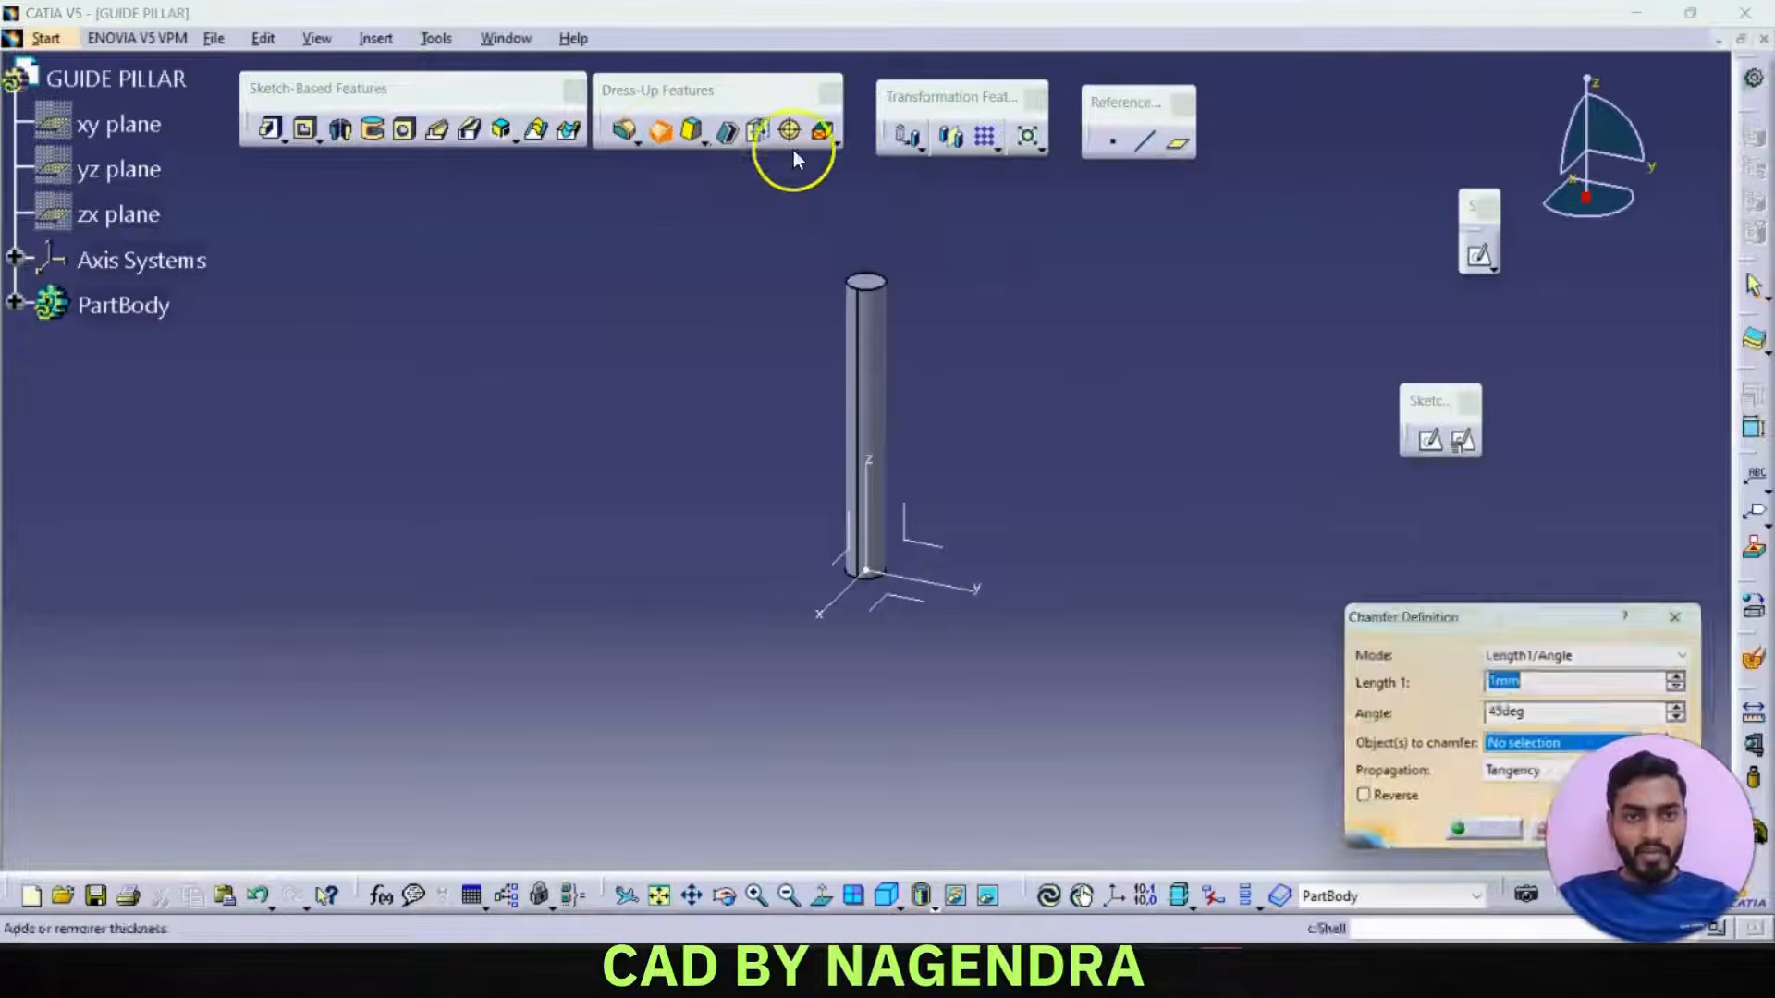
click(885, 282)
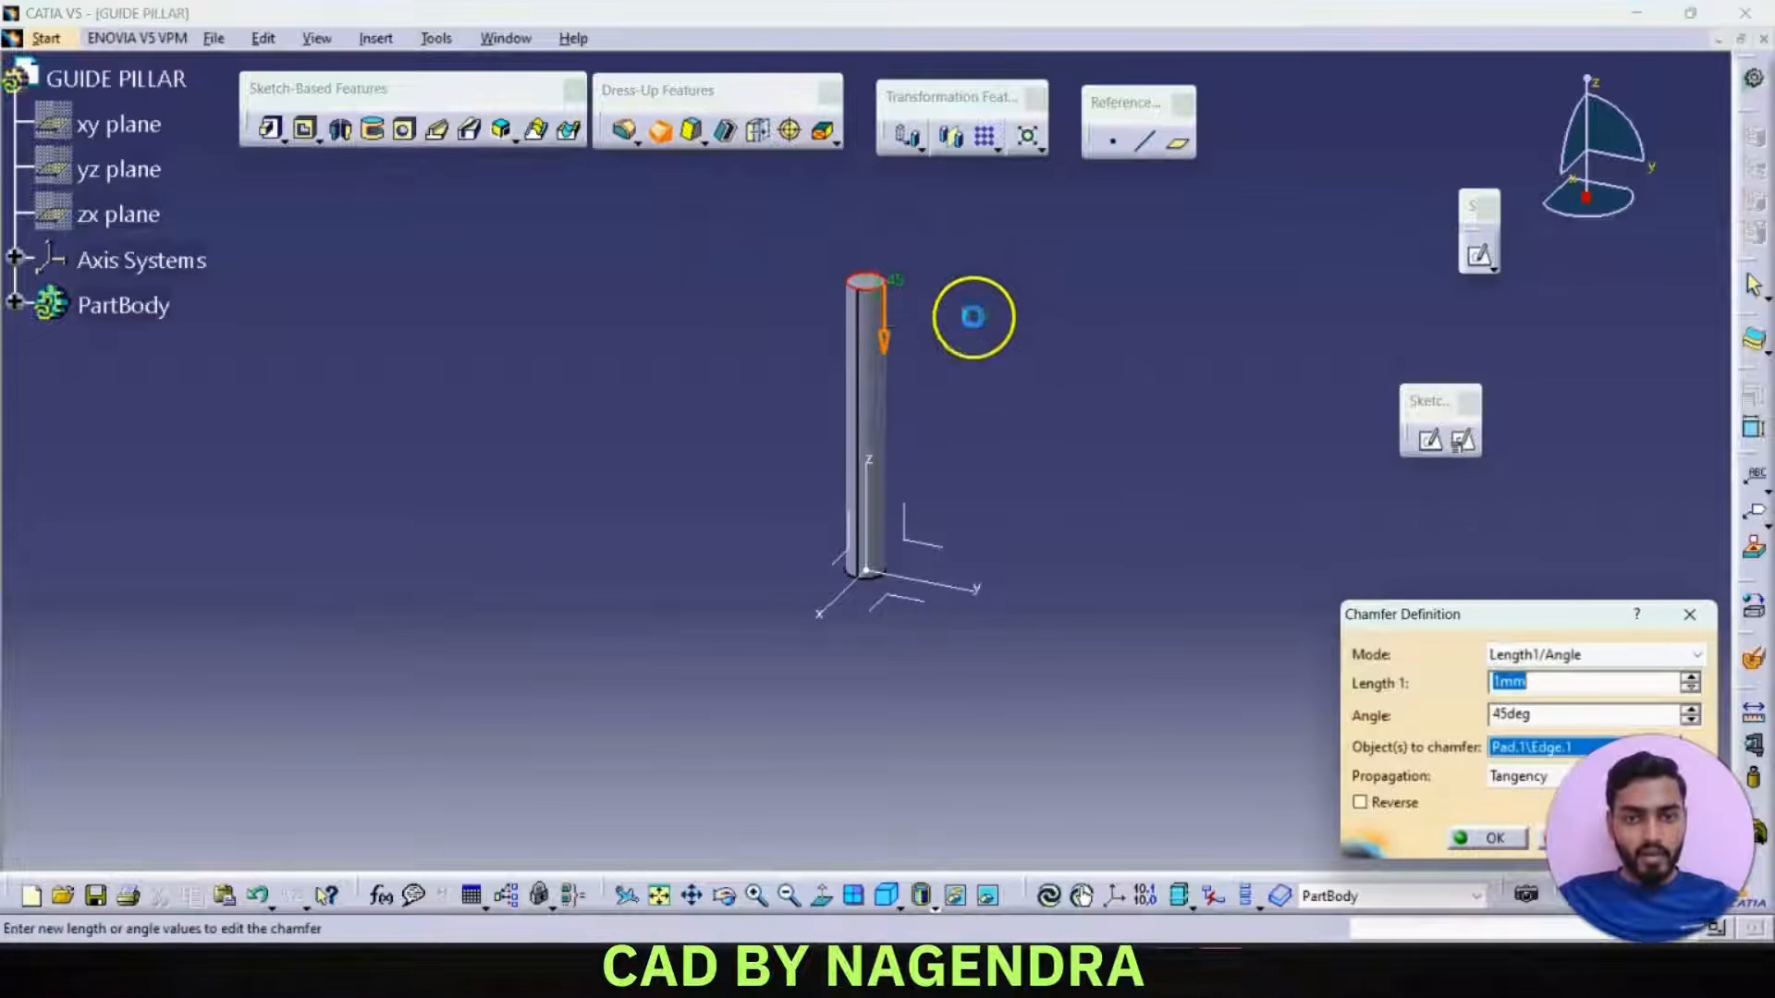
click(873, 577)
click(1535, 682)
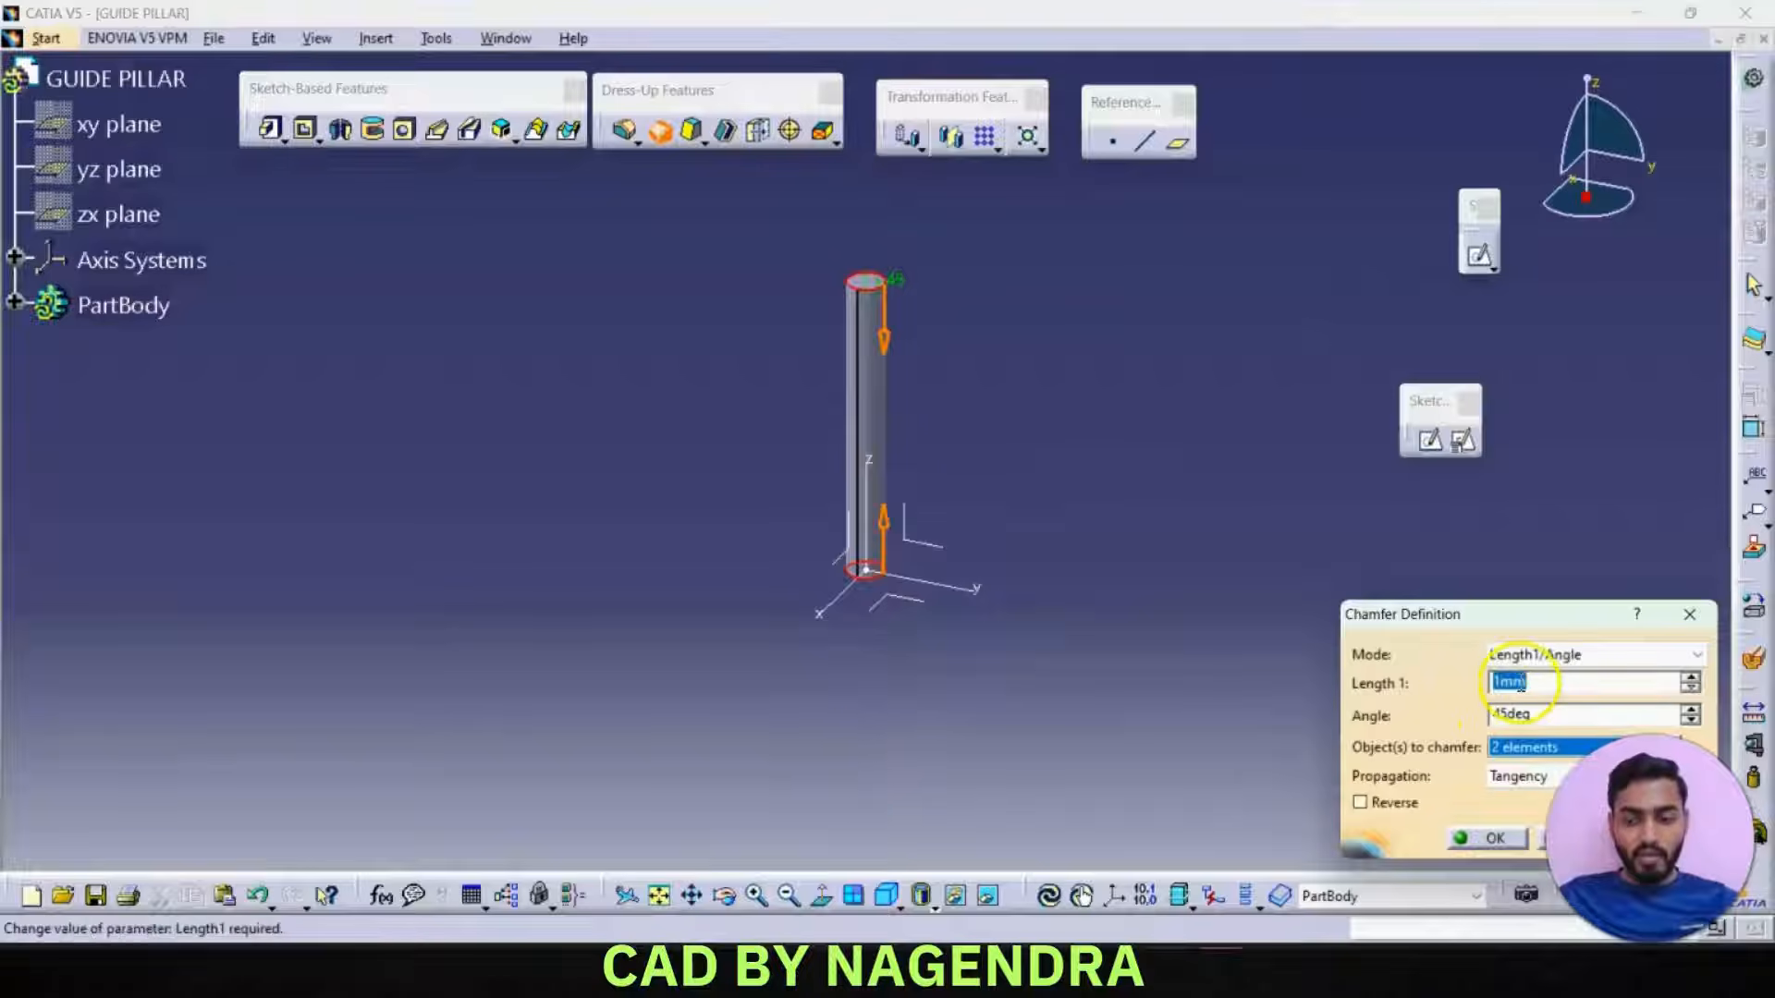
text(2)
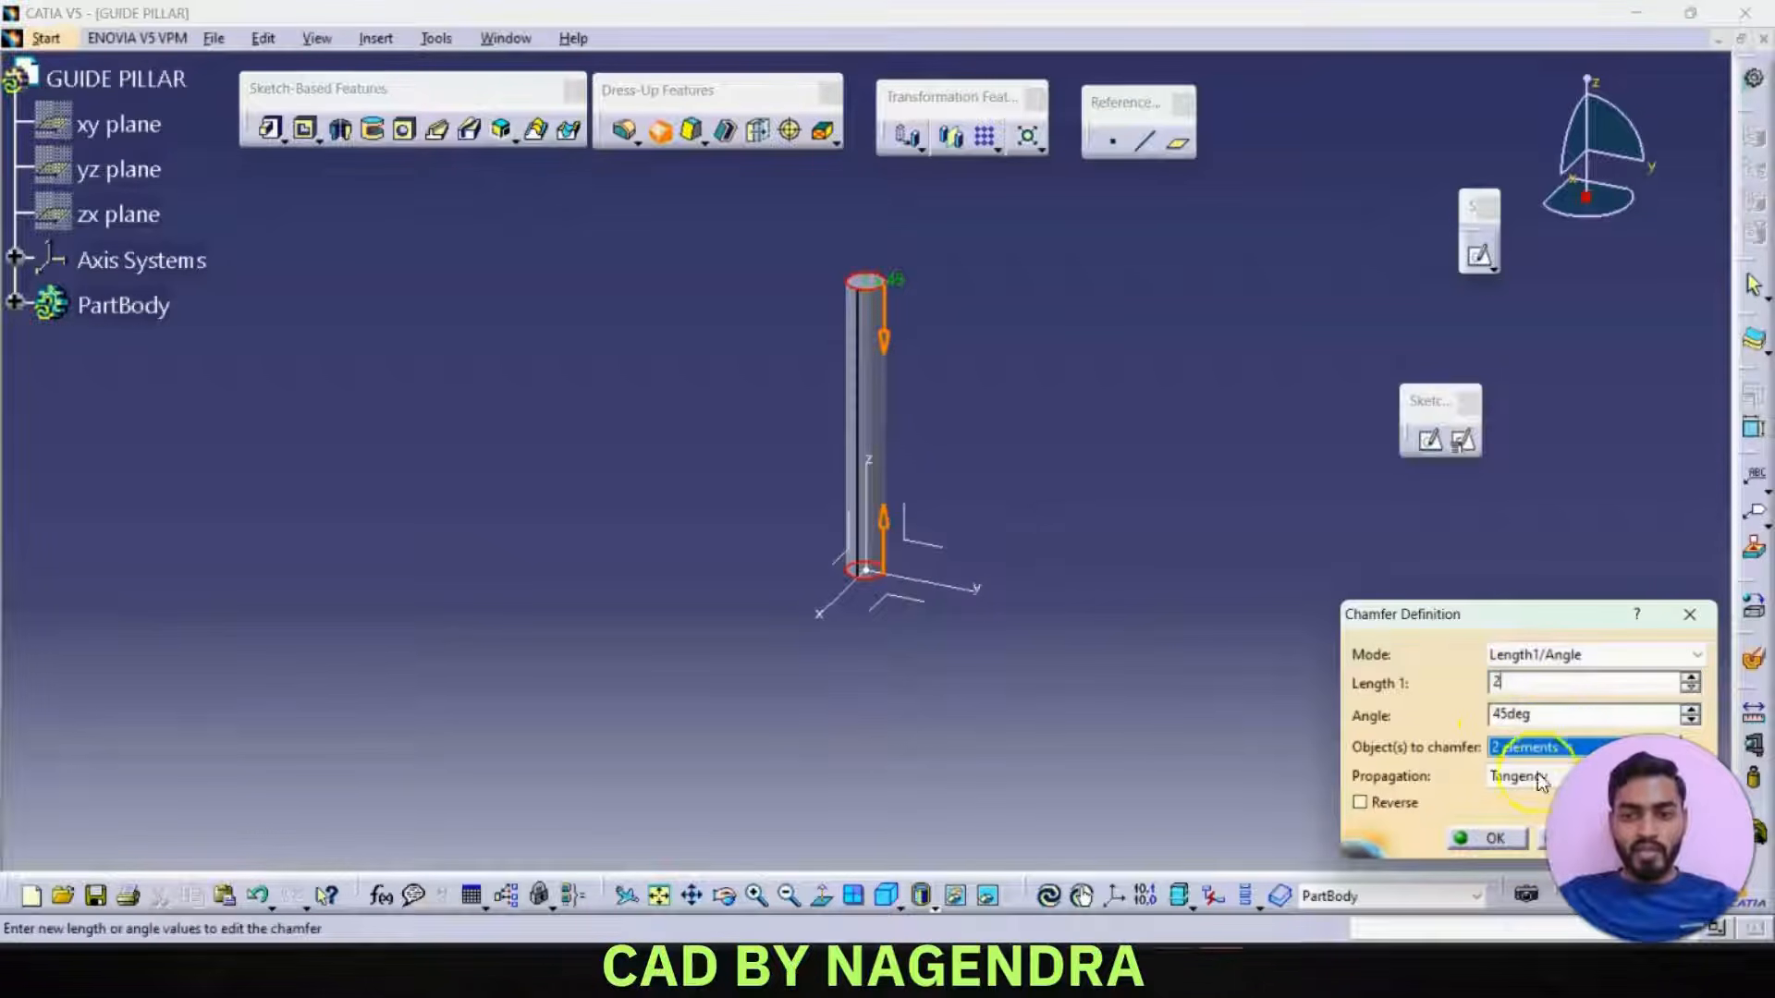
click(1495, 838)
- Change the fill colour of the pillar's PartBody to magenta
middle_drag(1123, 463, 1143, 453)
right_click(137, 305)
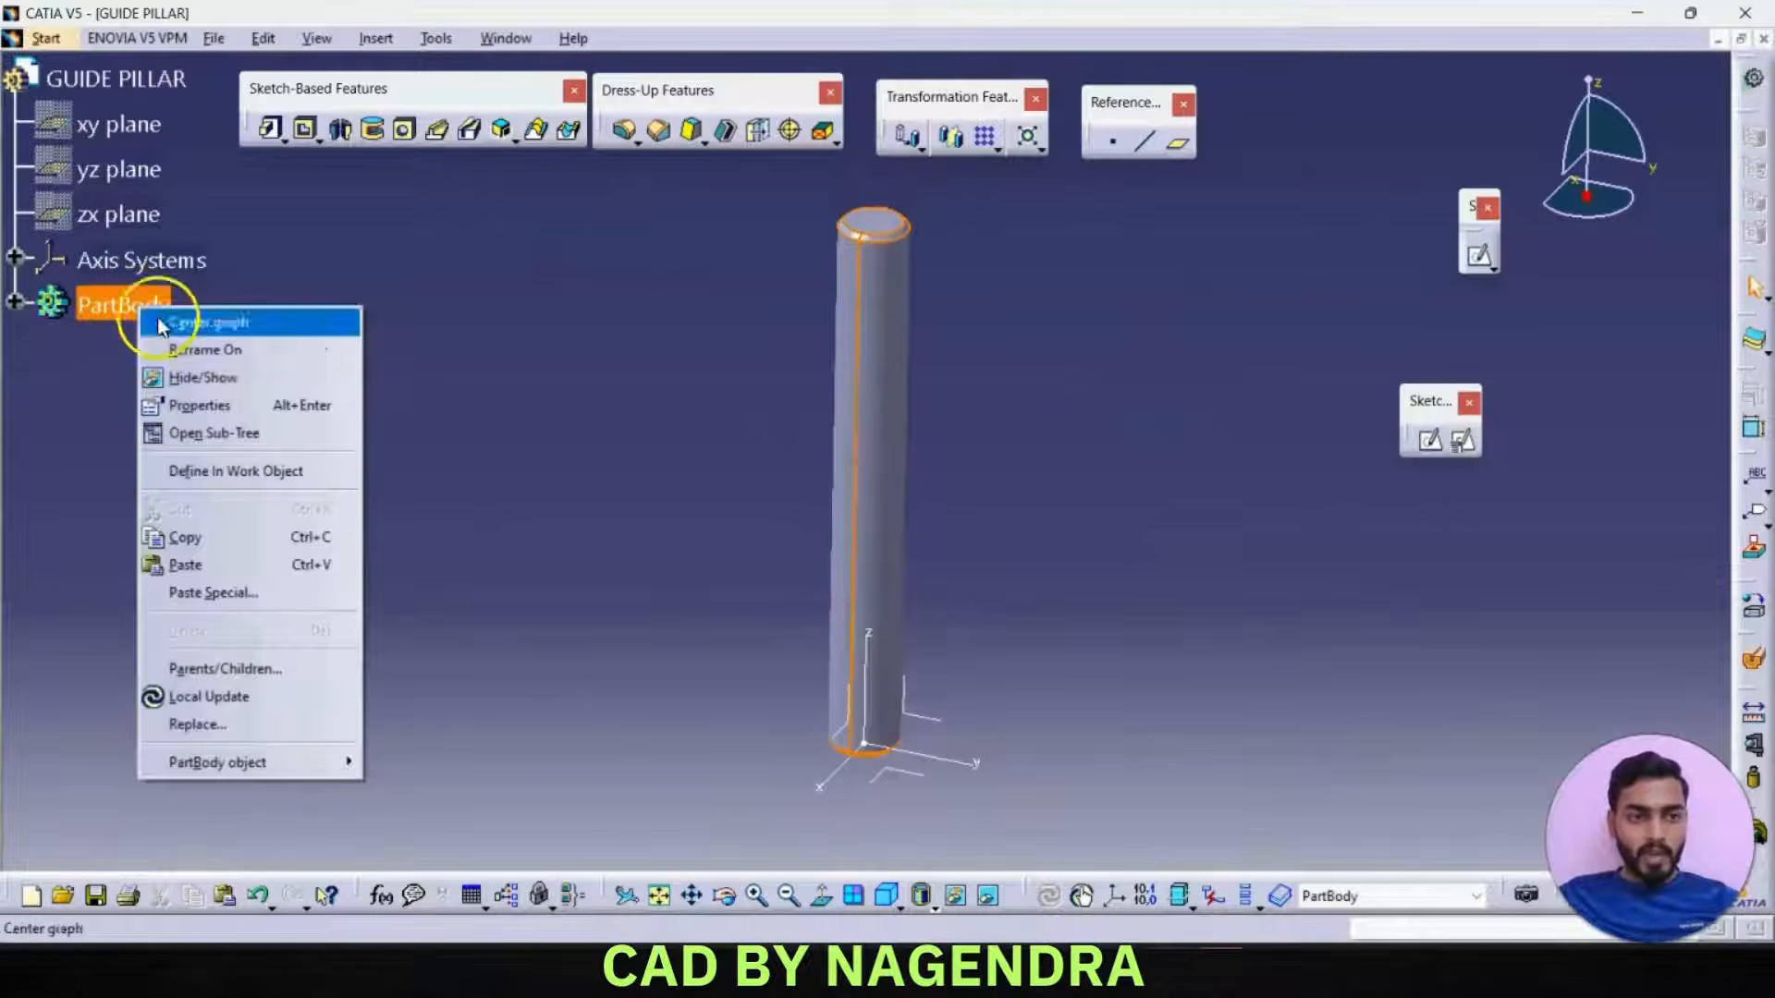
click(197, 404)
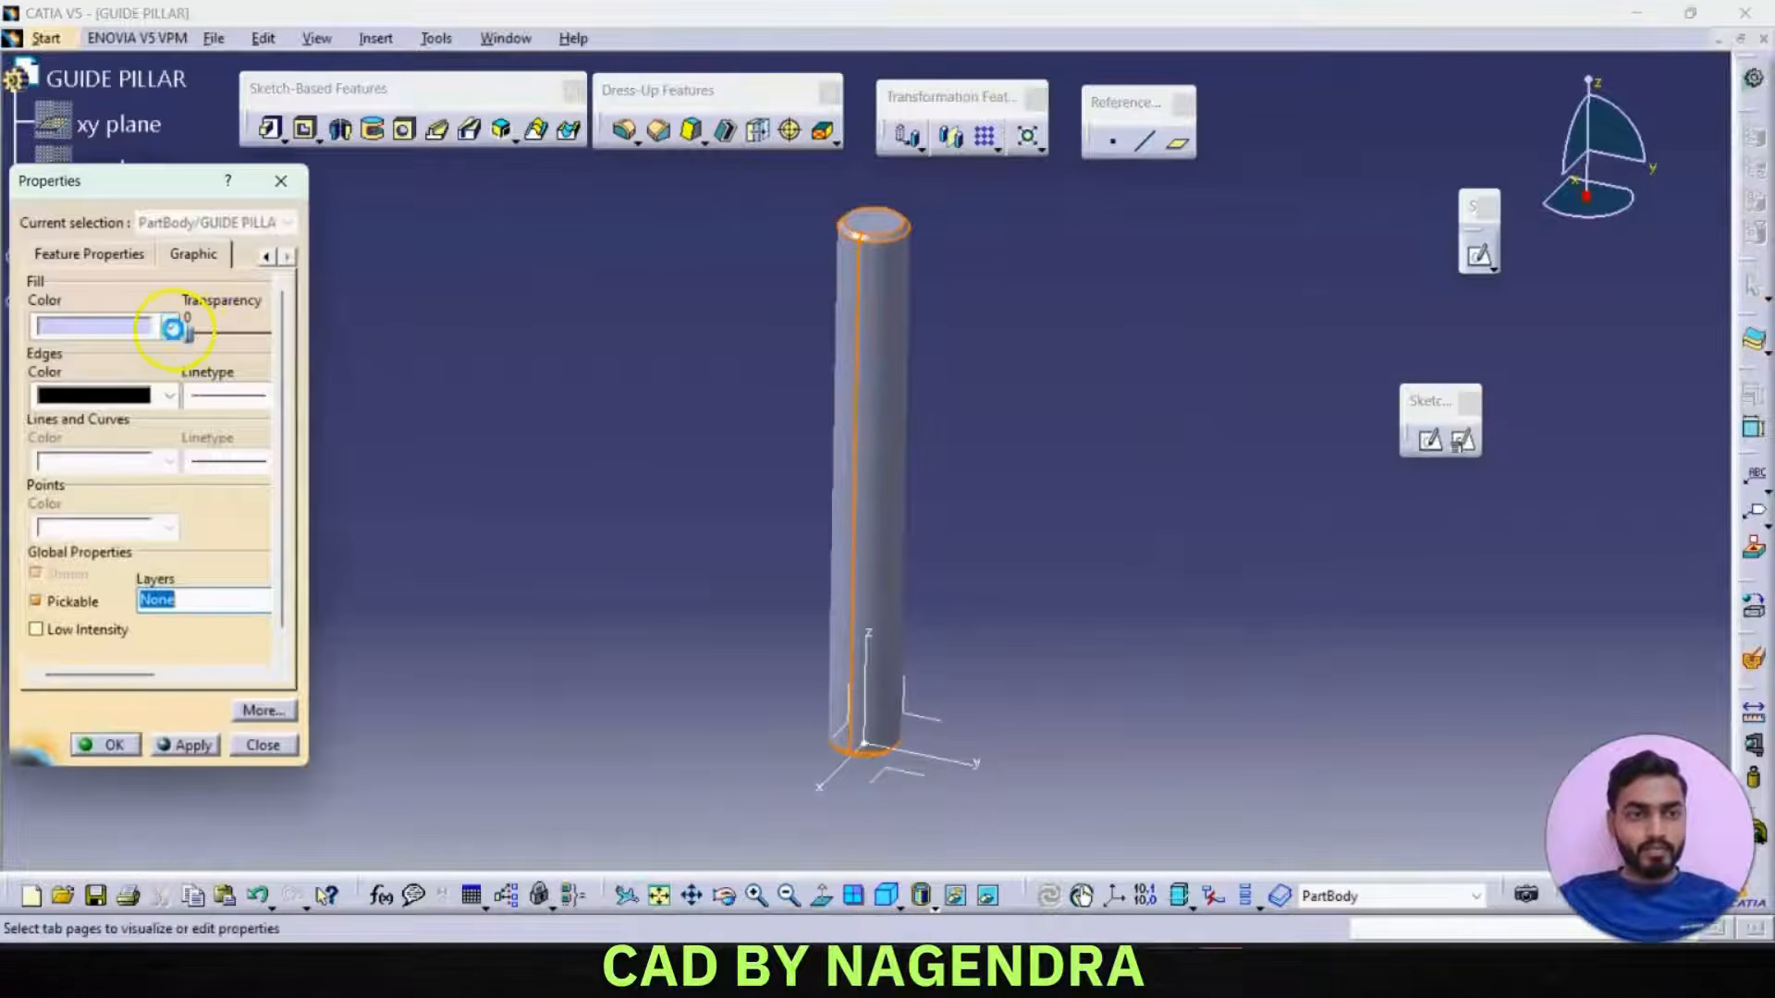
click(173, 328)
click(131, 491)
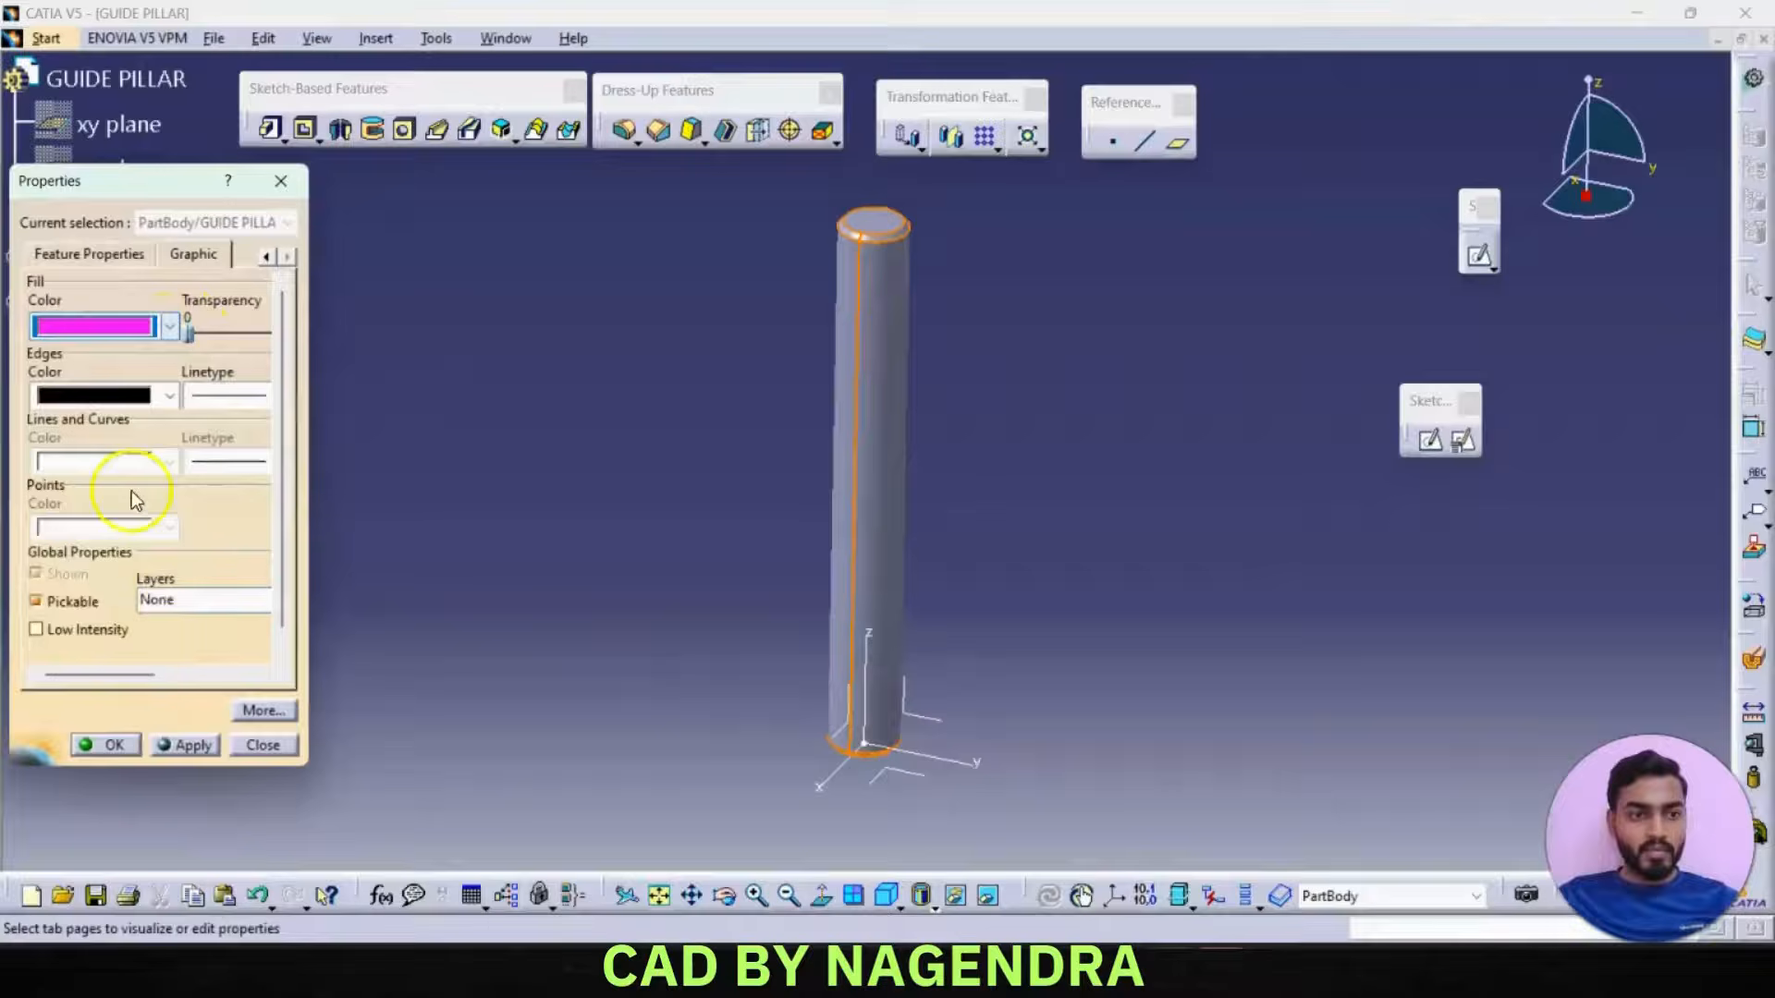
click(113, 745)
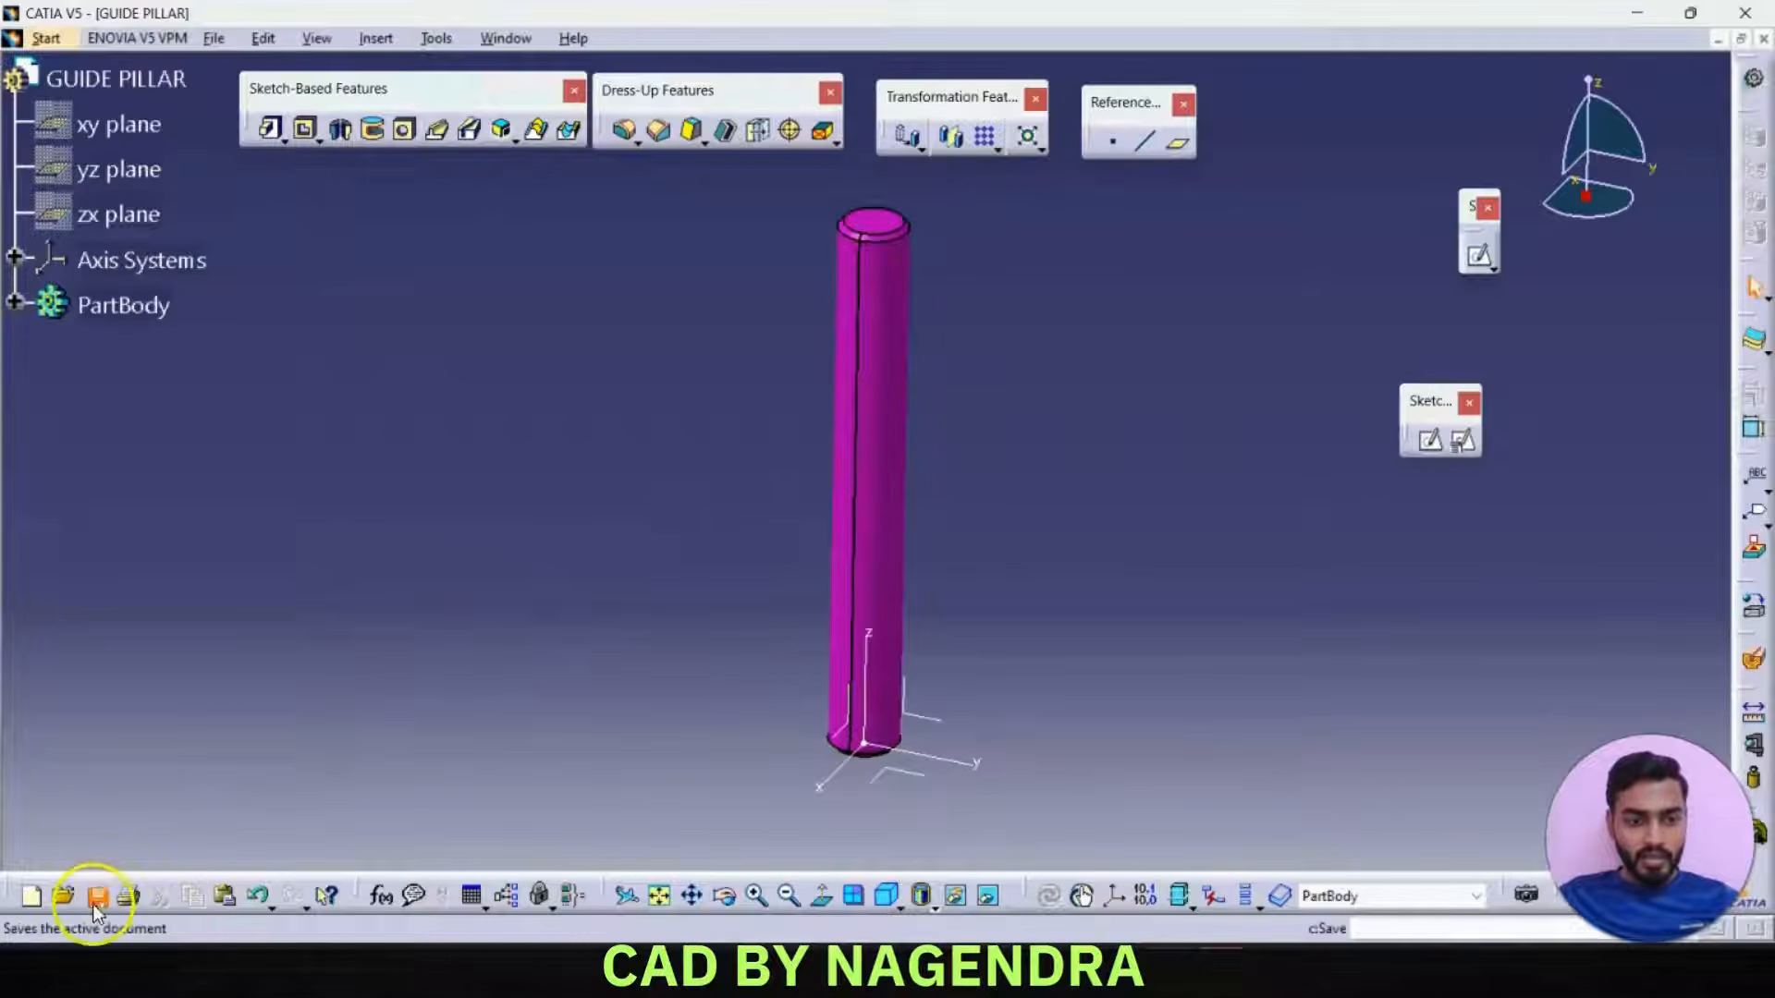
- Save the part as GUIDE PILLAR in the PTA folder and close it
click(96, 902)
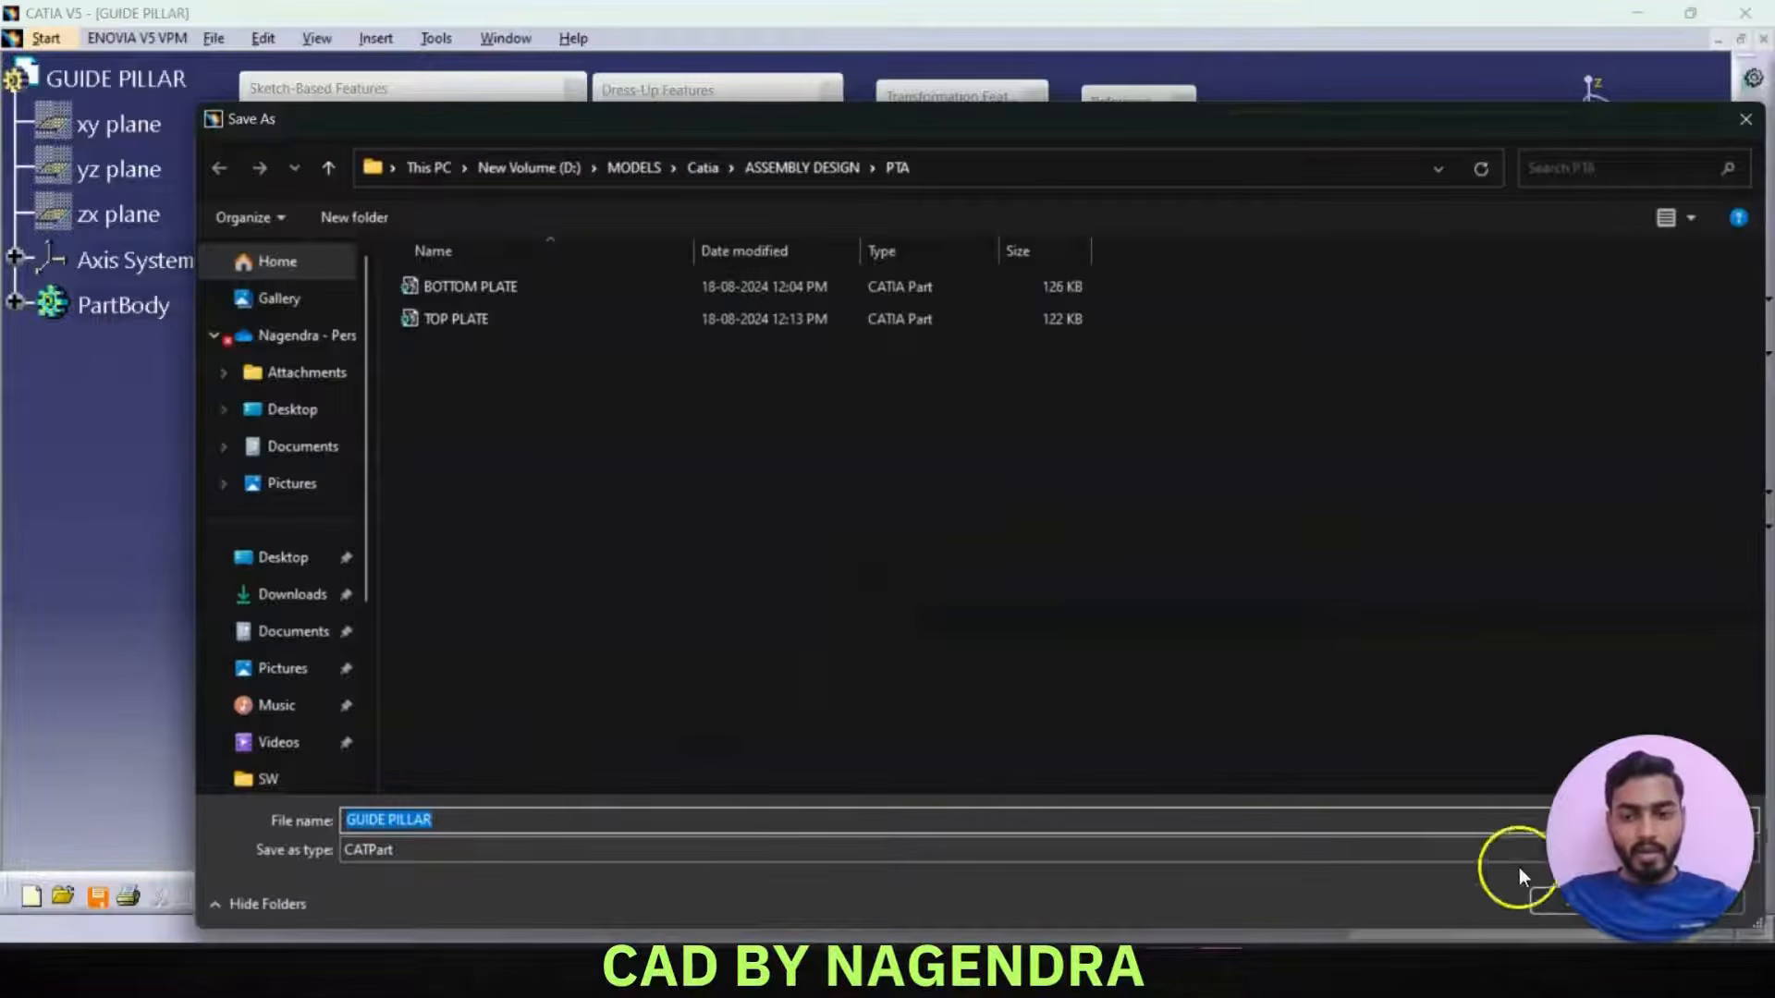
click(1563, 902)
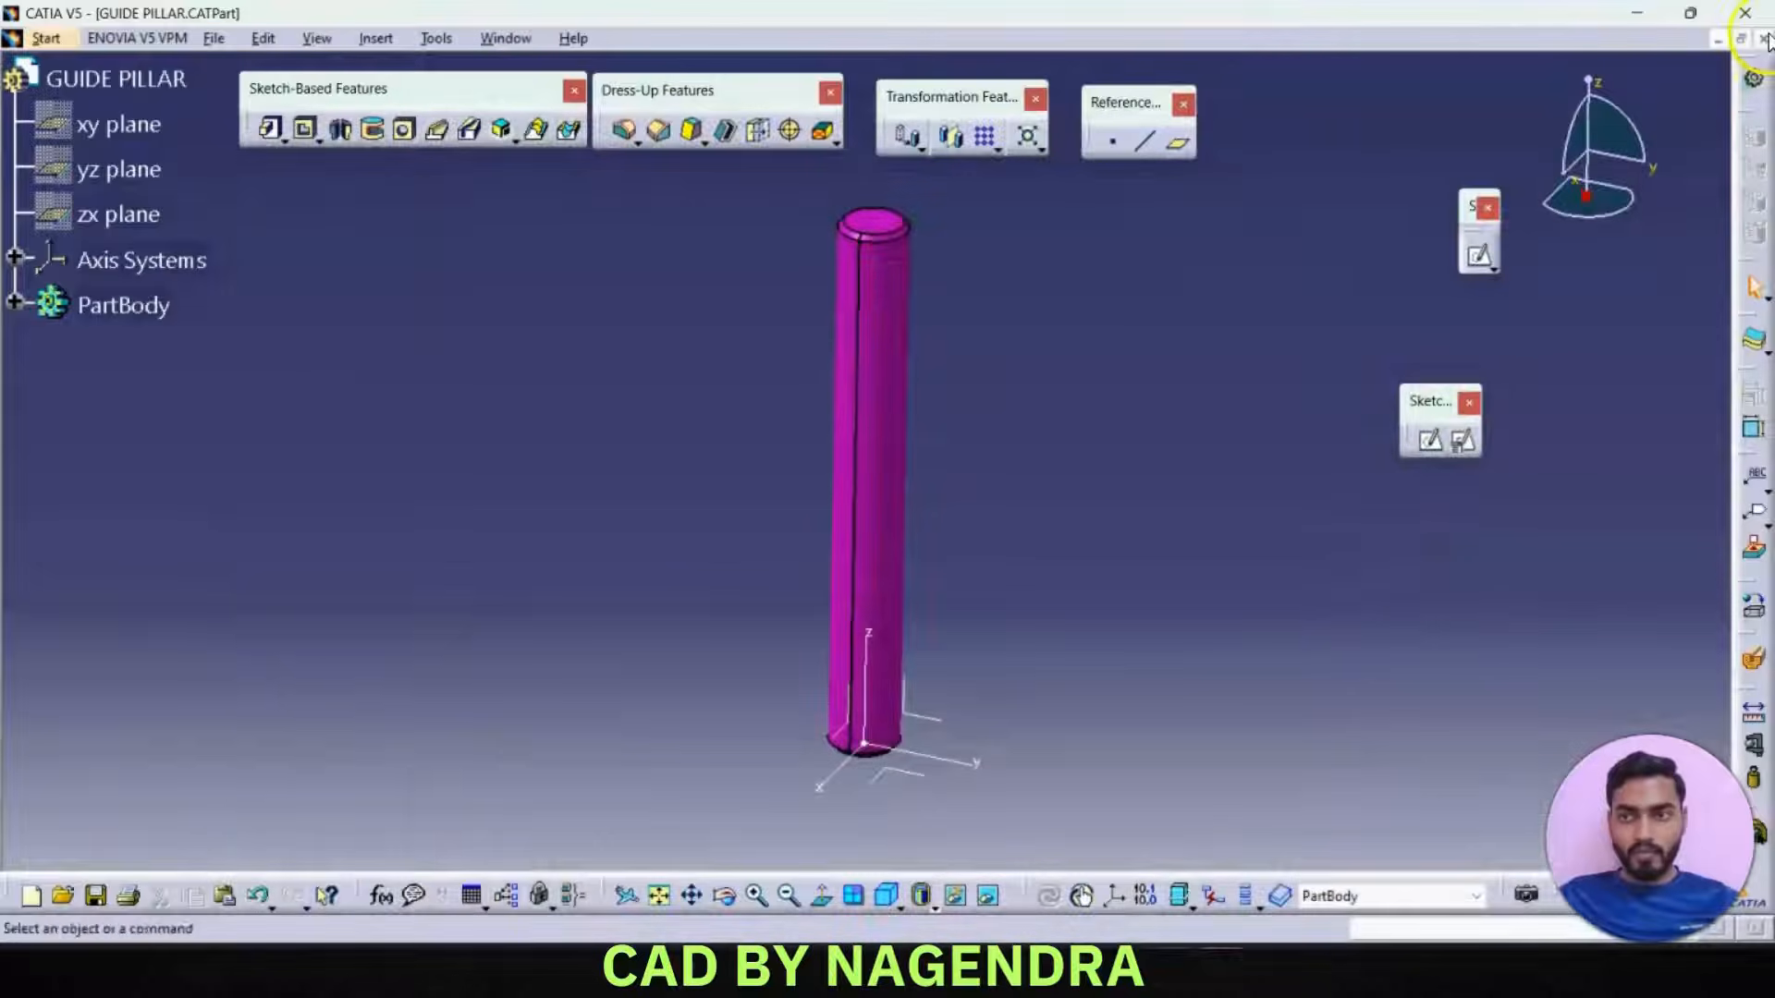
click(1765, 39)
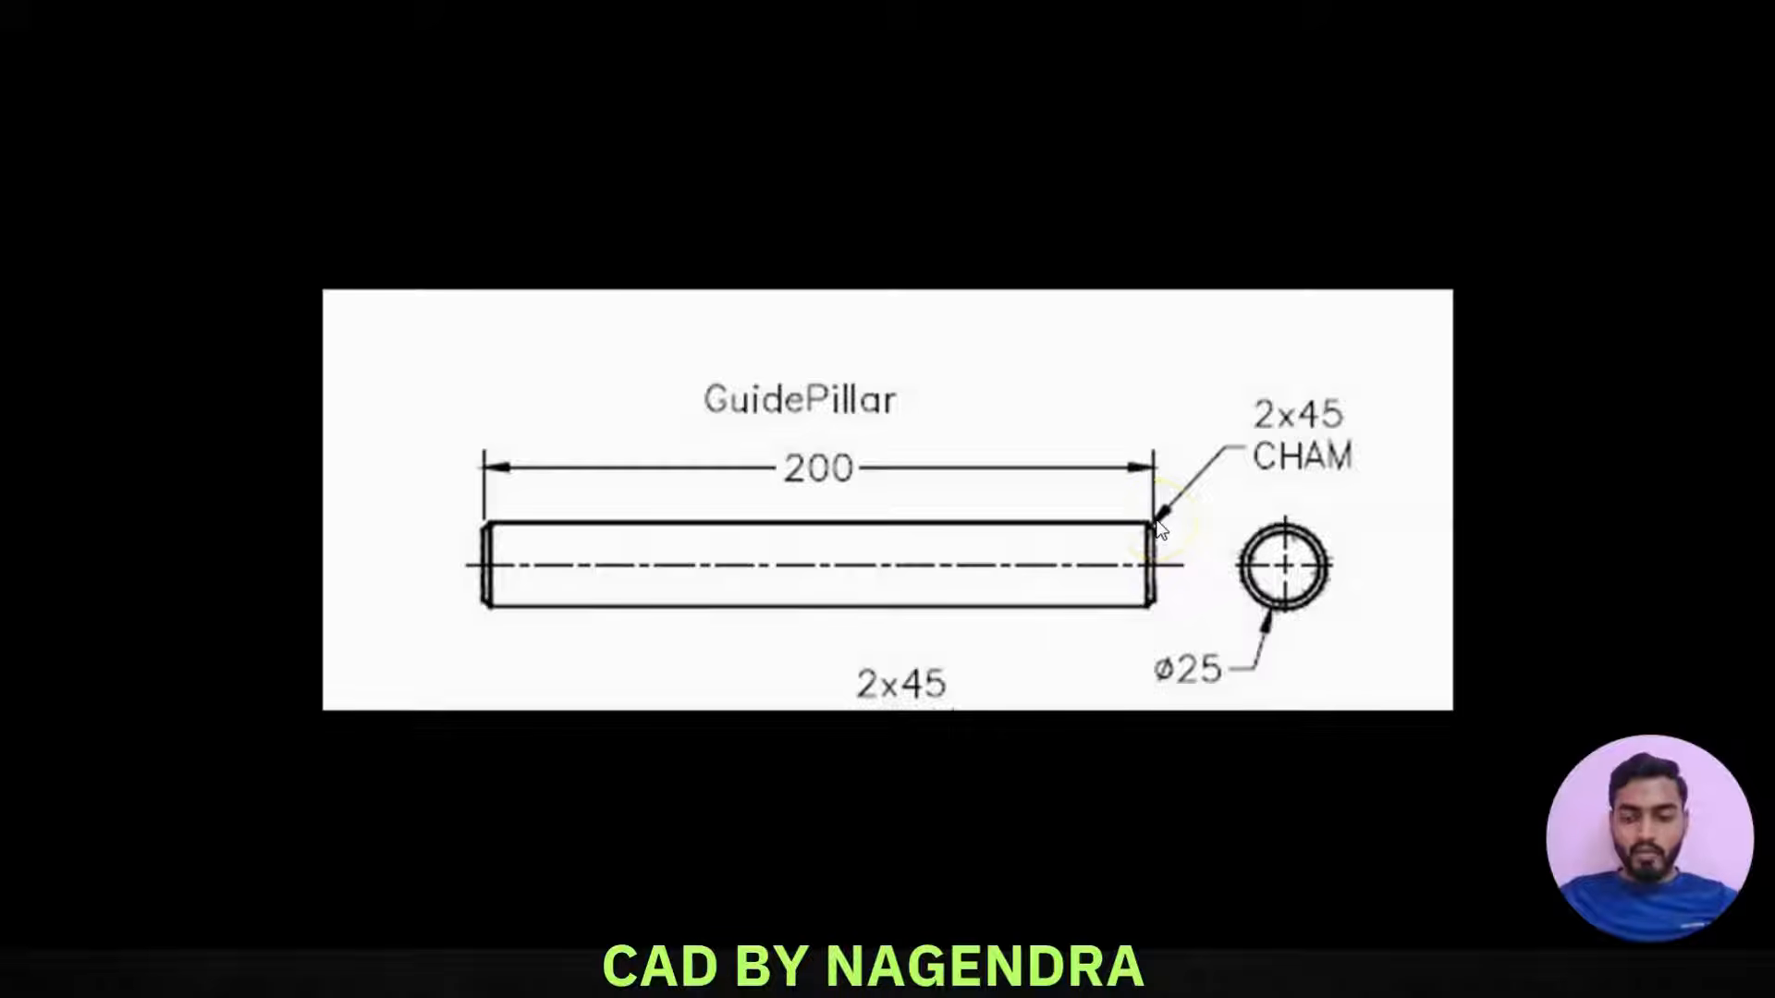
- Consult the Guide Bush drawing and create a new part named GUIDE BUSH in the Part Design workbench
click(1737, 510)
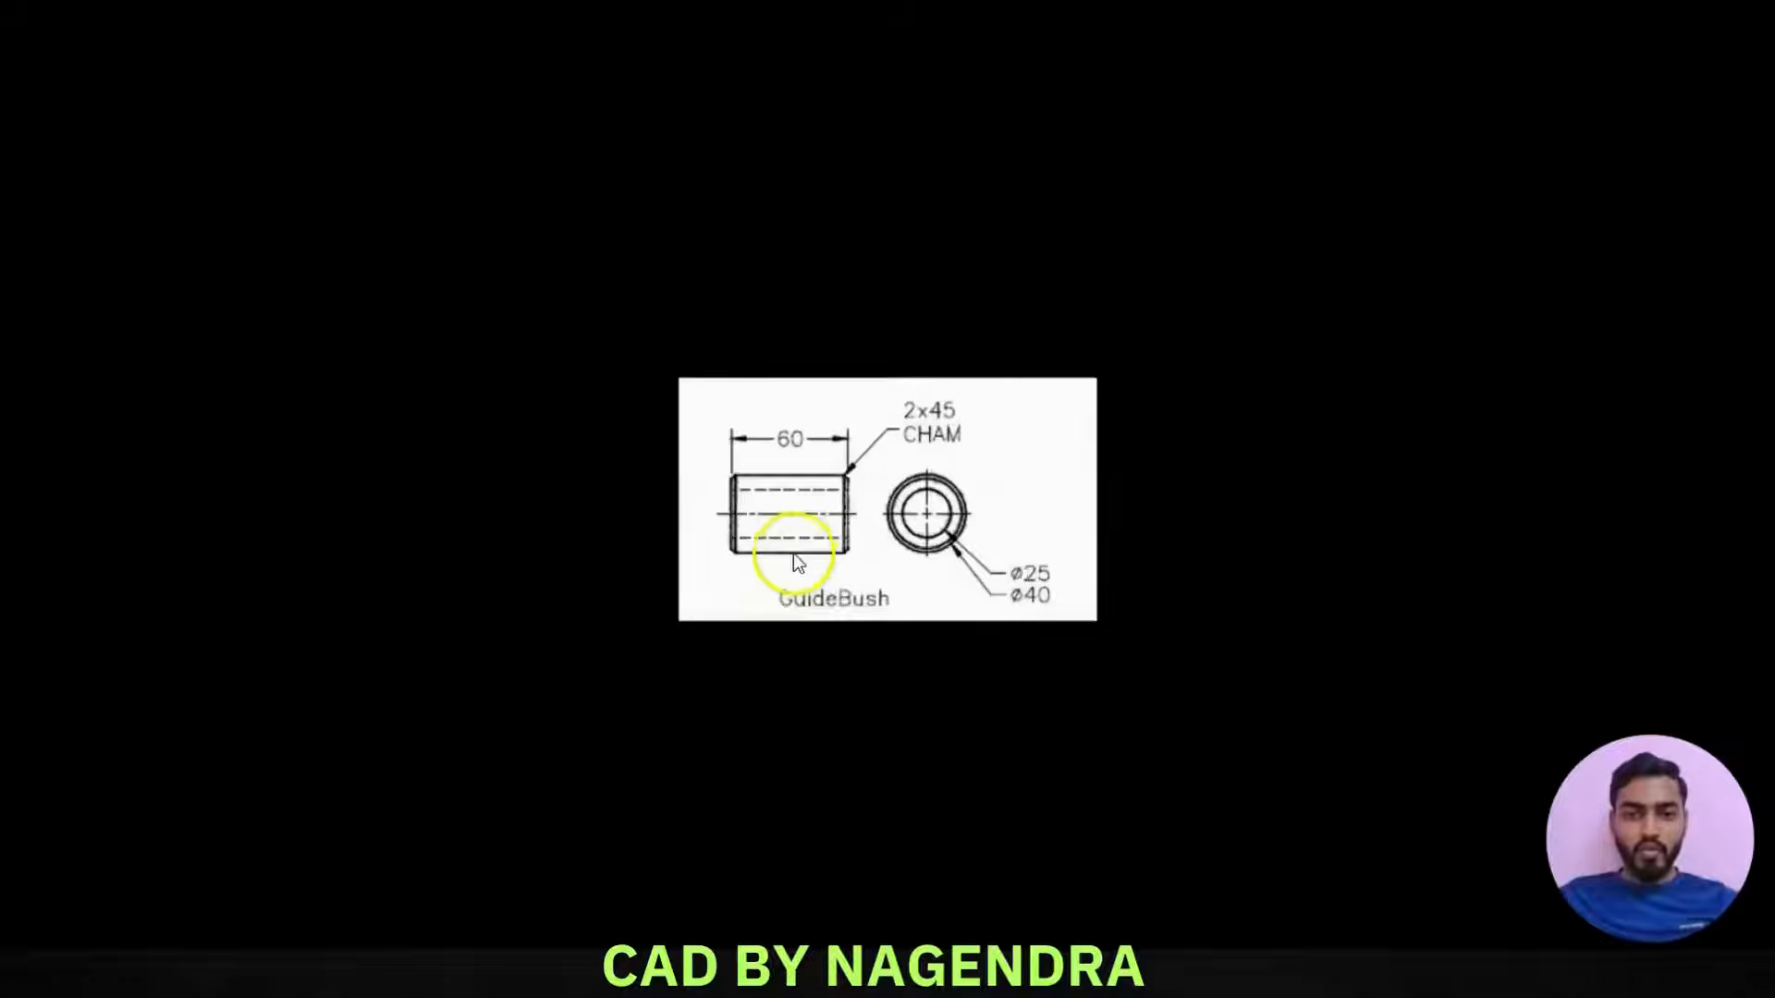
scroll(793, 552, up, 3)
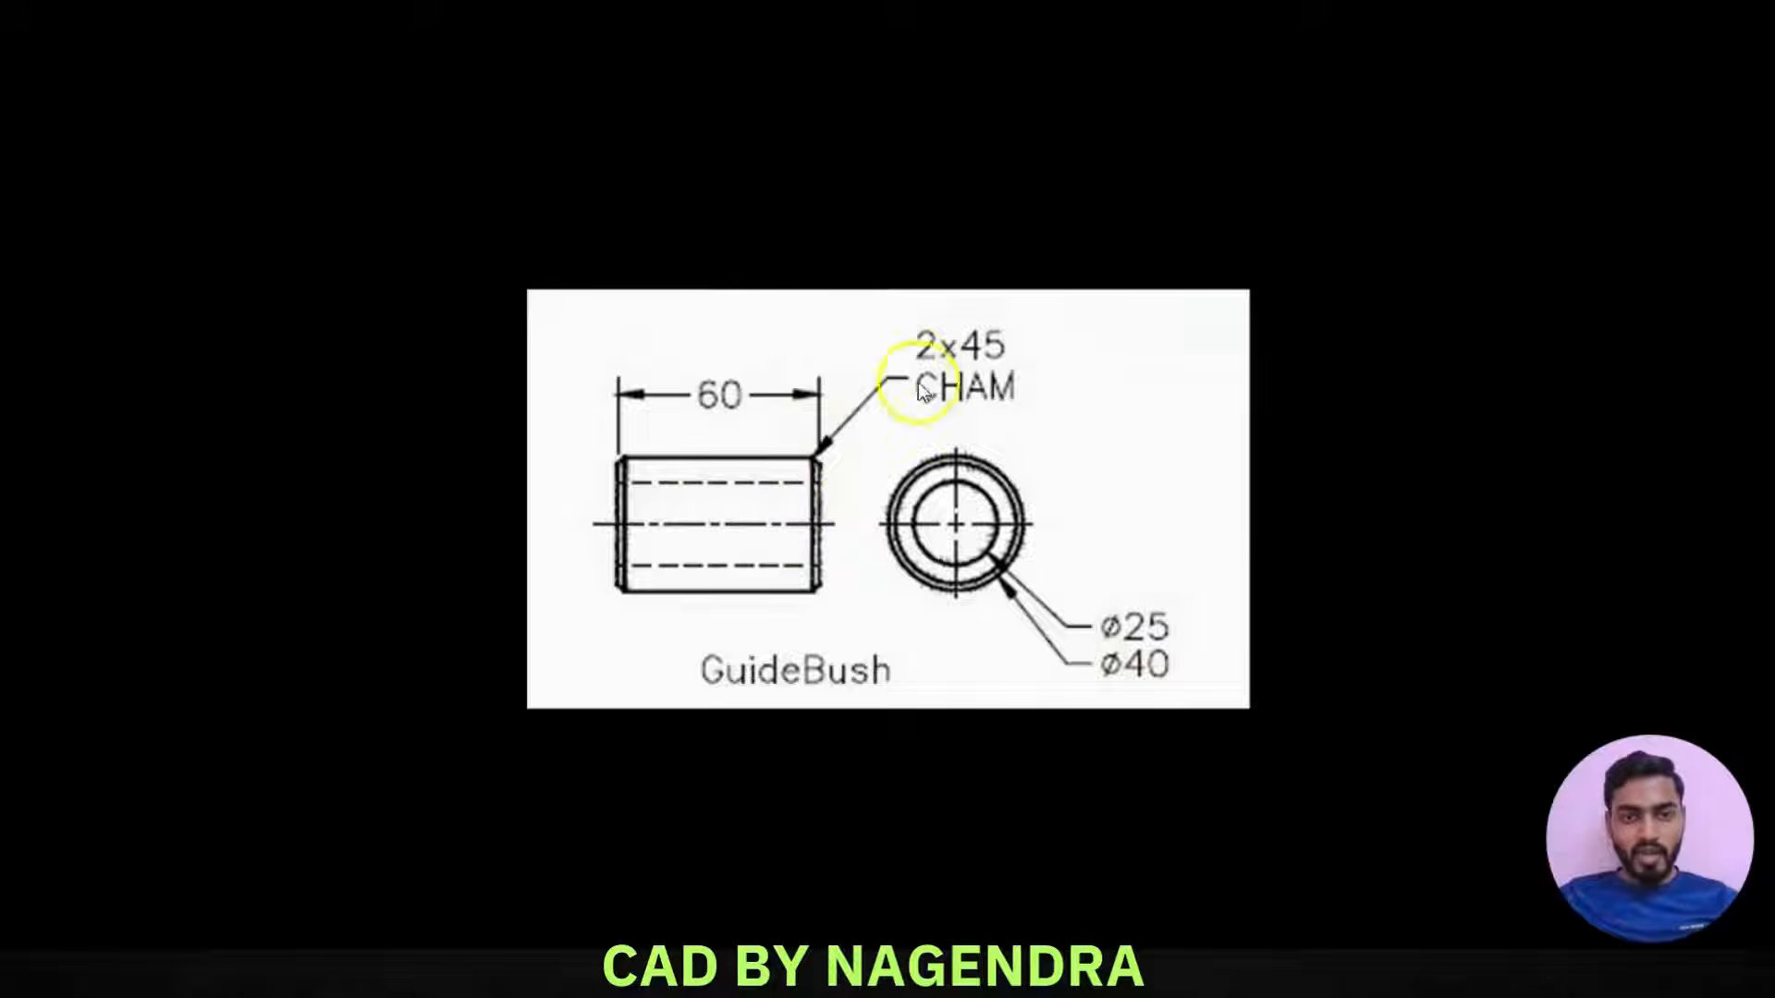
key(alt+Tab)
click(1056, 408)
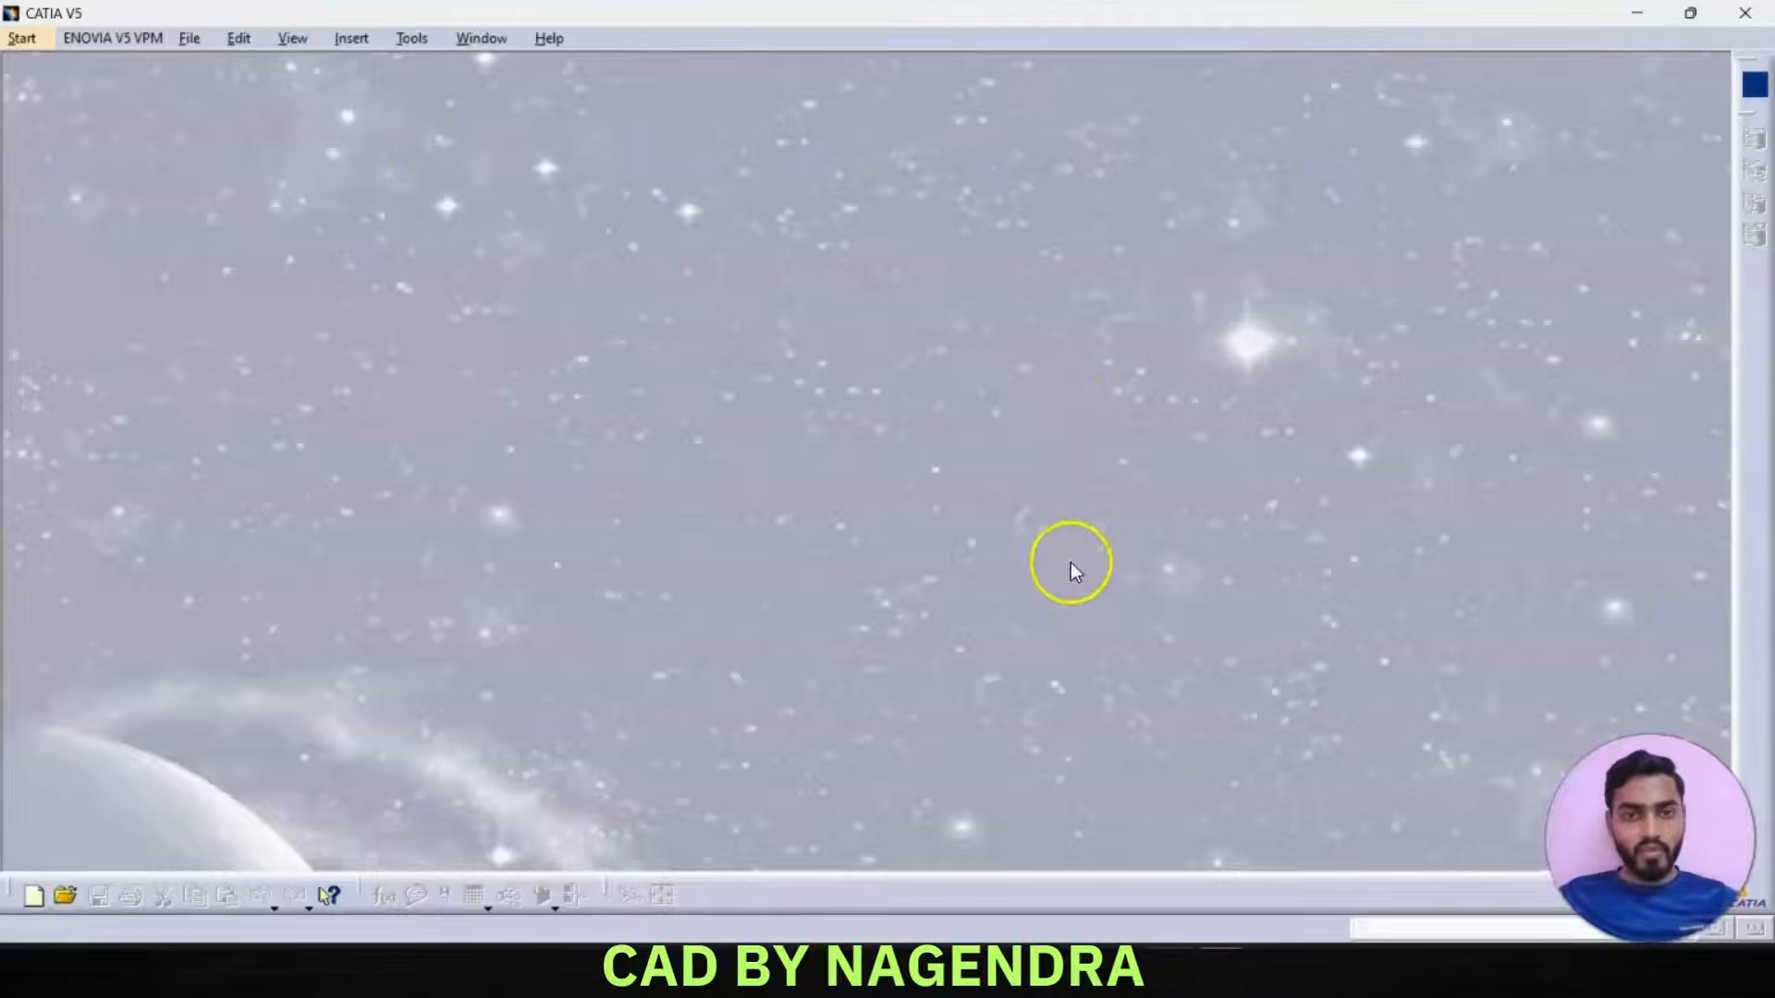
click(29, 42)
click(81, 67)
text(G)
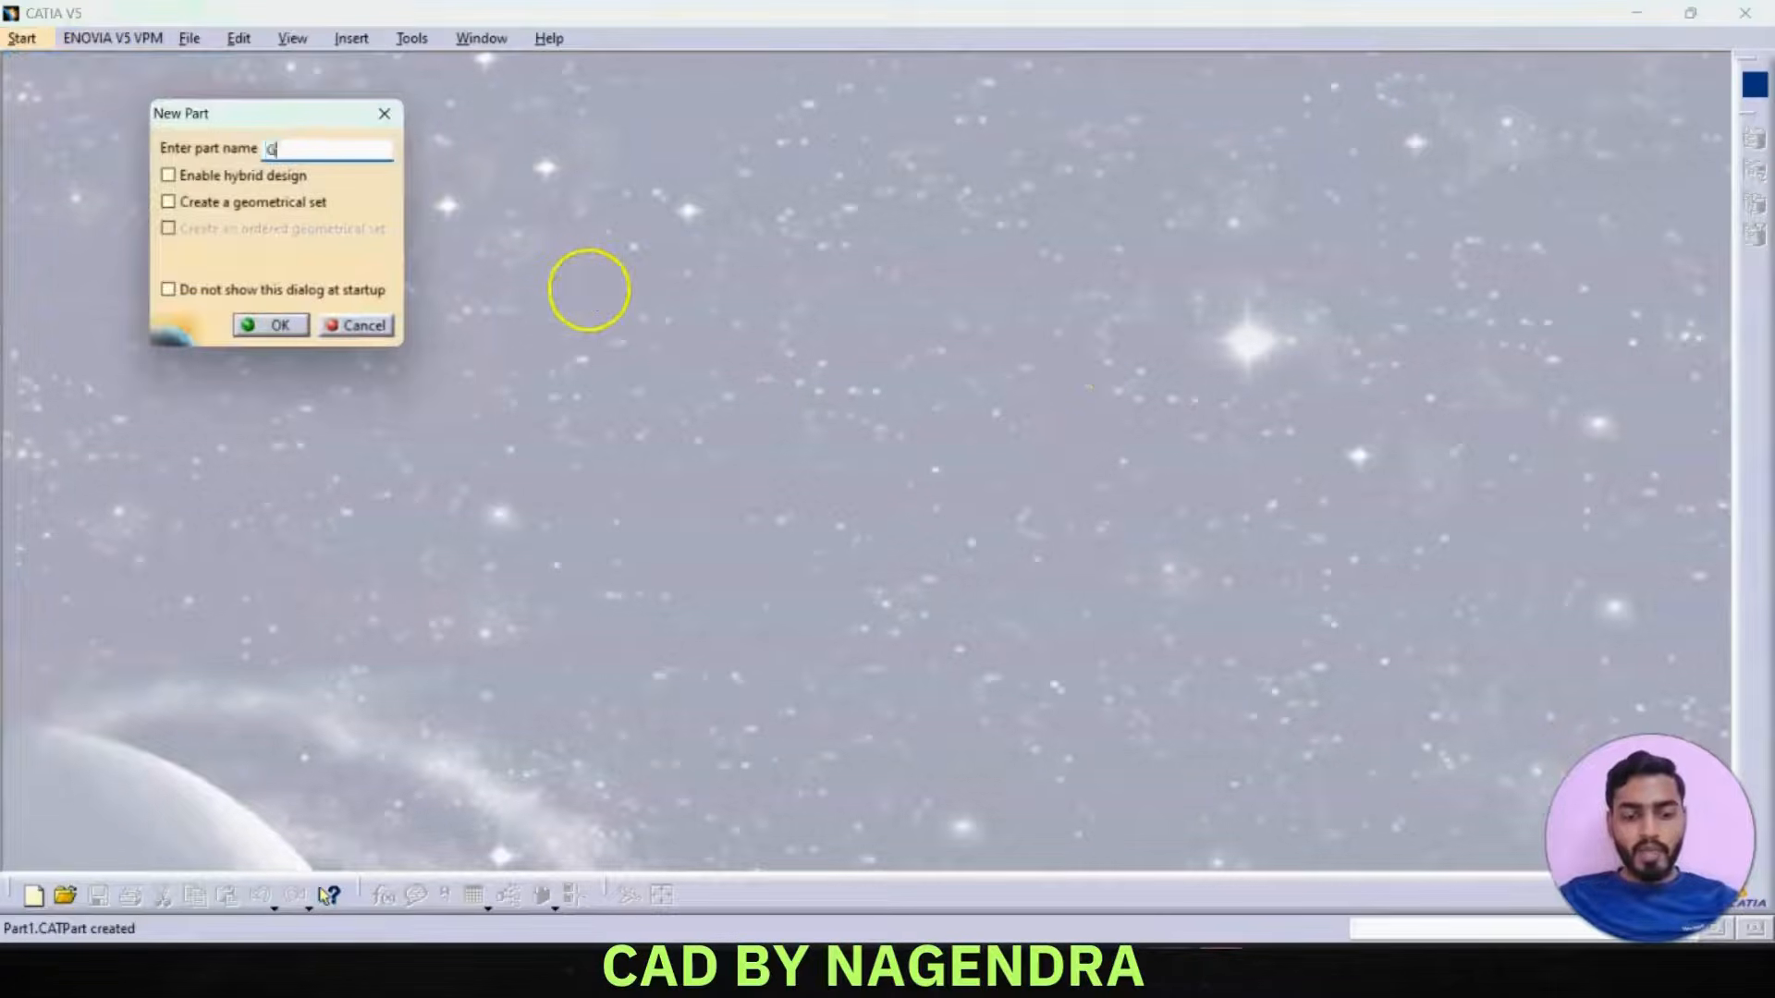
text(UIDE BUSH)
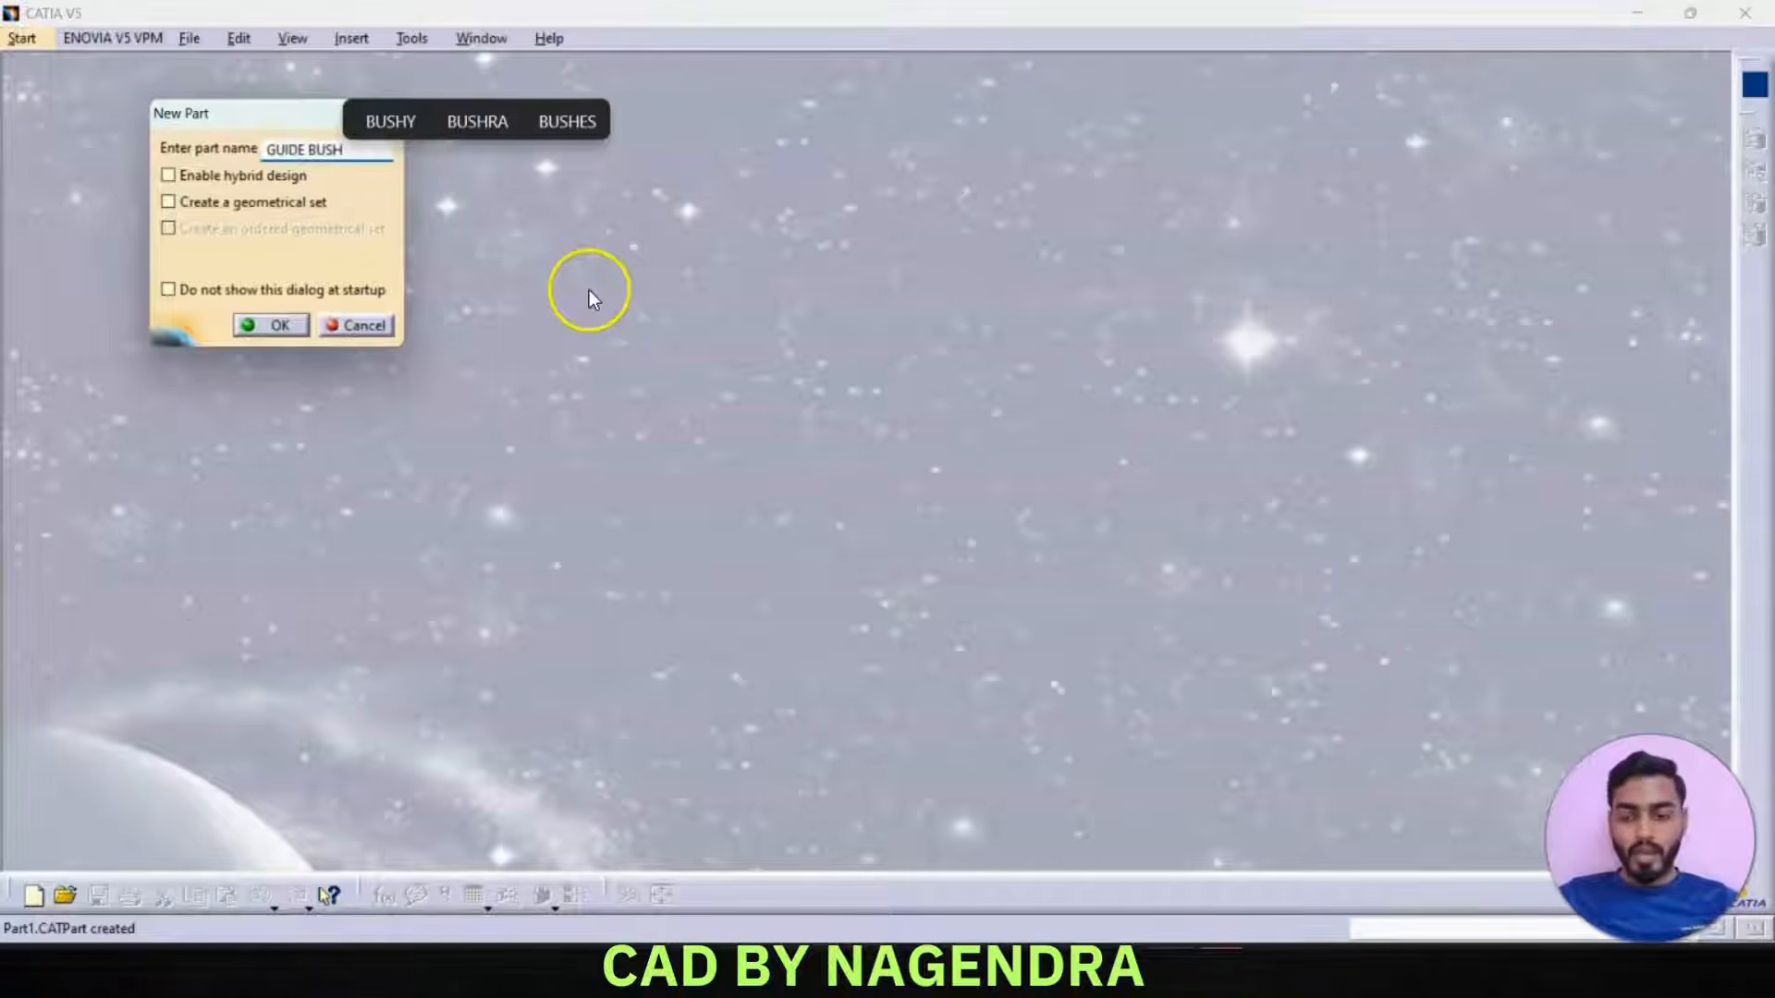
key(Return)
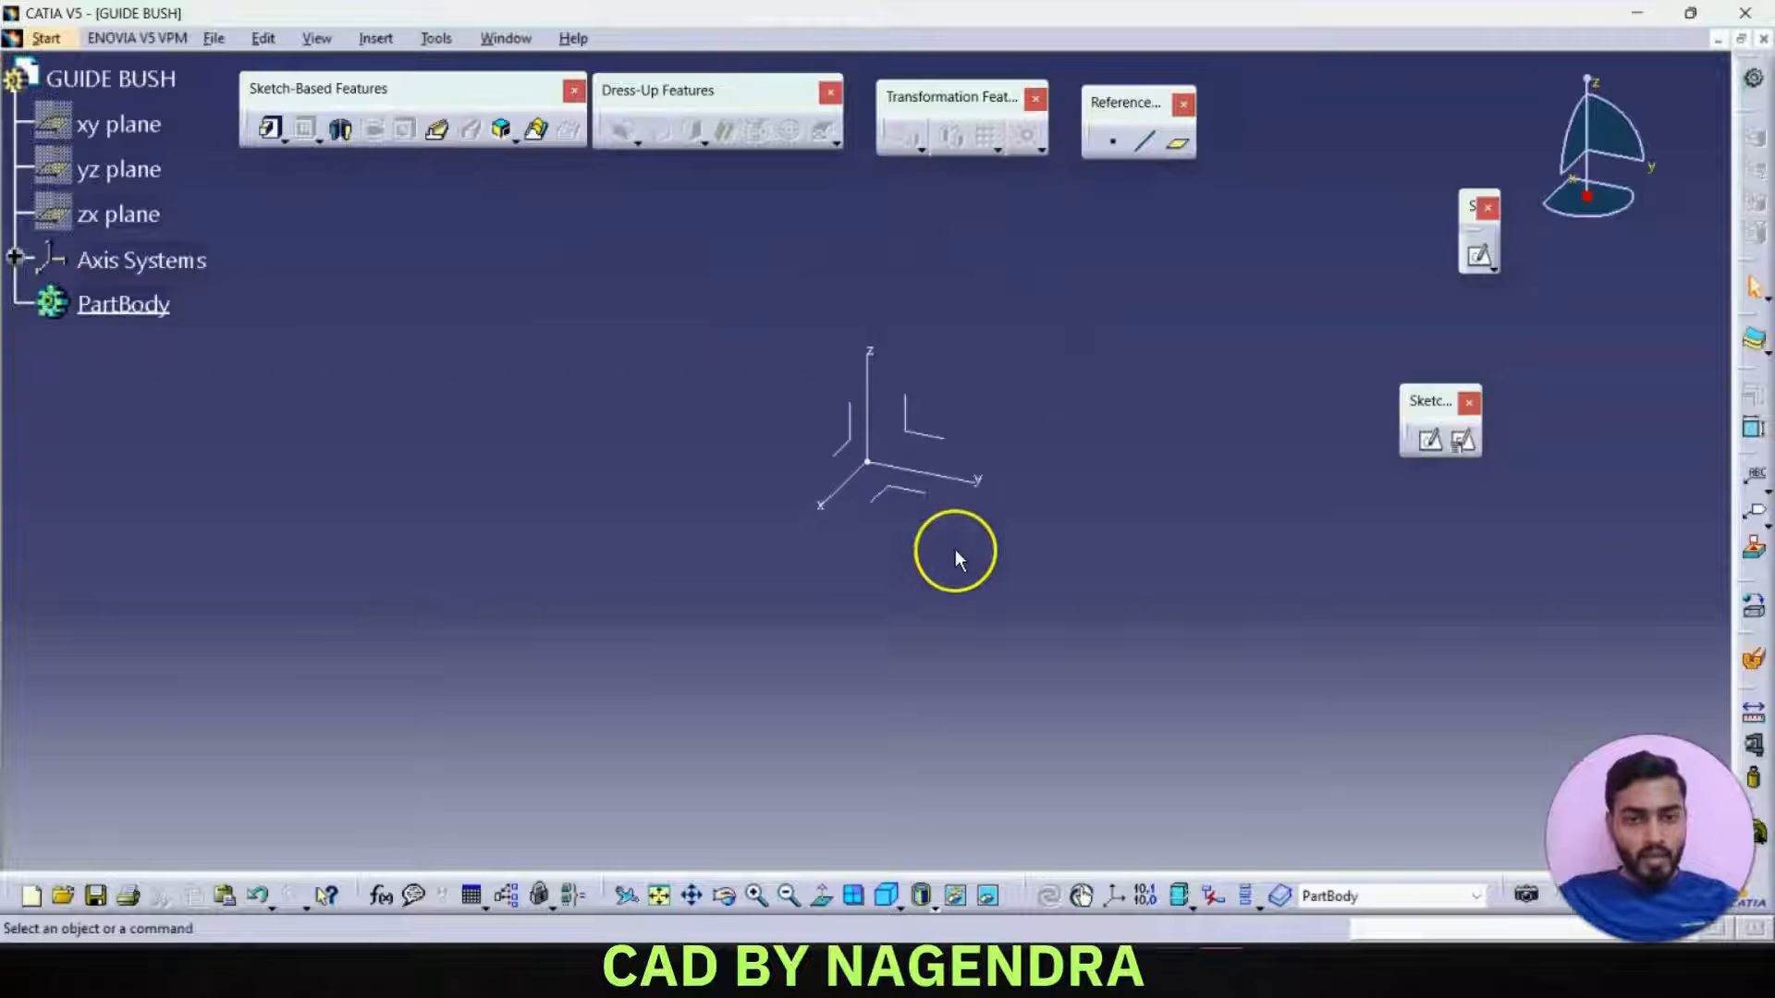
- On the xy plane, sketch two concentric circles of different sizes centred at the origin
click(903, 490)
click(1428, 441)
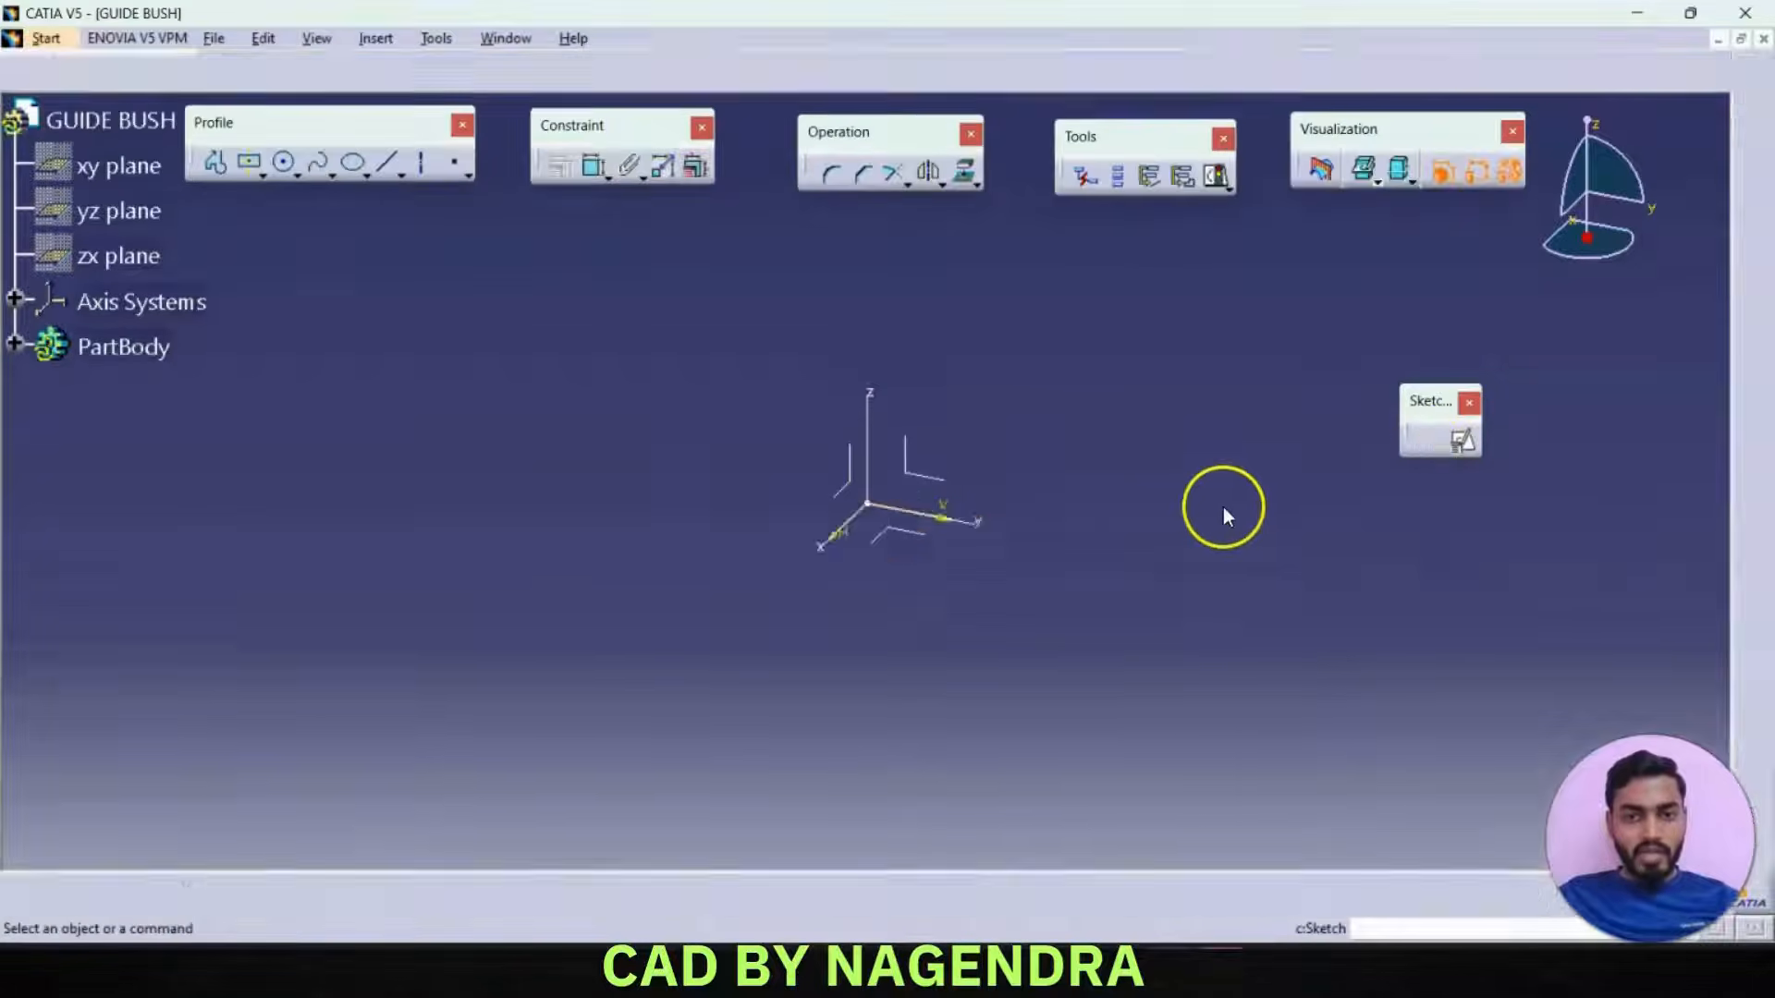
click(284, 164)
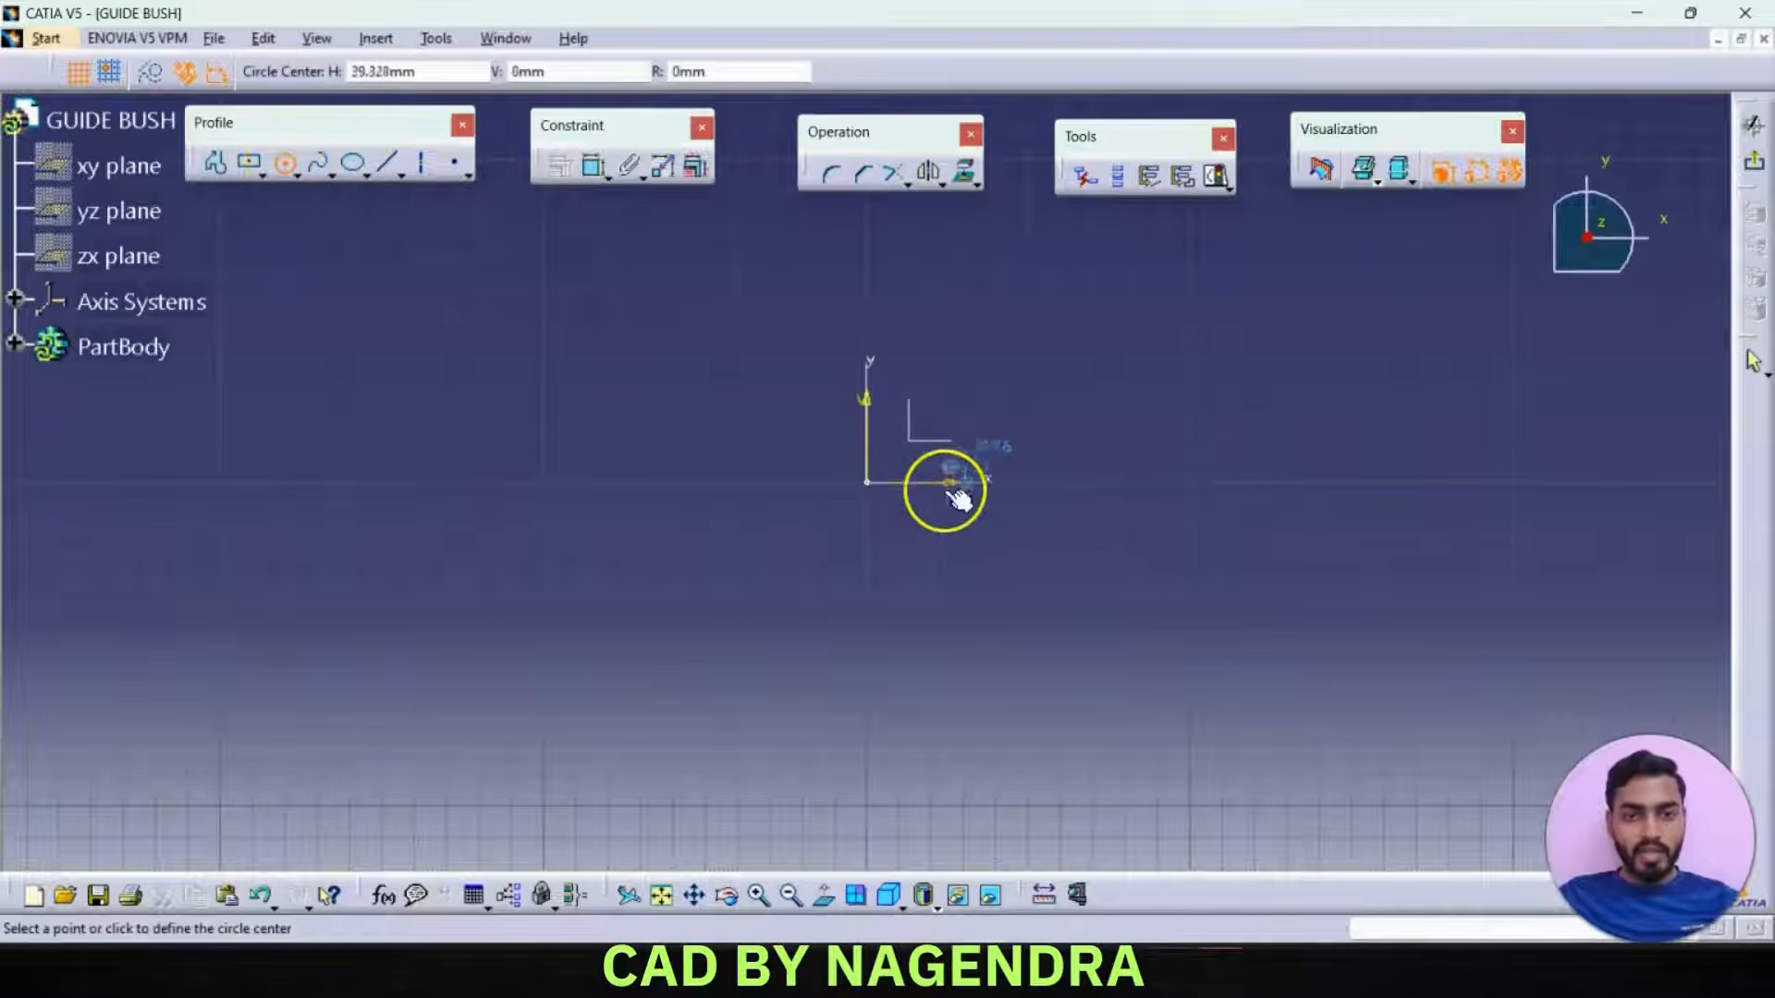
click(869, 482)
click(987, 481)
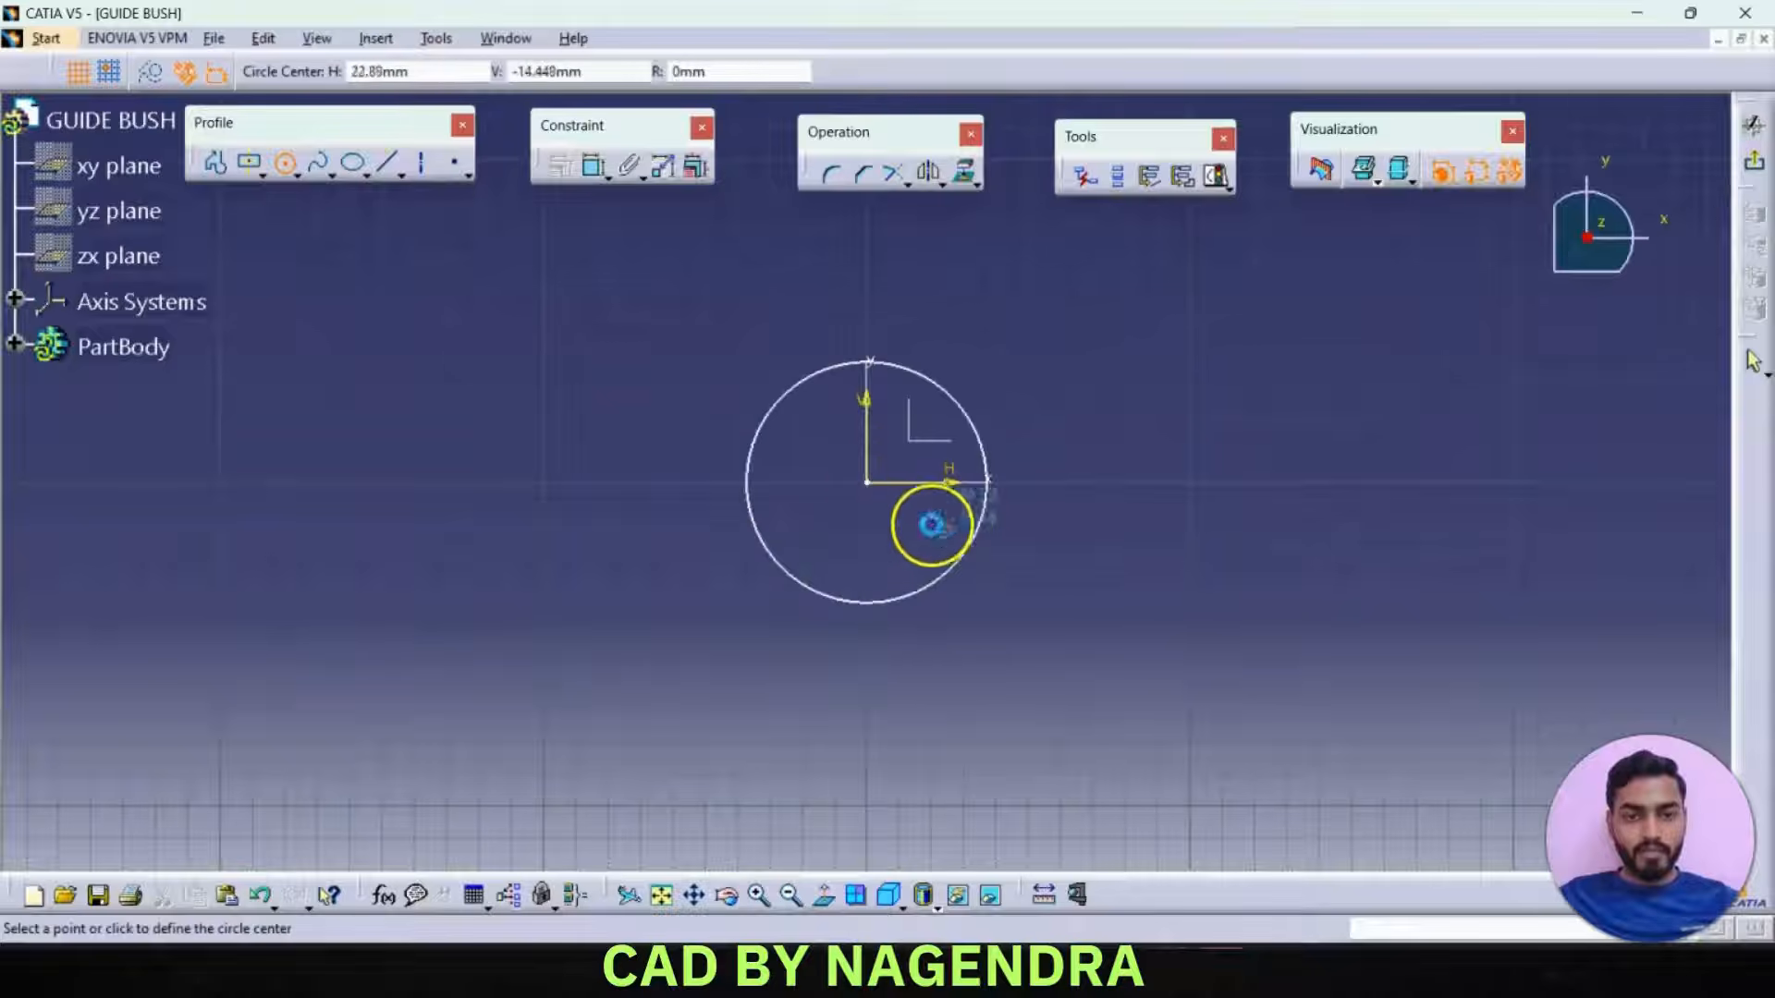
click(868, 482)
click(904, 520)
- Dimension the outer circle and set its diameter to 40 mm
click(596, 167)
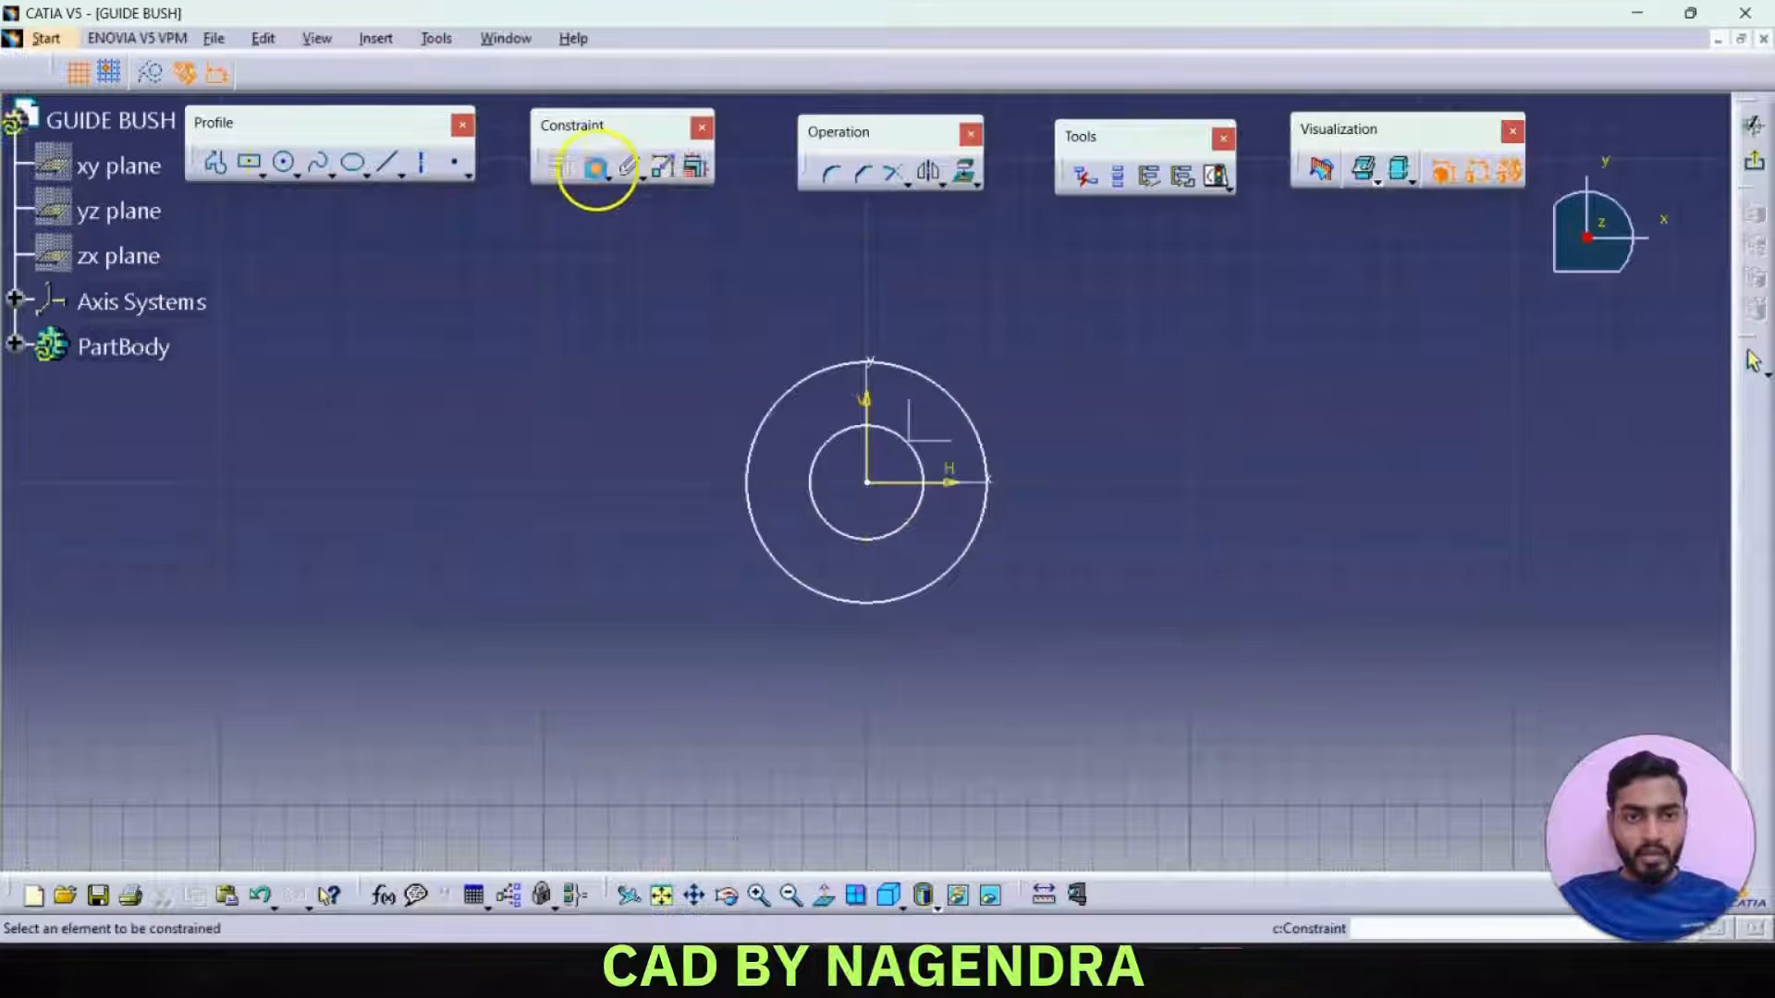
click(985, 436)
click(1093, 368)
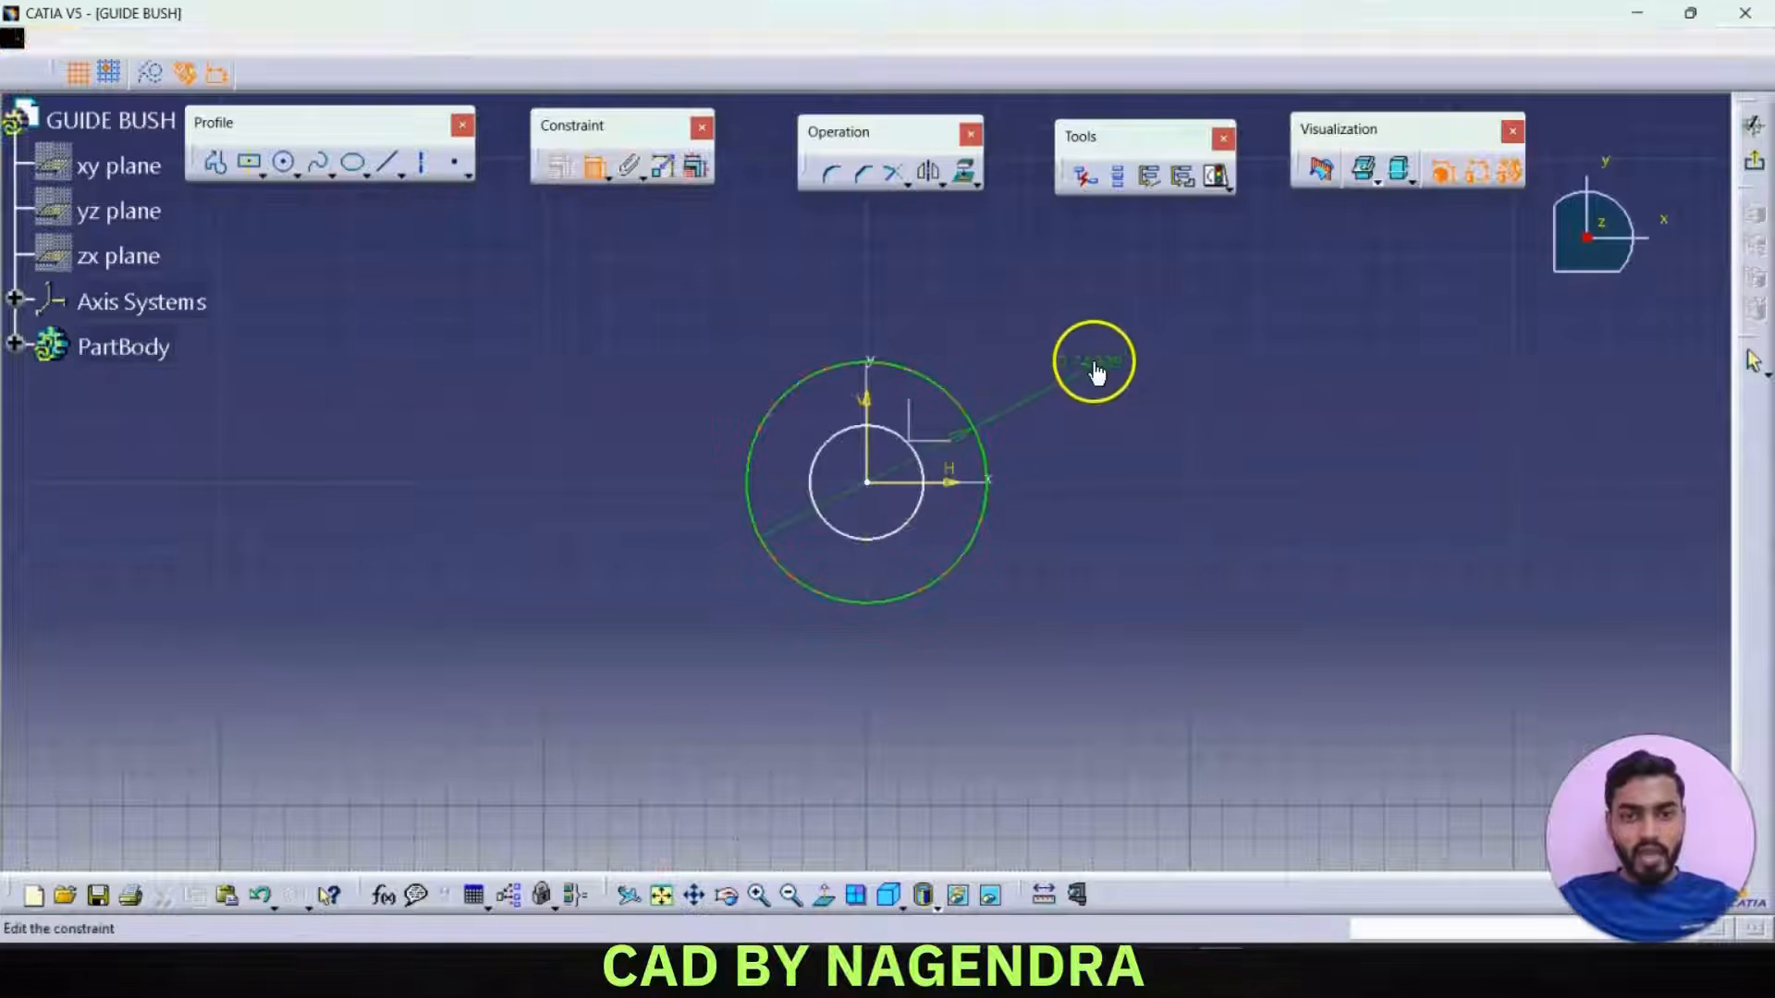
double_click(1094, 368)
text(40)
key(Return)
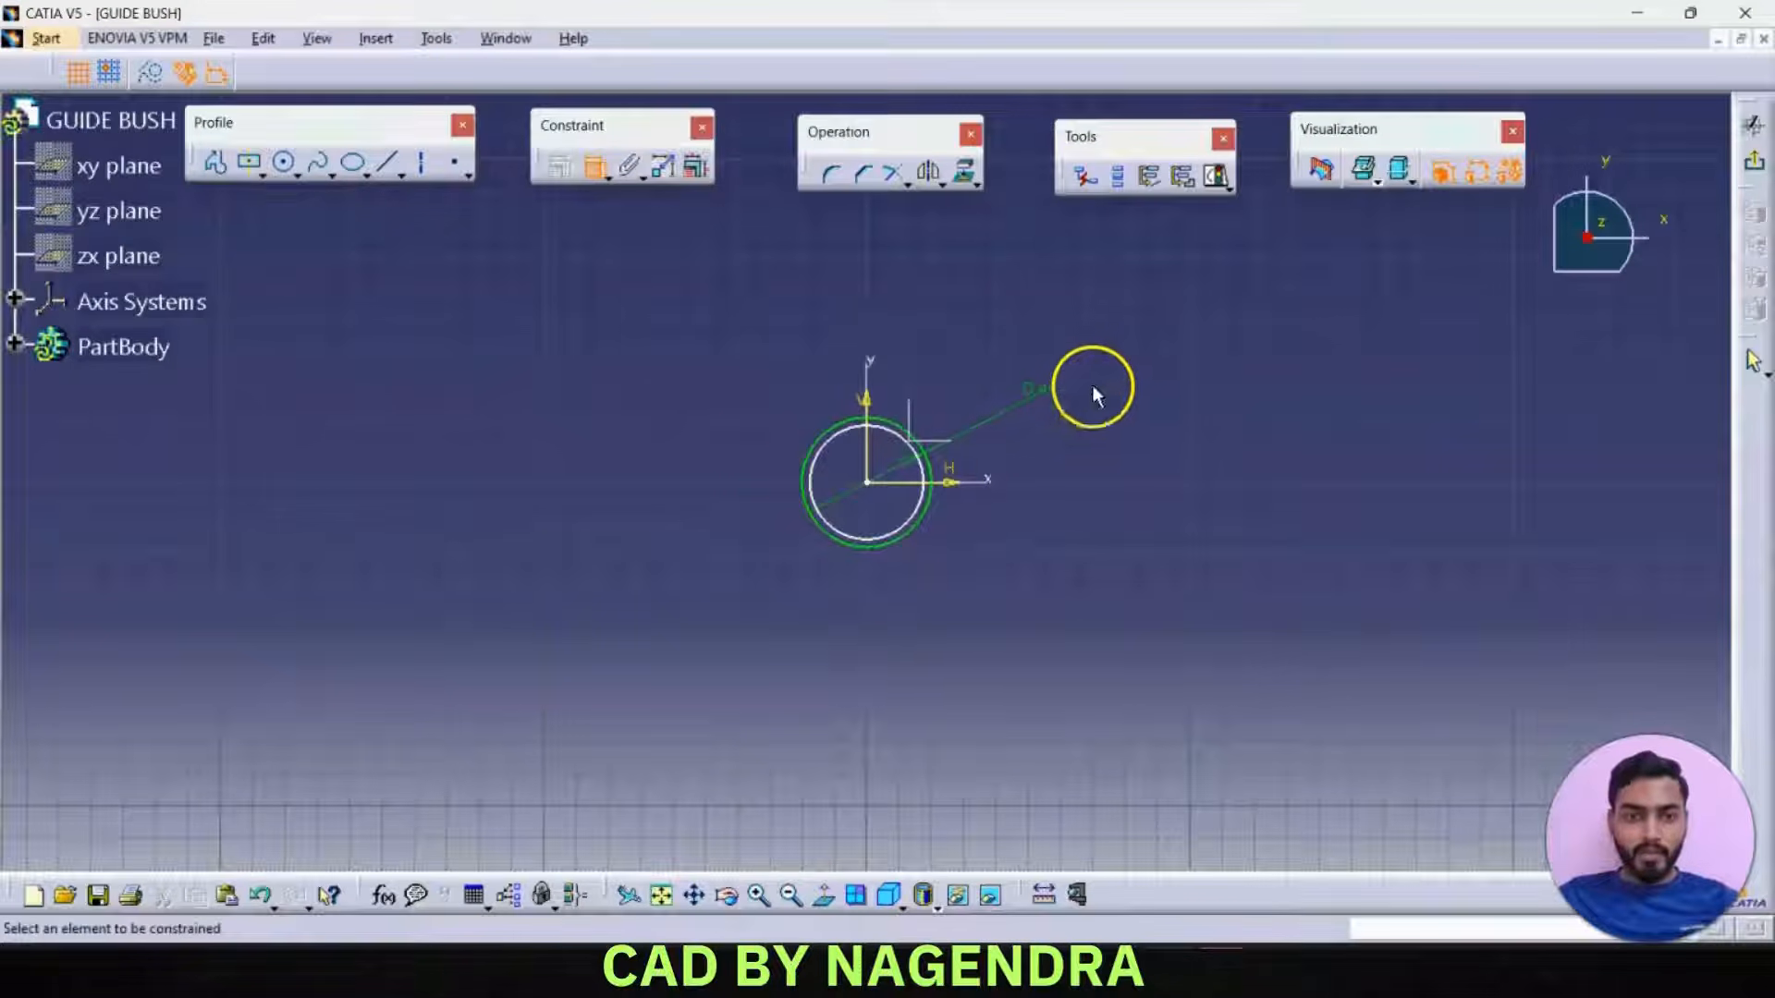
- Dimension the inner circle and set its diameter to 25 mm
click(920, 507)
click(990, 529)
double_click(996, 536)
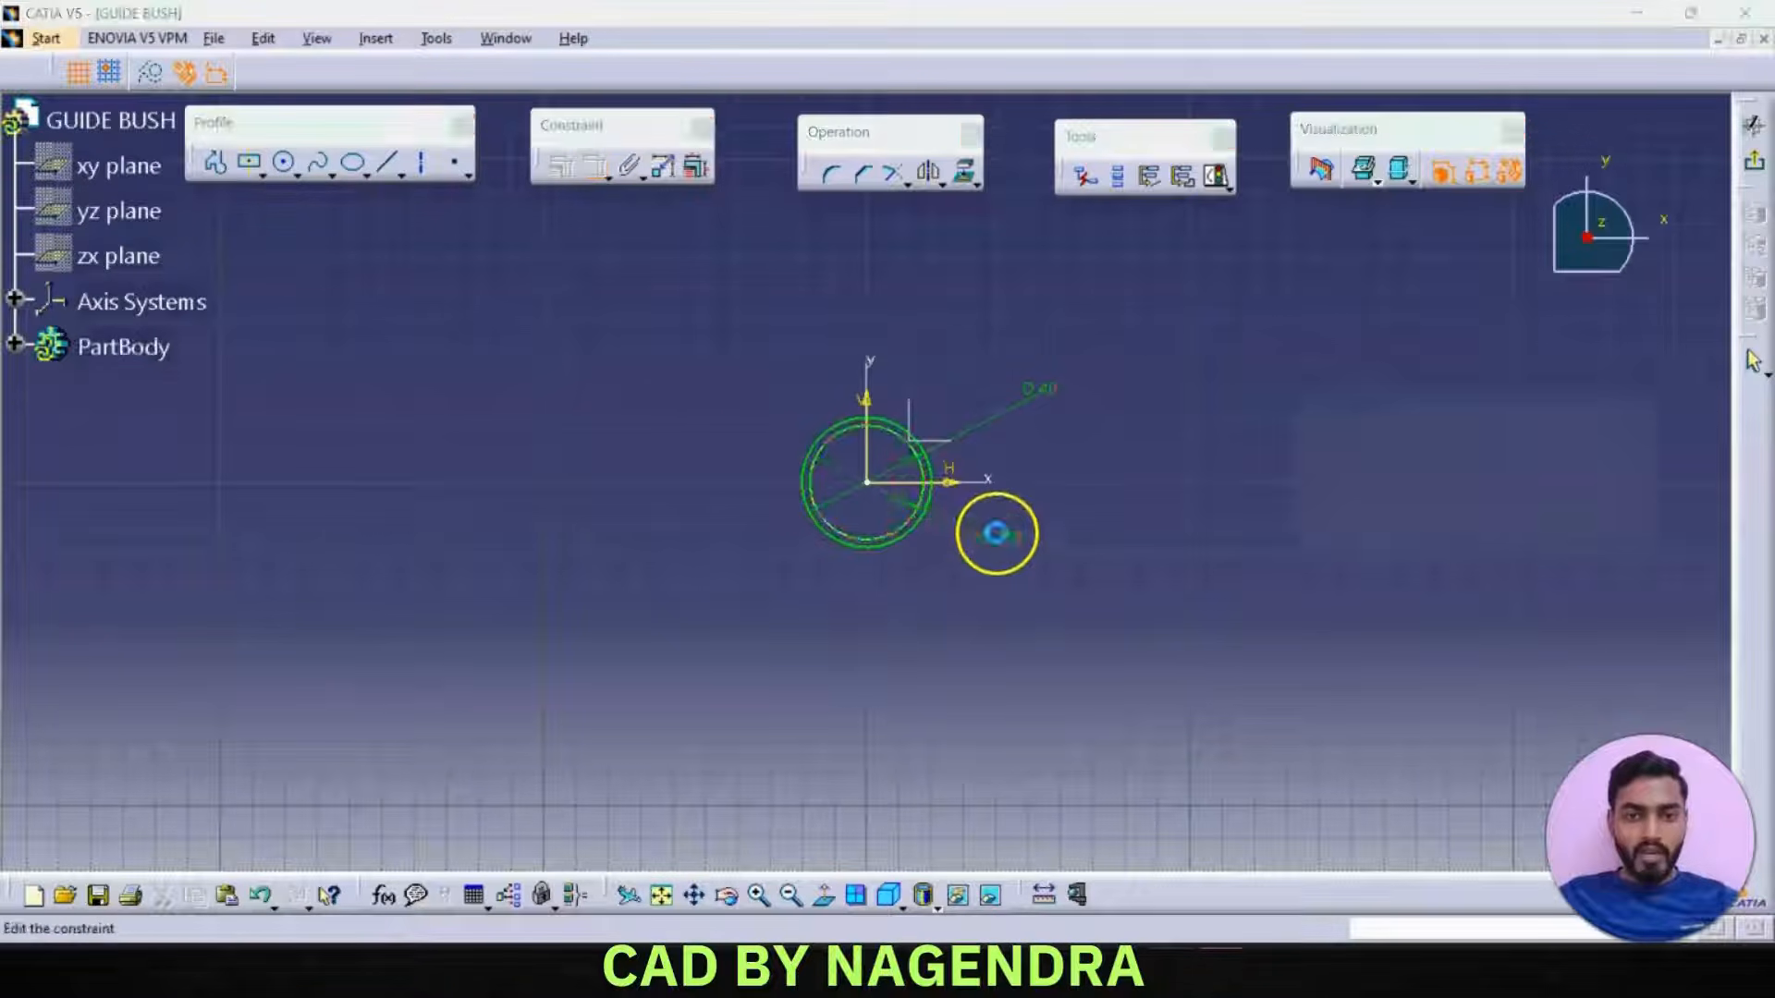
text(25)
key(Return)
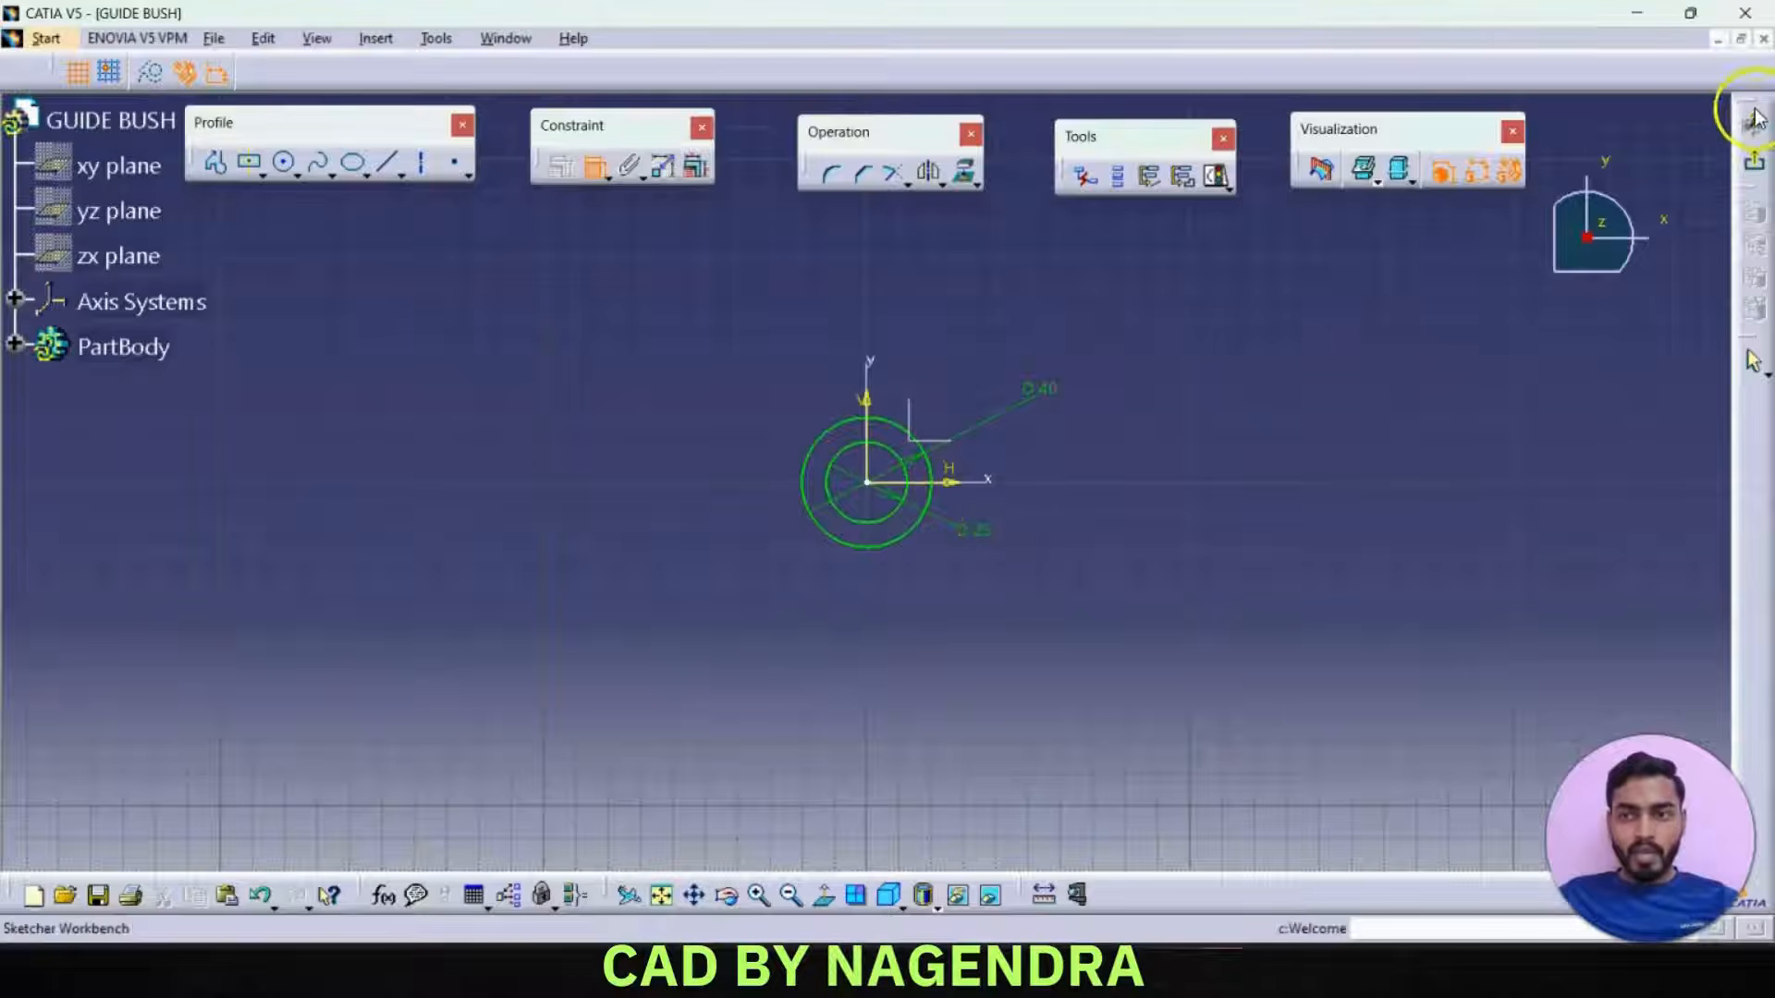
- Finish the sketch and pad the ring profile to a length of 60 mm
click(1755, 173)
click(271, 129)
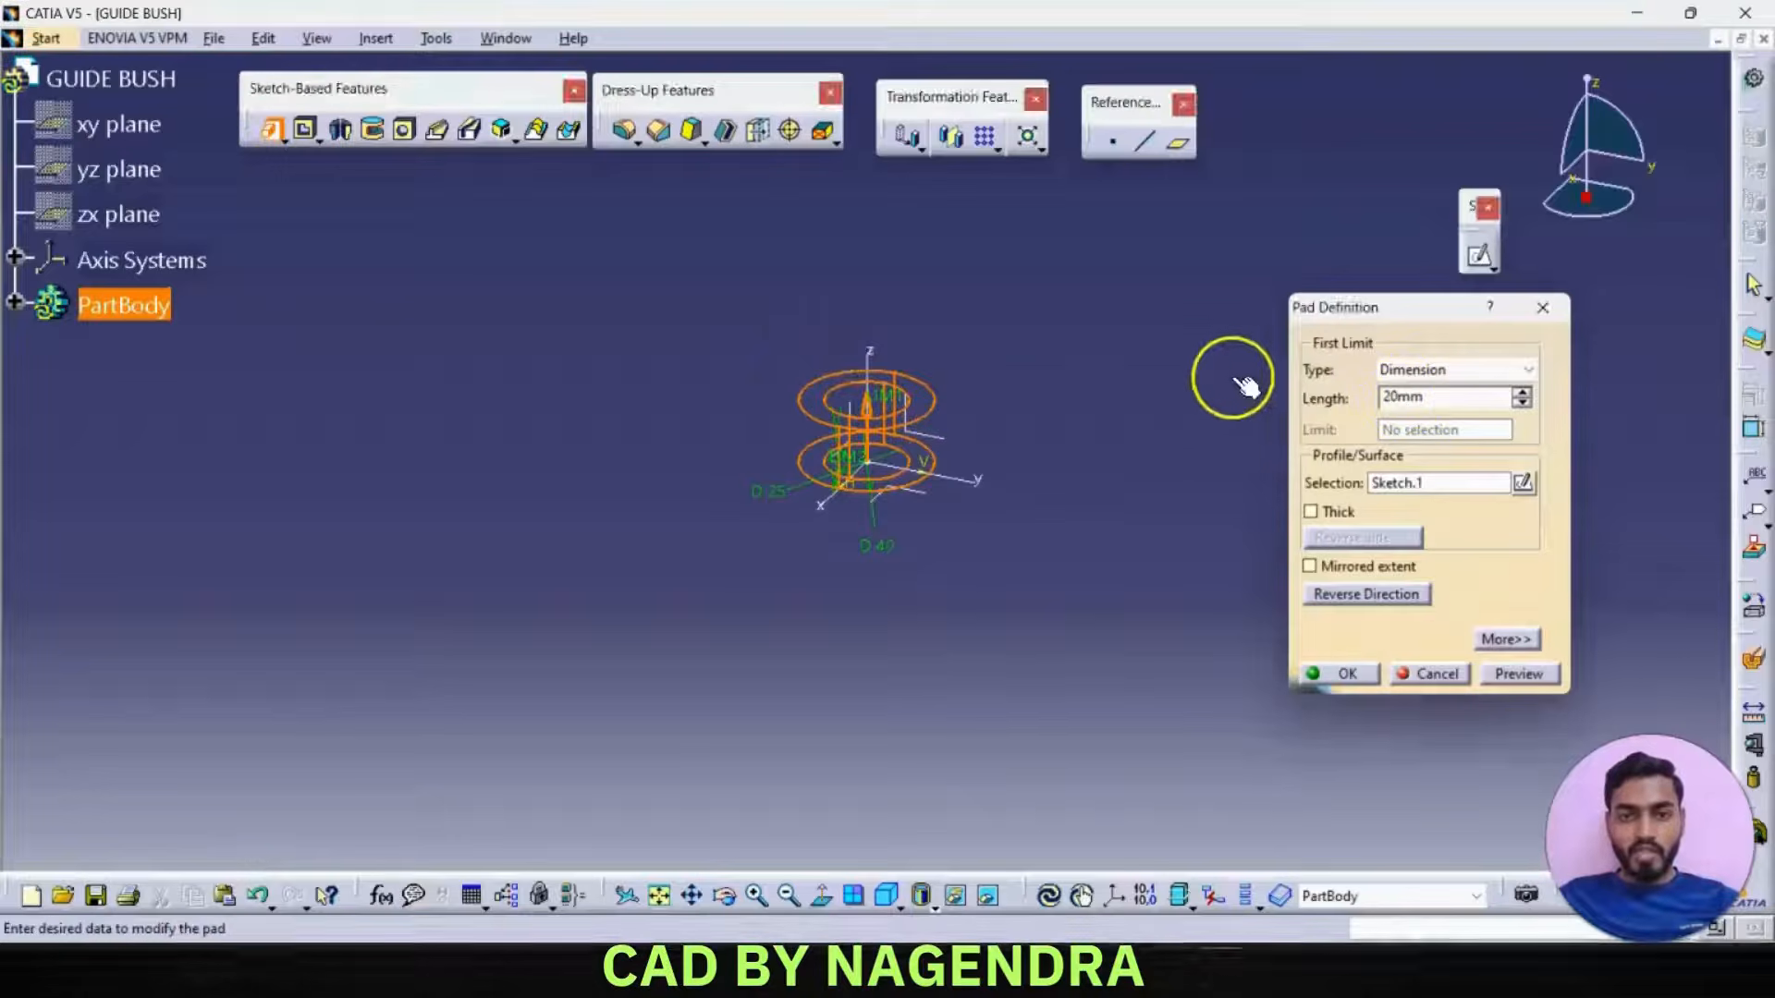
double_click(1400, 396)
text(60)
key(Return)
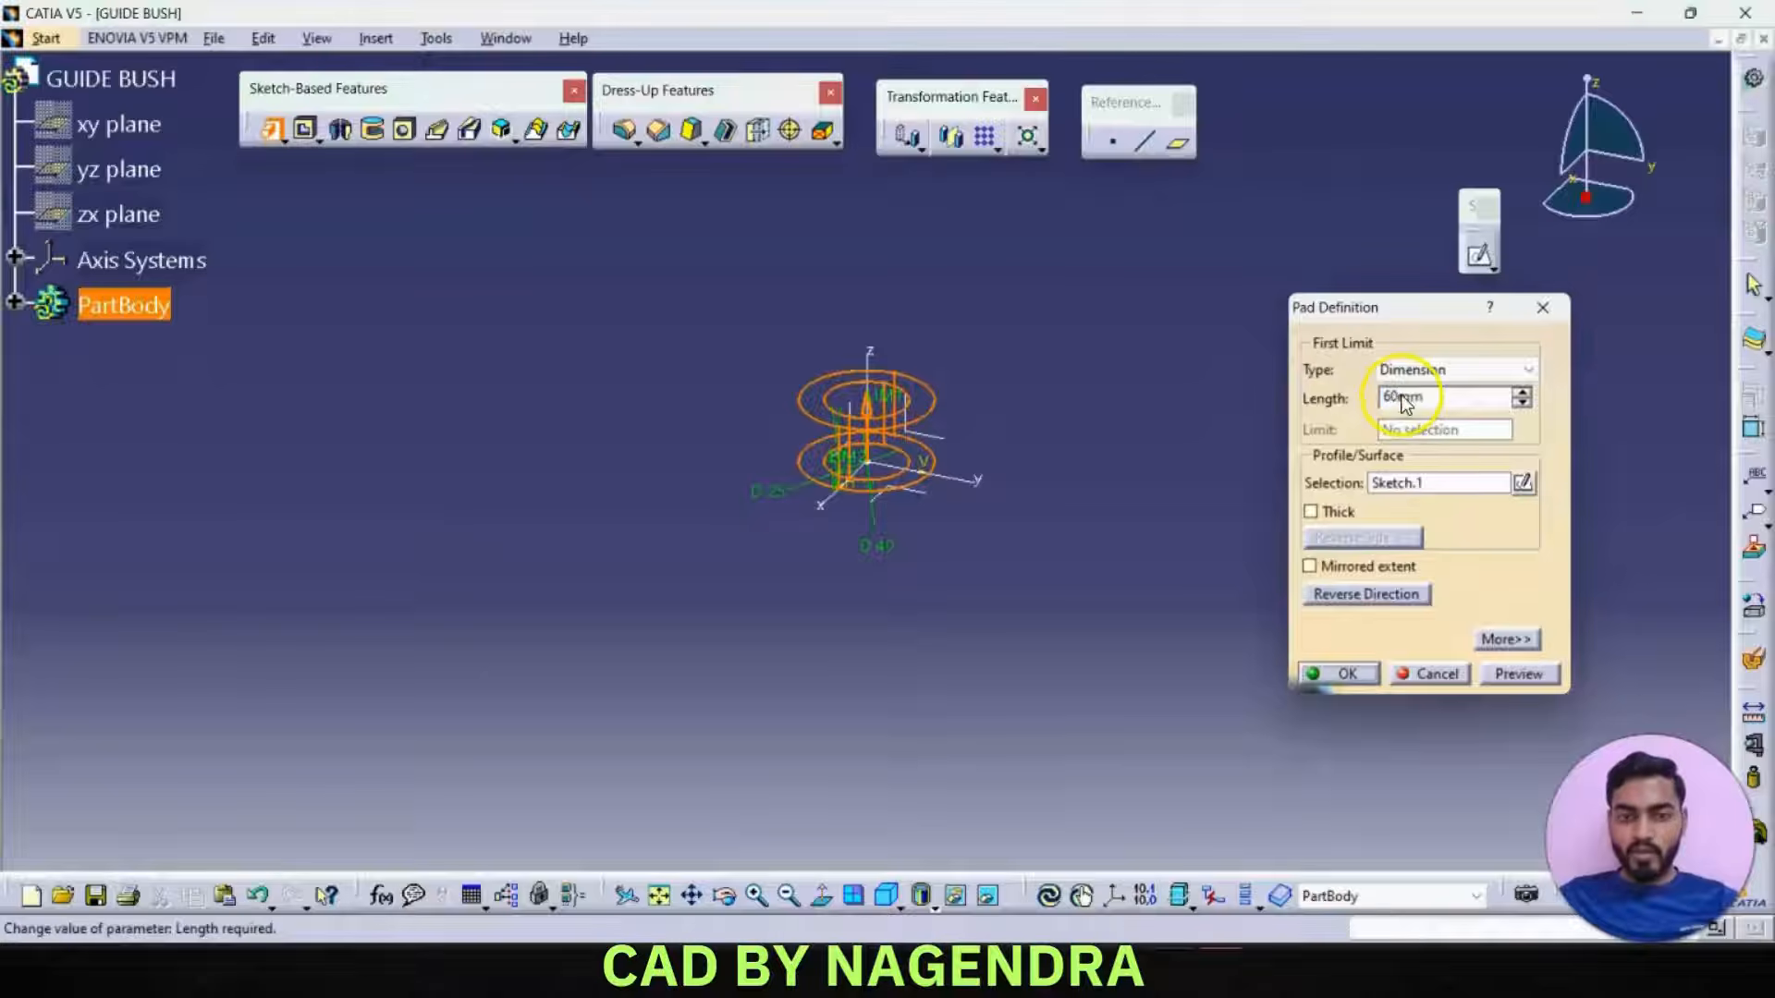
click(1212, 480)
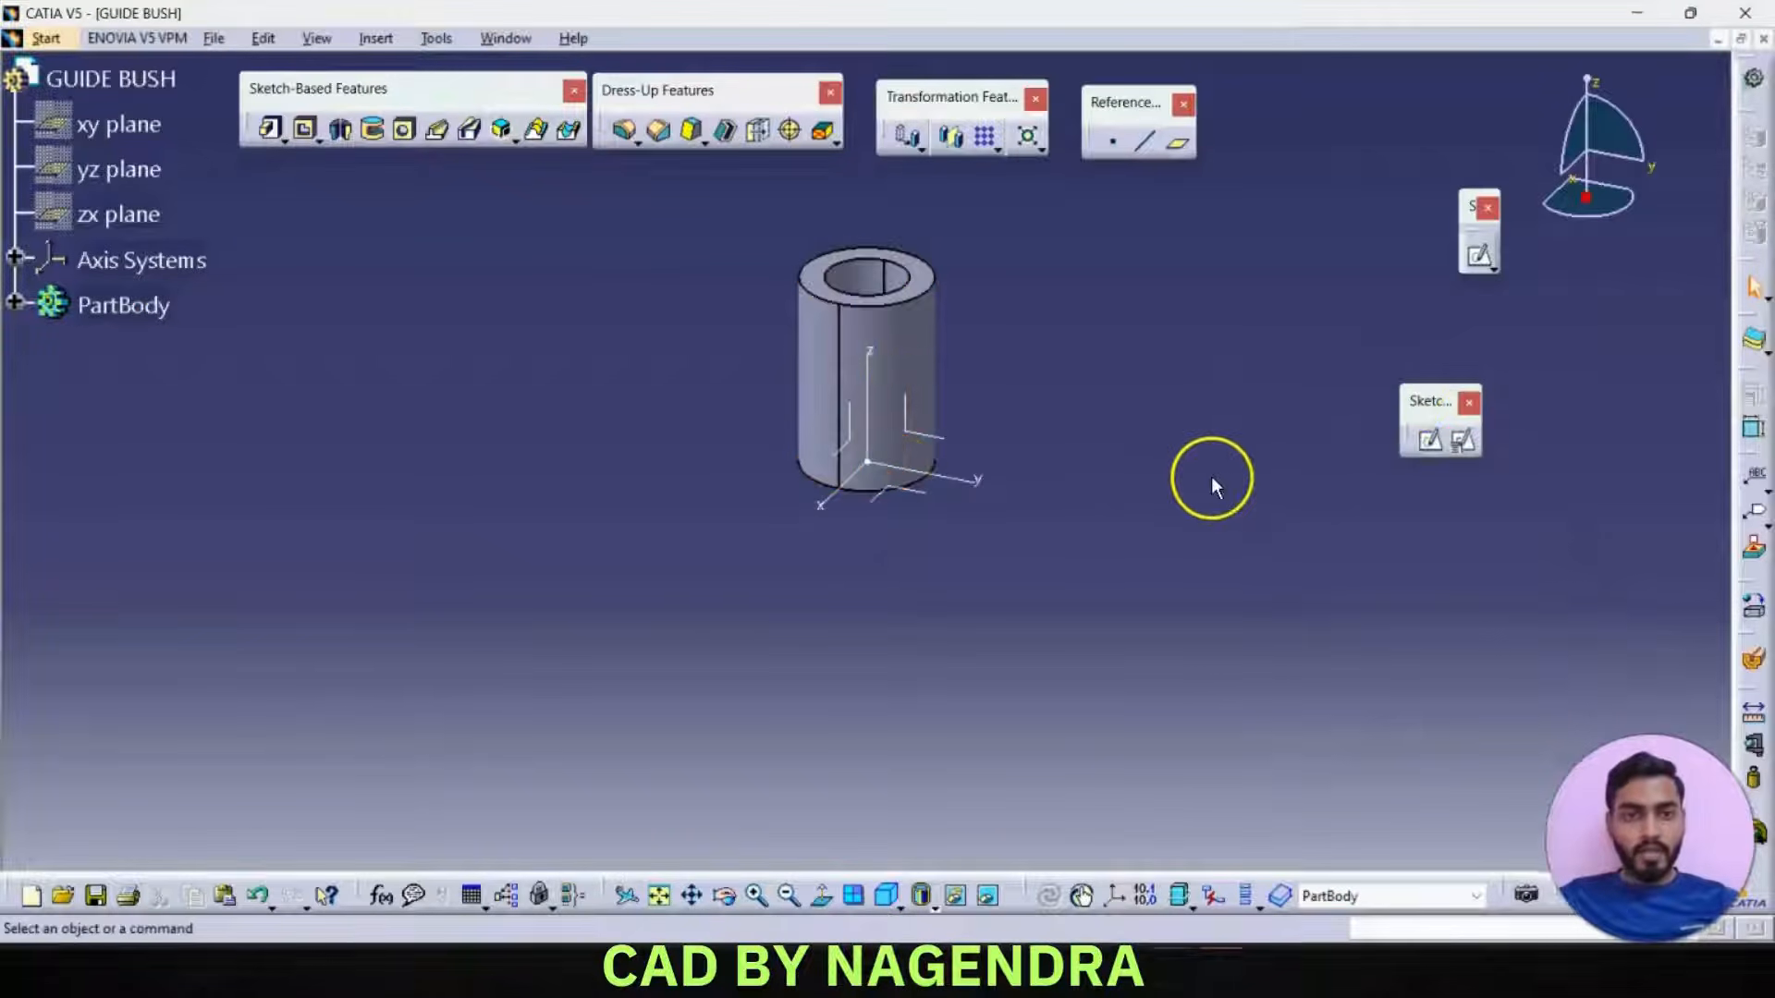
- Chamfer the outer circular edges at both ends of the bush in Length1/Angle mode, selecting its outer cylindrical face
click(660, 130)
click(949, 289)
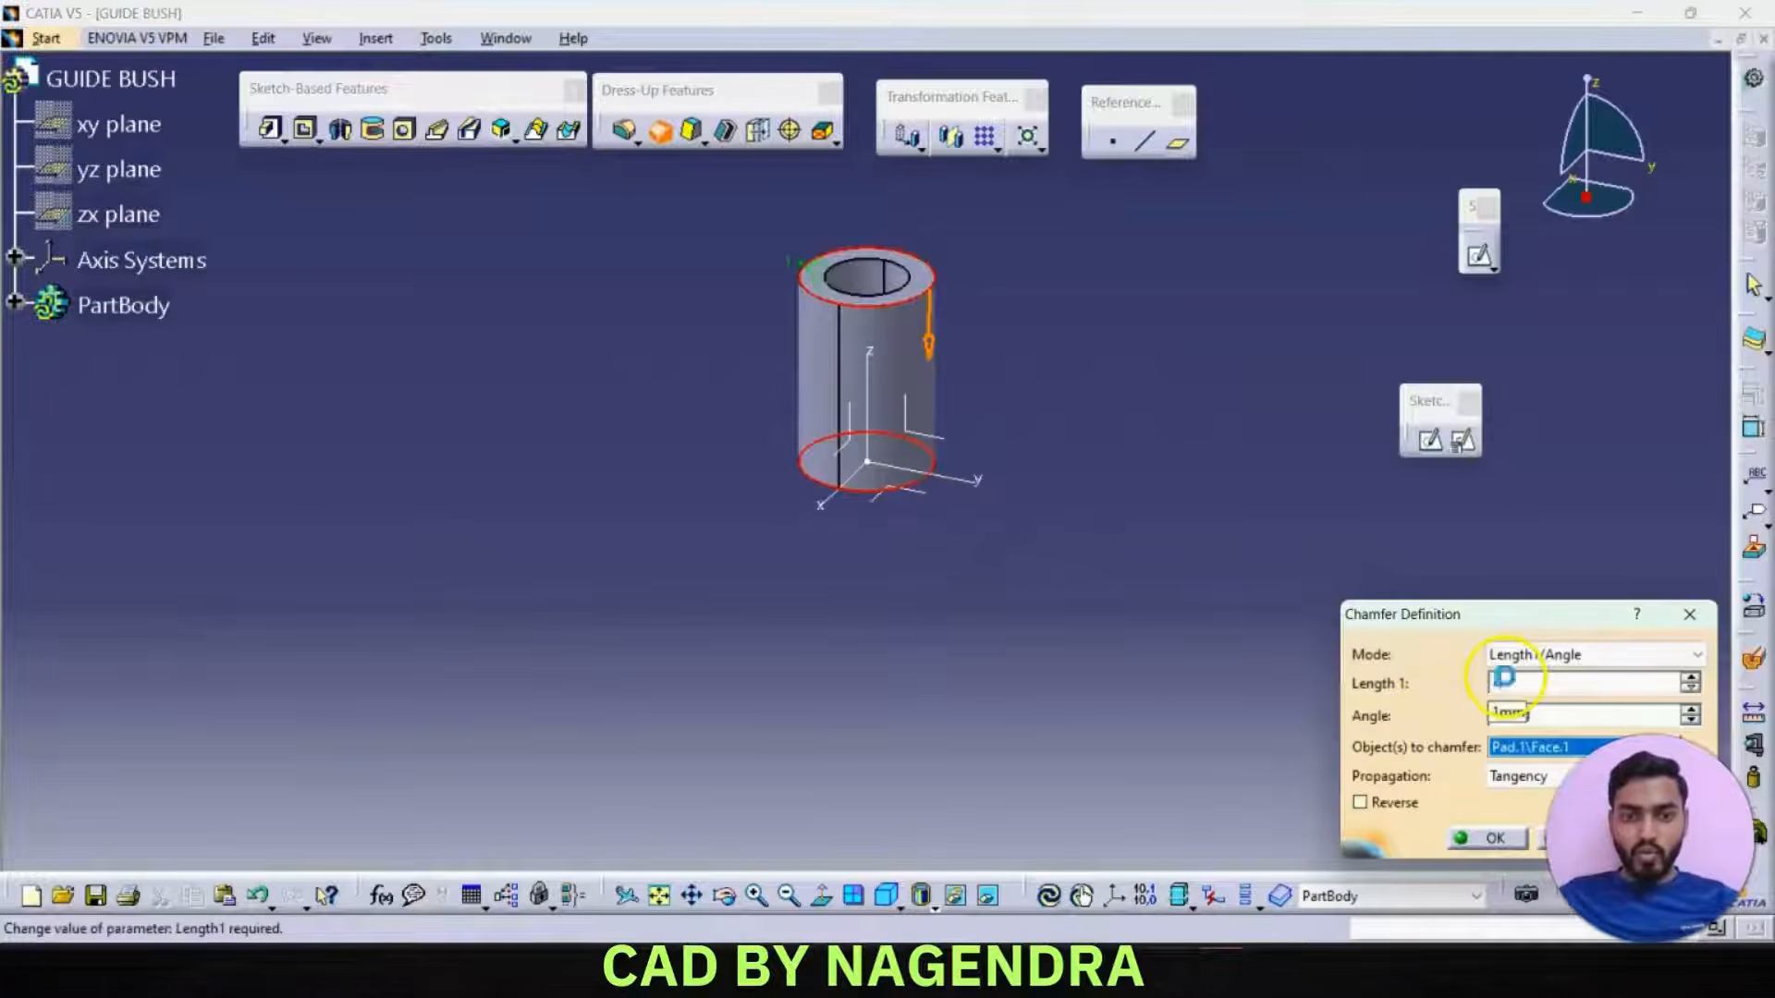
key(Return)
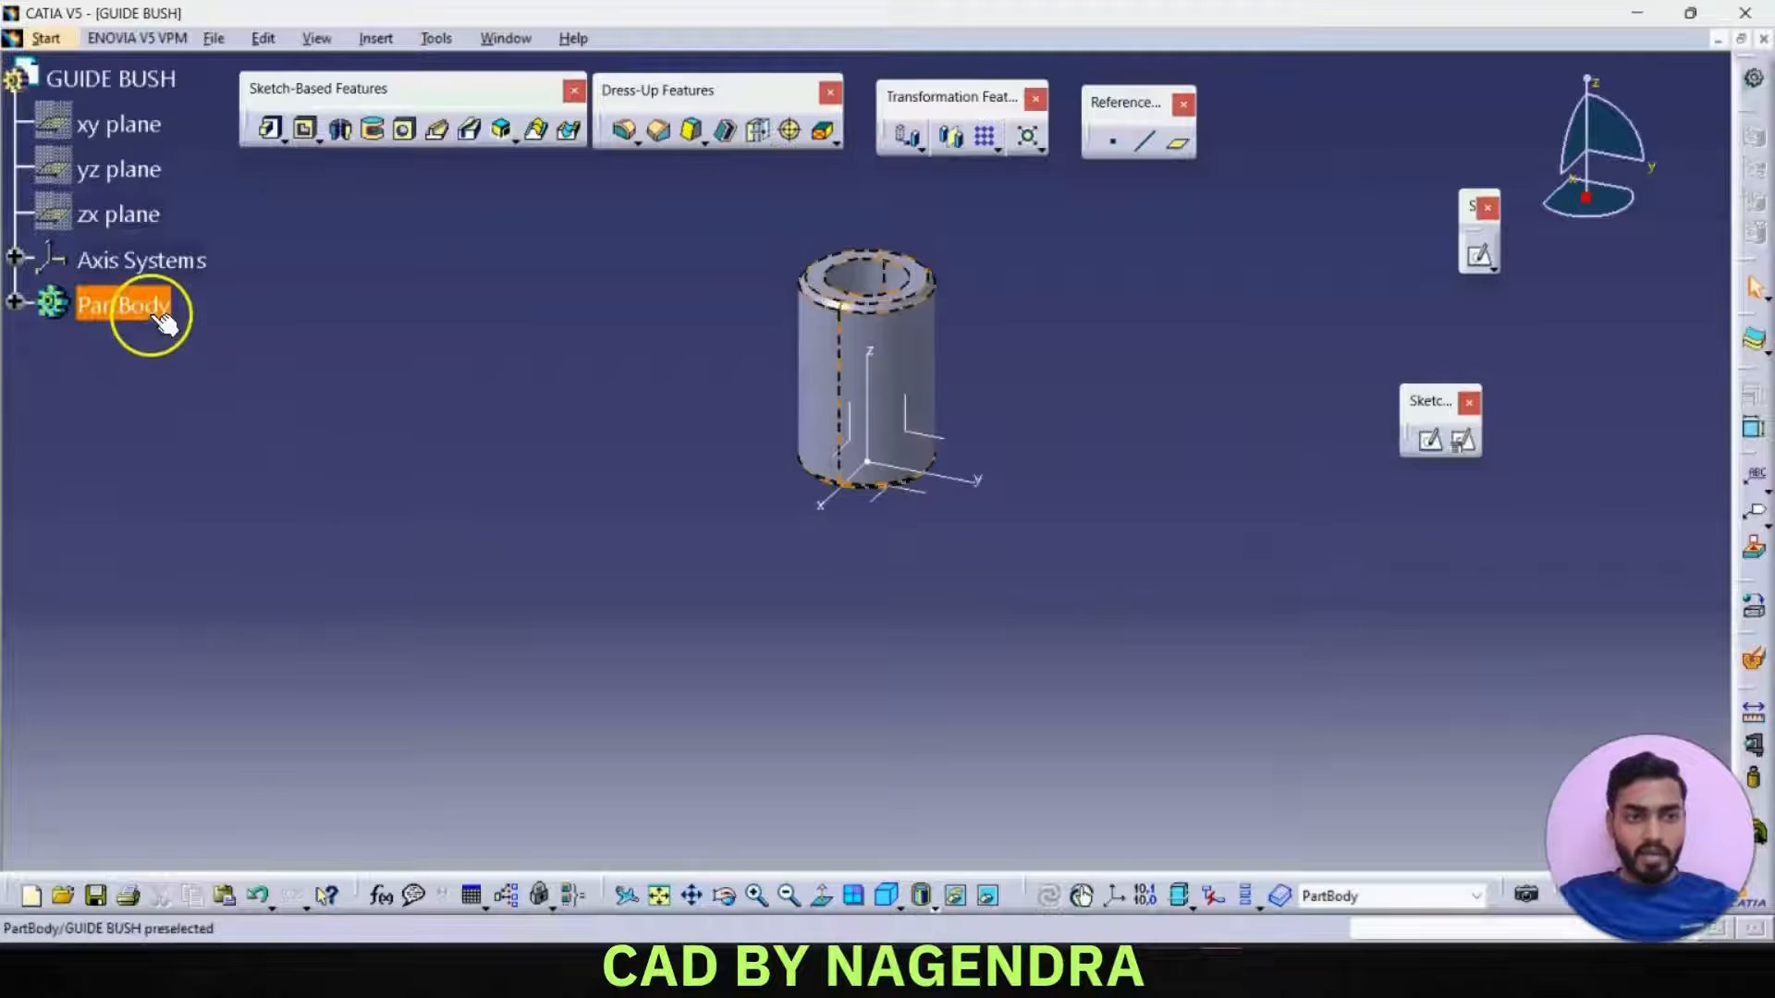
- Change the fill colour of the bush's PartBody to green and save the part as GUIDE BUSH in the PTA folder
right_click(164, 321)
click(220, 409)
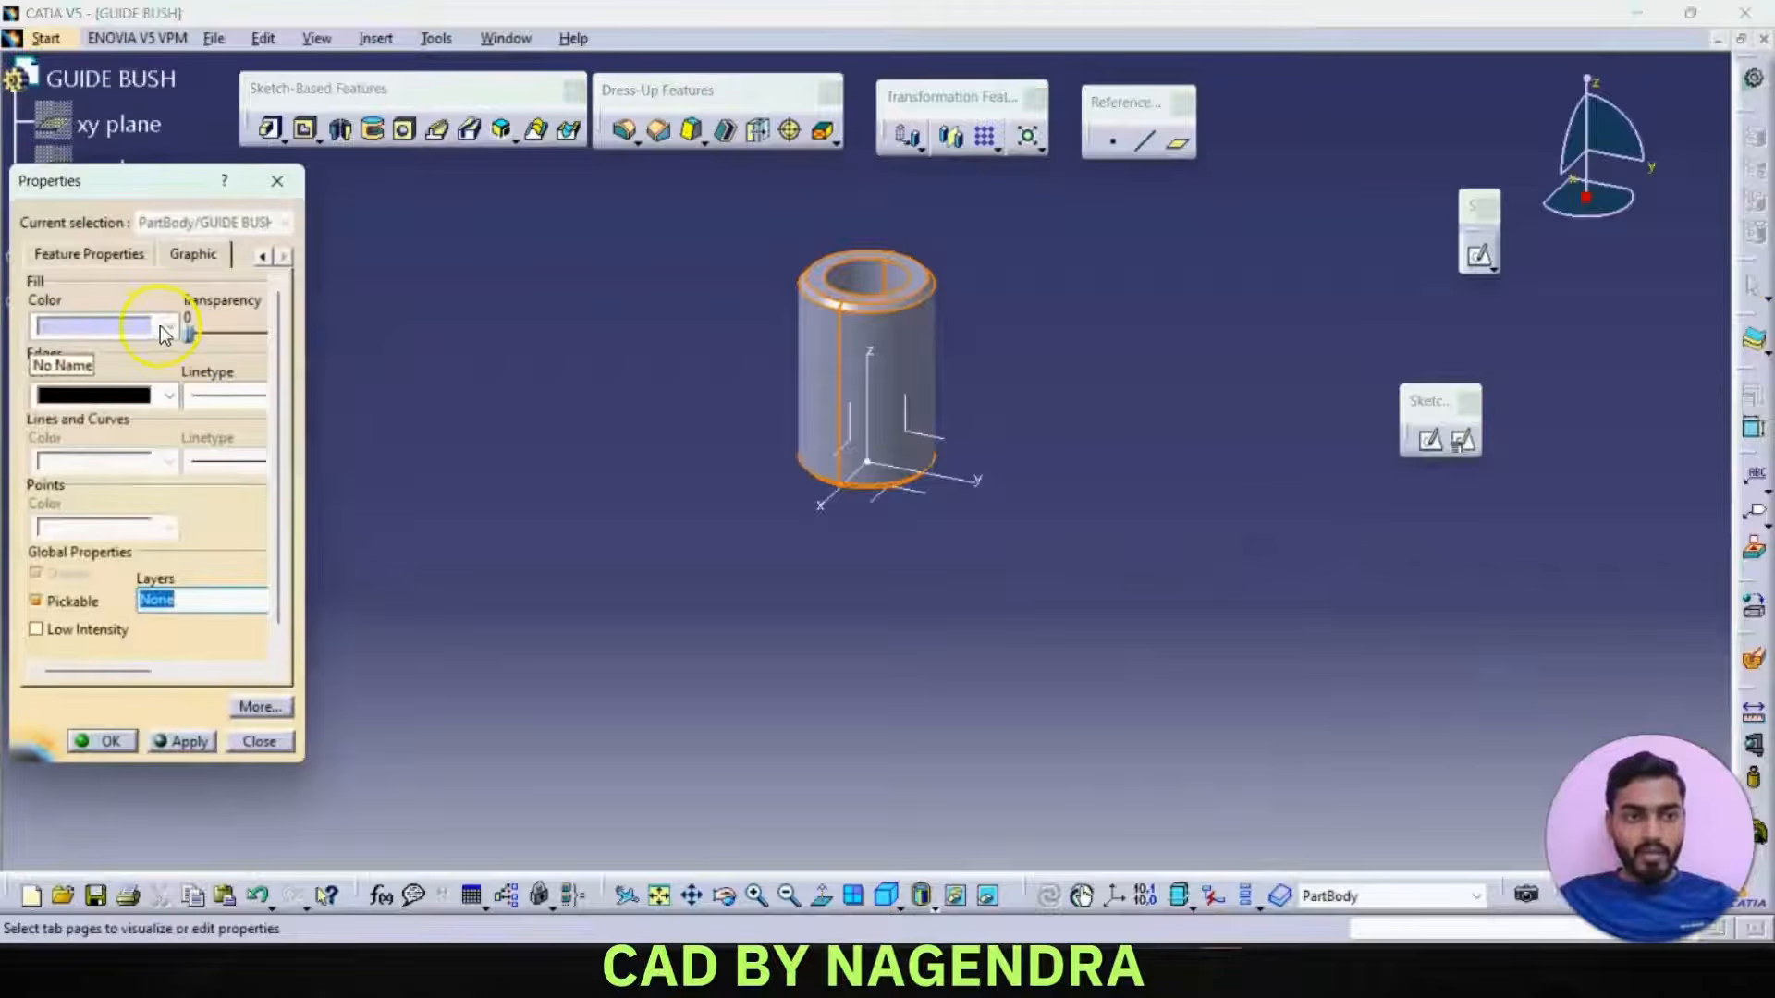
click(165, 331)
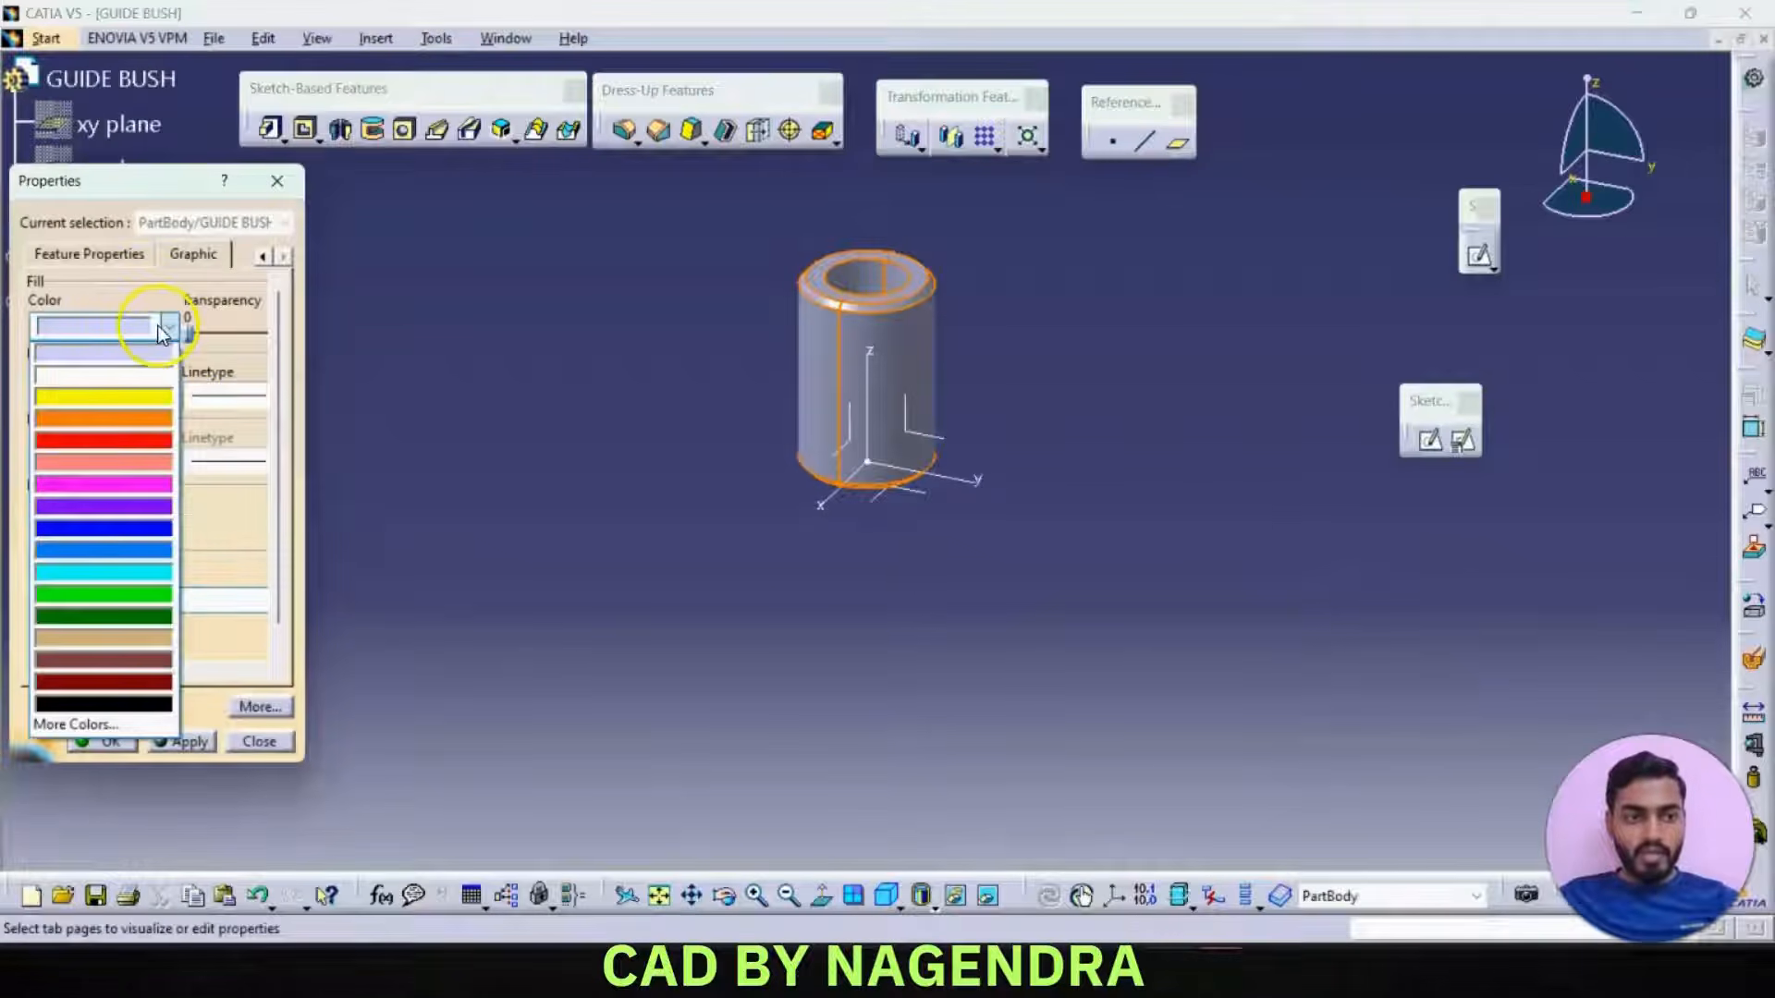
click(130, 596)
click(103, 743)
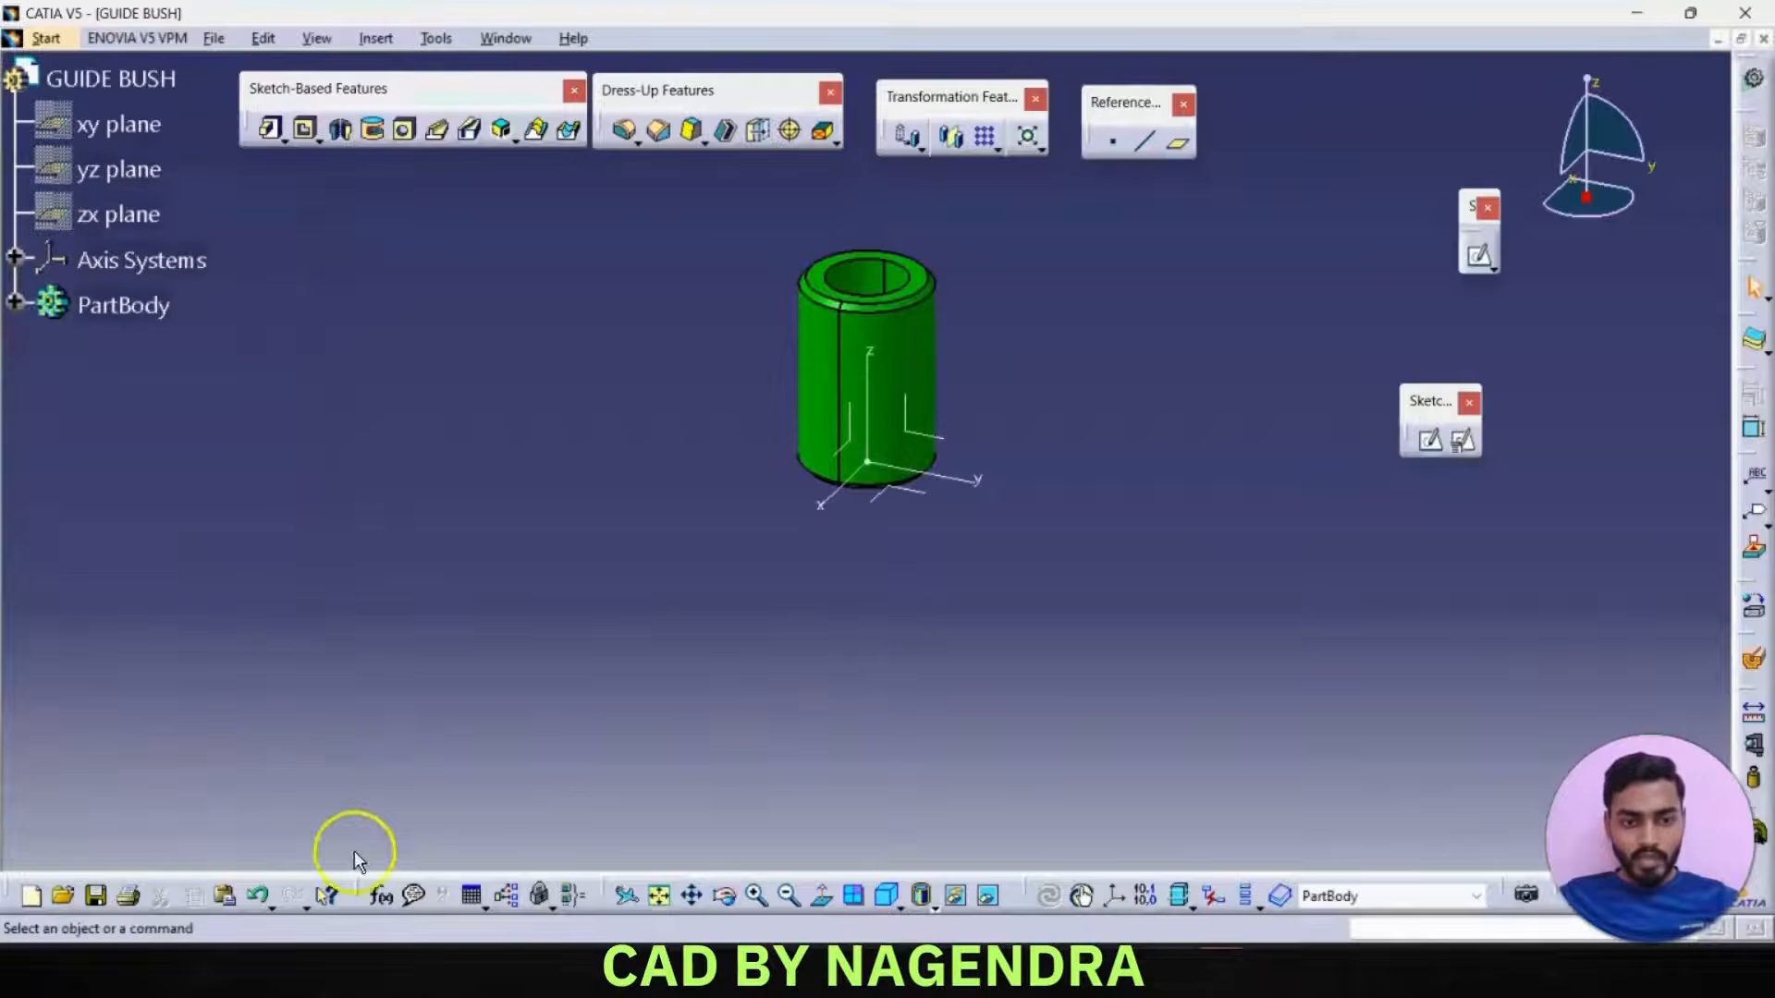
click(96, 896)
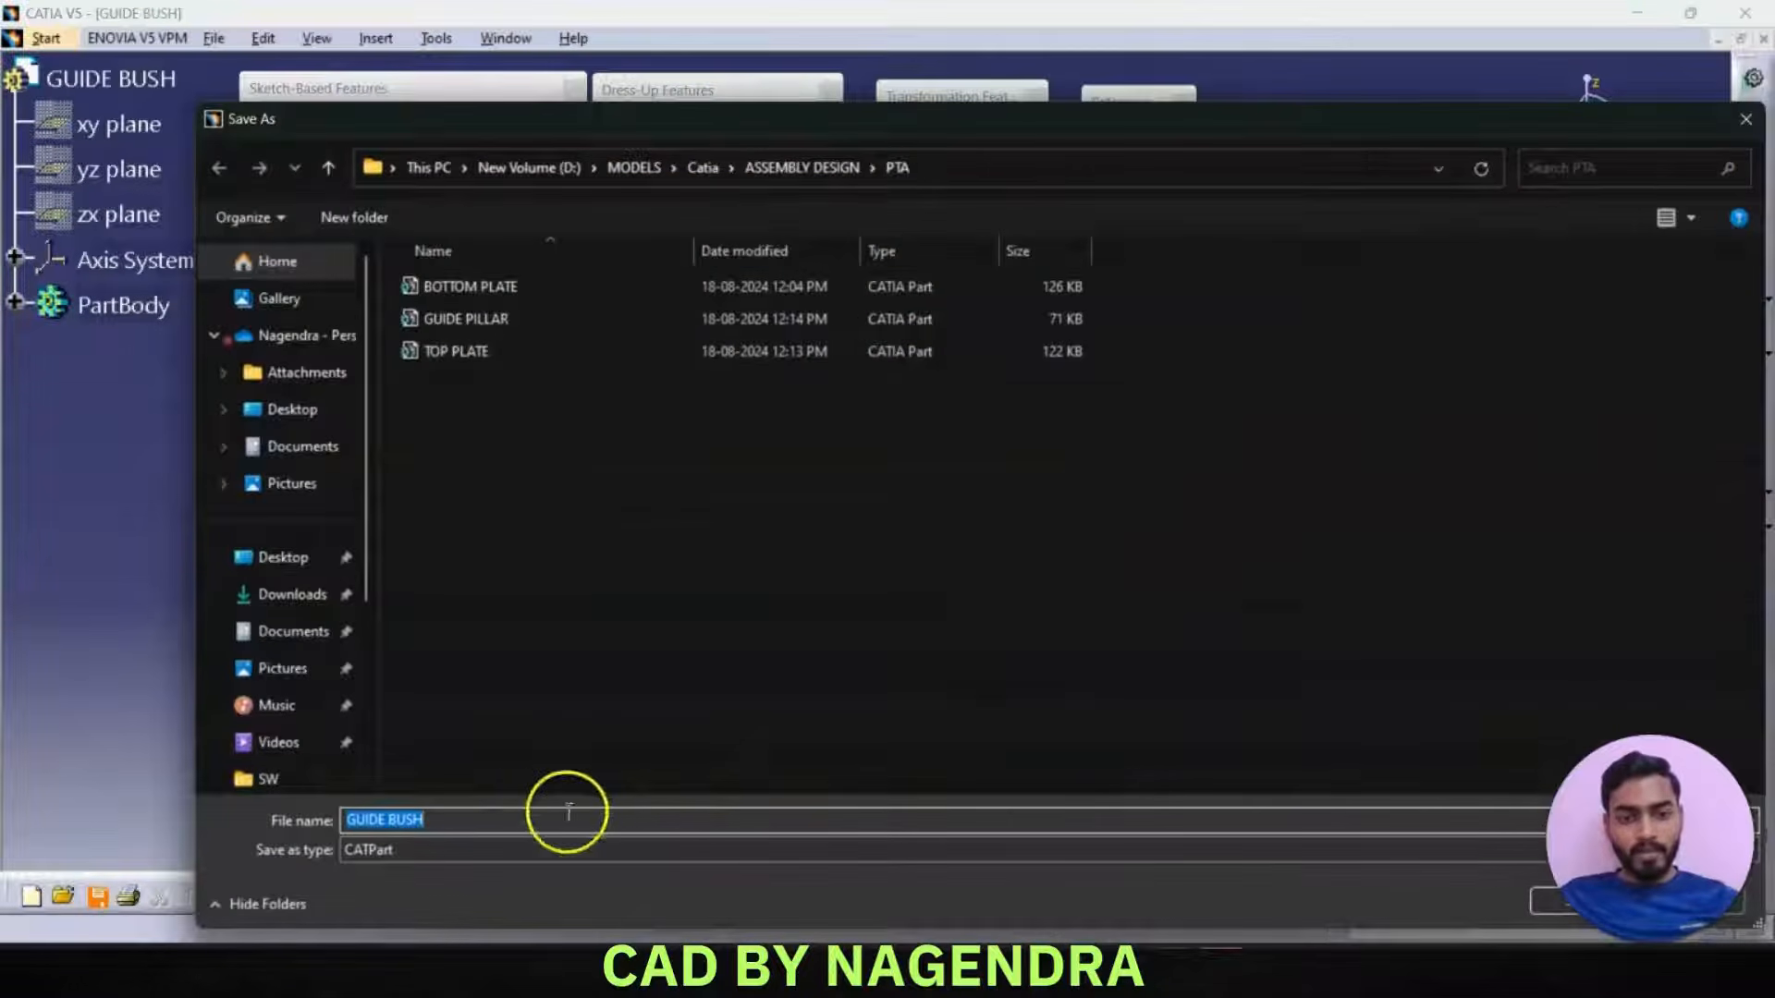
click(1541, 902)
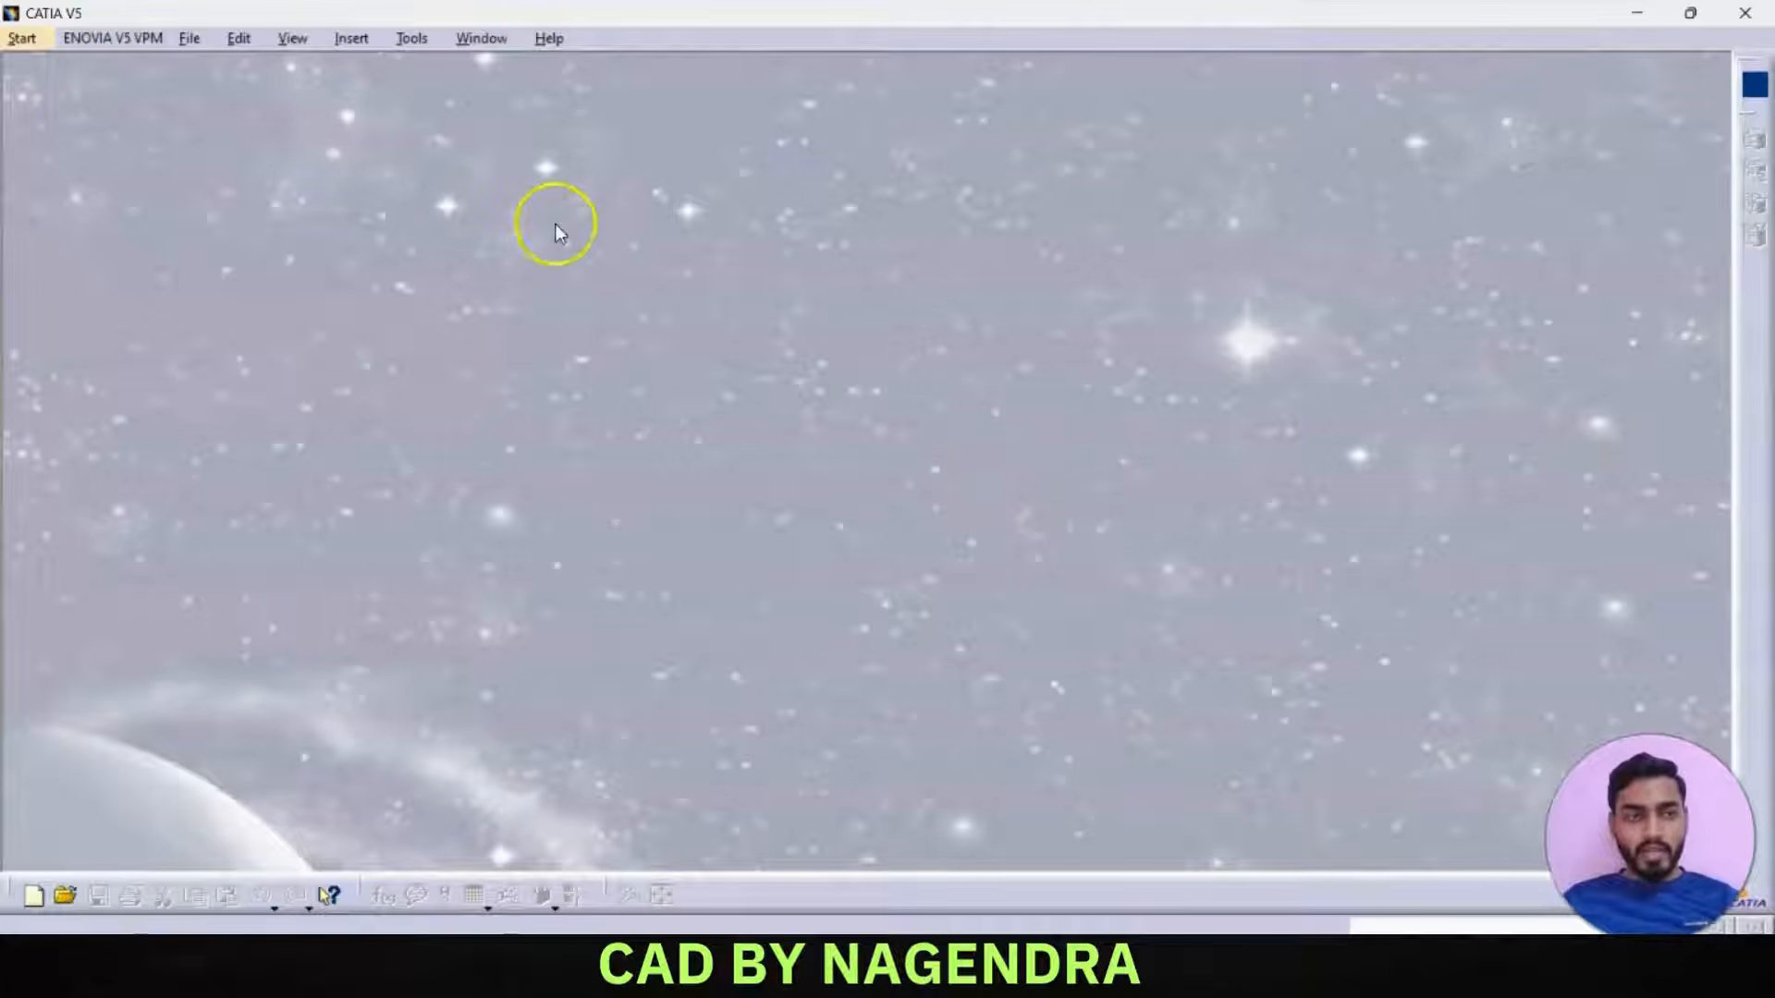
- Create a new product in the Assembly Design workbench and insert the existing BOTTOM PLATE part from the PTA folder
click(22, 38)
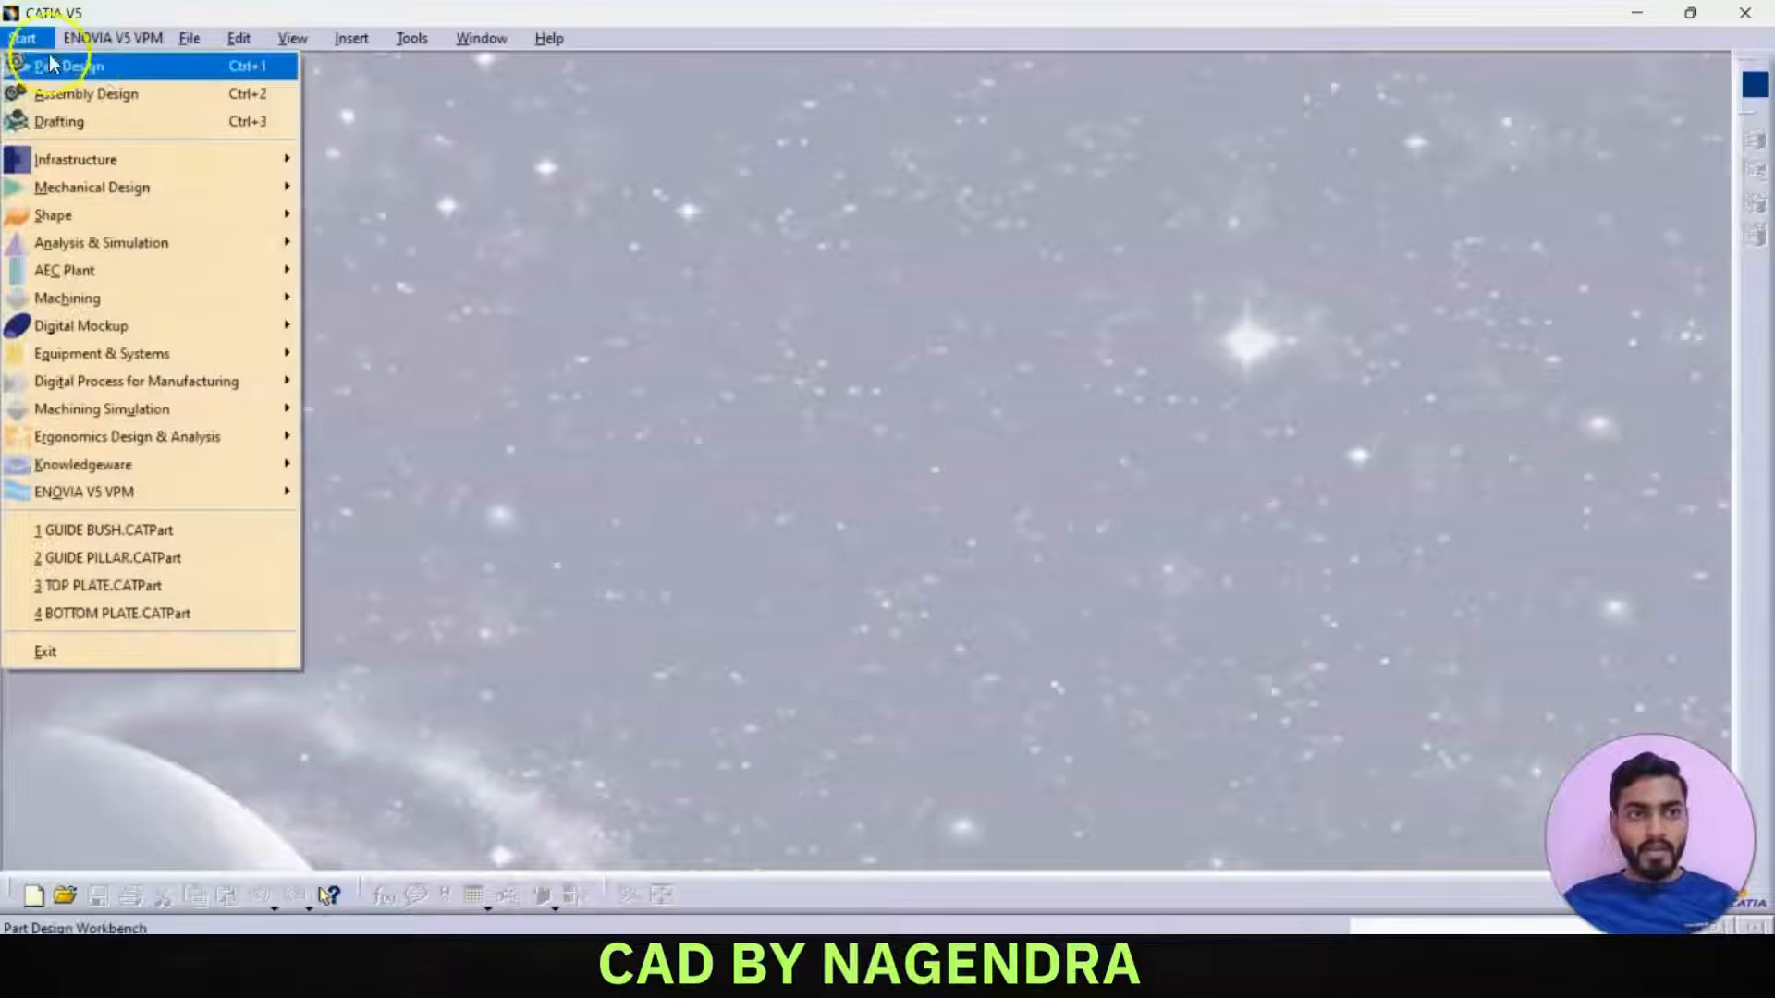
click(85, 93)
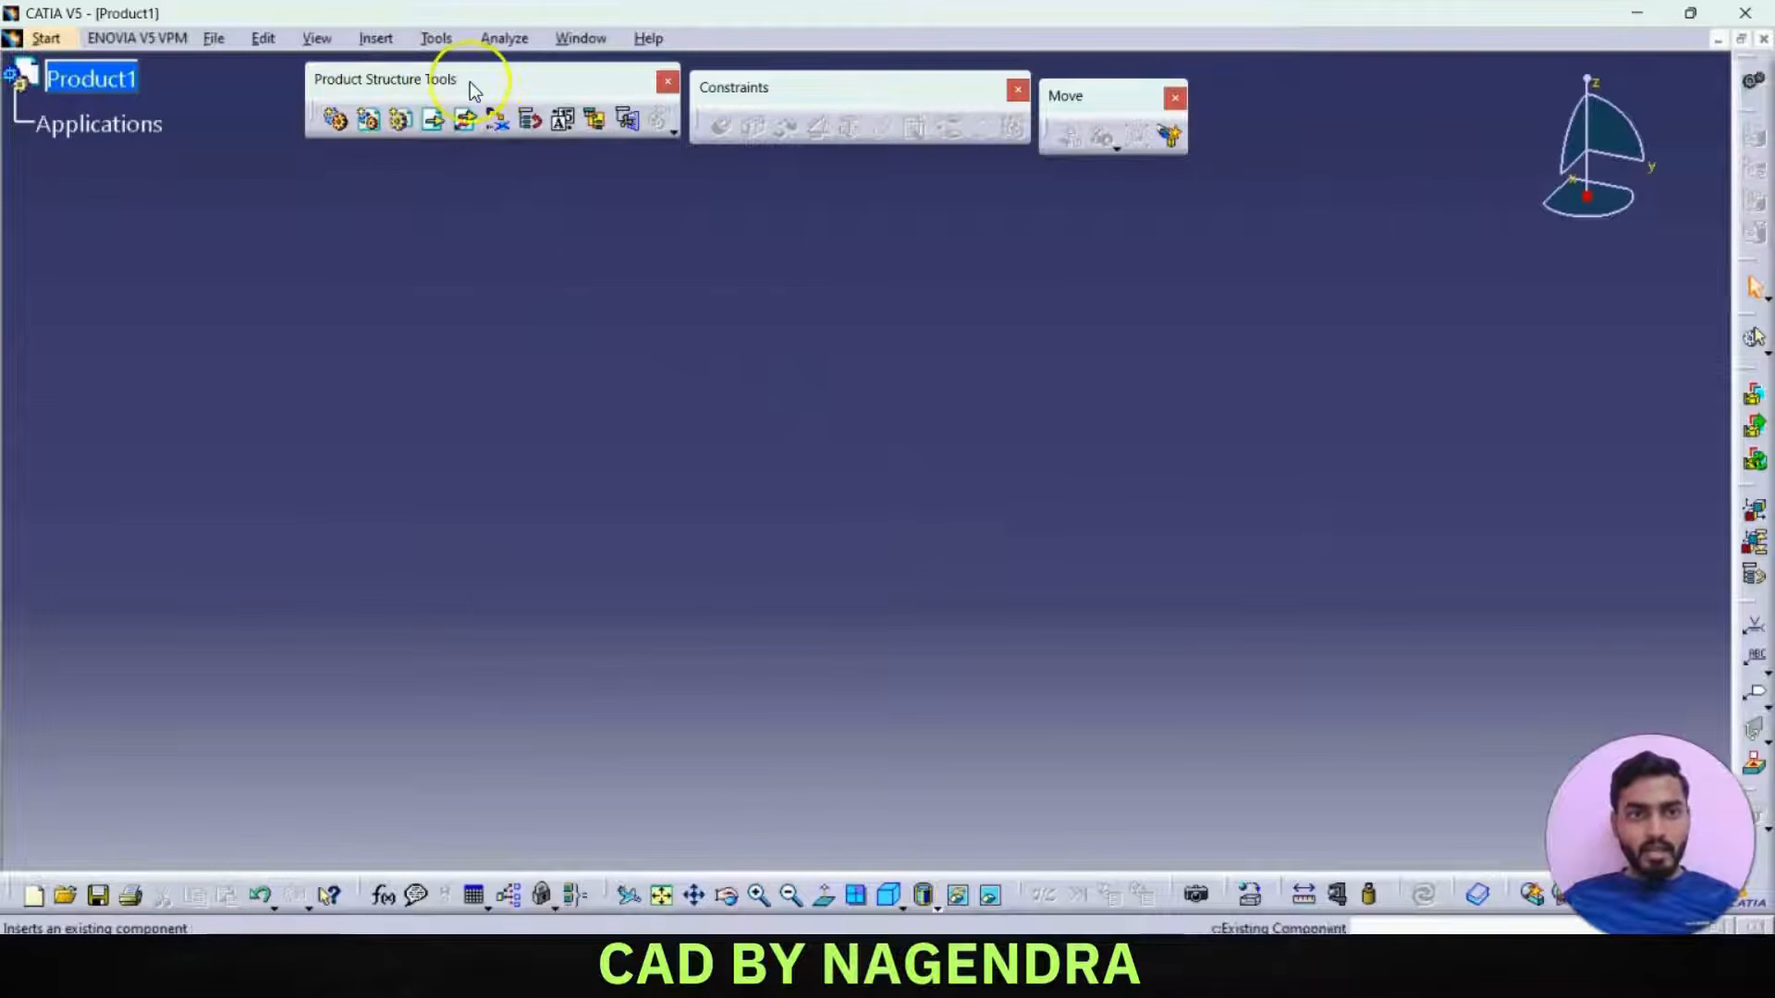
click(434, 121)
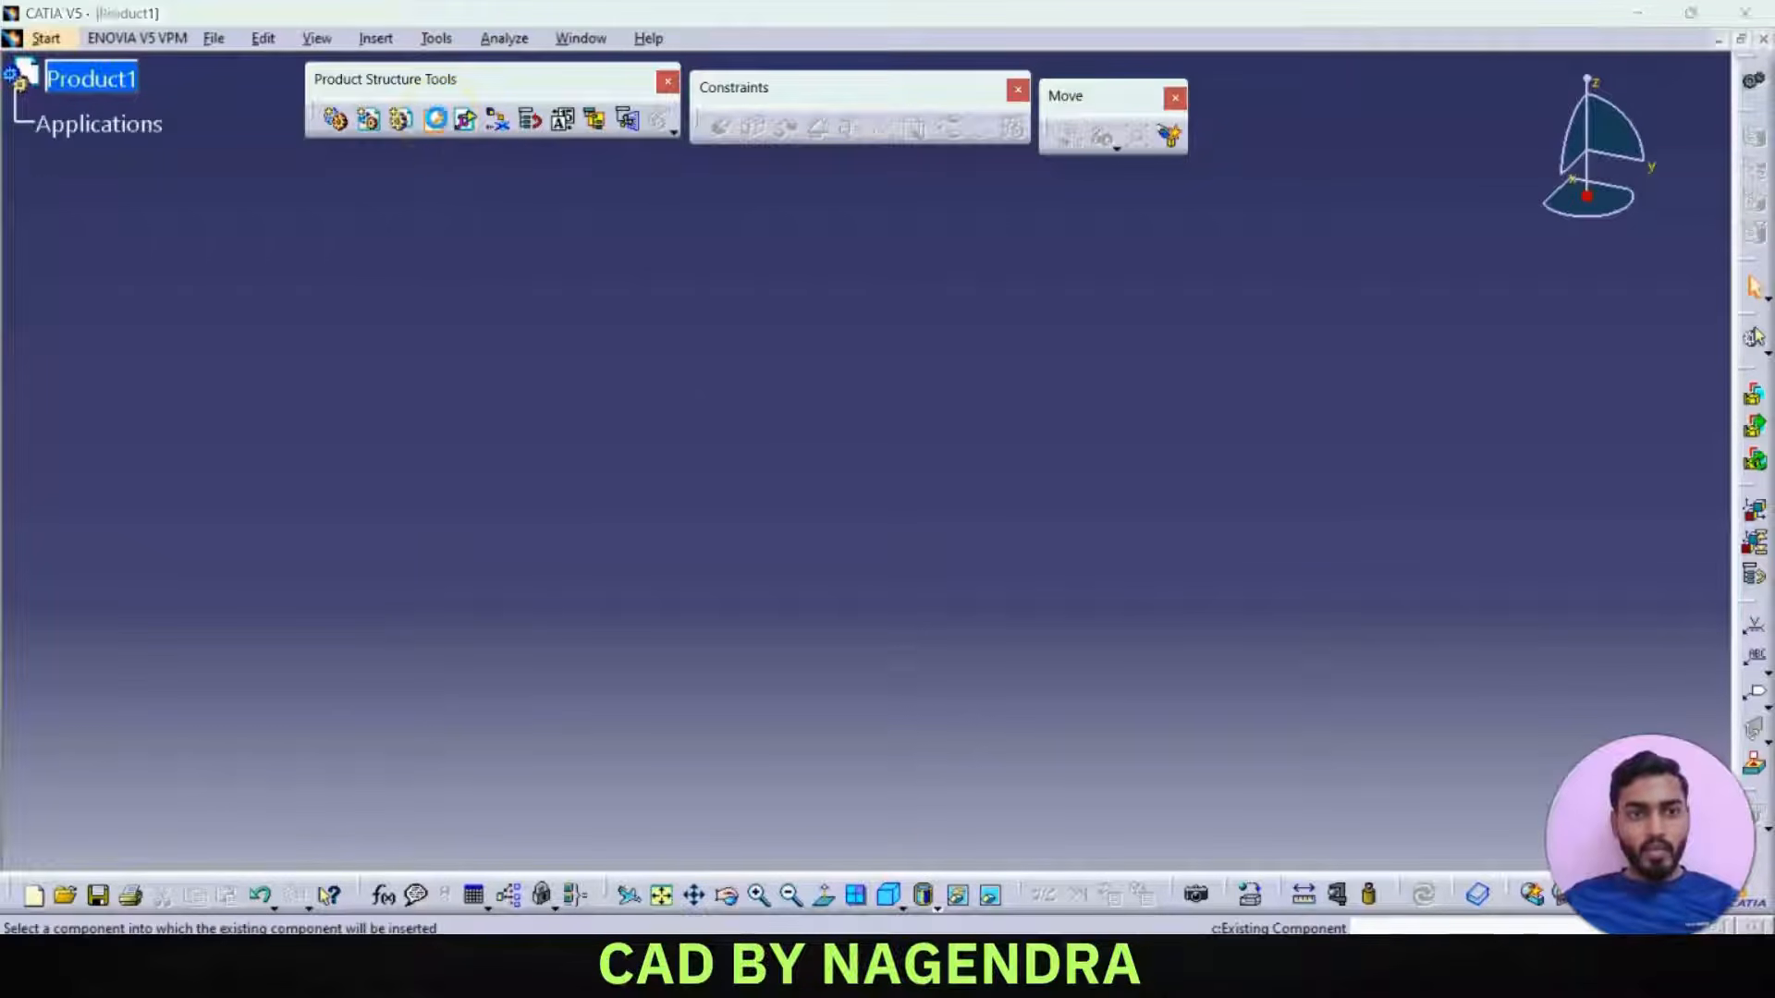
click(92, 80)
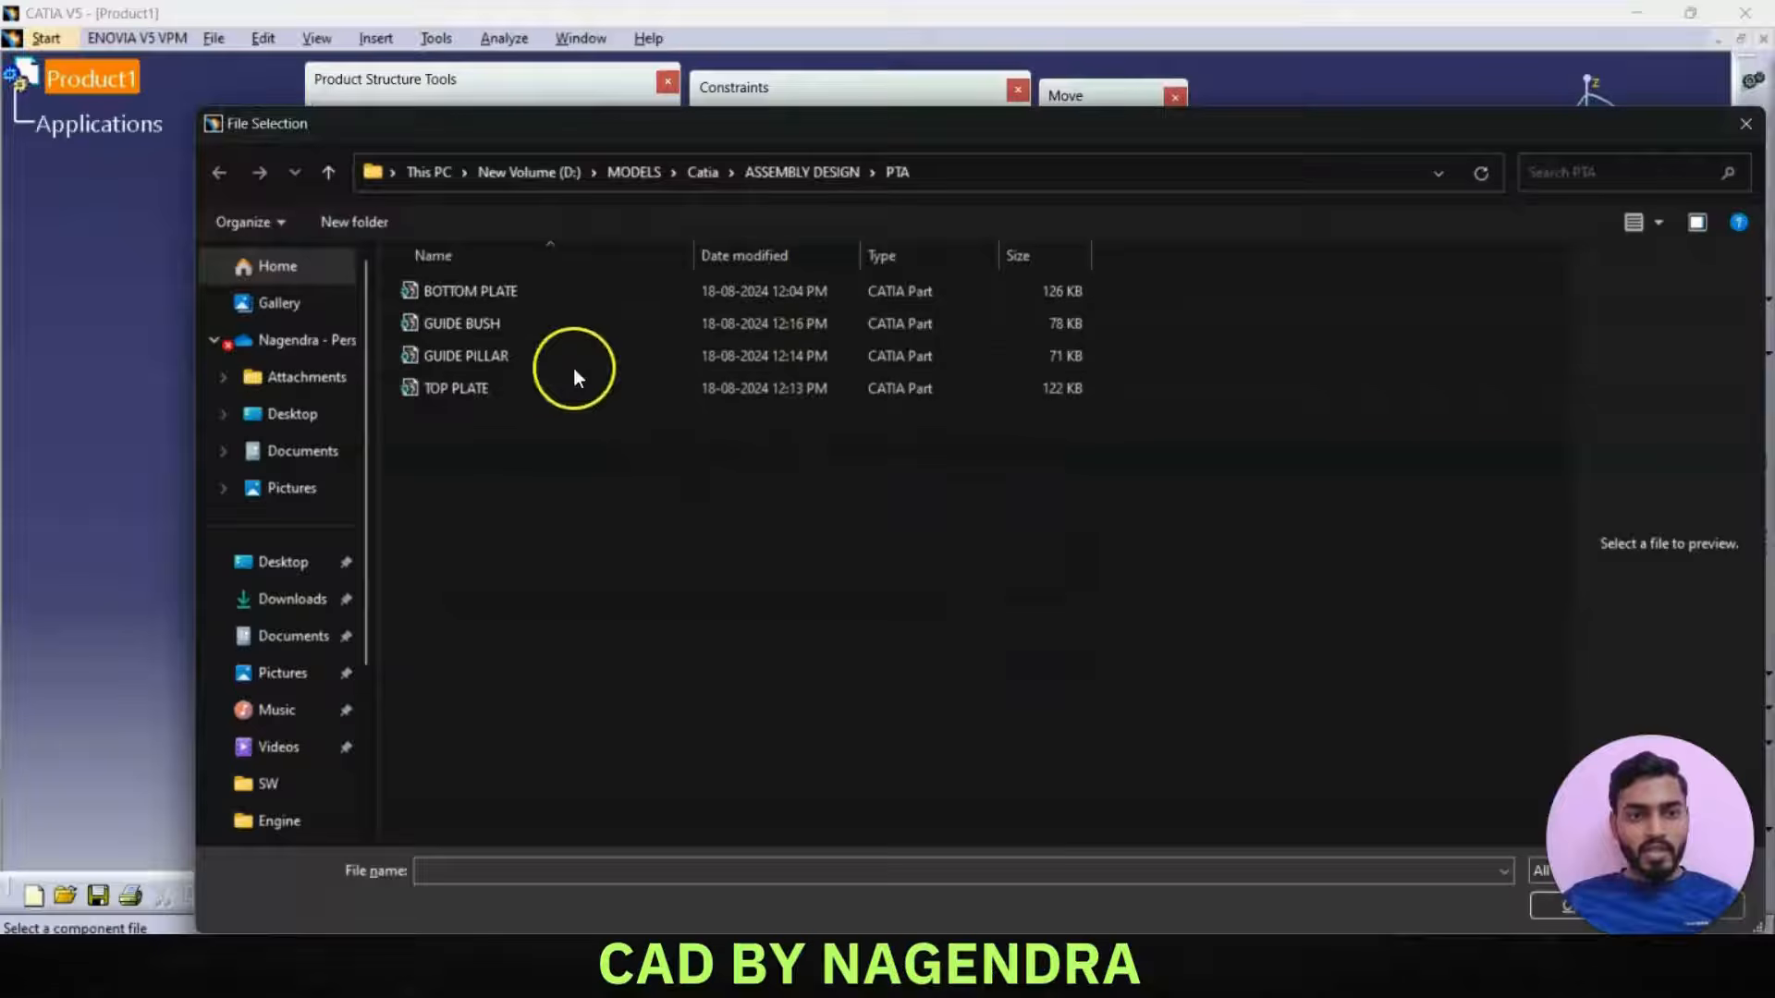
click(525, 291)
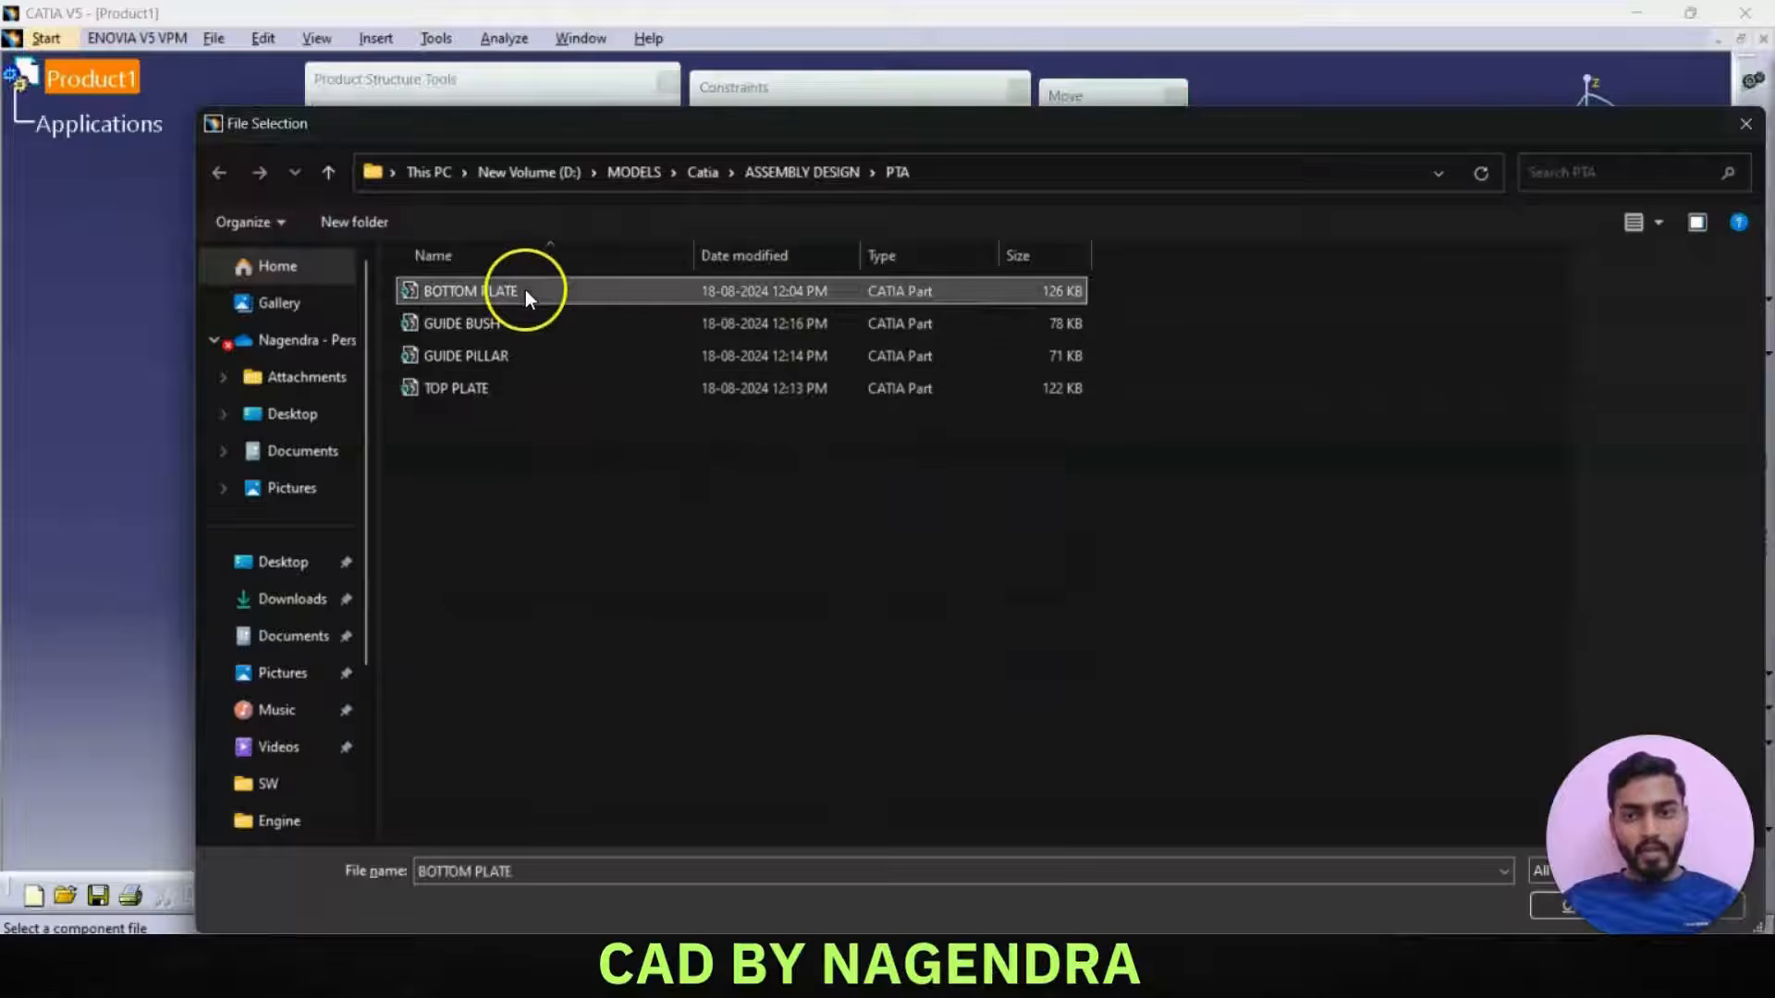
click(1571, 909)
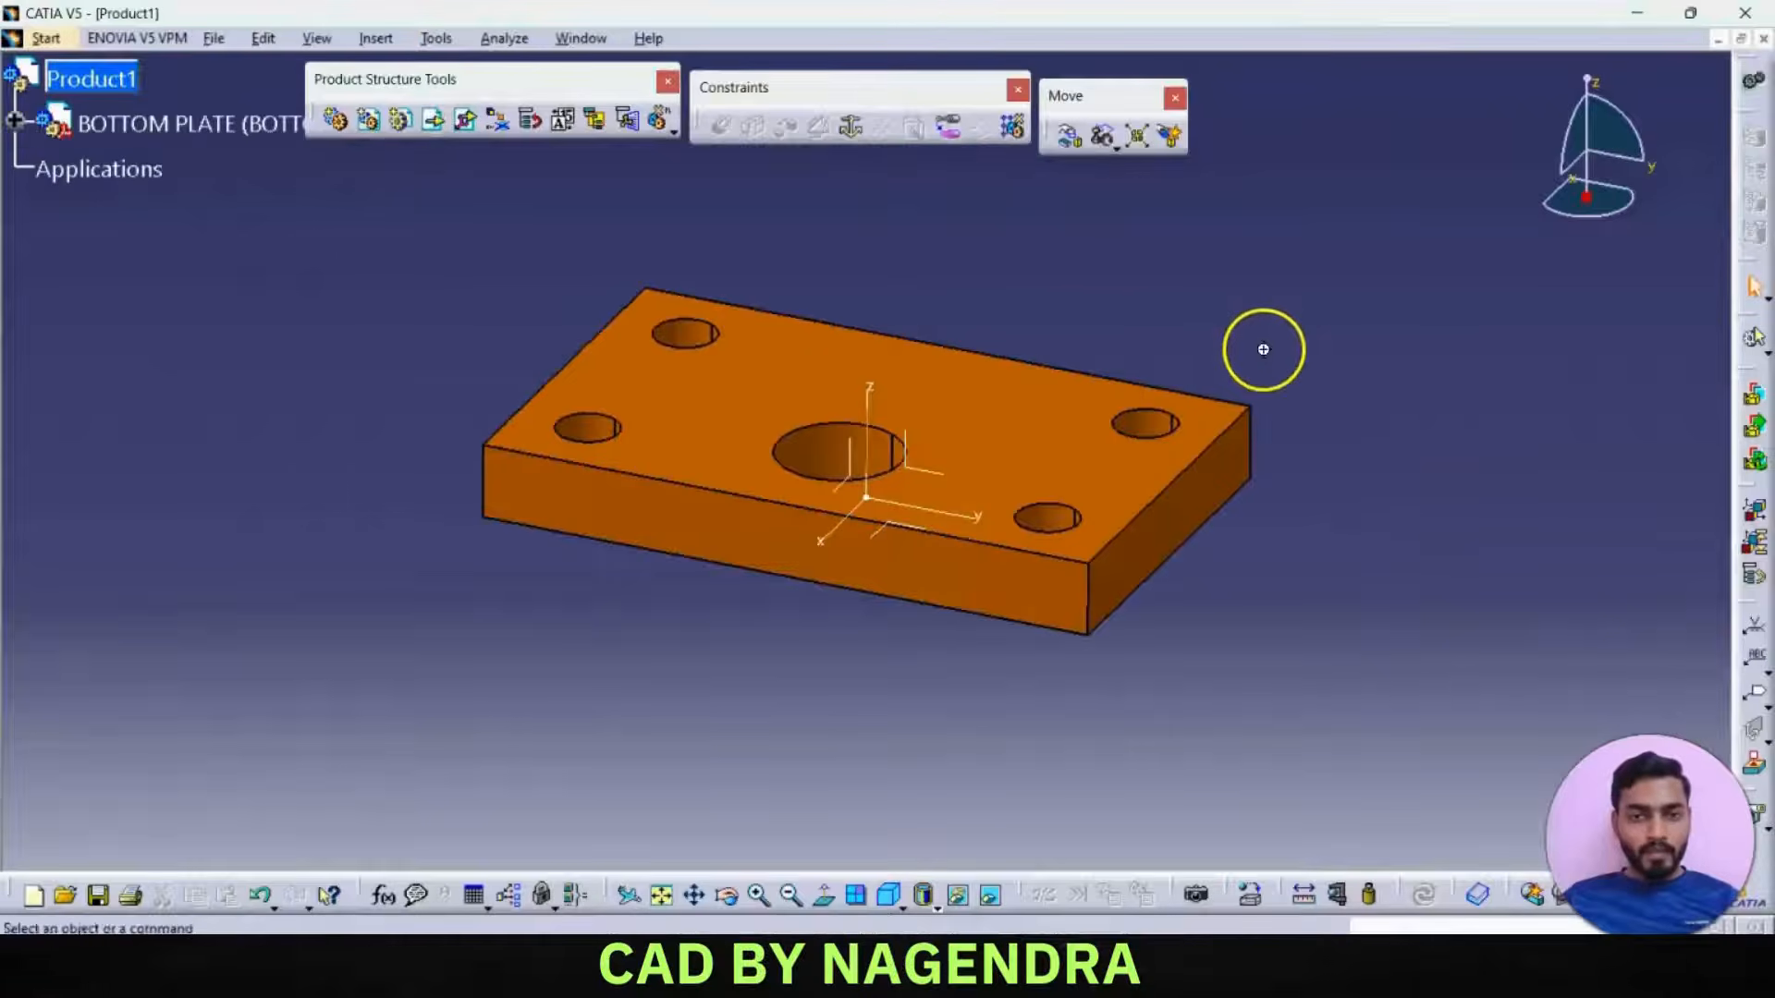
- Apply a Fix constraint to the bottom plate and set the view to isometric
middle_drag(1240, 425, 1122, 472)
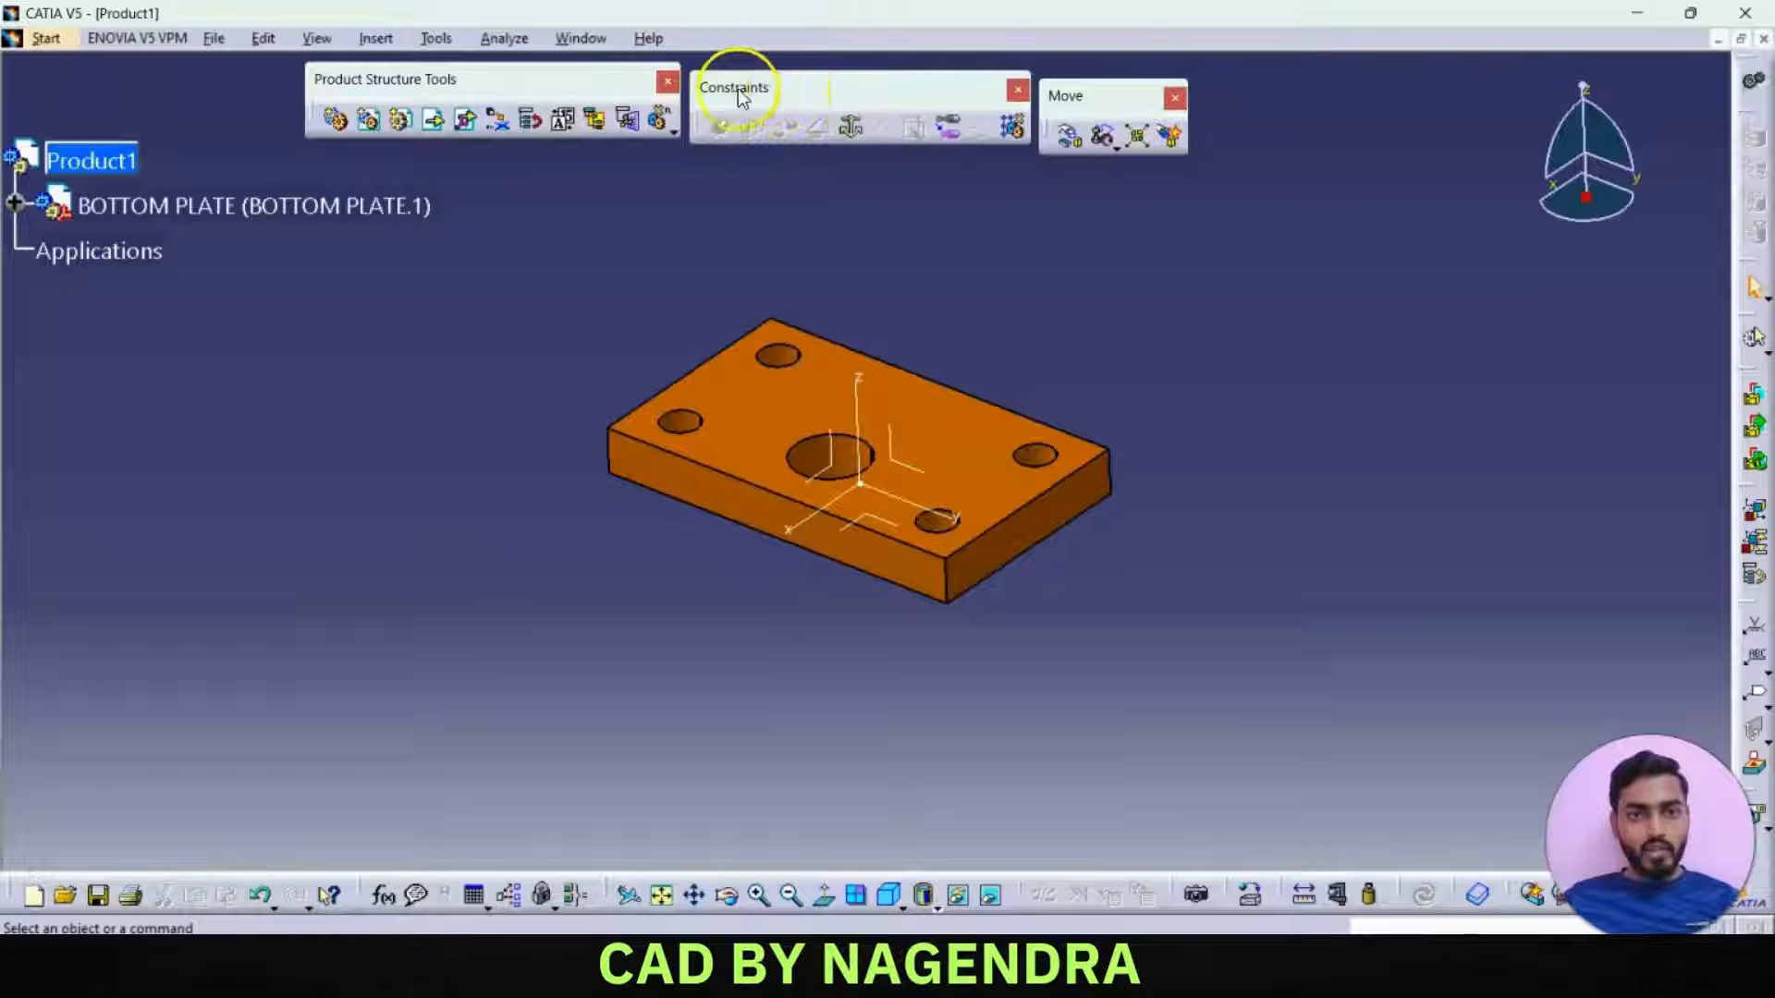
click(848, 126)
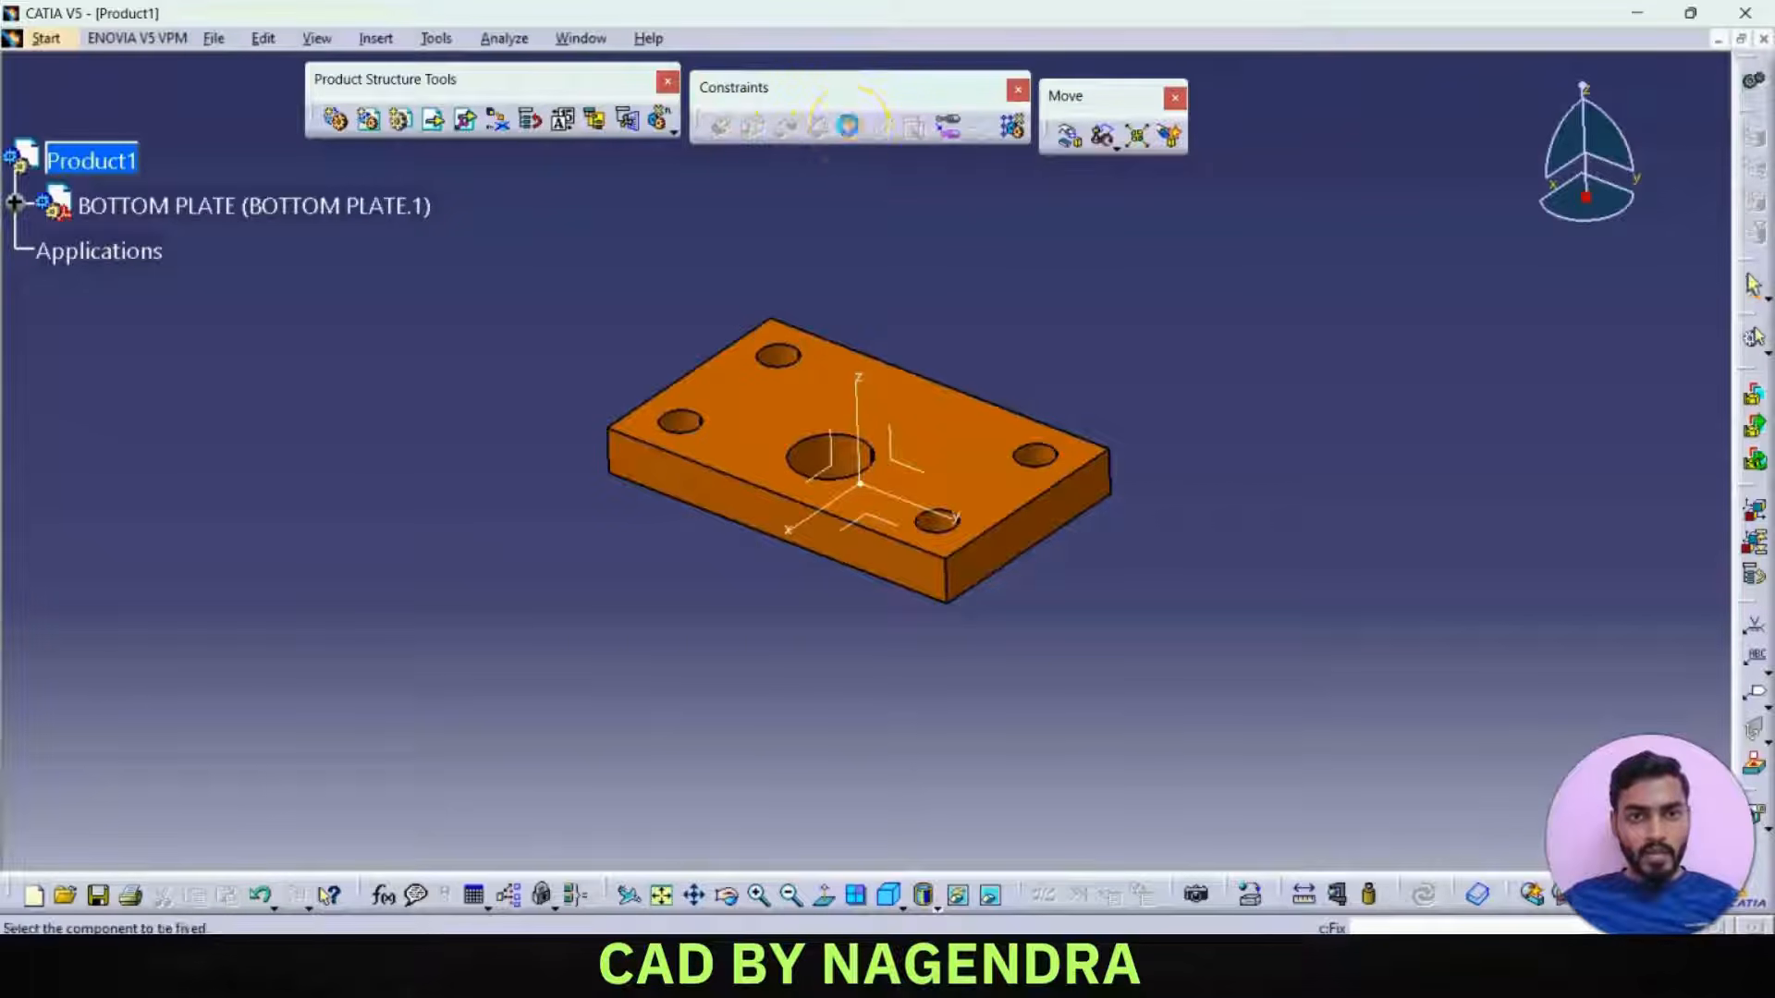
click(972, 416)
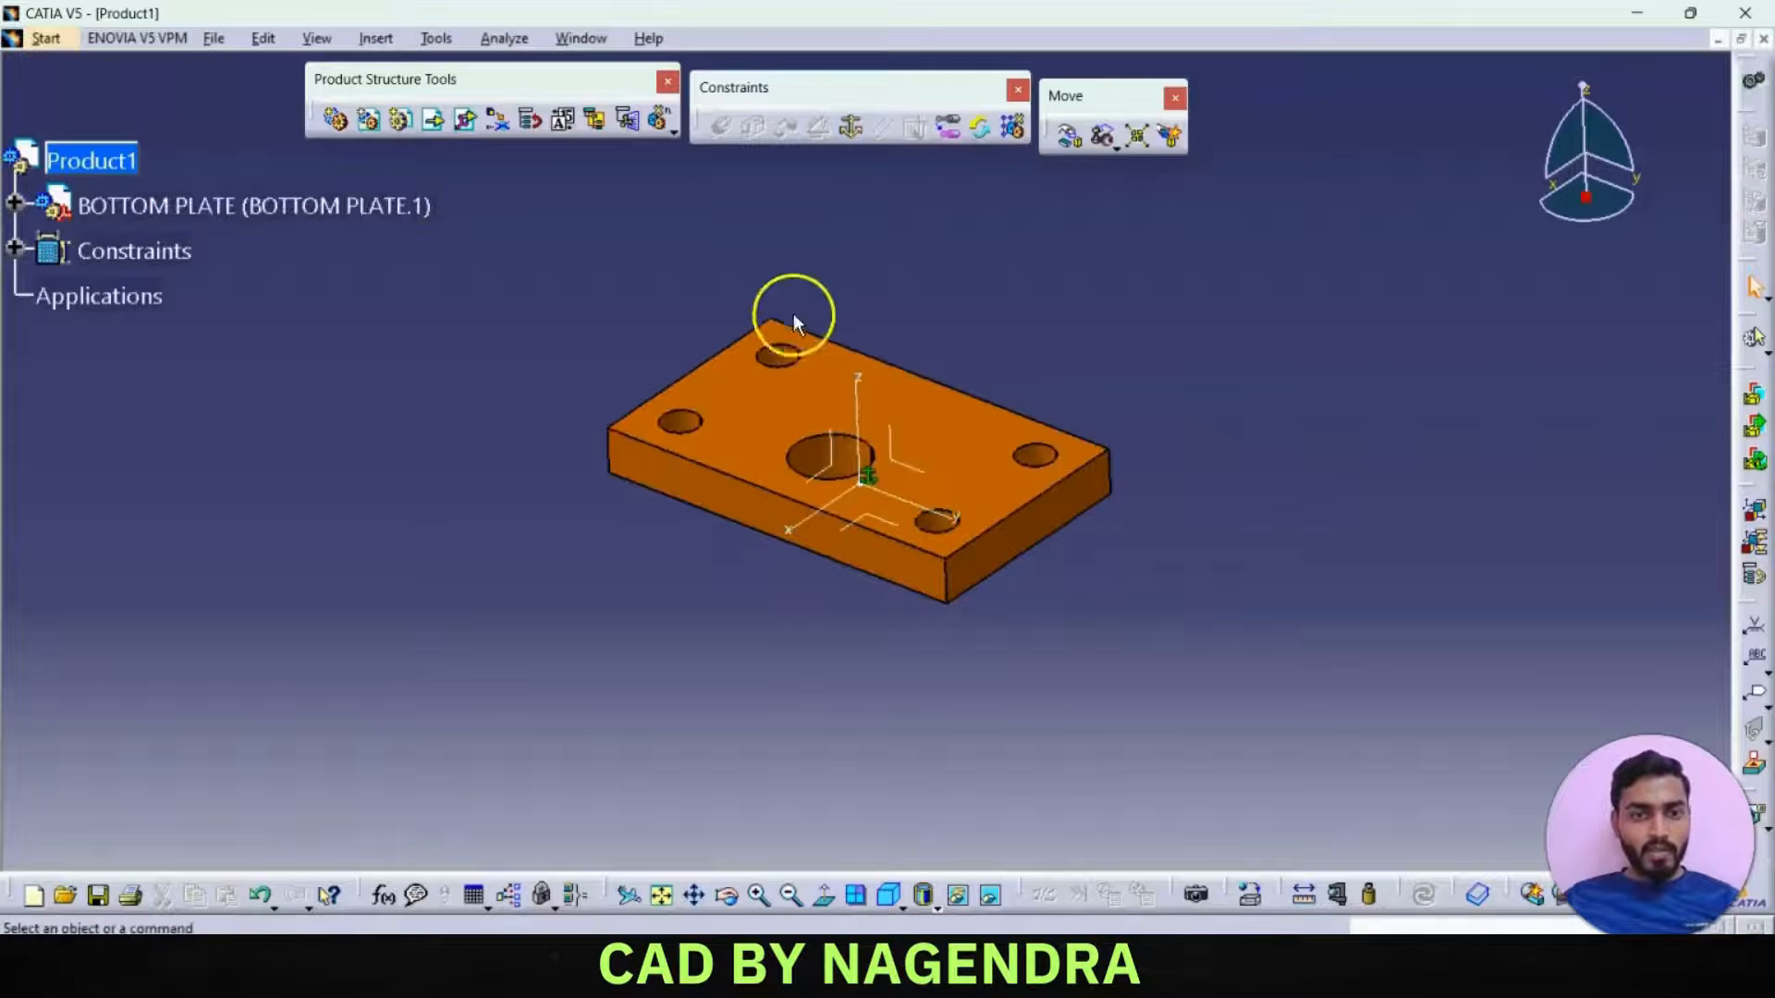
click(885, 893)
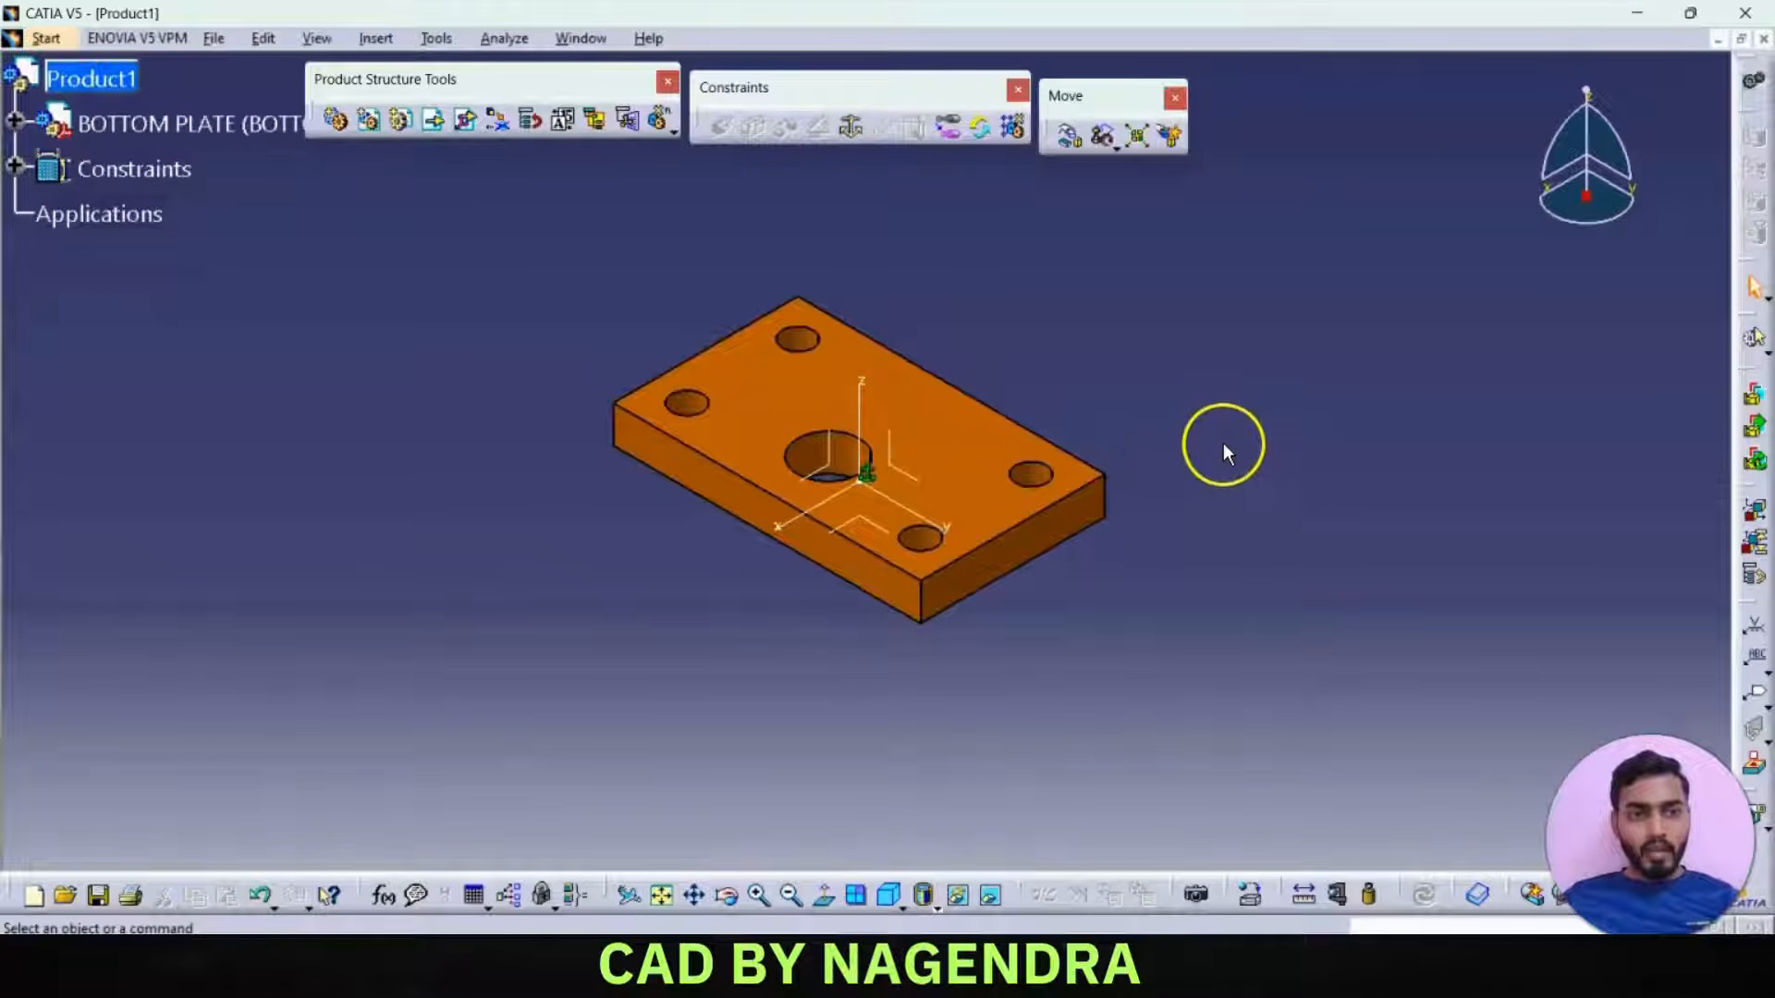
- Check the reference picture of the assembly and try to insert the GUIDE PILLAR part into Product1 as an existing component
key(alt+Tab)
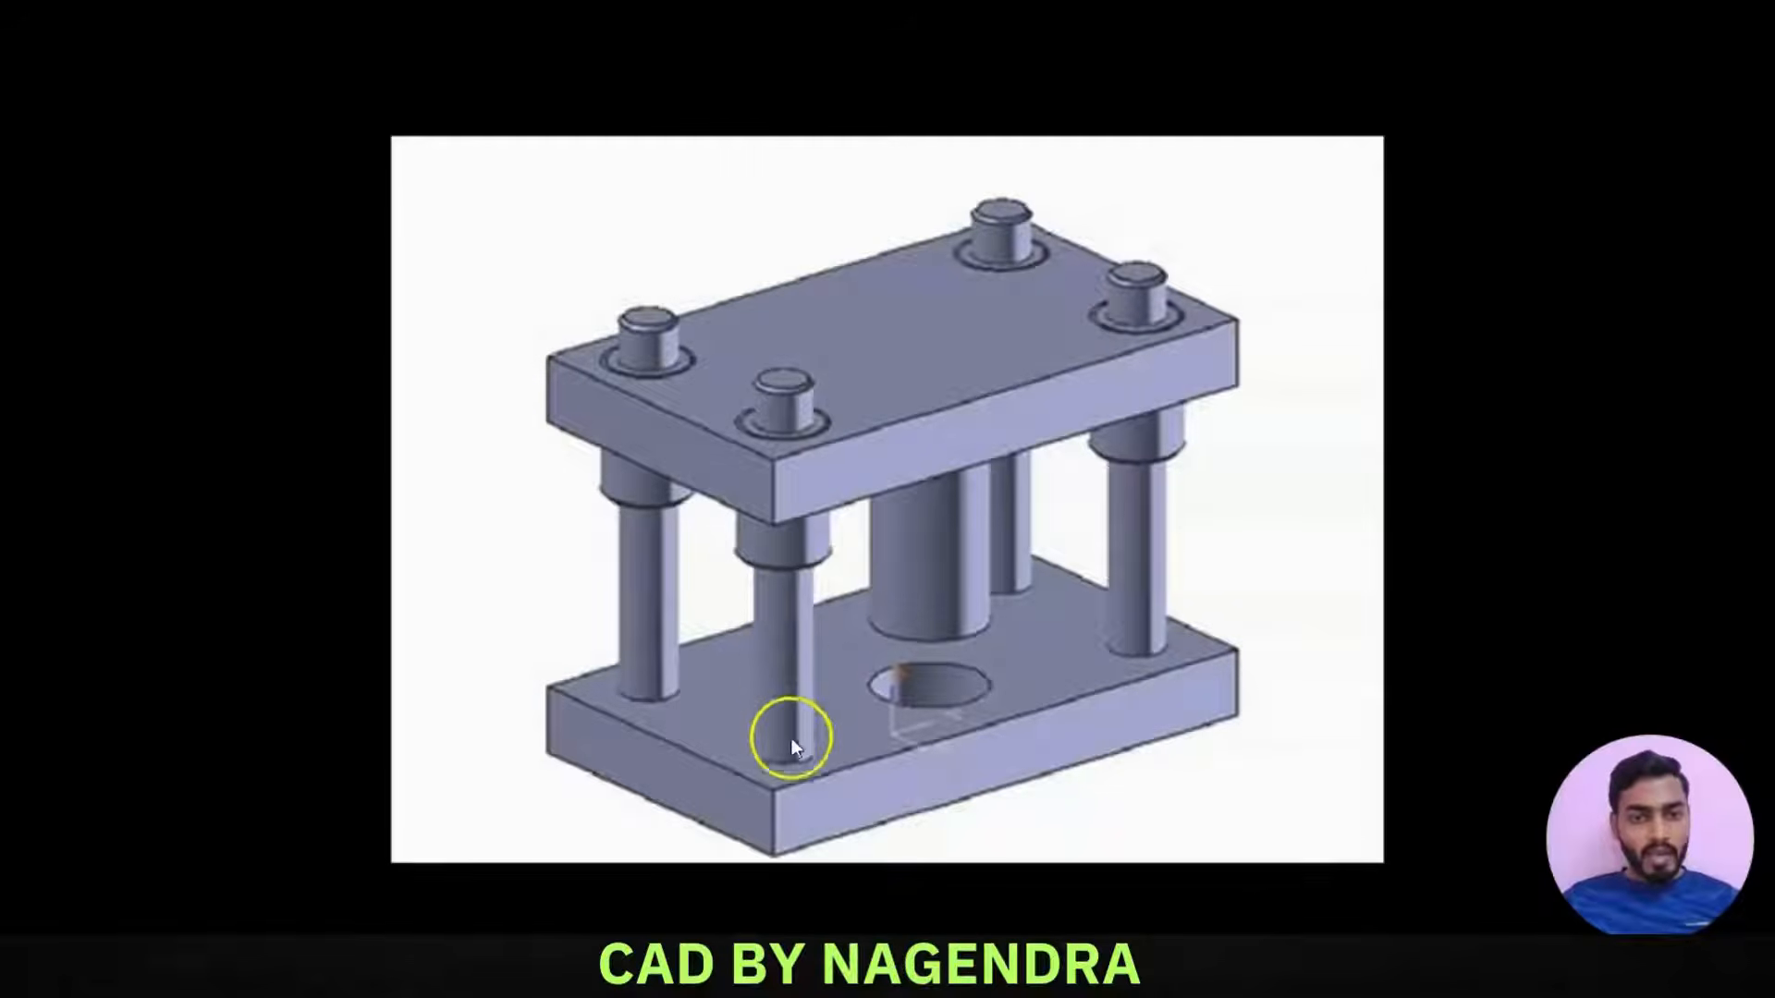
key(alt+Tab)
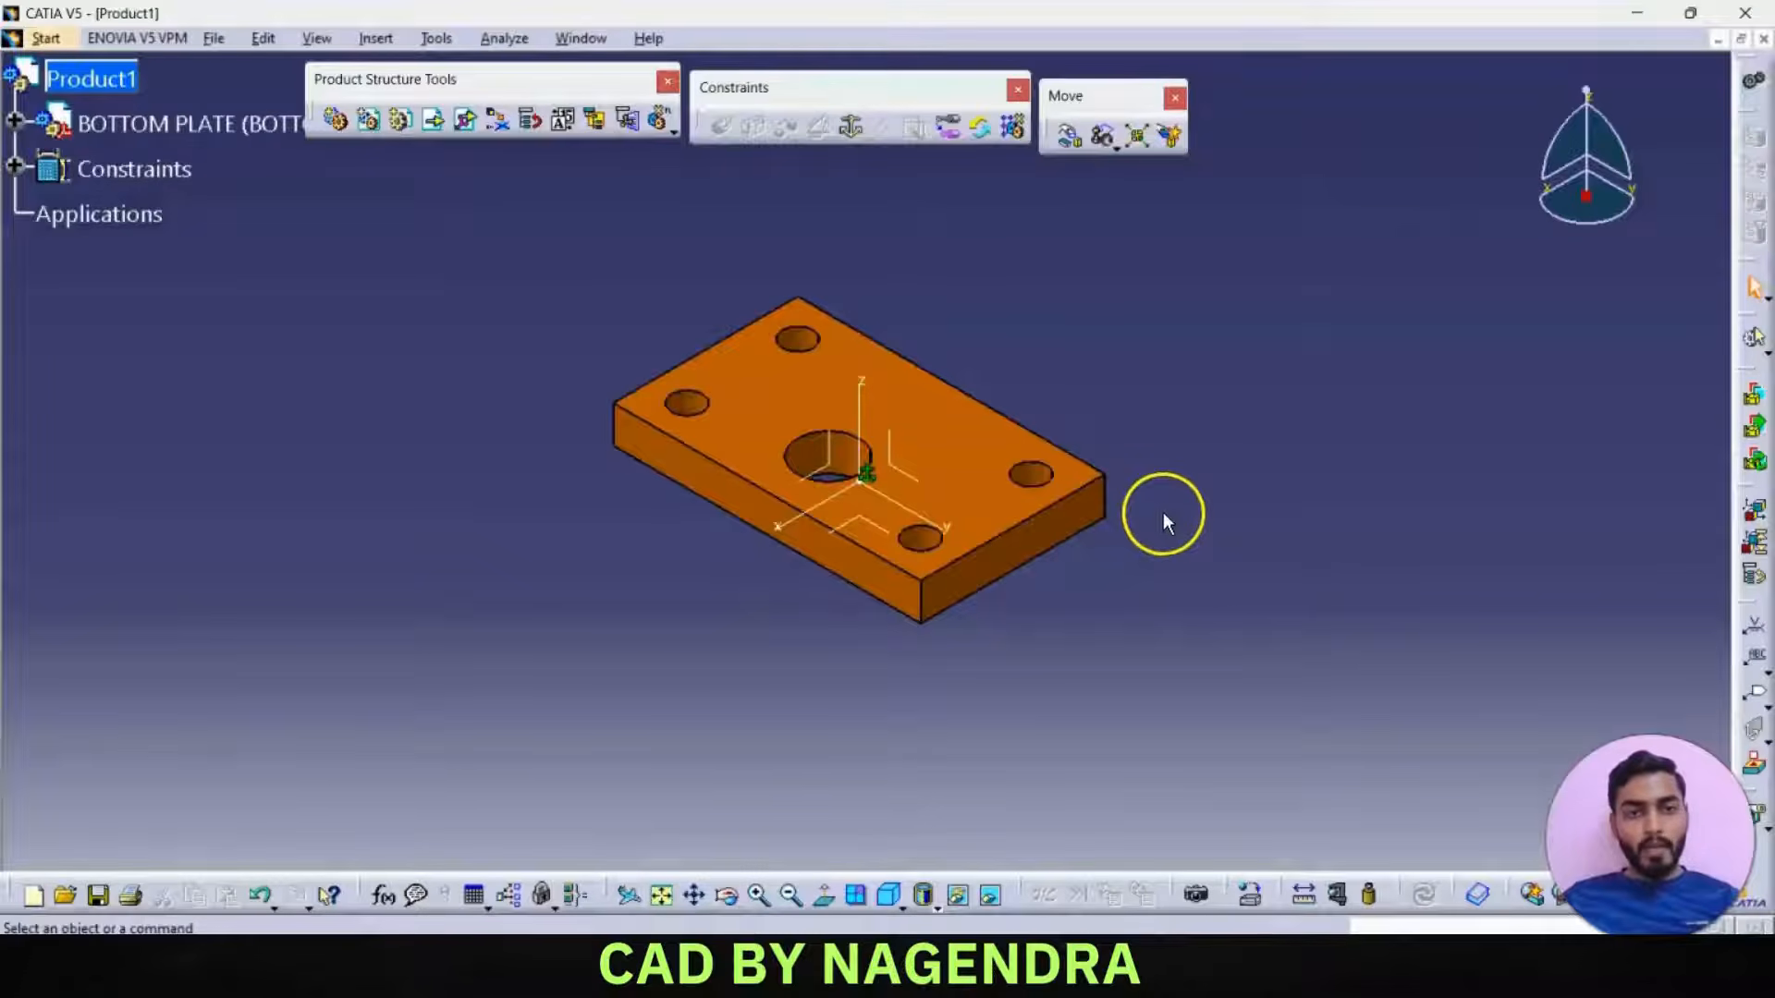
click(434, 134)
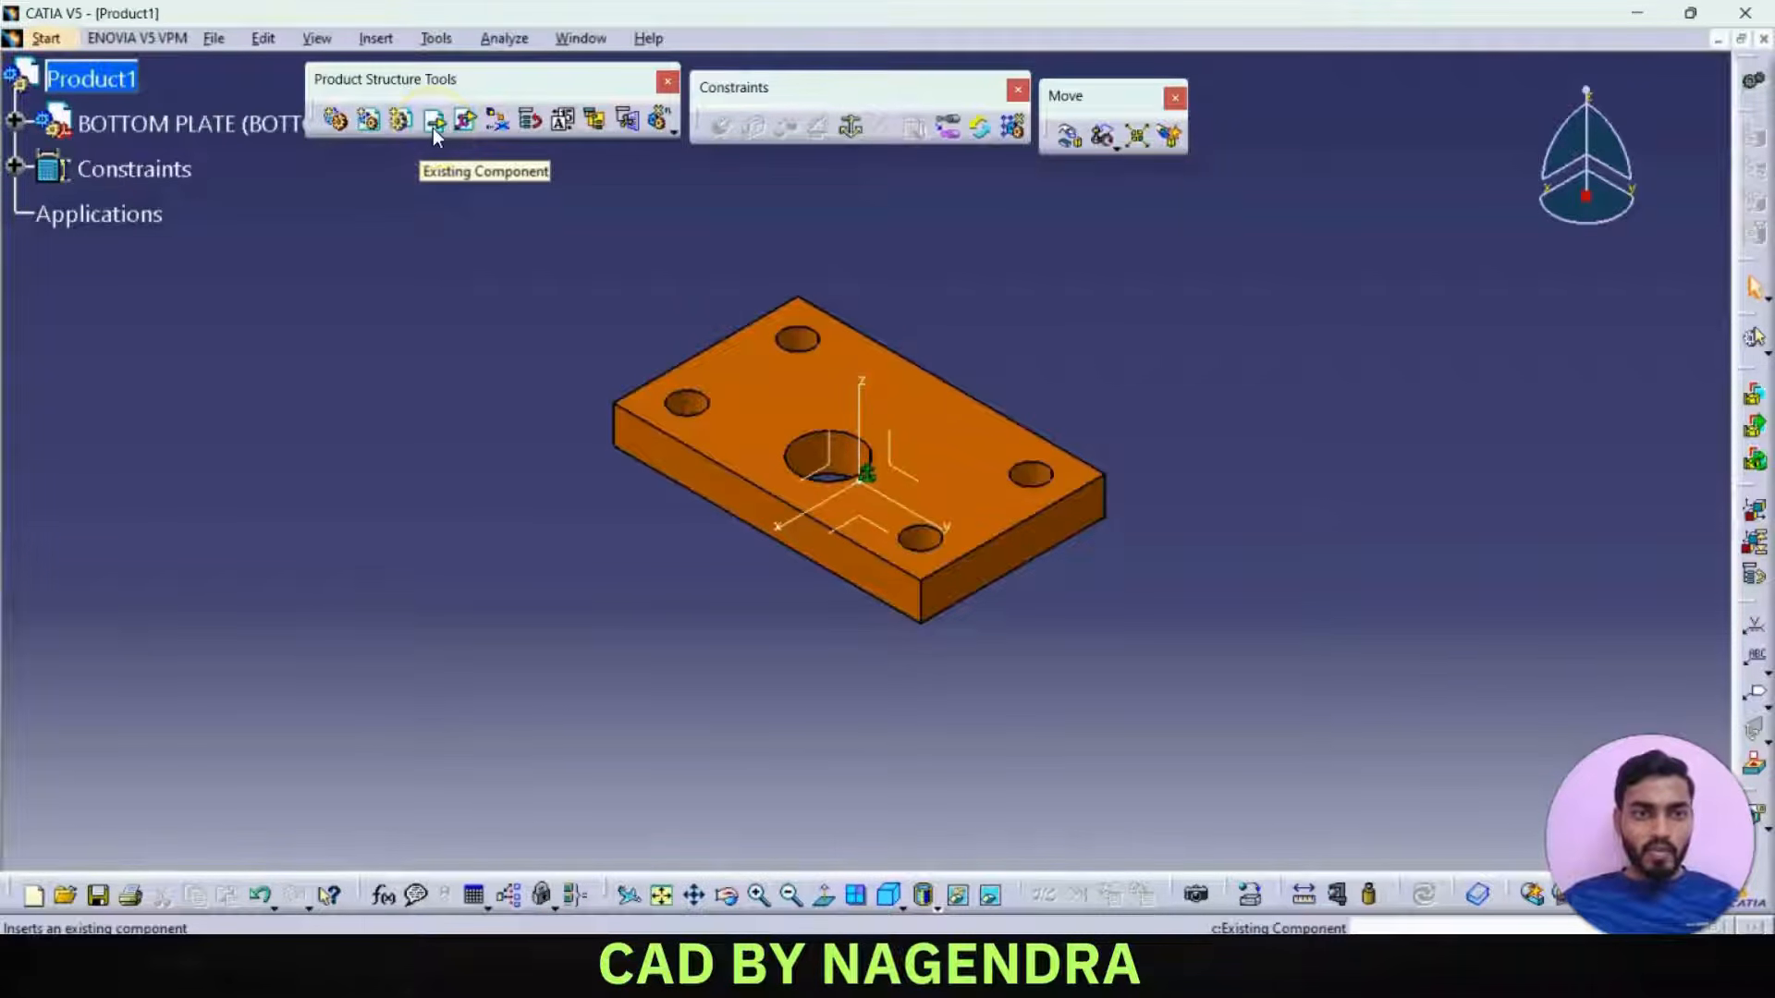
click(97, 79)
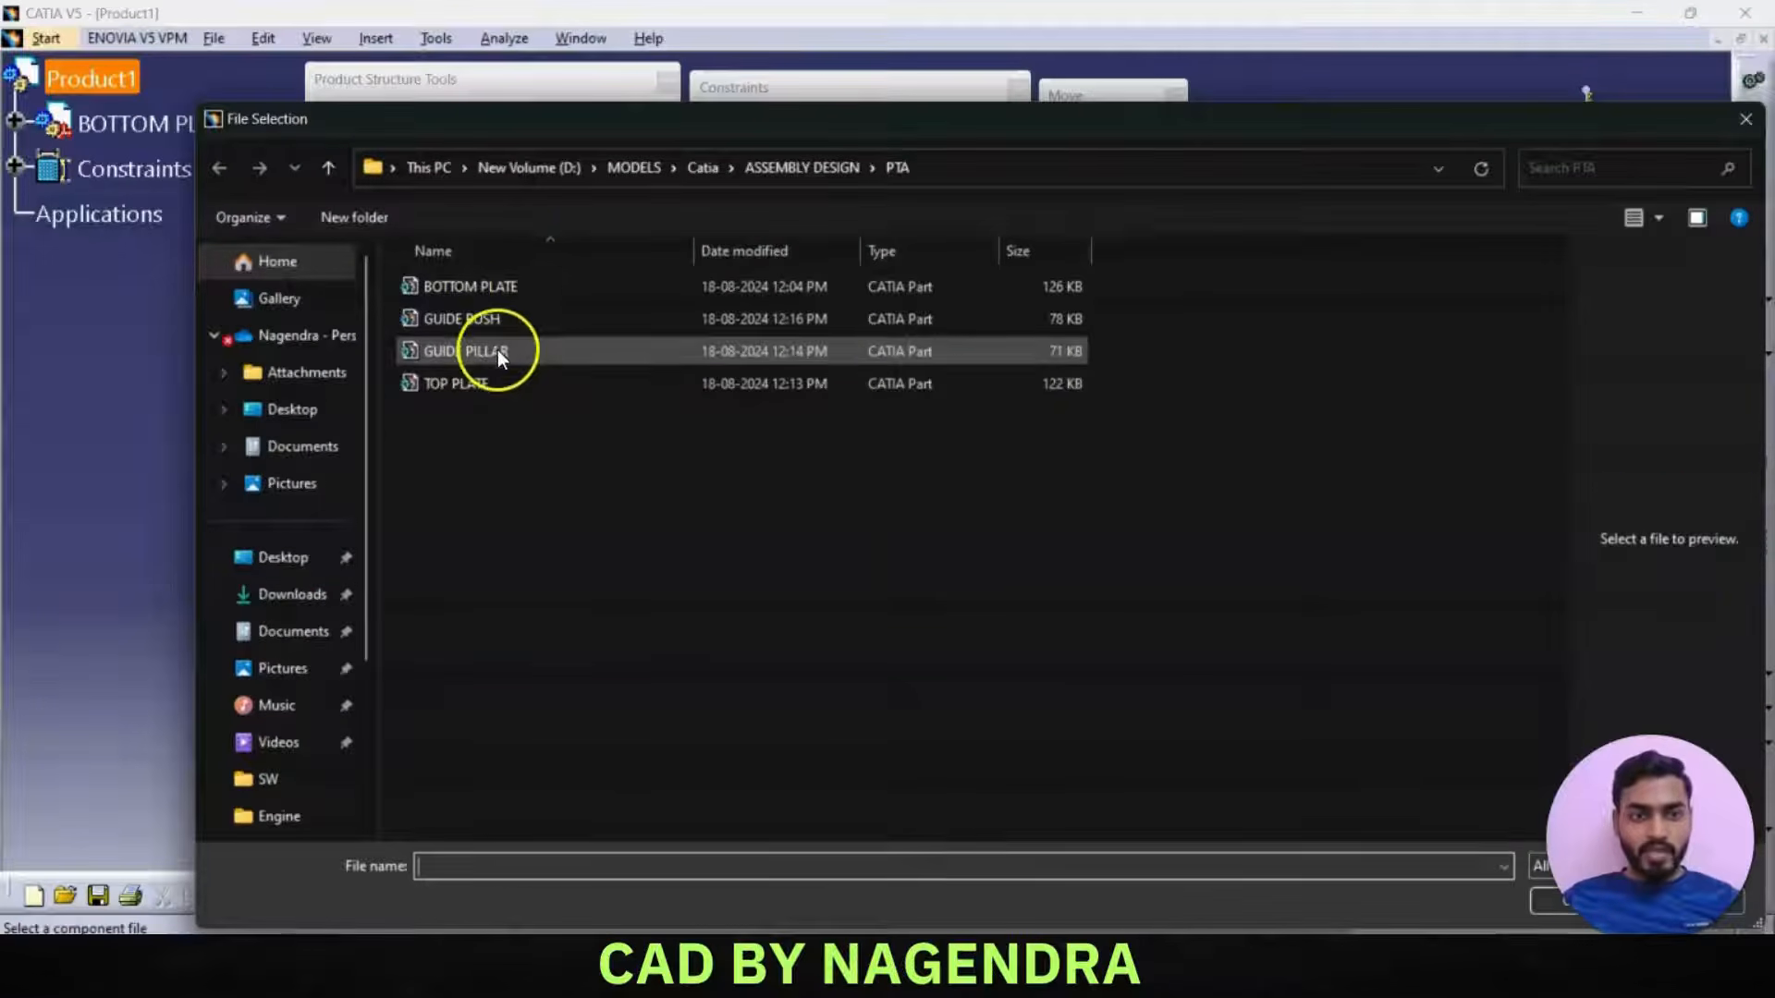
click(496, 350)
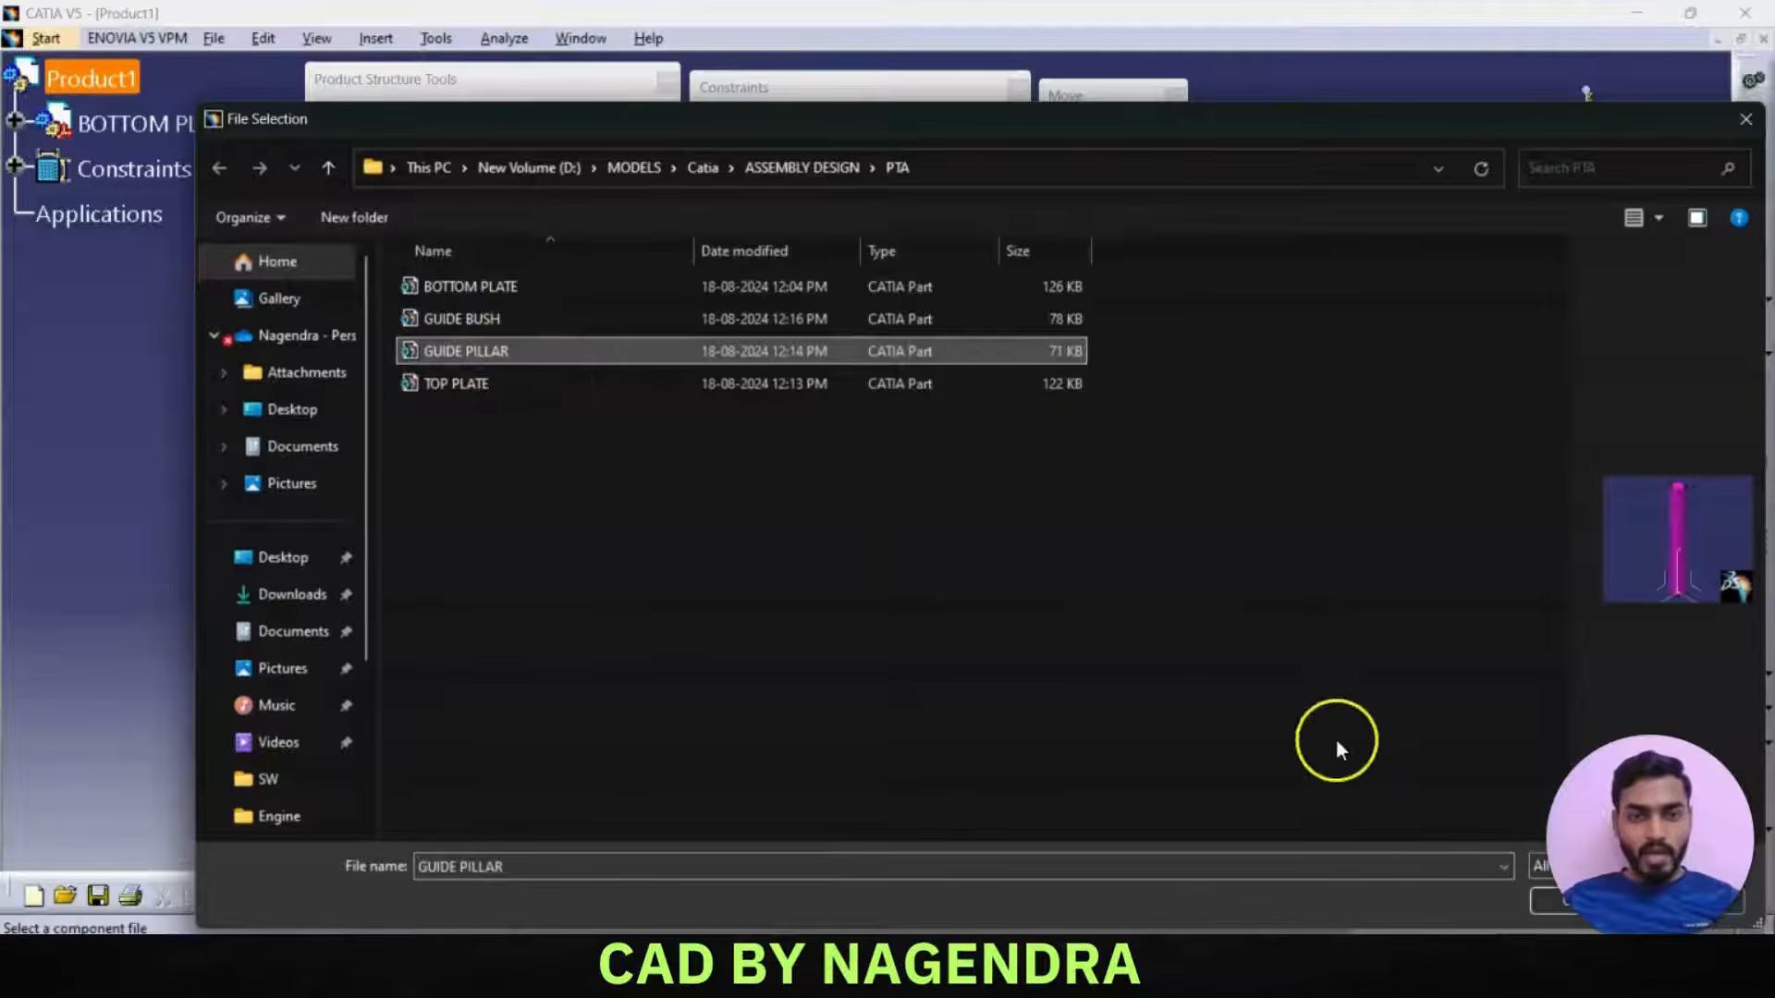
click(1539, 897)
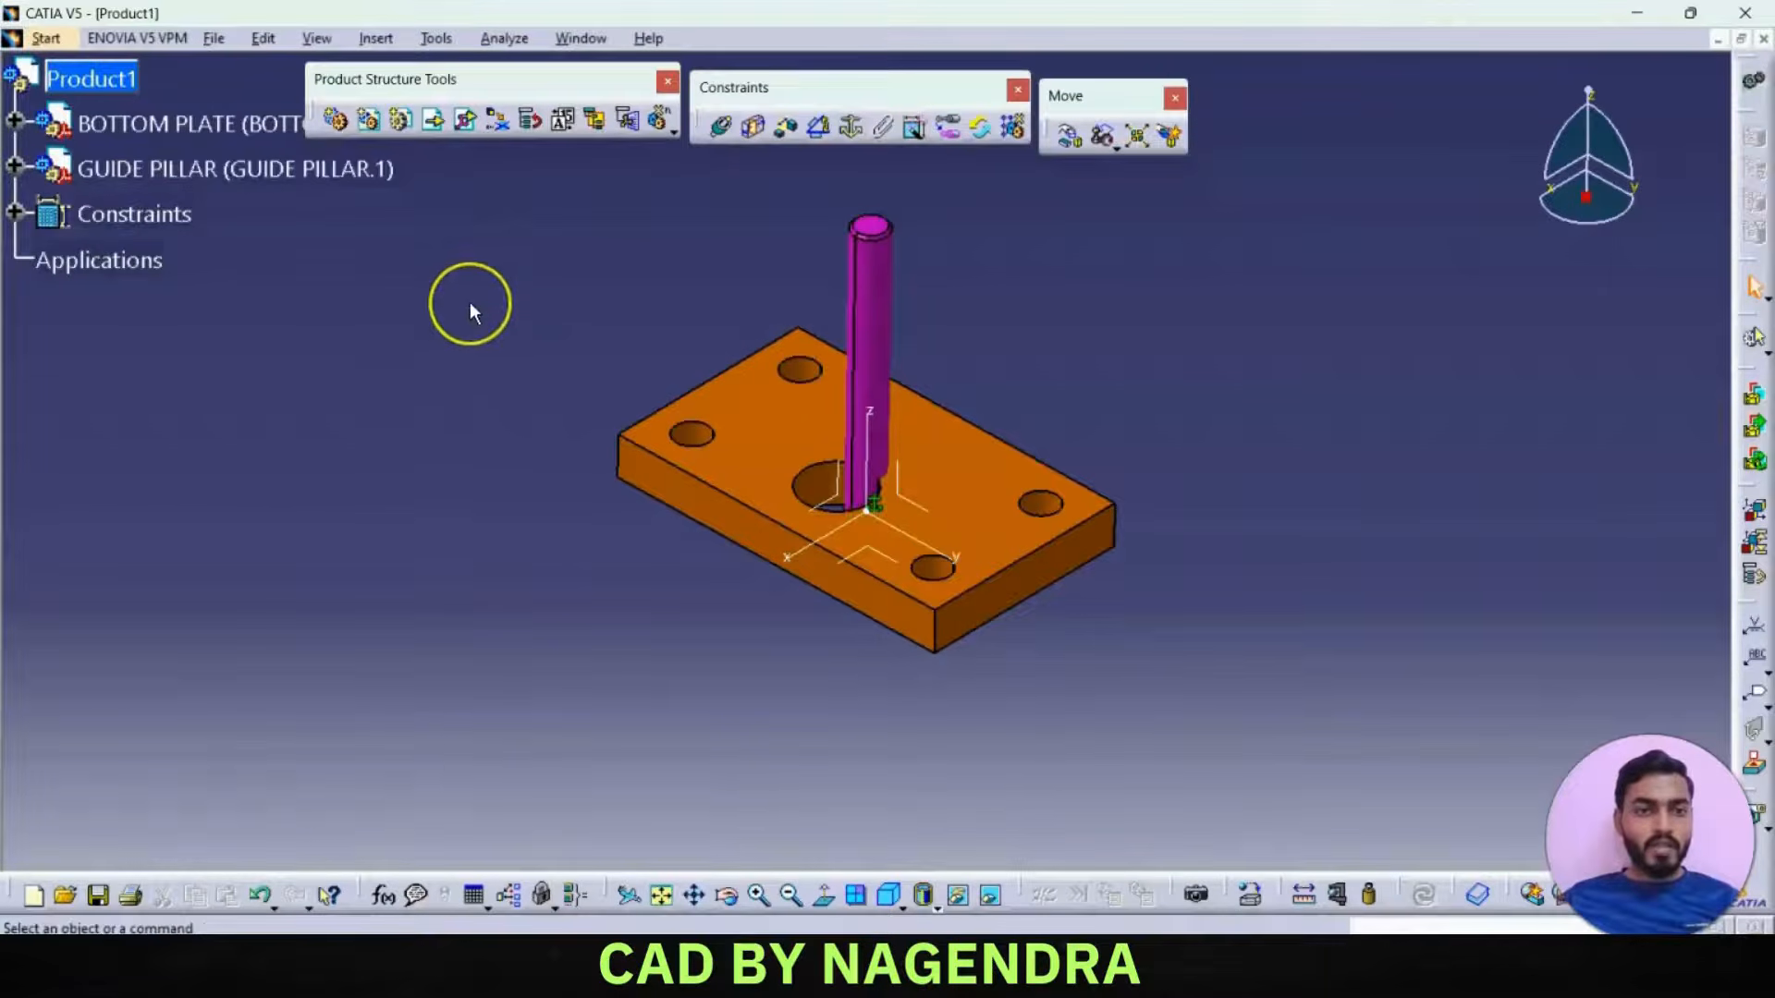
key(ctrl+z)
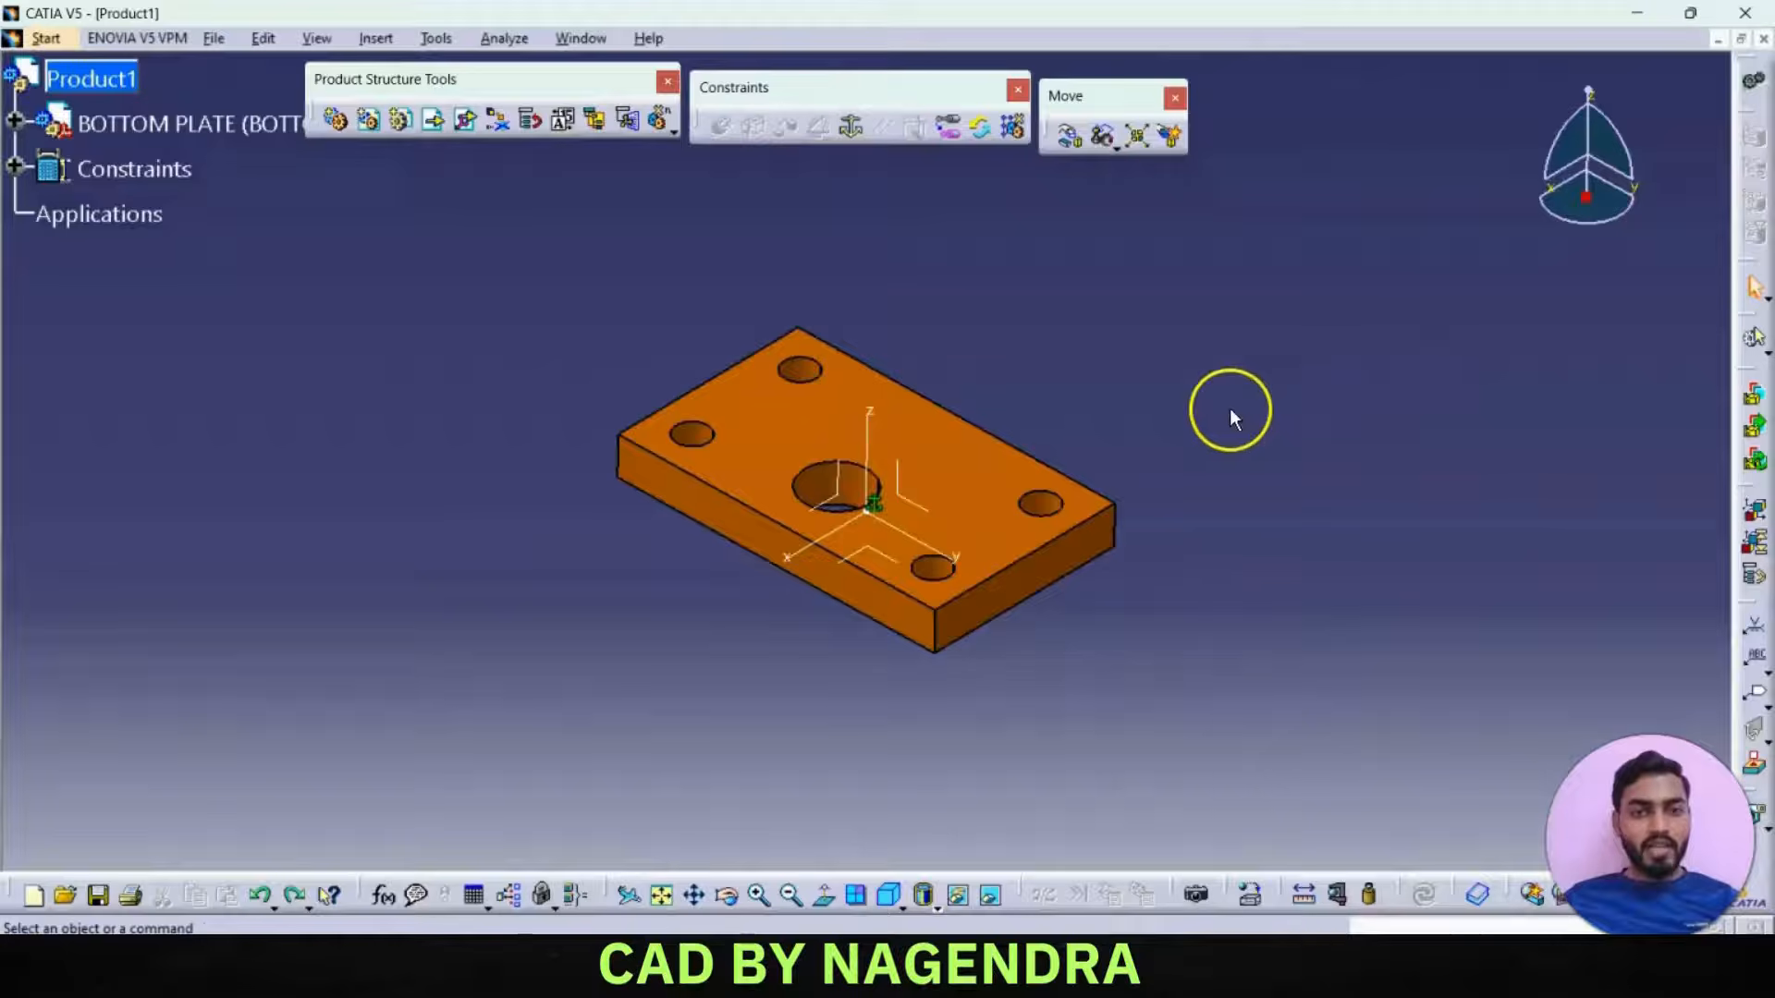
- Insert the GUIDE PILLAR part from the PTA folder into Product1 using Existing Component With Positioning, and place it clear of the bottom plate
click(470, 128)
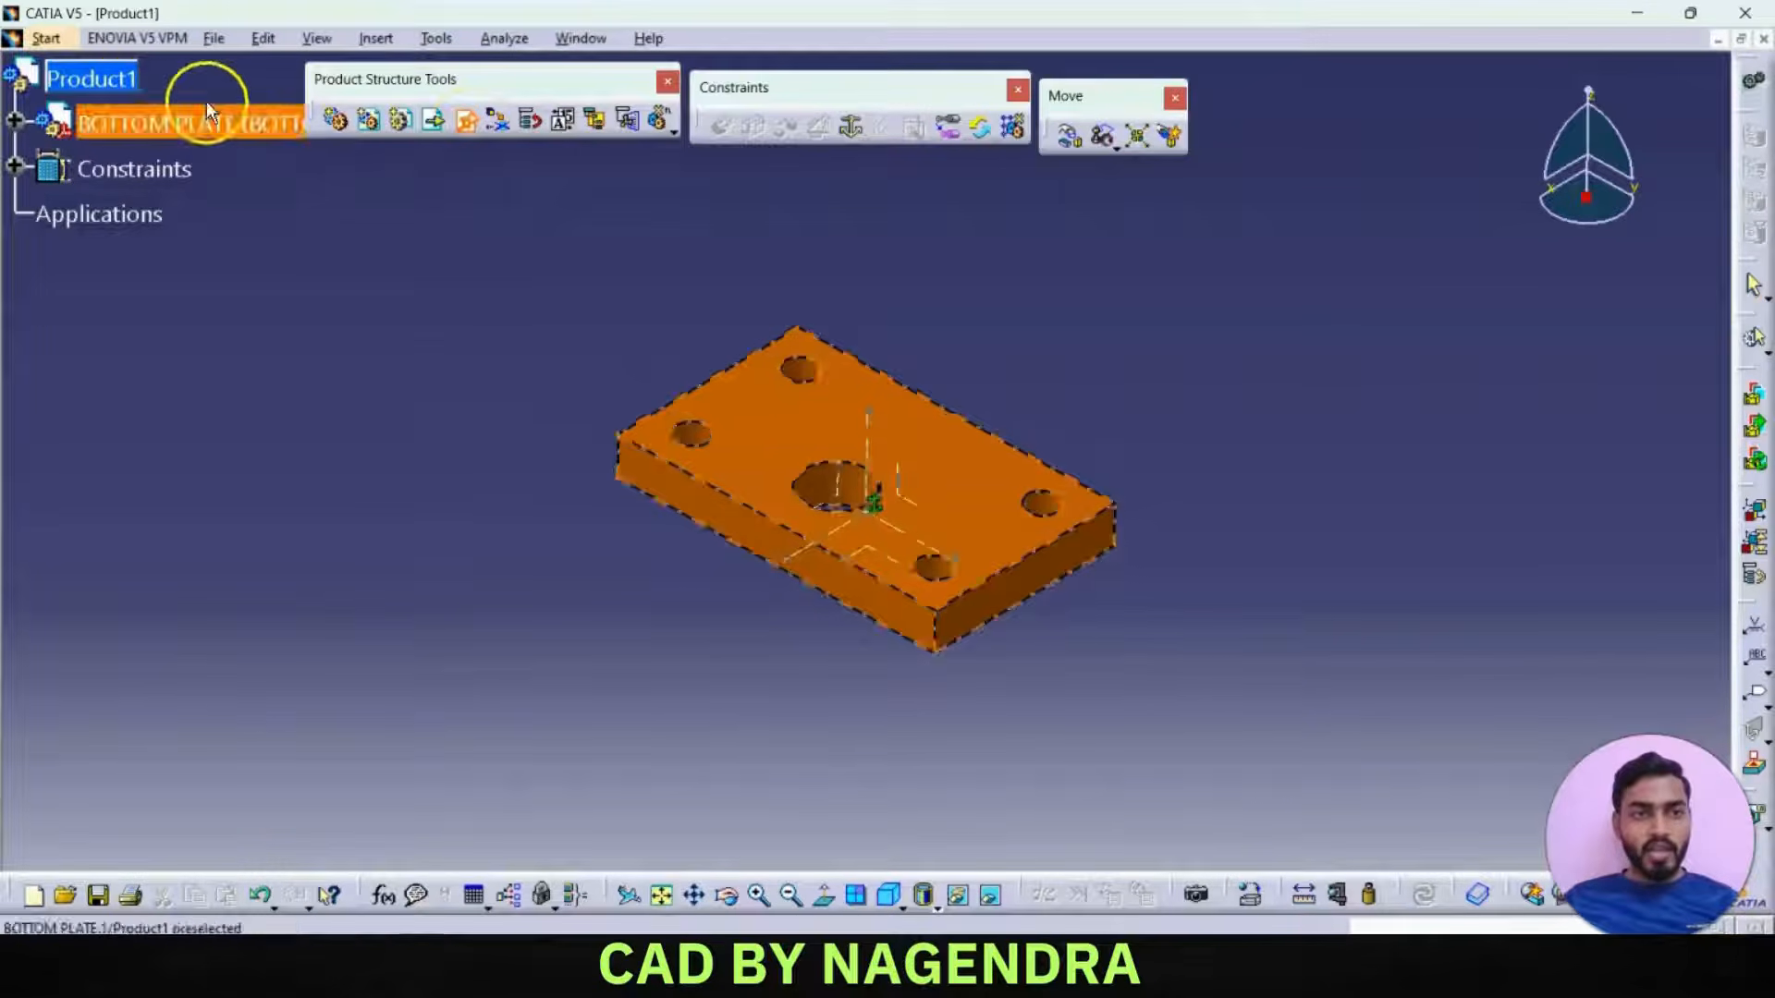
click(123, 78)
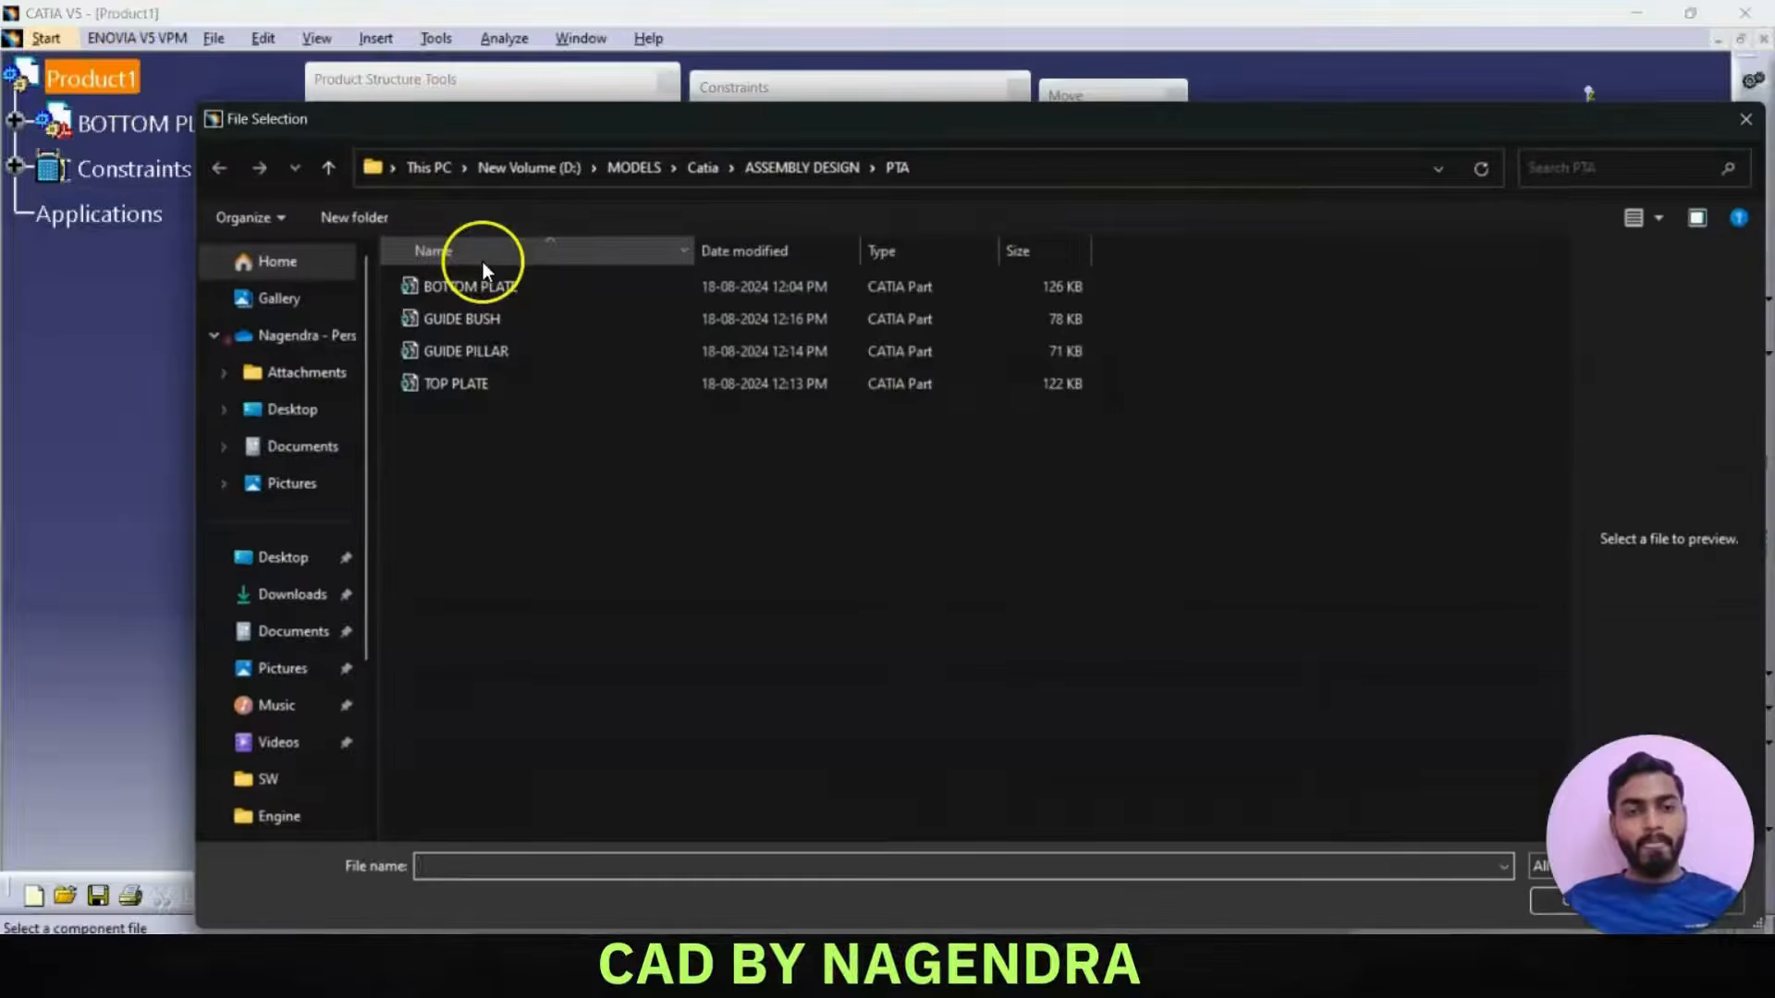
click(503, 351)
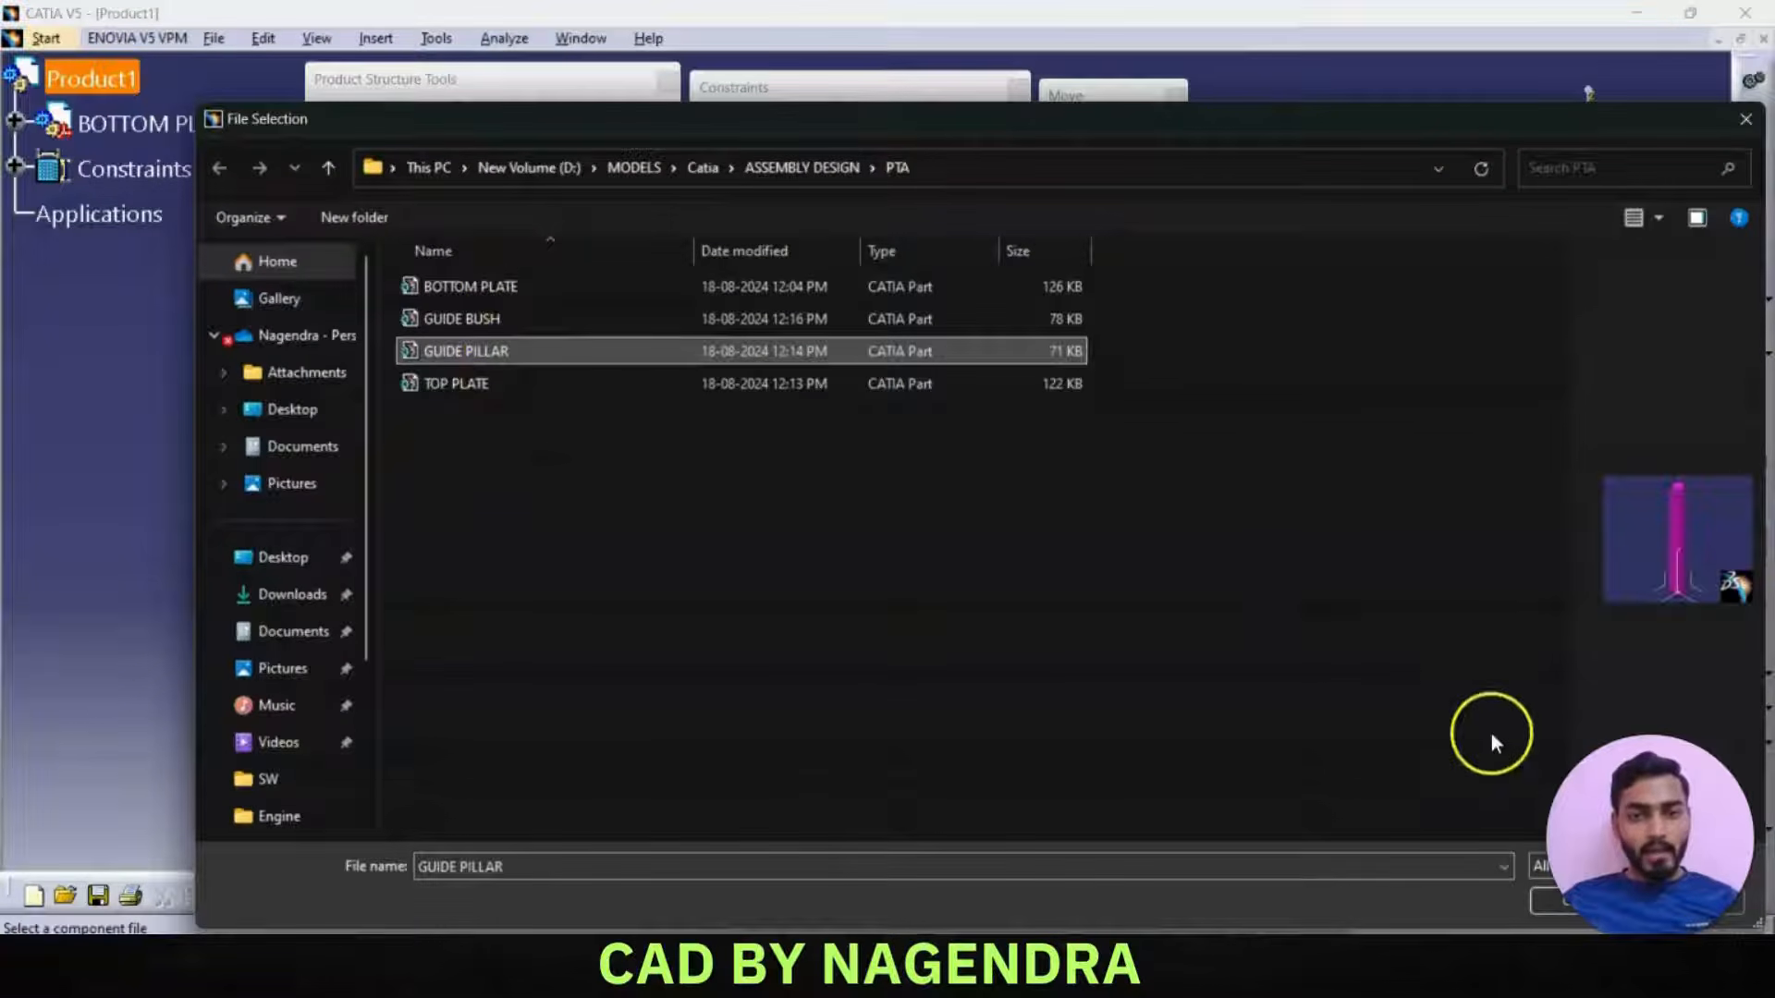
click(1571, 902)
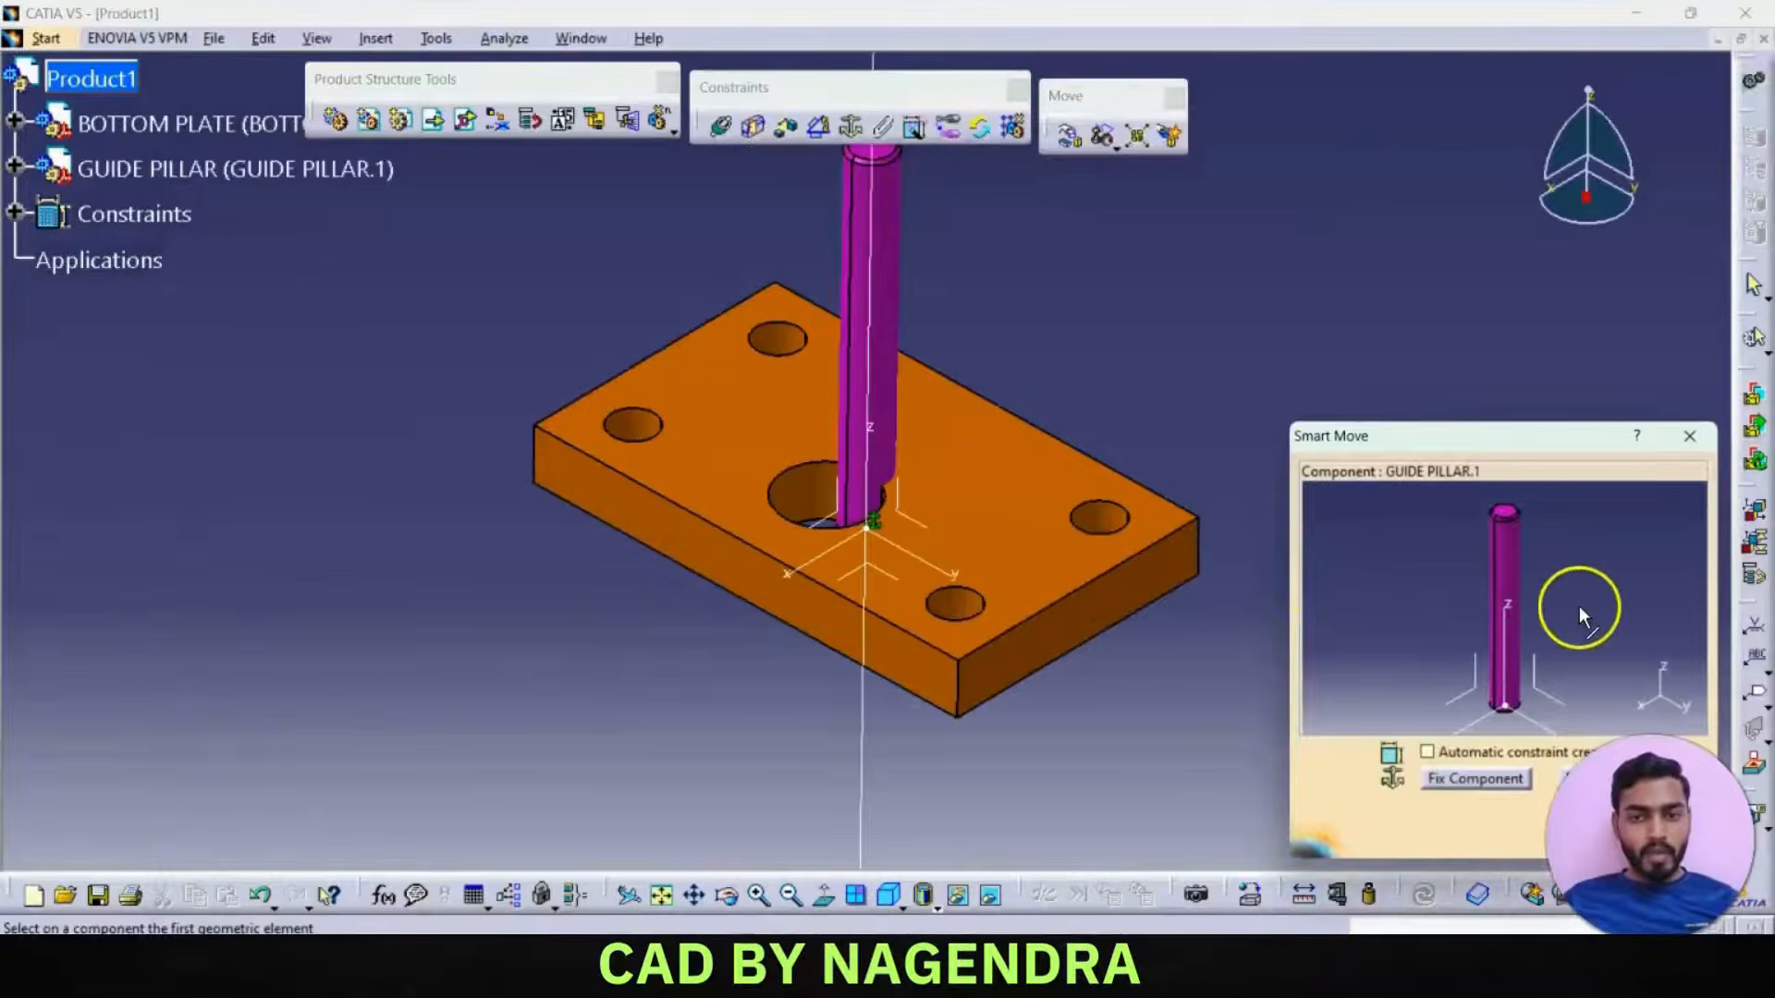
drag(1508, 623, 1321, 480)
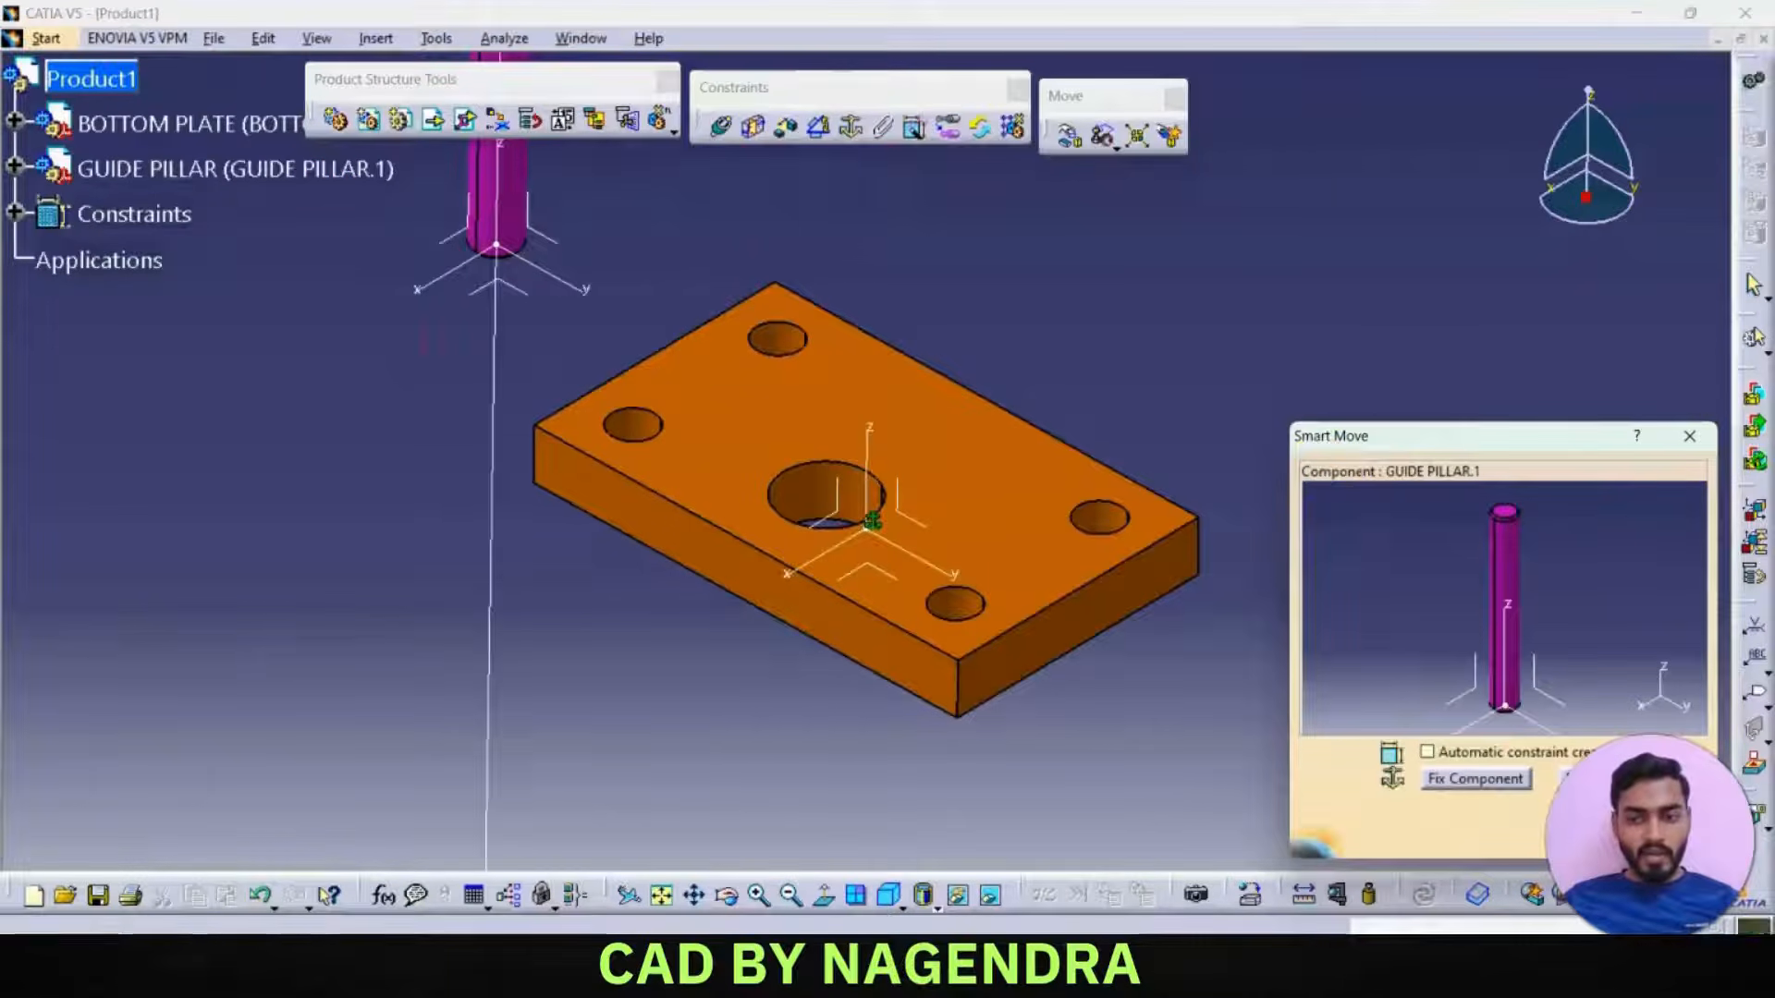
click(1592, 832)
middle_drag(1240, 383, 1122, 370)
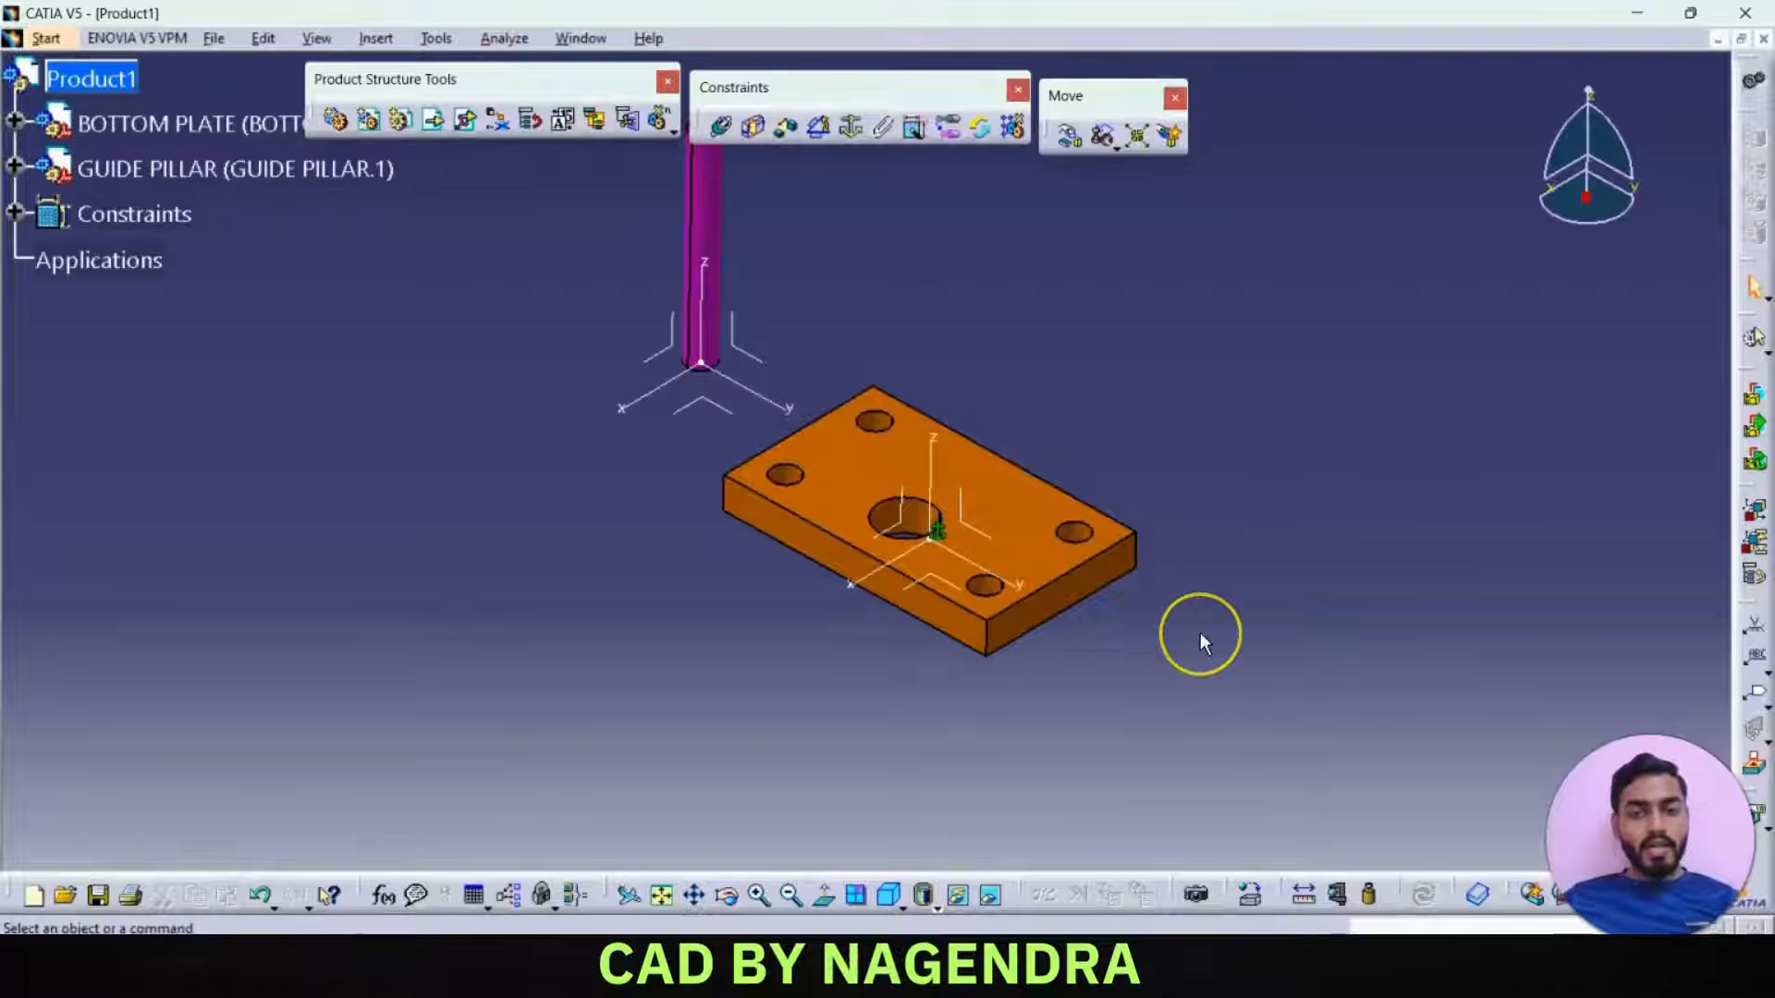
- Examine the bottom plate's PartBody features in the tree, including the corner hole Hole.2, and collapse the tree again
click(1045, 333)
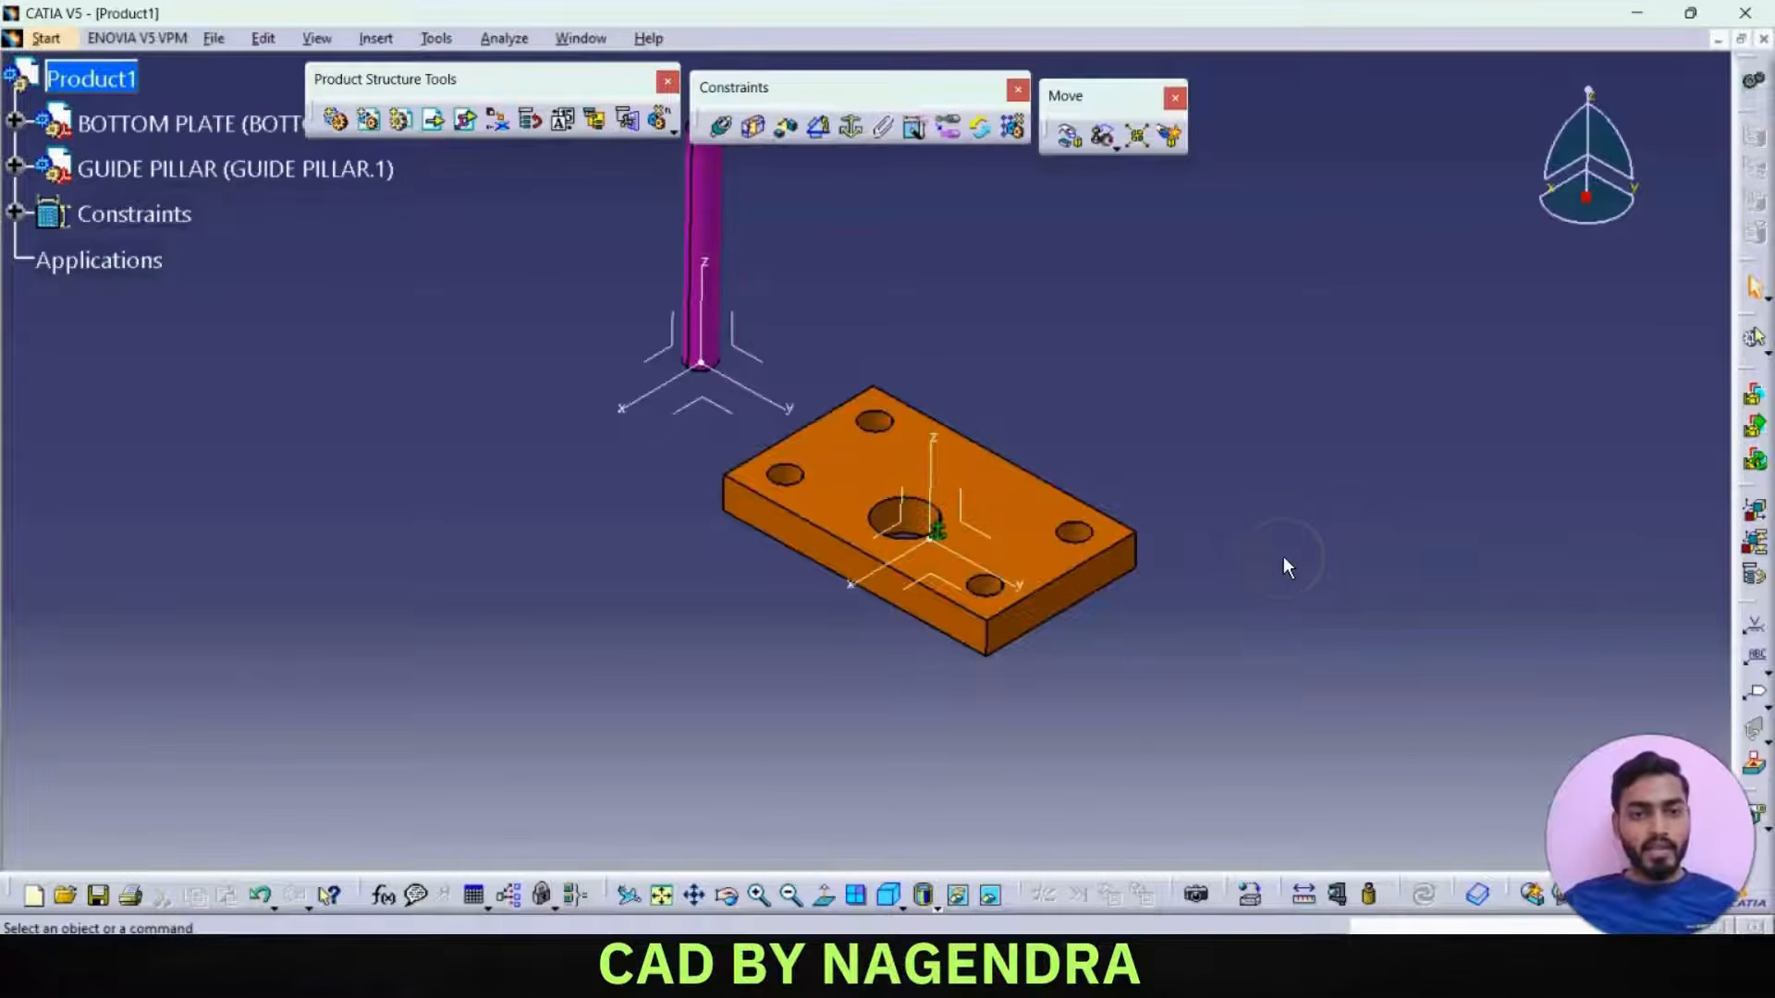
middle_drag(991, 392, 1026, 425)
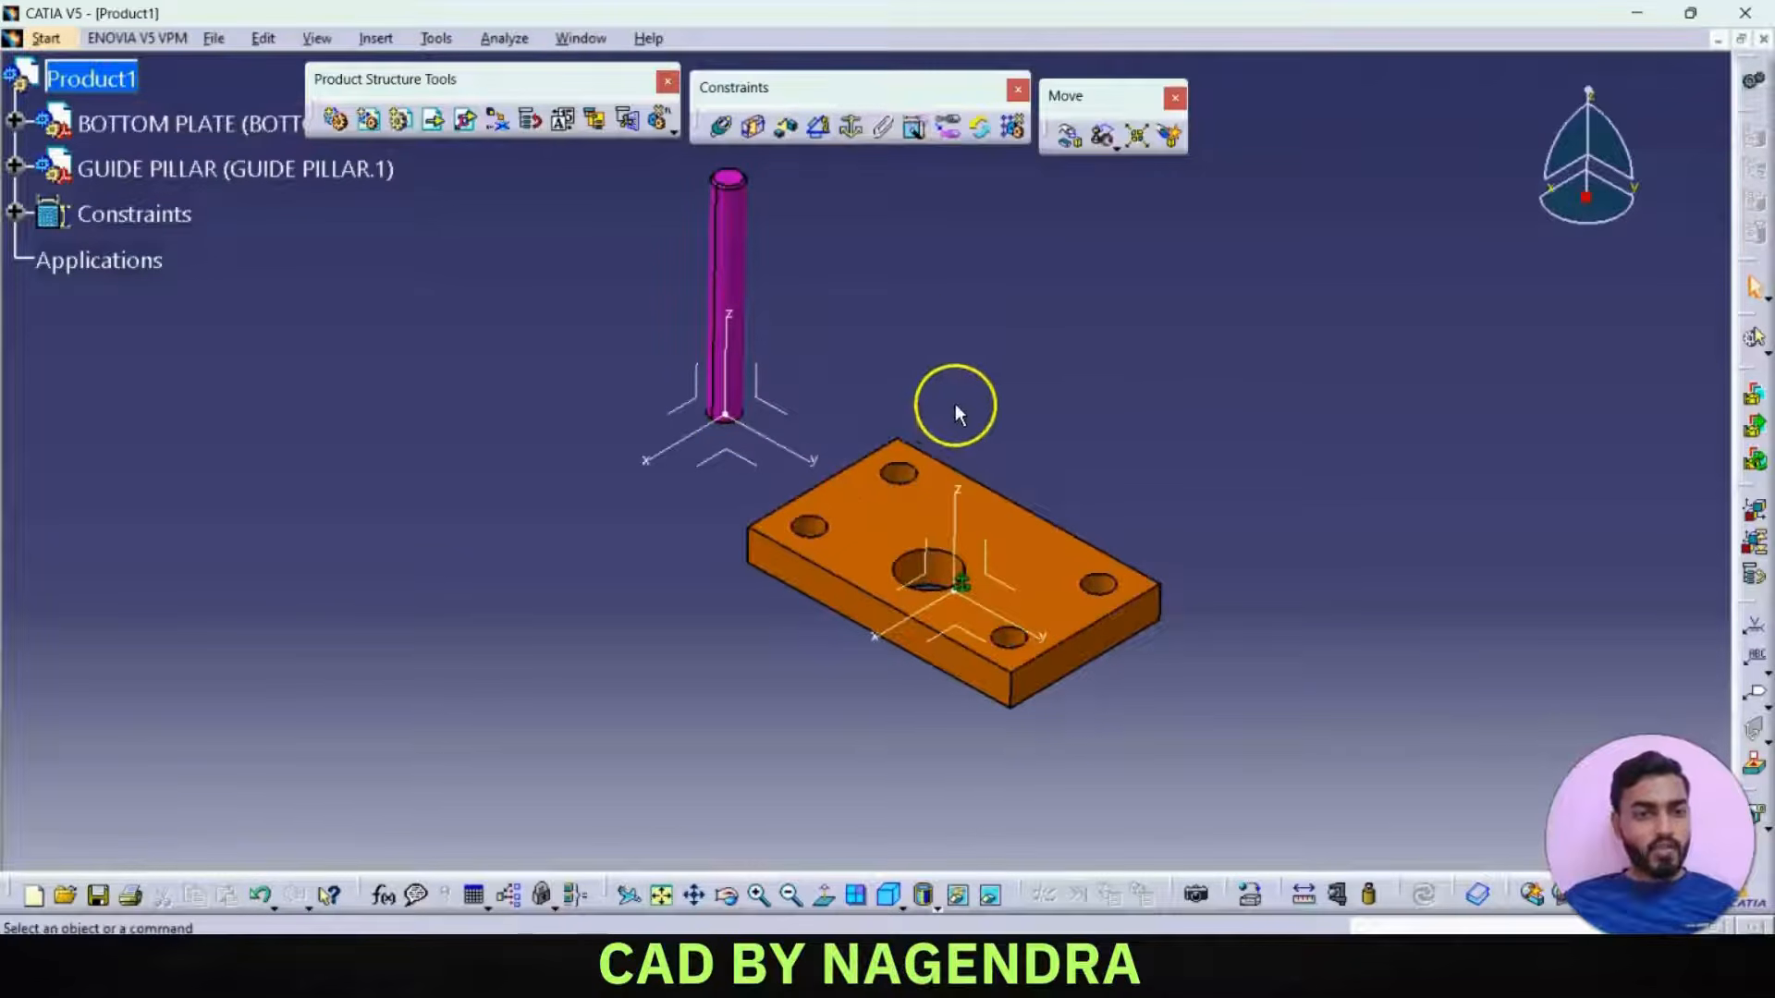
click(895, 530)
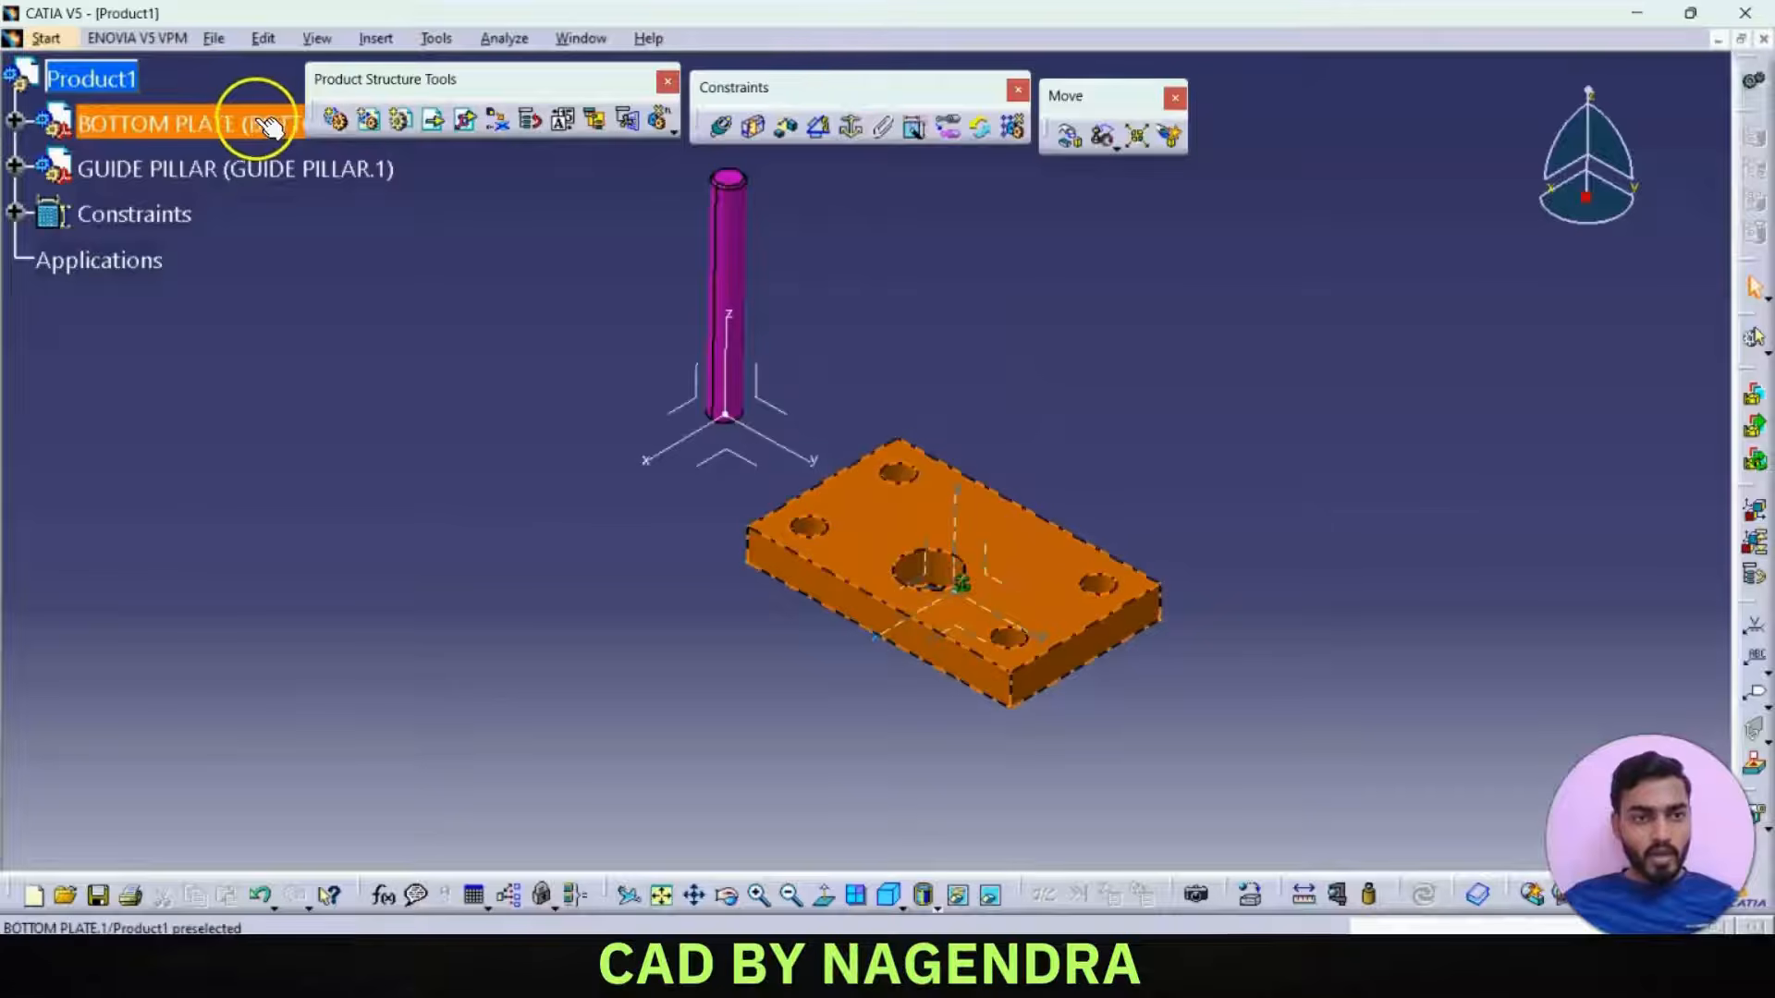
click(16, 122)
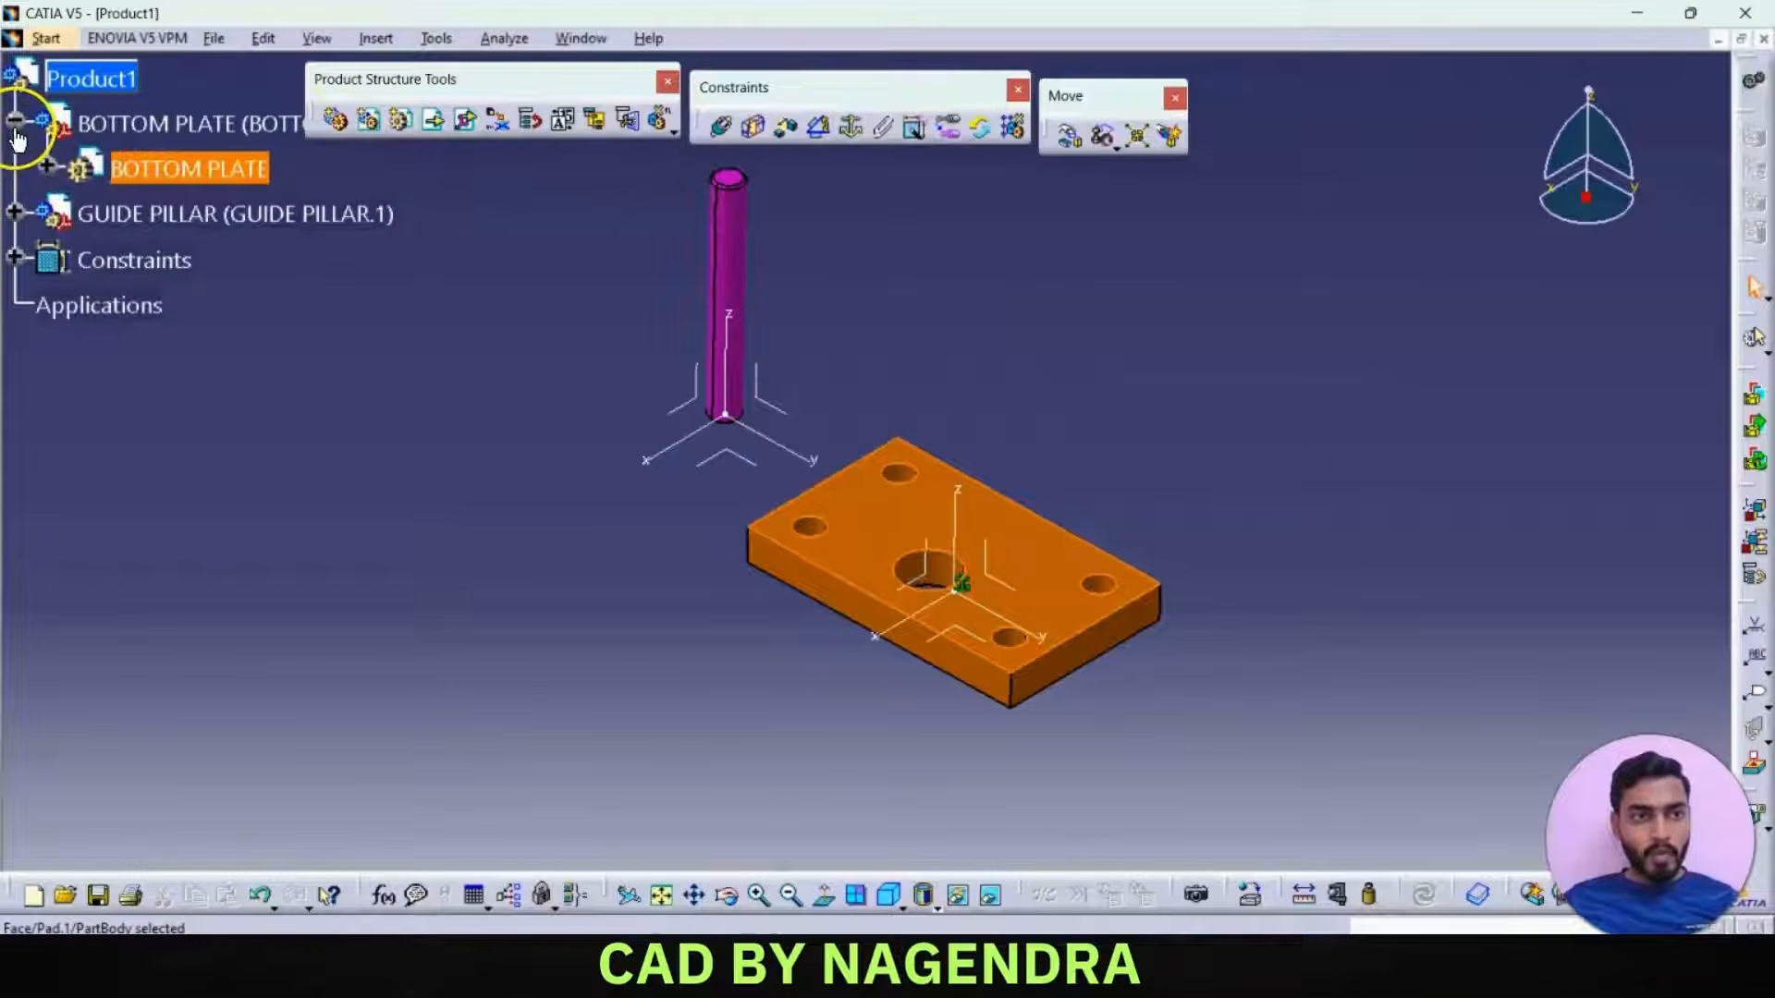
click(46, 167)
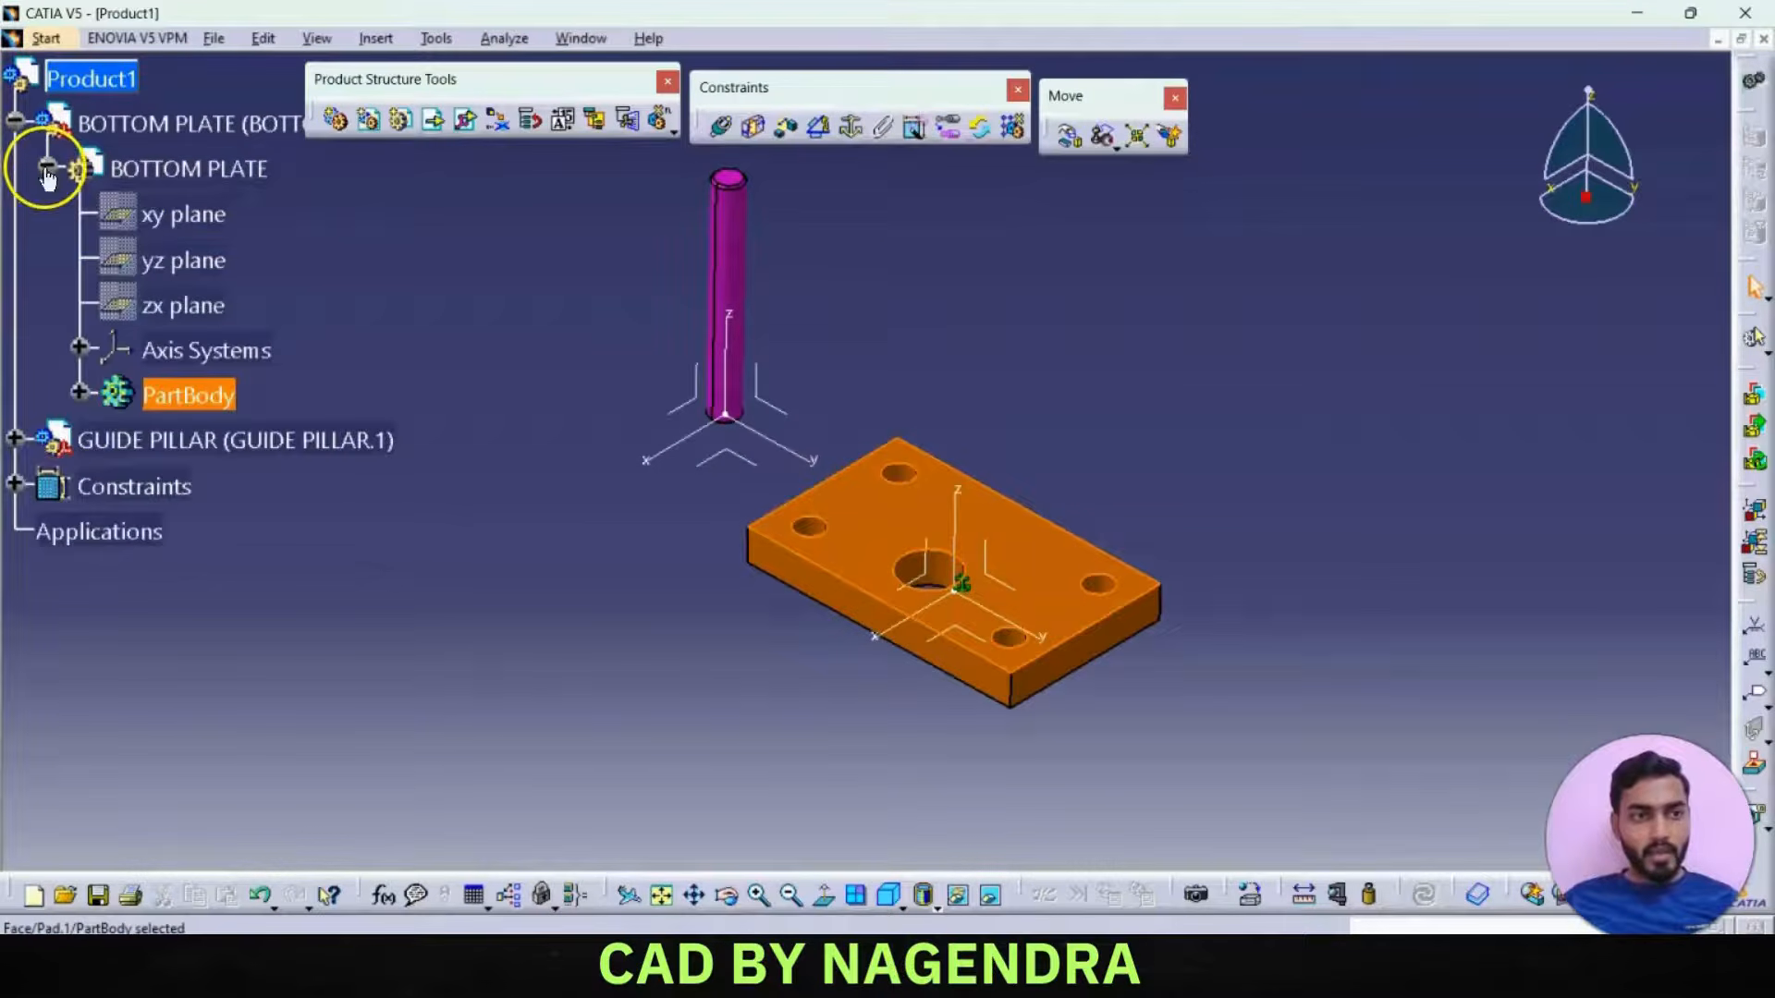
click(80, 394)
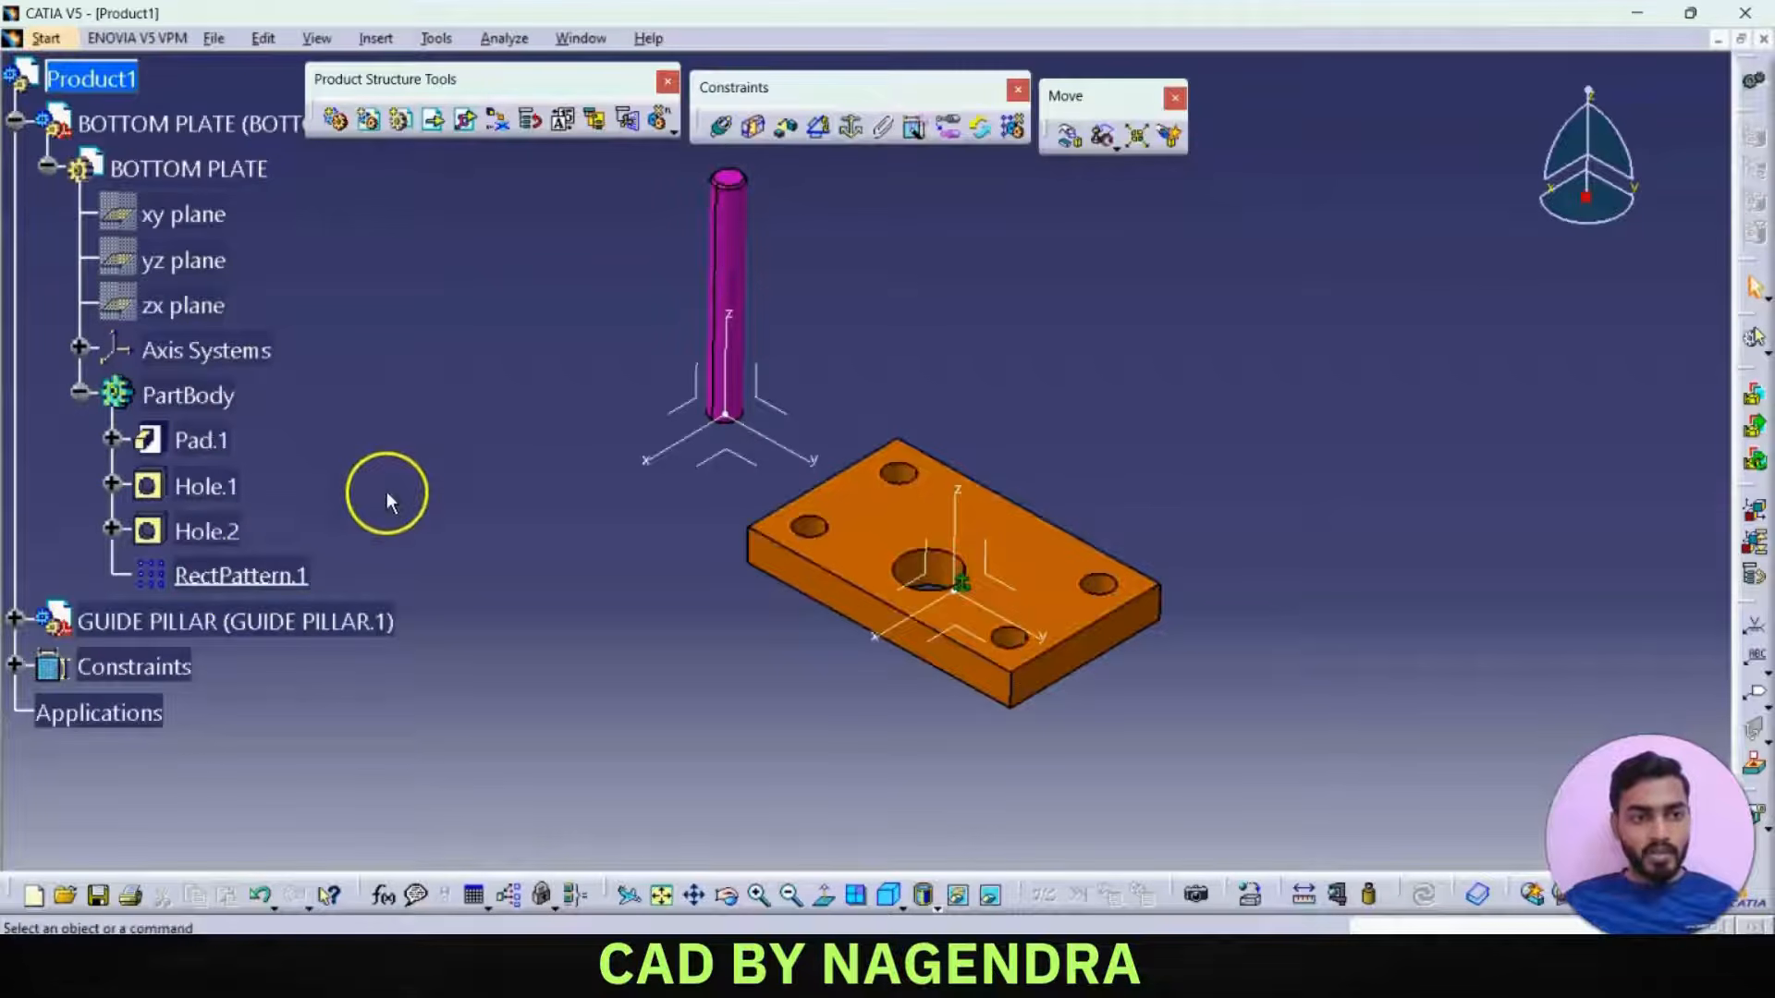
click(202, 533)
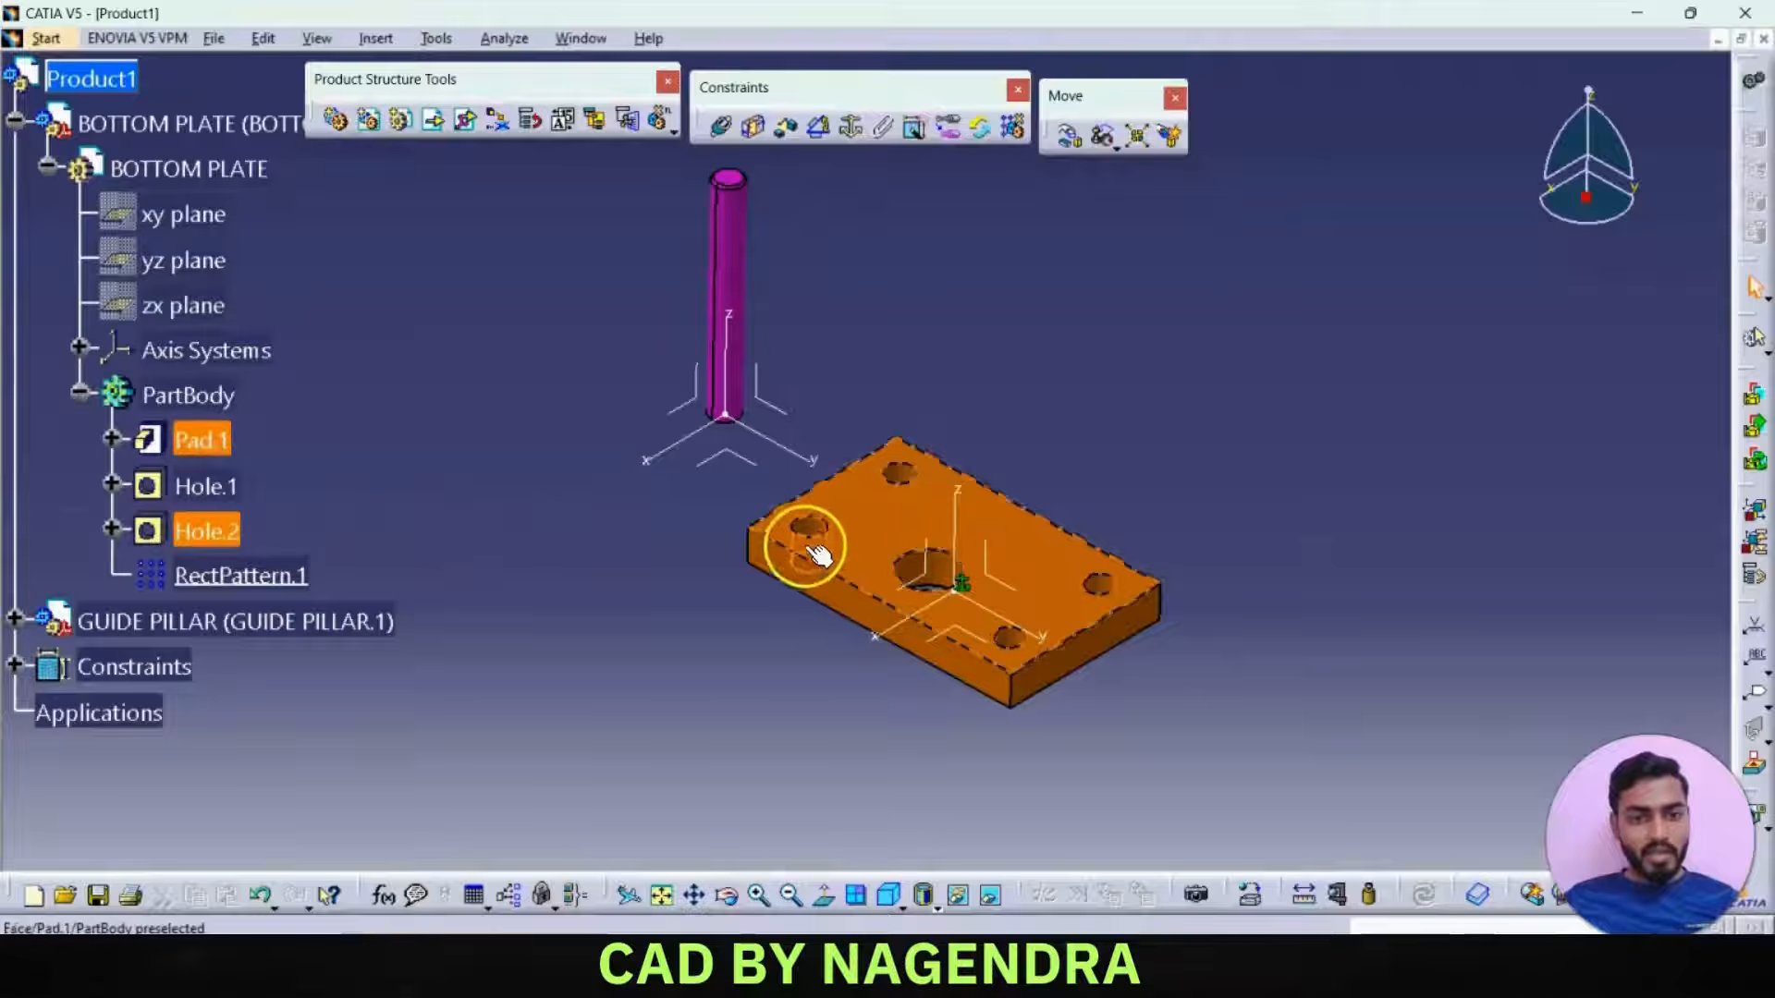
click(464, 446)
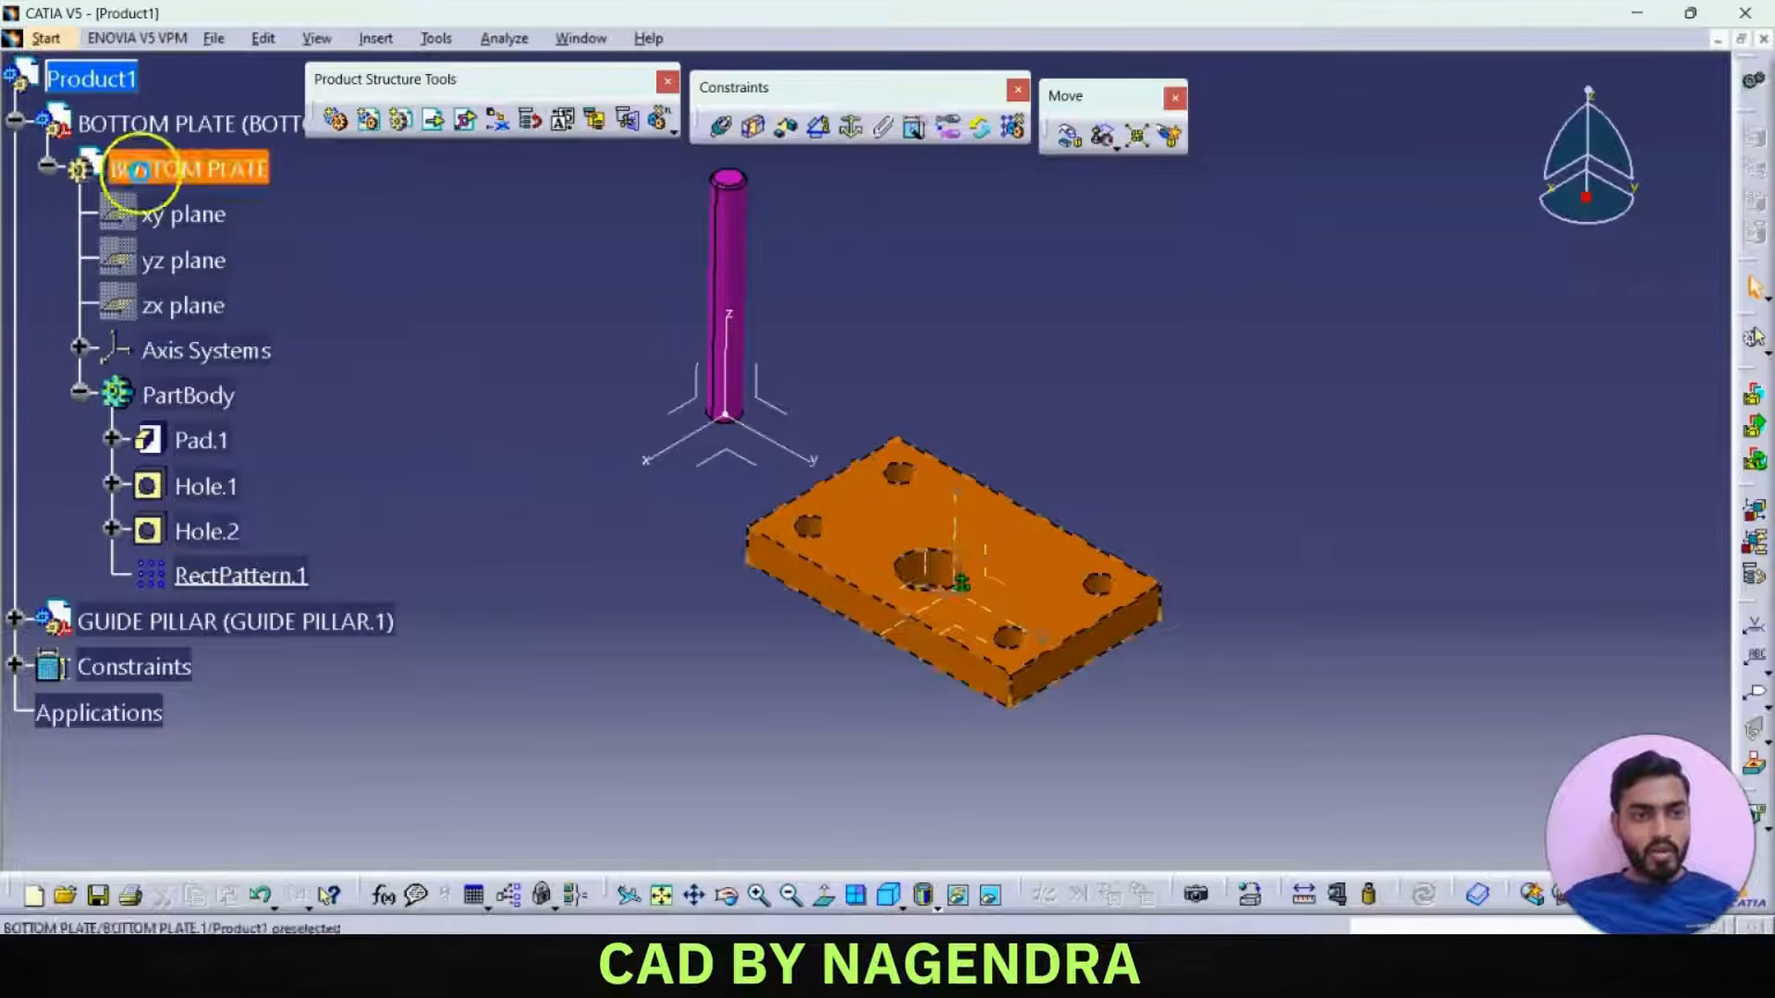
click(17, 122)
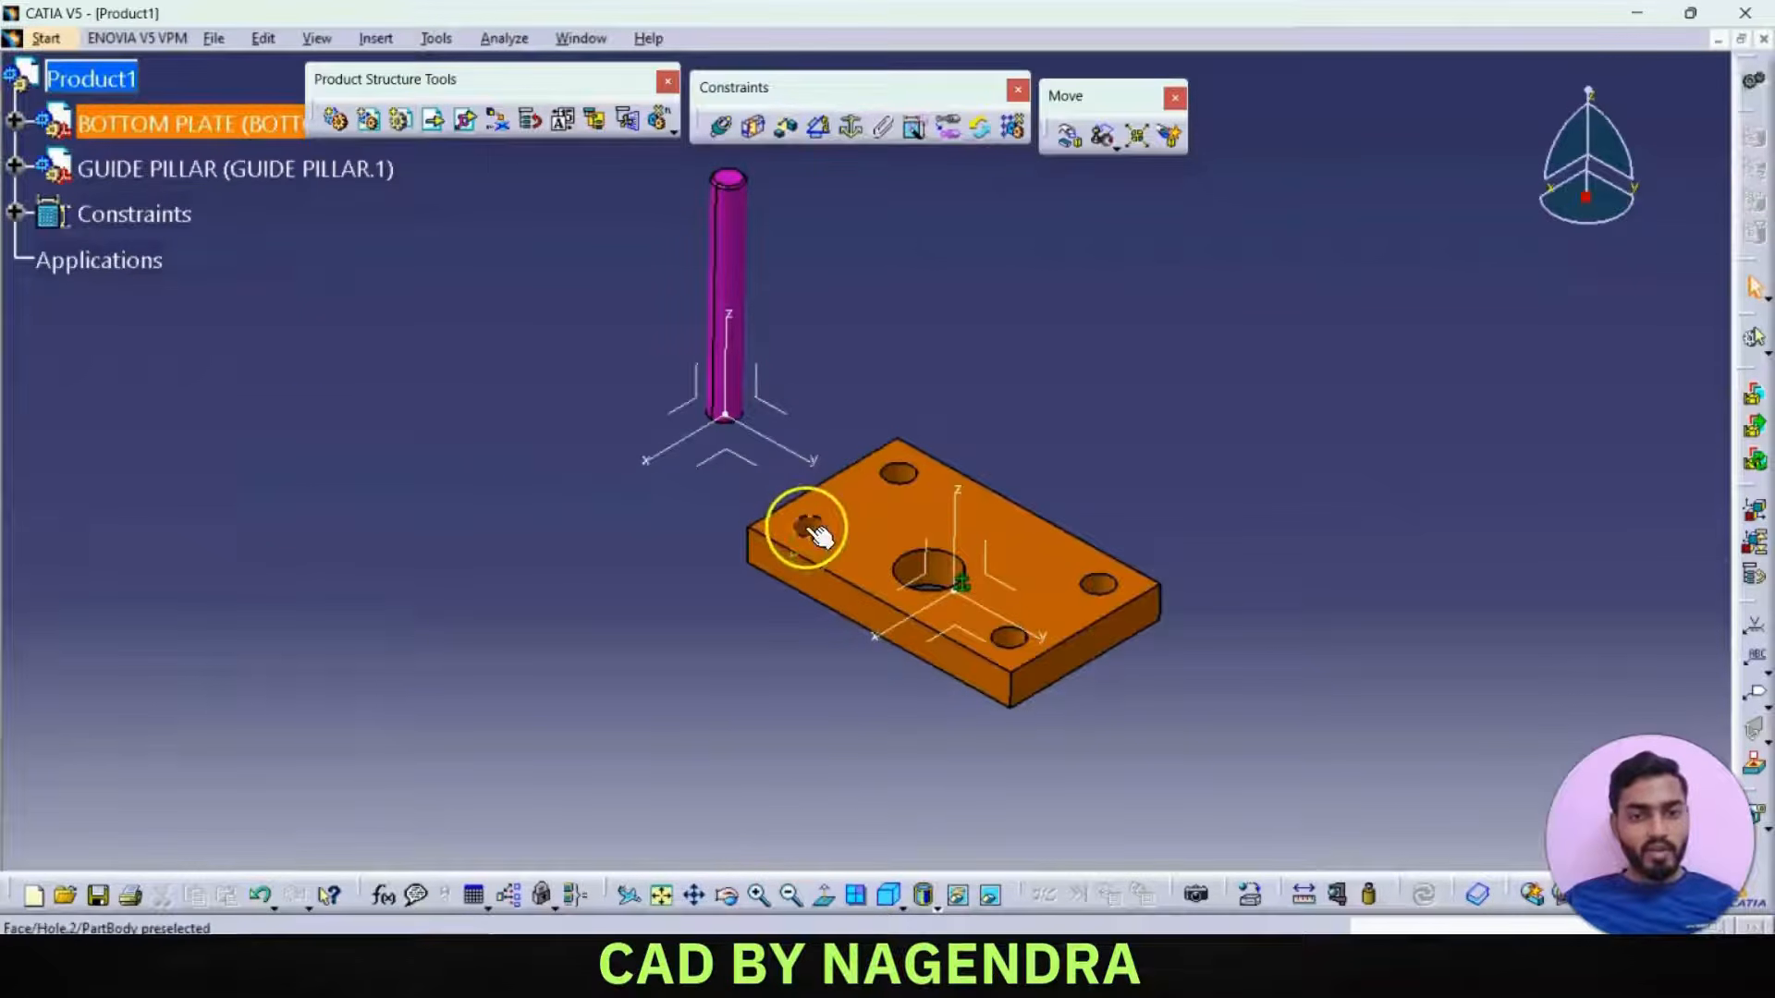
- Turn off future prompts from the Assistant message shown for the coincidence constraint and dismiss it
click(723, 127)
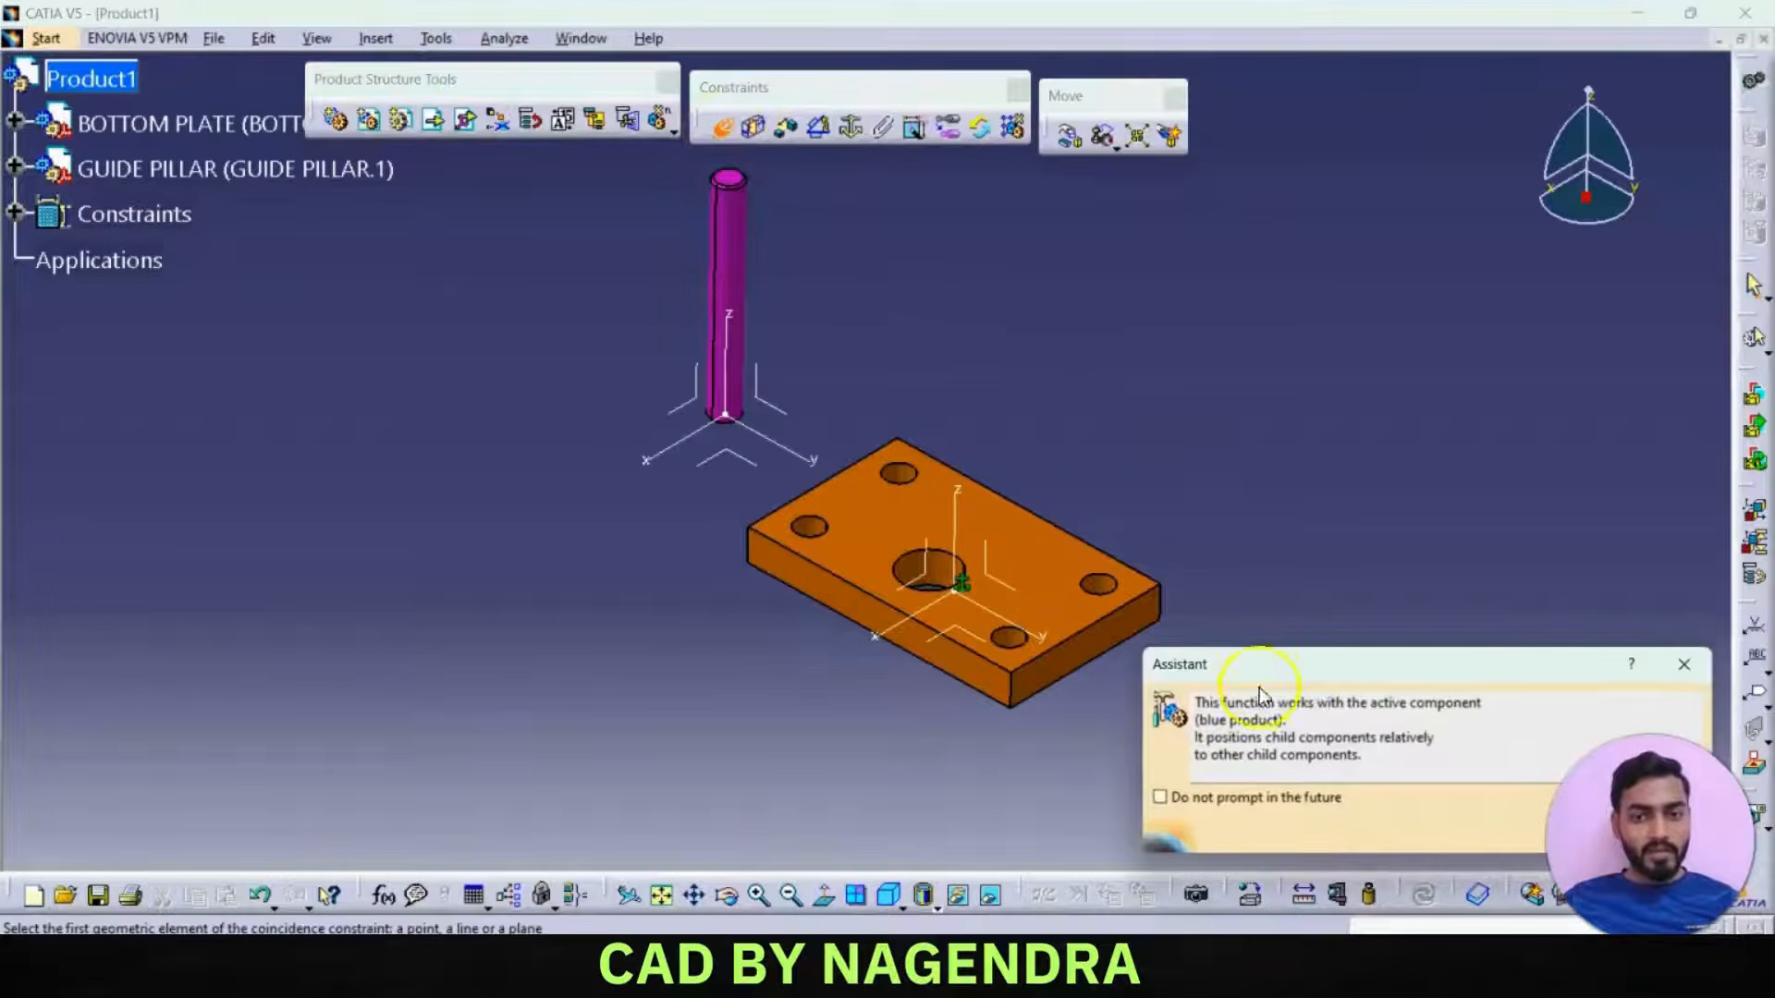
click(1159, 797)
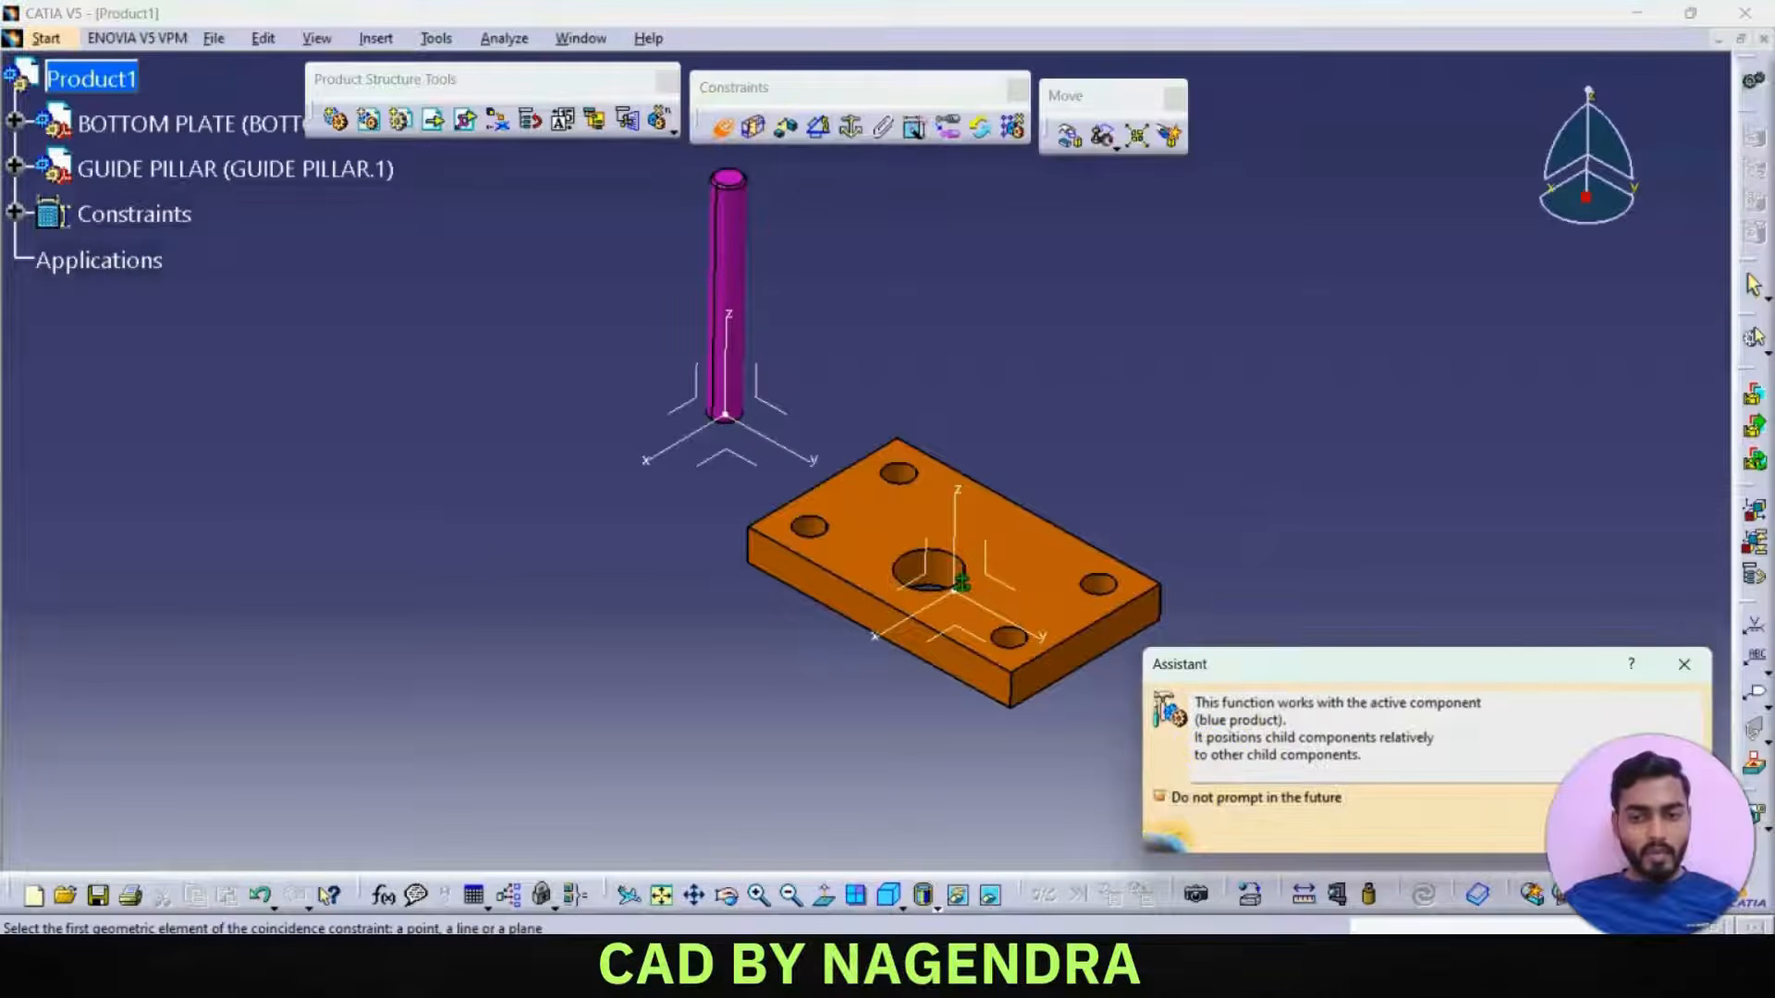
click(1684, 664)
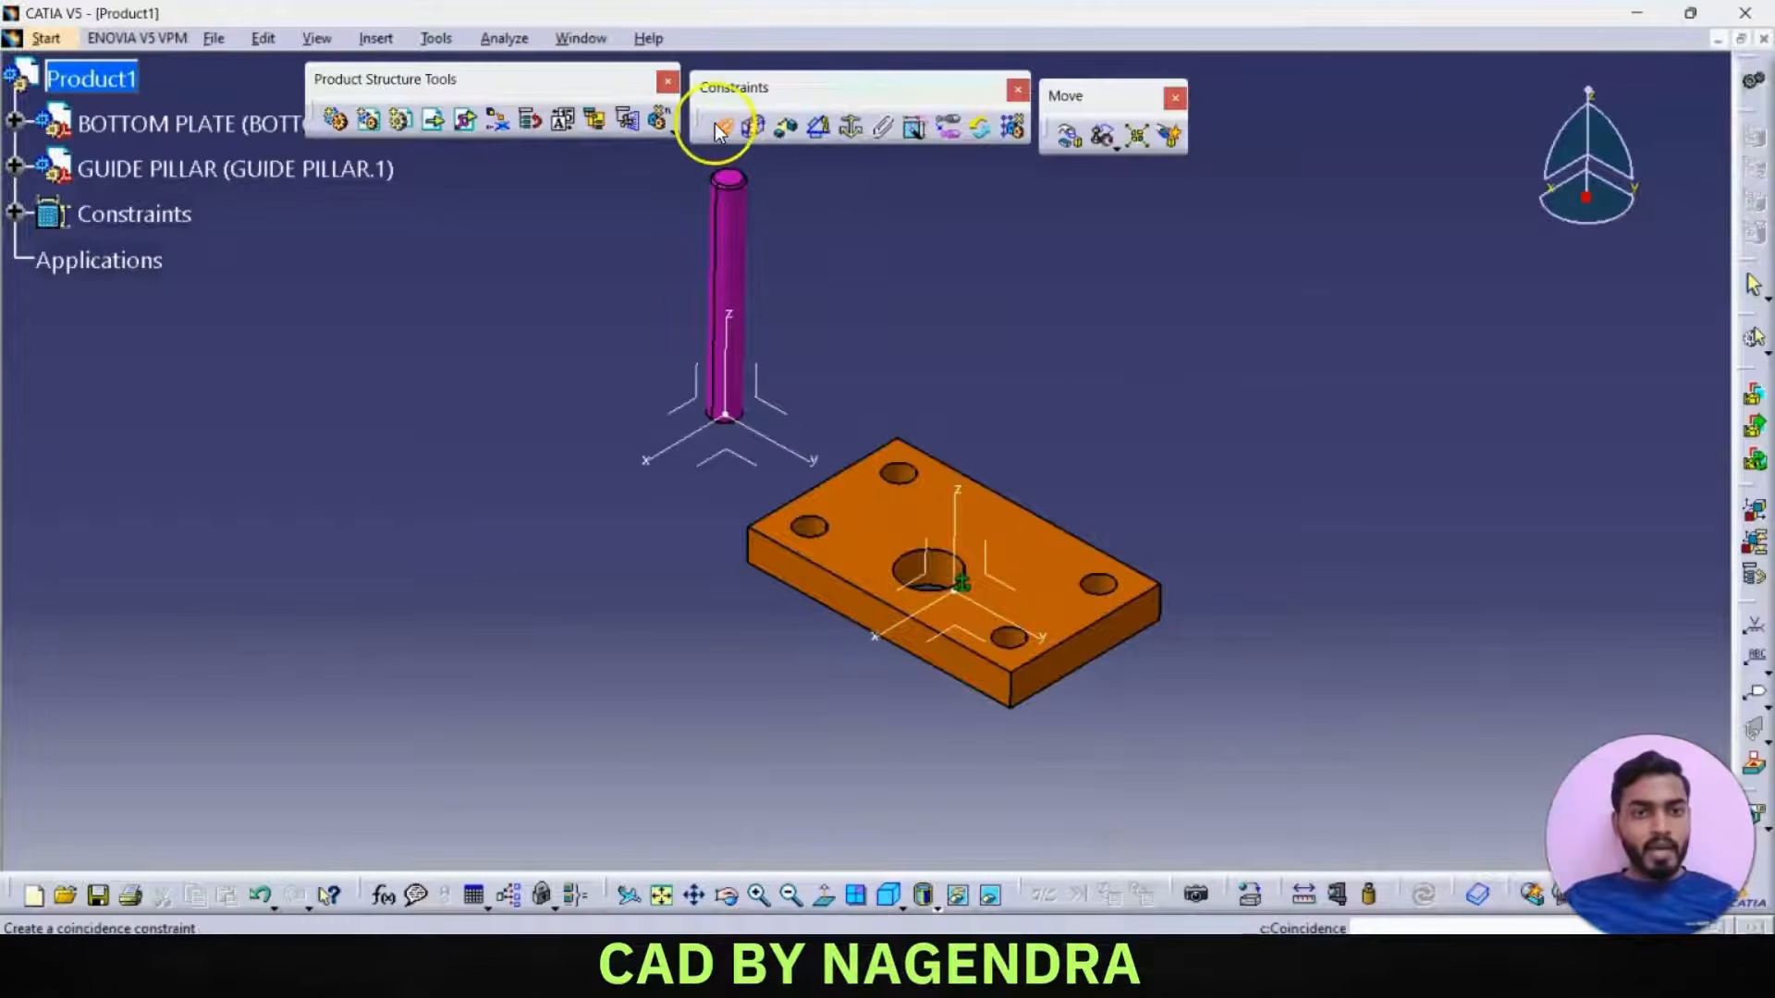
- Make the guide pillar's axis coincident with the axis of the bottom plate's corner hole Hole.2 and update the assembly
click(726, 251)
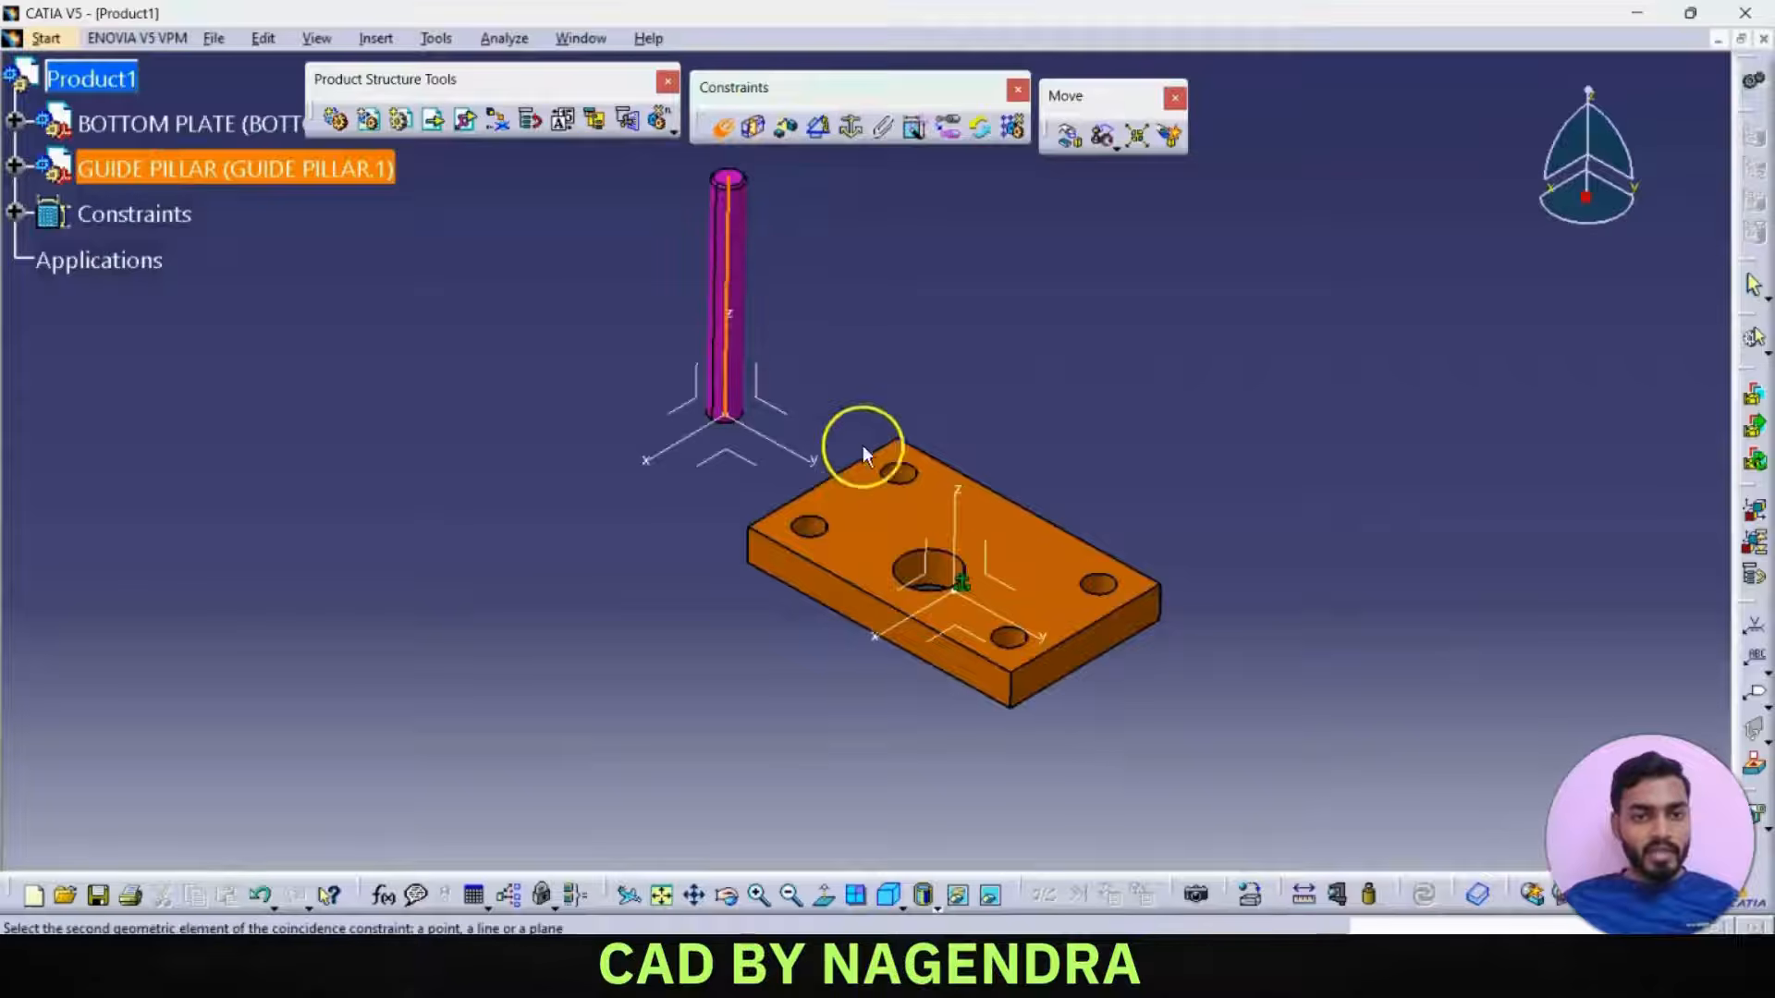
click(817, 530)
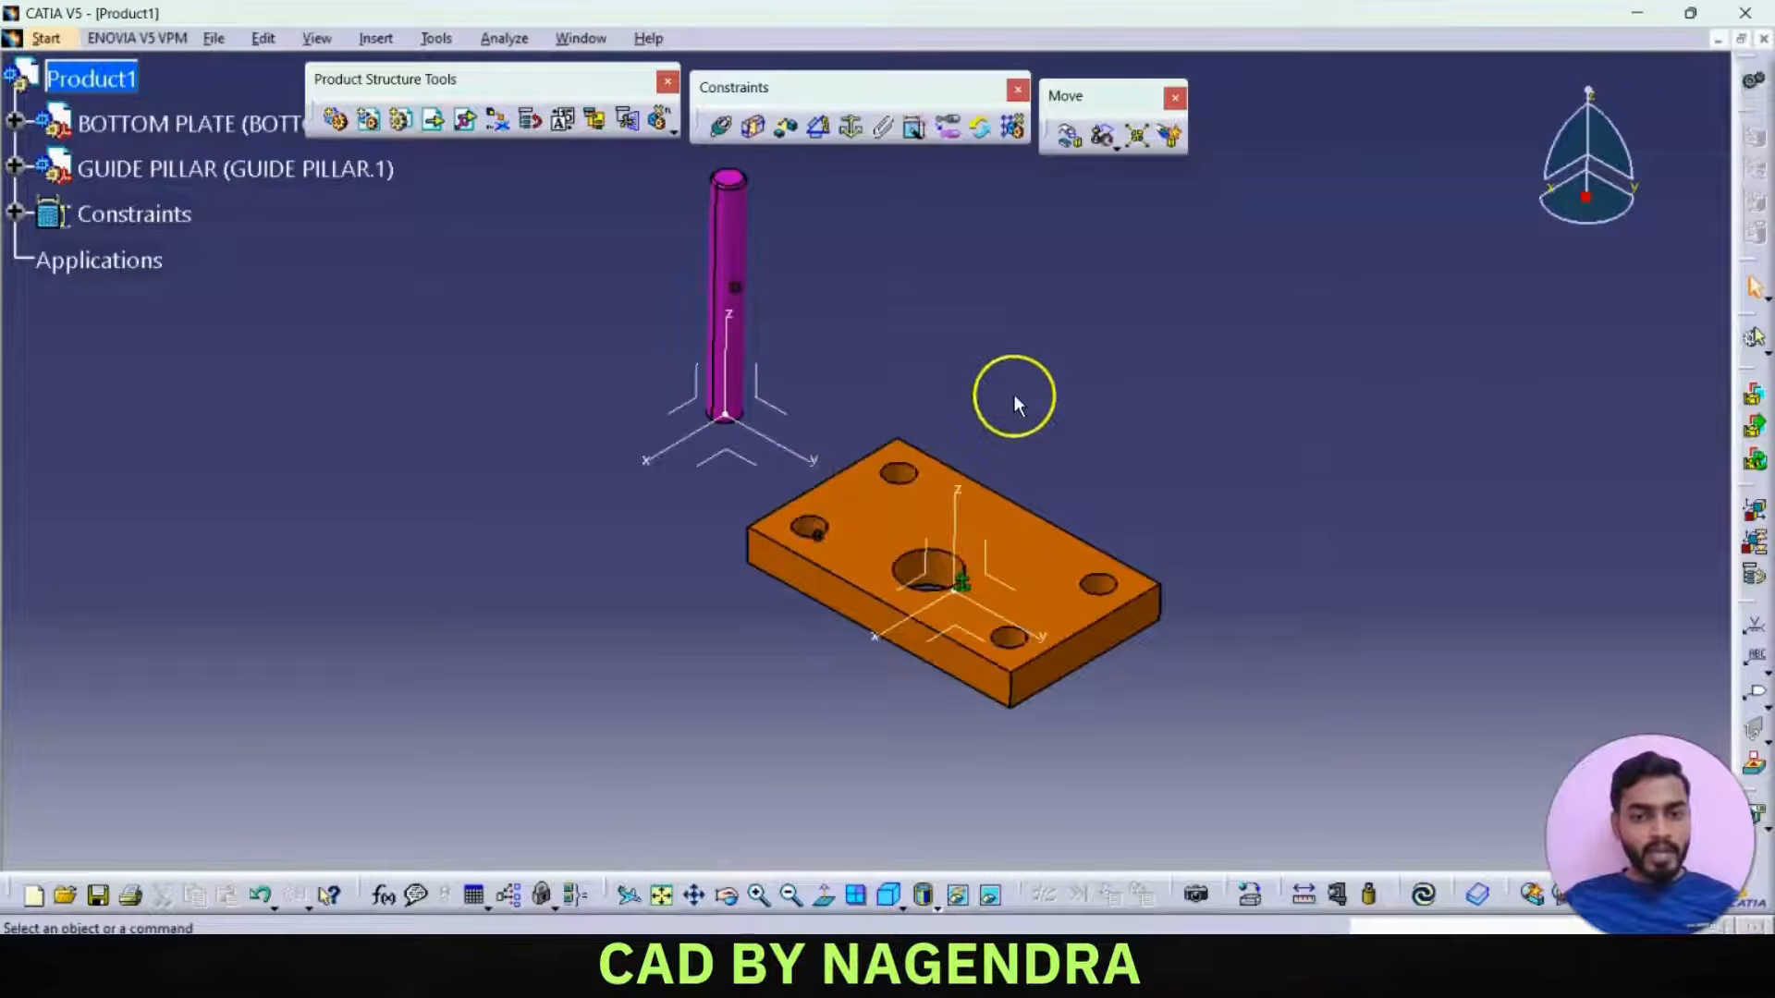
drag(1403, 890, 1435, 362)
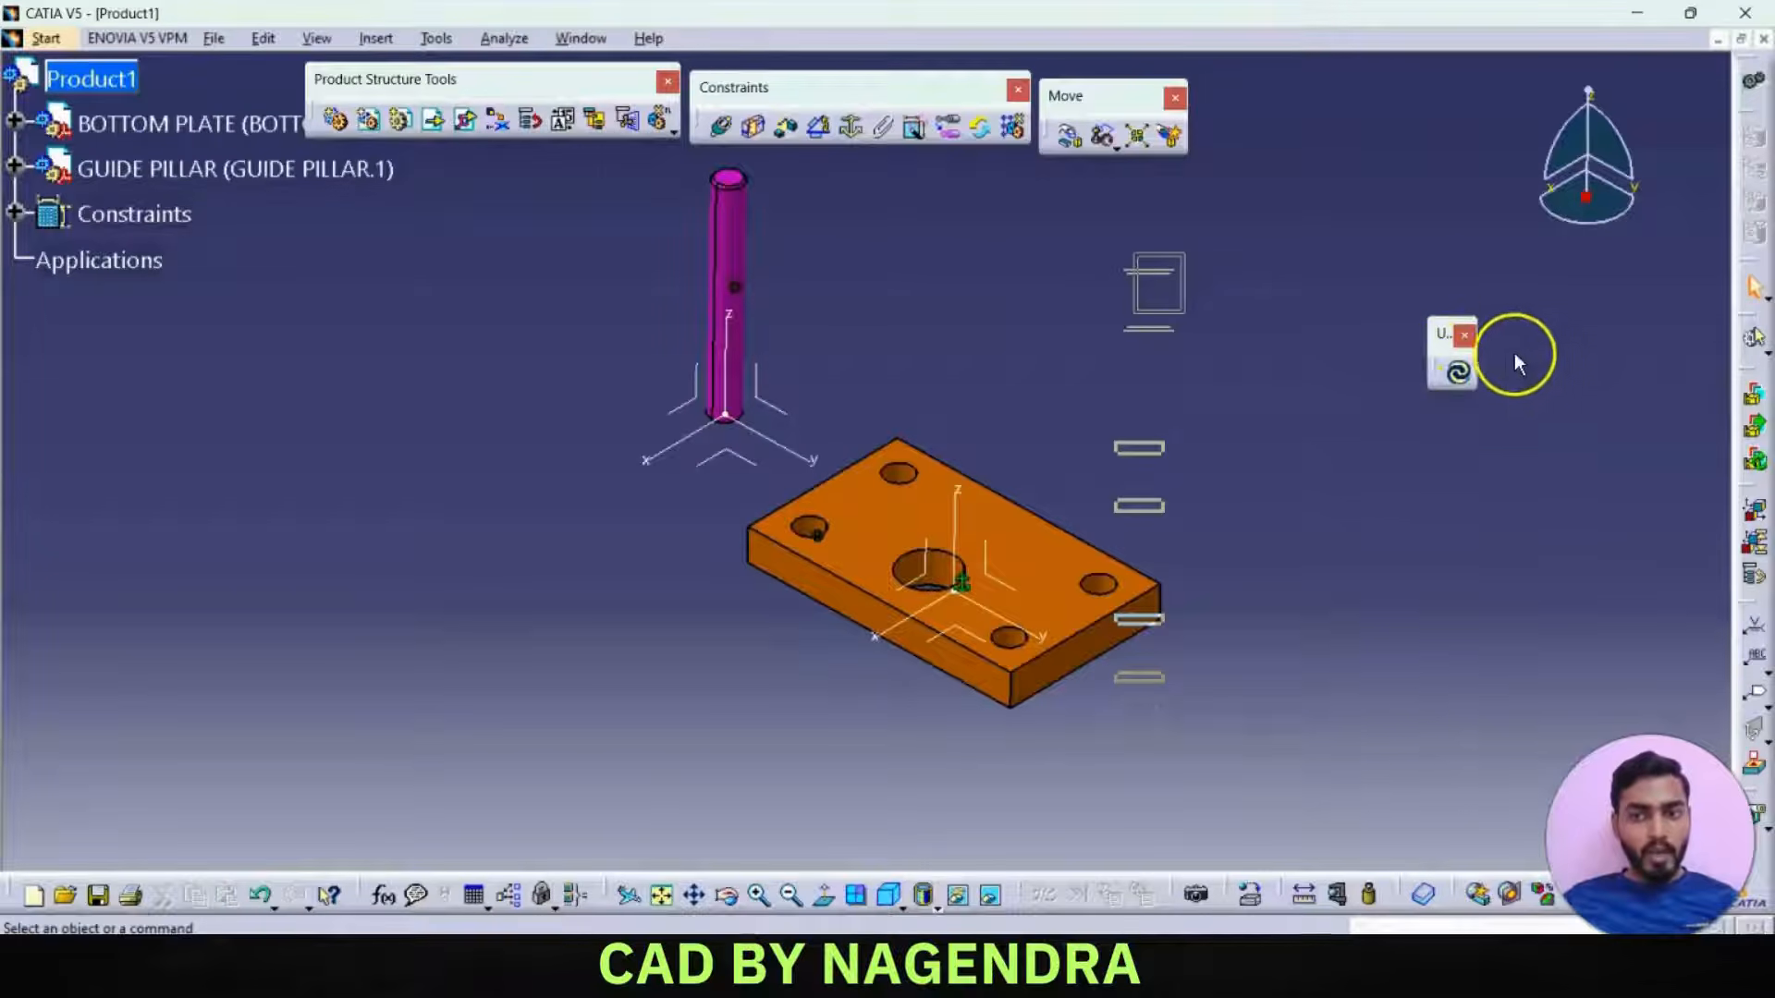
click(1460, 375)
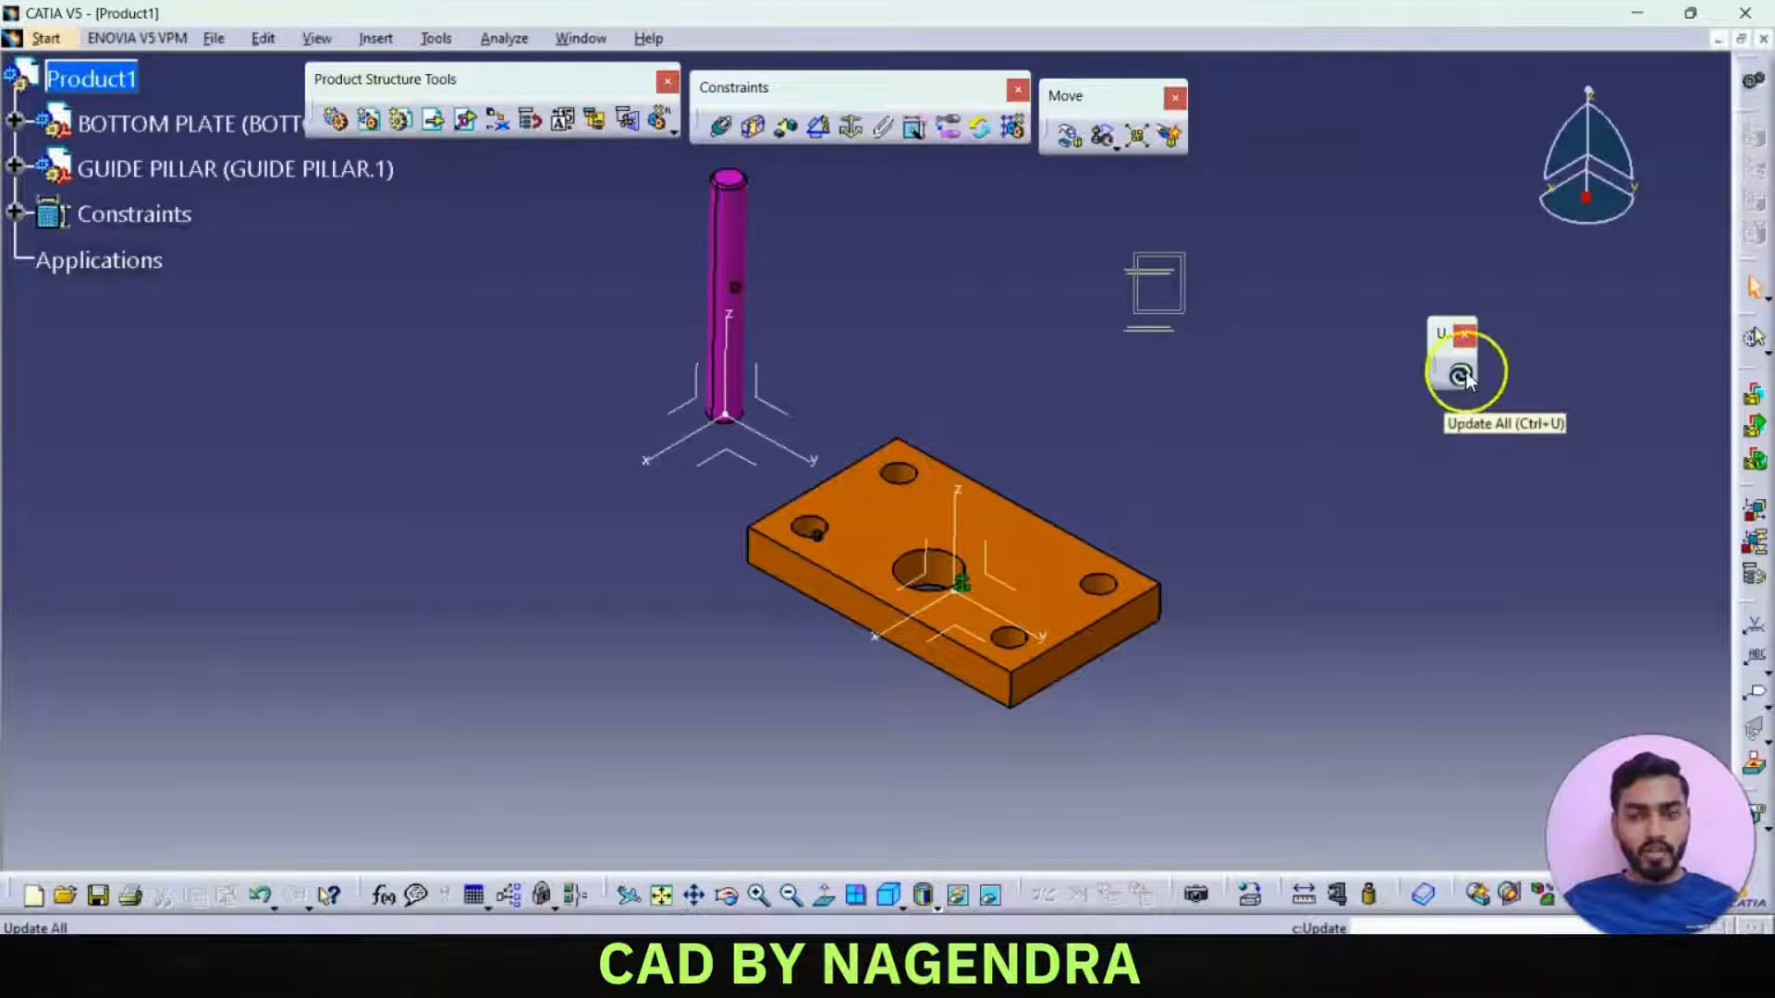
- Make the guide pillar's bottom face coincident with the bottom plate's underside using orientation Same, and update the assembly
middle_drag(918, 289, 1012, 370)
middle_drag(1017, 434, 1088, 169)
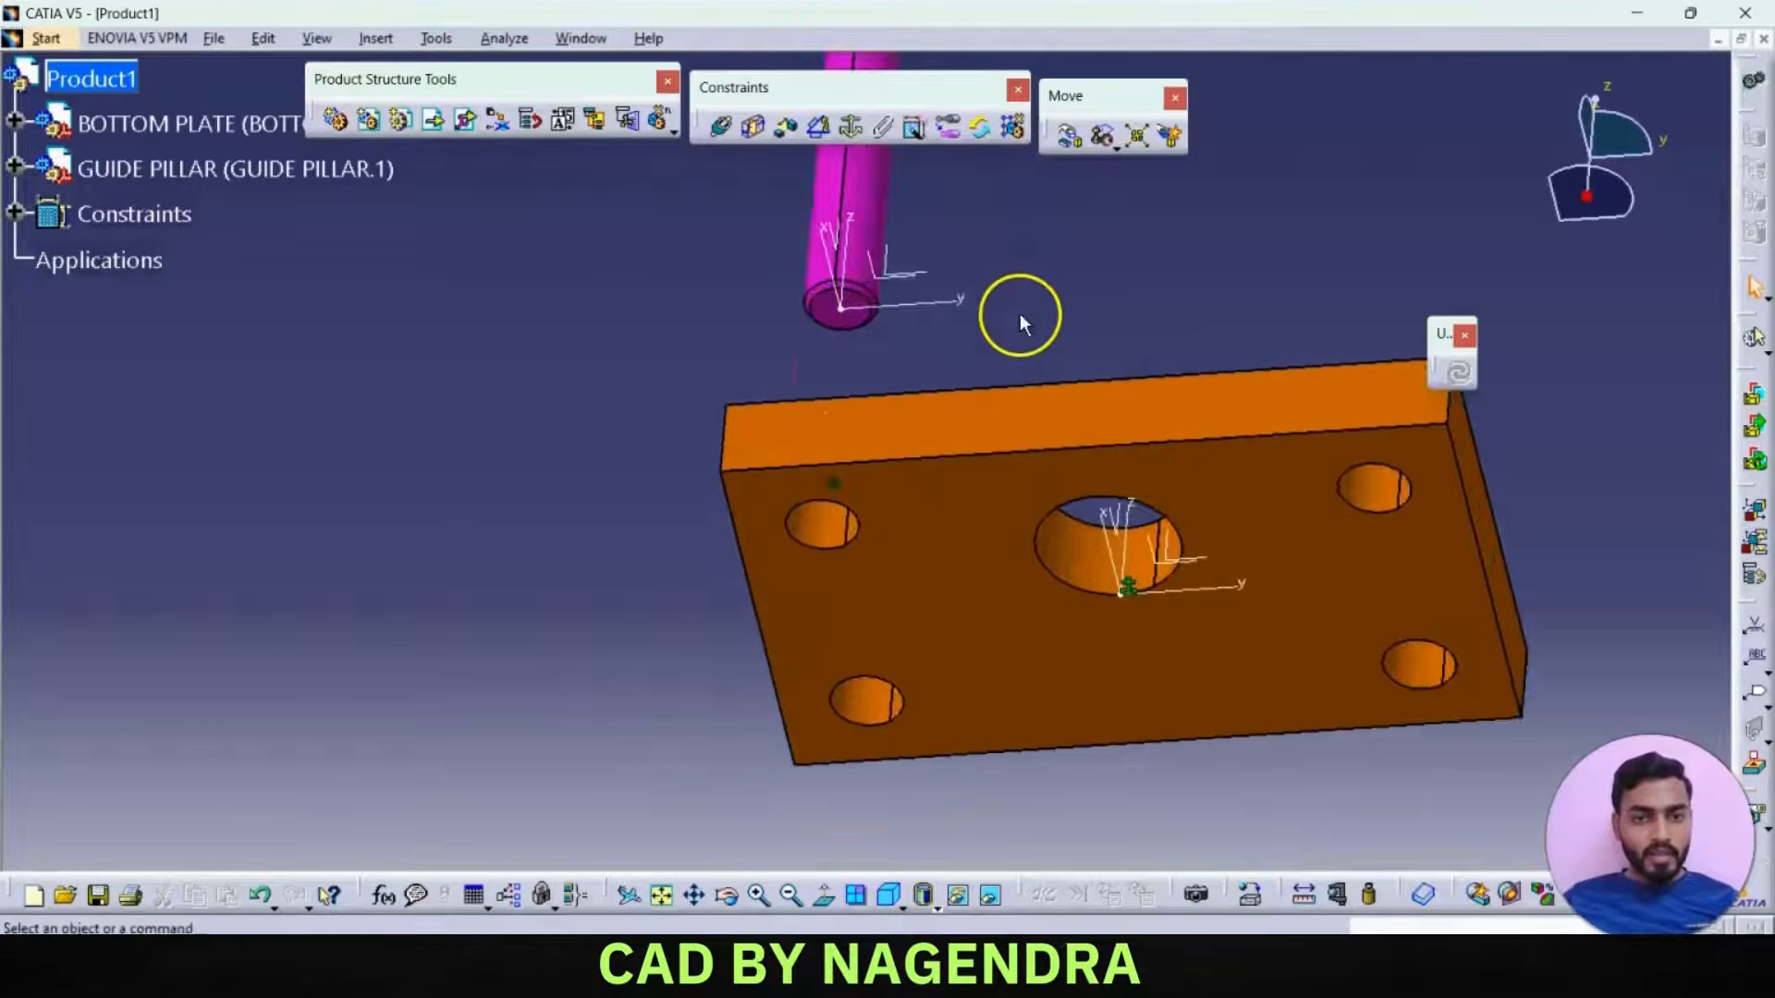
click(708, 539)
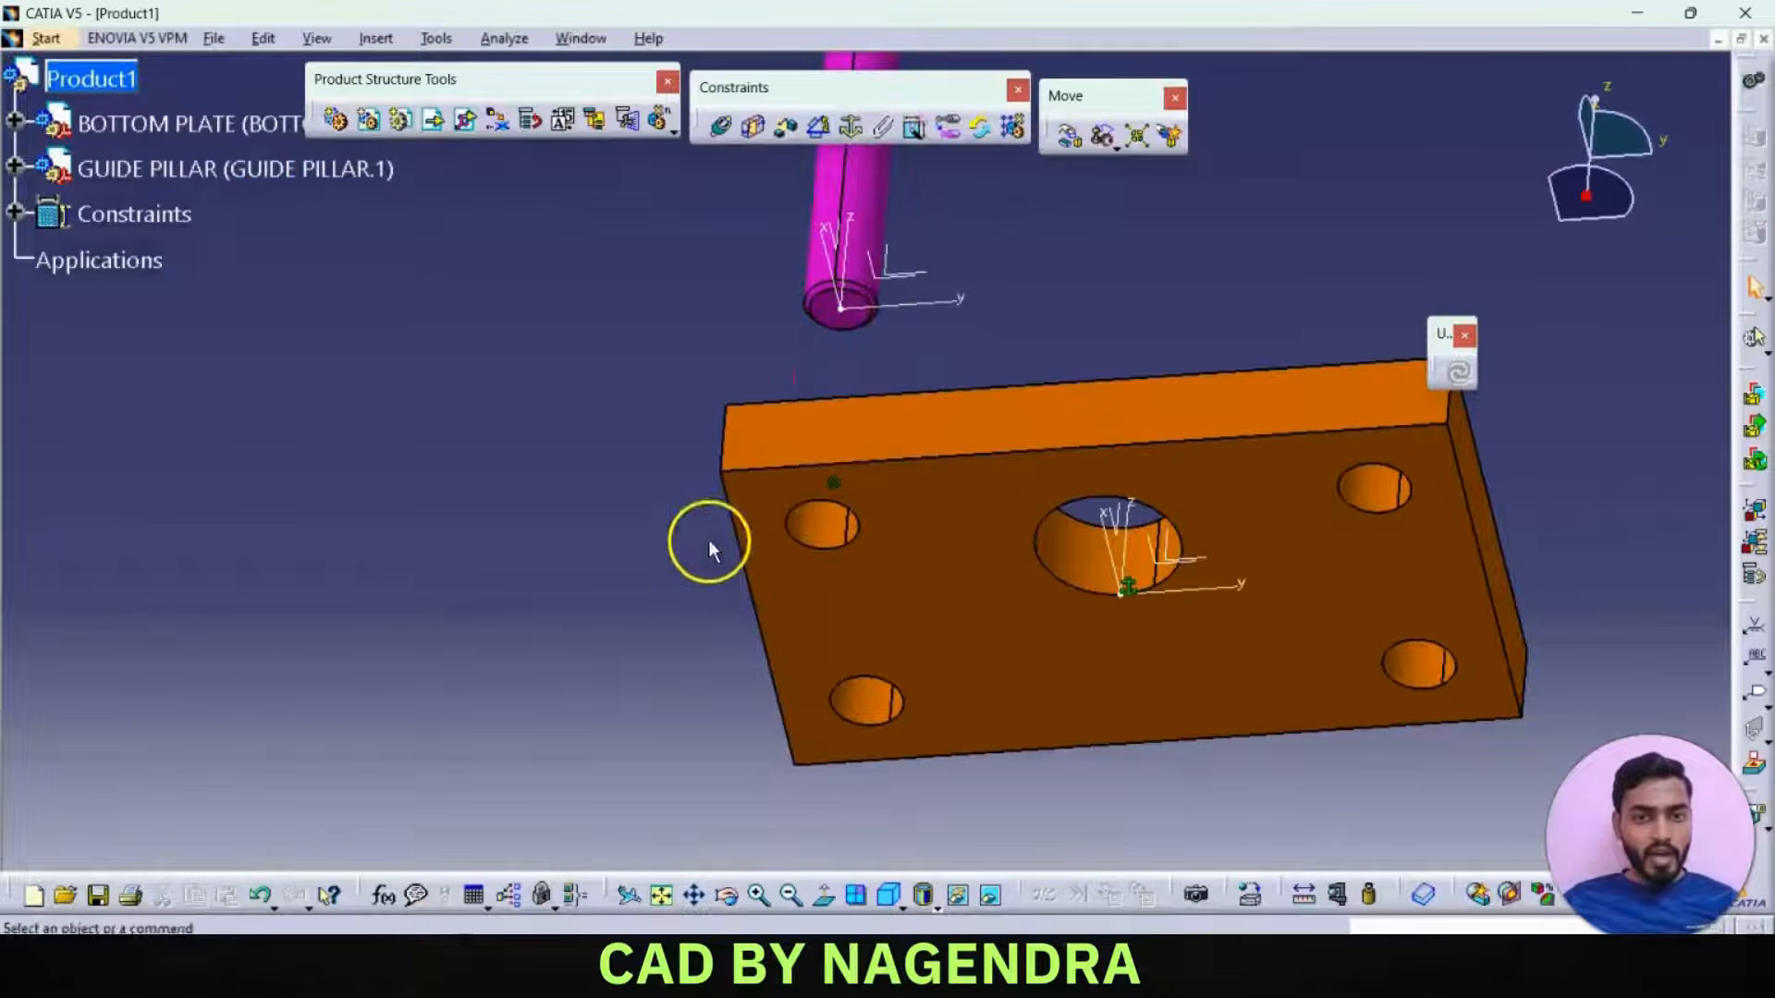
click(936, 509)
click(632, 295)
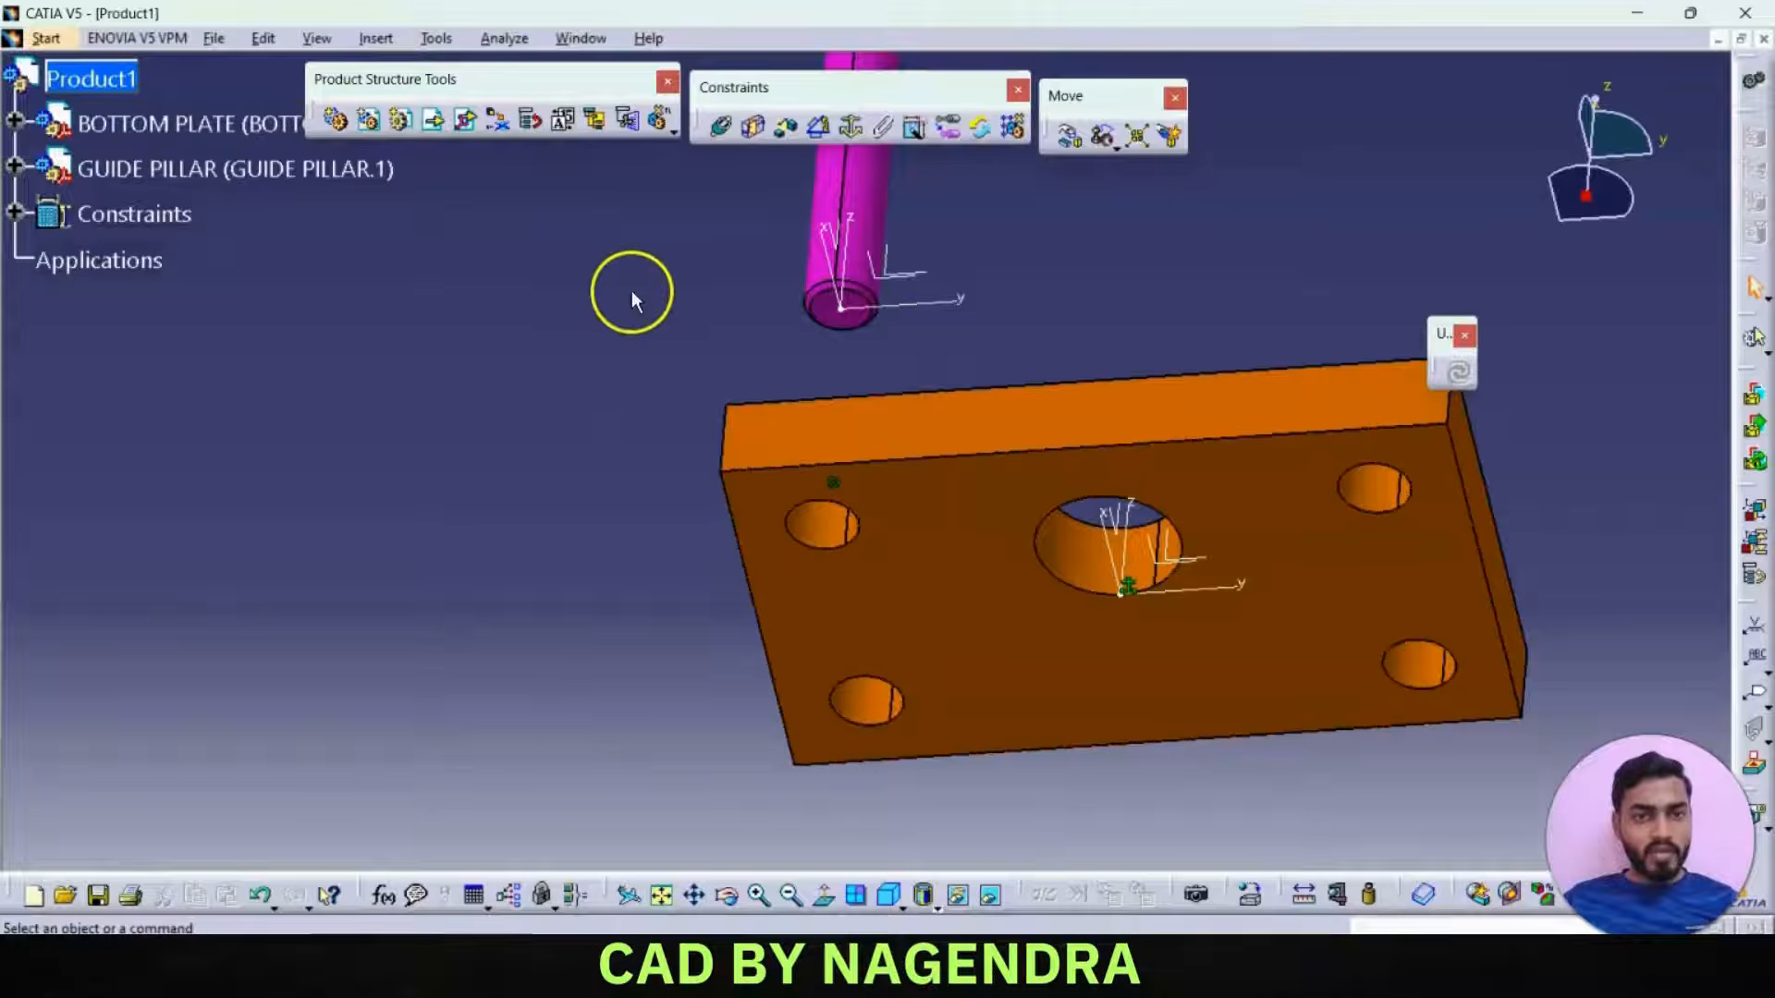
click(719, 132)
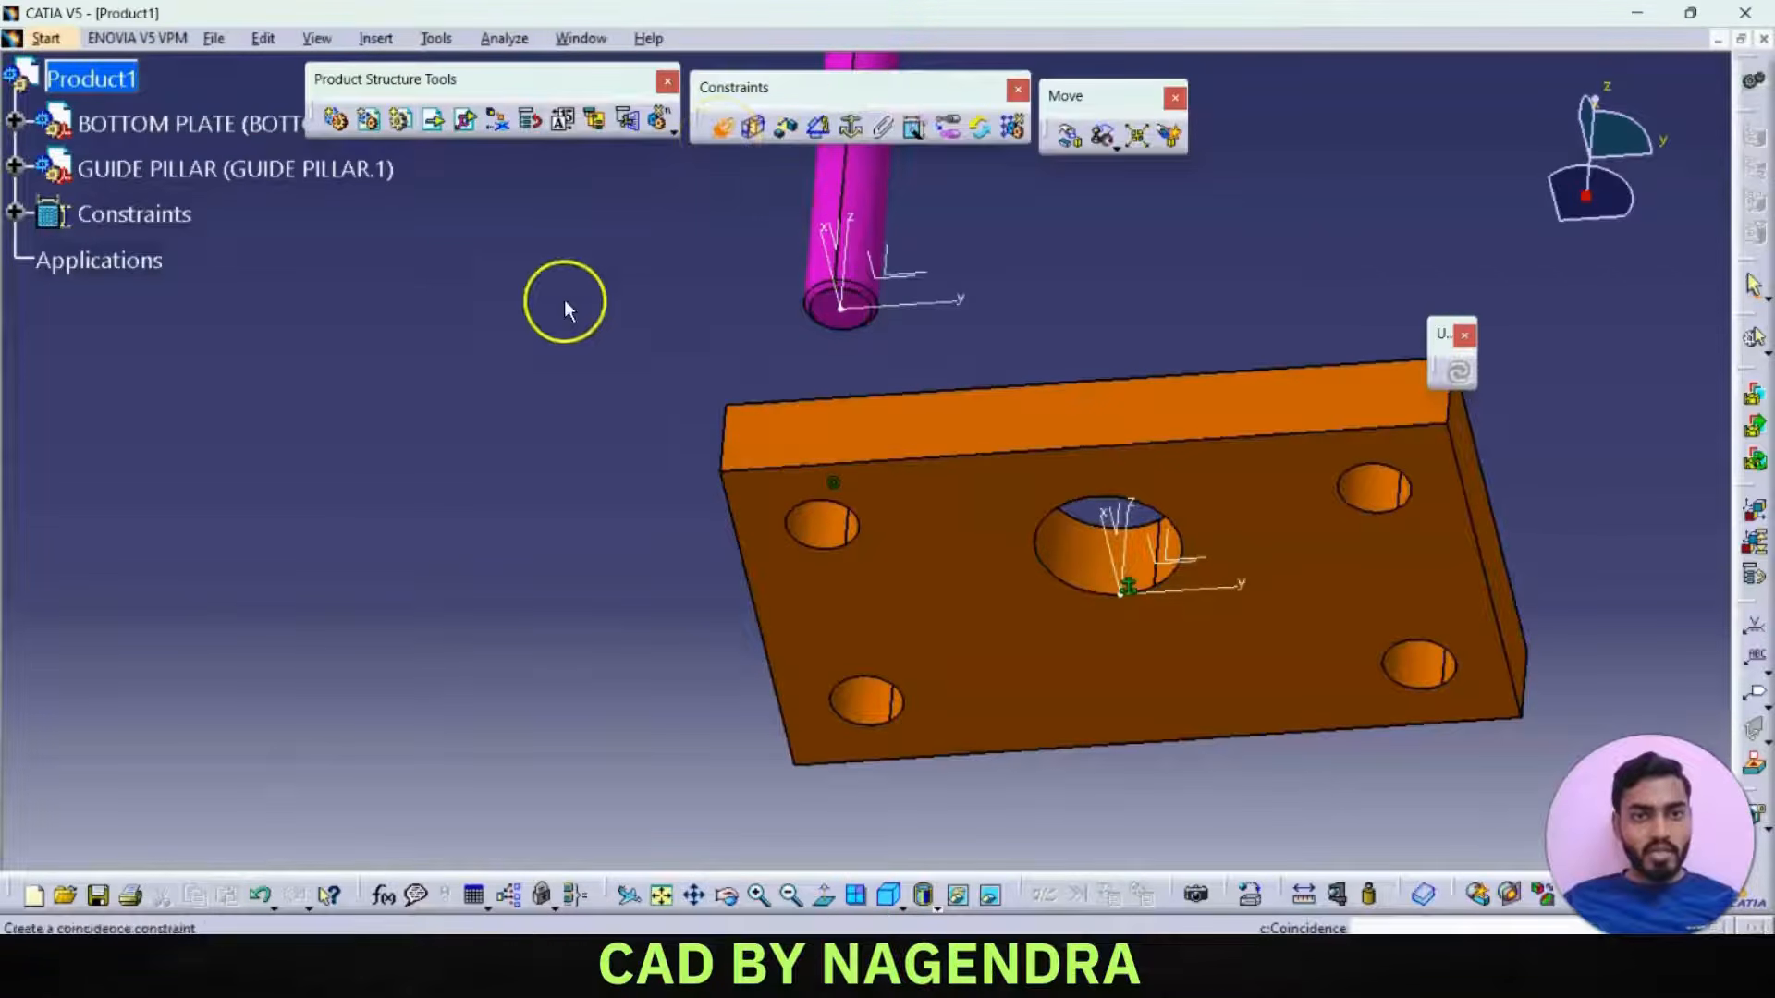
click(842, 314)
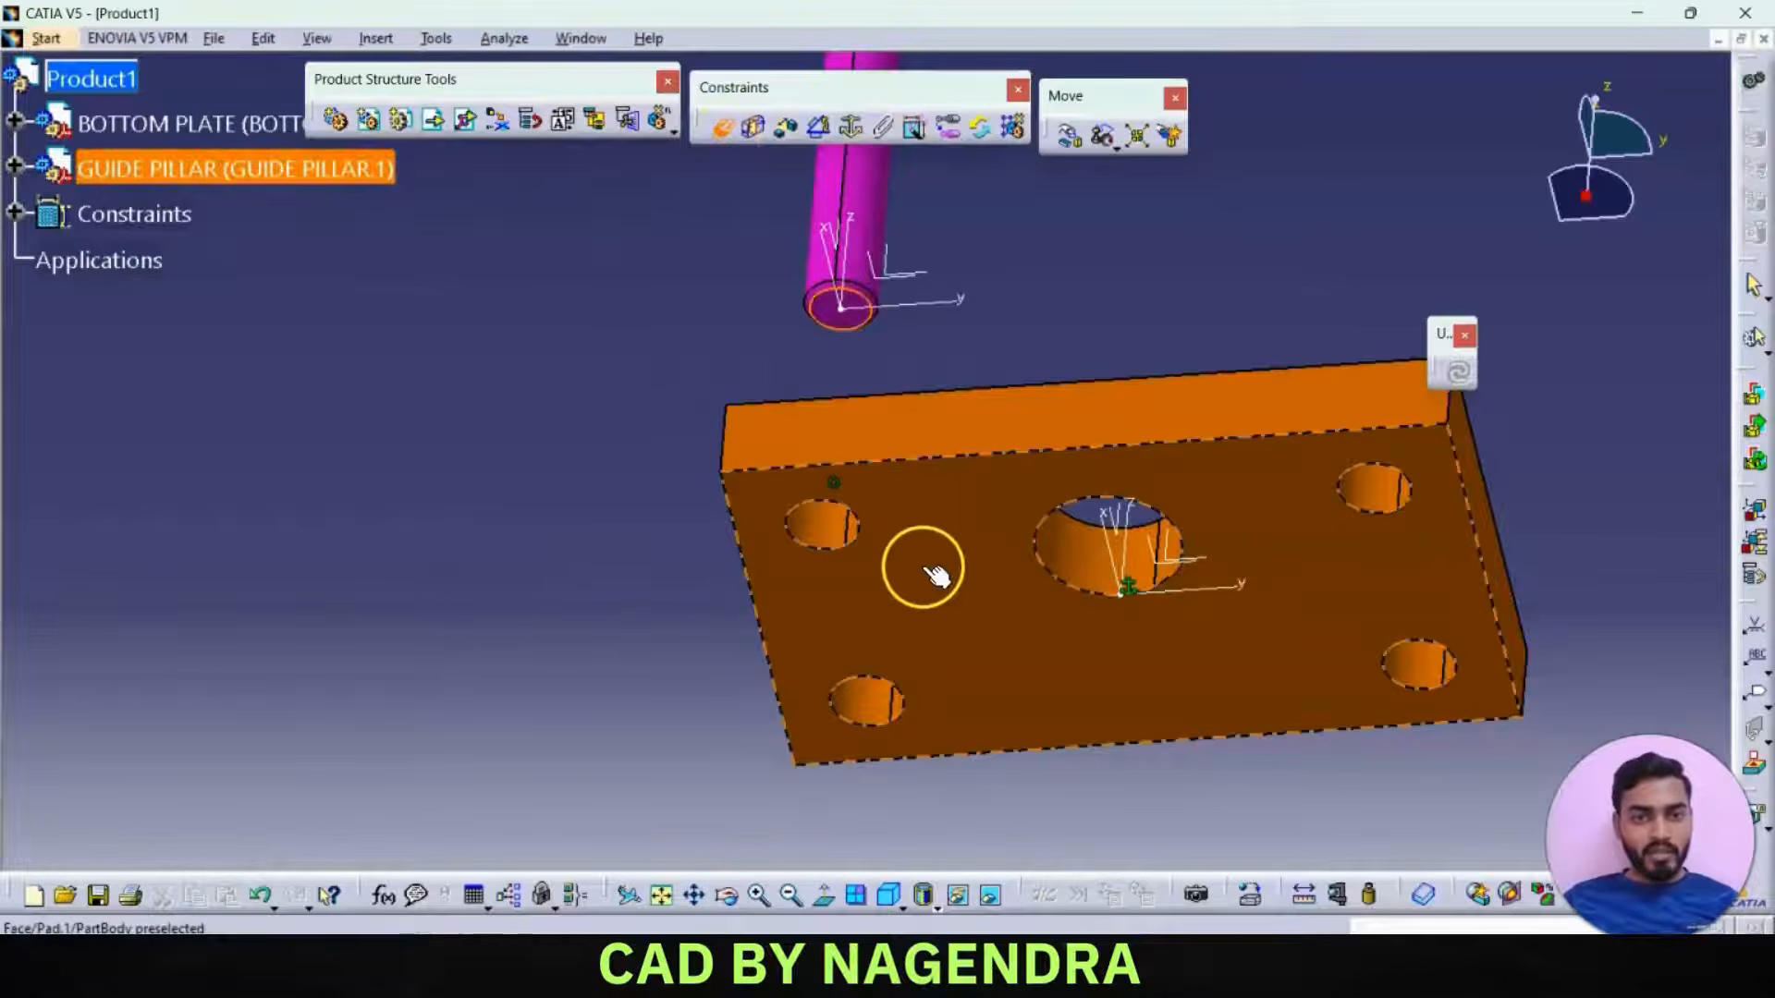
click(921, 519)
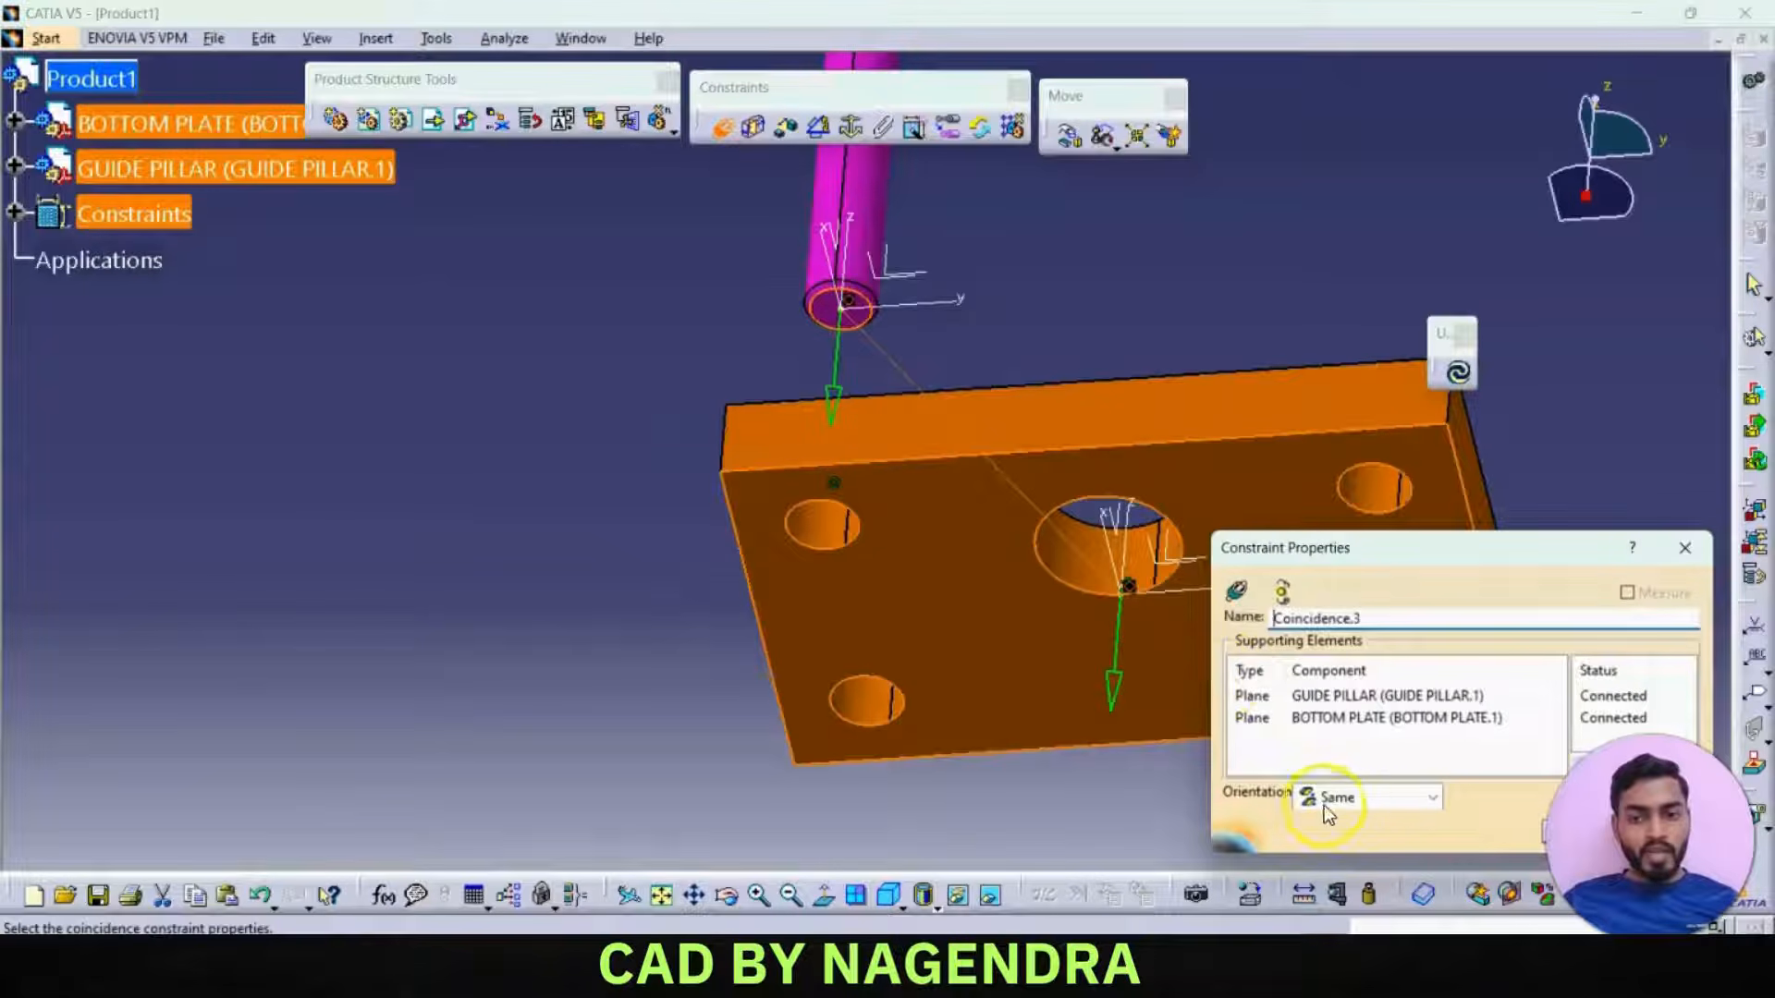
click(1432, 797)
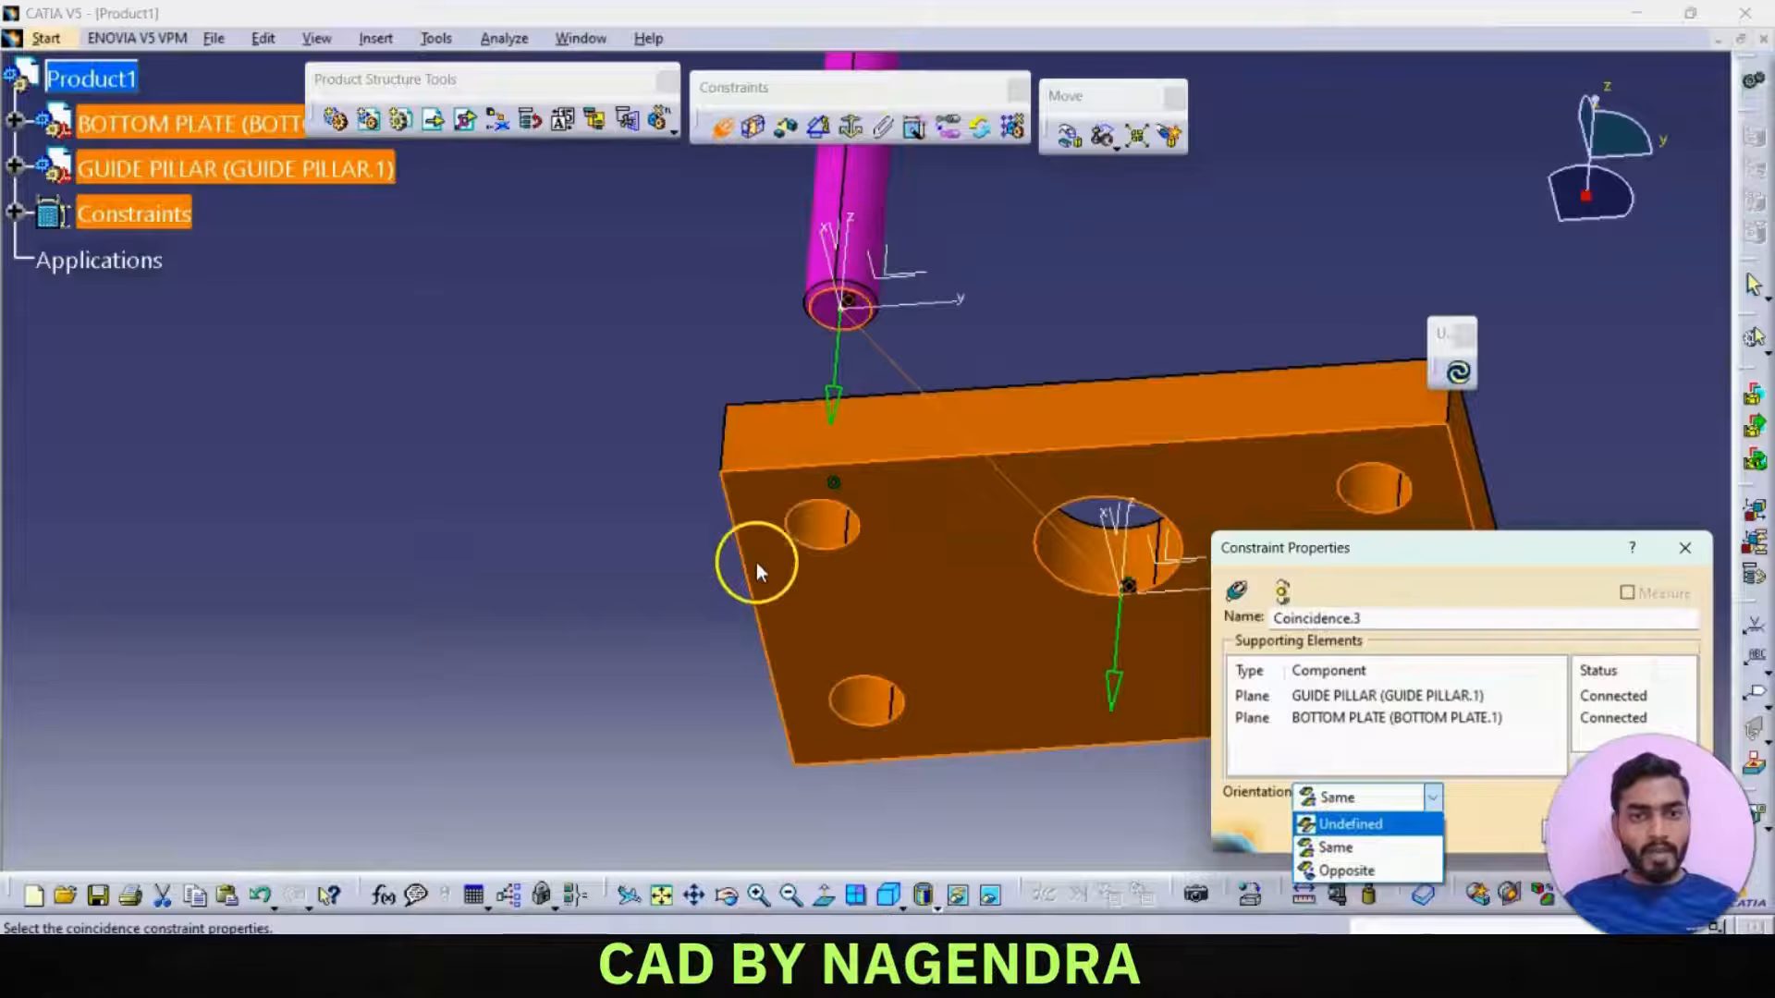
click(1340, 847)
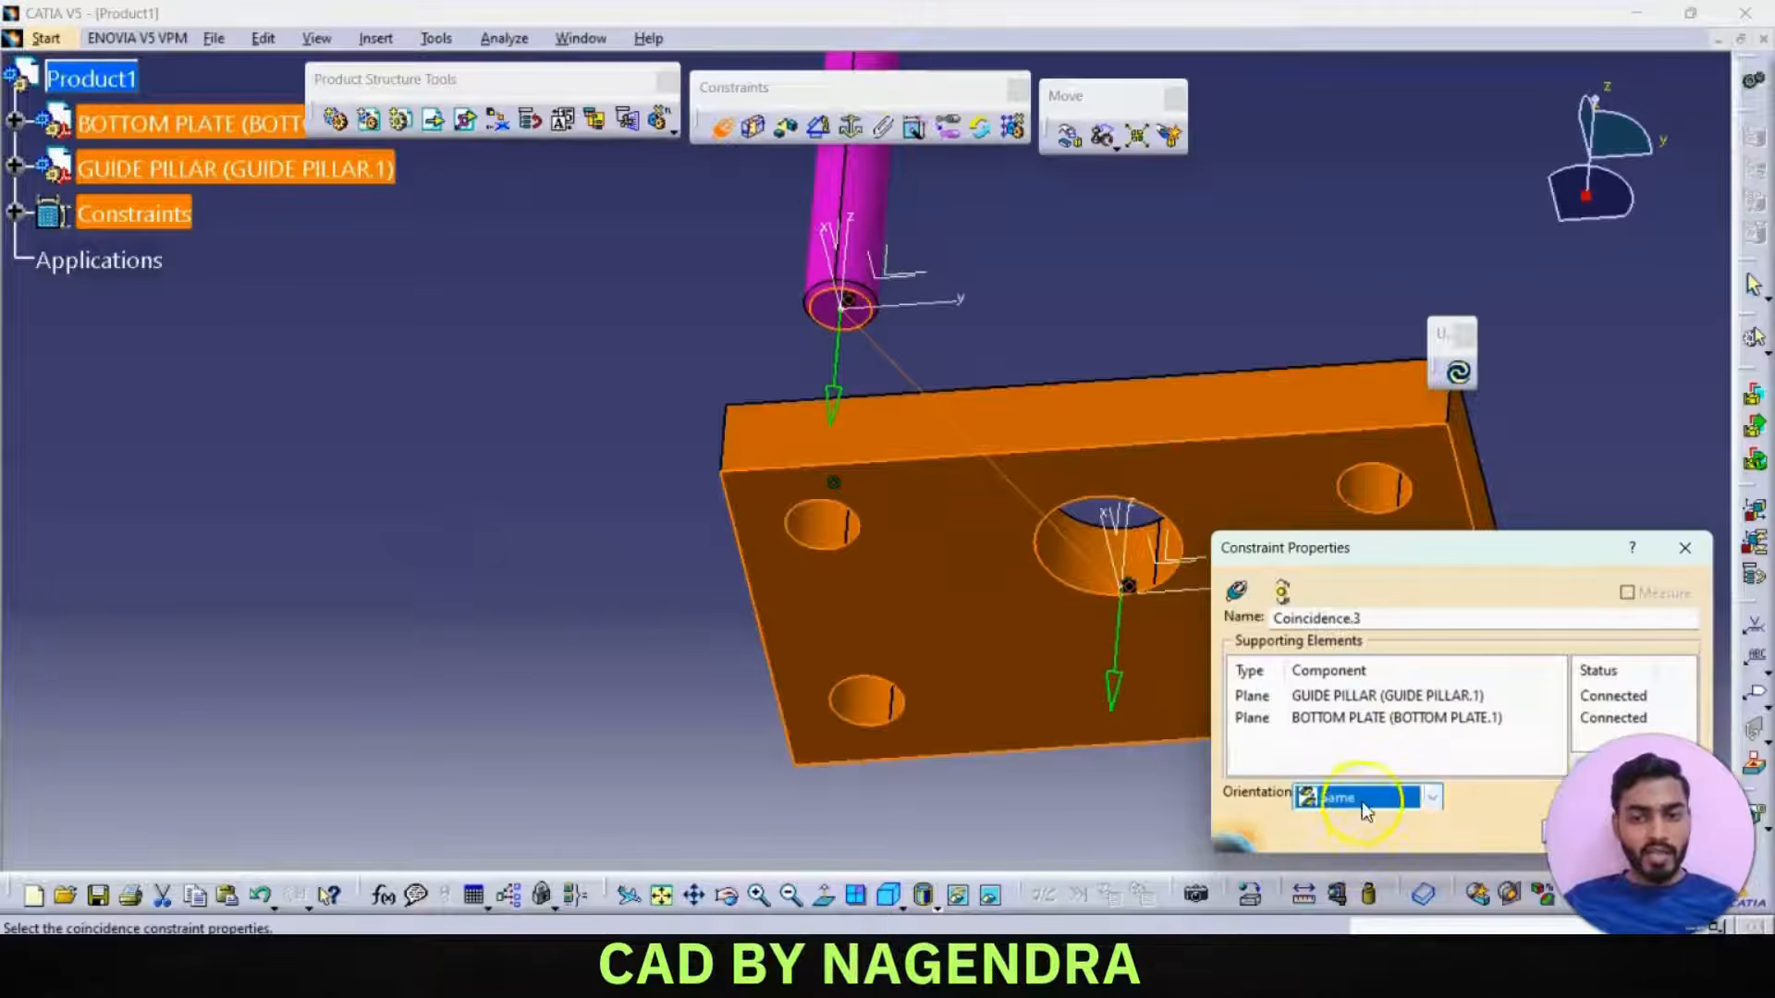
click(1576, 830)
click(1461, 374)
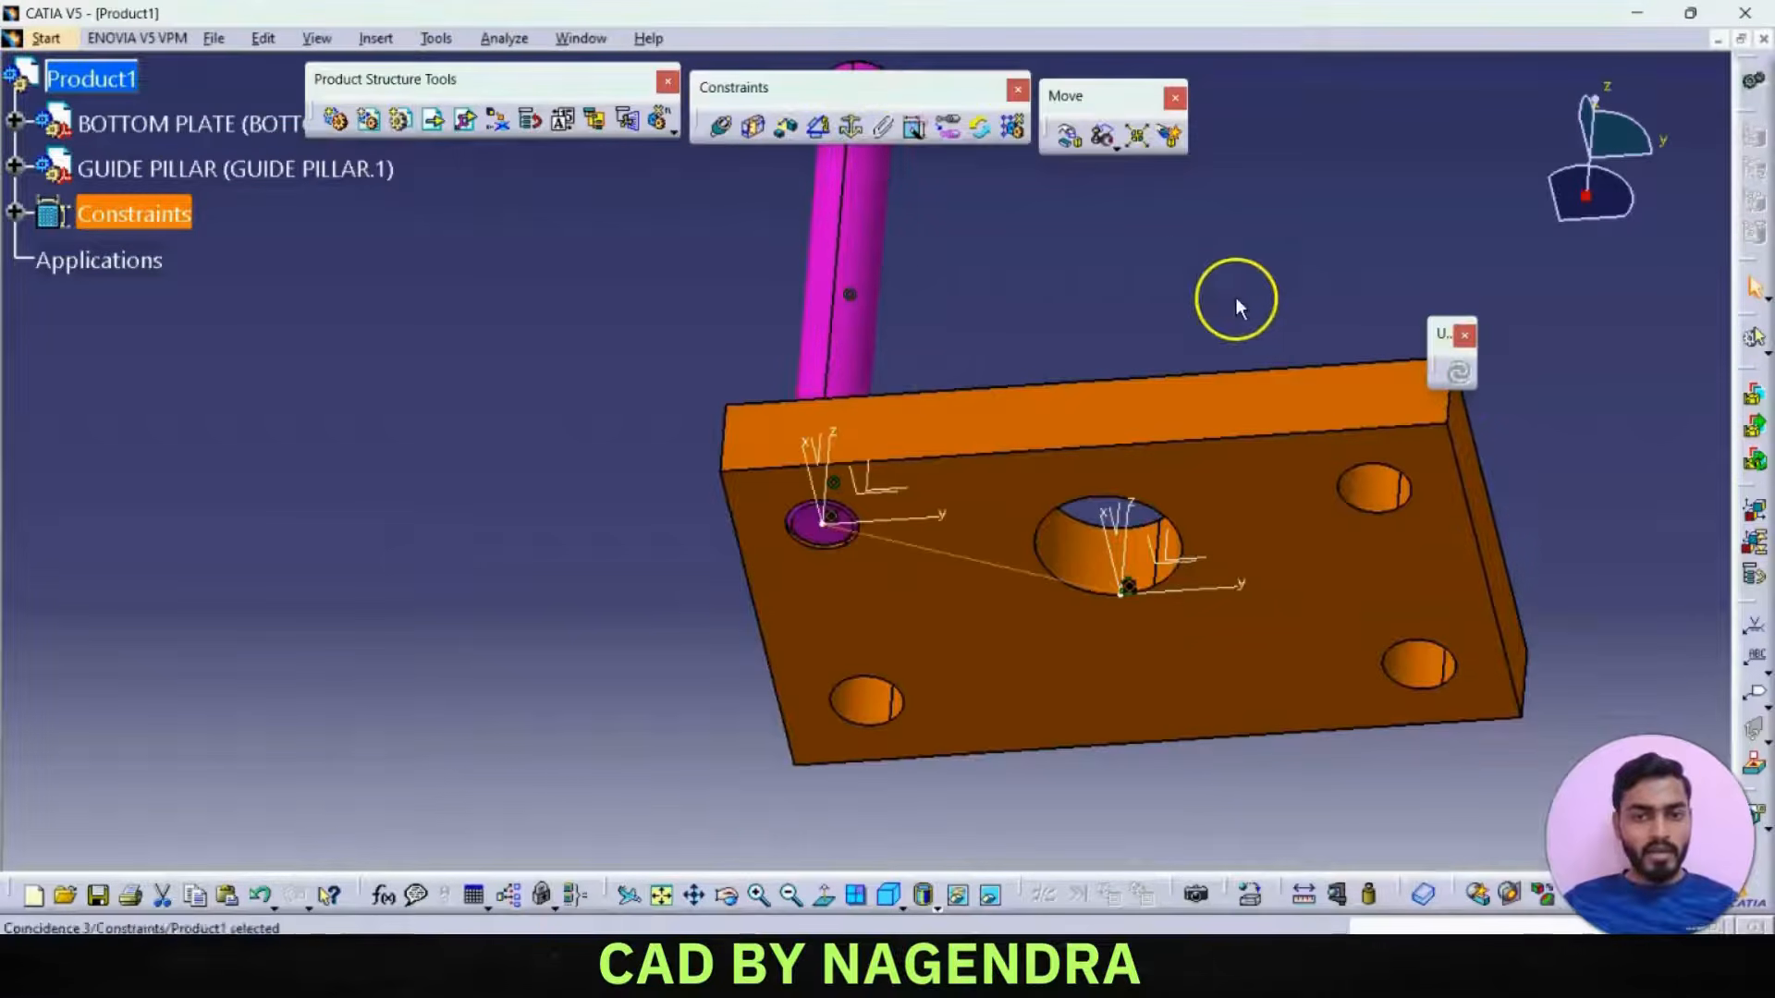
- Analyze the guide pillar's remaining degrees of freedom in an isometric view and close the analysis
click(888, 898)
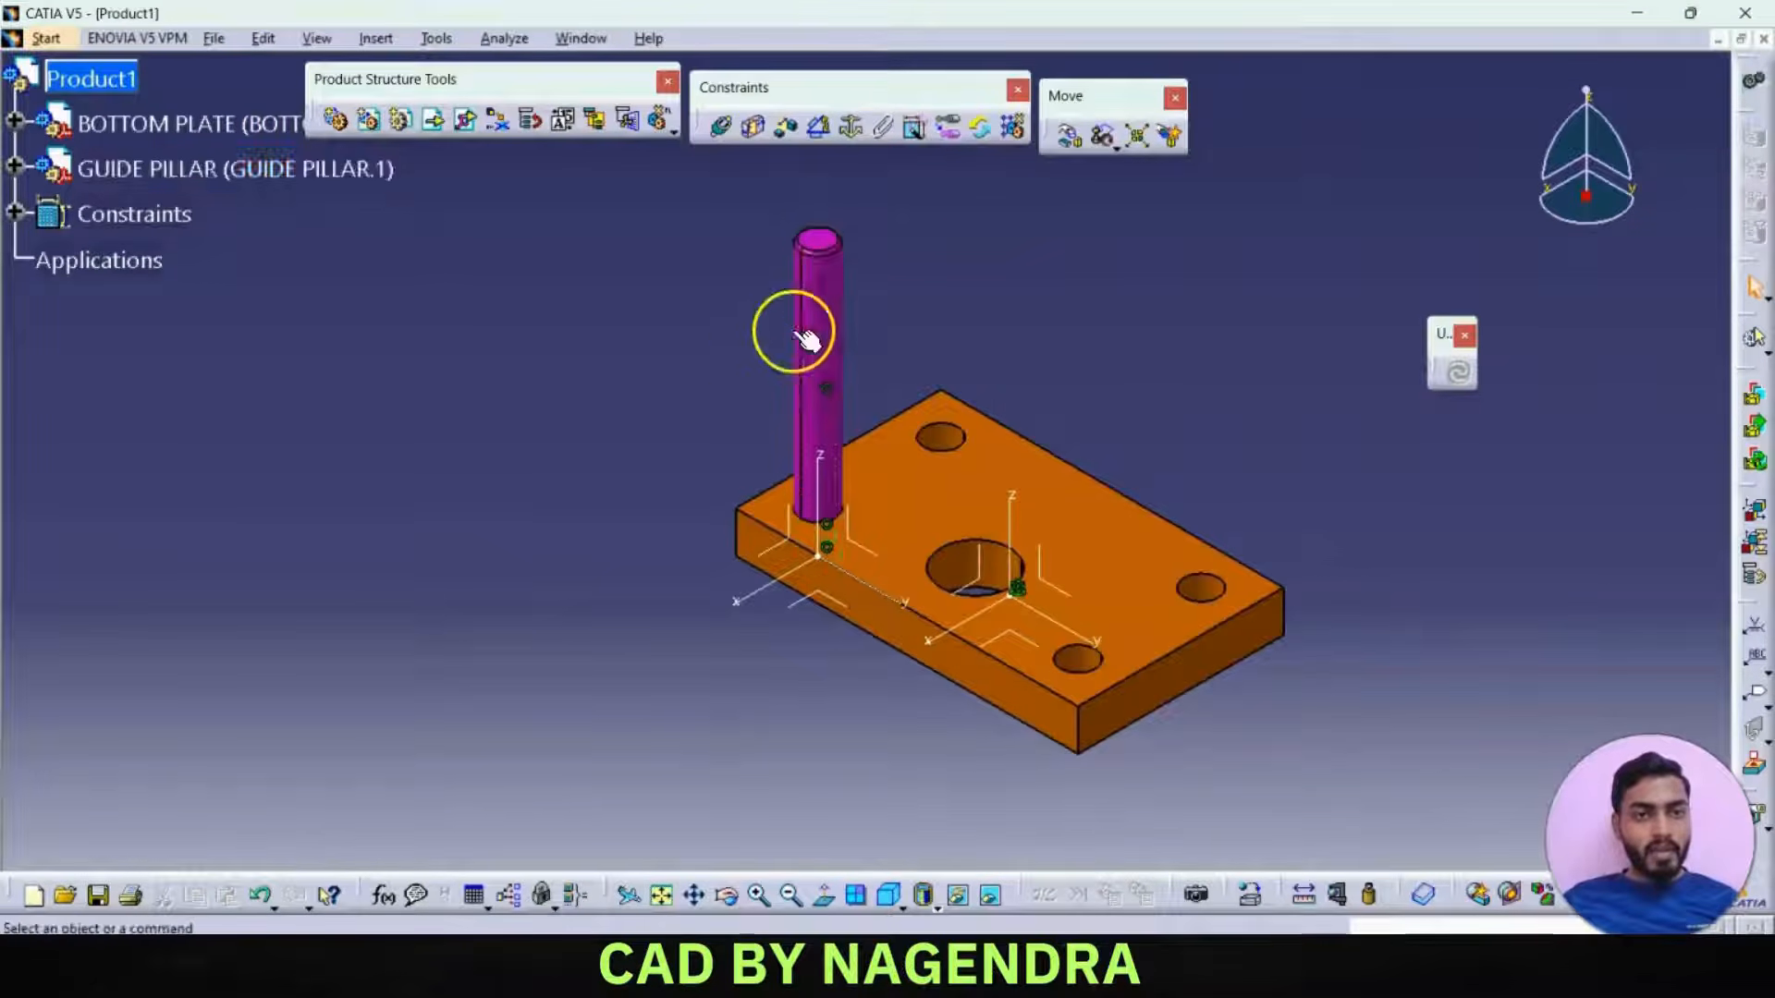
right_click(231, 170)
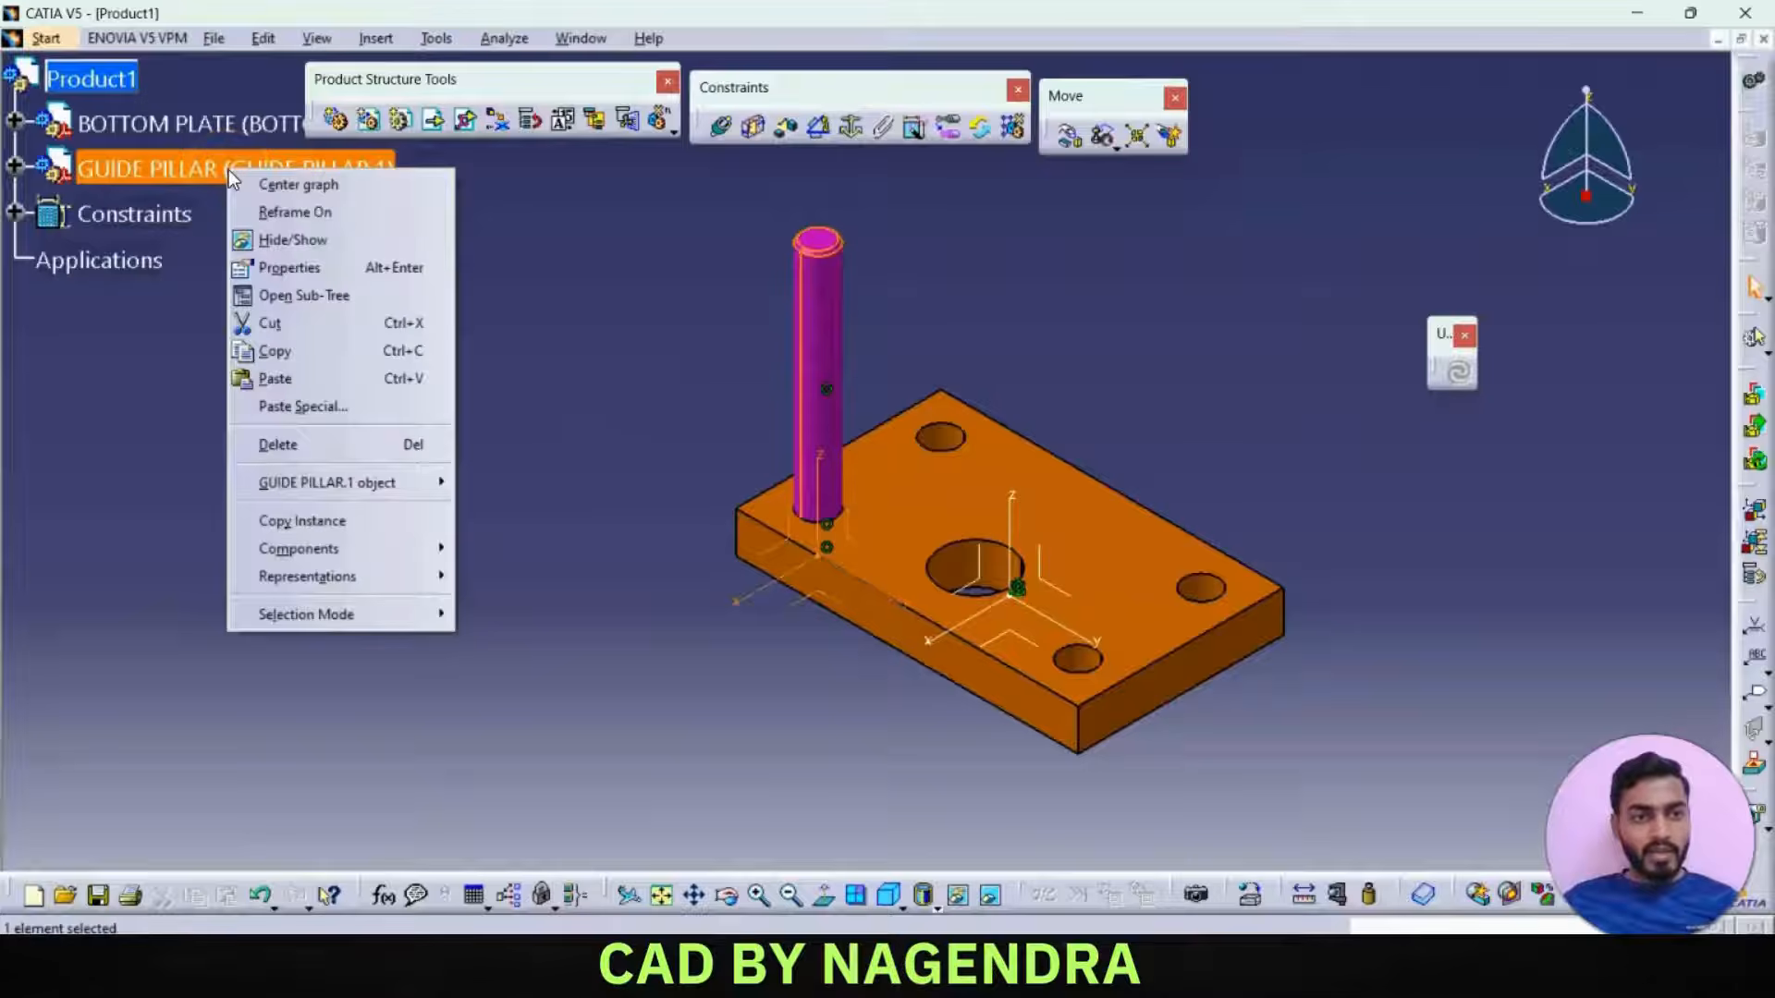
mouse_move(305, 484)
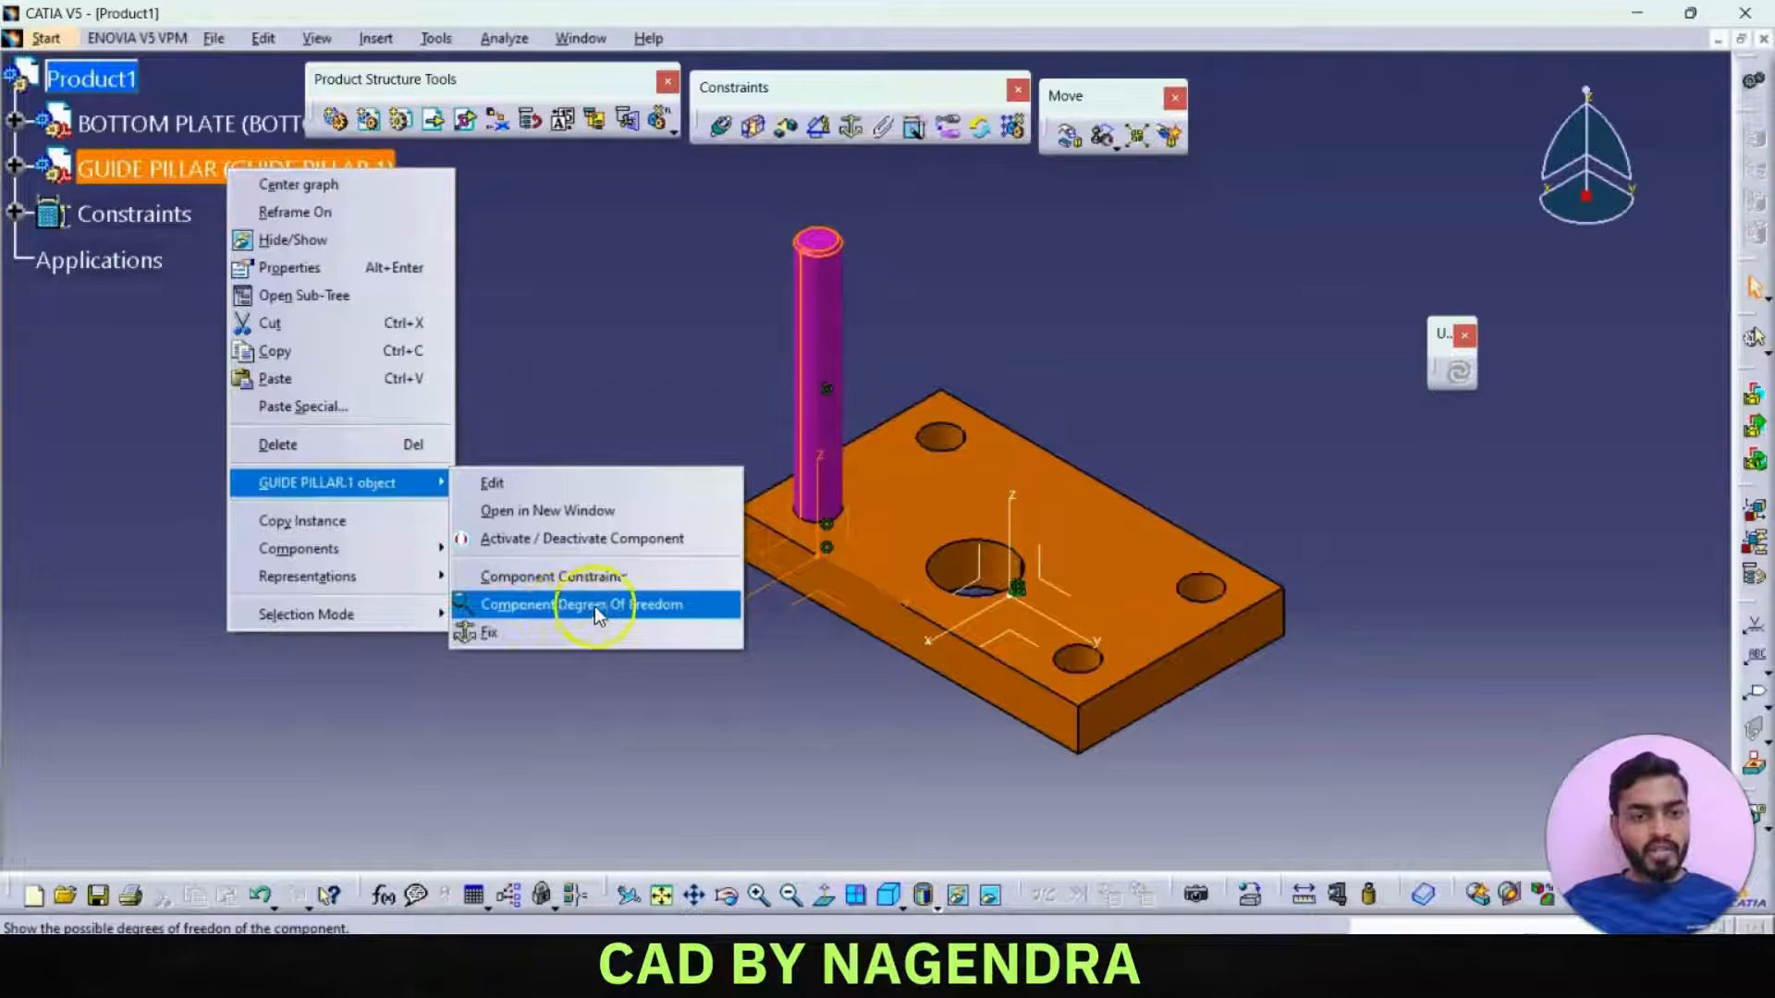
click(567, 607)
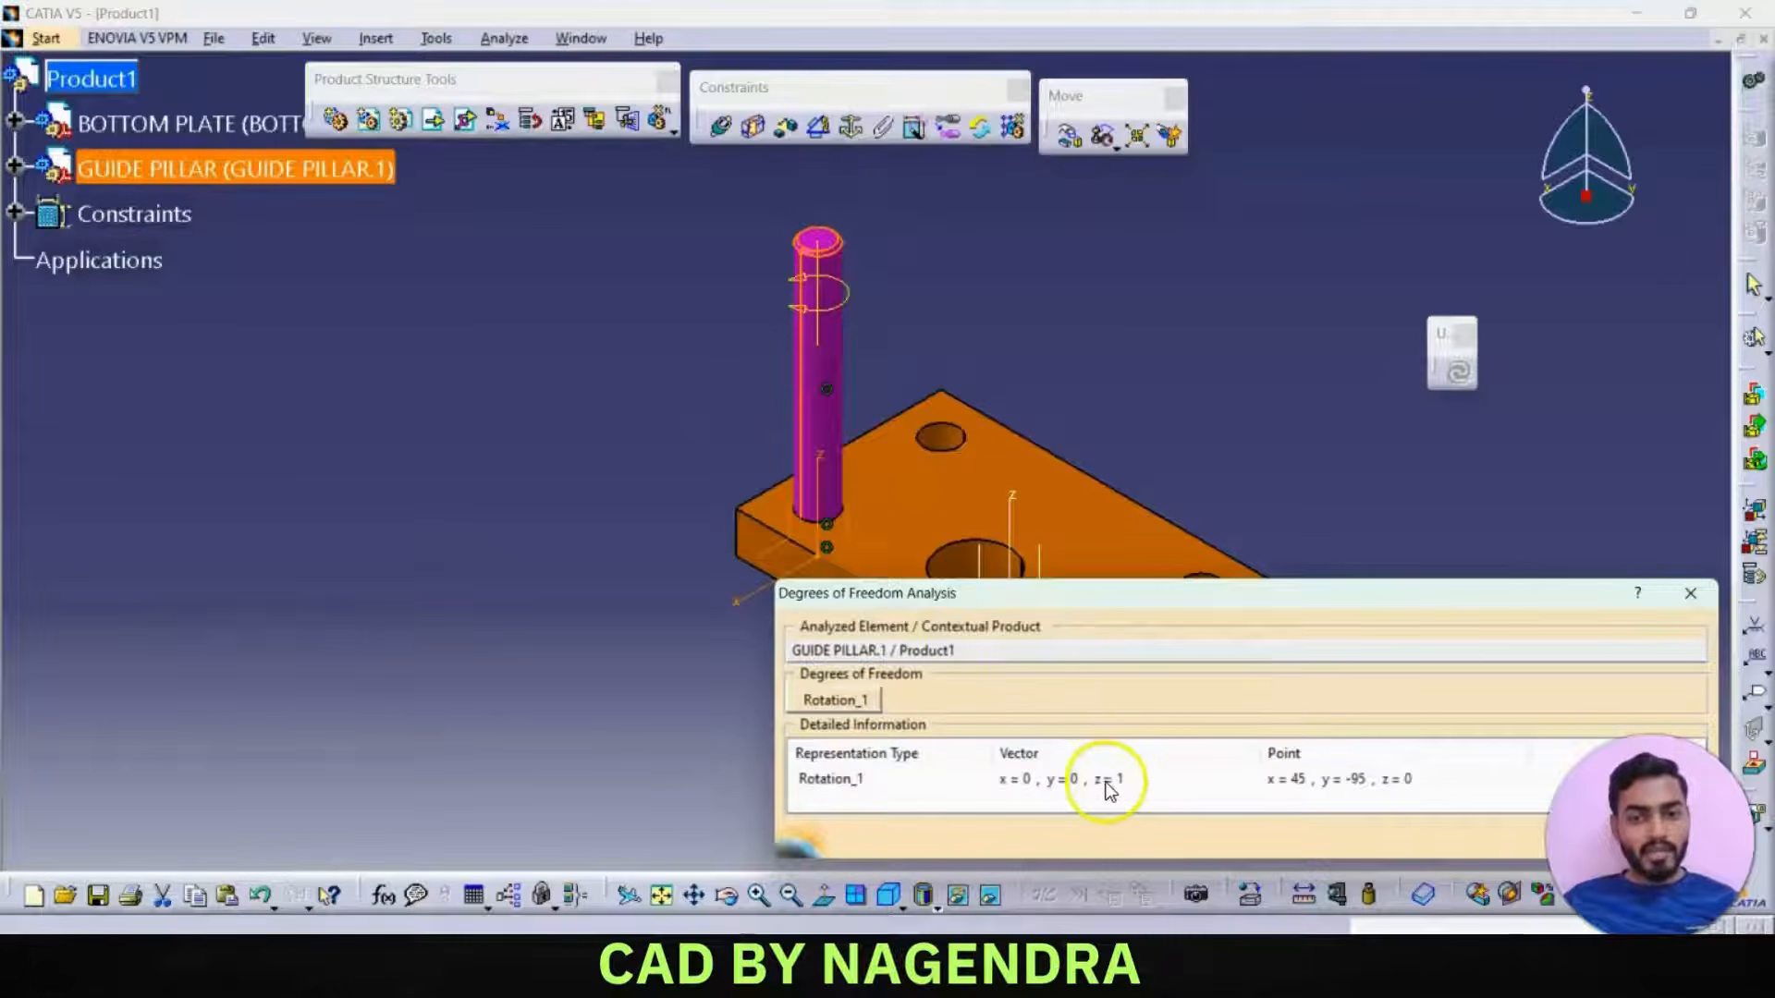
click(1664, 836)
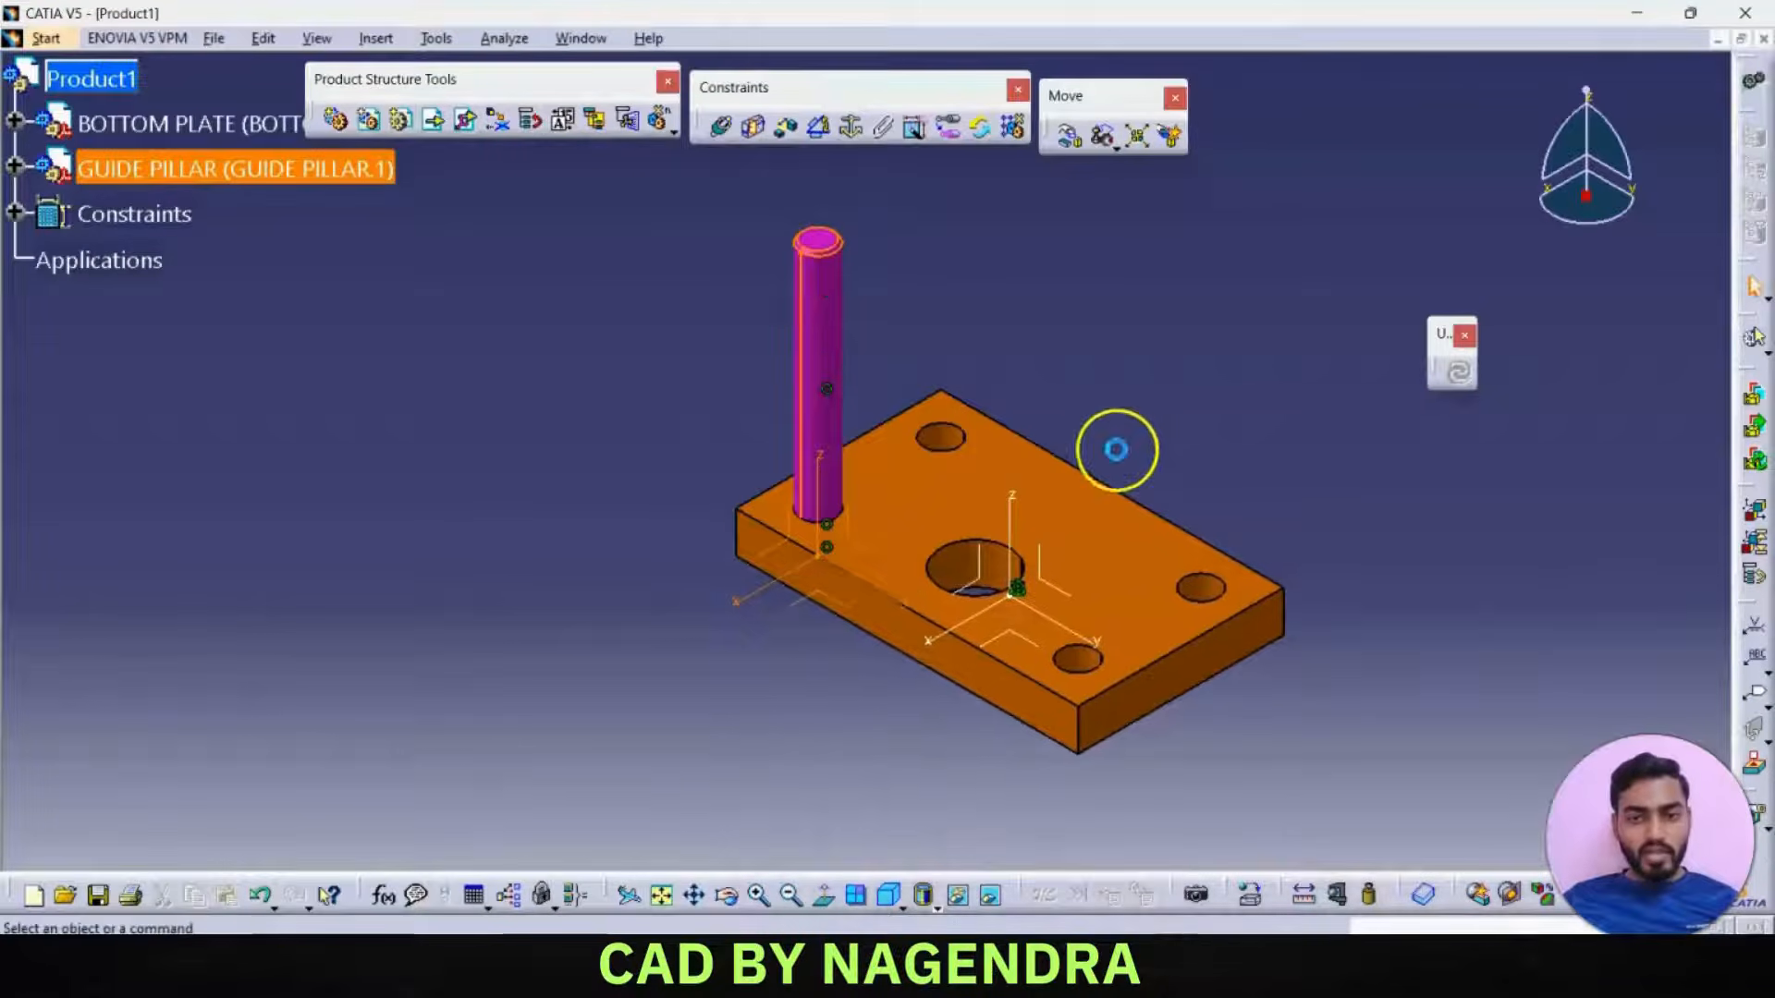
- Constrain the guide pillar's YZ plane parallel to the bottom plate's YZ plane, using Parallelism with orientation Same
middle_drag(1075, 361, 930, 366)
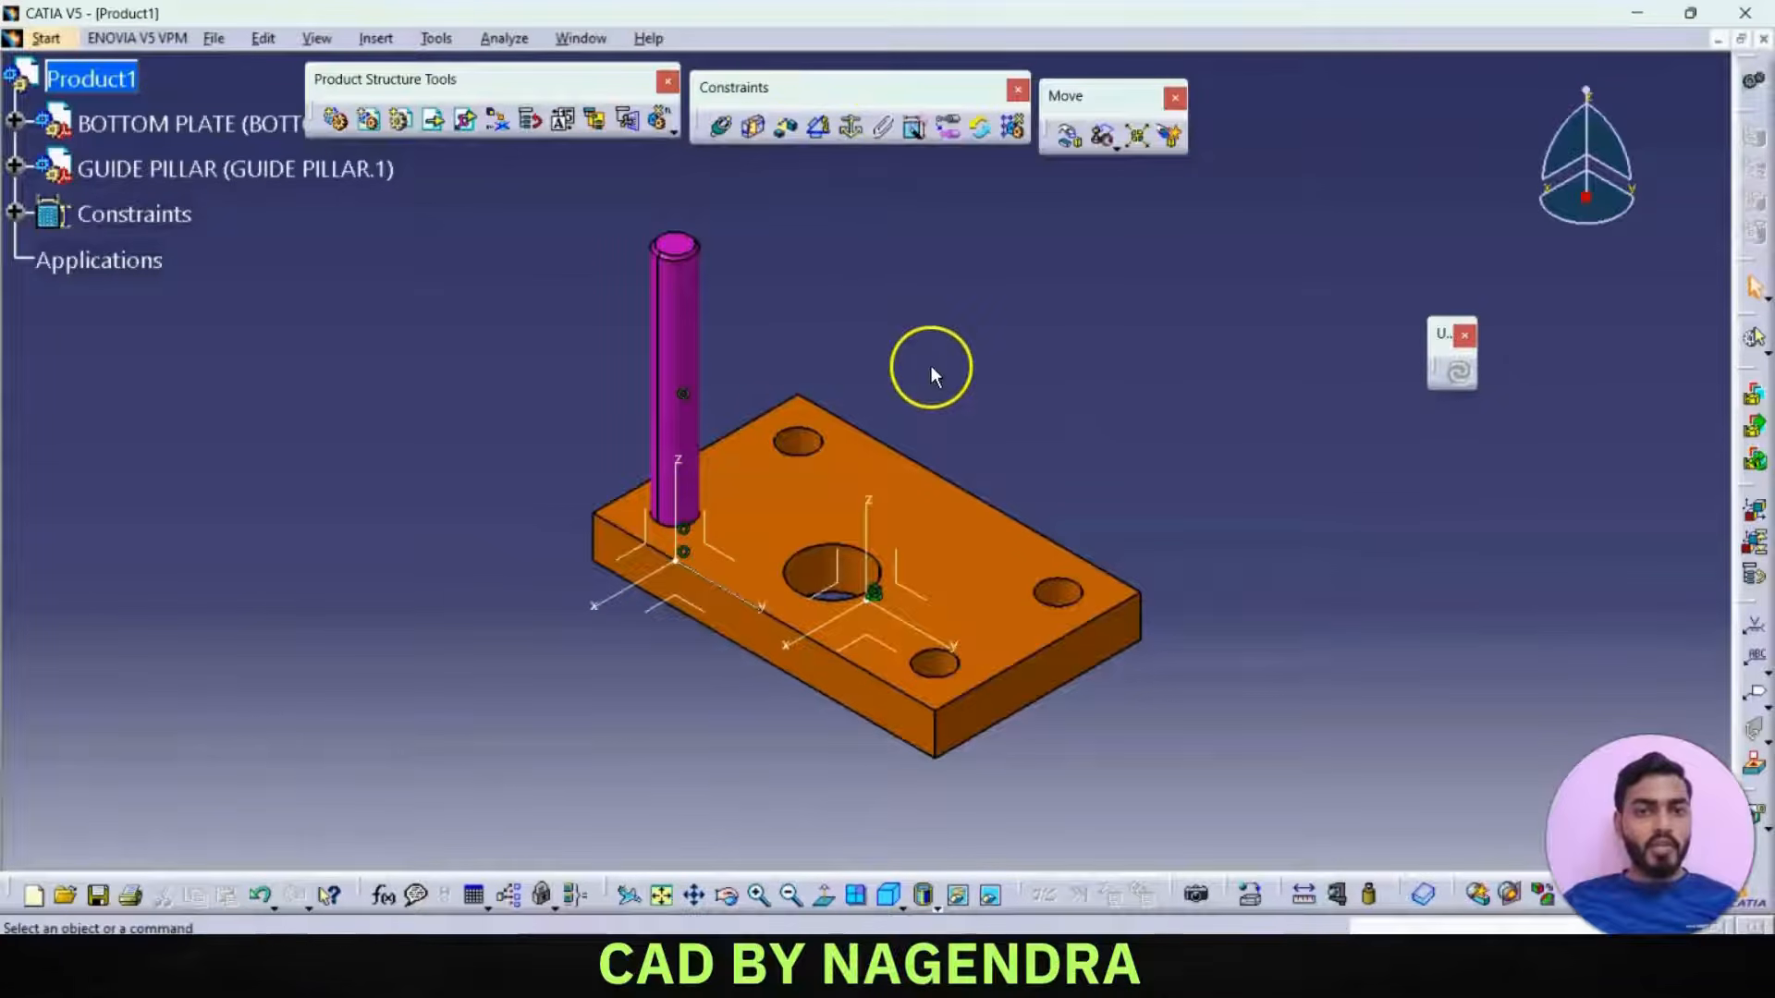
click(824, 128)
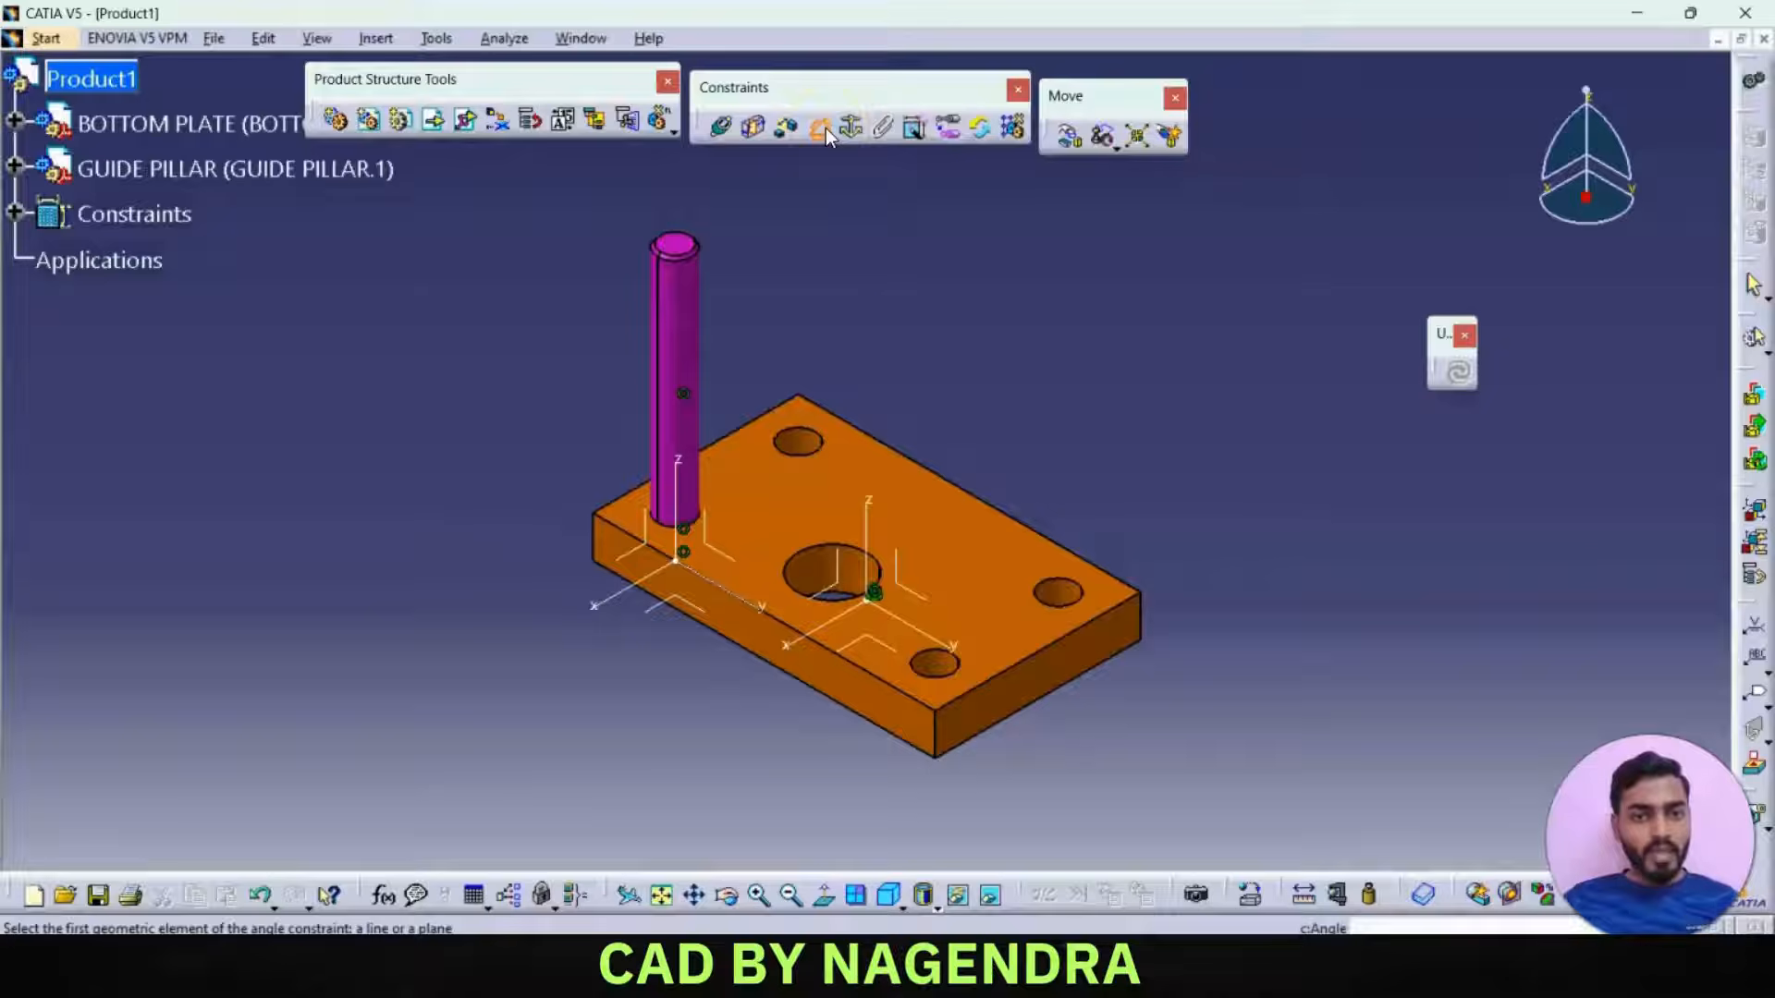
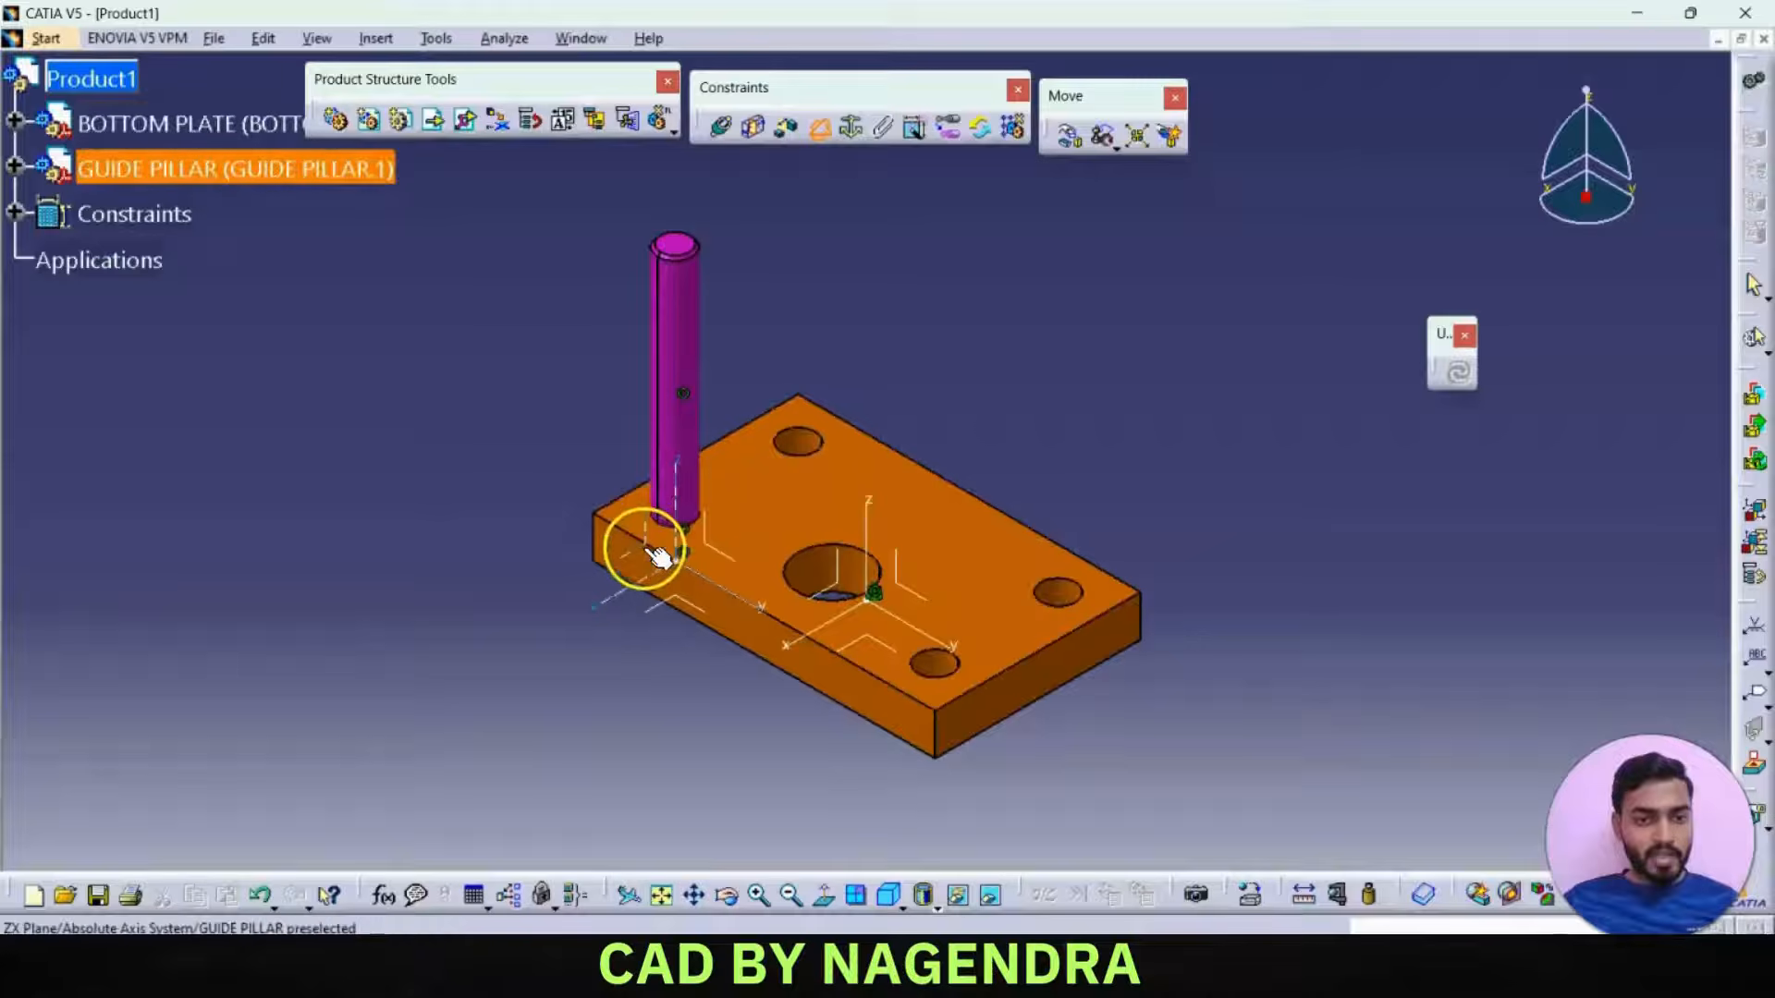
click(714, 533)
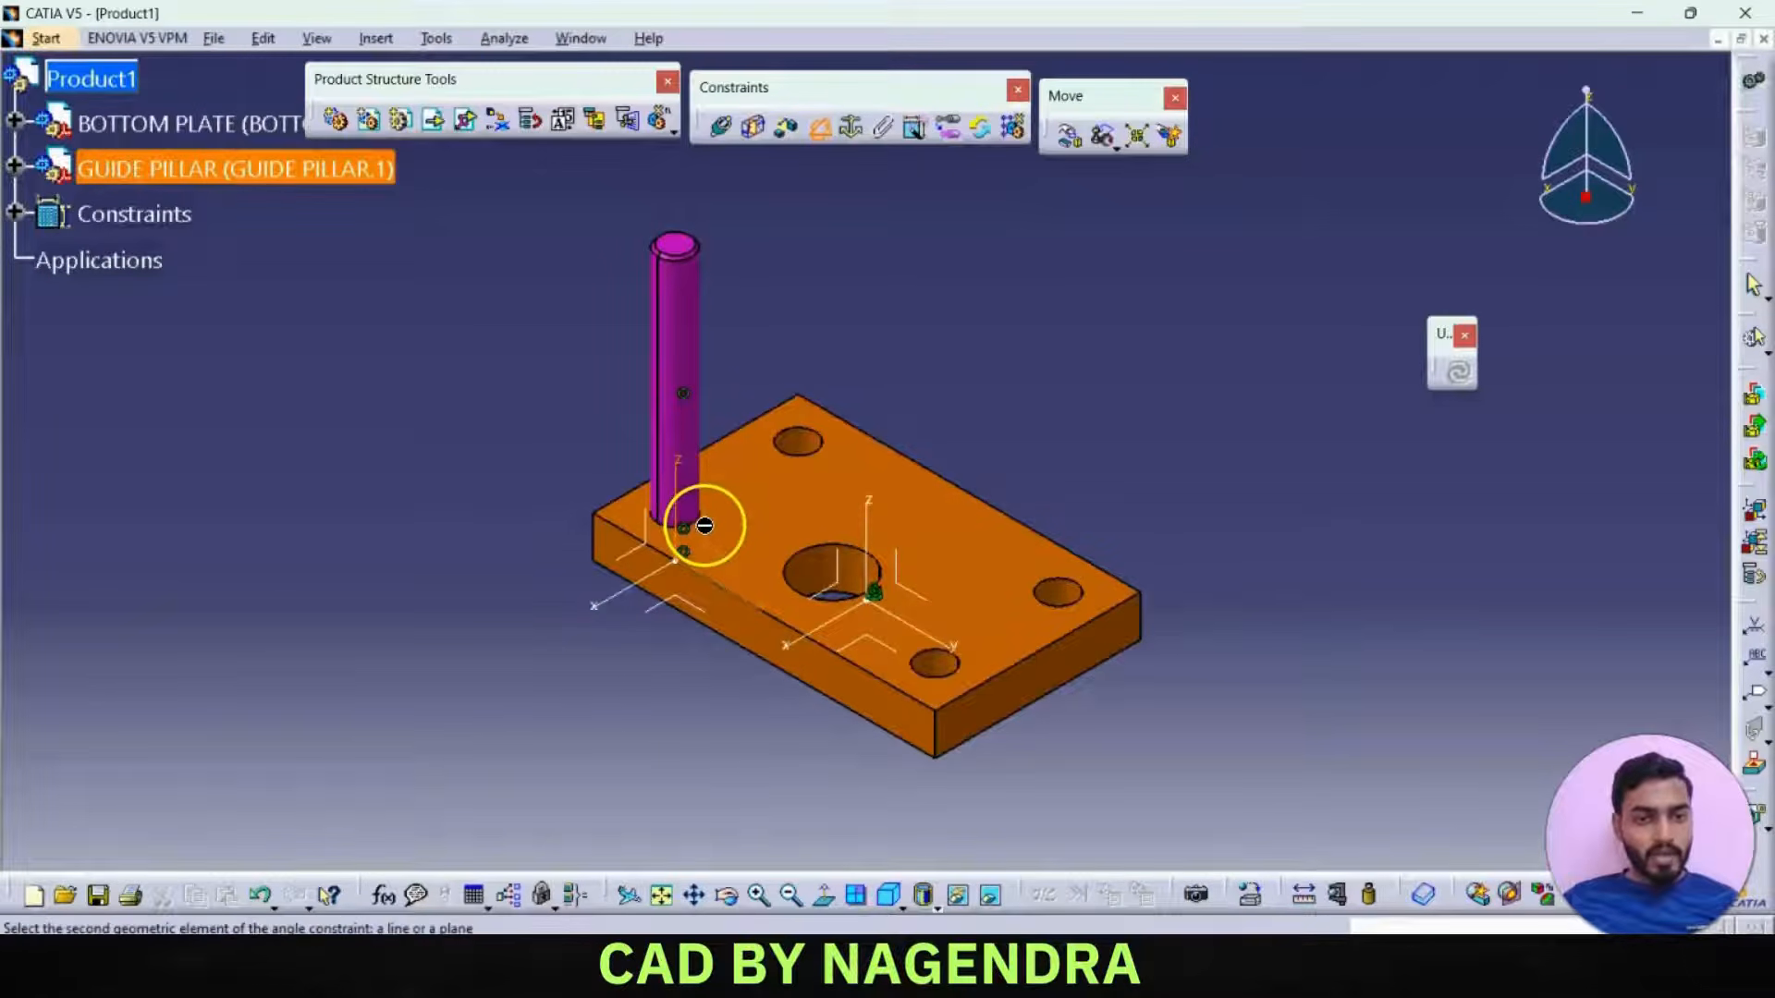
click(908, 569)
click(1105, 579)
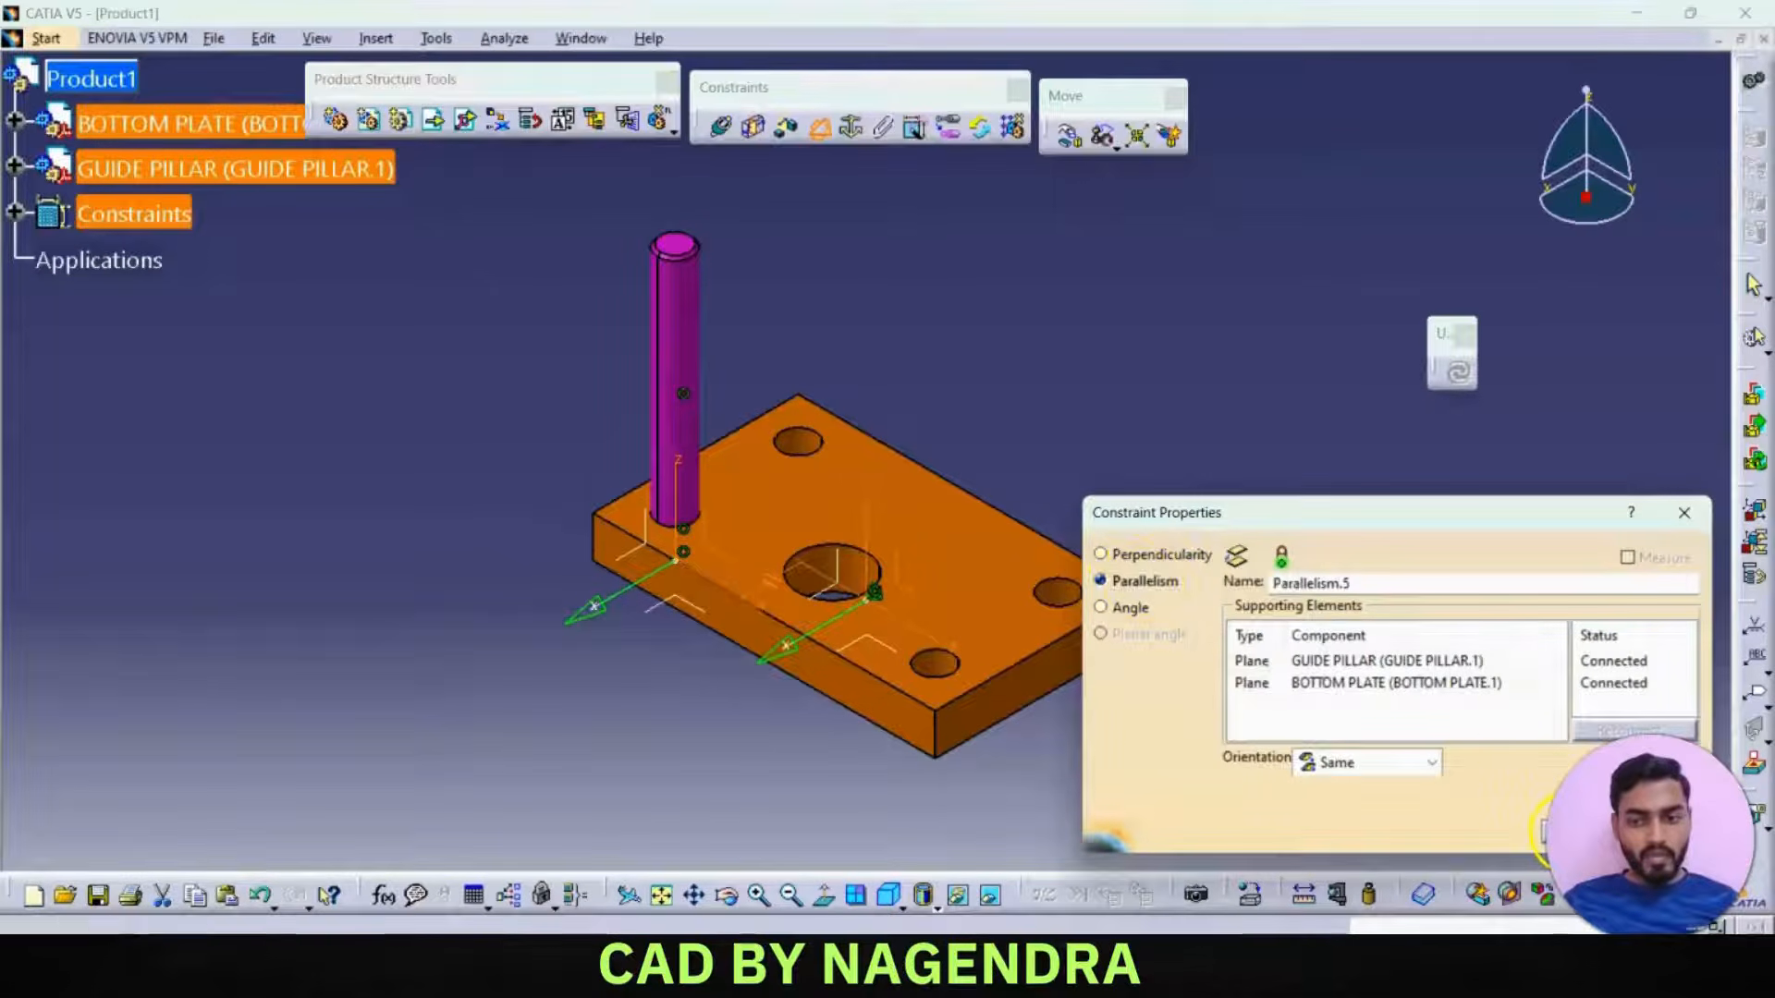
click(1562, 830)
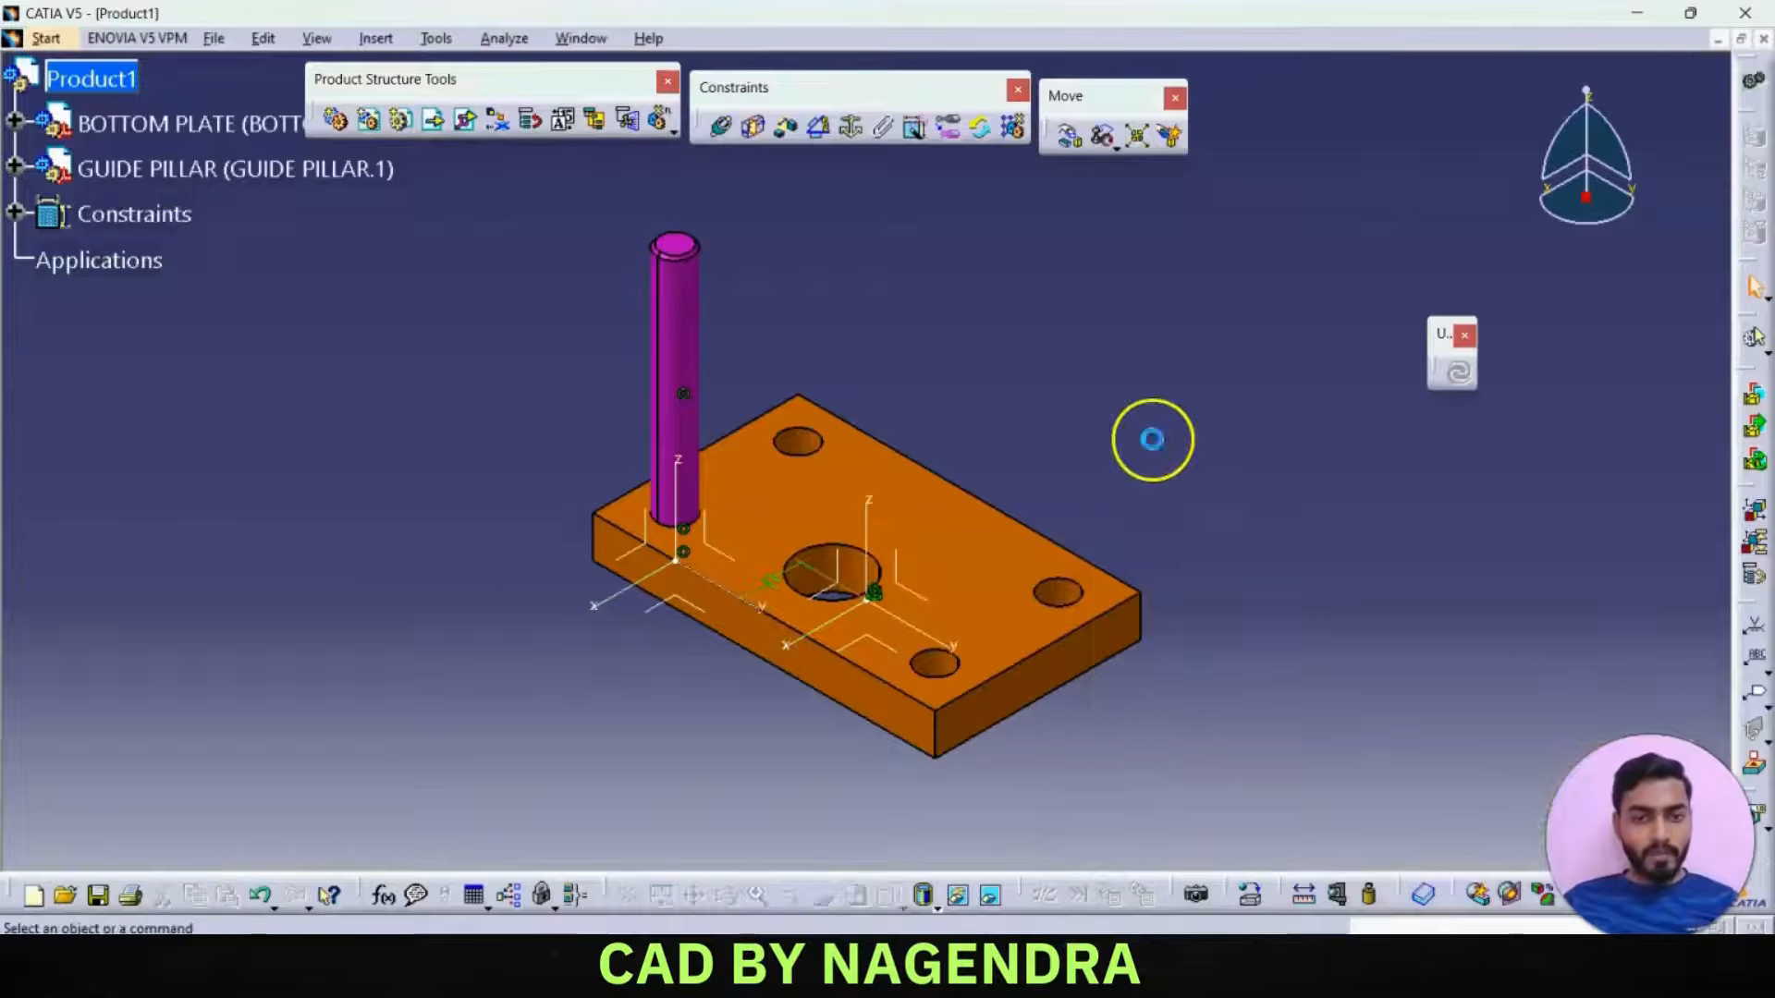
- Analyze the guide pillar's remaining degrees of freedom, close the analysis and check the pillar in the assembly
right_click(178, 168)
mouse_move(240, 486)
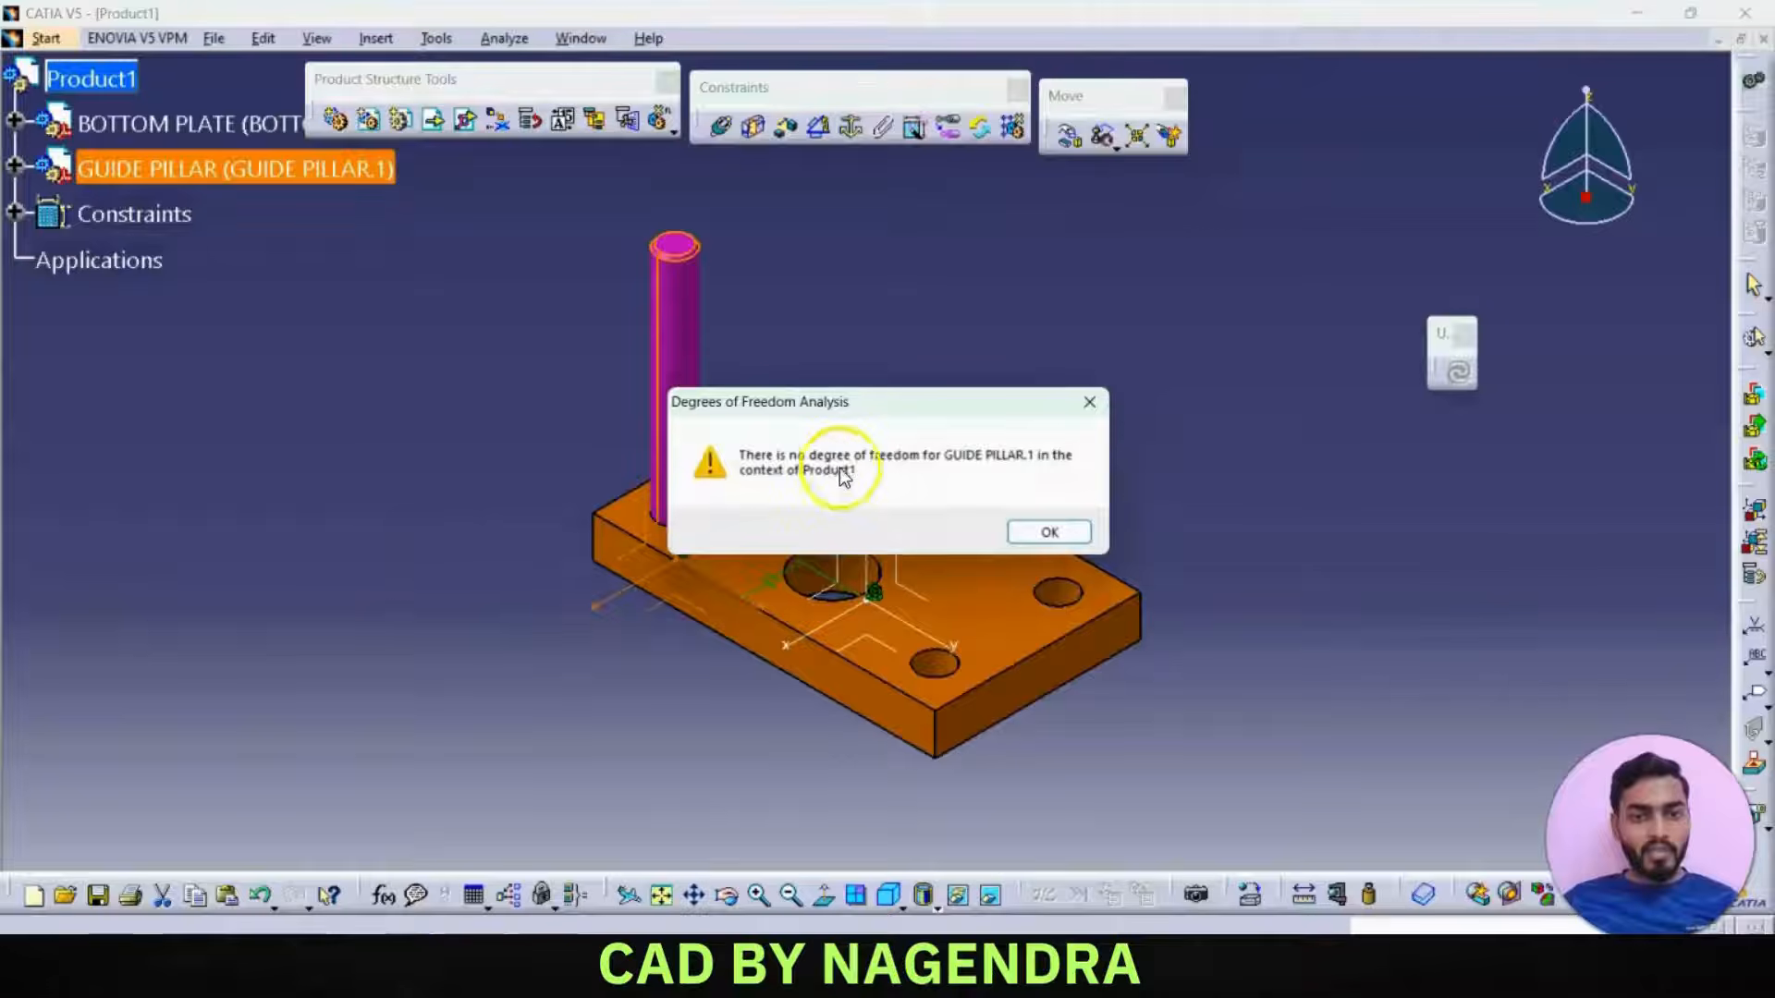
click(1042, 530)
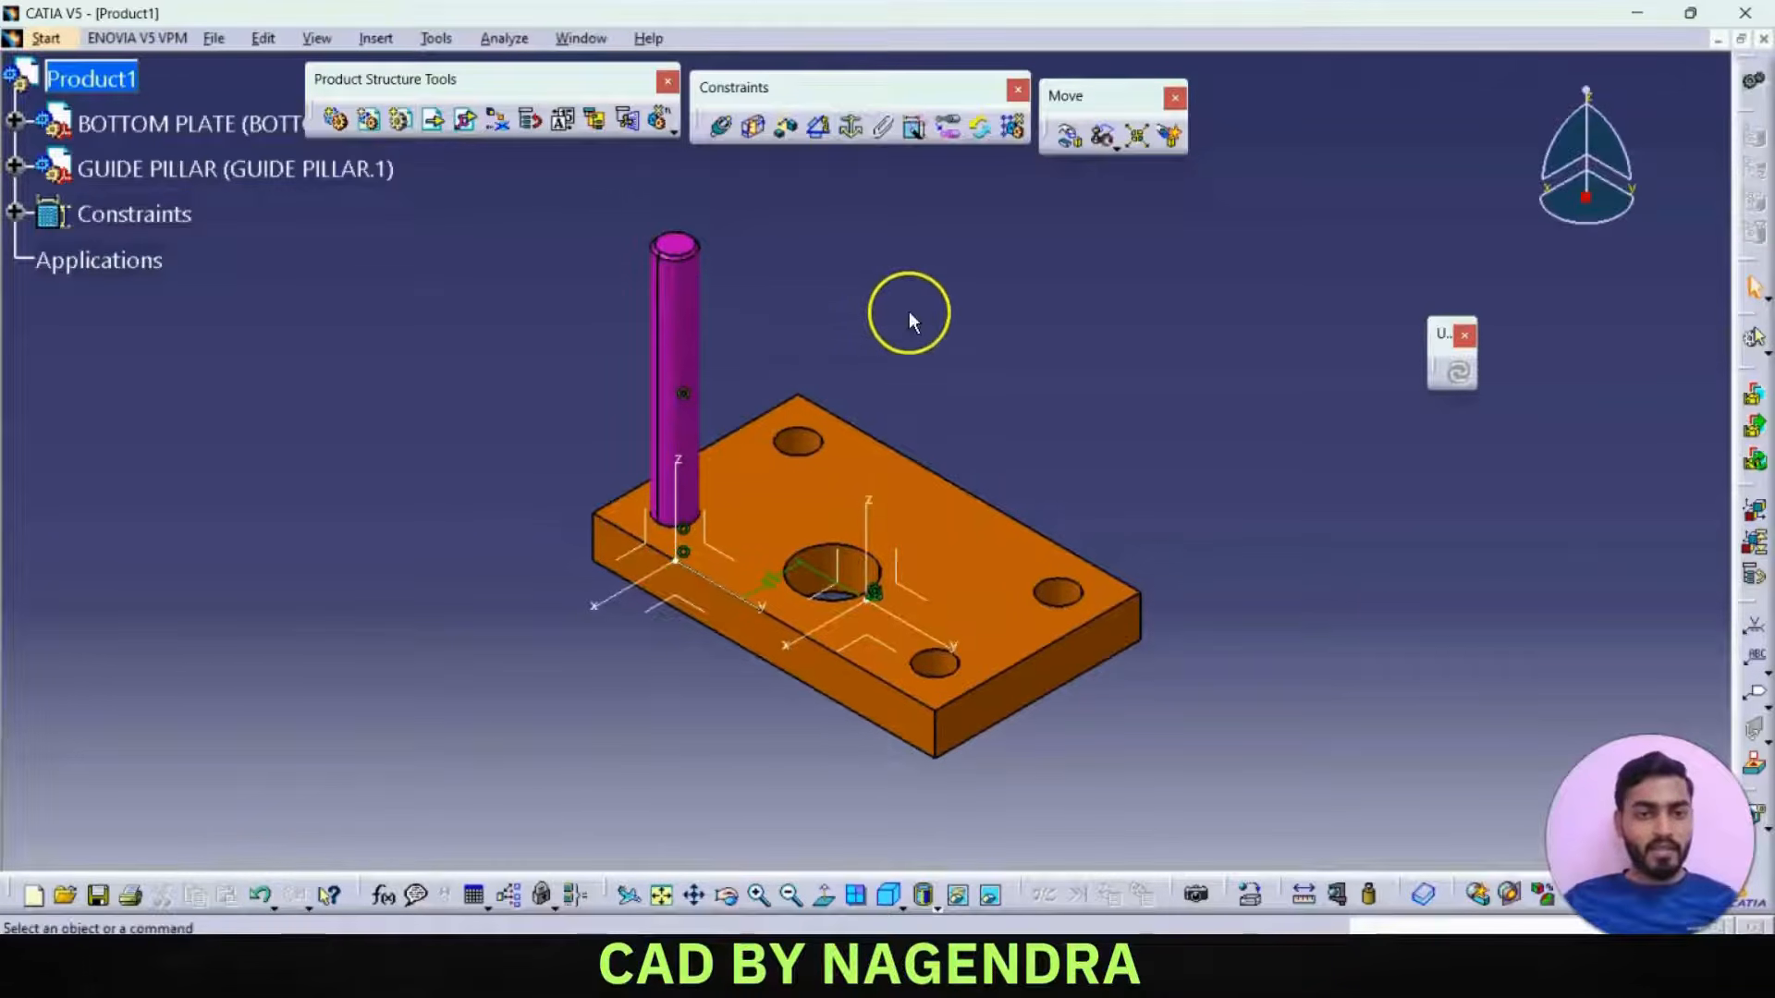
middle_drag(908, 311, 879, 349)
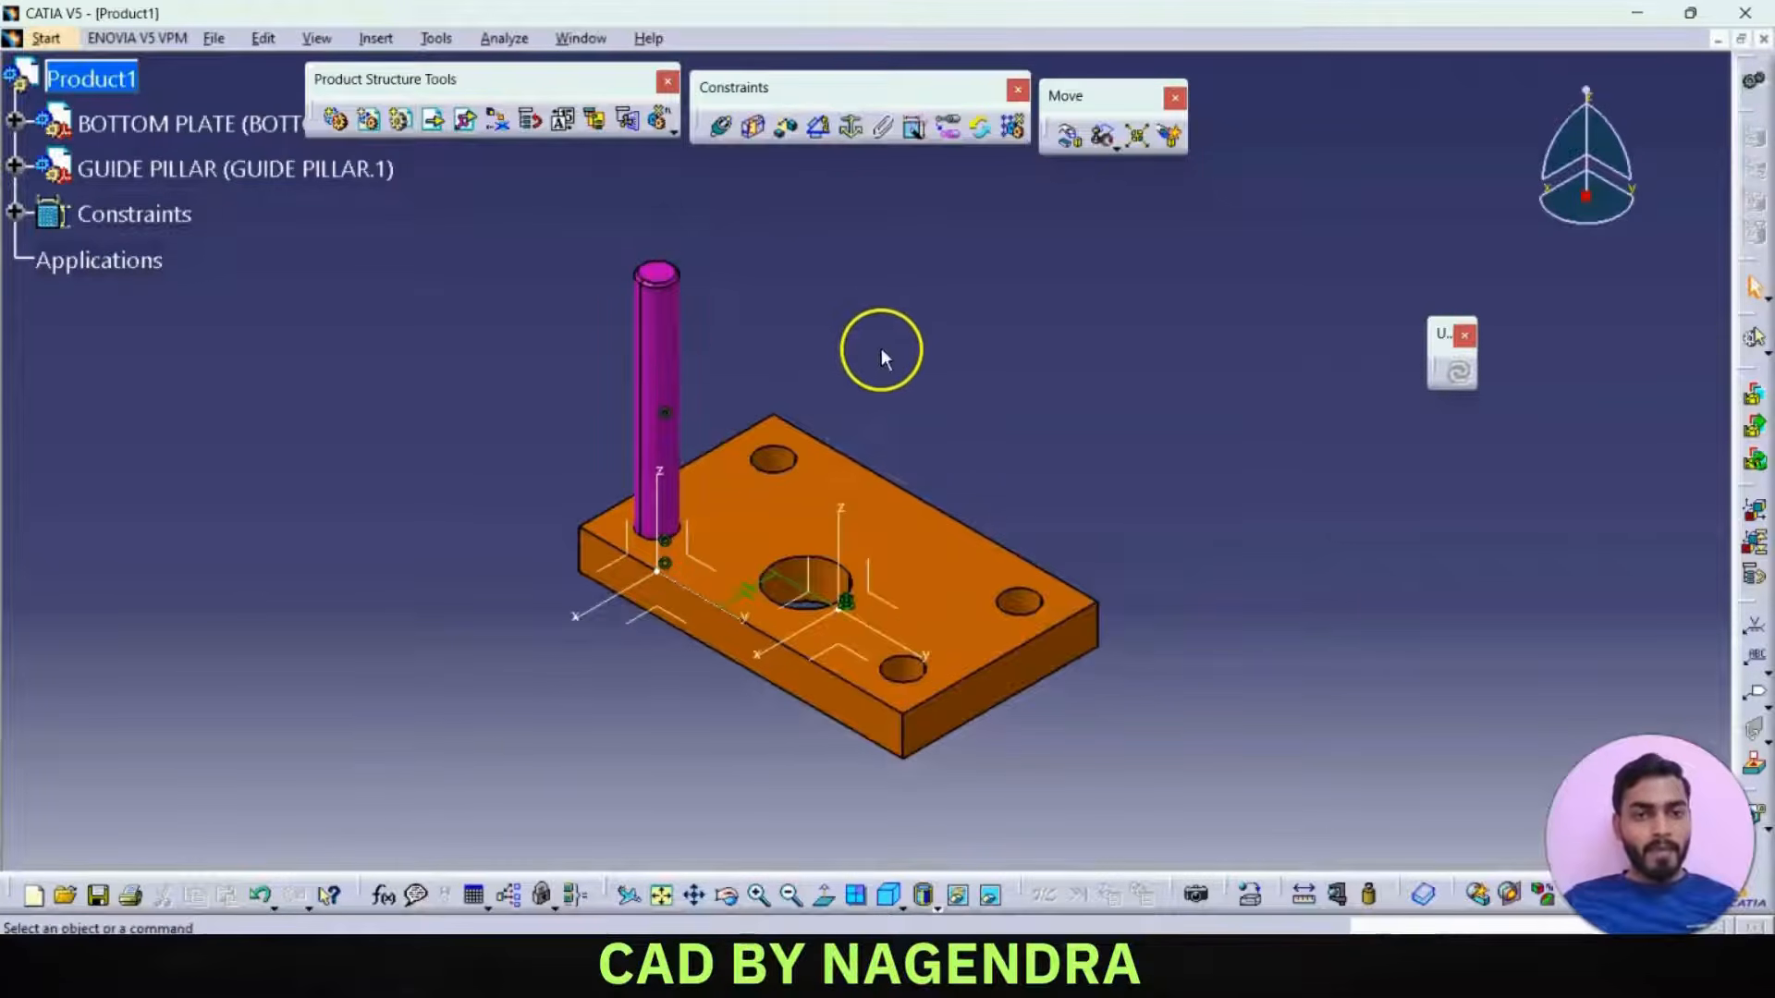
click(675, 348)
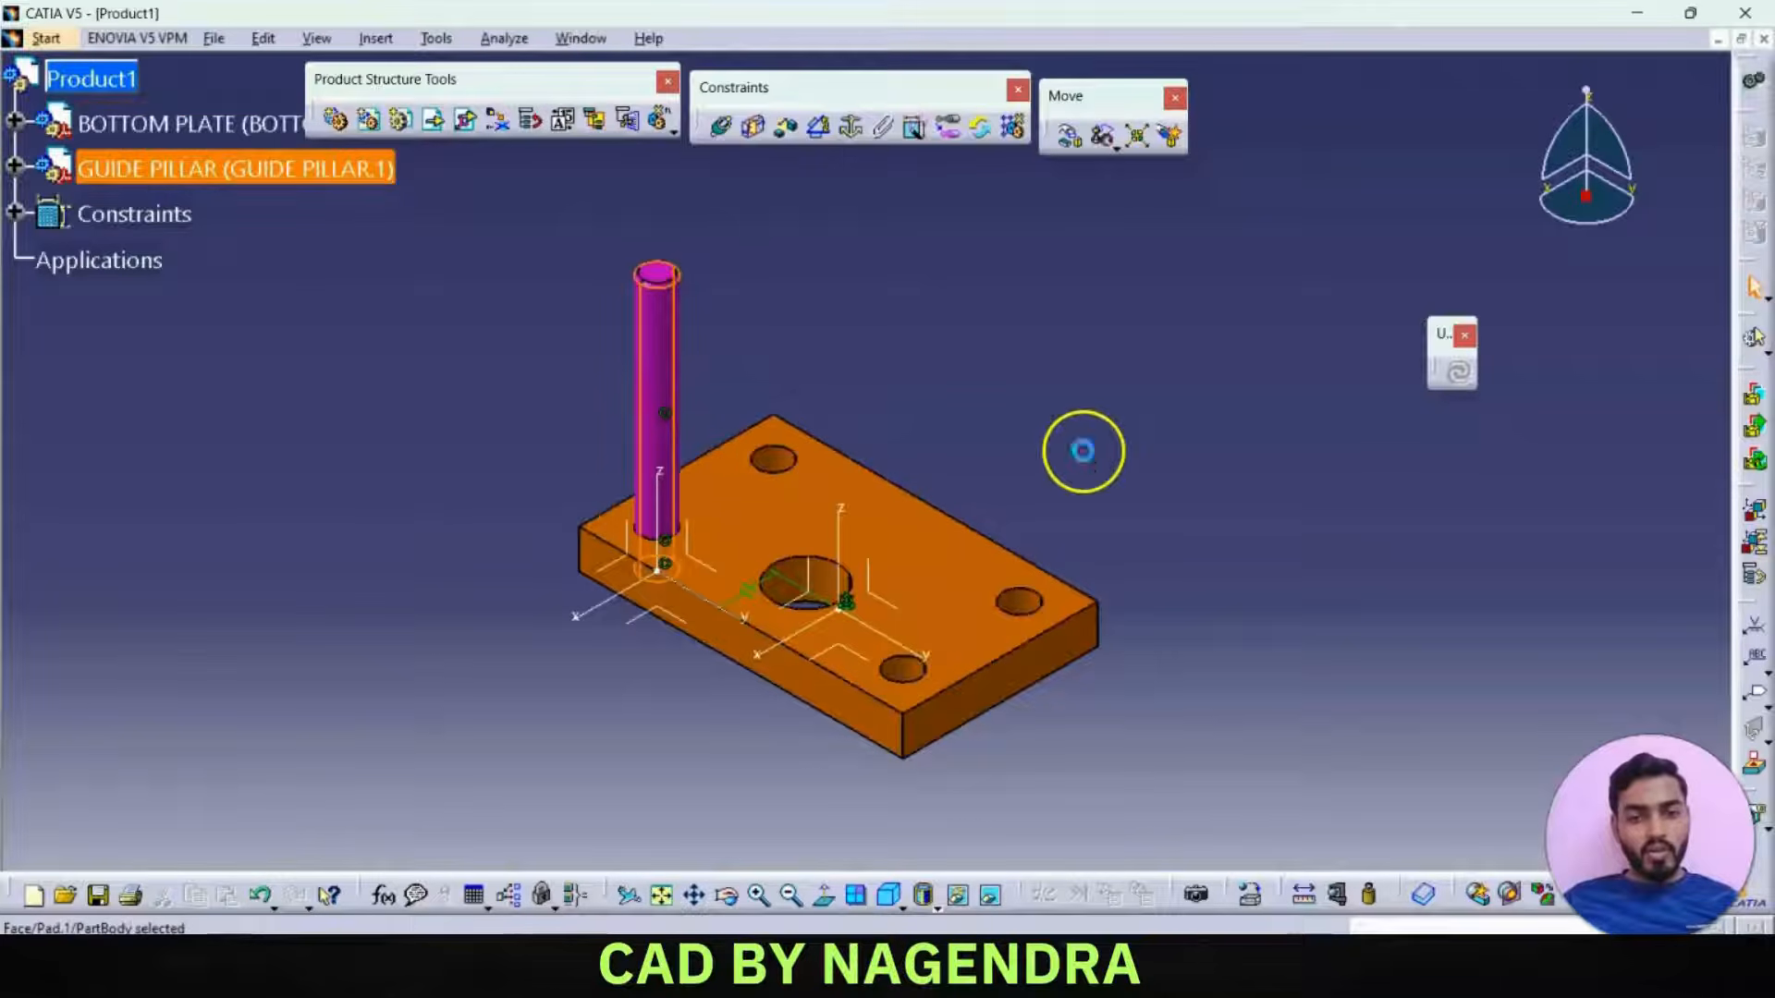
click(1083, 452)
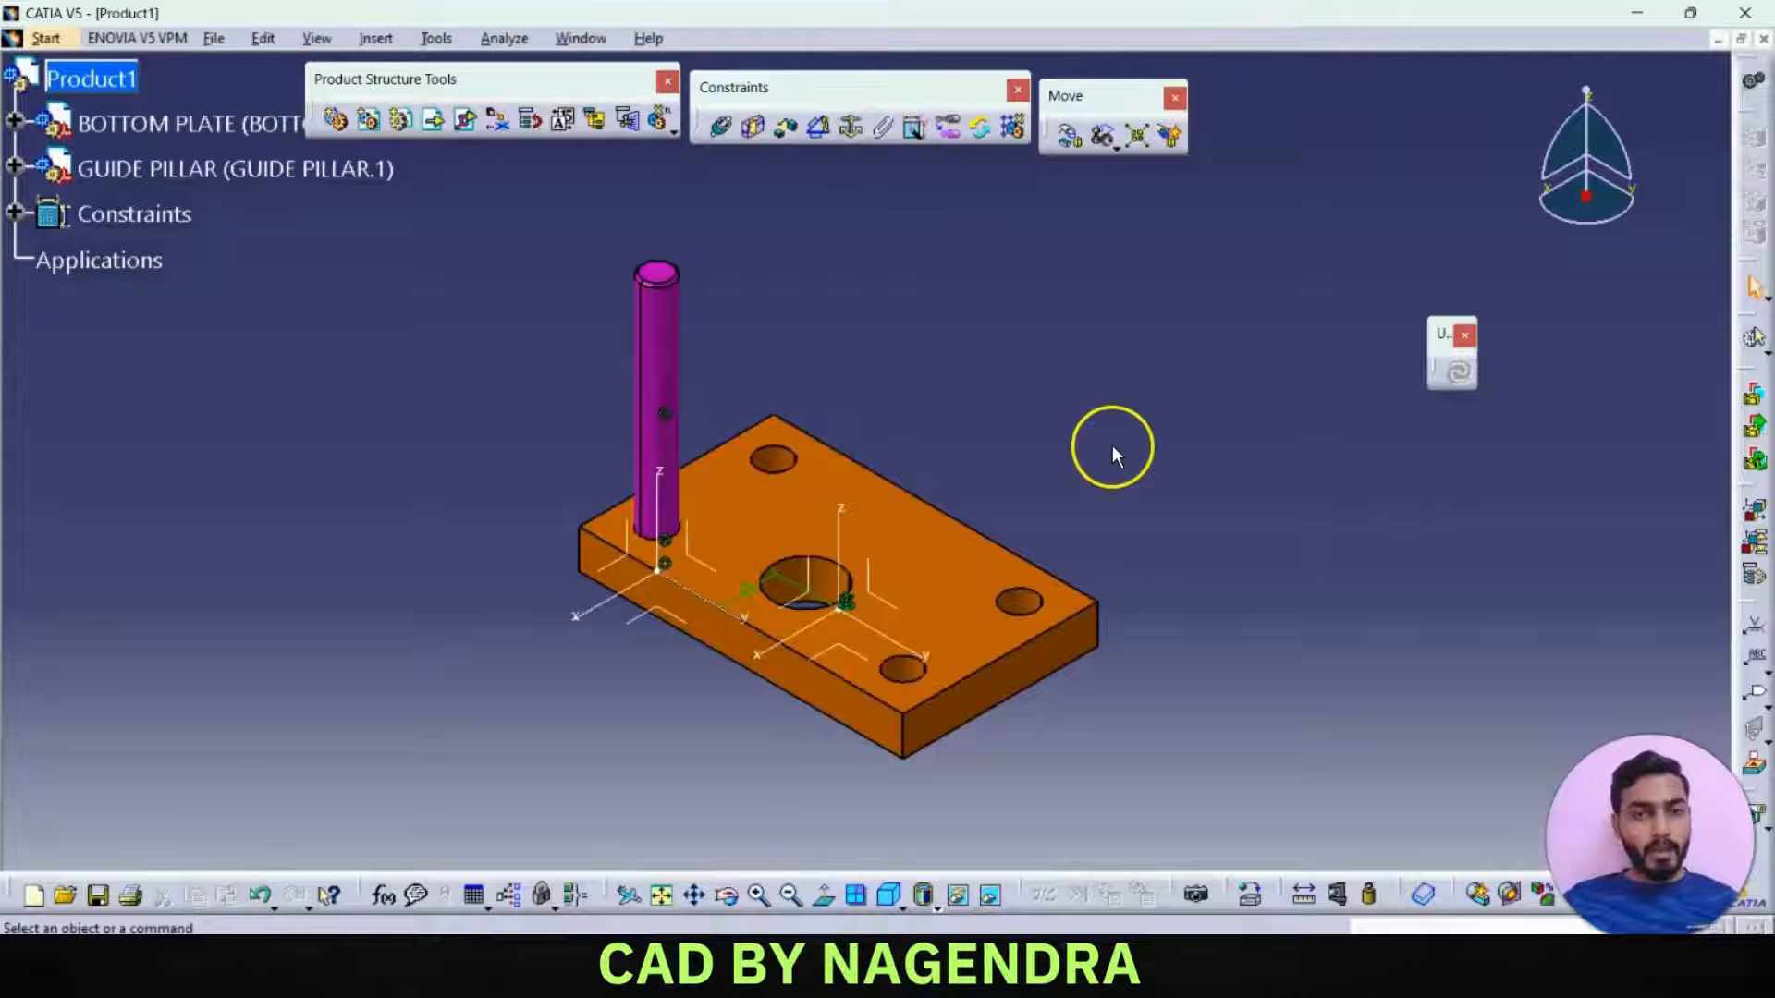
- Try instantiating the guide pillar on the bottom plate's hole pattern RectPattern.1 by pattern's definition, and undo it
click(1014, 134)
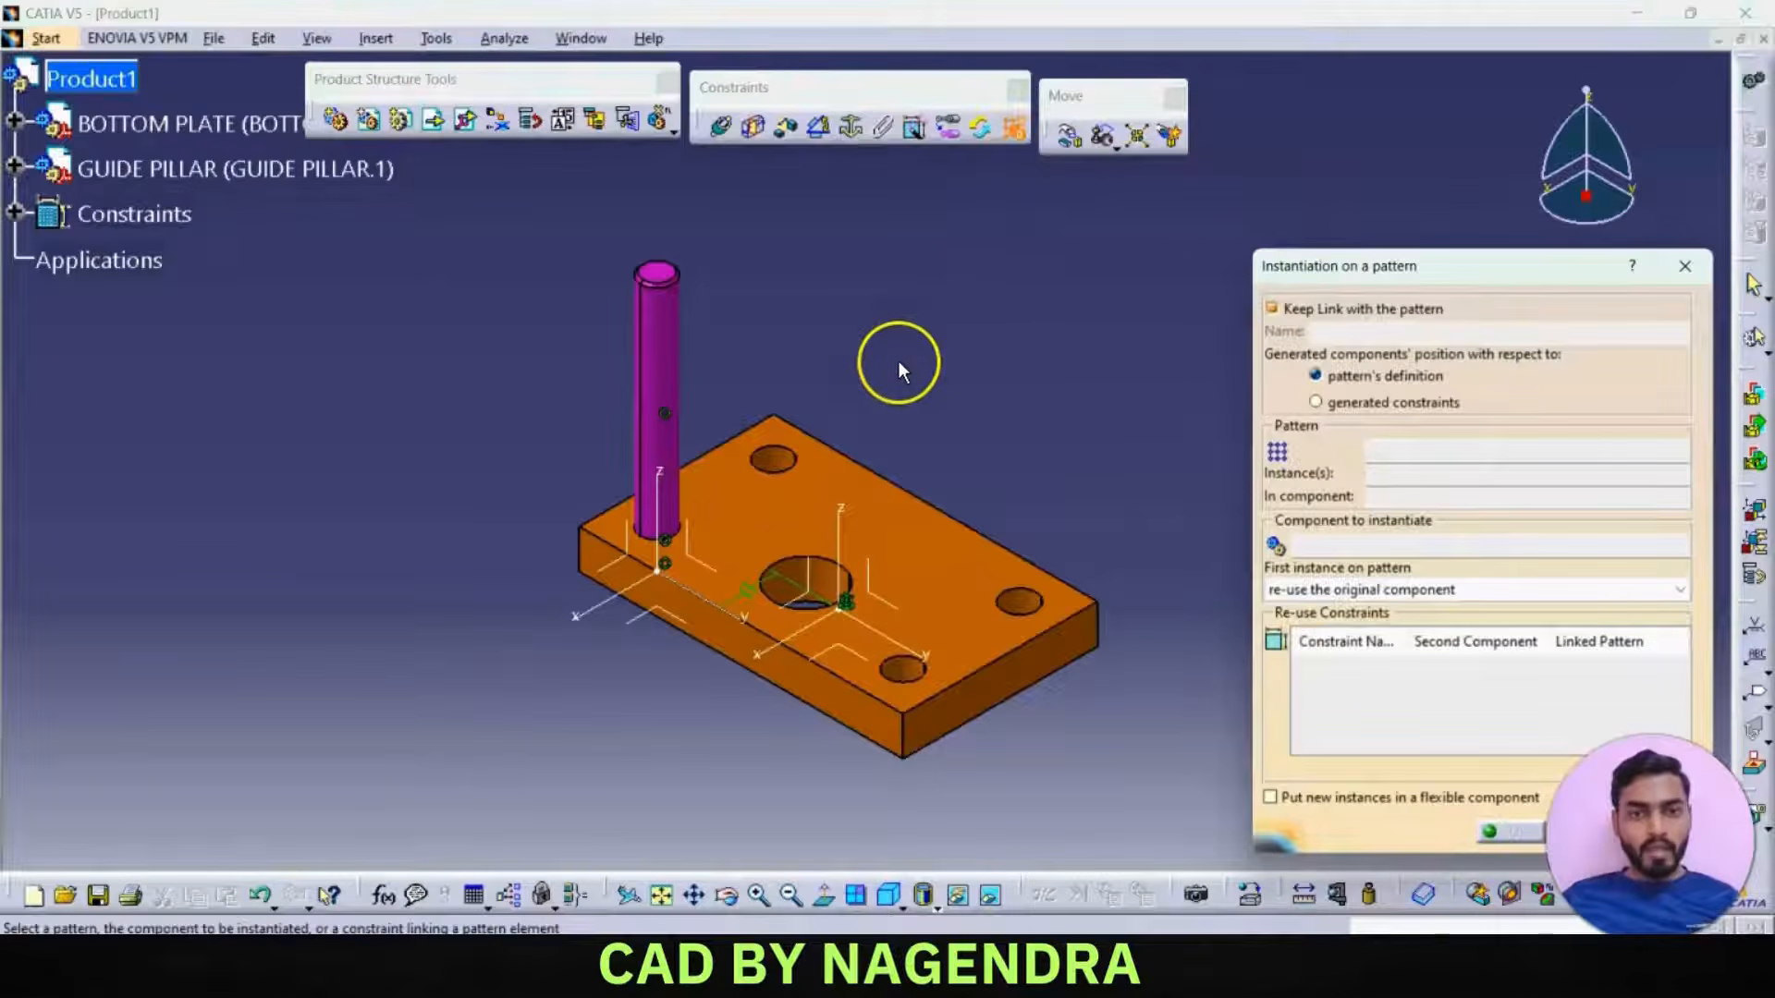
click(667, 351)
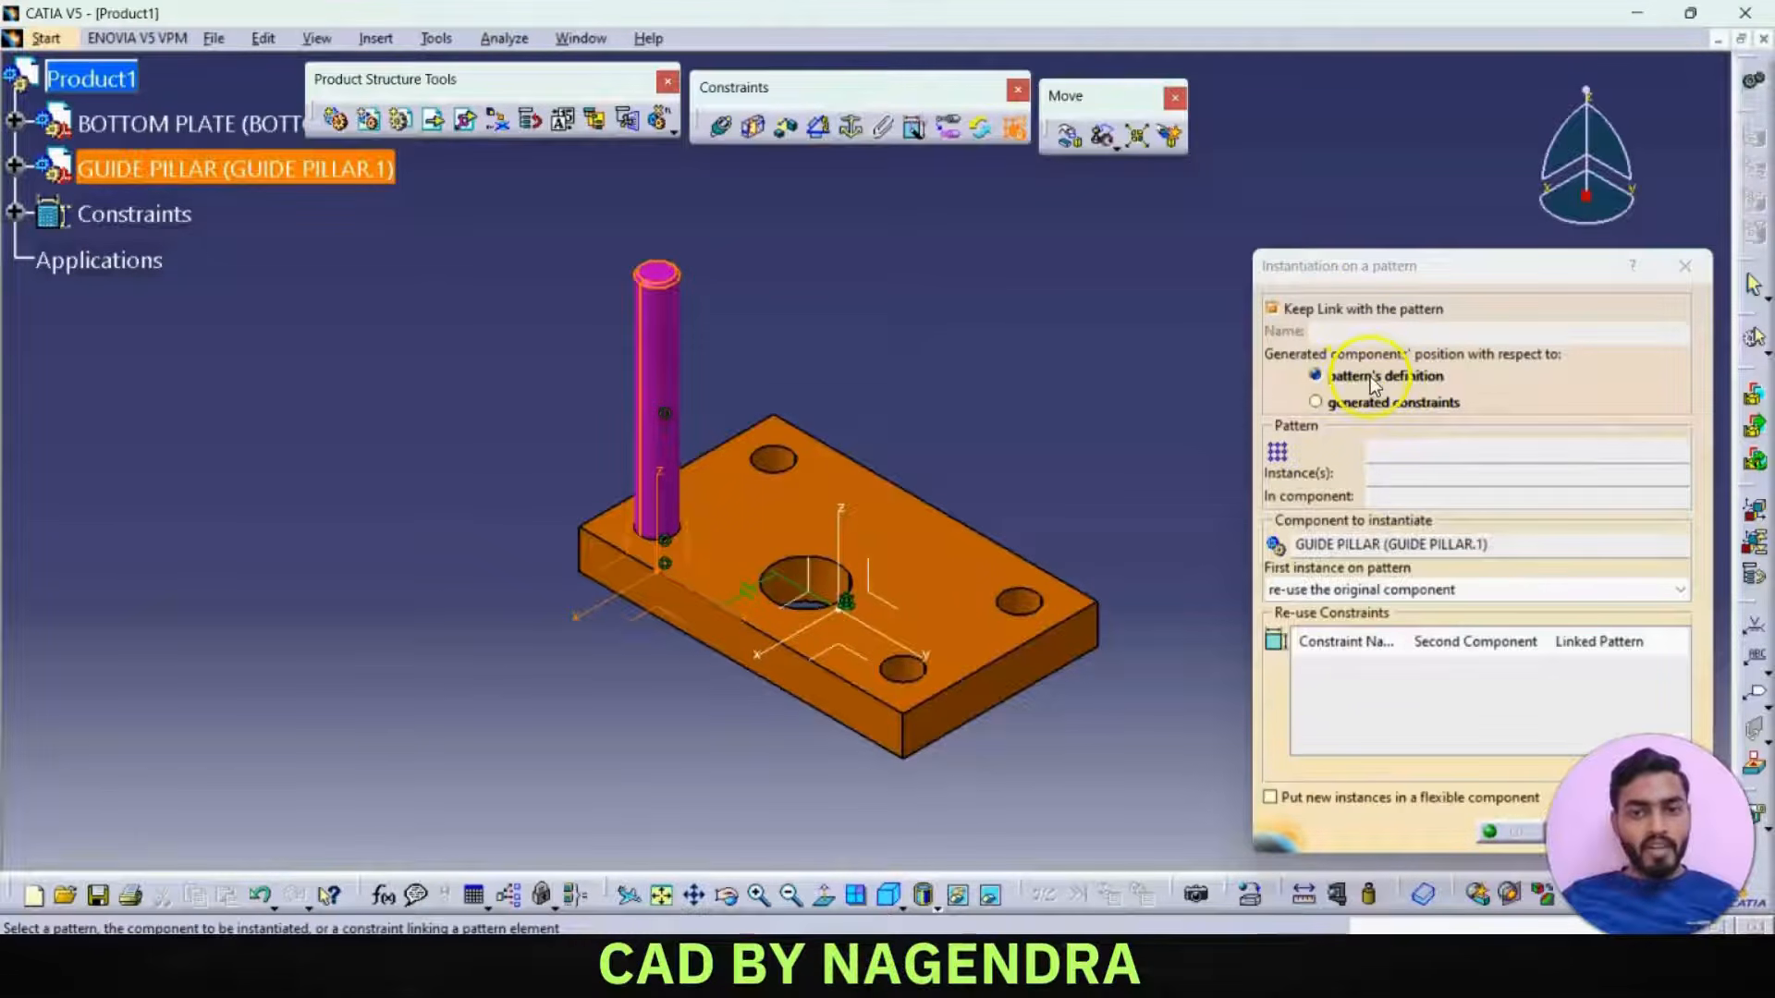
click(777, 455)
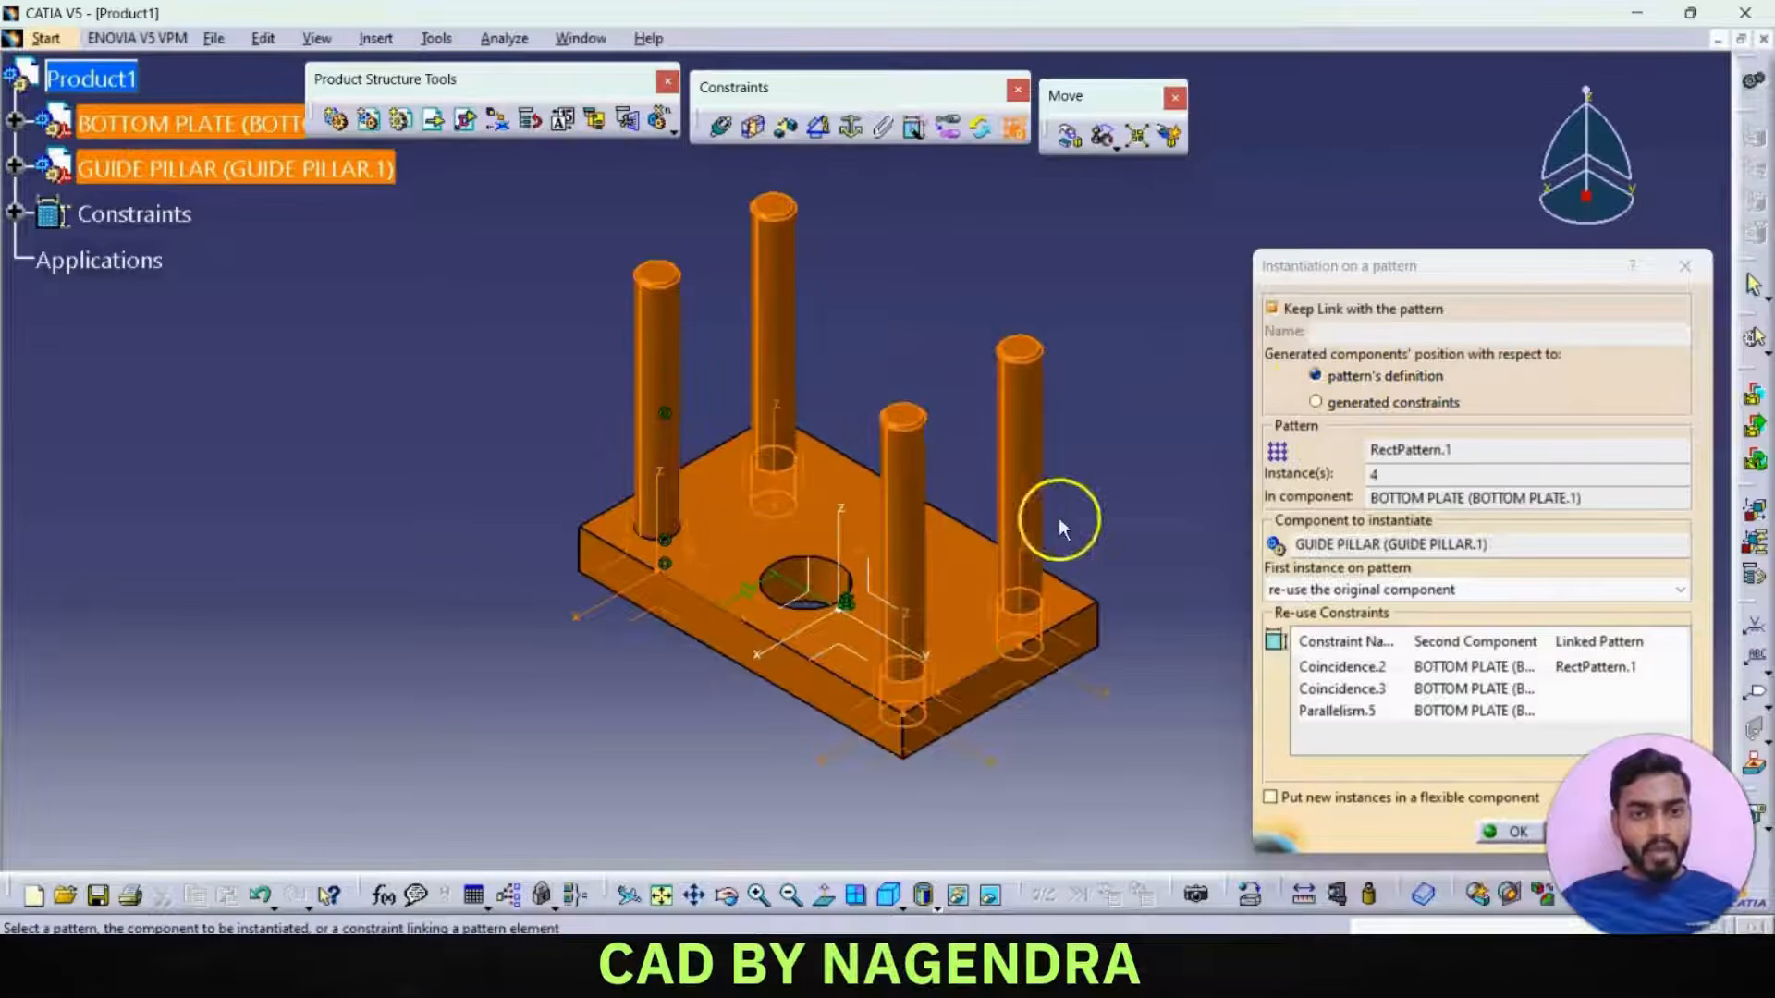
click(1505, 832)
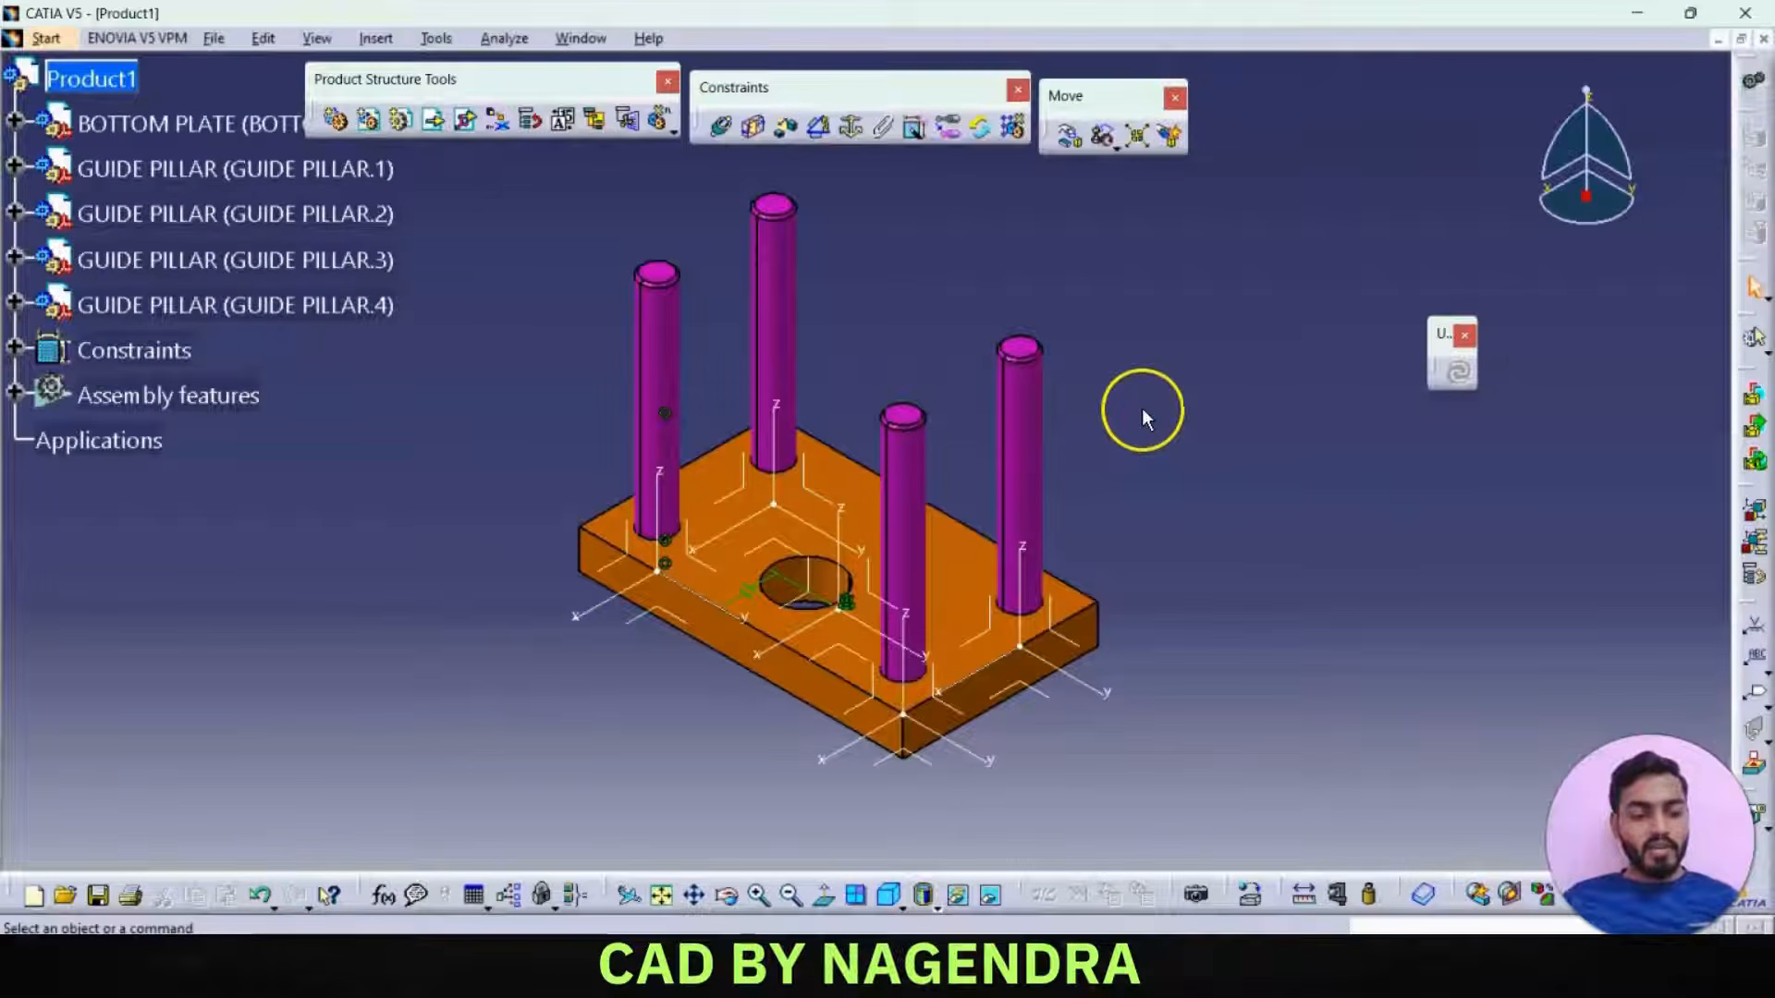
key(ctrl+z)
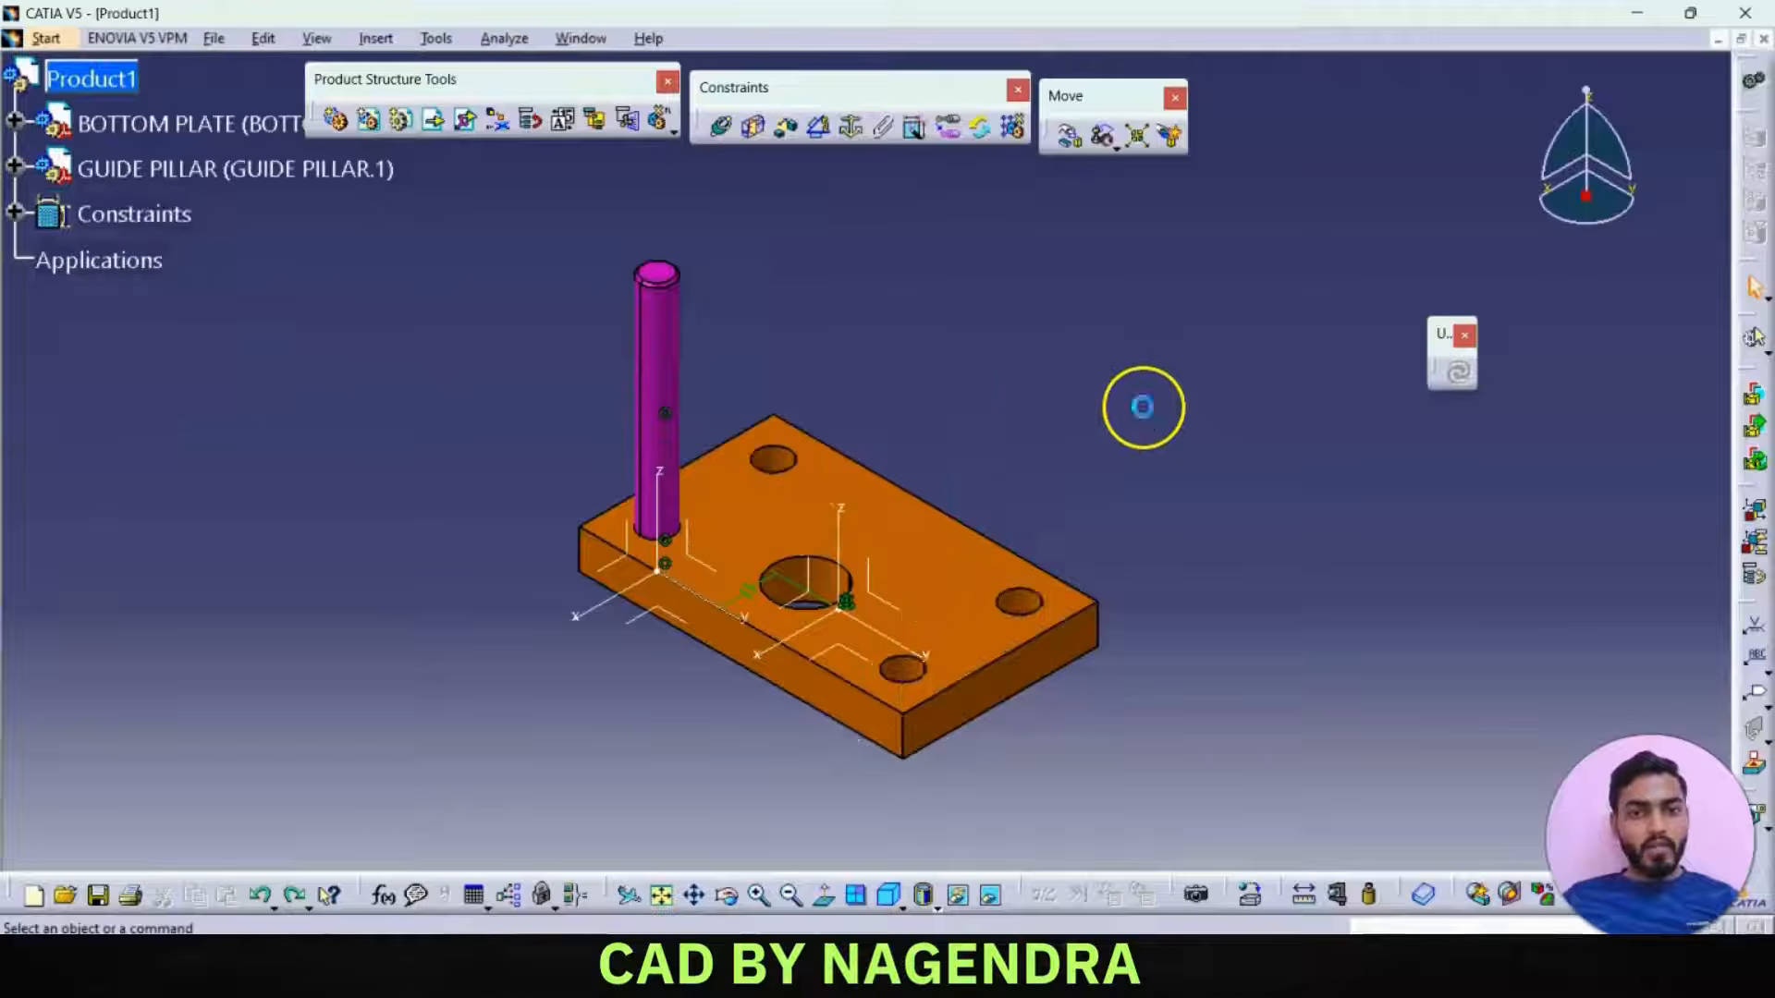
- Instantiate the guide pillar on the bottom plate's RectPattern.1 hole pattern with generated constraints, reusing its coincidence and parallelism constraints
click(1016, 130)
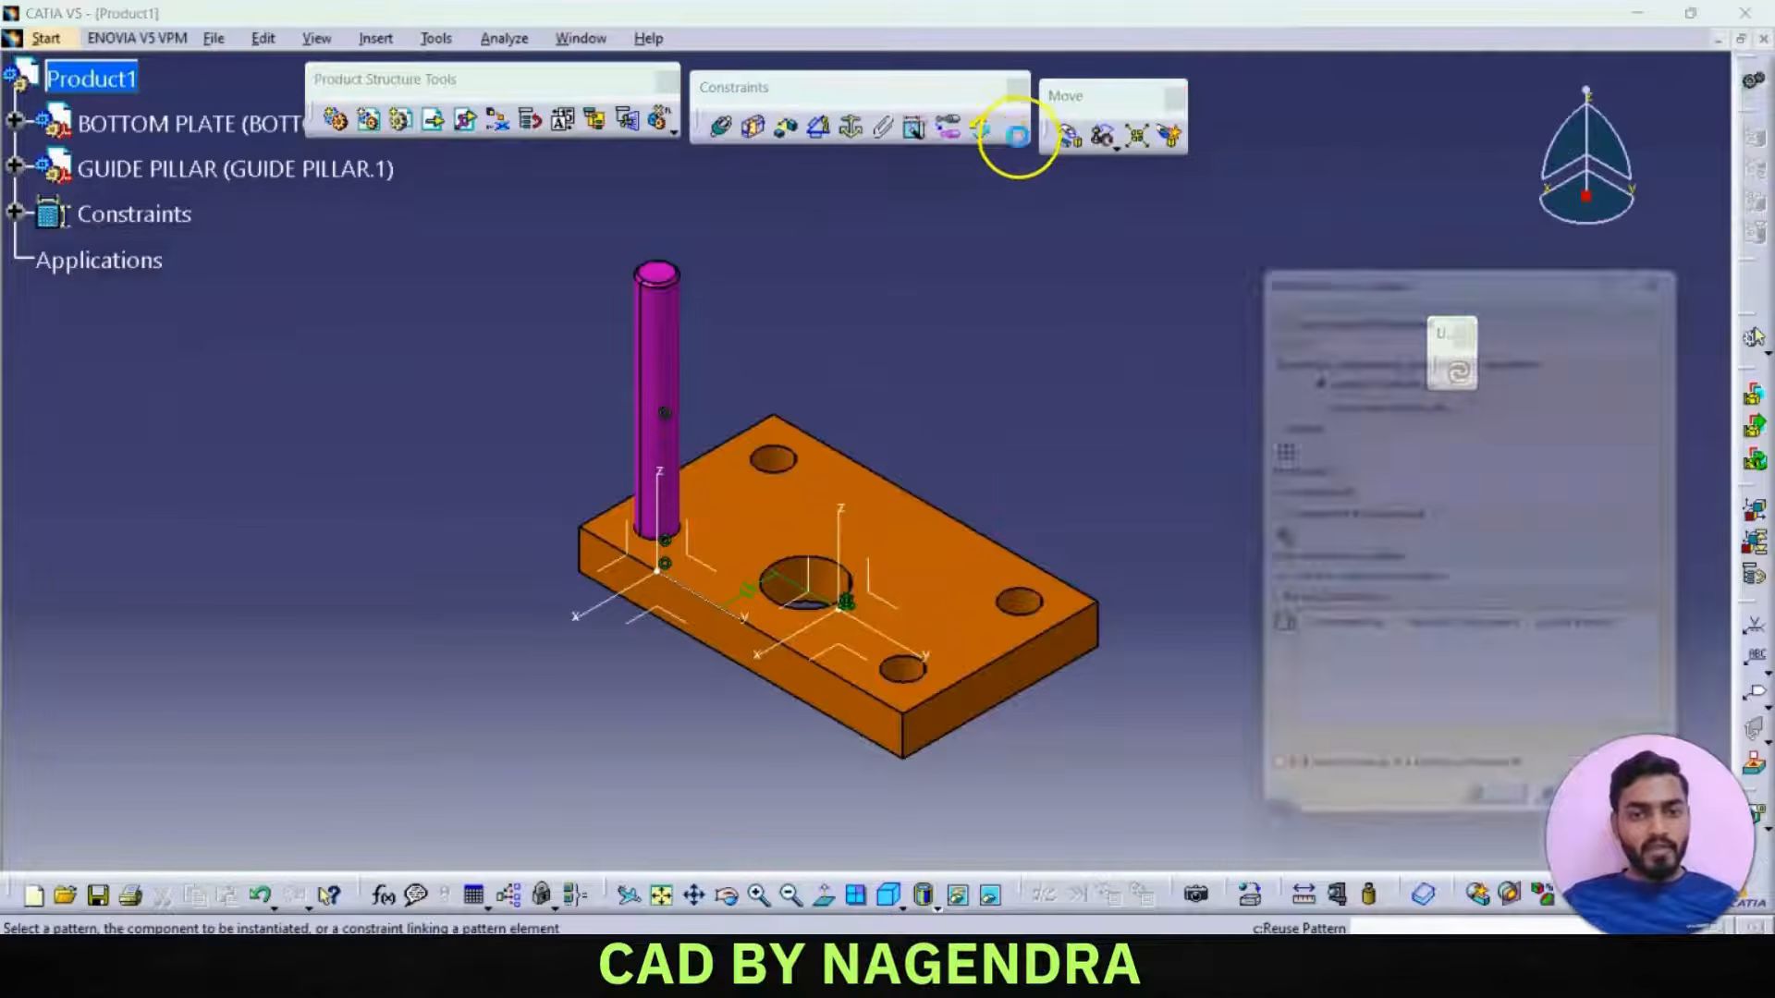
click(1349, 404)
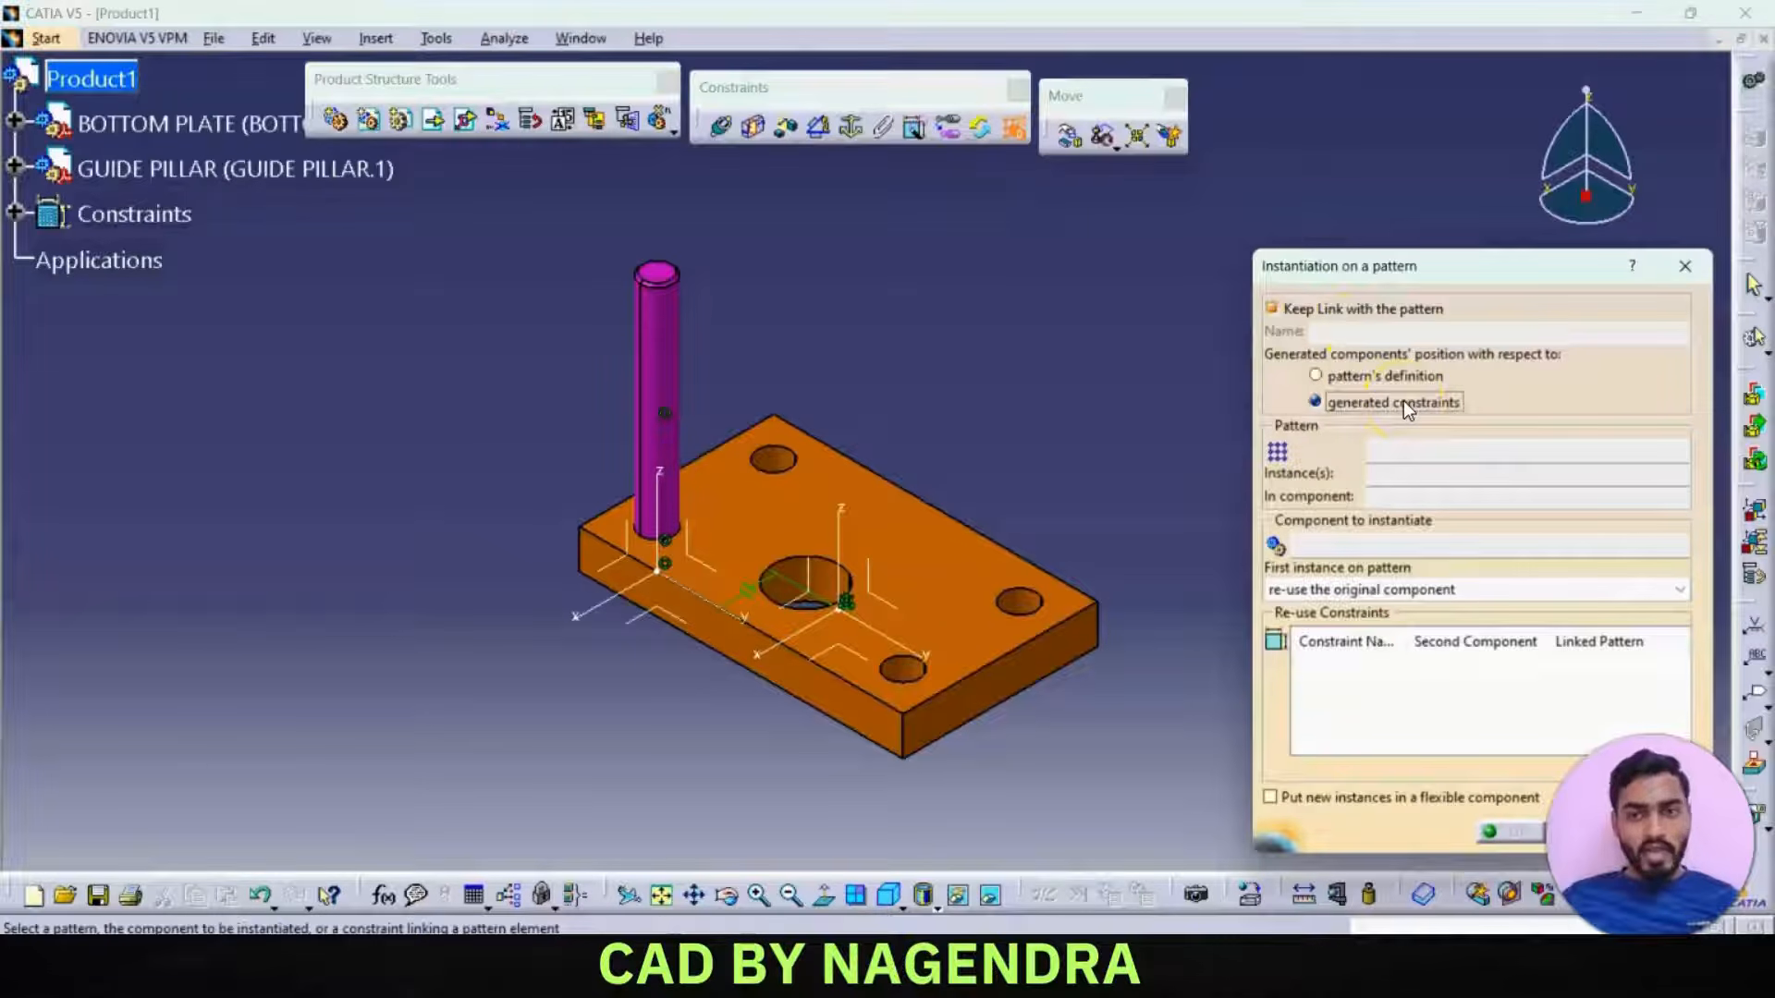
click(1005, 355)
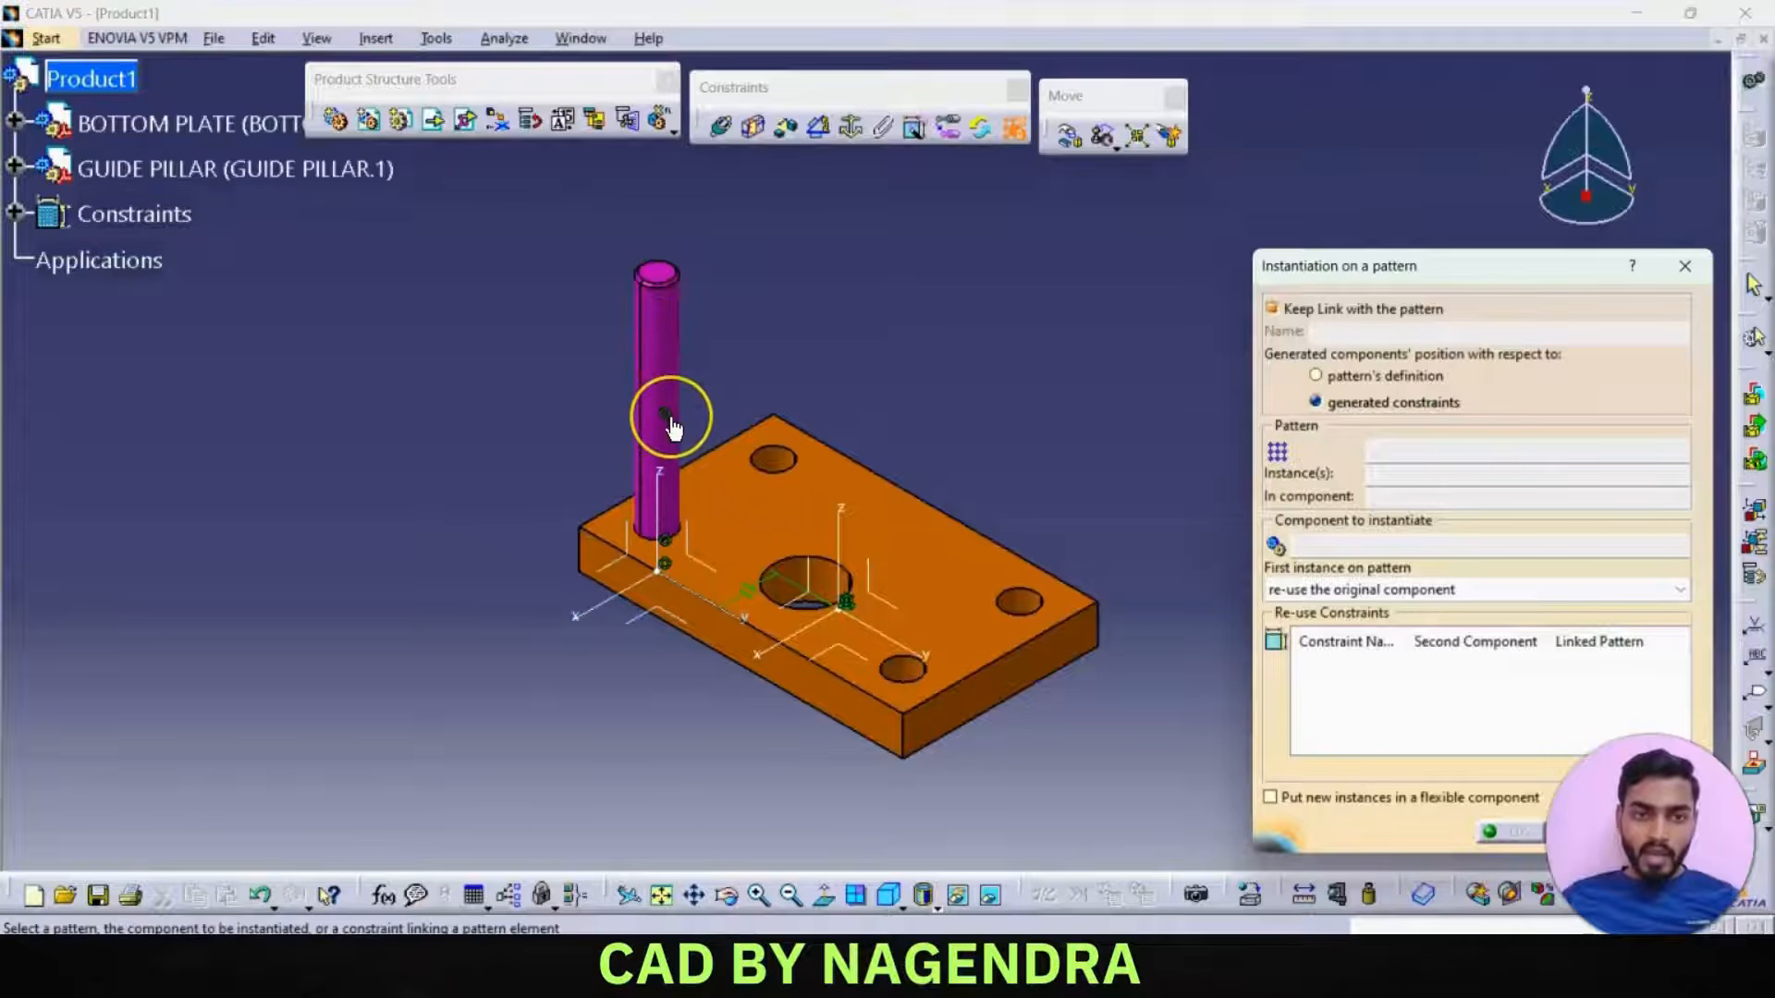
click(821, 412)
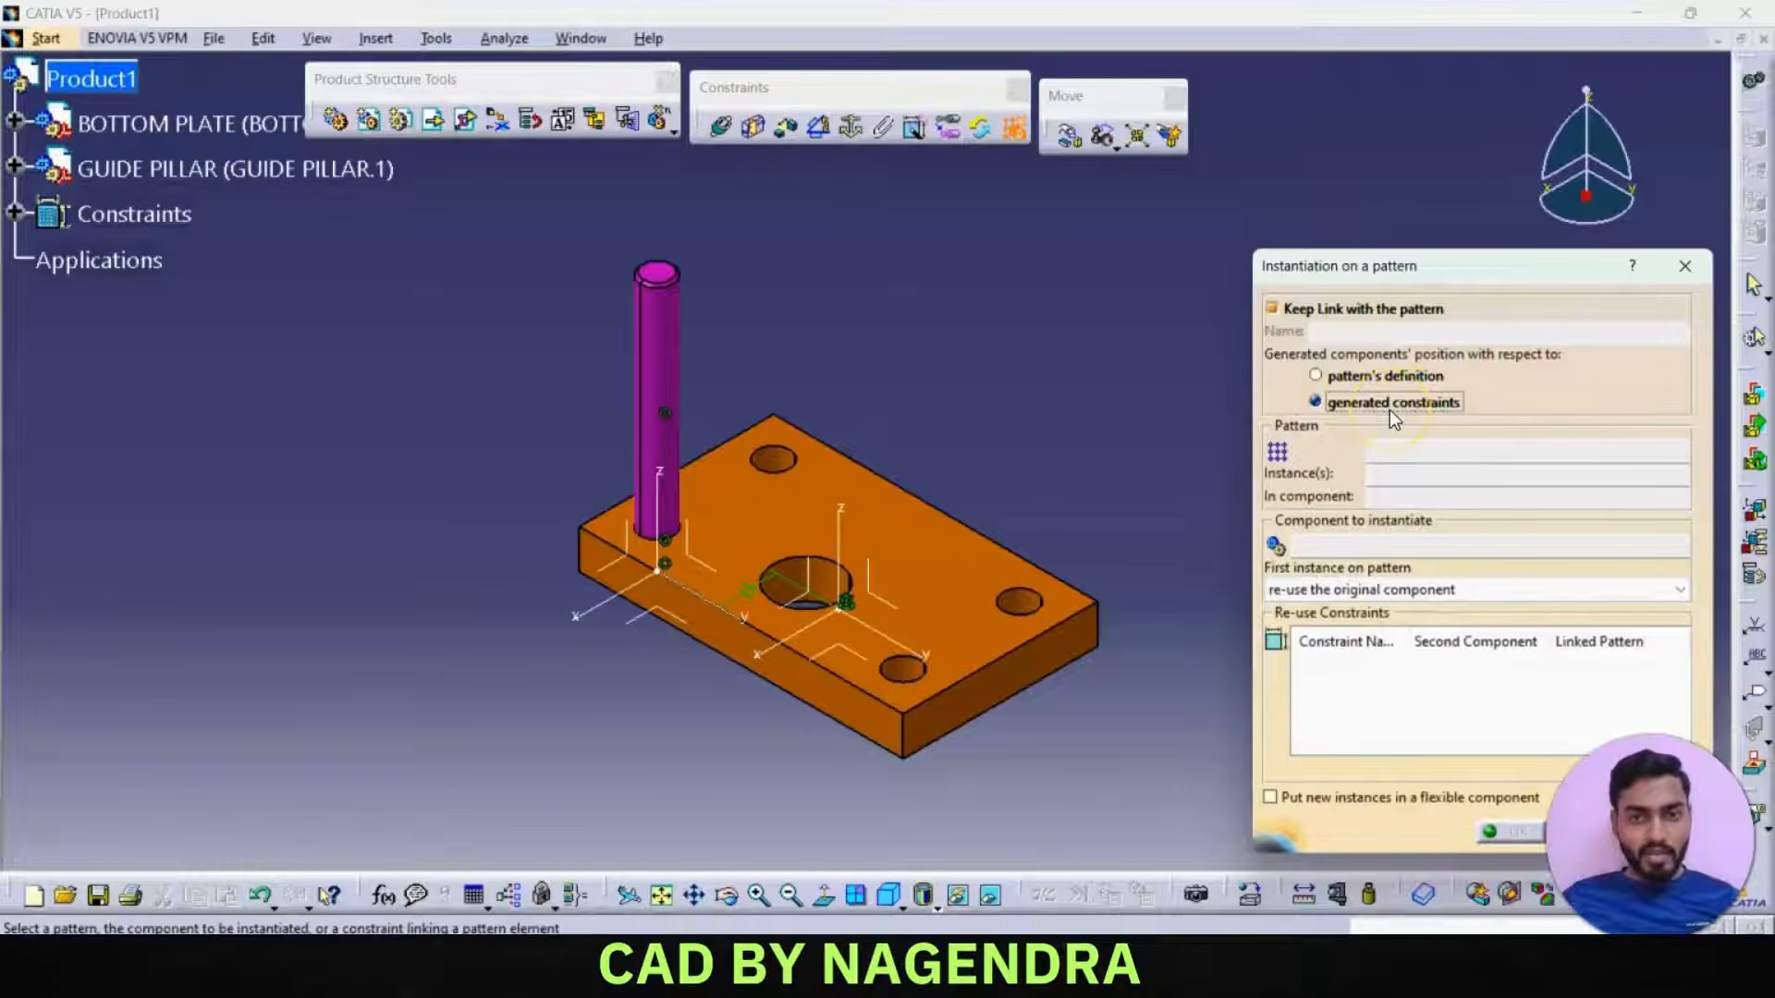
click(658, 329)
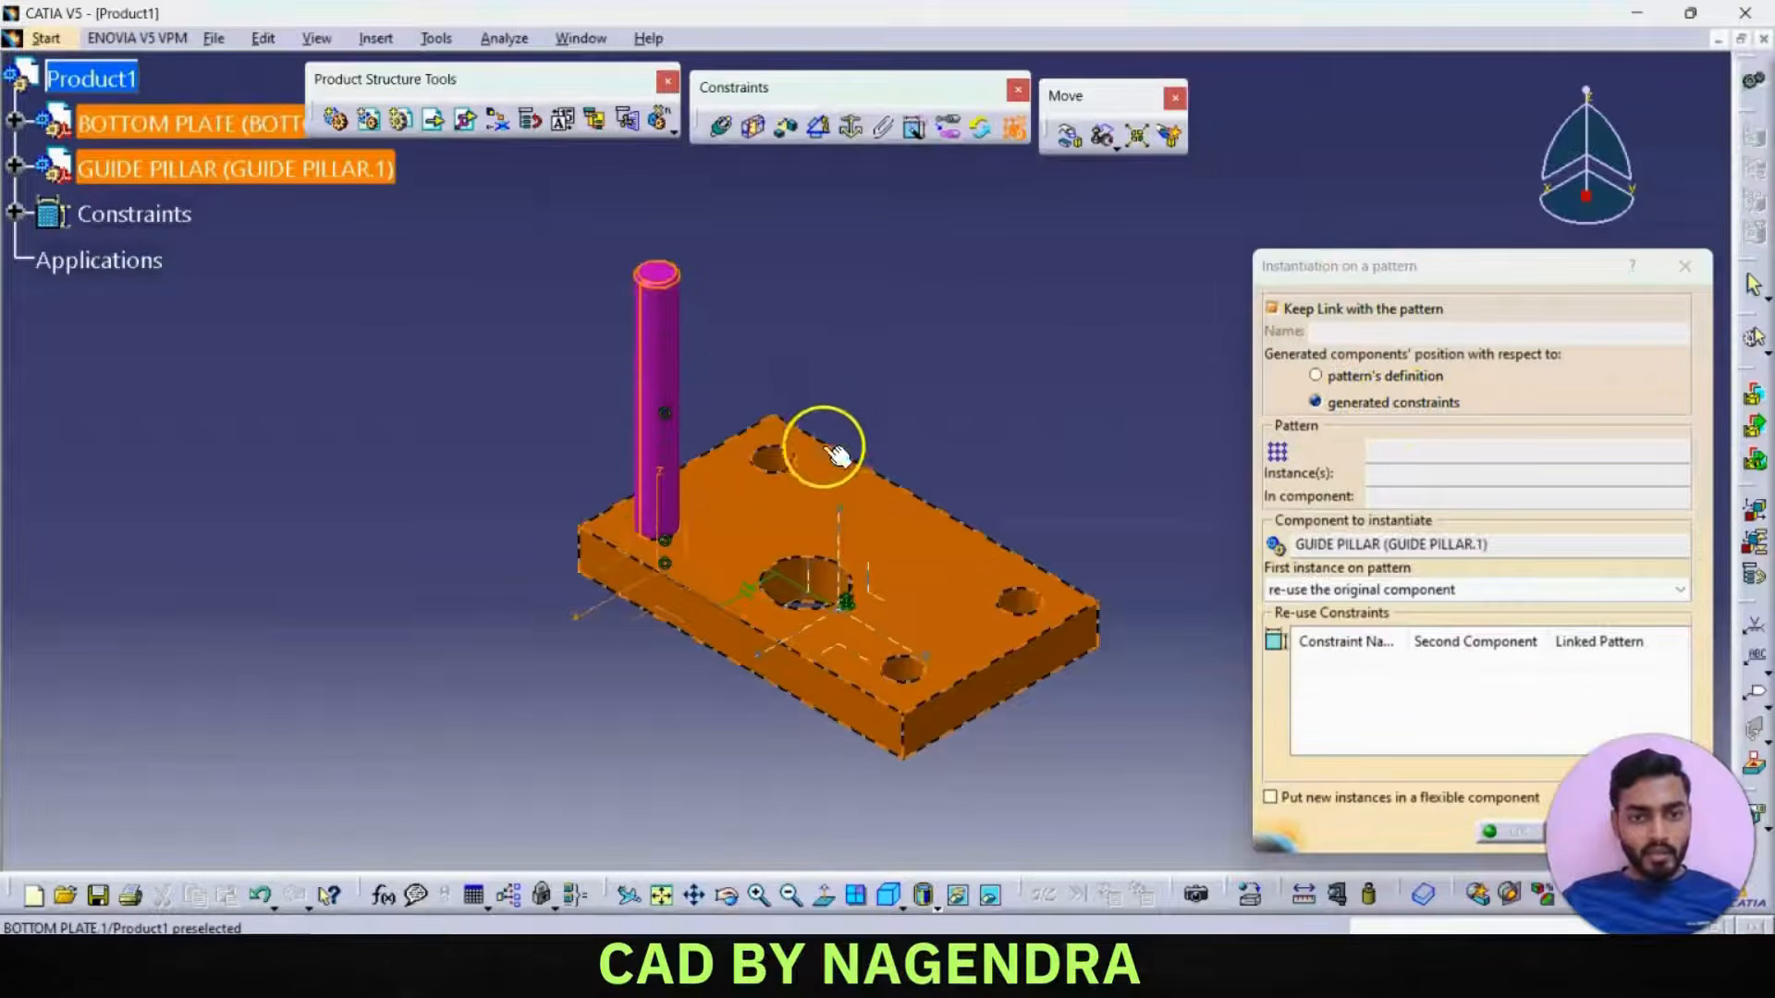
click(793, 467)
click(1446, 729)
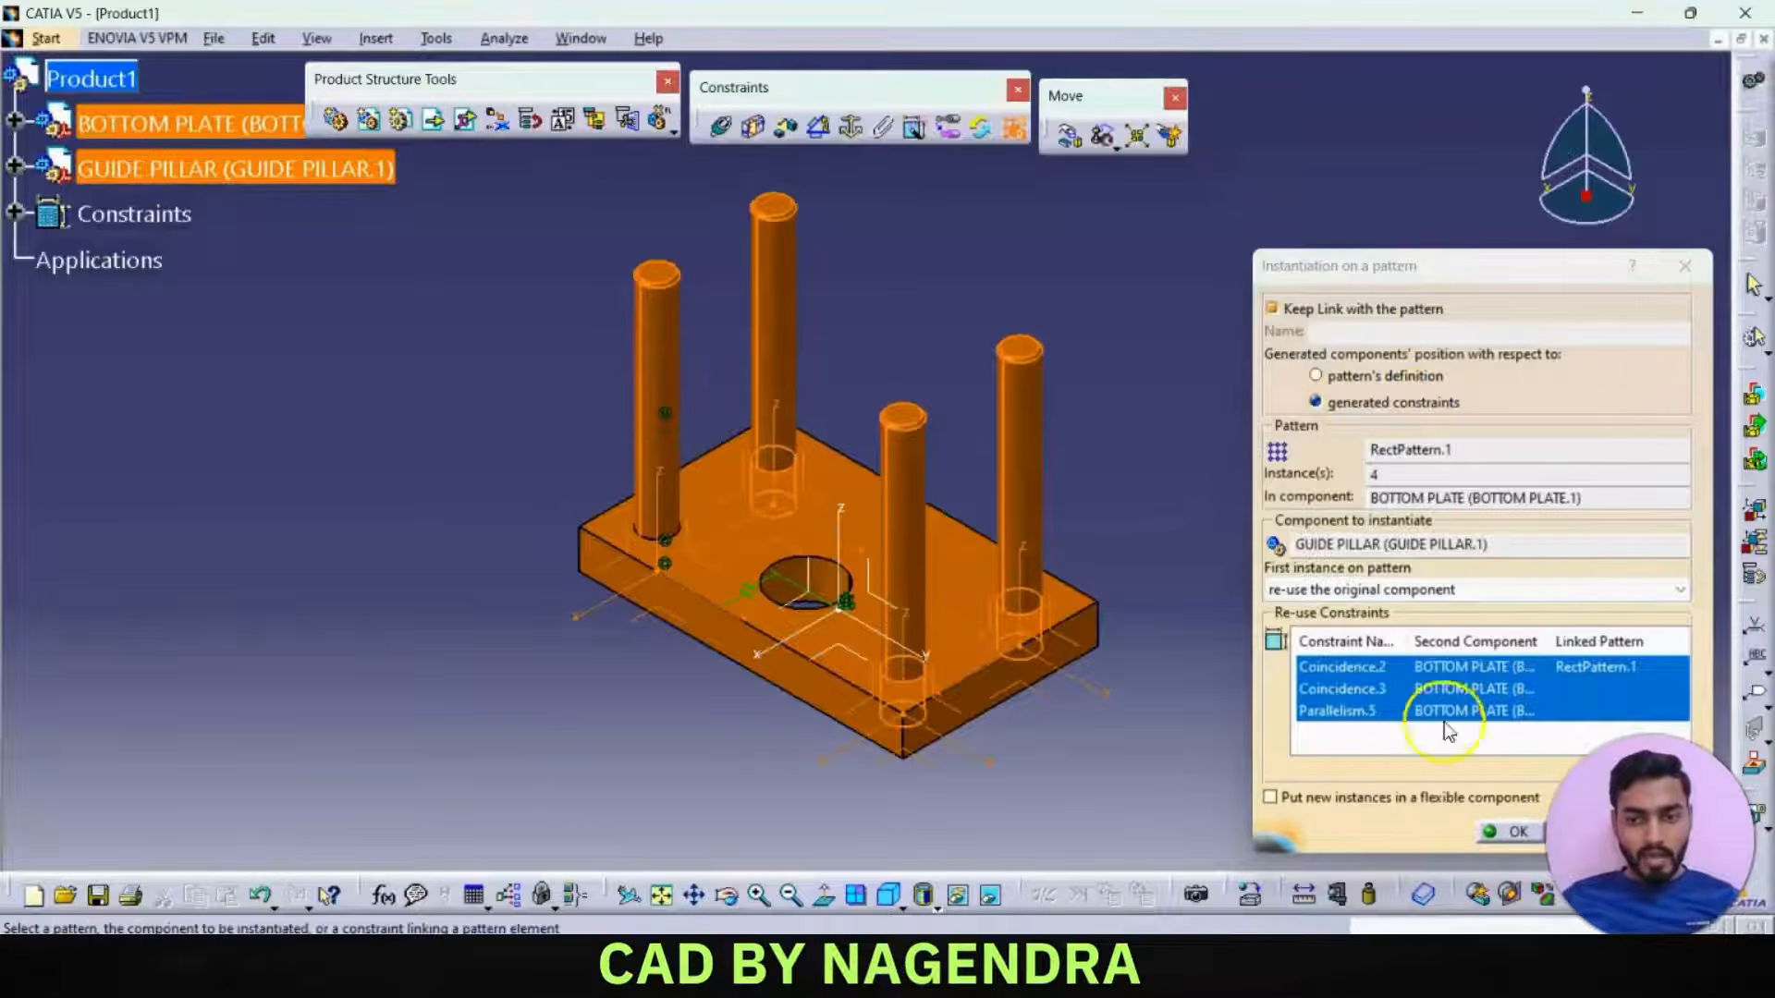
click(1503, 832)
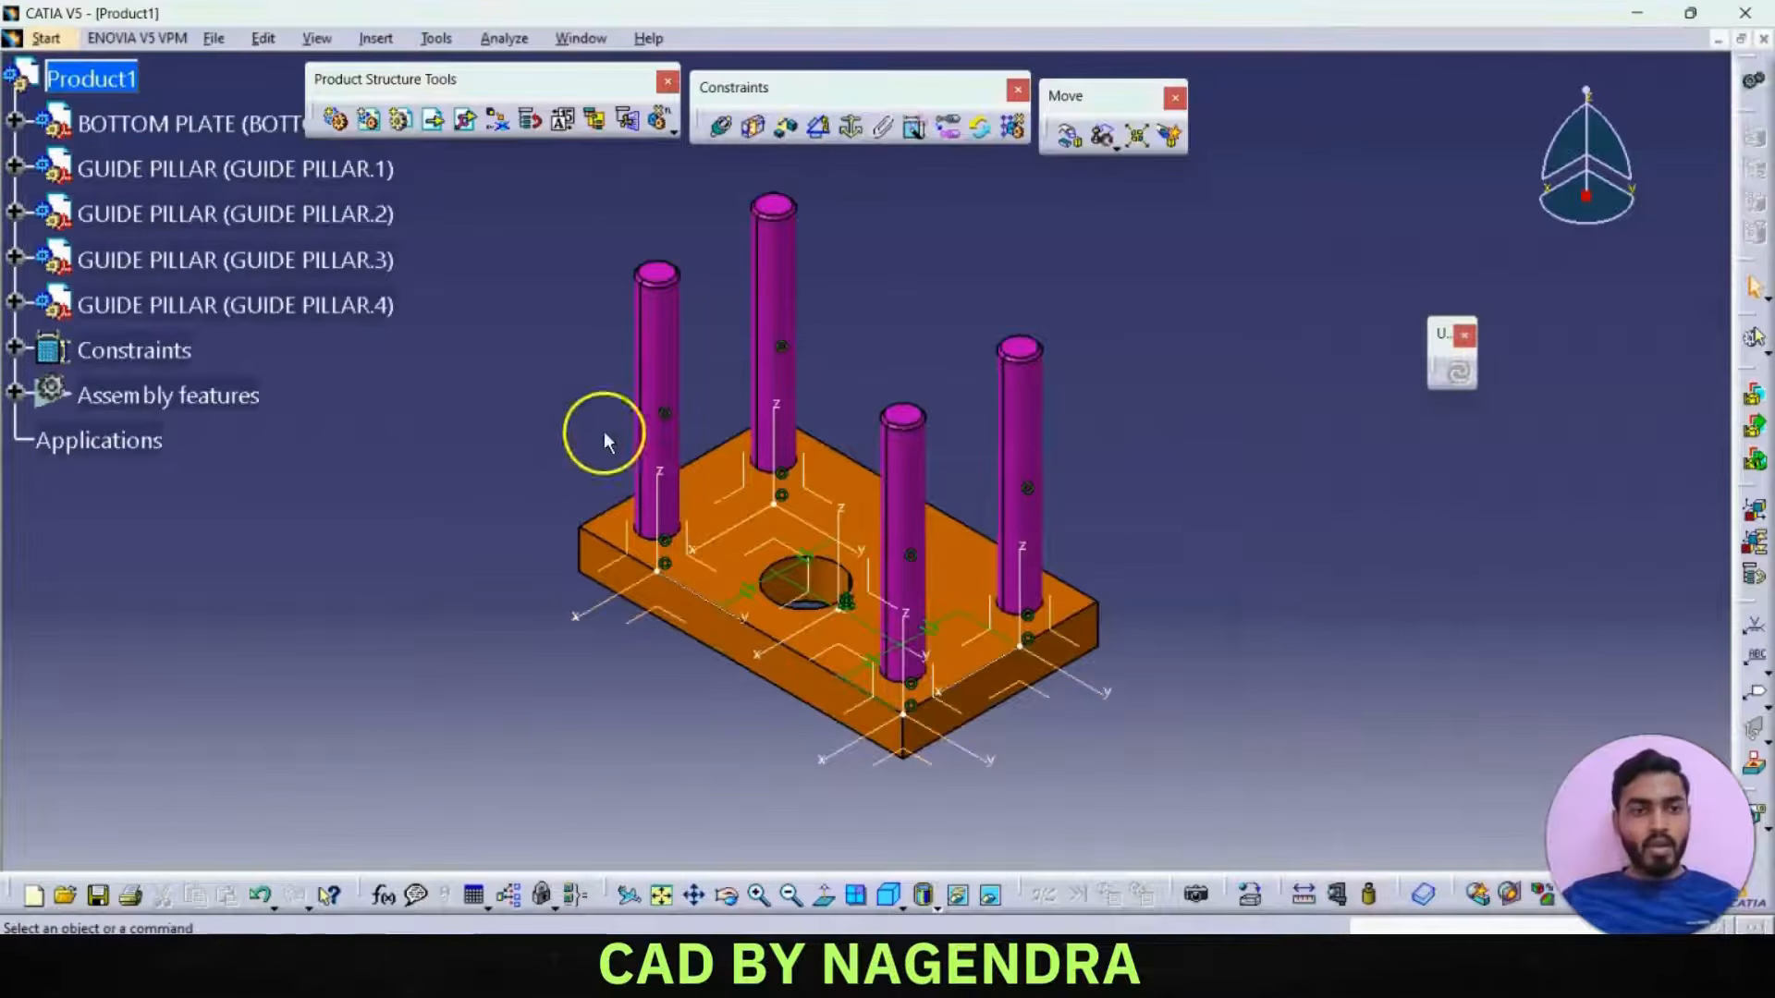
- Analyze the degrees of freedom of the pillar instance GUIDE PILLAR.4 and close the analysis
right_click(314, 303)
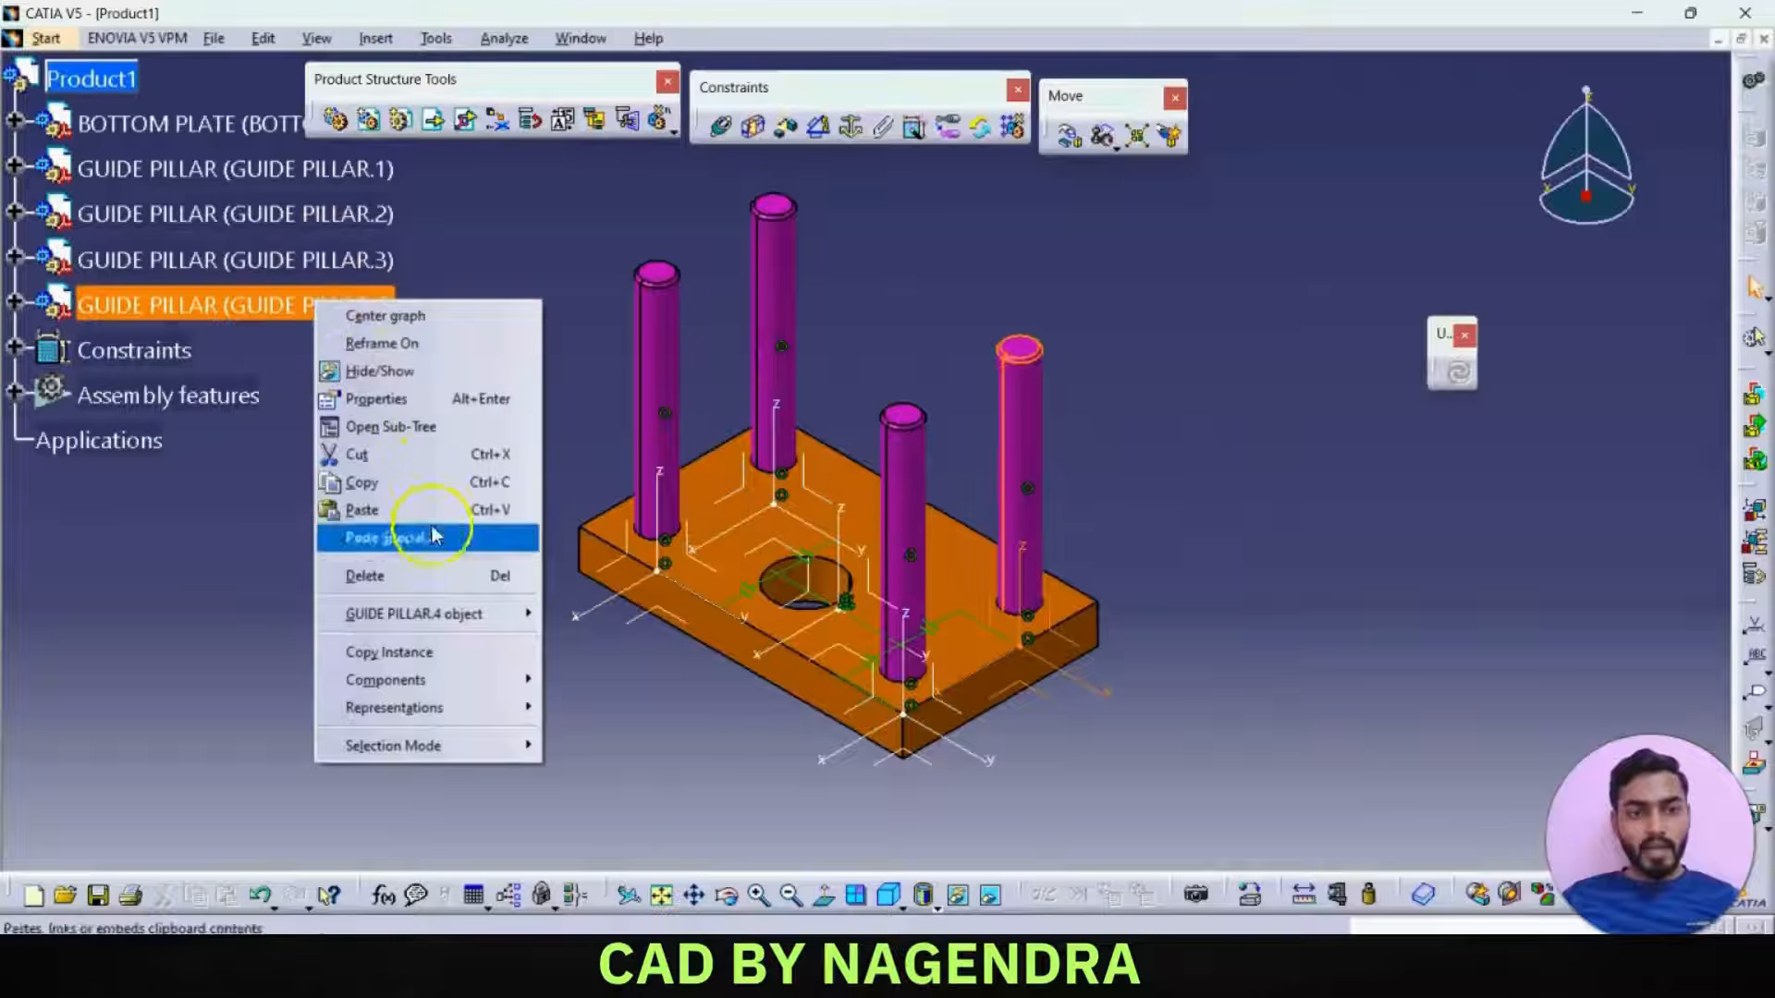
mouse_move(434, 613)
click(730, 733)
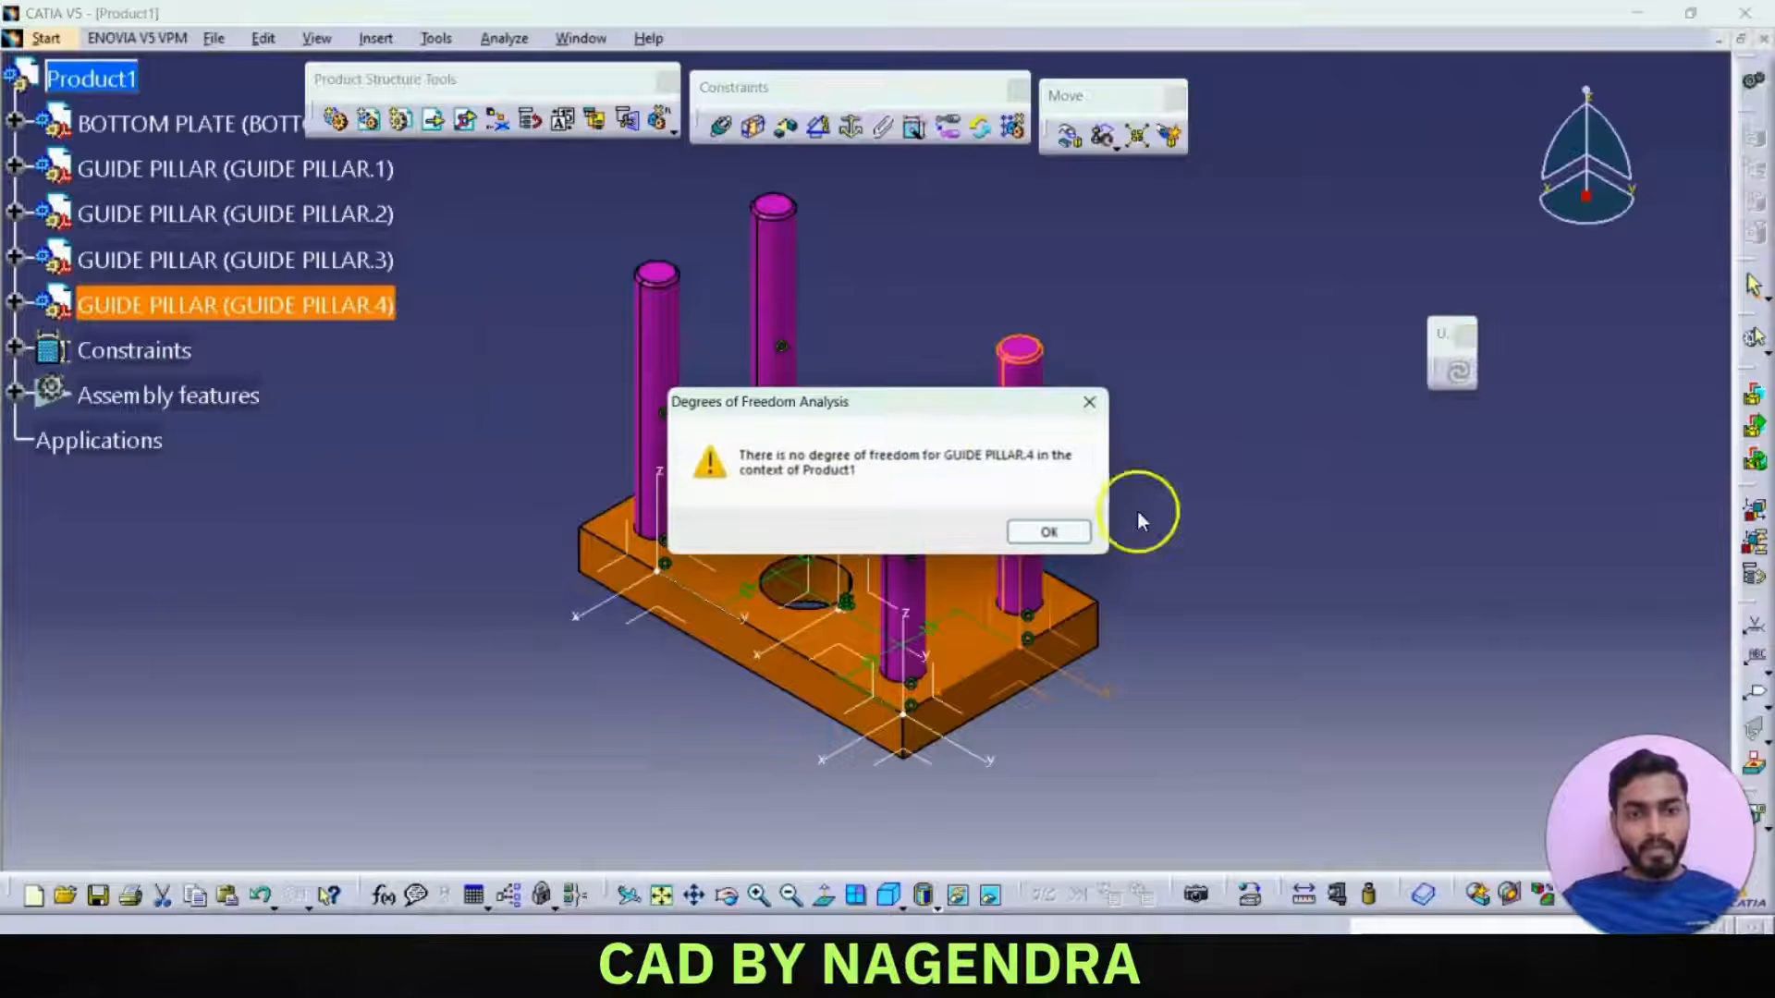
click(1049, 531)
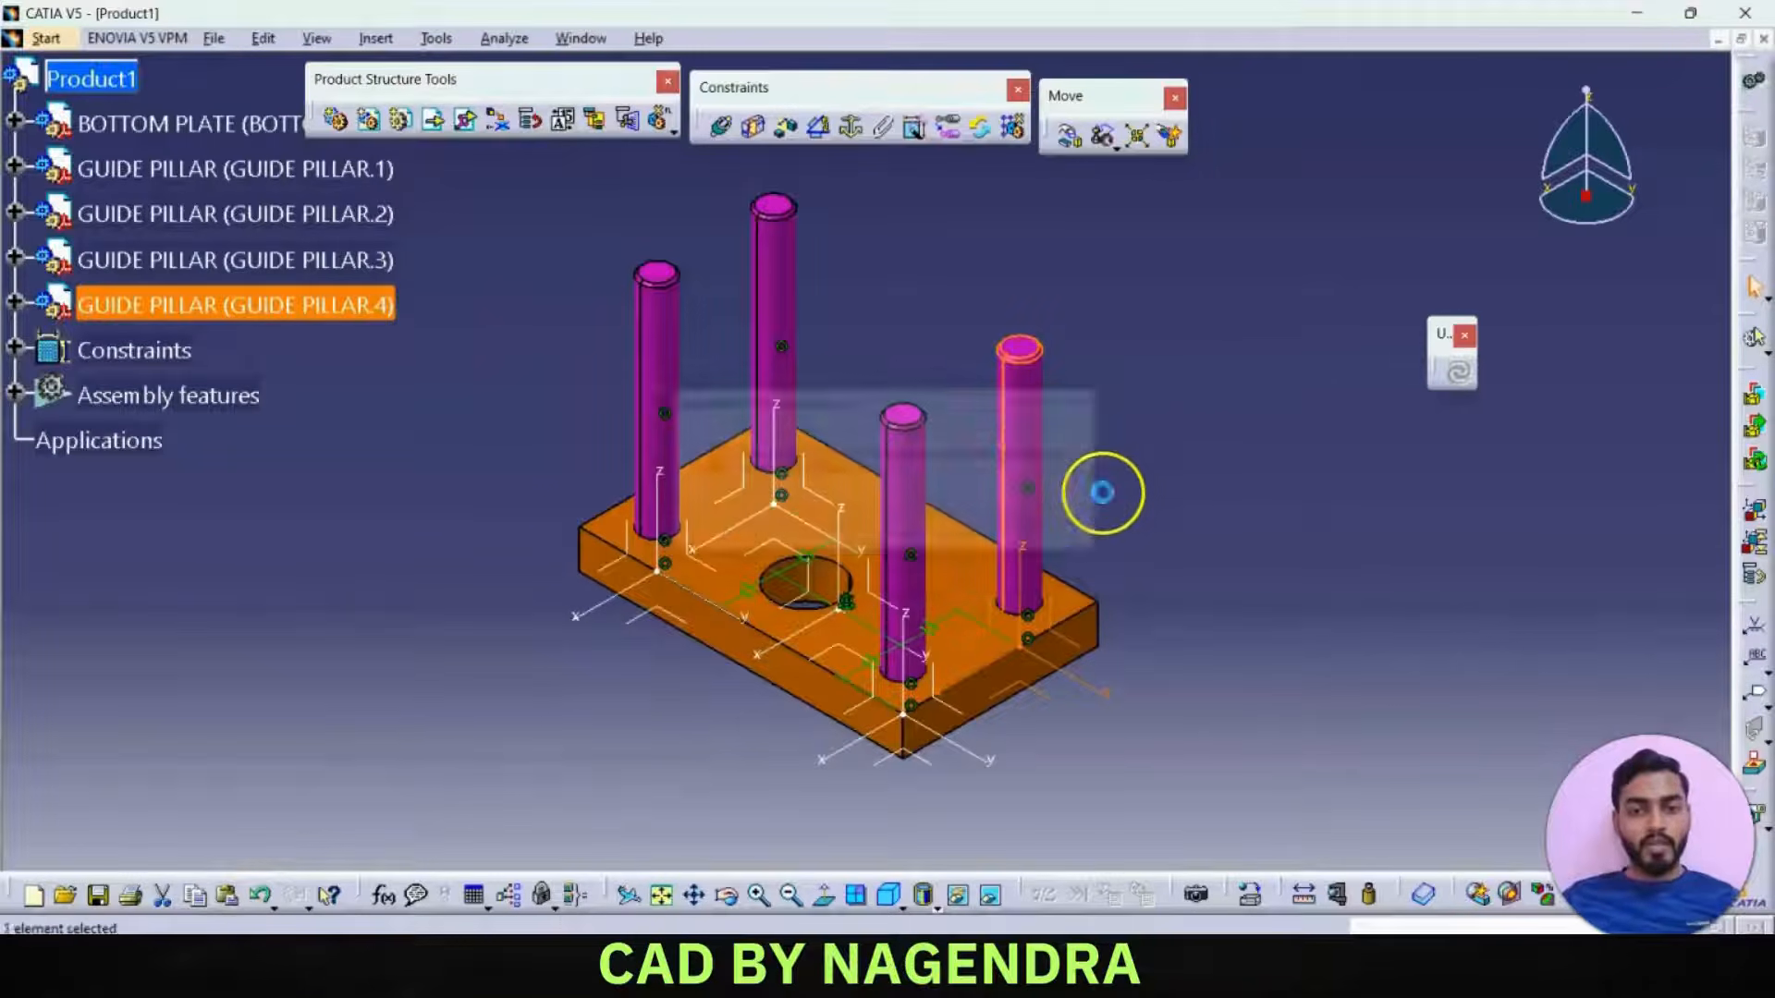
click(1140, 350)
- Insert the existing TOP PLATE part into Product1 with positioning, and accept its placement above the guide pillars
middle_drag(1140, 350, 856, 290)
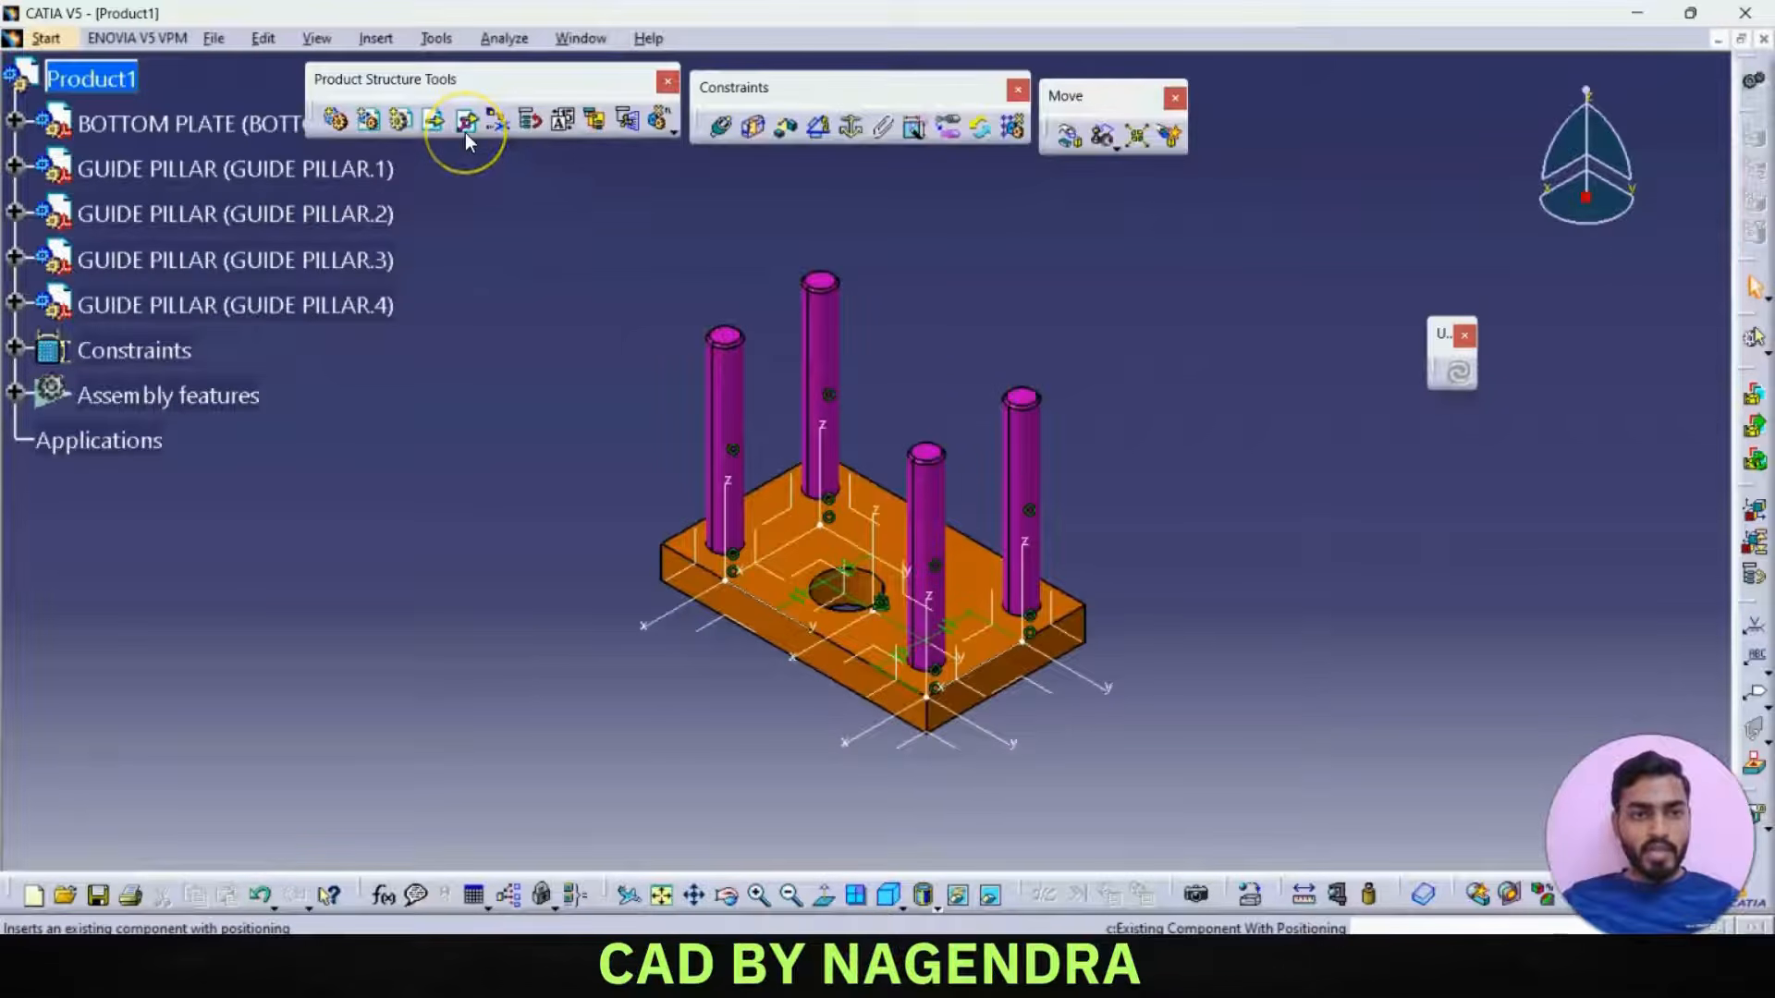
click(465, 132)
click(124, 78)
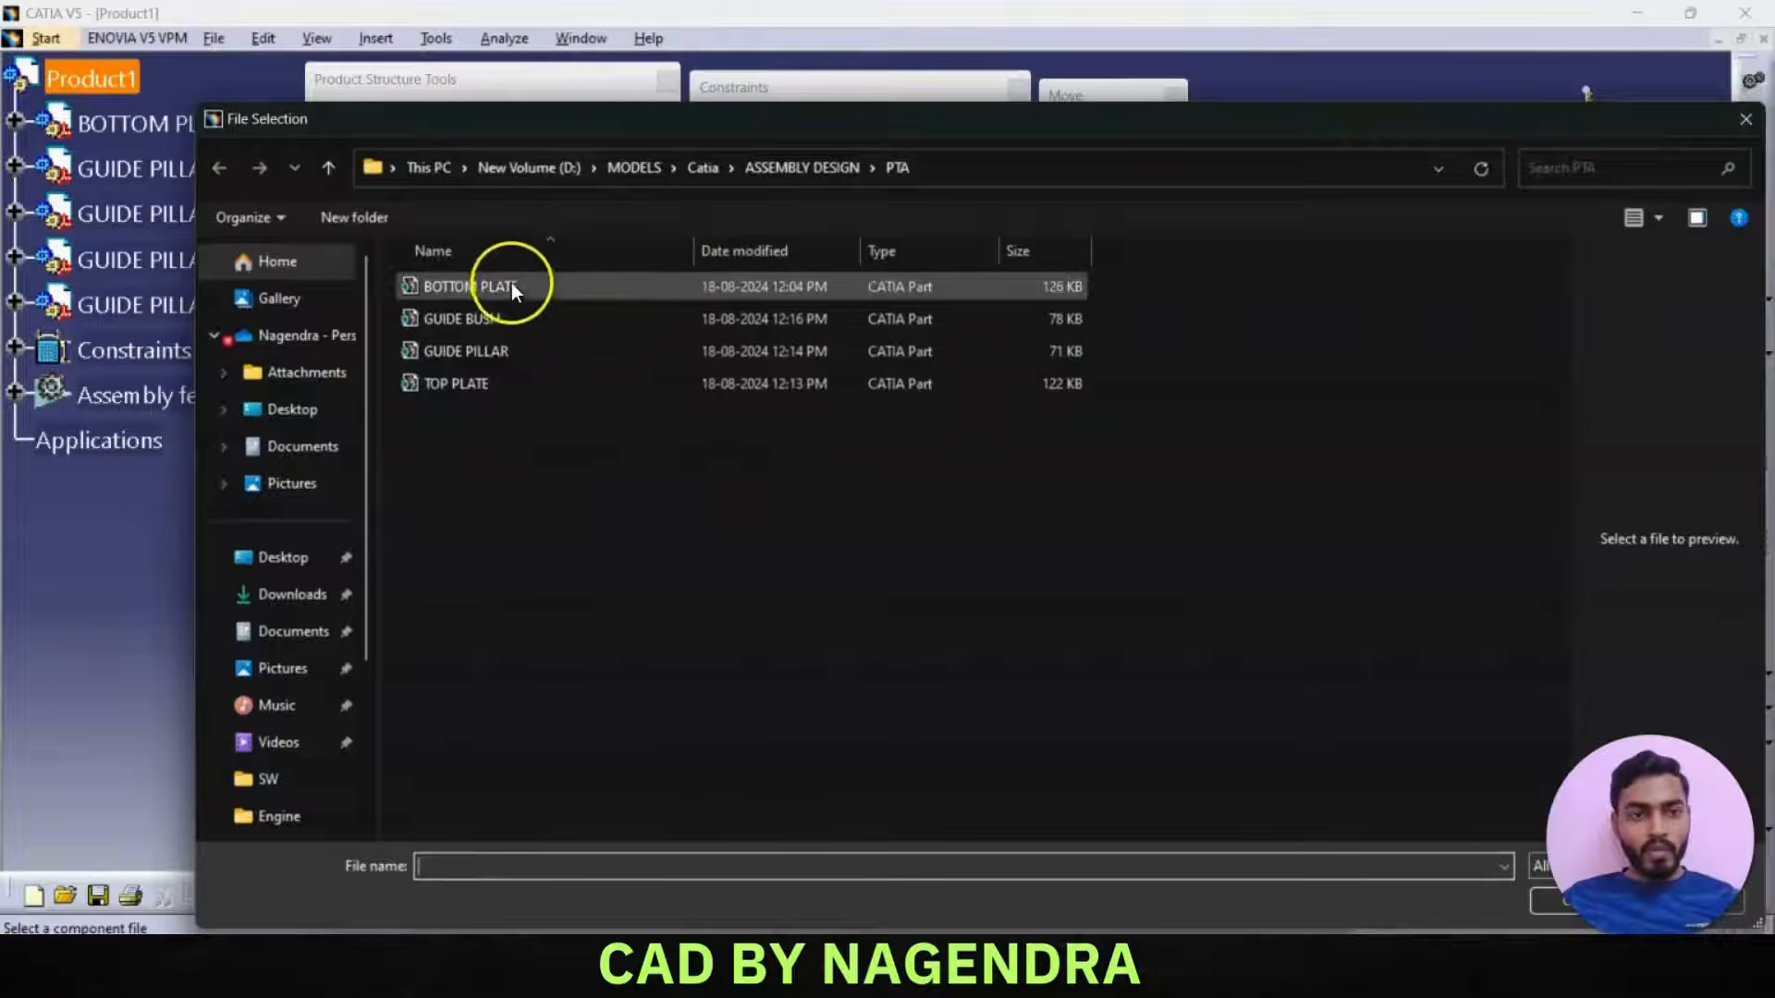
click(512, 383)
click(1576, 901)
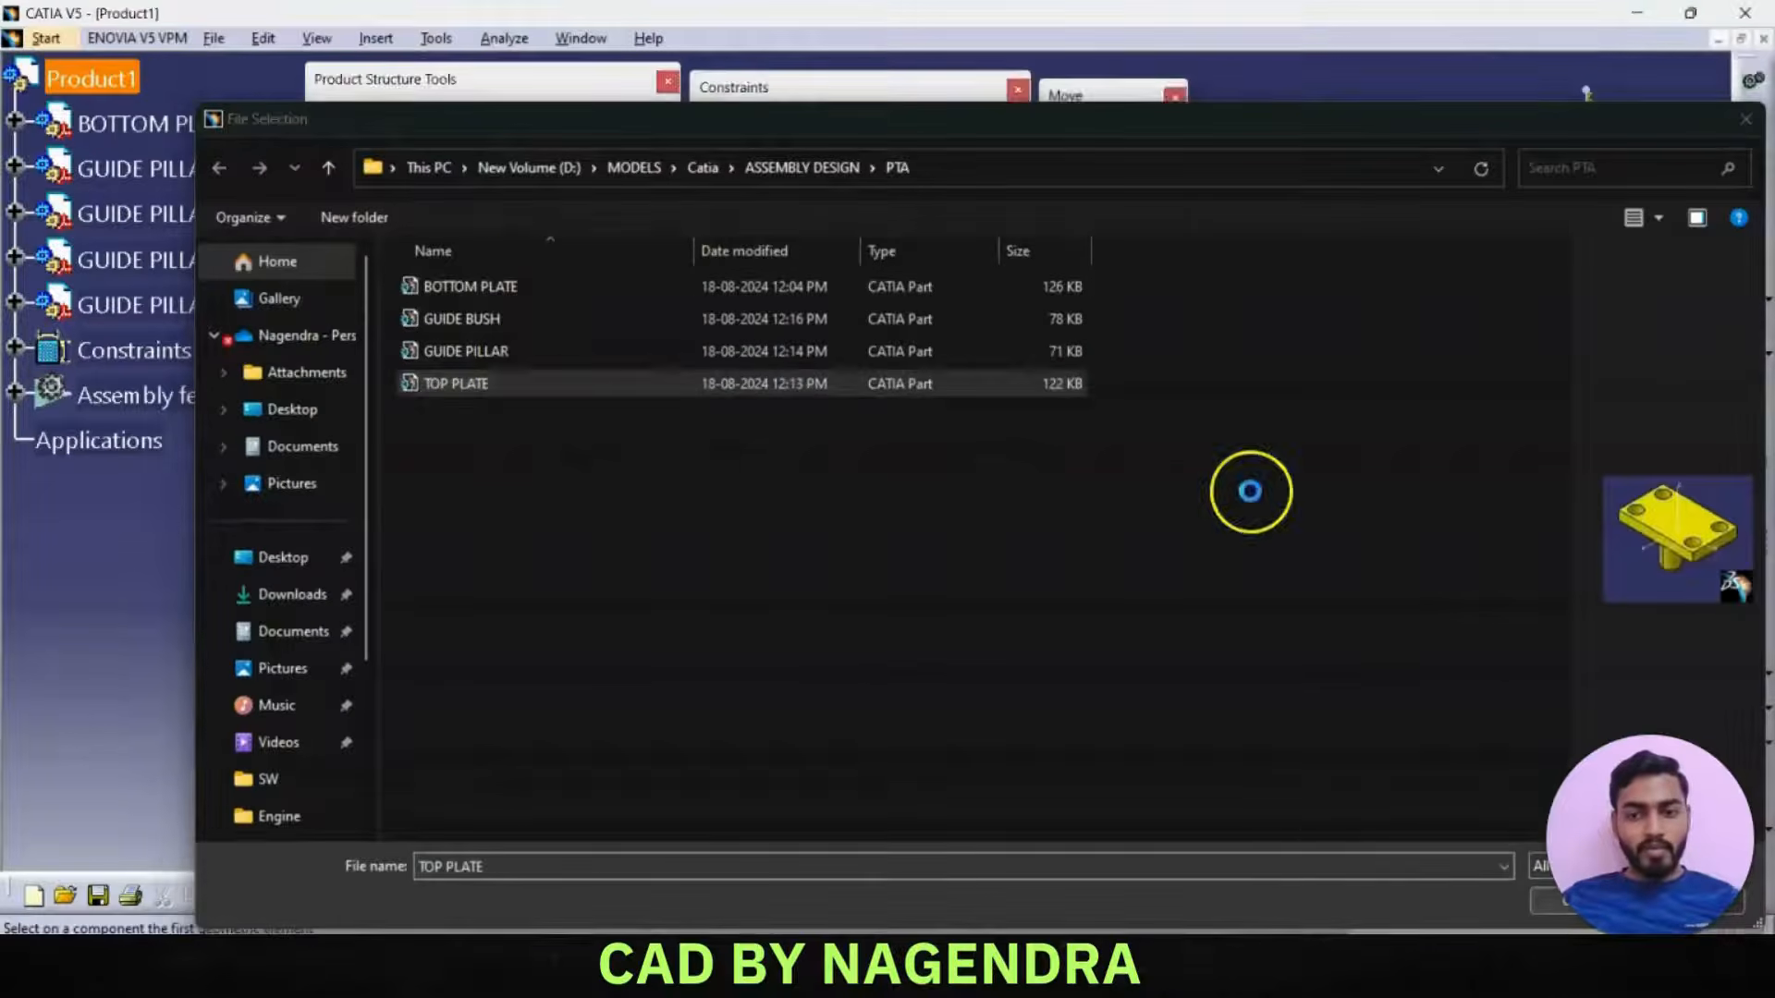
drag(1499, 523, 1527, 391)
click(1590, 832)
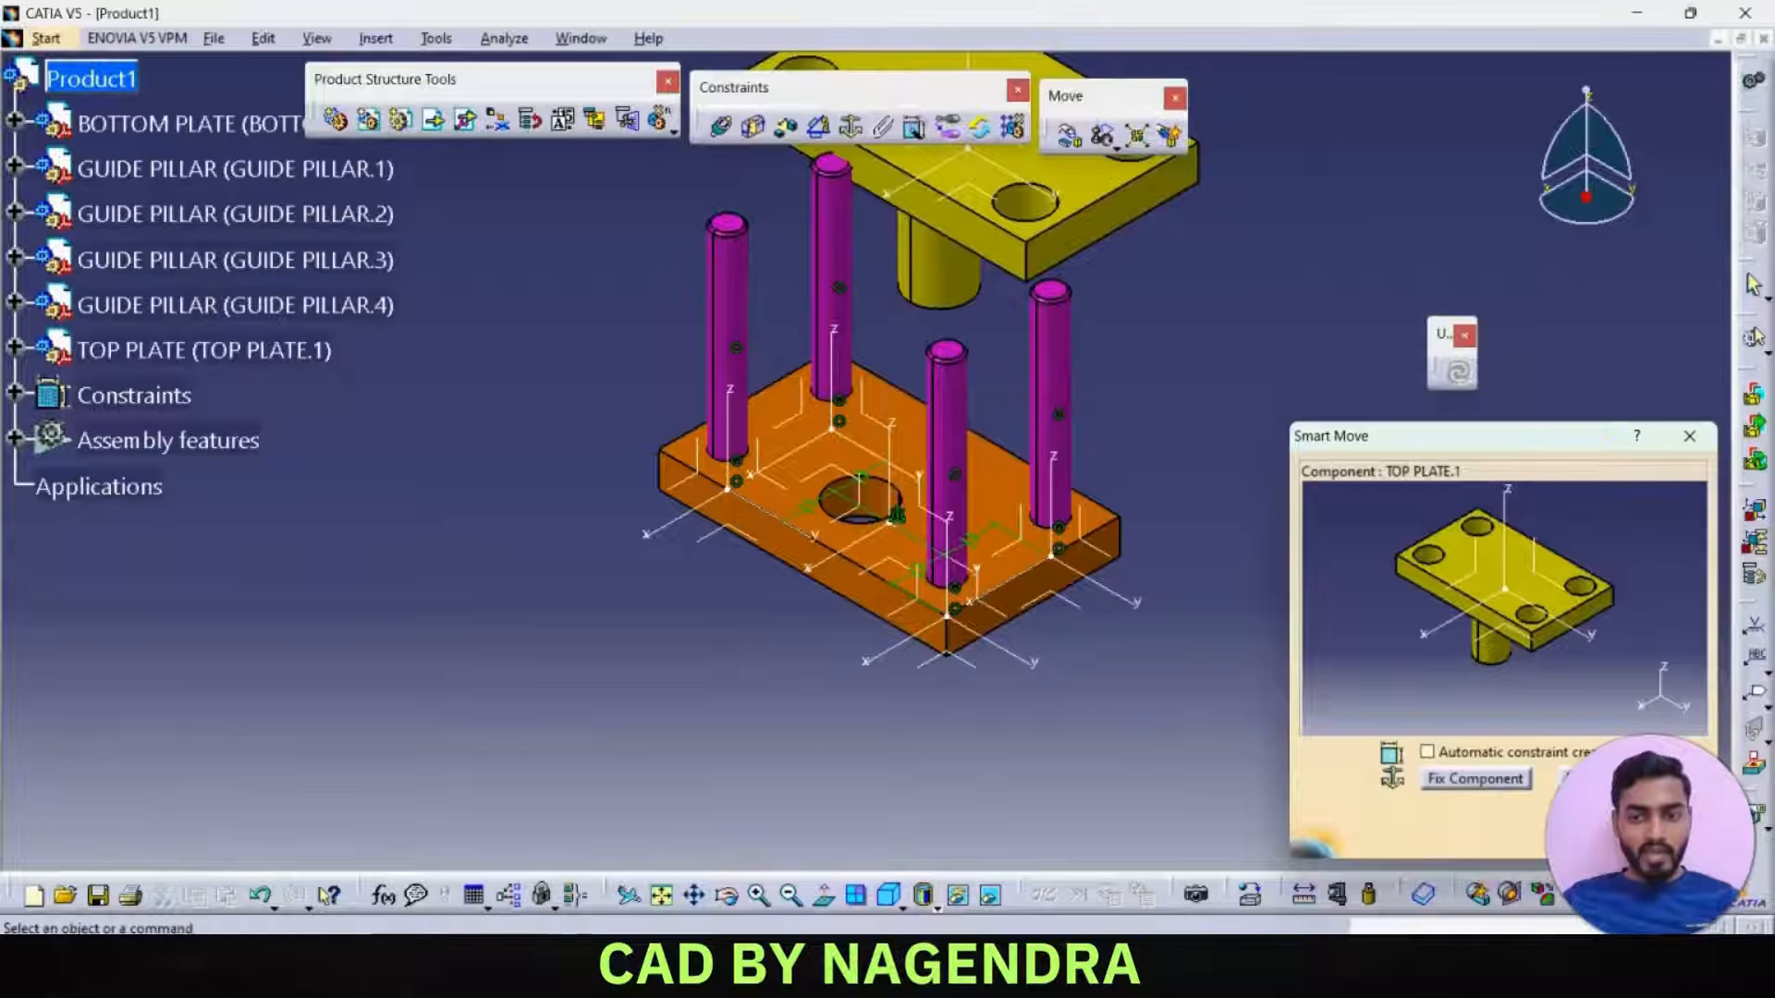
- Add a coincidence constraint between the long front side faces of the top and bottom plates with Same orientation, and update the assembly
middle_drag(1098, 407, 1115, 440)
middle_drag(1105, 319, 1135, 440)
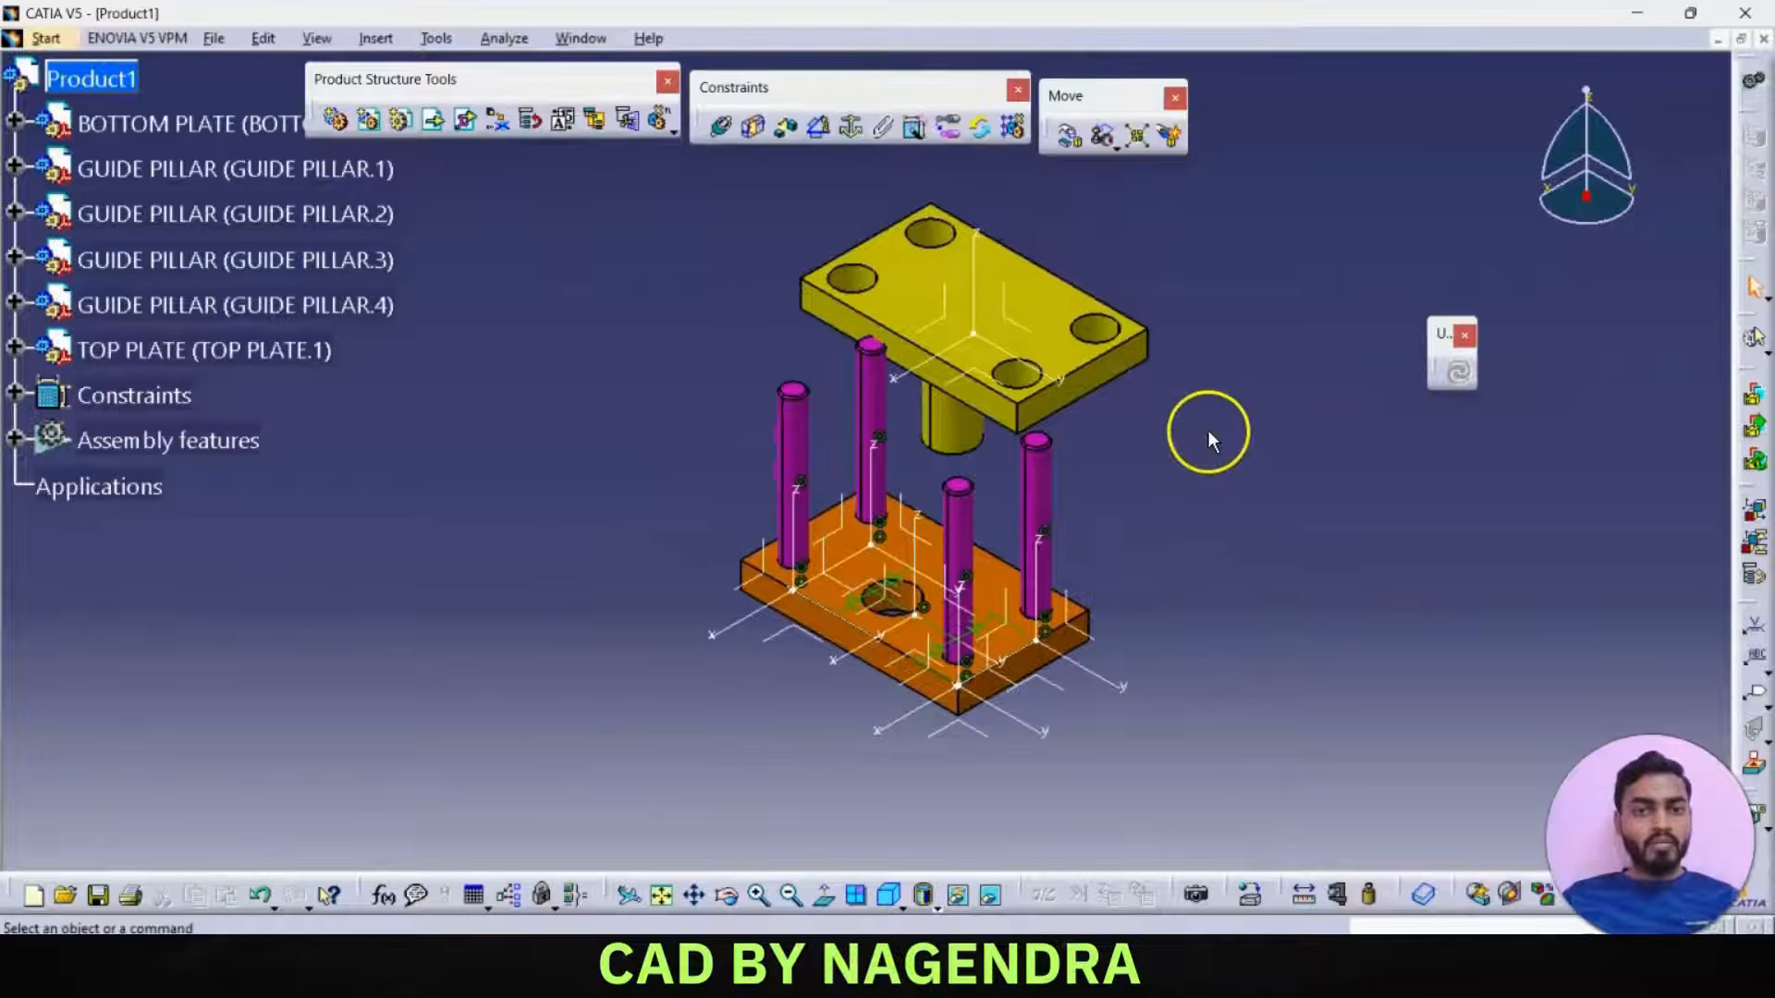
click(723, 130)
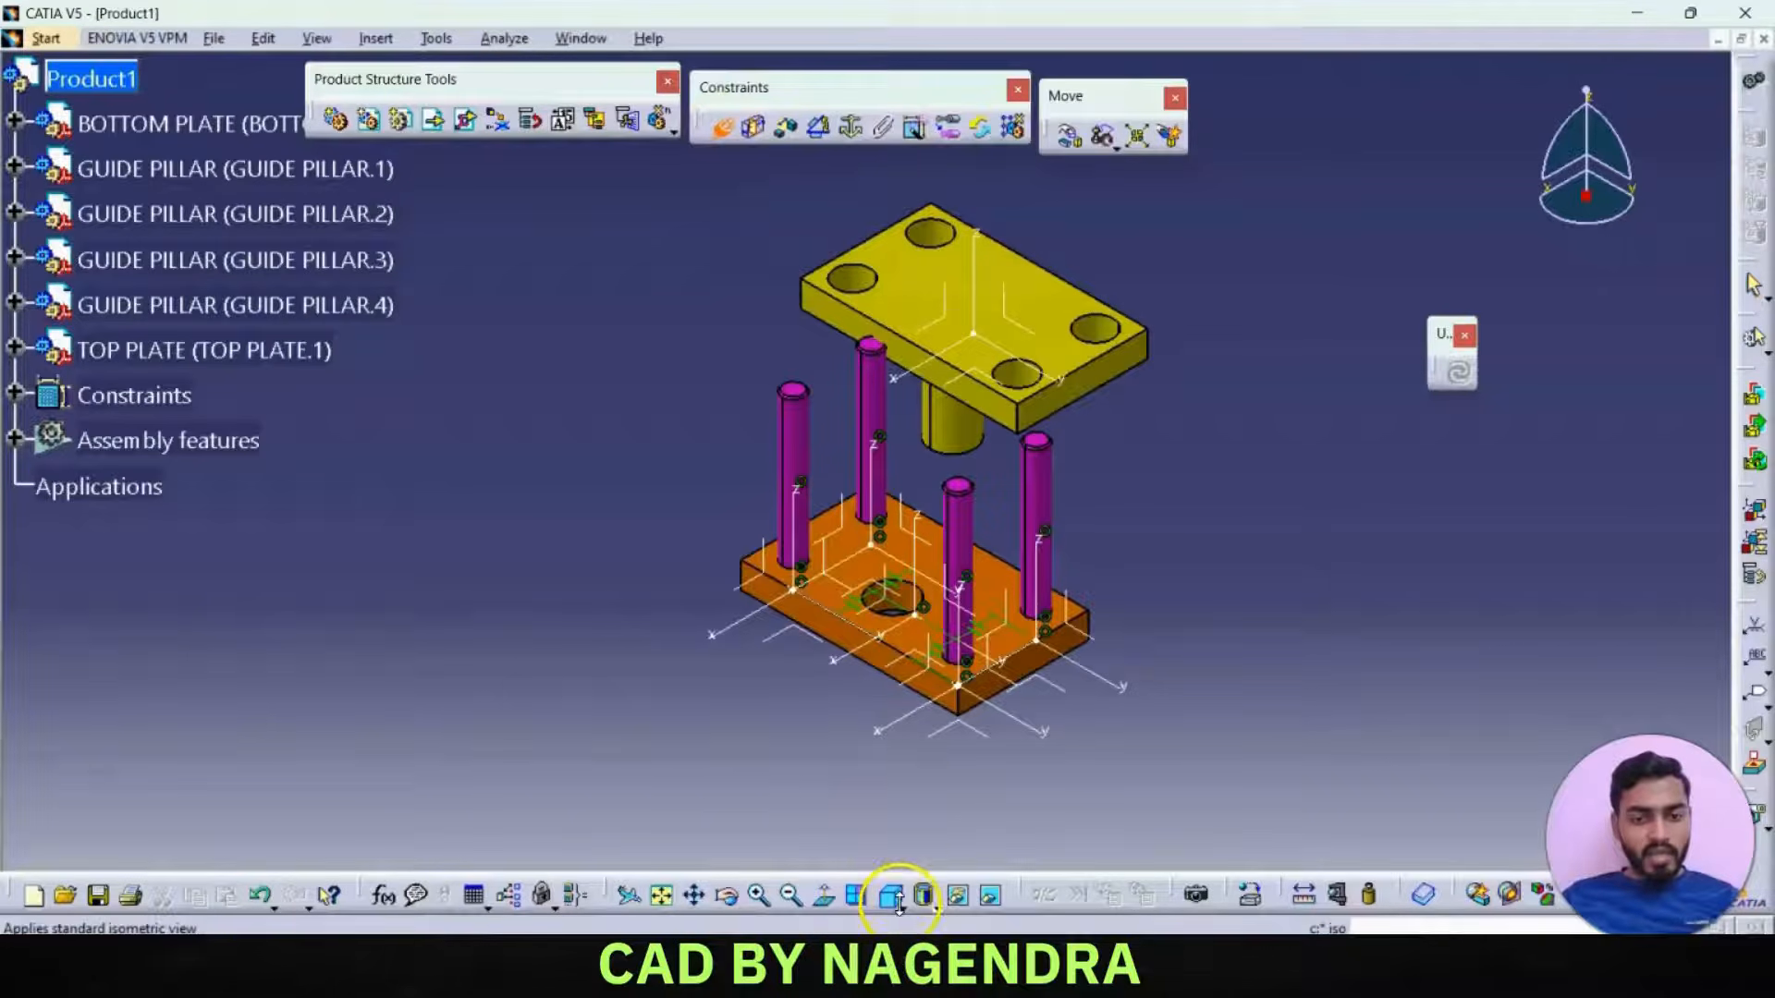
click(898, 906)
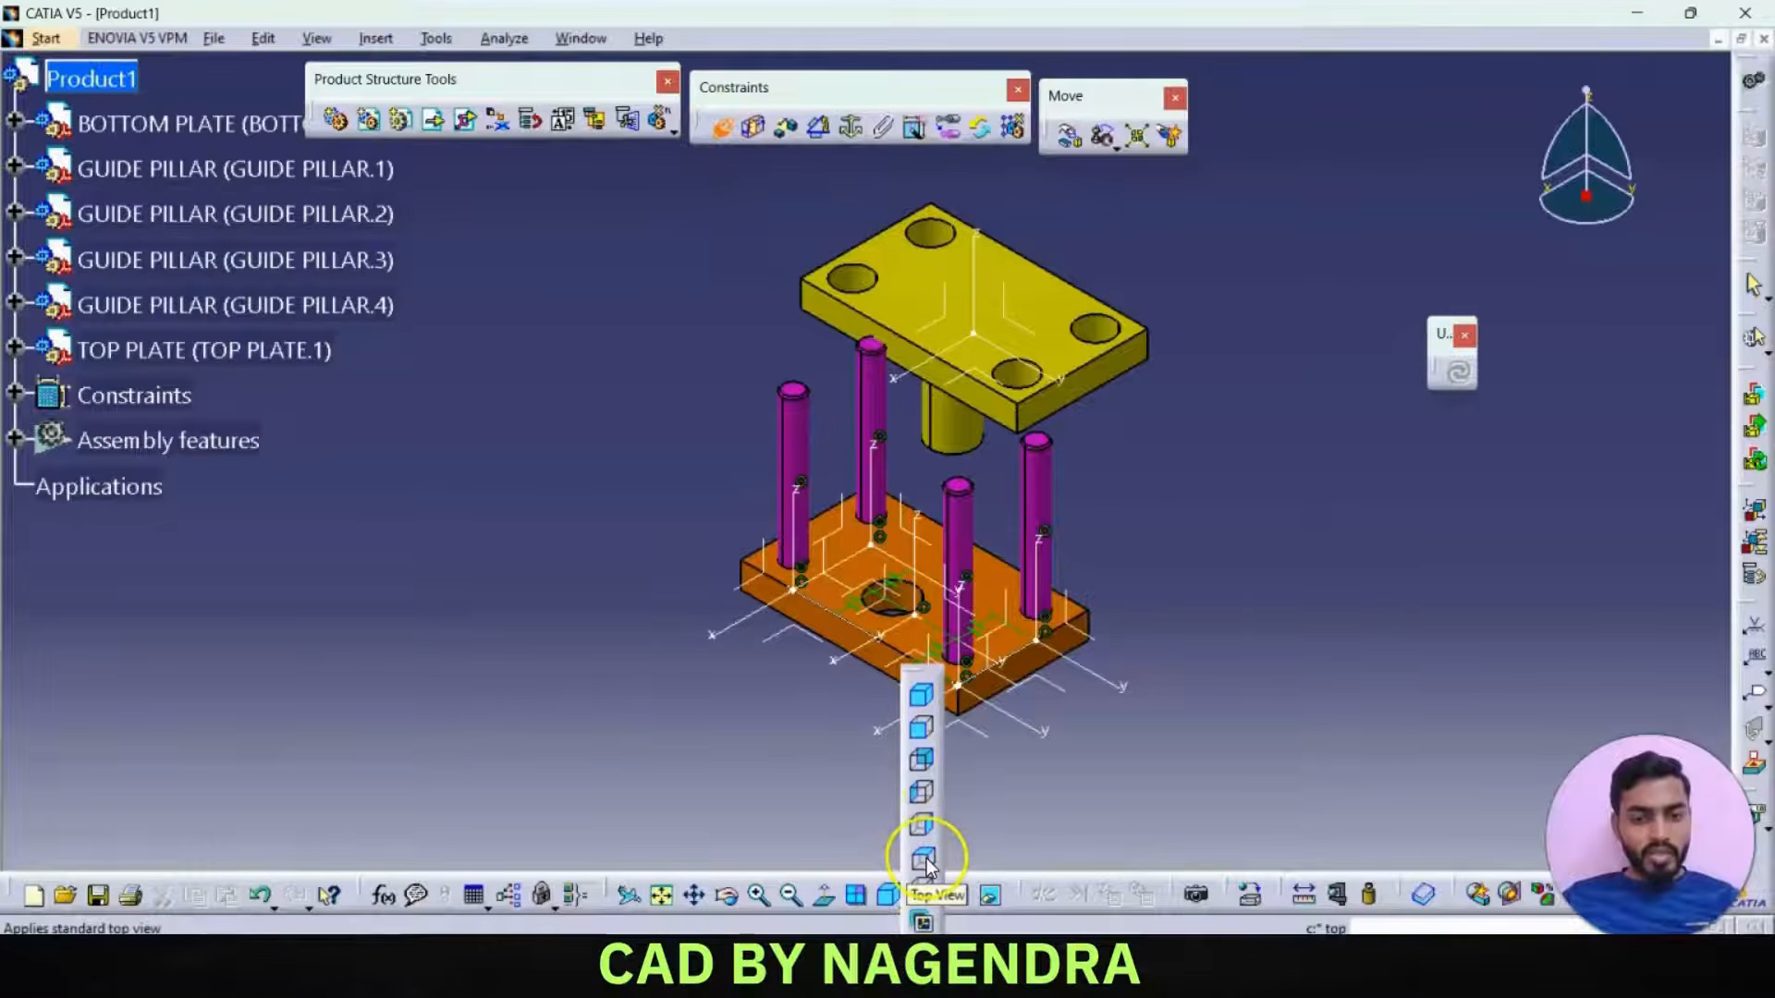
click(923, 860)
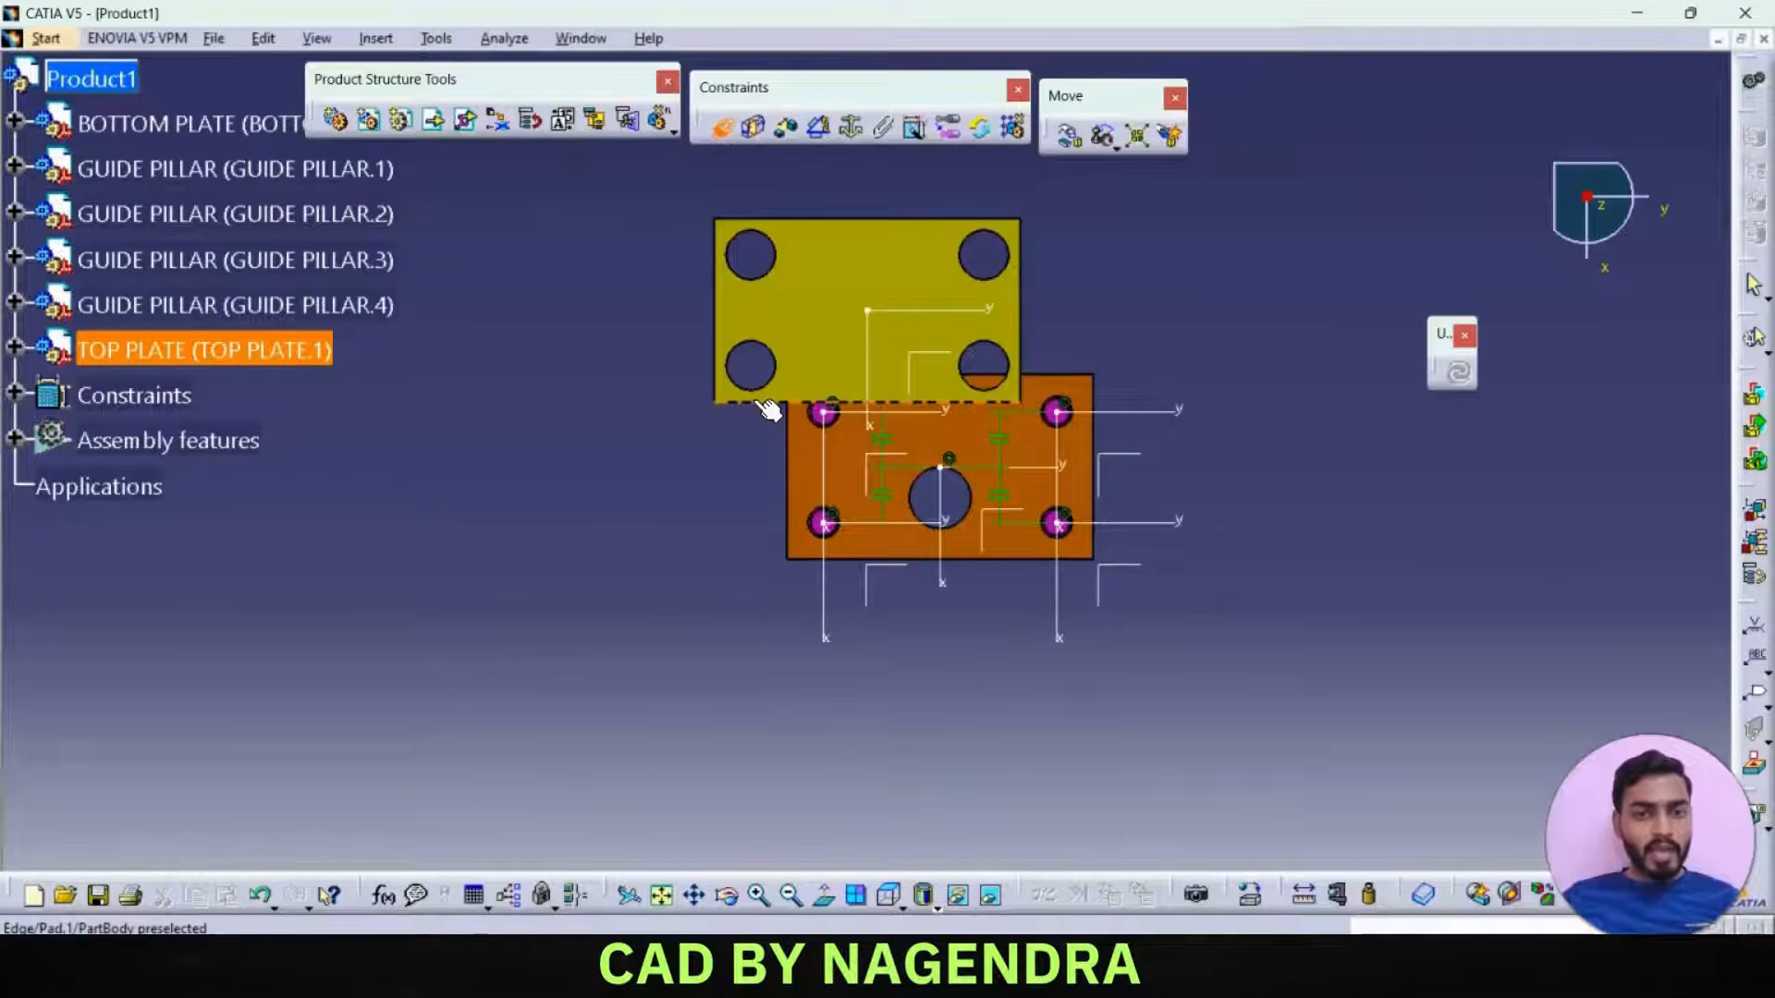
middle_drag(978, 674, 970, 527)
click(970, 365)
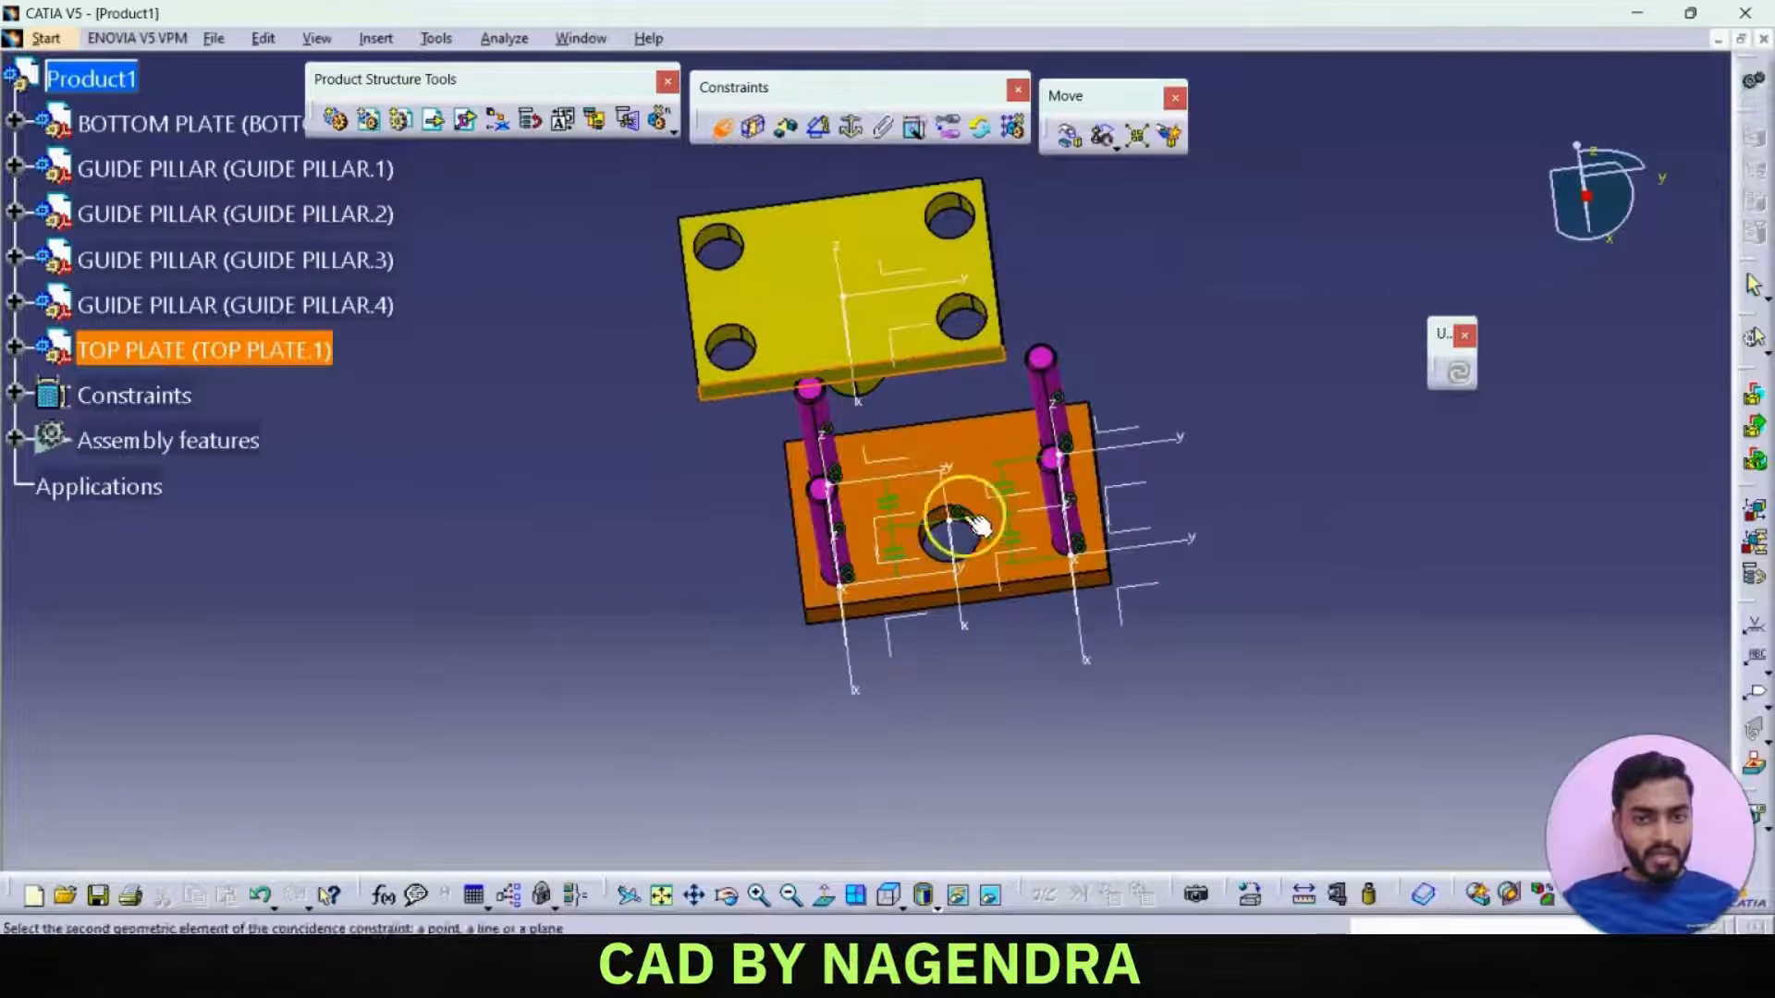
click(981, 555)
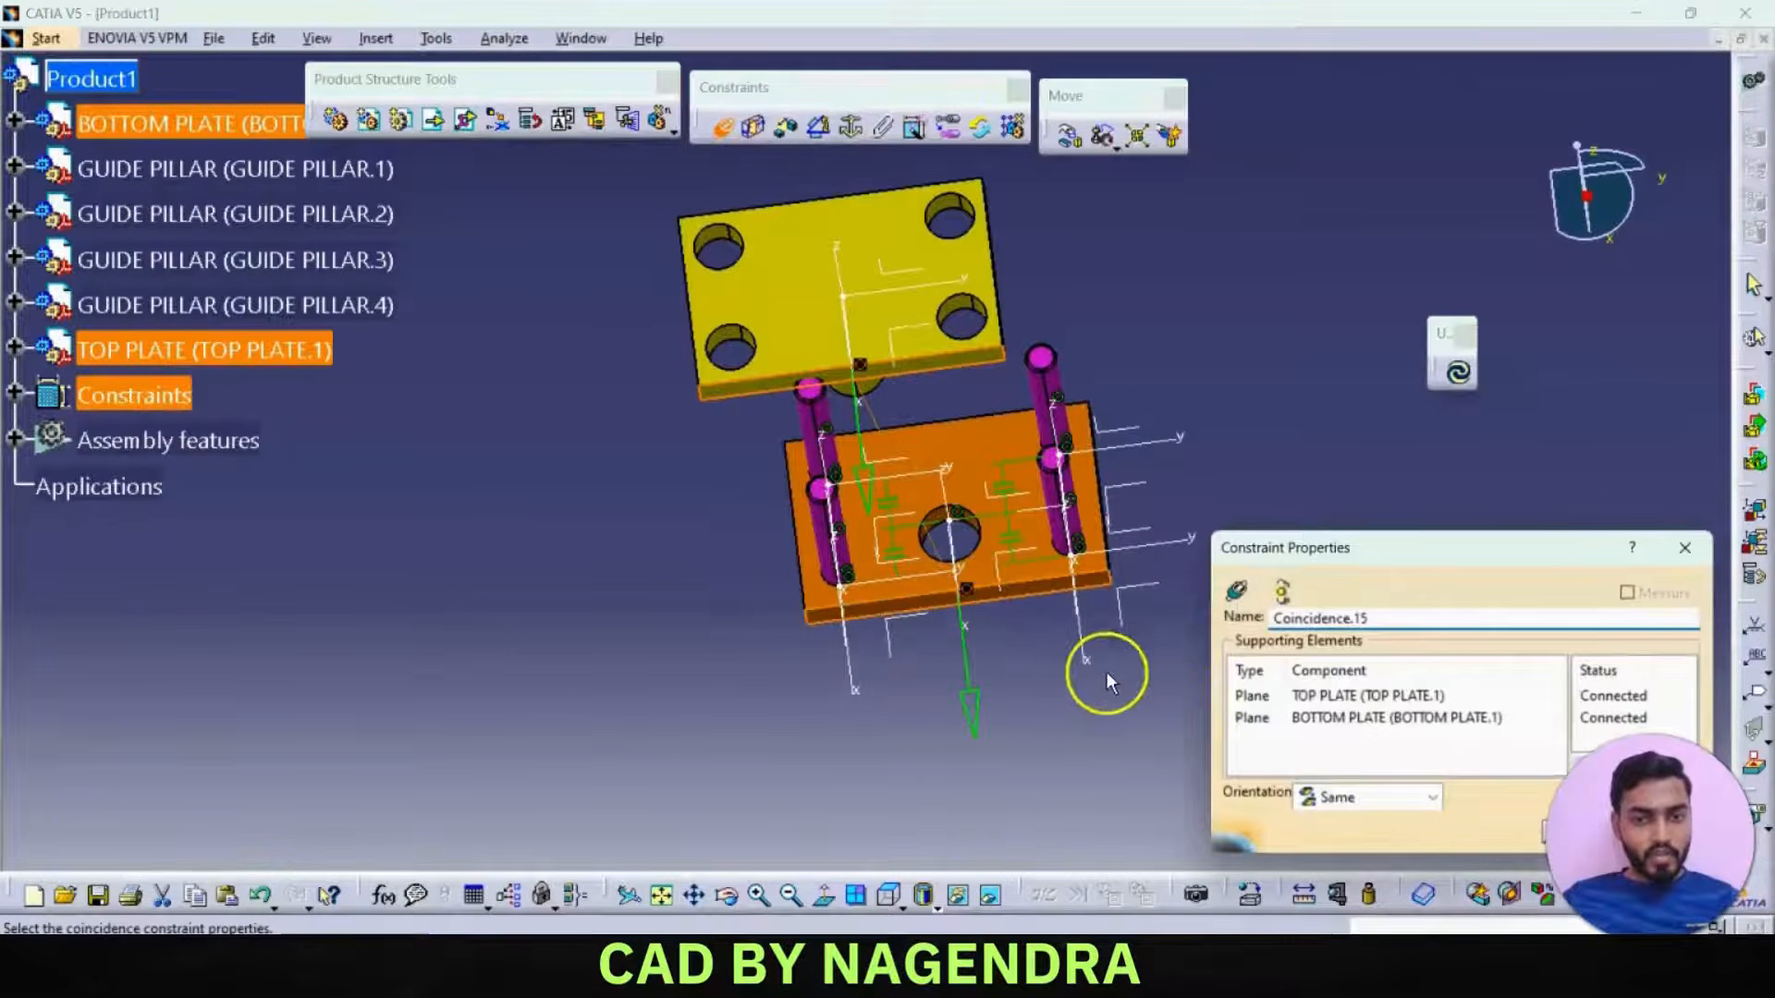
click(1579, 830)
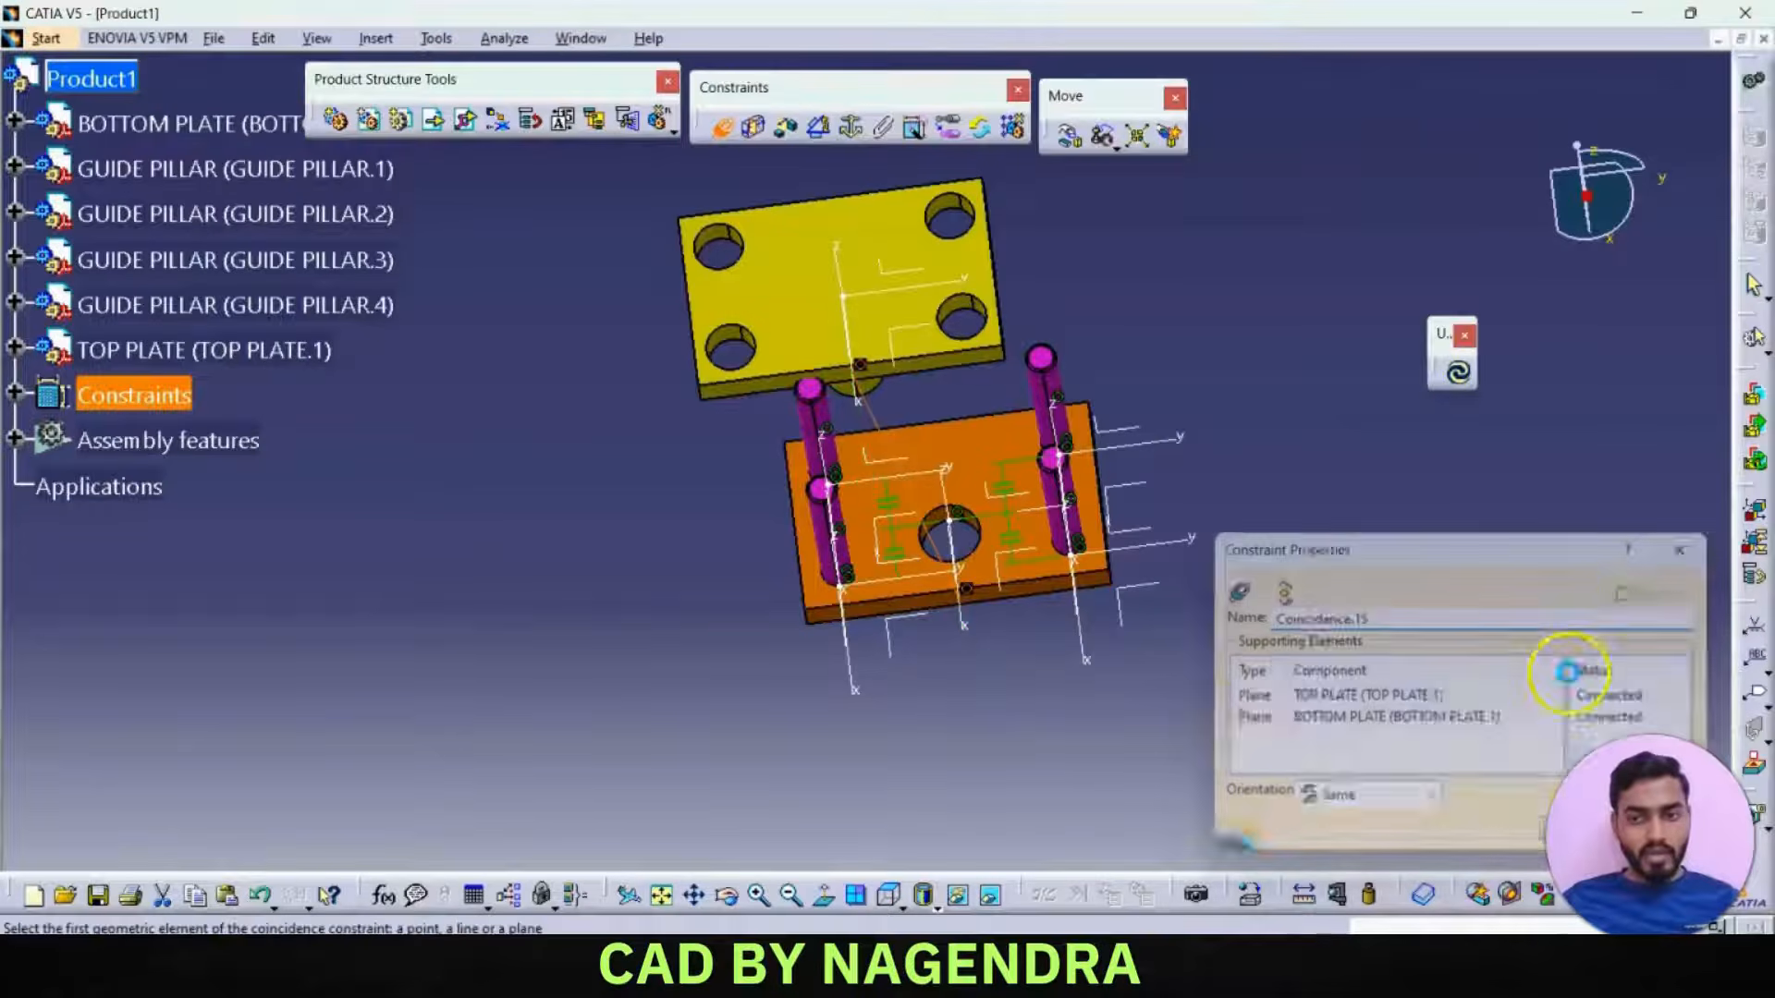
click(1460, 374)
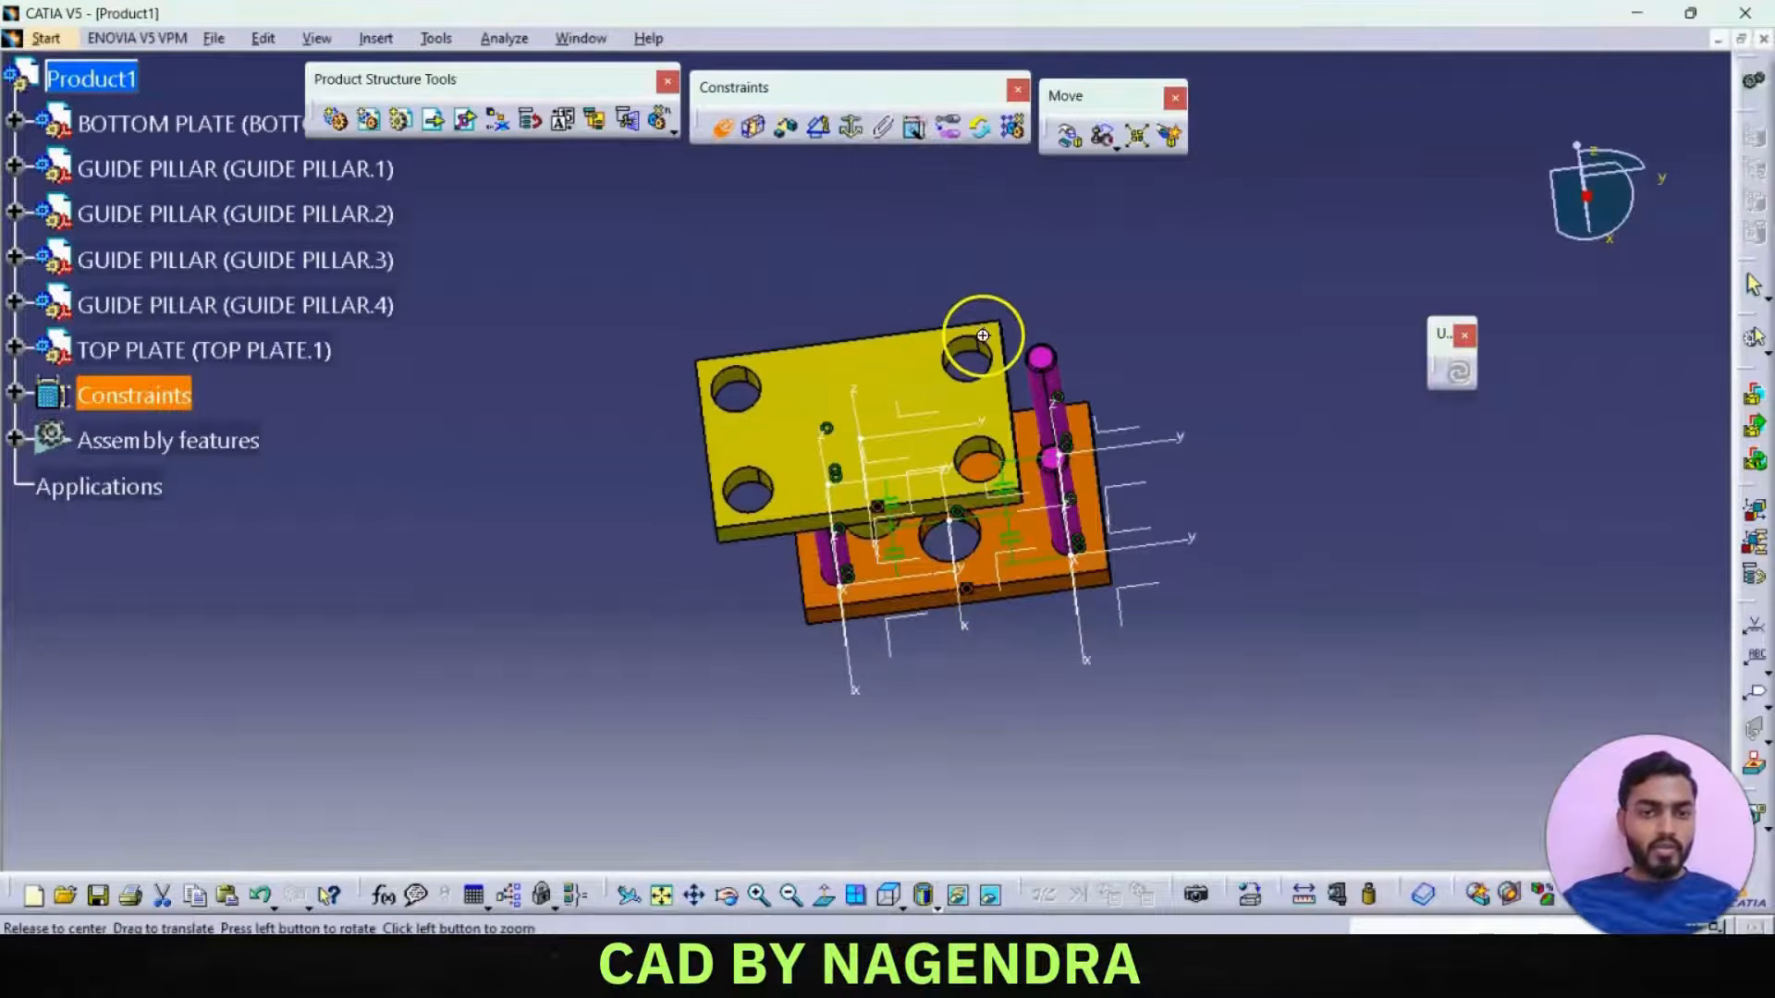
- Add a coincidence constraint between the matching short side faces of the top and bottom plates, and update the assembly
mouse_move(982, 336)
middle_down()
mouse_move(1038, 491)
mouse_move(1050, 376)
mouse_move(1148, 724)
middle_up()
click(893, 898)
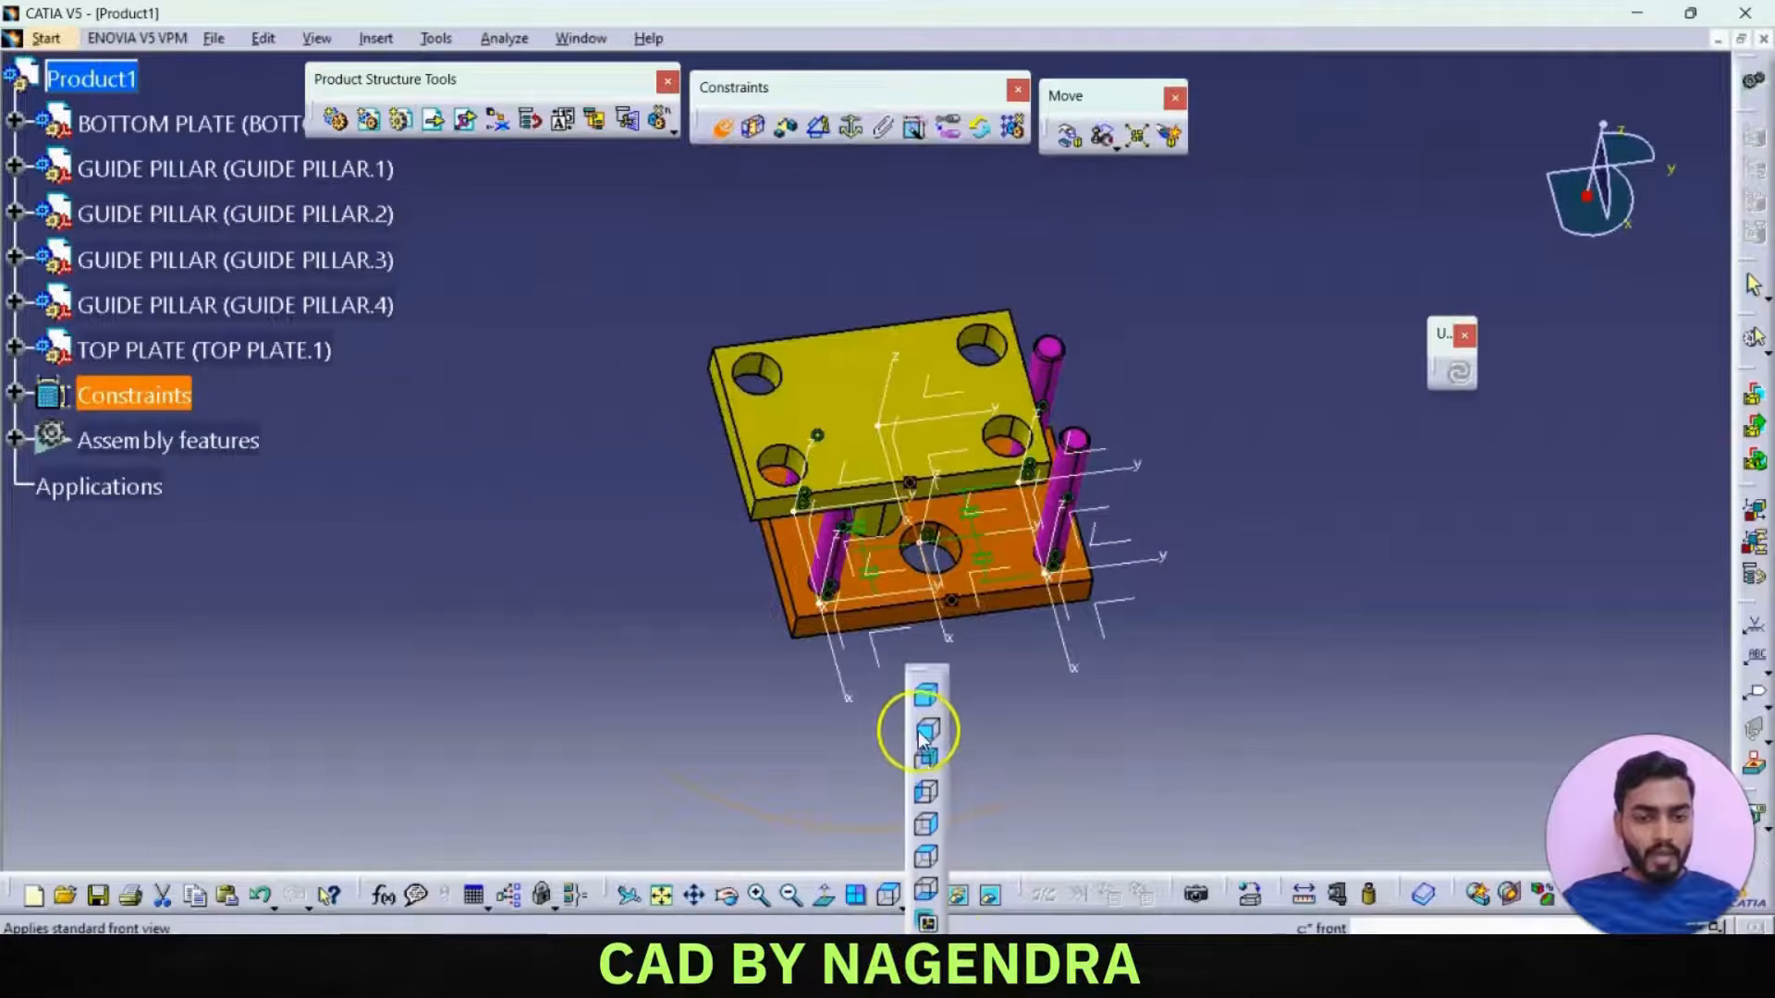
click(929, 695)
middle_drag(829, 713, 800, 407)
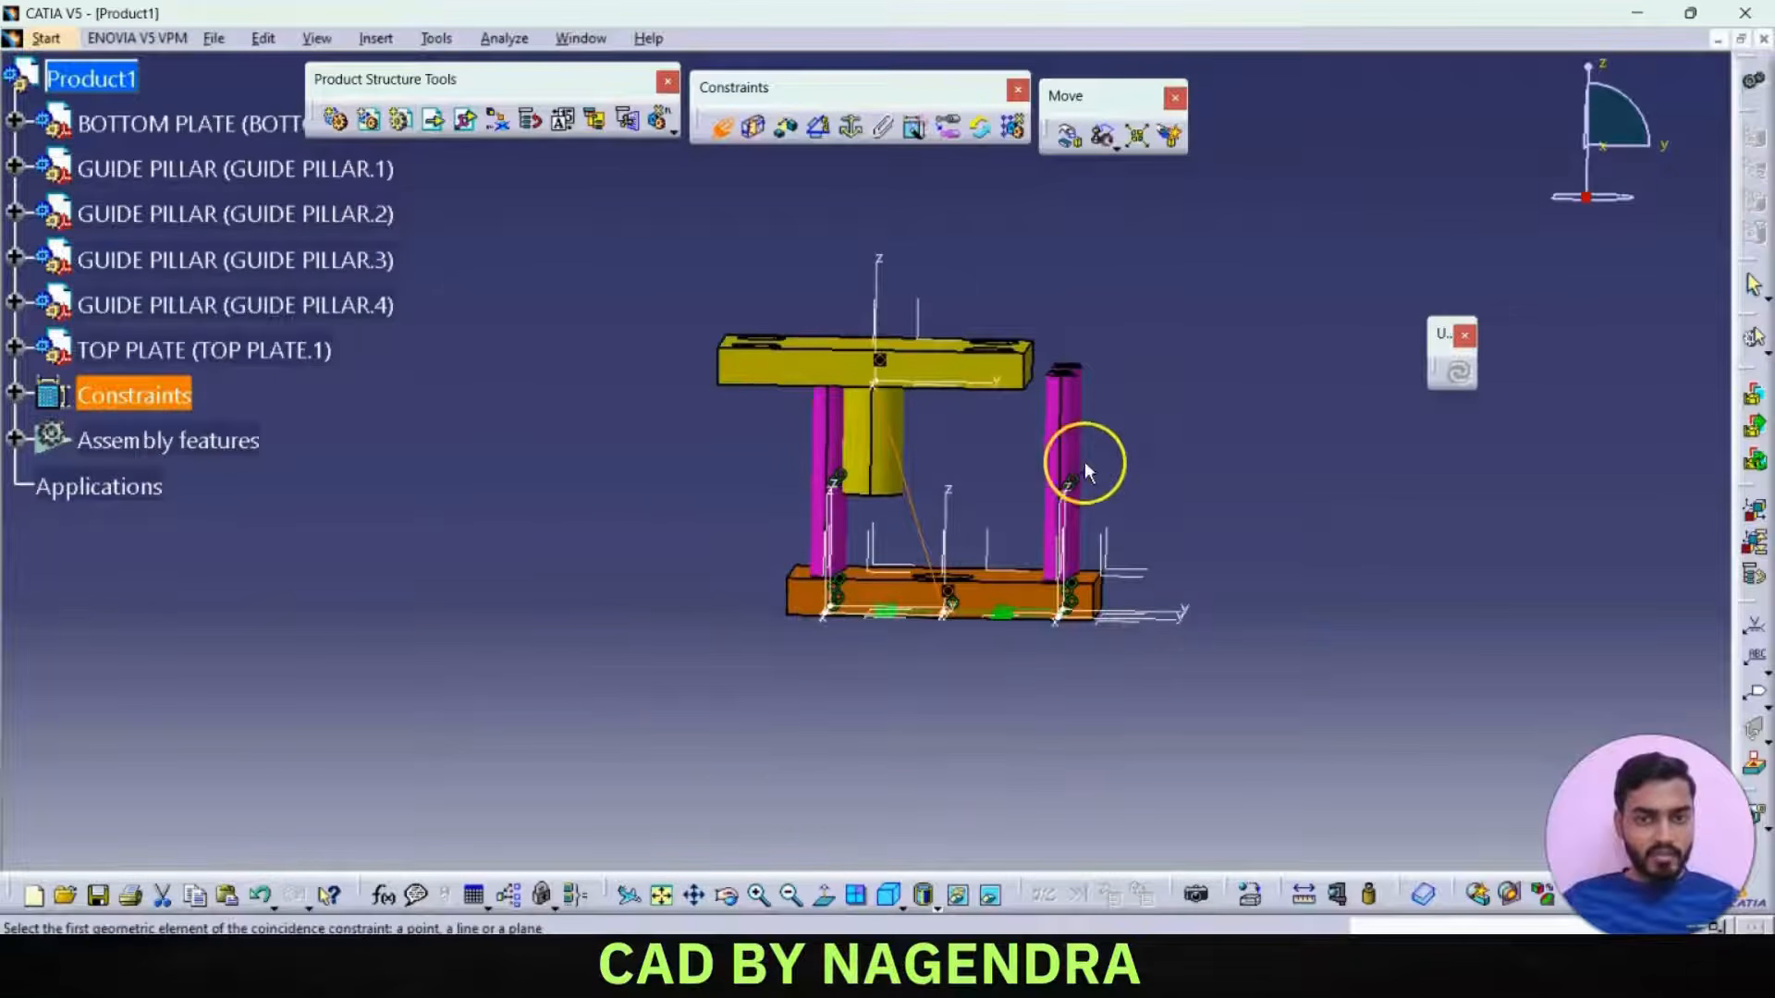
middle_drag(1177, 387, 1008, 329)
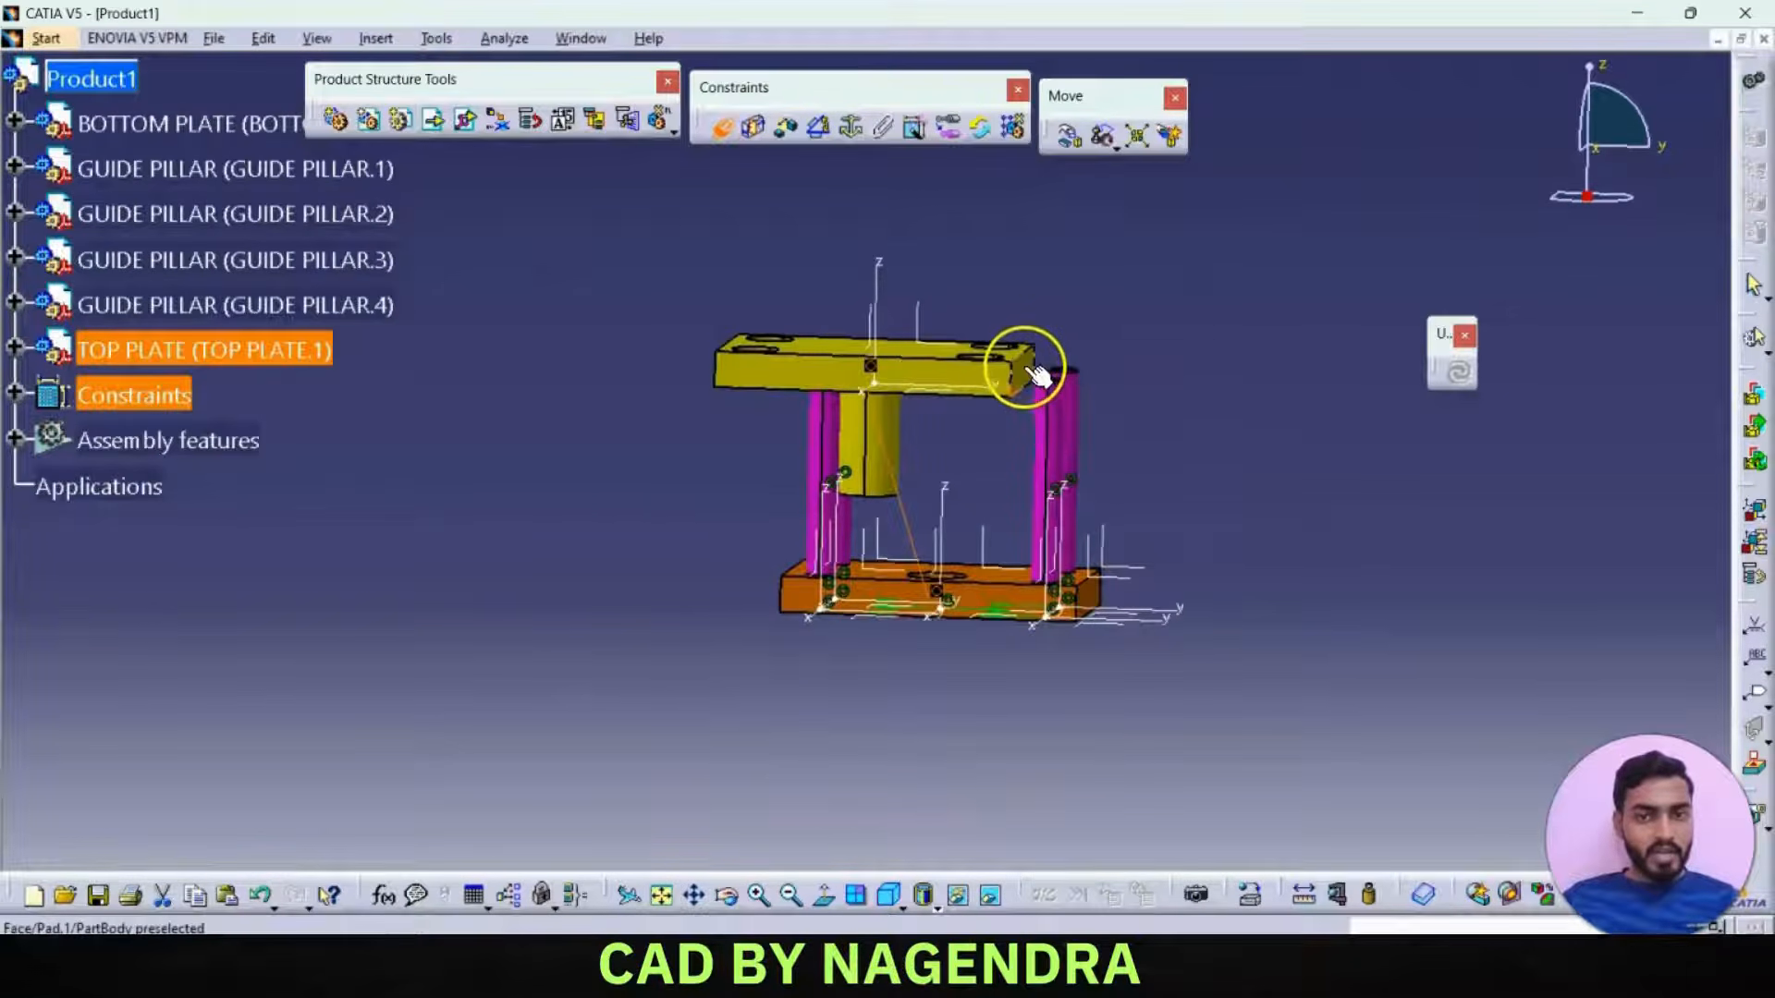
middle_drag(1135, 434, 1126, 472)
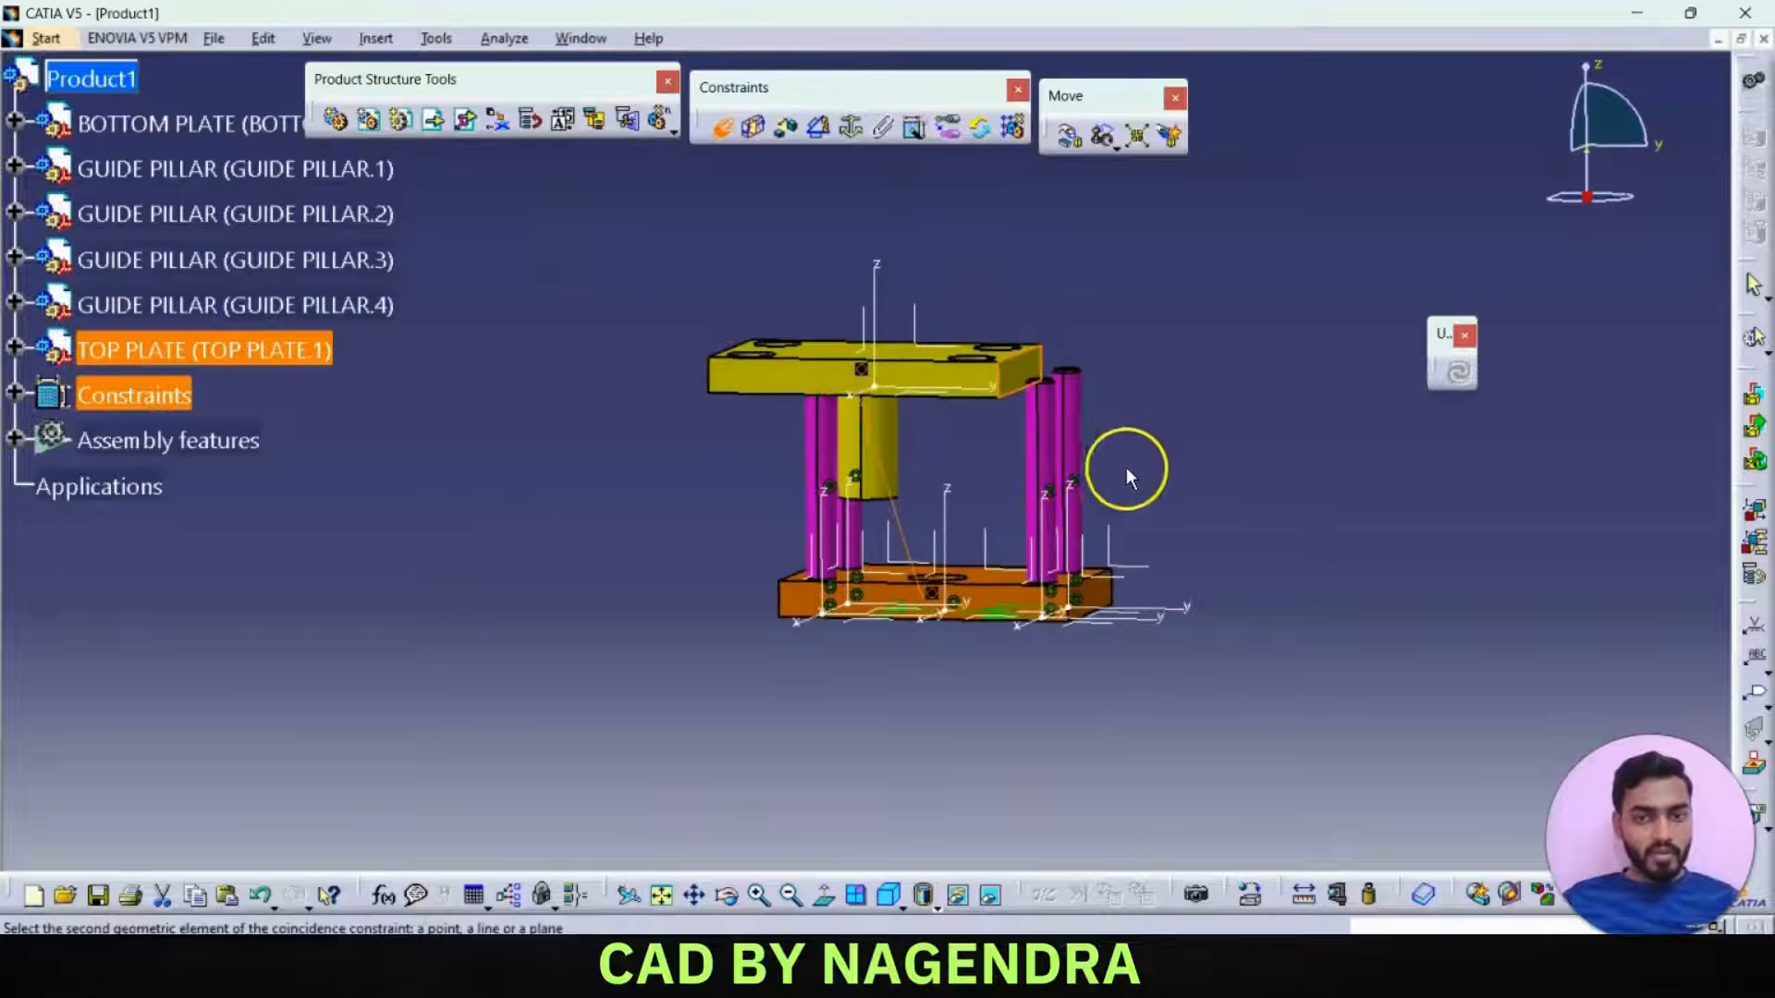
double_click(1098, 592)
click(1562, 832)
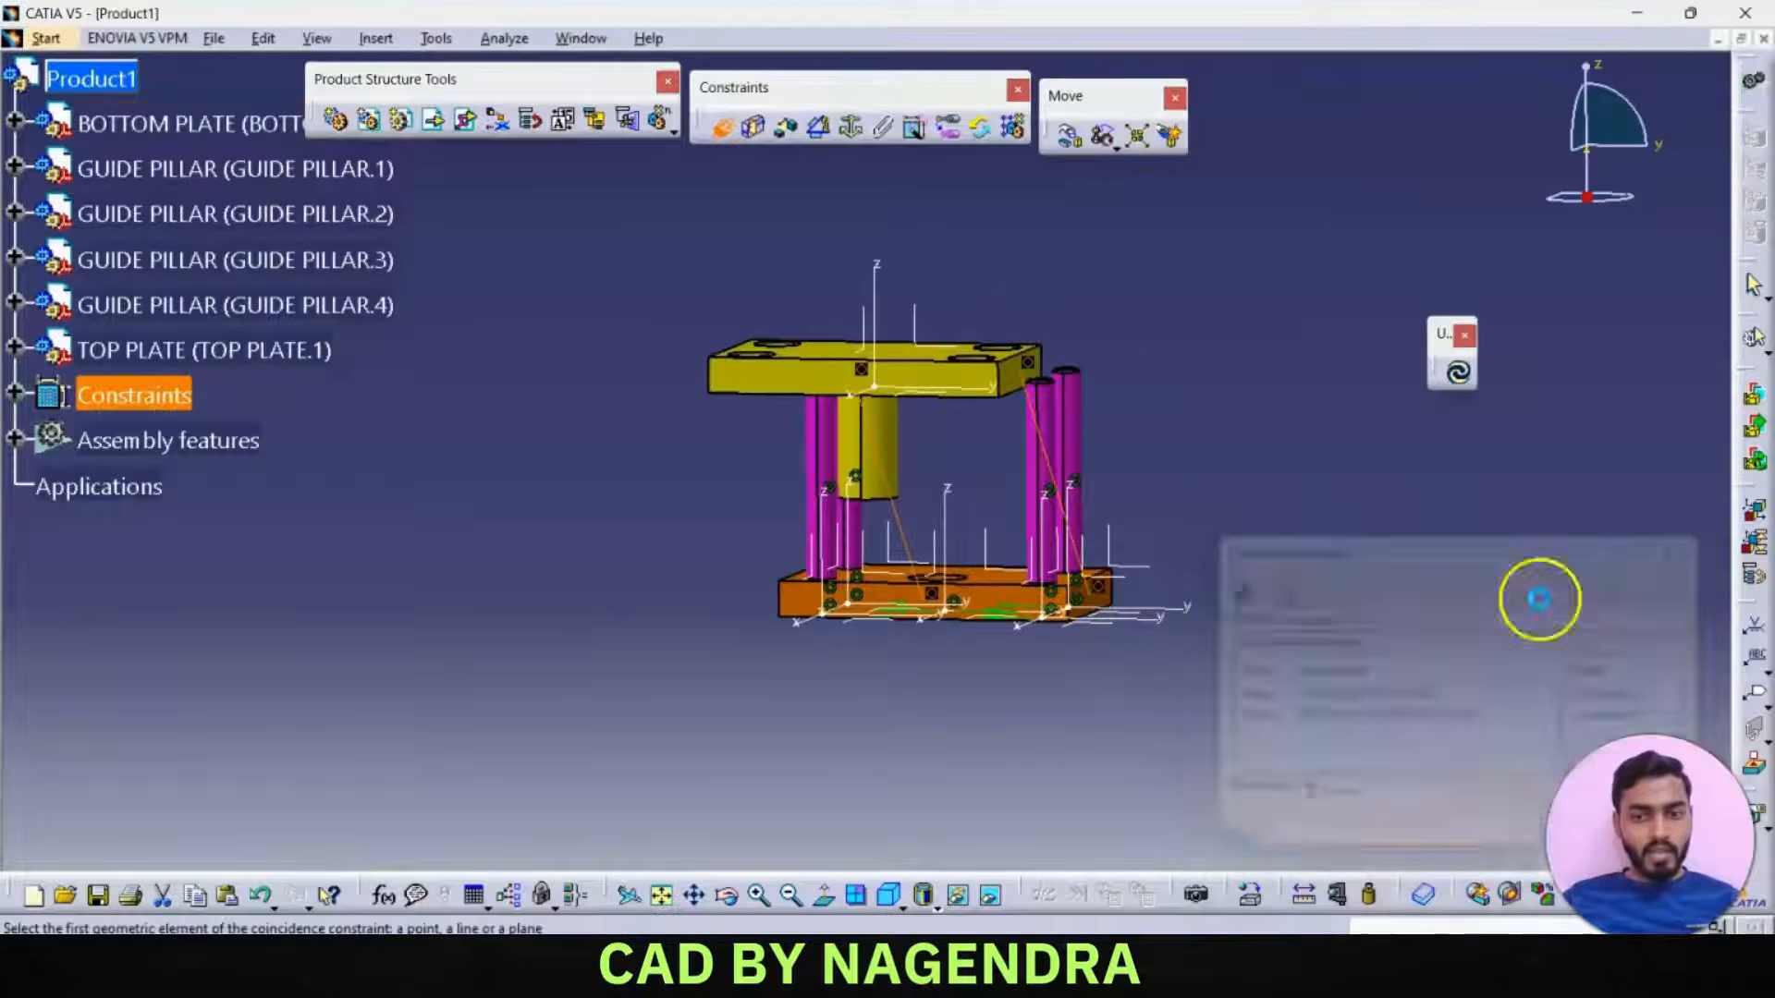
click(1457, 371)
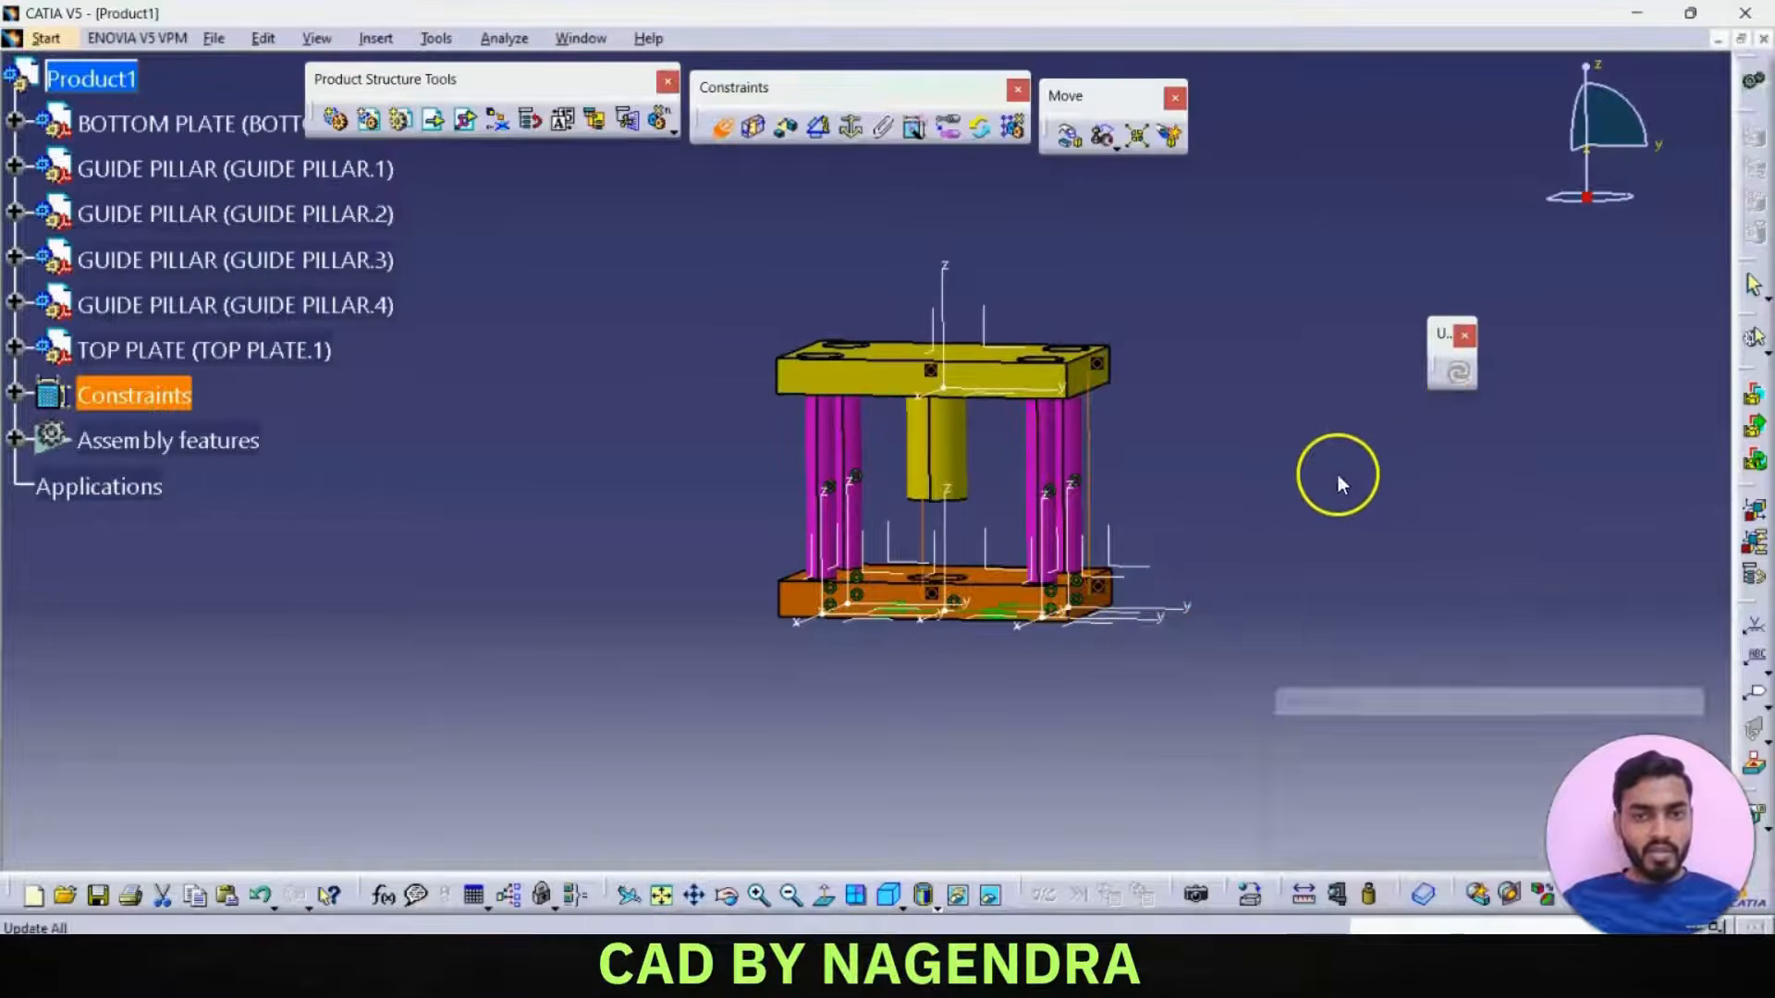
click(722, 127)
- Analyze the degrees of freedom of the top plate instance TOP PLATE.1 and close the analysis
middle_drag(725, 194, 816, 372)
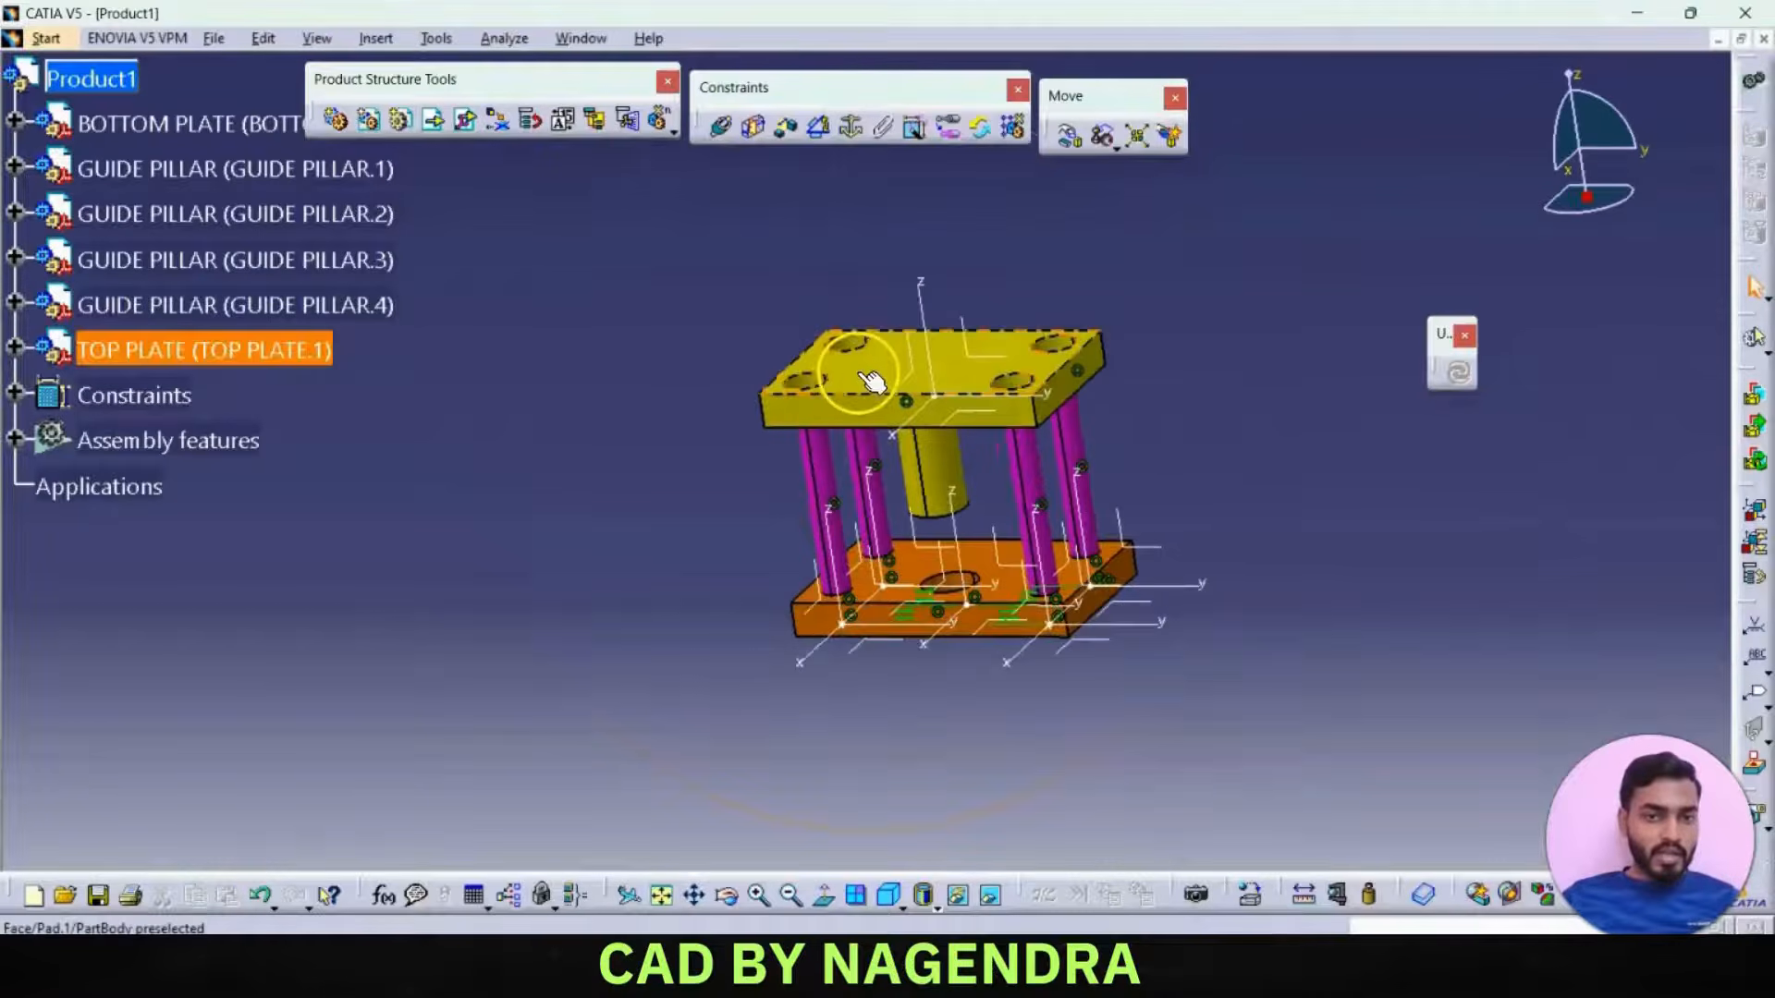
right_click(279, 355)
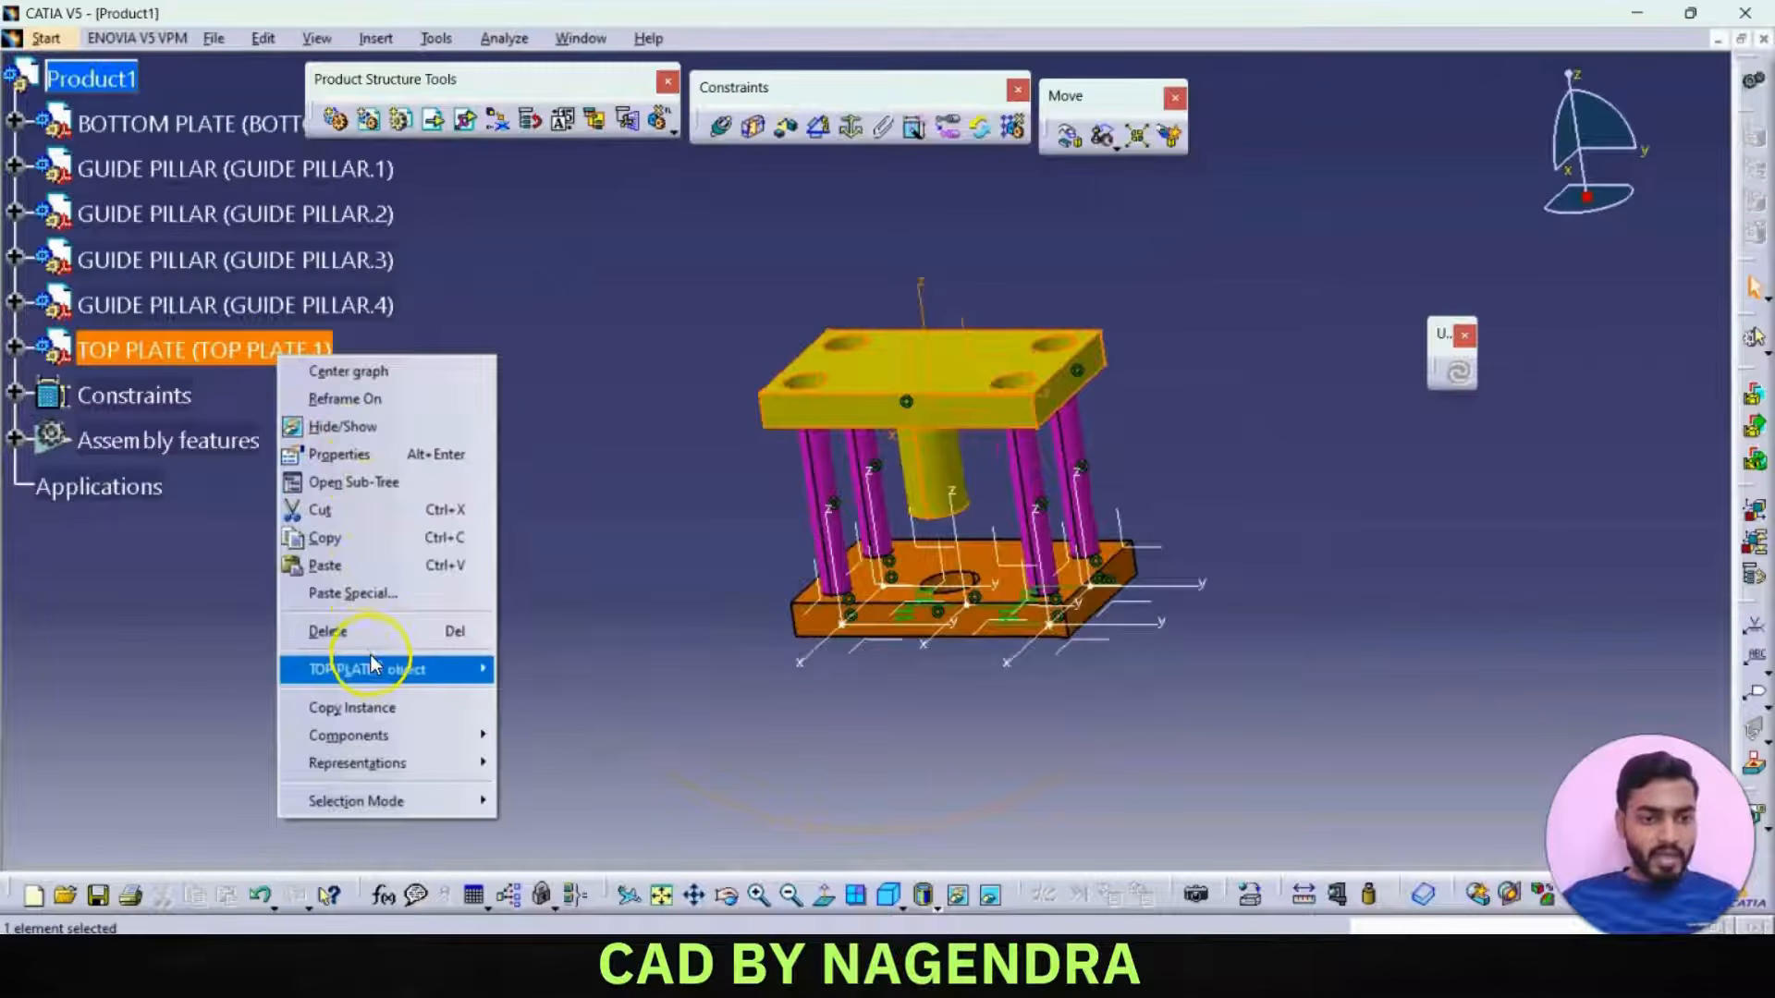
mouse_move(397, 669)
click(661, 793)
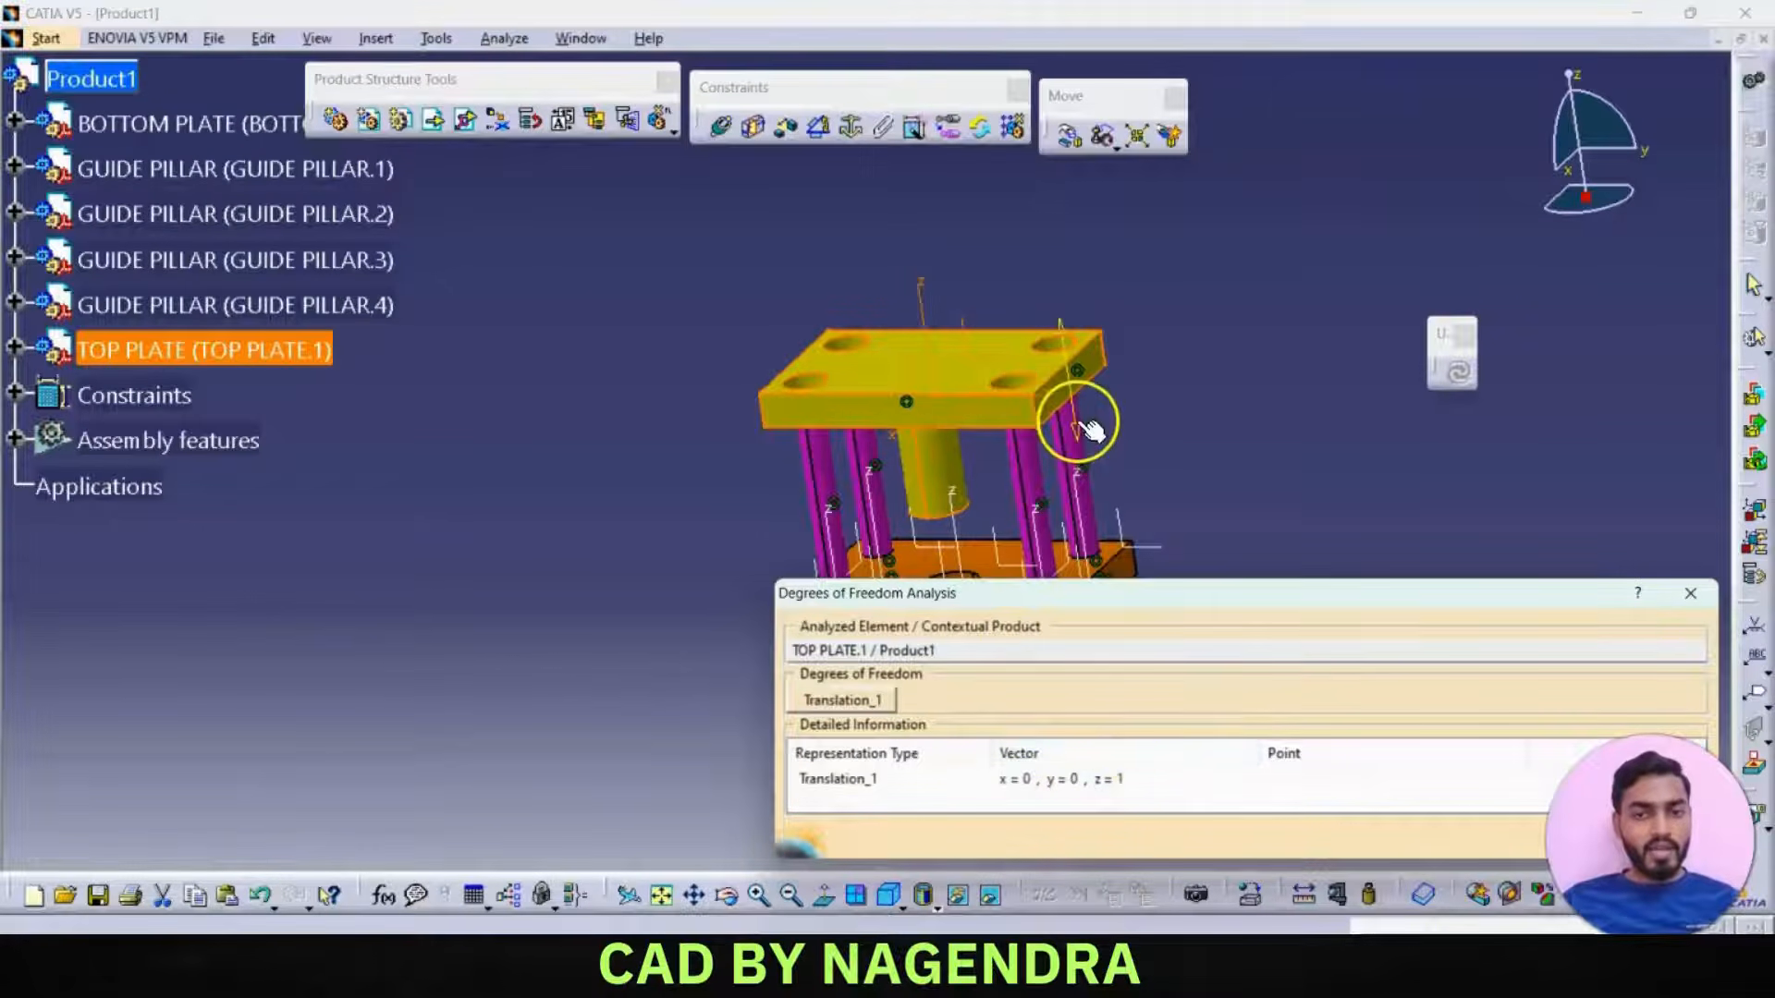
click(1690, 594)
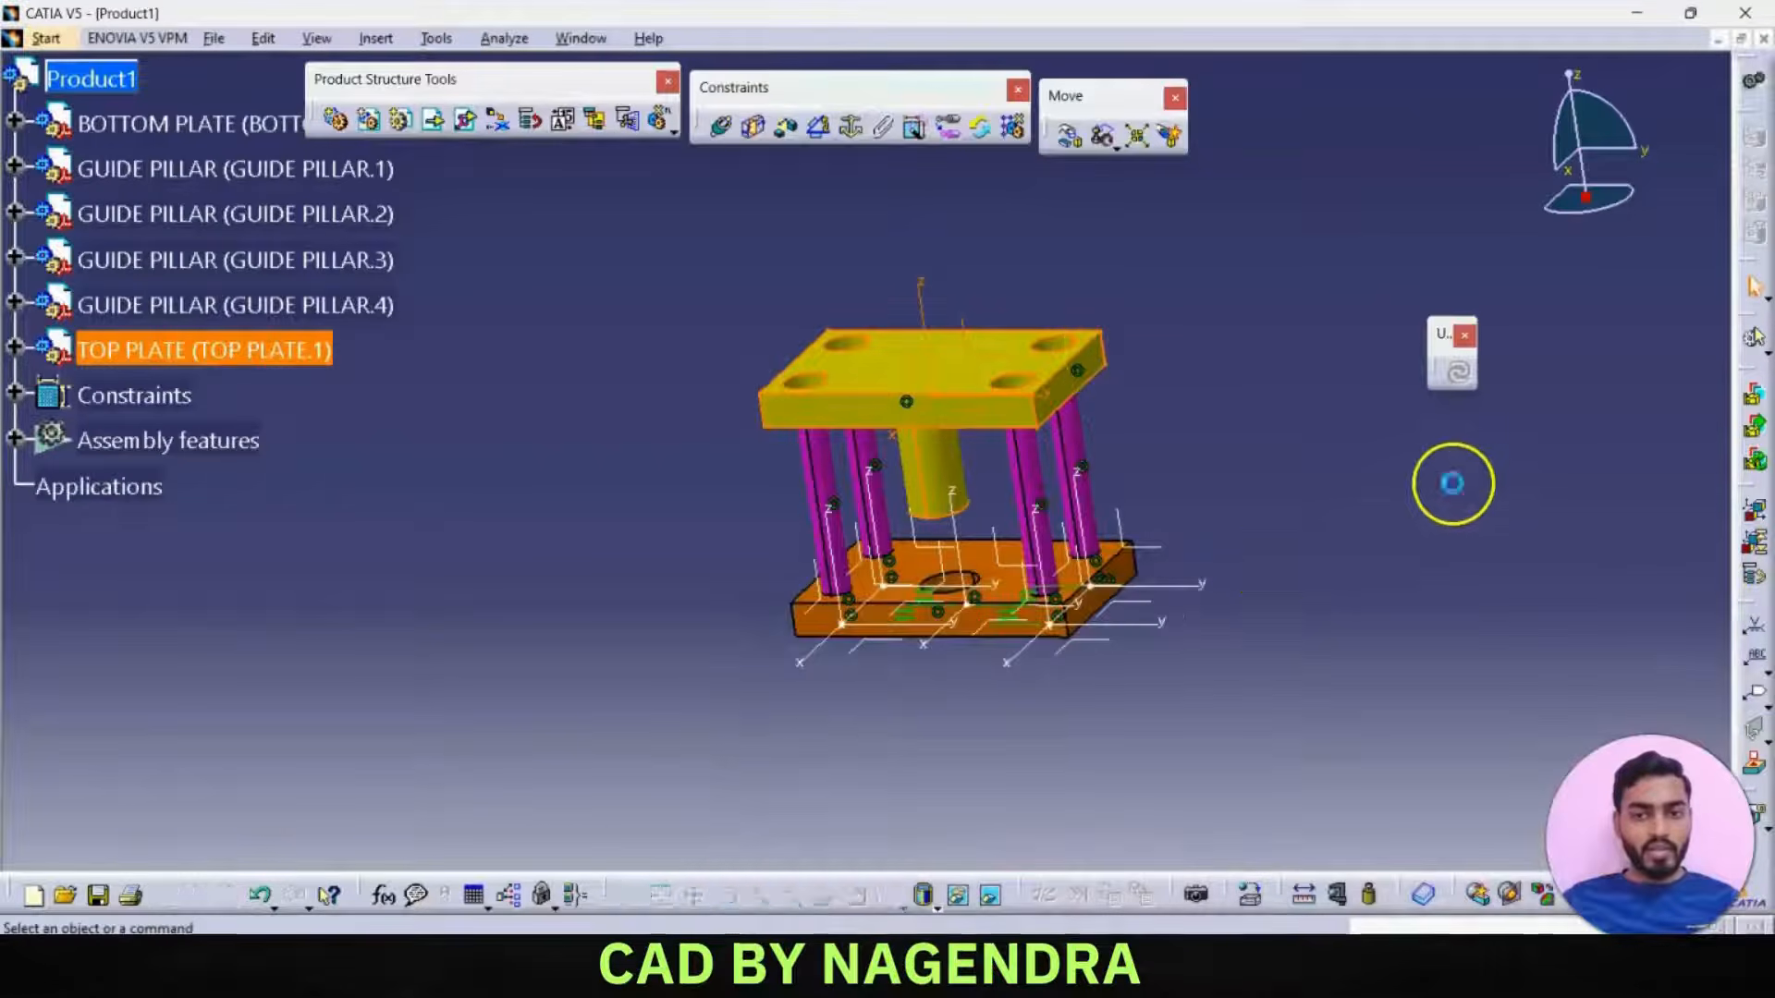
click(1261, 571)
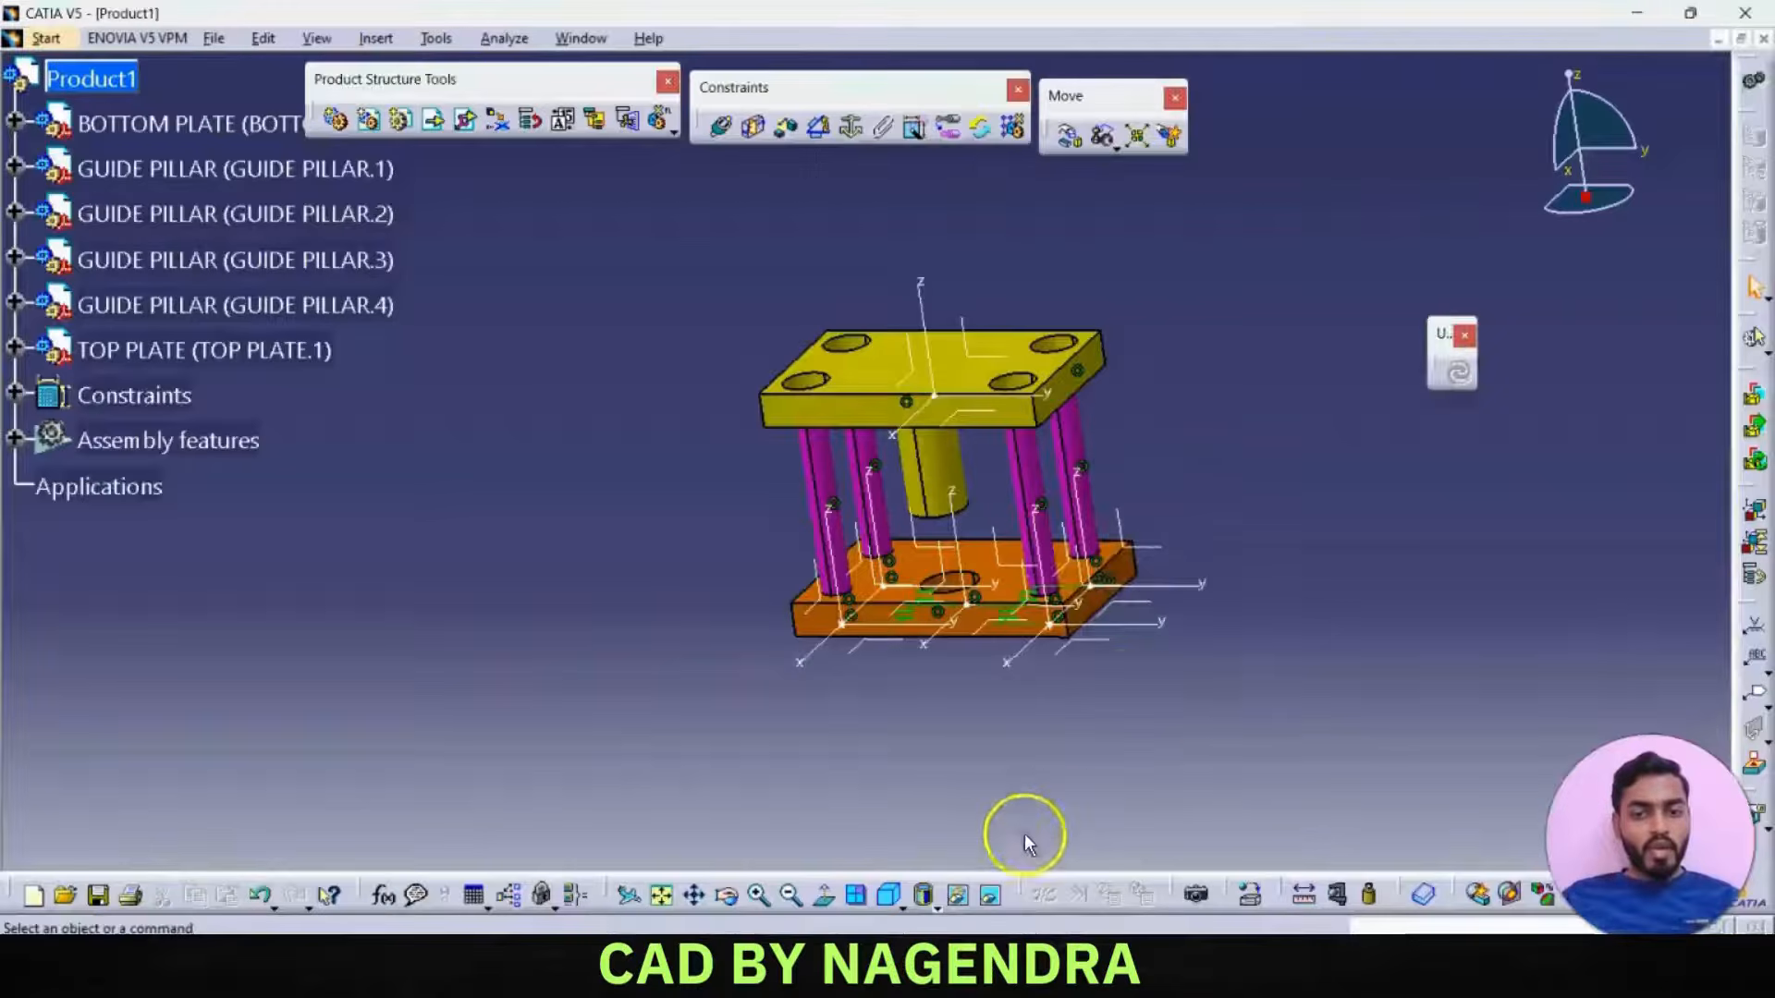
- Constrain the top plate's underside at a 250 mm offset from the bottom plate's upper face, and update the assembly
click(891, 895)
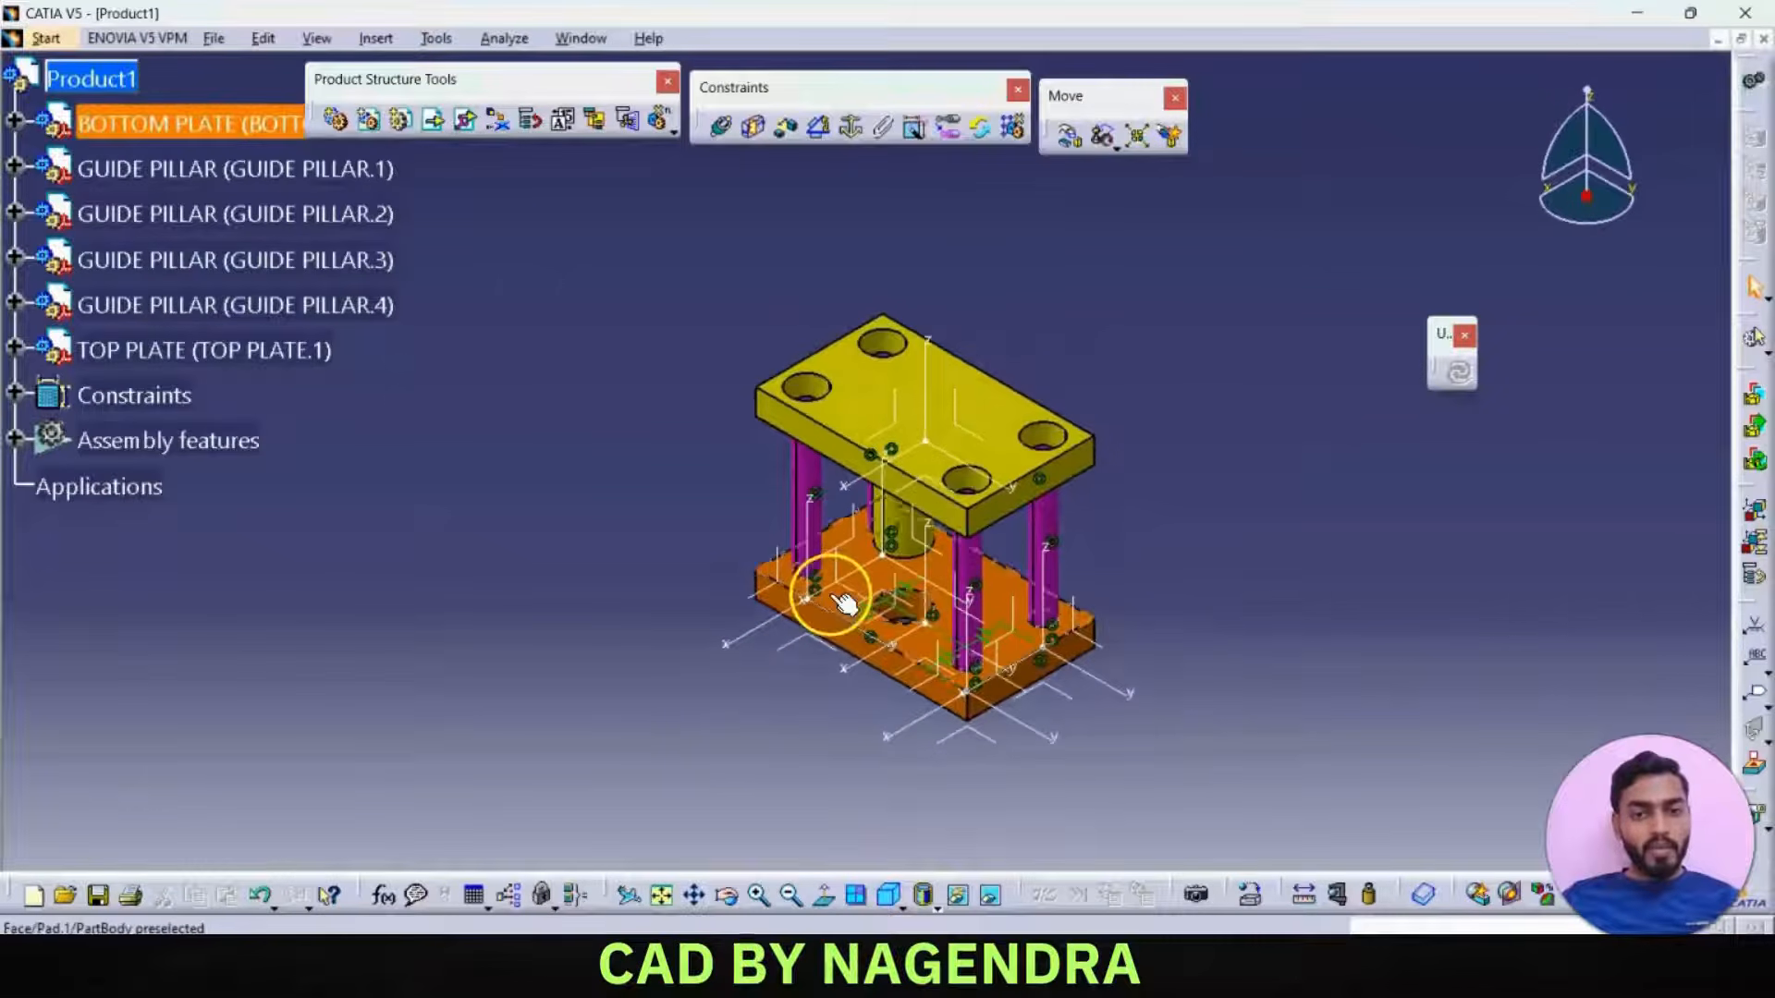
click(784, 128)
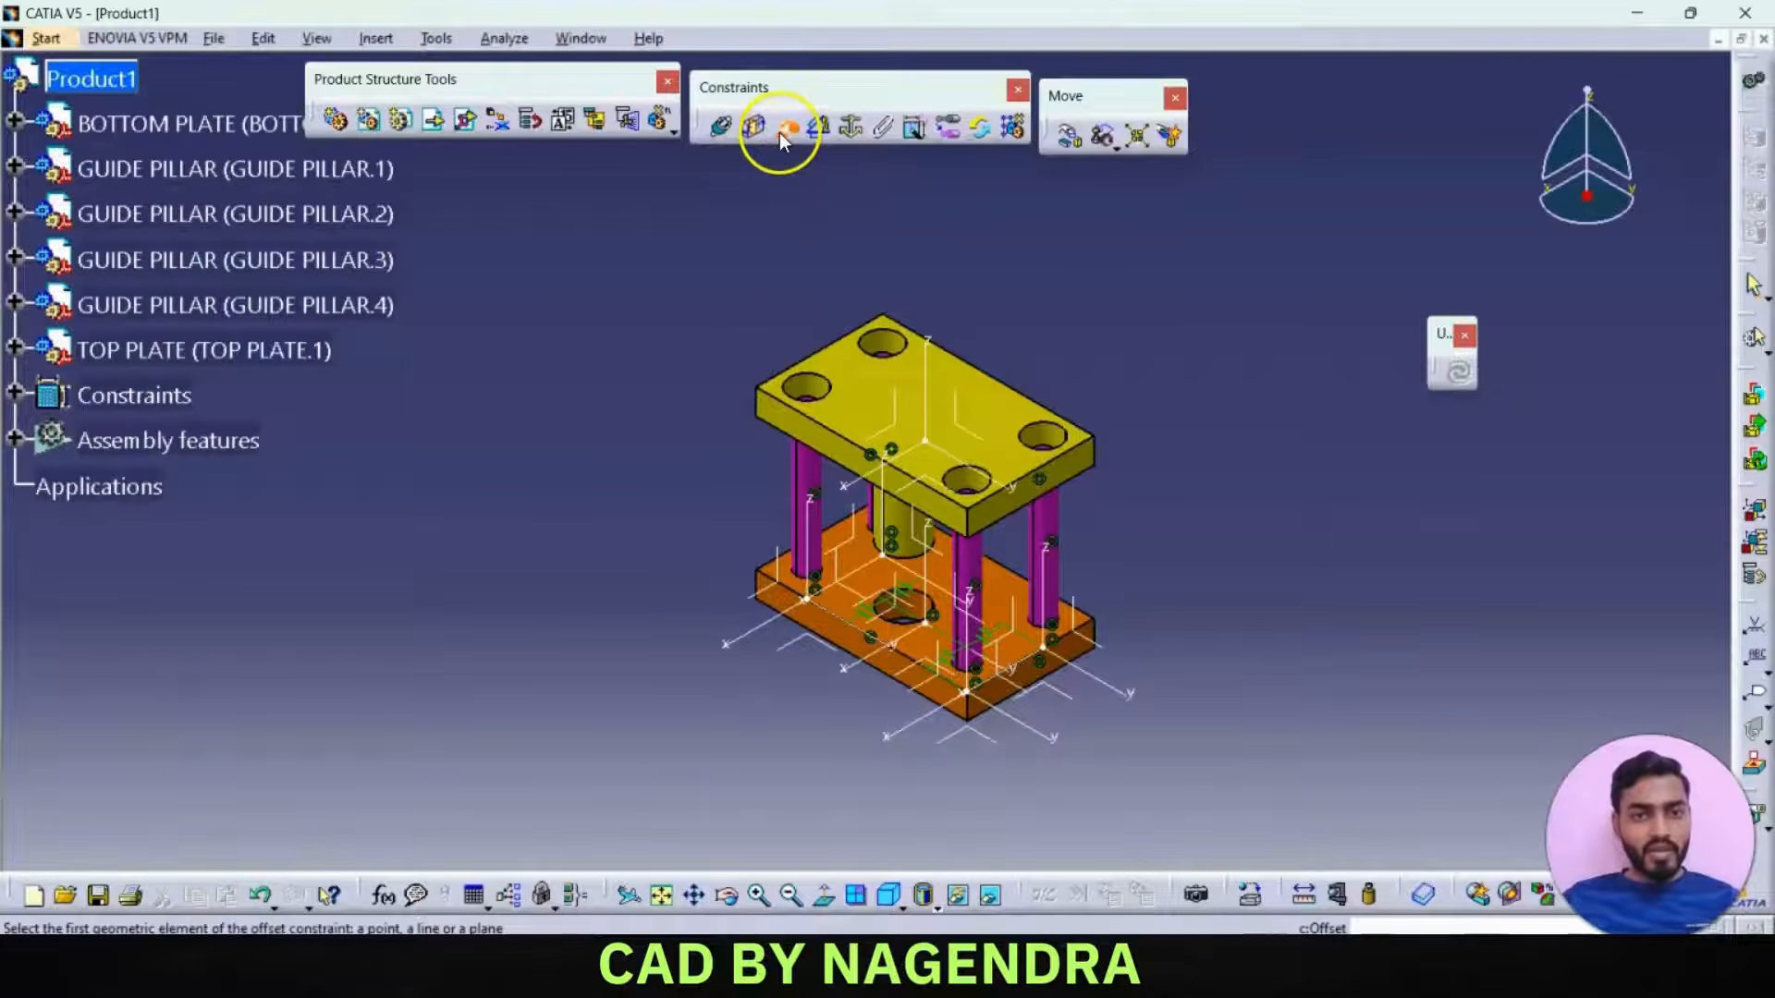
click(814, 673)
middle_drag(813, 673, 904, 328)
click(893, 375)
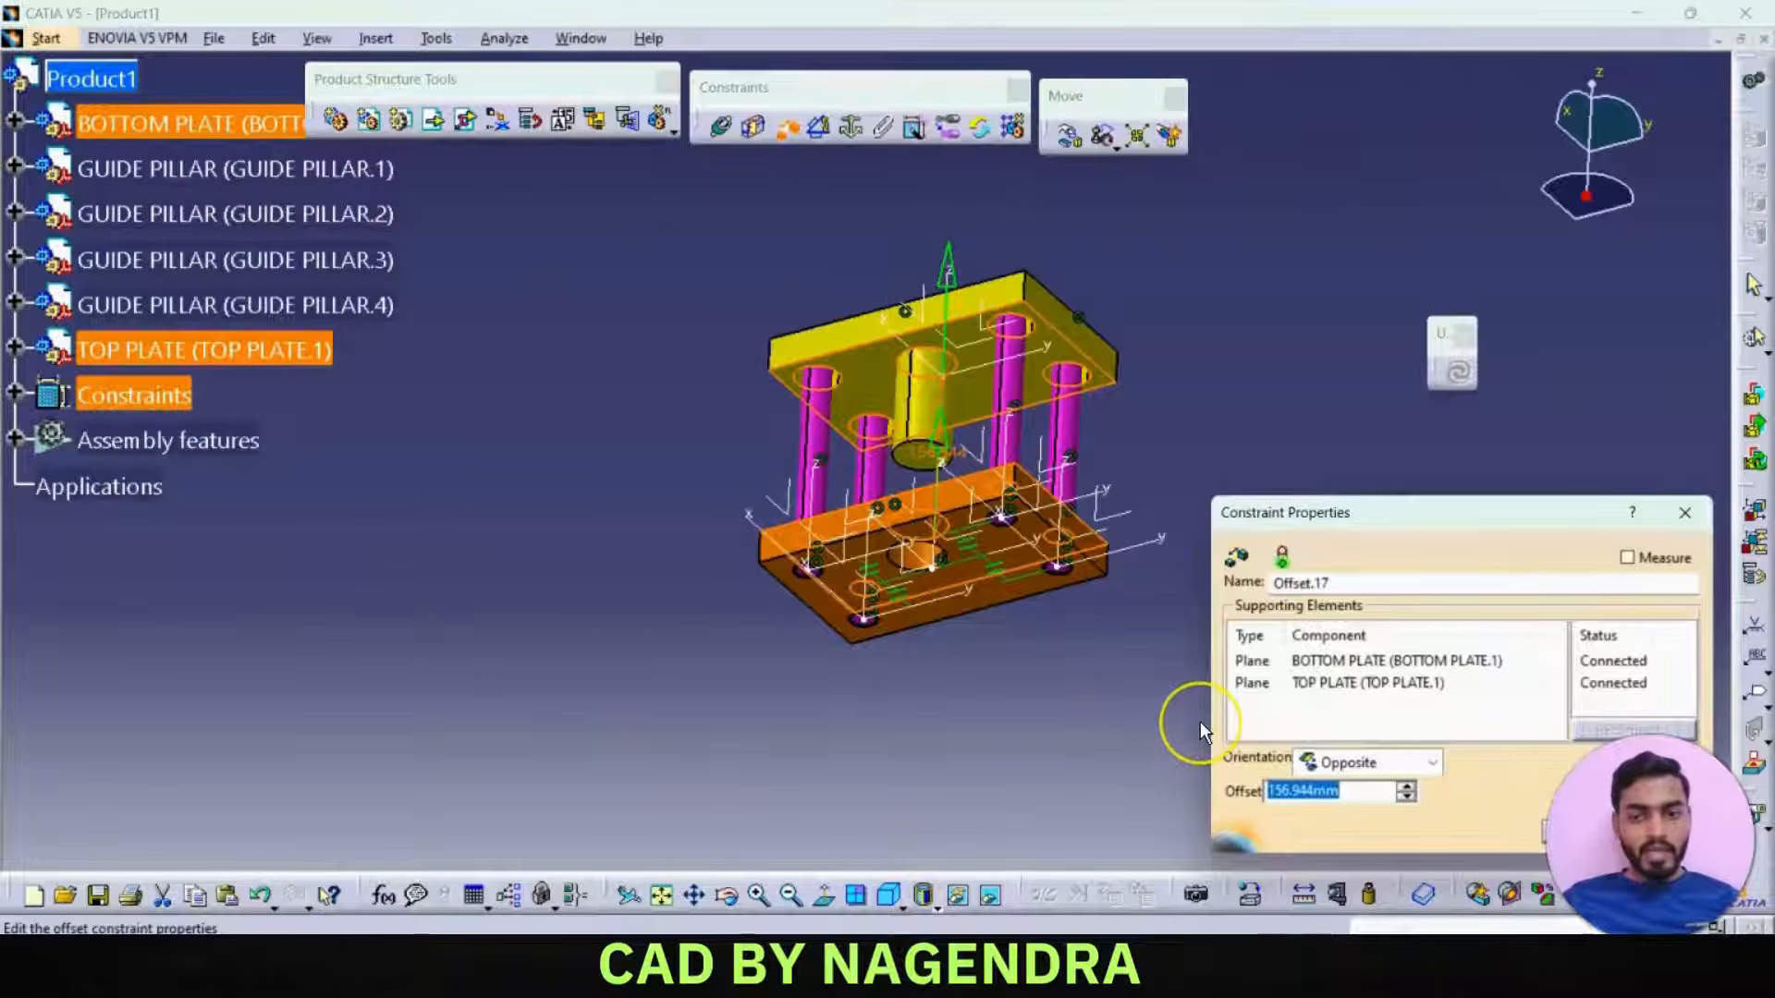
text(250)
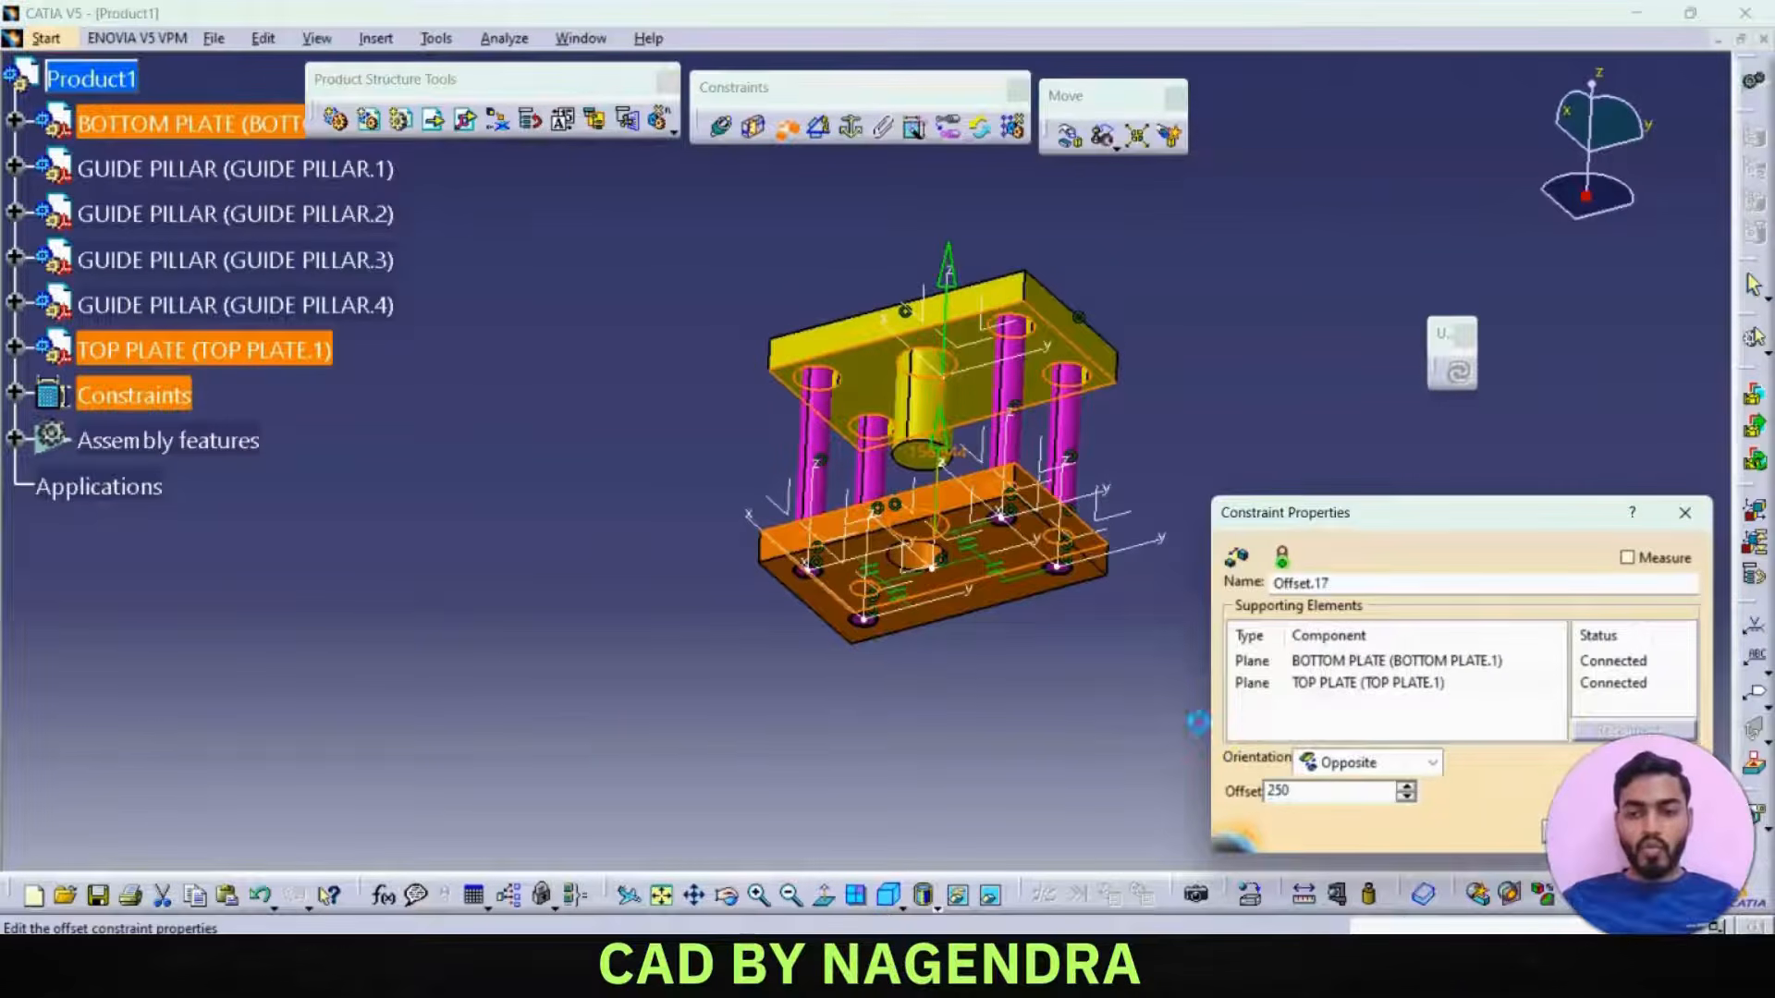
key(Return)
click(1458, 371)
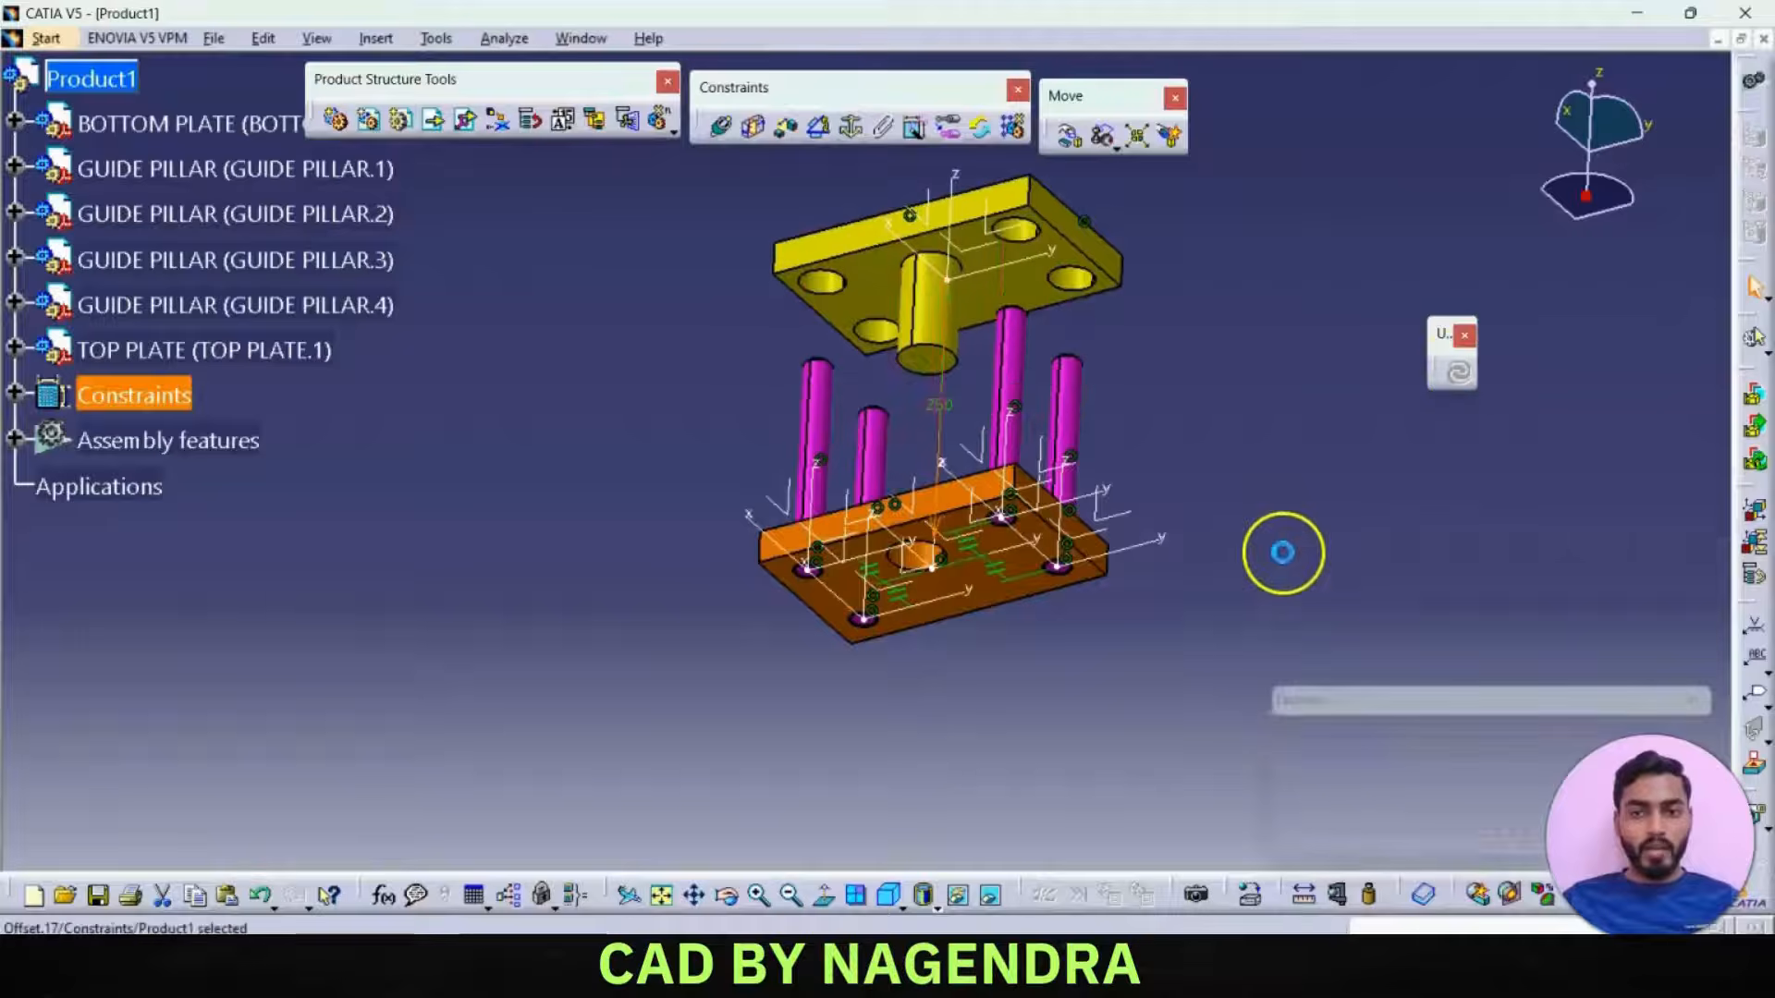
click(889, 895)
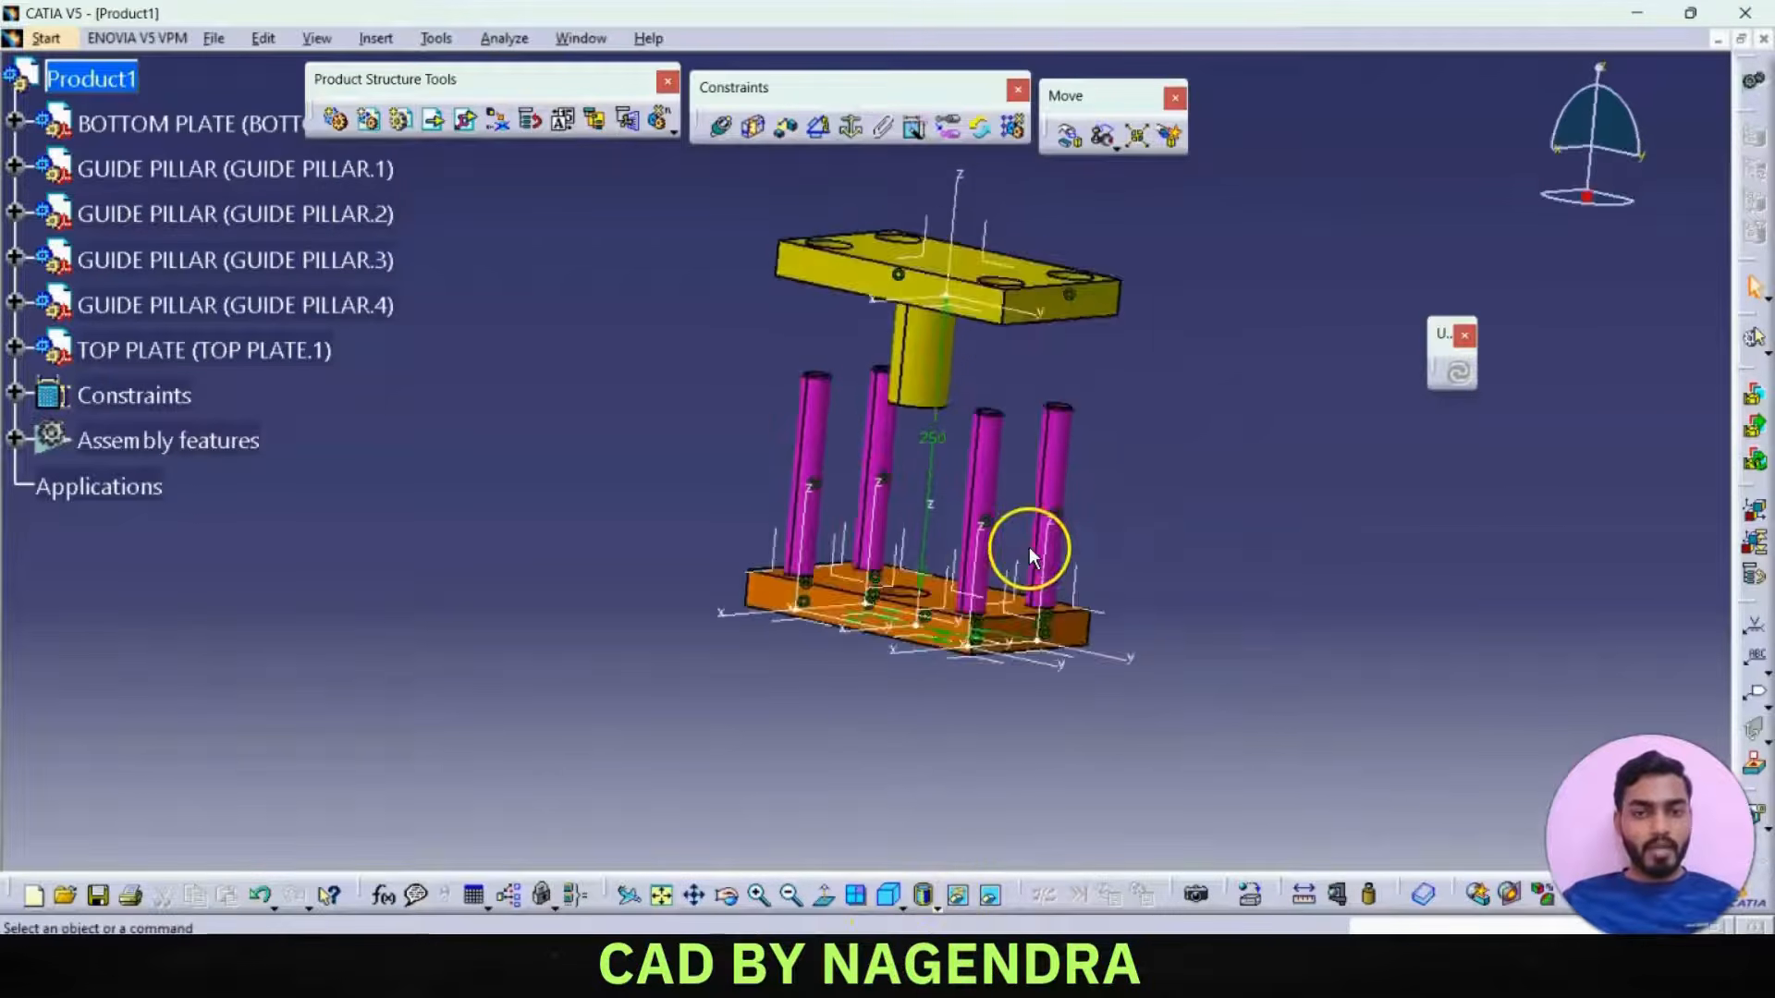
middle_drag(579, 556, 657, 595)
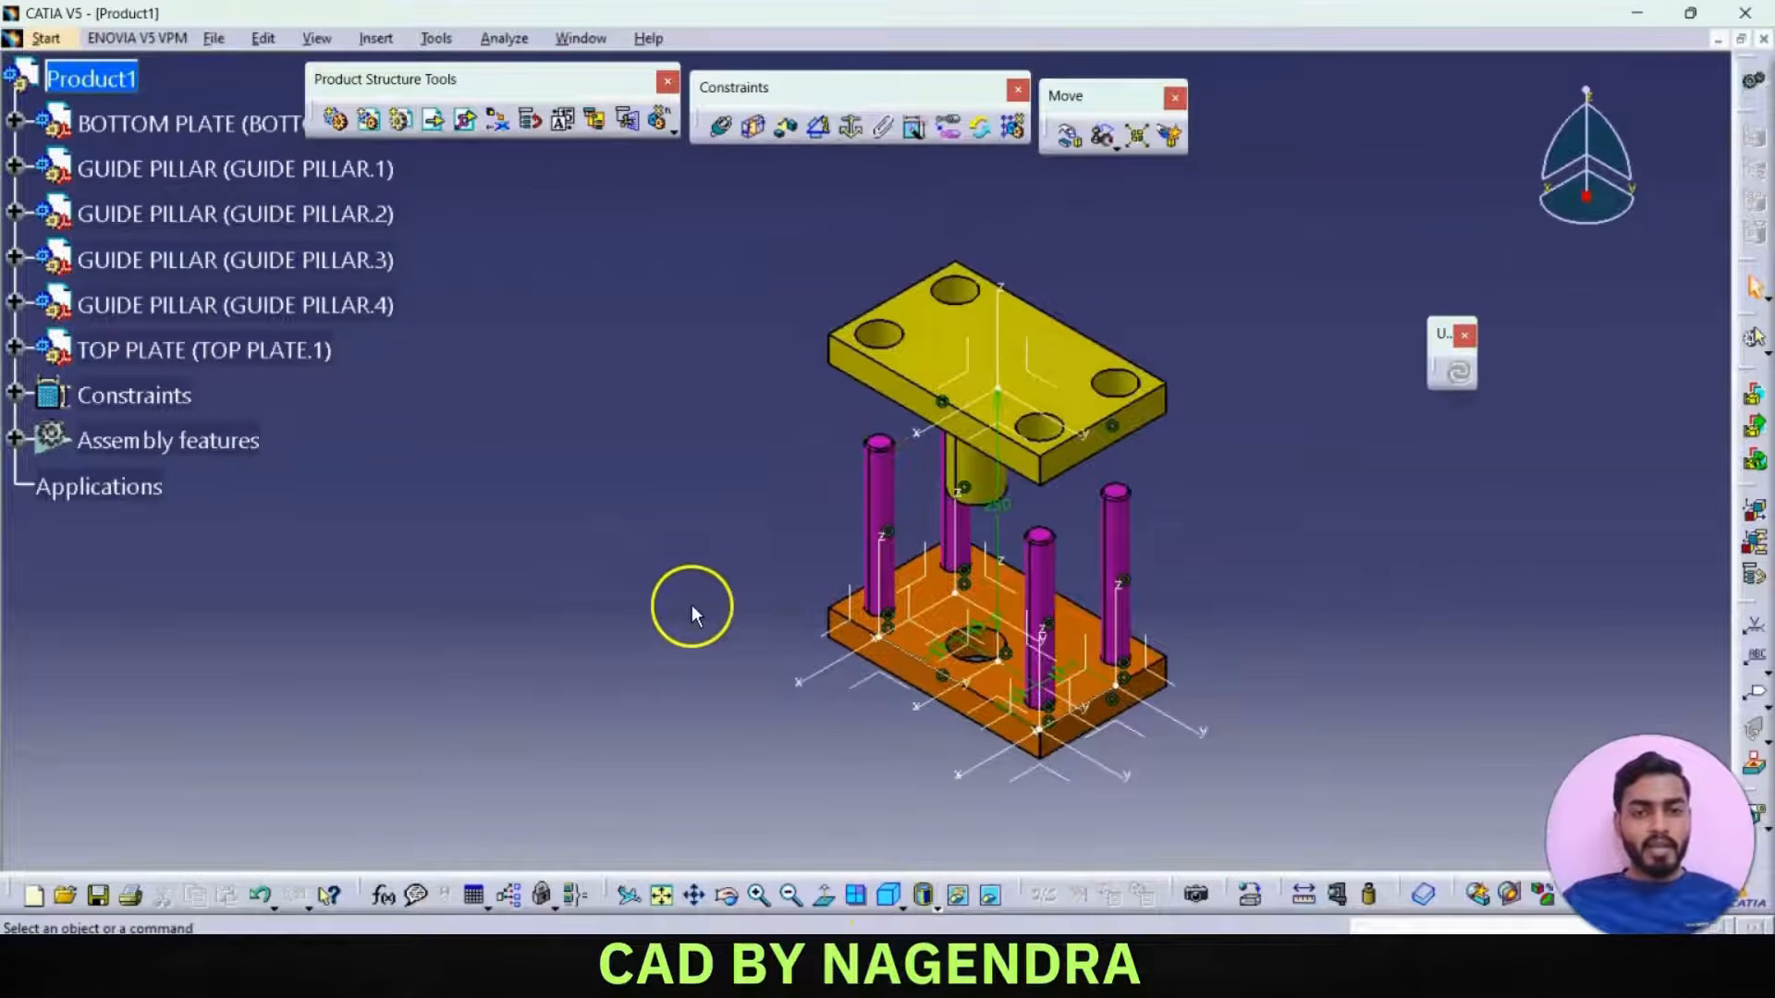
- Check the reference image of the finished assembly, and insert the existing GUIDE BUSH part into Product1 with positioning, placed beside the top plate
key(alt+Tab)
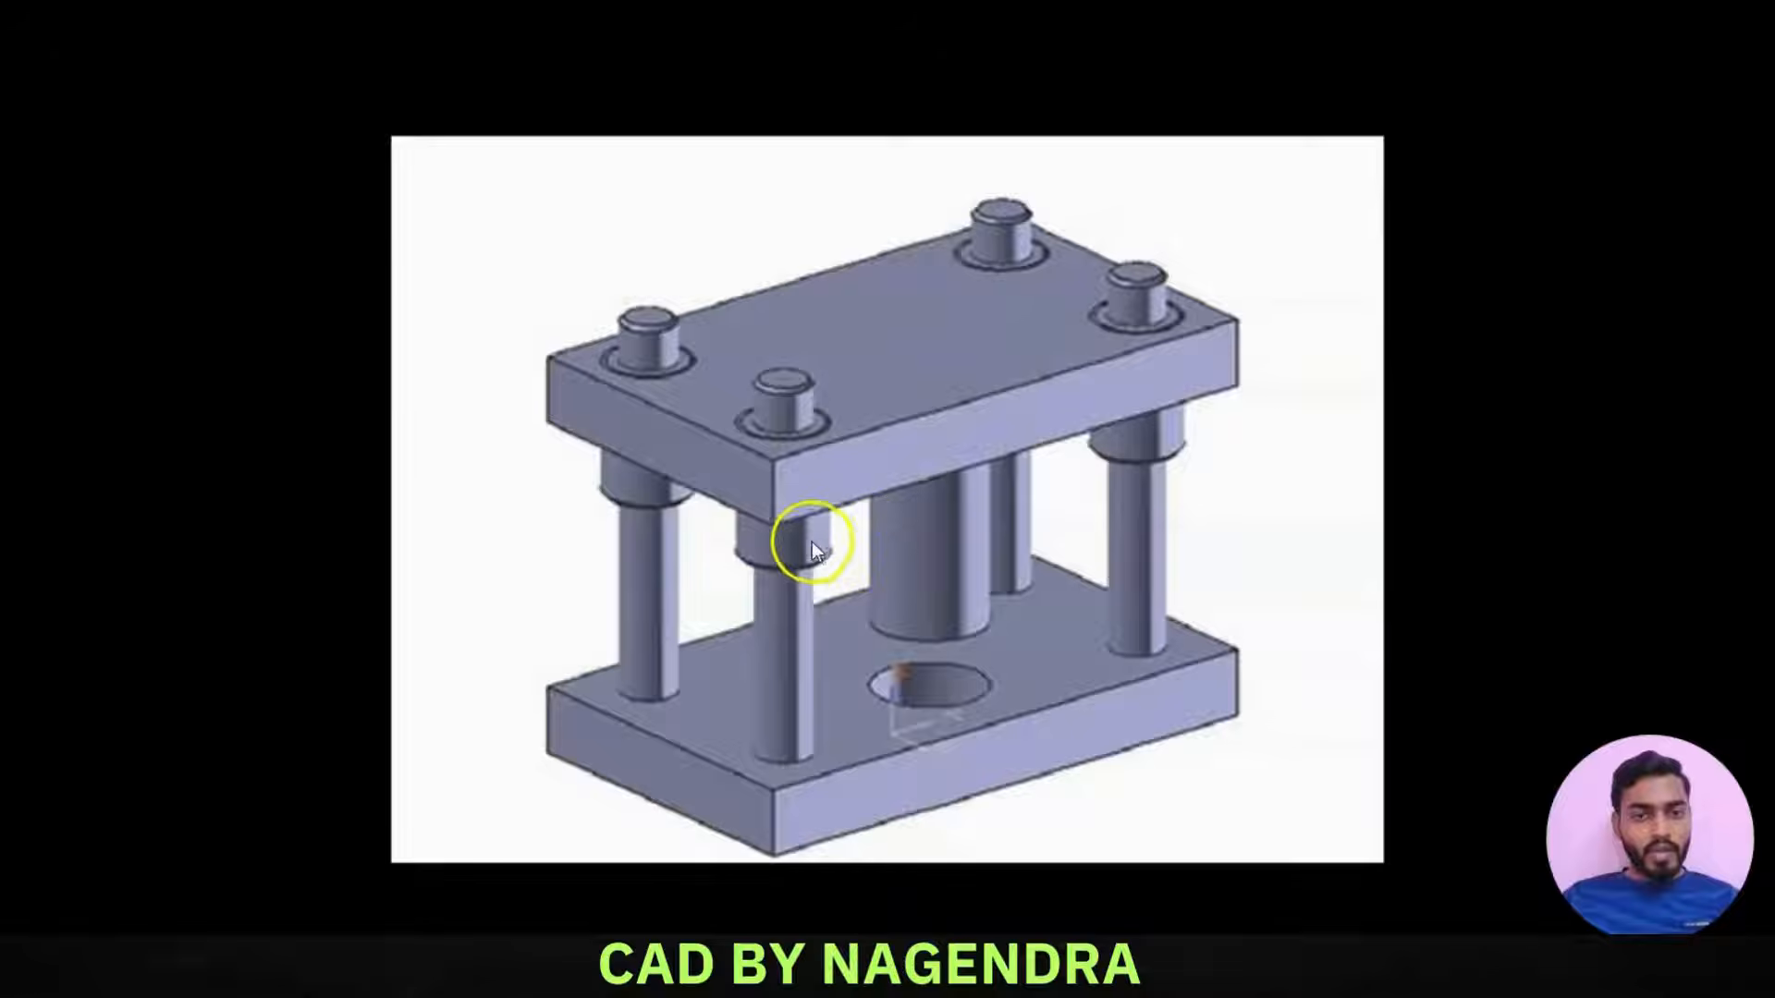
key(alt+Tab)
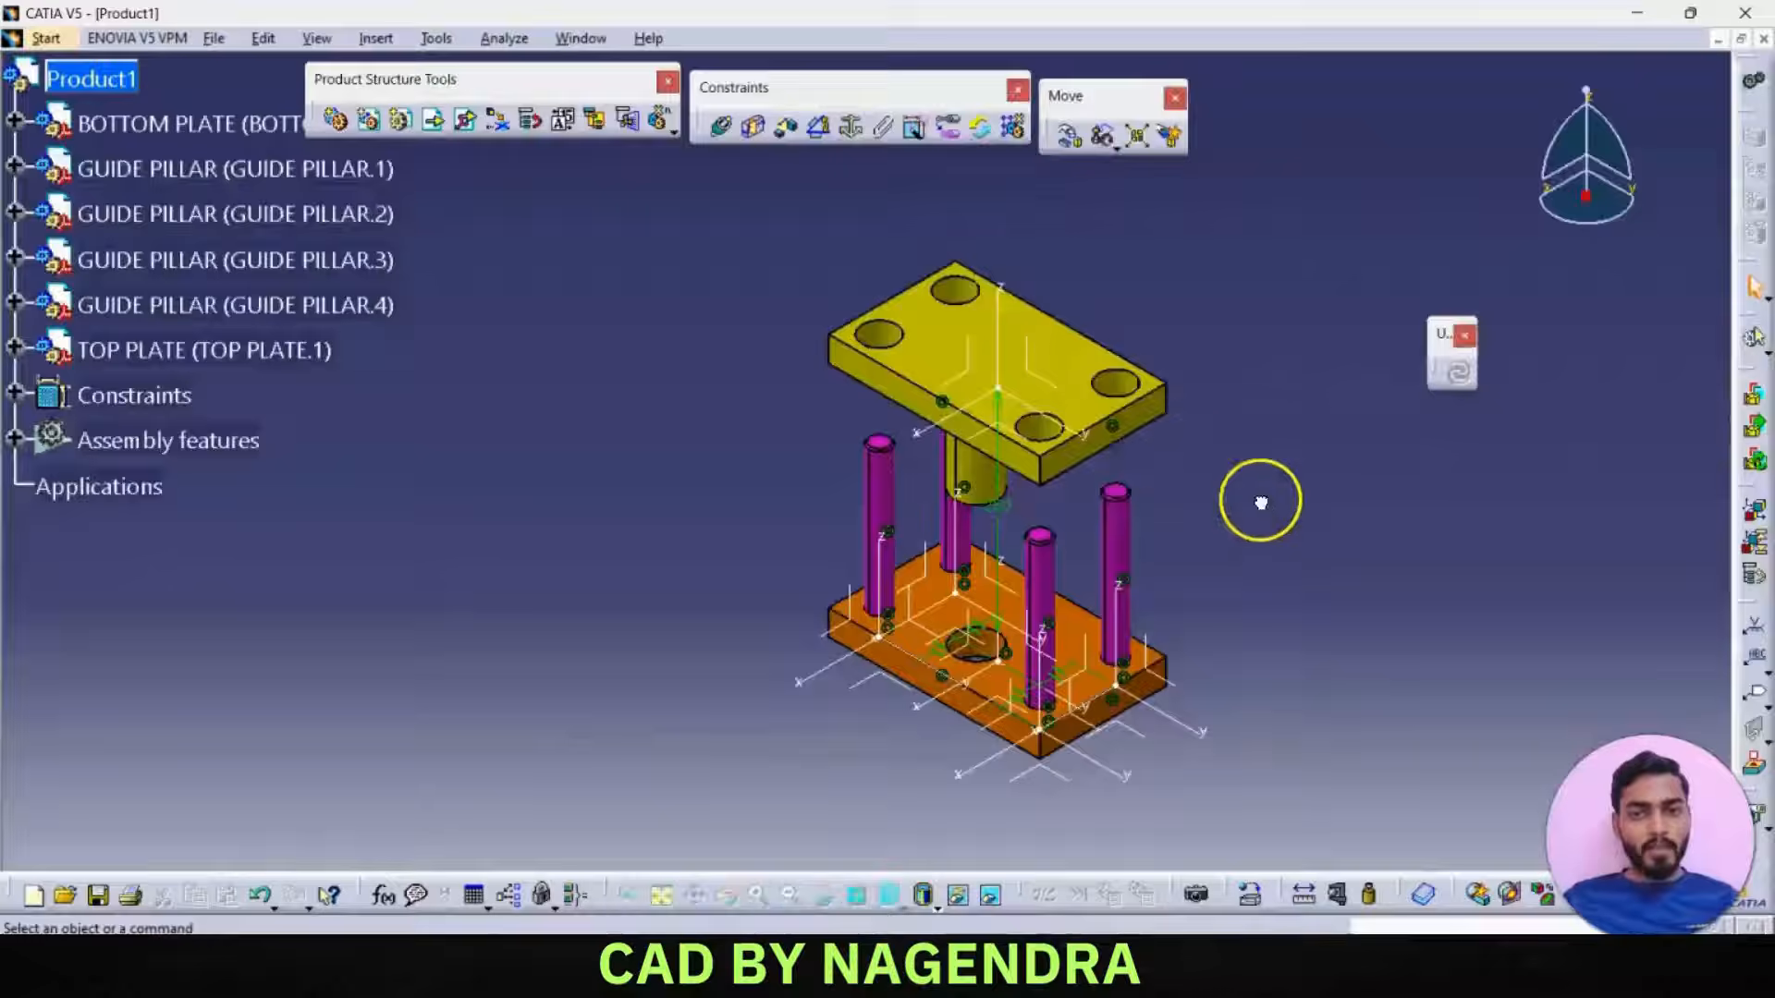
click(464, 132)
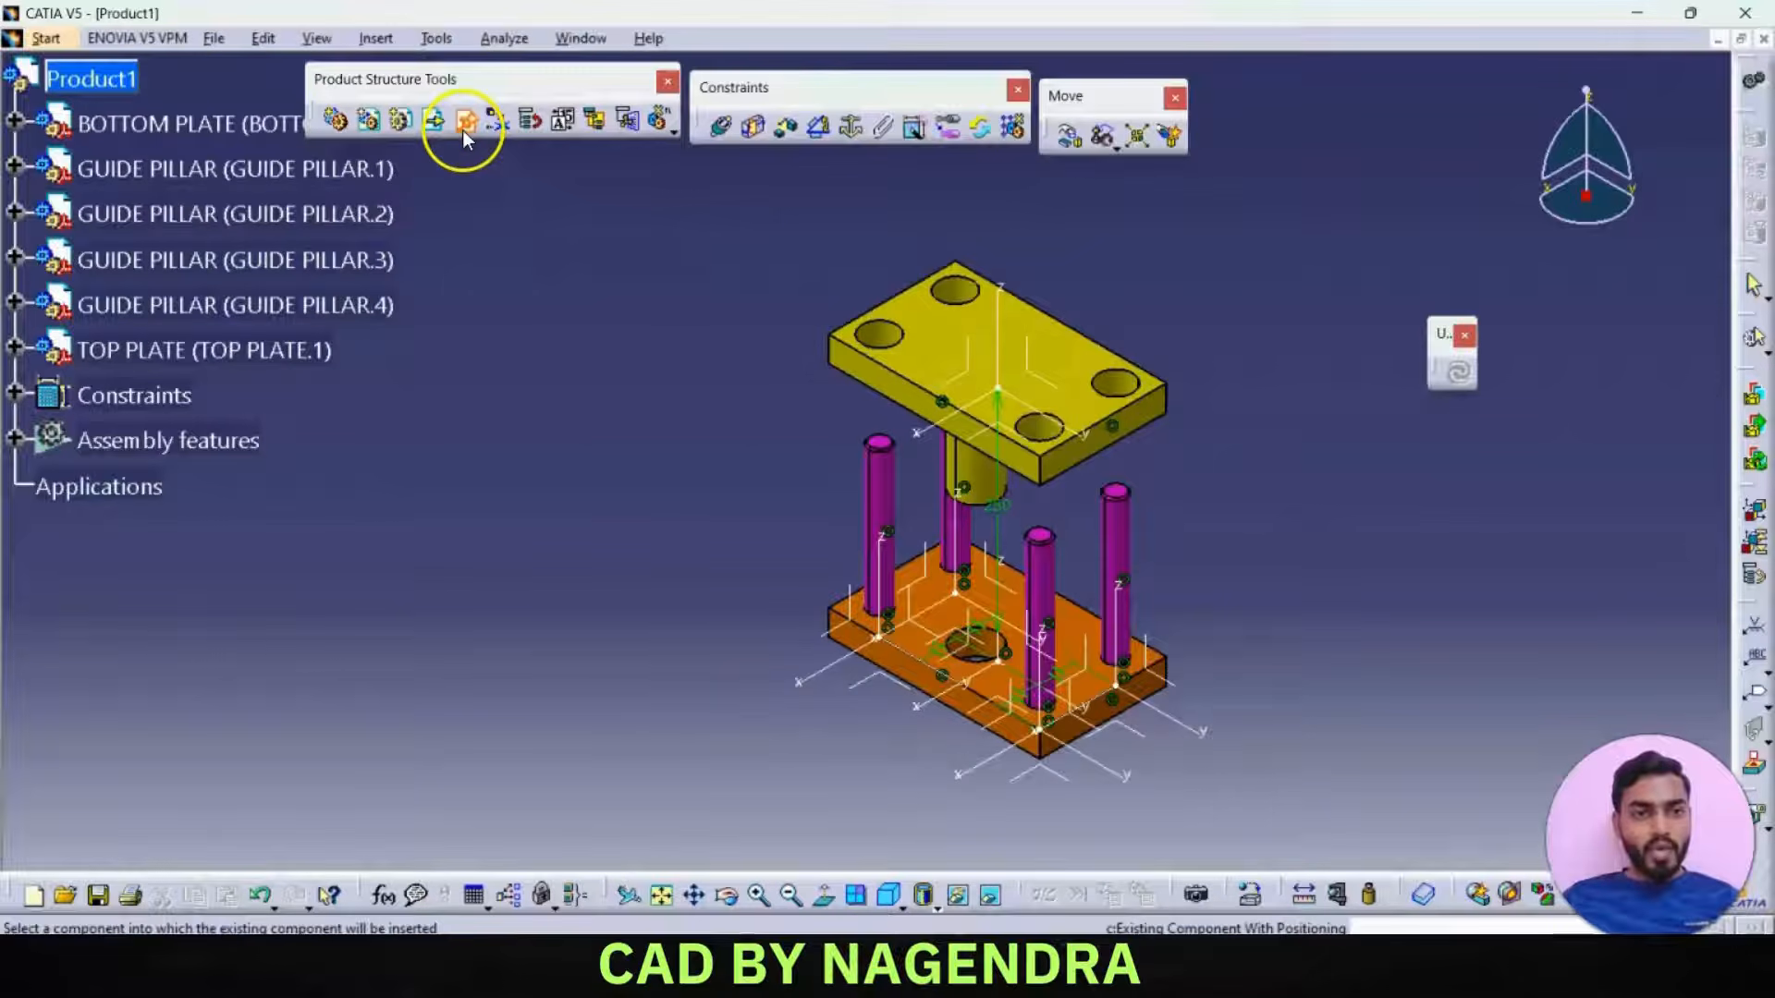
click(118, 79)
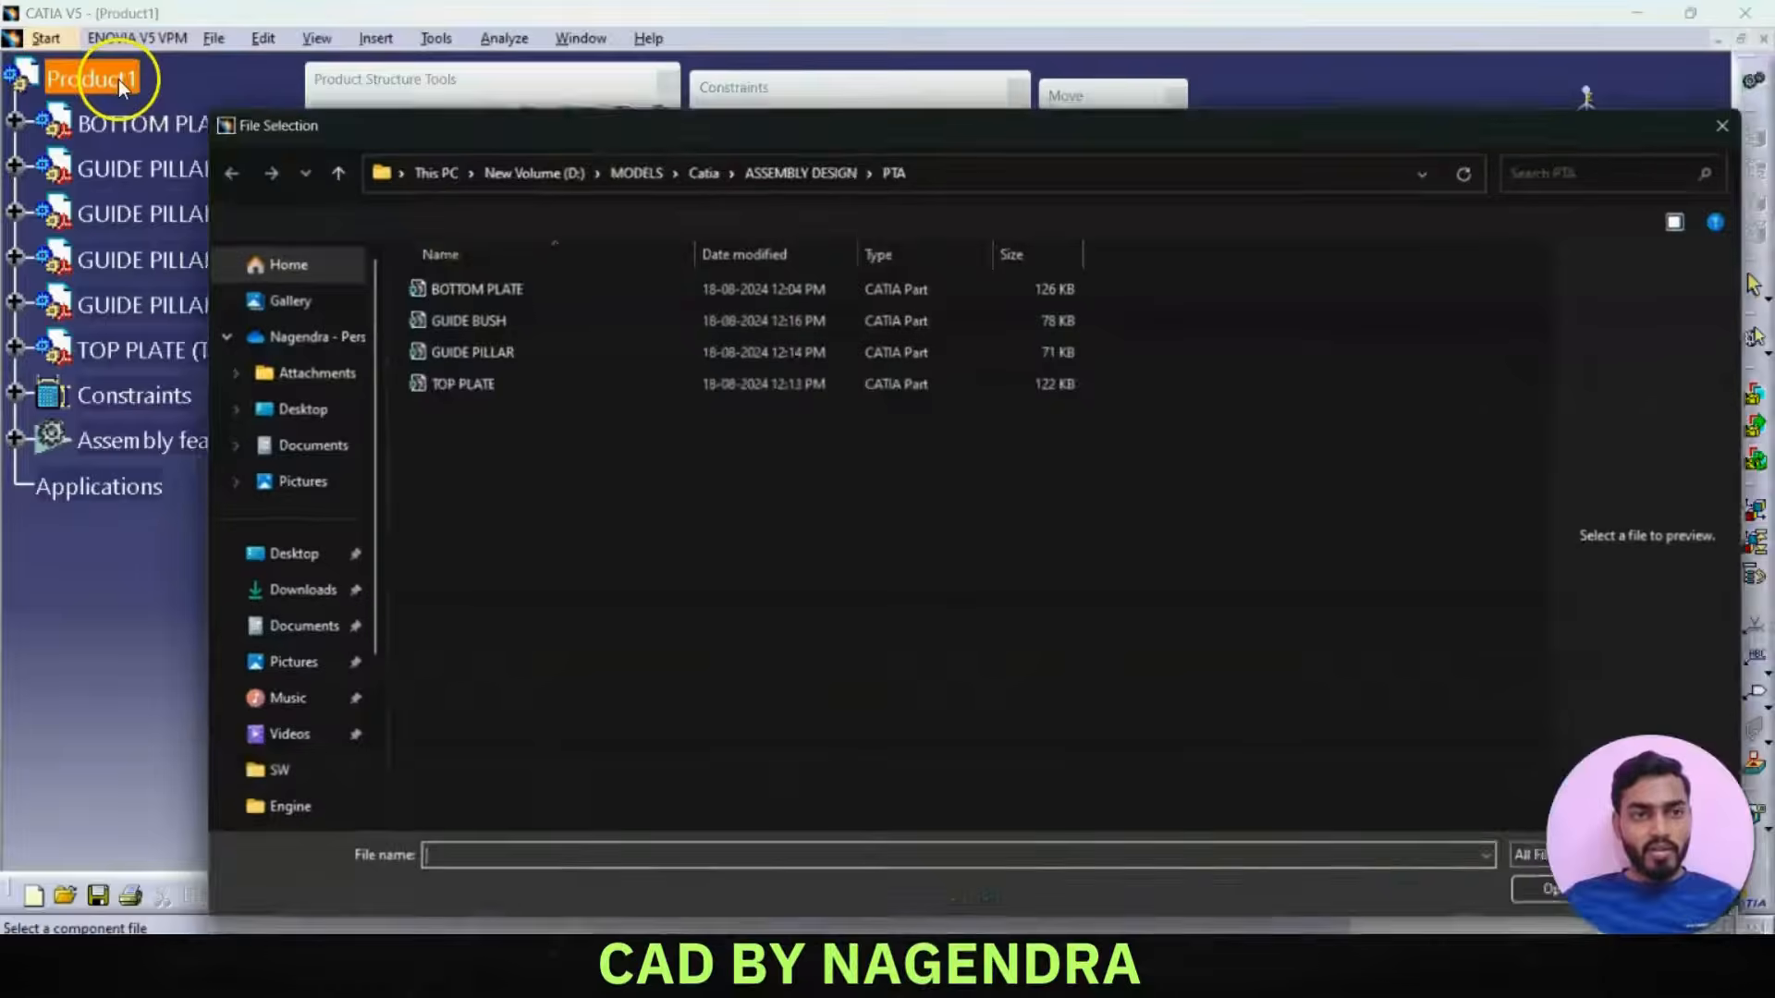
click(519, 326)
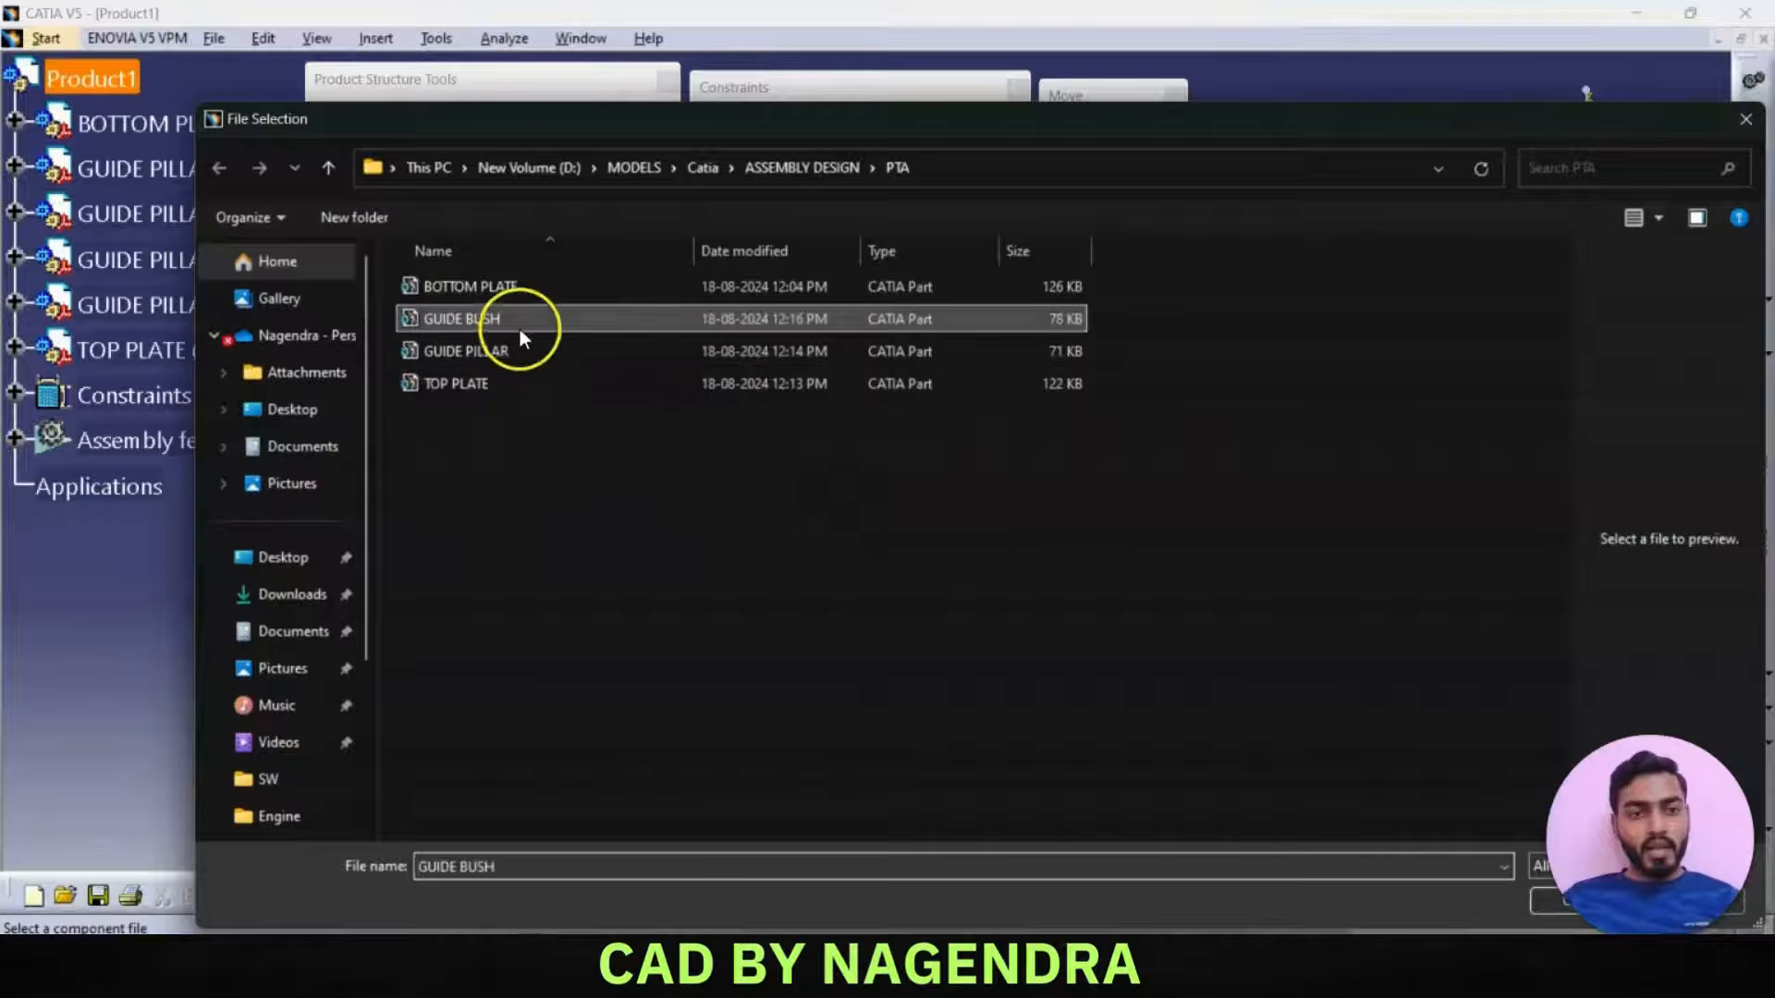
click(1561, 901)
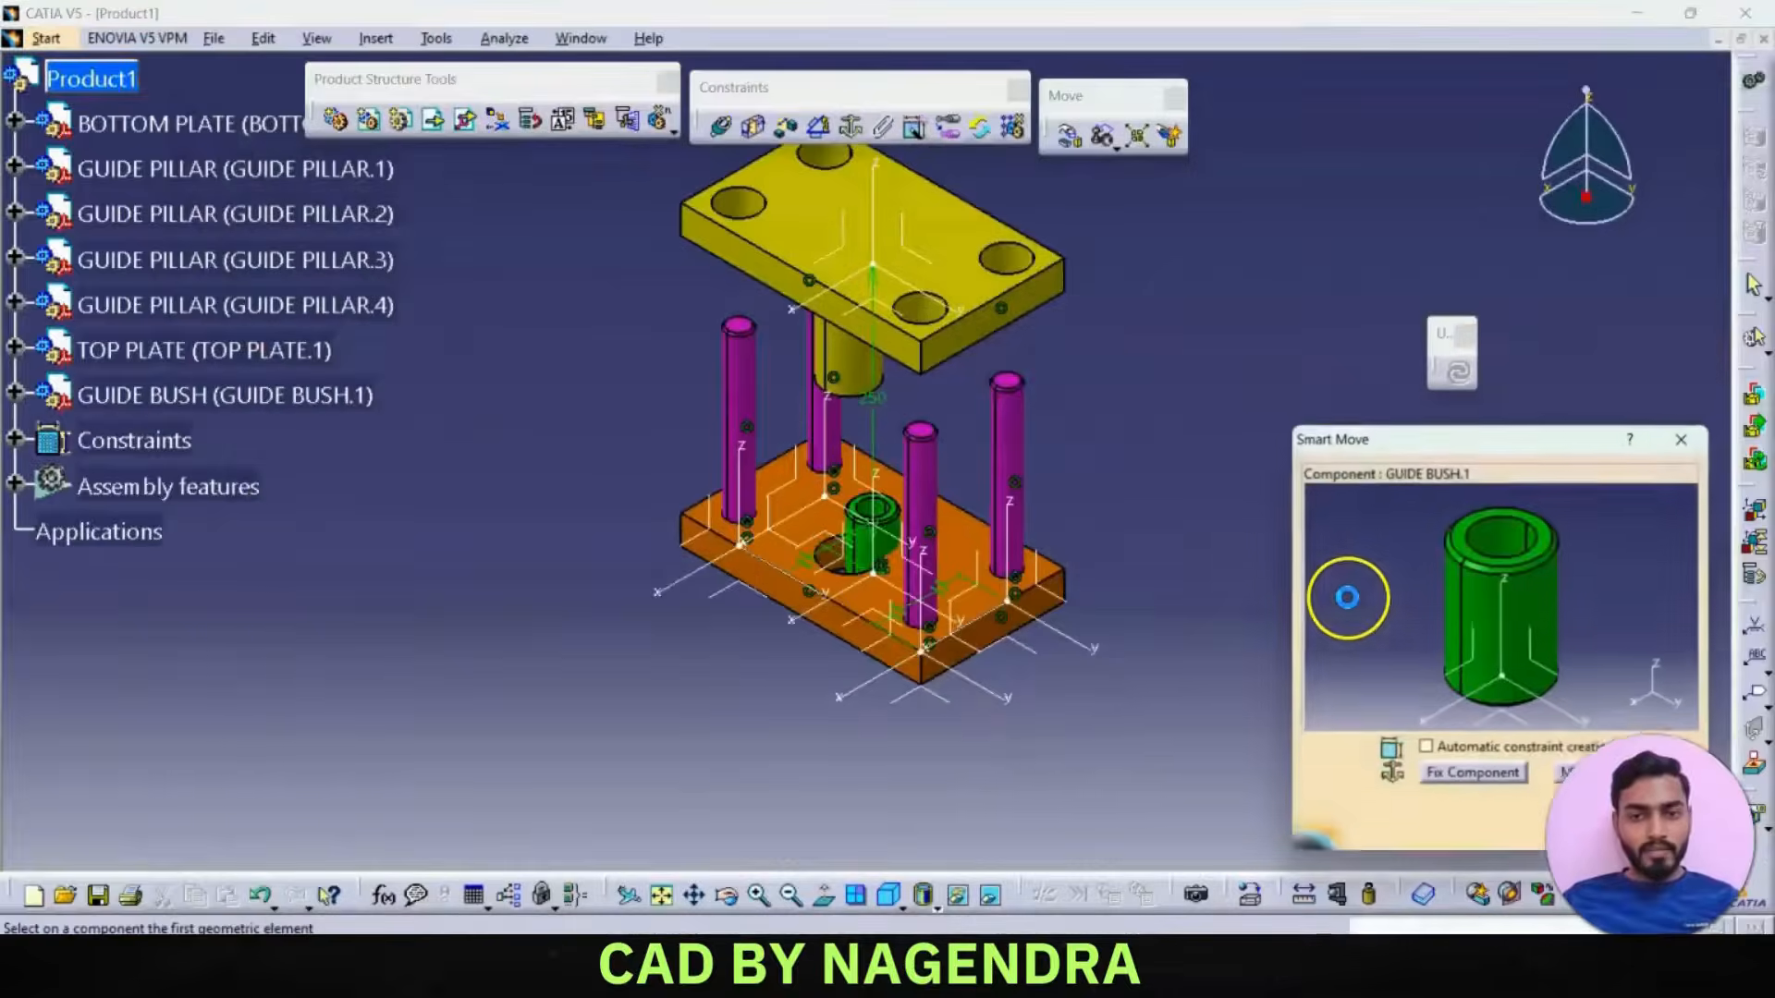
drag(1488, 612, 943, 16)
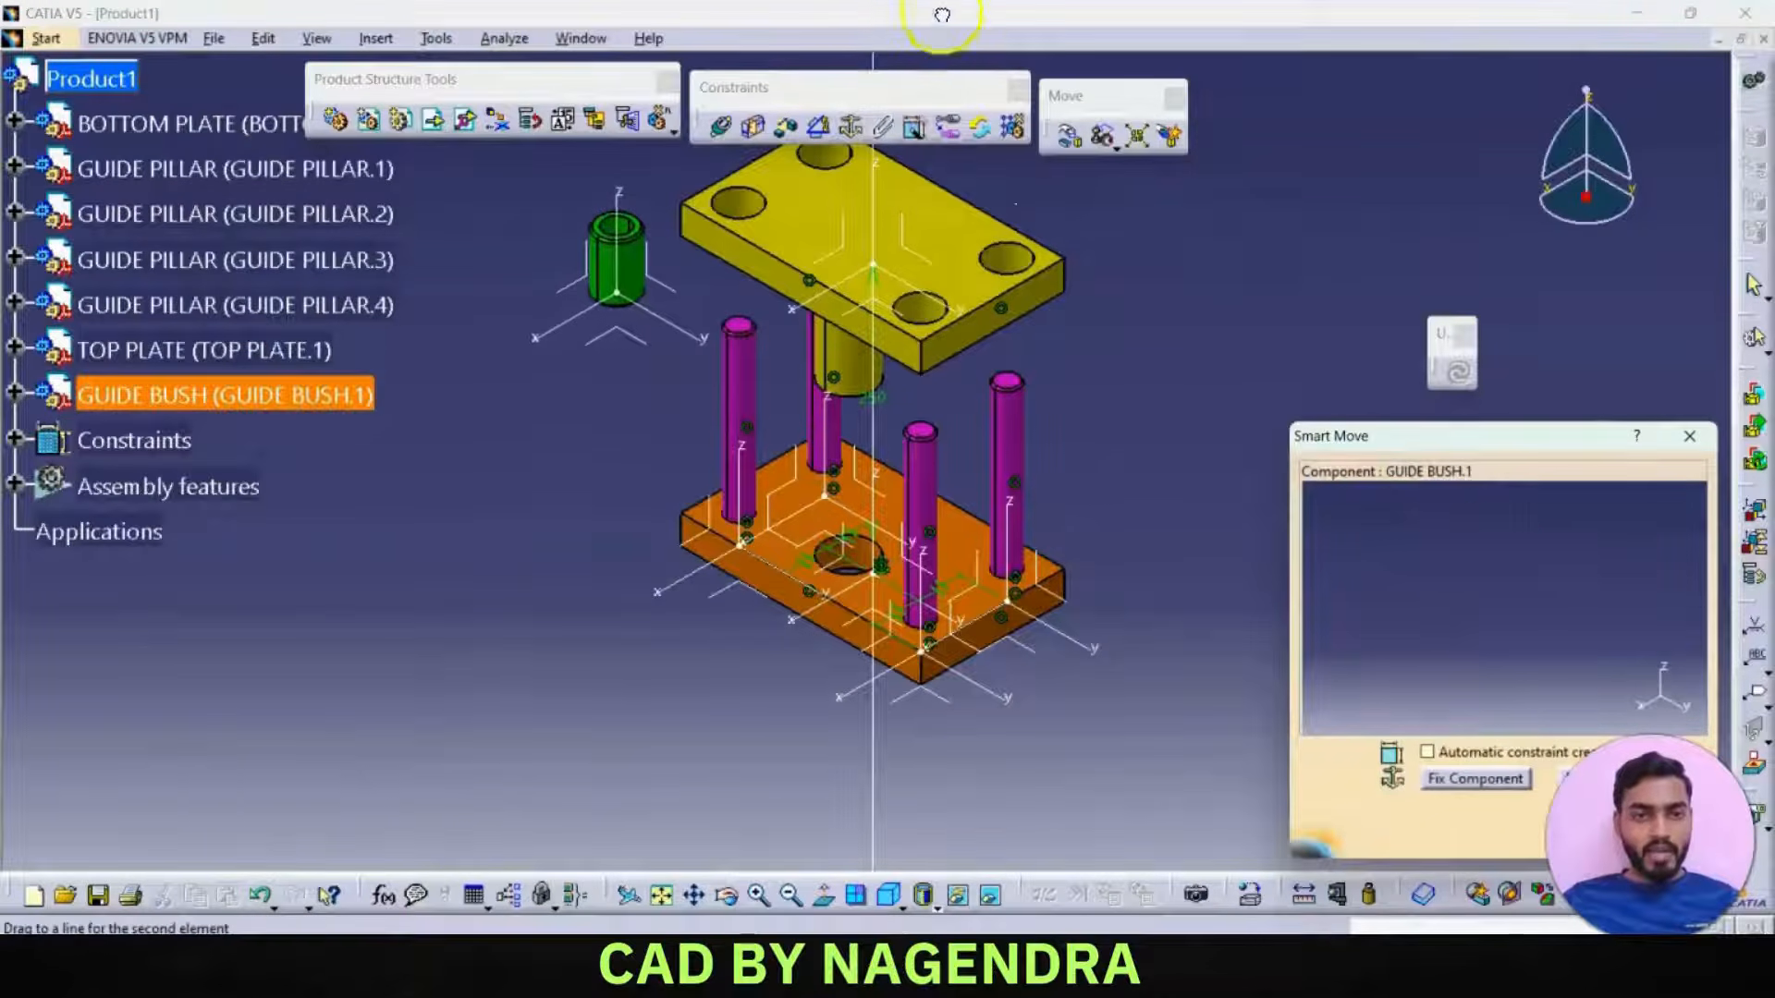
click(1588, 832)
- Examine the top plate's PartBody features in the tree to identify which hole is the original of the rectangular pattern
middle_drag(1023, 475, 1171, 611)
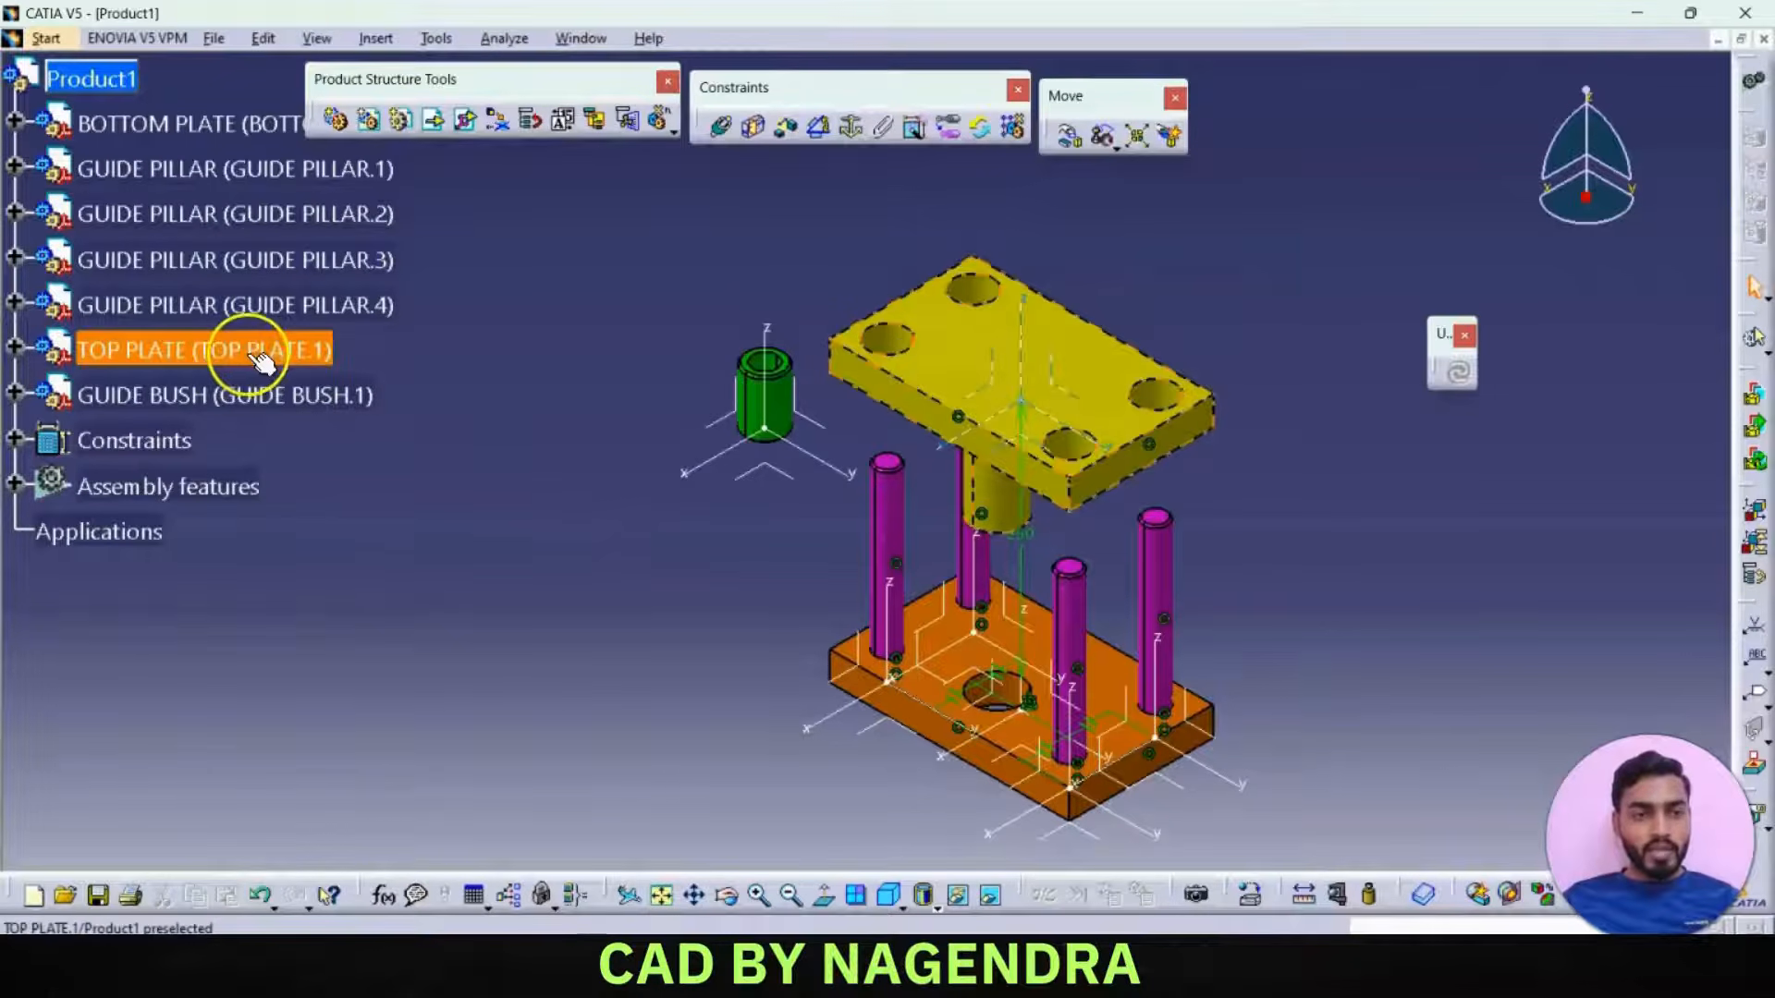
click(15, 348)
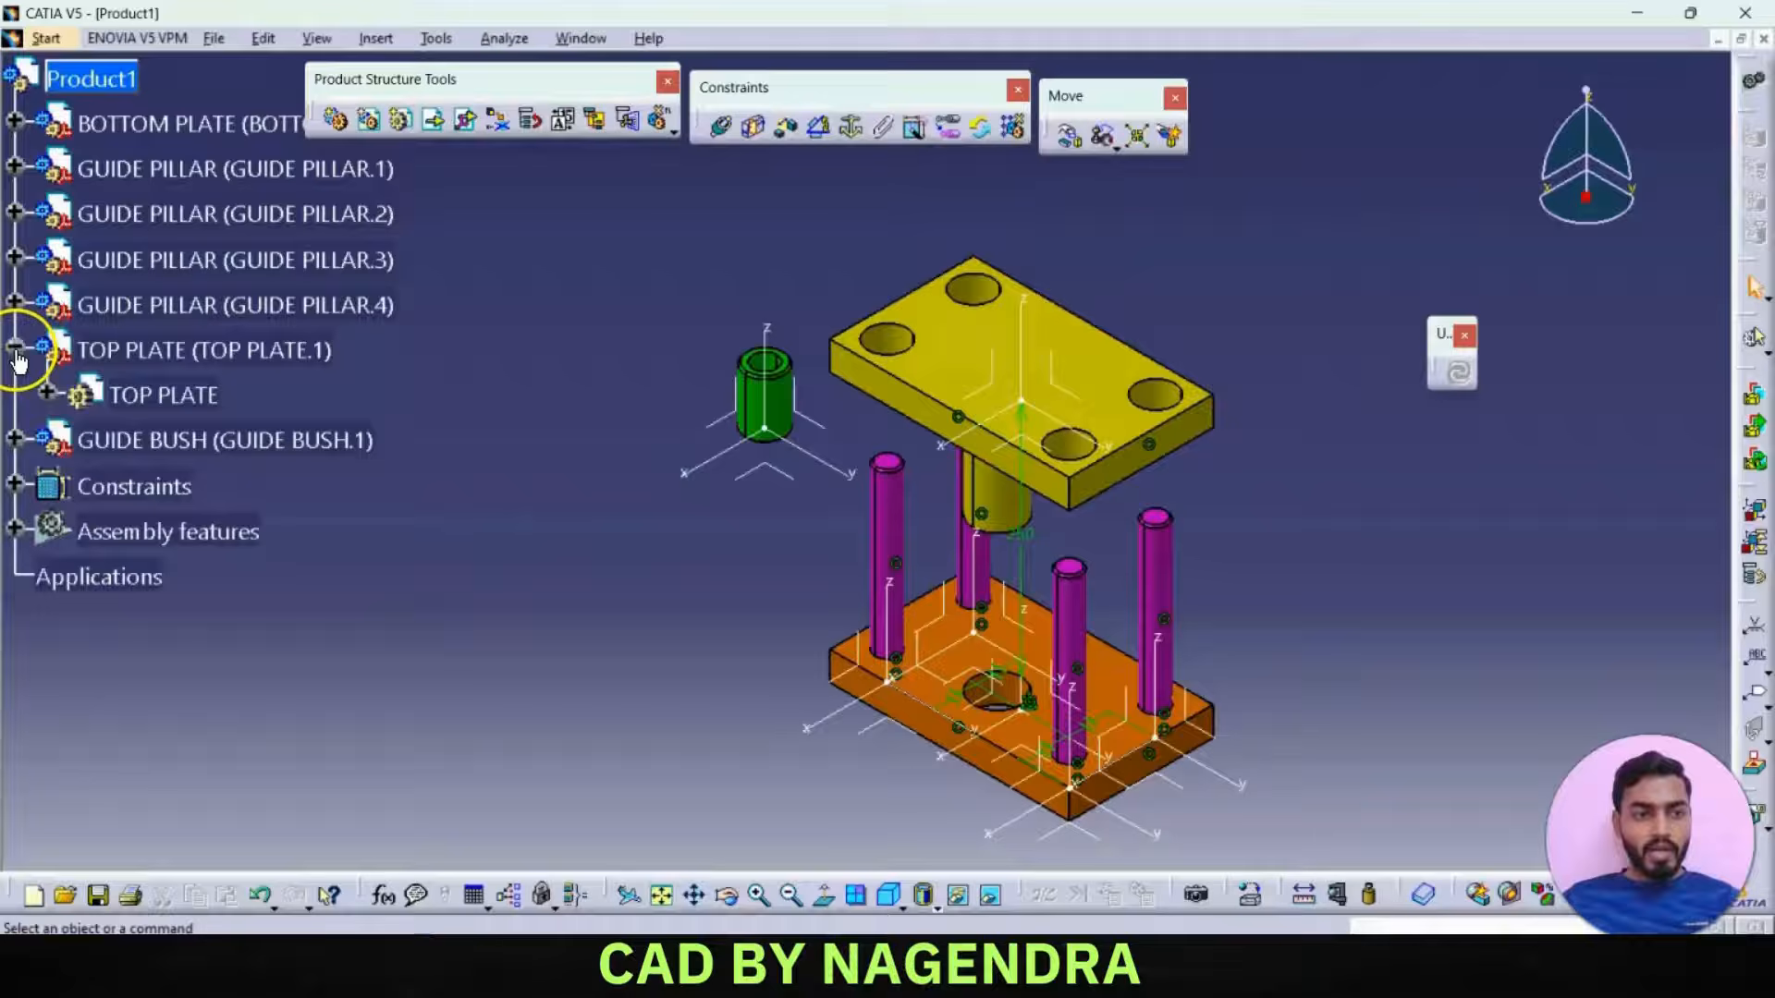
click(45, 393)
click(80, 620)
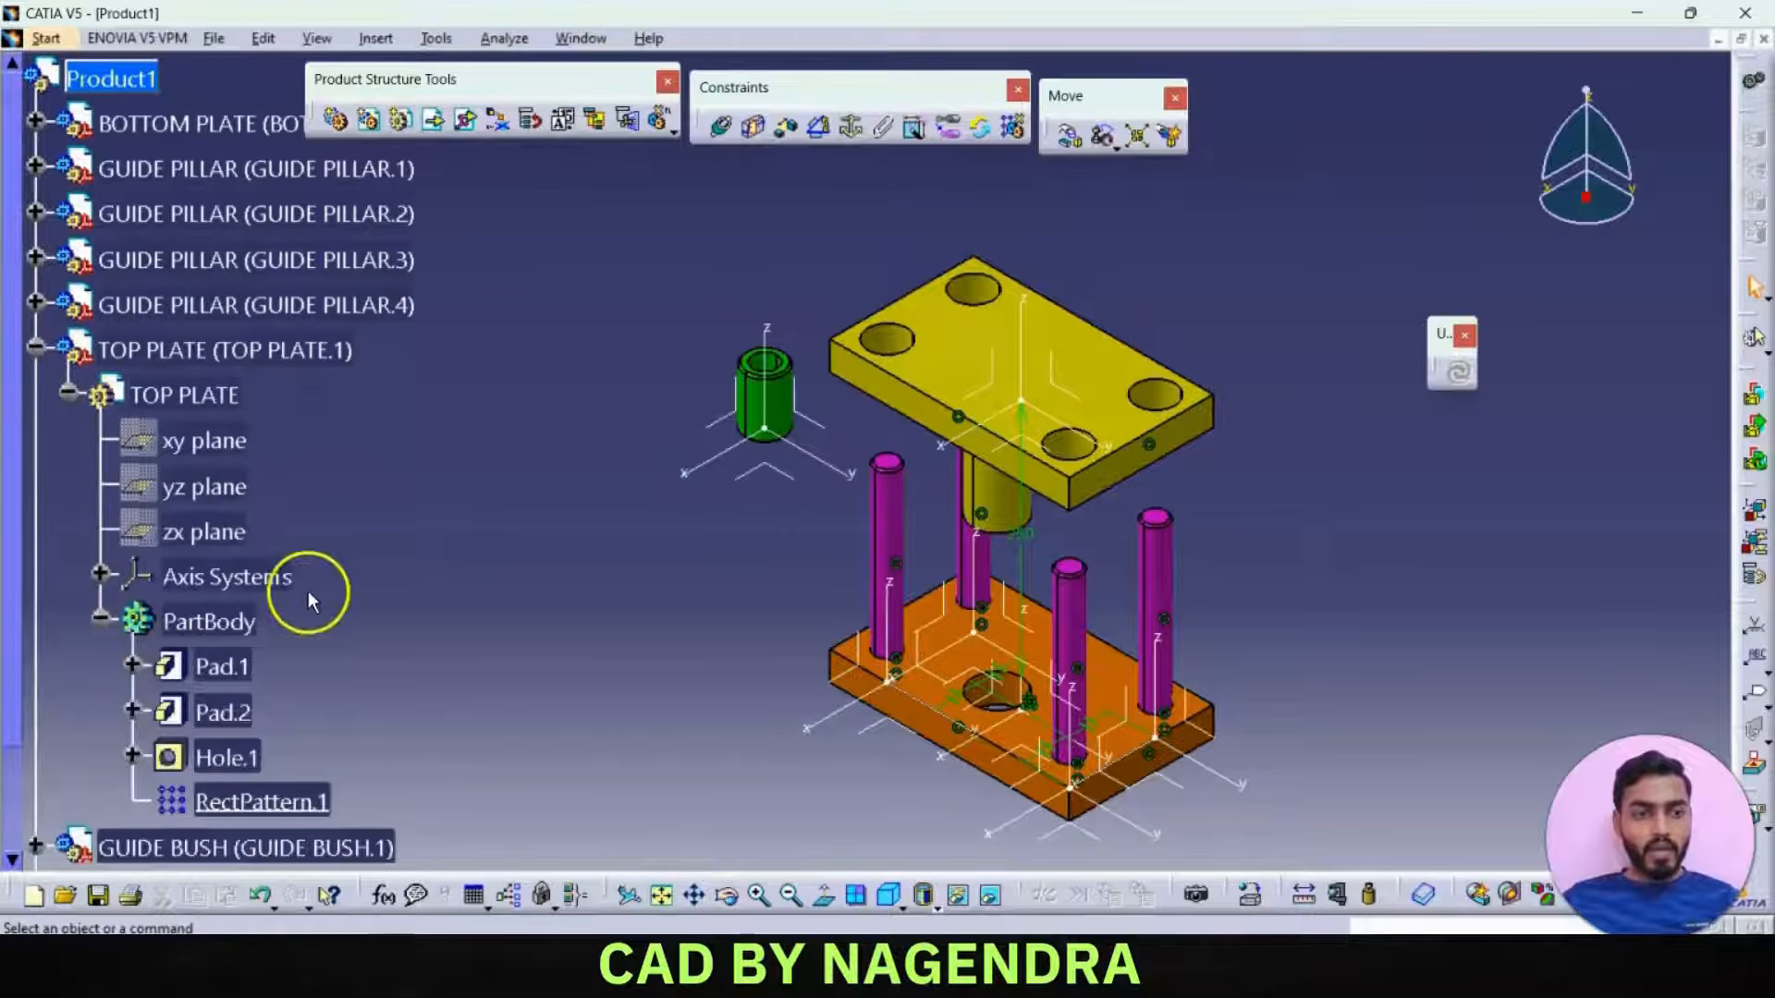
scroll(308, 590, down, 2)
click(238, 601)
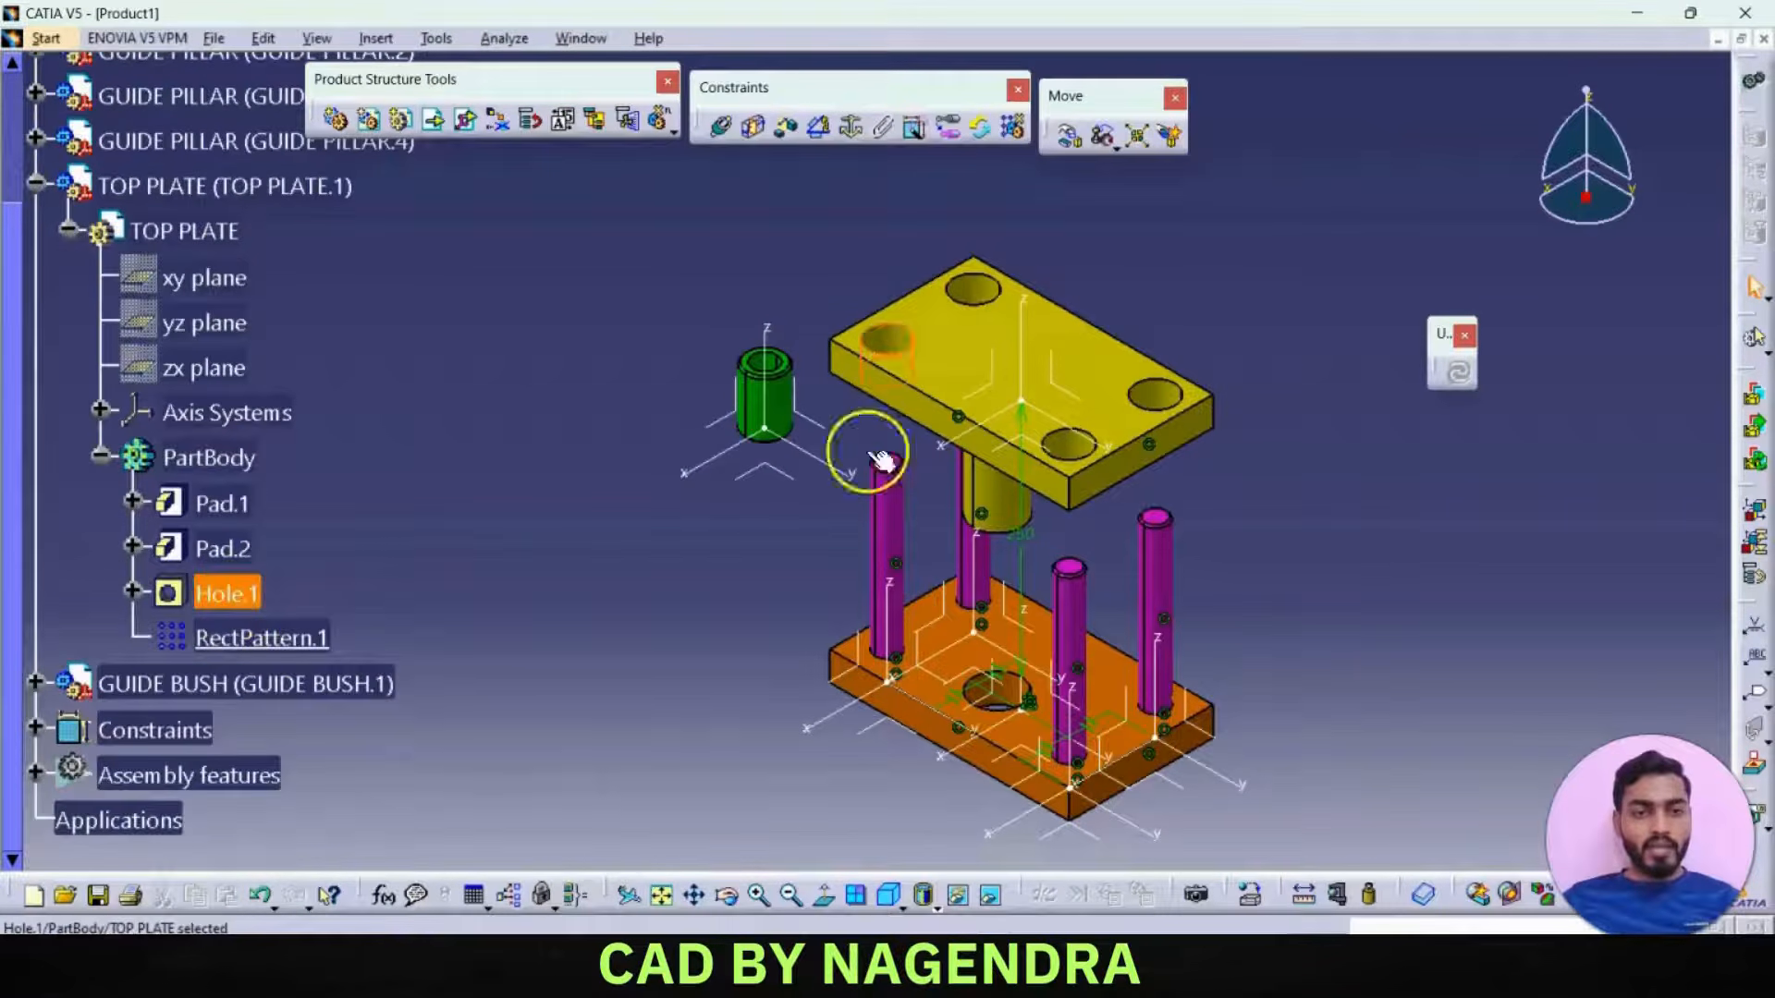
click(37, 185)
click(918, 348)
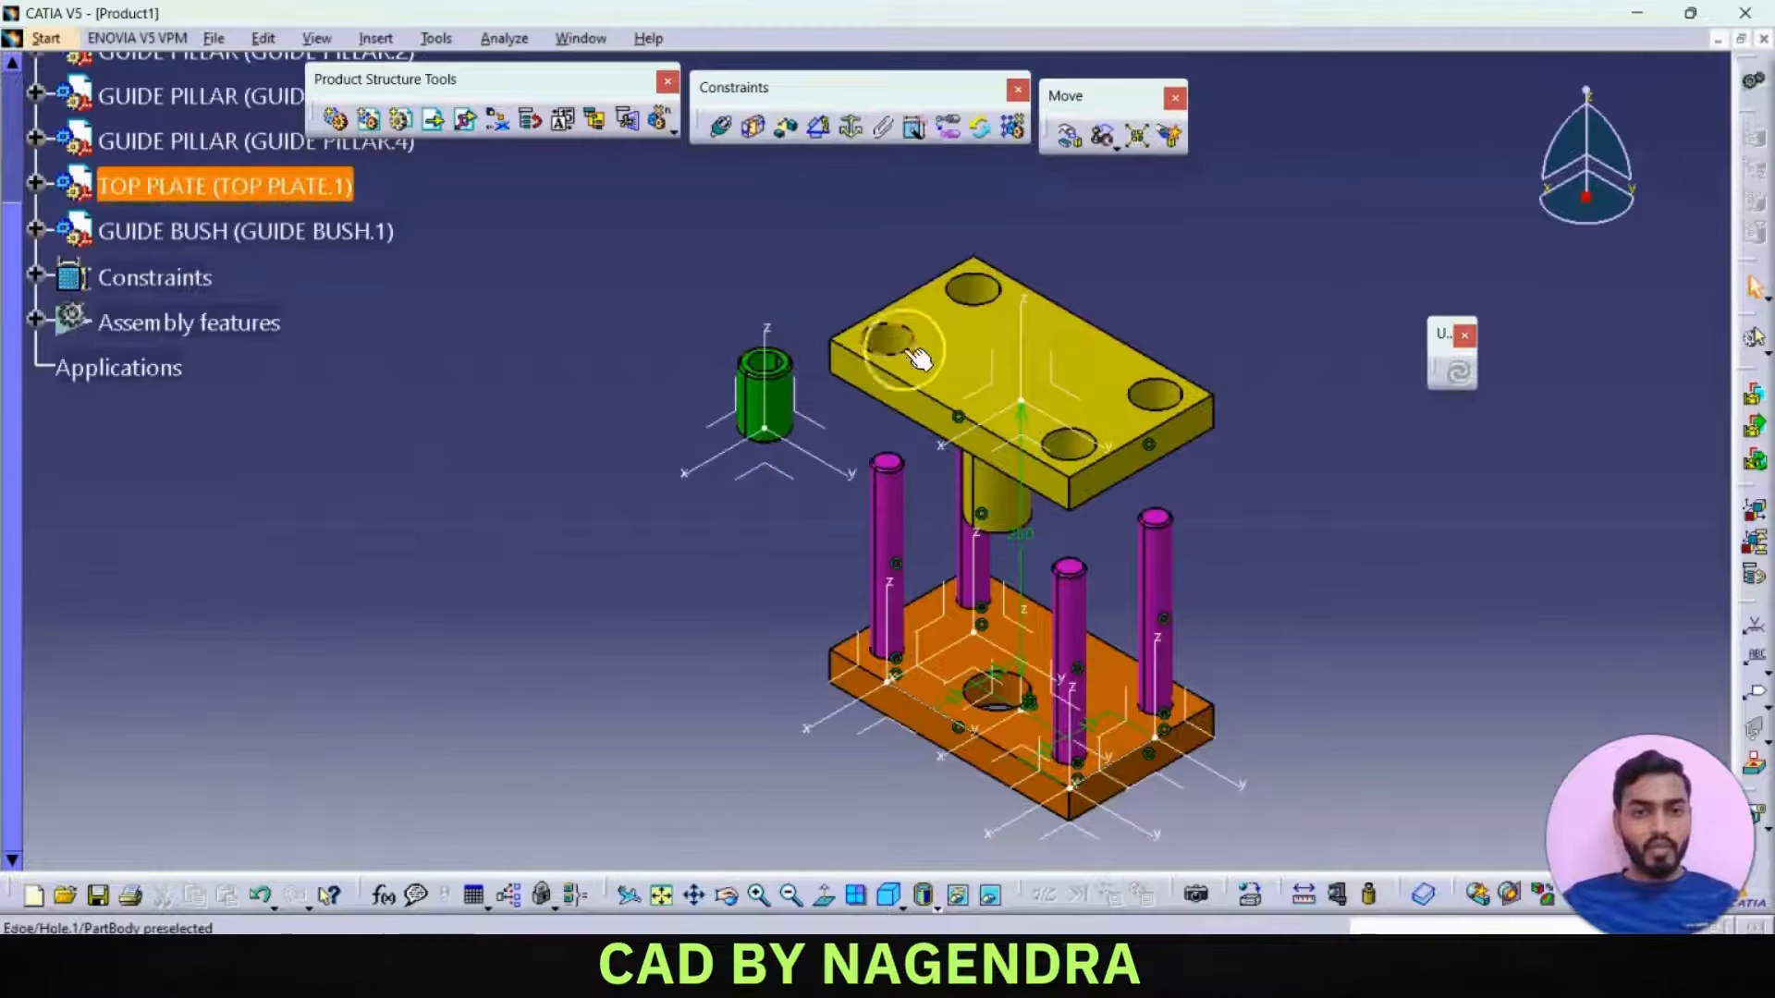
click(698, 600)
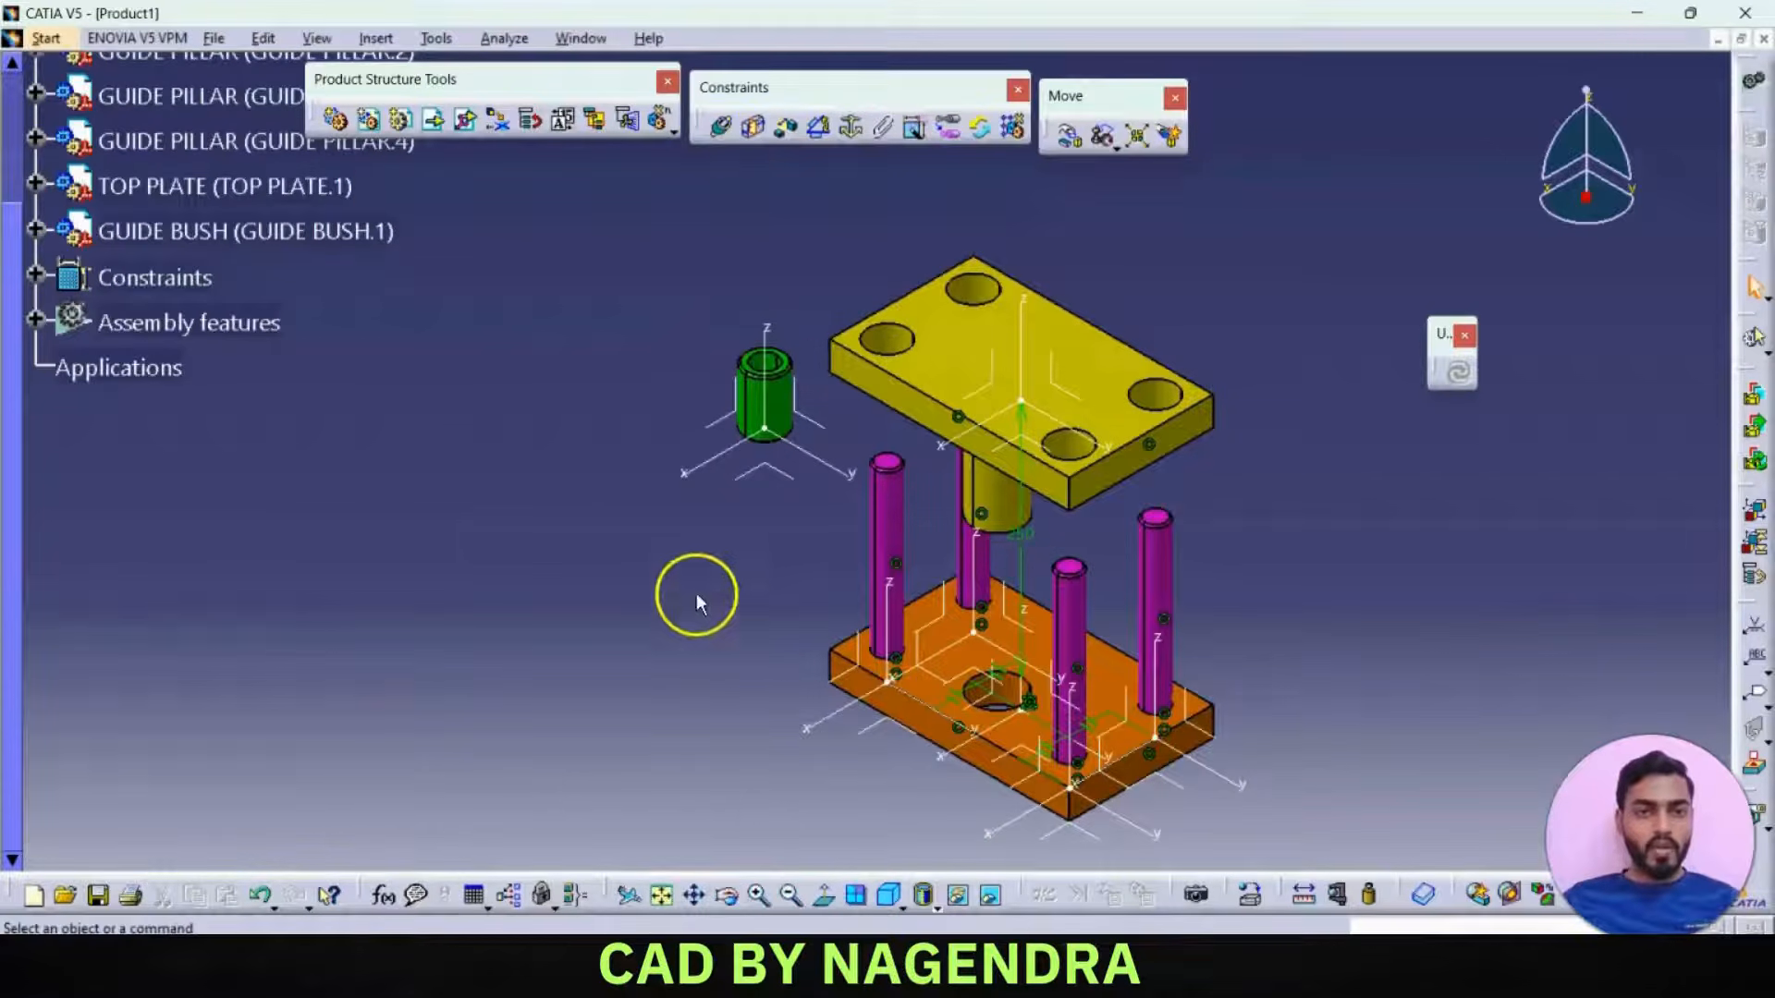
- Add a coincidence constraint between the guide bush axis and the axis of the top plate's original hole, and update the assembly
click(724, 127)
click(774, 399)
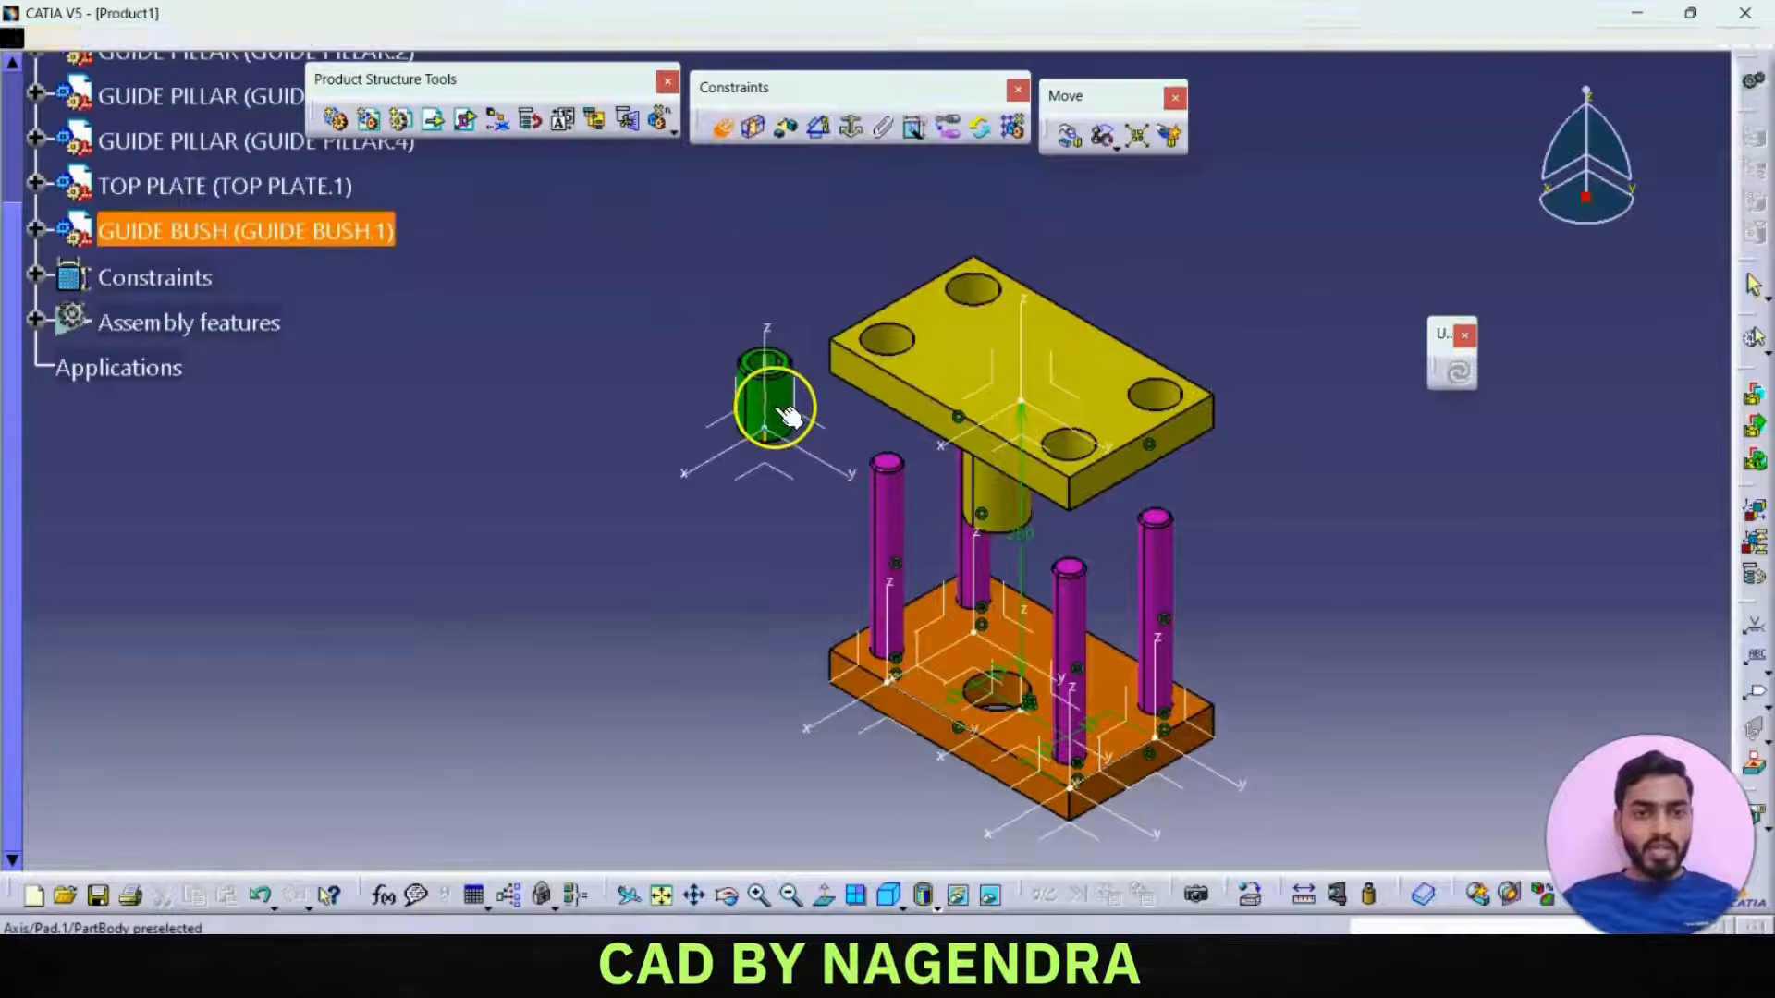
click(893, 349)
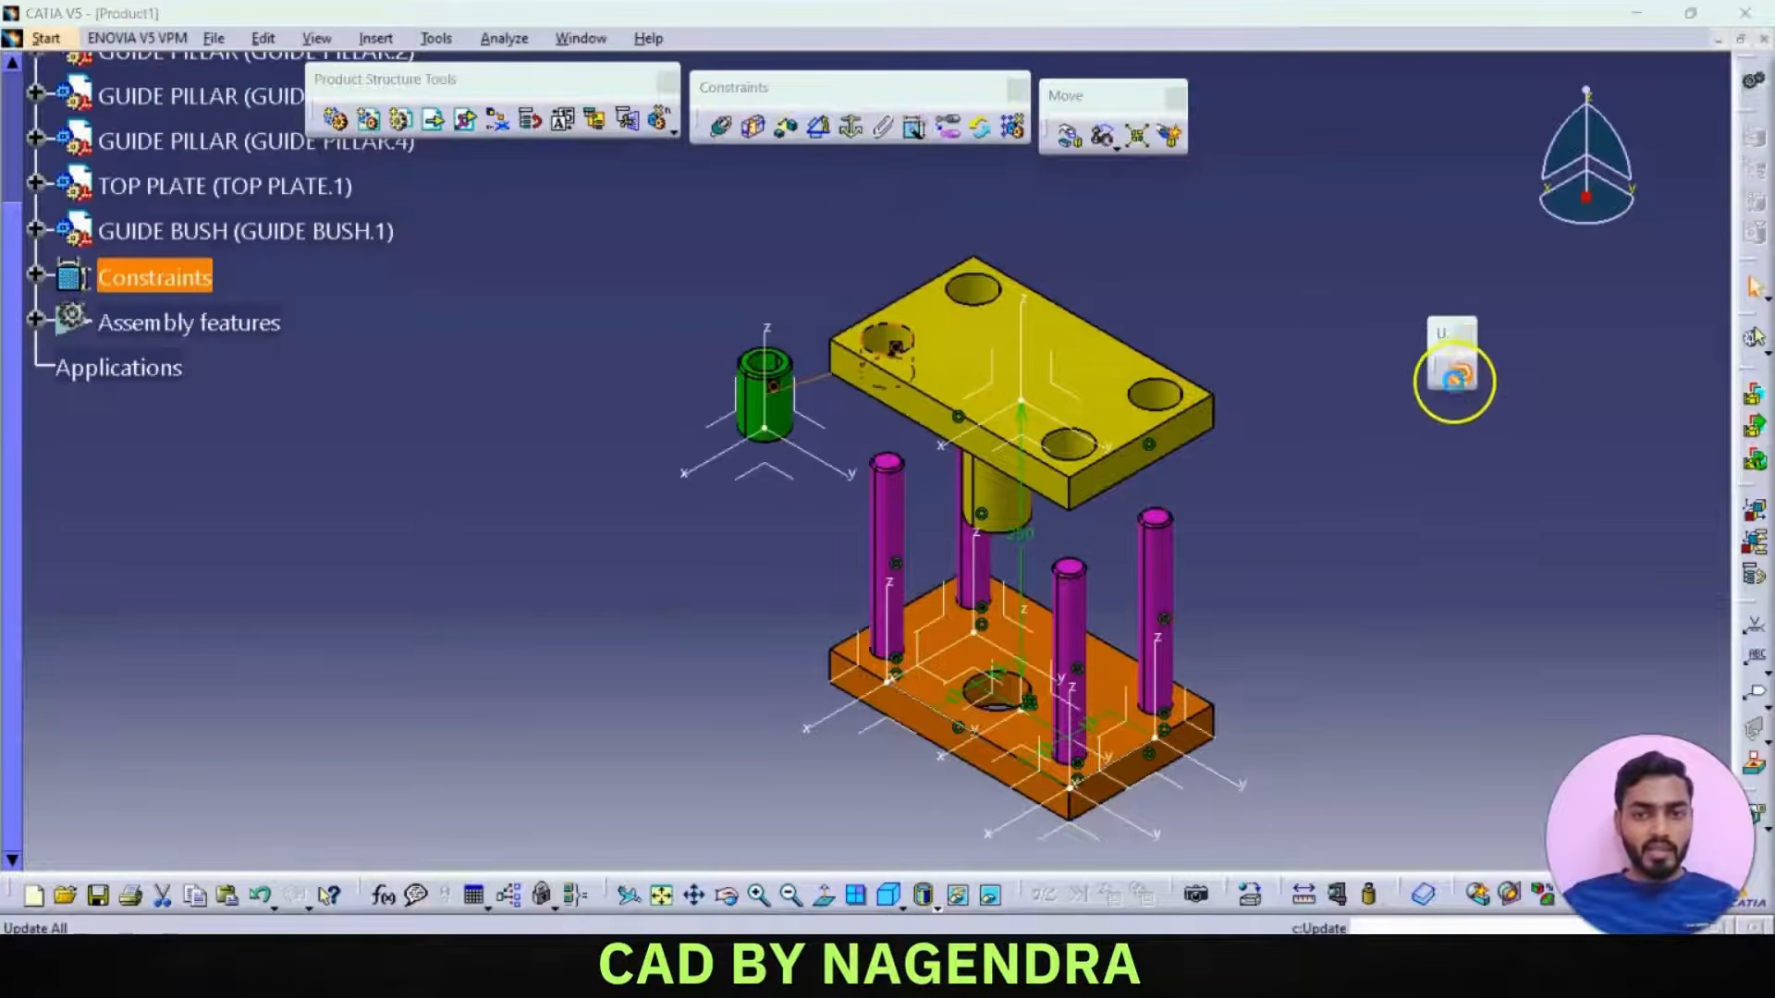
click(1458, 372)
- Make the top plate's upper face coincident with the guide bush's top face, orientation Same, and update the assembly
click(723, 130)
ctrl+middle_drag(813, 435, 846, 274)
click(1229, 333)
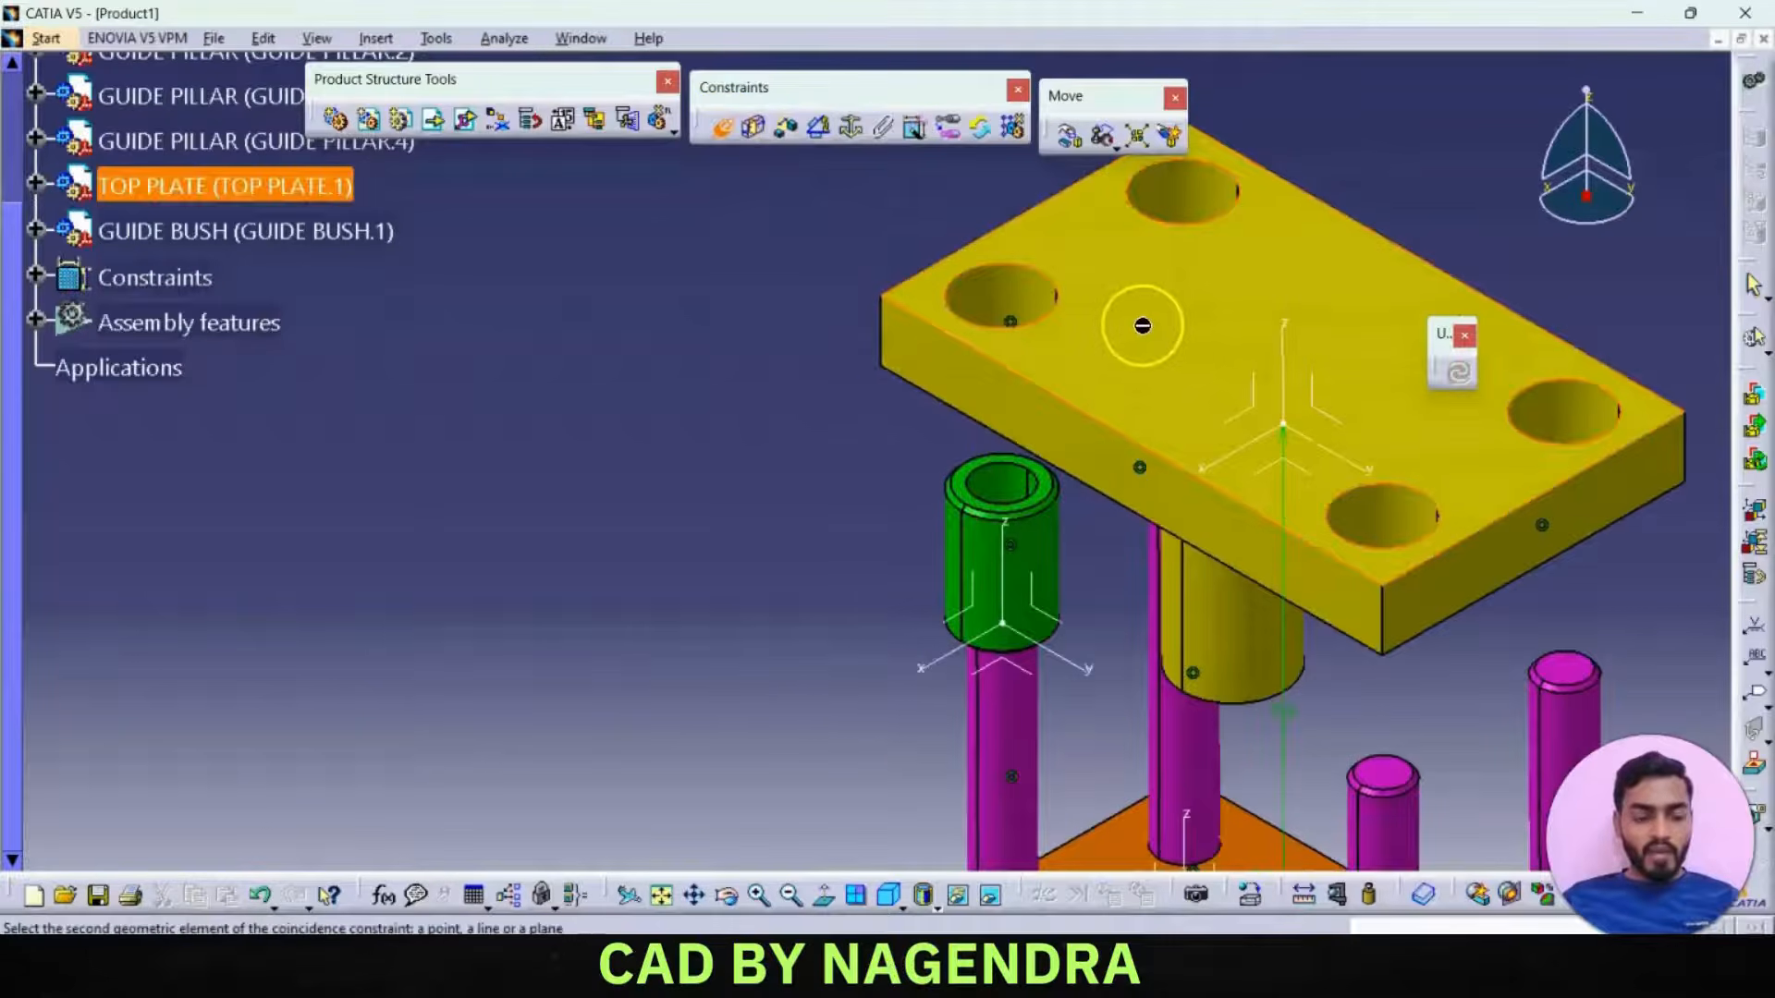
click(1046, 488)
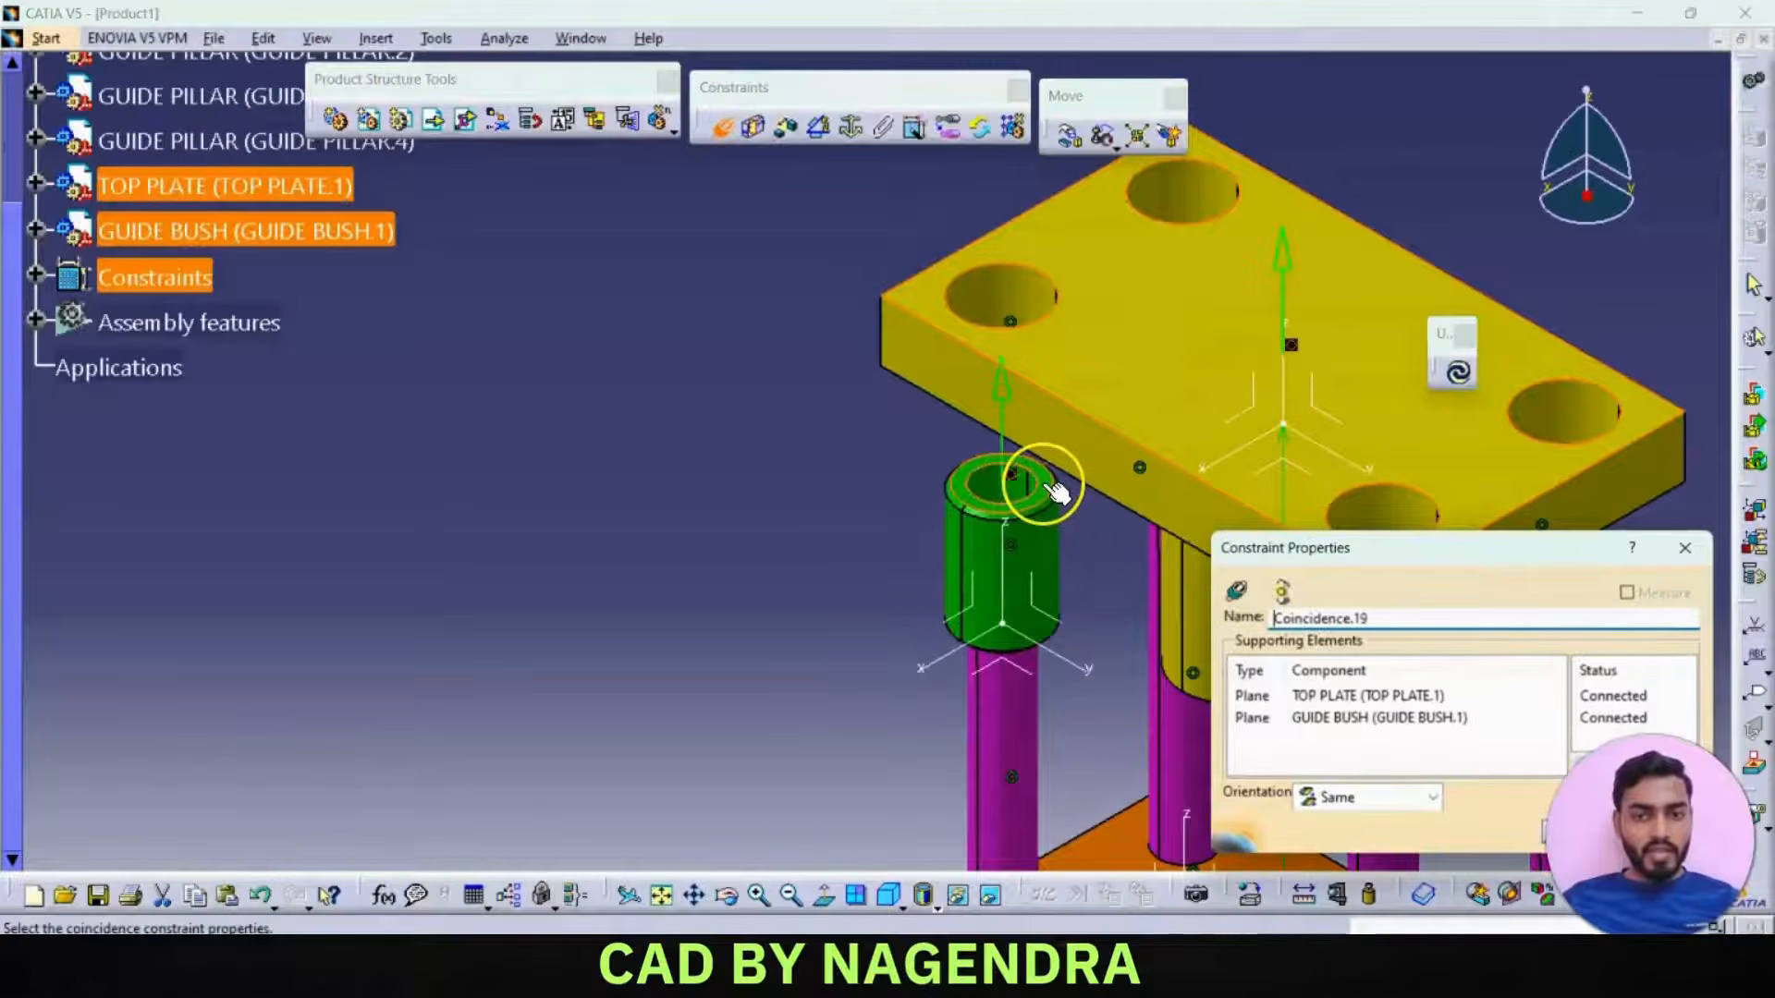
click(1582, 829)
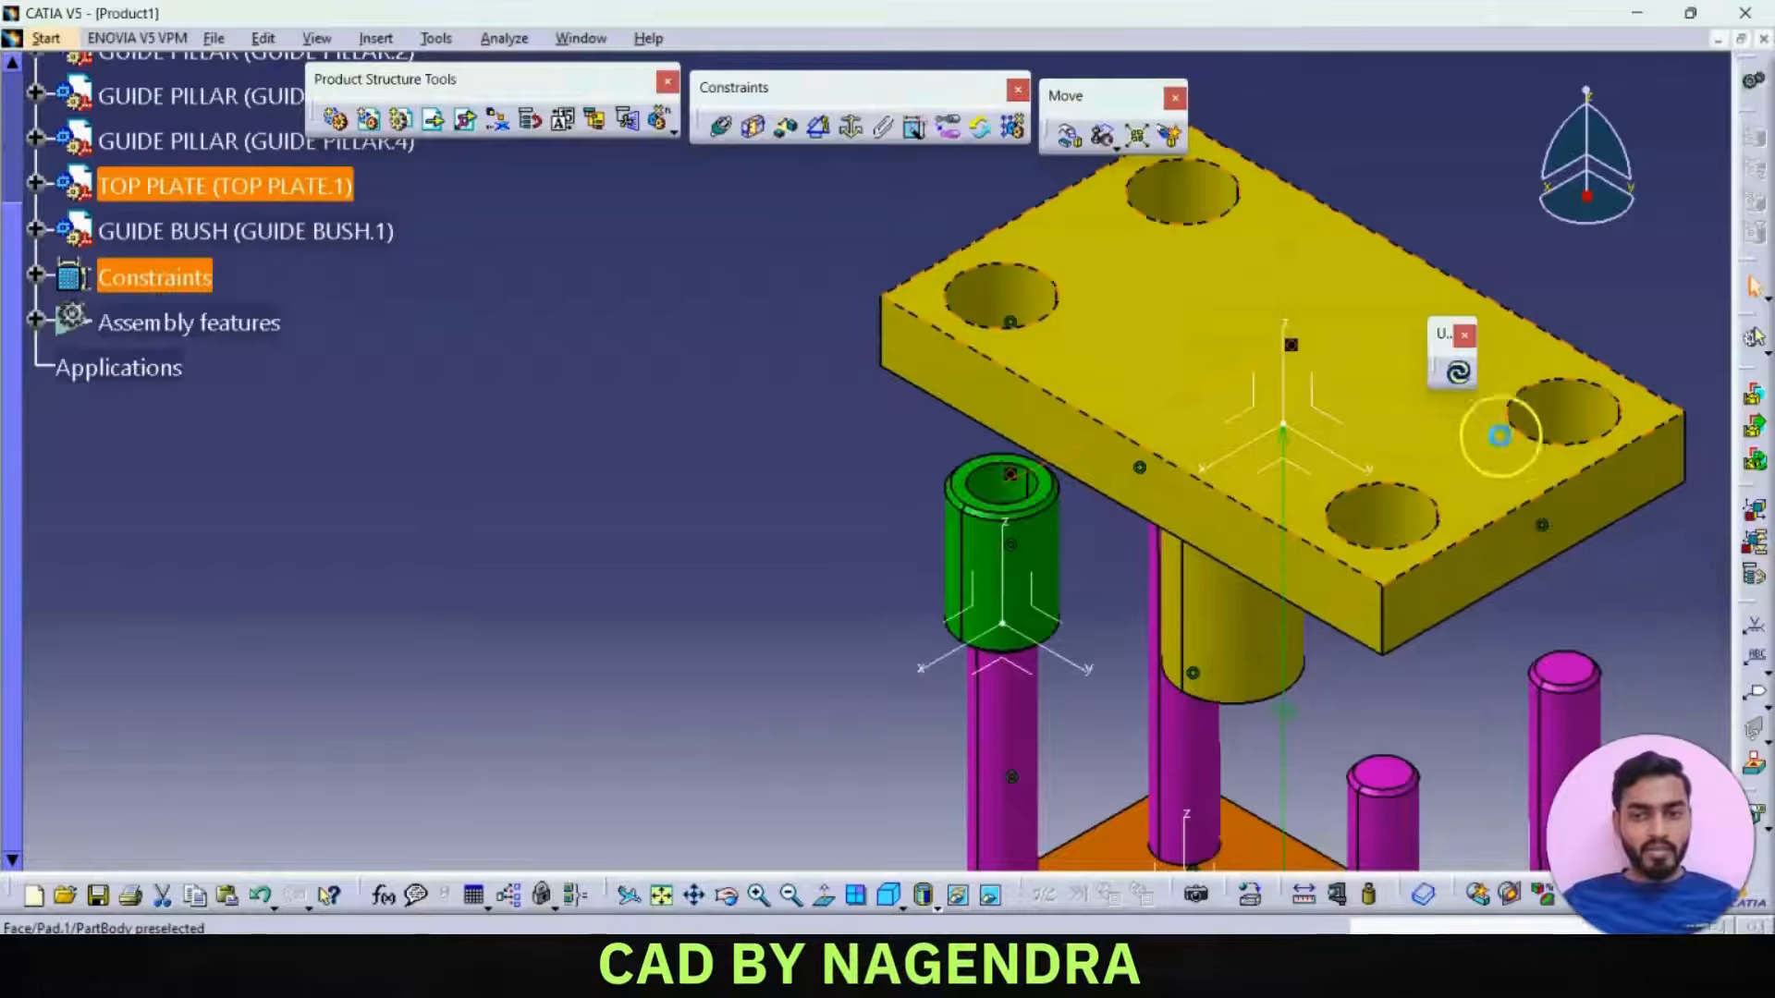
click(1458, 371)
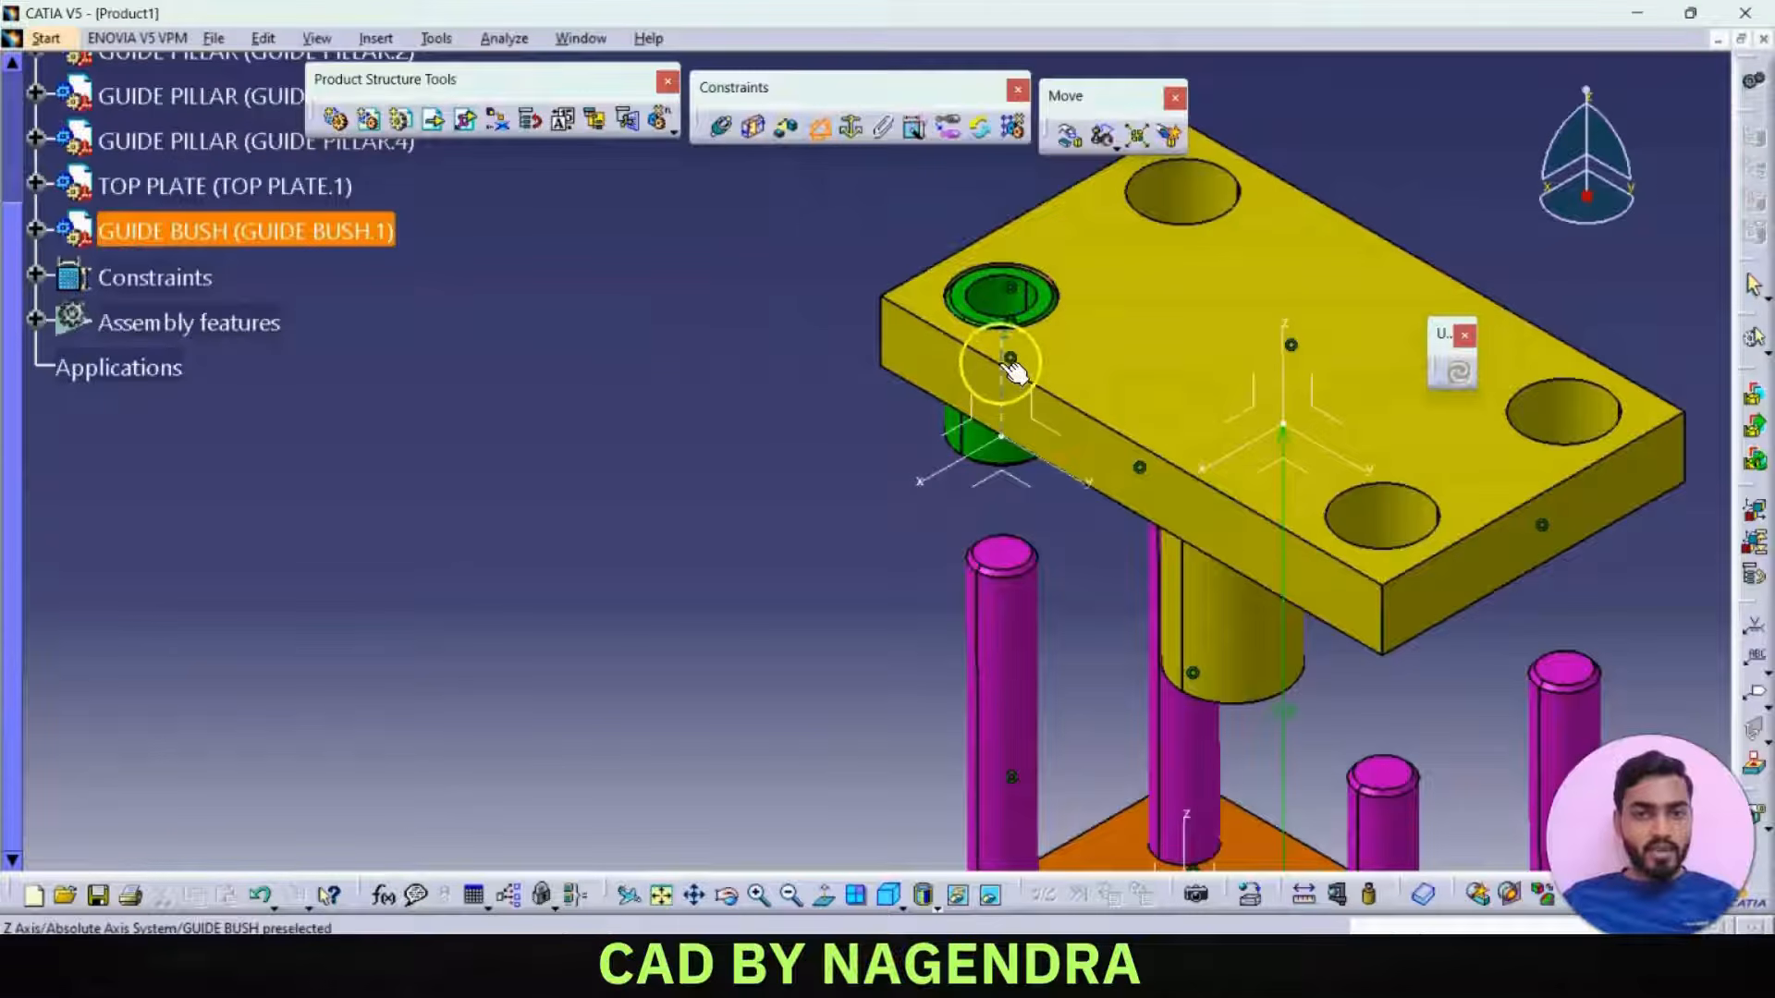
- Add a parallelism constraint with Same orientation between the matching axis-system yz planes of the guide bush and top plate
click(1026, 411)
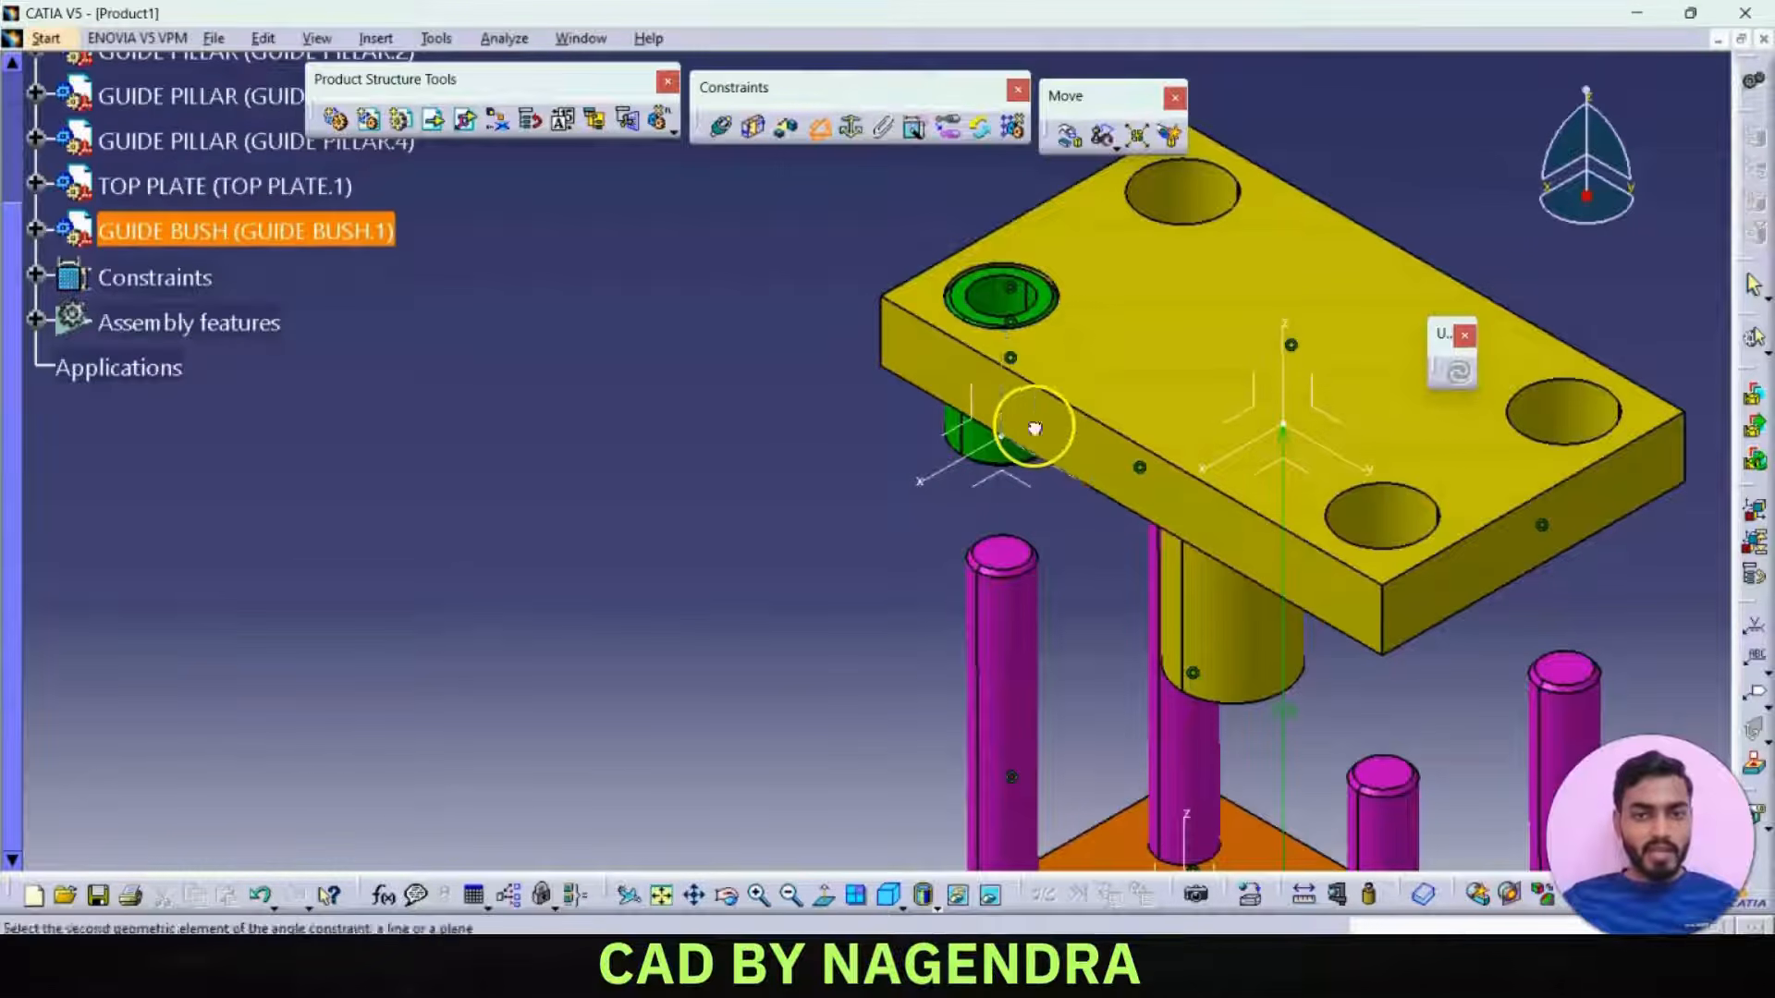
click(1335, 416)
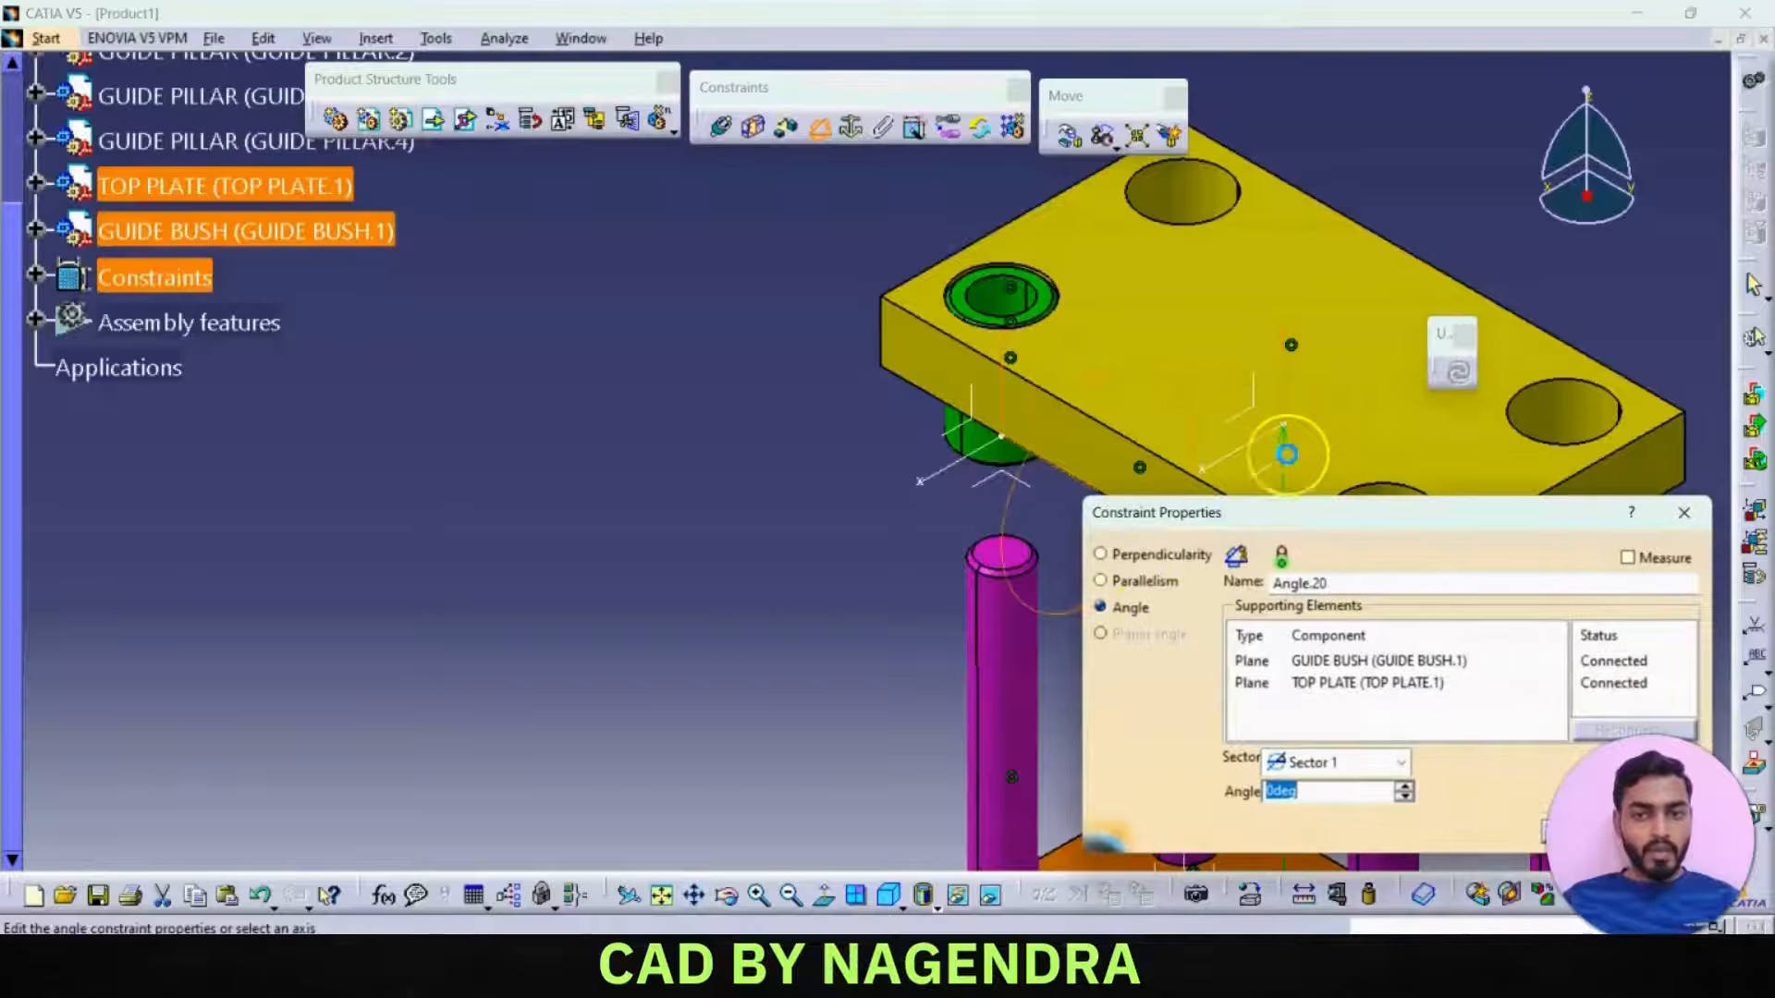
click(1137, 580)
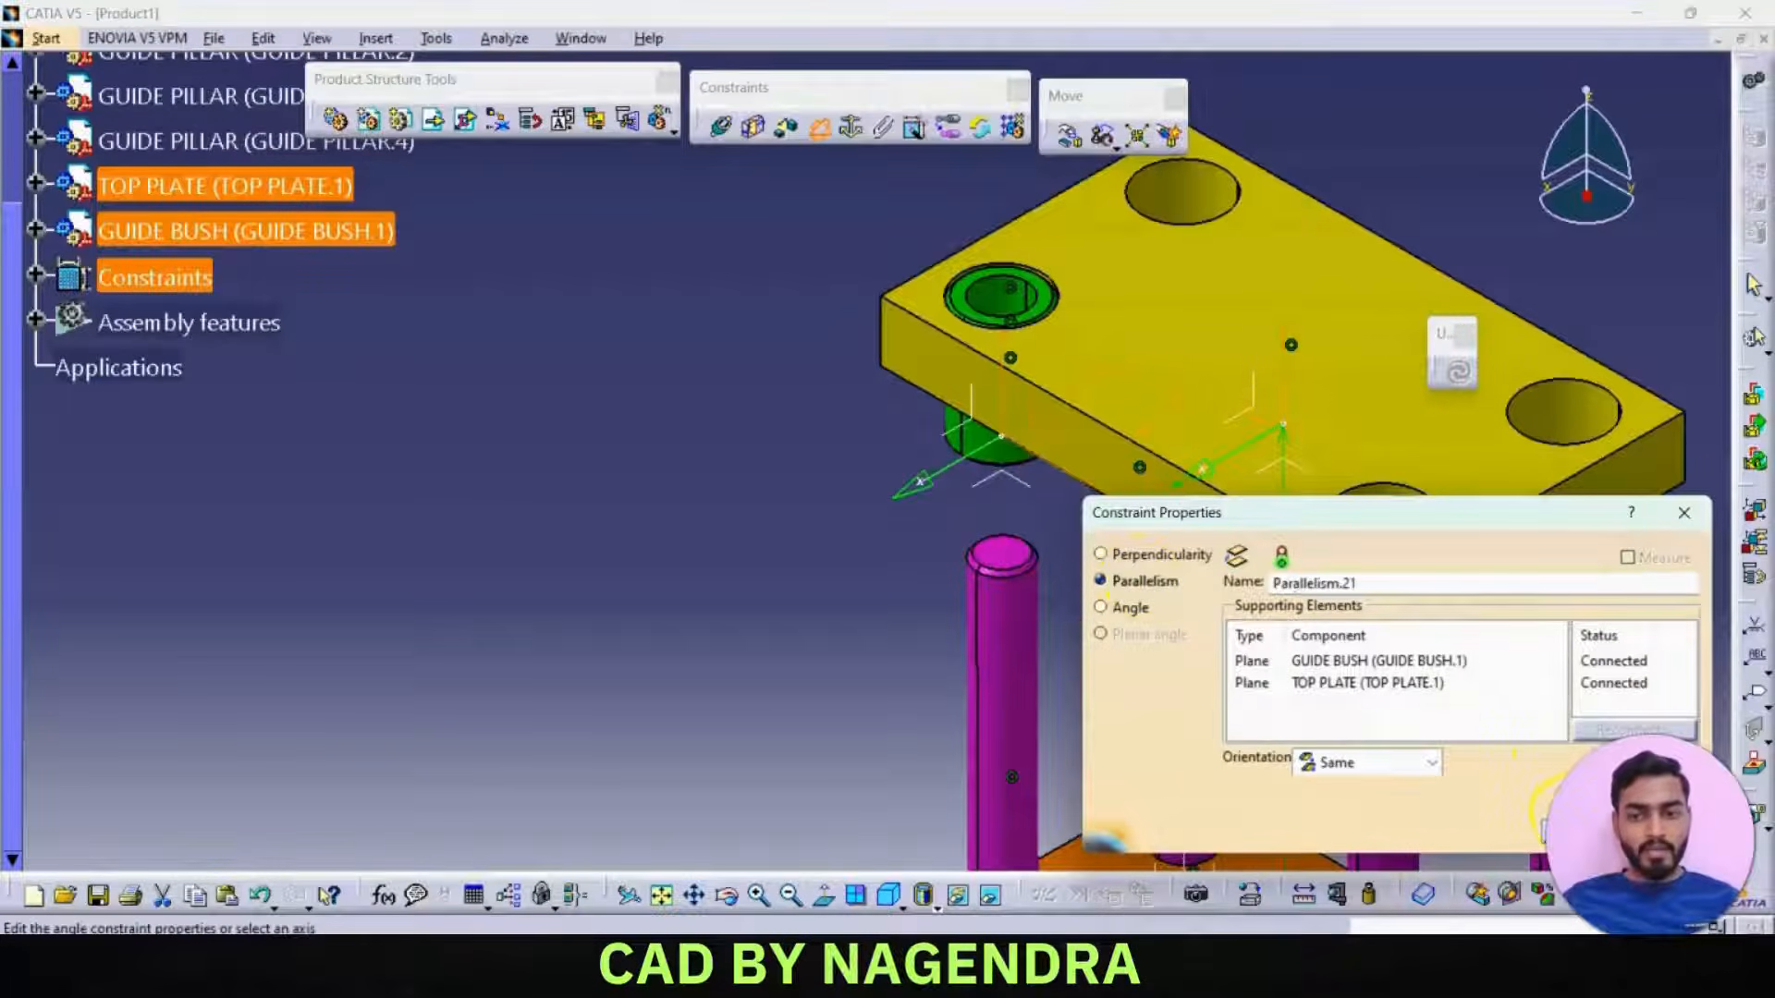
key(Return)
- Analyze the degrees of freedom of the guide bush instance GUIDE BUSH.1 and close the analysis
right_click(289, 242)
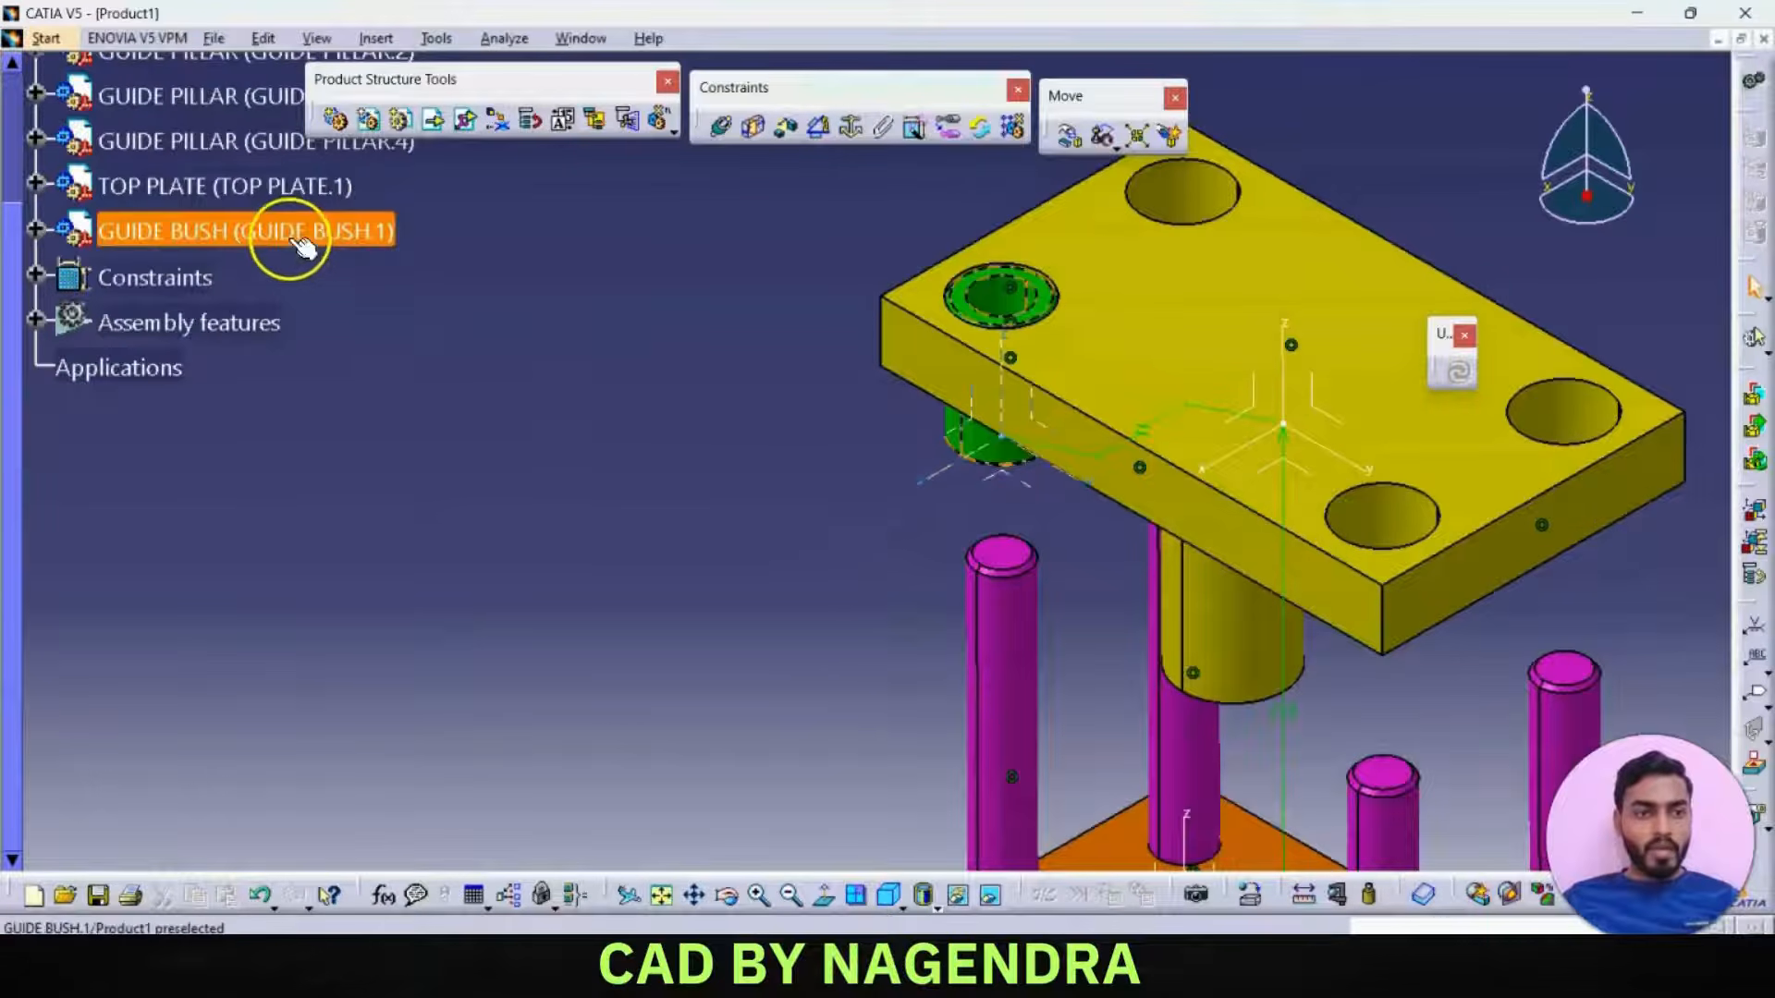
mouse_move(407, 551)
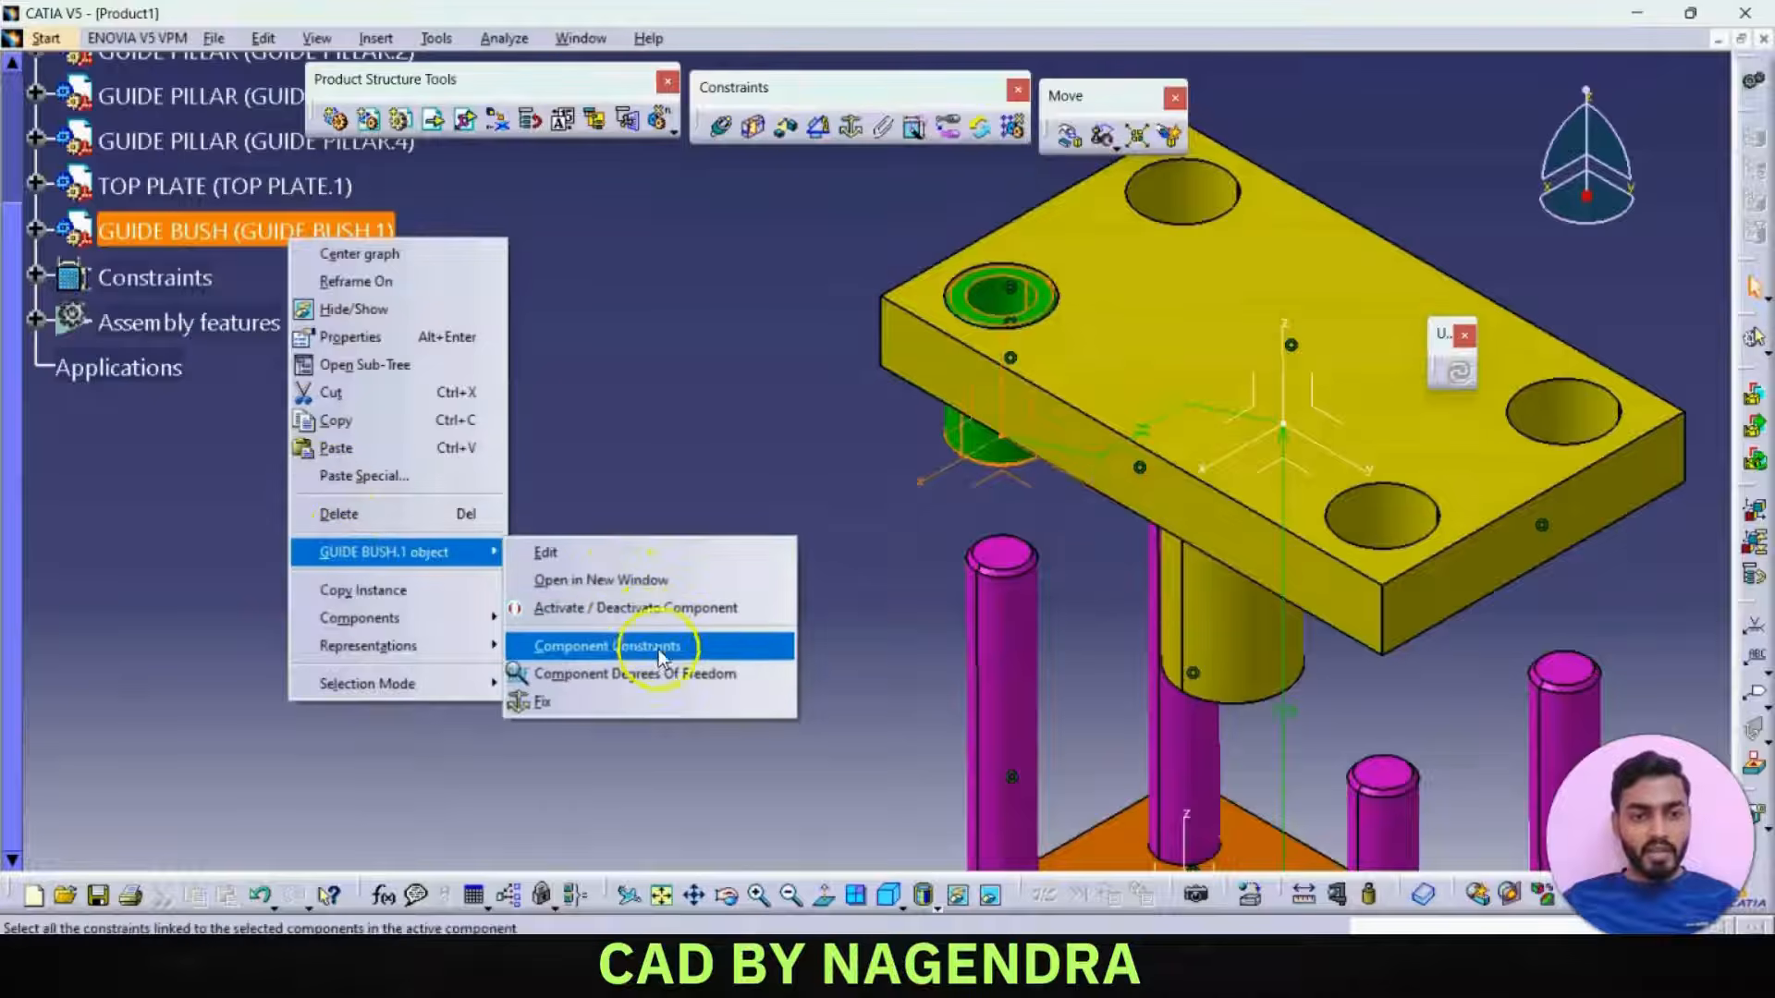
click(669, 672)
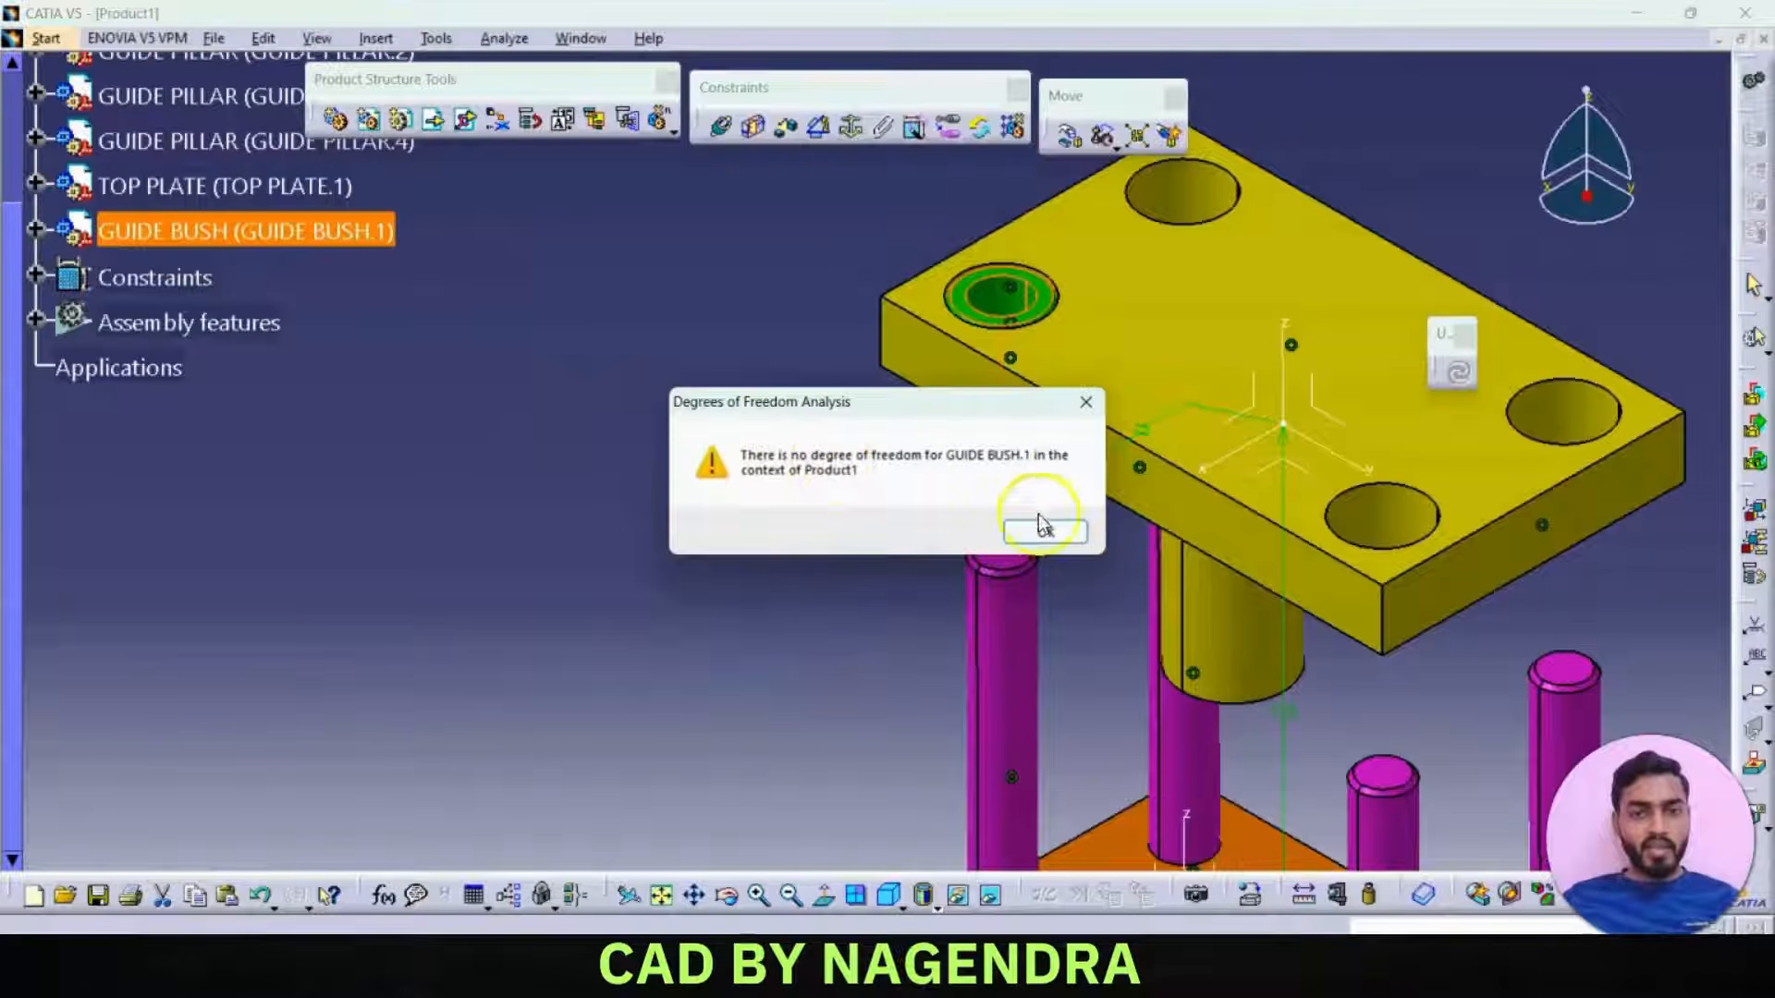
click(1045, 532)
click(843, 508)
- Instantiate the guide bush on the top plate's RectPattern.1 using generated constraints, reusing the original component and all three of its constraints
middle_drag(630, 435, 607, 478)
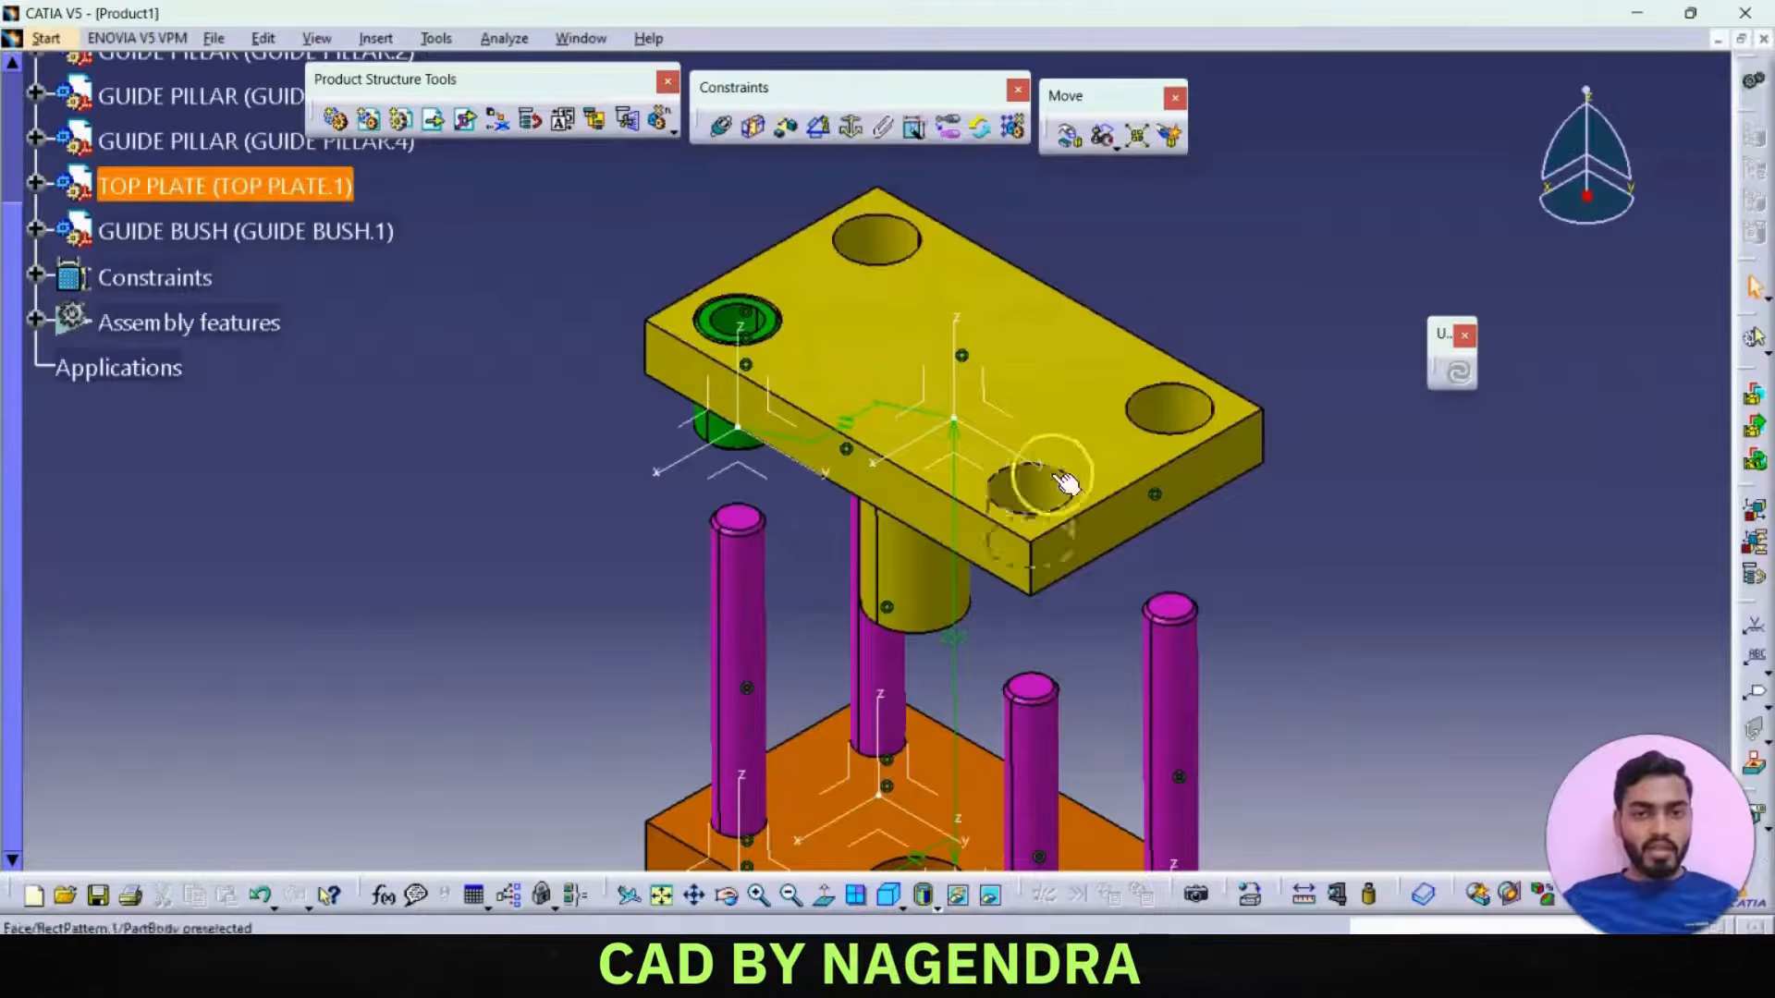
click(1014, 135)
click(1355, 404)
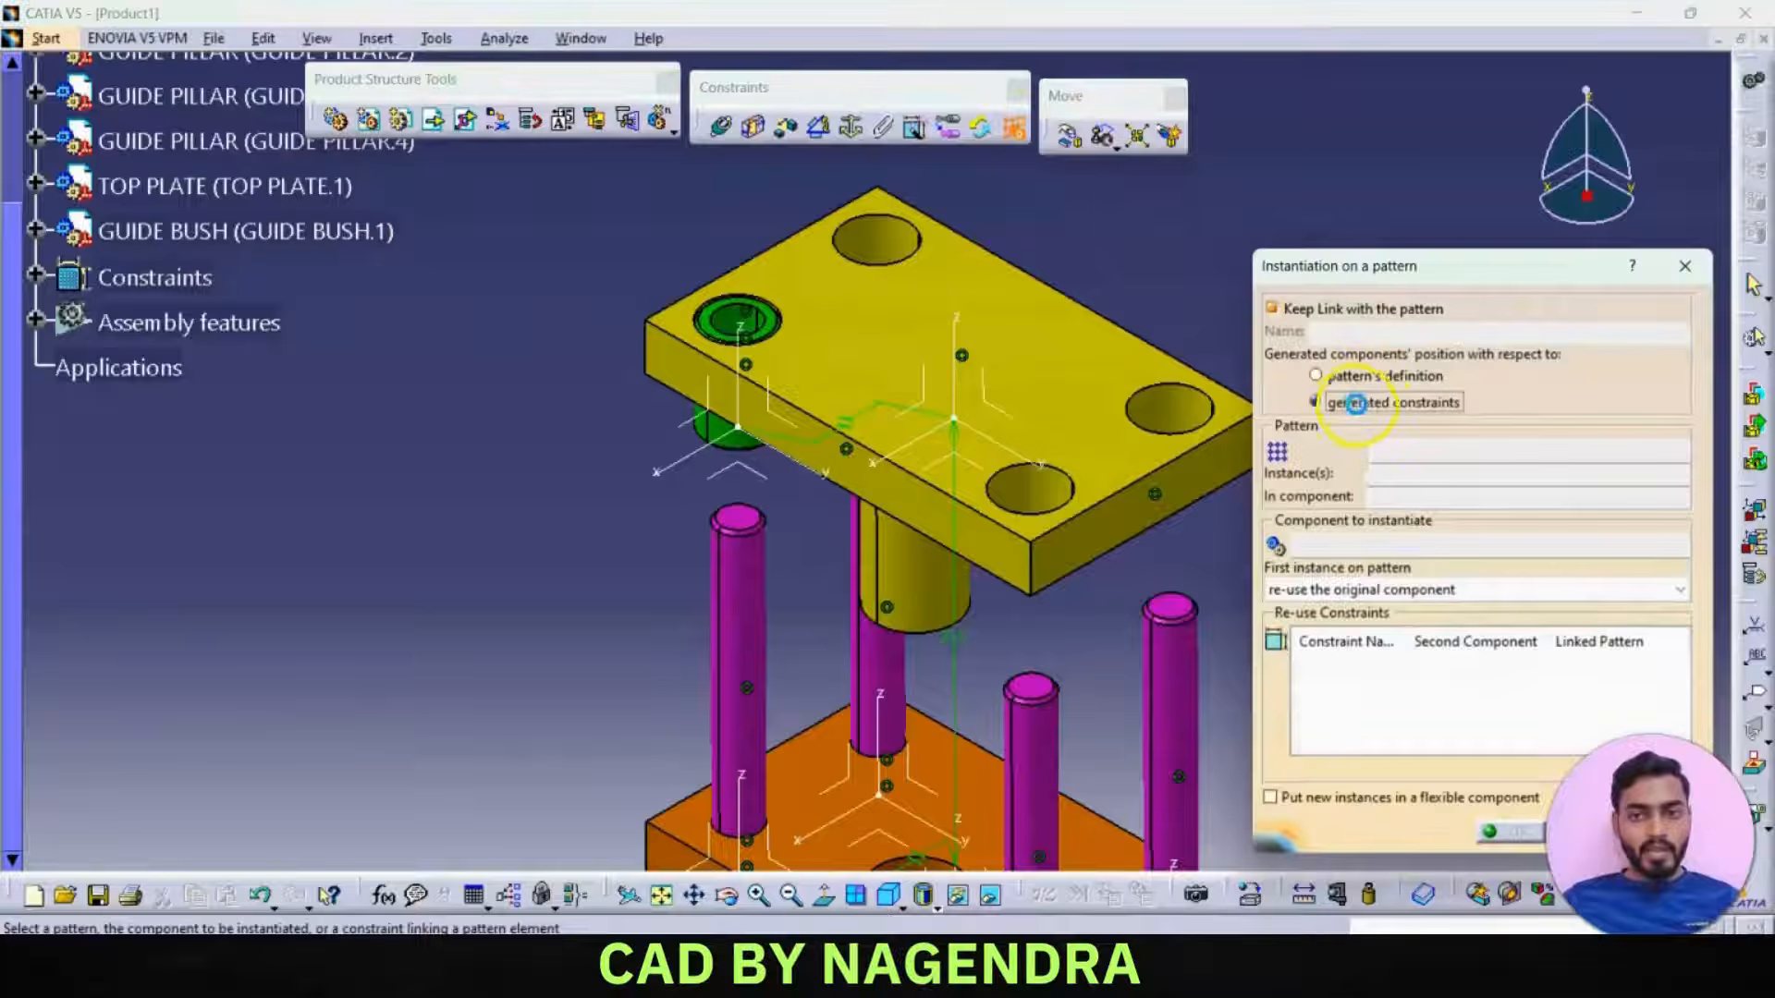
click(709, 428)
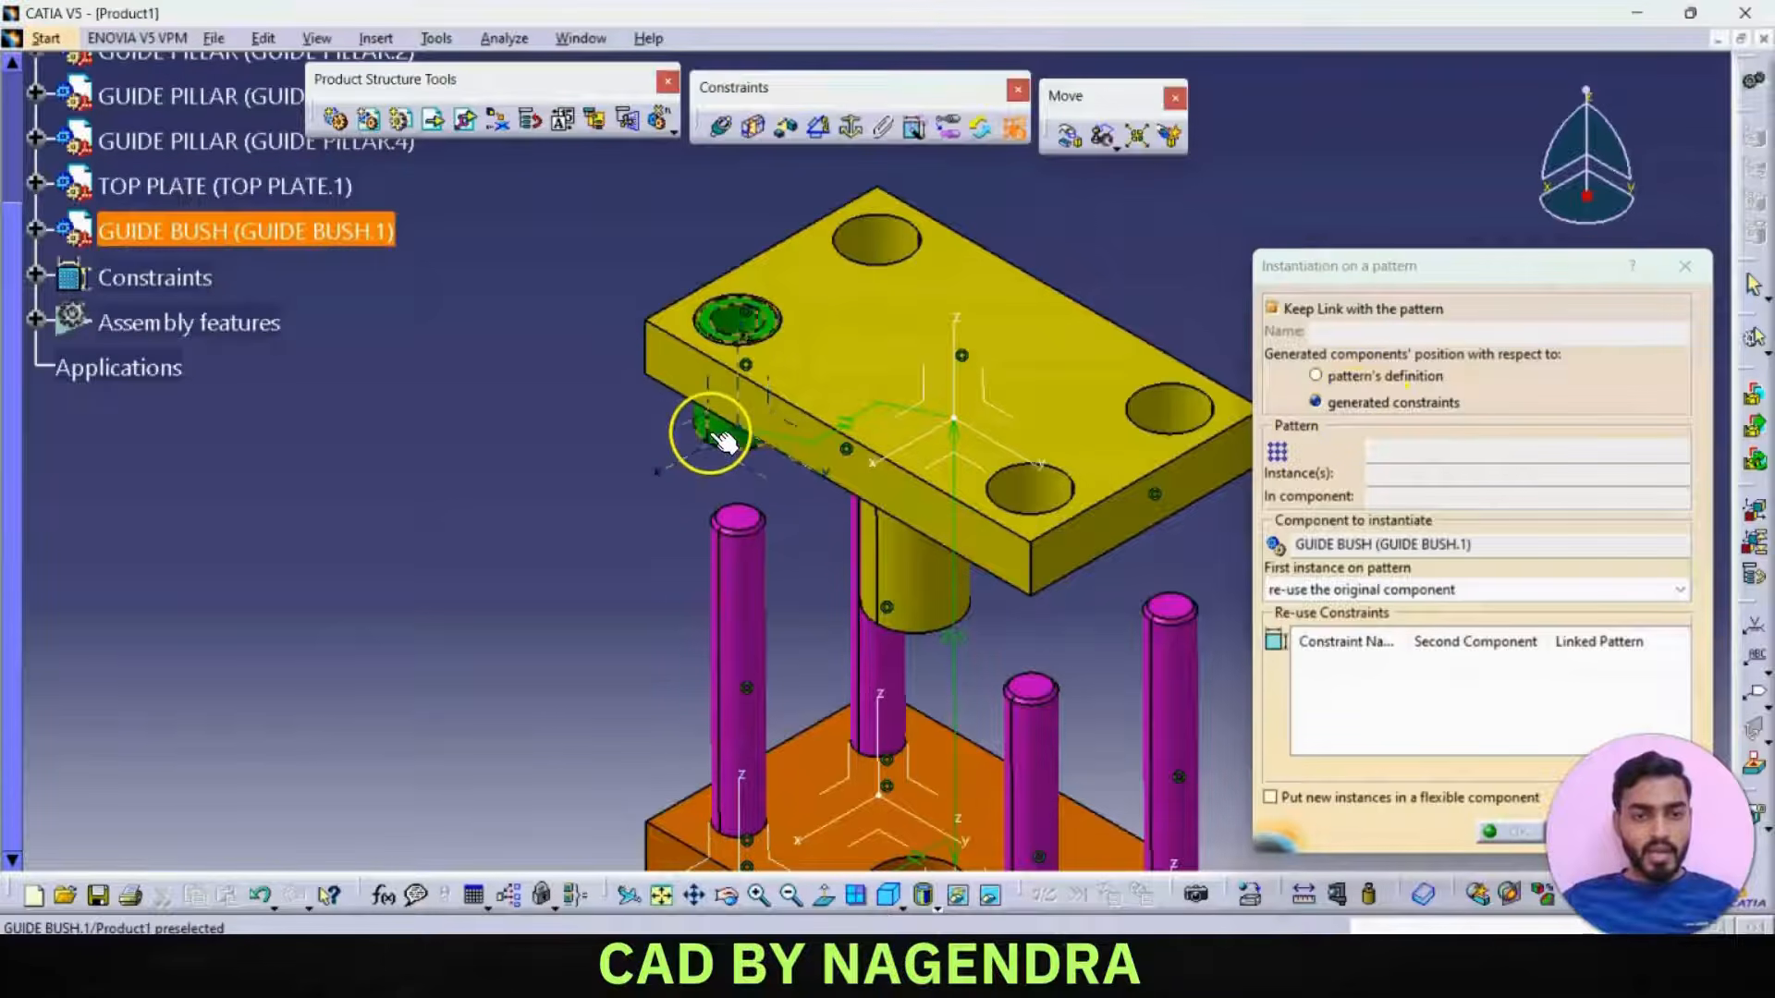
click(908, 255)
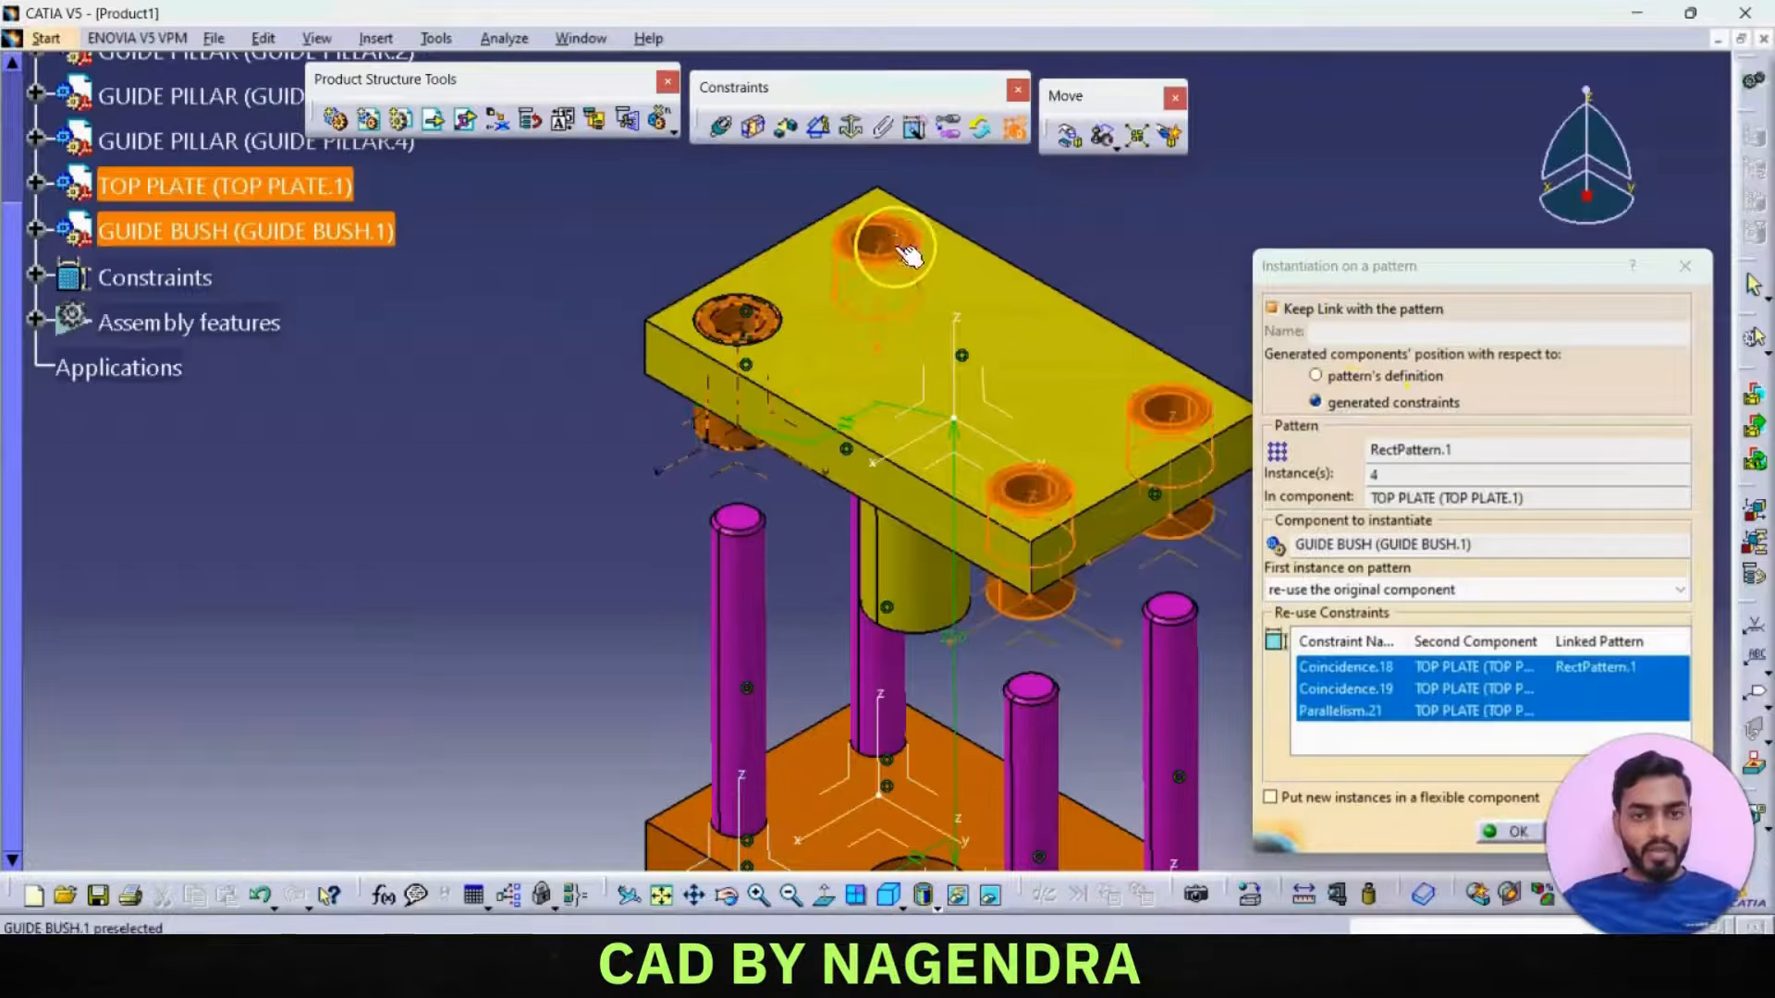
click(1513, 834)
- Check the reference image of the finished assembly, set the offset between the two plates to 120 mm, and update the assembly
ctrl+middle_drag(1268, 368, 1288, 440)
key(alt+Tab)
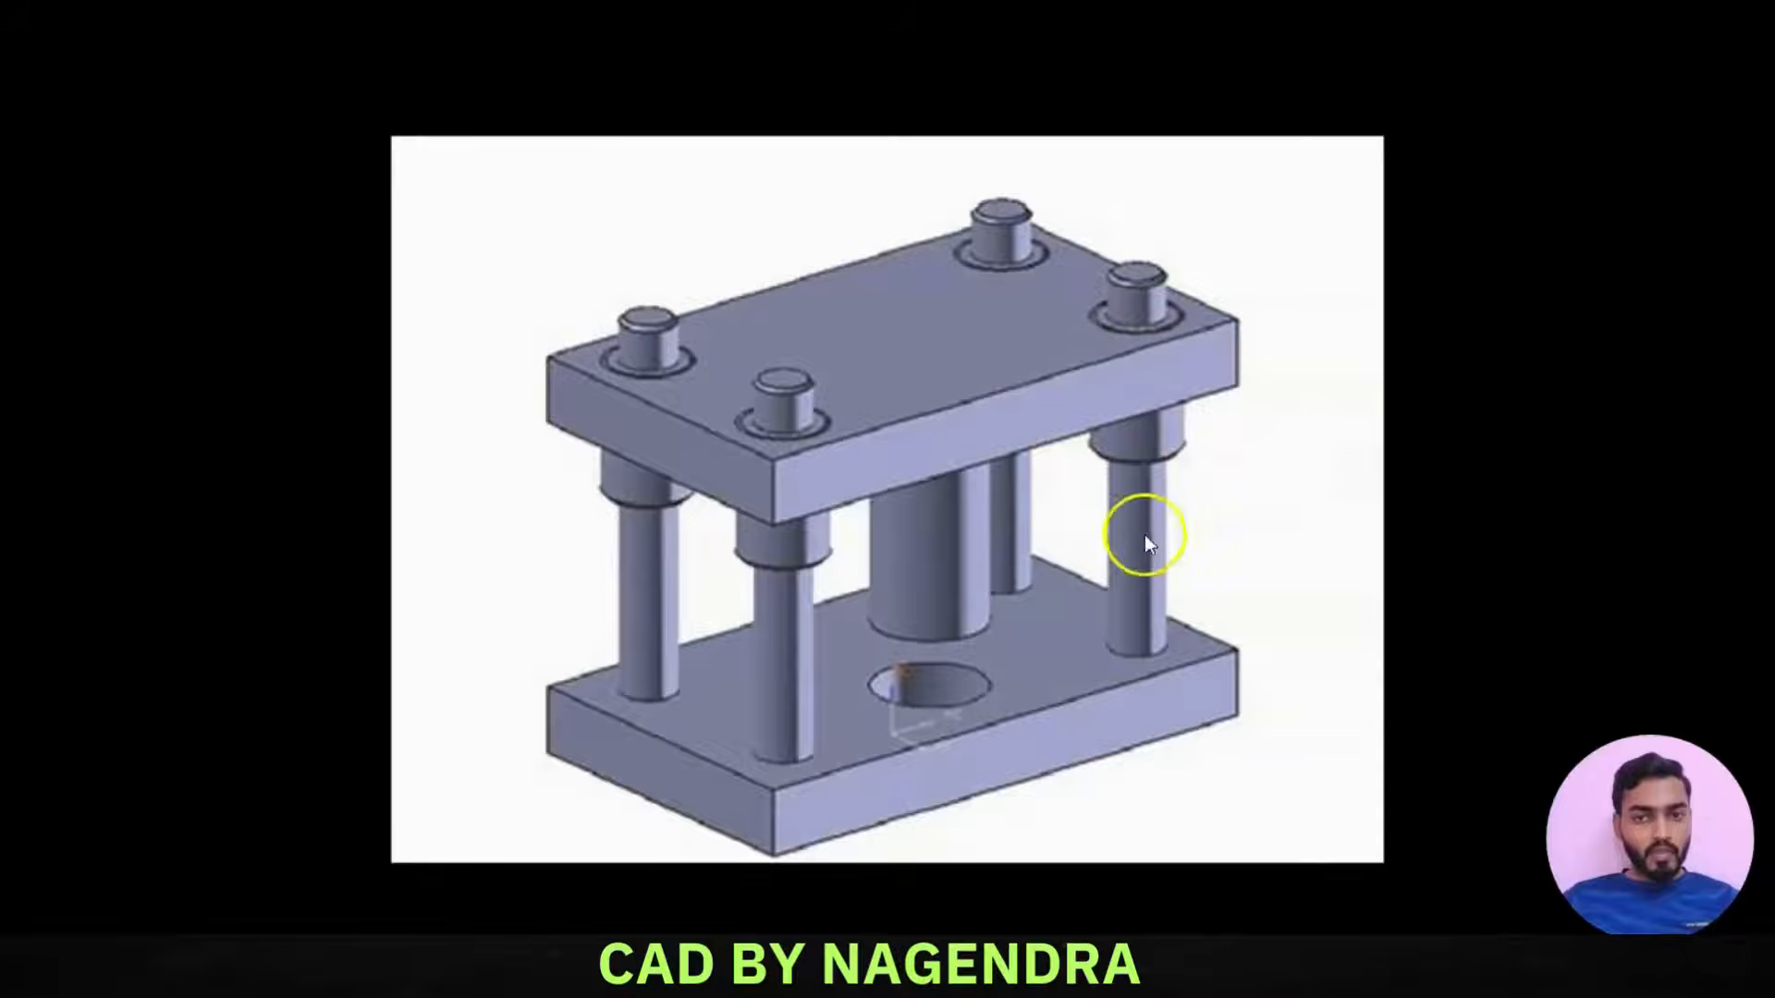
key(alt+Tab)
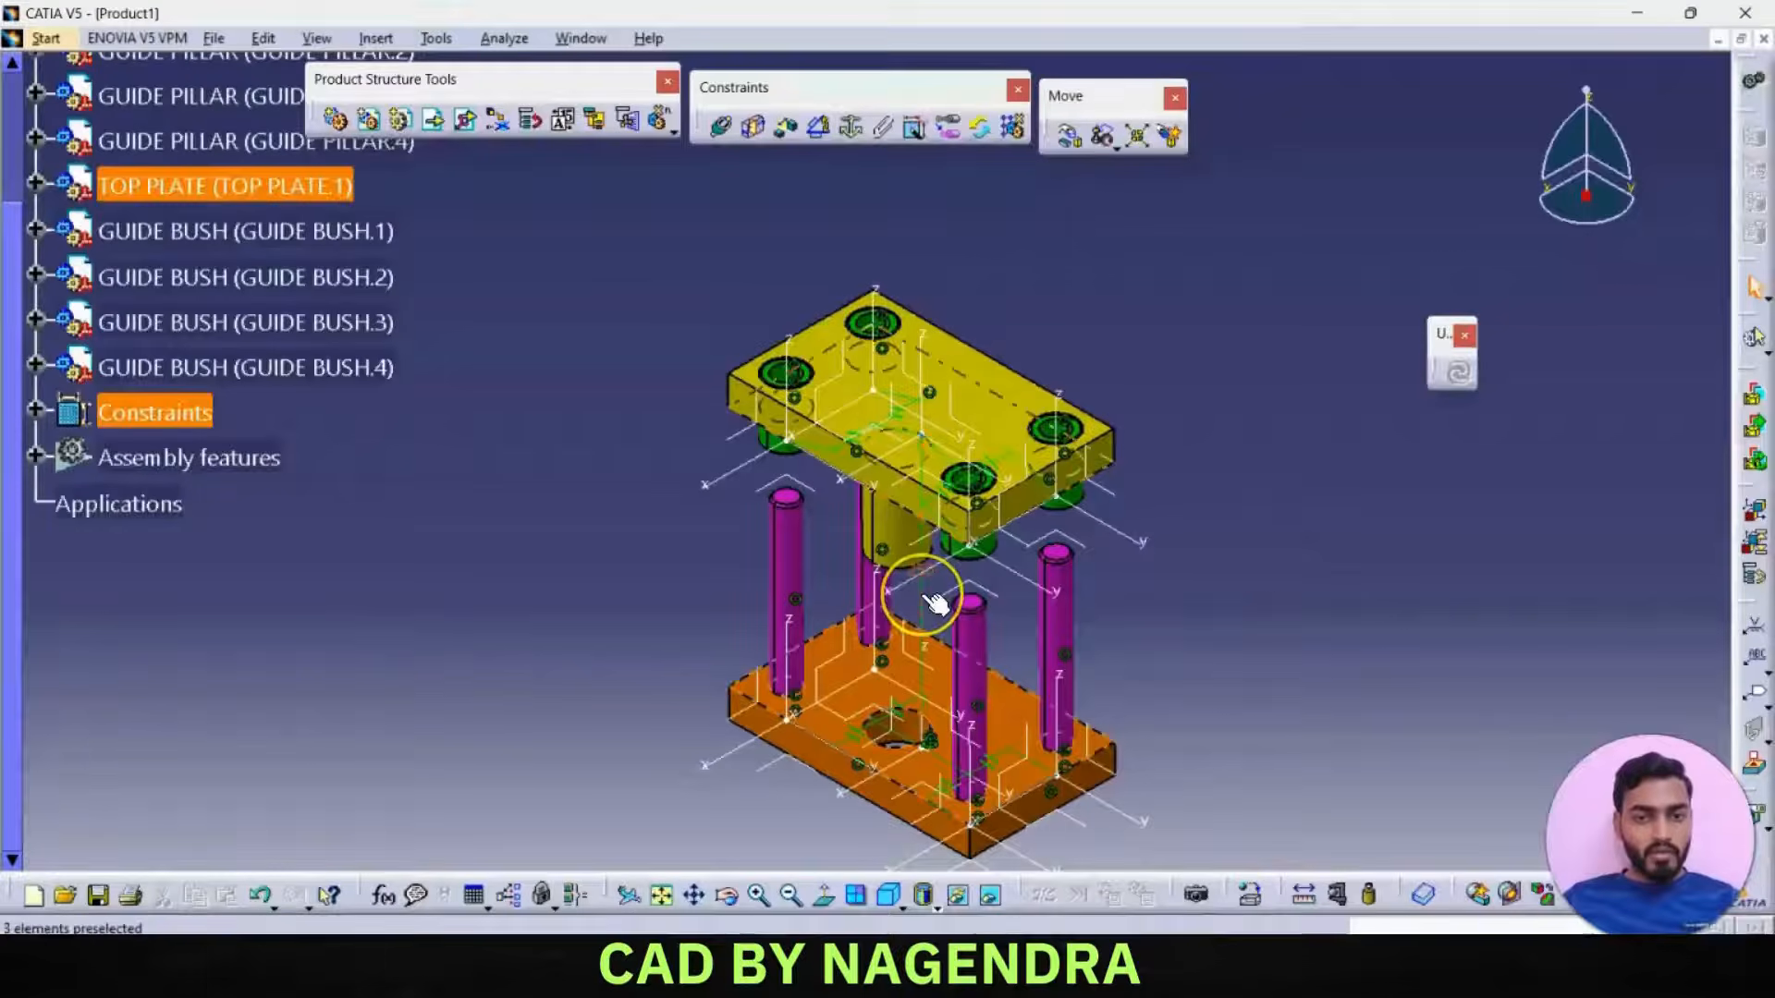
double_click(924, 606)
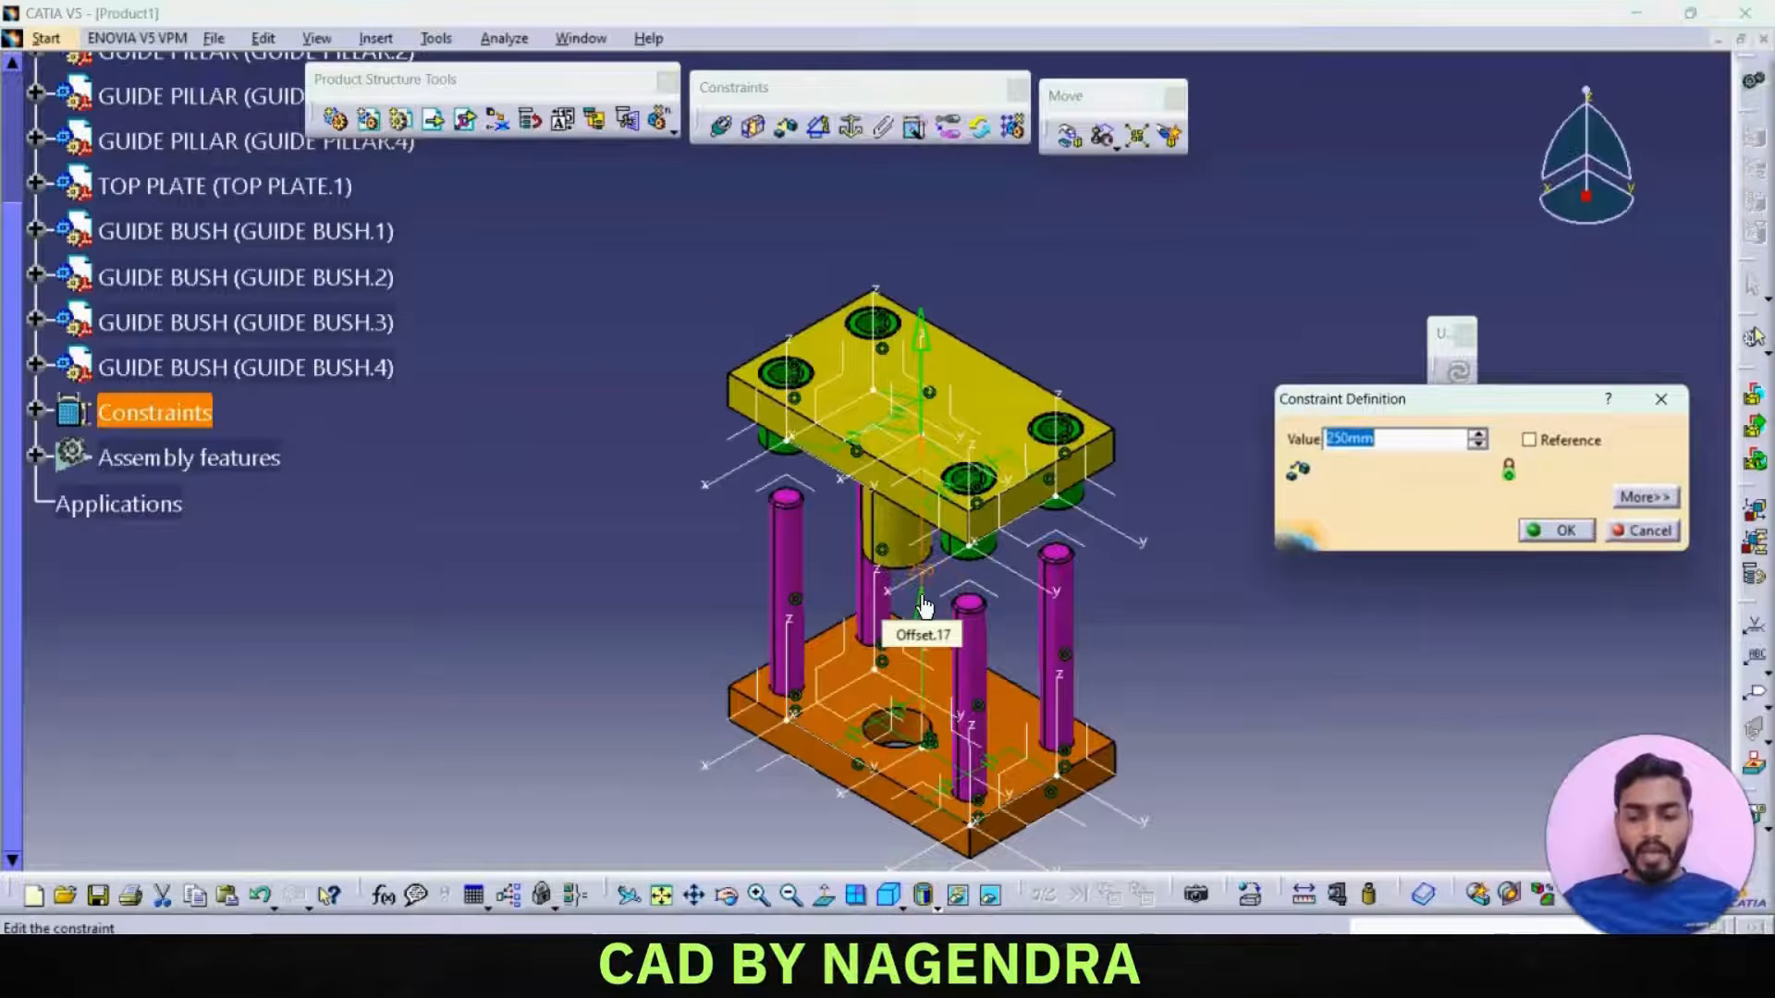
text(120)
key(Return)
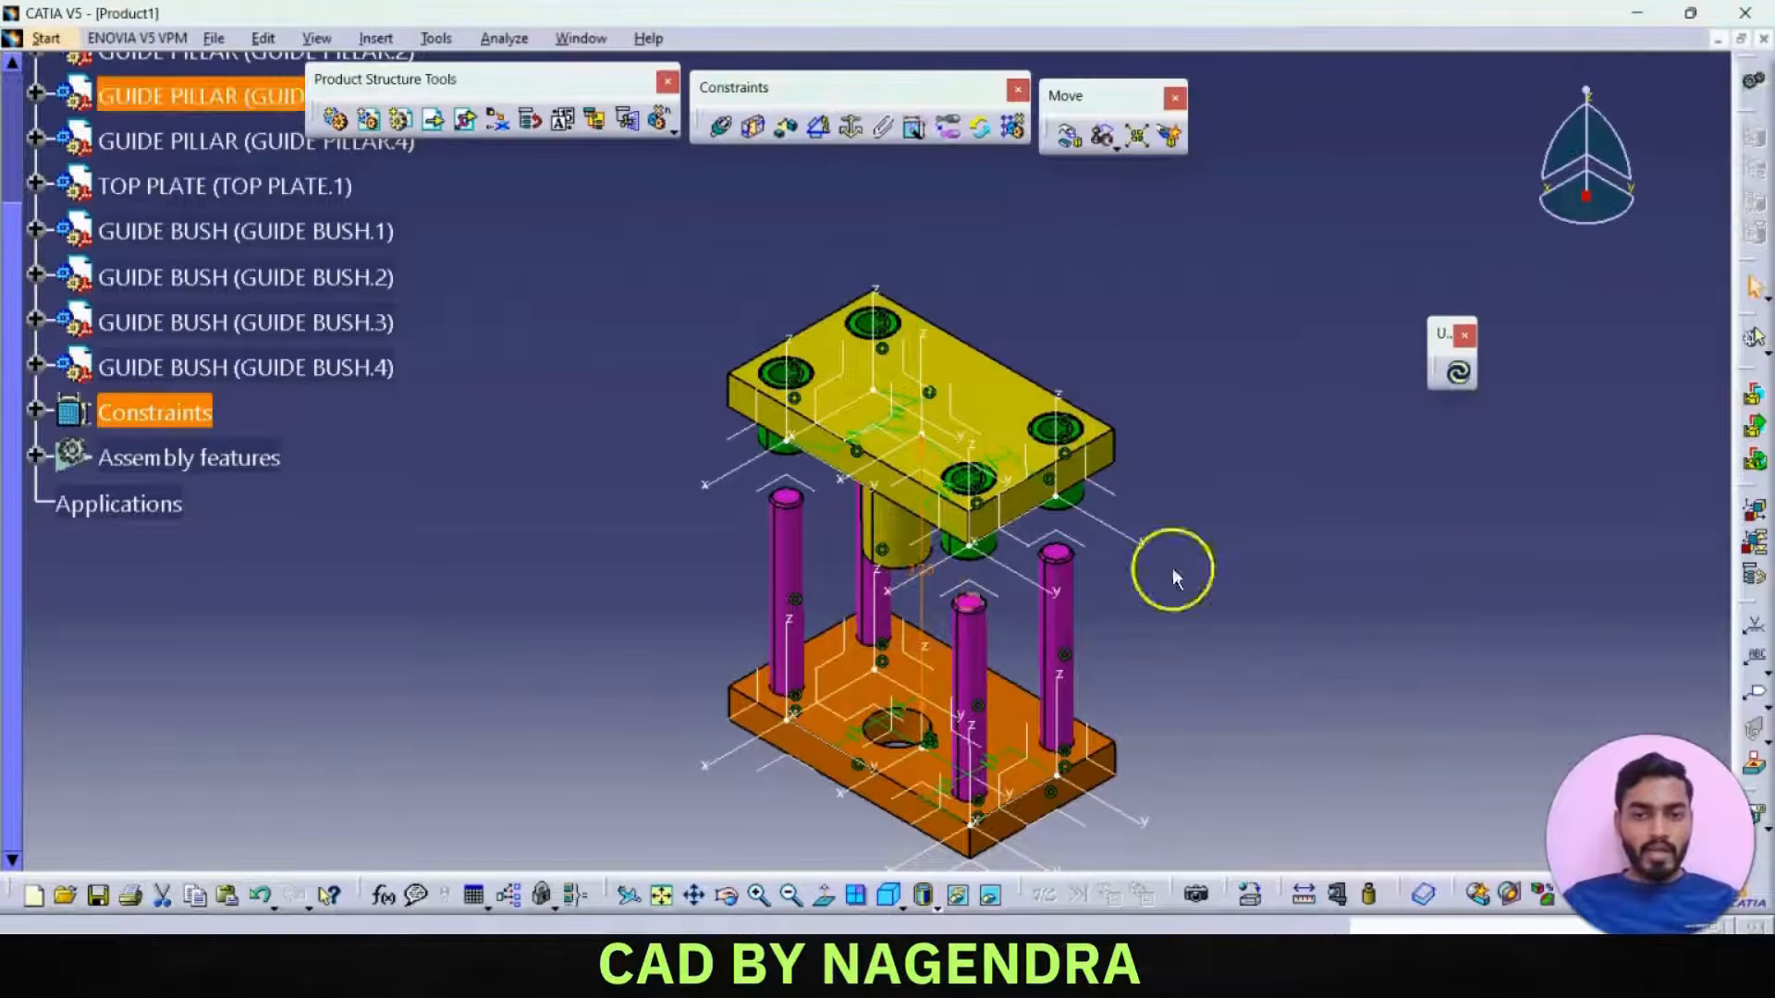
click(1460, 377)
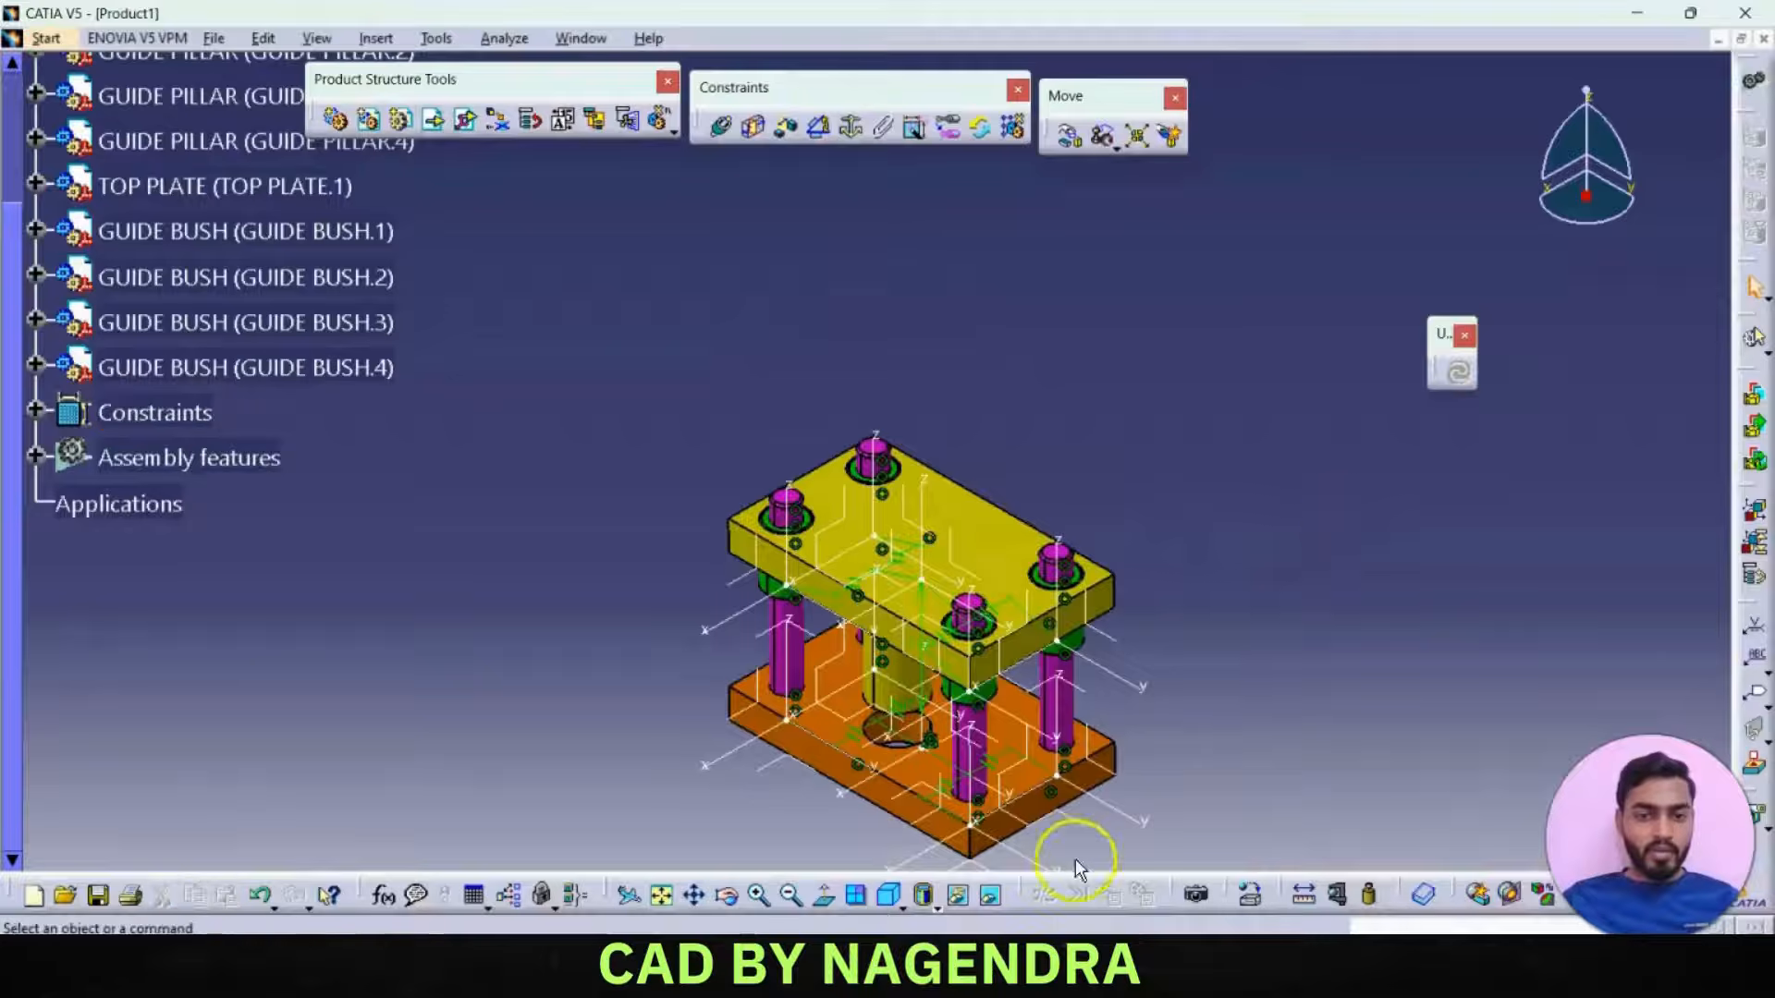
- Hide all the assembly constraints of Product1
middle_drag(1196, 721, 1306, 524)
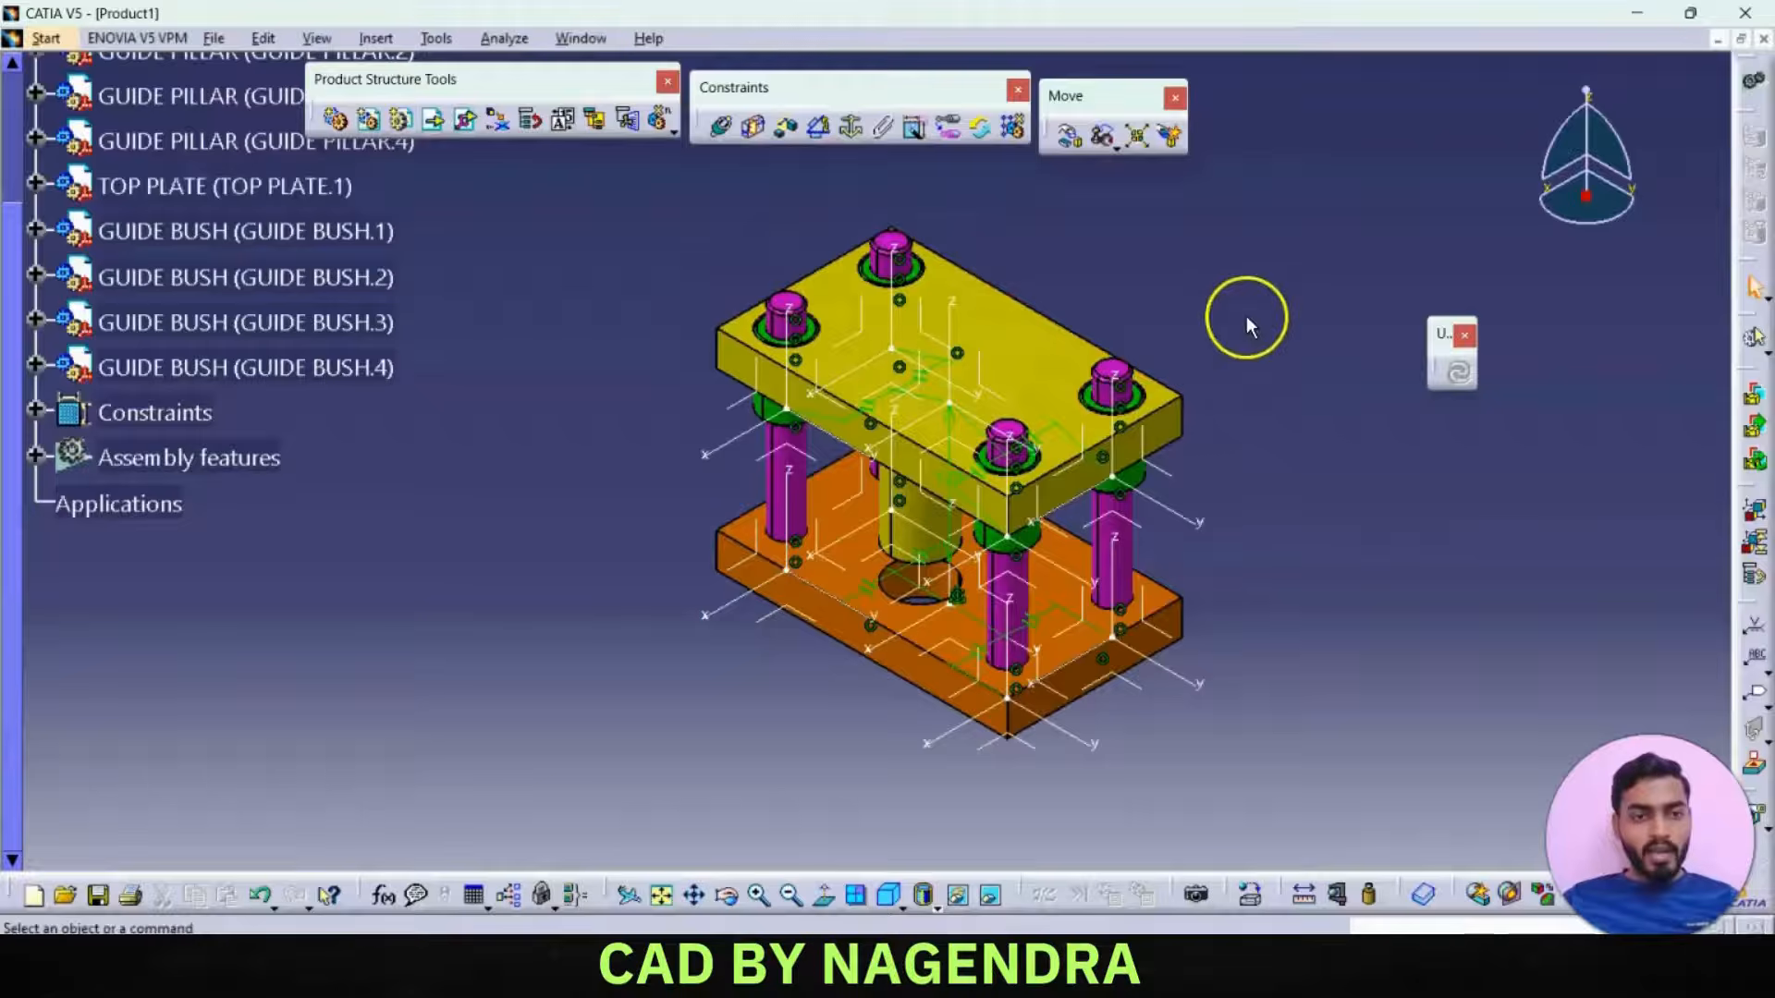
scroll(449, 592, up, 3)
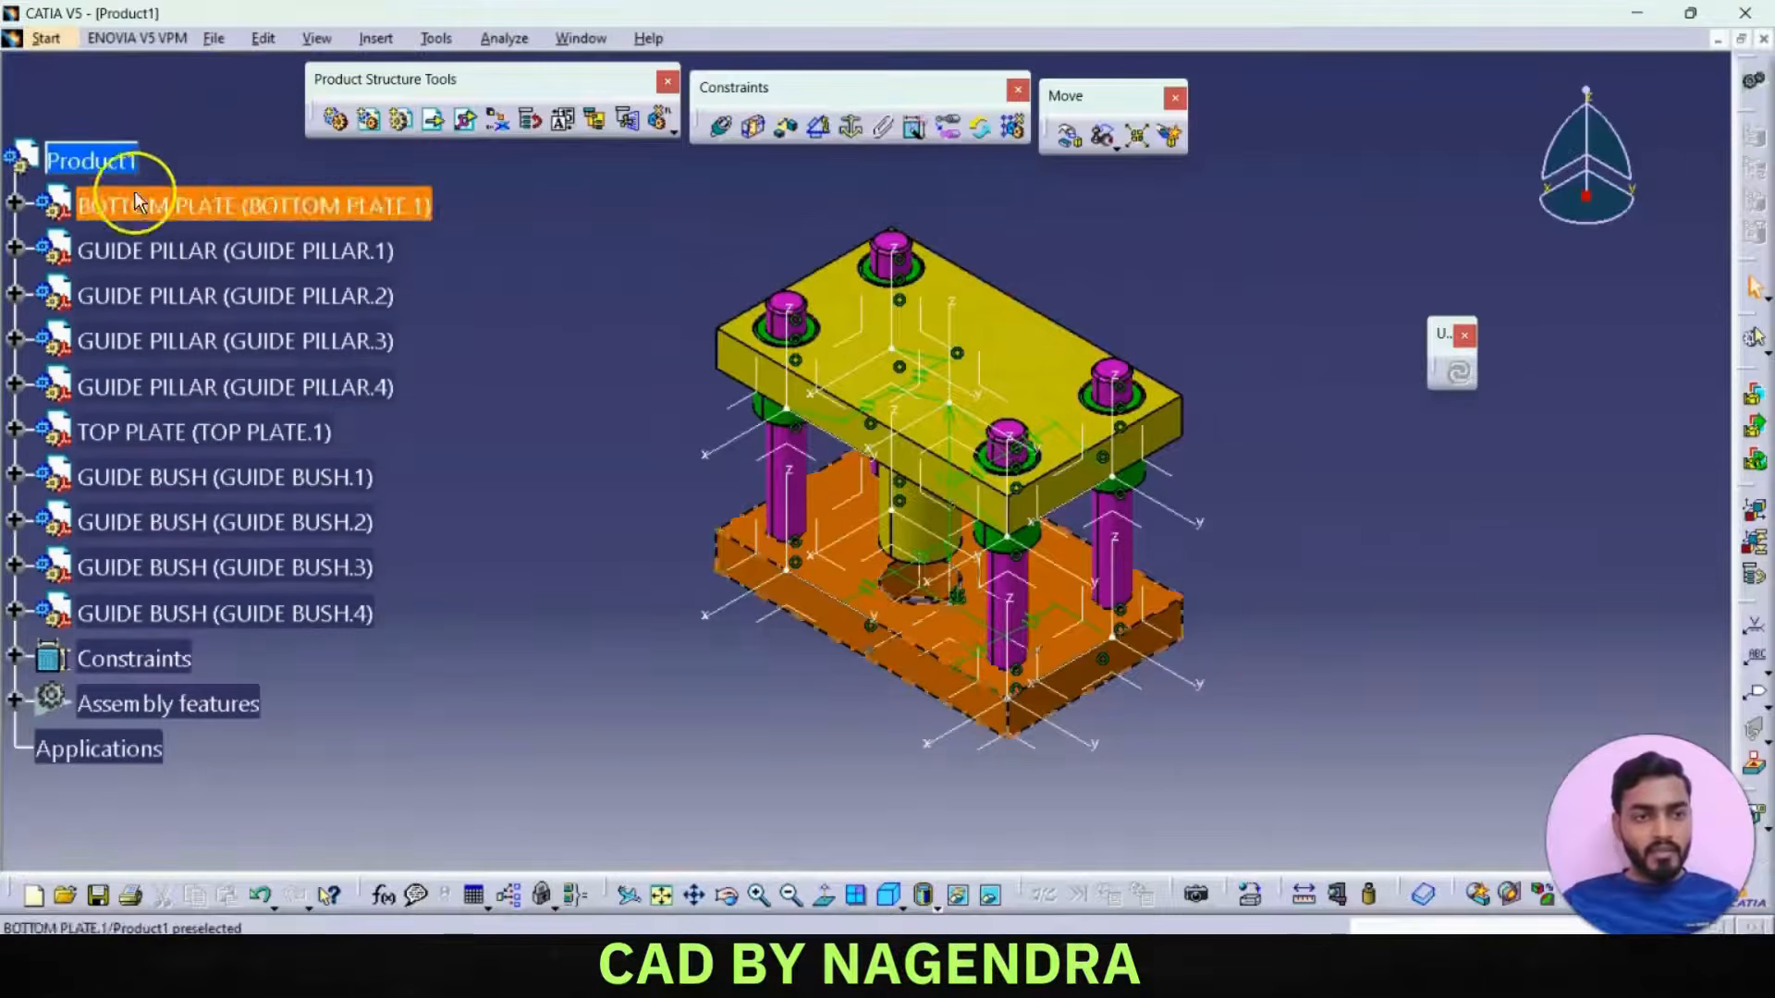
right_click(137, 667)
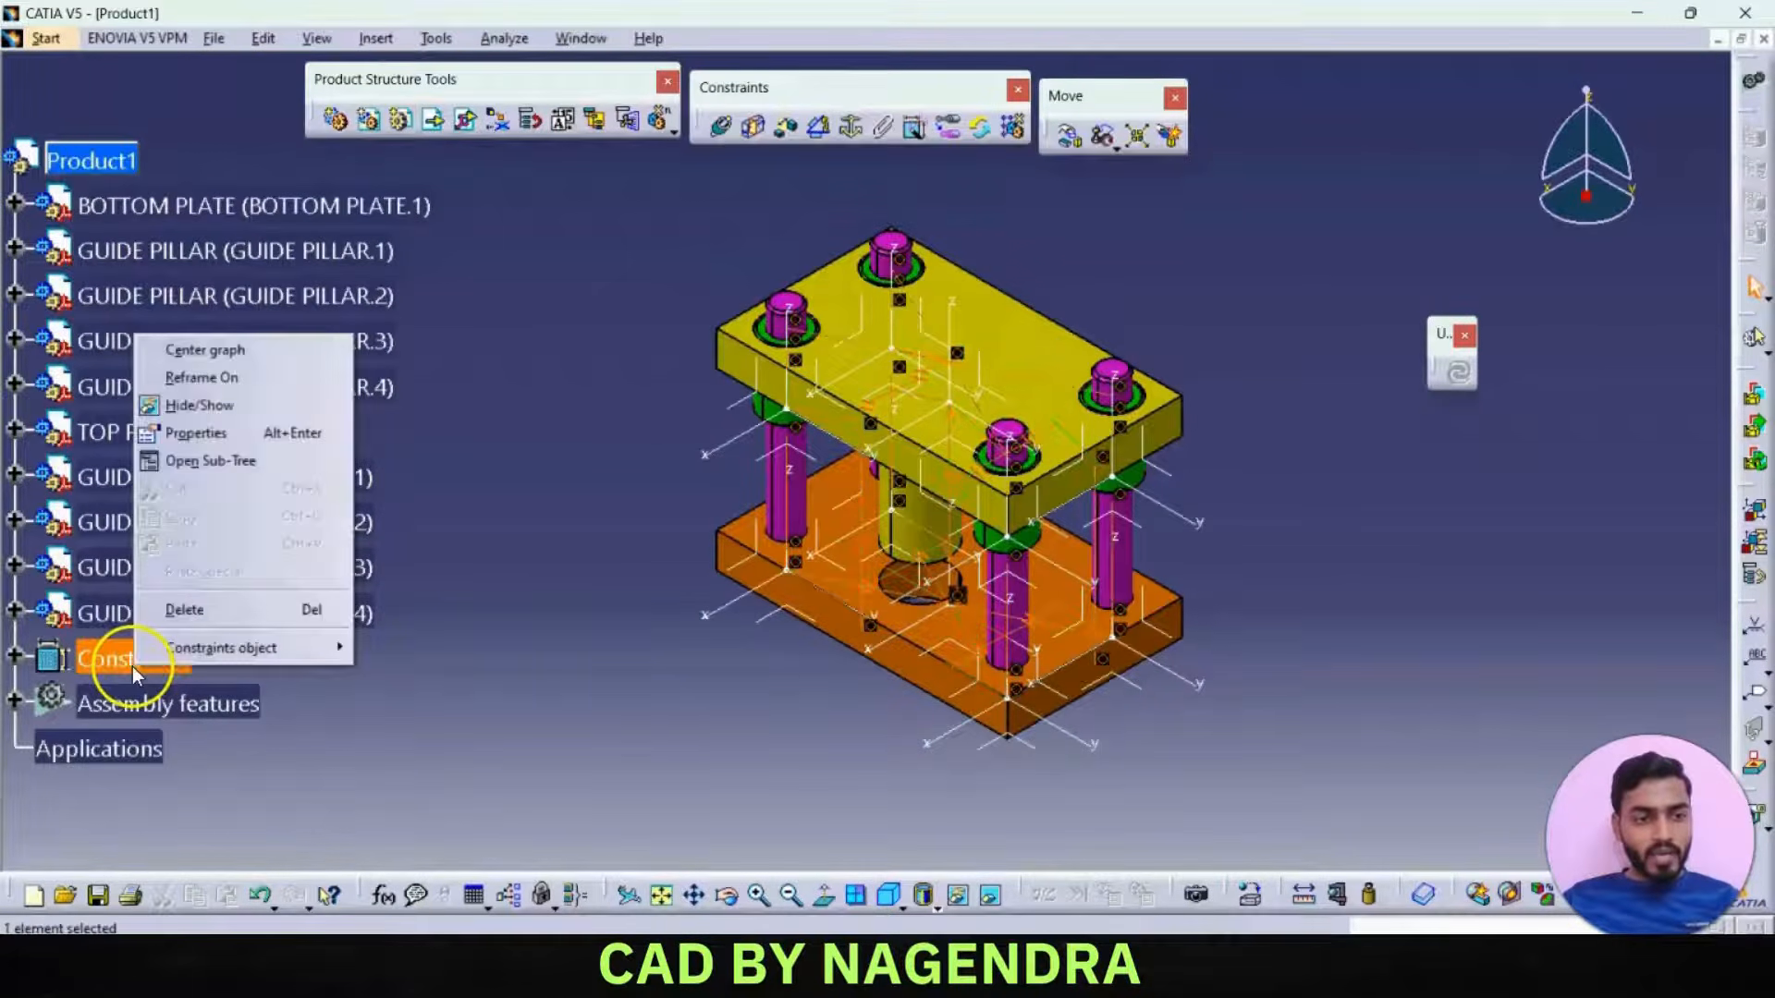
click(226, 405)
scroll(554, 588, down, 2)
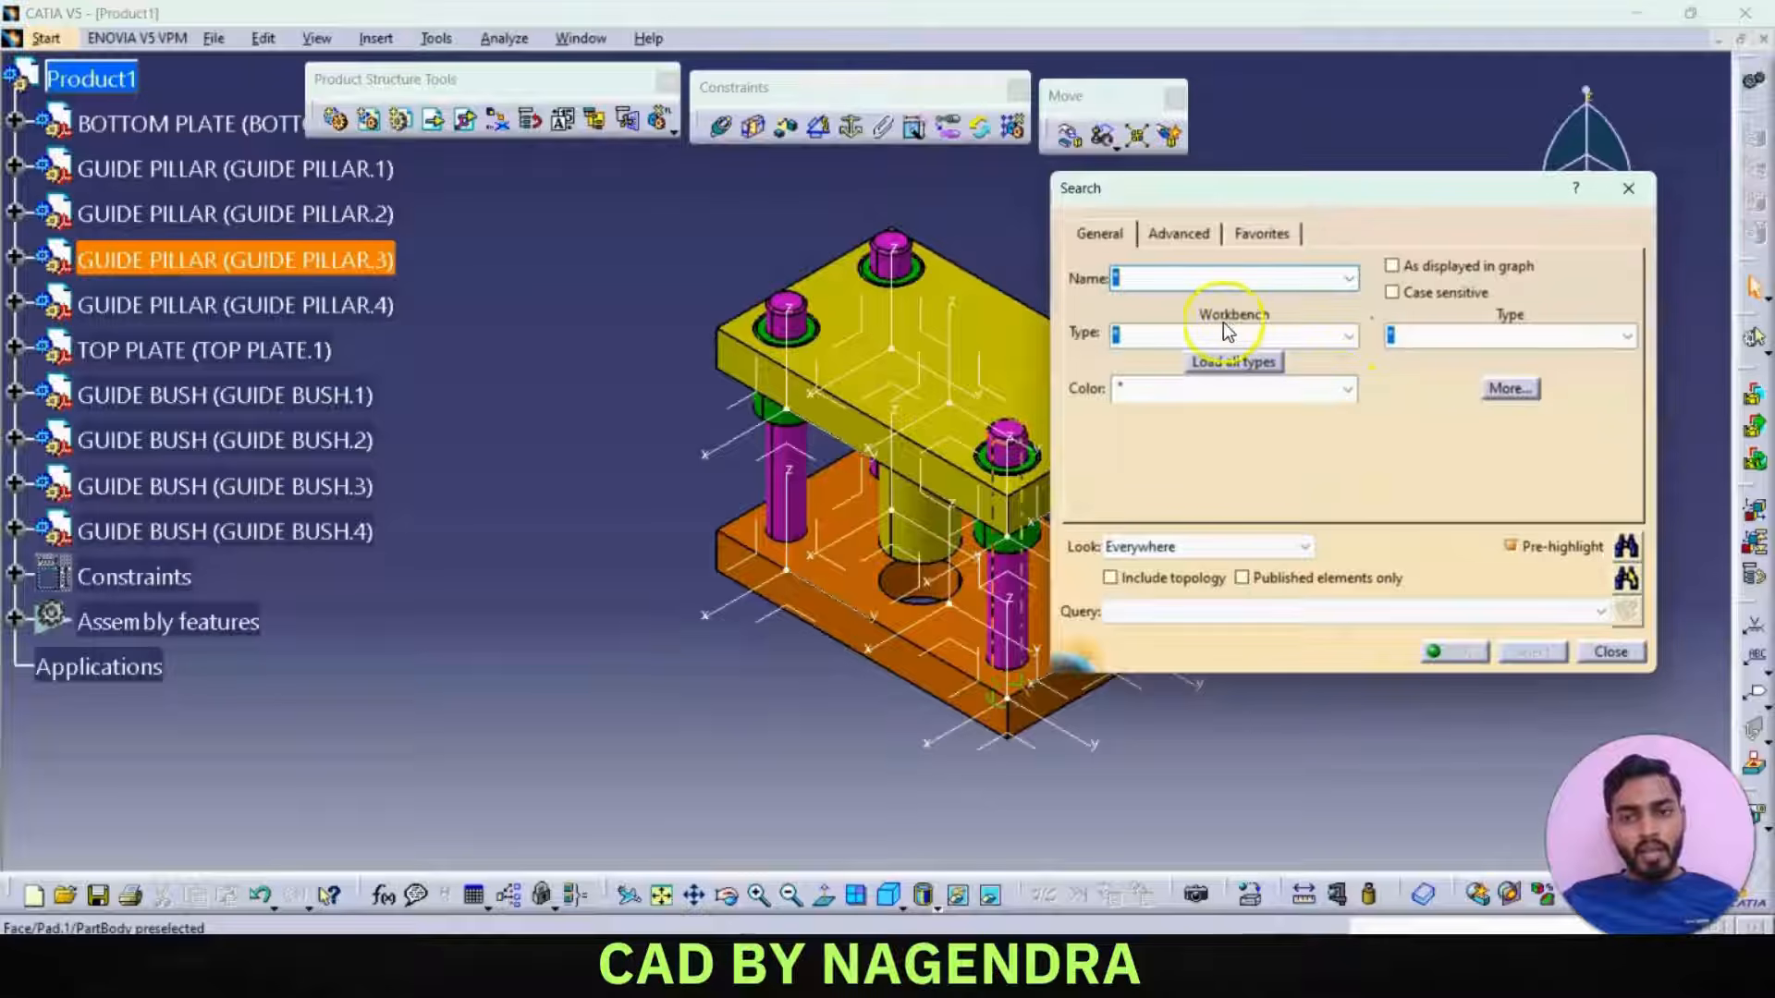
- Search everywhere for all Part Design elements of type Axis System and hide them
click(1347, 336)
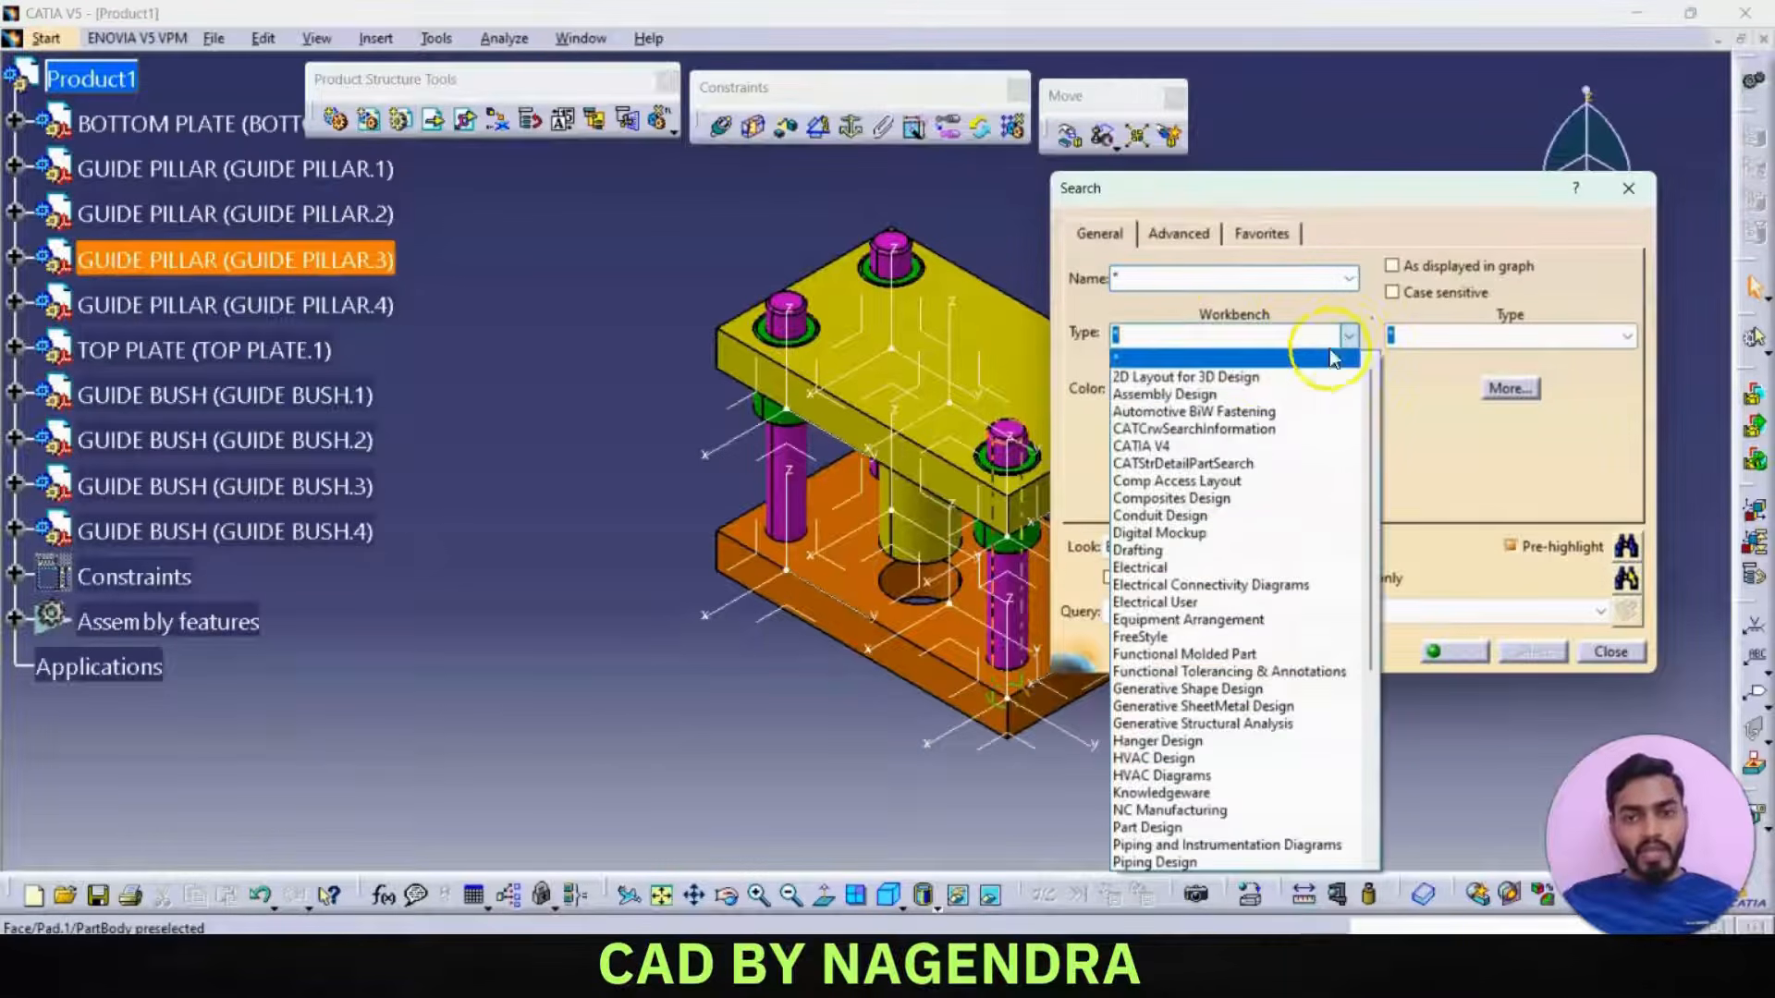
click(1146, 827)
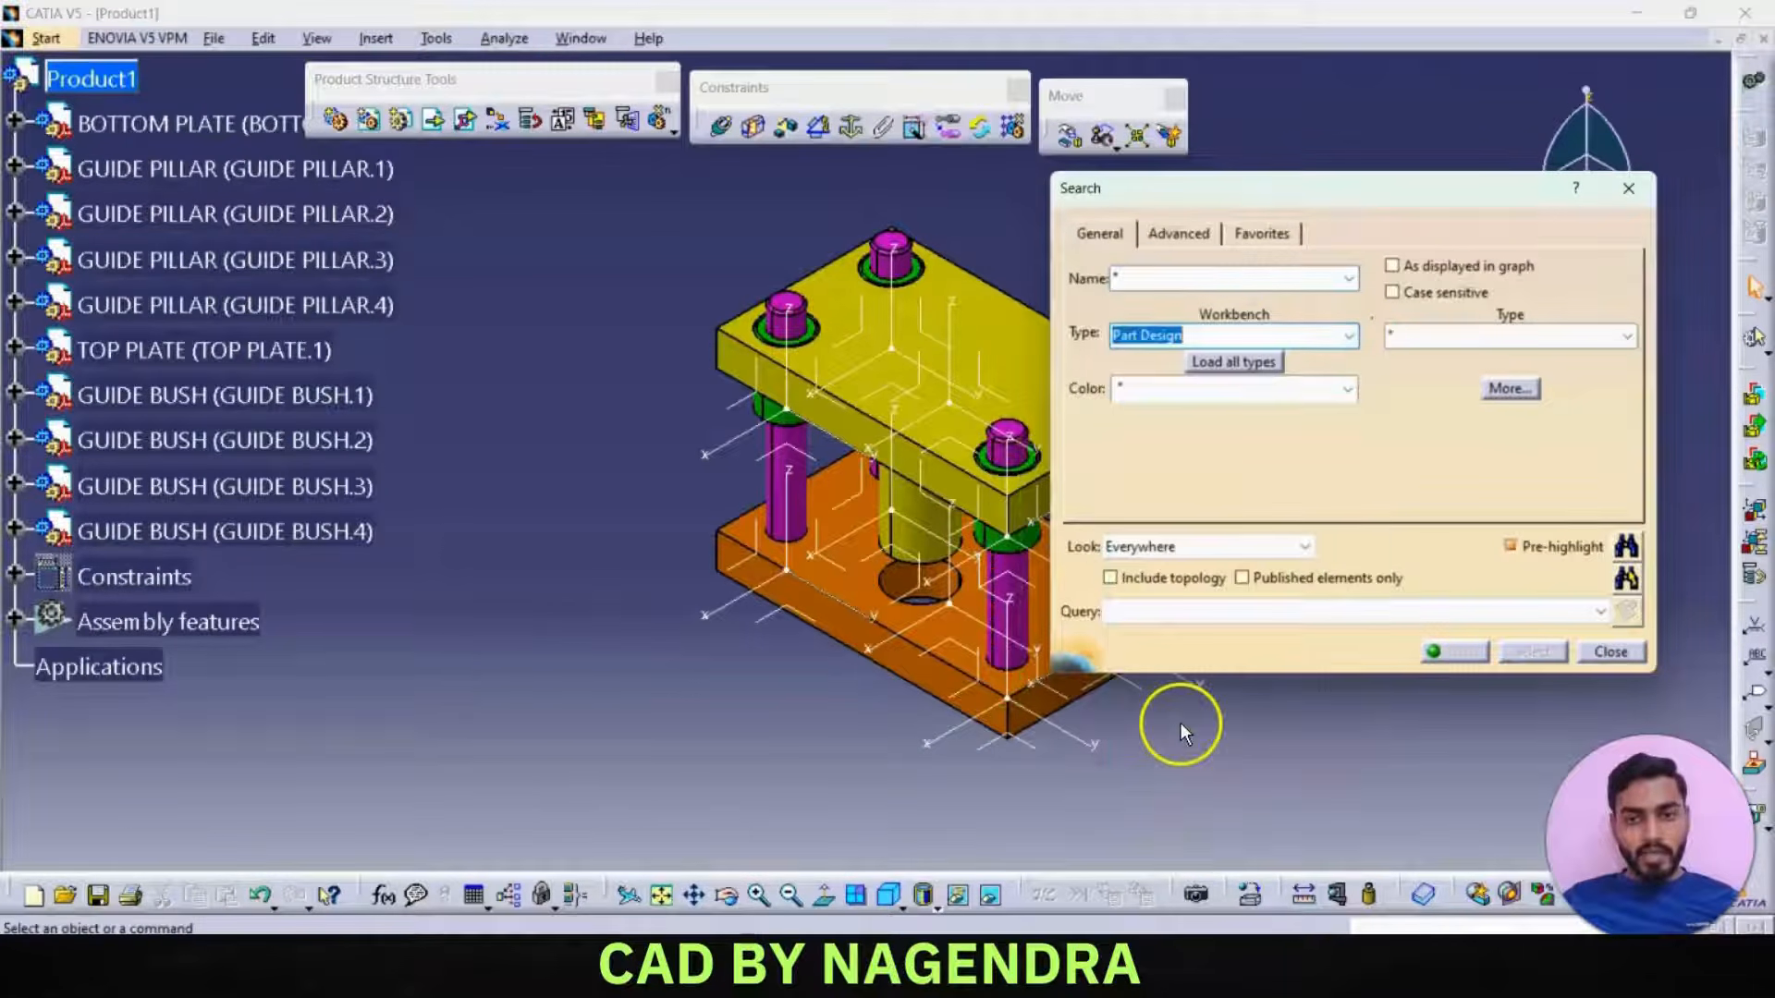
click(1623, 340)
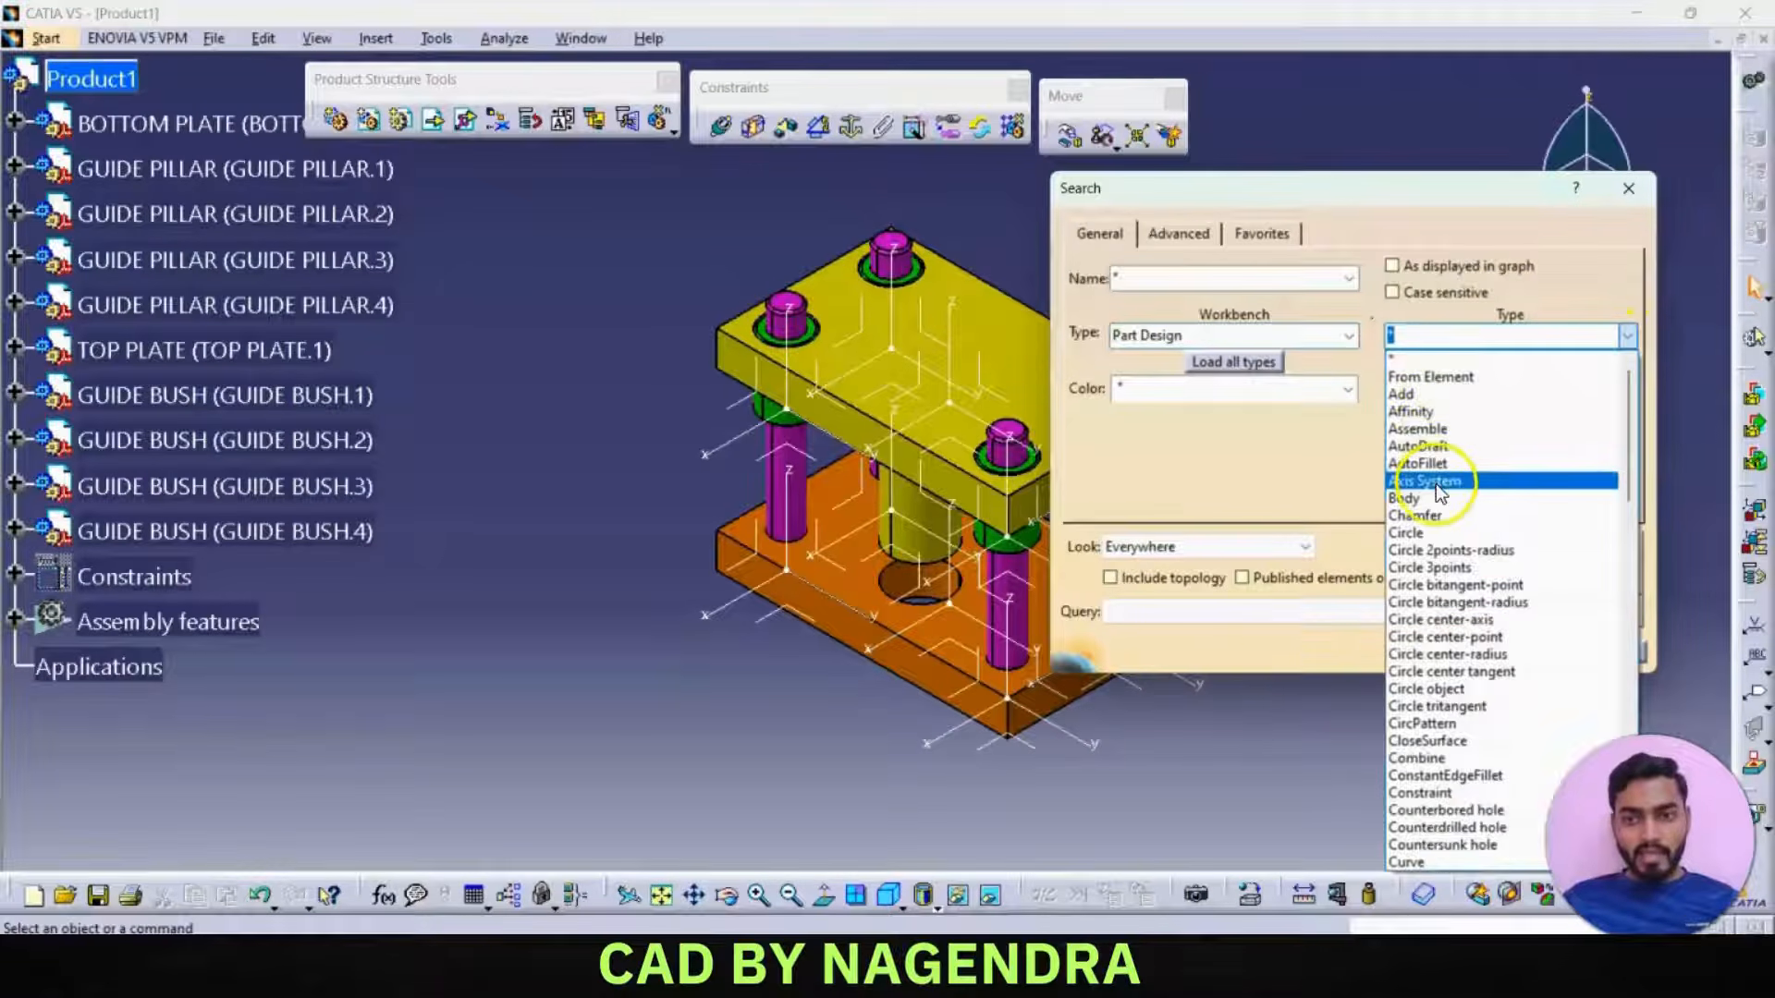
click(1435, 482)
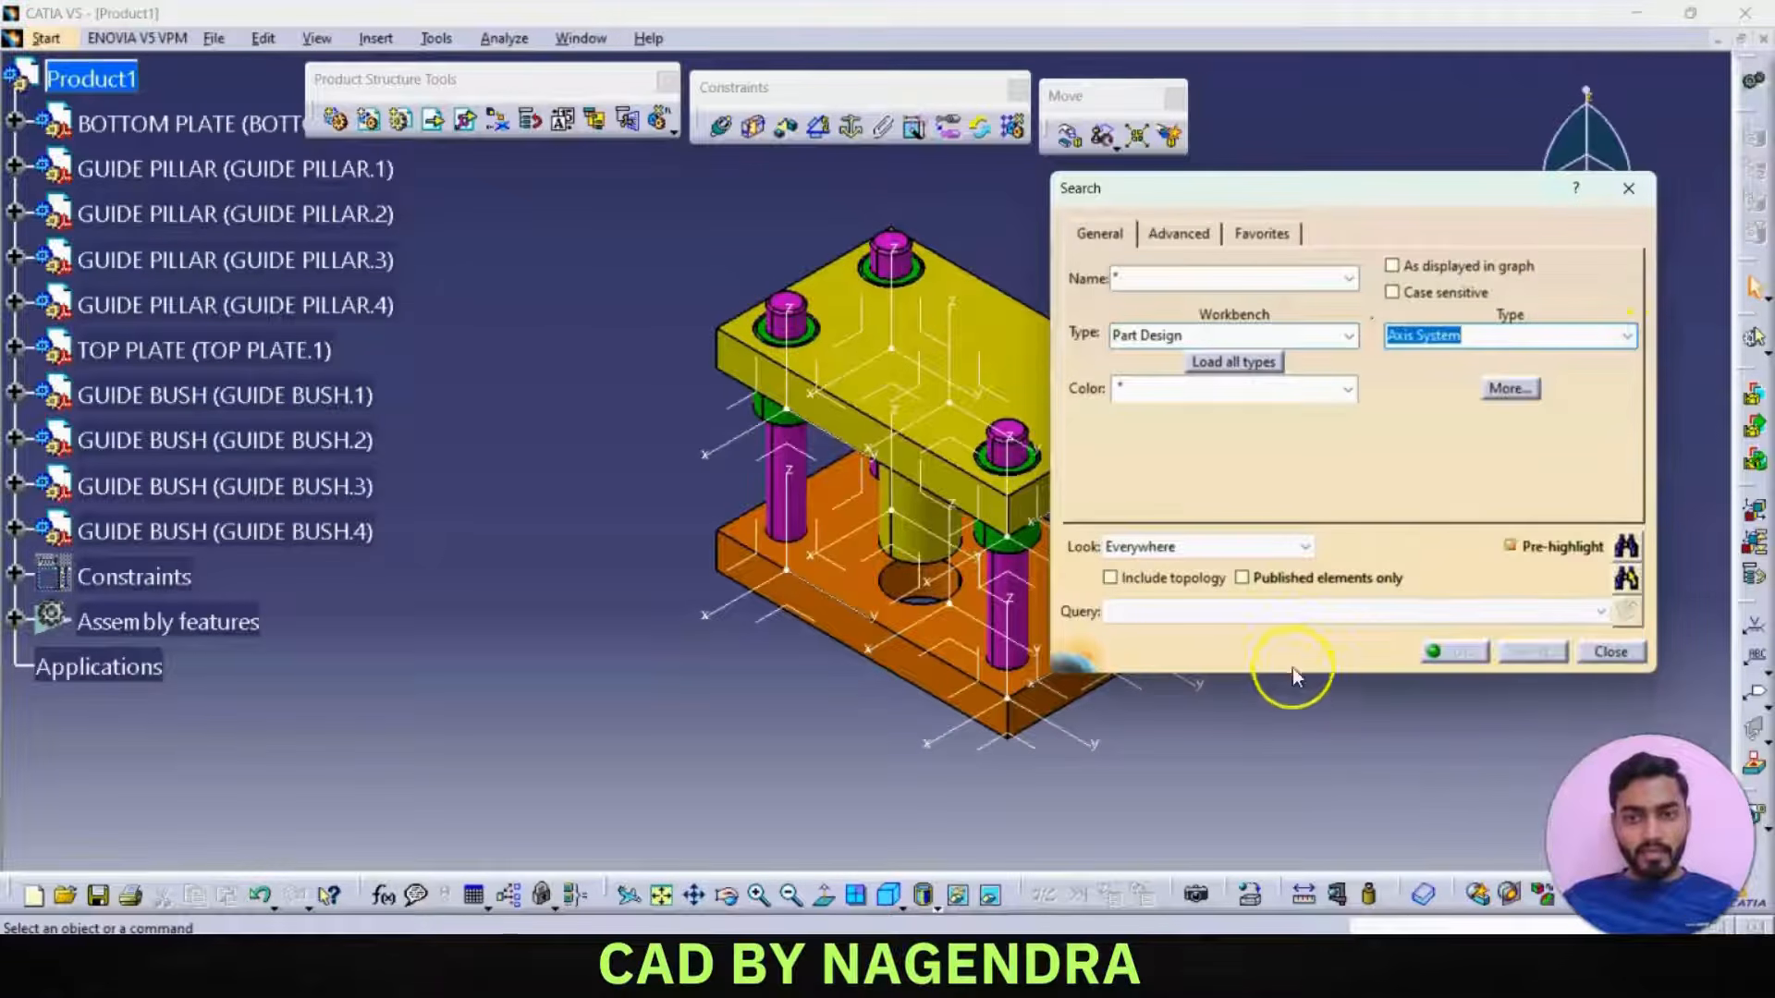
click(1624, 580)
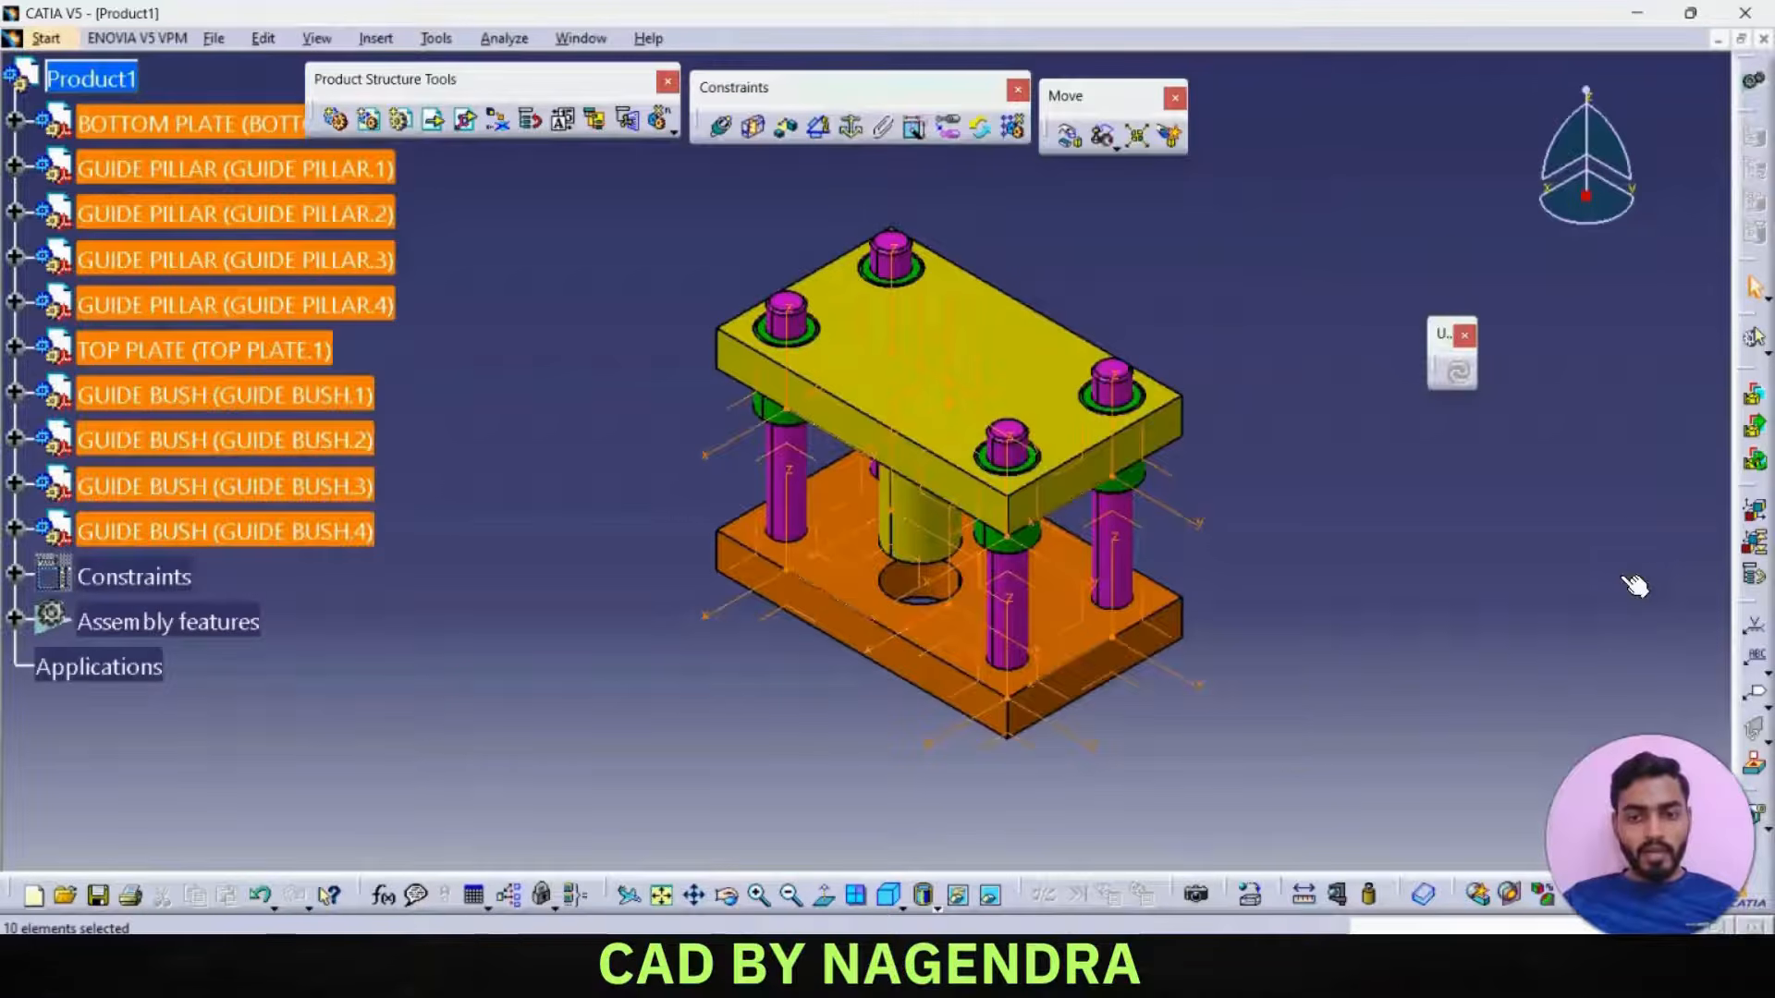
click(956, 895)
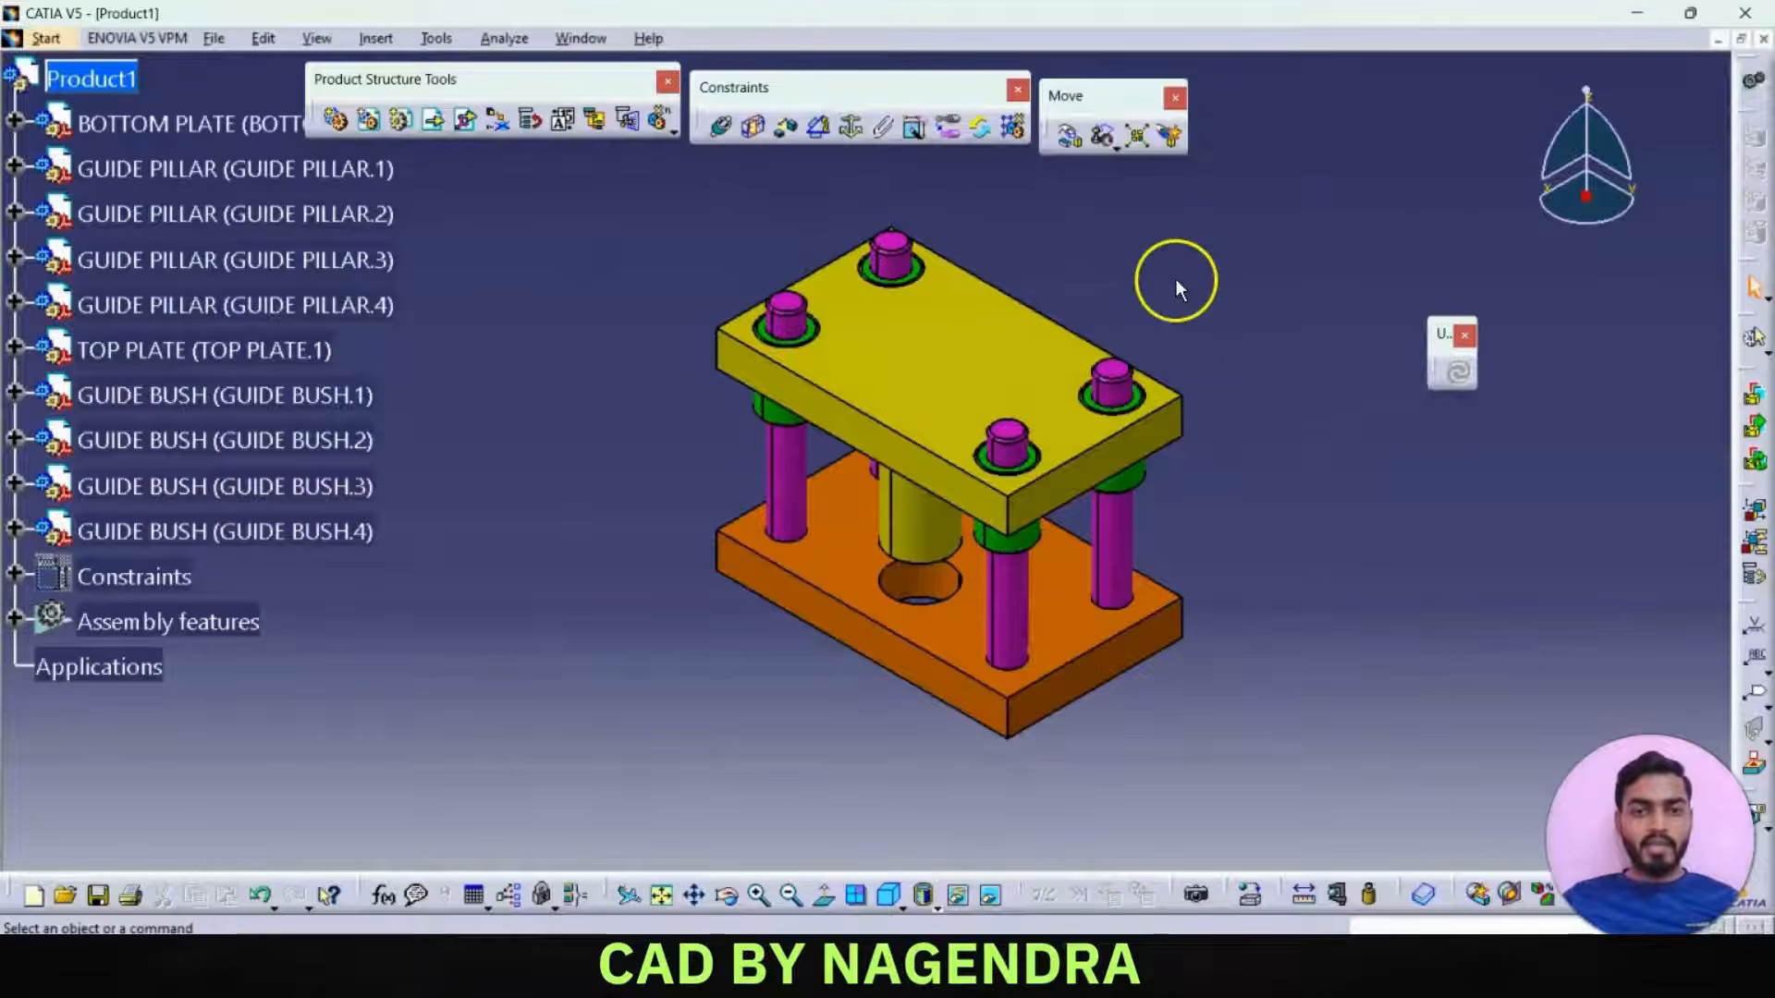
middle_drag(1251, 375, 1227, 325)
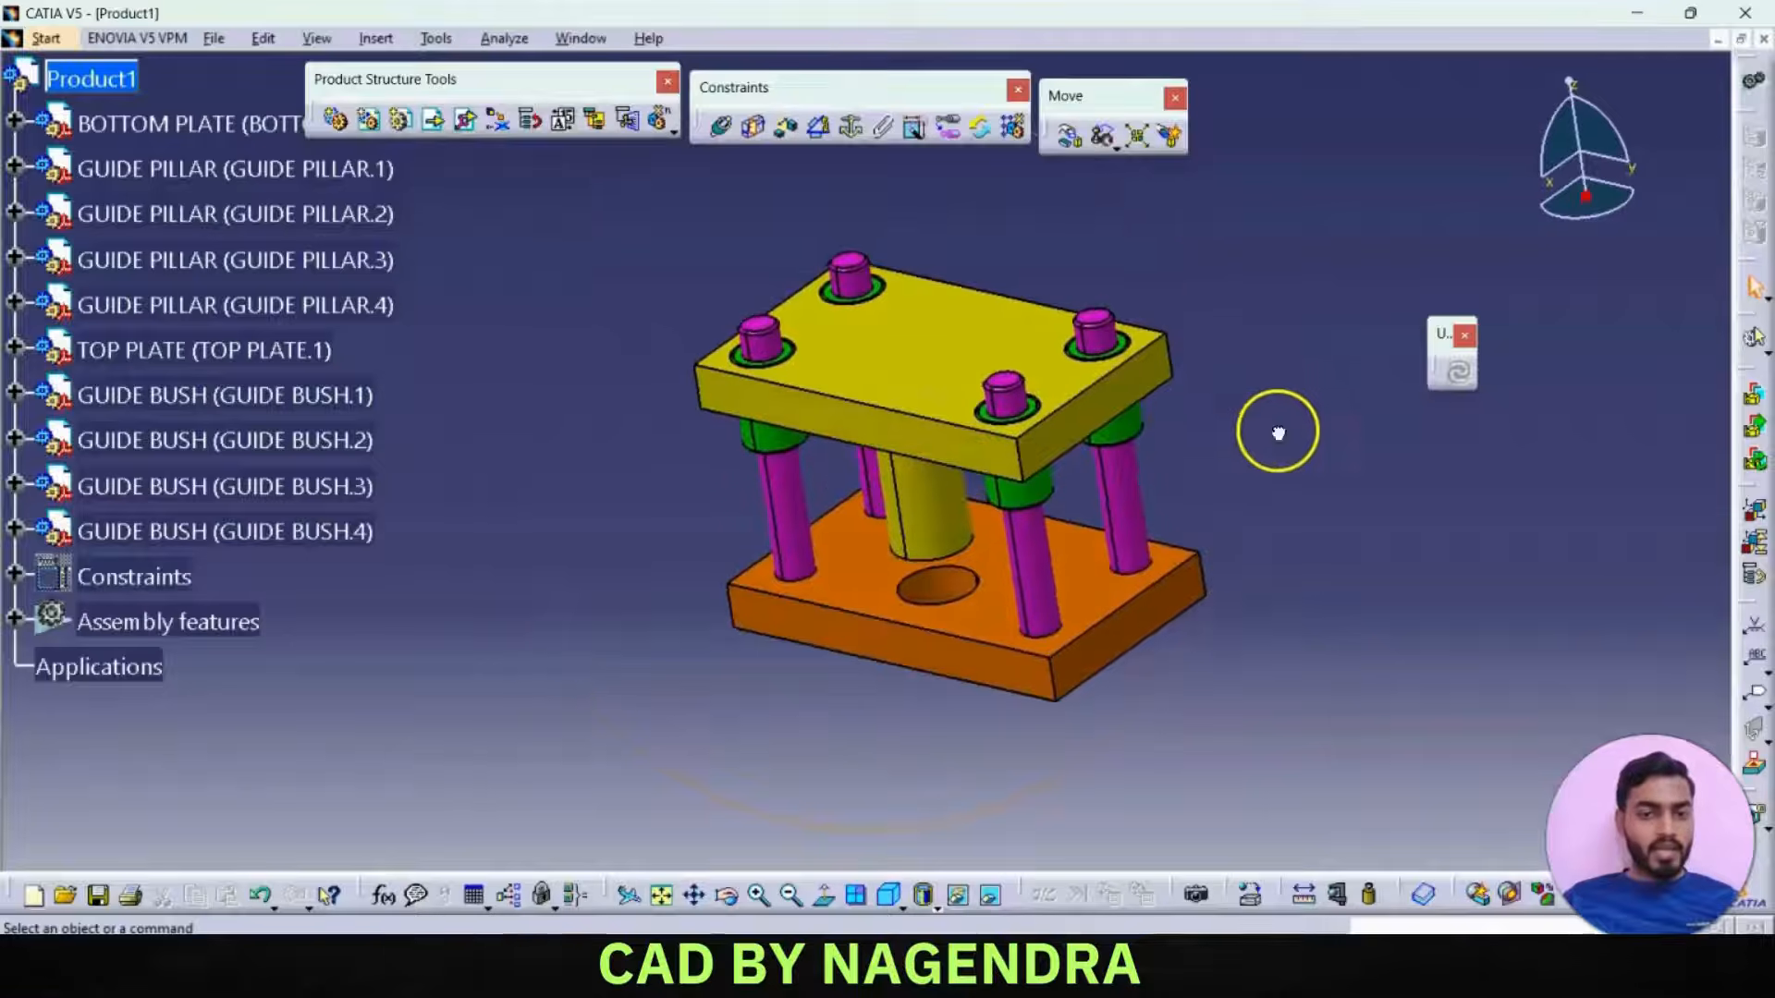
click(871, 875)
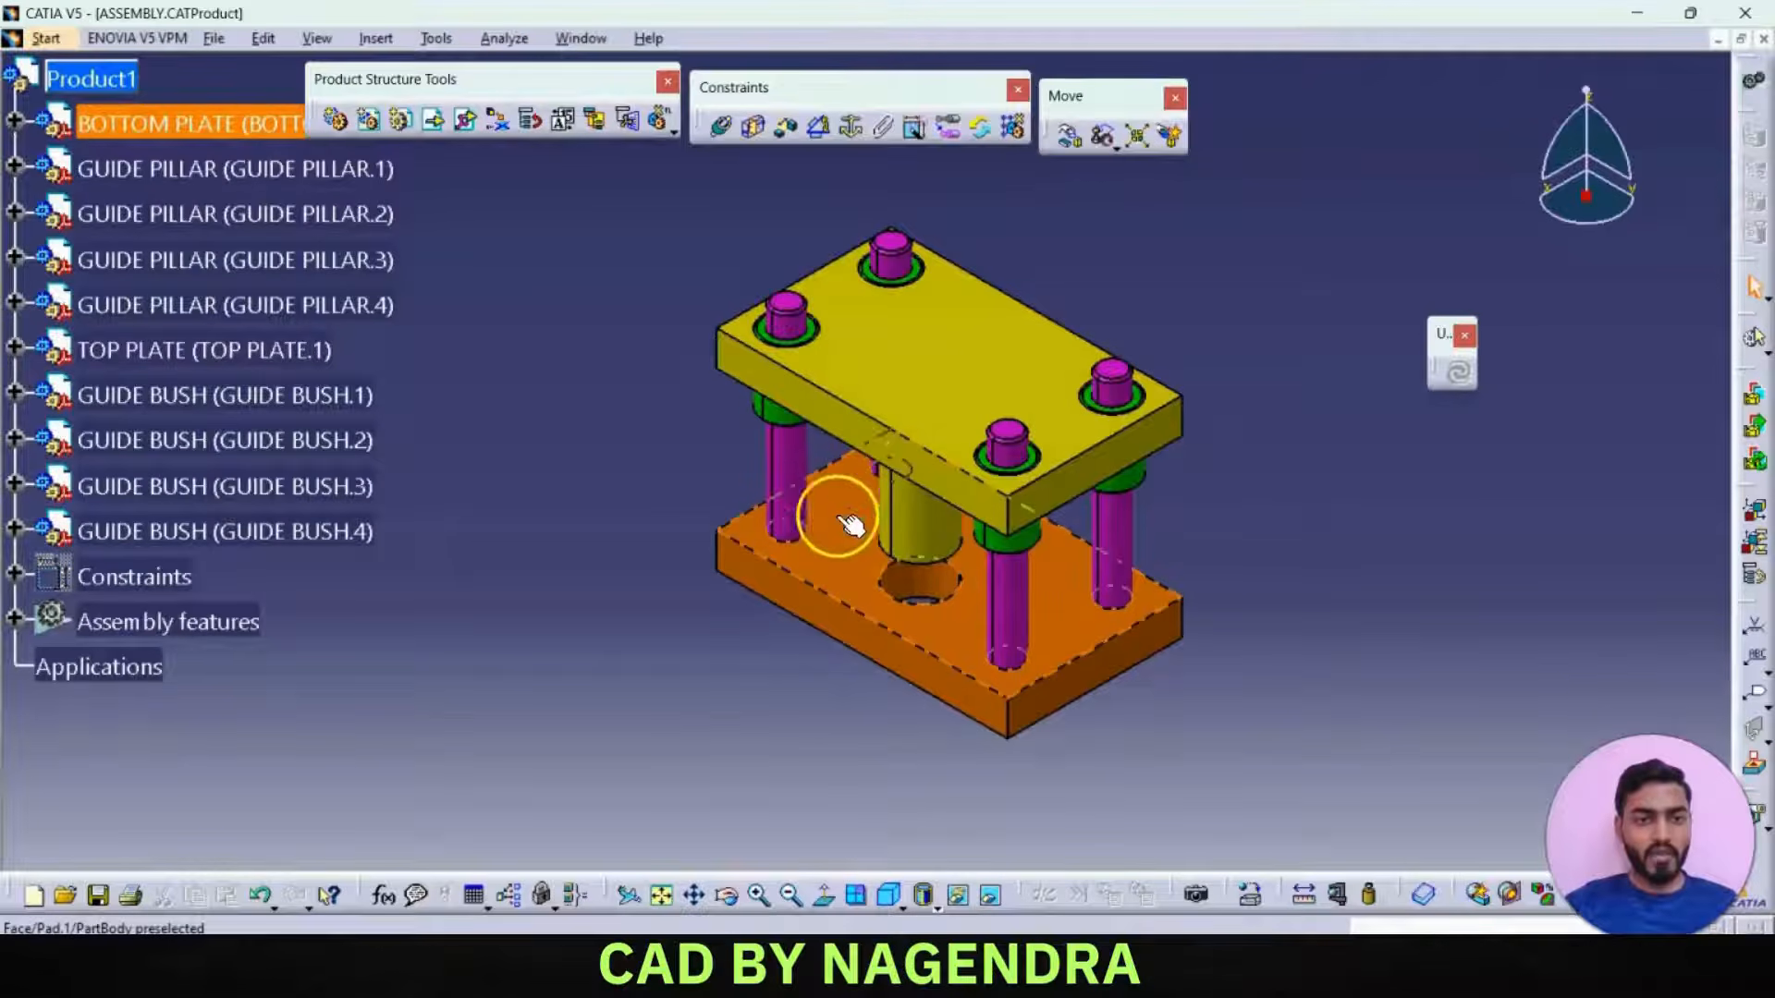
- Delete the offset constraint between the bottom plate and the top plate, and collapse the constraints in the tree
click(14, 578)
scroll(387, 578, down, 6)
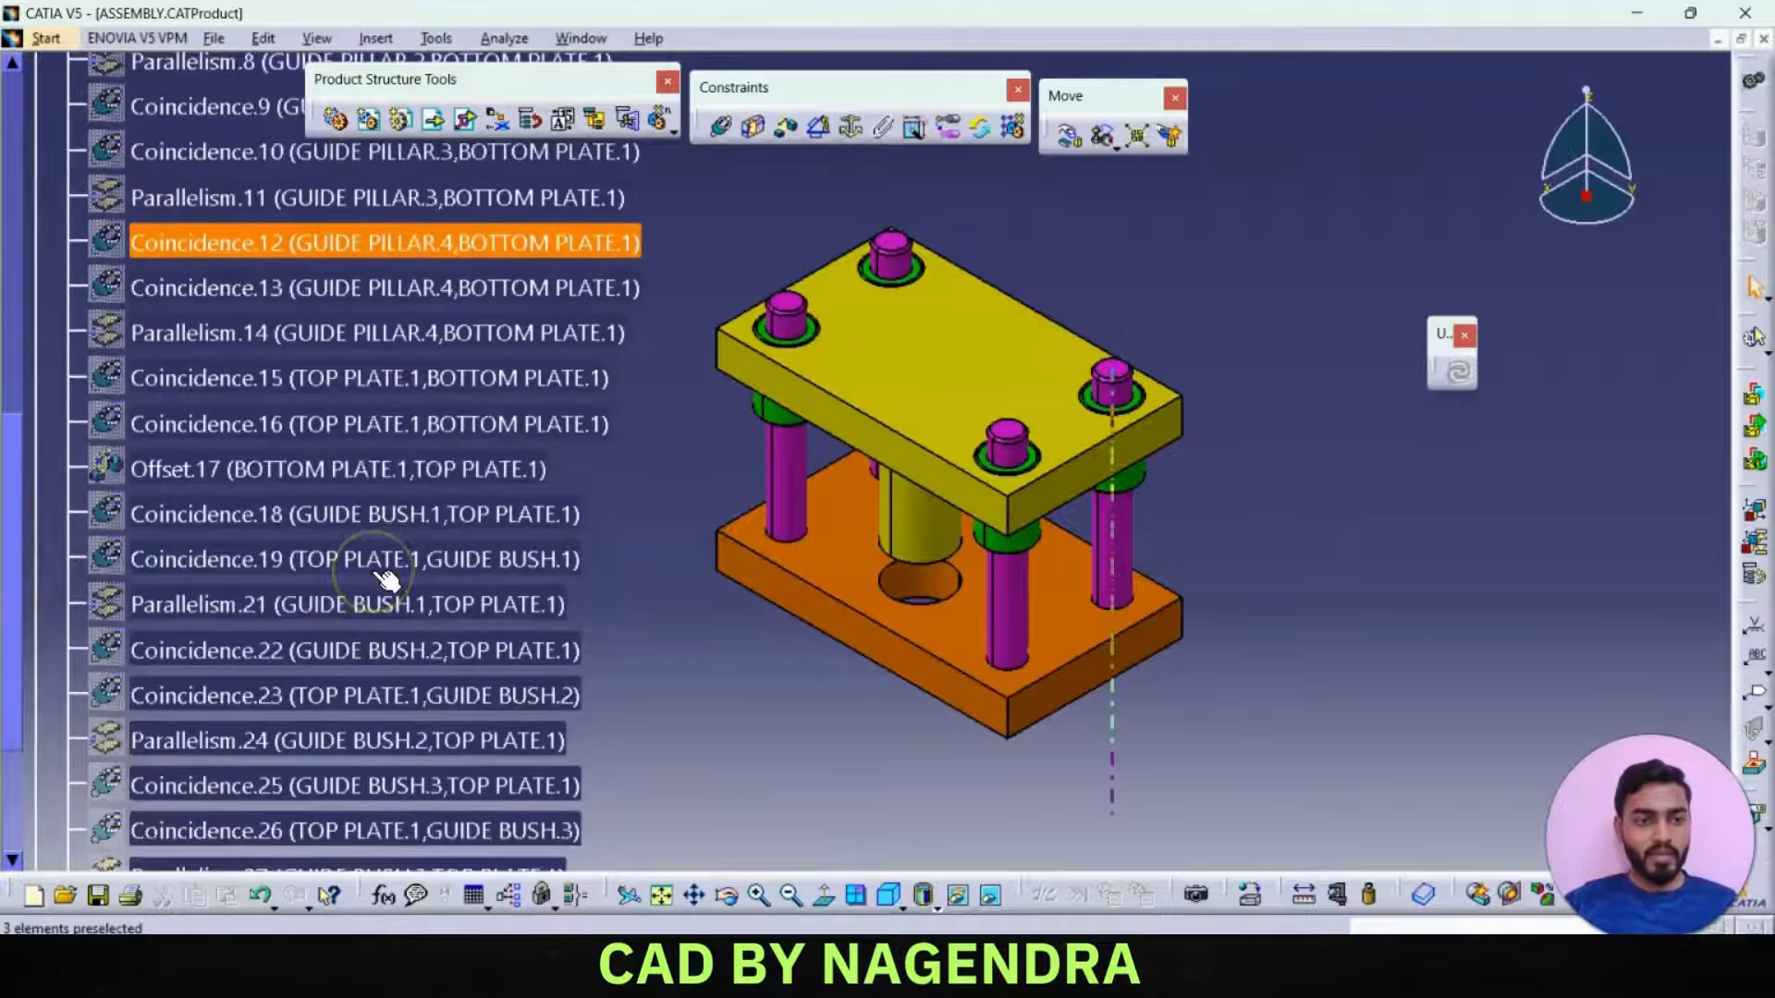
scroll(388, 578, up, 3)
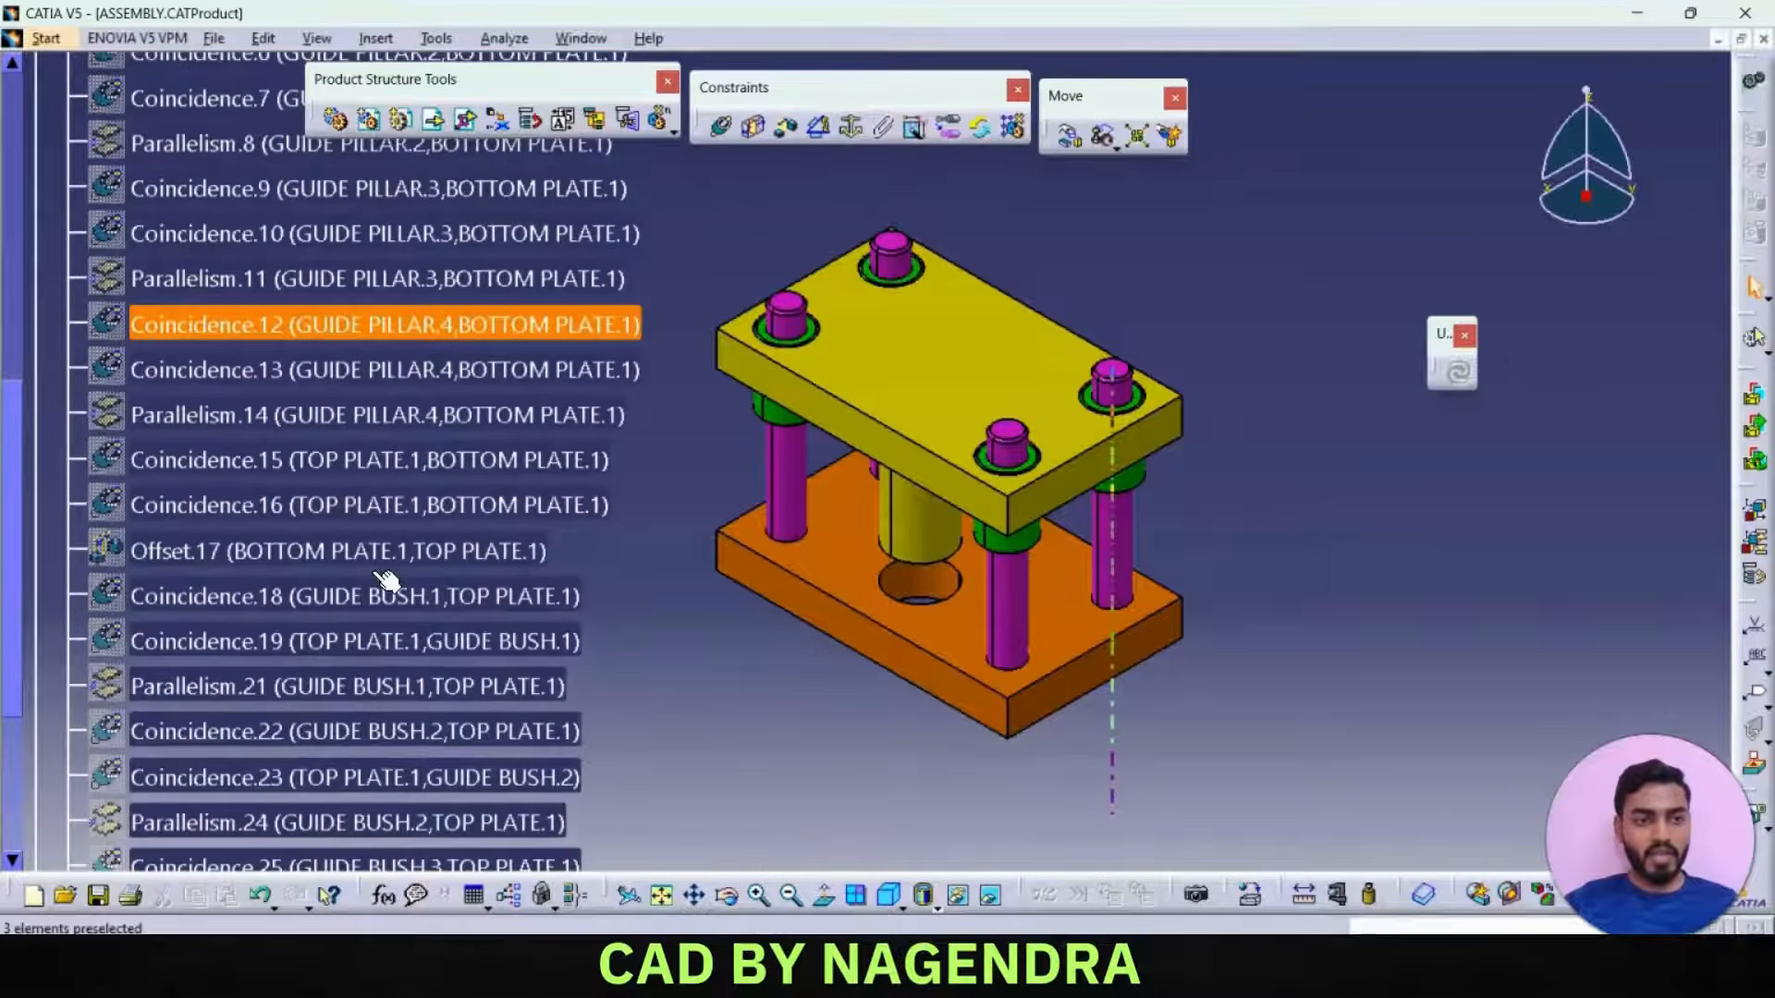
click(208, 551)
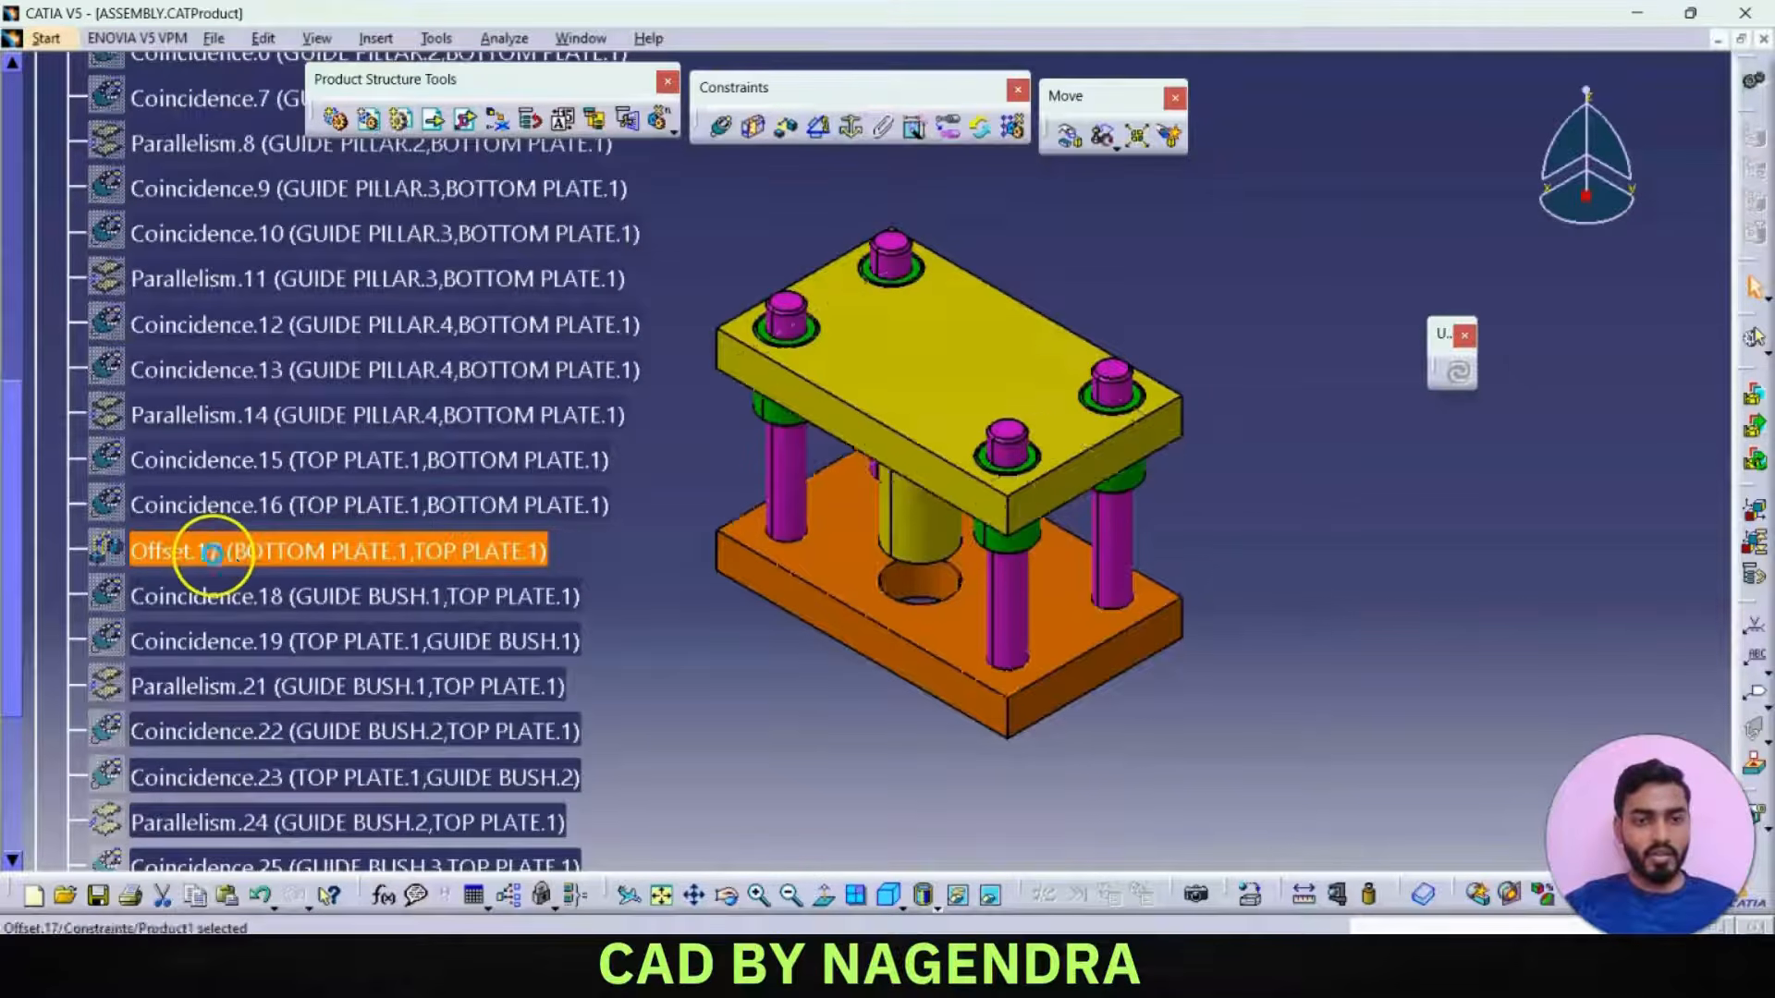
right_click(305, 551)
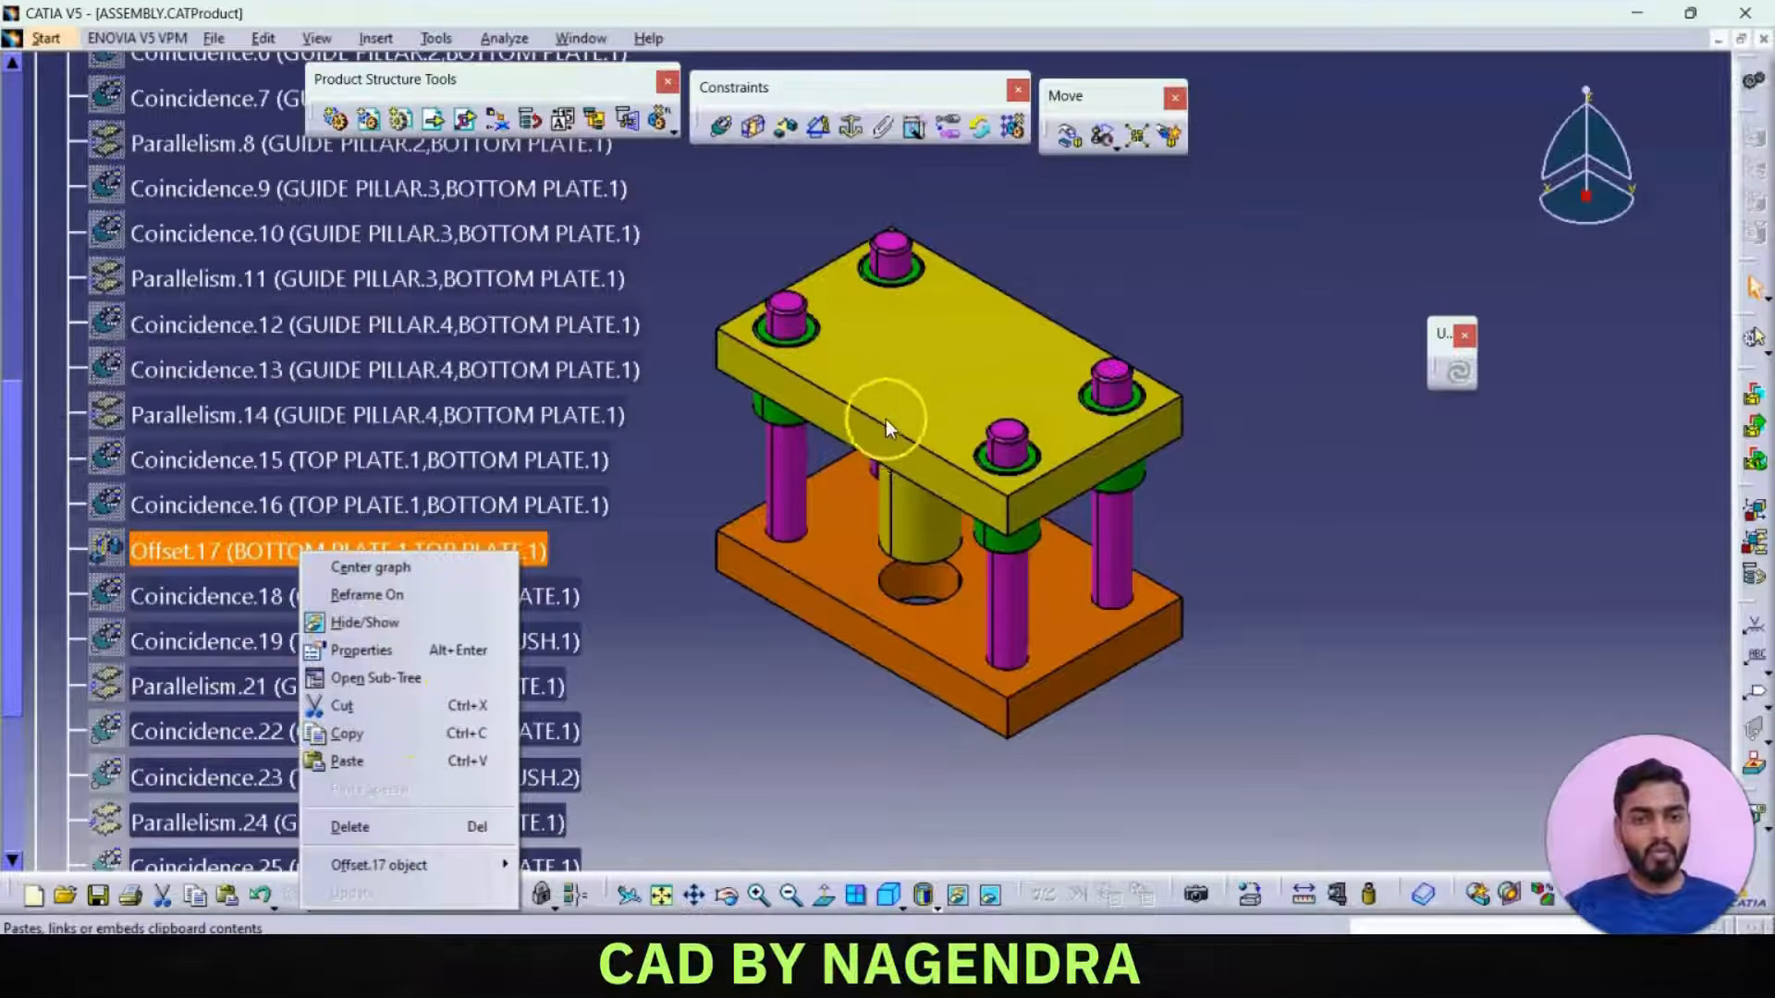
click(401, 824)
scroll(496, 622, up, 5)
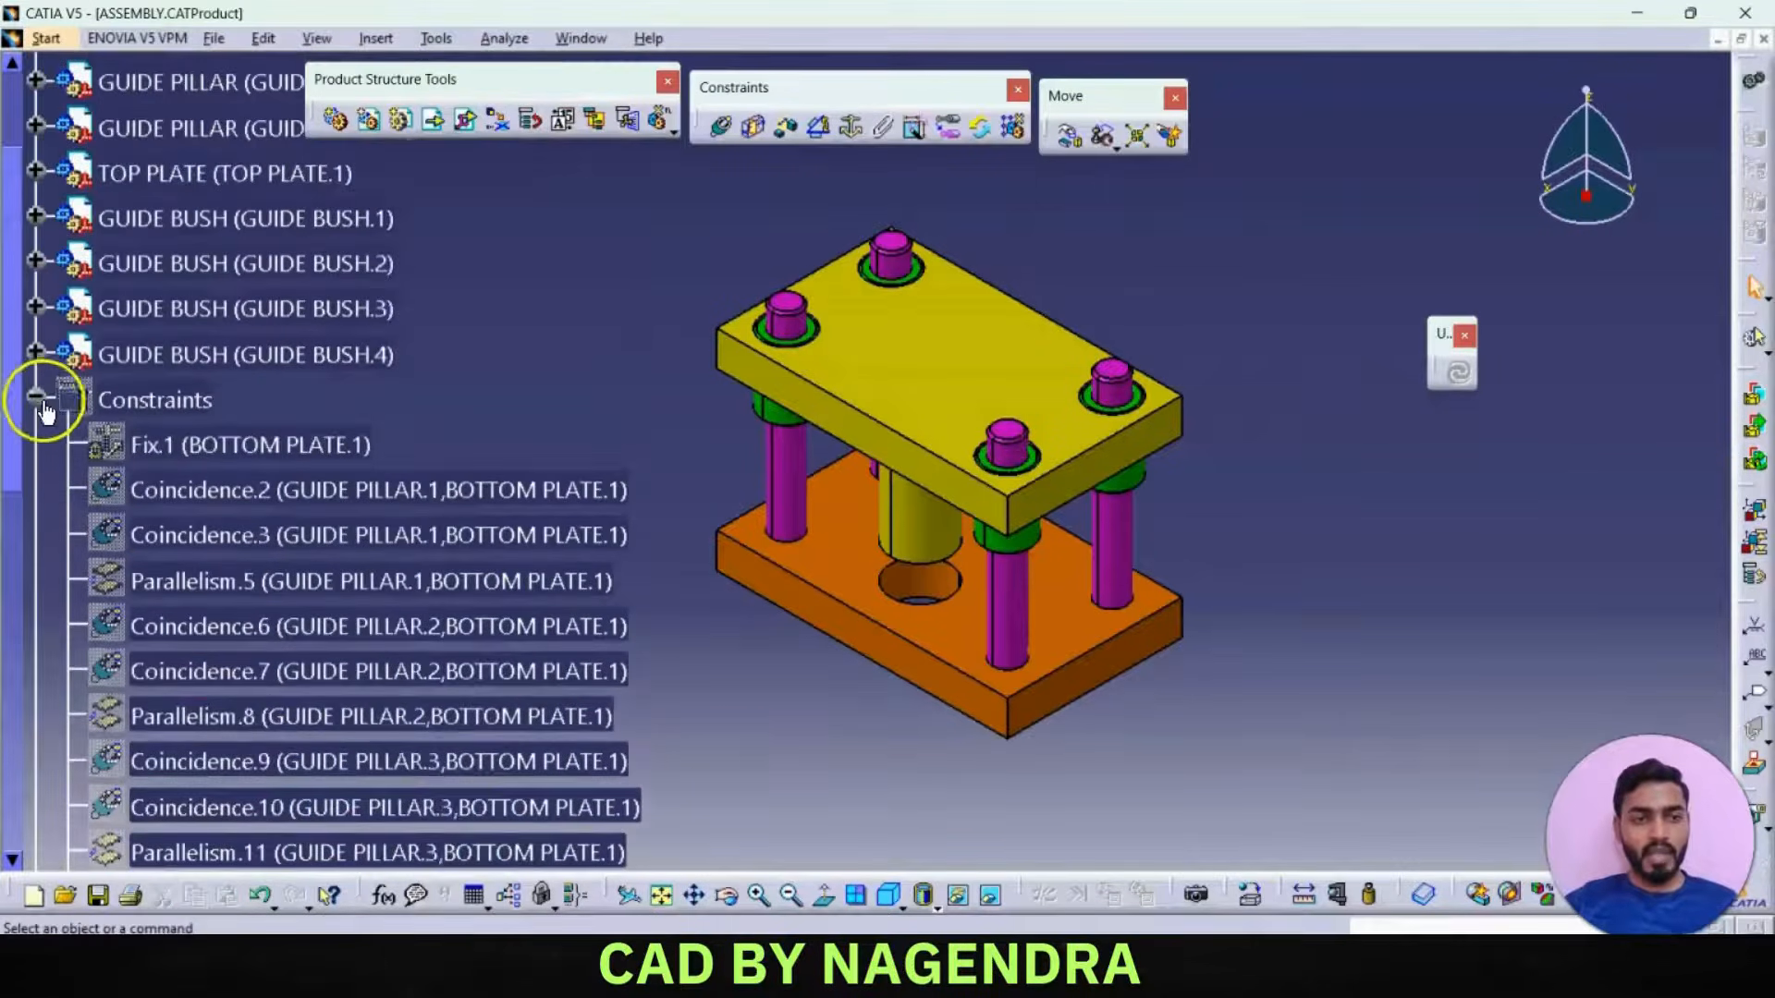
click(36, 397)
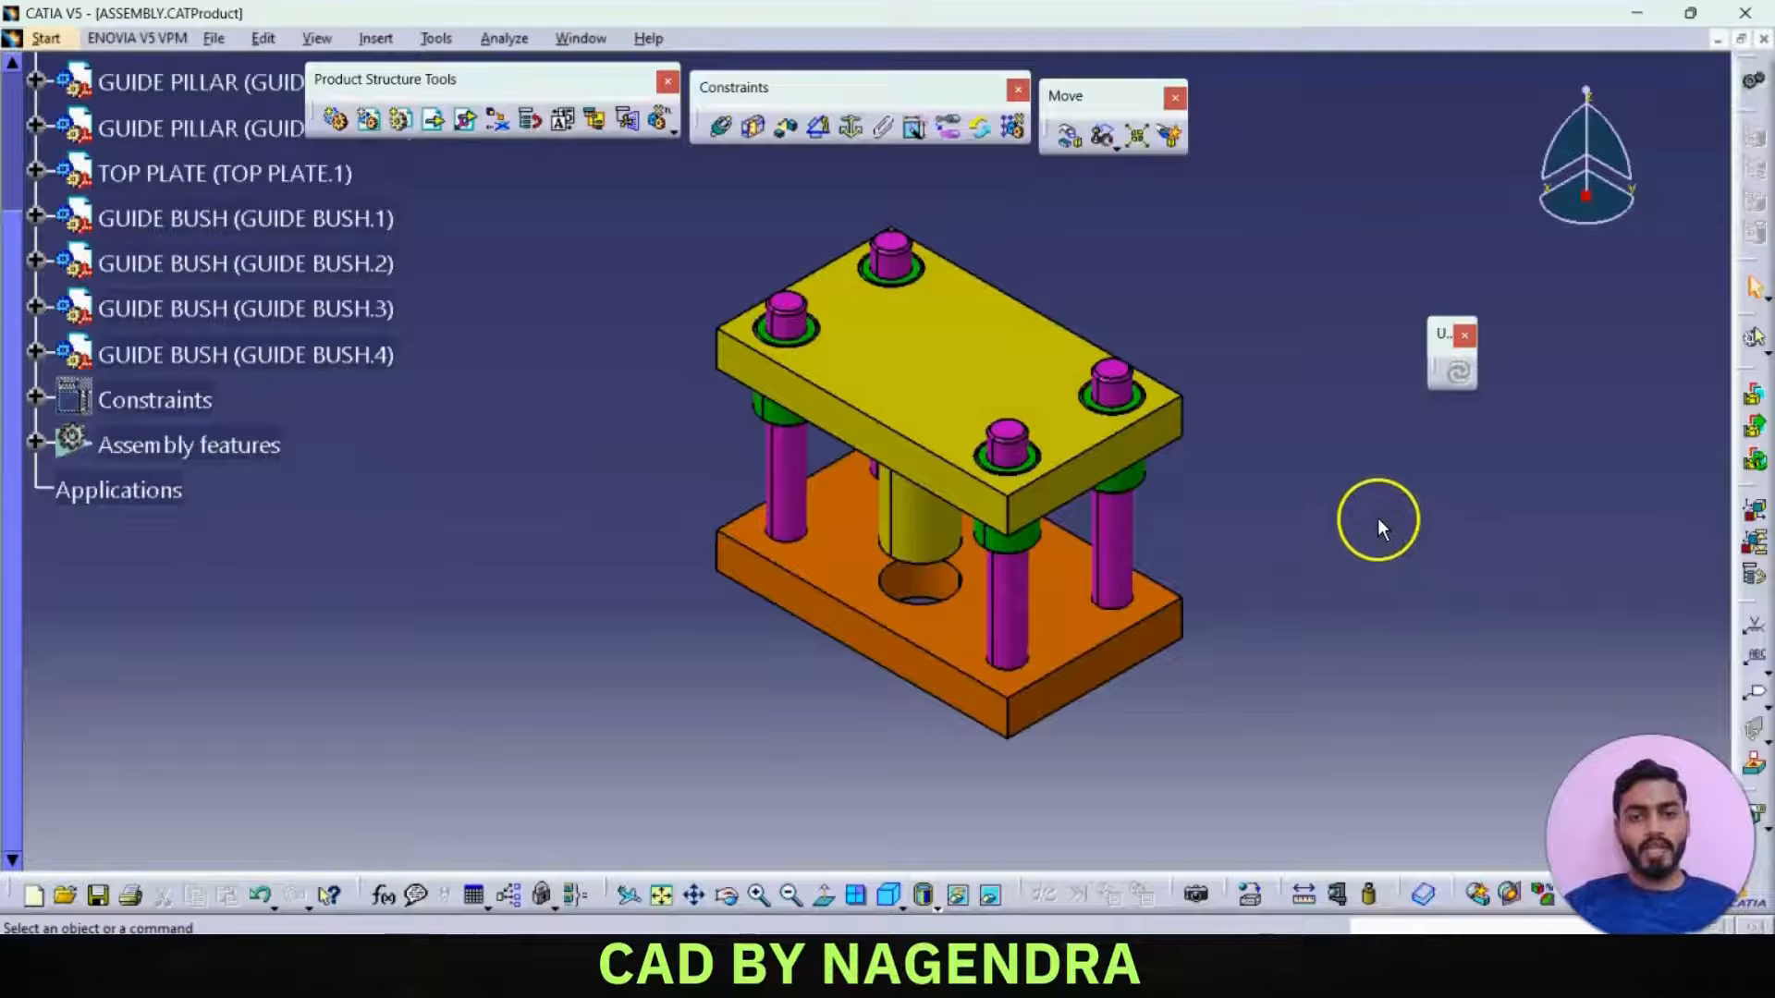
- Switch to the DMU Kinematics workbench and undock its DMU Kinematics and DMU Generic Animation toolbars above the model
click(63, 42)
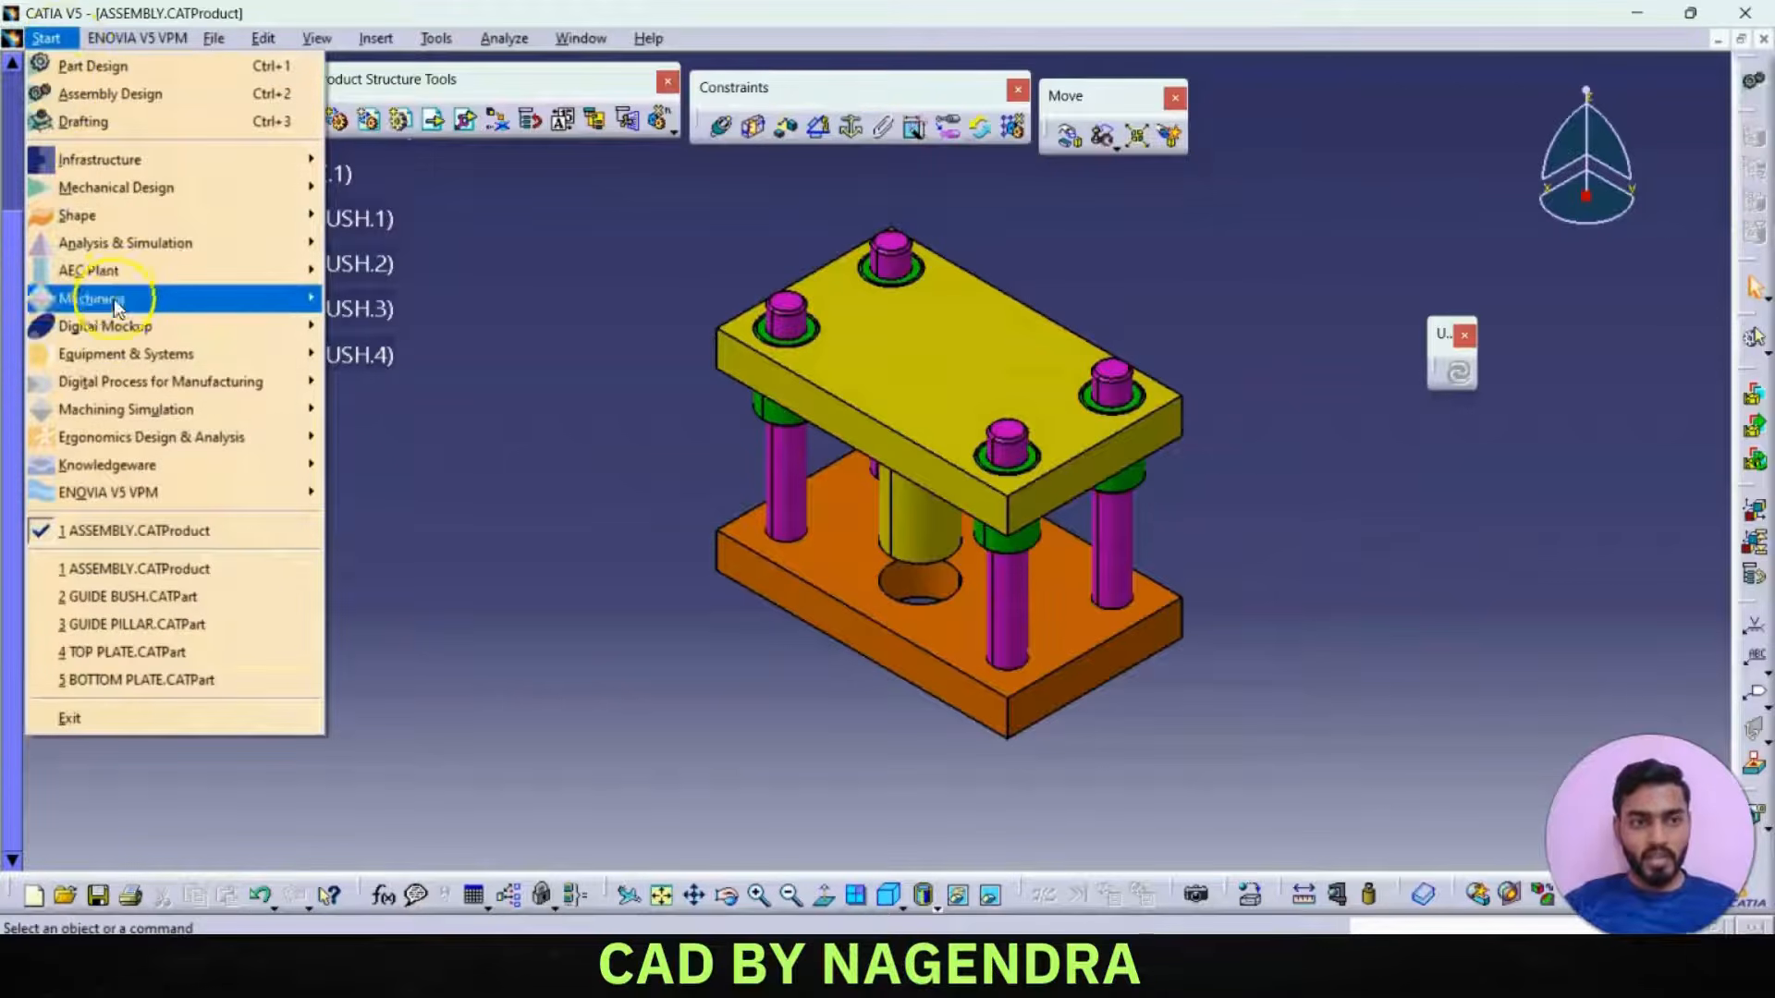
mouse_move(113, 326)
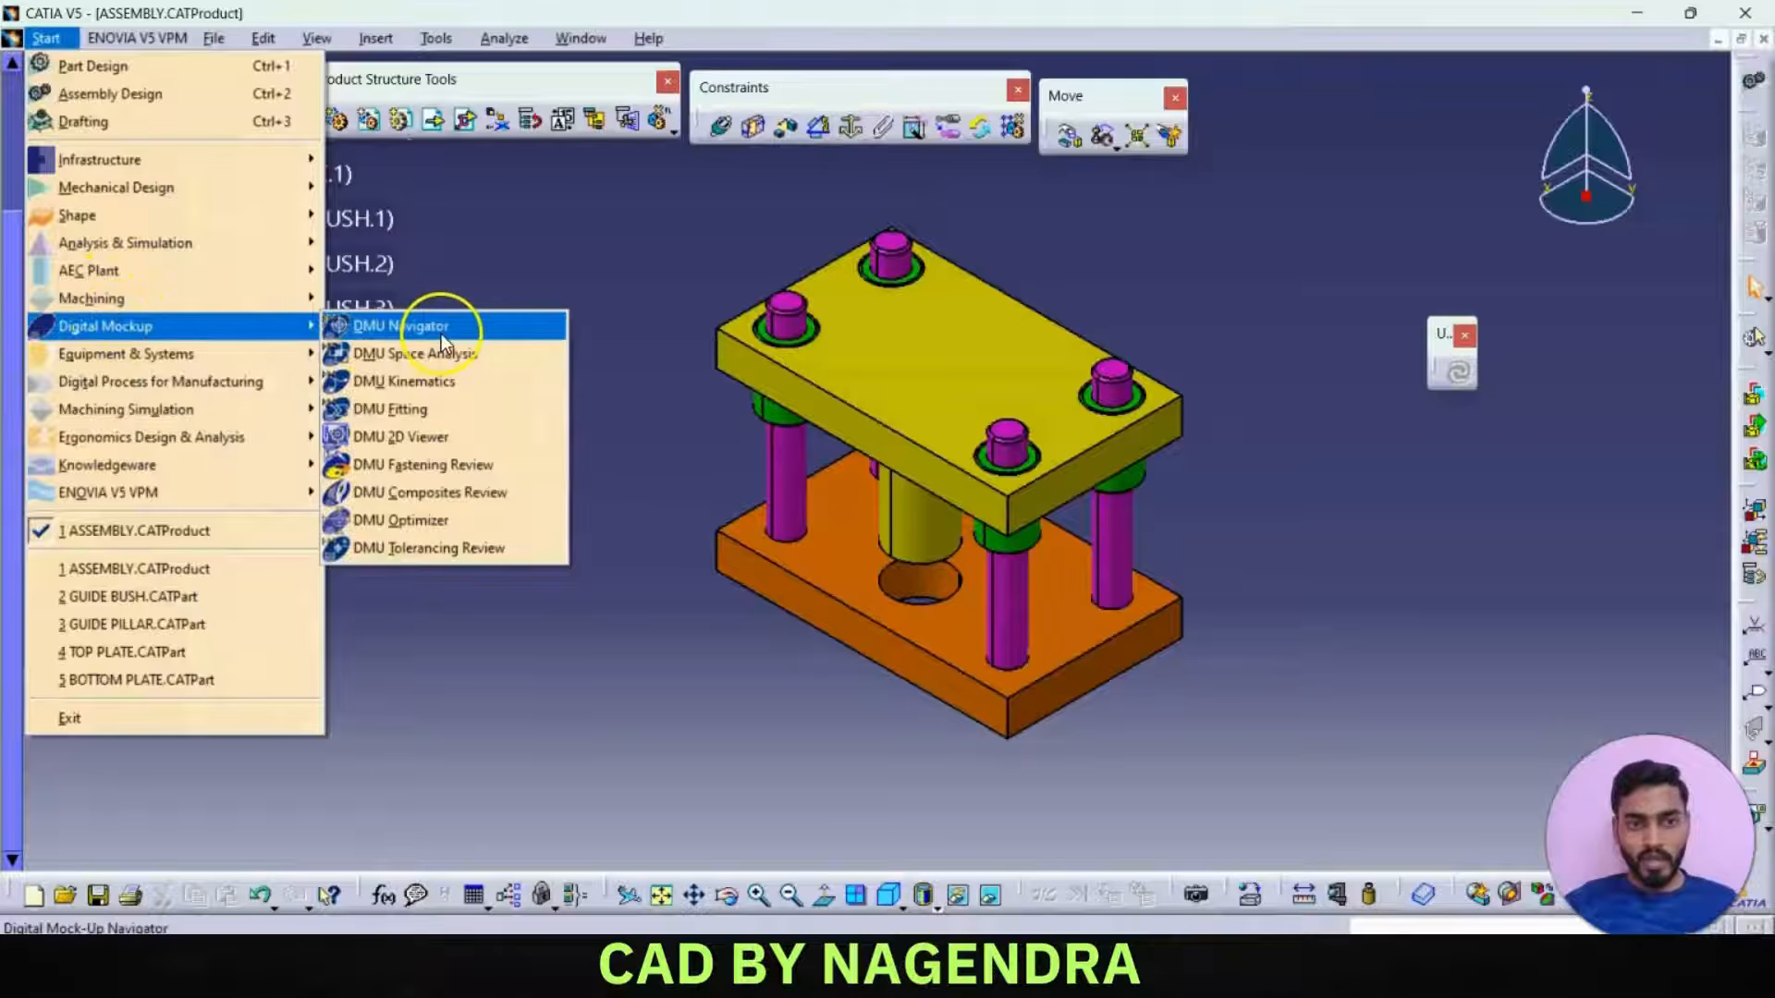
click(464, 381)
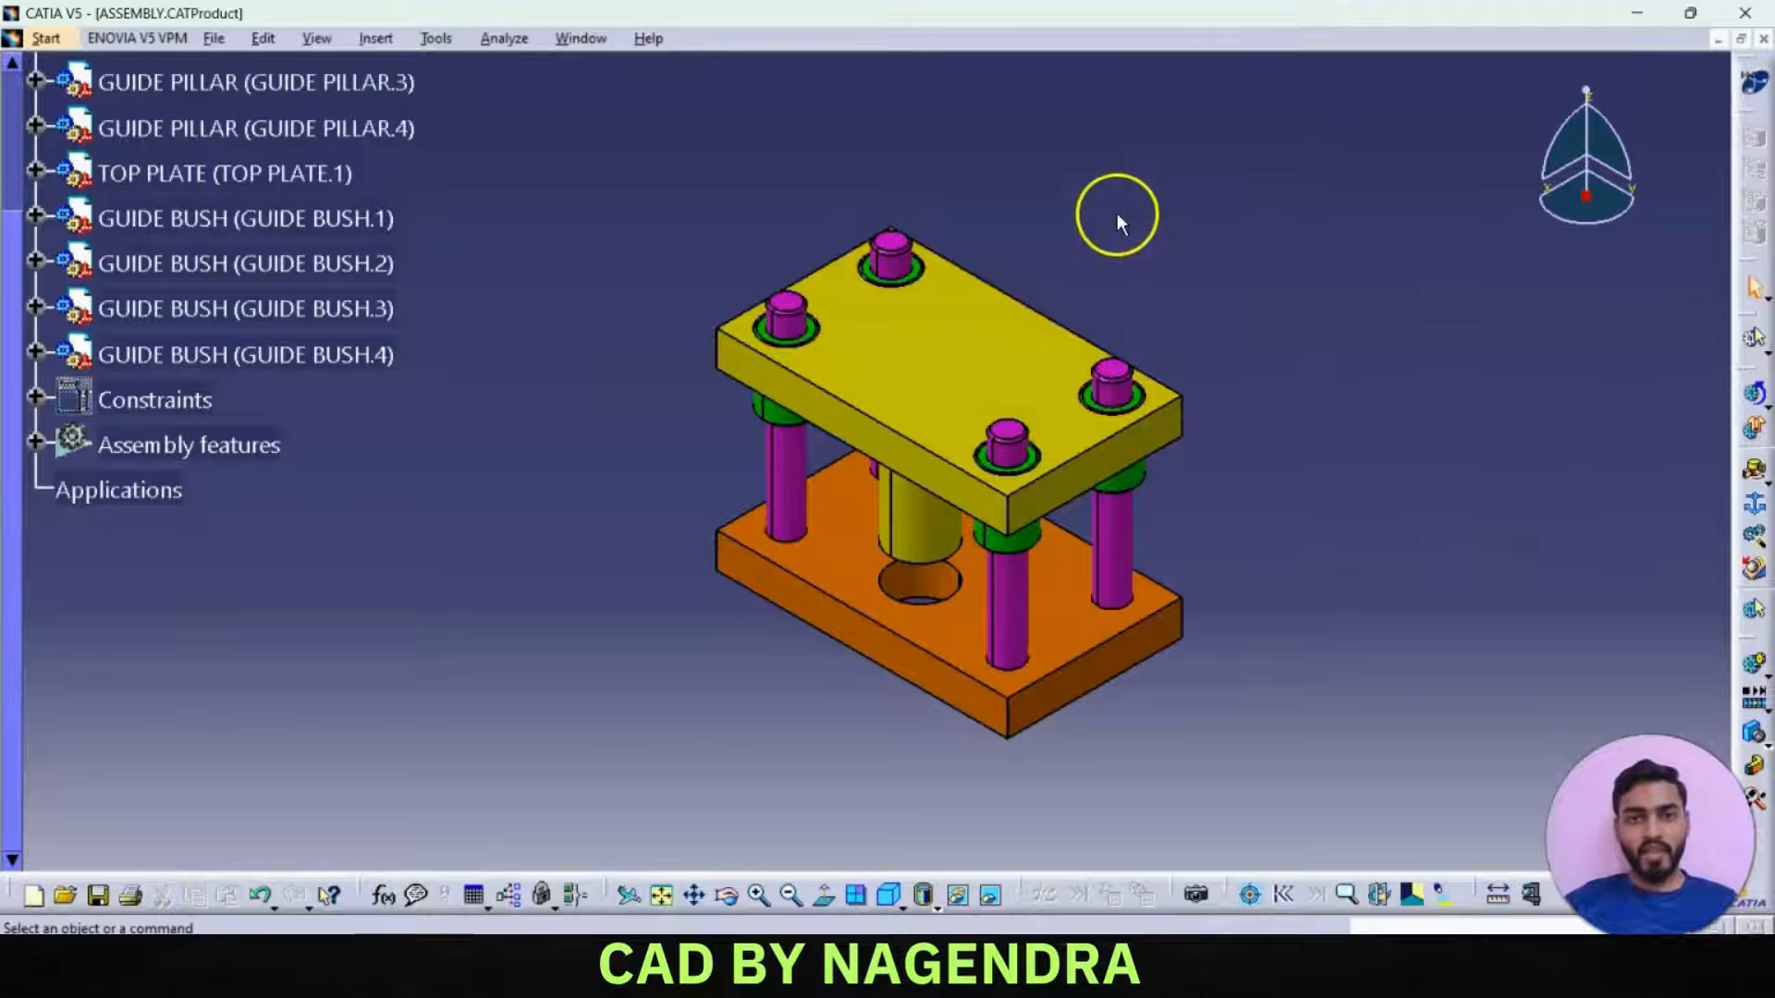
click(1753, 392)
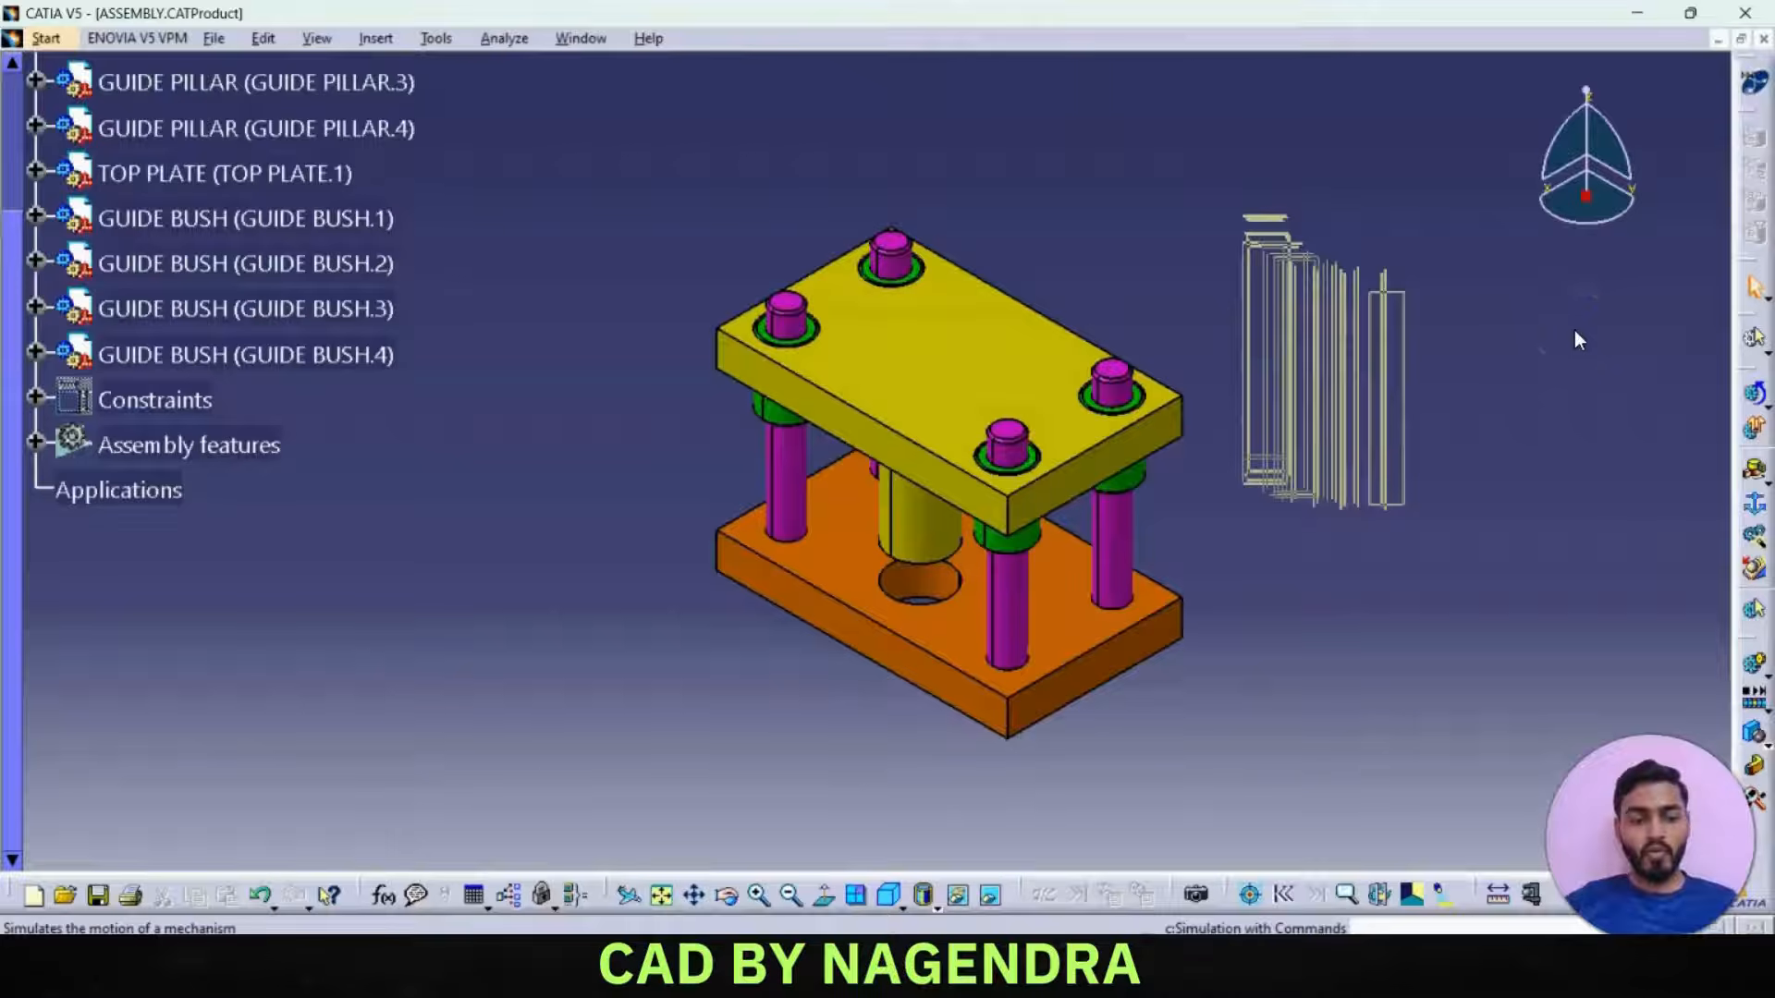
drag(1573, 330, 652, 129)
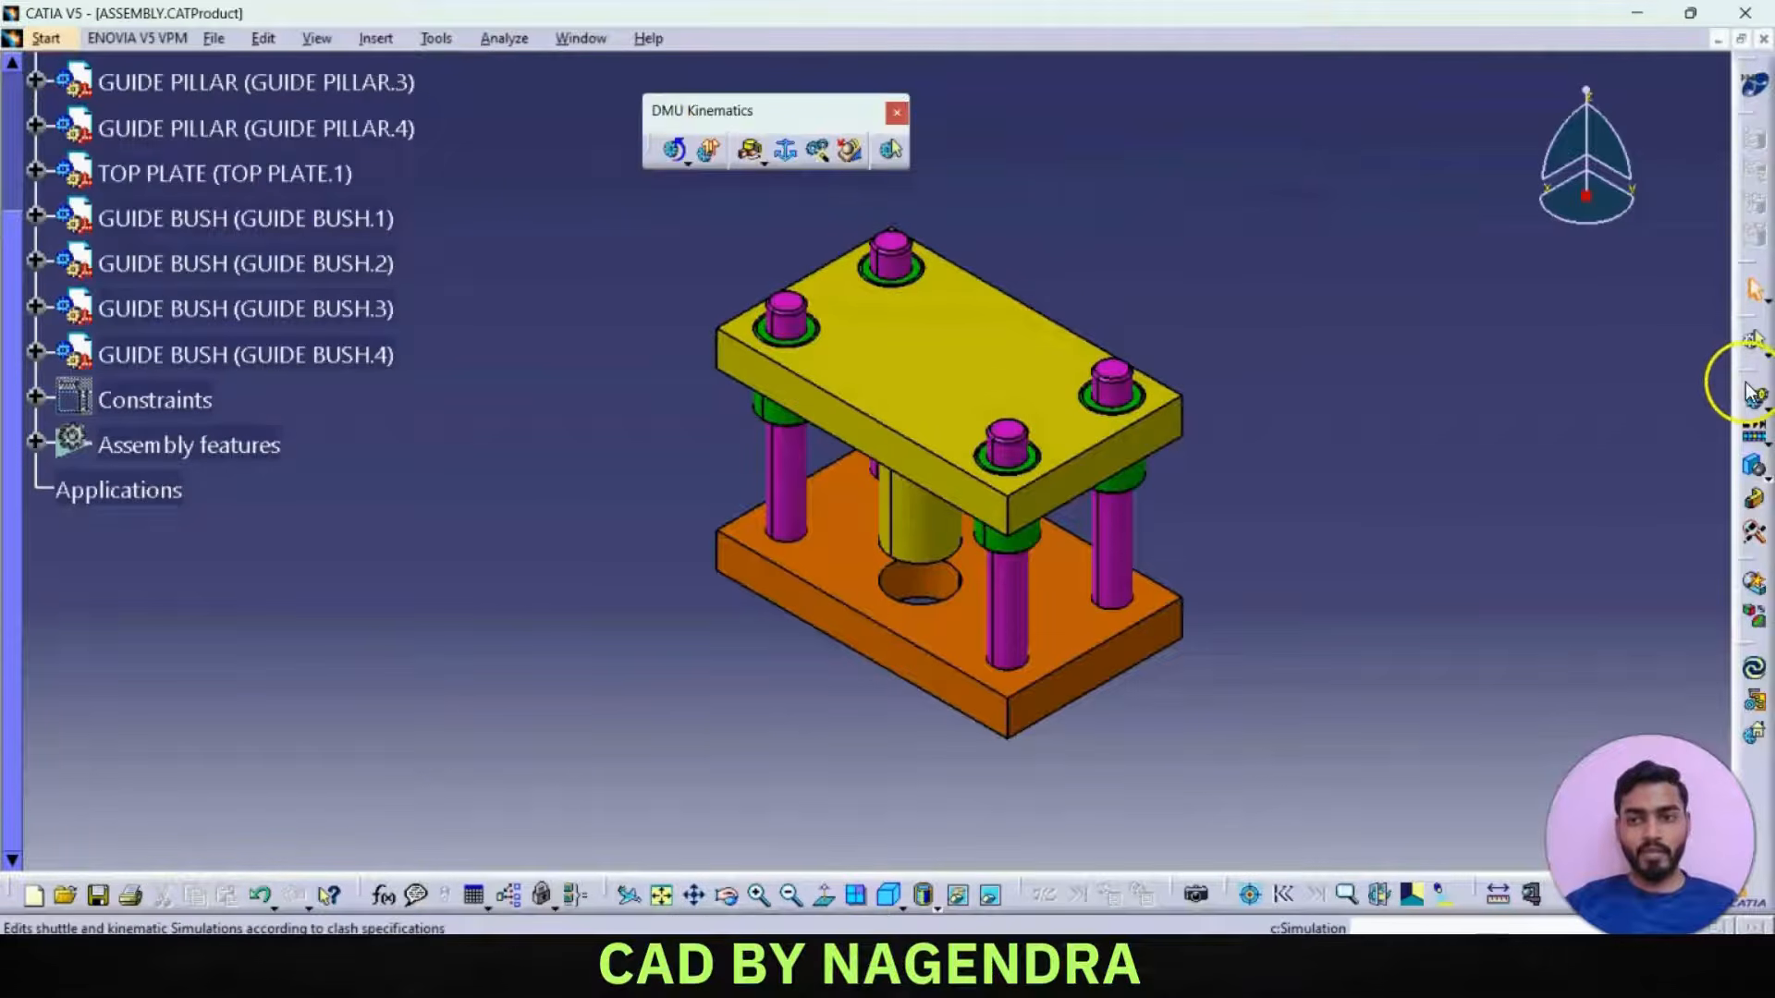
drag(1722, 373, 1094, 110)
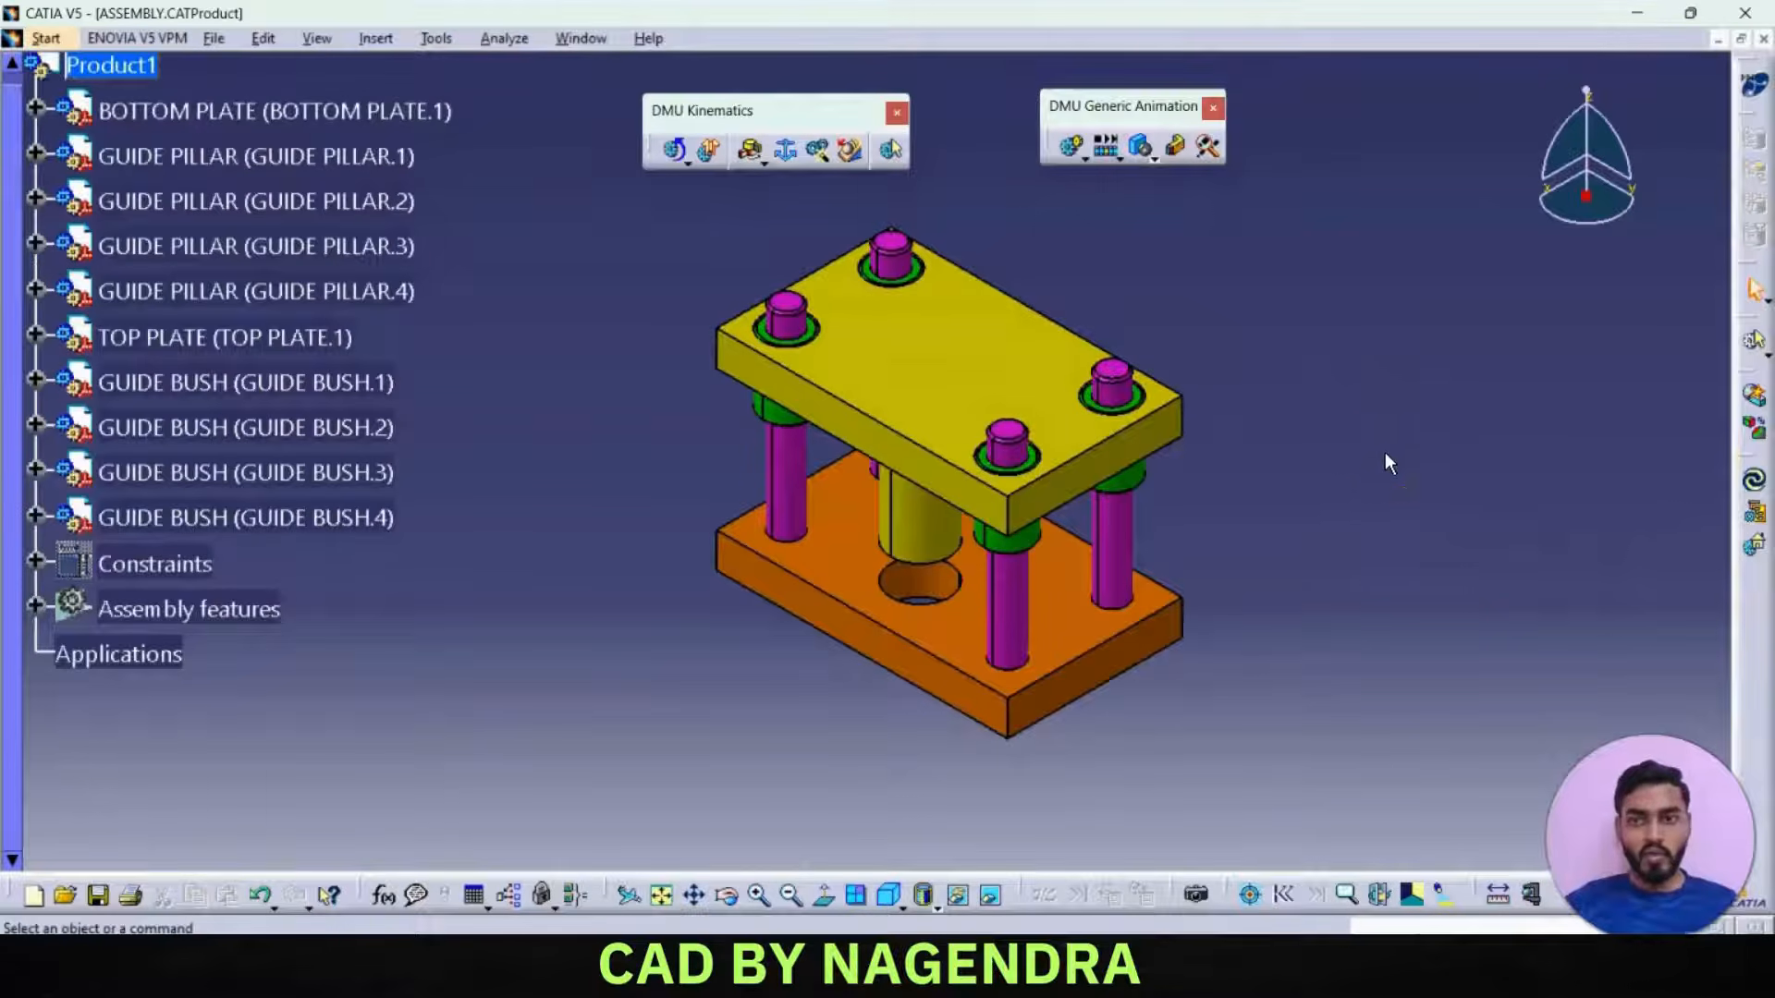
- Create a new mechanism with the default name and define the bottom plate as its fixed part
click(787, 152)
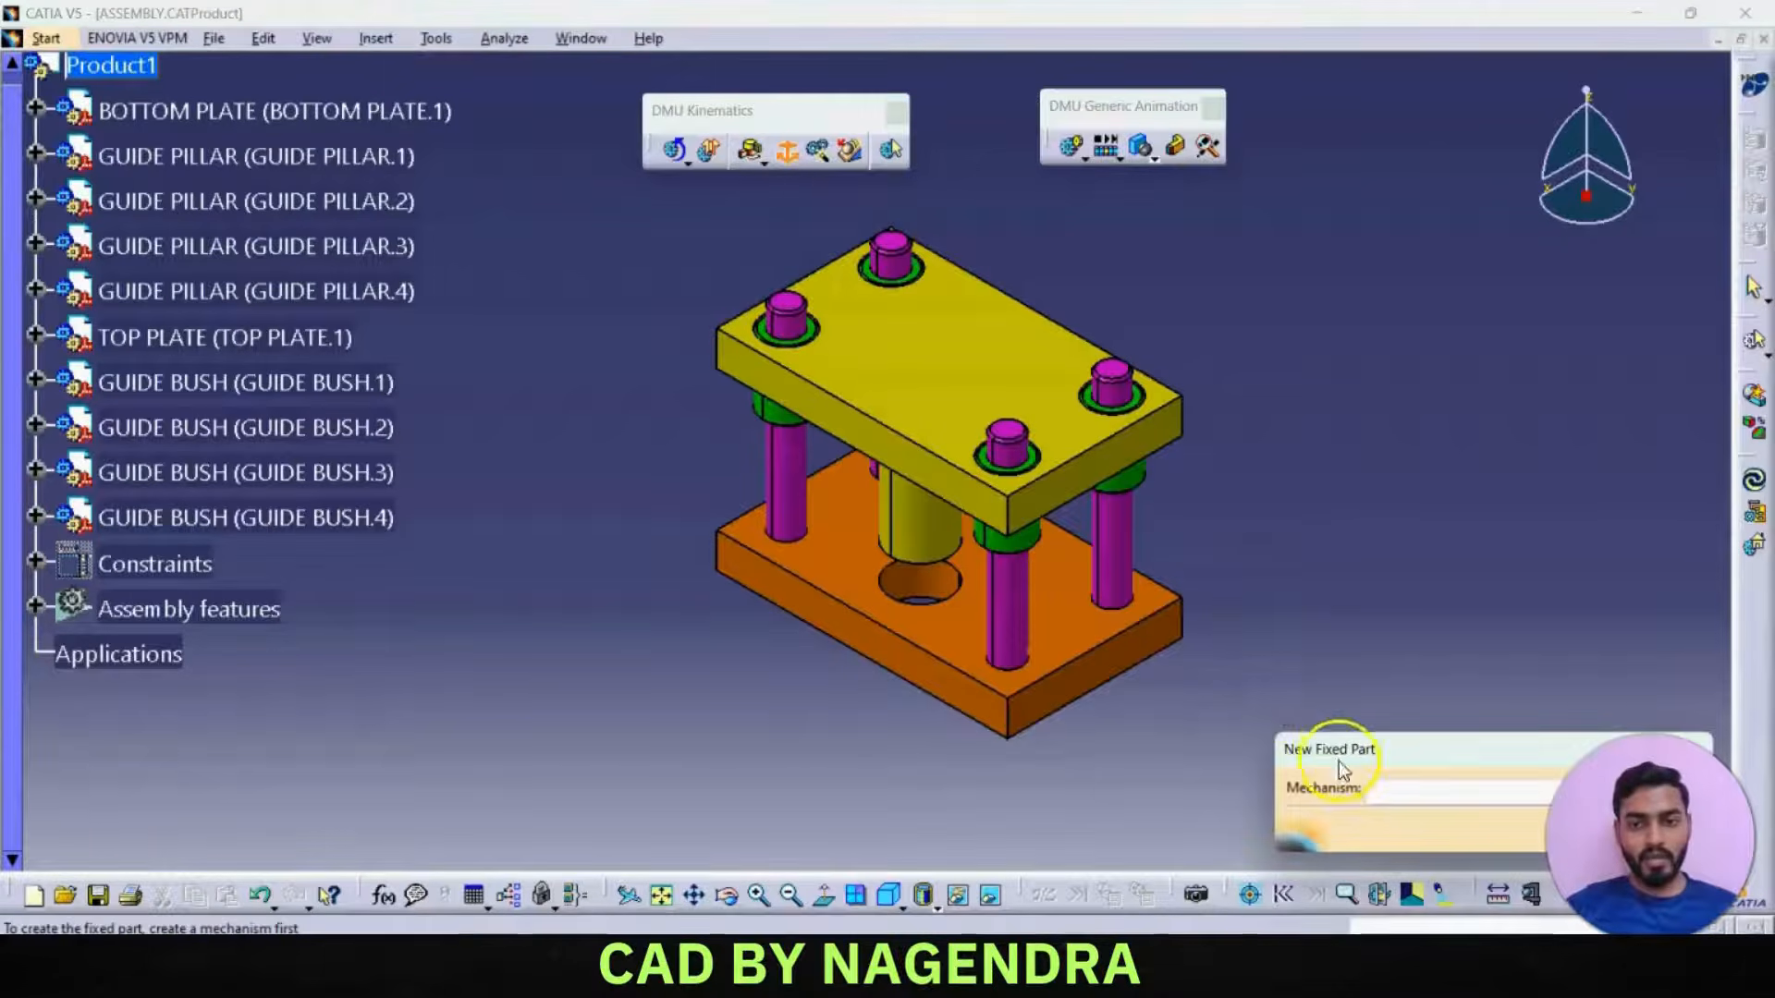
drag(1339, 762, 1265, 262)
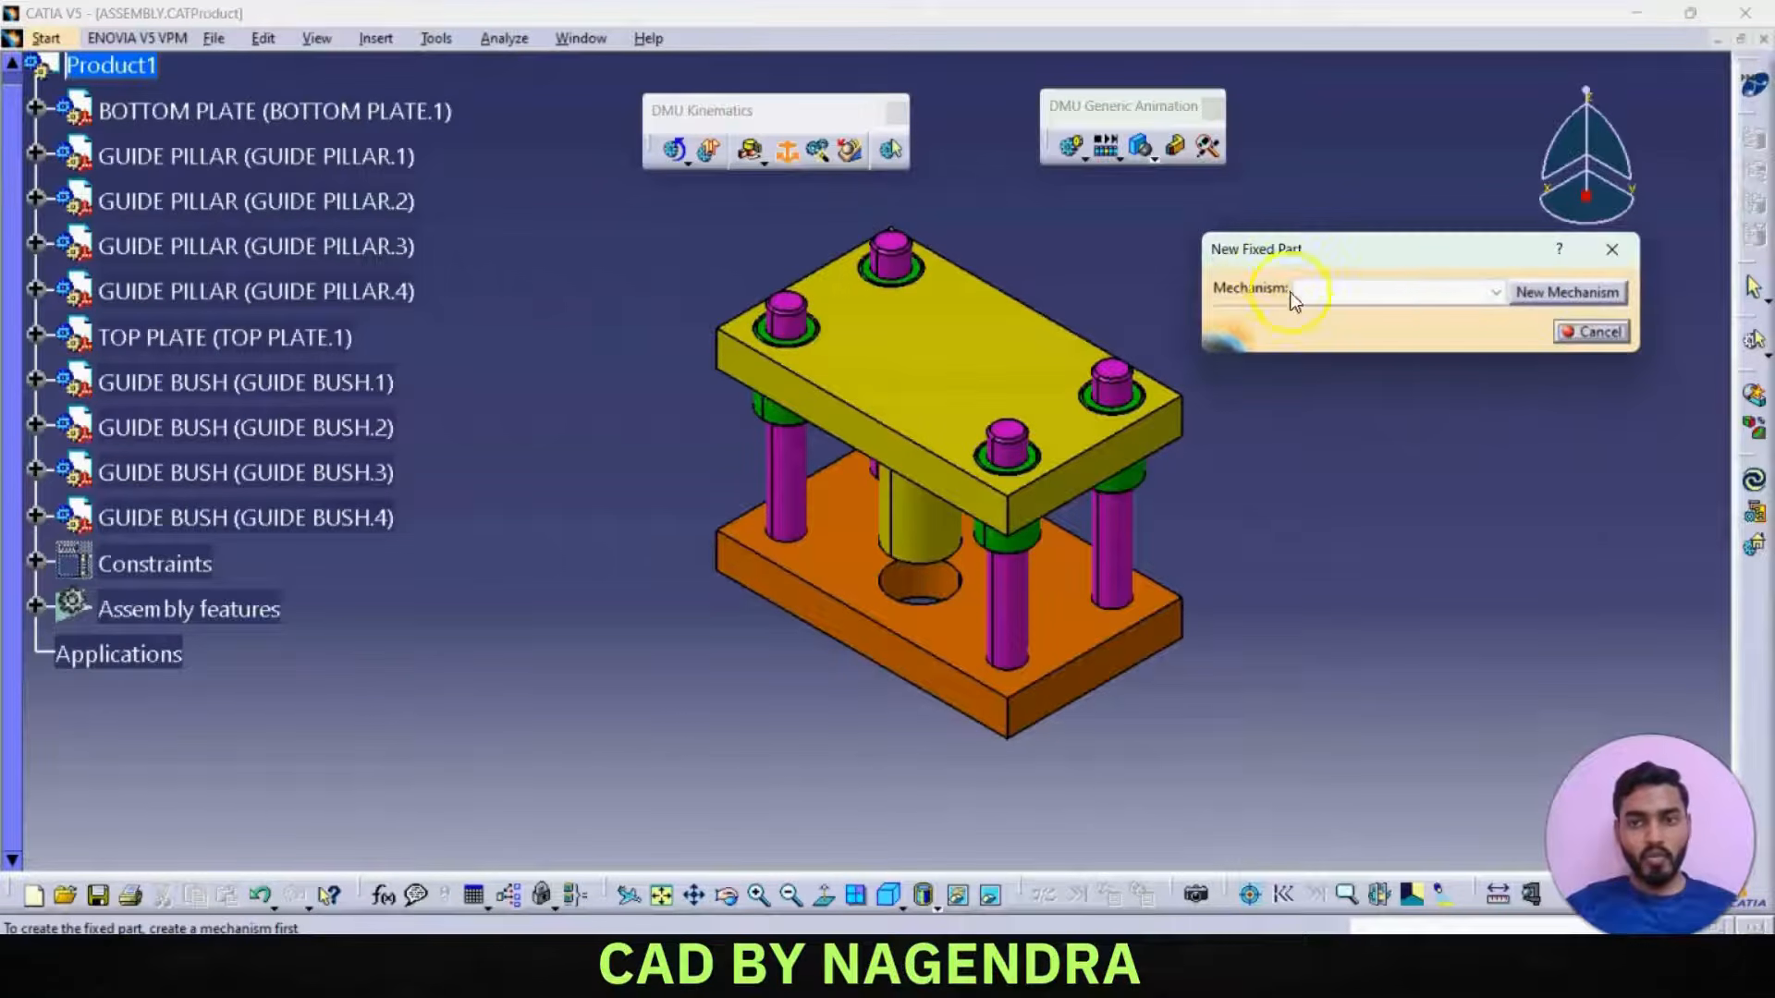
click(1537, 292)
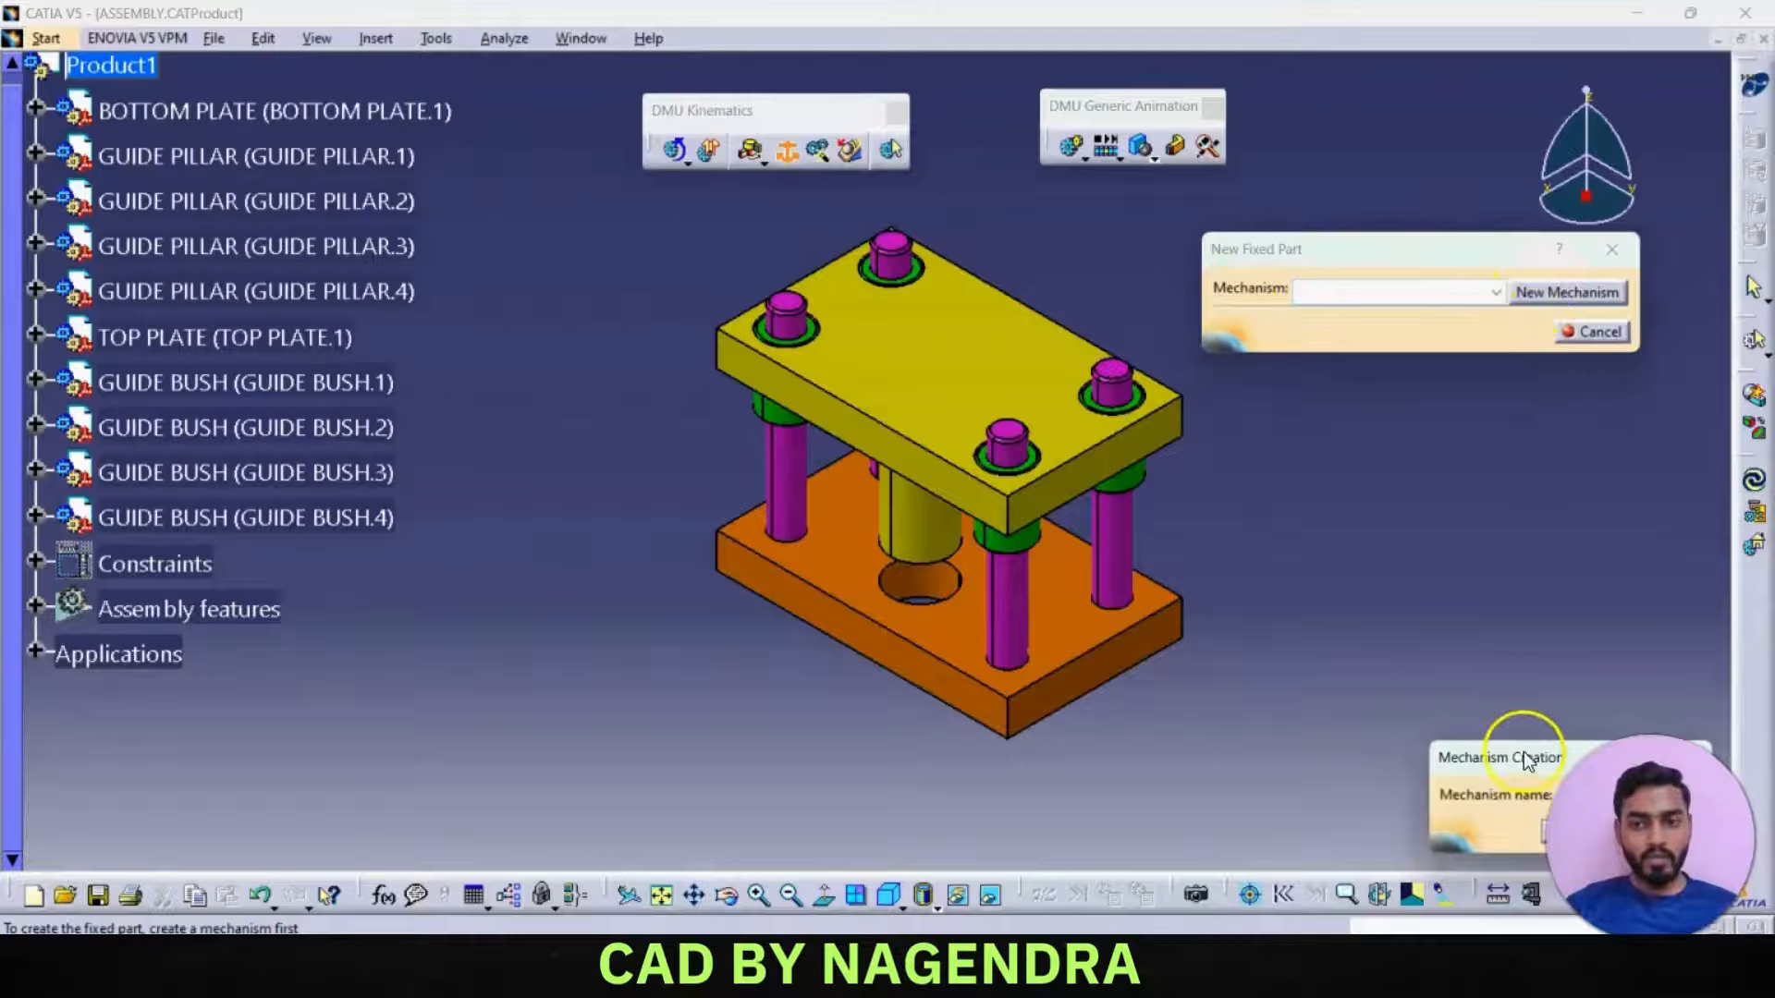
drag(1525, 760, 1443, 430)
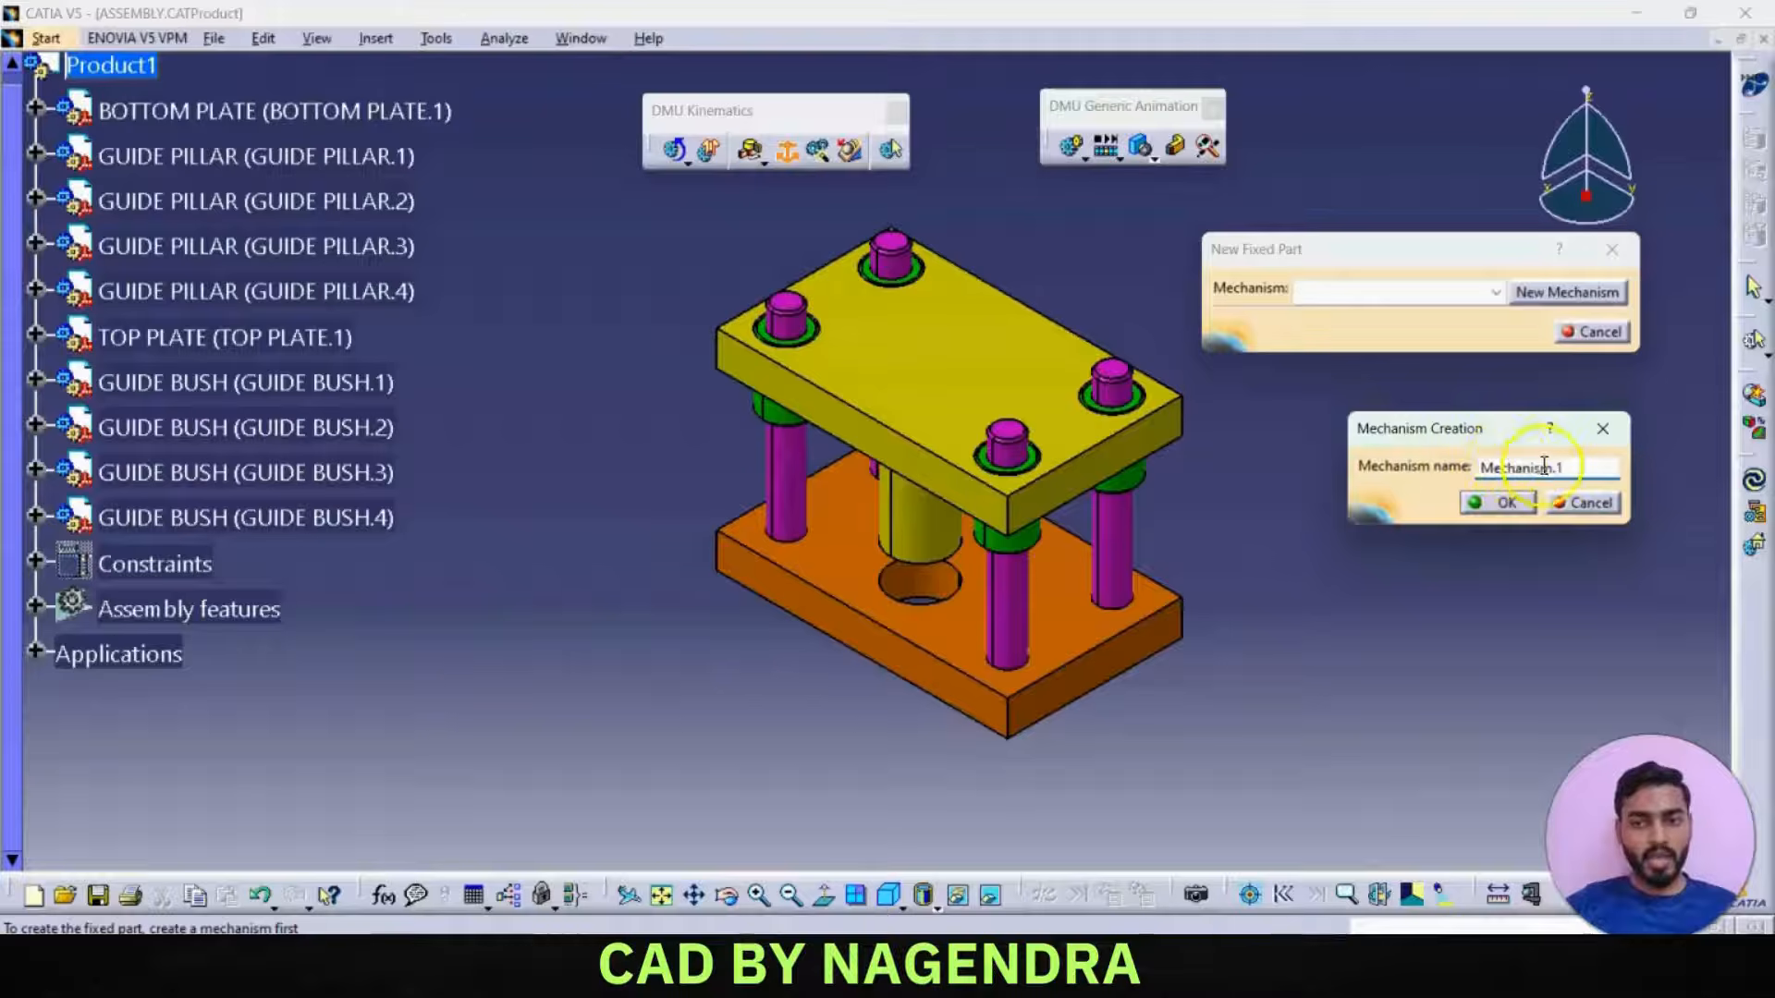
click(1495, 504)
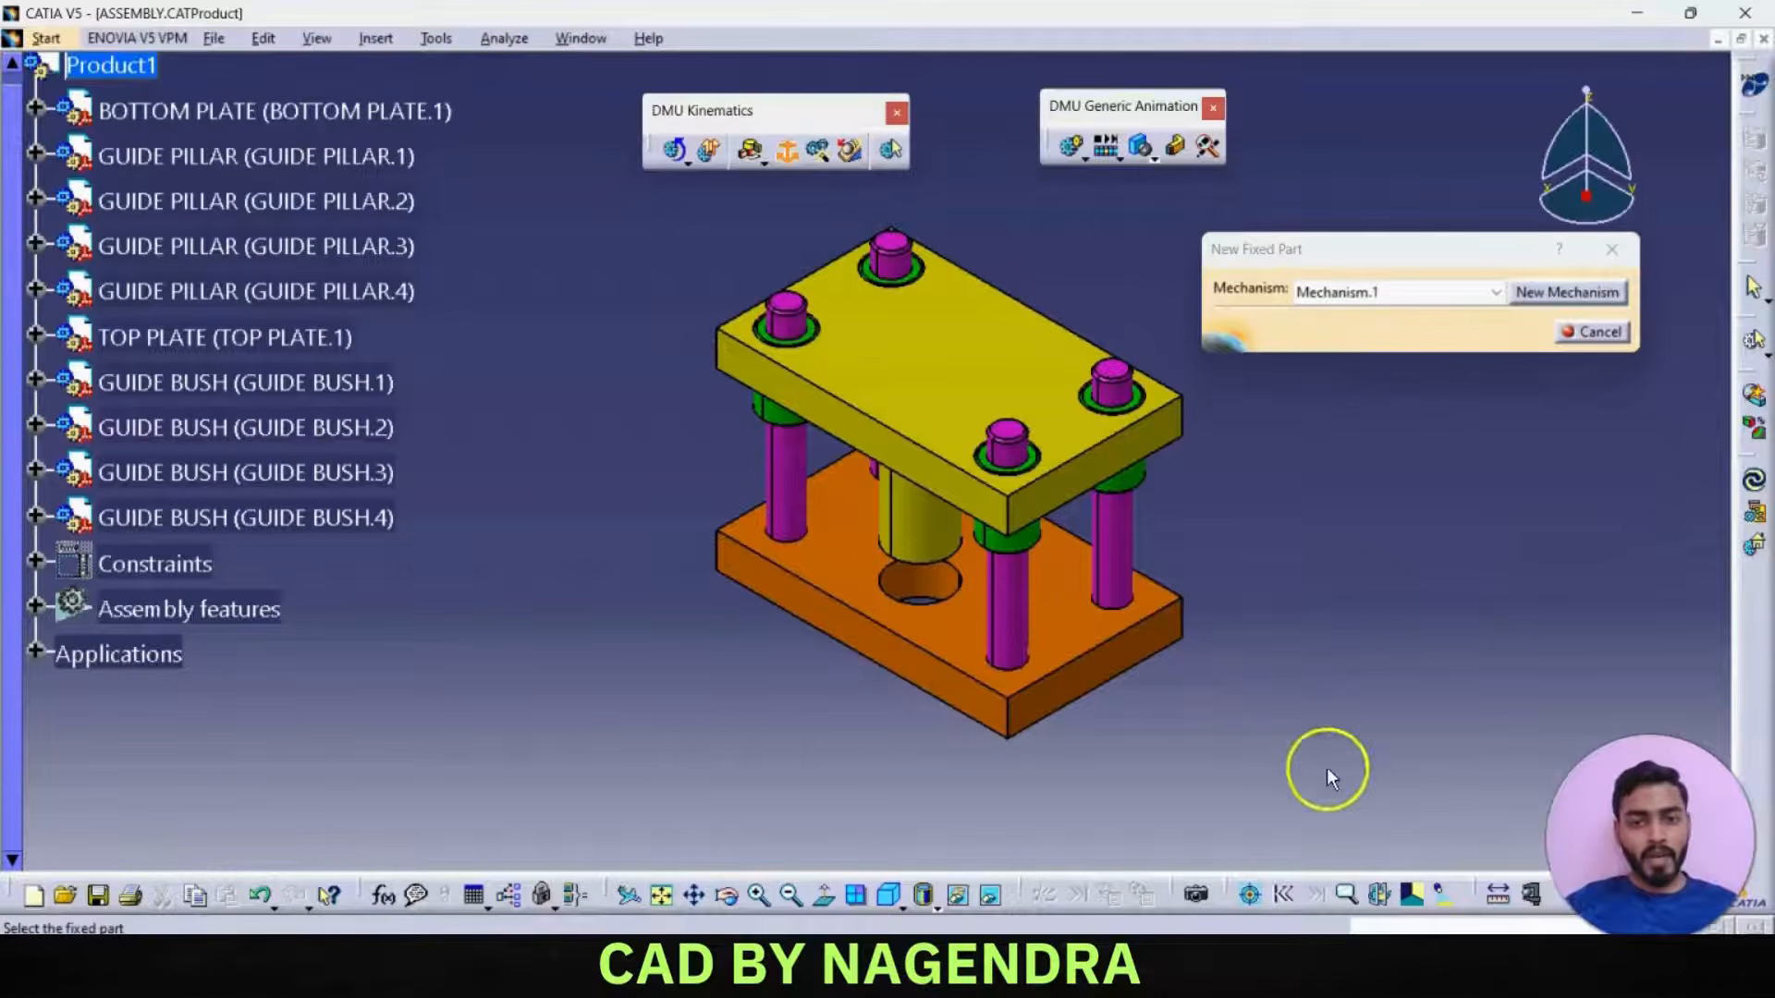
click(909, 663)
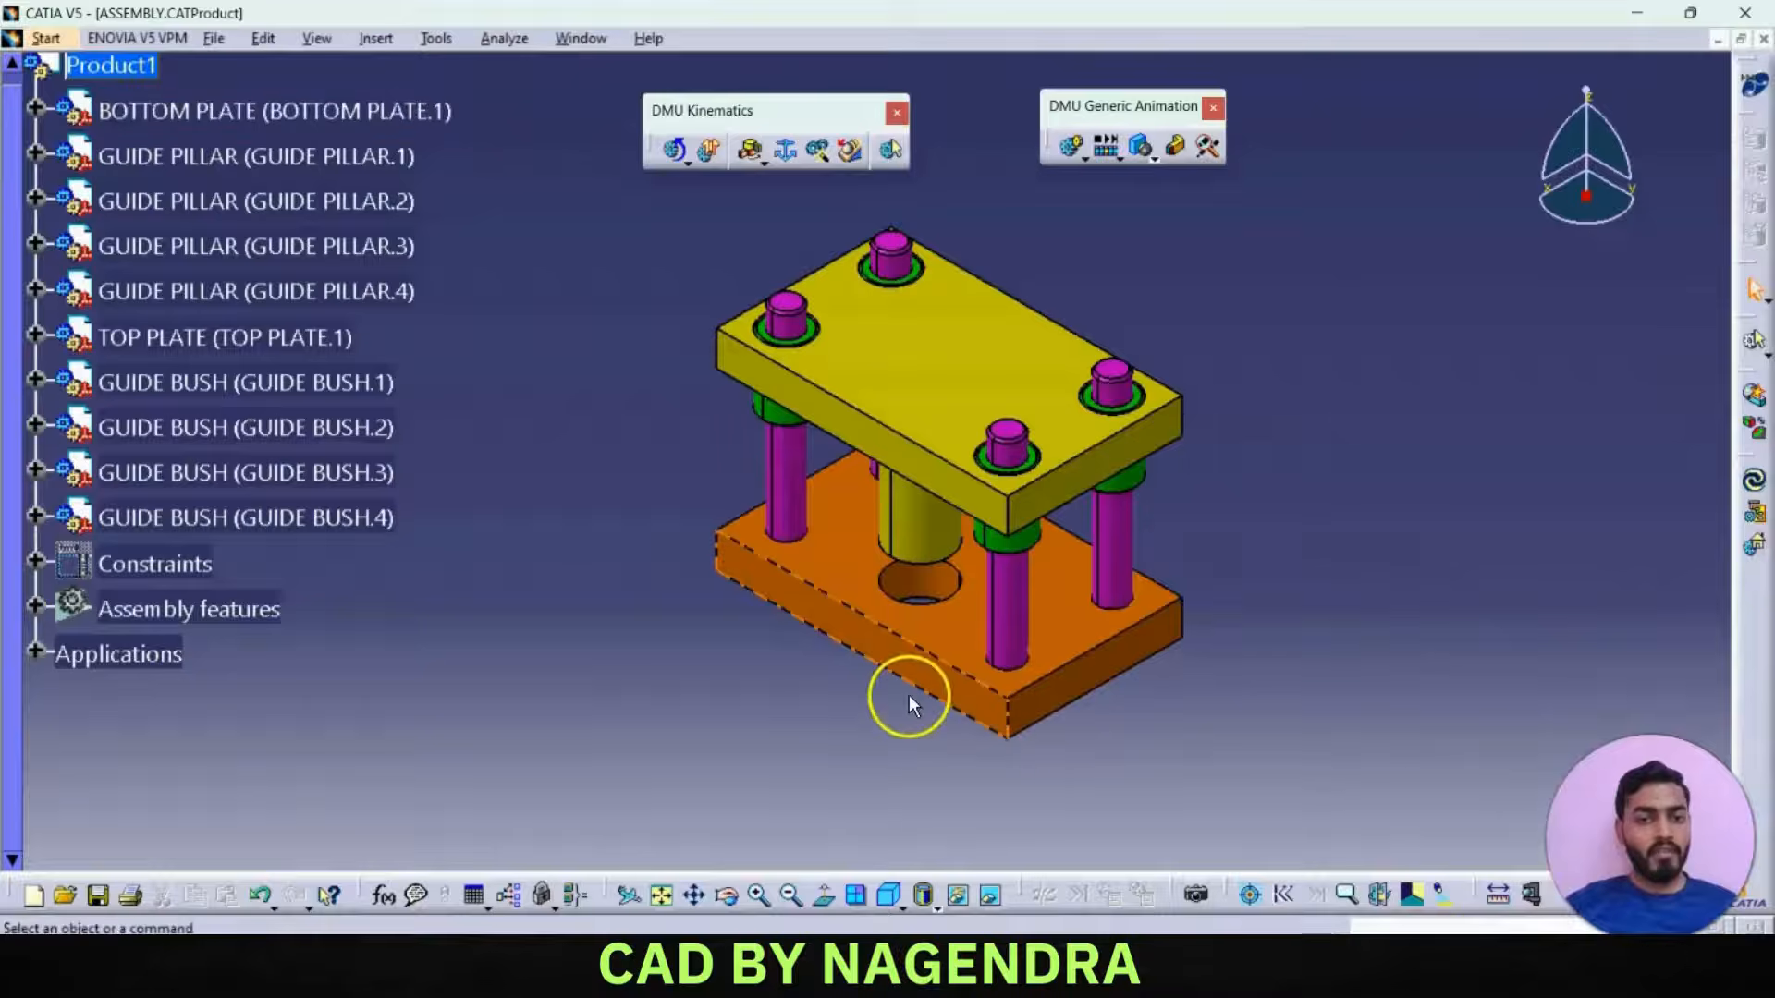
- Detach the Kinematics Joints toolbar and create a rigid joint between GUIDE BUSH.4 and the top plate
middle_drag(1294, 393, 1278, 420)
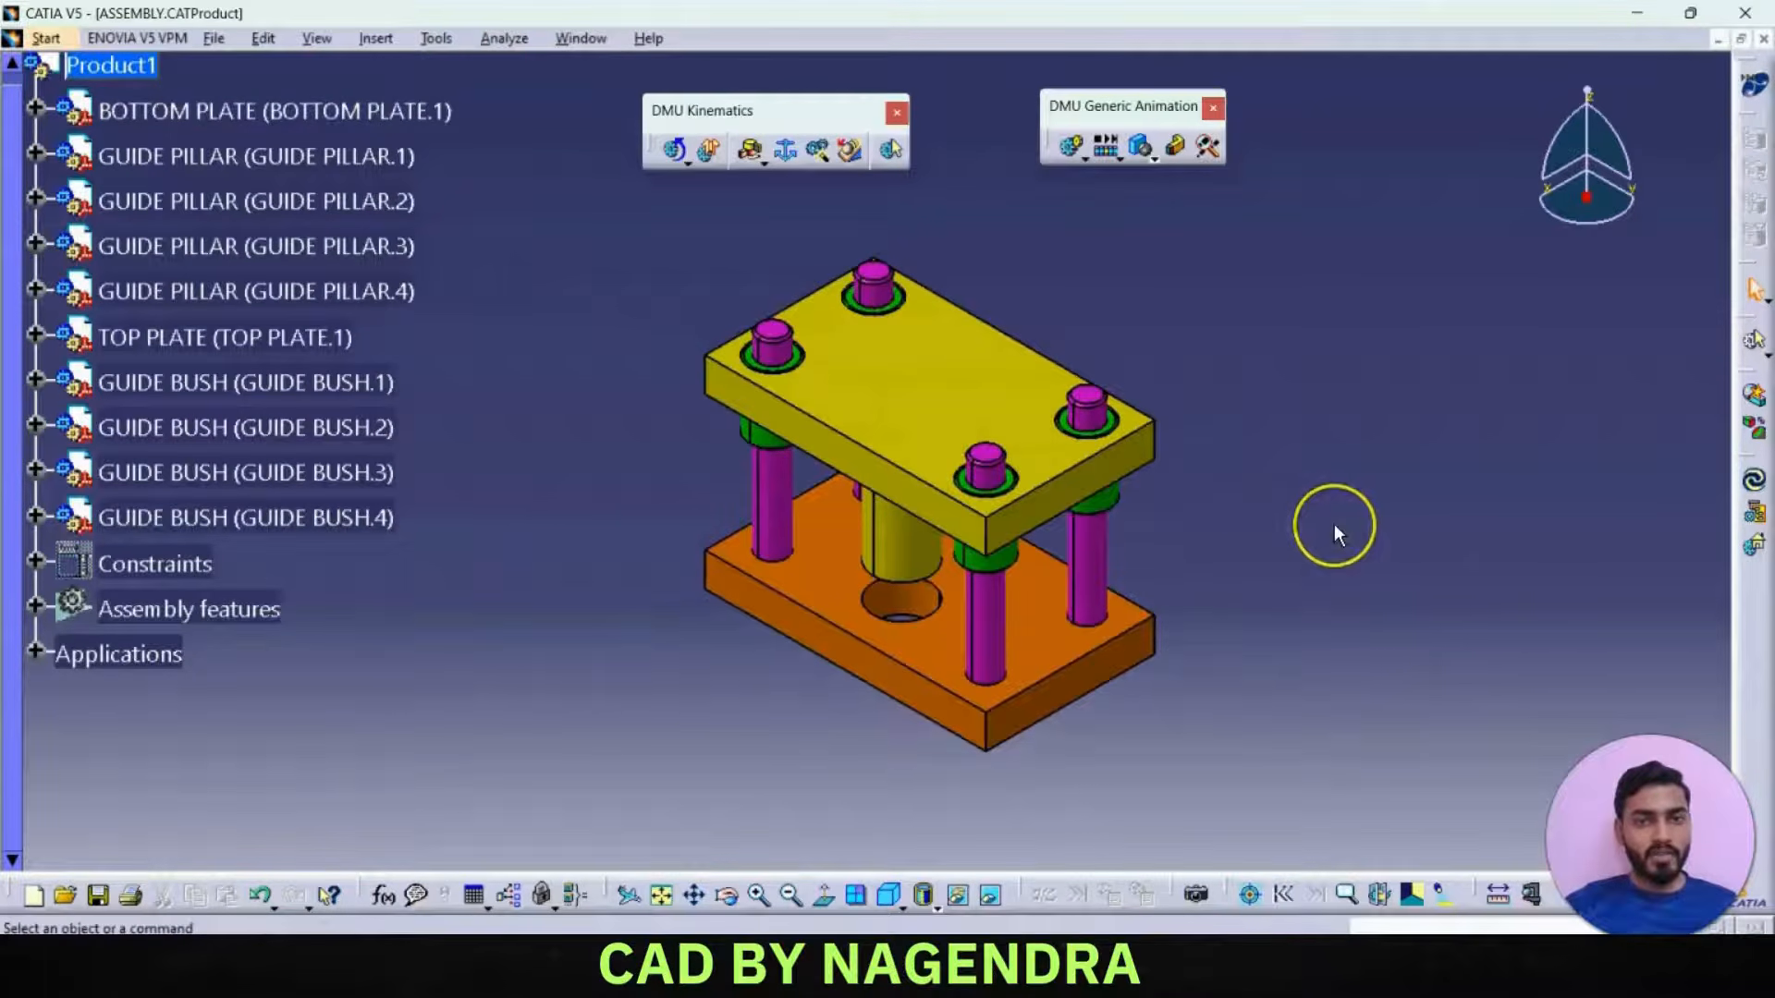
click(763, 161)
drag(777, 181, 745, 218)
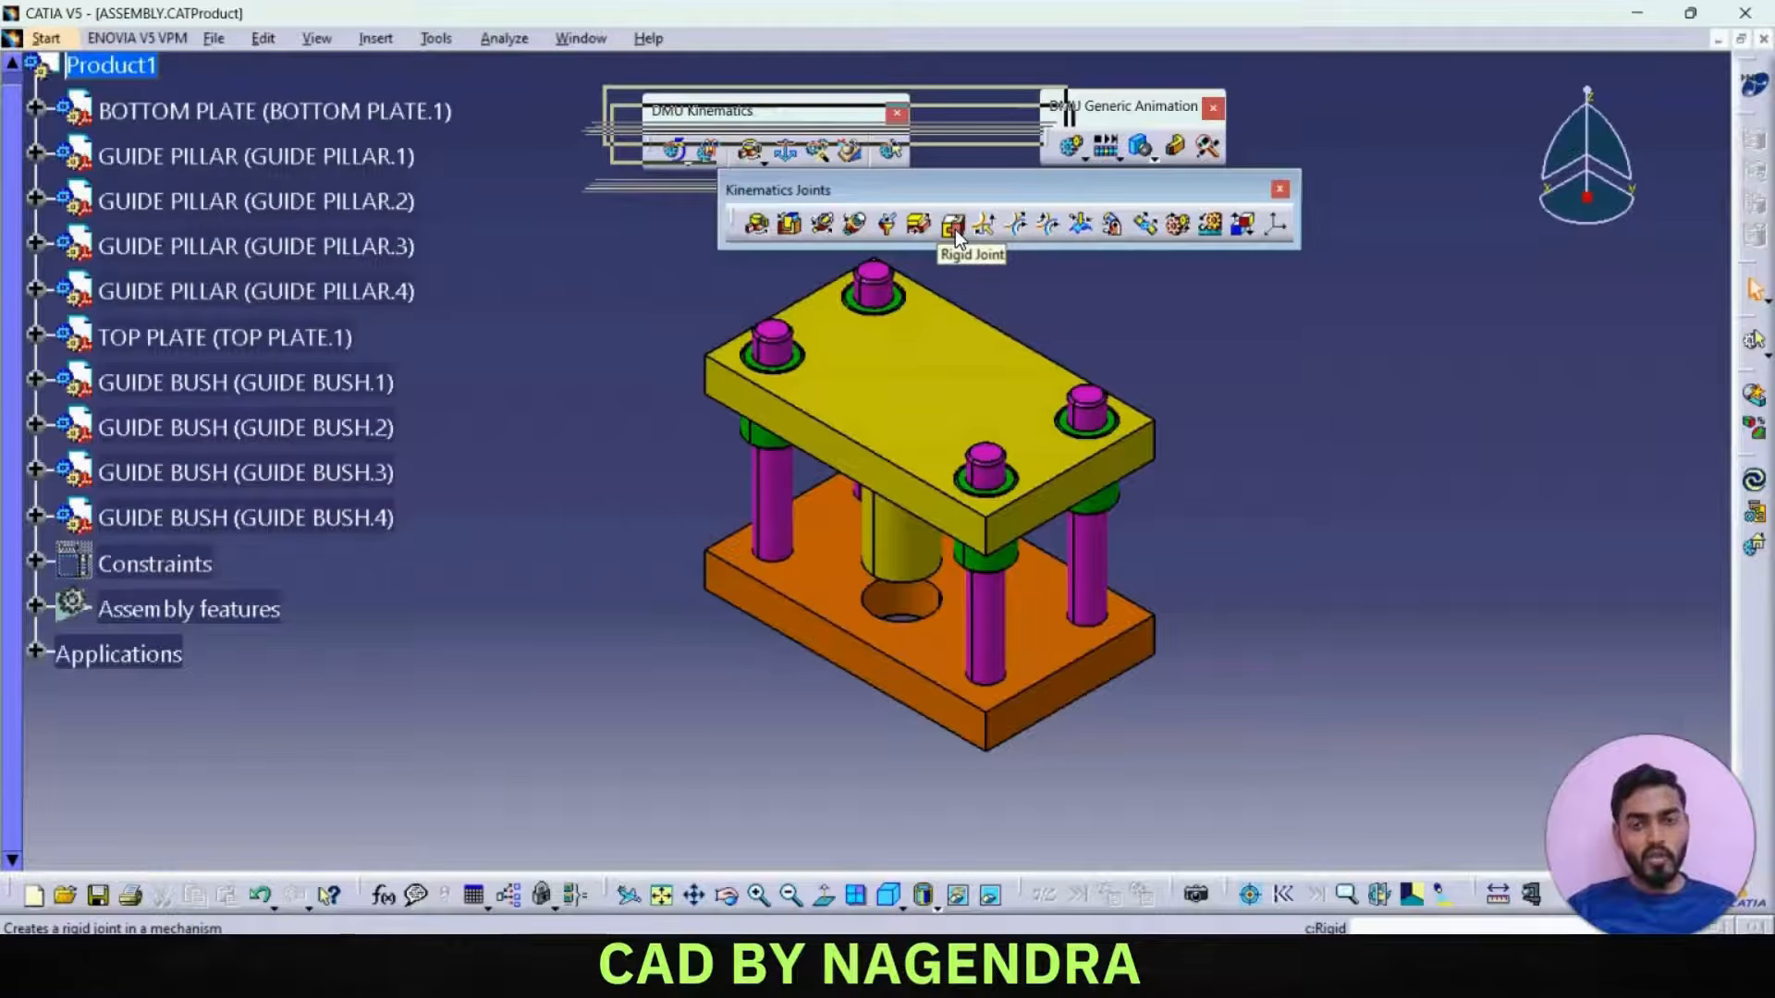
click(955, 229)
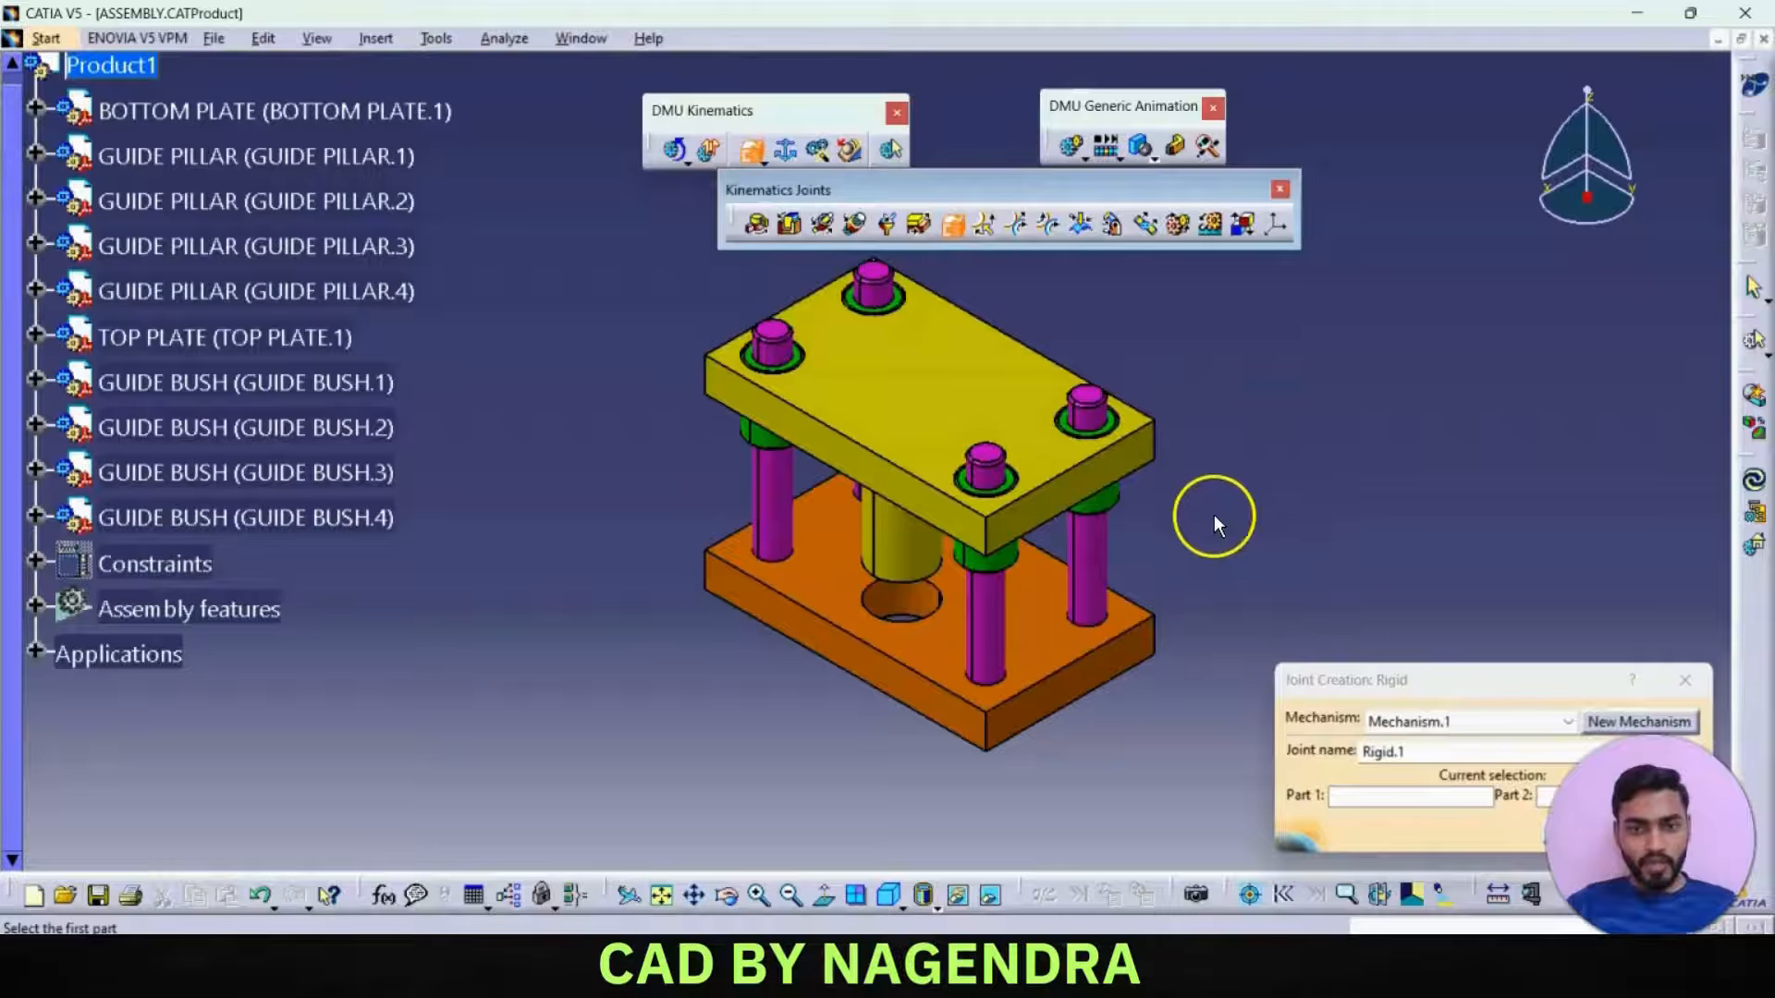
click(1102, 501)
click(1081, 487)
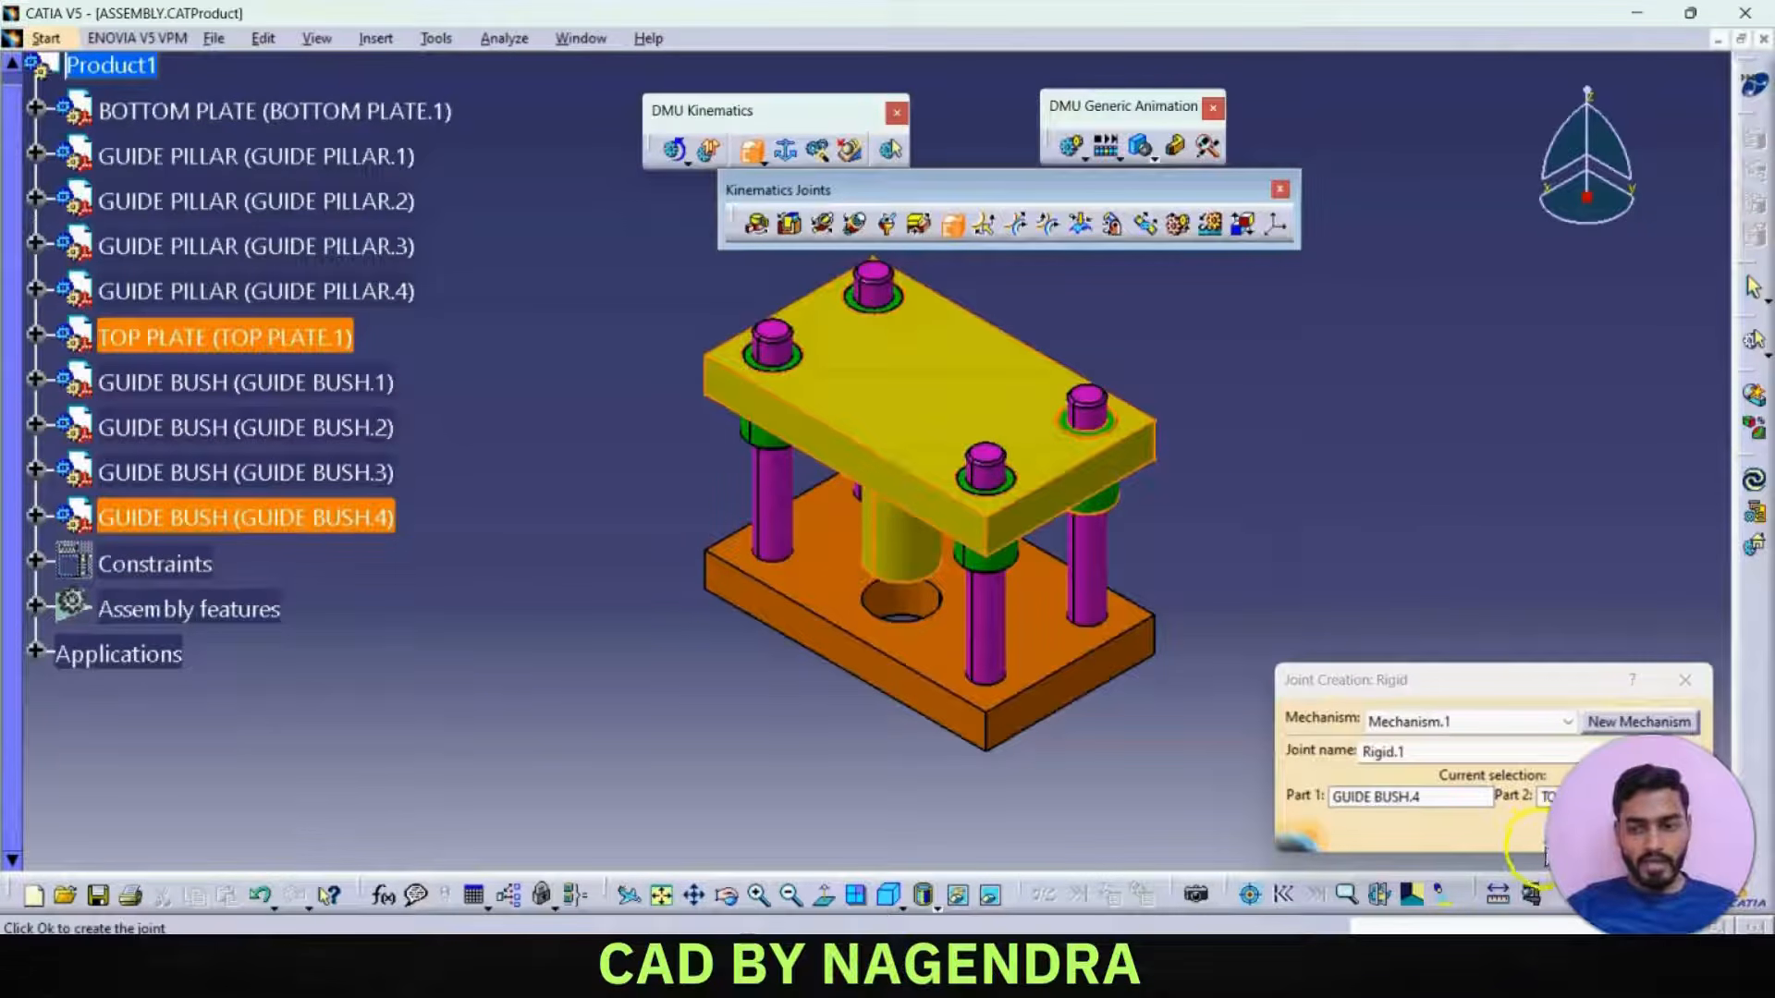
click(1558, 832)
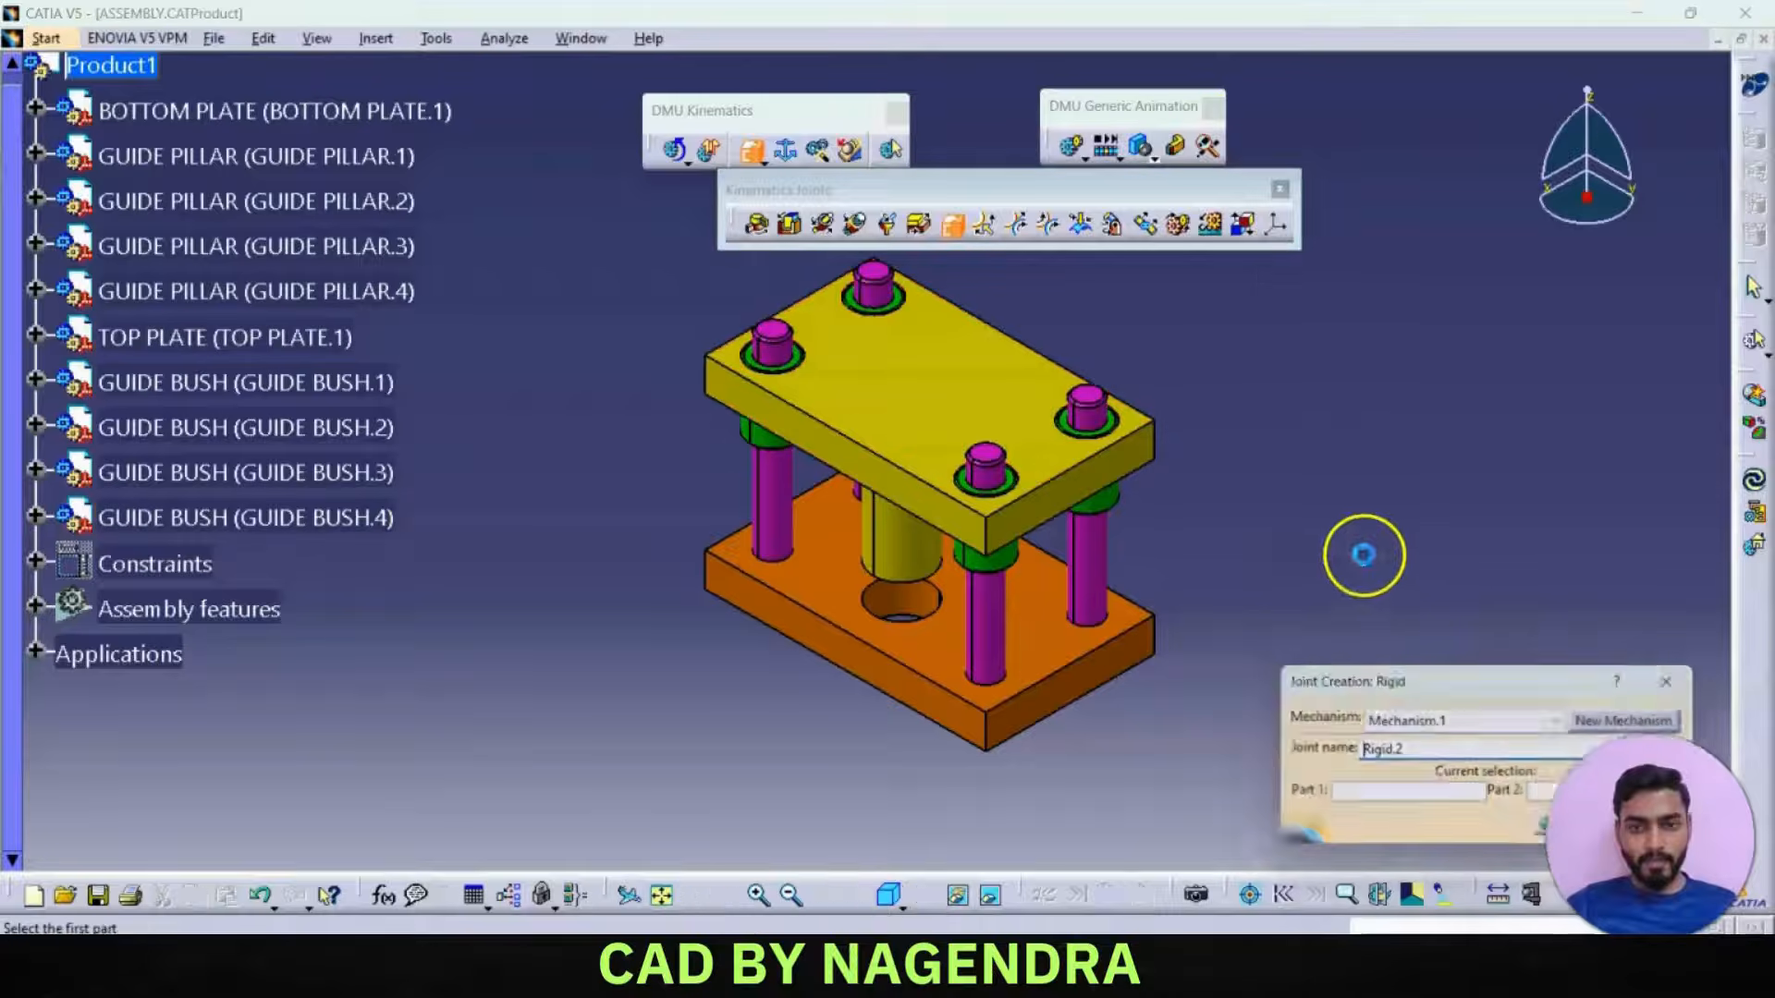
- Create rigid joints that attach GUIDE BUSH.3 and GUIDE BUSH.1 to the top plate
click(1017, 566)
click(1022, 517)
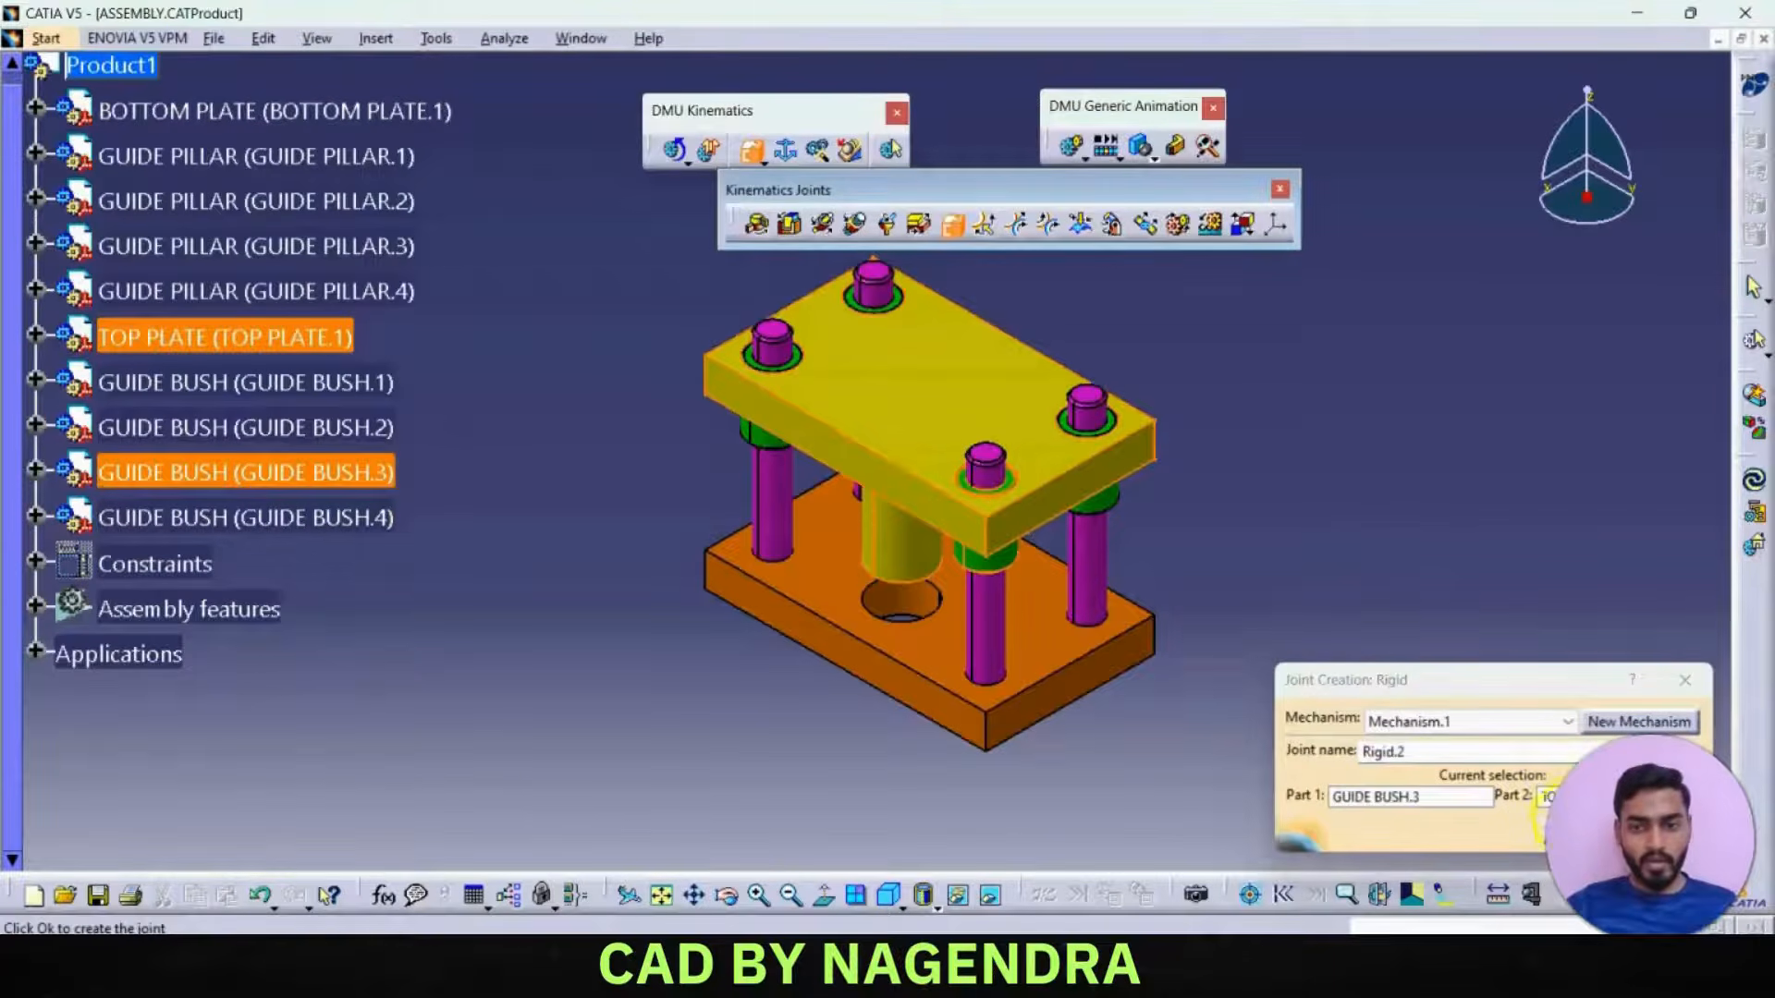
click(1558, 832)
click(752, 436)
click(780, 416)
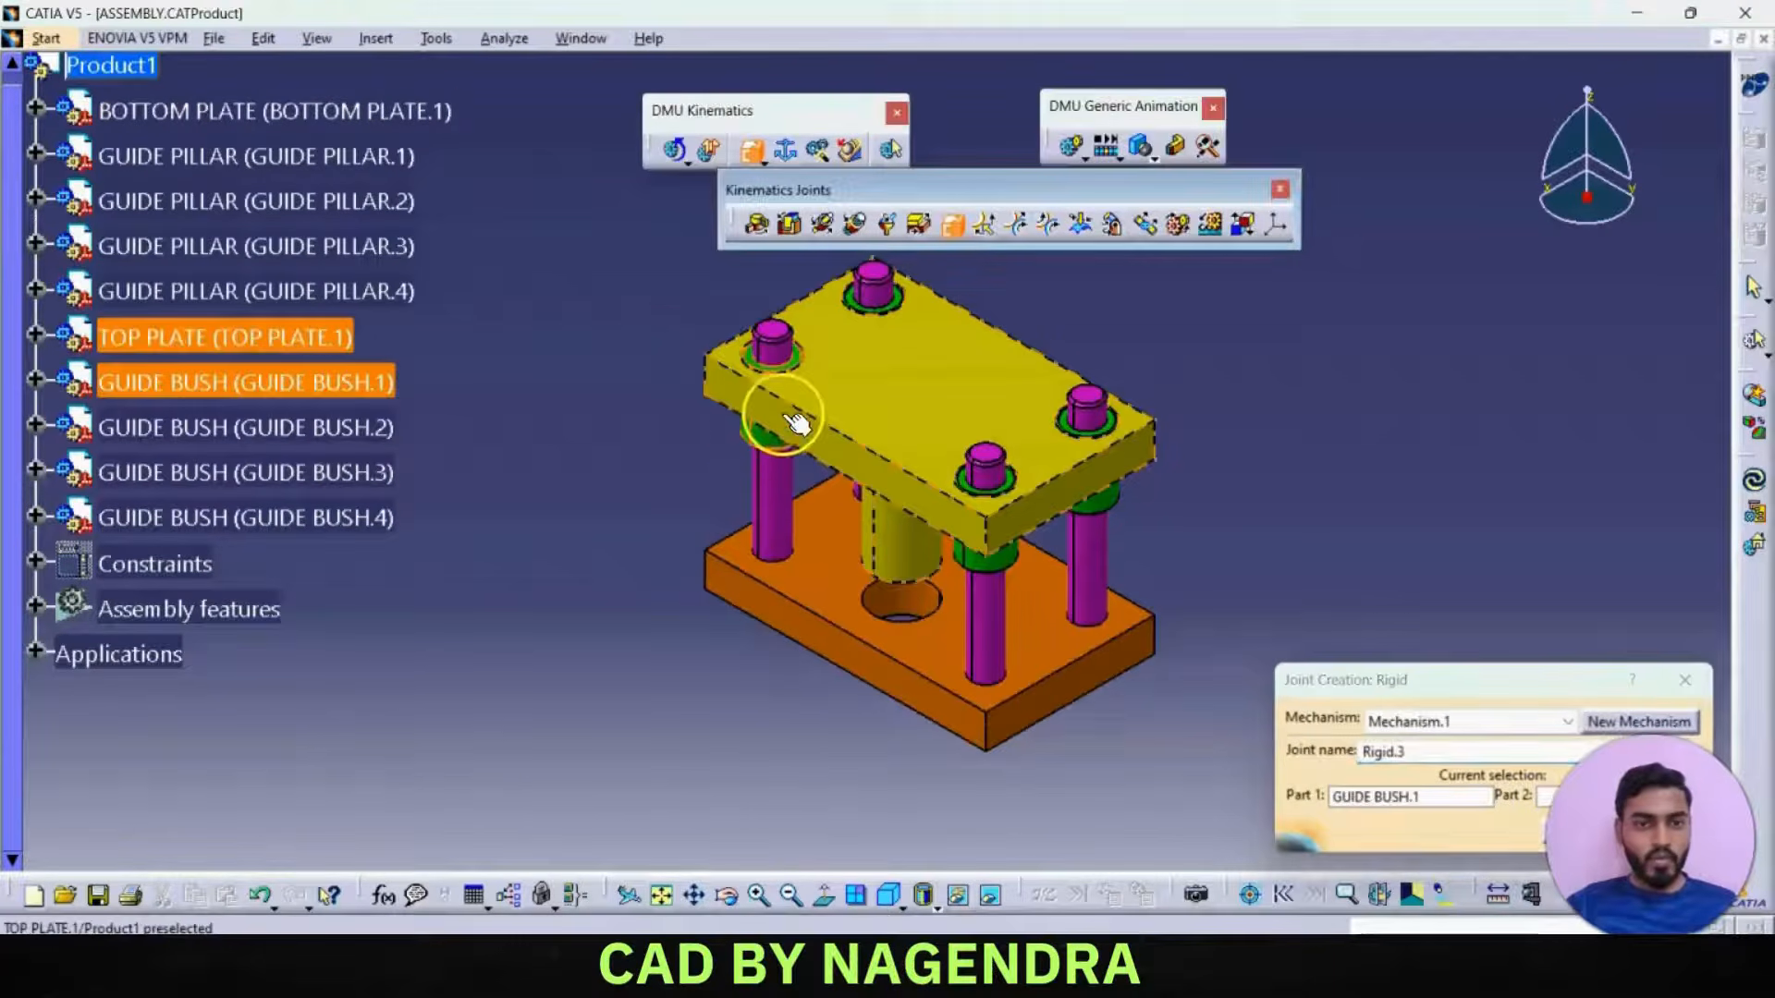
click(1558, 832)
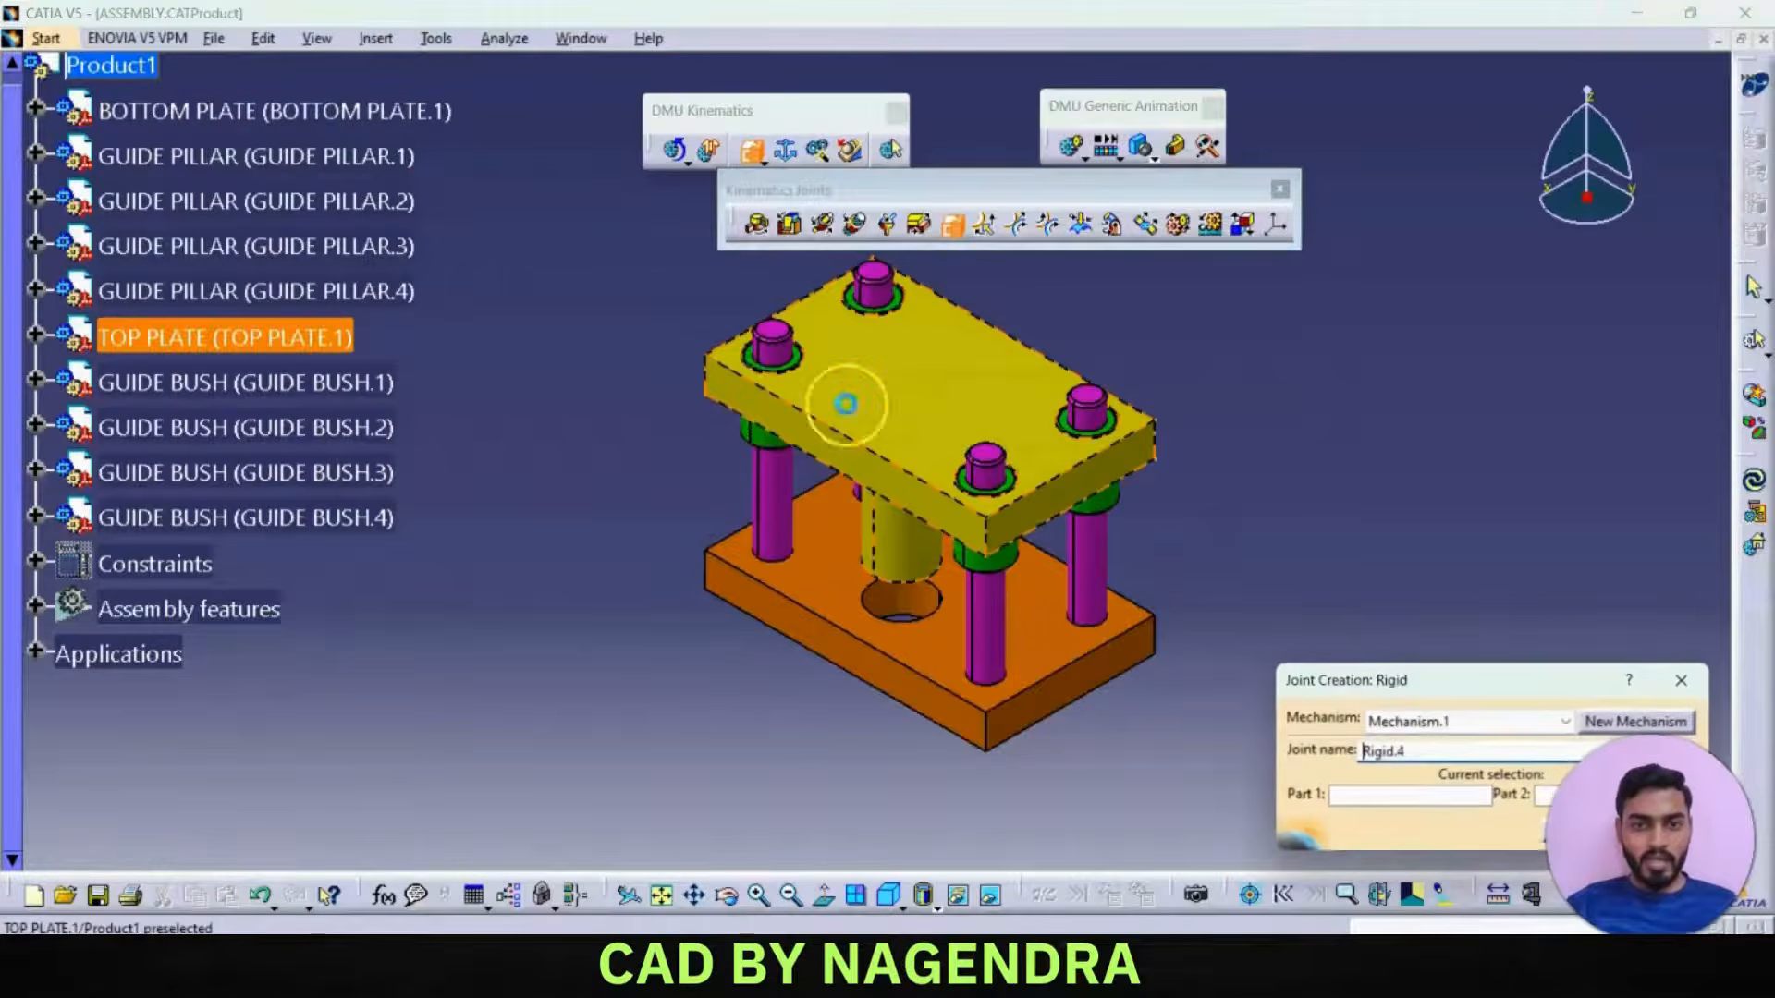
- Create a rigid joint between GUIDE BUSH.2 and the top plate, then finish rigid joint creation and restore the isometric view
middle_drag(722, 404, 1208, 555)
click(725, 302)
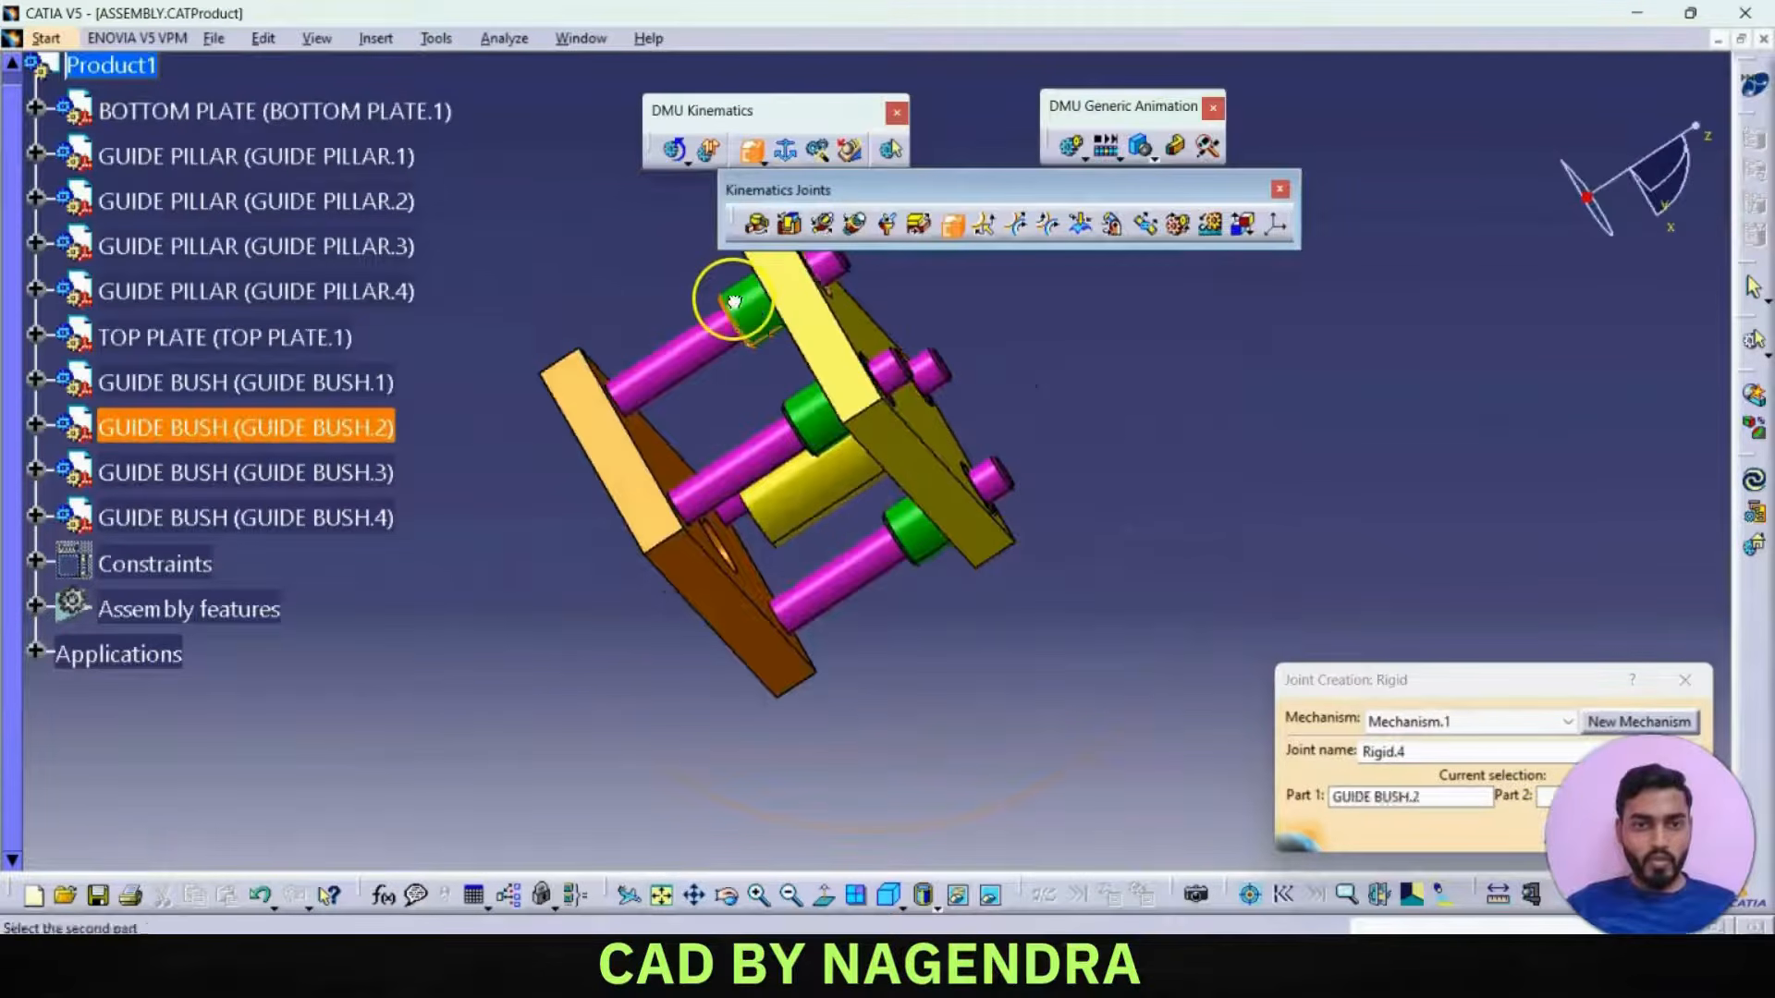
click(806, 297)
click(1557, 830)
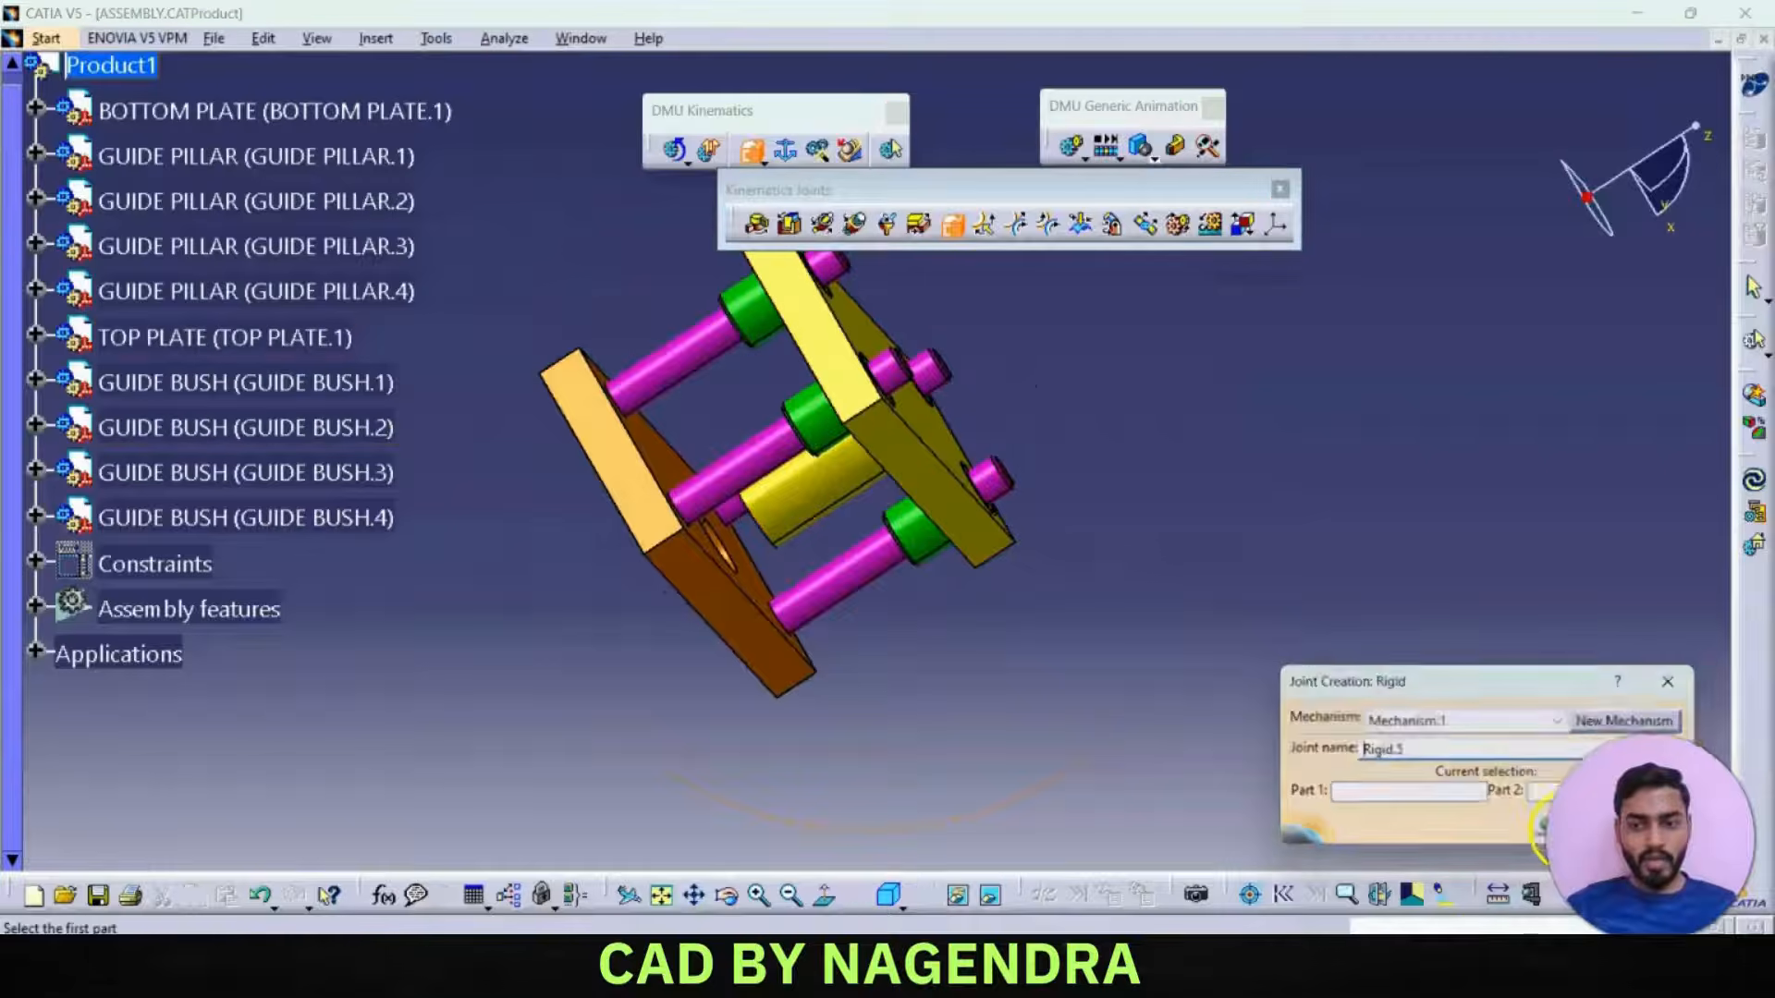
click(1659, 832)
click(894, 885)
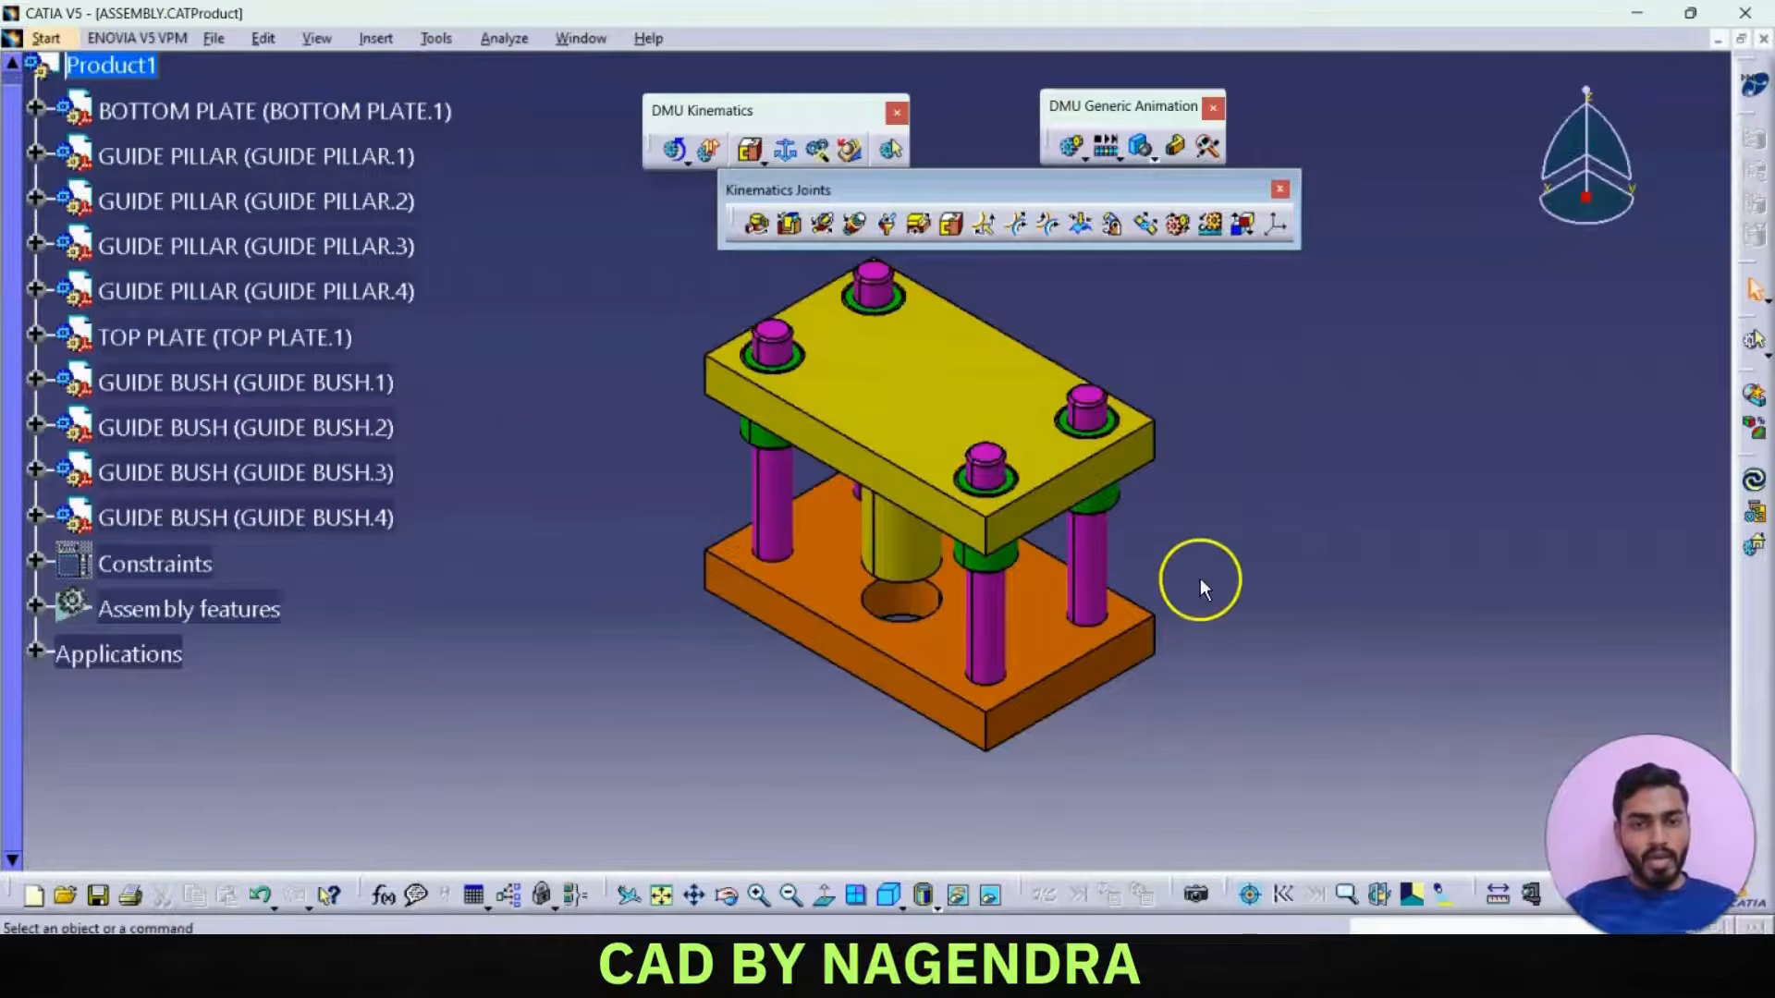
- Define a prismatic joint in Mechanism.1 using matching vertical corner edges and long side faces of the top and bottom plates
click(791, 225)
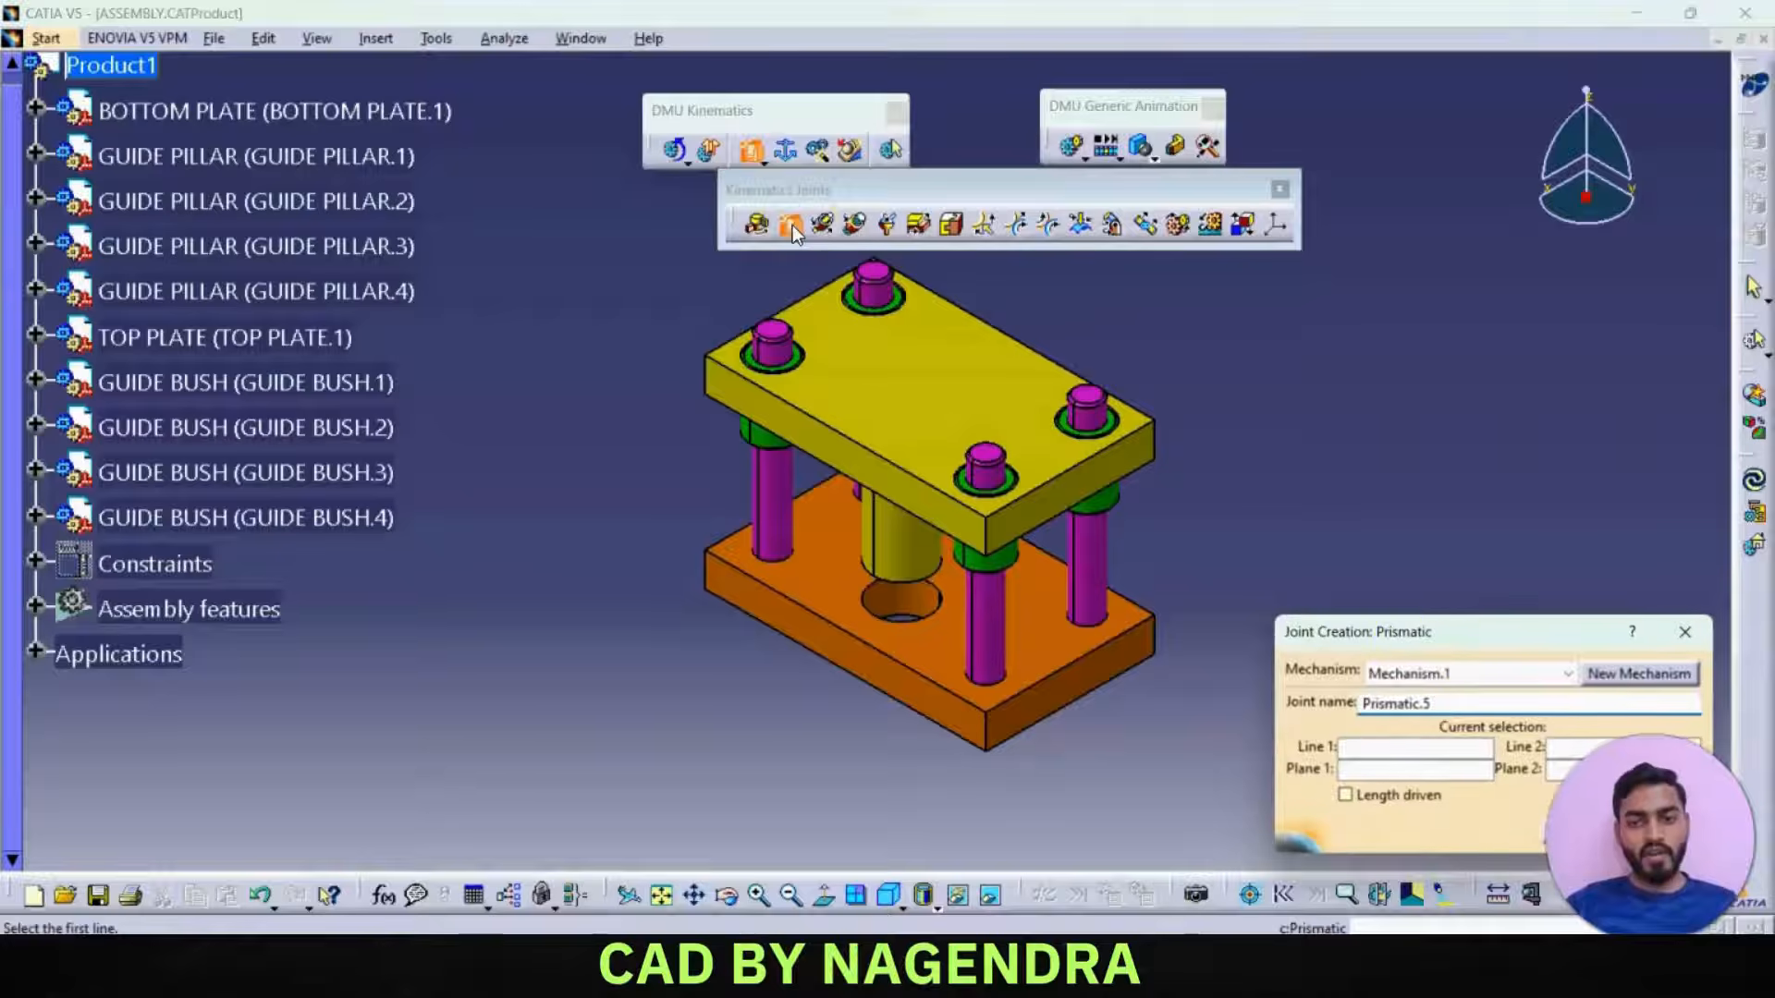
click(1392, 748)
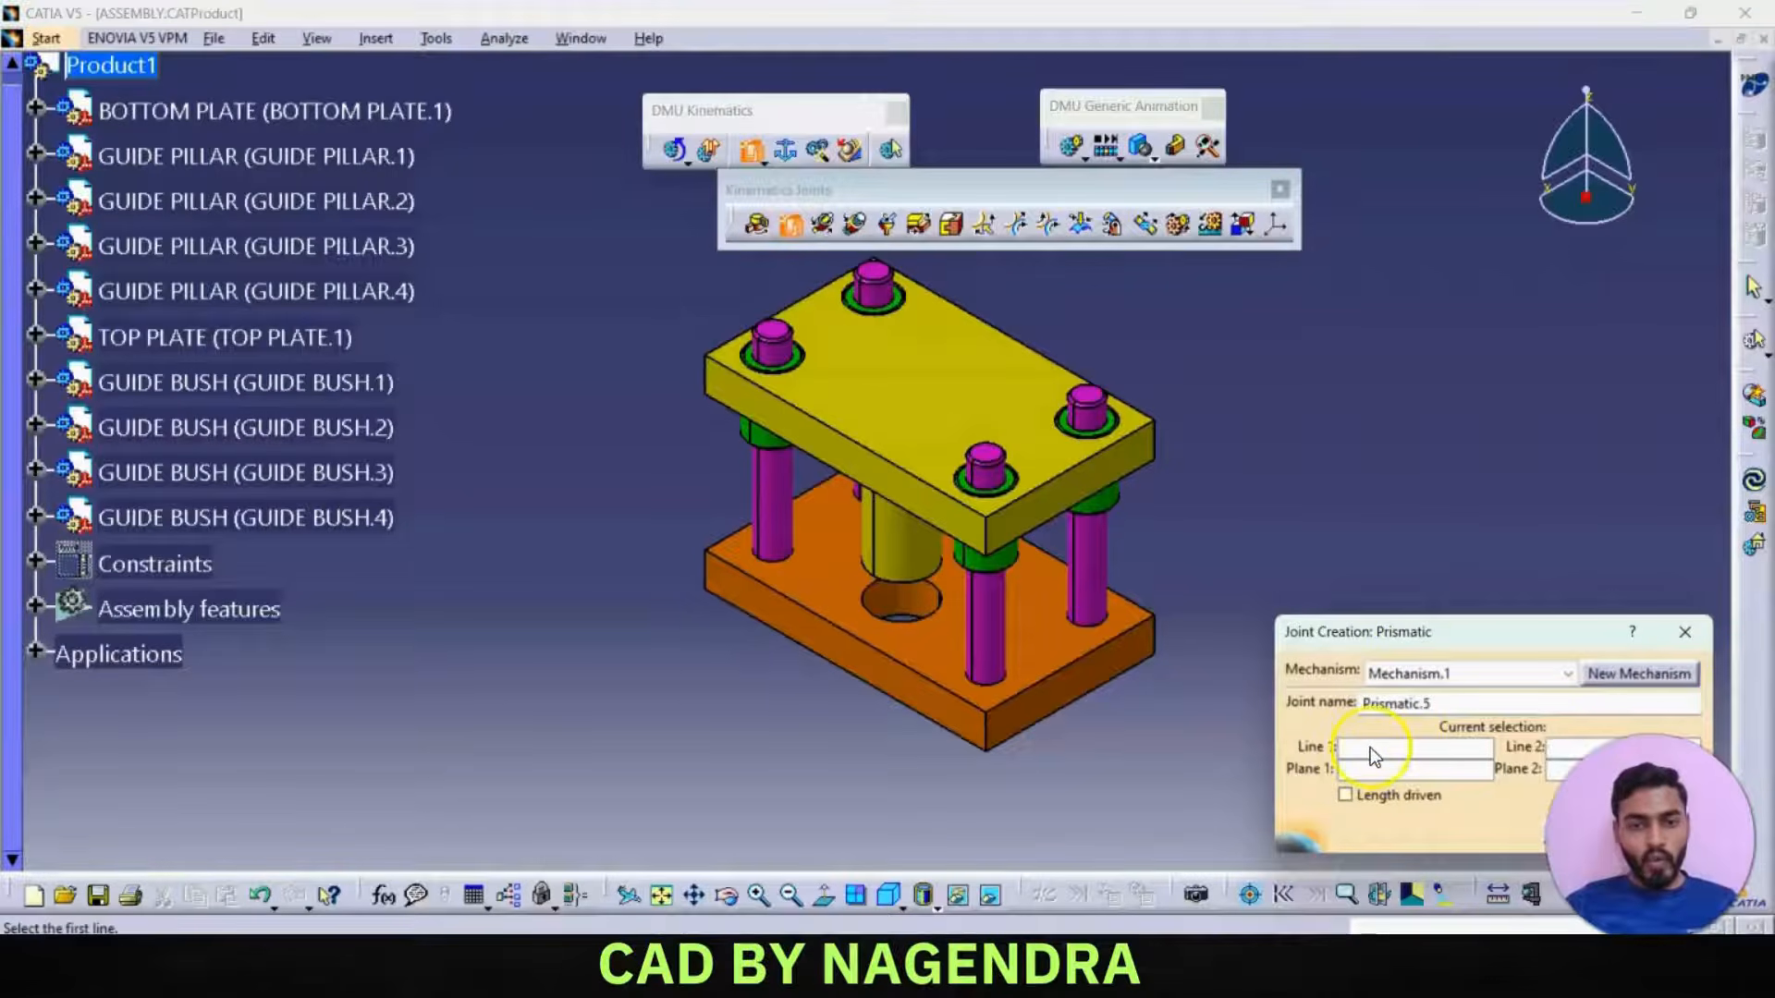
click(704, 375)
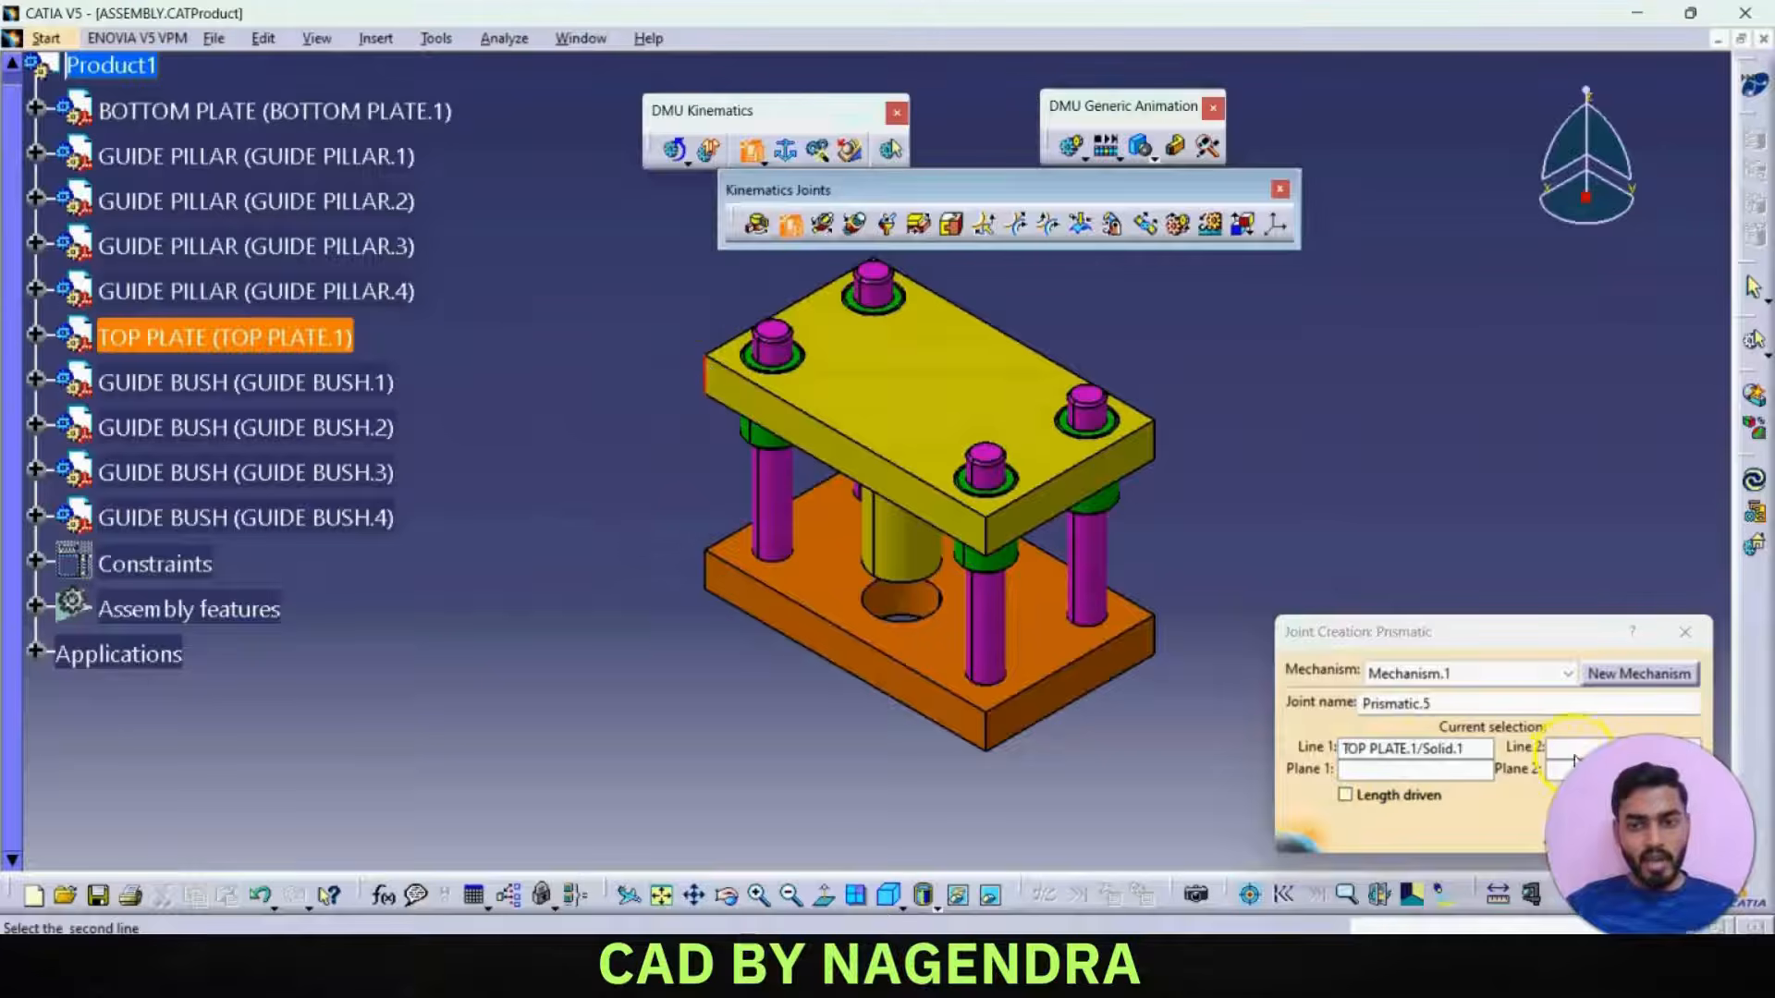
click(717, 581)
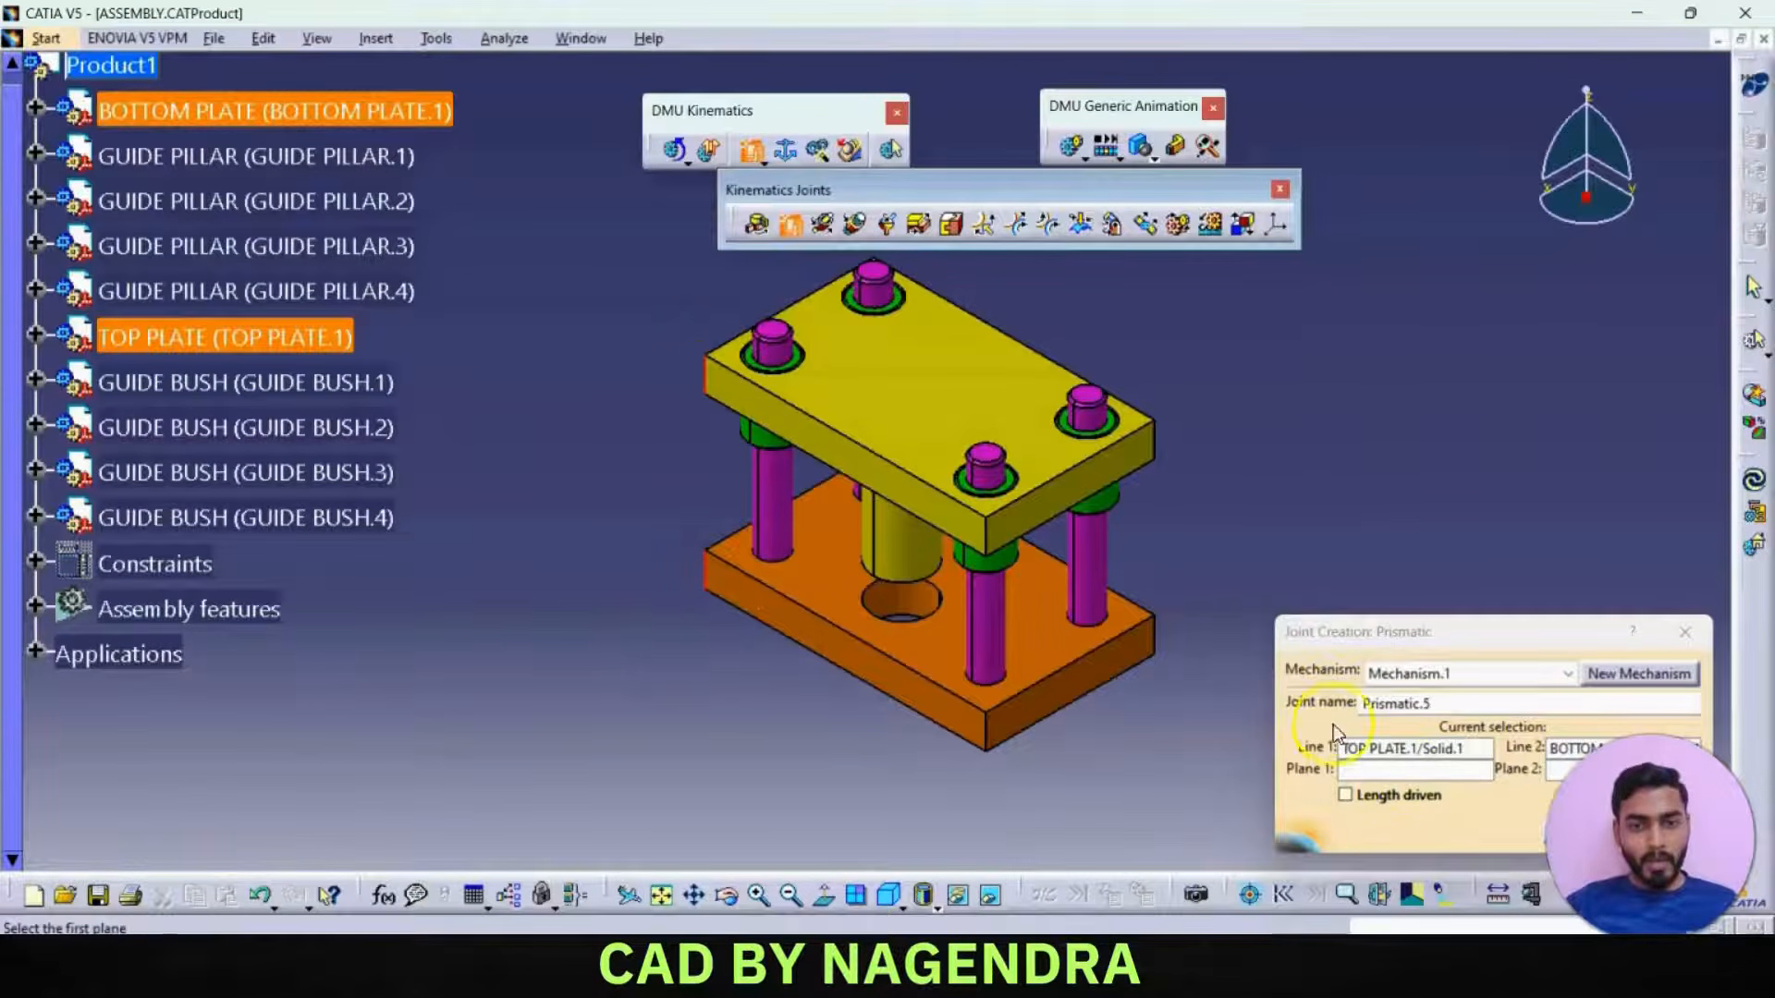
click(846, 450)
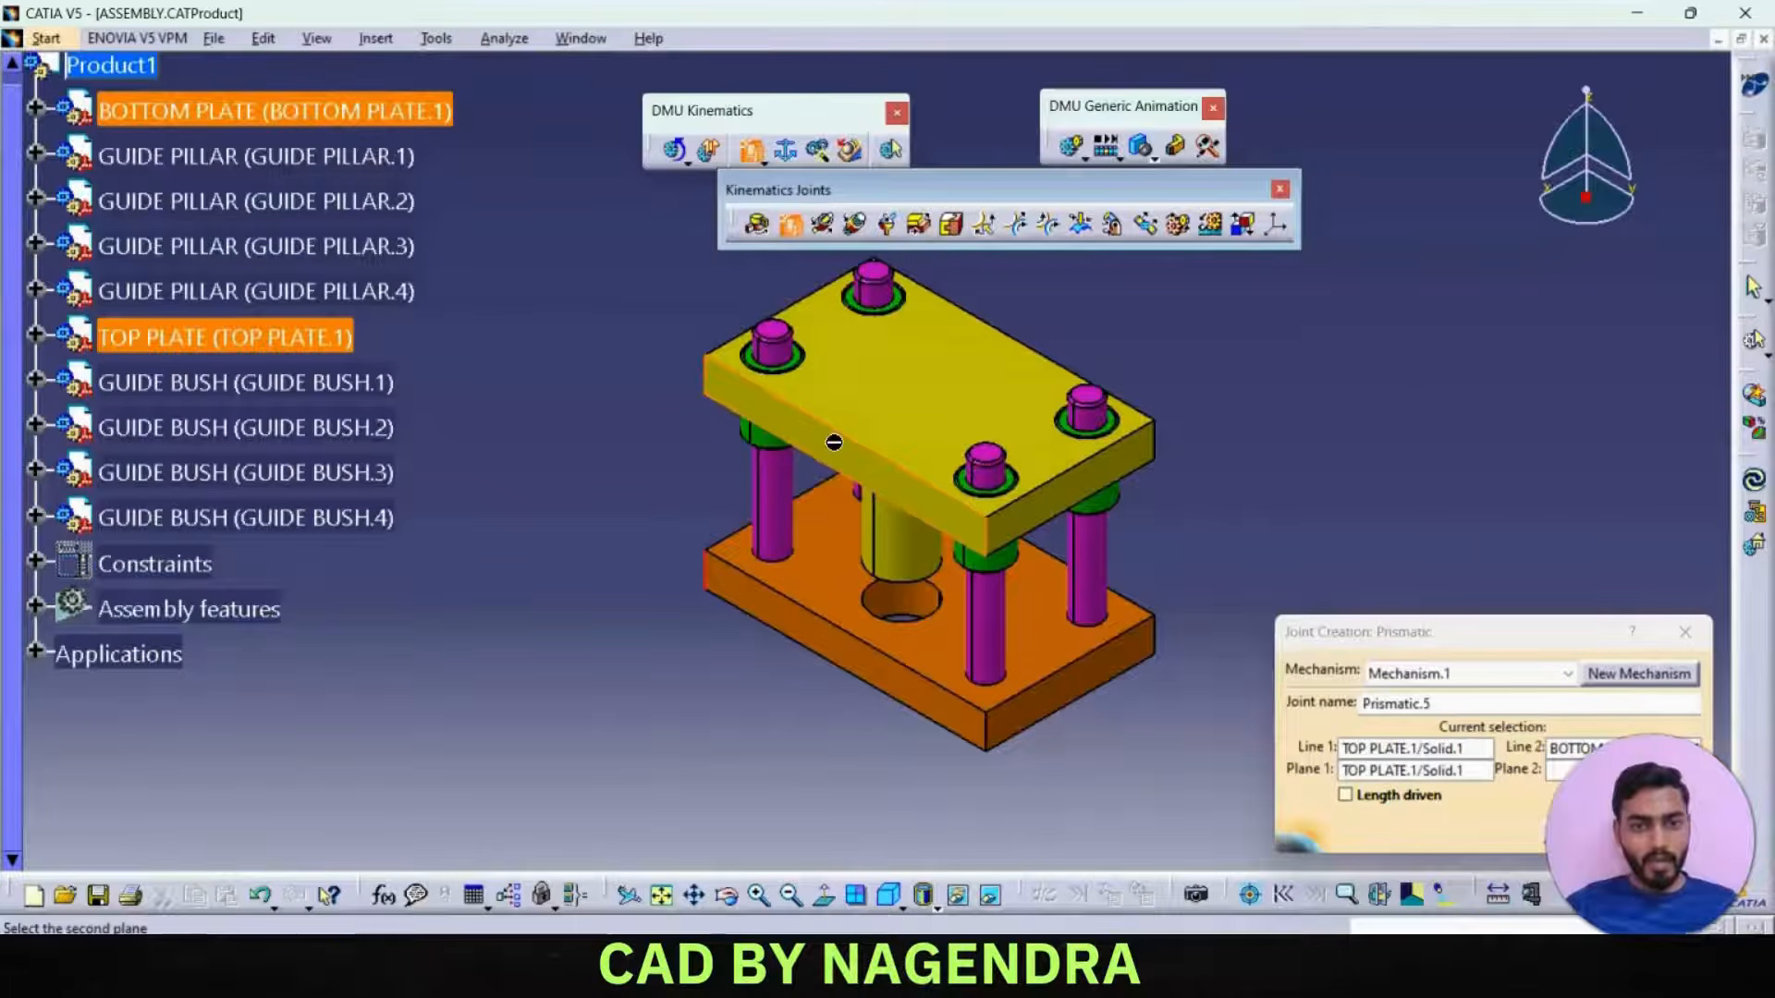
click(800, 634)
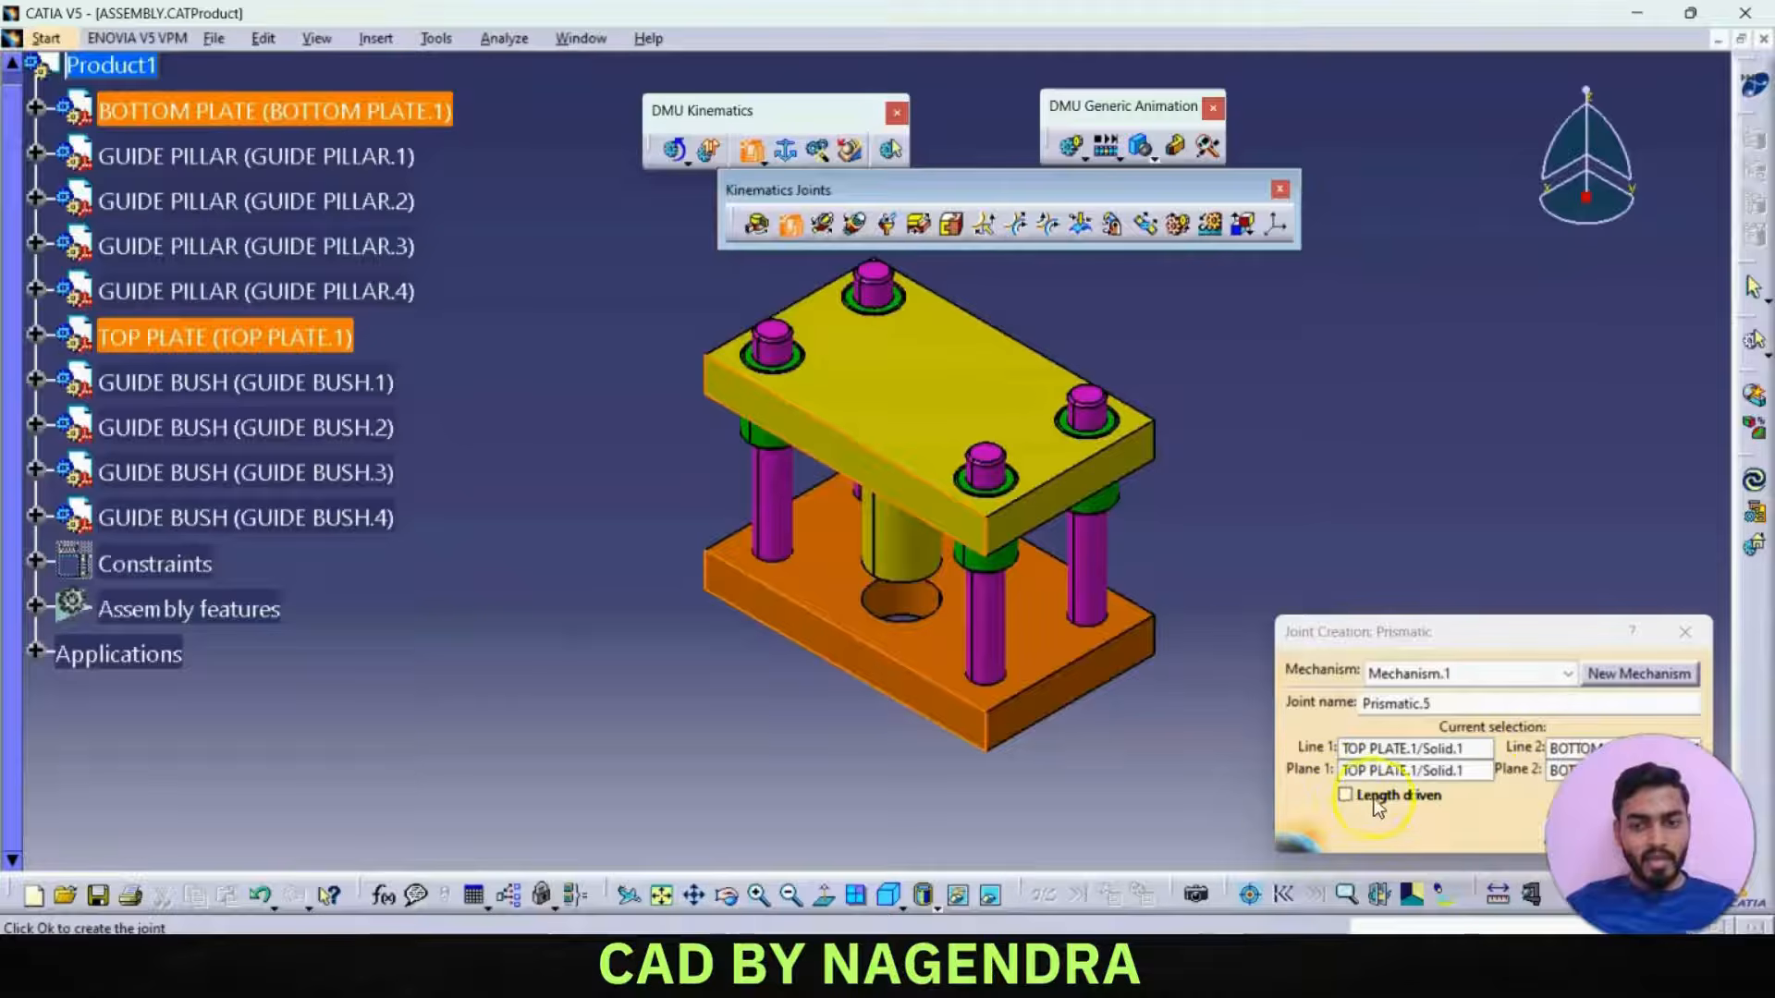
- Make the prismatic joint length driven, create it, and close the Kinematics Joints toolbar
click(1344, 795)
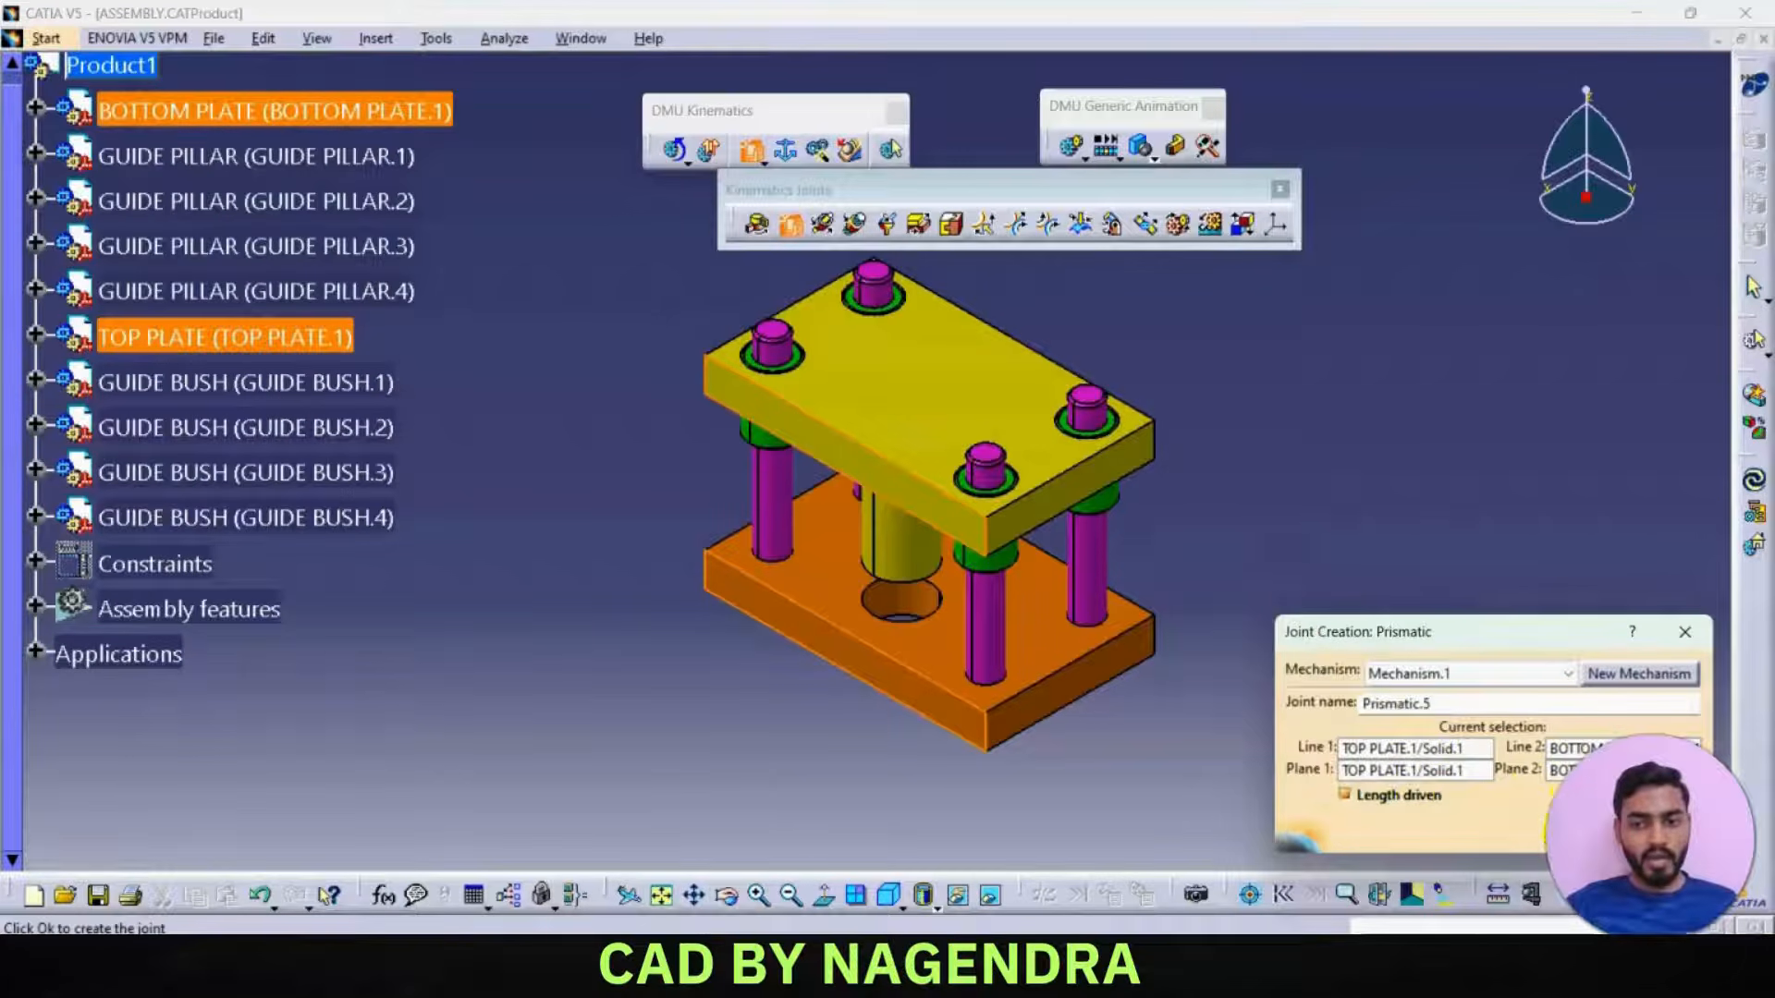
click(1583, 830)
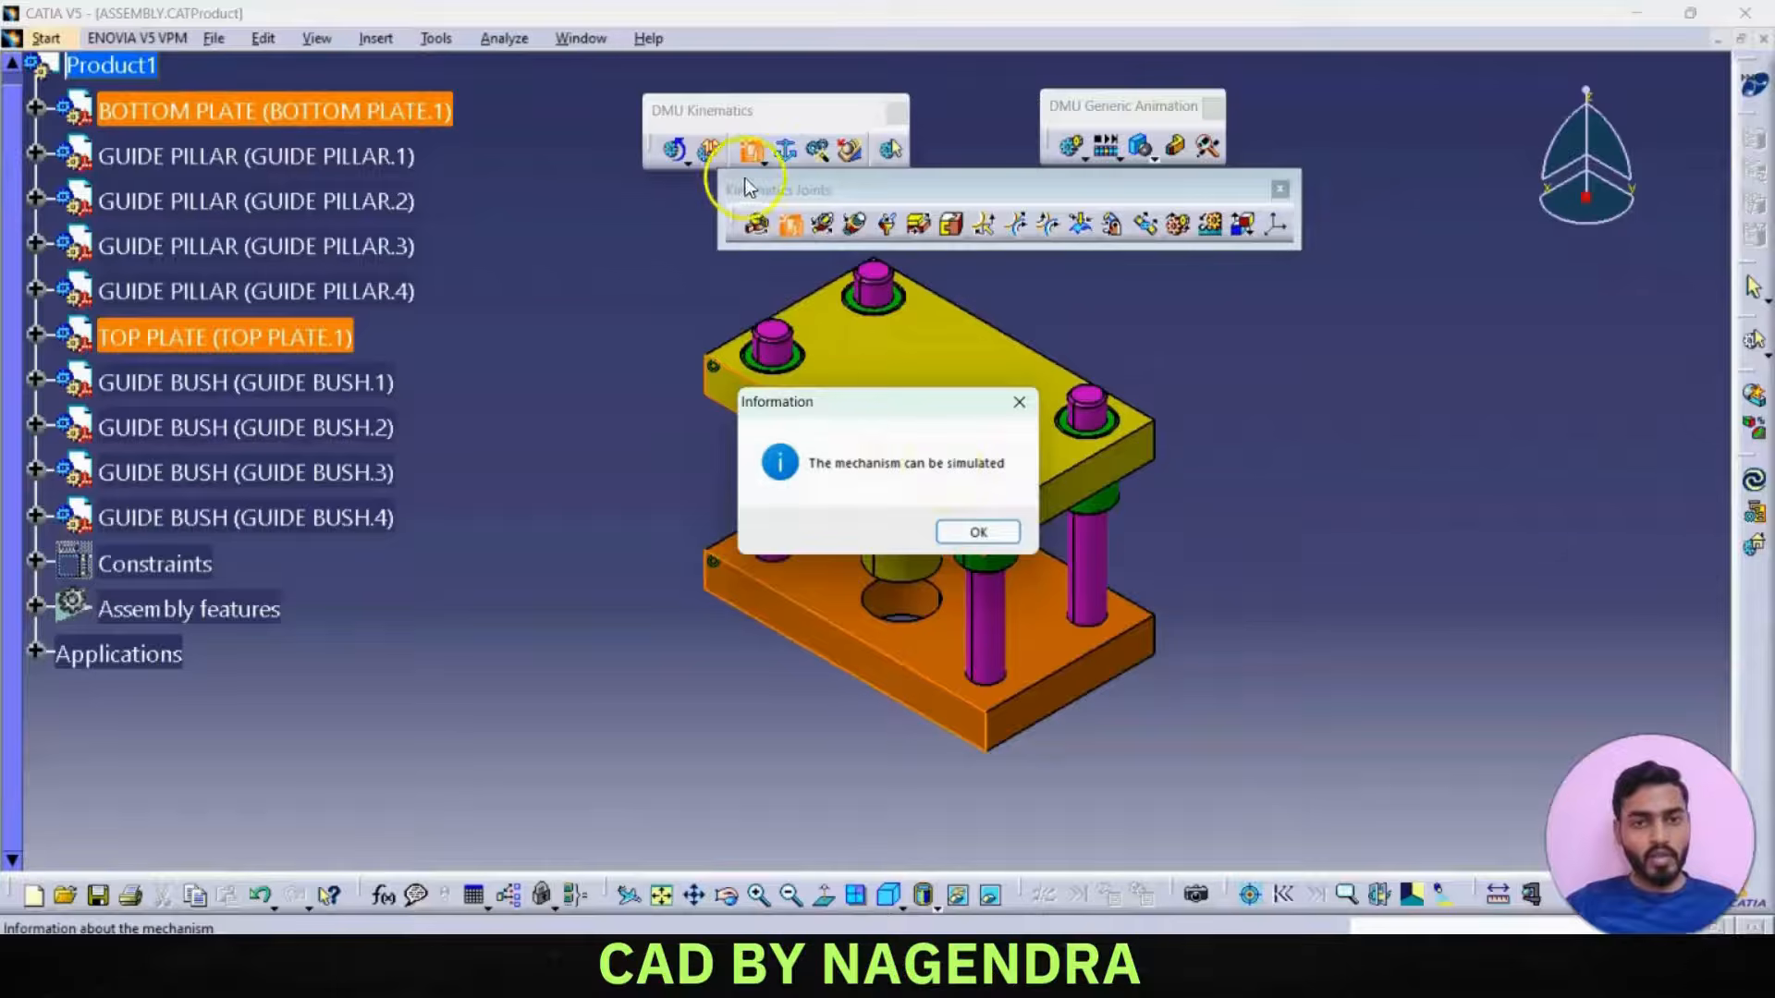
click(980, 533)
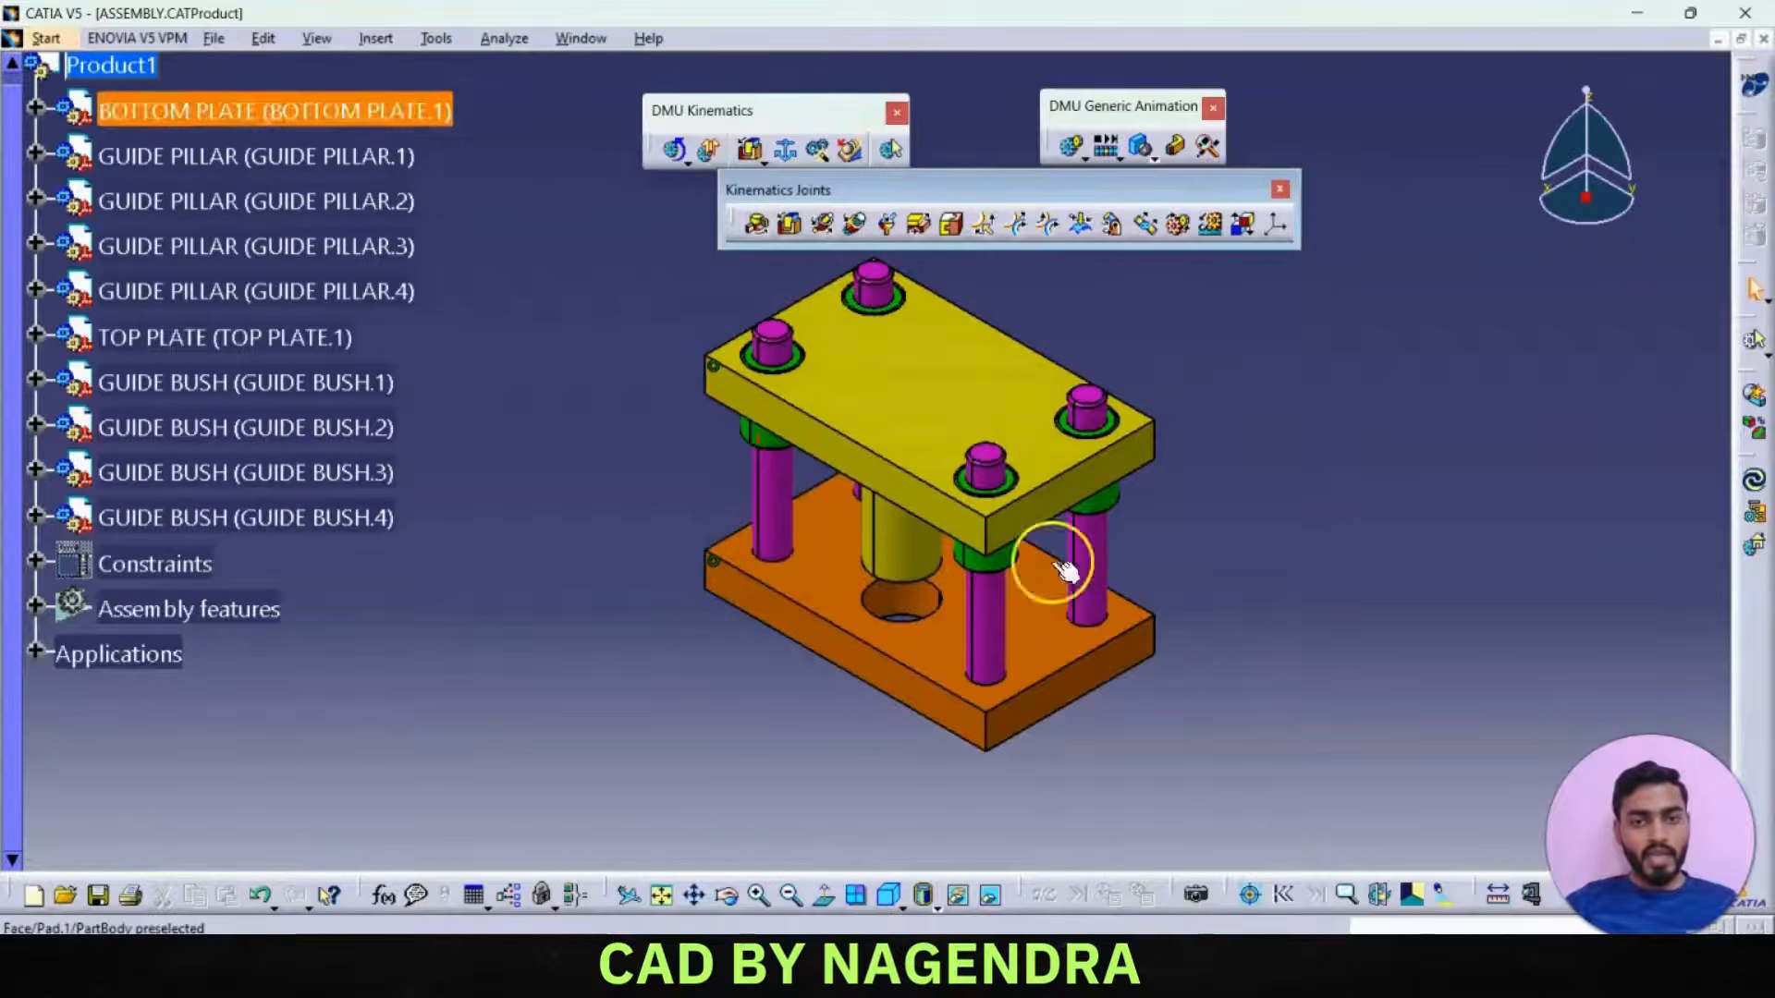
click(1277, 189)
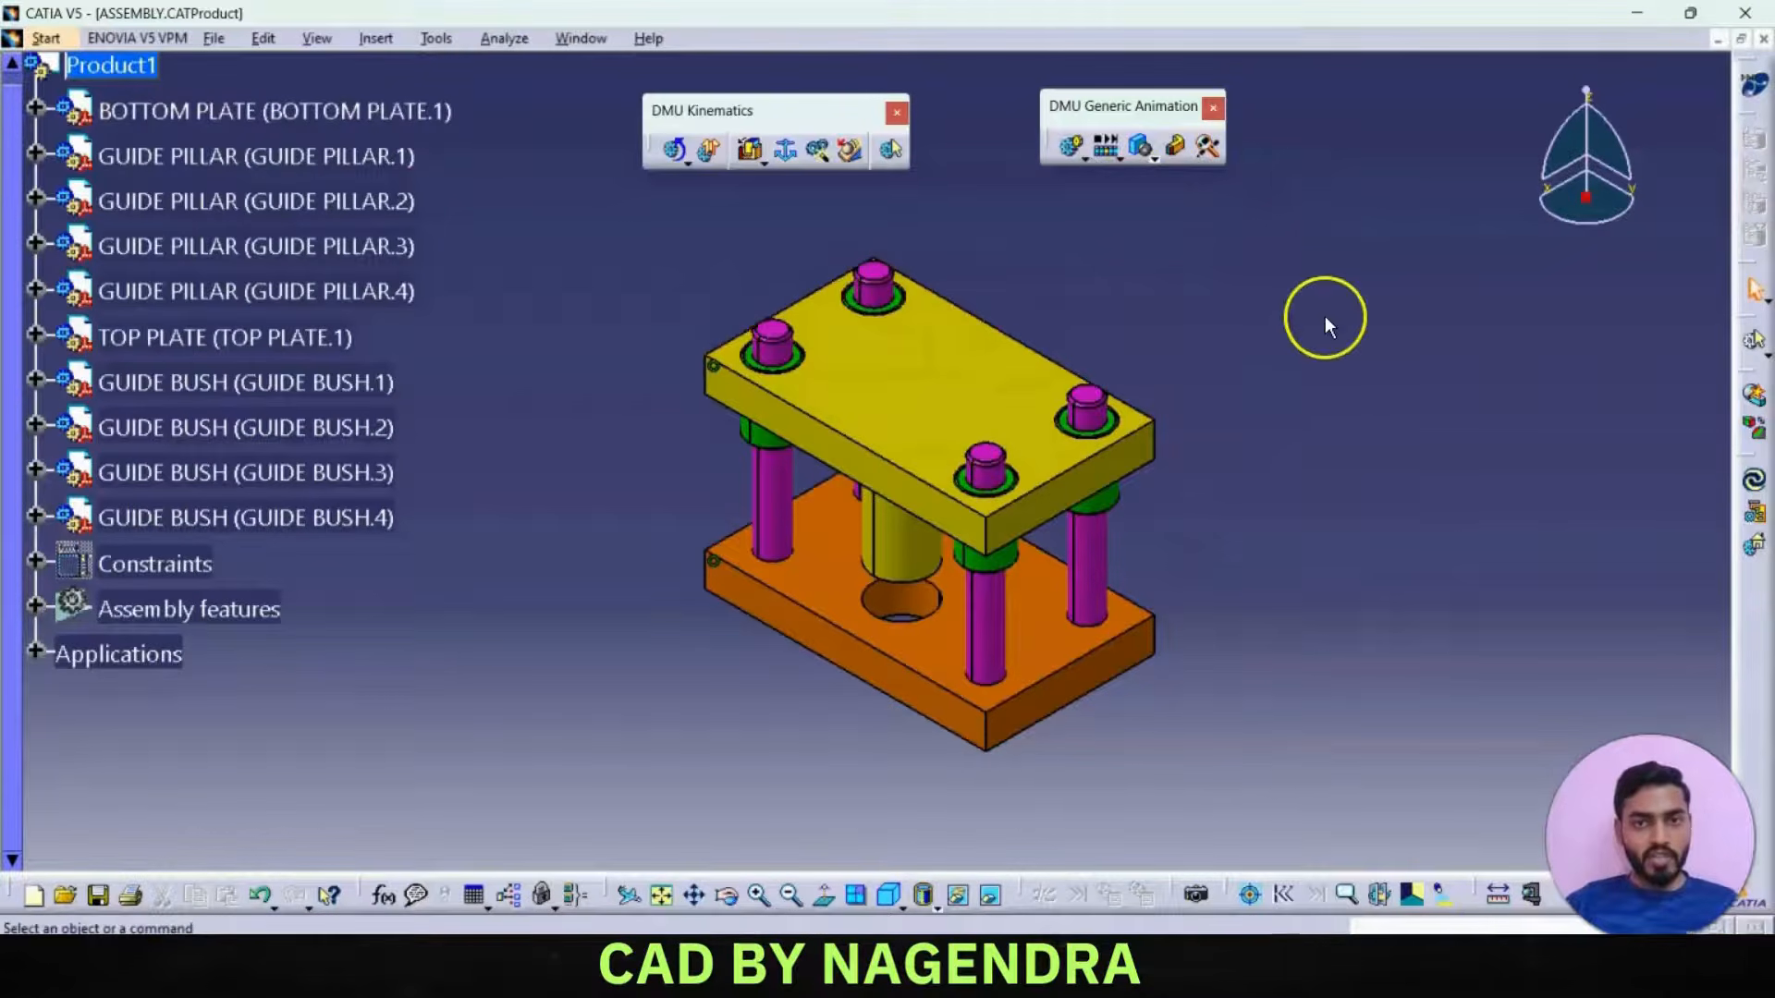
- Open a simulation of Mechanism.1 and place the Kinematics Simulation dialog below the model
click(1072, 148)
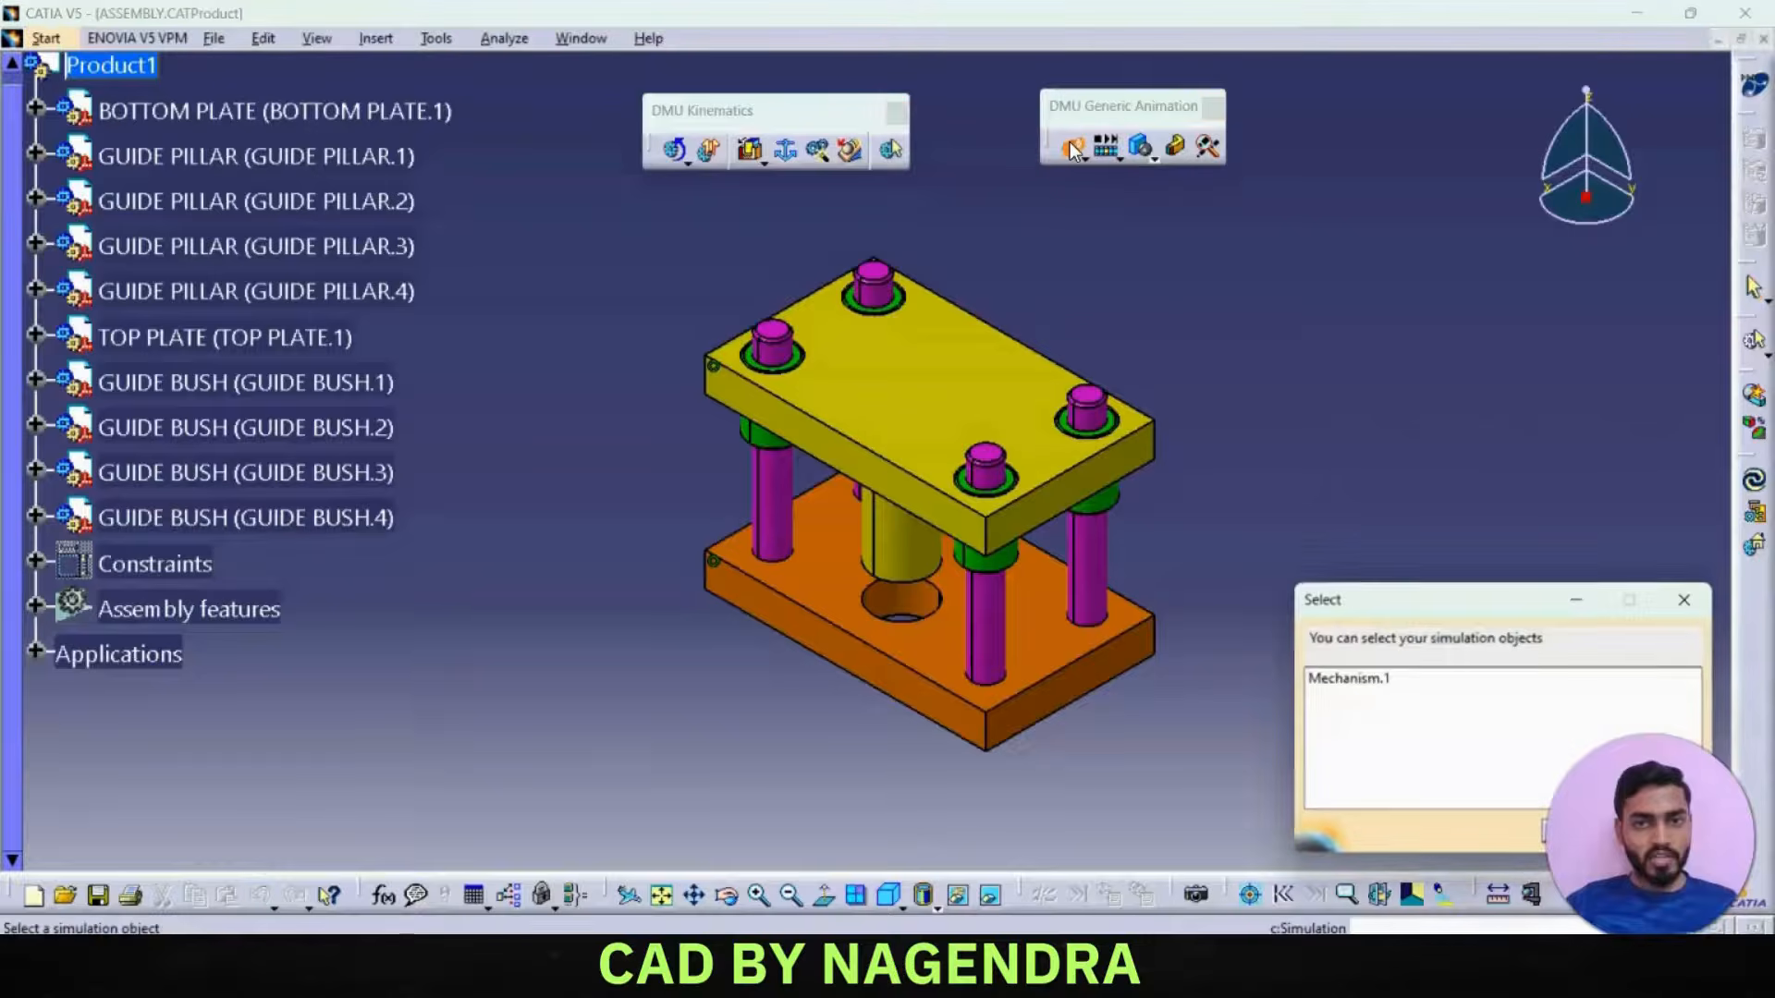
click(1370, 678)
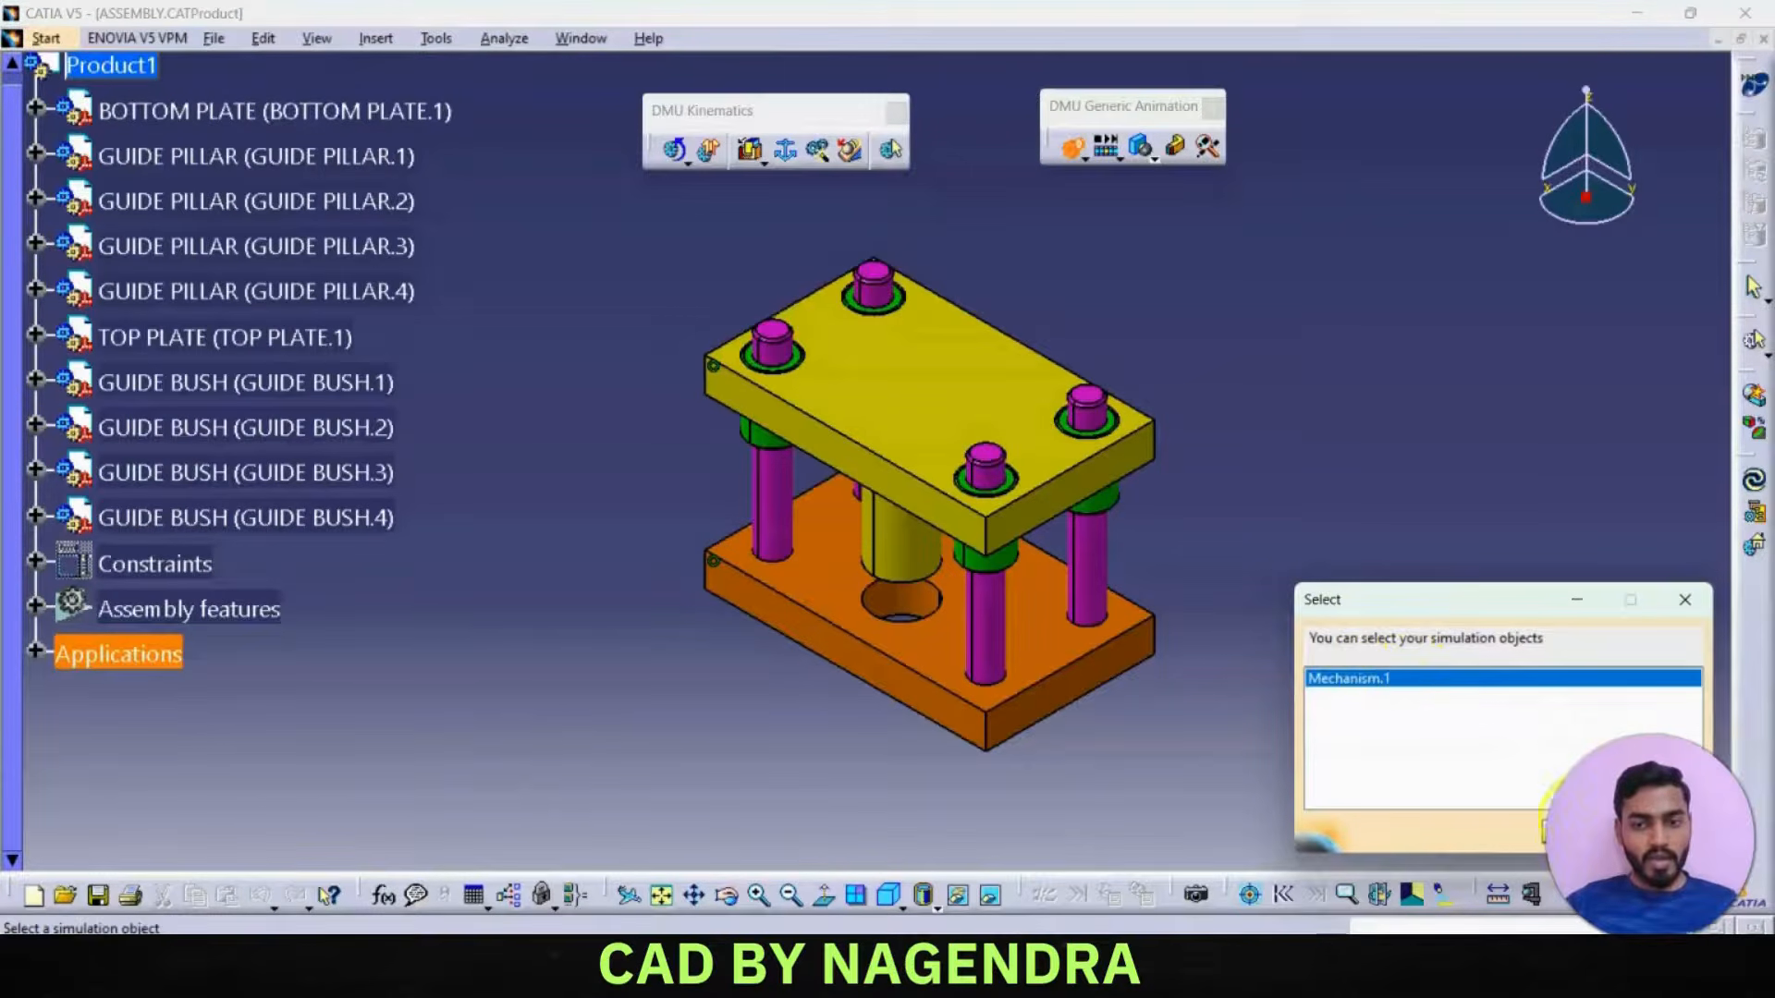
click(1546, 832)
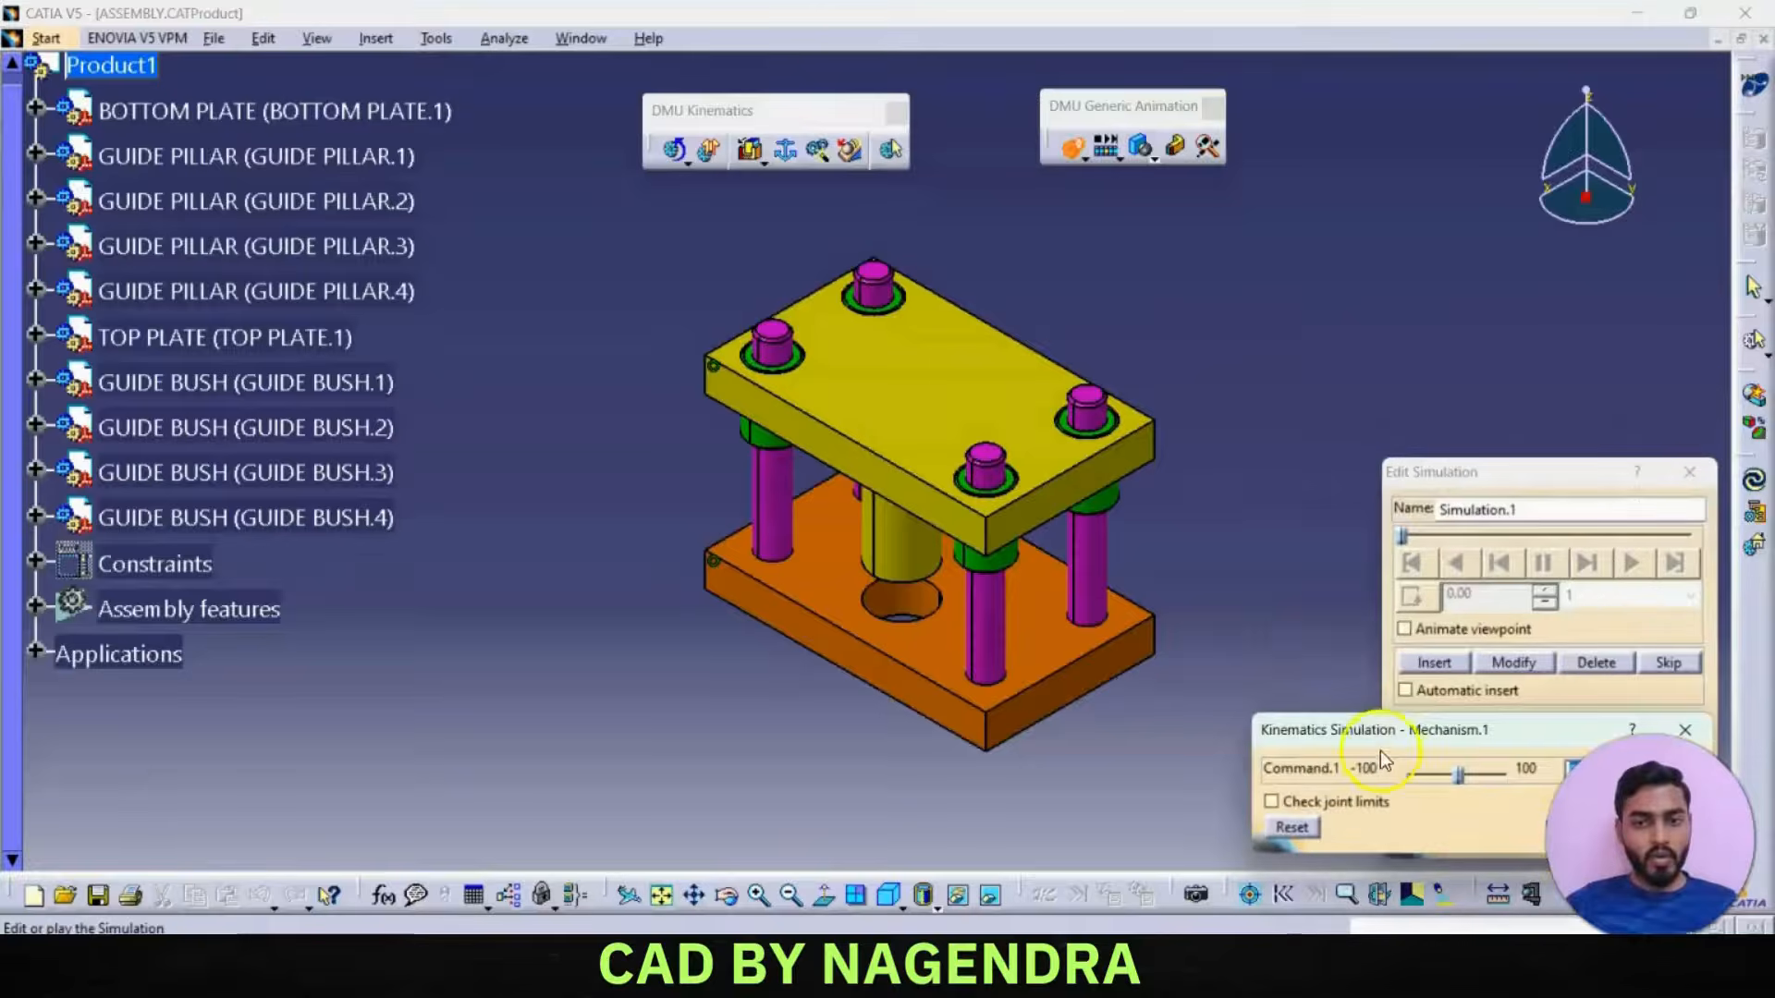
drag(1368, 730, 591, 704)
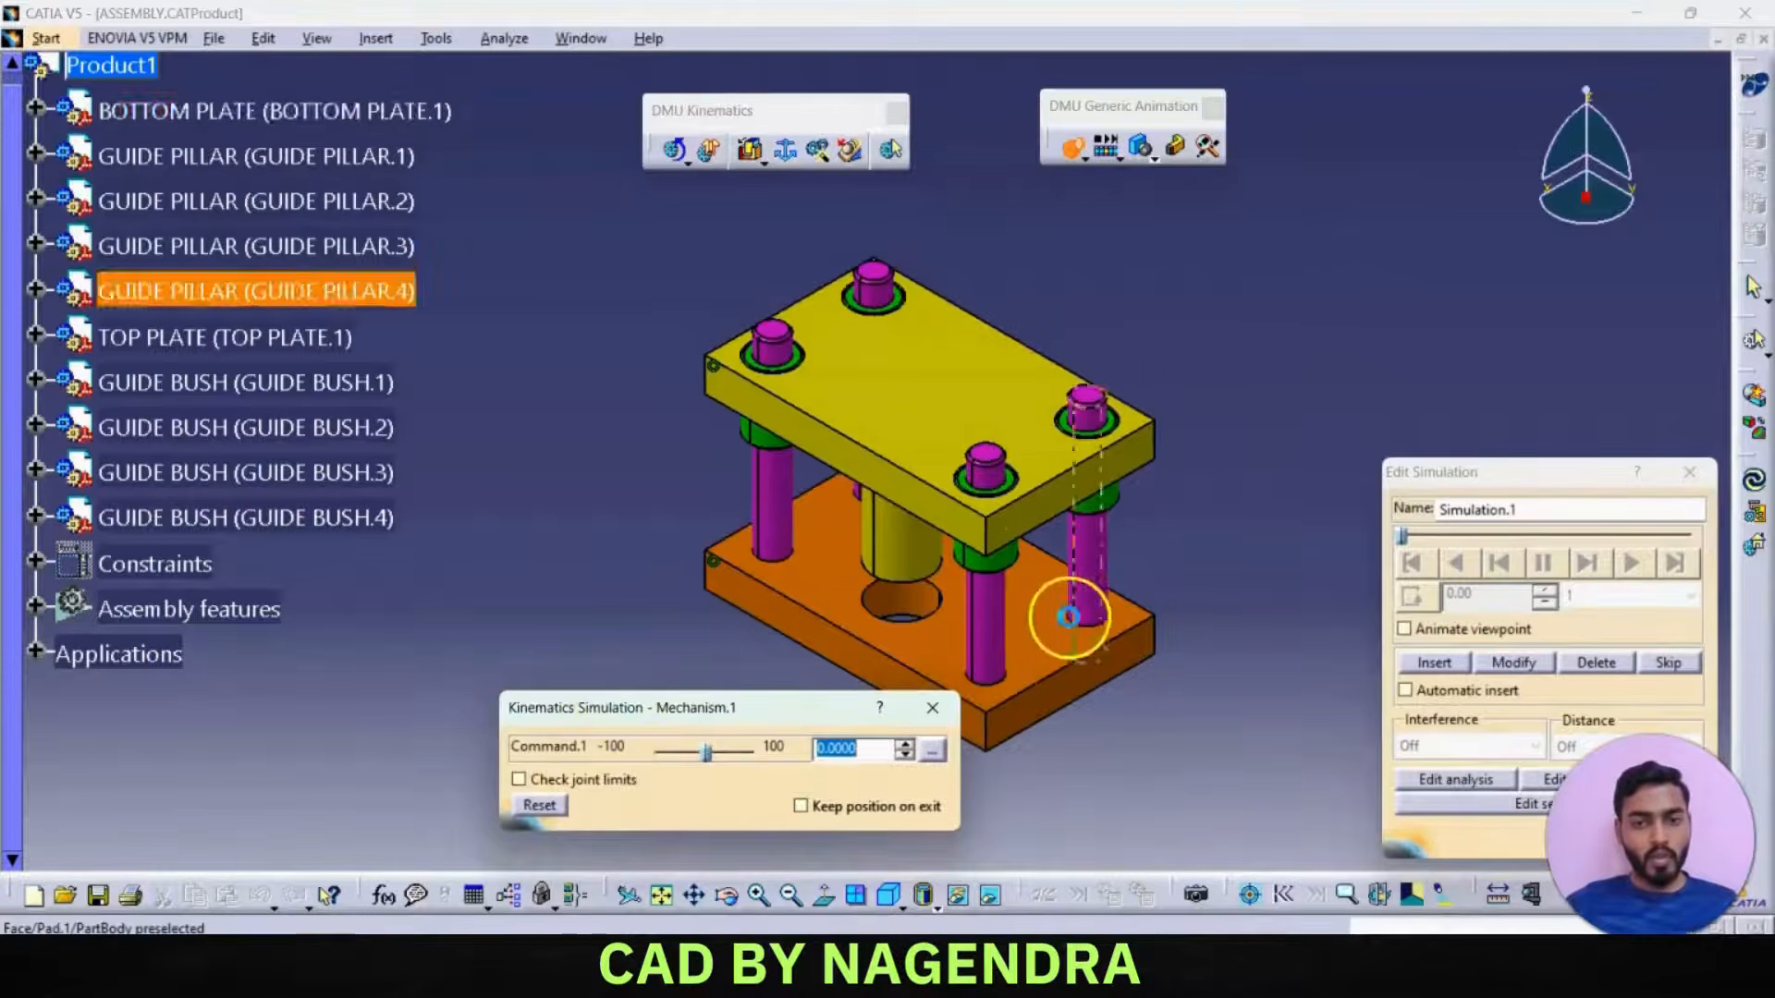
middle_drag(1068, 617, 1129, 586)
- Test the top plate's travel with Command.1 at -100, 100, -20 and 84, then cancel the simulation
drag(704, 756, 626, 761)
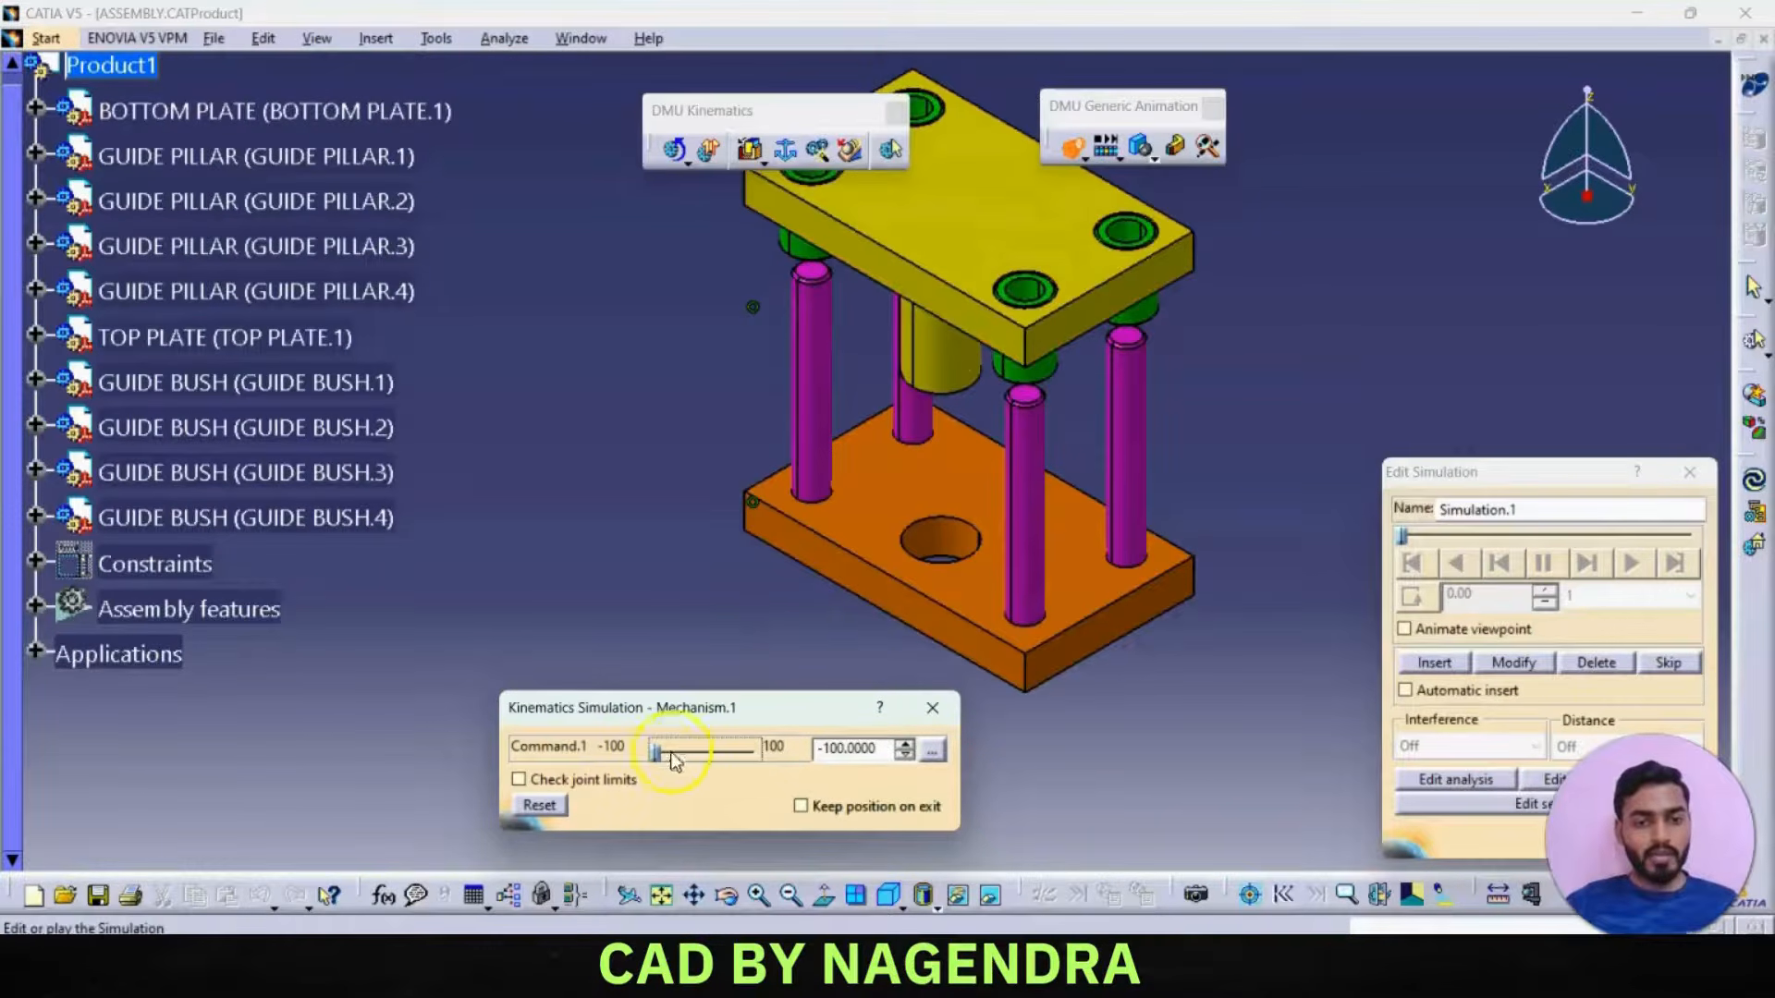
drag(659, 763, 814, 758)
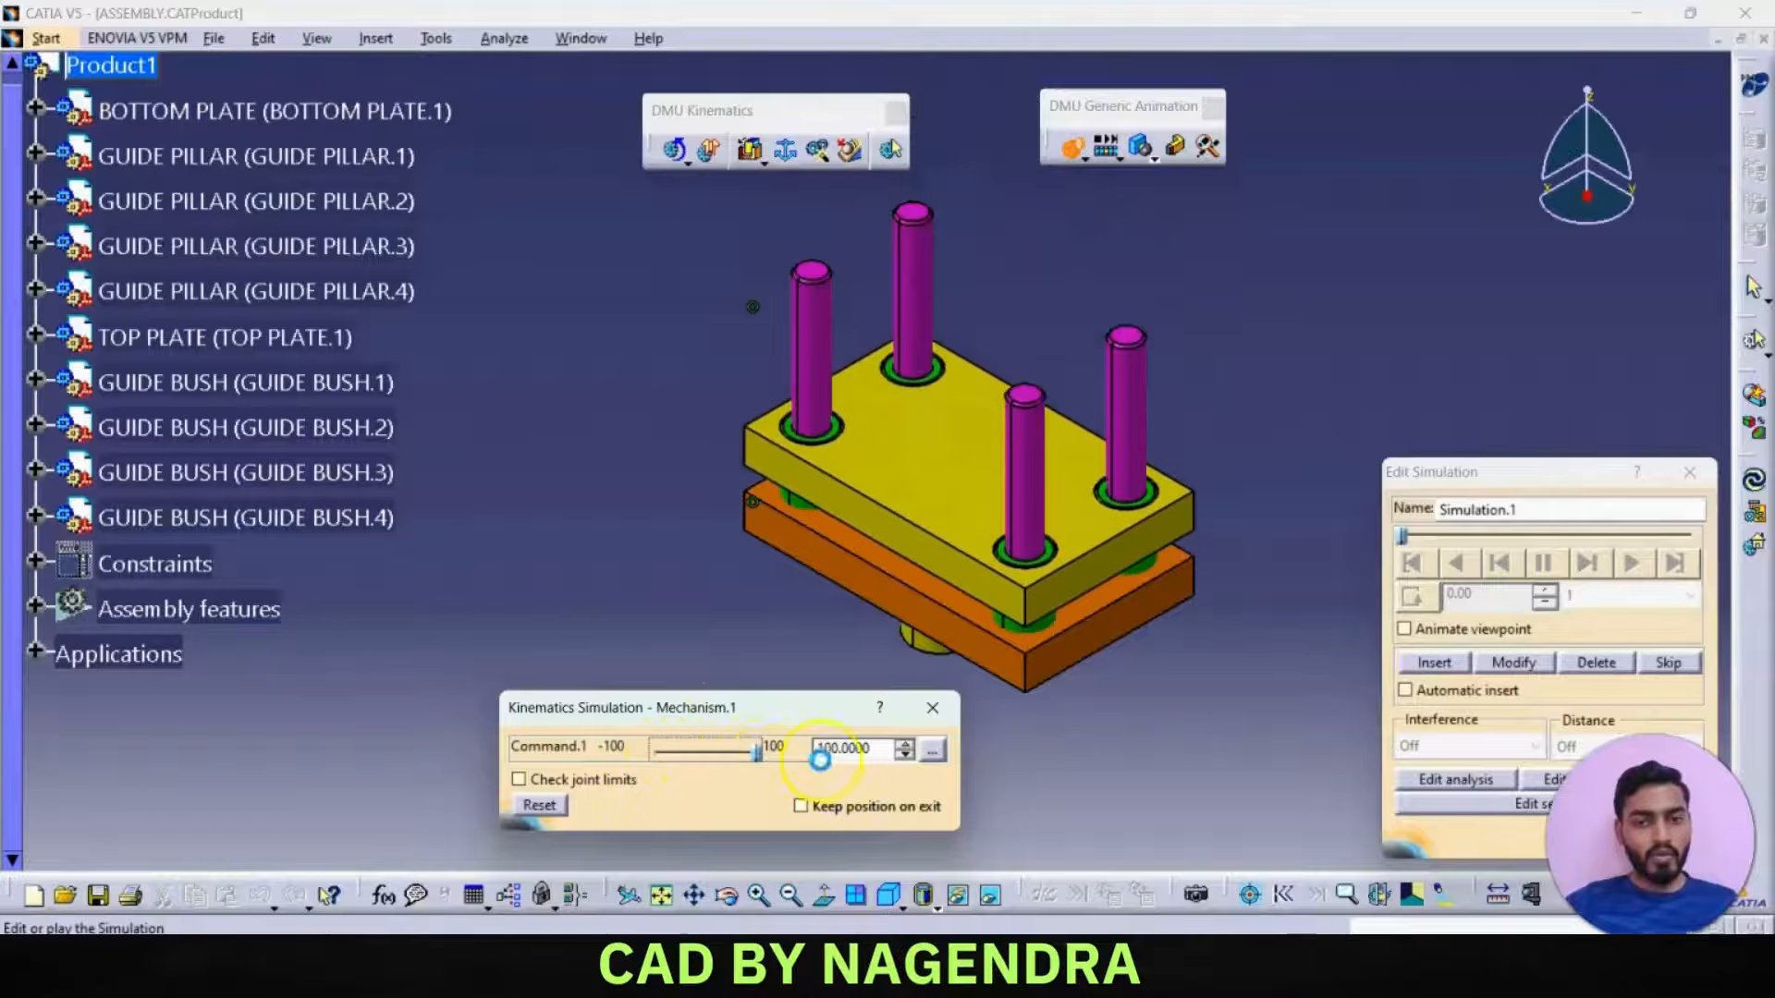
middle_drag(844, 535, 949, 455)
click(888, 894)
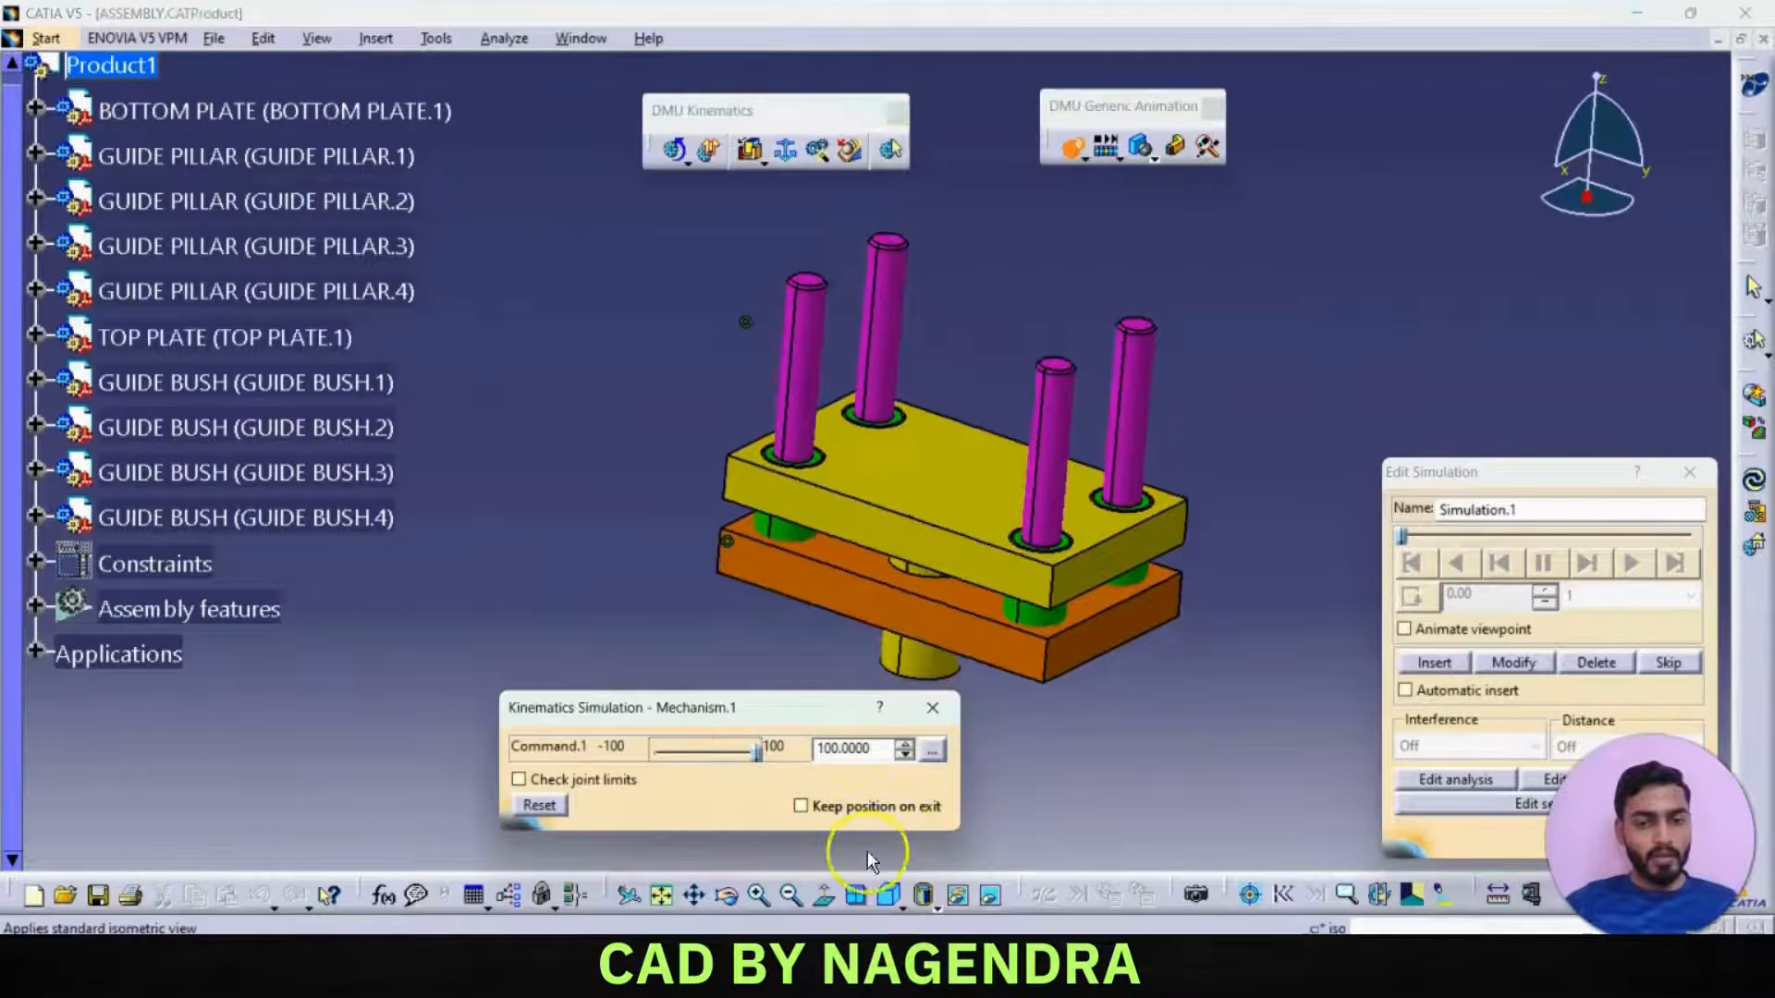
drag(756, 752, 693, 745)
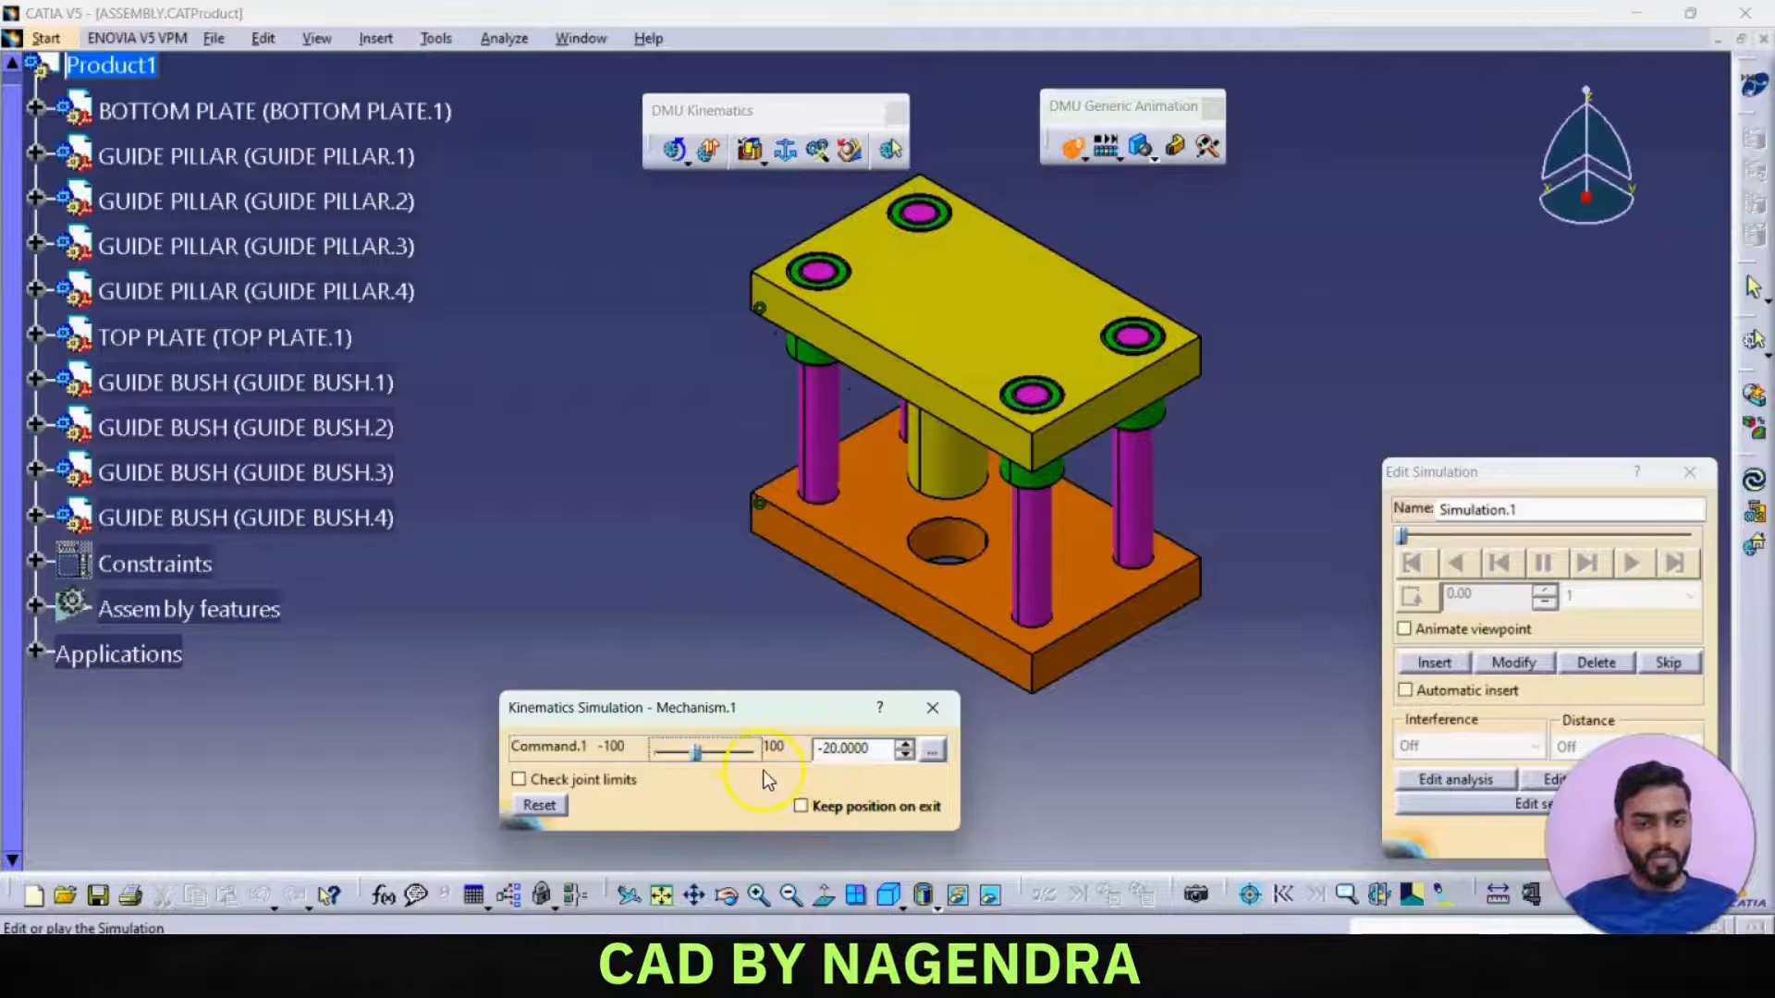
drag(698, 750, 748, 754)
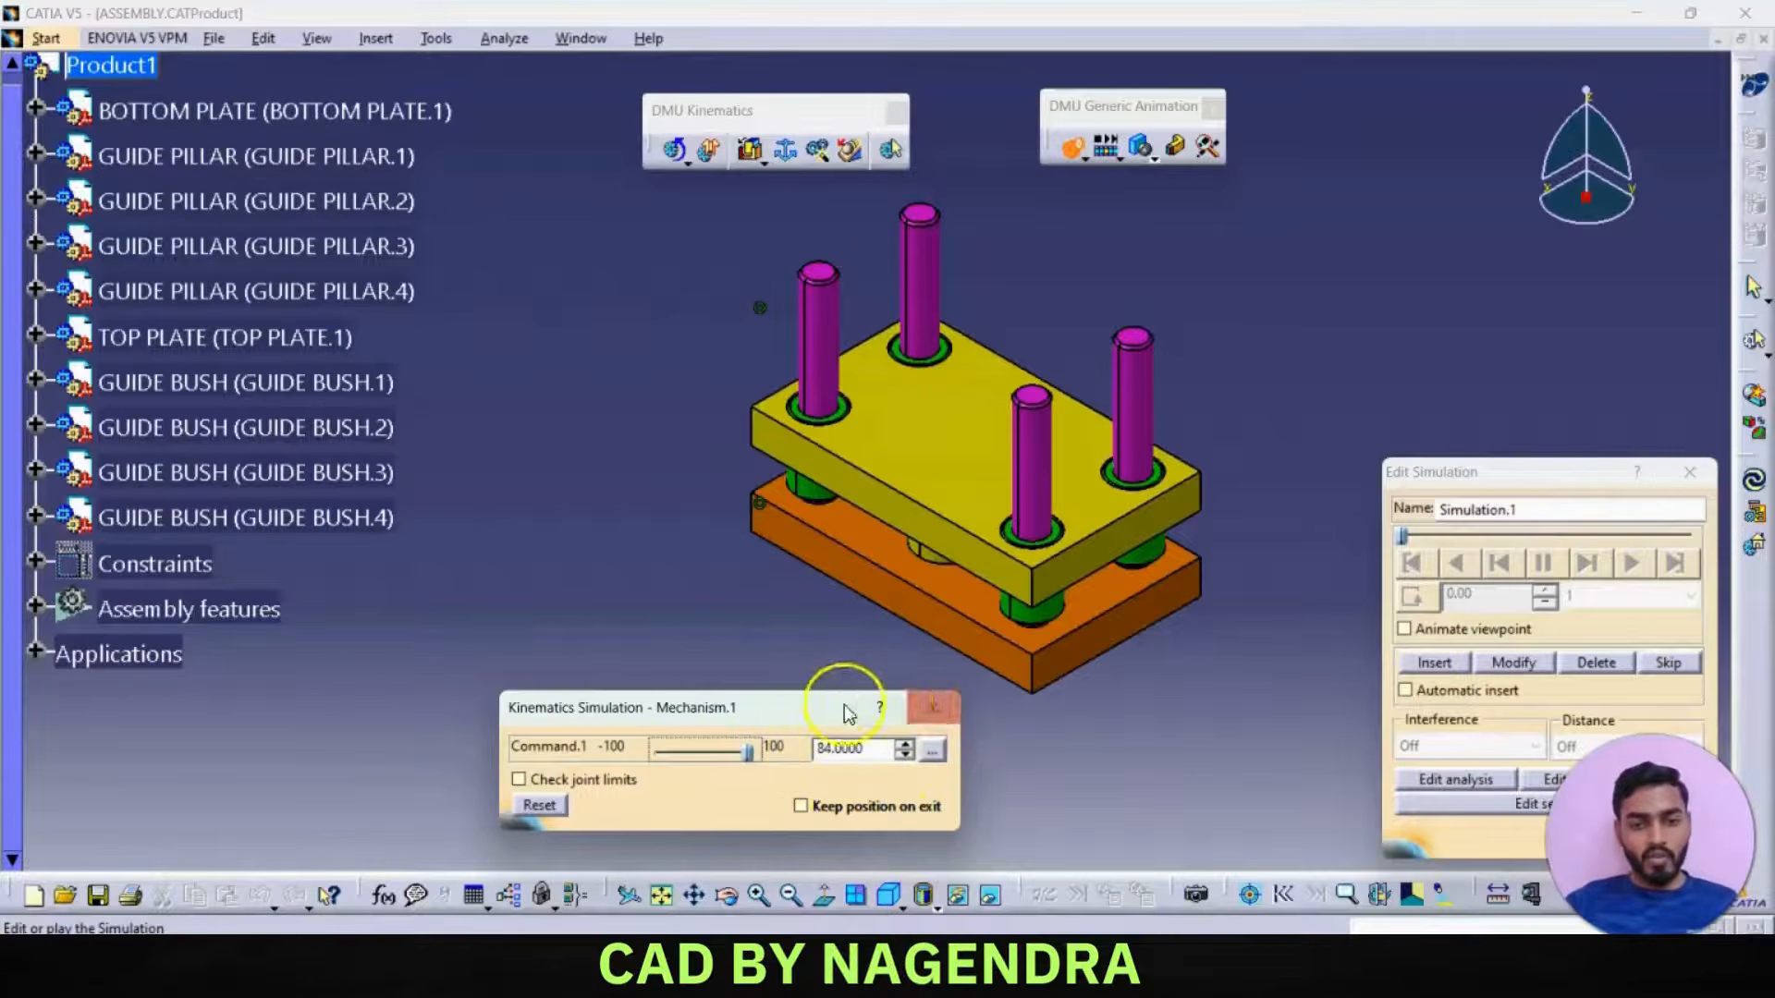
click(931, 707)
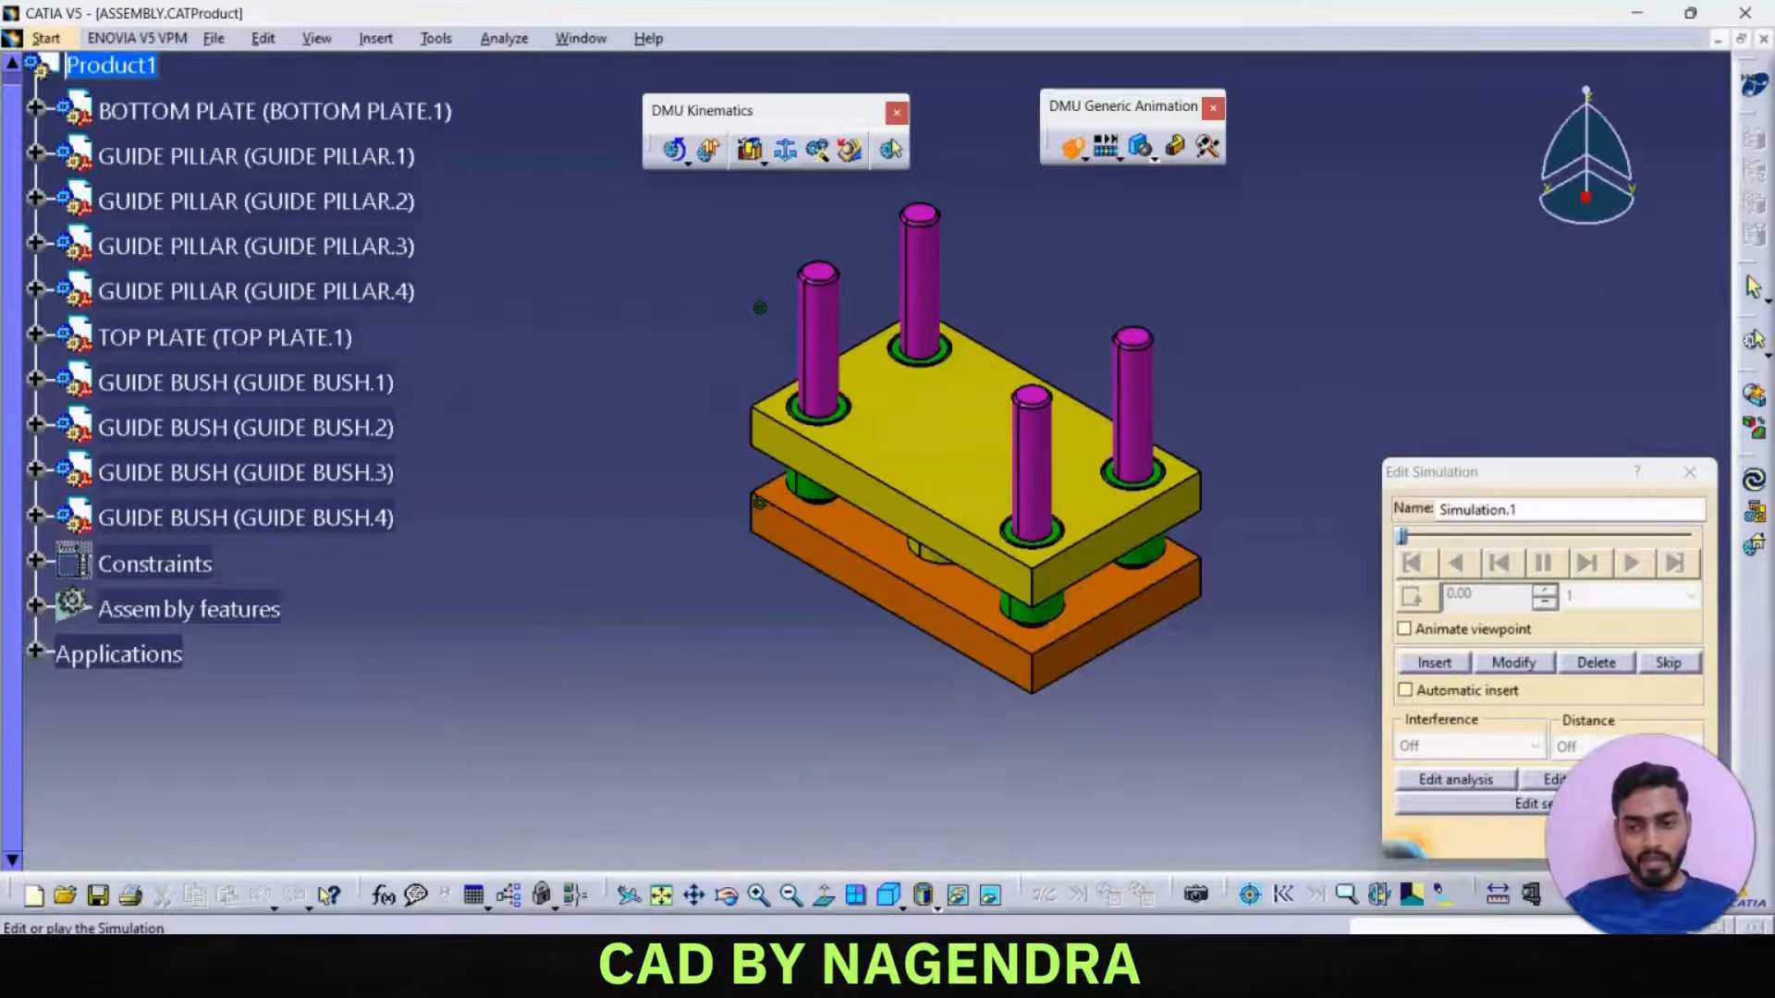
click(1571, 834)
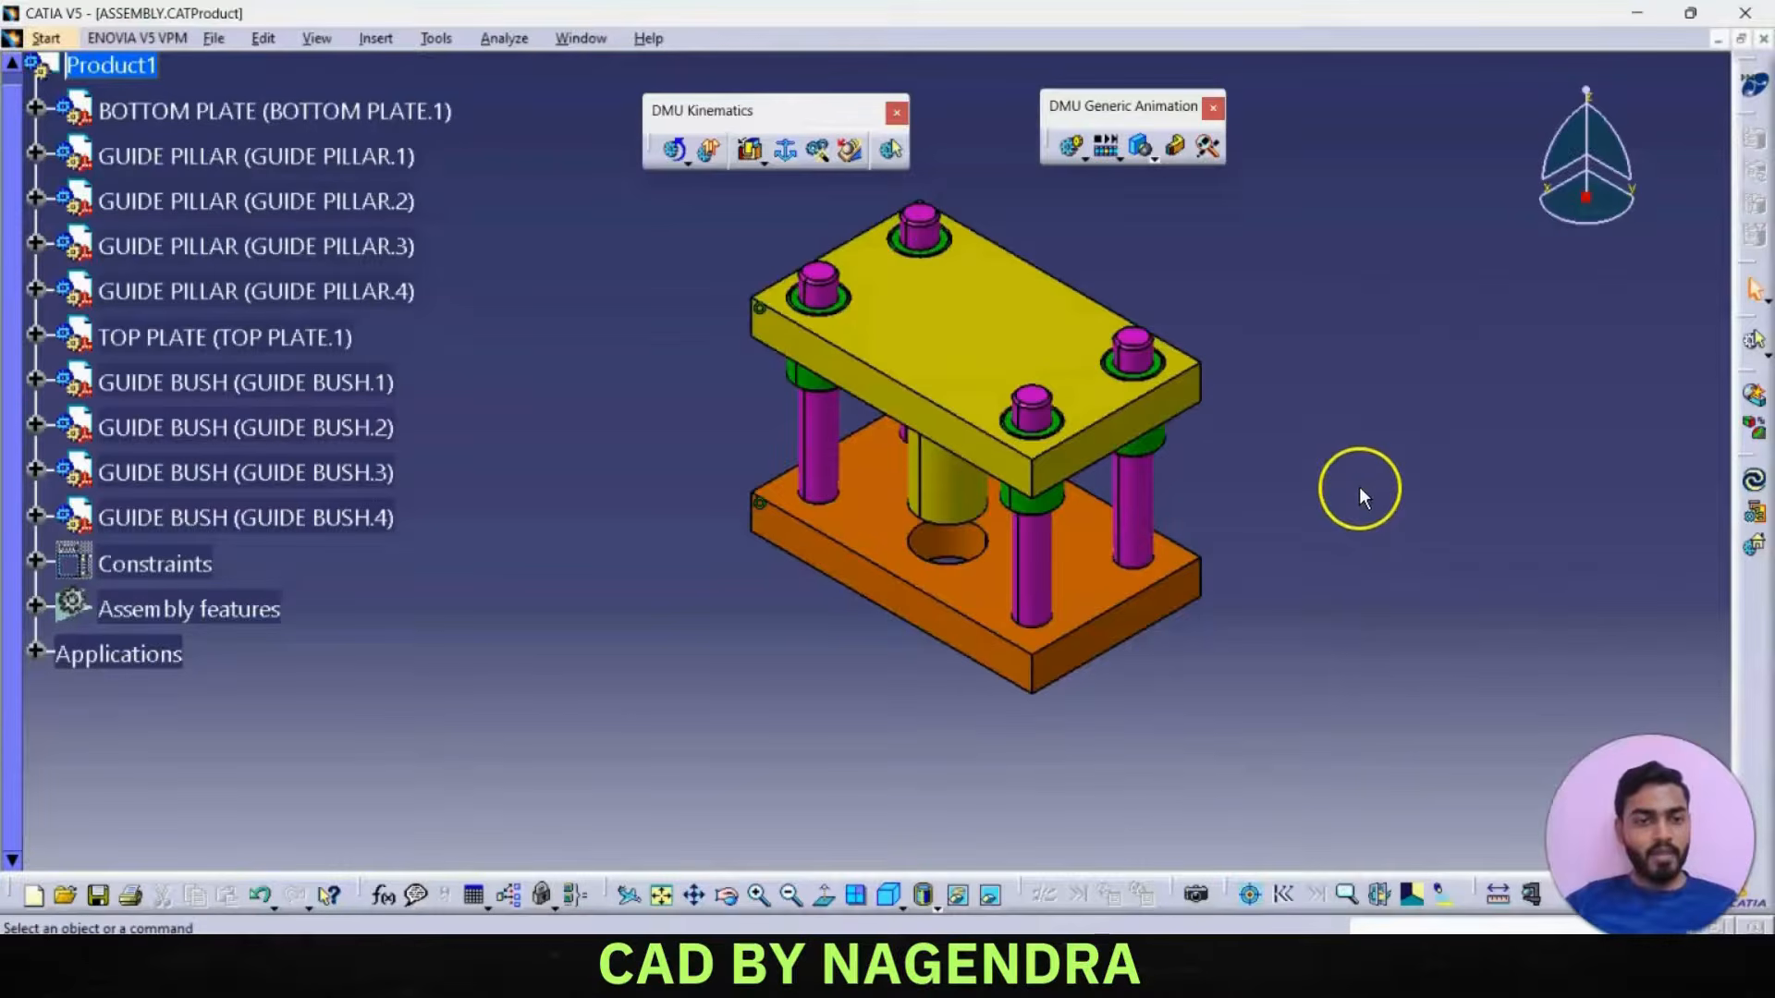
- Set the joint limits of the prismatic joint between the top and bottom plates to -20 mm lower and 80 mm upper
scroll(516, 614, down, 3)
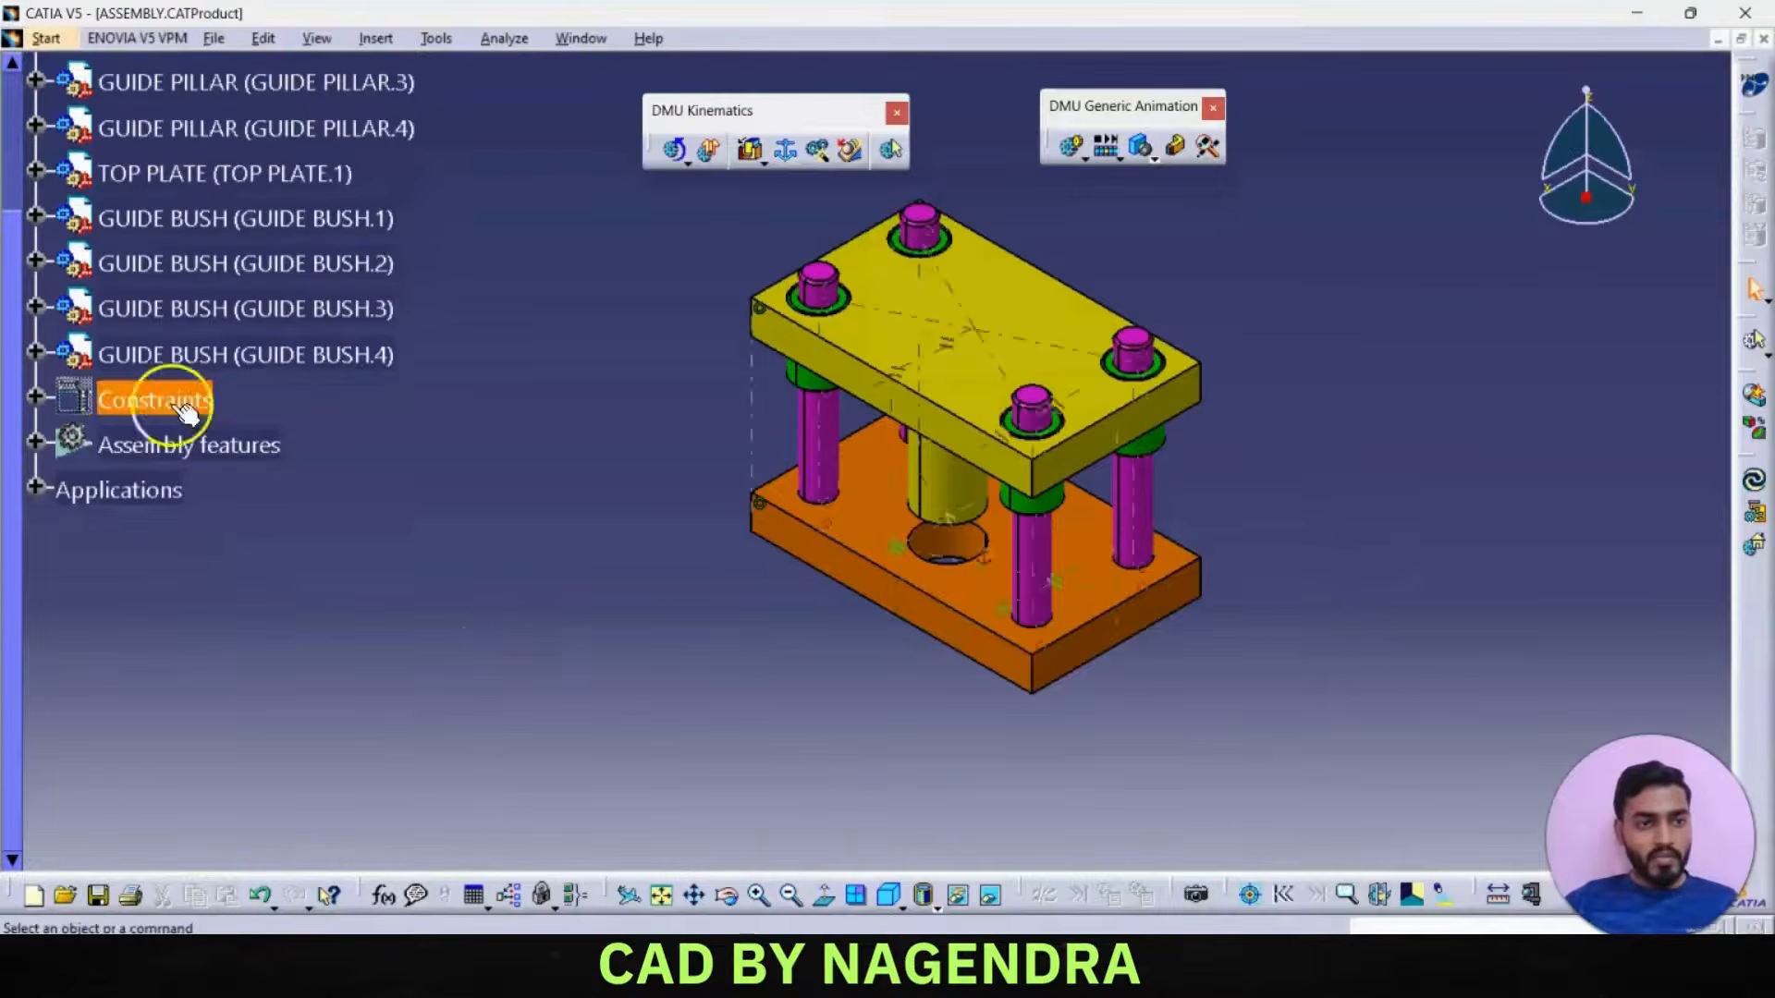
click(34, 488)
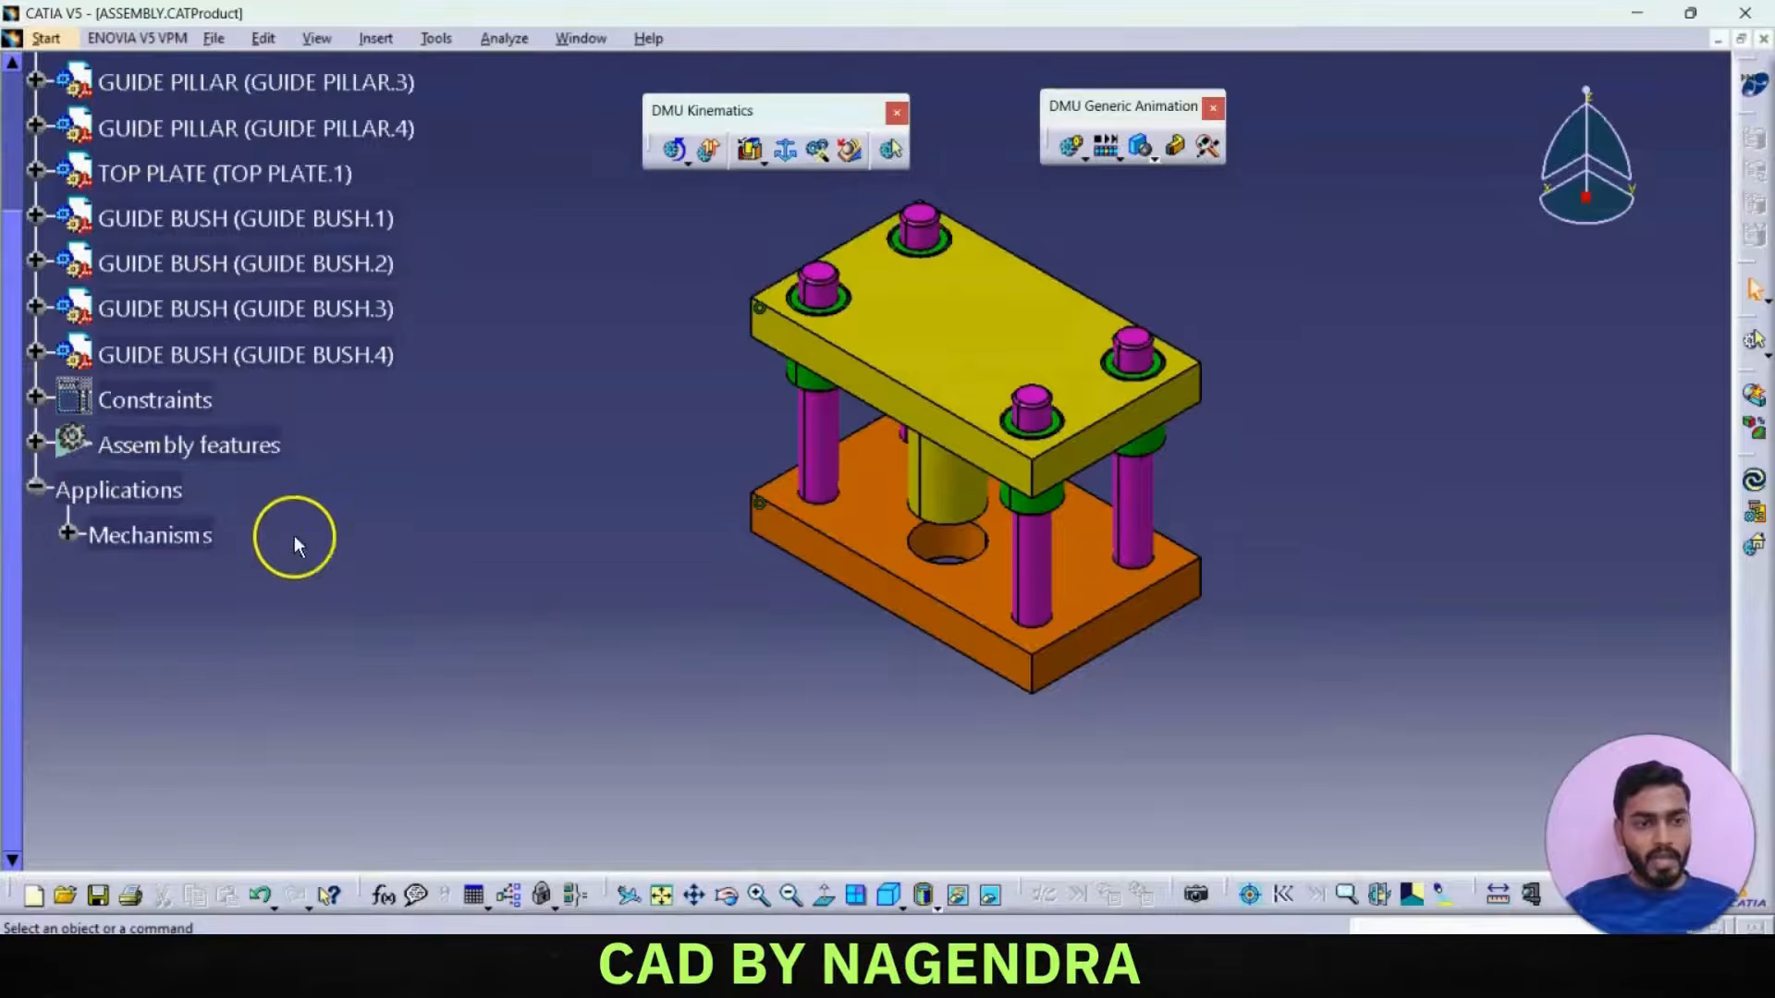
scroll(353, 541, down, 2)
click(66, 452)
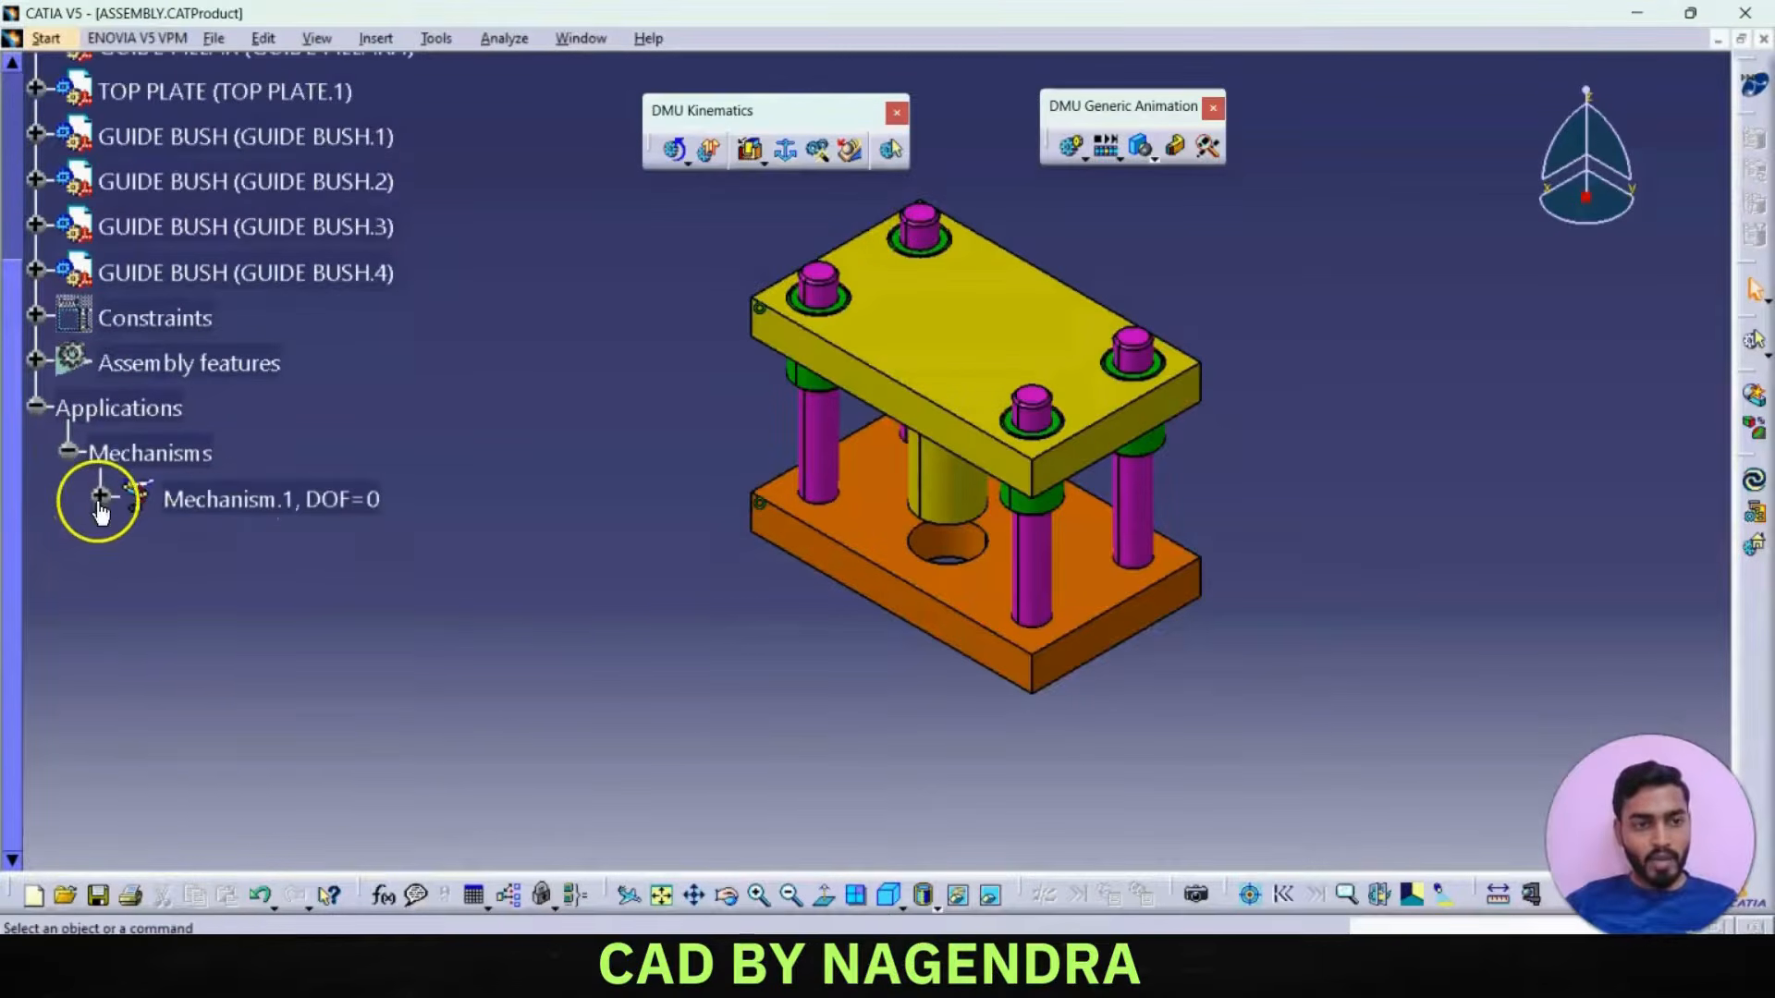
click(100, 495)
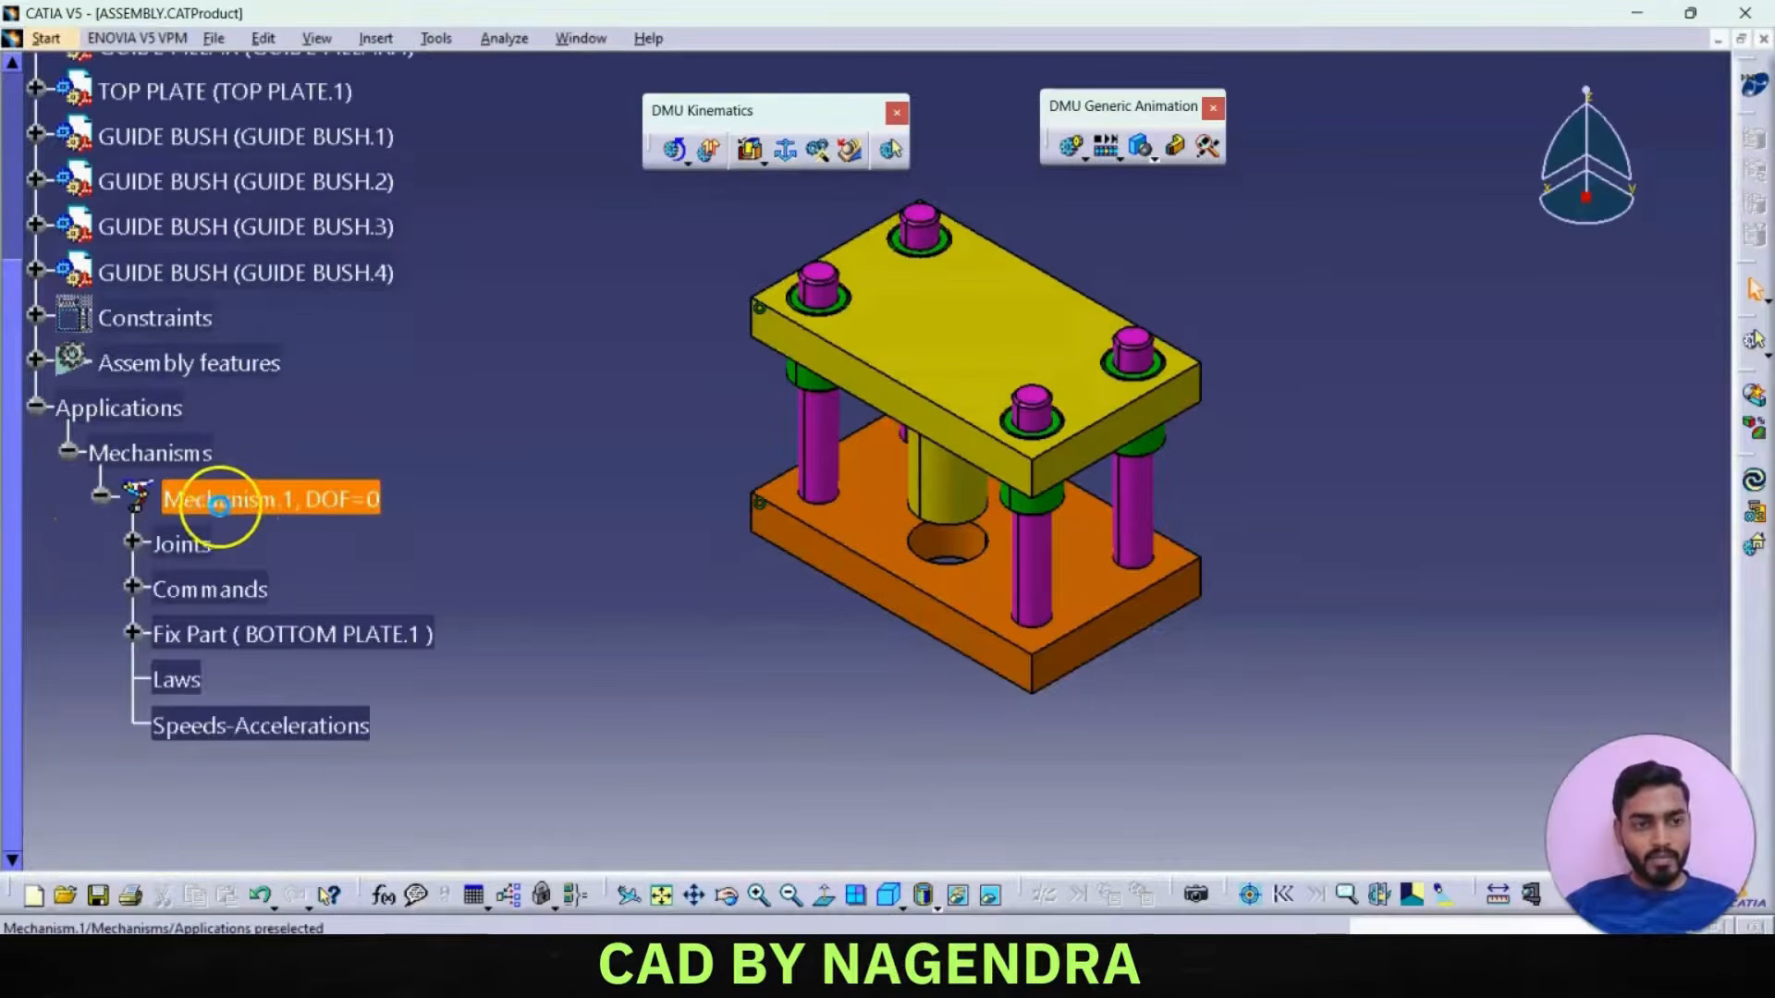
click(130, 544)
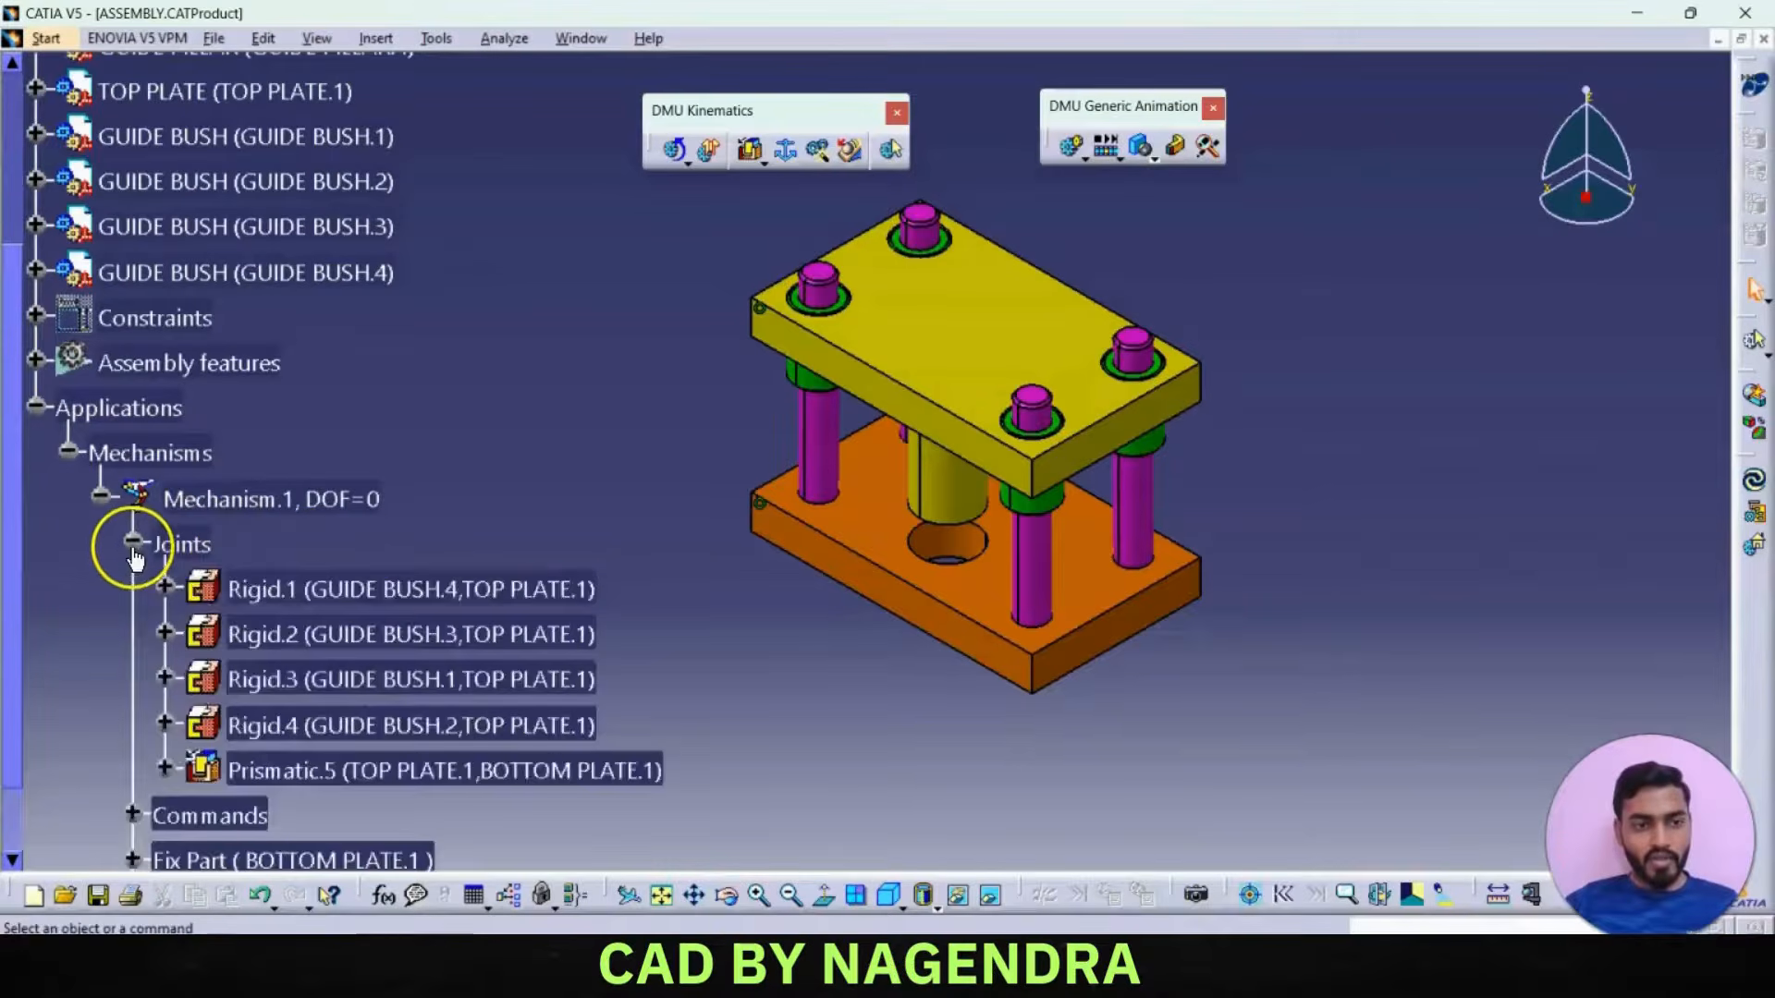
double_click(338, 770)
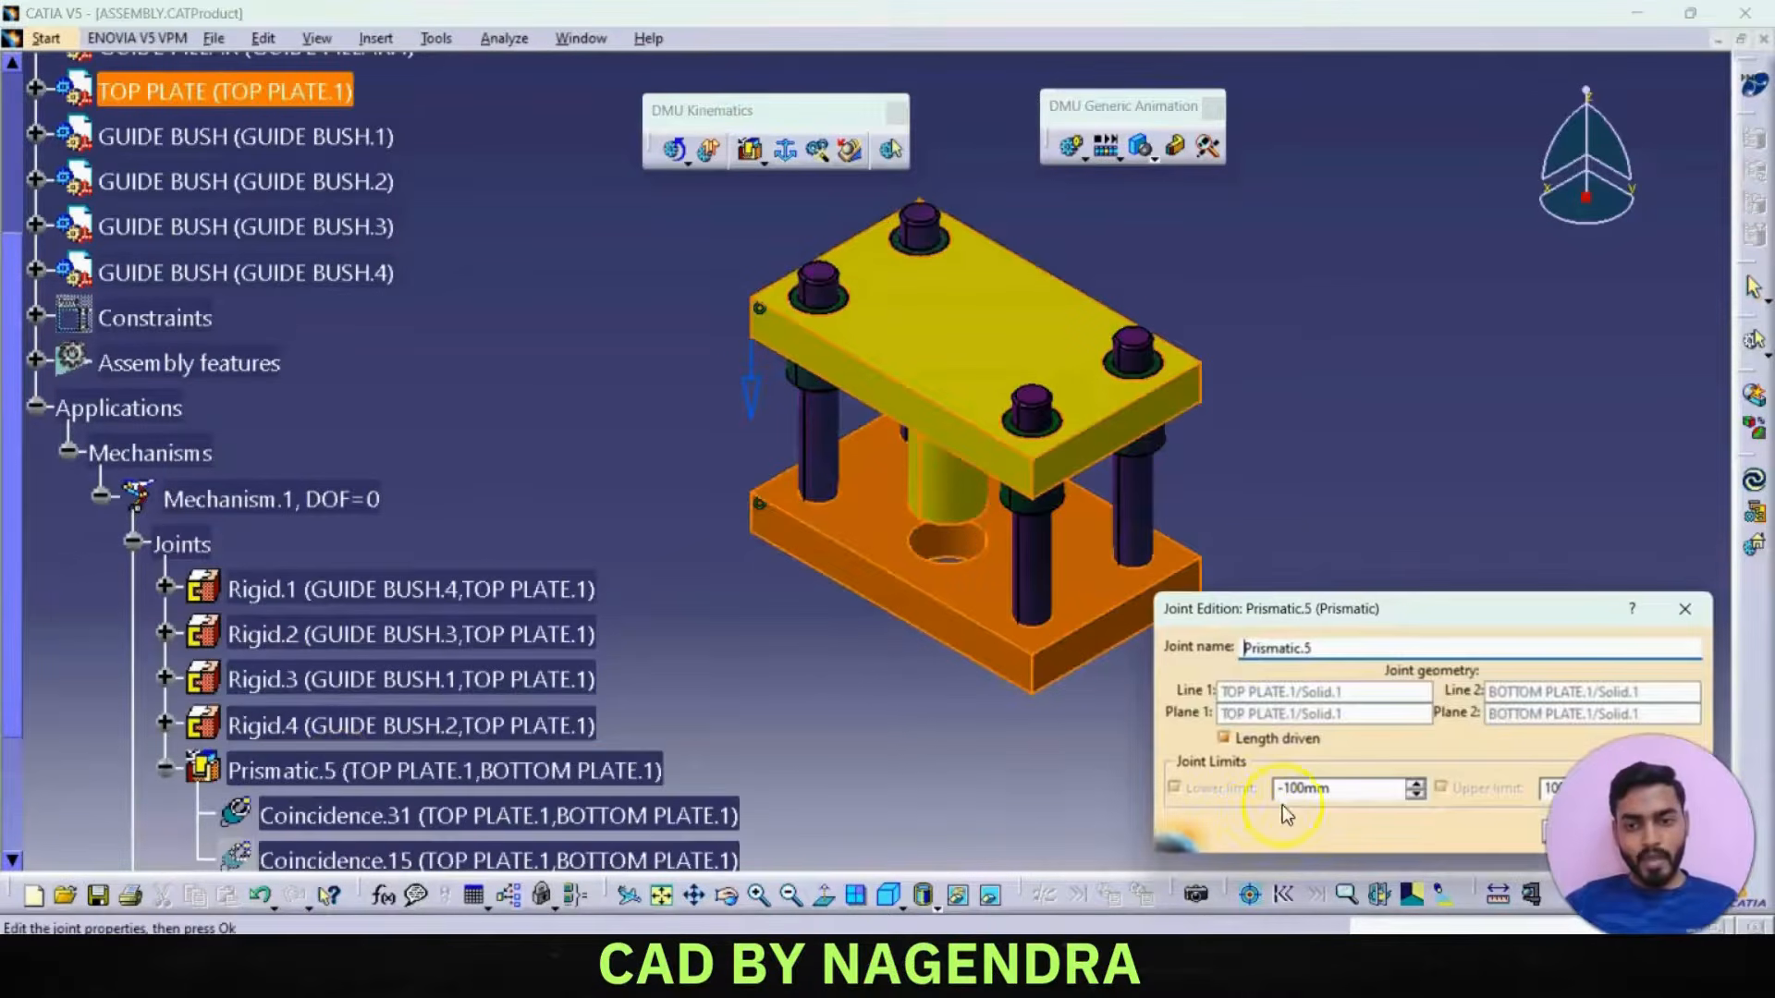
drag(1338, 788, 1294, 795)
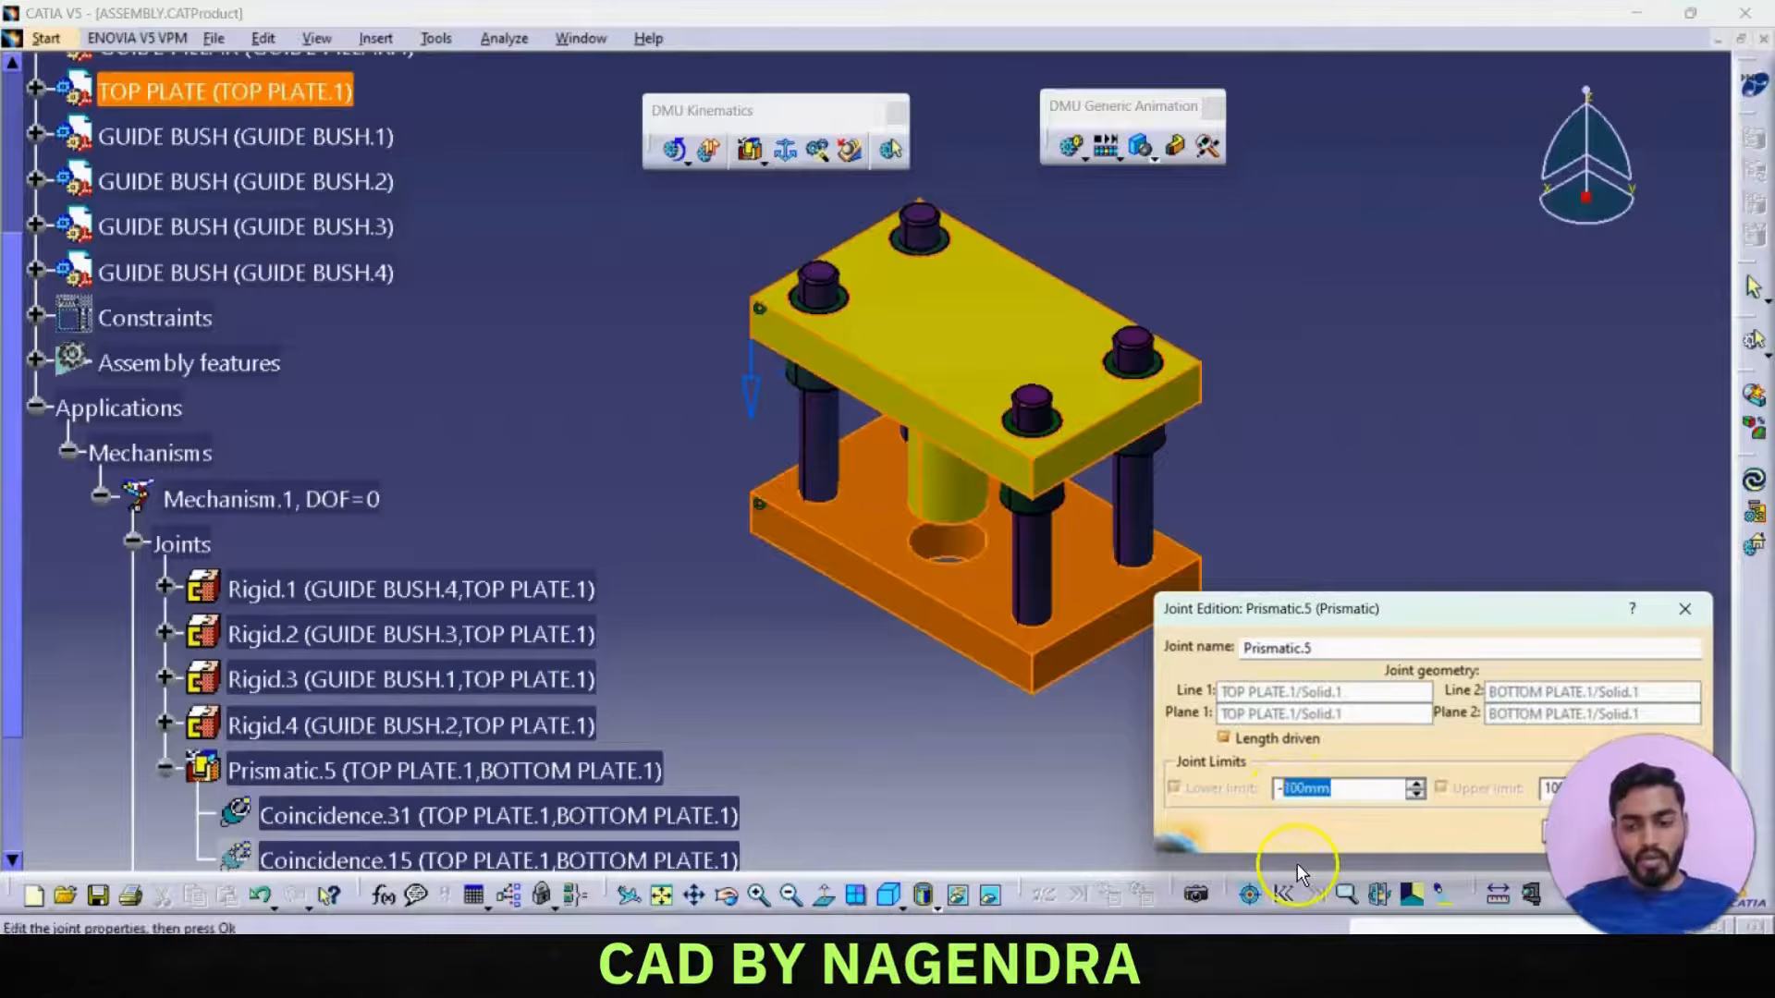
text(2)
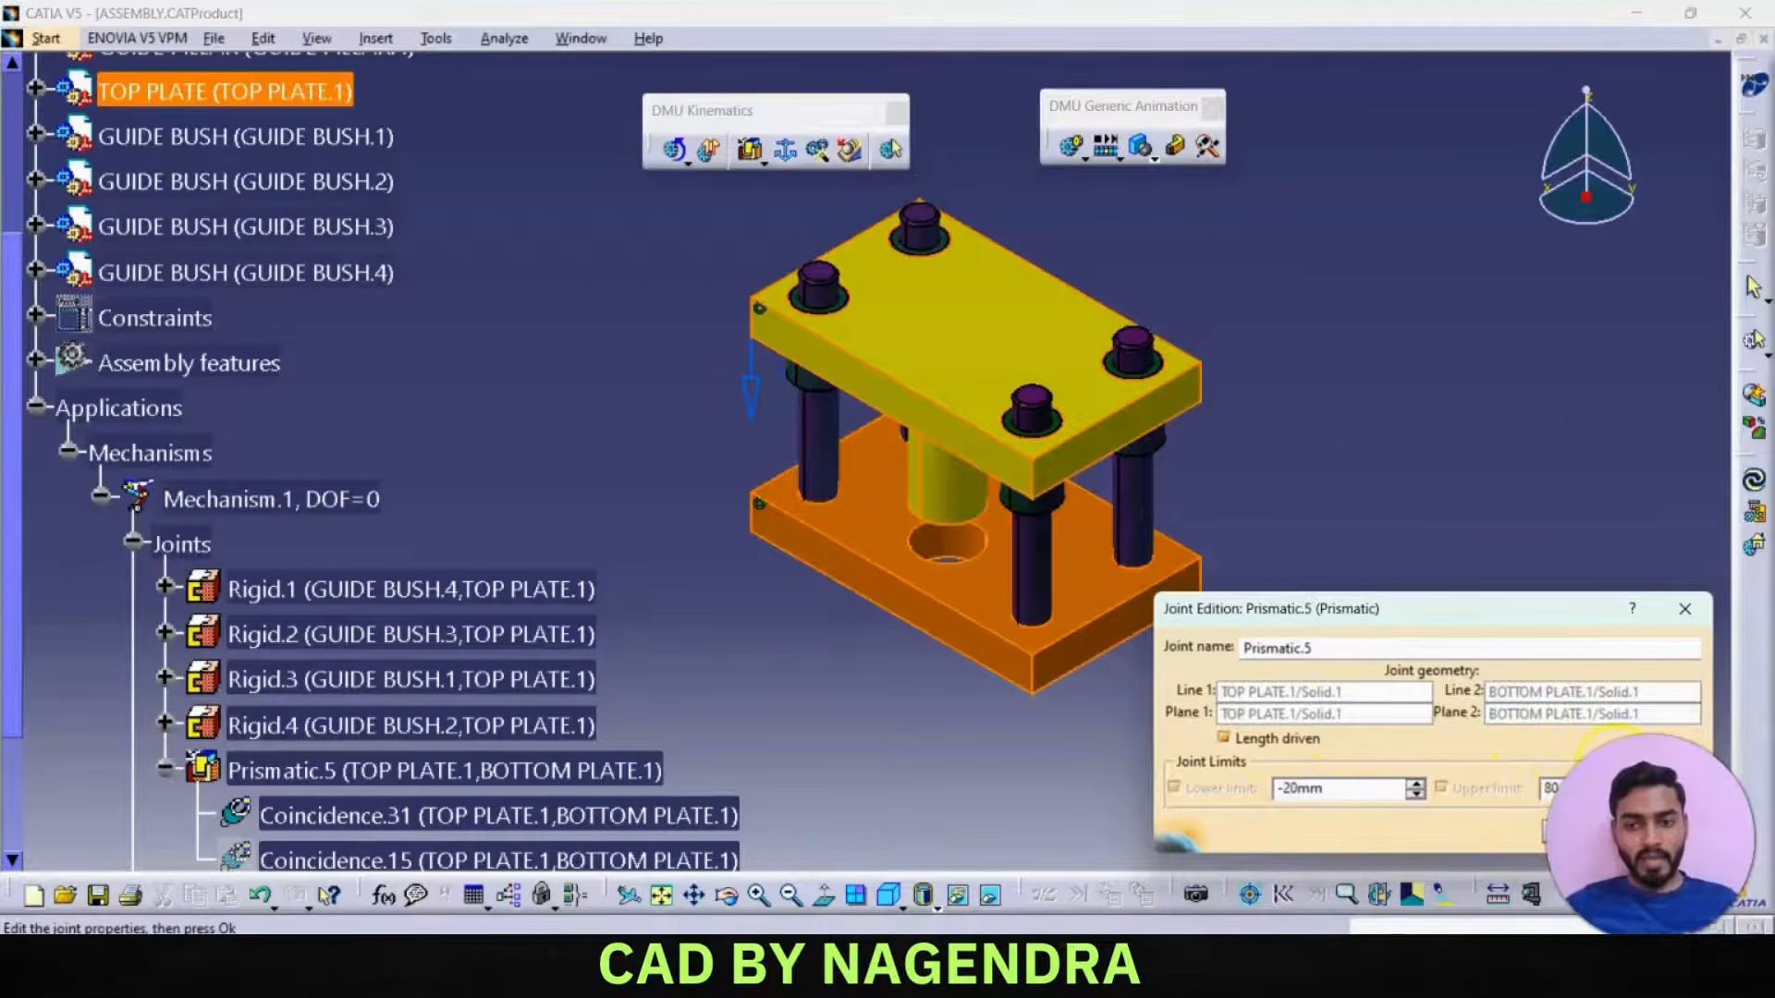
click(1562, 832)
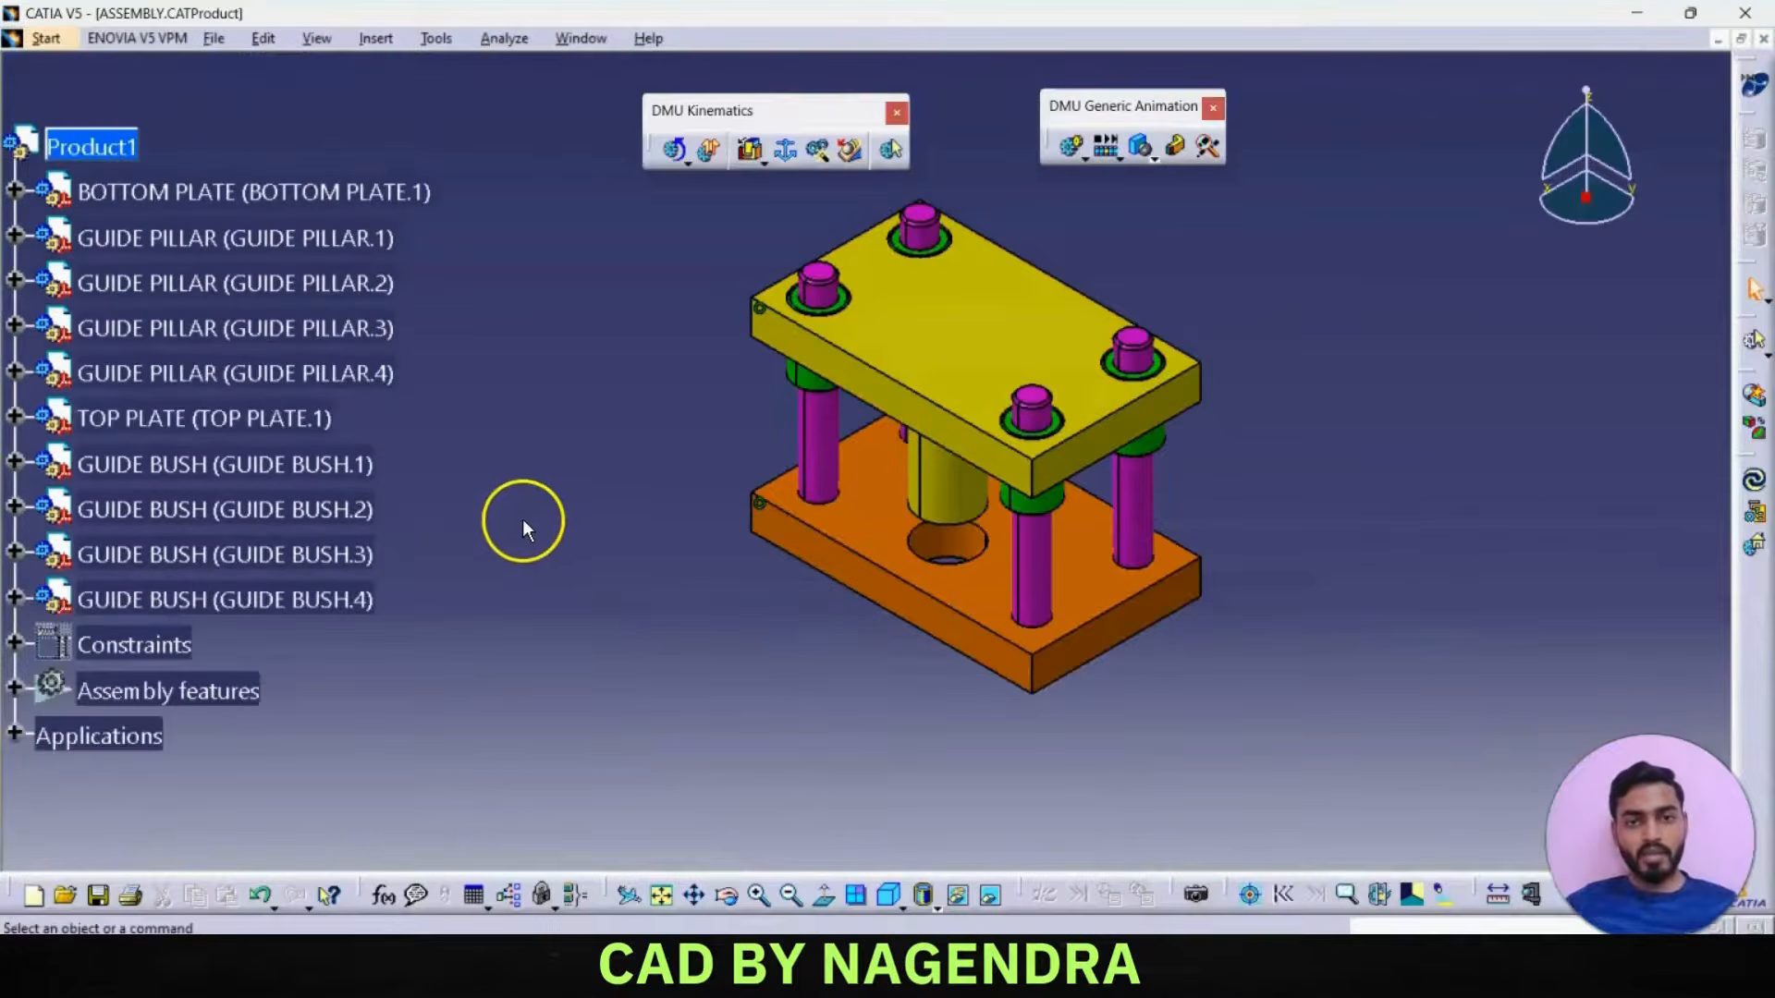
- Start a new simulation of Mechanism.1 with the revised joint limits
click(1070, 150)
click(1373, 681)
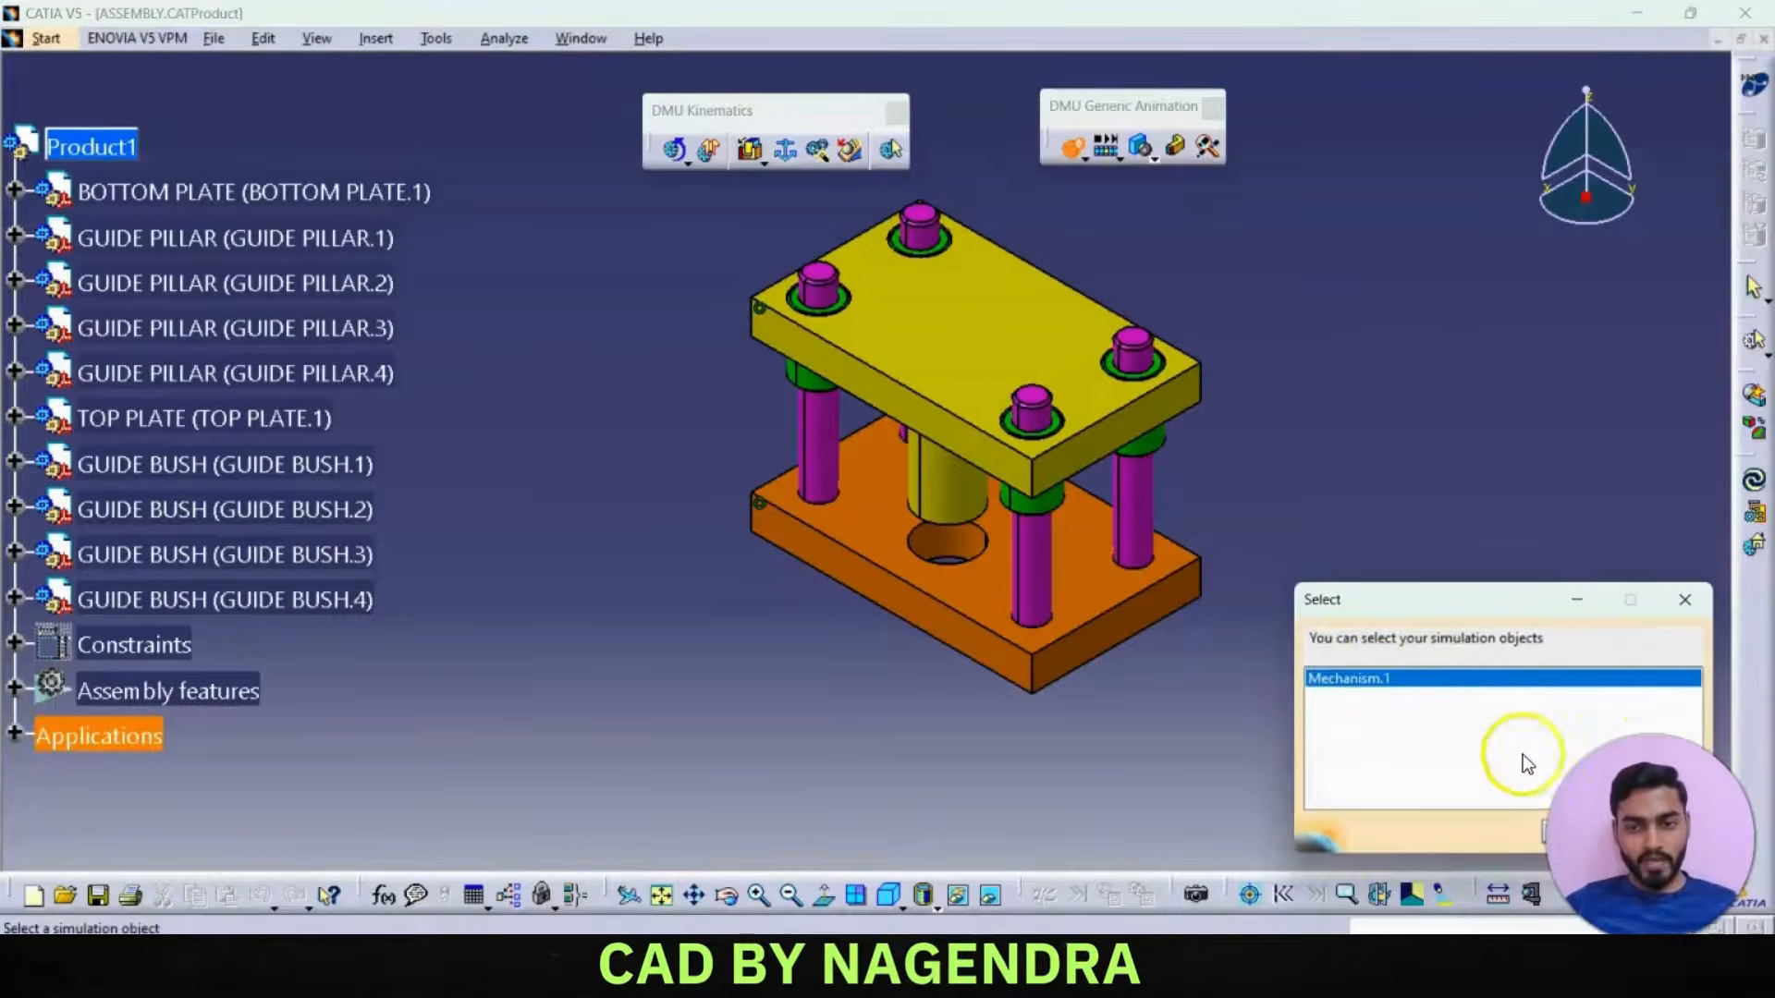
click(1582, 831)
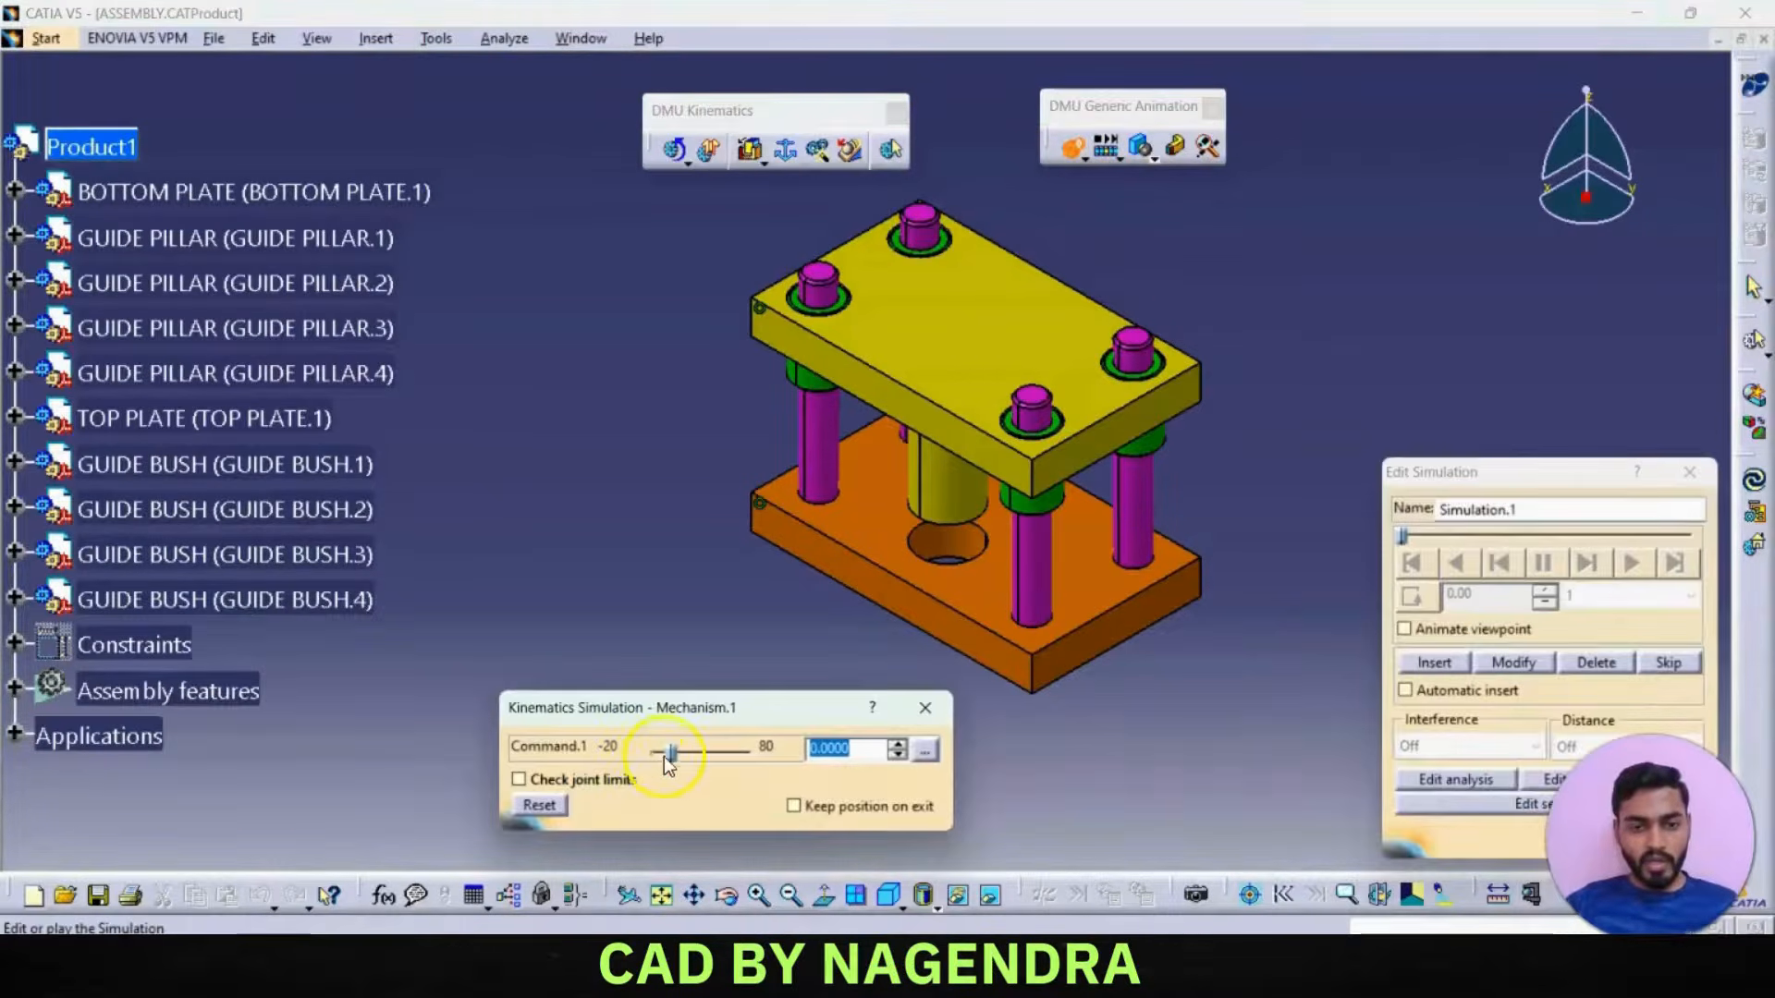
- Move Command.1 to its -20 and 80 limits, then insert the top plate's 80 position into Simulation.1
drag(671, 758, 647, 751)
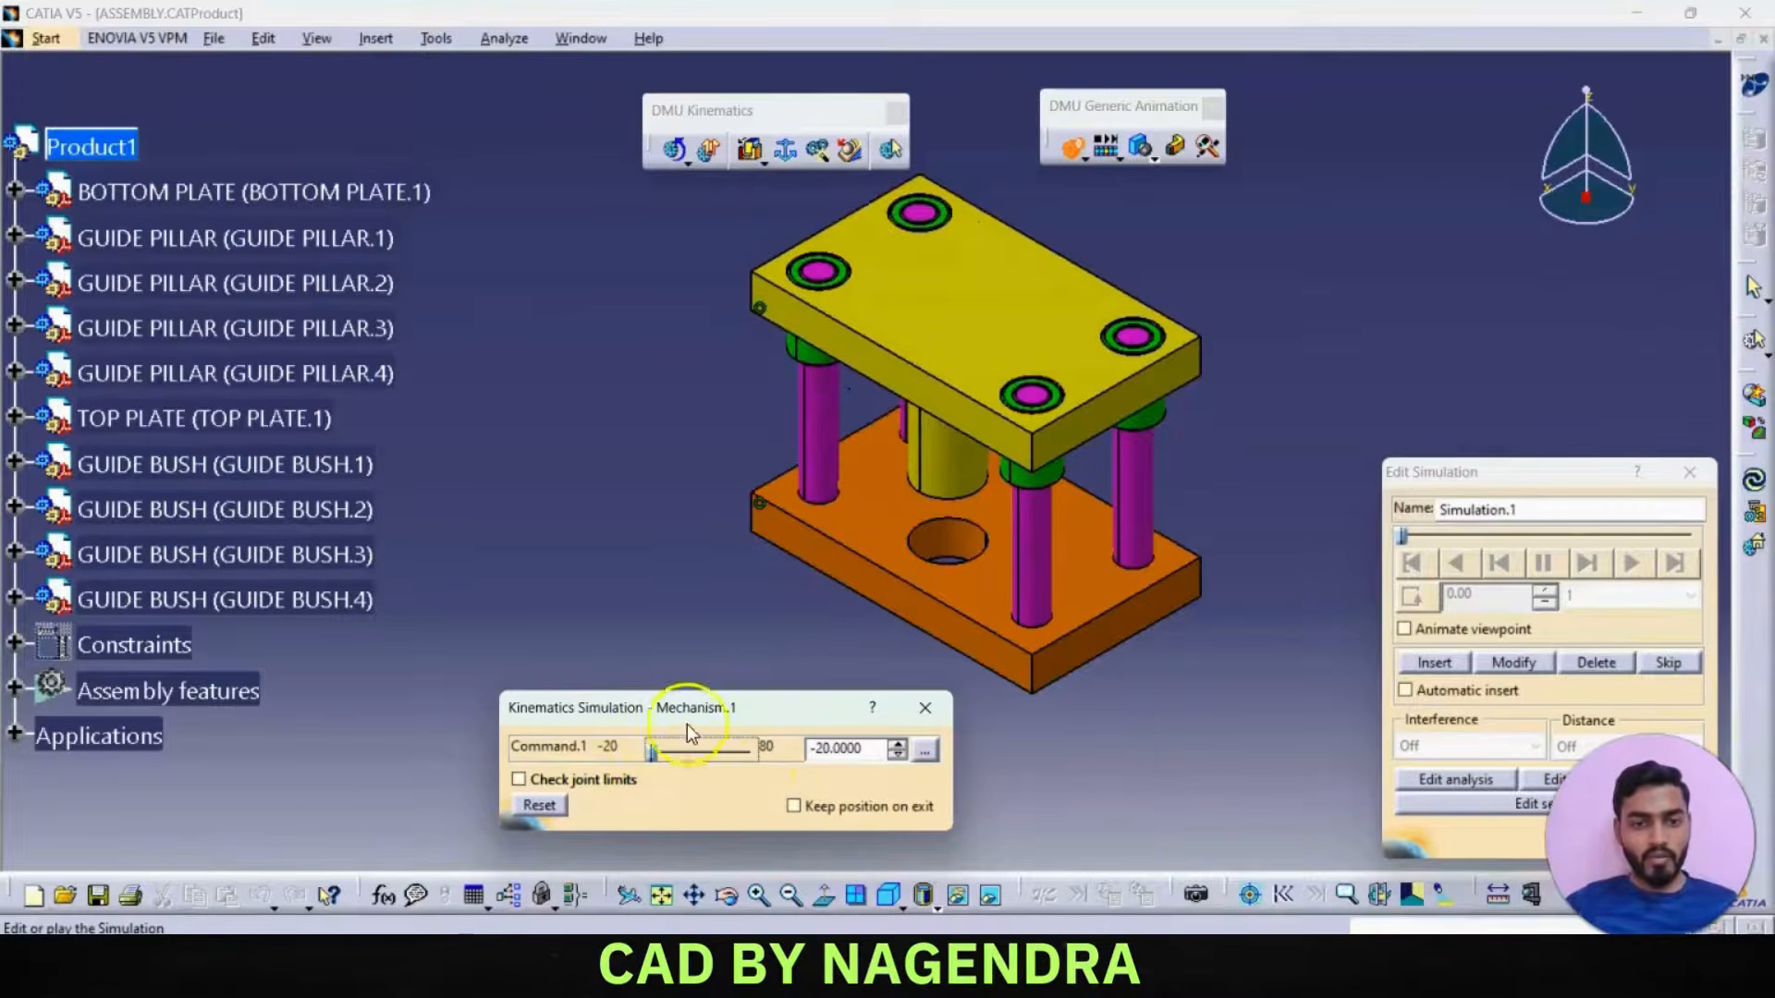
drag(654, 751, 756, 758)
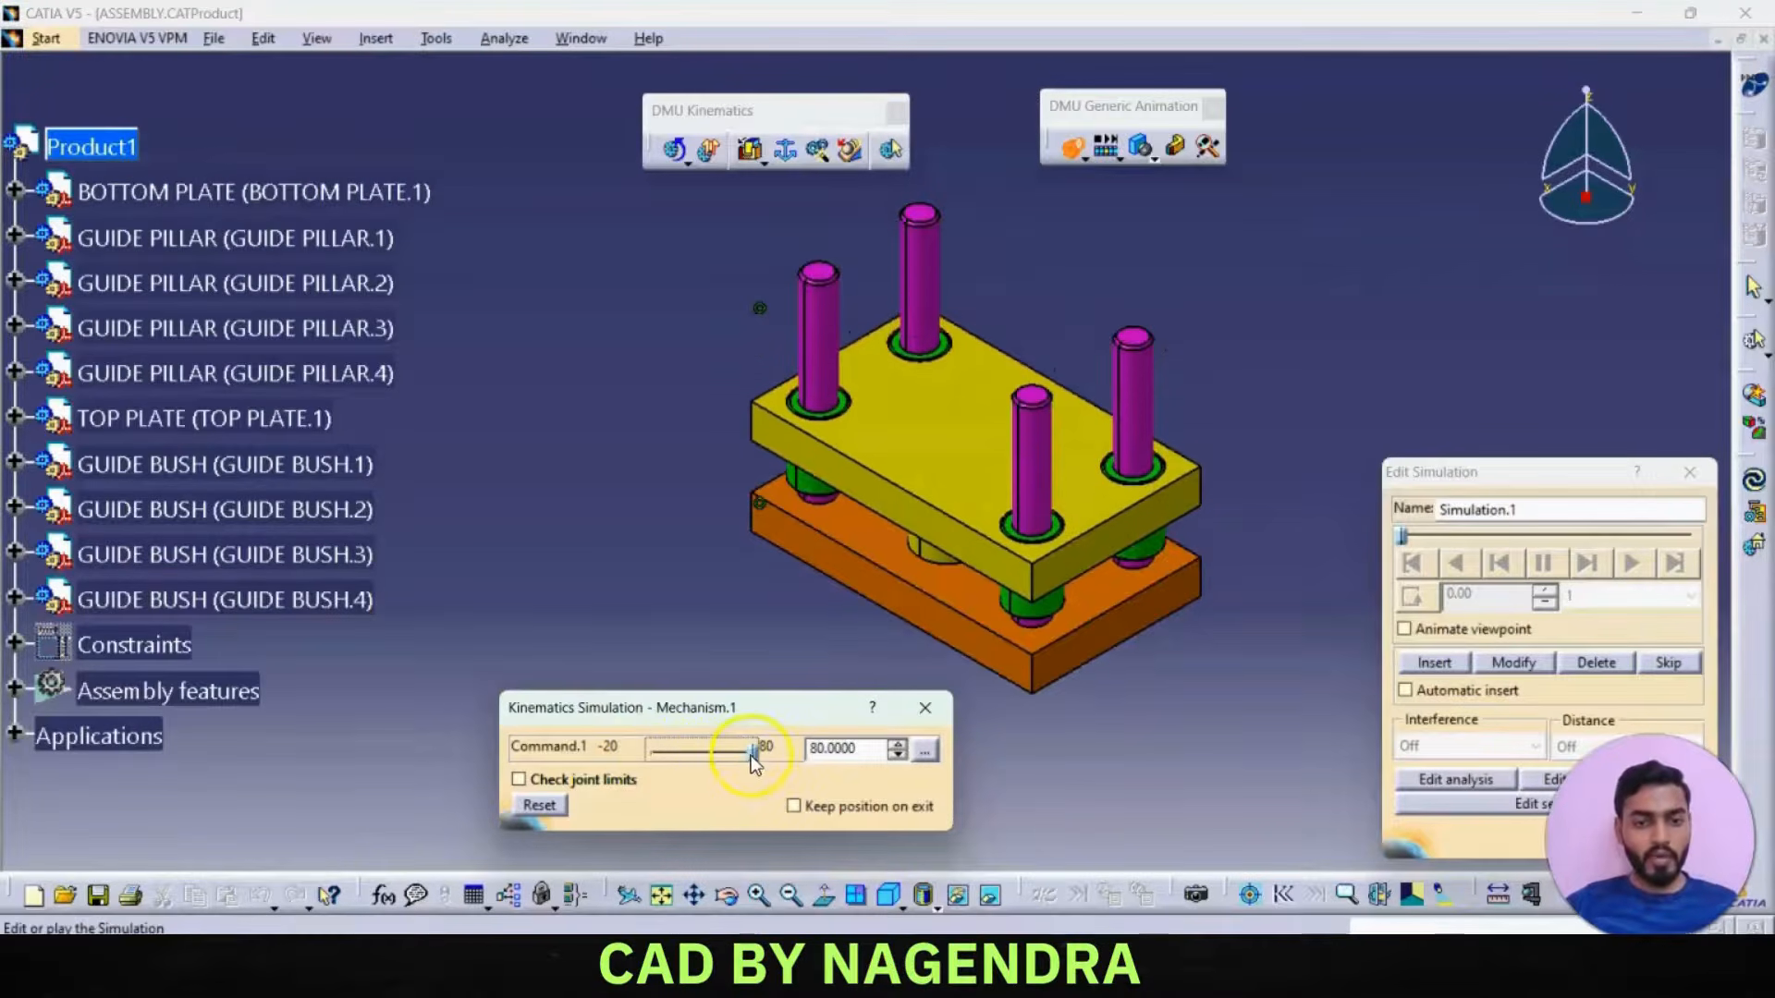
mouse_move(751, 756)
mouse_down()
mouse_move(653, 758)
mouse_move(756, 748)
mouse_up()
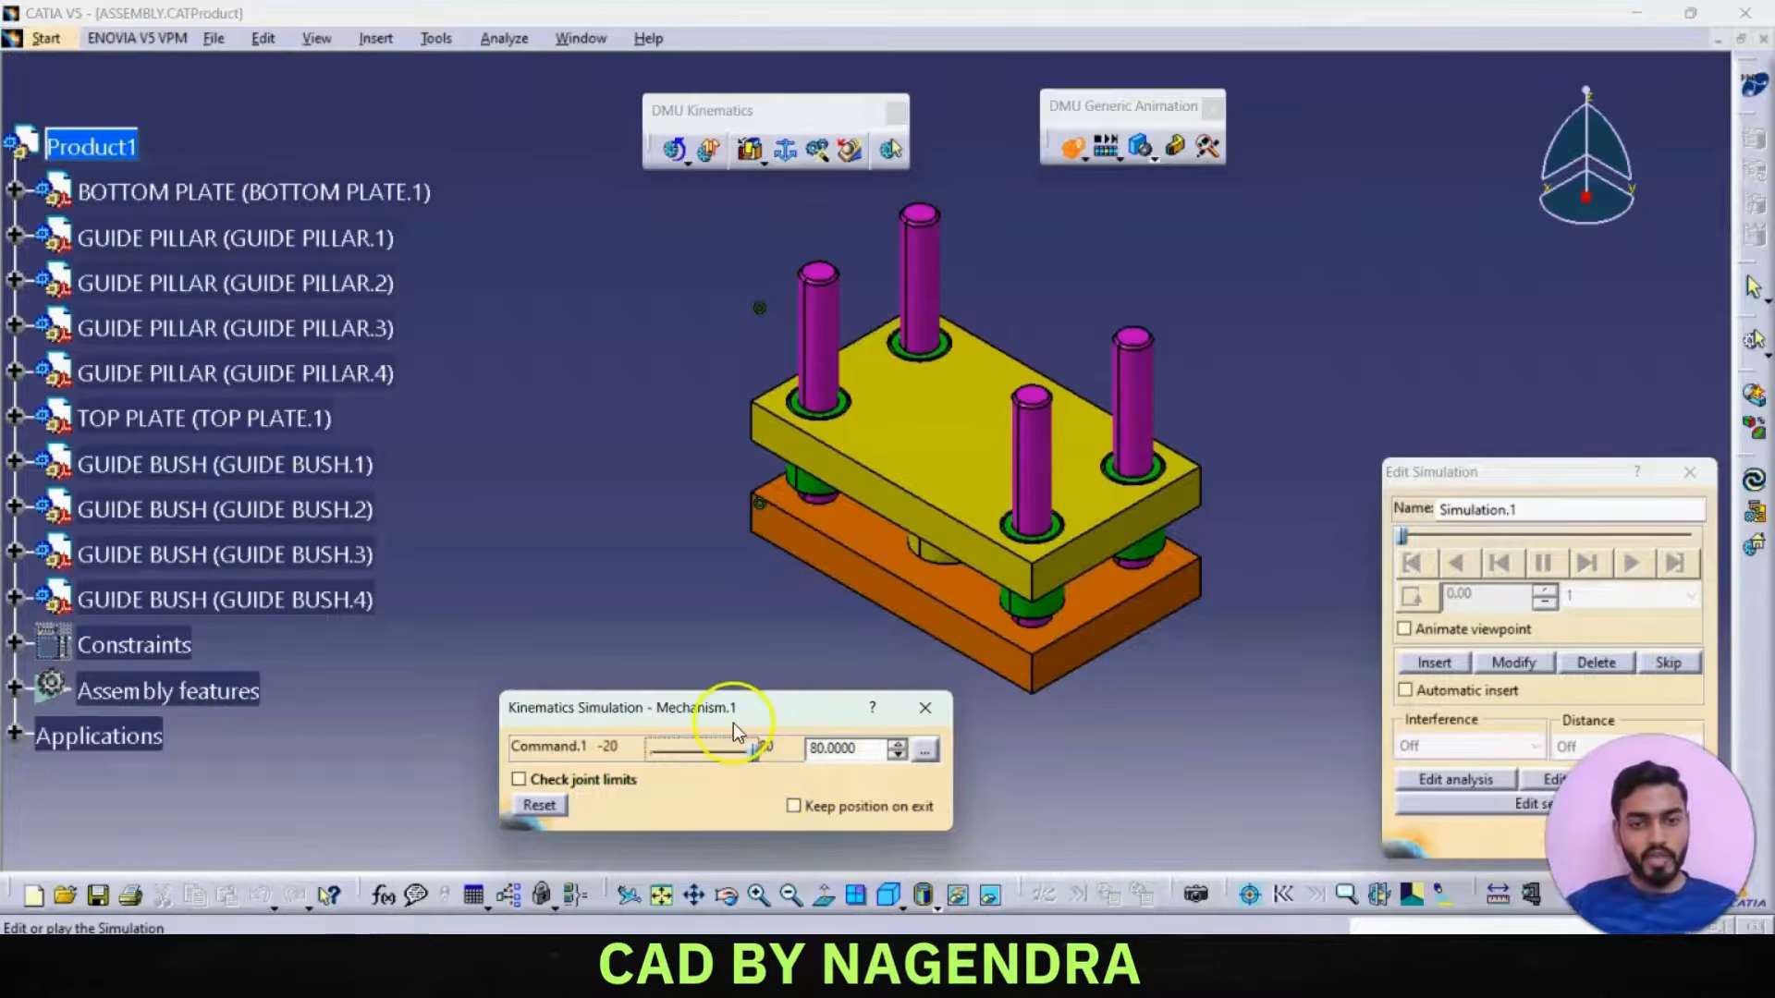
click(1433, 665)
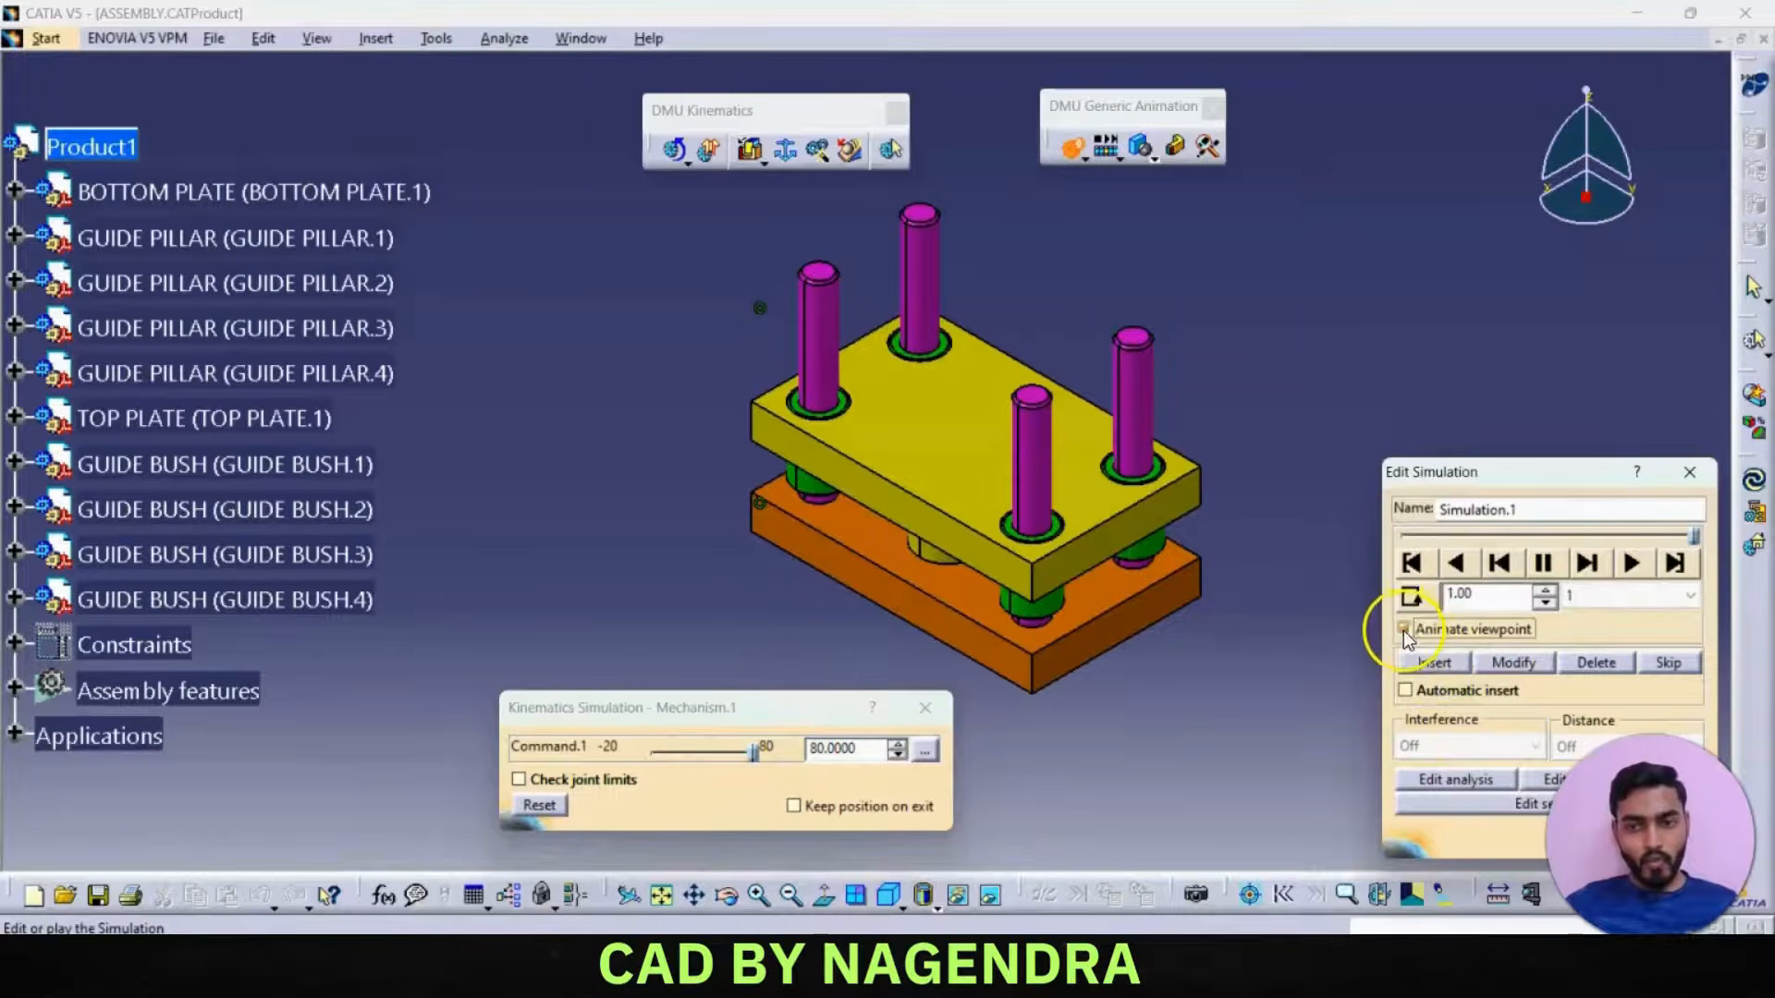
- Enable Animate viewpoint and back-and-forth looping with an interpolation step of 0.02, and play Simulation.1 backward
click(1414, 597)
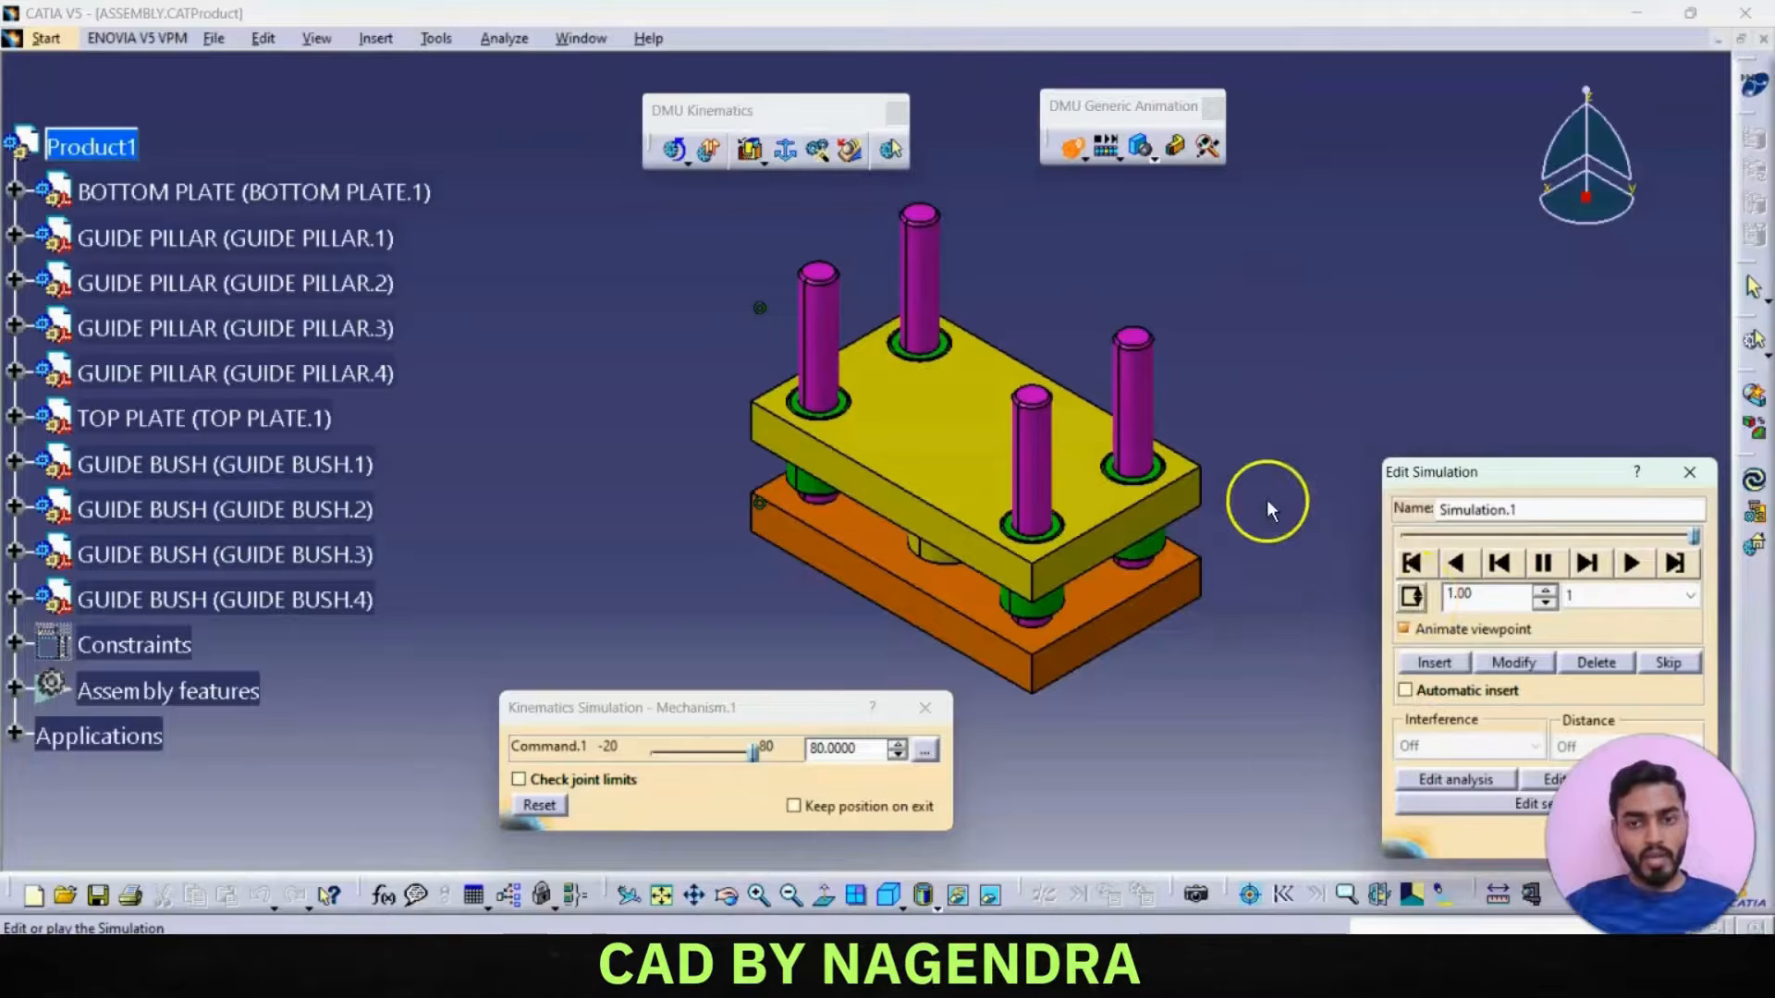
click(1413, 599)
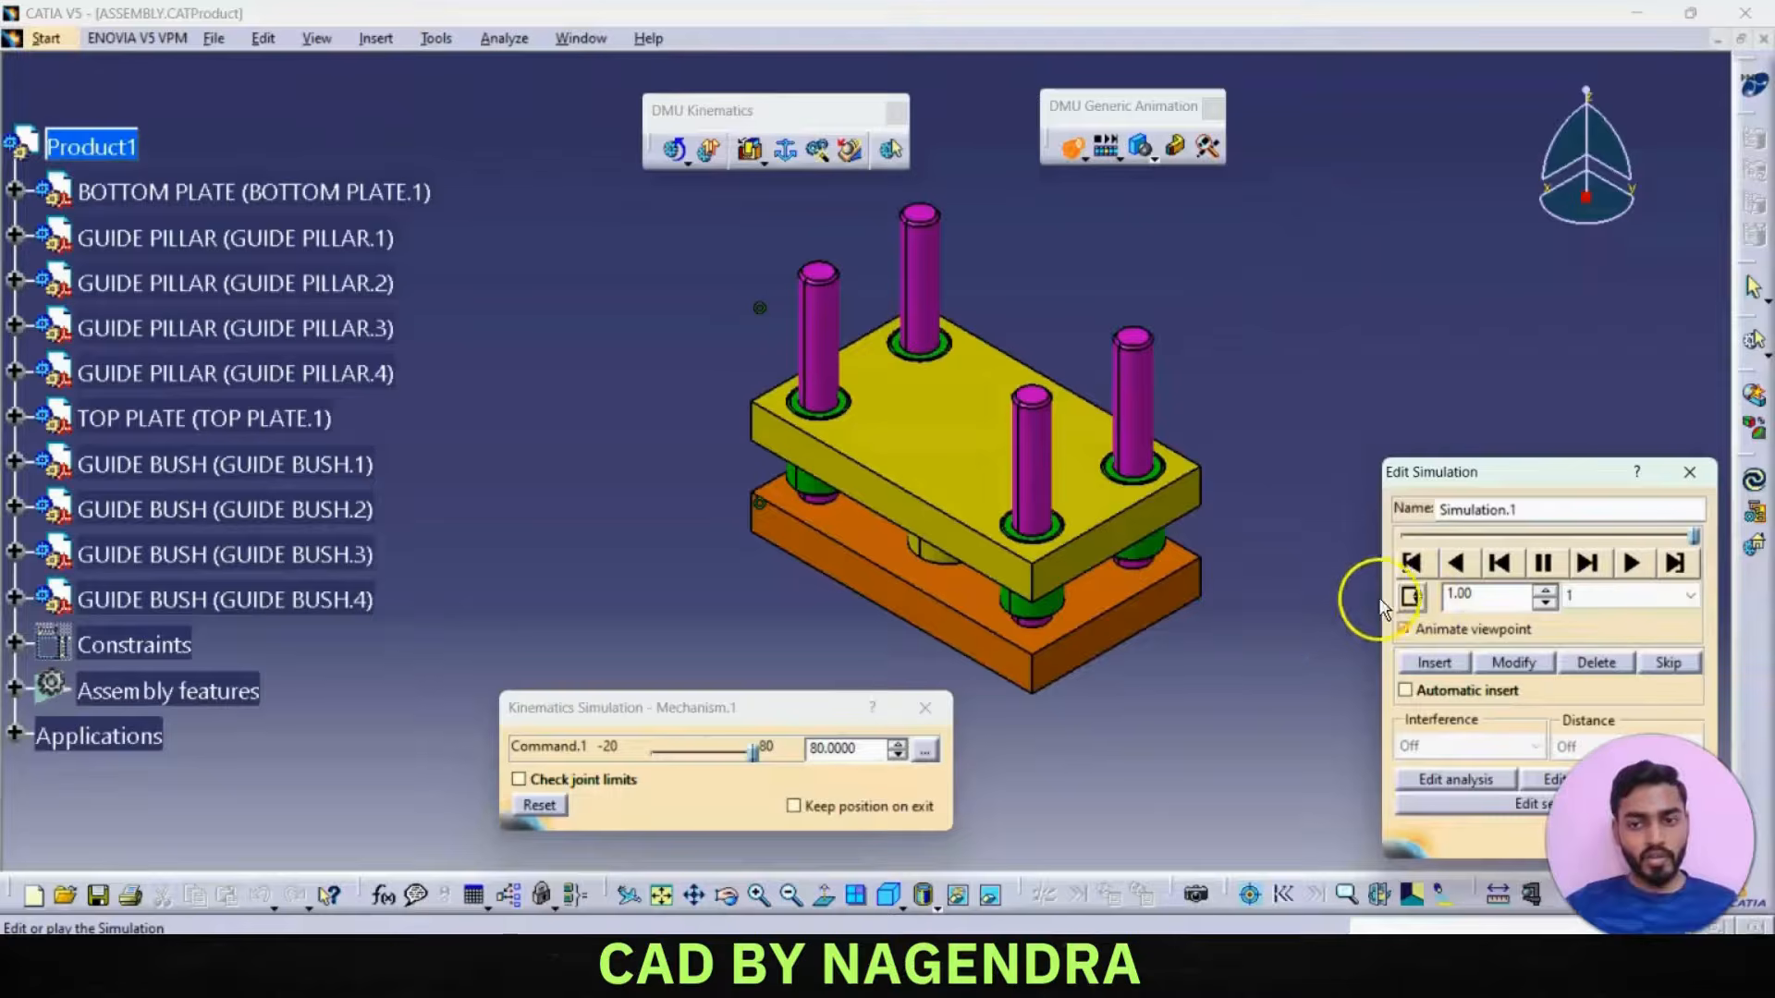
click(1669, 595)
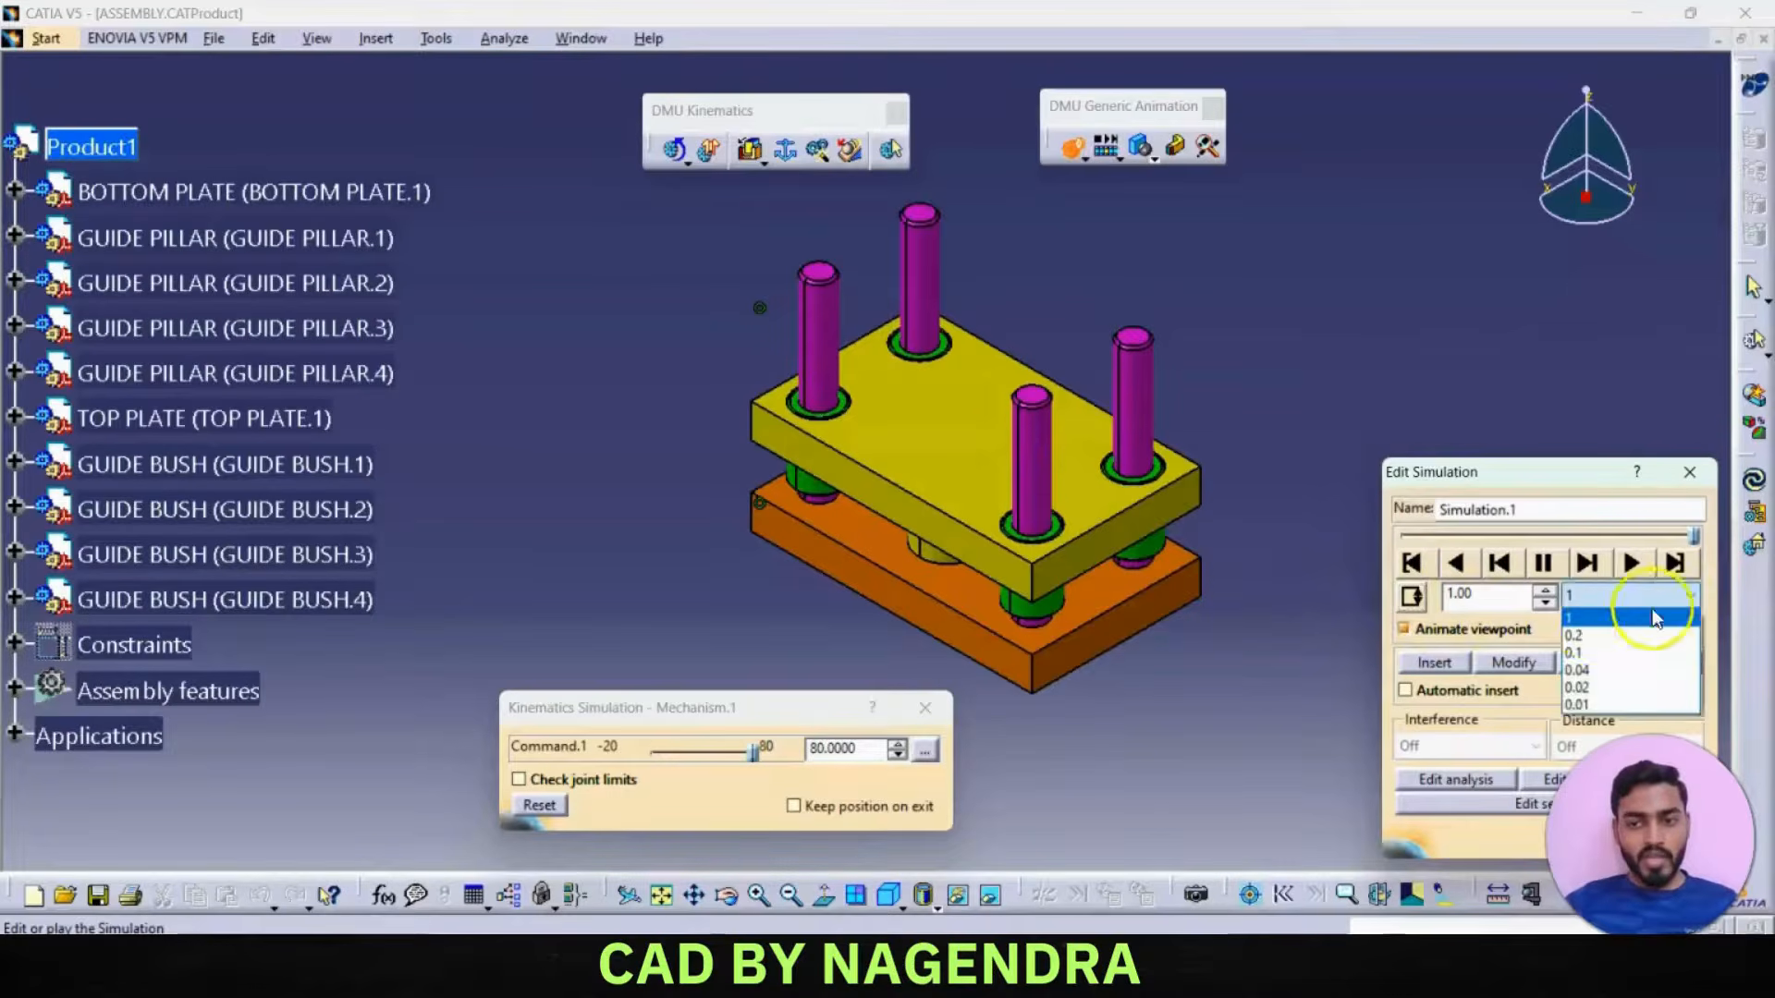
click(1592, 687)
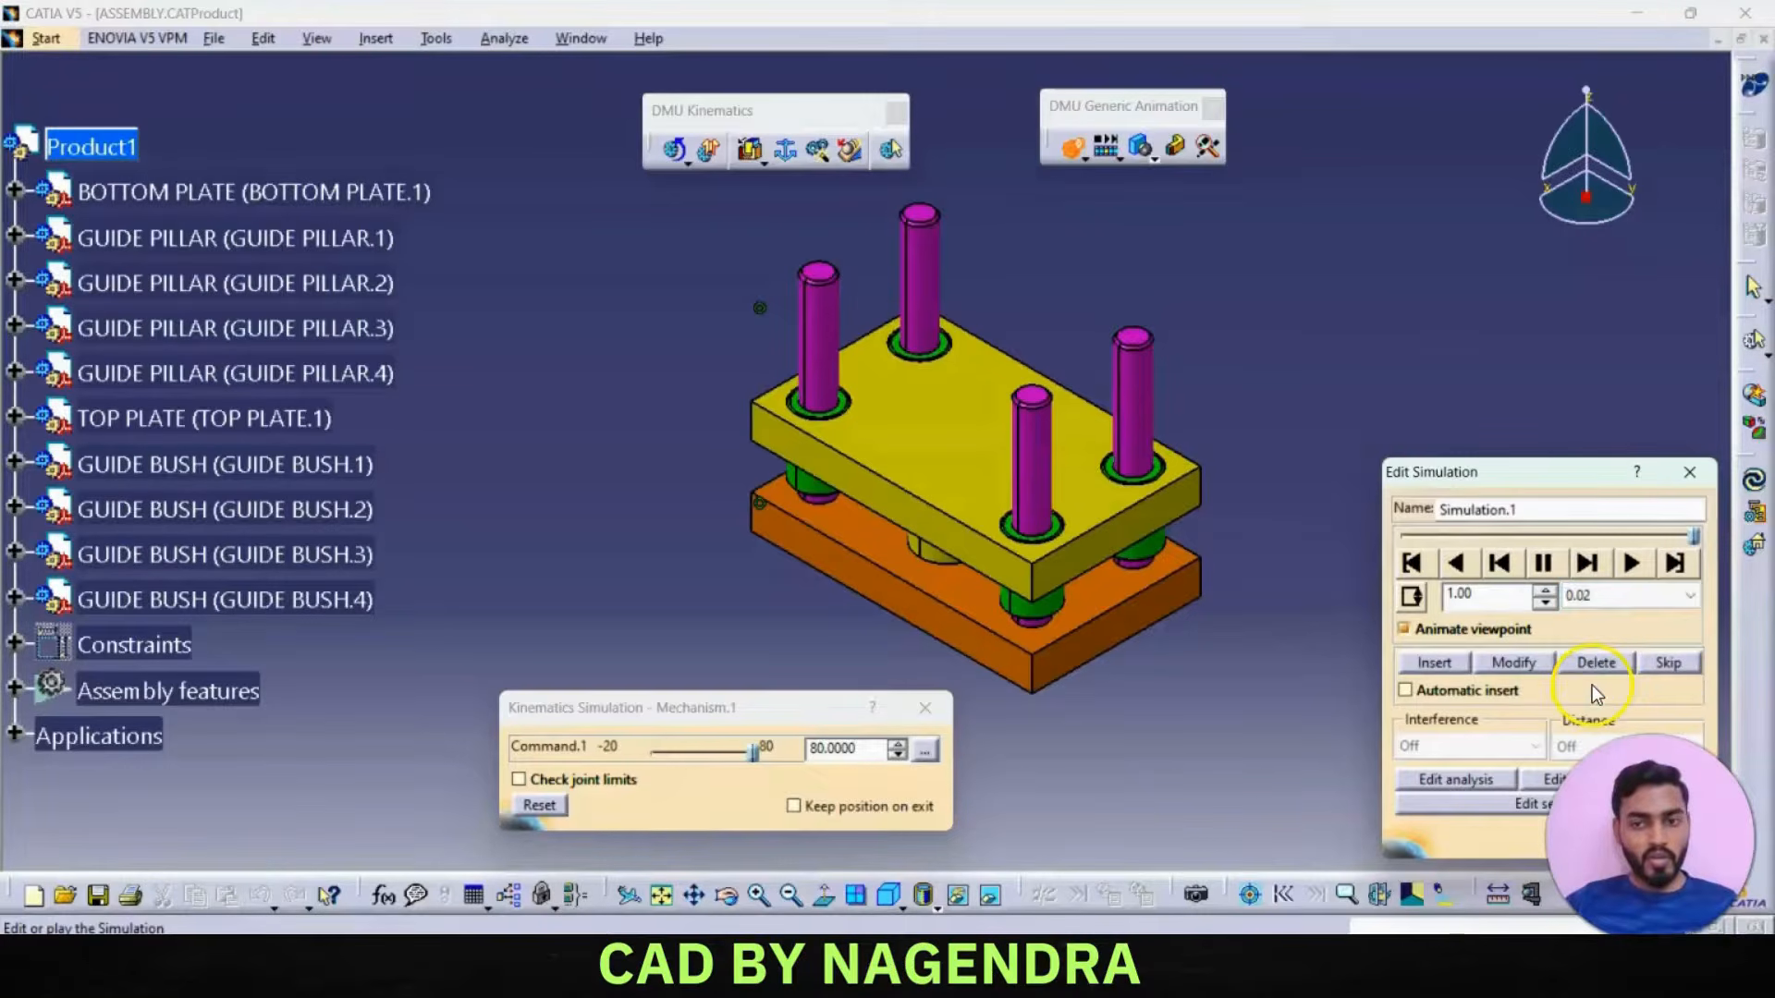
click(1455, 564)
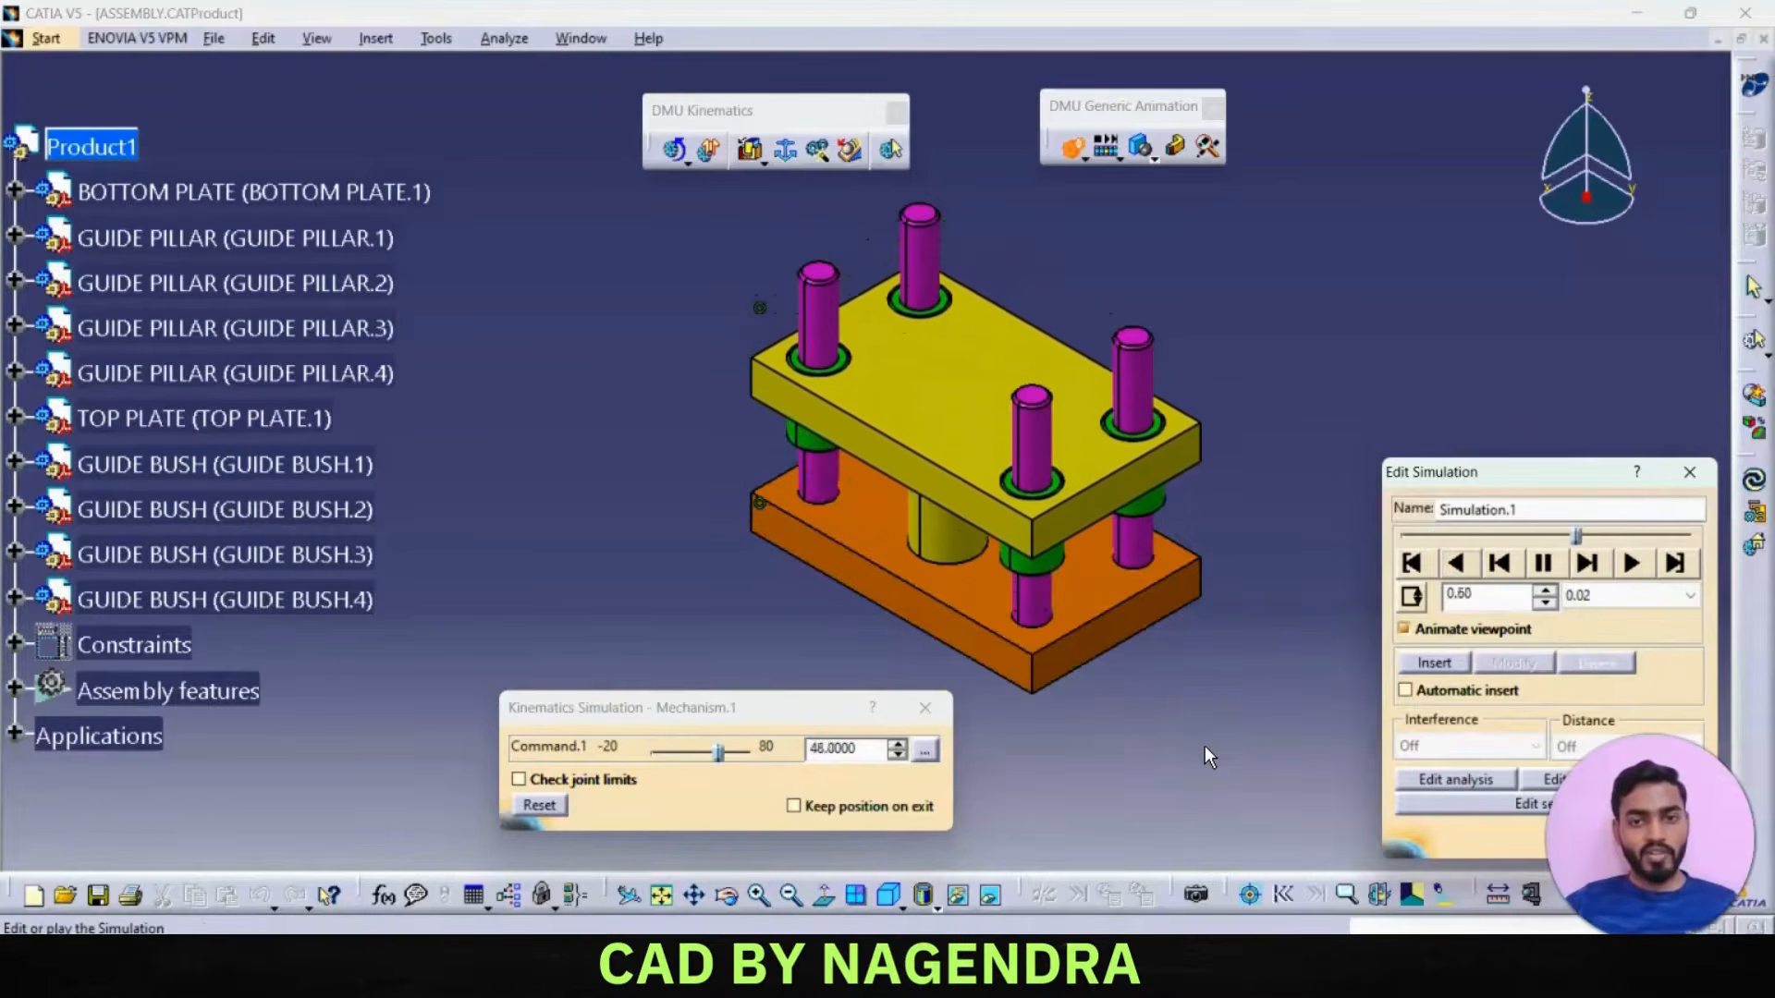
- Try interpolation steps of 1, 0.04 and 0.1 during the looping playback, and finish with the step at 0.01
click(1692, 595)
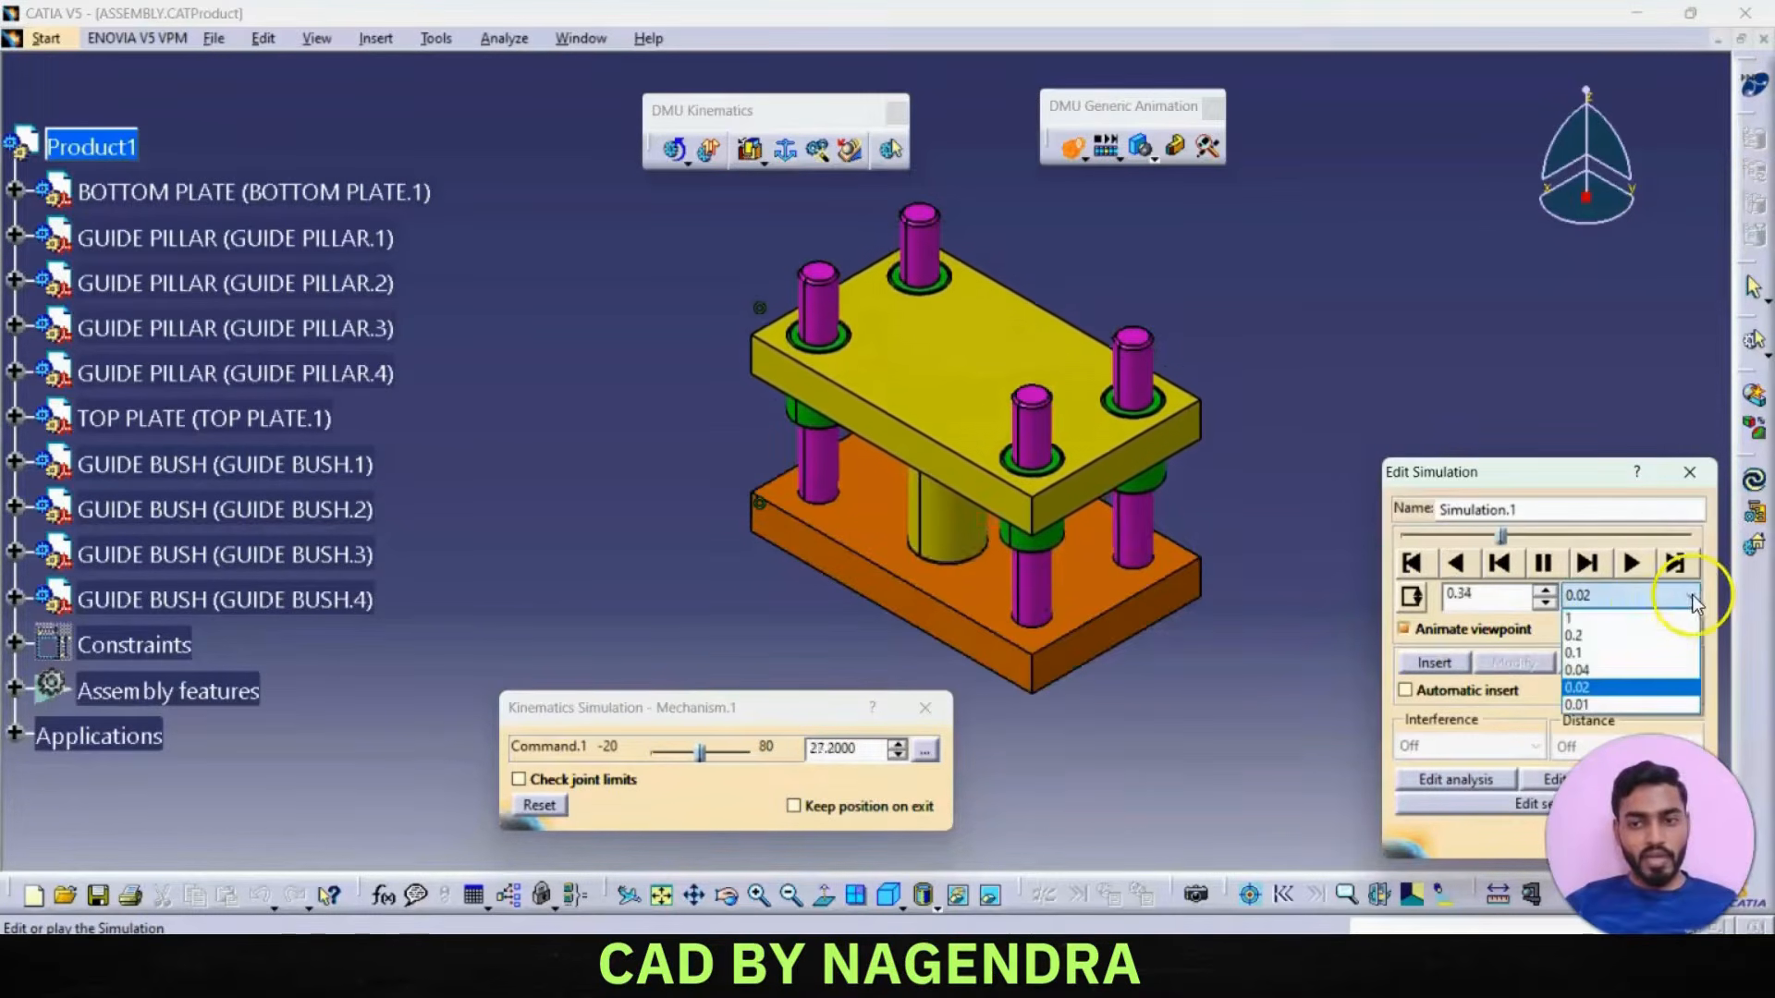
click(1610, 615)
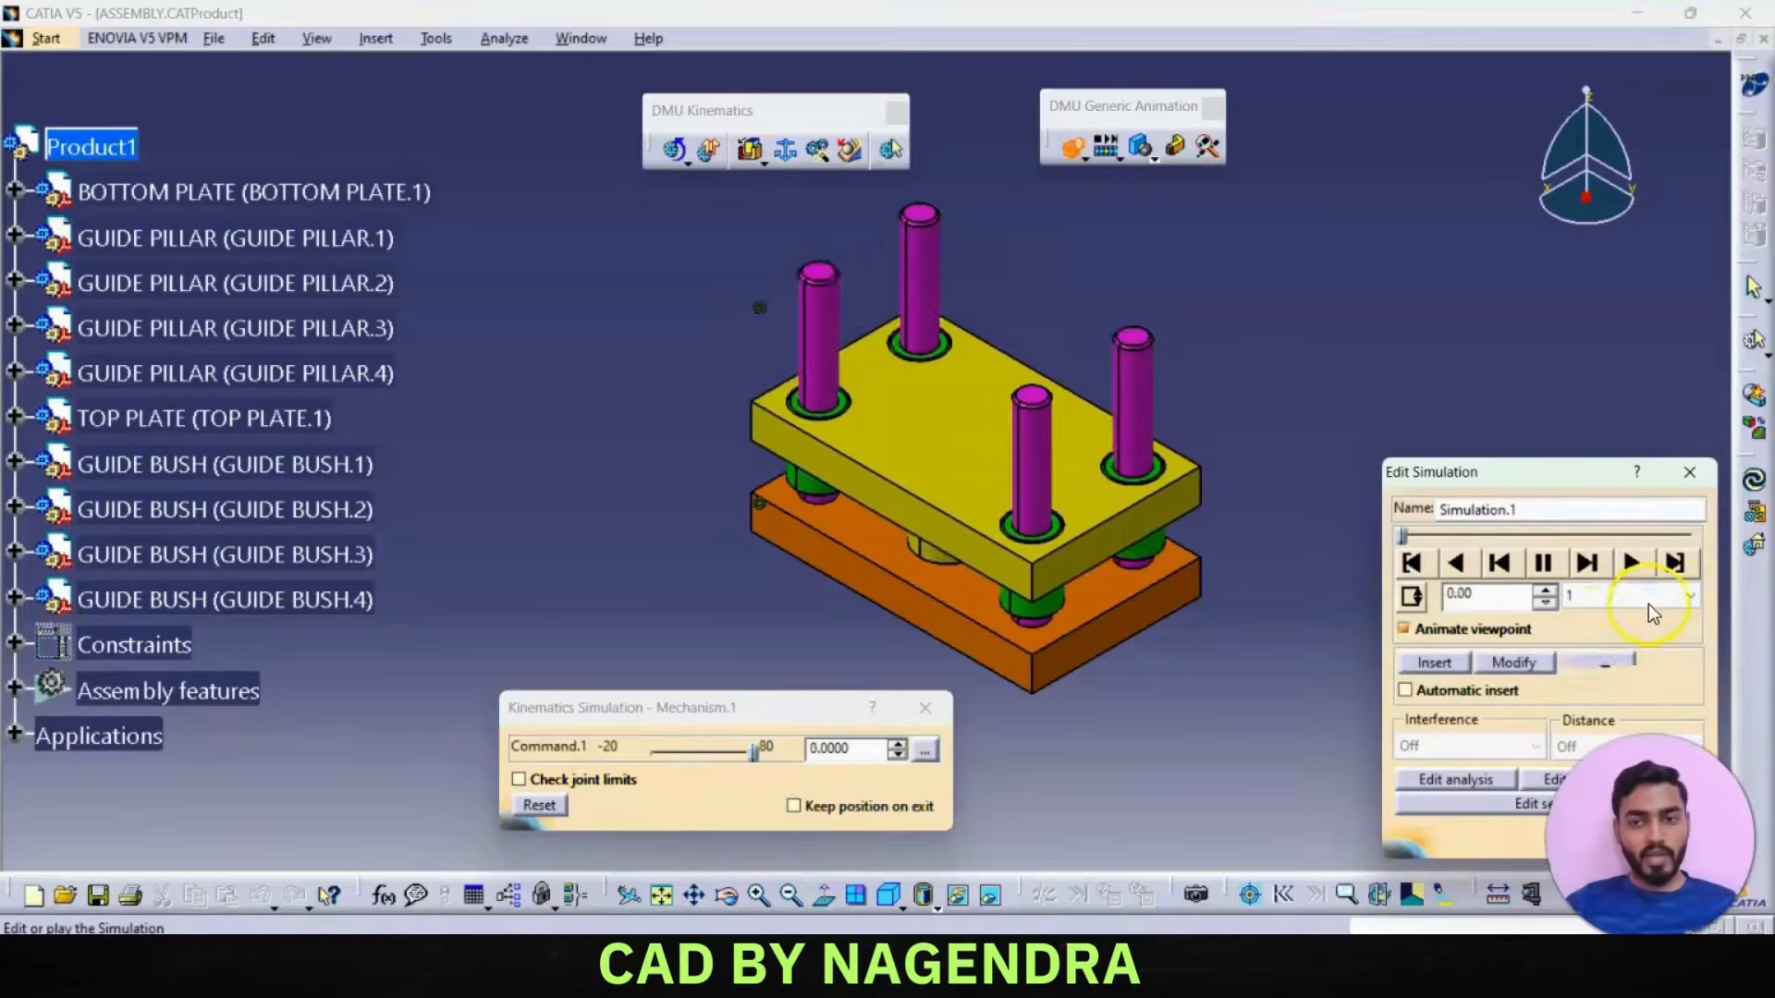
click(1670, 594)
click(1577, 644)
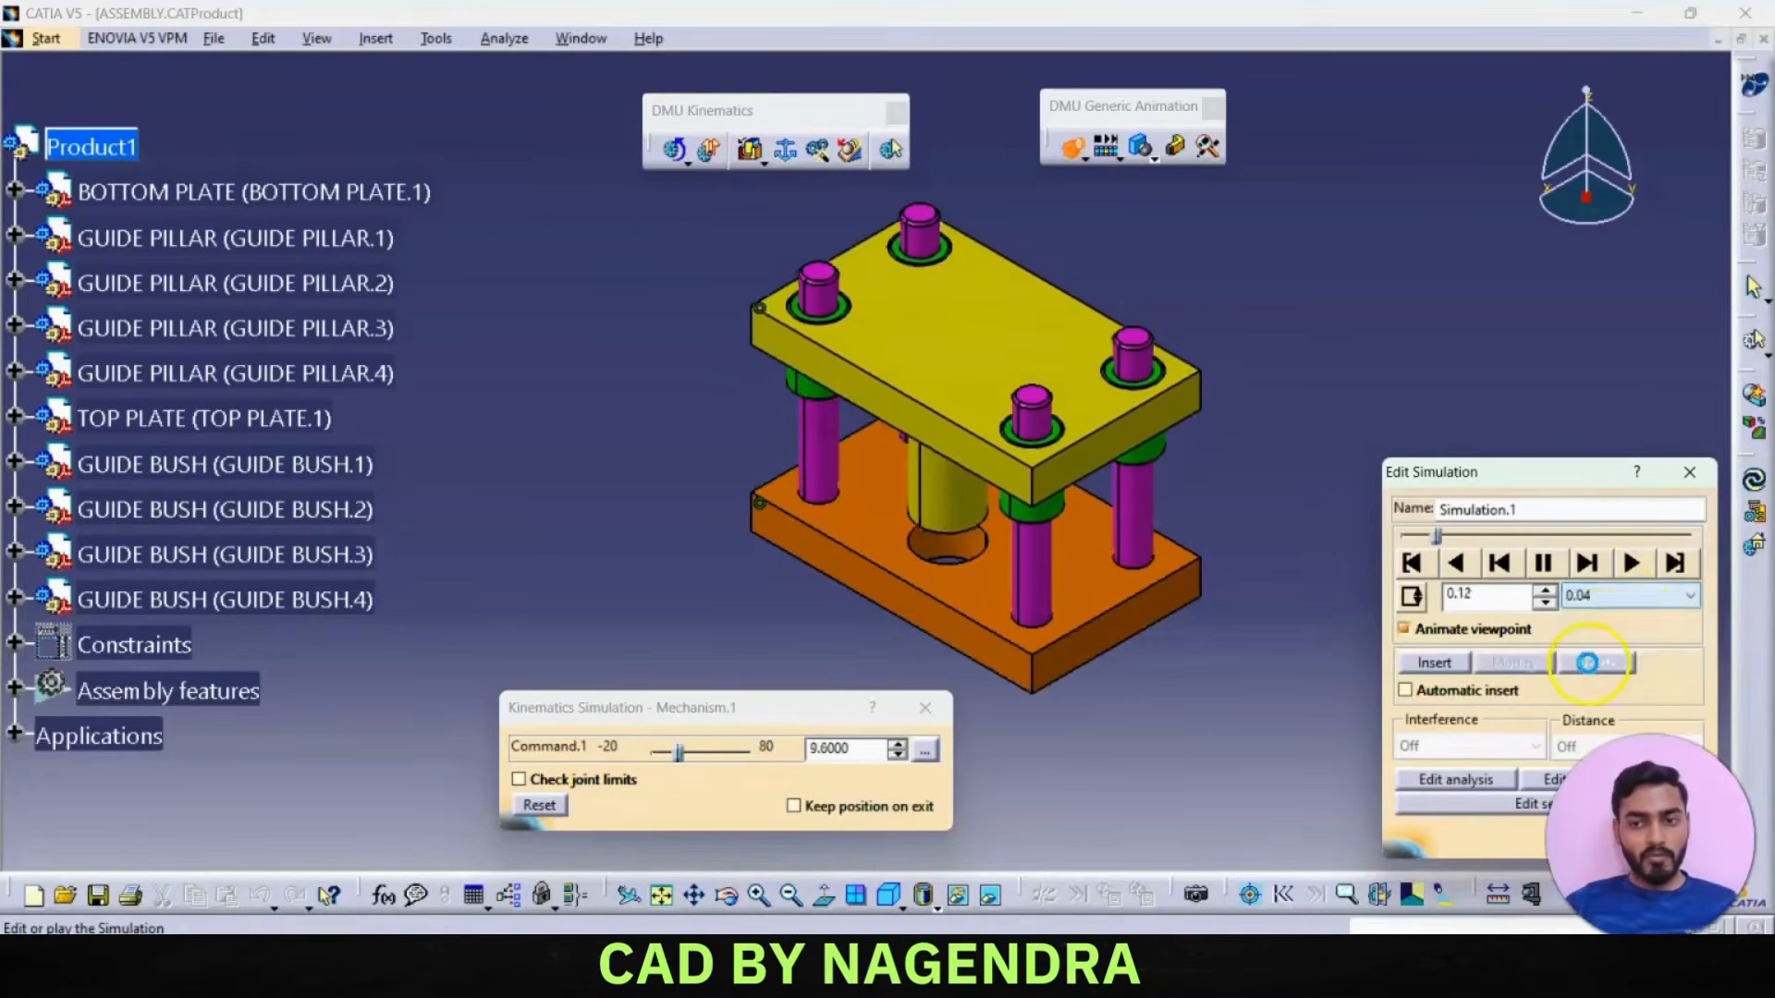
click(1678, 596)
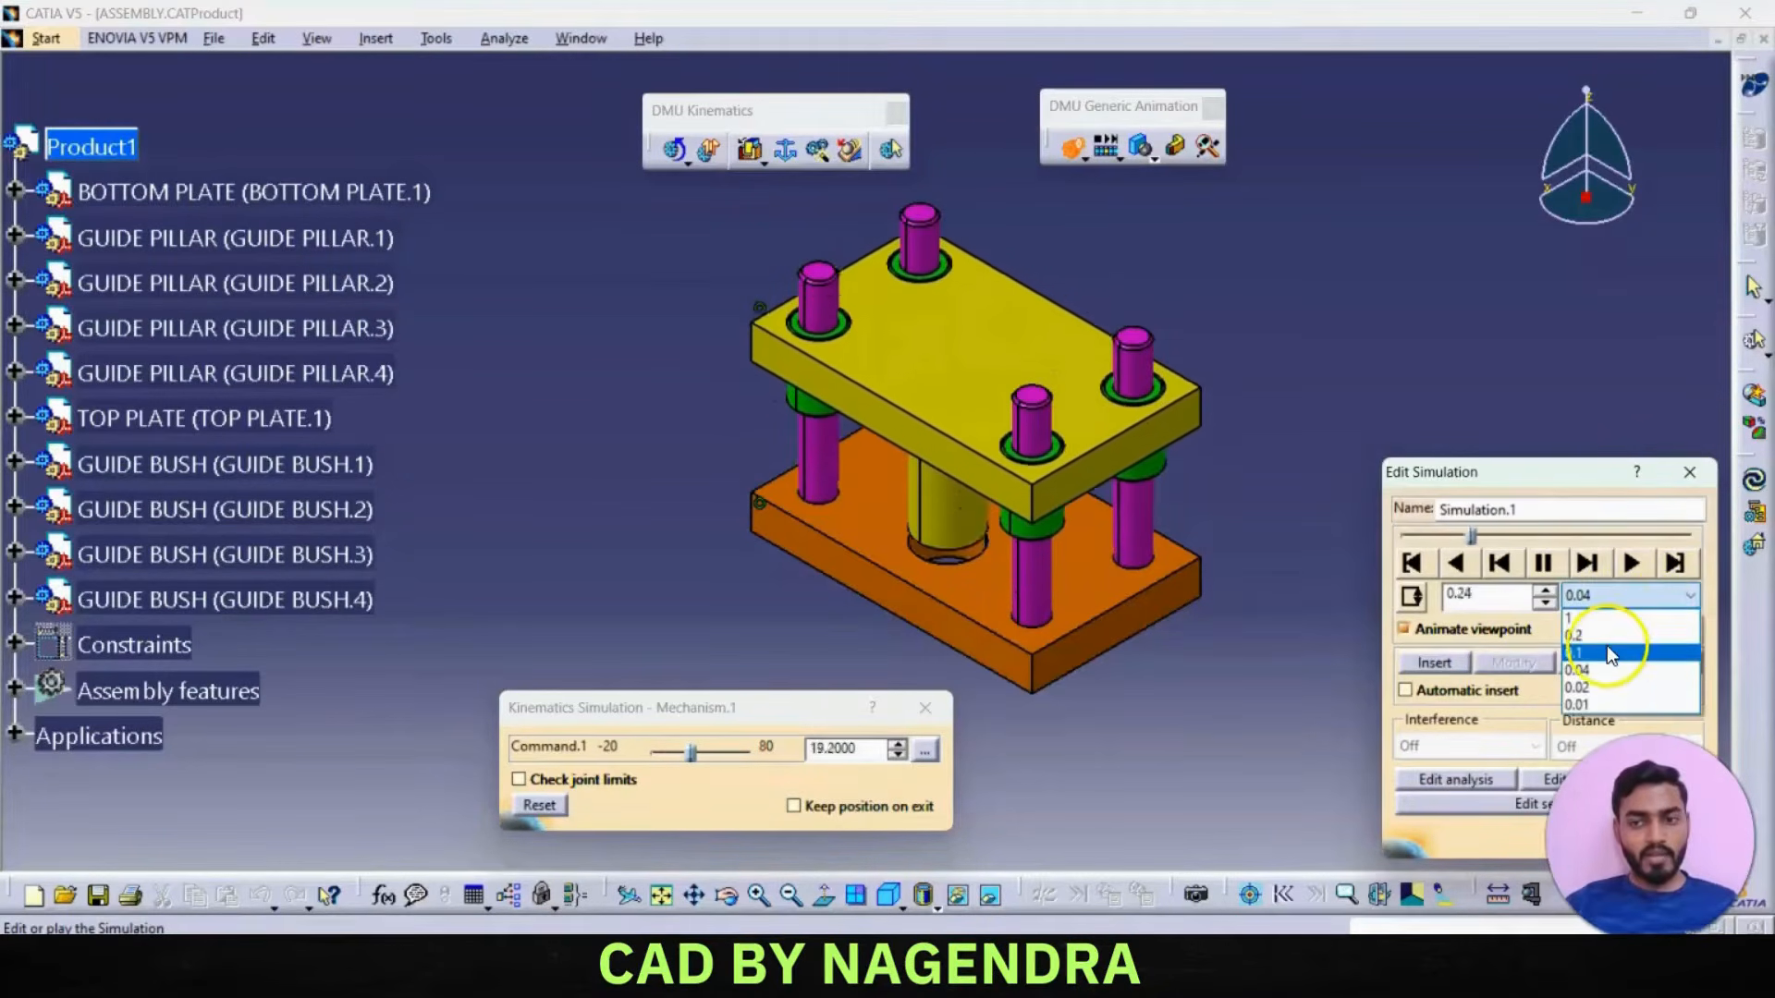
click(1607, 645)
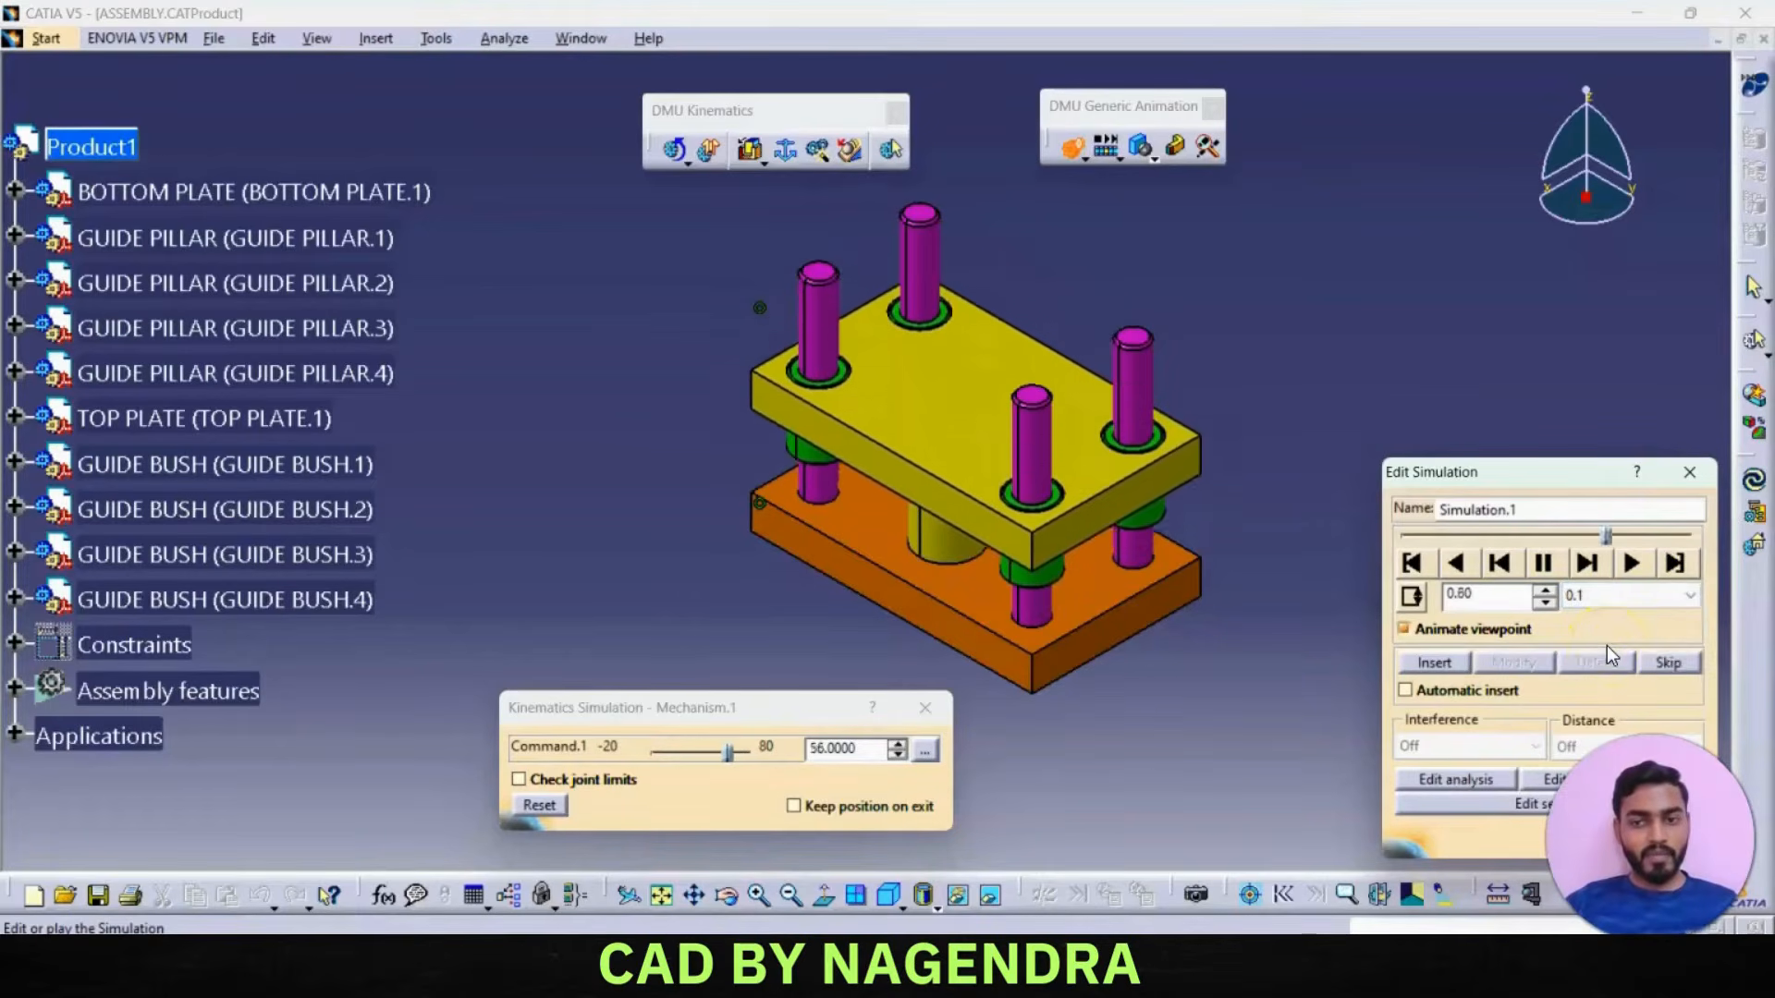
click(1660, 600)
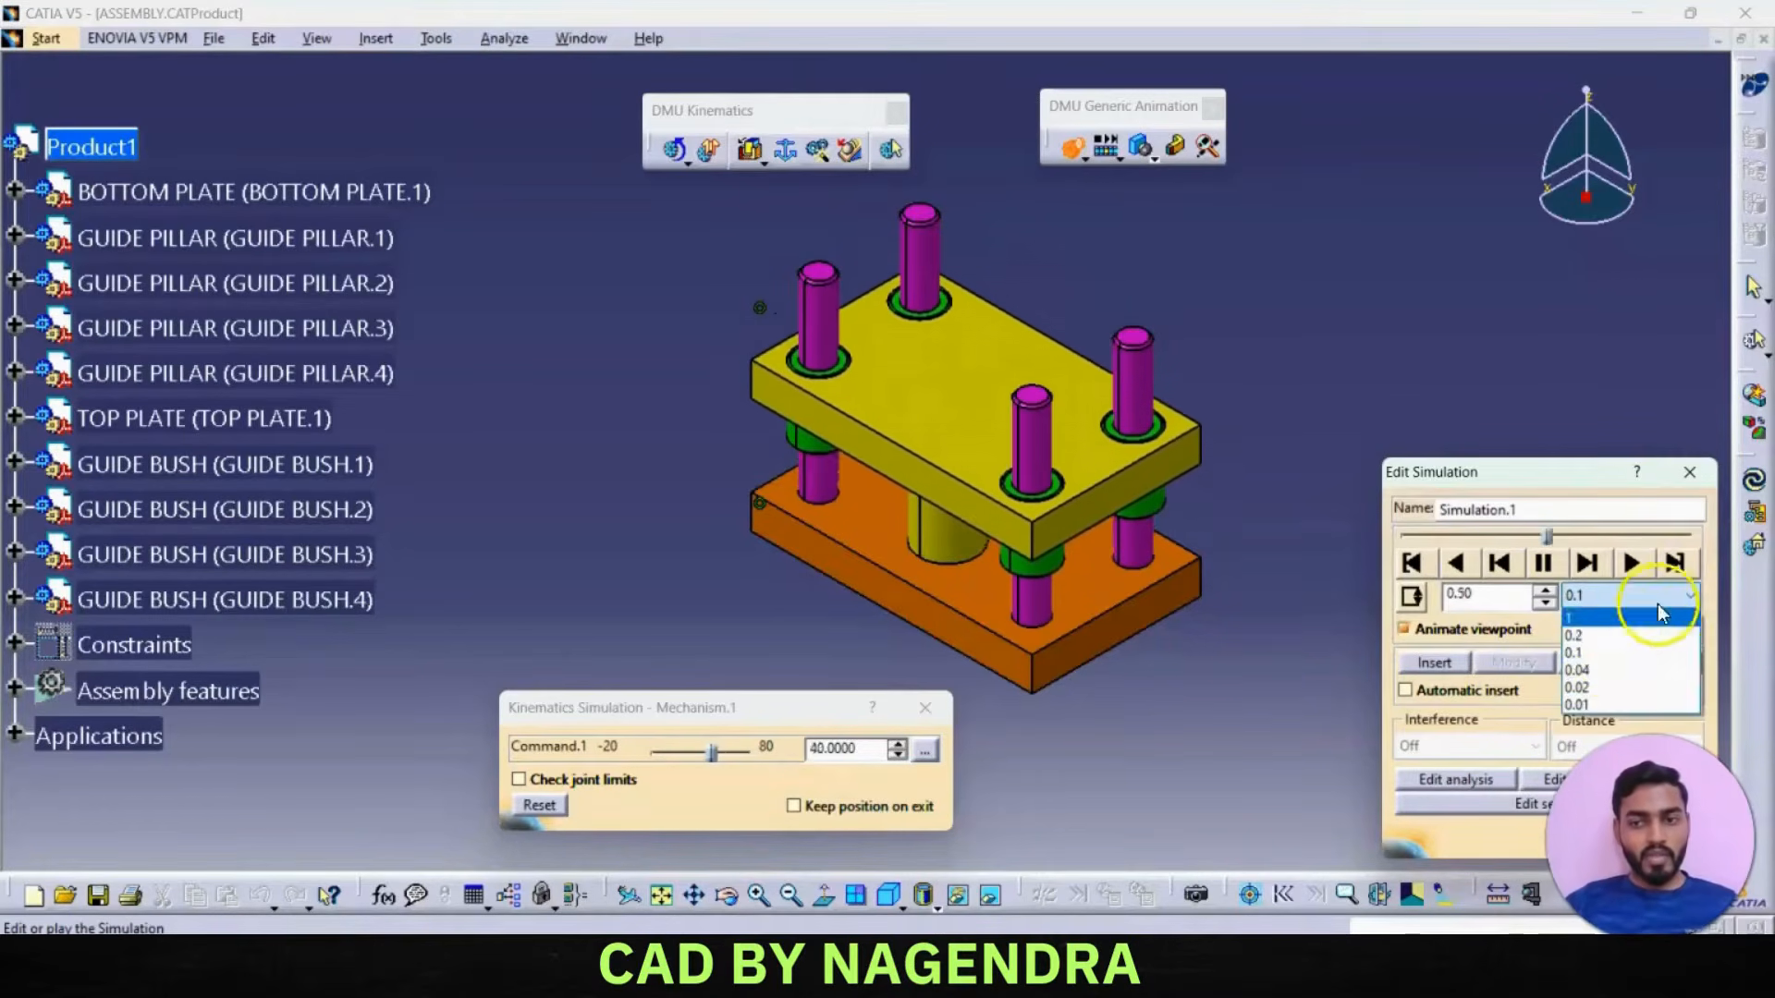
click(1593, 700)
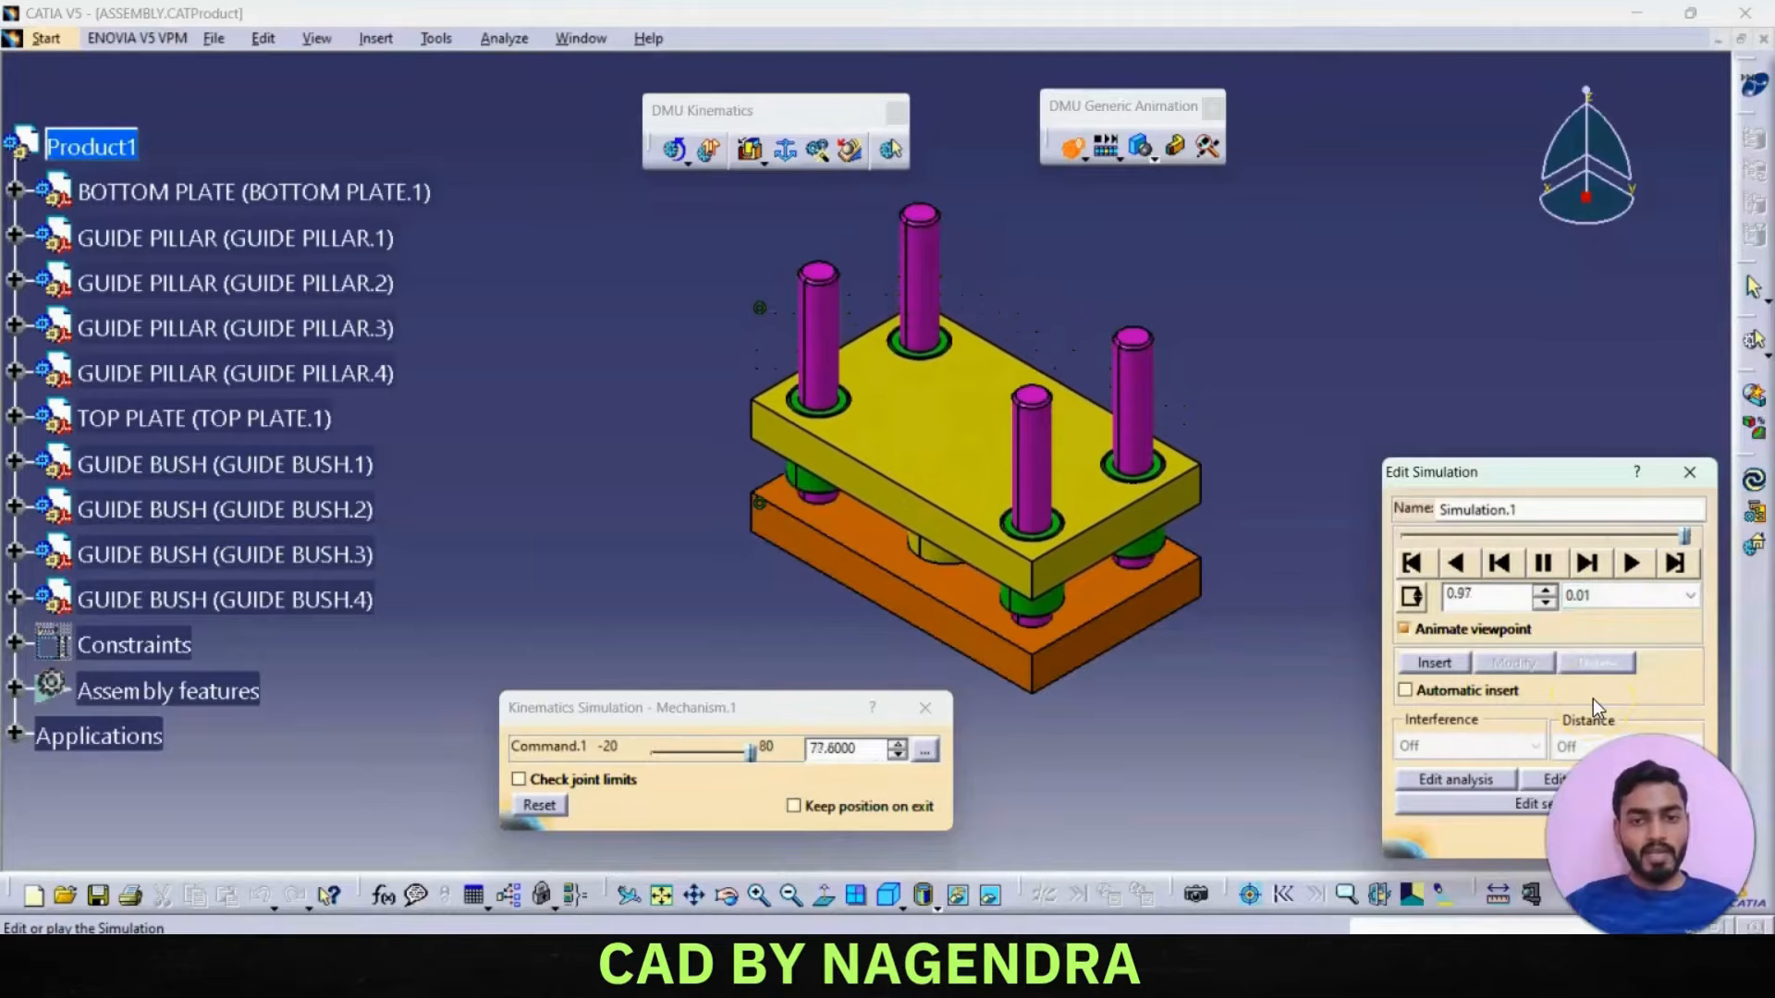